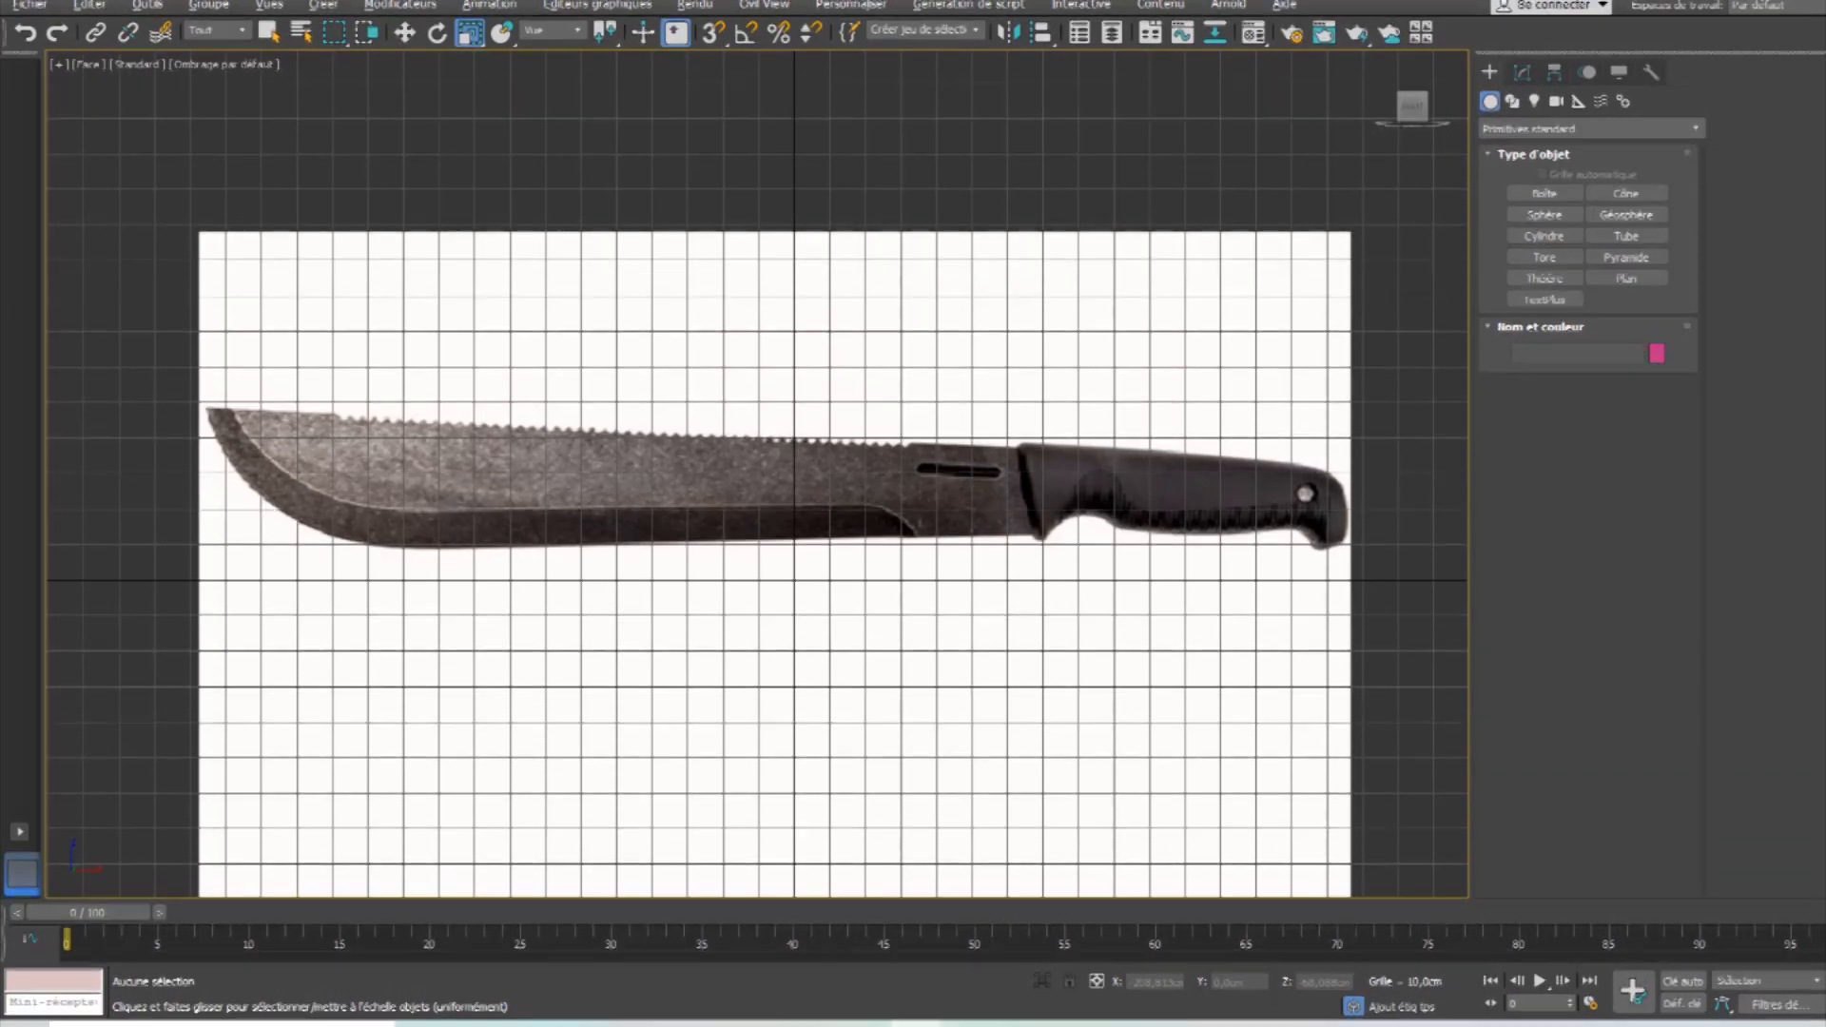
pyautogui.keyDown('alt'); pyautogui.moveTo(1167, 558); pyautogui.dragTo(1063, 542, button='middle'); pyautogui.keyUp('alt')
pyautogui.press('f')
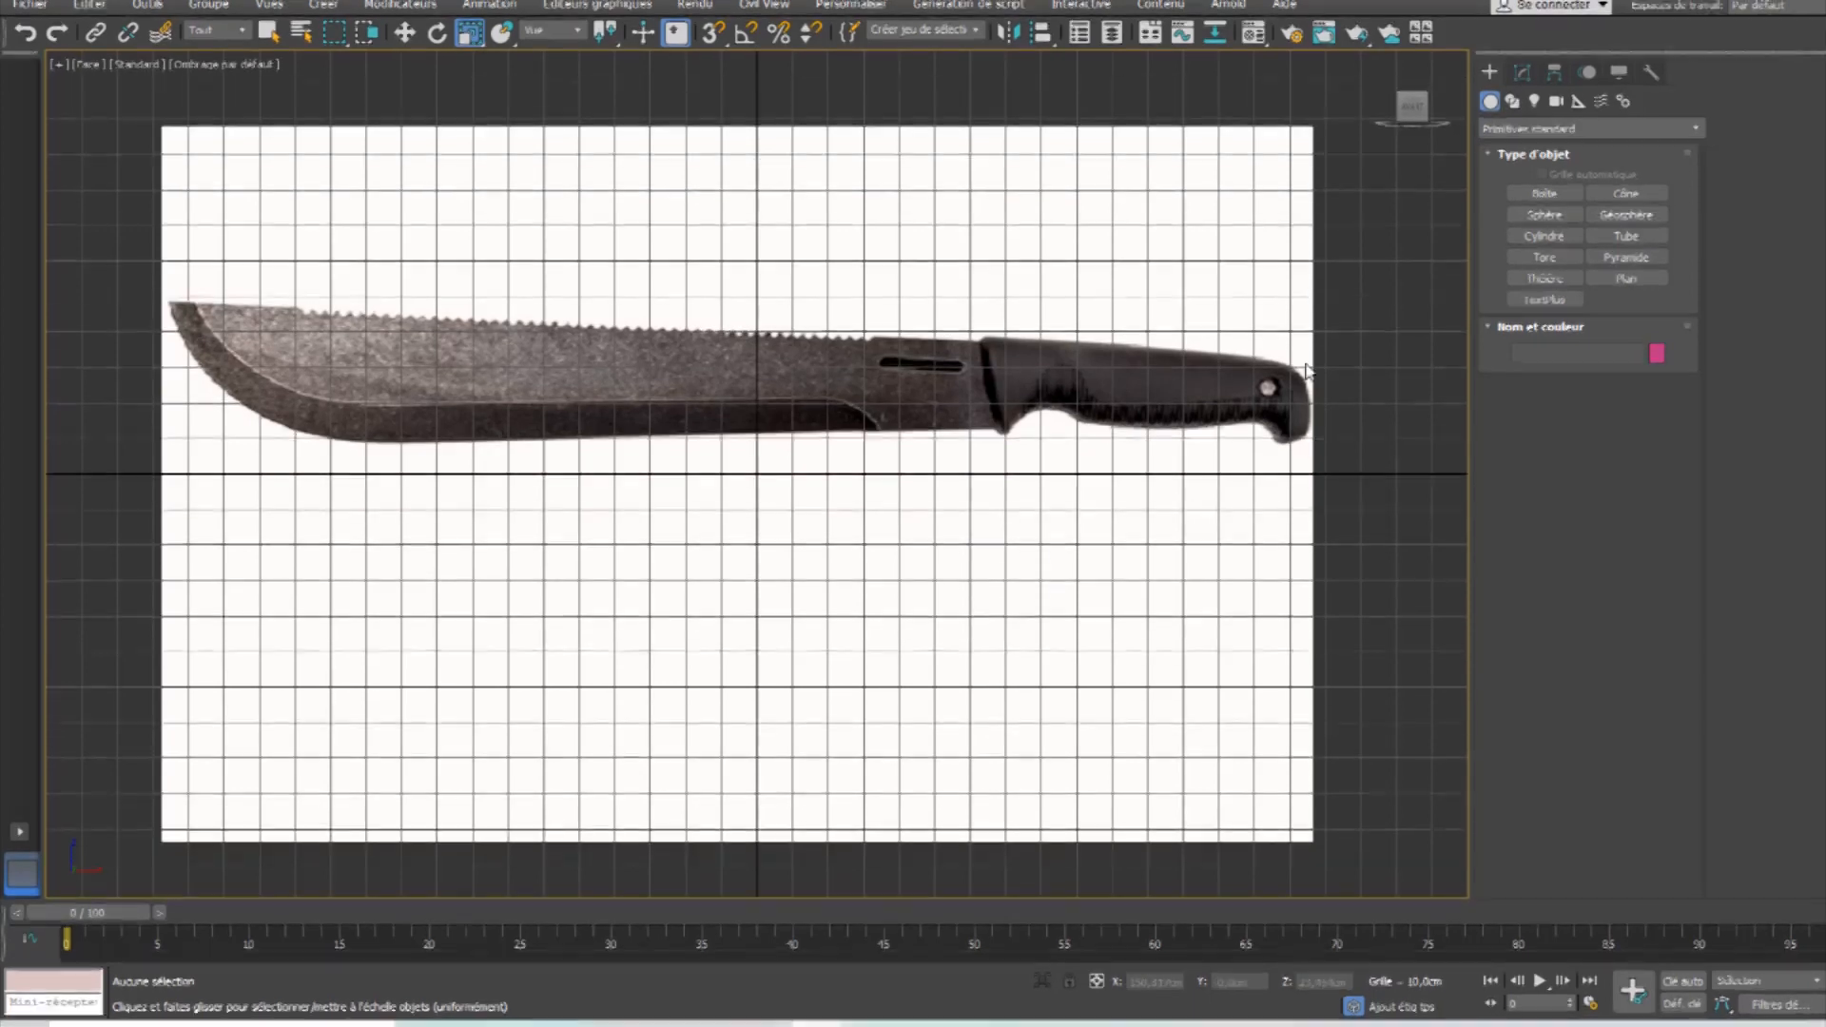
pyautogui.moveTo(1258, 447); pyautogui.dragTo(1301, 511, button='middle')
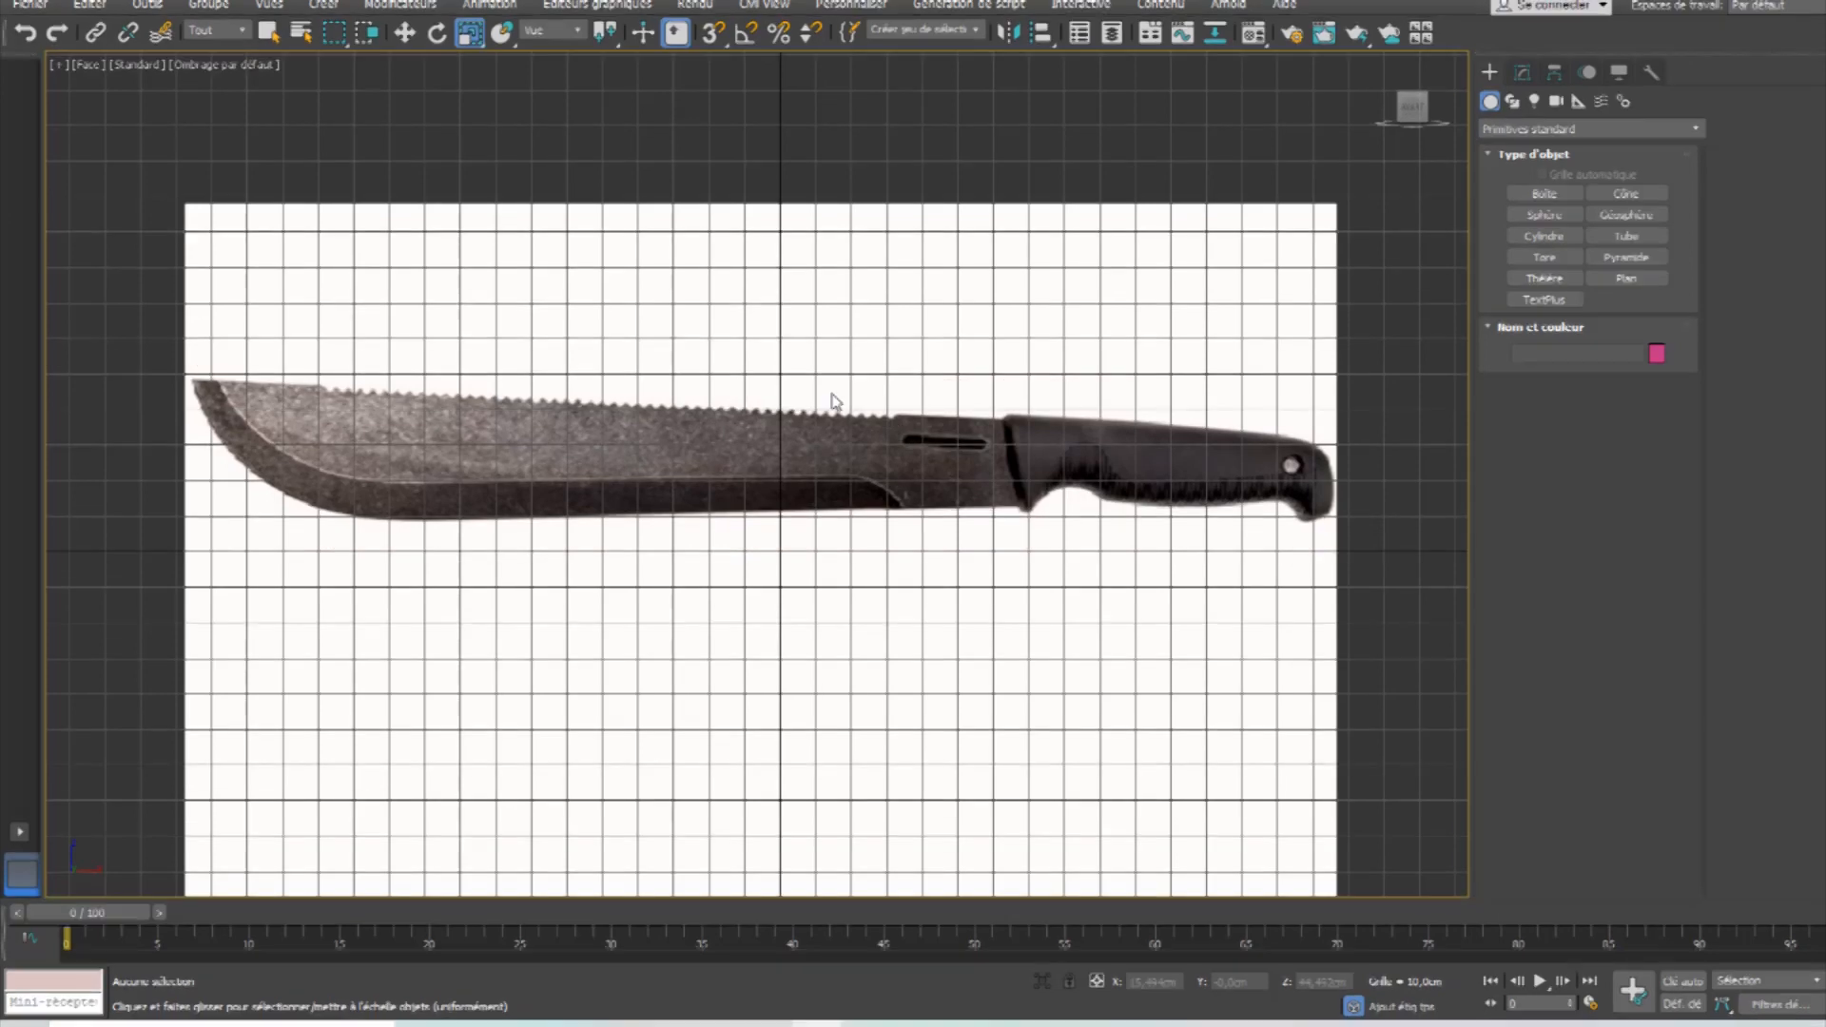
pyautogui.moveTo(815, 354); pyautogui.dragTo(802, 424, button='middle')
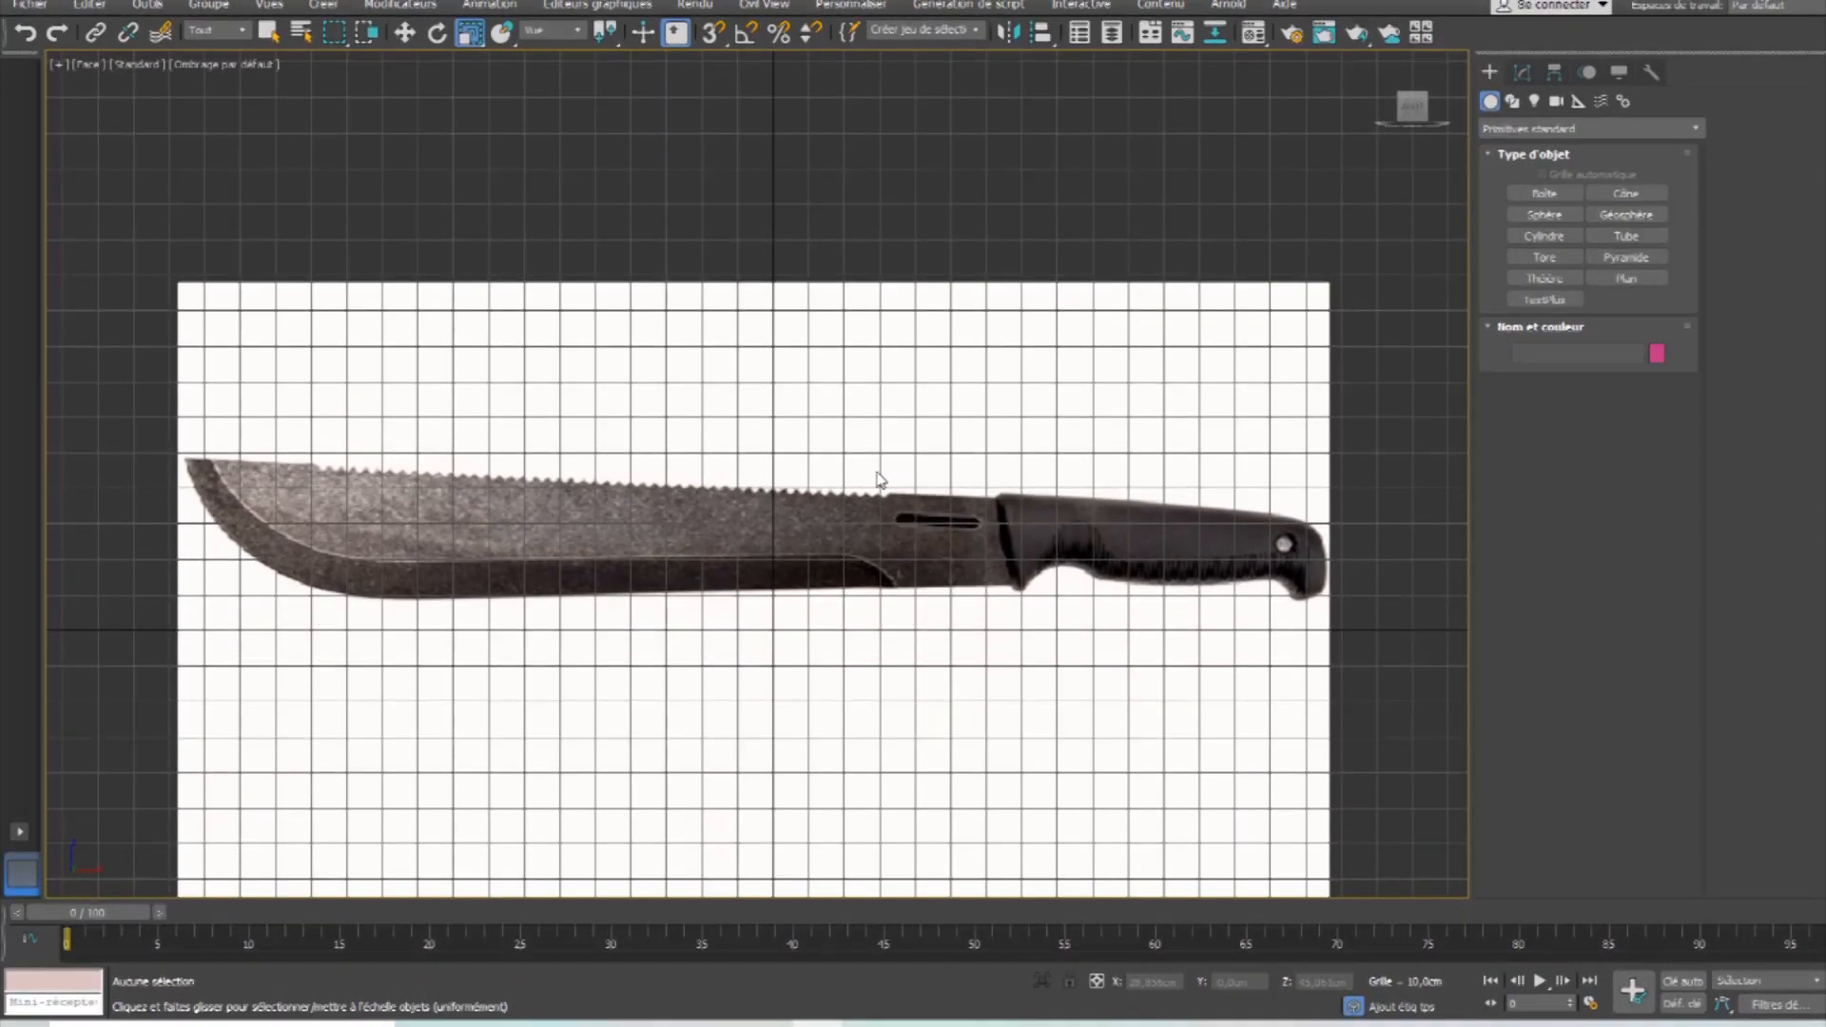
pyautogui.moveTo(880, 479)
pyautogui.mouseDown(button='middle')
pyautogui.moveTo(889, 408)
pyautogui.moveTo(894, 461)
pyautogui.mouseUp(button='middle')
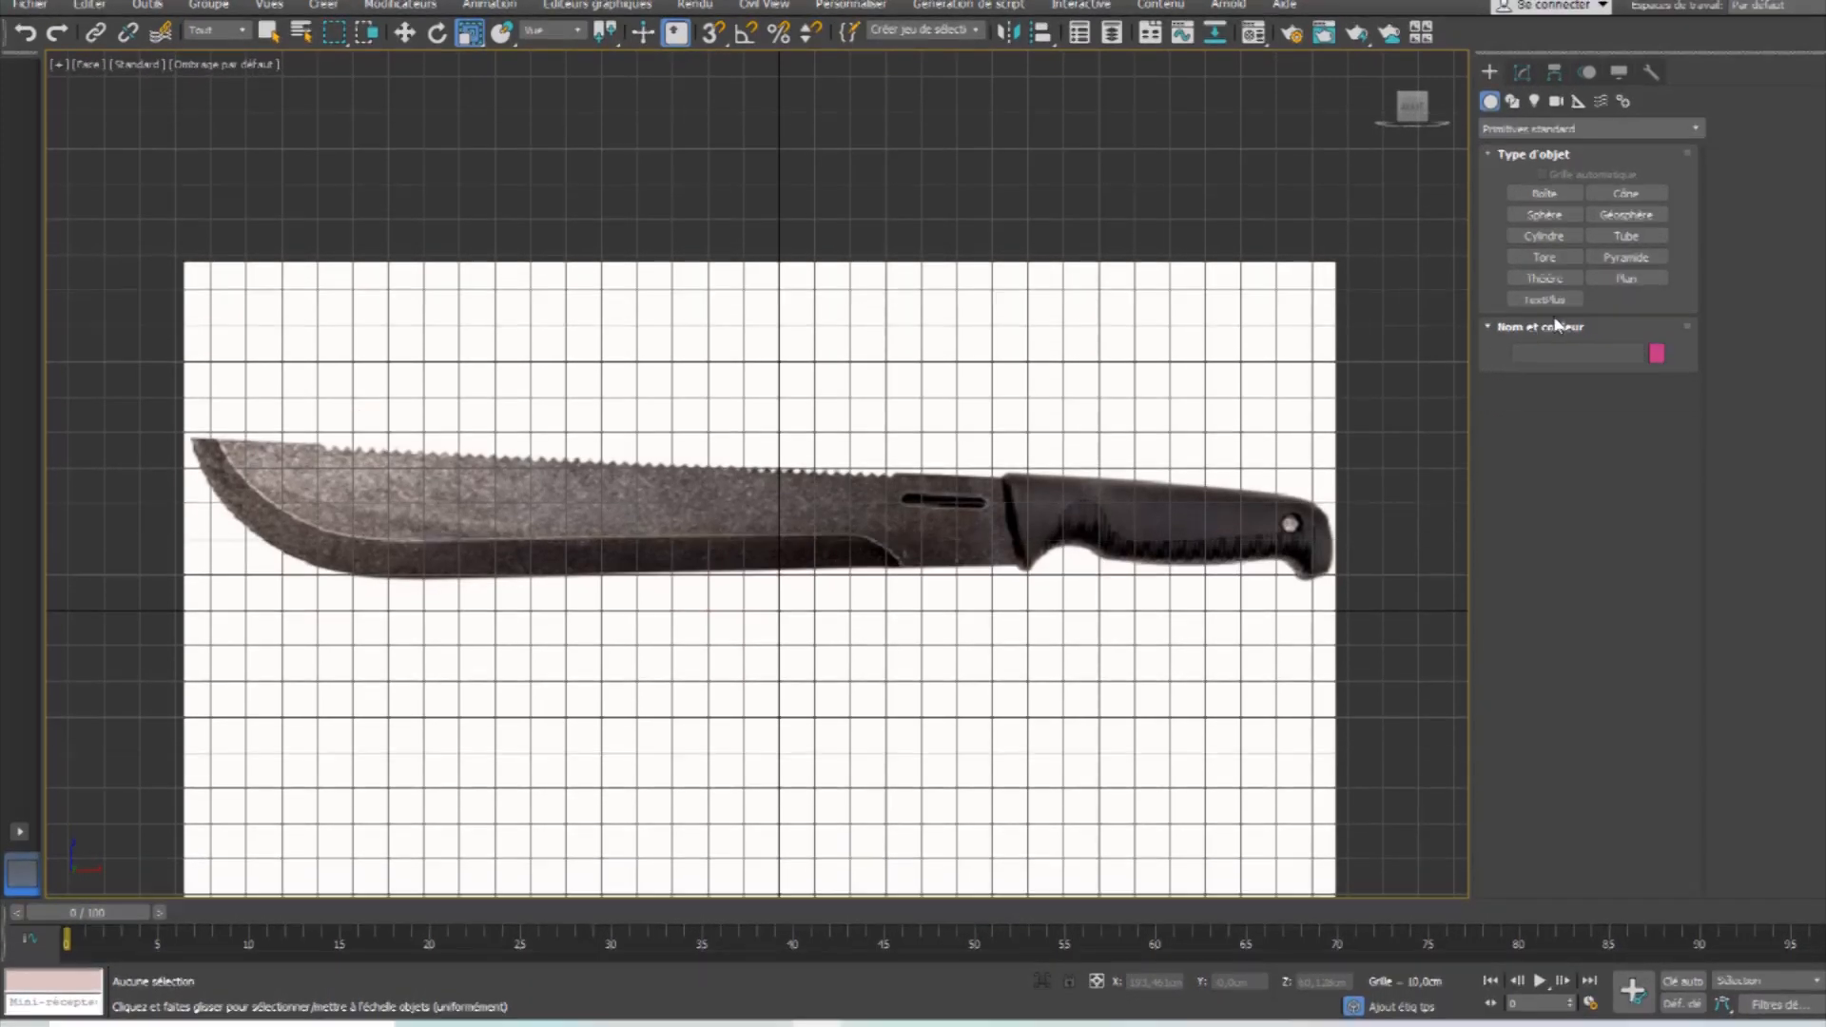
# Create a box about 94 cm wide, 33 cm long and 14.5 cm high over the machete handle in the front view.
pyautogui.click(1545, 194)
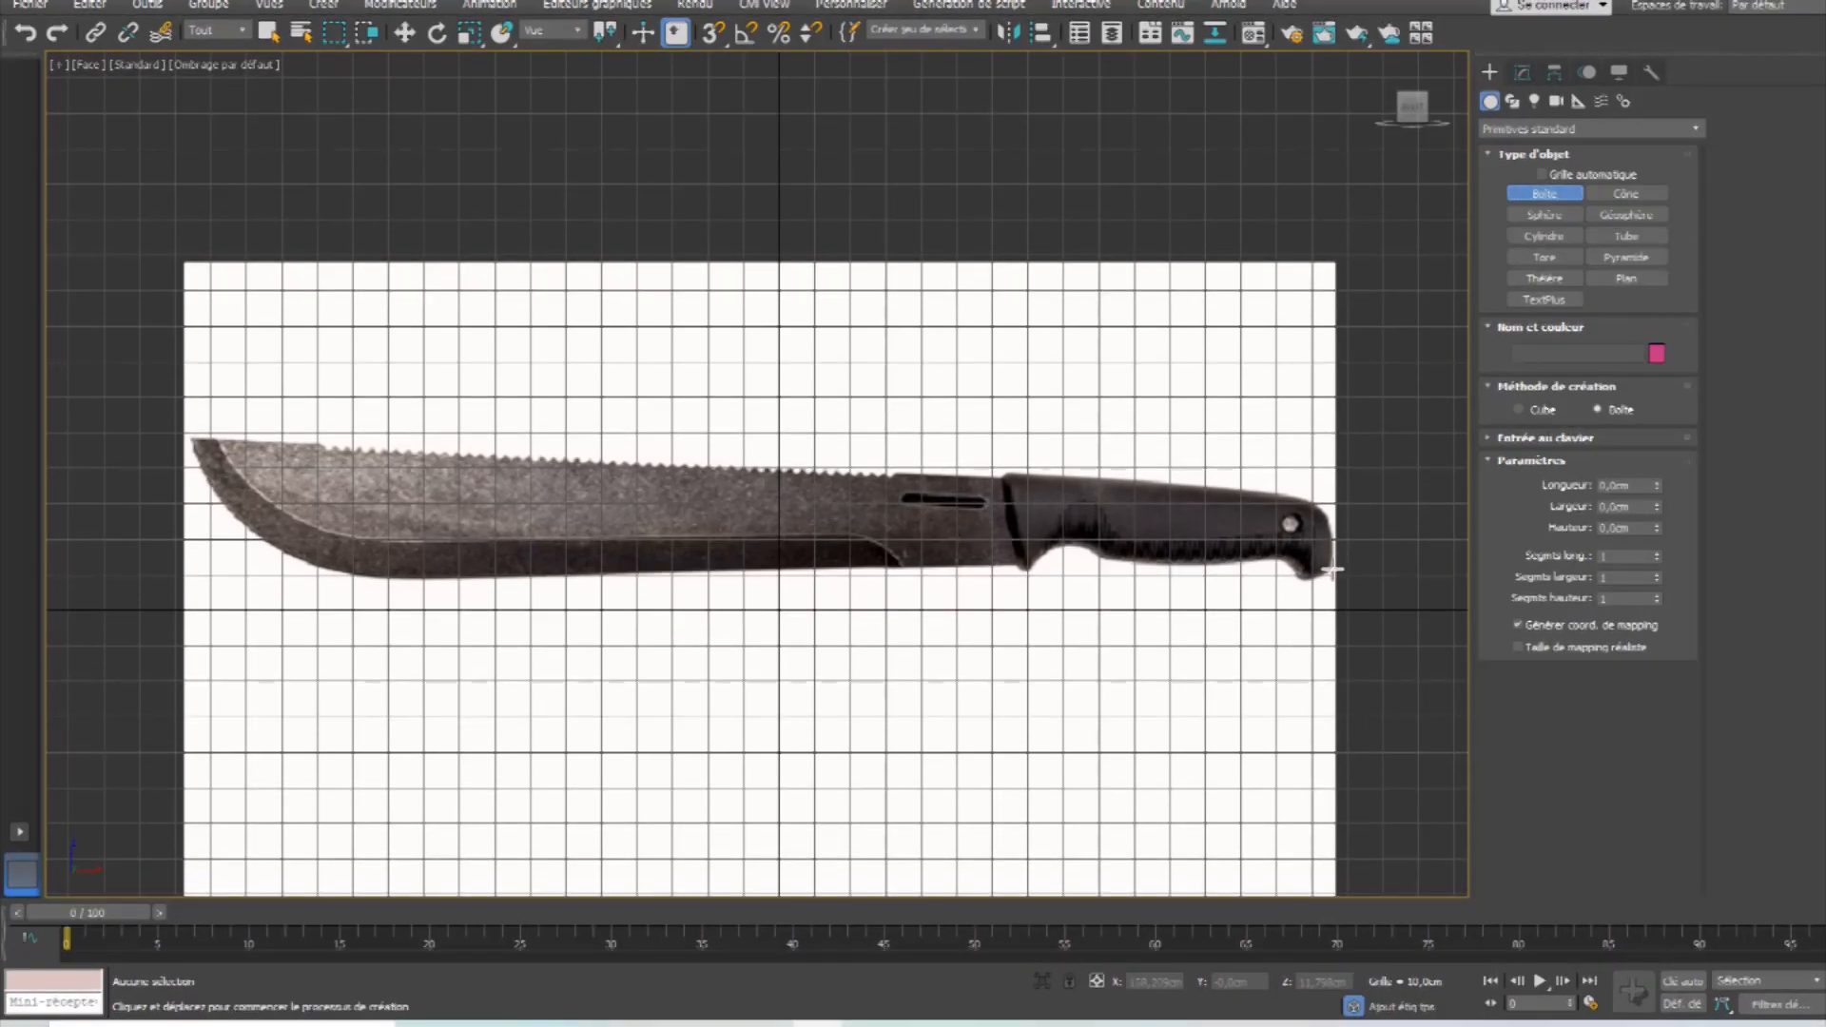
pyautogui.scroll(5, 1241, 581)
pyautogui.scroll(-5, 748, 374)
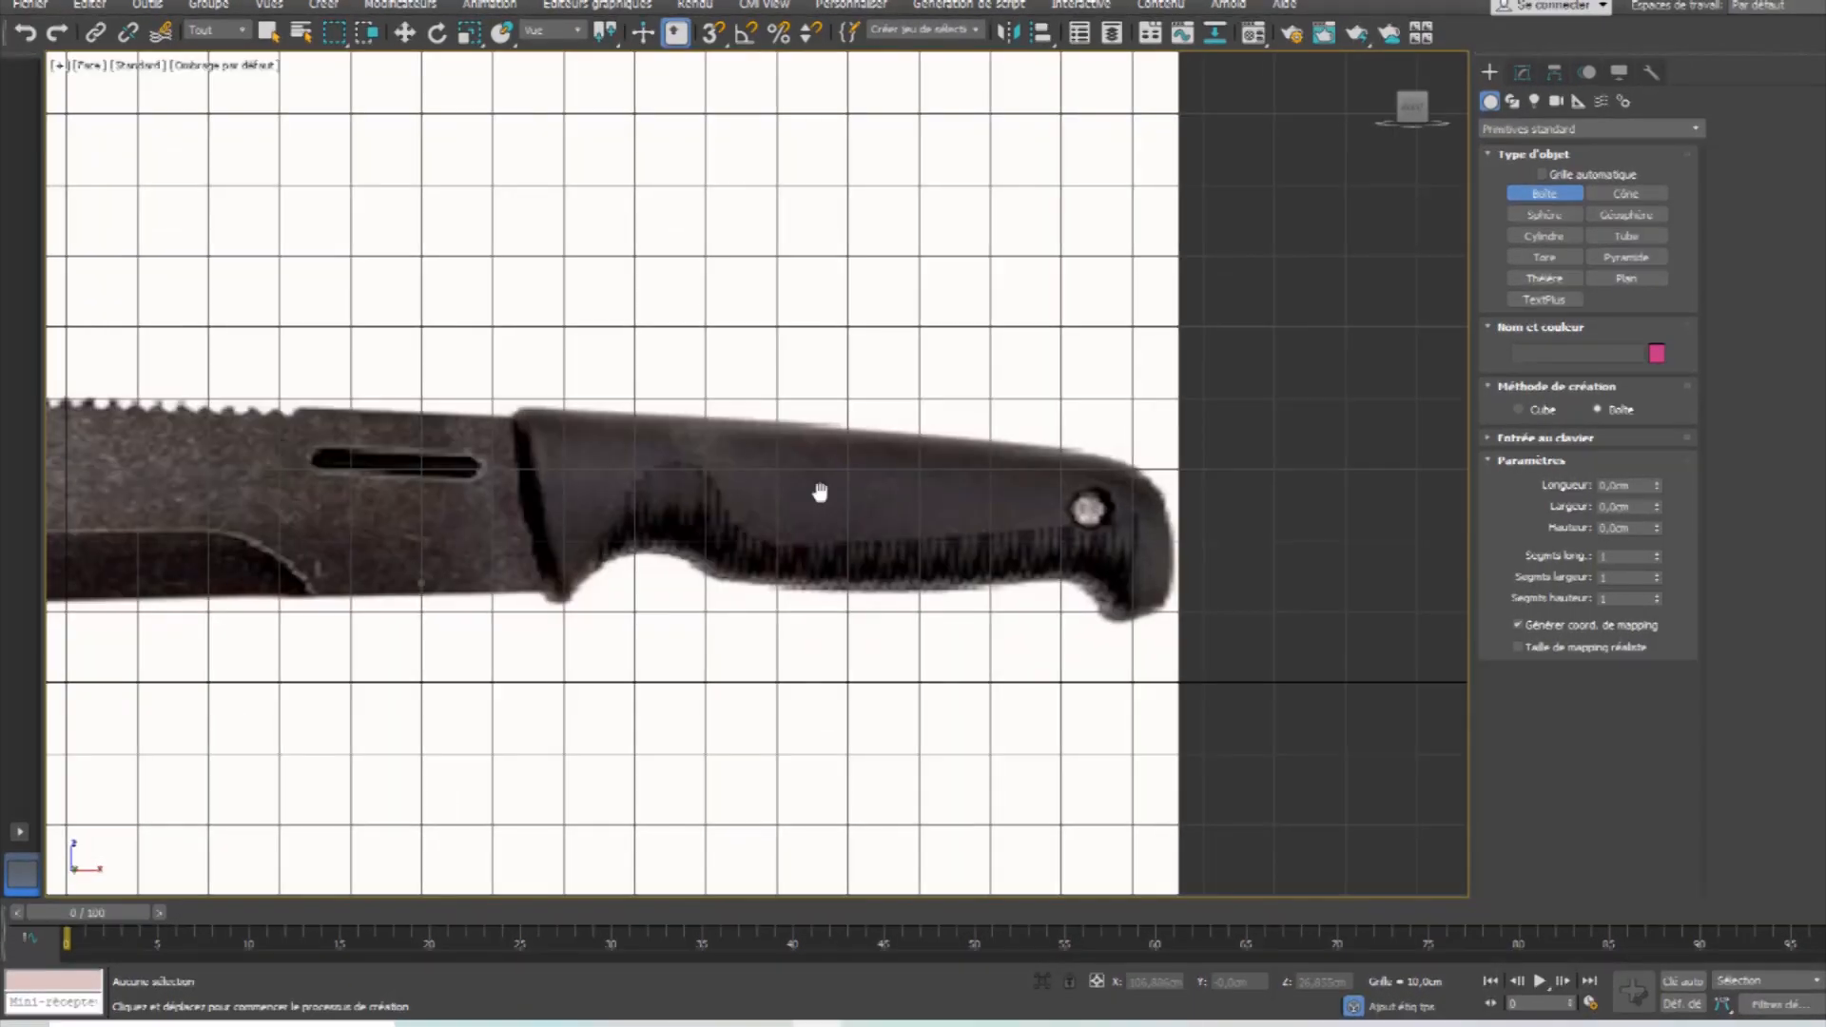
pyautogui.moveTo(478, 432); pyautogui.dragTo(1142, 663)
pyautogui.click(1142, 561)
pyautogui.press('r')
# Convert the handle box to an editable poly and make it see-through so the reference image shows behind it.
pyautogui.click(1523, 73)
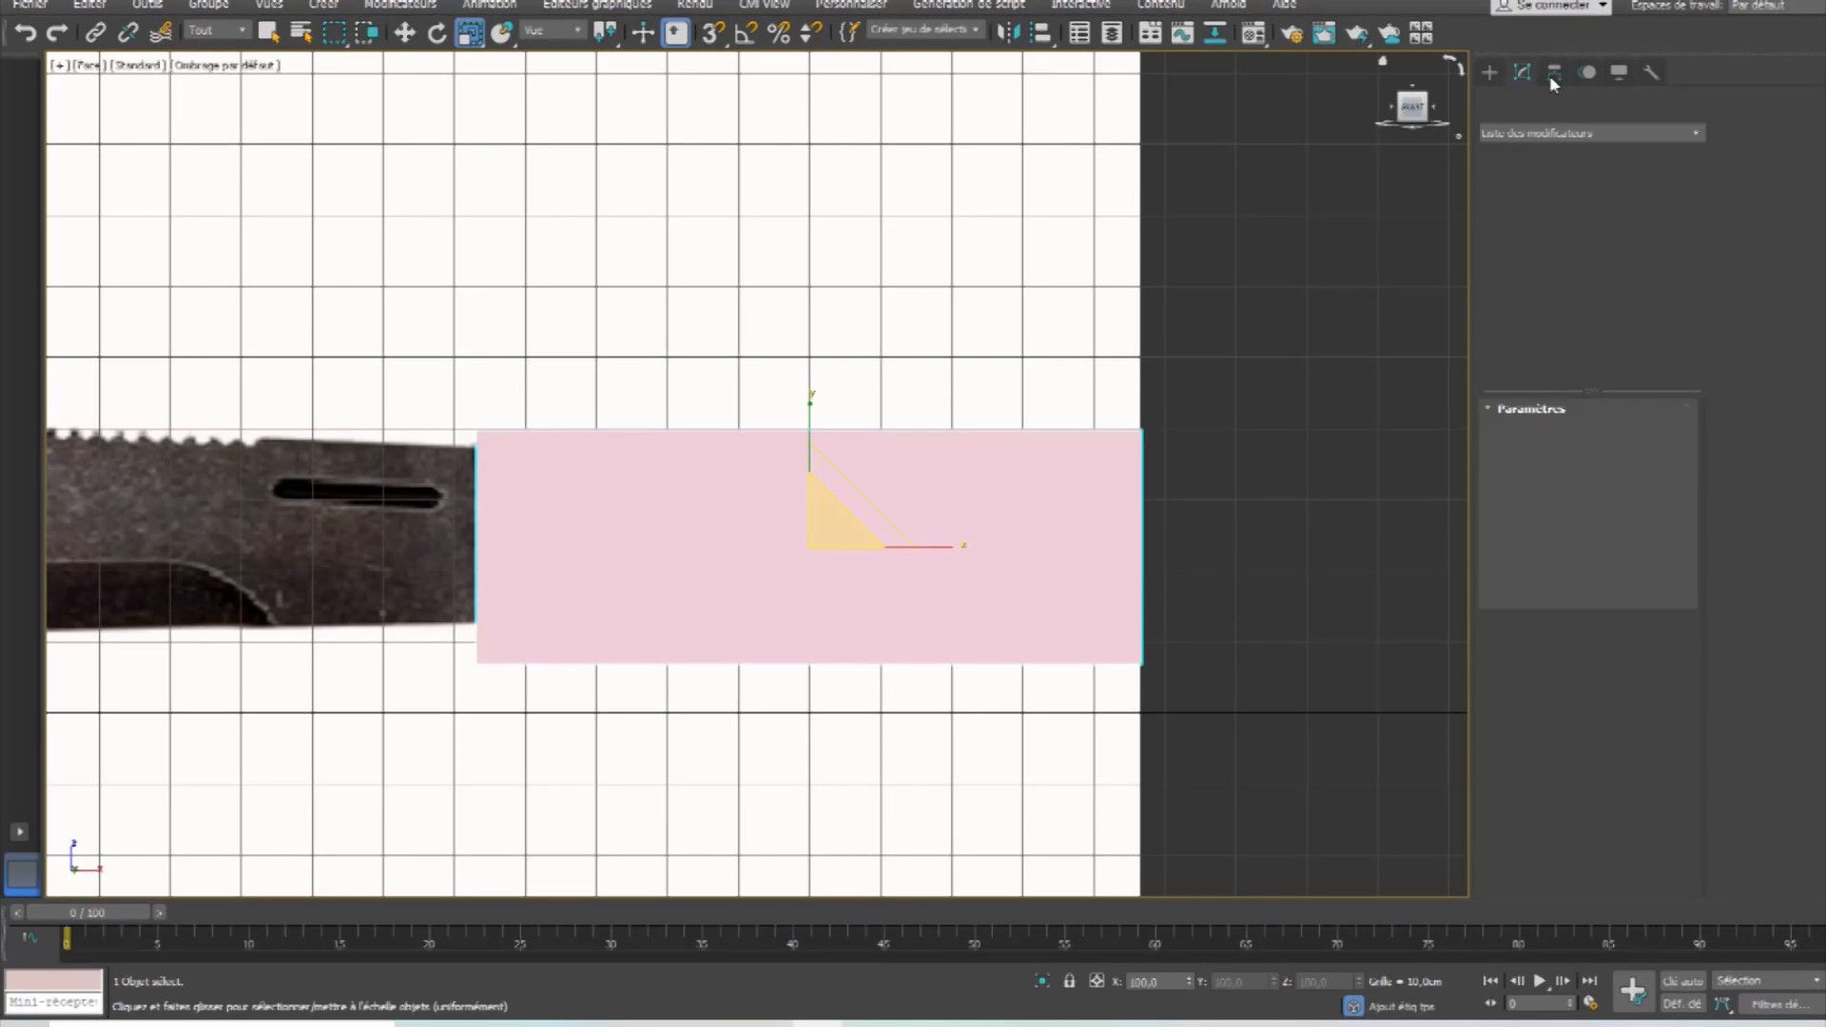
pyautogui.rightClick(927, 511)
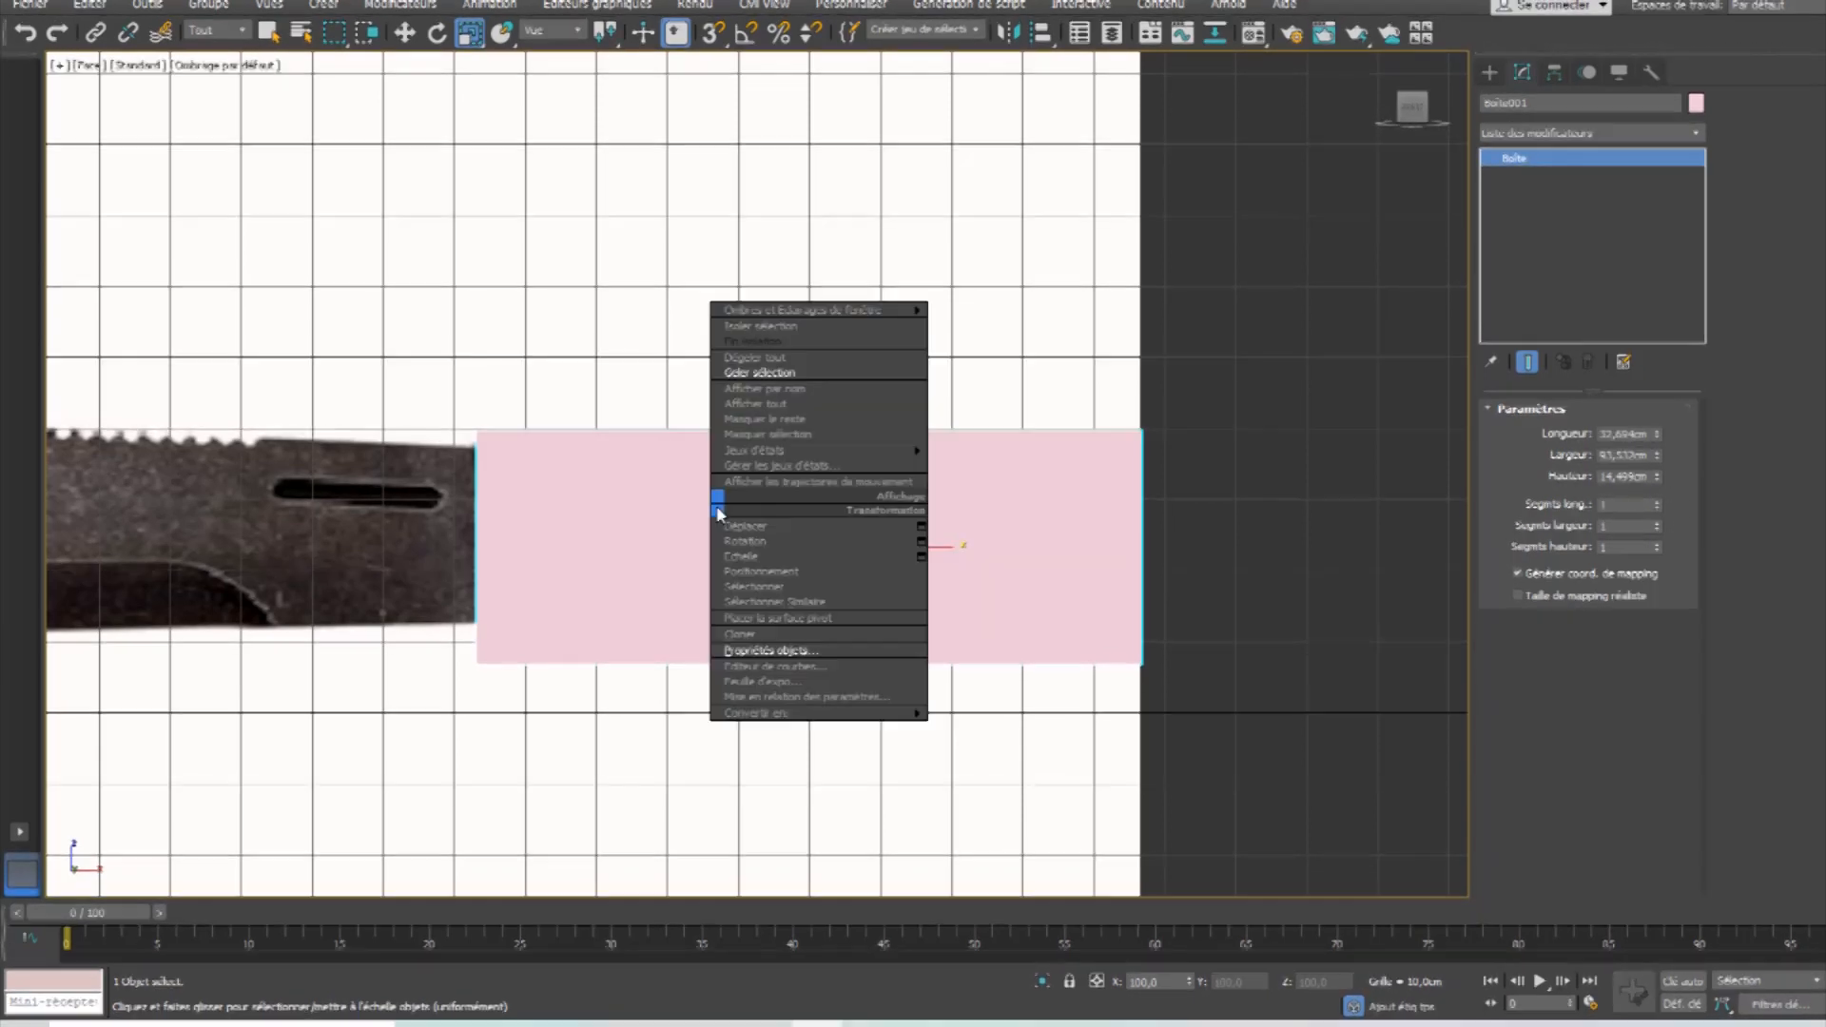
pyautogui.moveTo(837, 714)
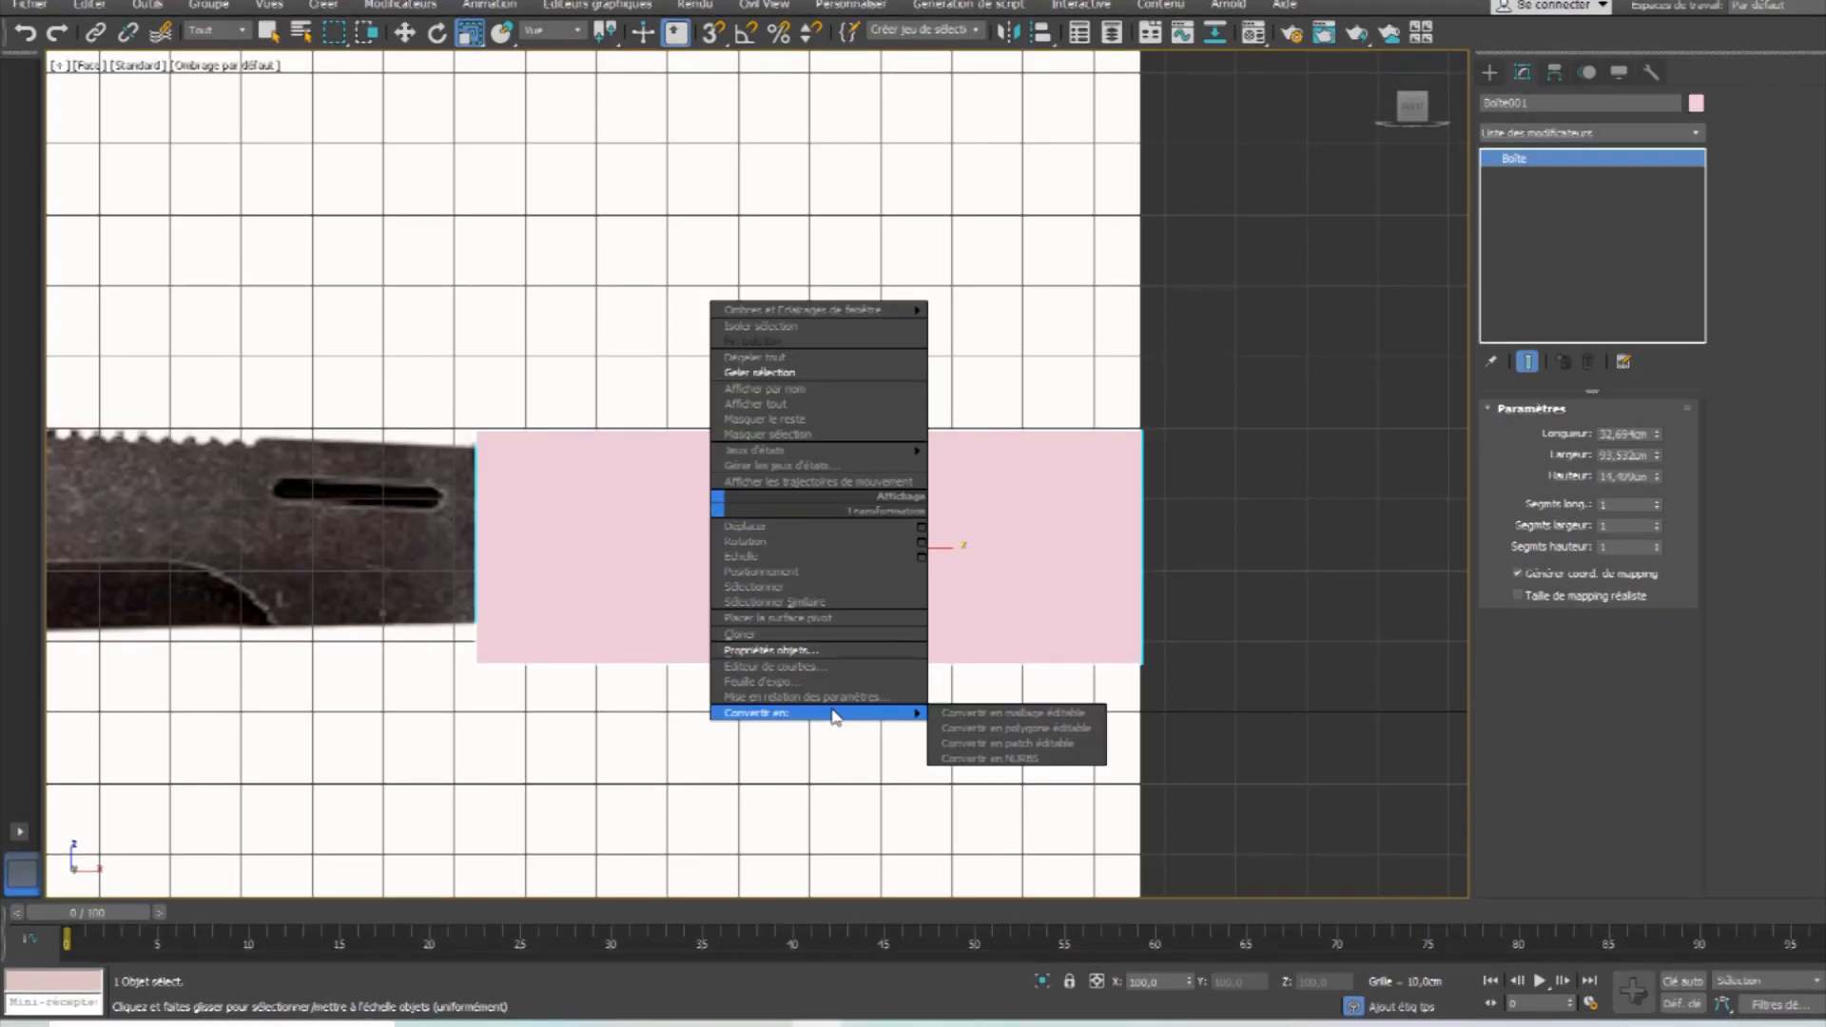
pyautogui.click(1061, 729)
pyautogui.hotkey('alt', 'x')
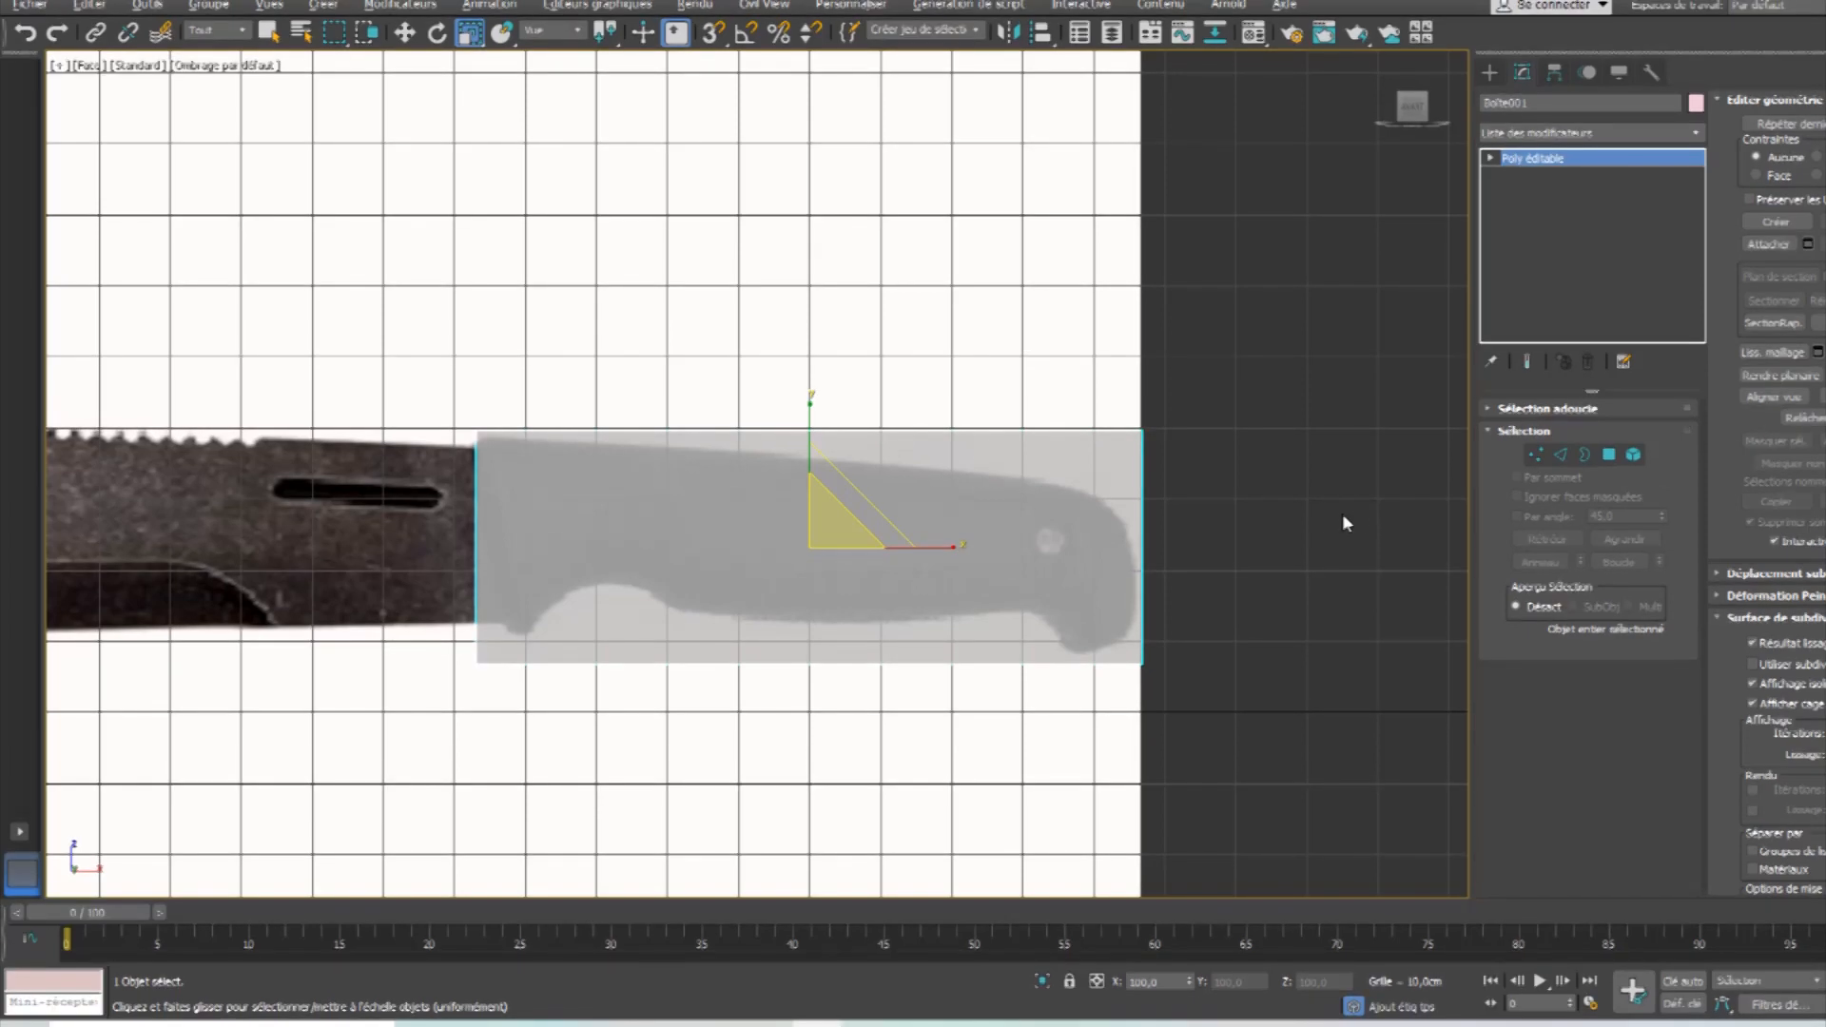
pyautogui.hotkey('alt', 'x')
pyautogui.hotkey('alt', 'x')
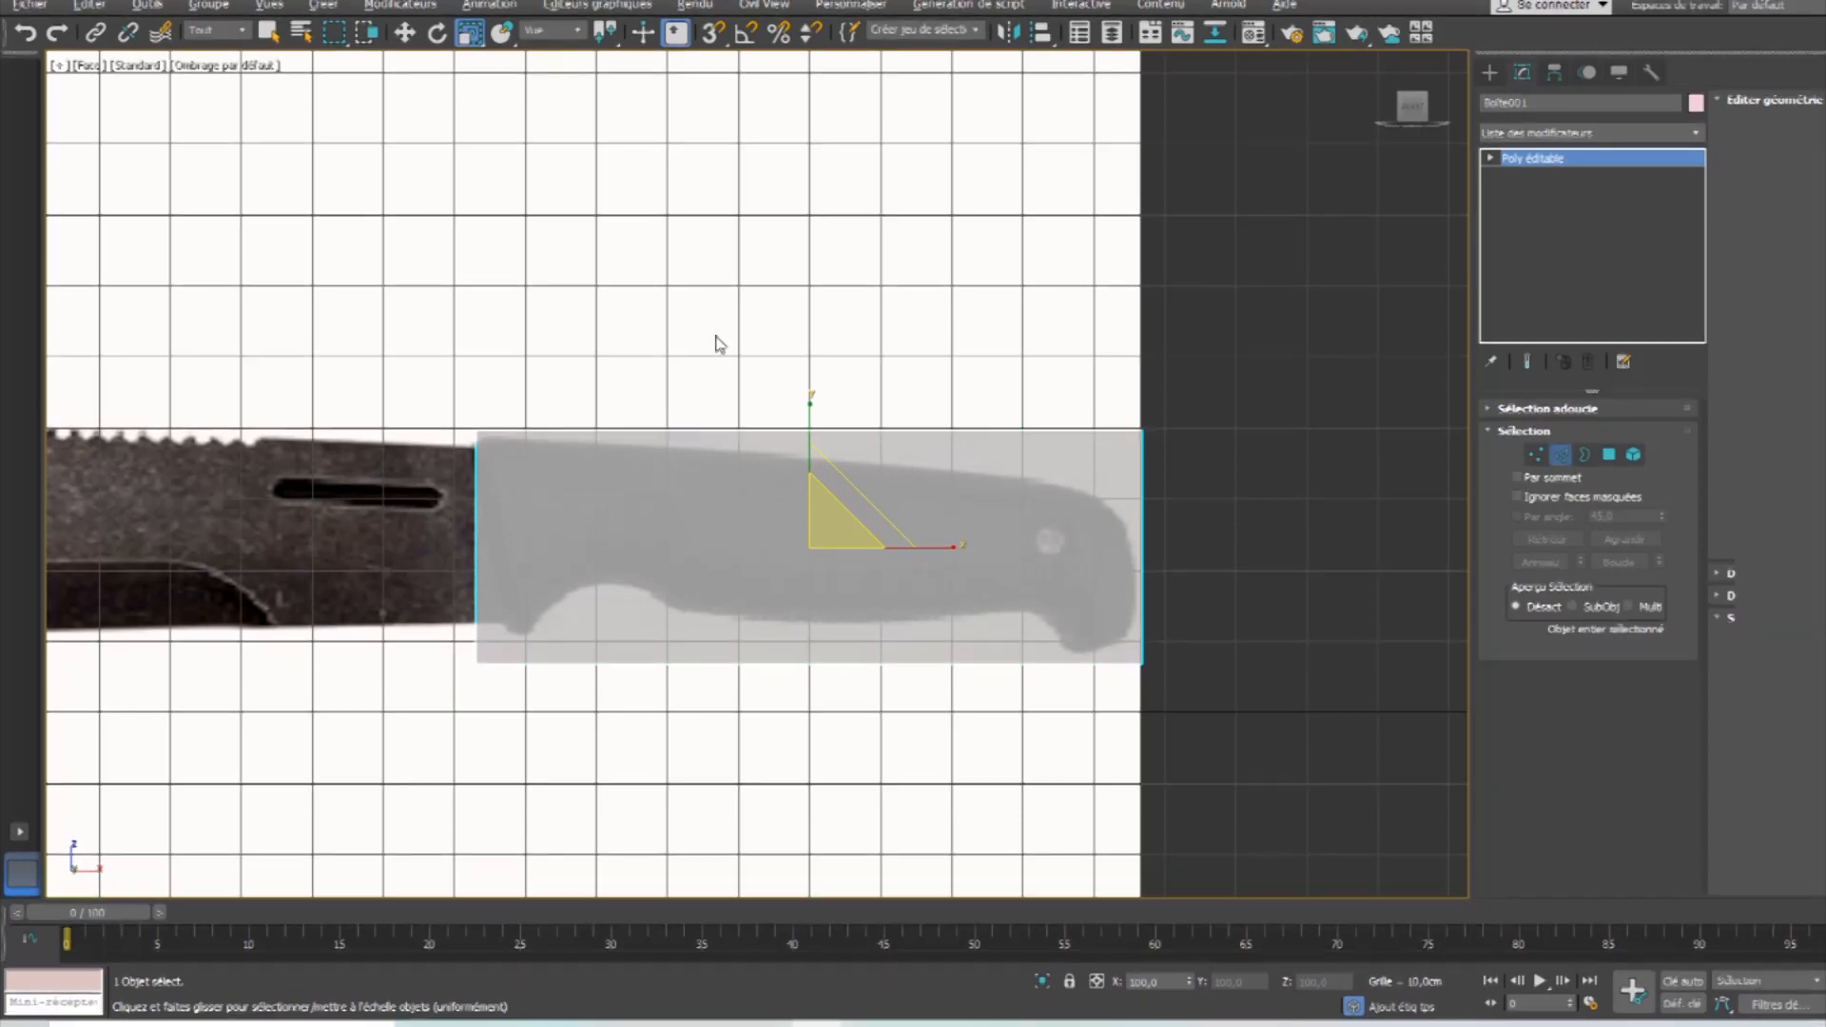
# Connect the box's lengthwise edges with one vertical edge loop at the middle.
pyautogui.press('2')
pyautogui.moveTo(798, 300); pyautogui.dragTo(815, 1010)
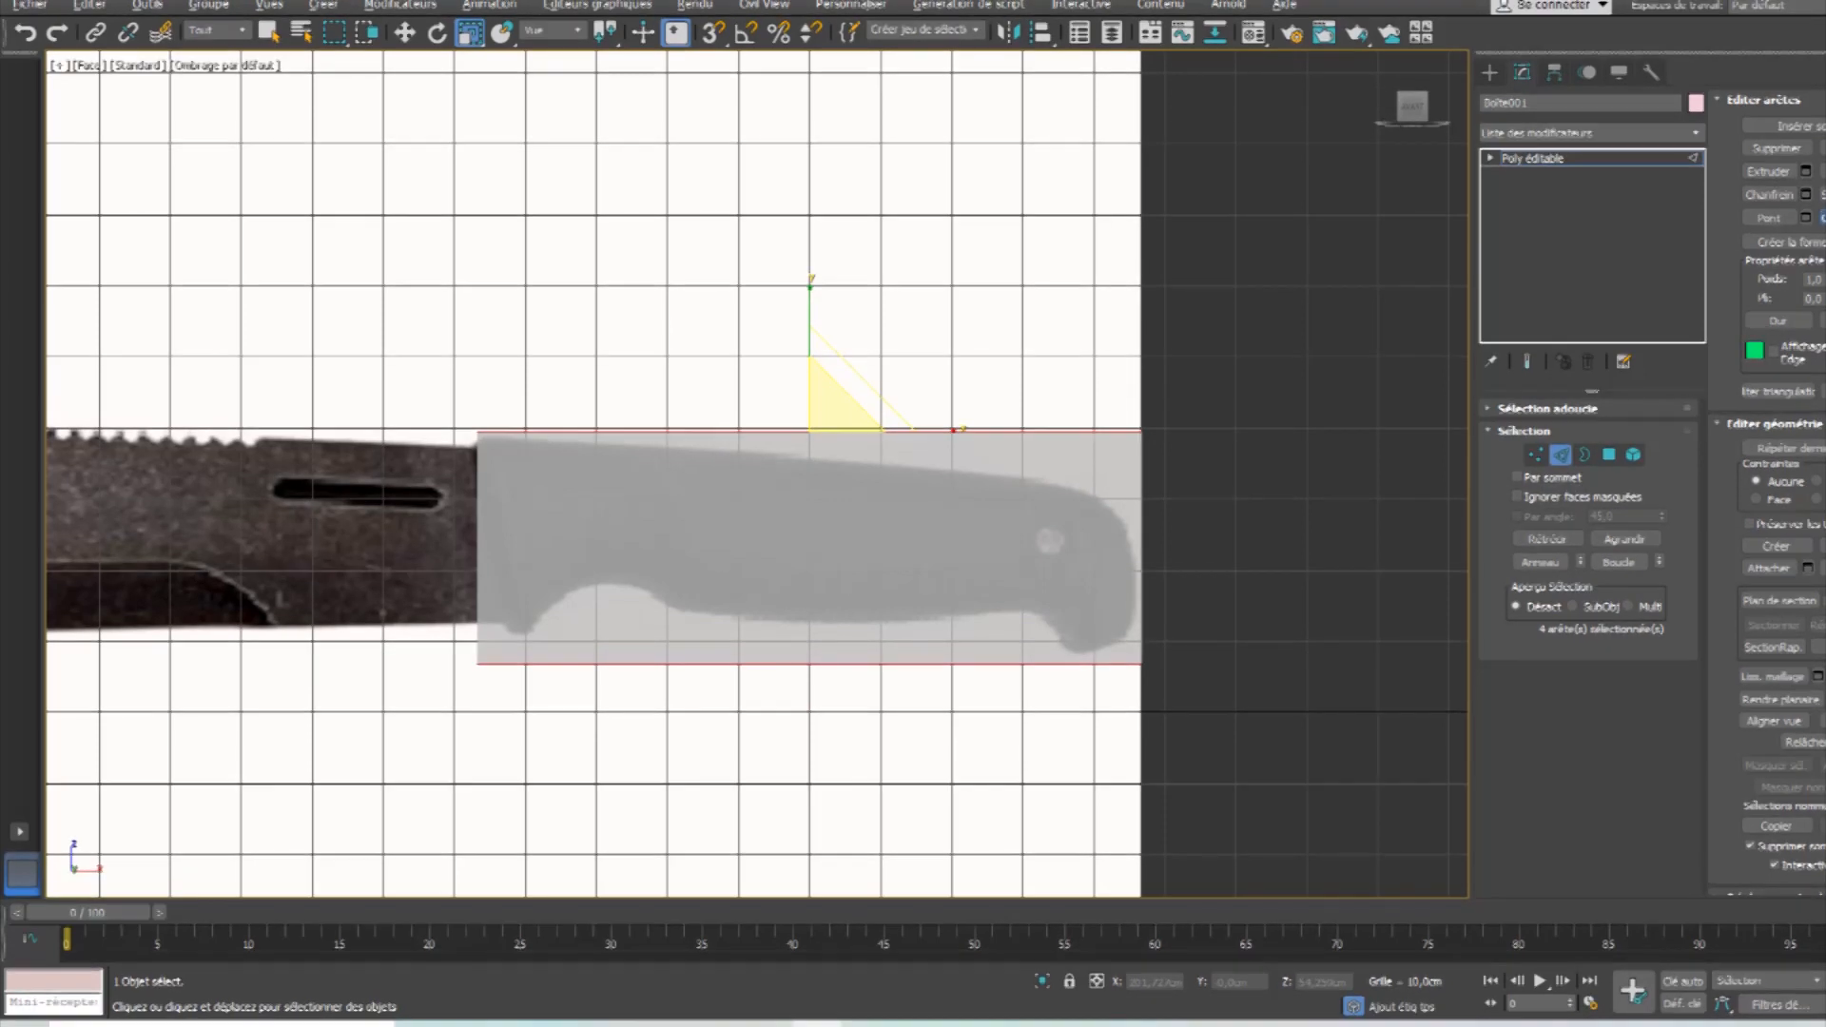
pyautogui.click(1823, 218)
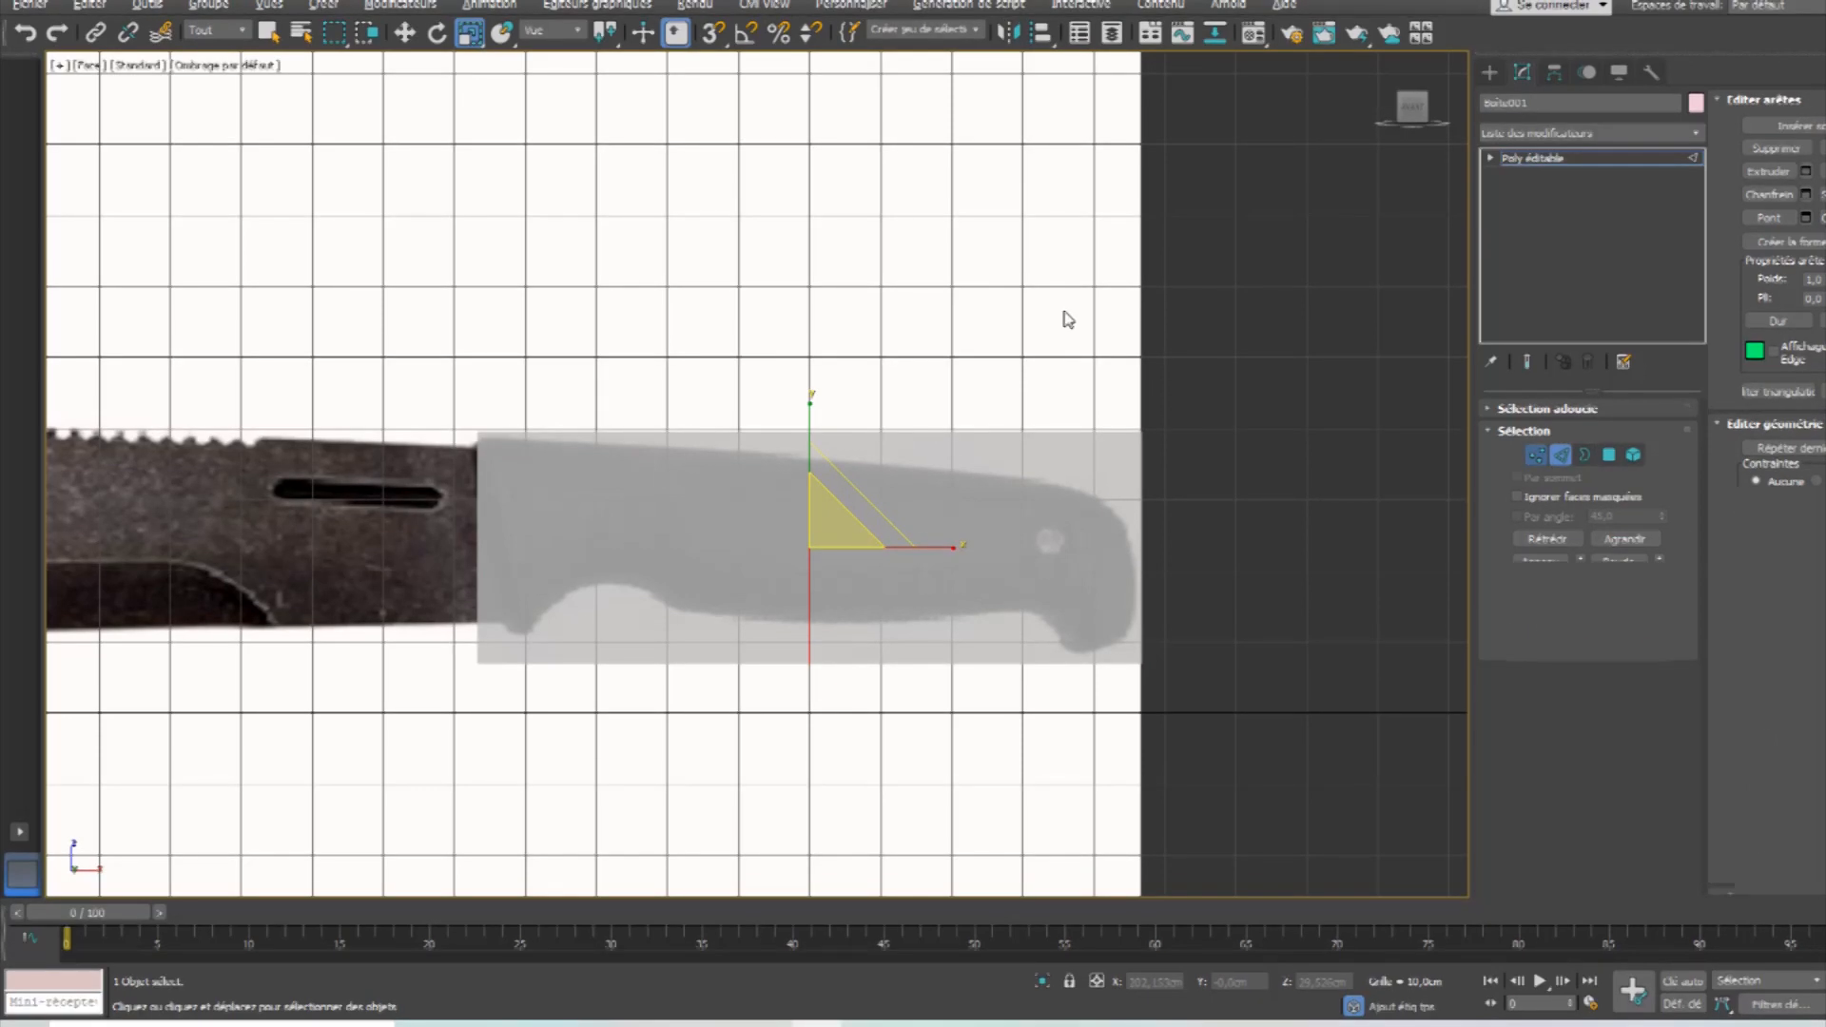
# Switch to vertex editing on the handle box and display edged faces in the front view.
pyautogui.press('1')
pyautogui.moveTo(1242, 253); pyautogui.dragTo(1063, 485)
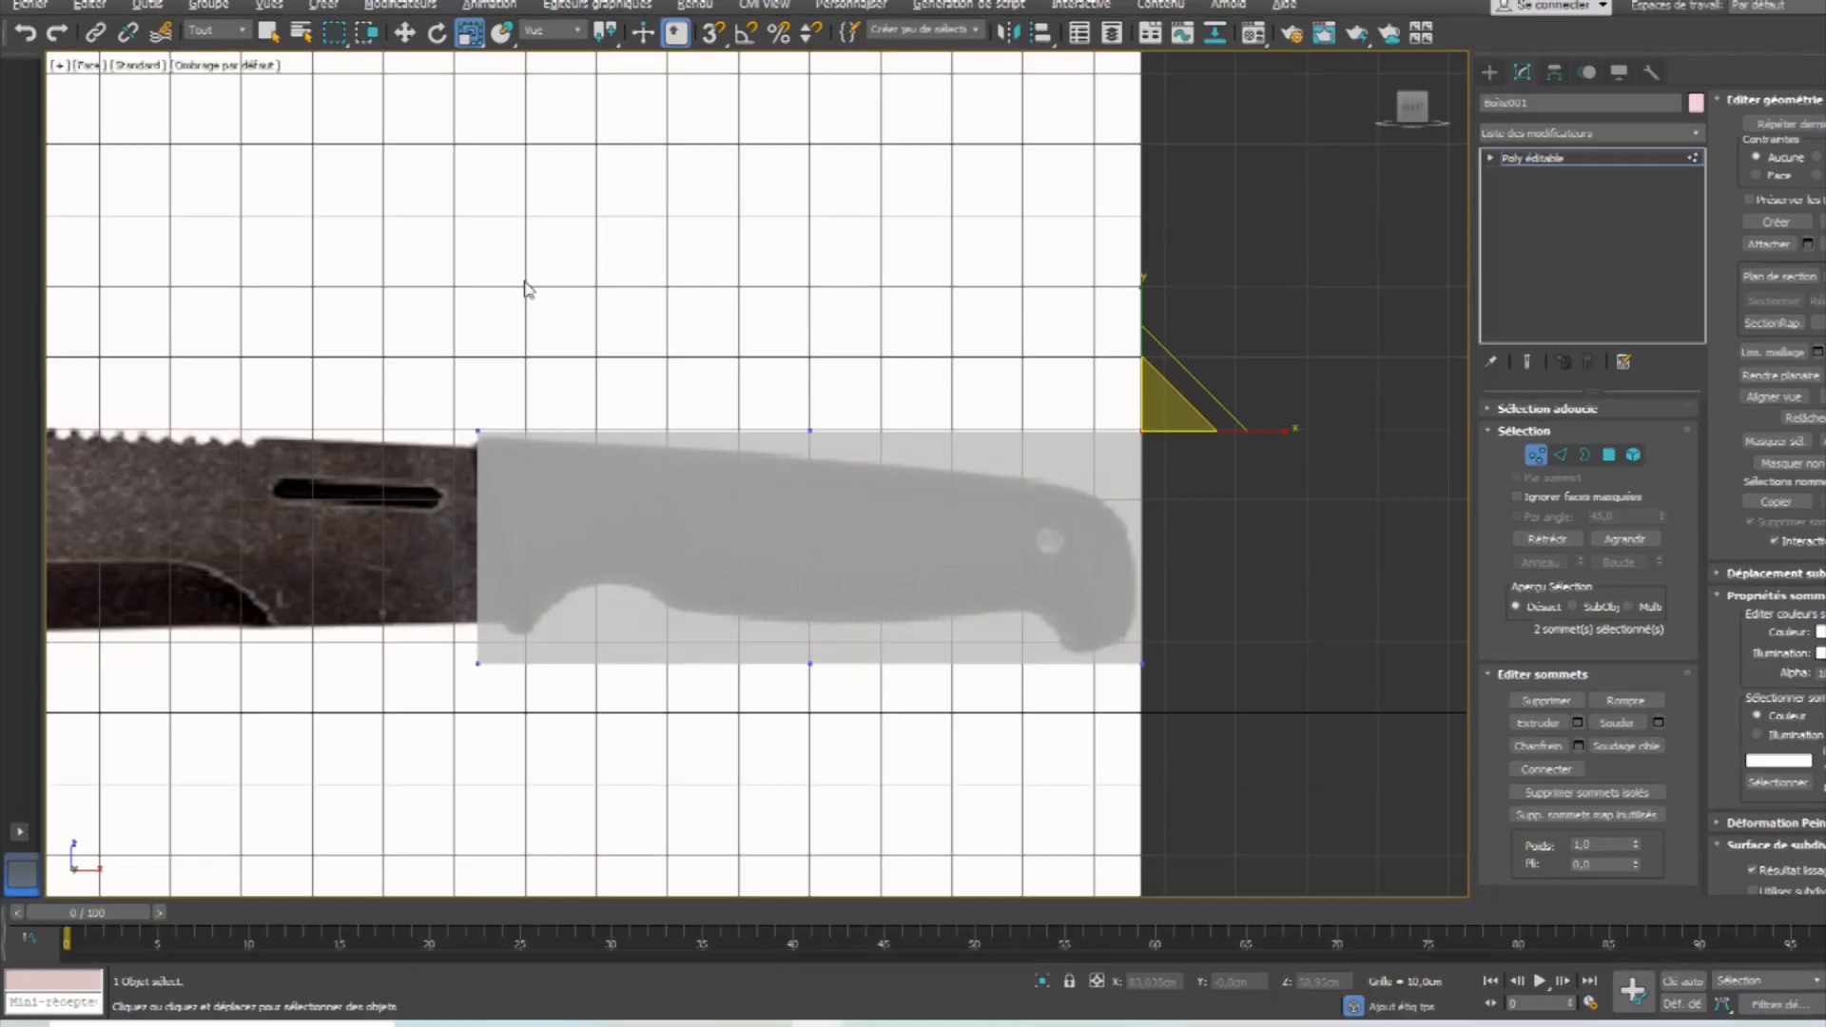
pyautogui.click(218, 65)
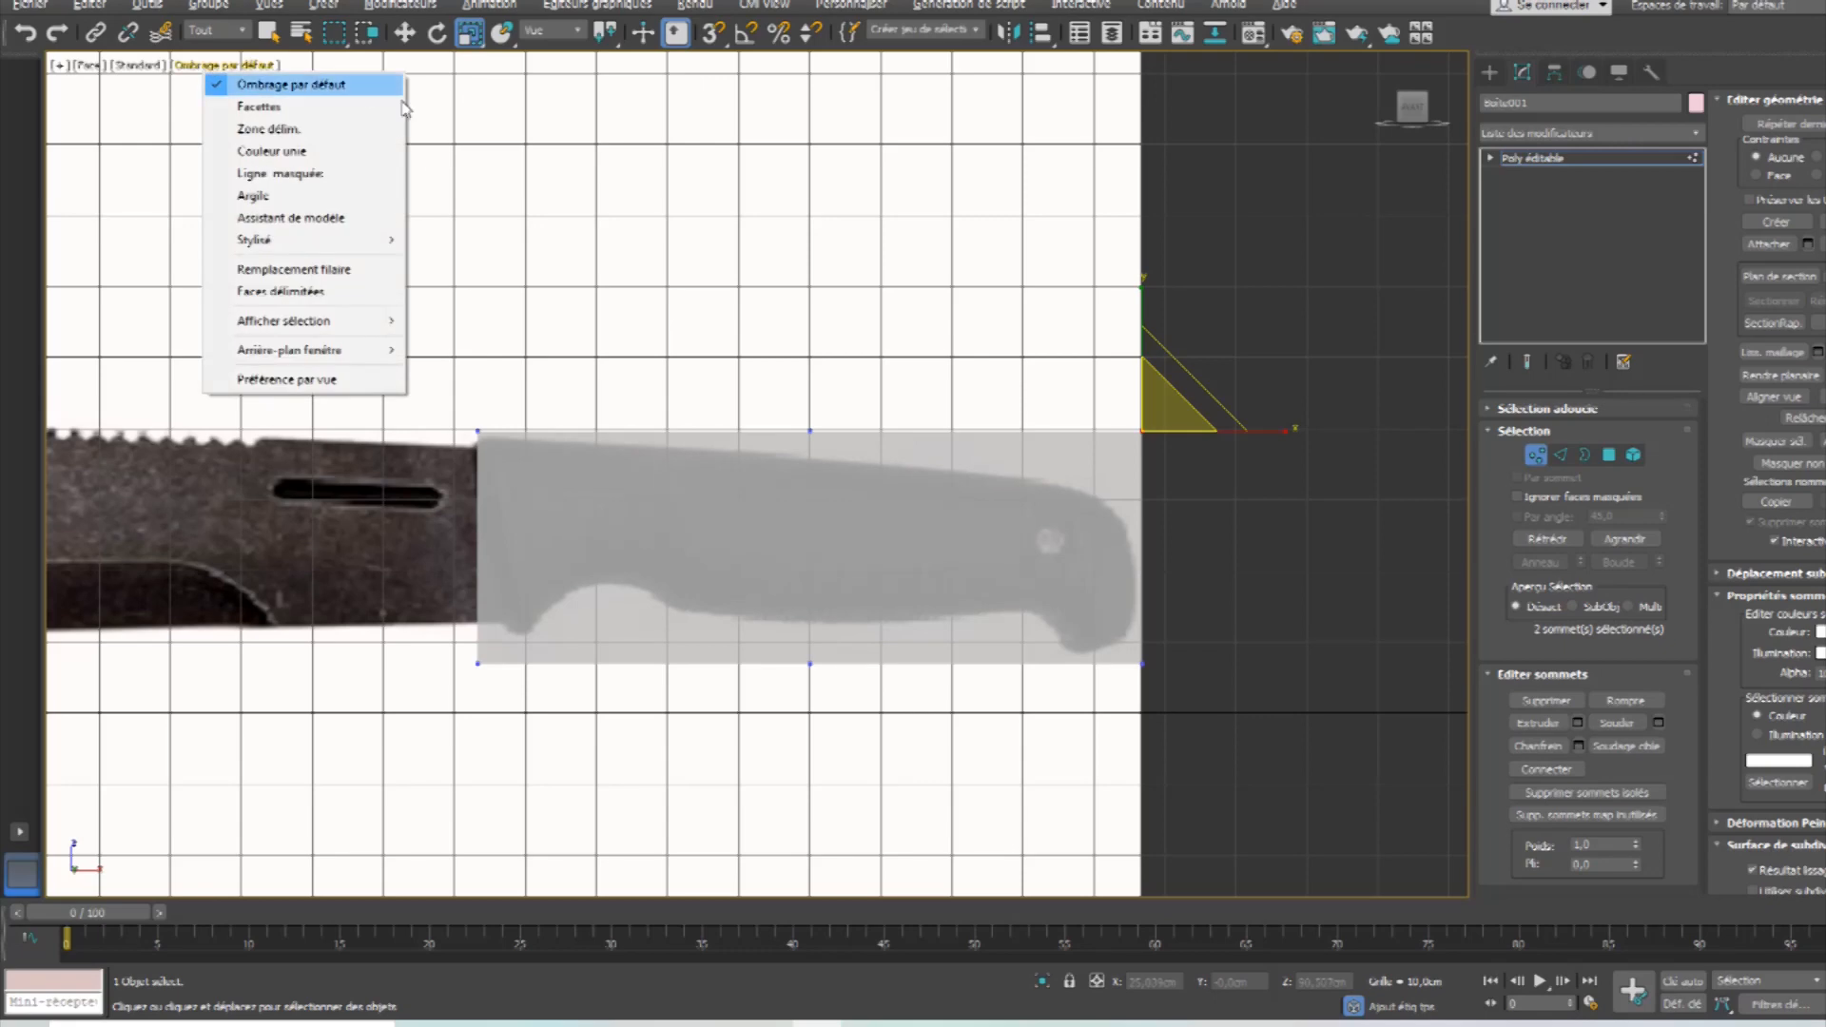
pyautogui.click(282, 292)
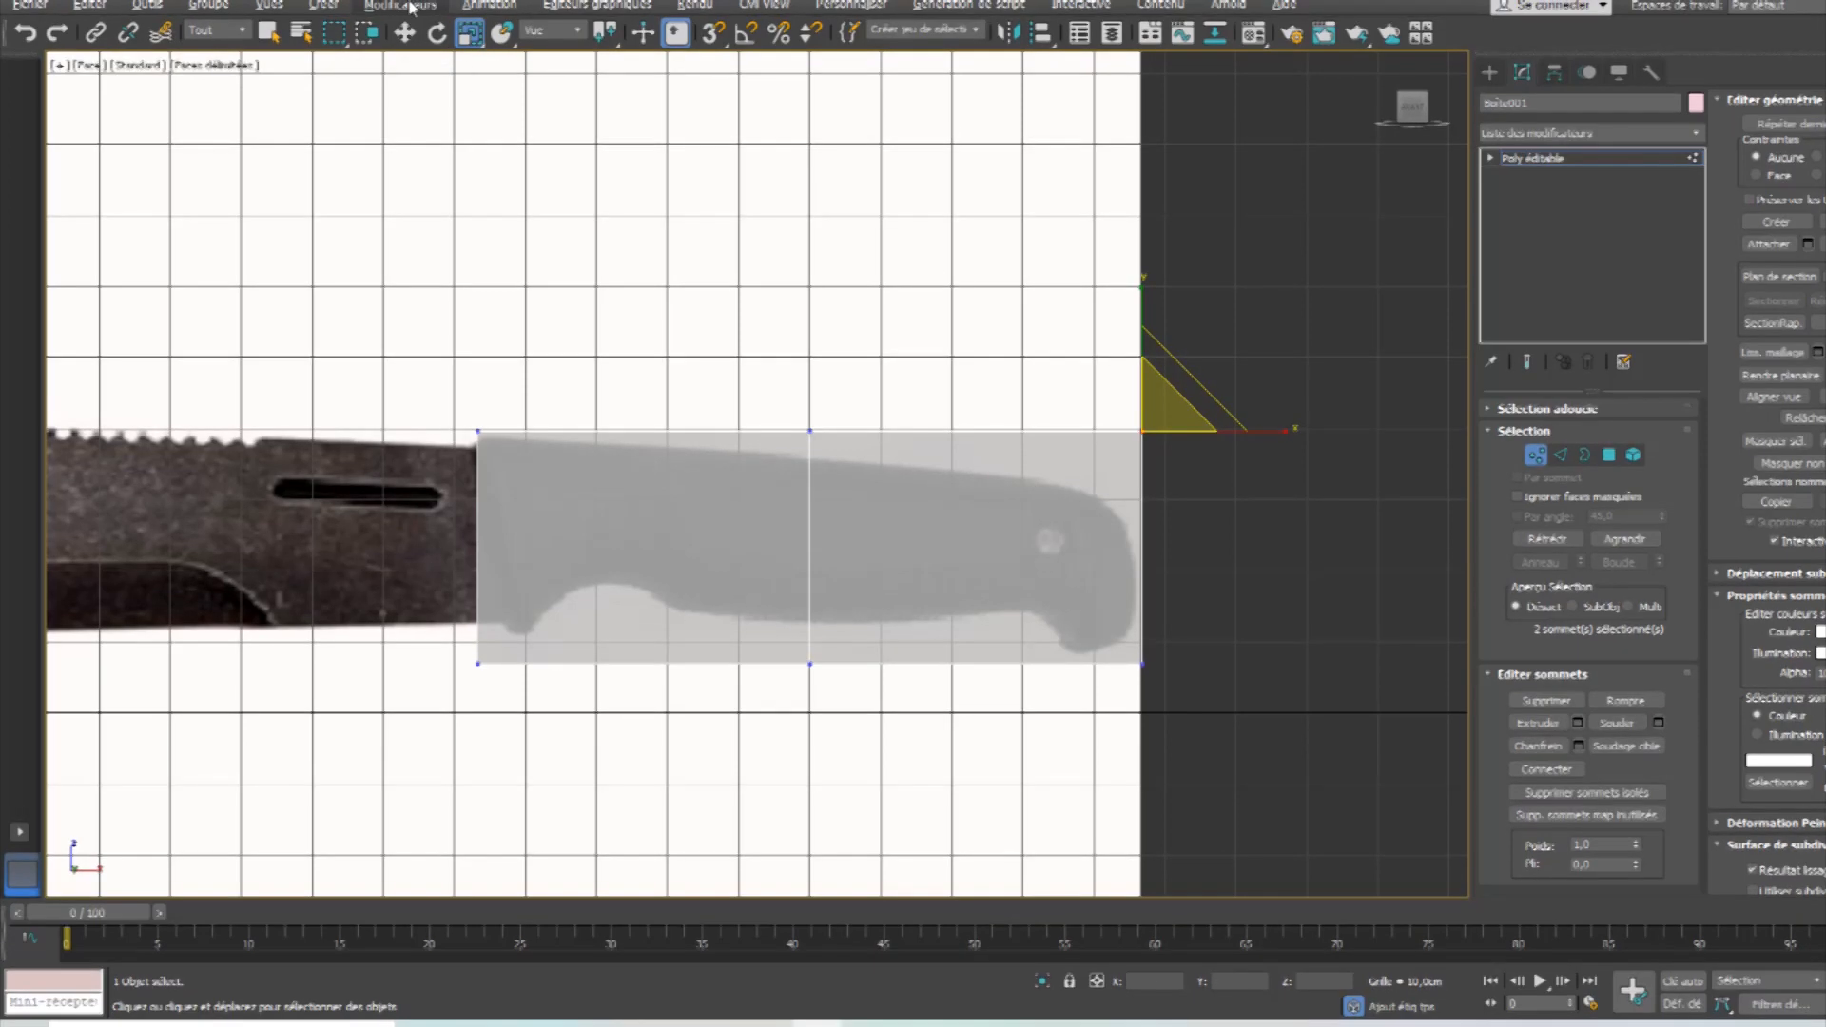
# Move the end and middle vertices of the box to match the outline of the handle in the reference image.
pyautogui.click(404, 34)
pyautogui.moveTo(1189, 389); pyautogui.dragTo(1161, 455)
pyautogui.moveTo(1273, 702); pyautogui.dragTo(1154, 600)
pyautogui.moveTo(819, 726); pyautogui.dragTo(761, 577)
pyautogui.moveTo(355, 620); pyautogui.dragTo(362, 618)
pyautogui.moveTo(477, 588); pyautogui.dragTo(483, 548)
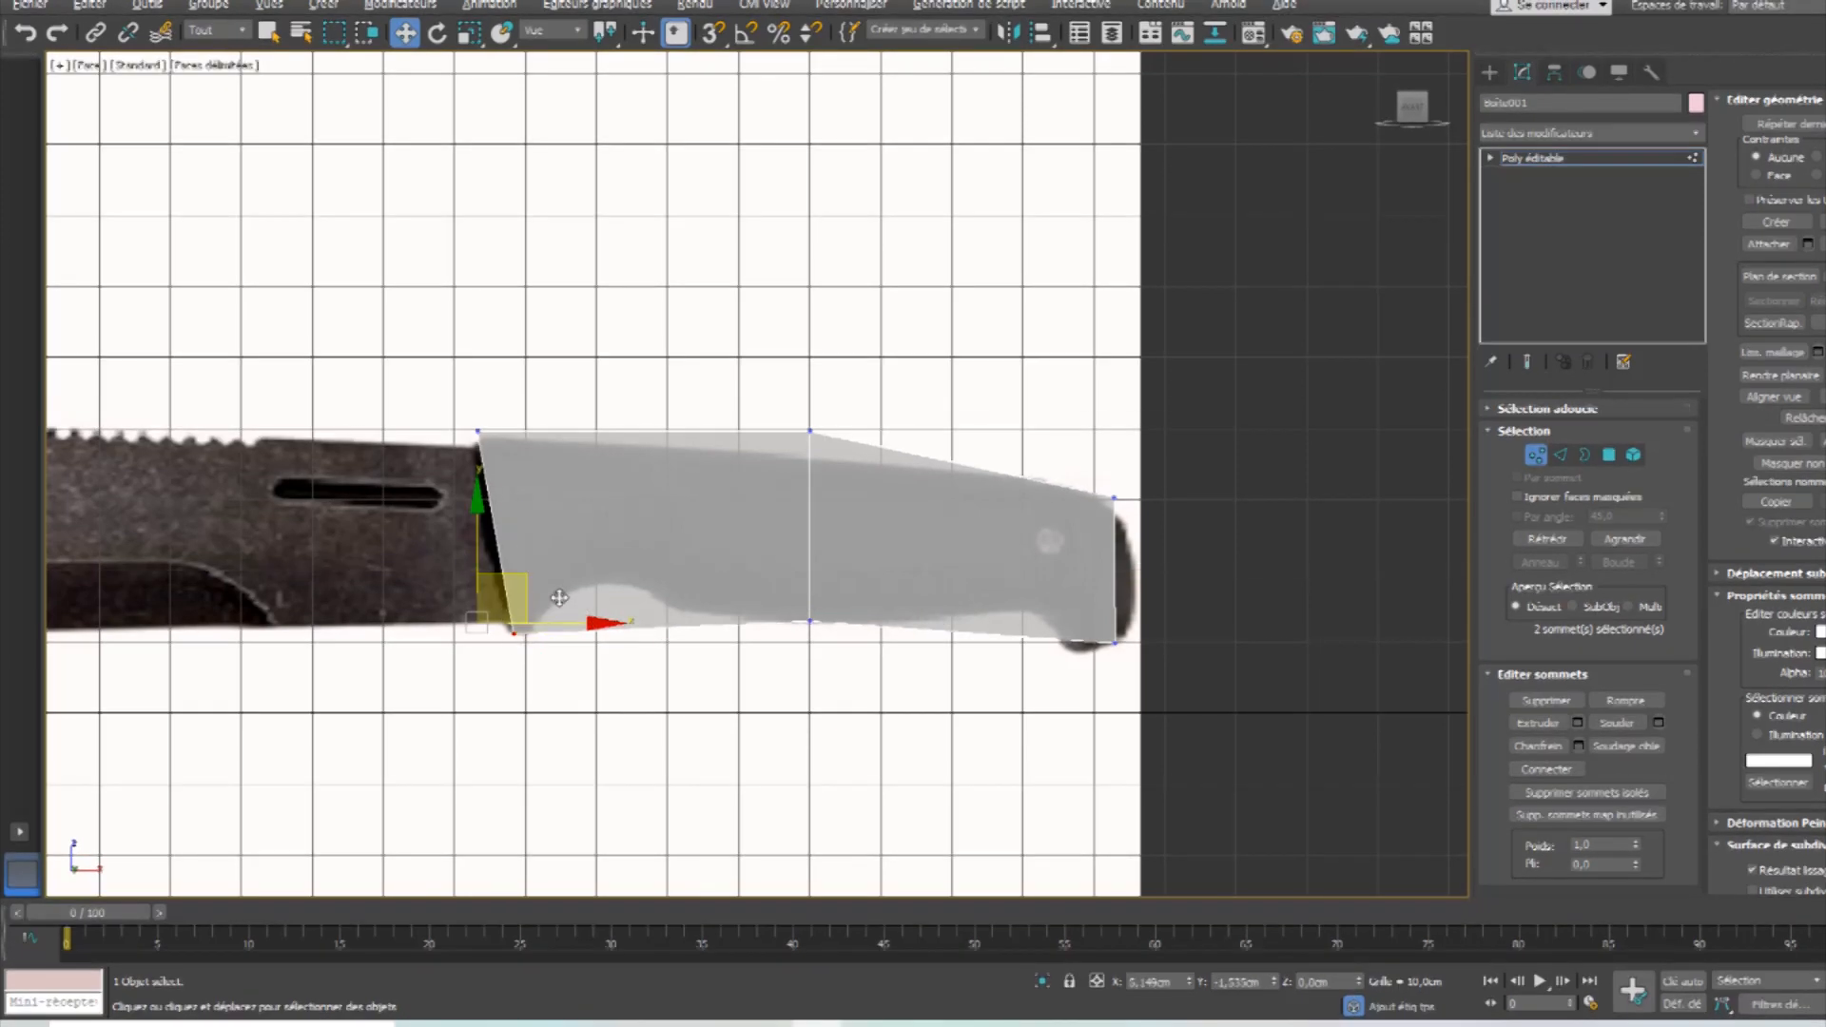
pyautogui.moveTo(524, 586); pyautogui.dragTo(561, 596)
pyautogui.click(809, 430)
pyautogui.moveTo(792, 338); pyautogui.dragTo(792, 366)
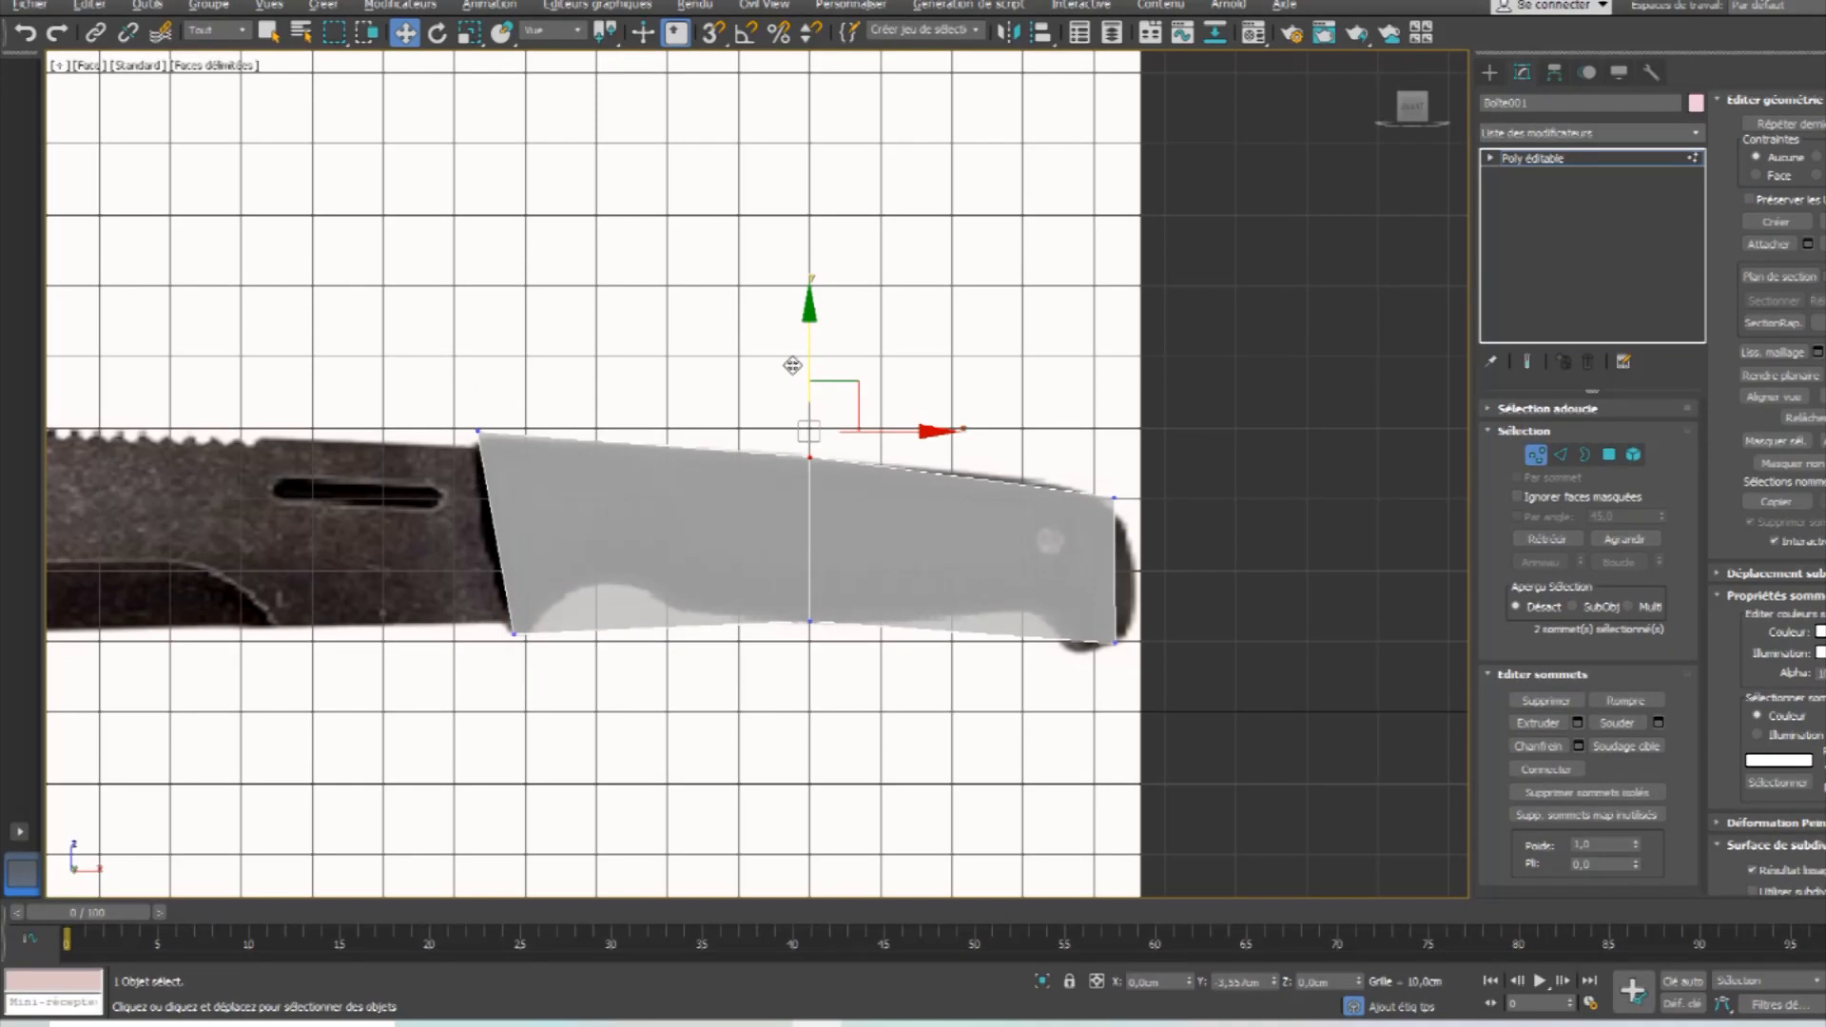
# Add a vertical edge loop in each half of the handle and fit the new vertices to the reference outline.
pyautogui.click(1556, 454)
pyautogui.moveTo(999, 386); pyautogui.dragTo(959, 886)
pyautogui.keyDown('ctrl'); pyautogui.moveTo(624, 341); pyautogui.dragTo(706, 834); pyautogui.keyUp('ctrl')
pyautogui.hotkey('ctrl', 'shift', 'e')
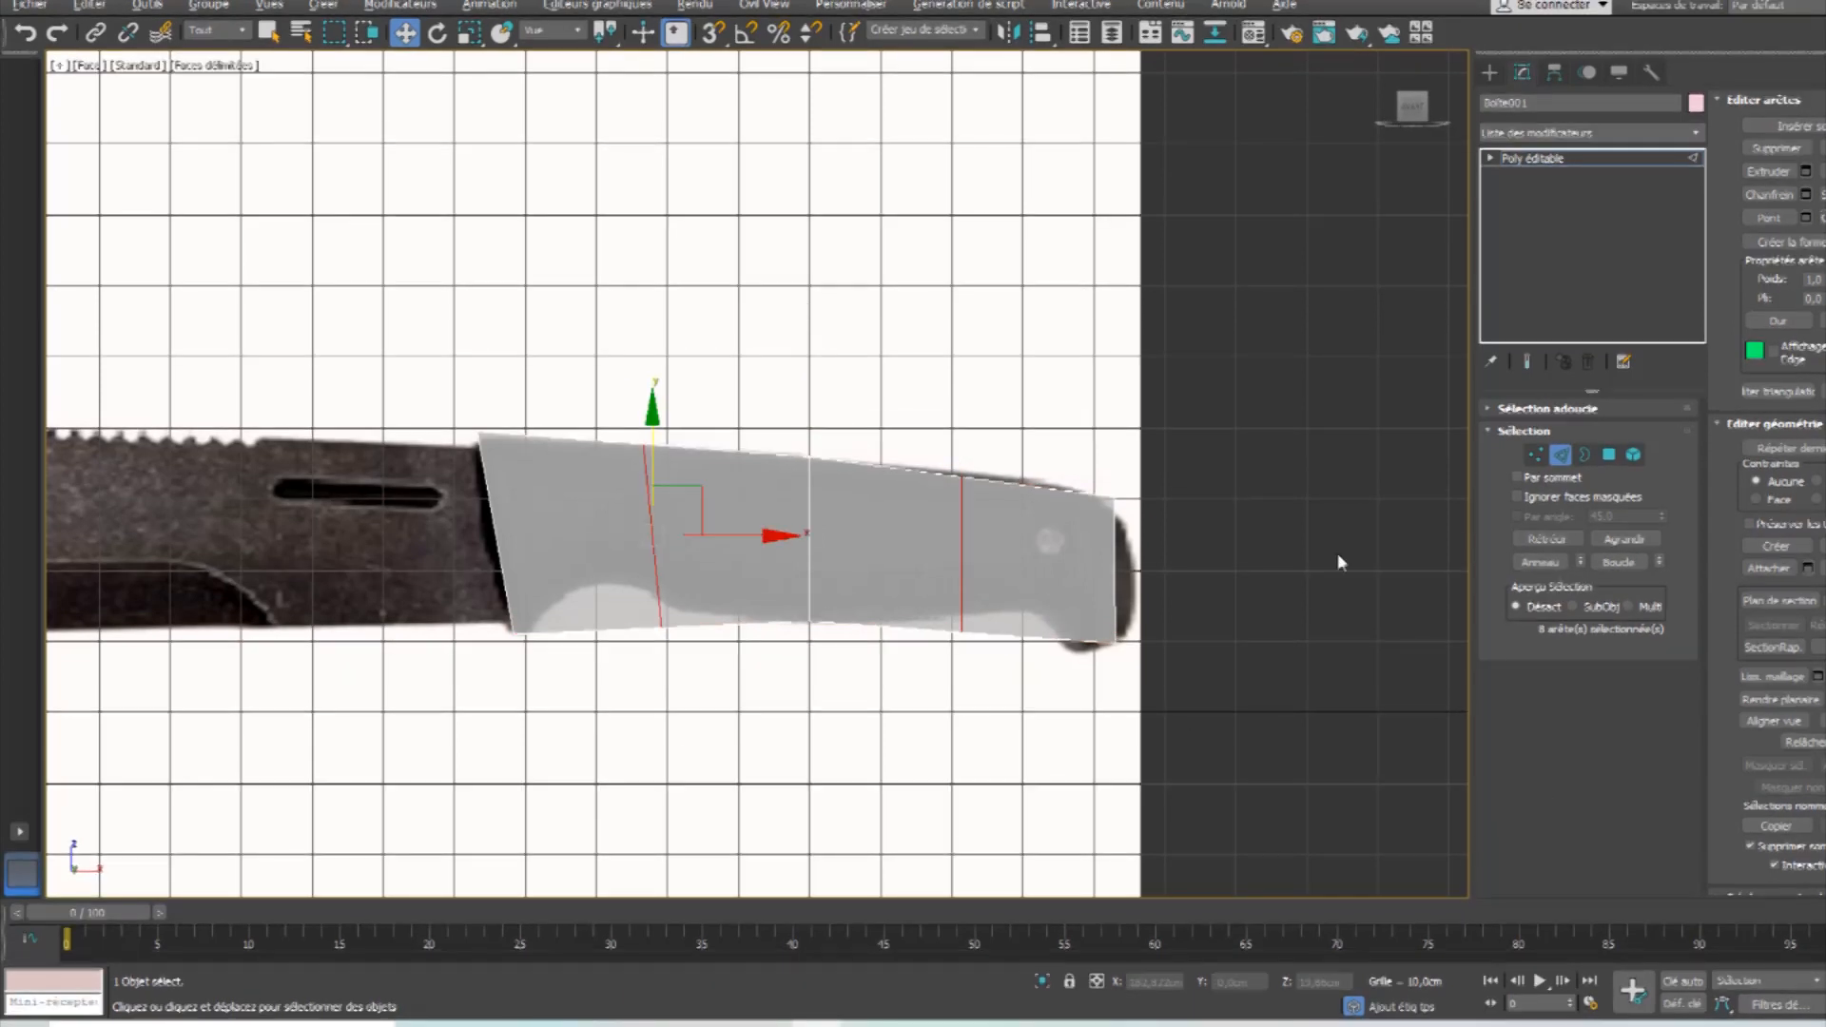
pyautogui.moveTo(999, 674); pyautogui.dragTo(989, 490)
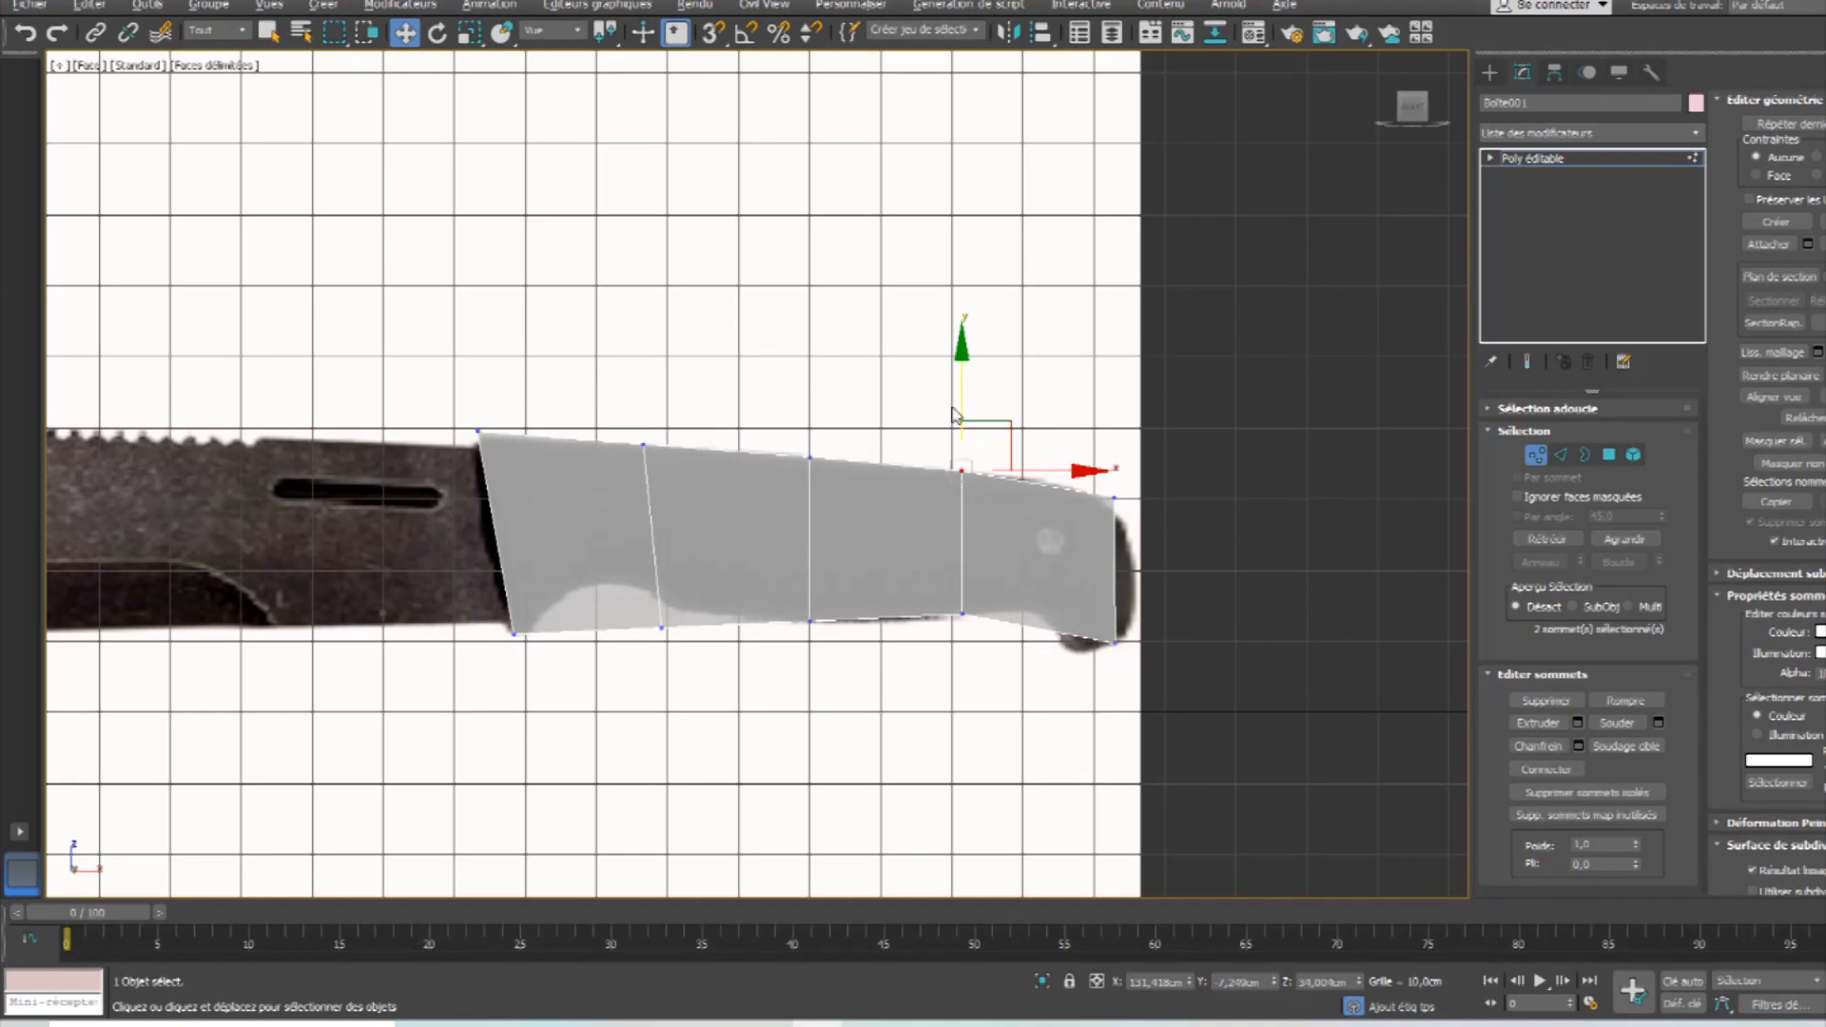
pyautogui.moveTo(672, 661); pyautogui.dragTo(694, 552)
# Connect the edges of the handle's first and last segments to add one vertical loop in each.
pyautogui.click(1557, 455)
pyautogui.moveTo(1034, 672); pyautogui.dragTo(1048, 401)
pyautogui.keyDown('ctrl'); pyautogui.moveTo(570, 406); pyautogui.dragTo(611, 762); pyautogui.keyUp('ctrl')
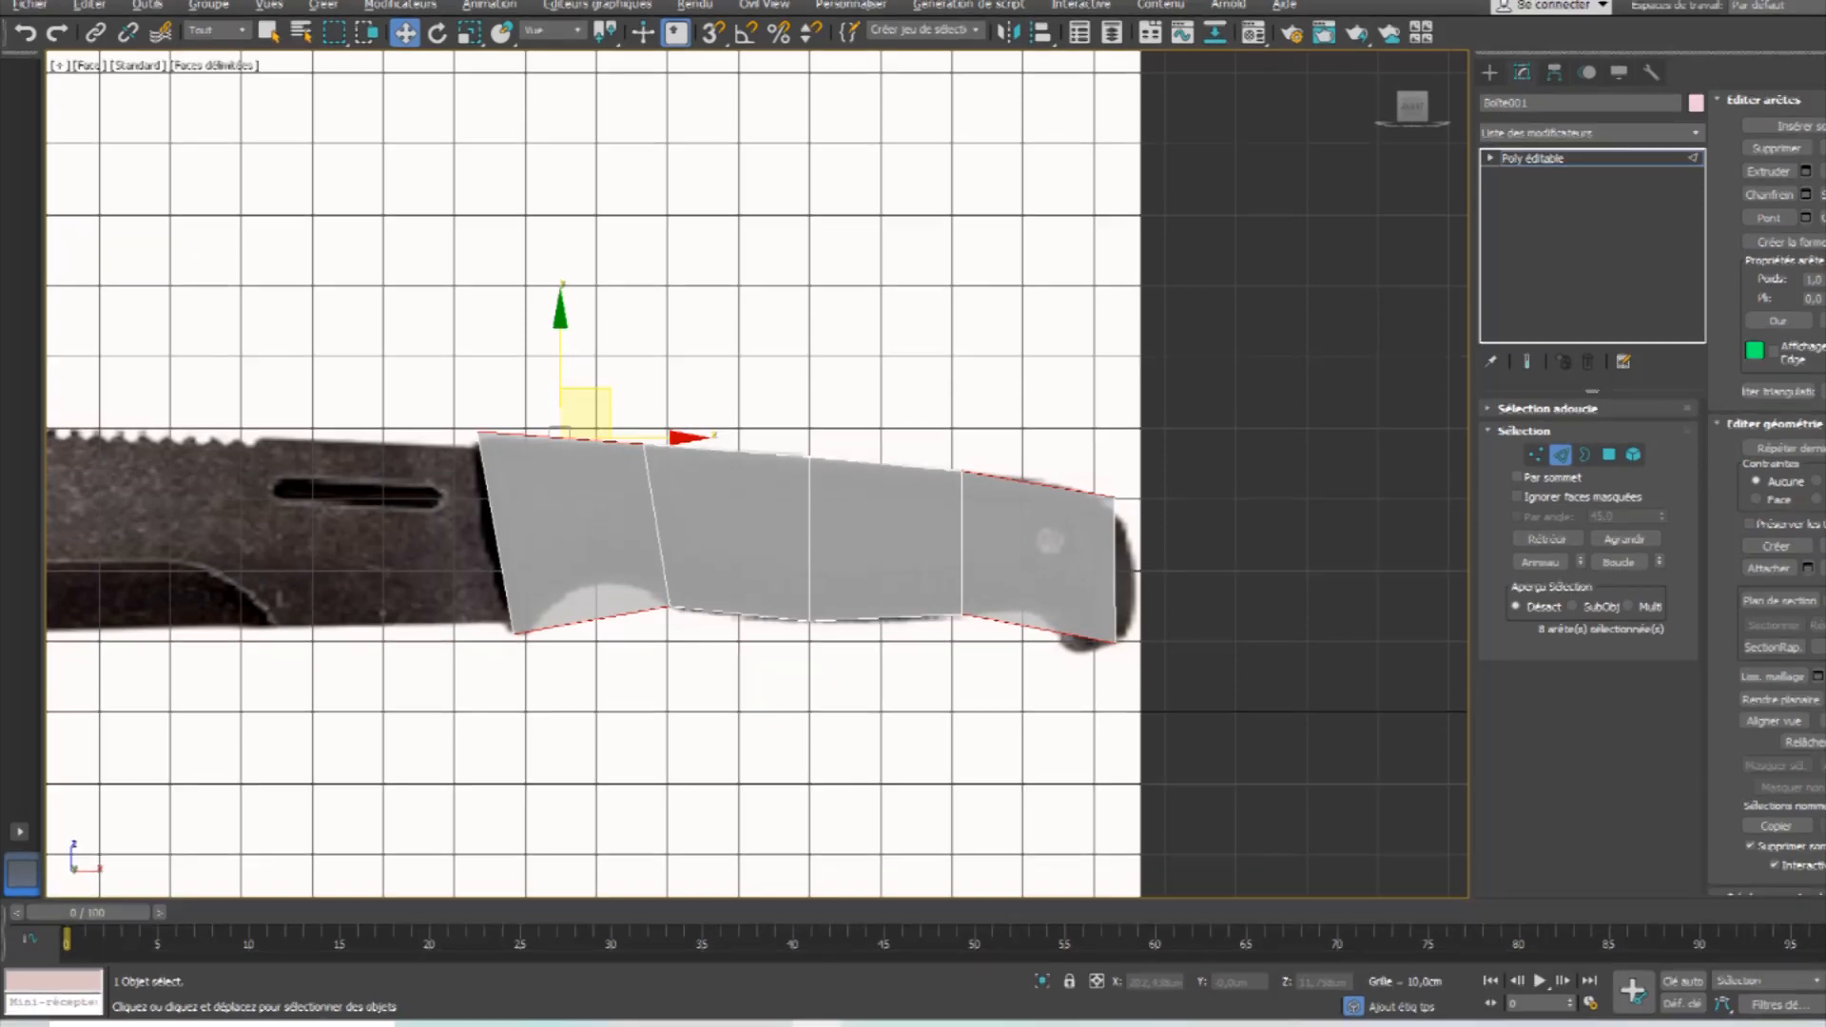
pyautogui.click(1822, 218)
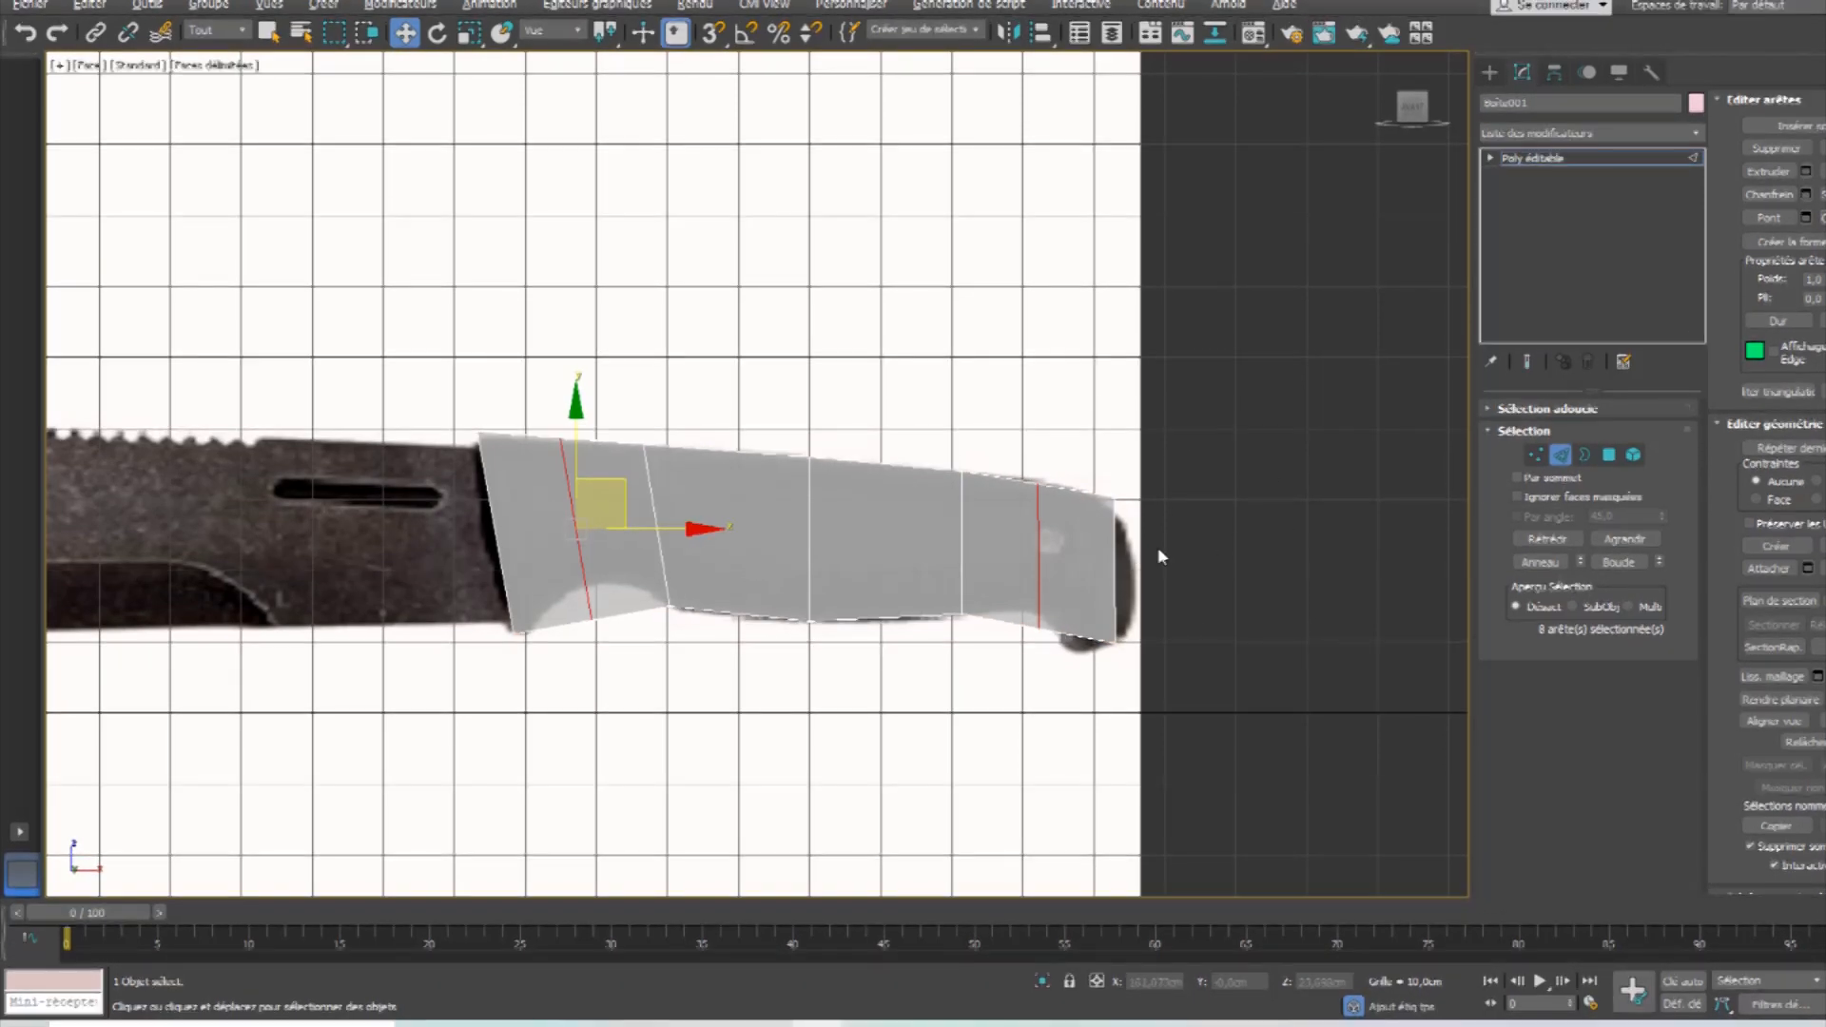
# Raise the lower vertices of the two new loops to follow the finger notch and the curve before the pommel.
pyautogui.click(1537, 455)
pyautogui.moveTo(656, 642); pyautogui.dragTo(599, 505)
pyautogui.moveTo(1067, 652); pyautogui.dragTo(1020, 421)
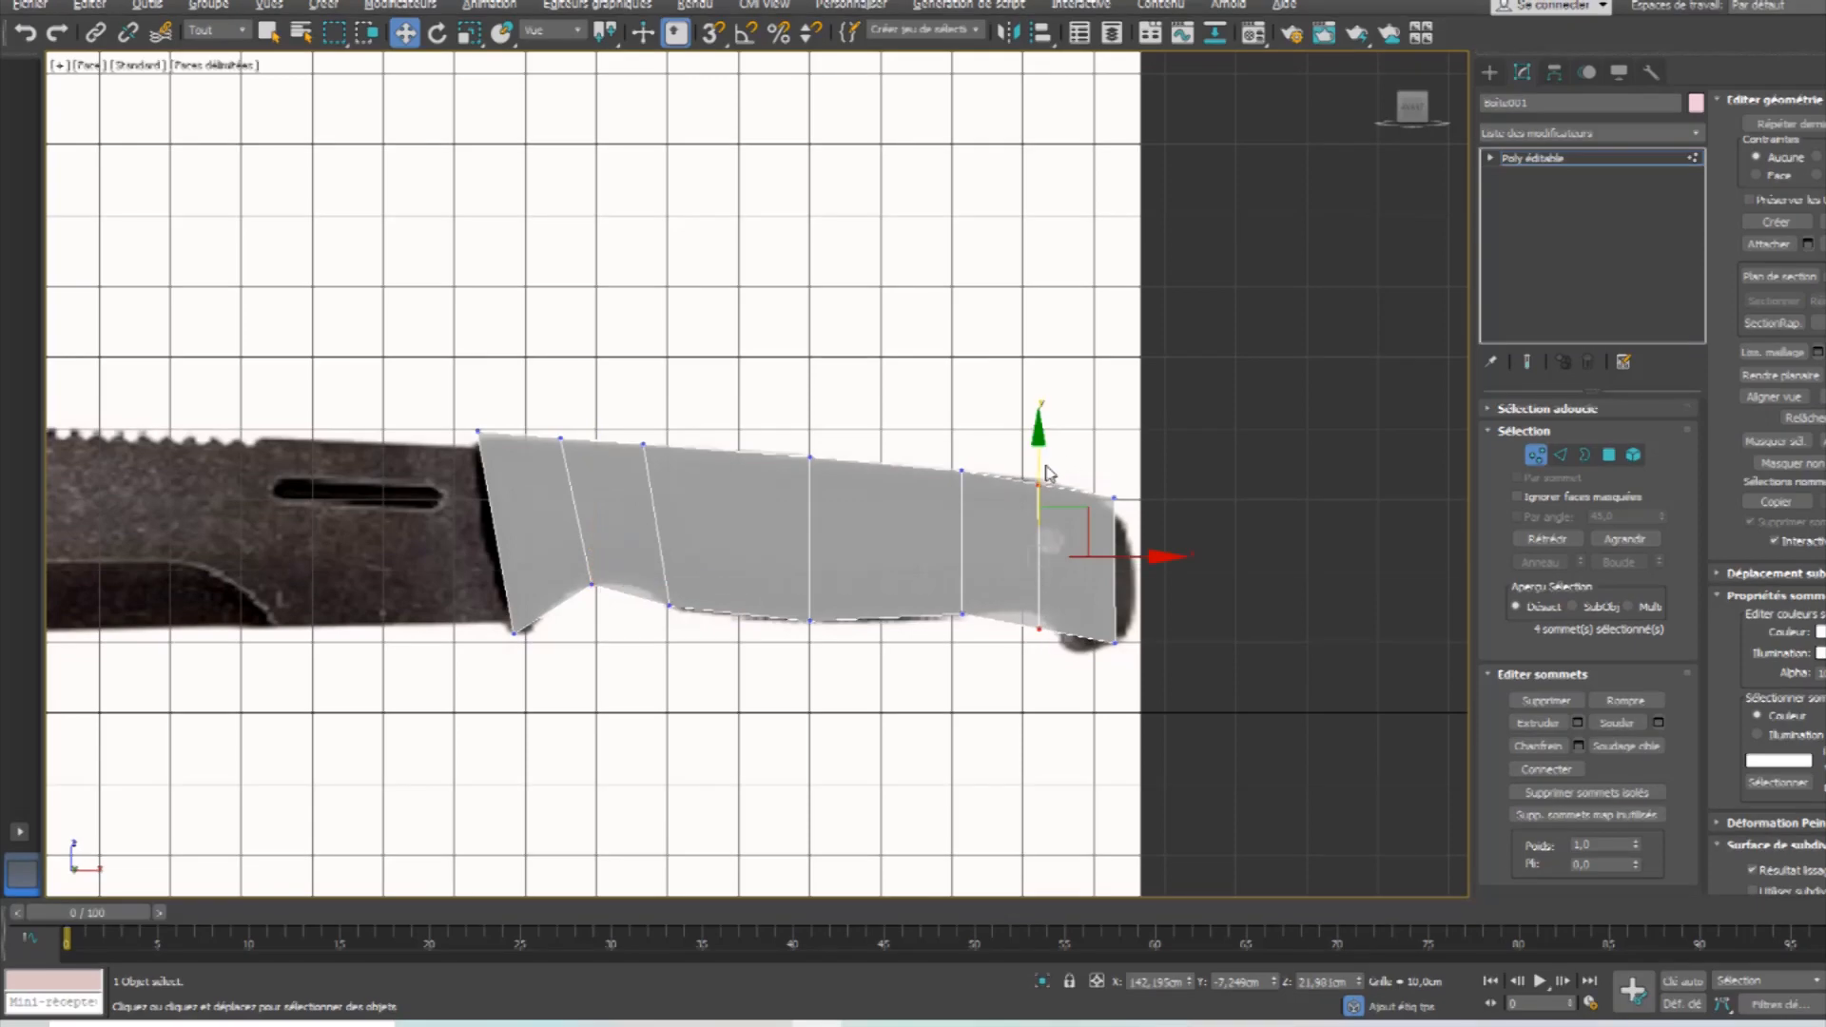
pyautogui.moveTo(1061, 701); pyautogui.dragTo(1041, 531)
# Add a vertical loop in the rearmost handle segment and move its lower vertices to the pommel's tip.
pyautogui.press('2')
pyautogui.moveTo(1075, 664); pyautogui.dragTo(1088, 396)
pyautogui.click(1535, 454)
pyautogui.moveTo(1092, 645); pyautogui.dragTo(1090, 597)
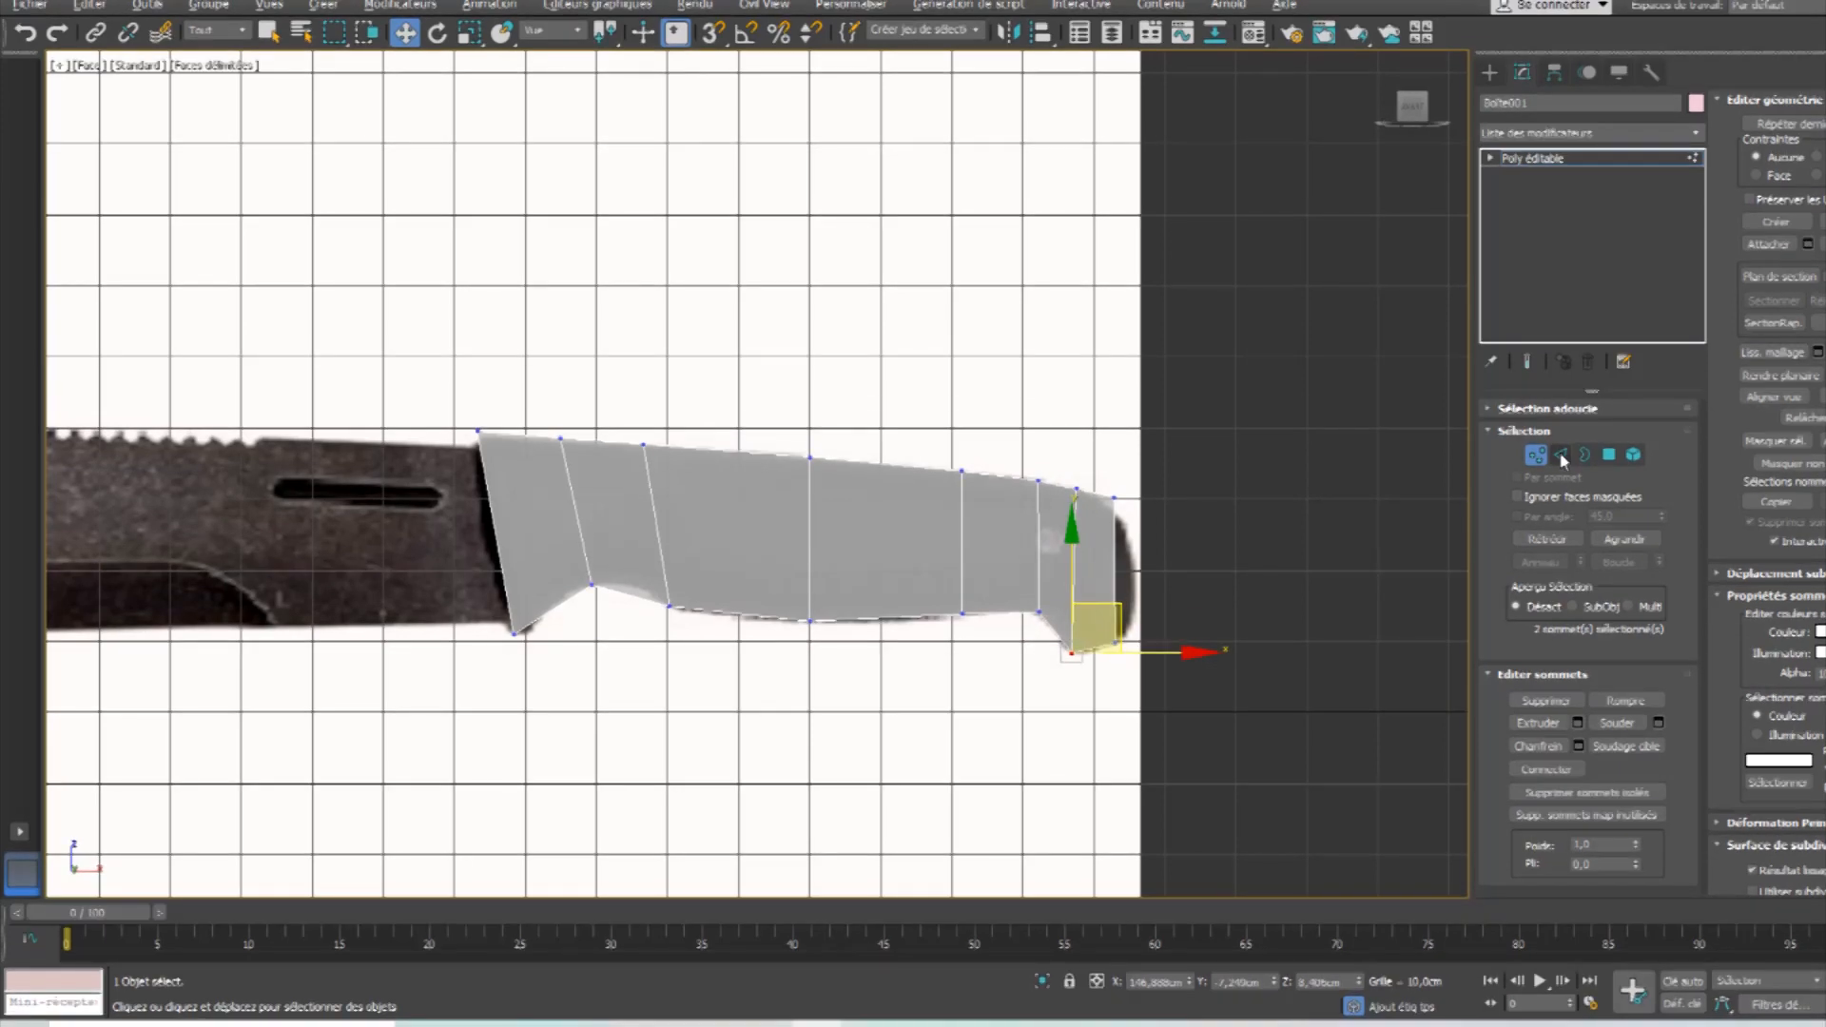
# Connect the handle's vertical edges to add one lengthwise loop along its middle.
pyautogui.press('2')
pyautogui.moveTo(424, 514); pyautogui.dragTo(1087, 561)
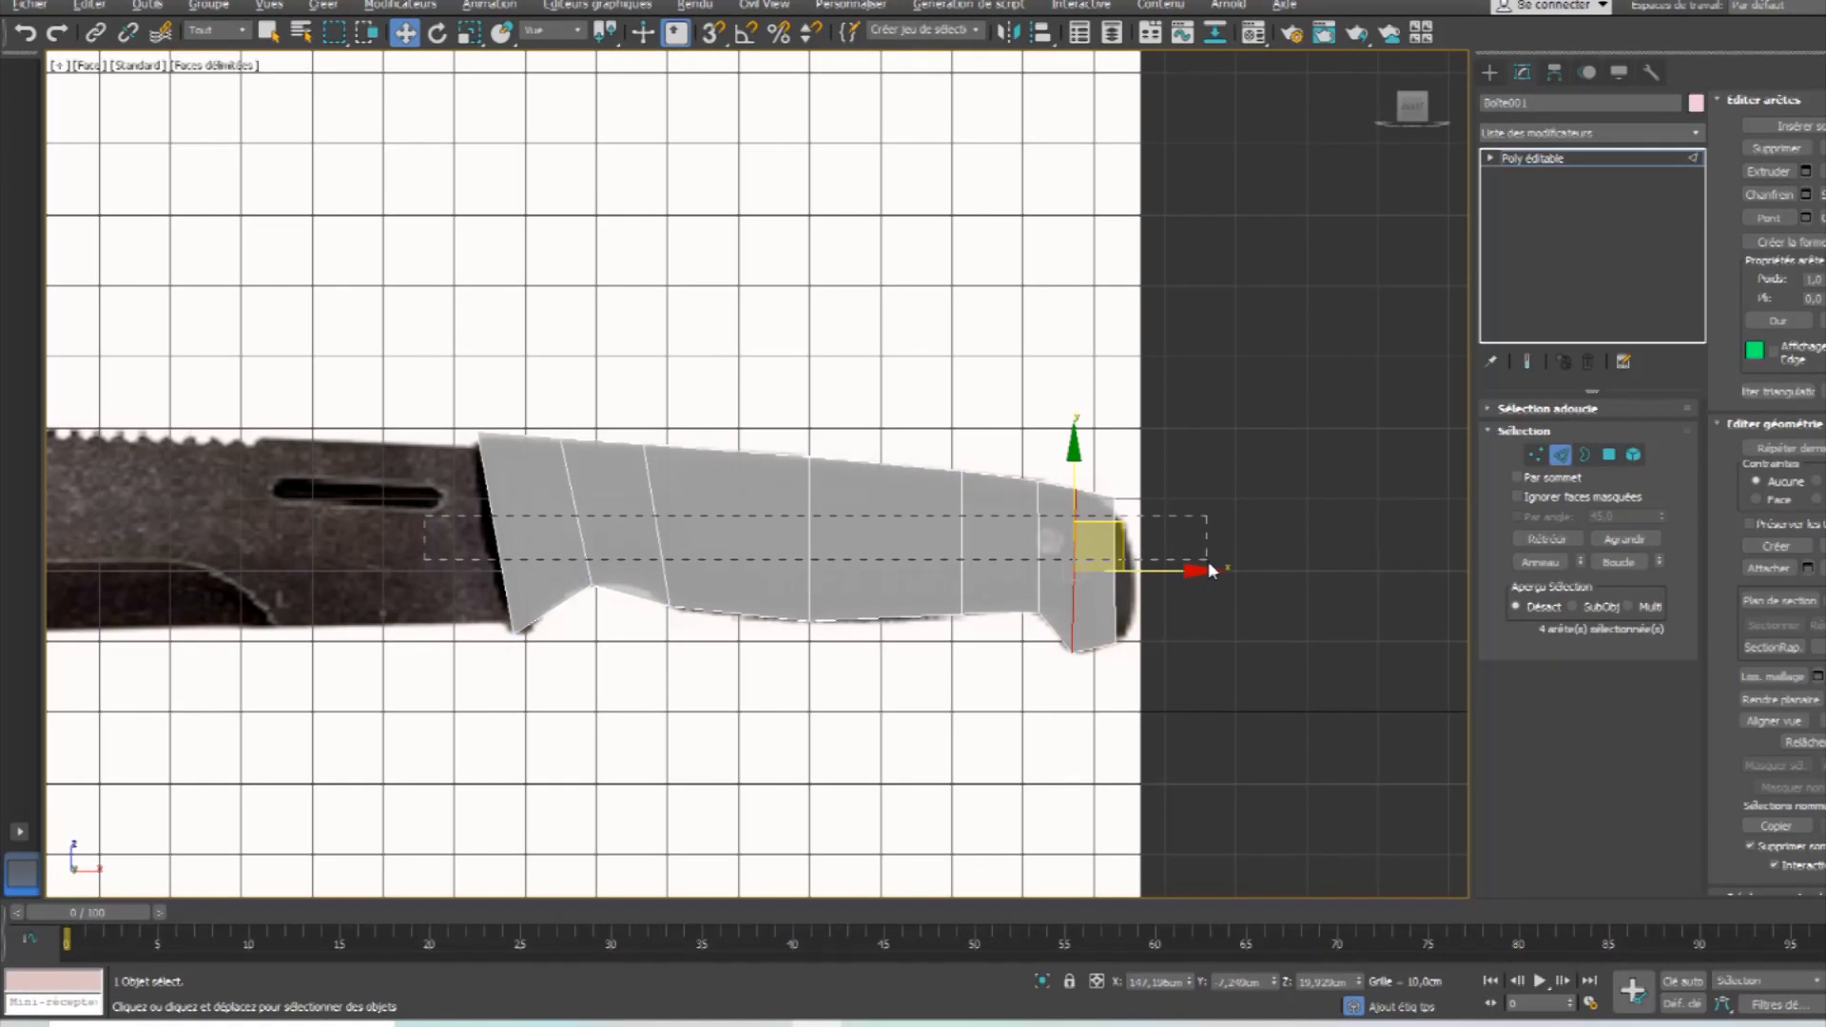
pyautogui.moveTo(1209, 570); pyautogui.dragTo(1206, 568)
pyautogui.hotkey('ctrl', 'shift', 'e')
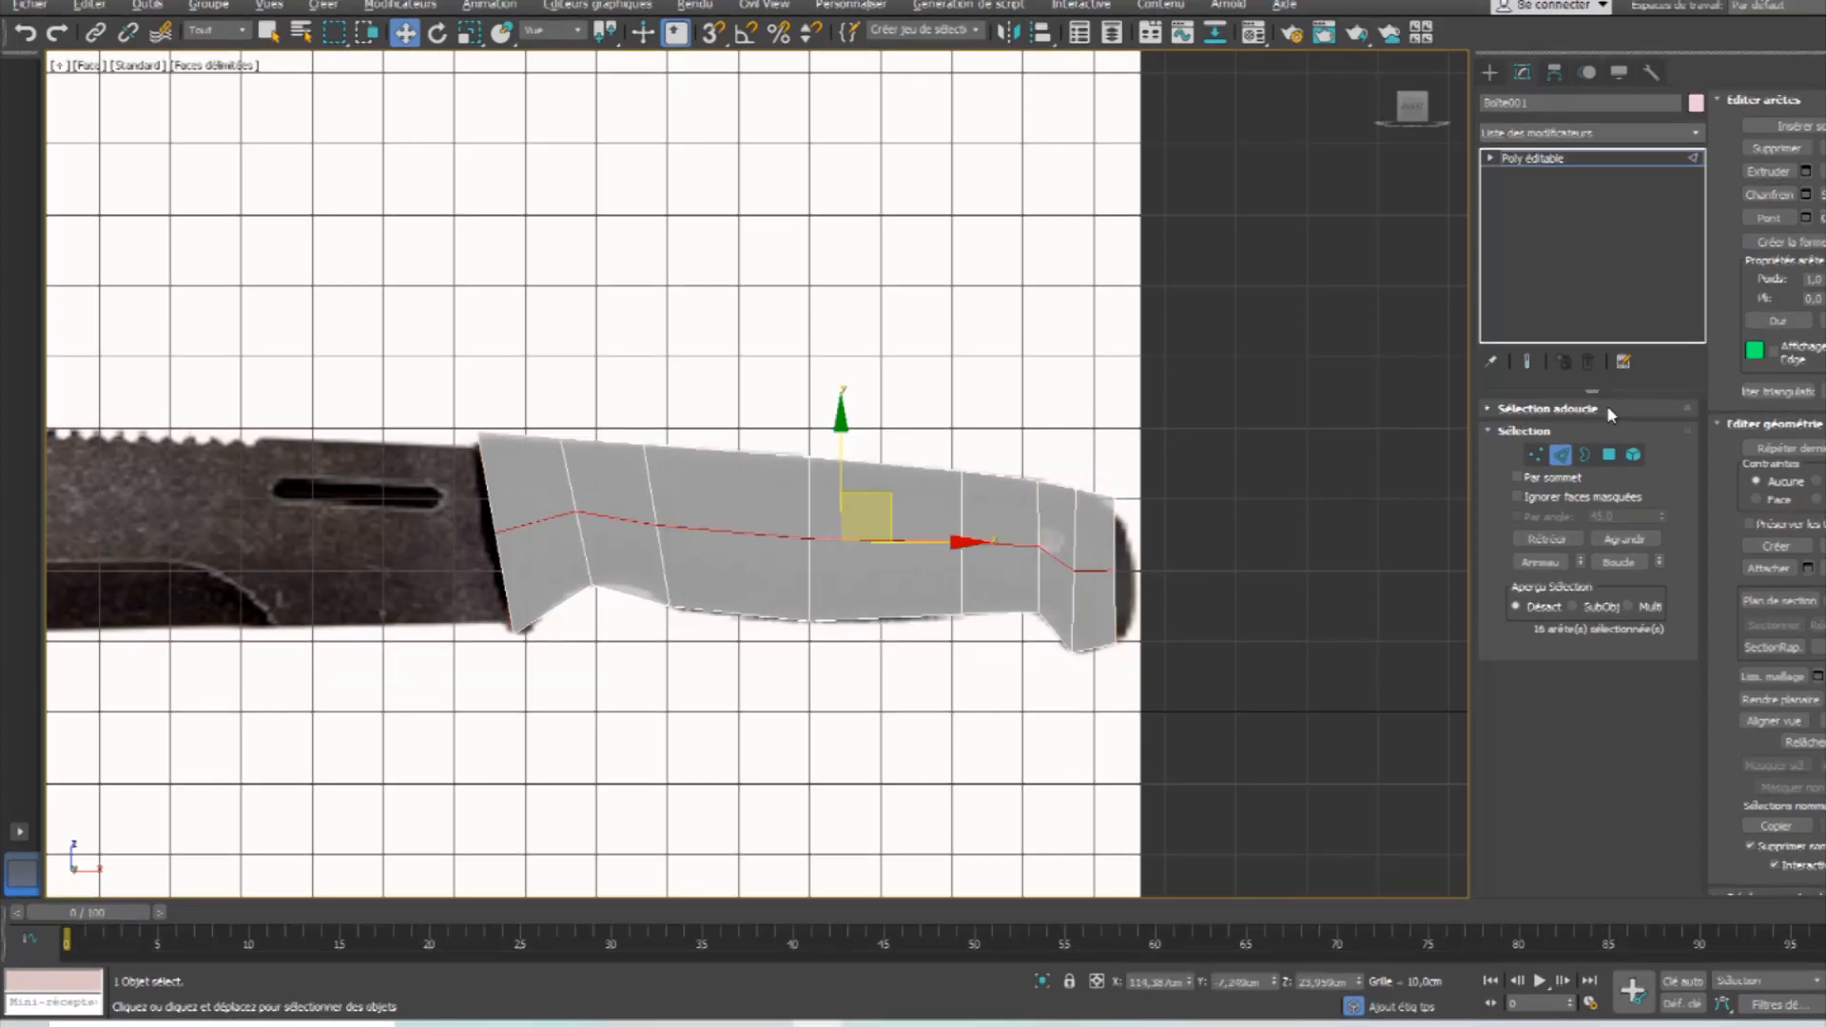
# Move the lengthwise loop's vertices at the rear end of the handle to follow the rounded pommel.
pyautogui.press('1')
pyautogui.click(1219, 586)
pyautogui.moveTo(1254, 579); pyautogui.dragTo(1175, 570)
pyautogui.moveTo(1064, 563); pyautogui.dragTo(1114, 547)
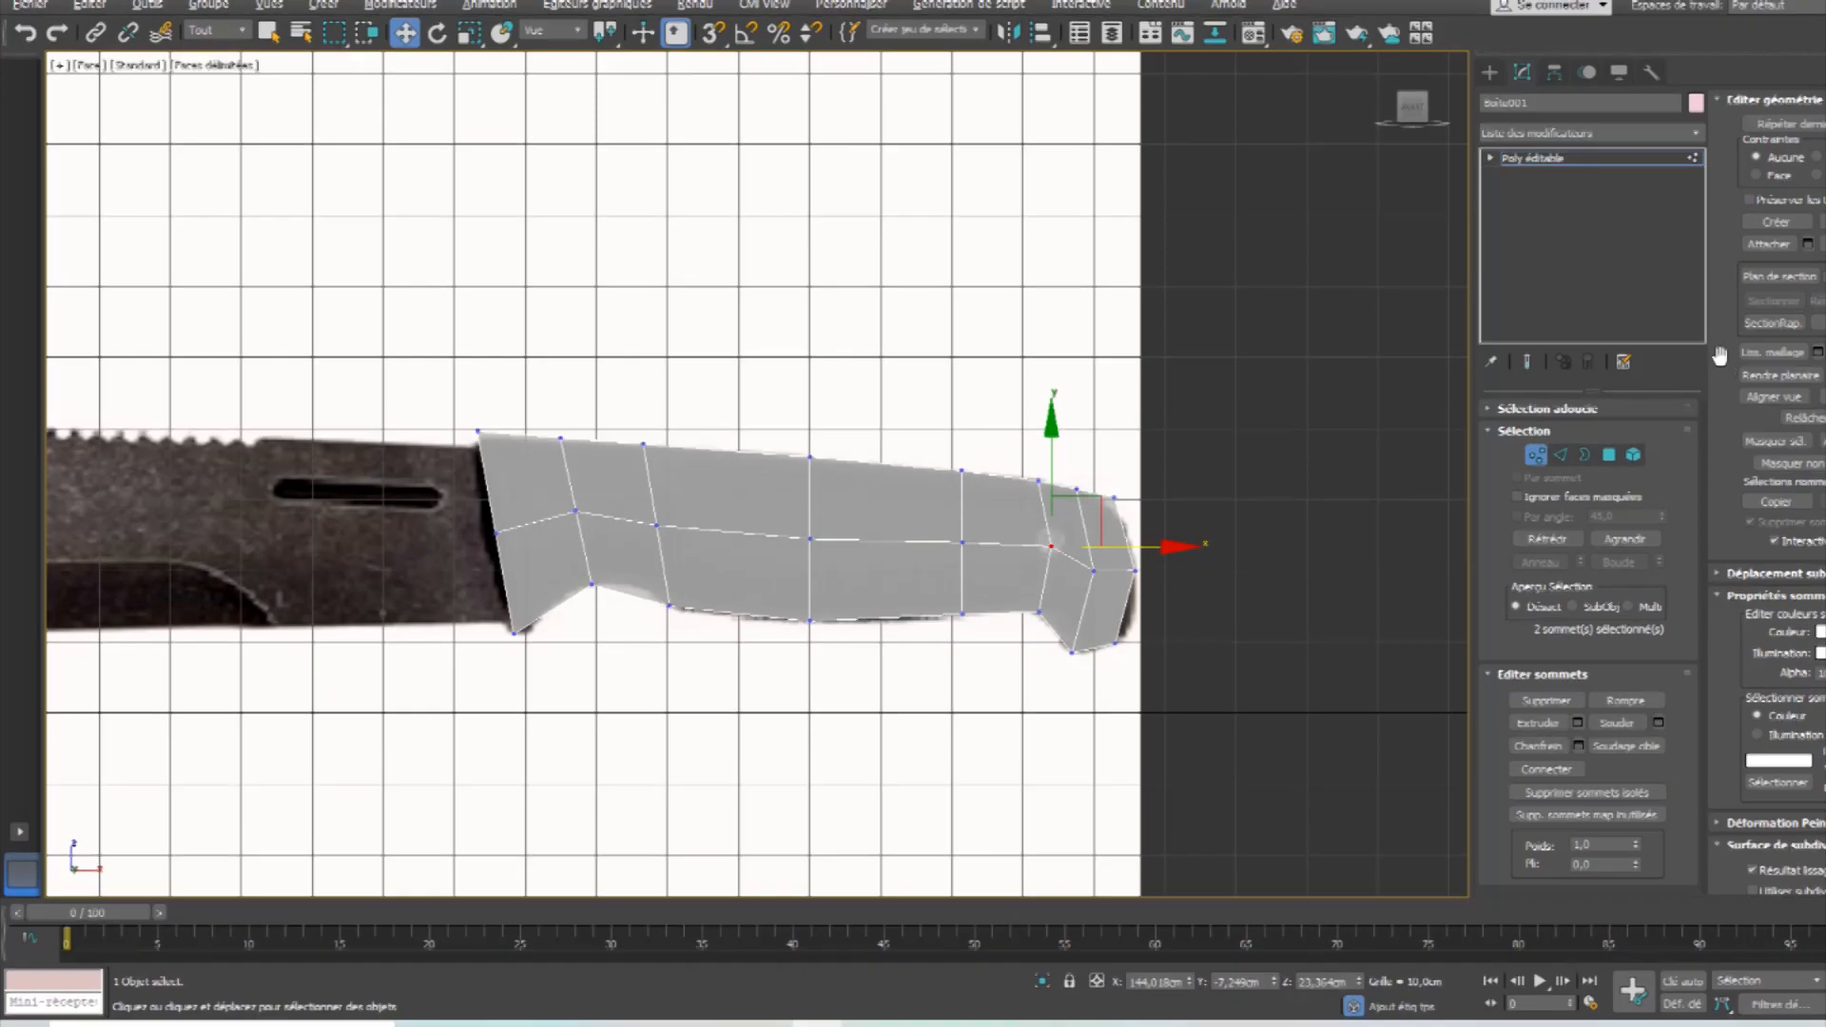
# Leave vertex editing and apply the Lissage rapide modifier to the handle.
pyautogui.click(1536, 157)
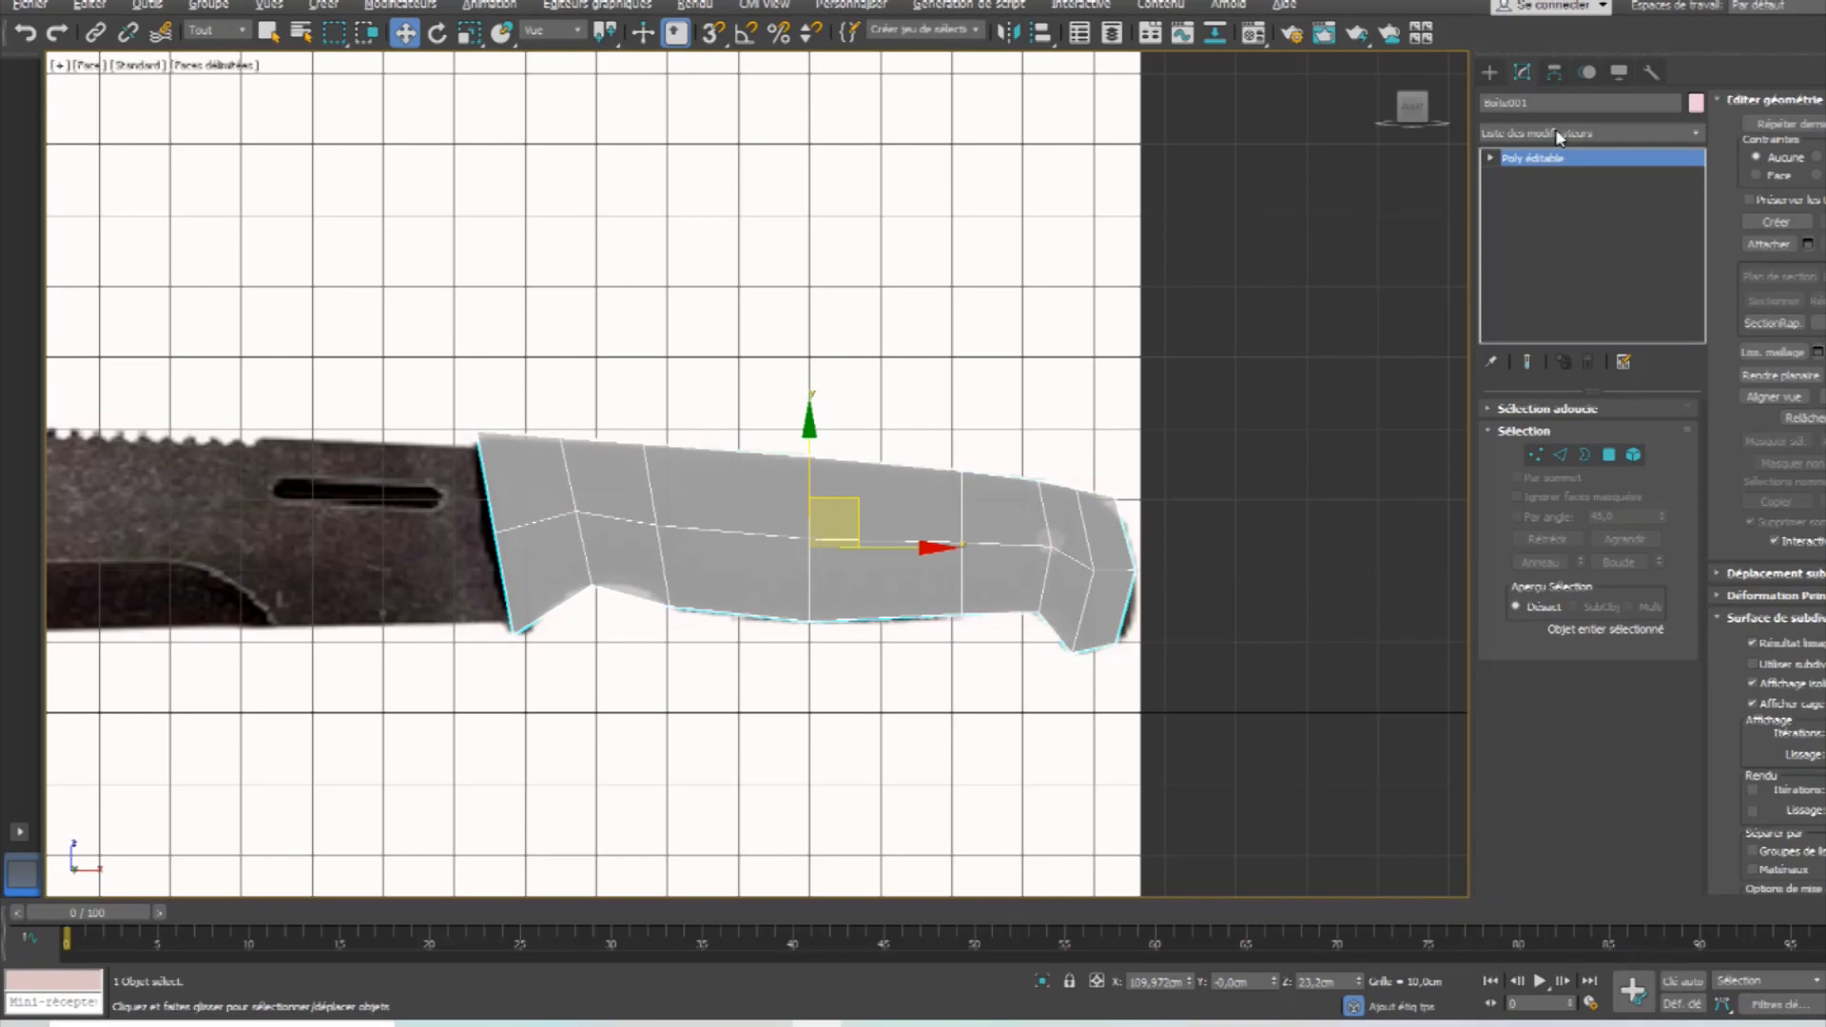
pyautogui.click(1617, 133)
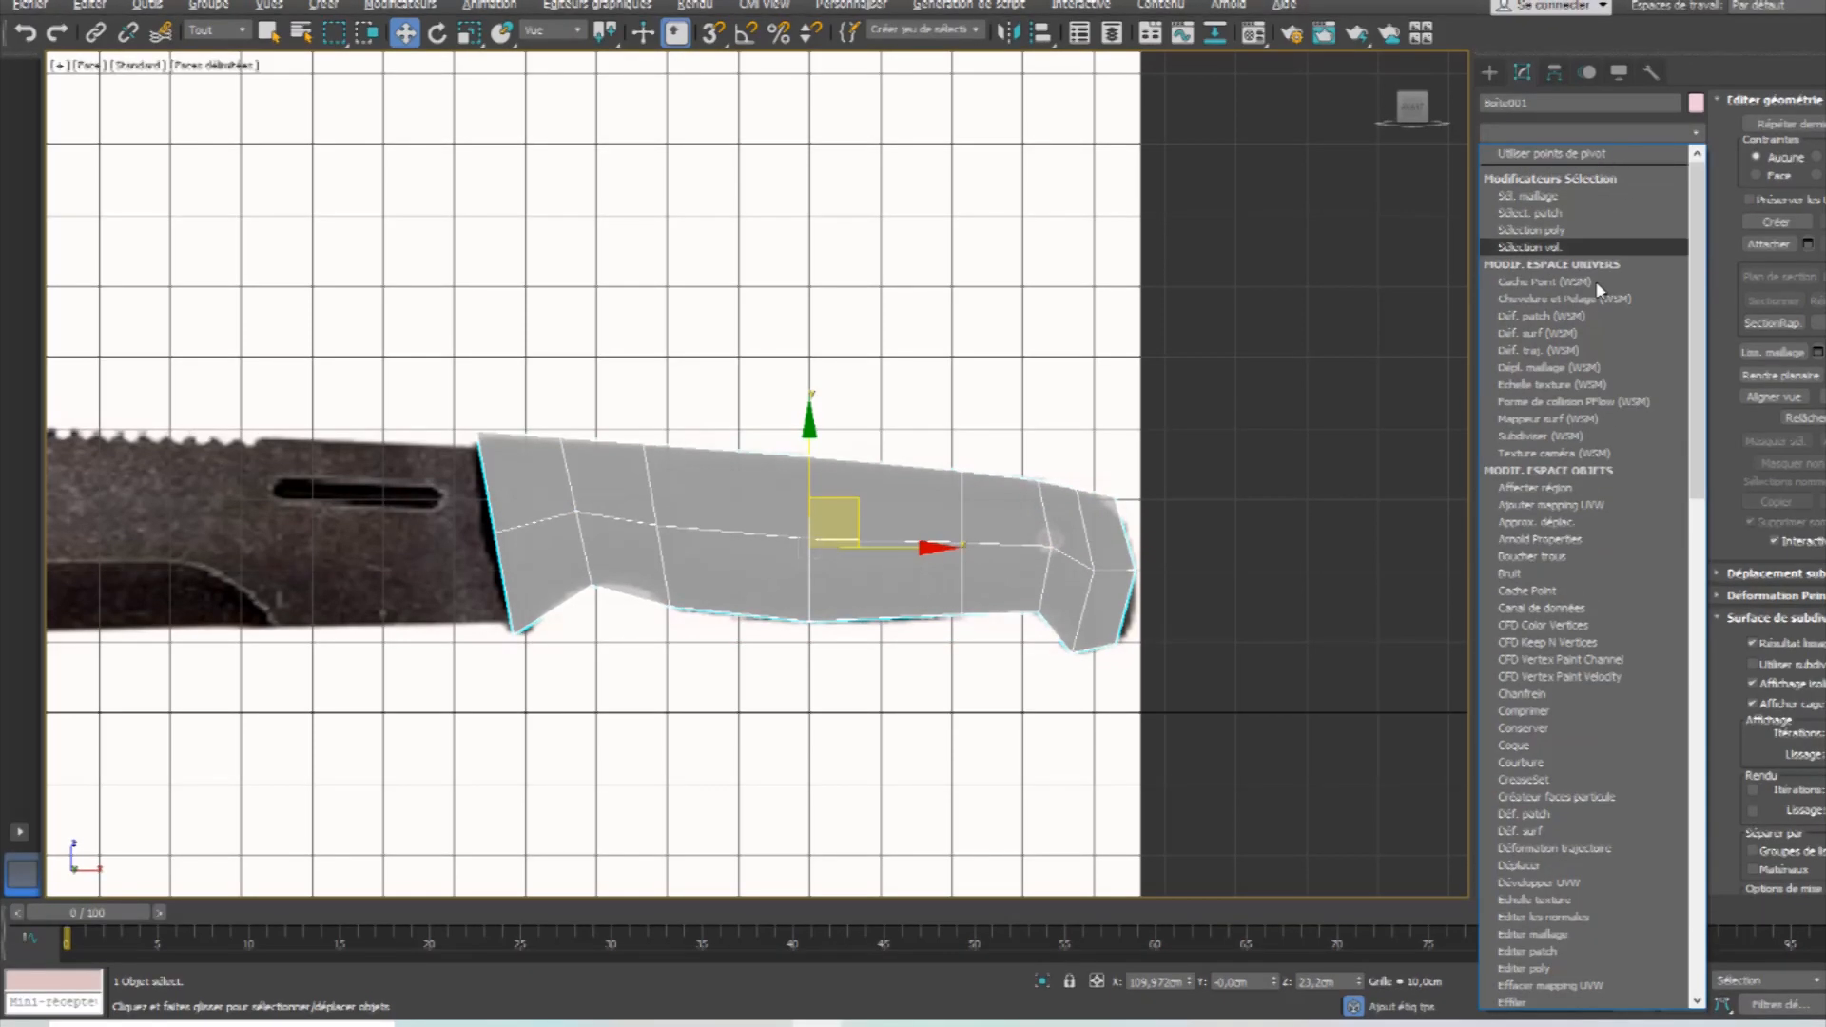
pyautogui.press('l')
pyautogui.press('l')
pyautogui.press('l')
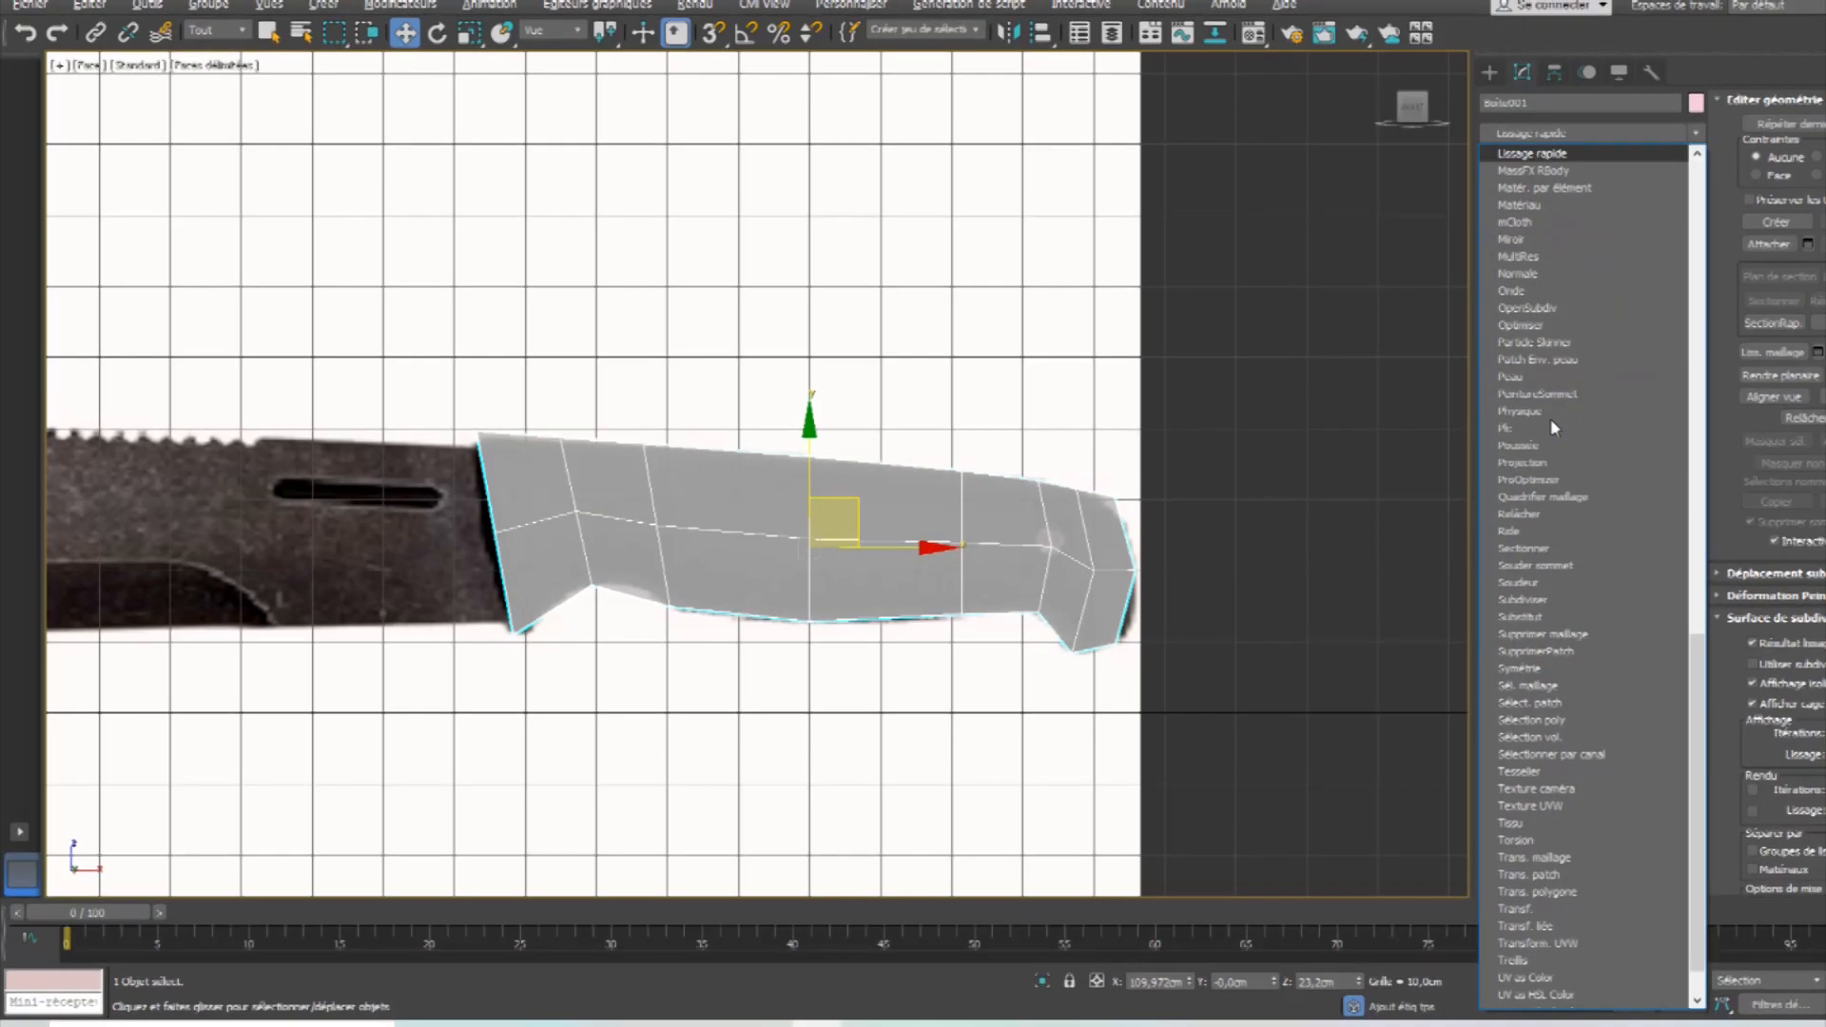
pyautogui.press('Return')
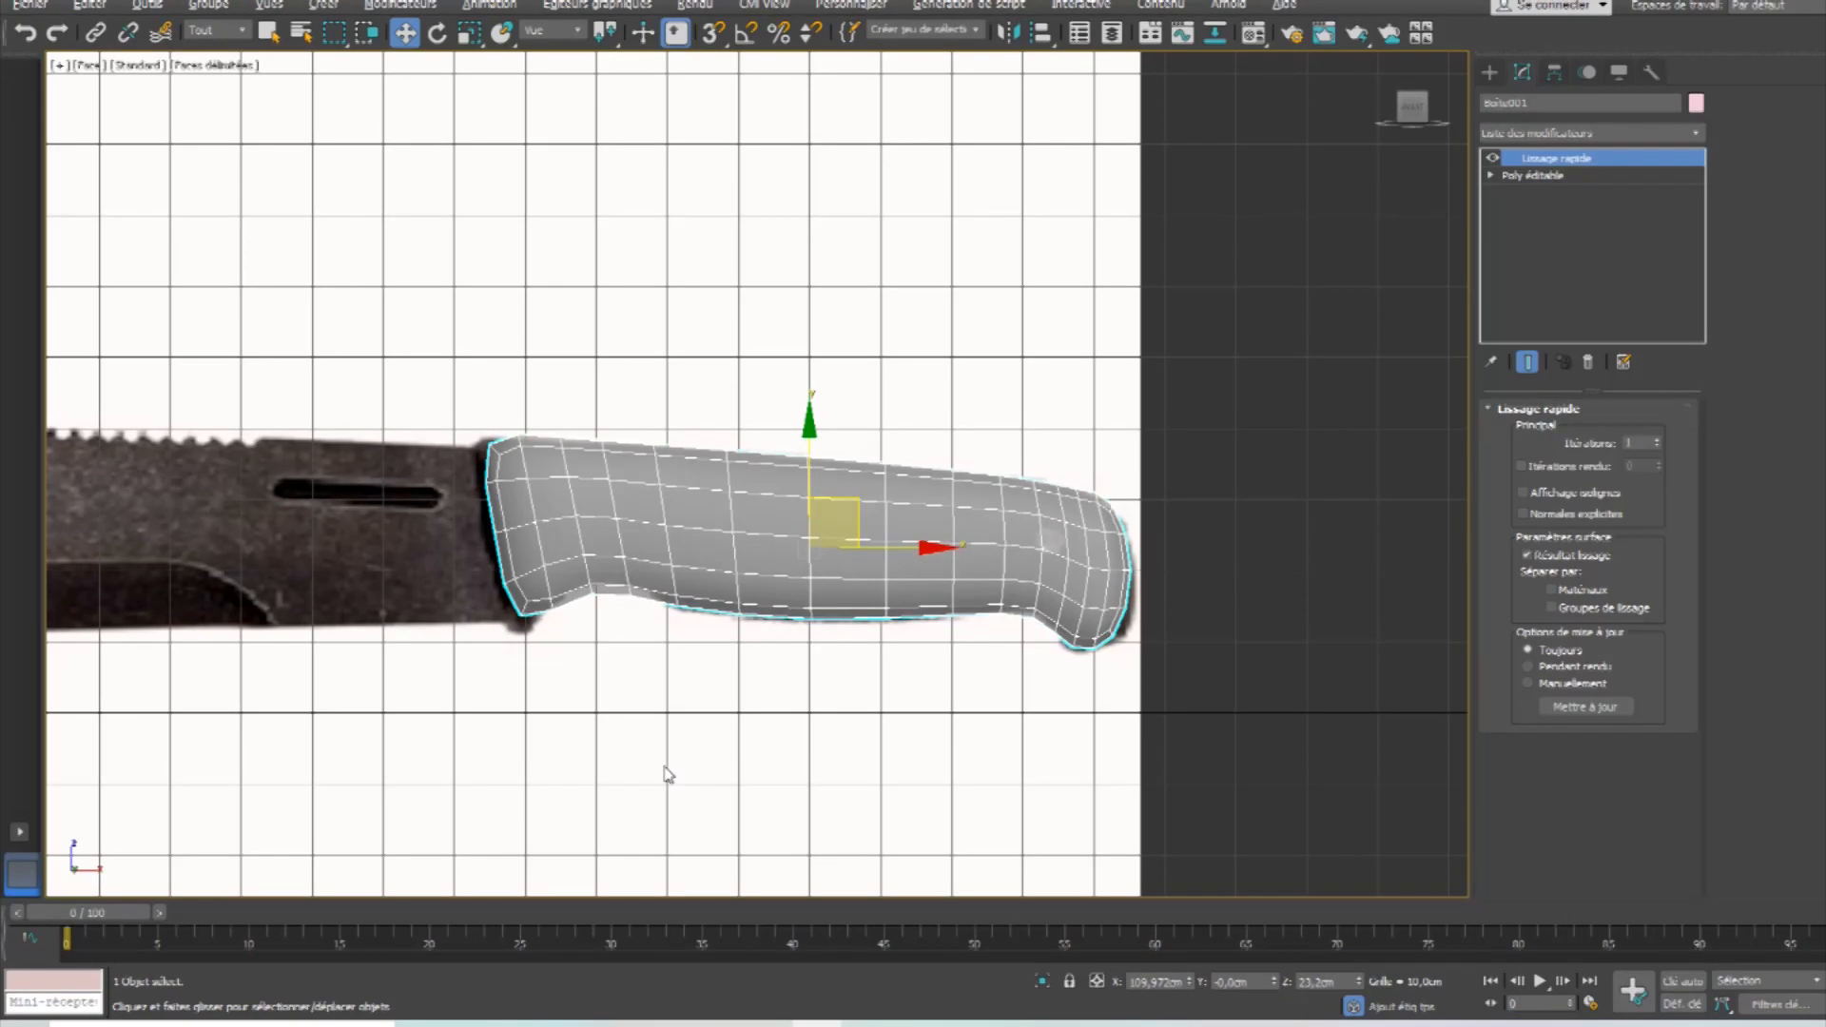
# Show the smoothed handle in a maximized perspective view with edged faces and inspect its front end.
pyautogui.hotkey('alt', 'w')
pyautogui.rightClick(1116, 697)
pyautogui.hotkey('alt', 'w')
pyautogui.moveTo(1284, 252); pyautogui.dragTo(932, 718, button='middle')
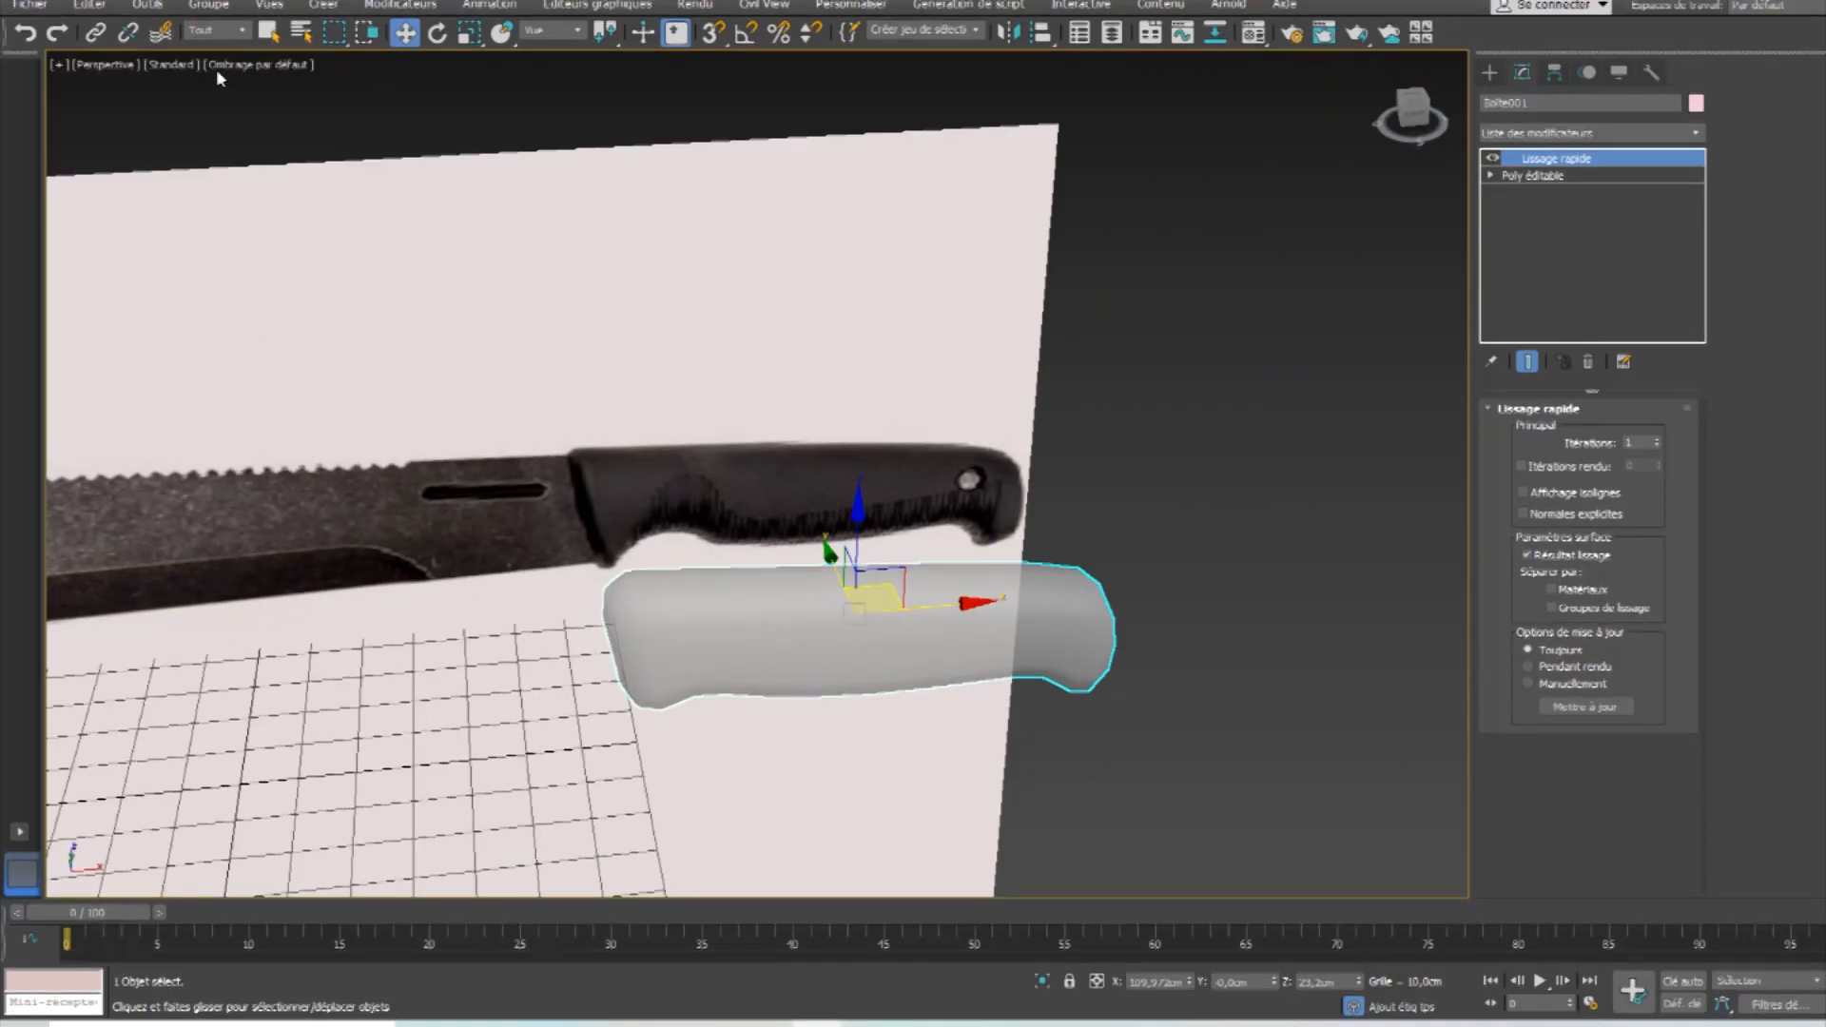
pyautogui.click(243, 64)
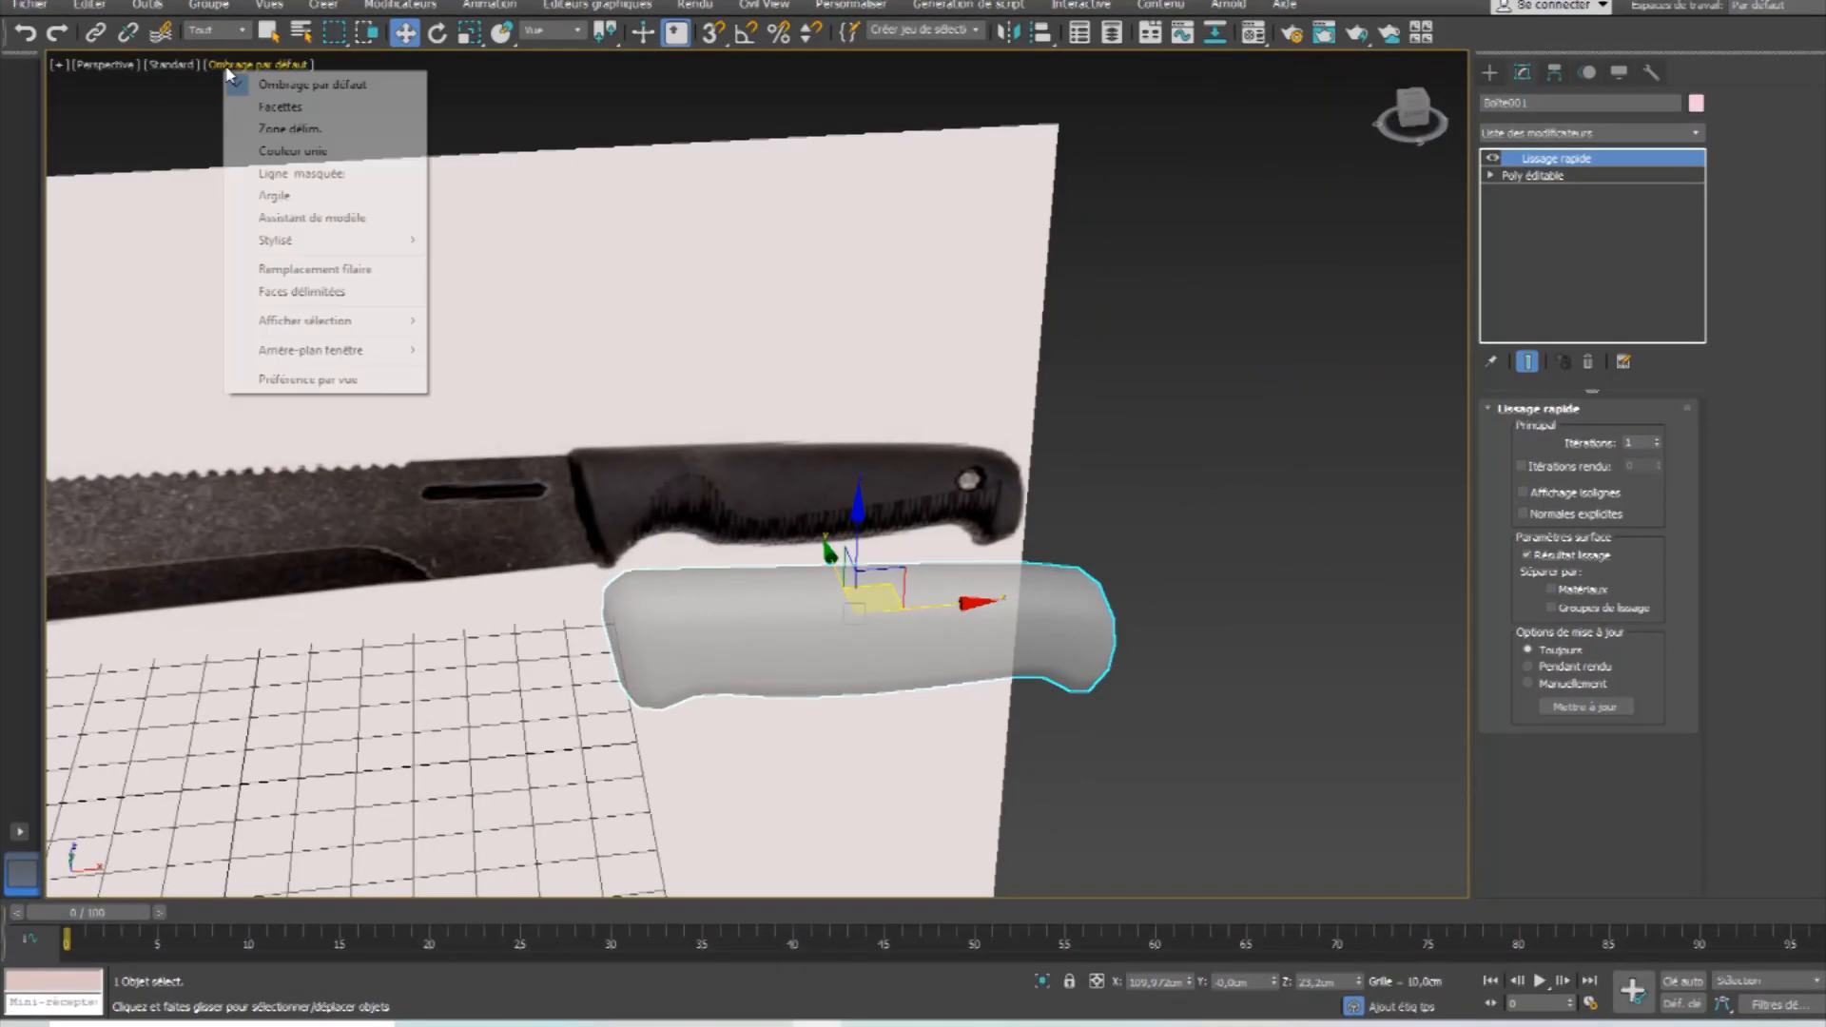
pyautogui.click(304, 292)
pyautogui.keyDown('alt'); pyautogui.moveTo(871, 535); pyautogui.dragTo(894, 416, button='middle'); pyautogui.keyUp('alt')
pyautogui.scroll(4, 811, 416)
pyautogui.keyDown('alt'); pyautogui.moveTo(1056, 409); pyautogui.dragTo(1002, 421, button='middle'); pyautogui.keyUp('alt')
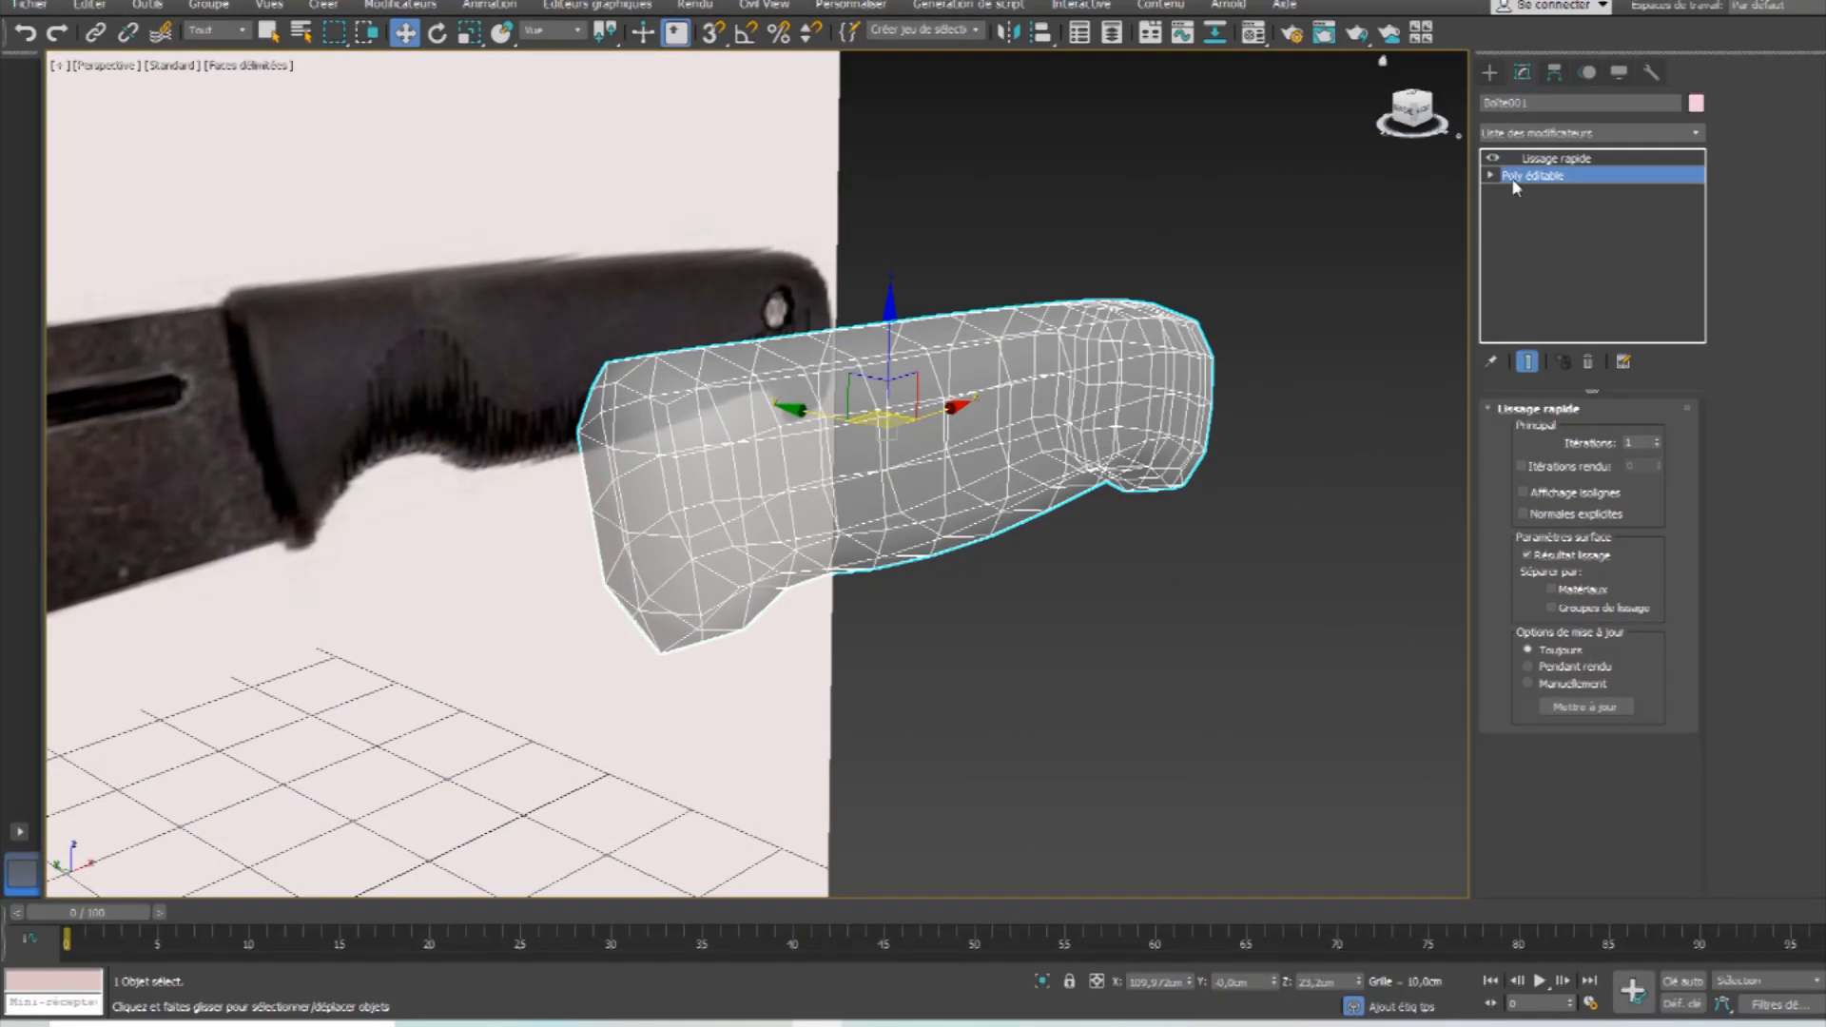
# Inset the two polygons on the handle's front end by 1.0 cm and leave polygon editing.
pyautogui.click(1522, 177)
pyautogui.click(1608, 456)
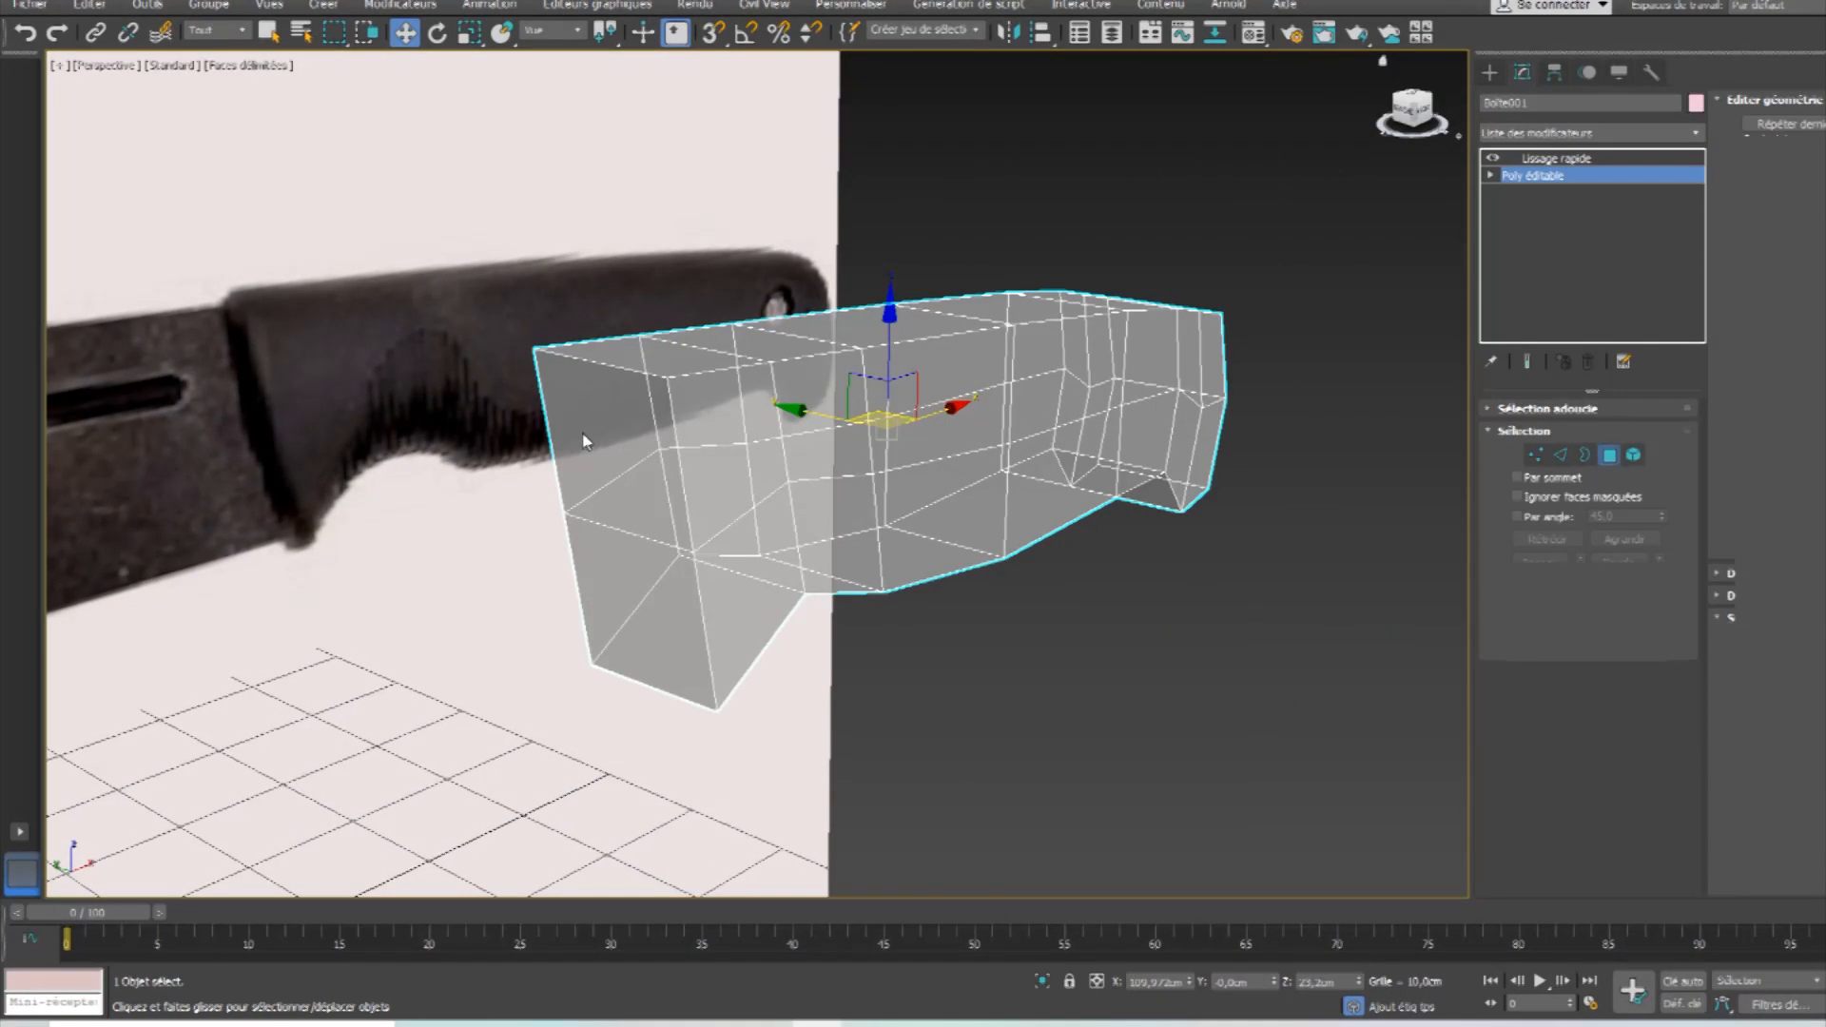
pyautogui.click(632, 540)
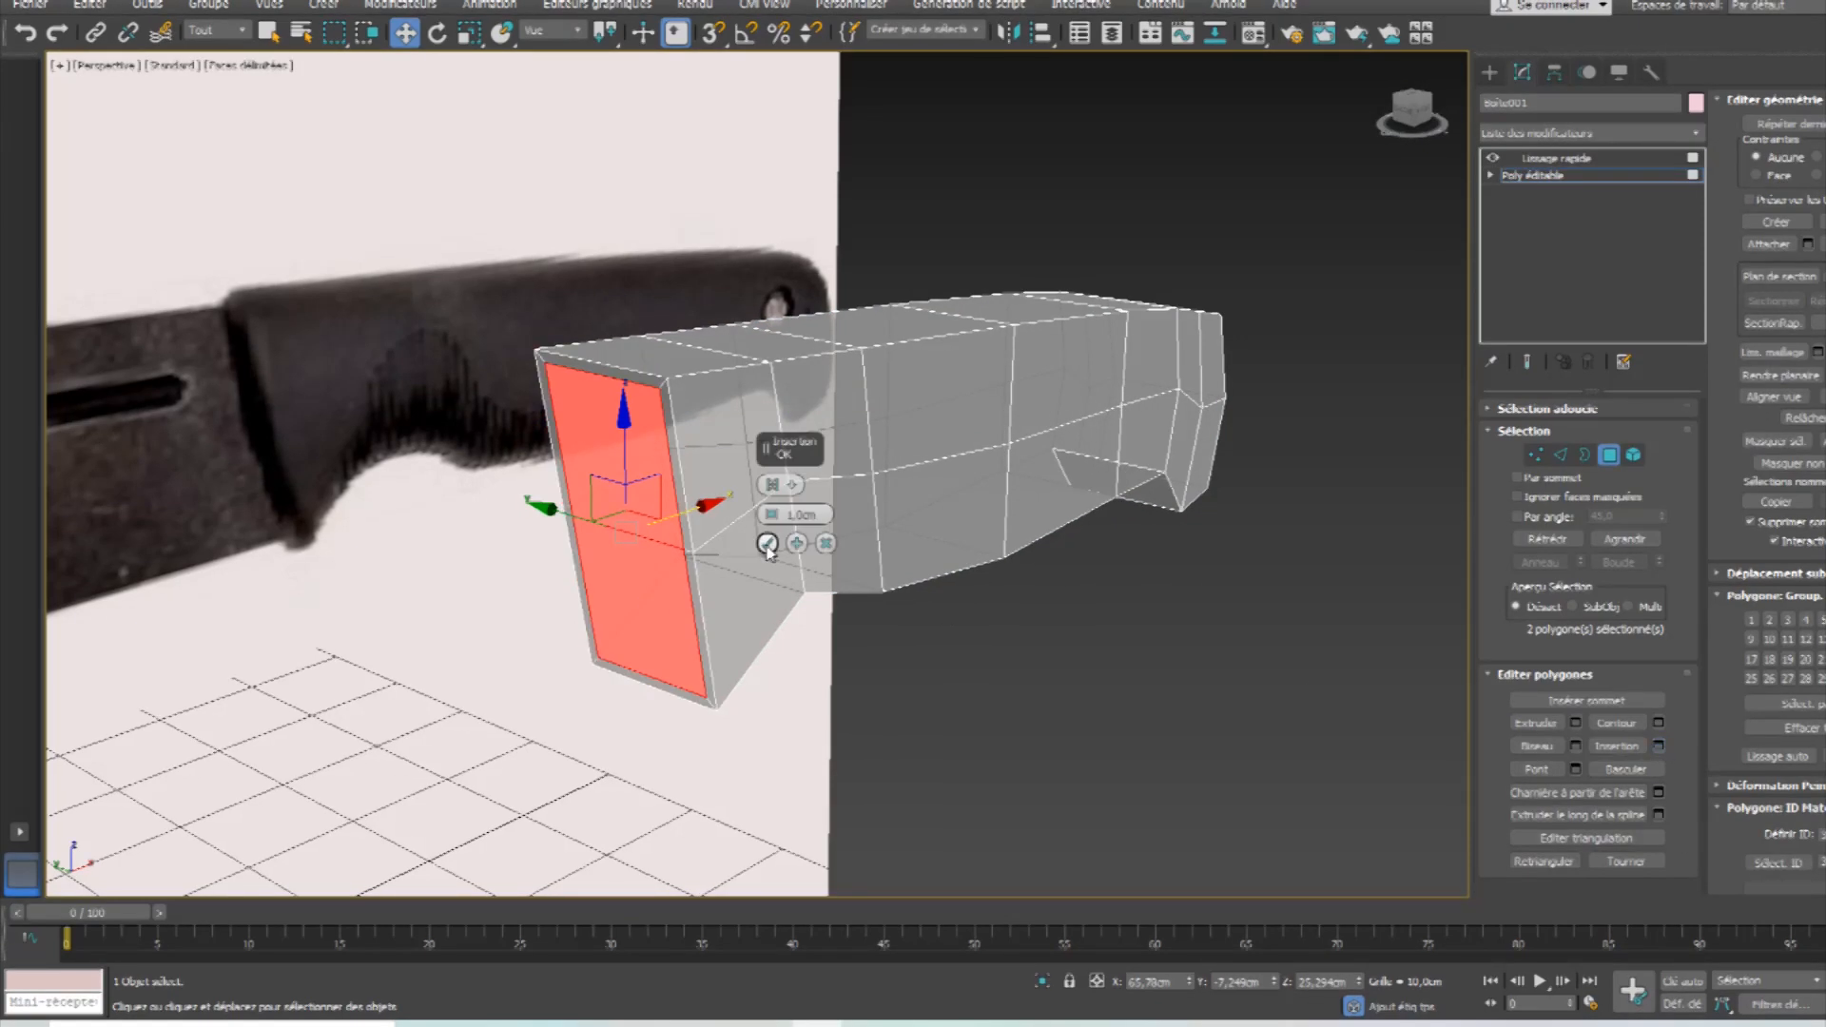
pyautogui.click(1606, 458)
# Collapse the handle with its Lissage rapide modifier into an editable poly.
pyautogui.click(1567, 156)
pyautogui.moveTo(1247, 454)
pyautogui.keyDown('alt'); pyautogui.mouseDown(button='middle')
pyautogui.moveTo(1118, 433)
pyautogui.moveTo(1394, 463)
pyautogui.moveTo(1109, 476)
pyautogui.moveTo(1101, 371)
pyautogui.moveTo(1100, 403)
pyautogui.moveTo(1042, 435)
pyautogui.moveTo(999, 424)
pyautogui.moveTo(929, 481)
pyautogui.moveTo(947, 544)
pyautogui.moveTo(856, 489)
pyautogui.moveTo(962, 477)
pyautogui.moveTo(1016, 443)
pyautogui.moveTo(1191, 455)
pyautogui.moveTo(1104, 438)
pyautogui.moveTo(1008, 495)
pyautogui.moveTo(900, 392)
pyautogui.mouseUp(button='middle'); pyautogui.keyUp('alt')
pyautogui.rightClick(900, 392)
pyautogui.moveTo(1068, 540)
pyautogui.click(1175, 595)
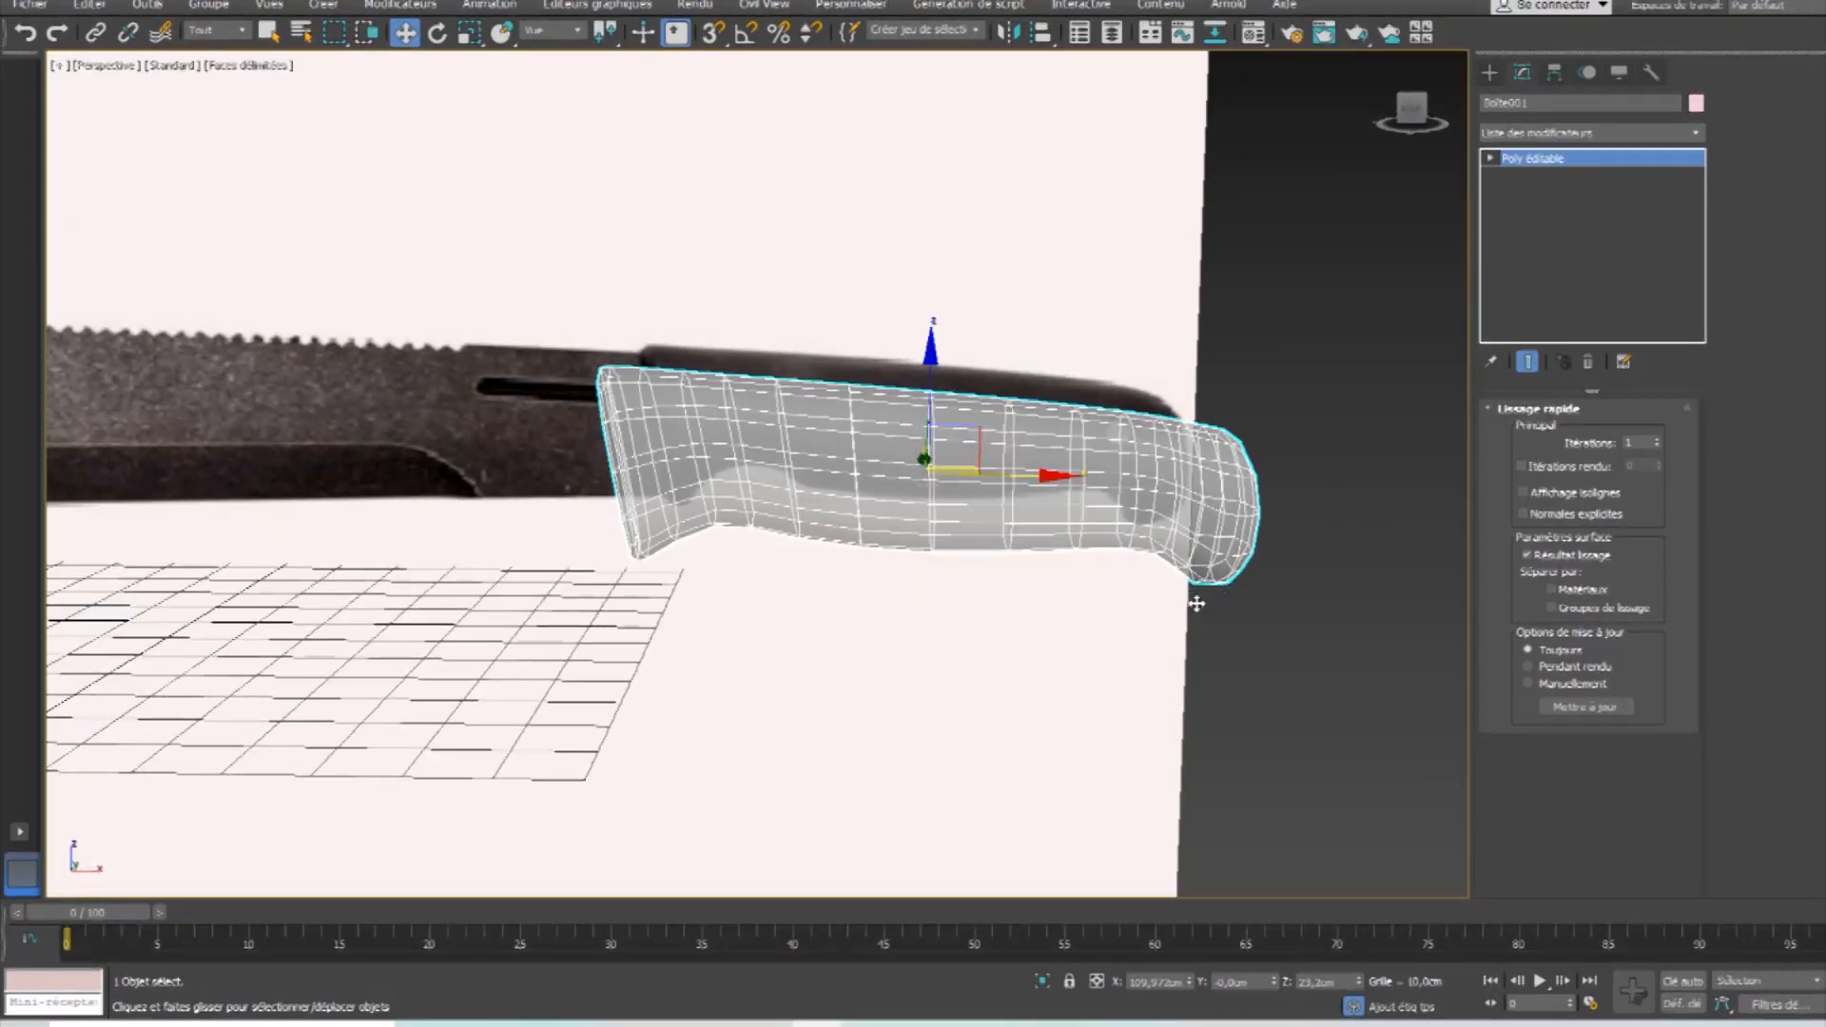
pyautogui.keyDown('alt'); pyautogui.moveTo(1123, 535); pyautogui.dragTo(1019, 465, button='middle'); pyautogui.keyUp('alt')
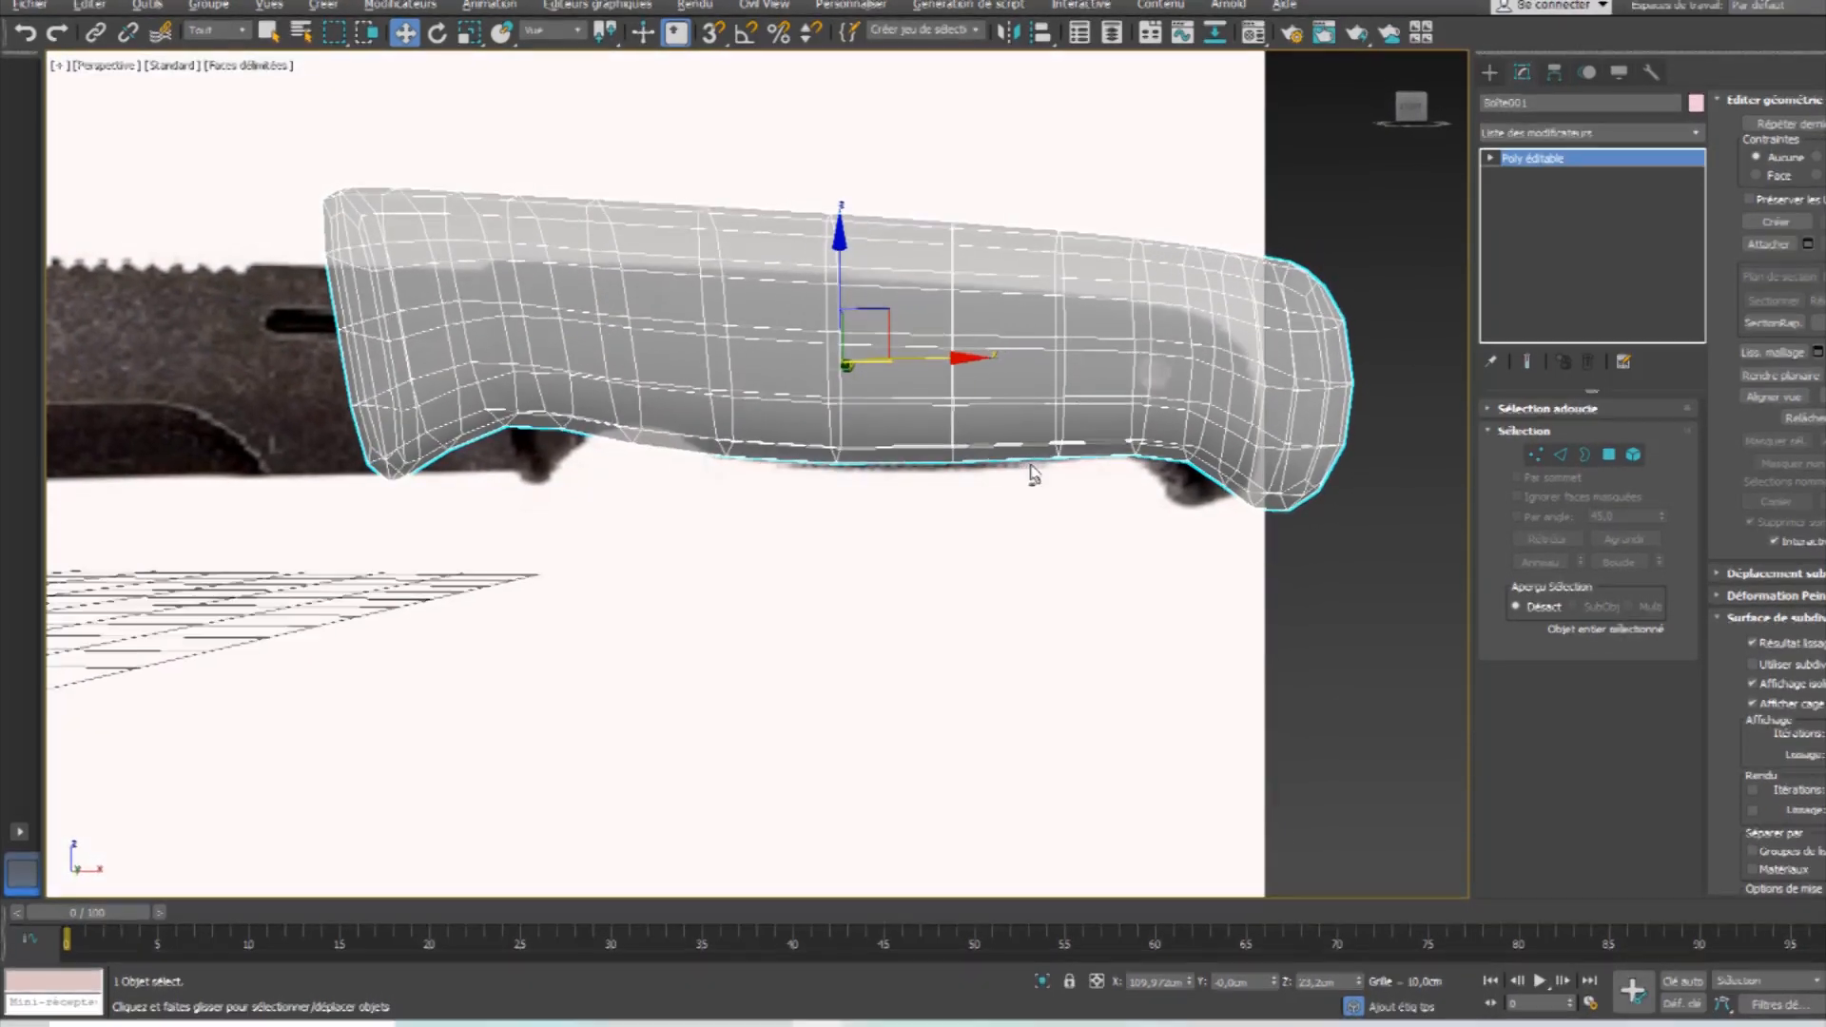
# Compare the smoothed handle's outline and volume with the reference image in the front and perspective views.
pyautogui.moveTo(1159, 469); pyautogui.dragTo(1179, 488, button='middle')
pyautogui.hotkey('alt', 'w')
pyautogui.rightClick(1058, 439)
pyautogui.hotkey('alt', 'w')
pyautogui.moveTo(964, 510); pyautogui.dragTo(995, 495, button='middle')
pyautogui.scroll(5, 995, 494)
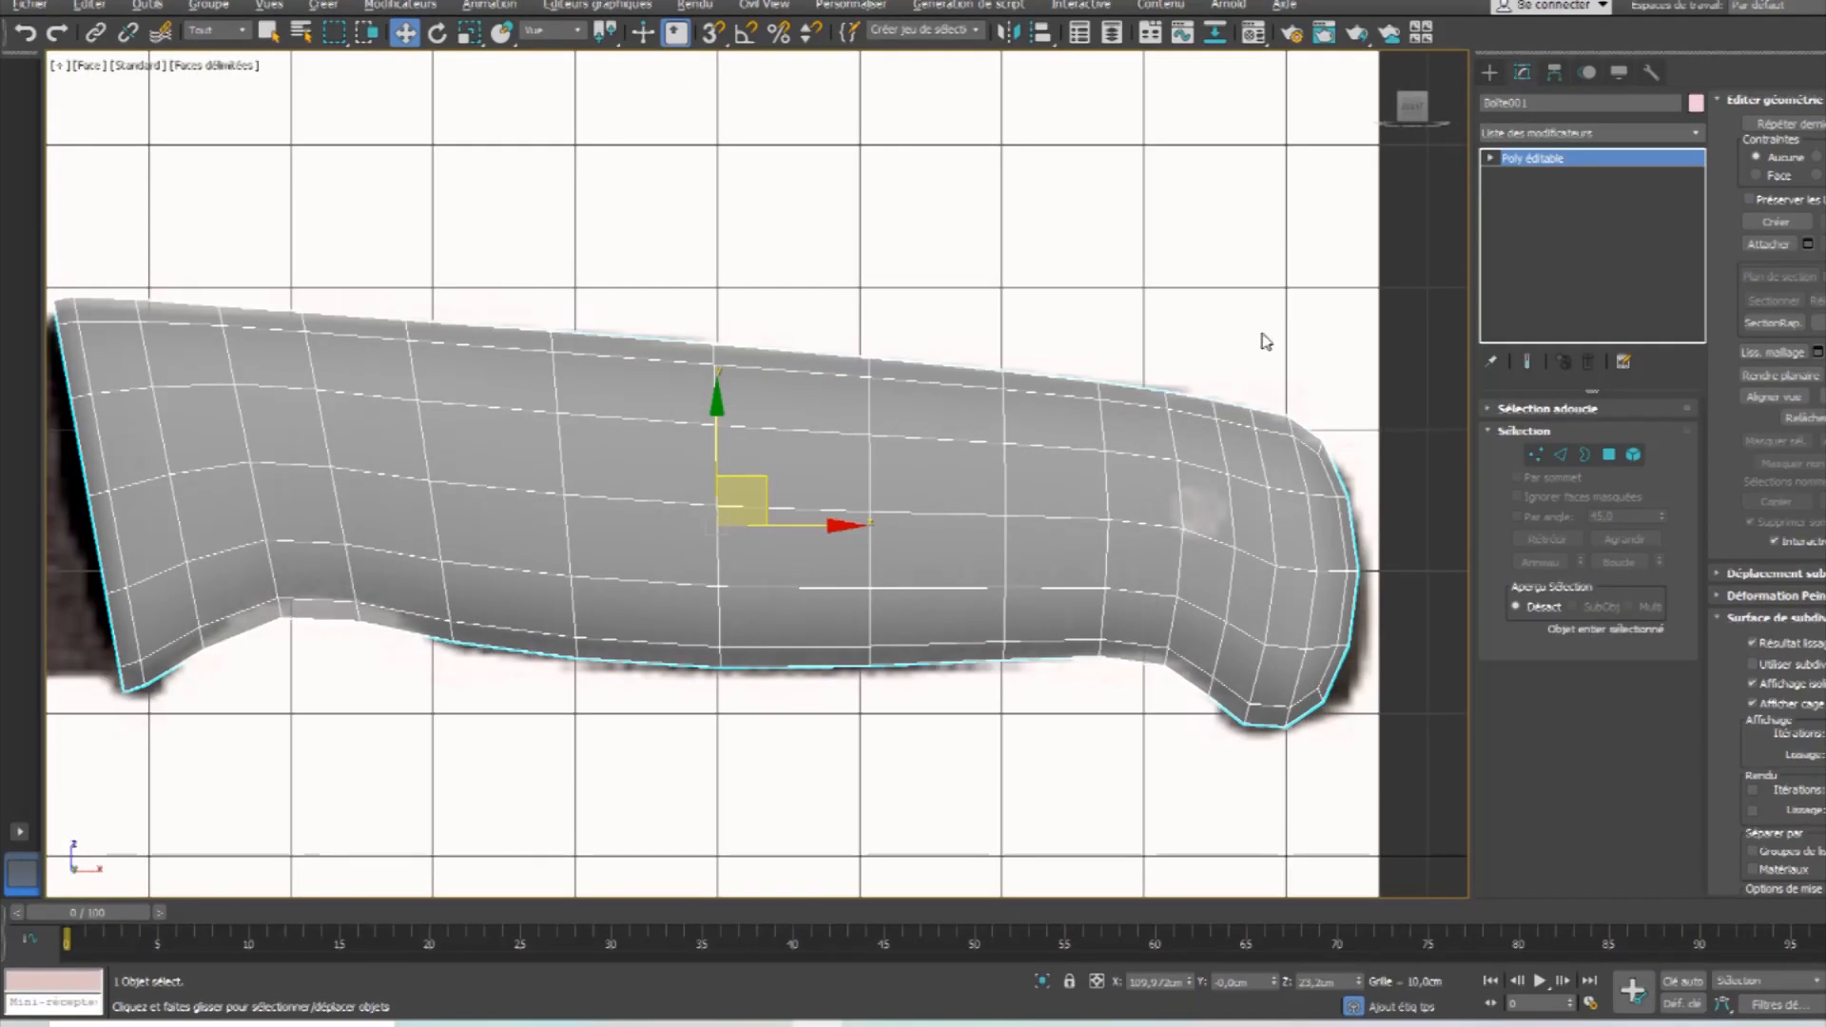
pyautogui.moveTo(1110, 435); pyautogui.dragTo(1043, 369, button='middle')
pyautogui.hotkey('alt', 'w')
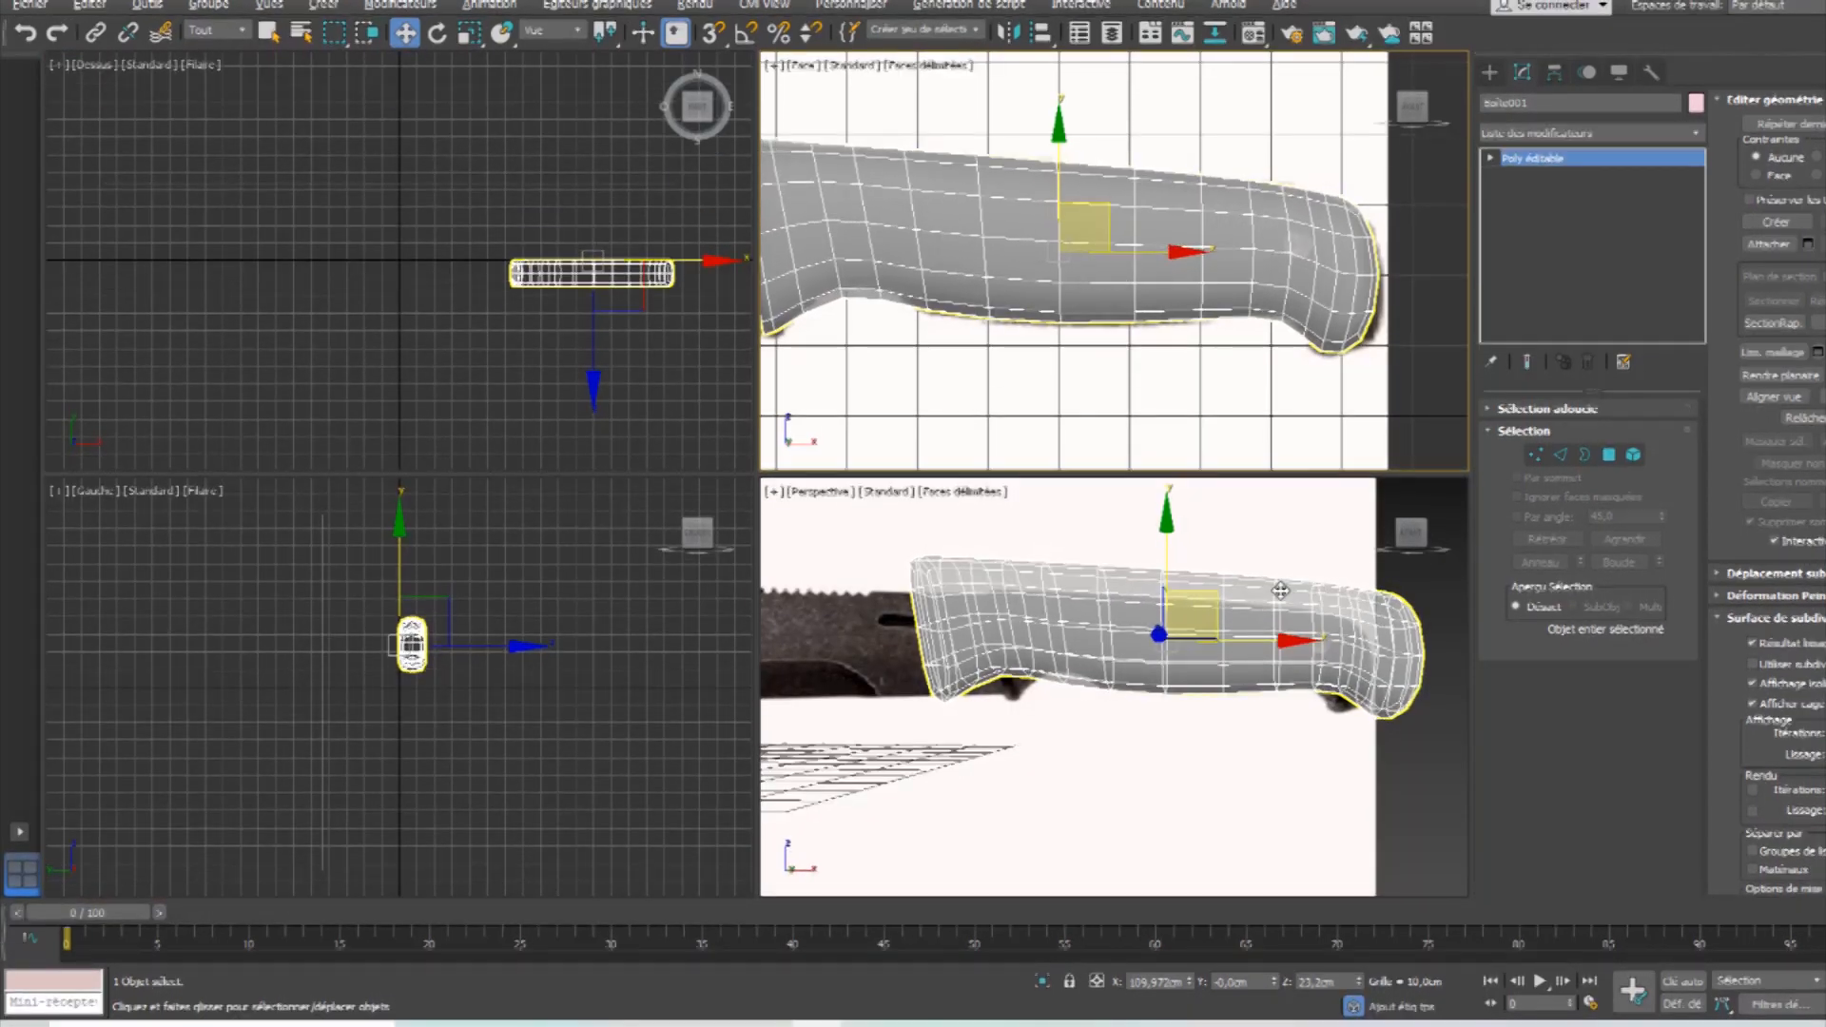
pyautogui.click(1280, 591)
pyautogui.hotkey('alt', 'w')
pyautogui.keyDown('alt'); pyautogui.moveTo(1284, 460); pyautogui.dragTo(1054, 478, button='middle'); pyautogui.keyUp('alt')
pyautogui.hotkey('alt', 'w')
pyautogui.click(1013, 405)
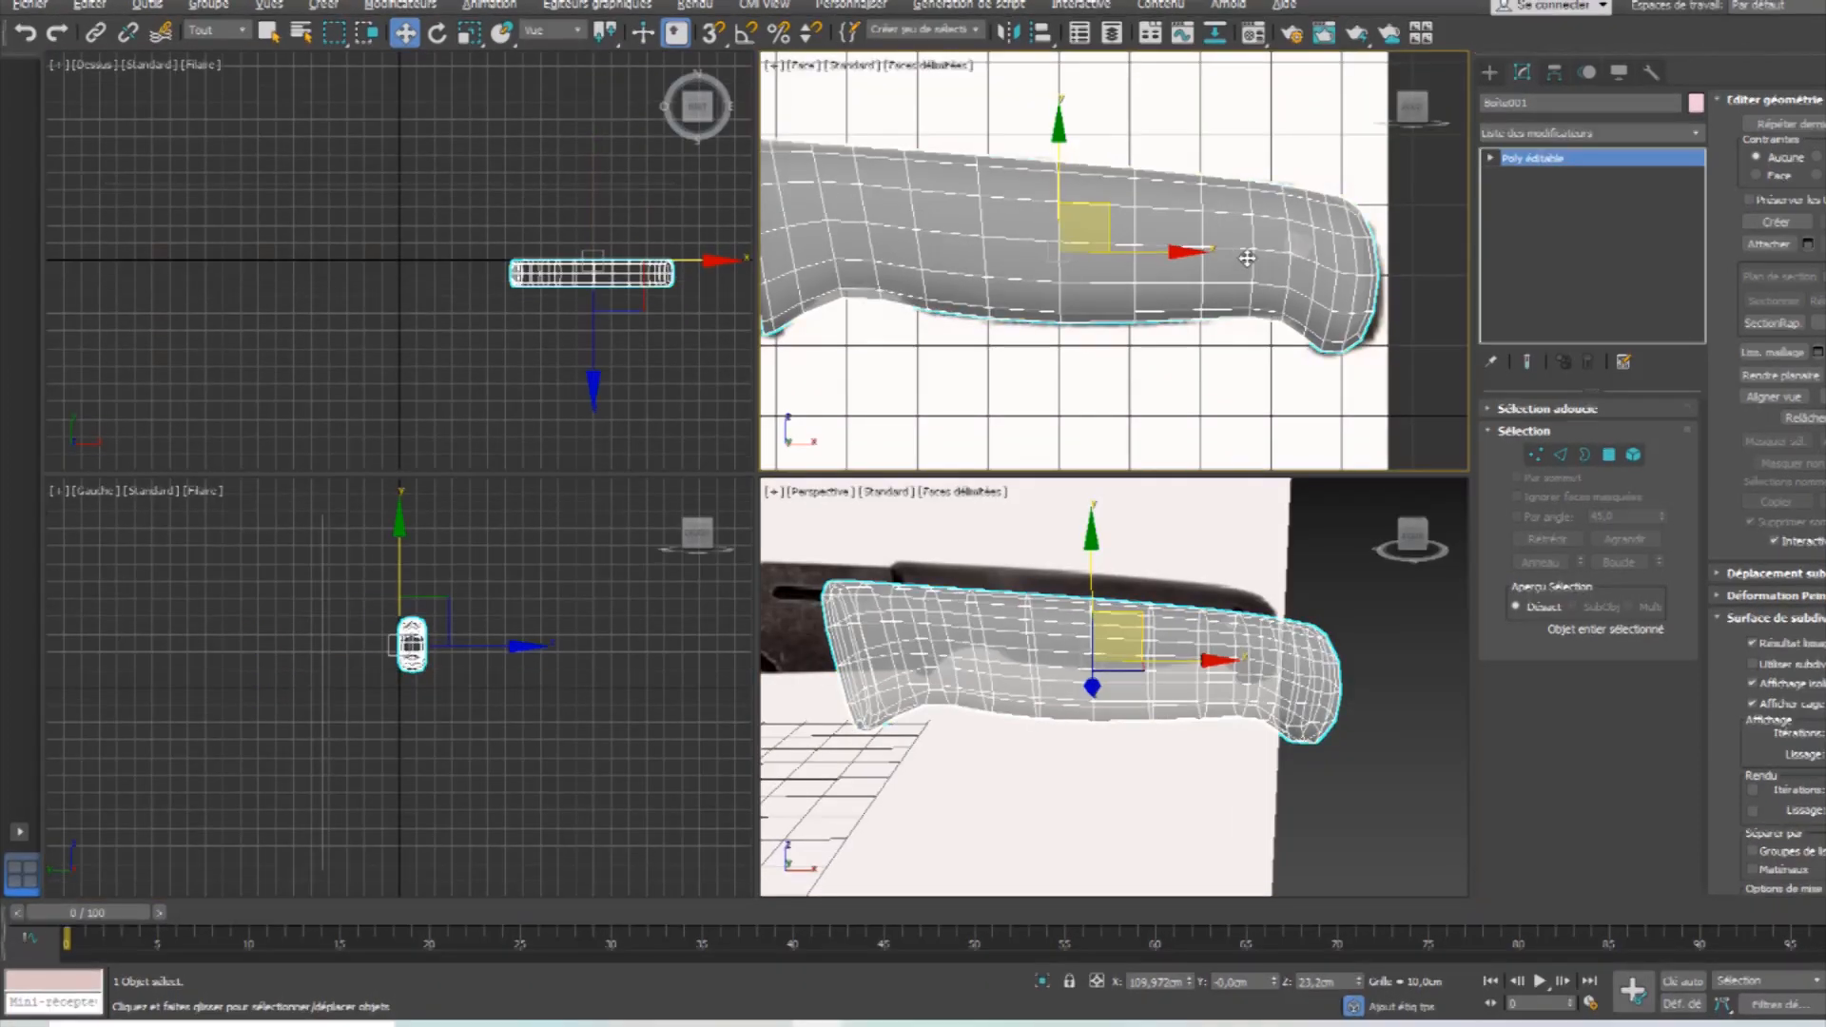
# Create a box over the reference blade in the front view, about 30.6 cm long, 229.2 cm wide and 7.0 cm high.
pyautogui.hotkey('alt', 'w')
pyautogui.moveTo(846, 324); pyautogui.dragTo(1448, 261, button='middle')
pyautogui.moveTo(193, 358); pyautogui.dragTo(544, 331, button='middle')
pyautogui.scroll(-5, 870, 362)
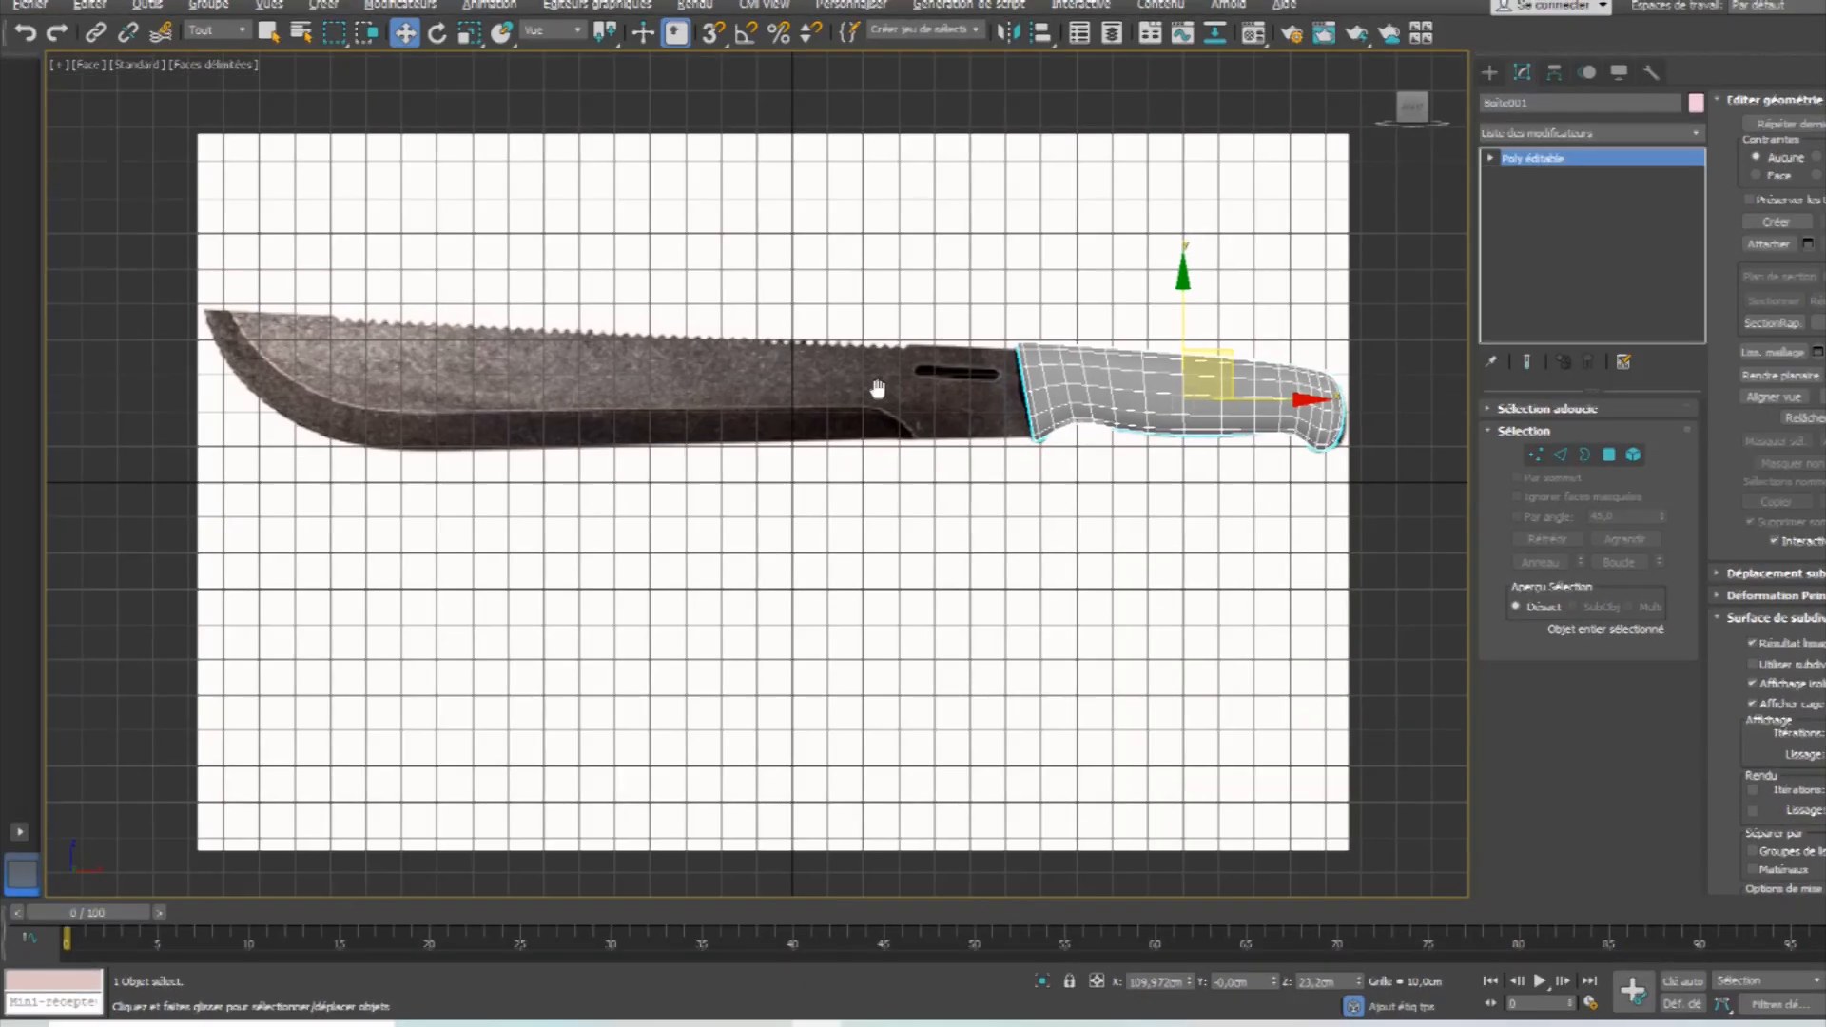
pyautogui.scroll(3, 946, 419)
pyautogui.moveTo(1119, 422); pyautogui.dragTo(1113, 424, button='middle')
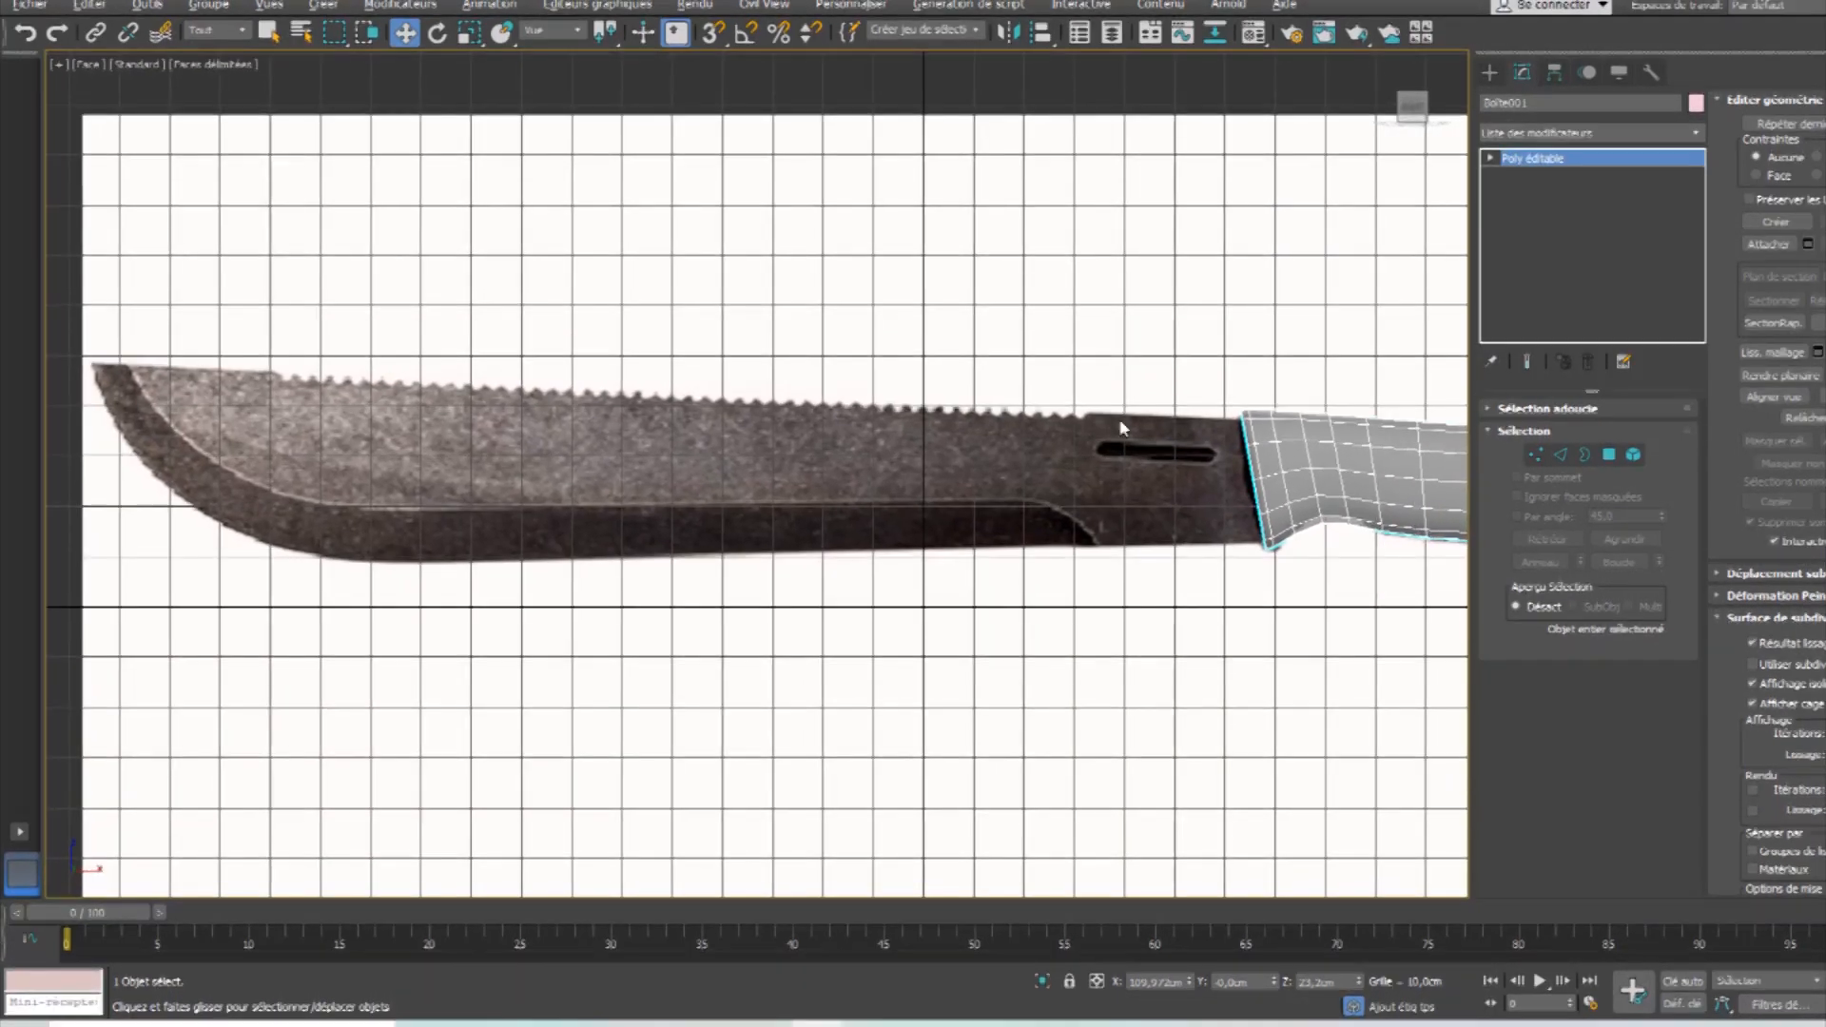
pyautogui.click(1490, 72)
pyautogui.click(1541, 193)
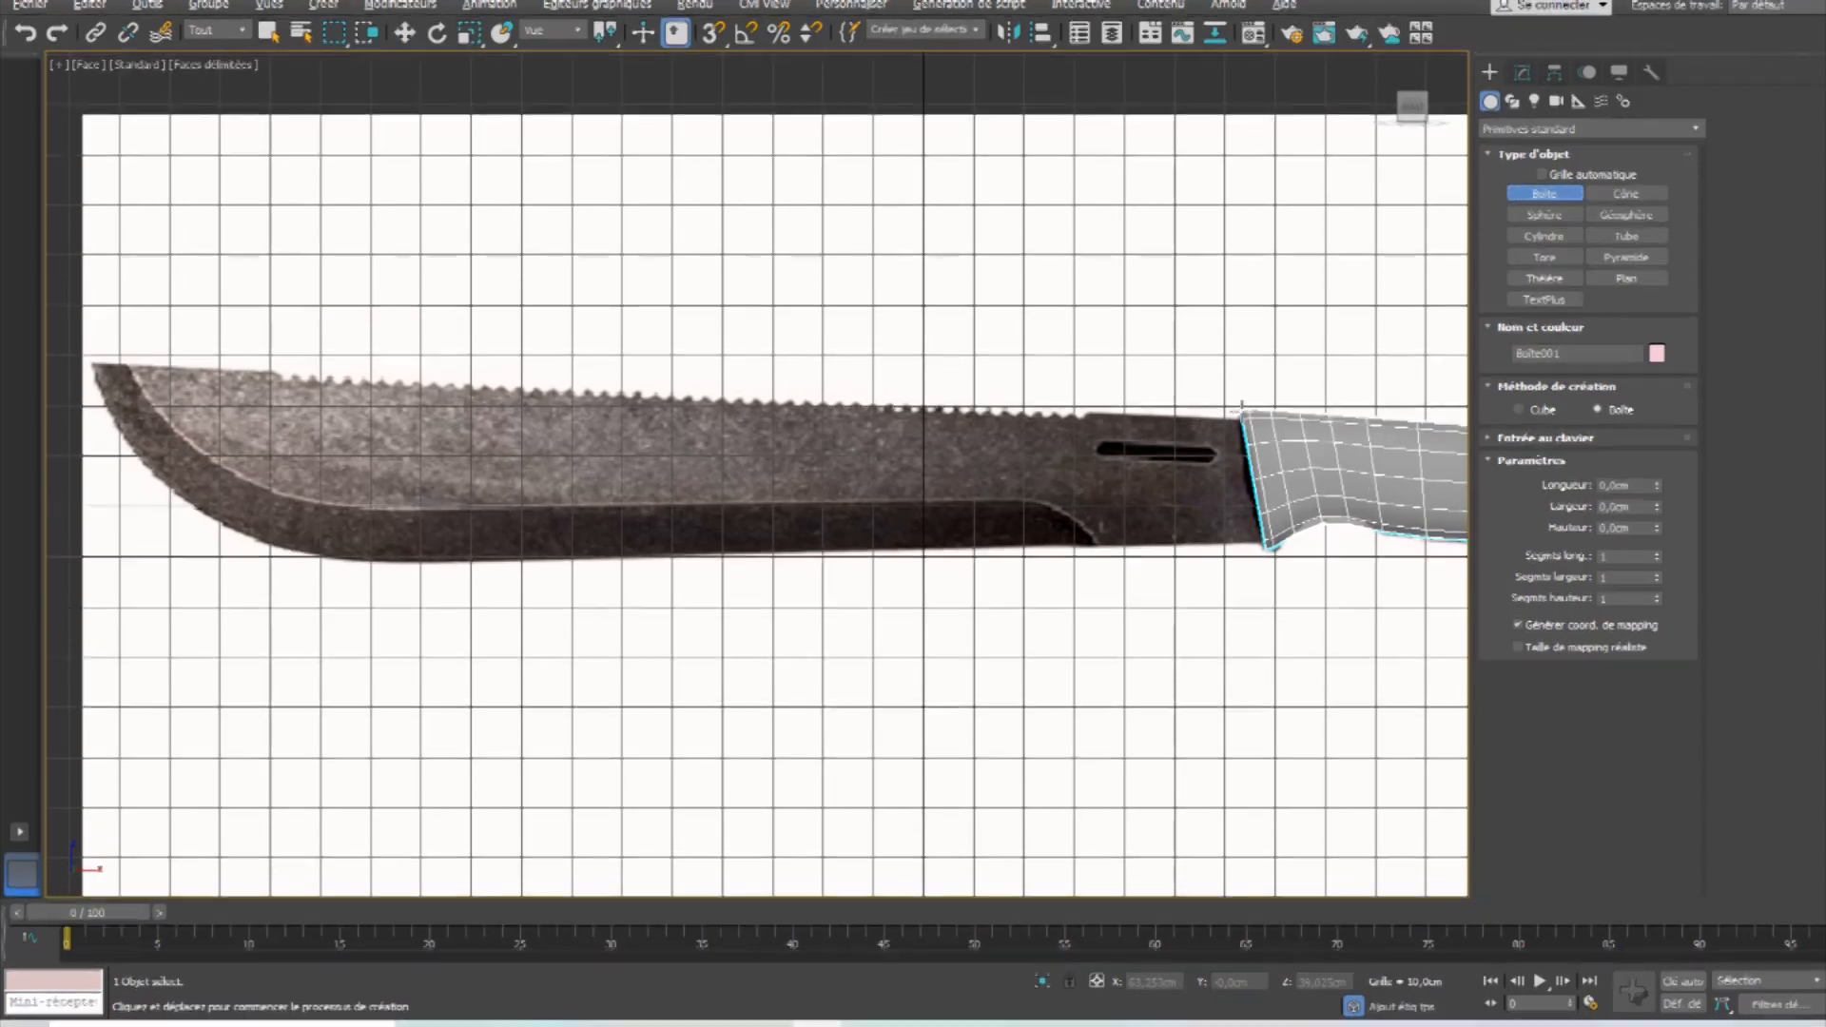
pyautogui.moveTo(1109, 418); pyautogui.dragTo(1240, 426)
pyautogui.click(1240, 425)
pyautogui.moveTo(989, 432); pyautogui.dragTo(125, 563)
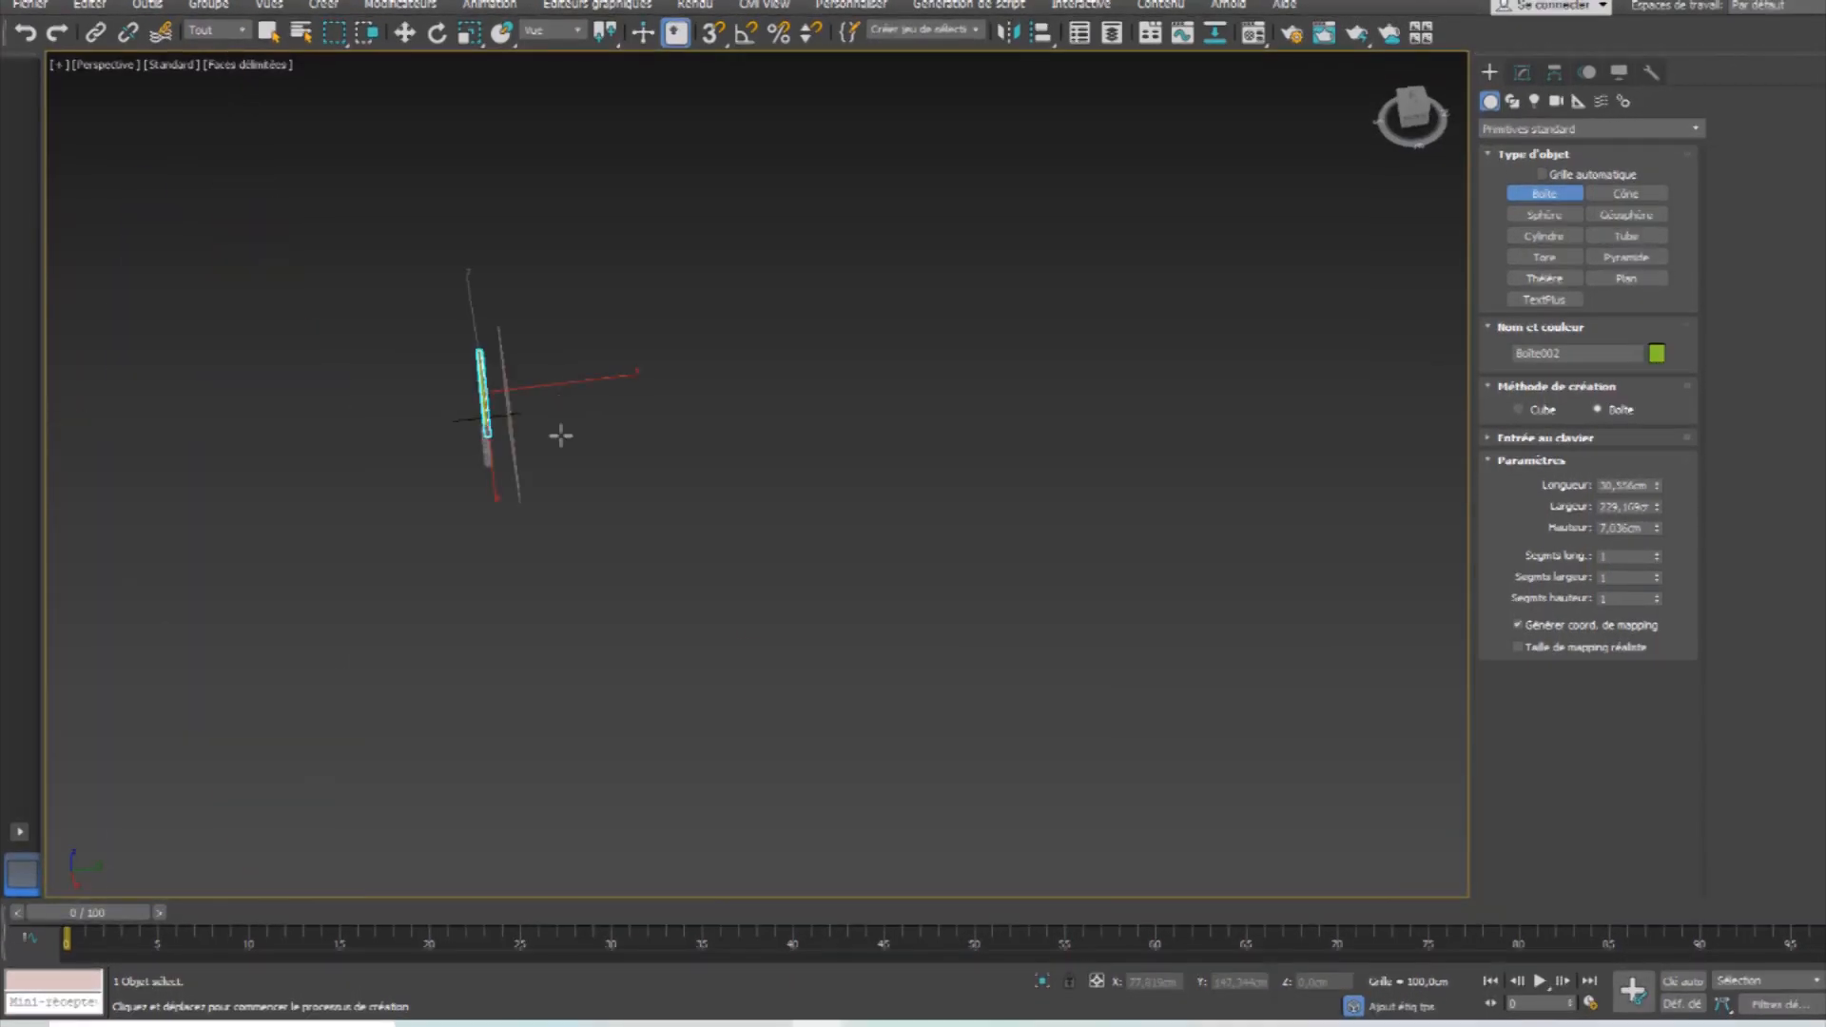
pyautogui.scroll(10, 560, 433)
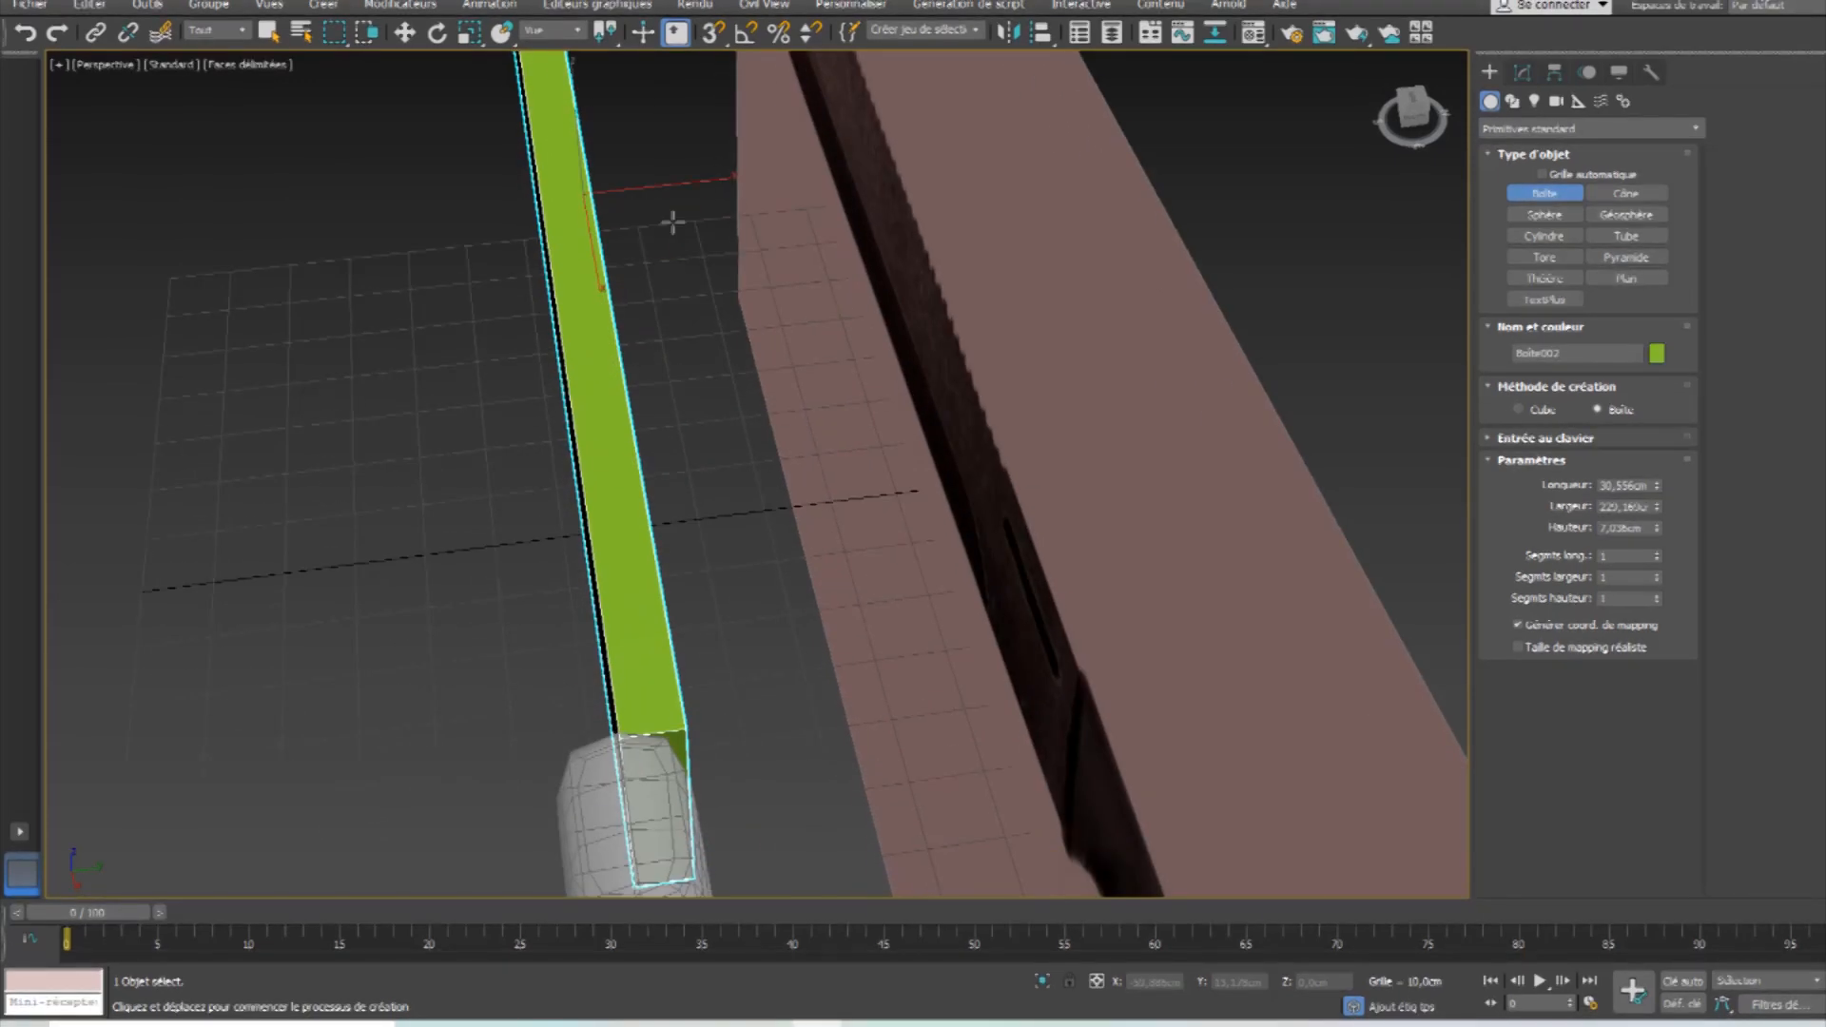
# Select the blade box and the handle together and centre each one's pivot on its object.
pyautogui.click(407, 34)
pyautogui.moveTo(624, 456); pyautogui.dragTo(672, 384, button='middle')
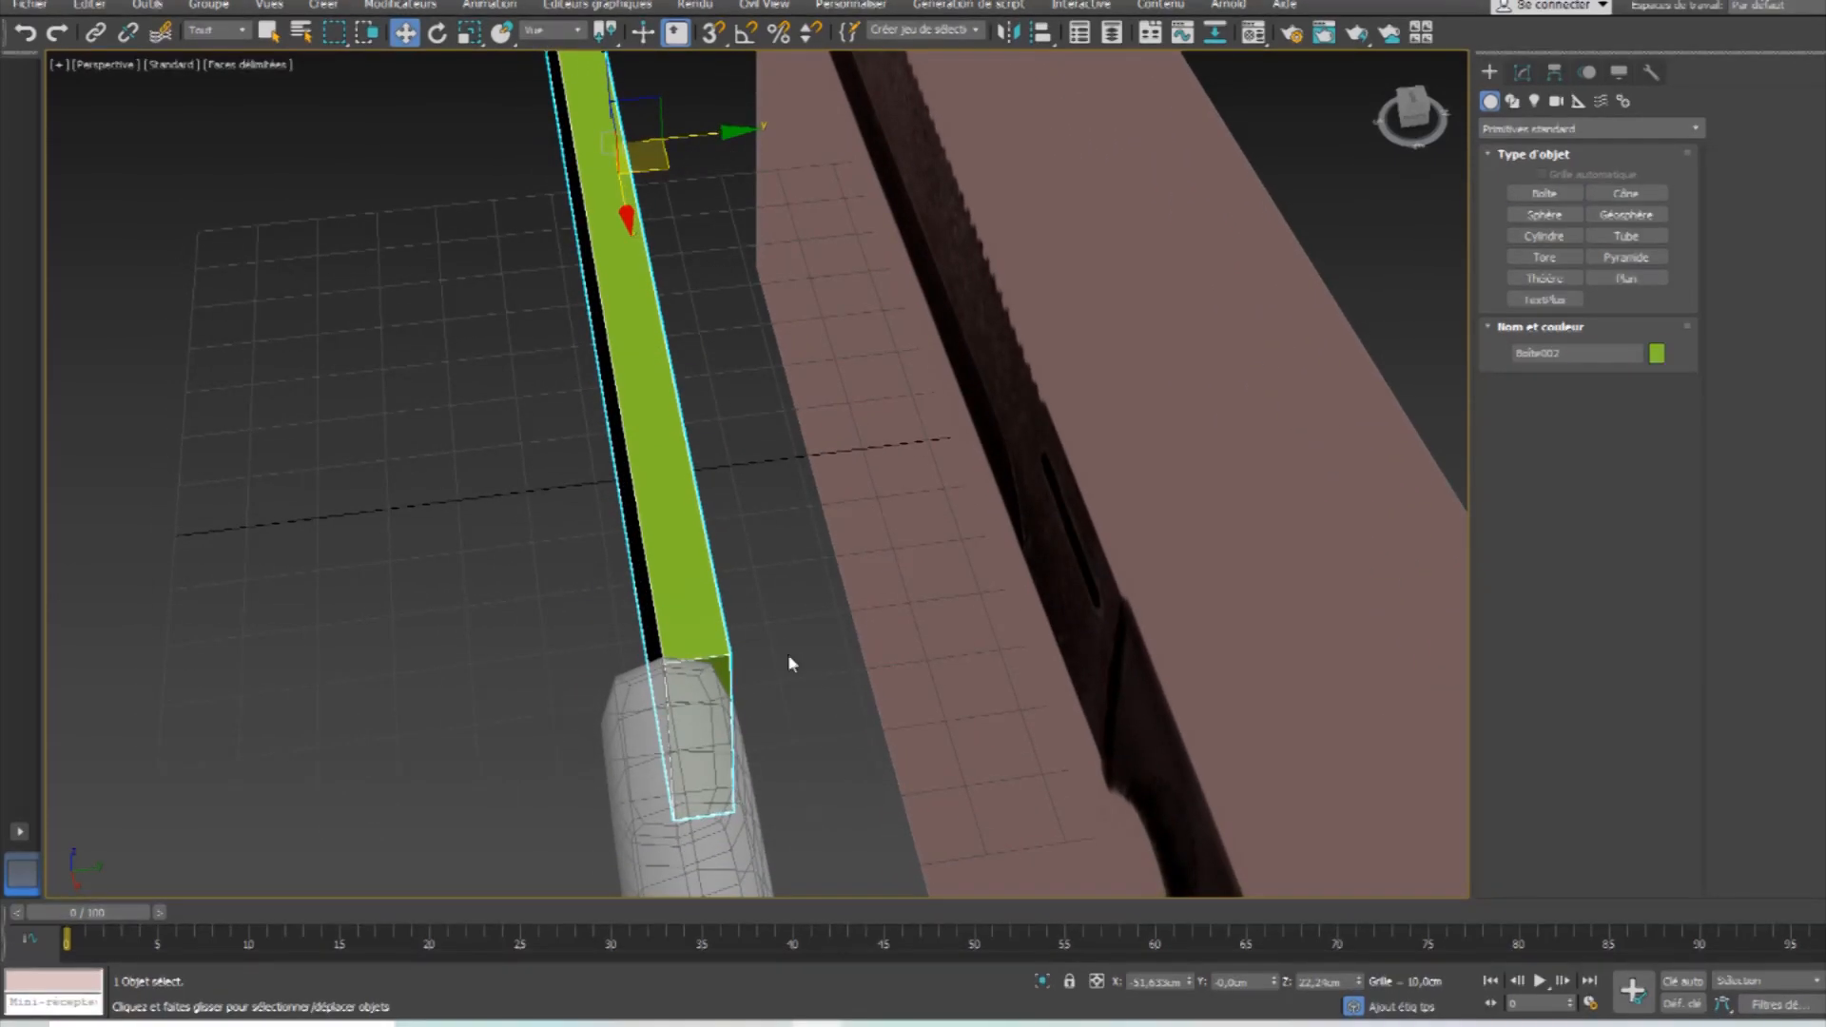
pyautogui.keyDown('ctrl'); pyautogui.click(744, 775); pyautogui.keyUp('ctrl')
pyautogui.click(1555, 72)
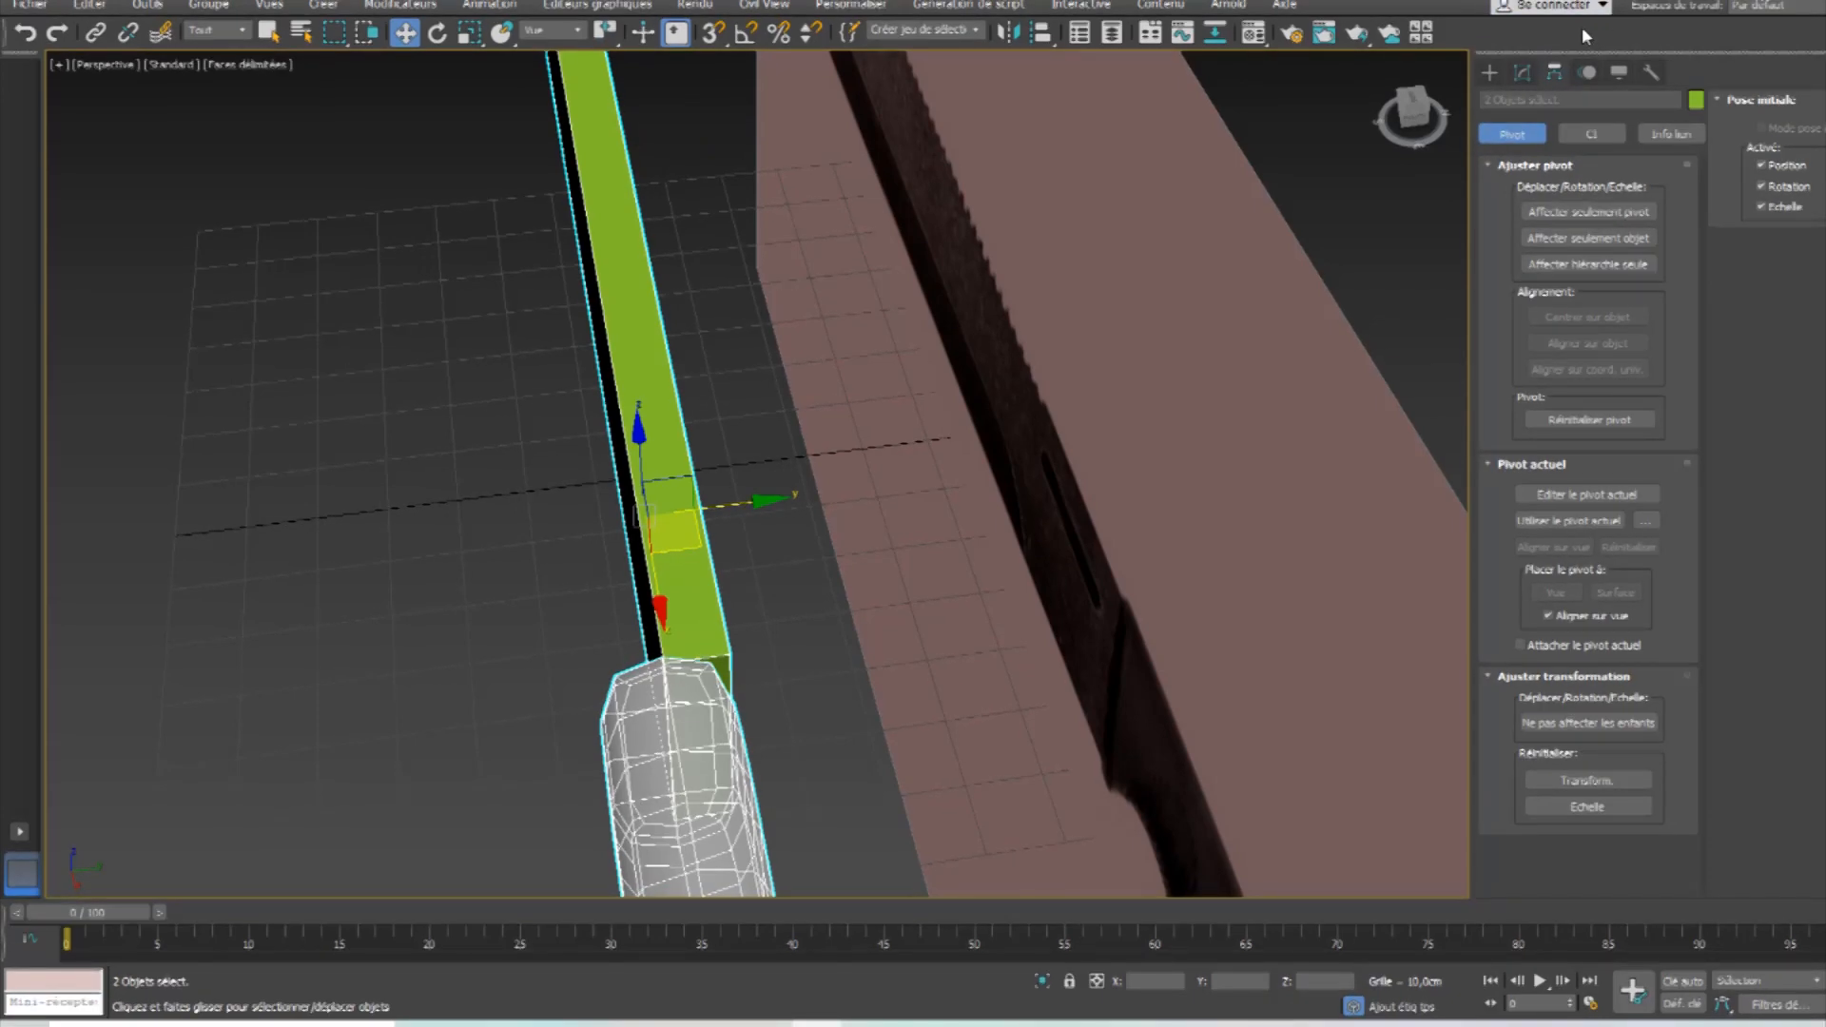
pyautogui.click(1584, 213)
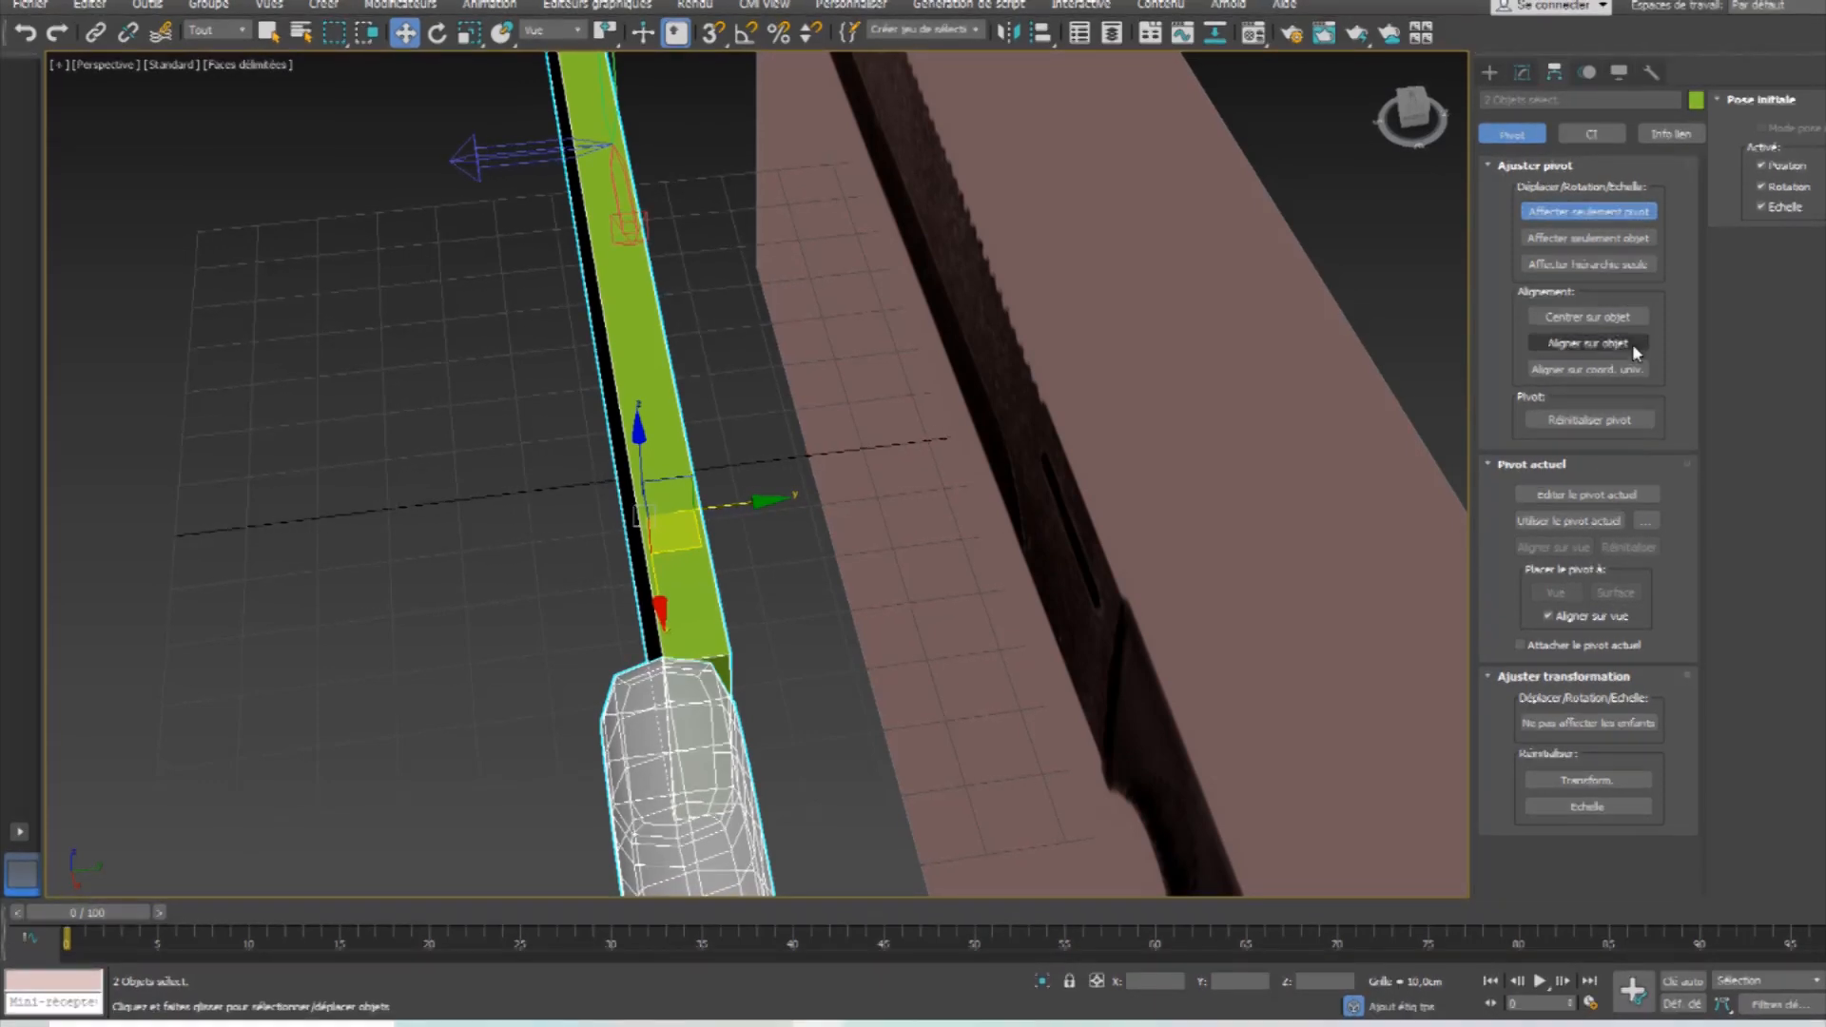
pyautogui.click(1596, 317)
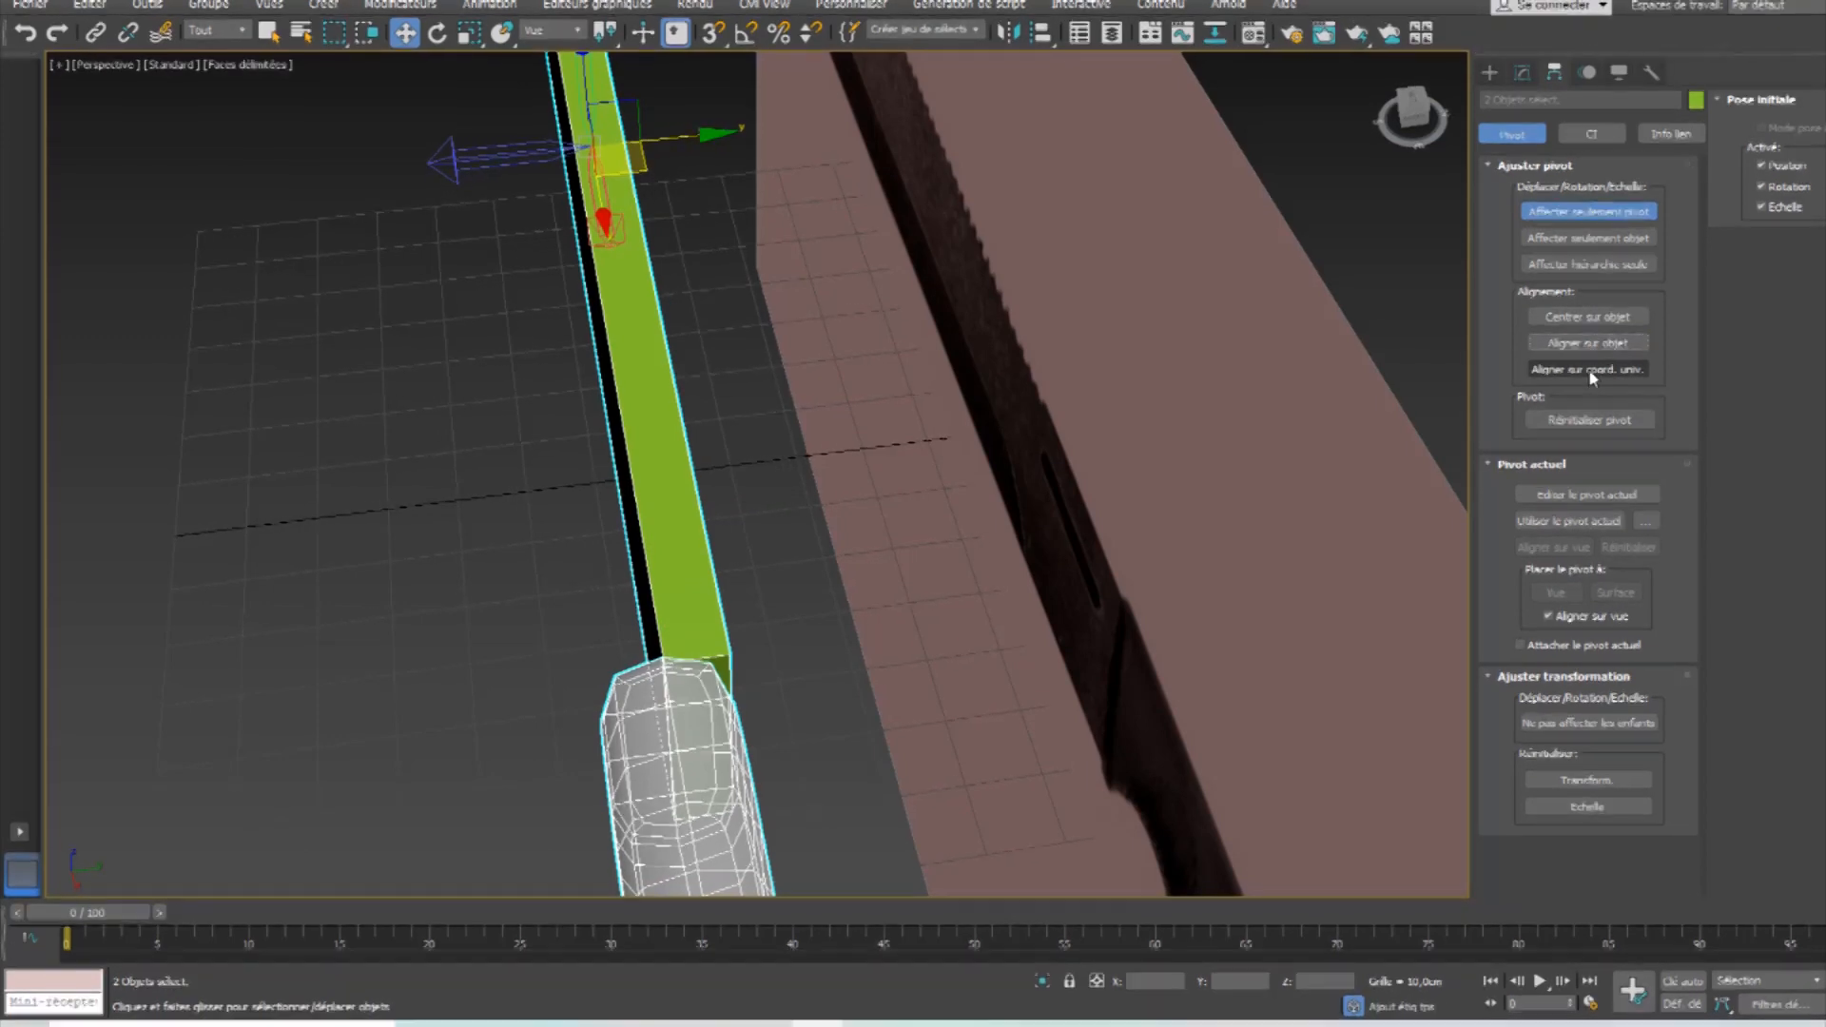
pyautogui.click(1522, 71)
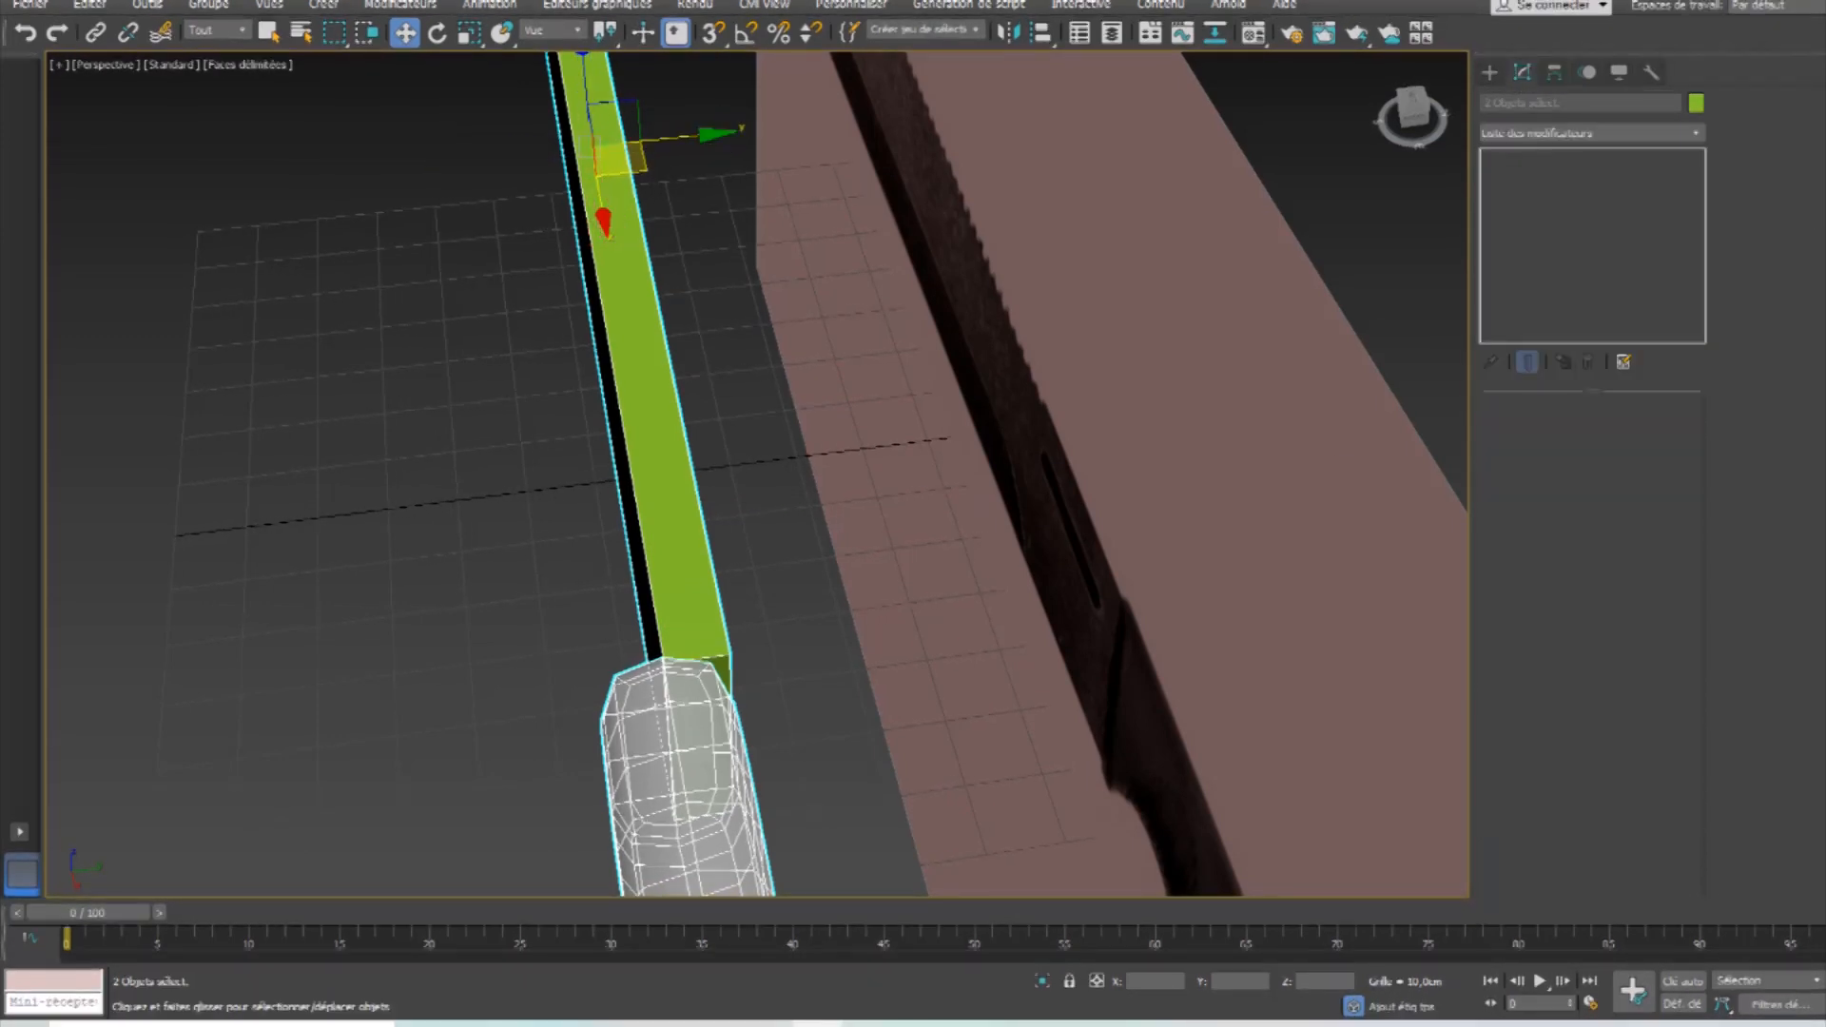
# Set the blade box's Y position to 0 cm to align it across its thickness, and select the handle.
pyautogui.keyDown('alt'); pyautogui.moveTo(738, 191); pyautogui.dragTo(740, 263, button='middle'); pyautogui.keyUp('alt')
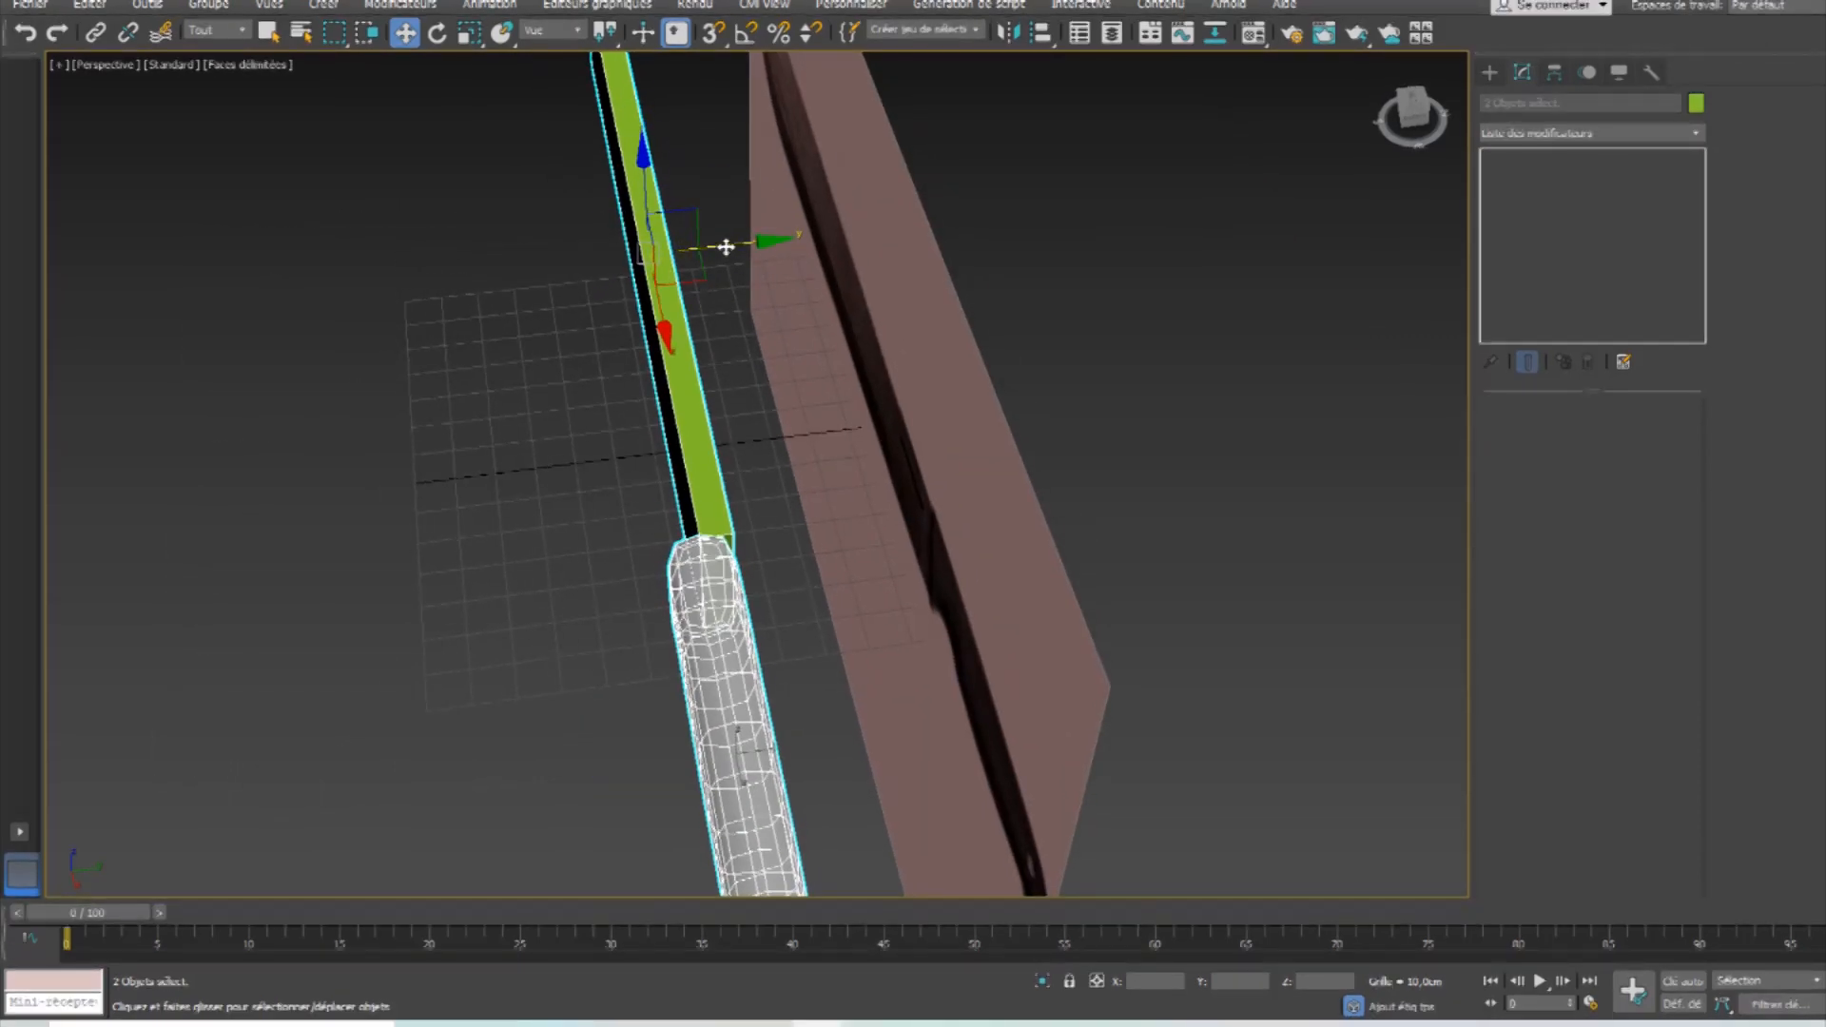
pyautogui.keyDown('alt'); pyautogui.moveTo(736, 247); pyautogui.dragTo(730, 379, button='middle'); pyautogui.keyUp('alt')
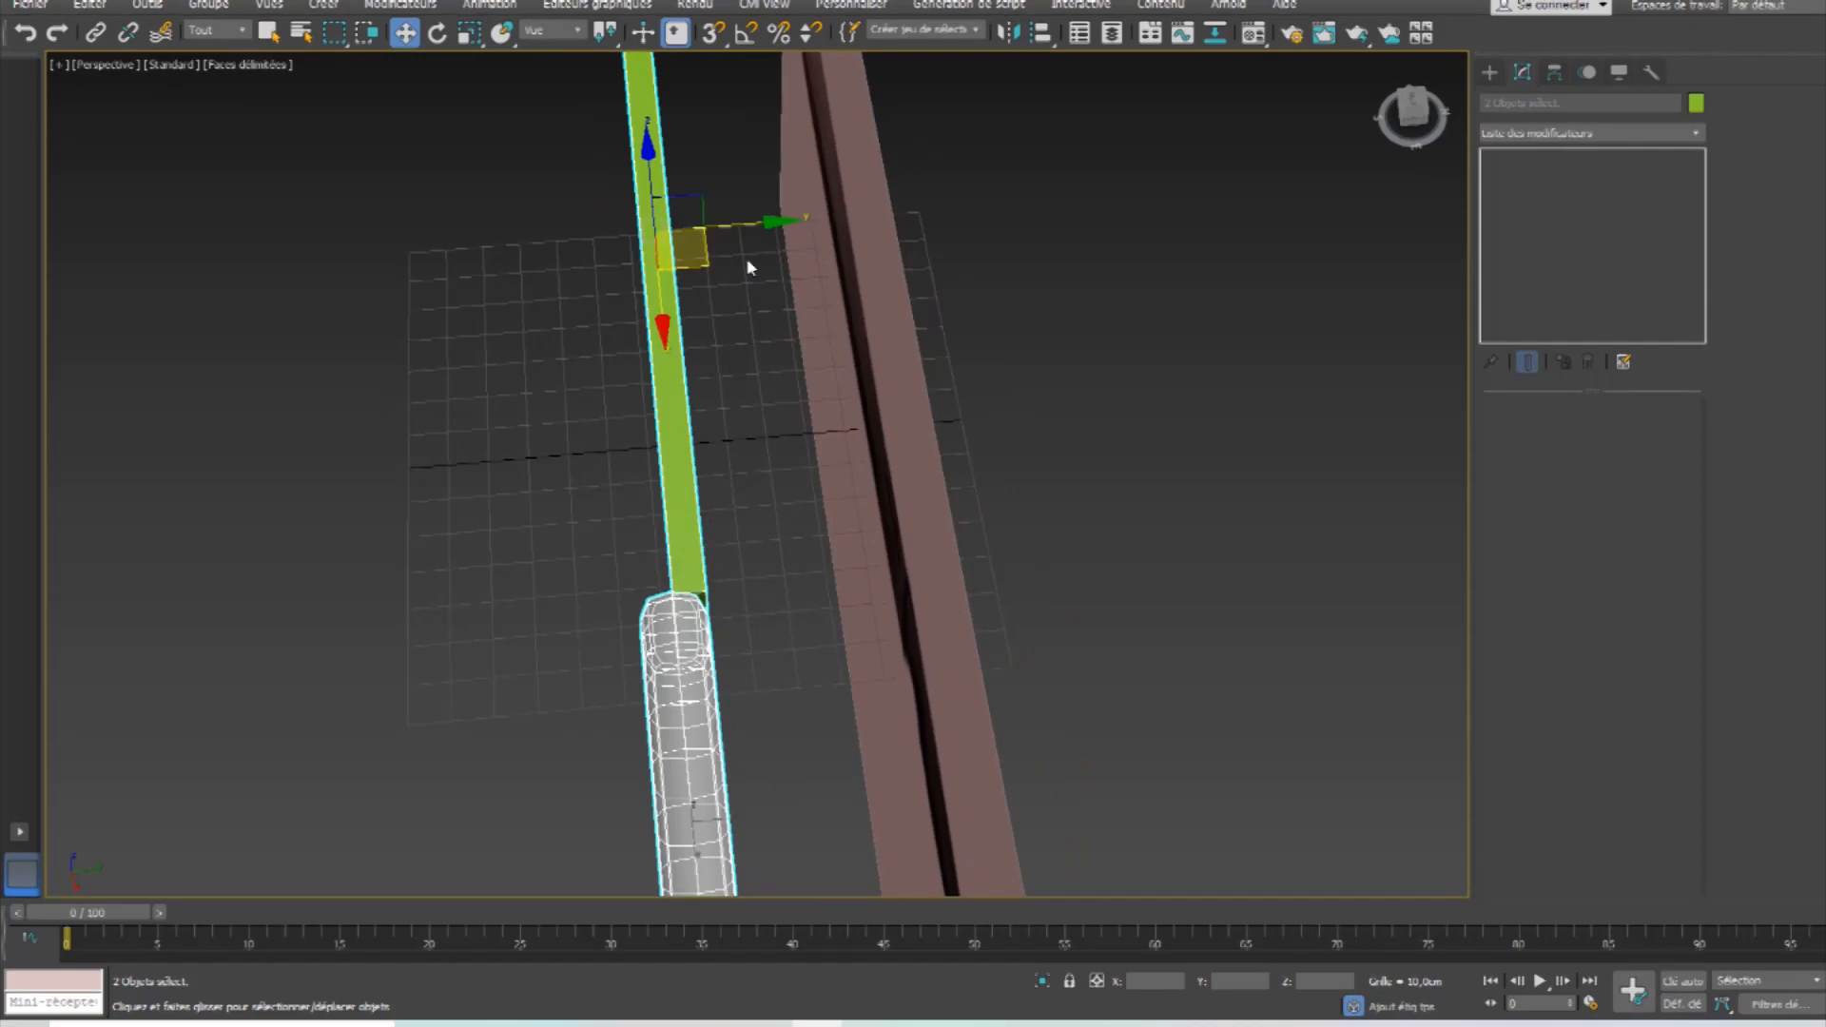
pyautogui.click(745, 356)
pyautogui.click(675, 363)
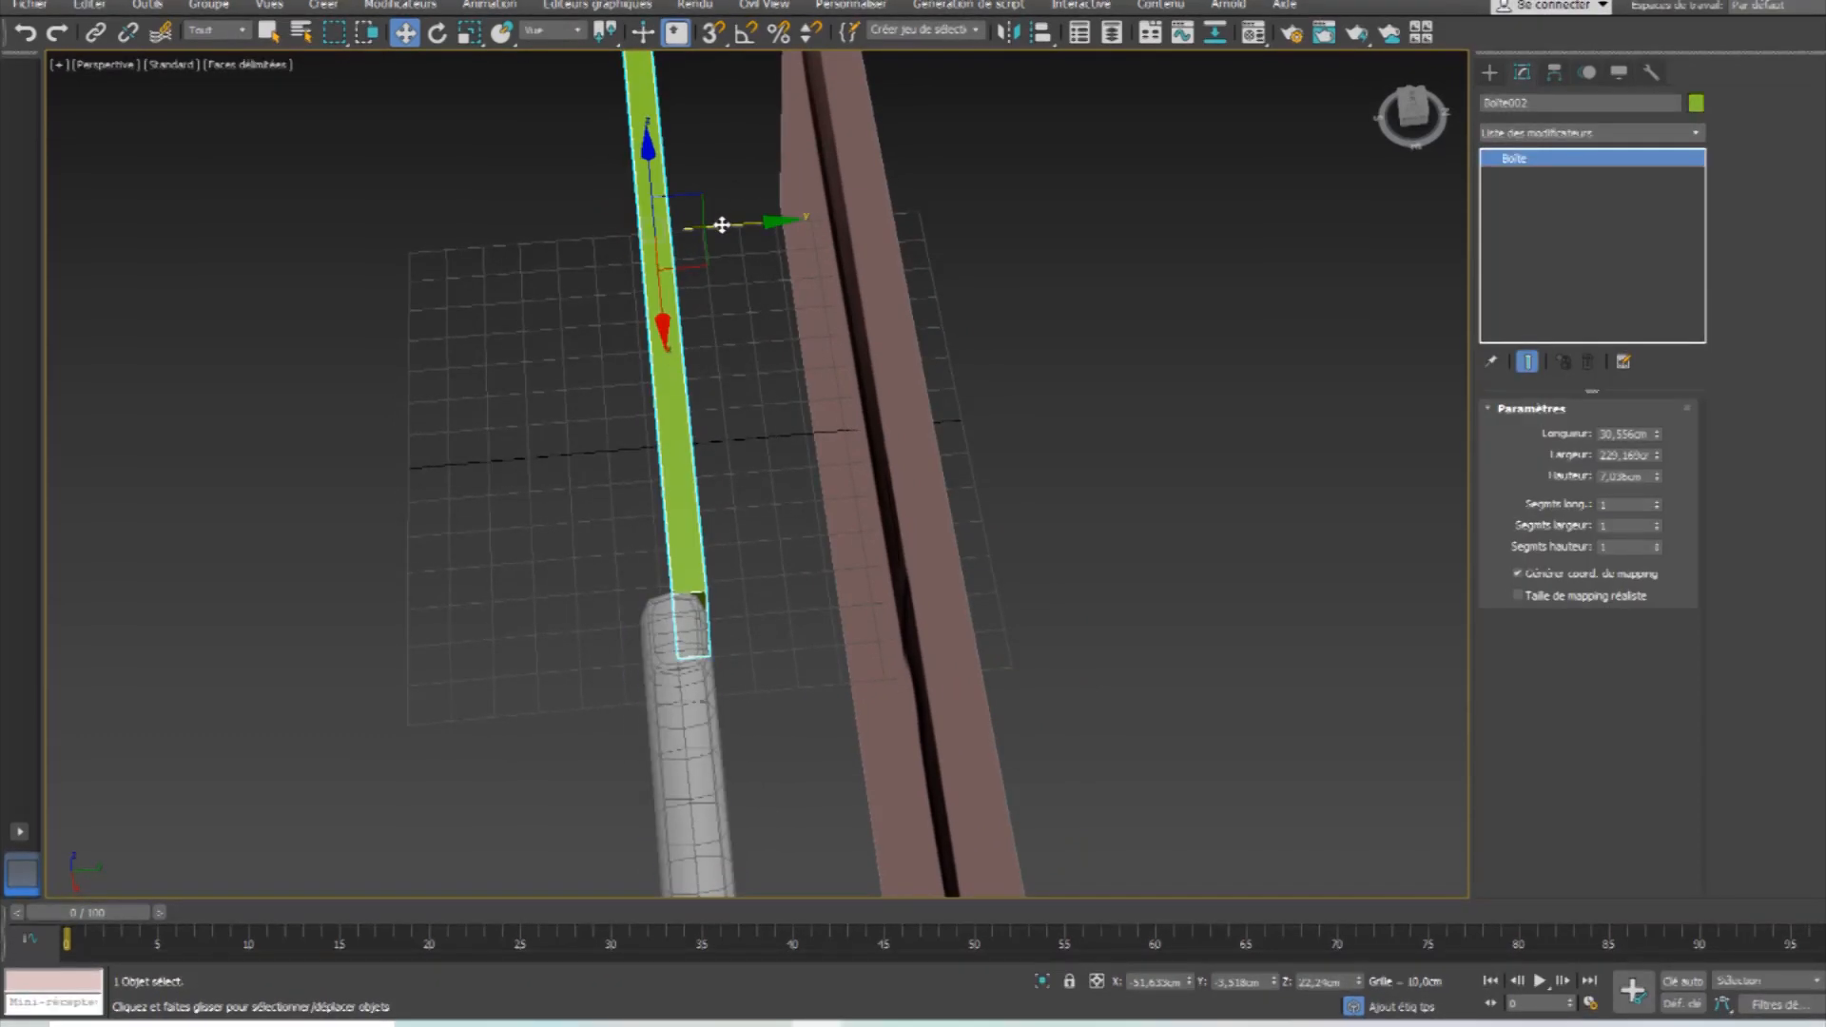
pyautogui.moveTo(722, 224); pyautogui.dragTo(709, 227)
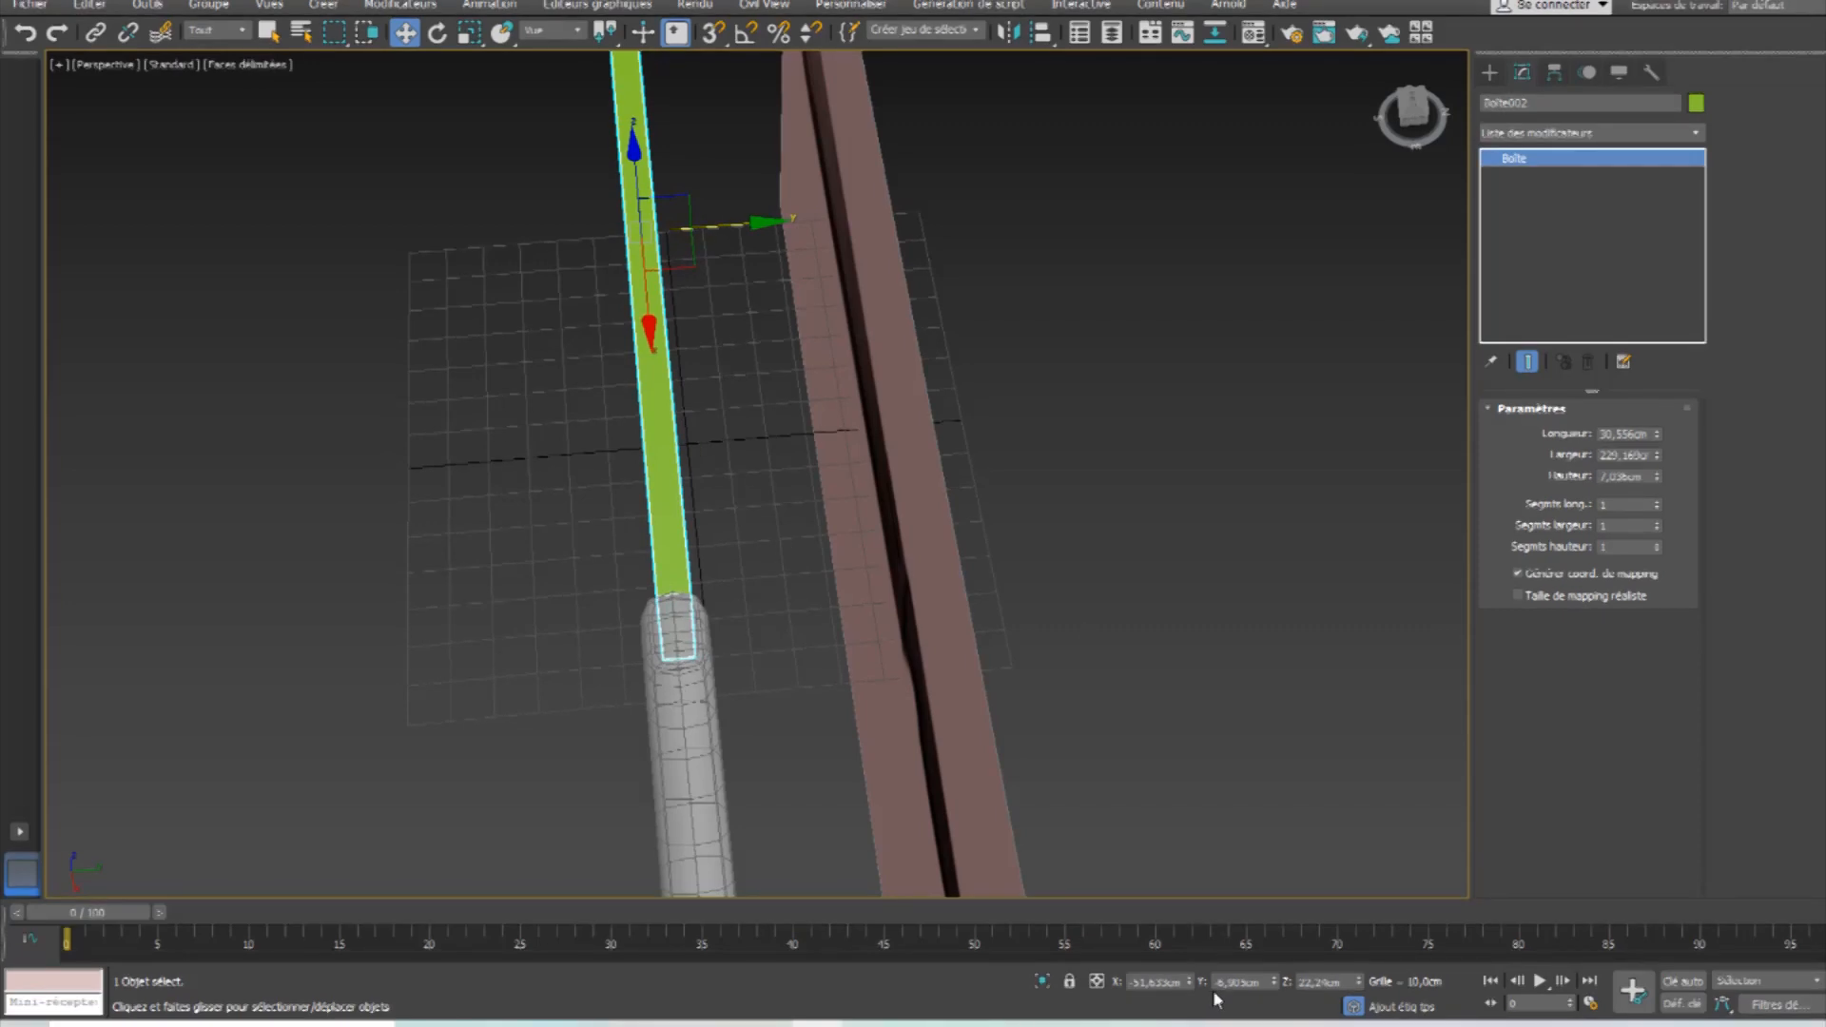
pyautogui.rightClick(1278, 987)
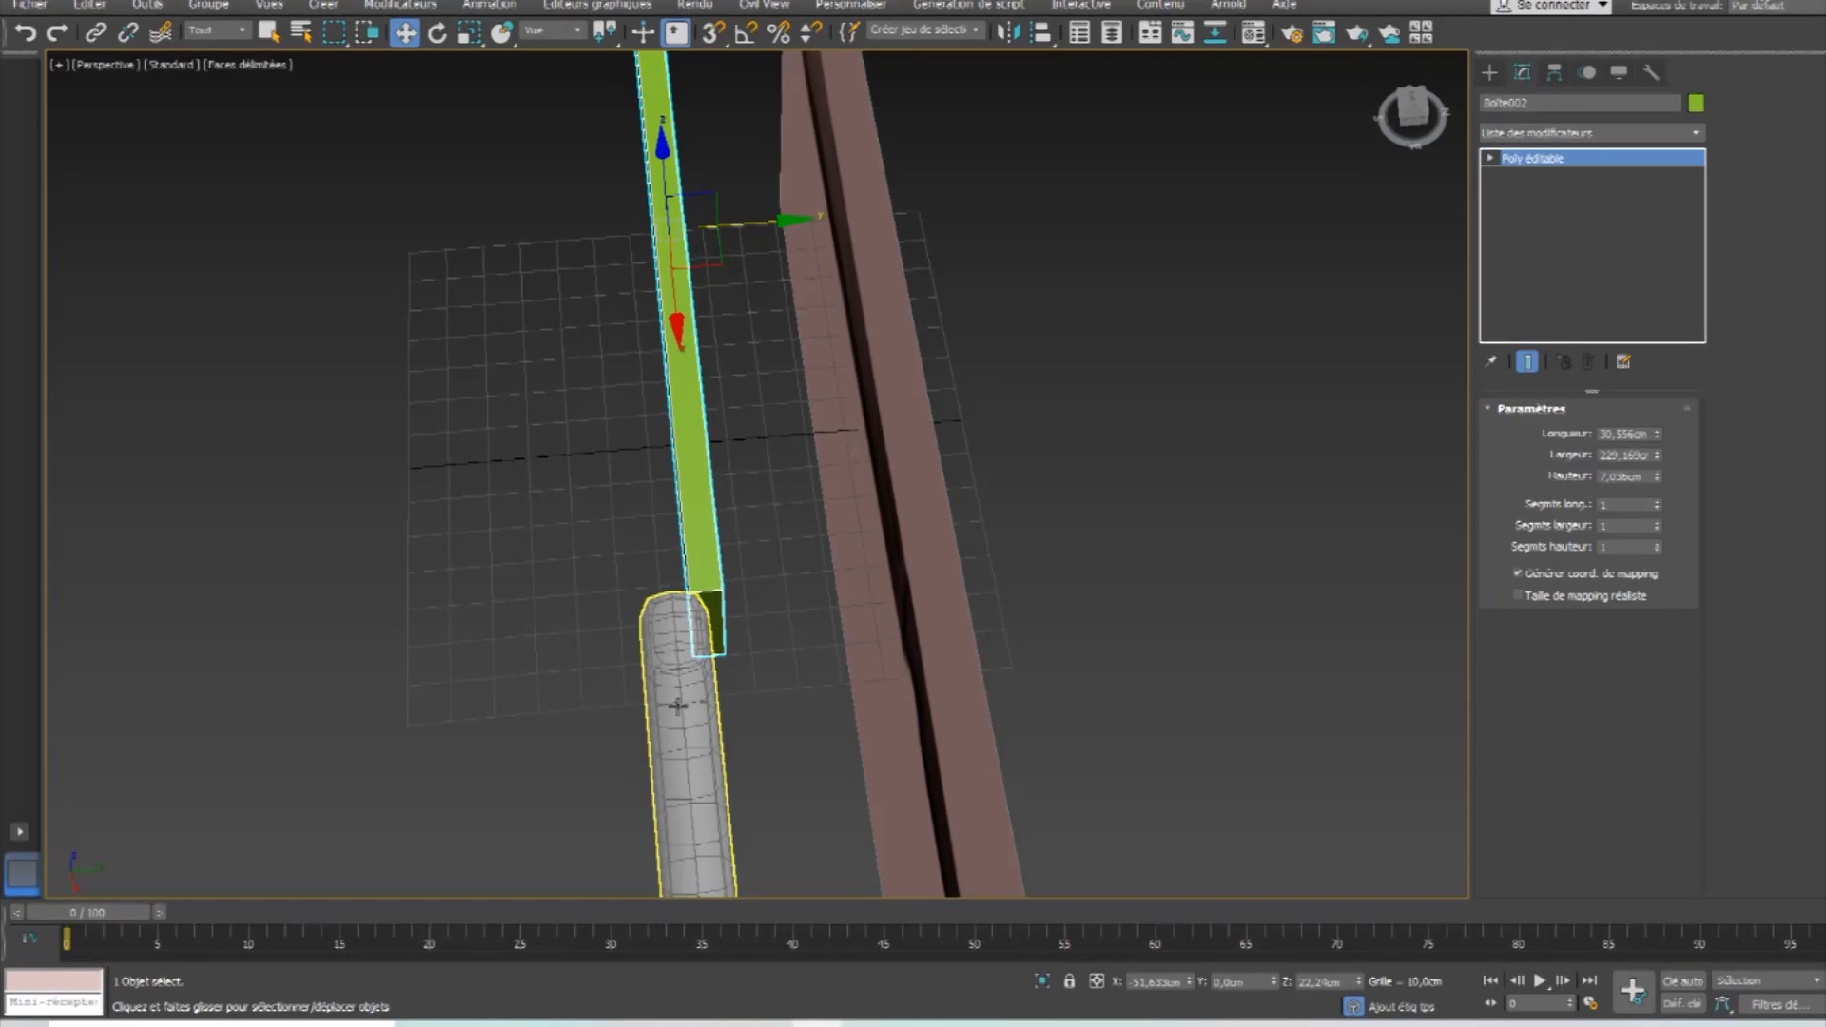
pyautogui.click(678, 705)
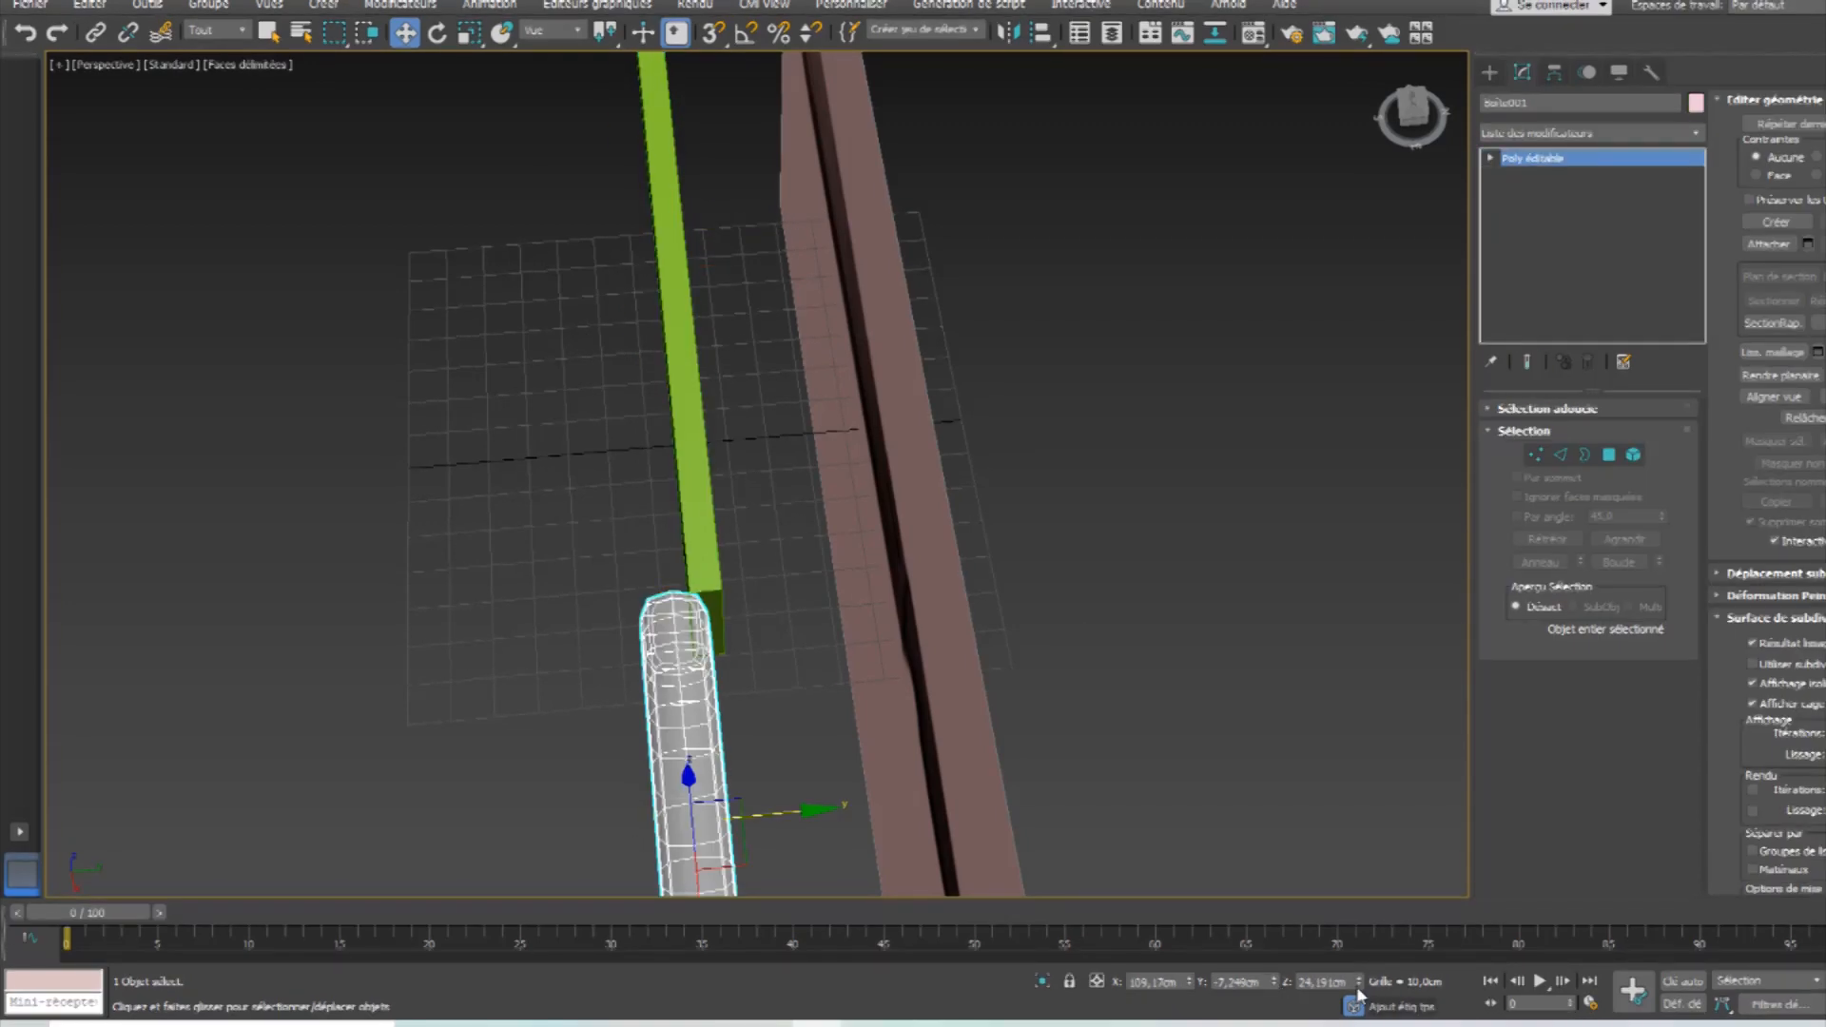
# Convert the blade box to an editable poly and make it see-through over the reference in the front view.
pyautogui.click(676, 434)
pyautogui.keyDown('alt'); pyautogui.moveTo(675, 433); pyautogui.dragTo(887, 520, button='middle'); pyautogui.keyUp('alt')
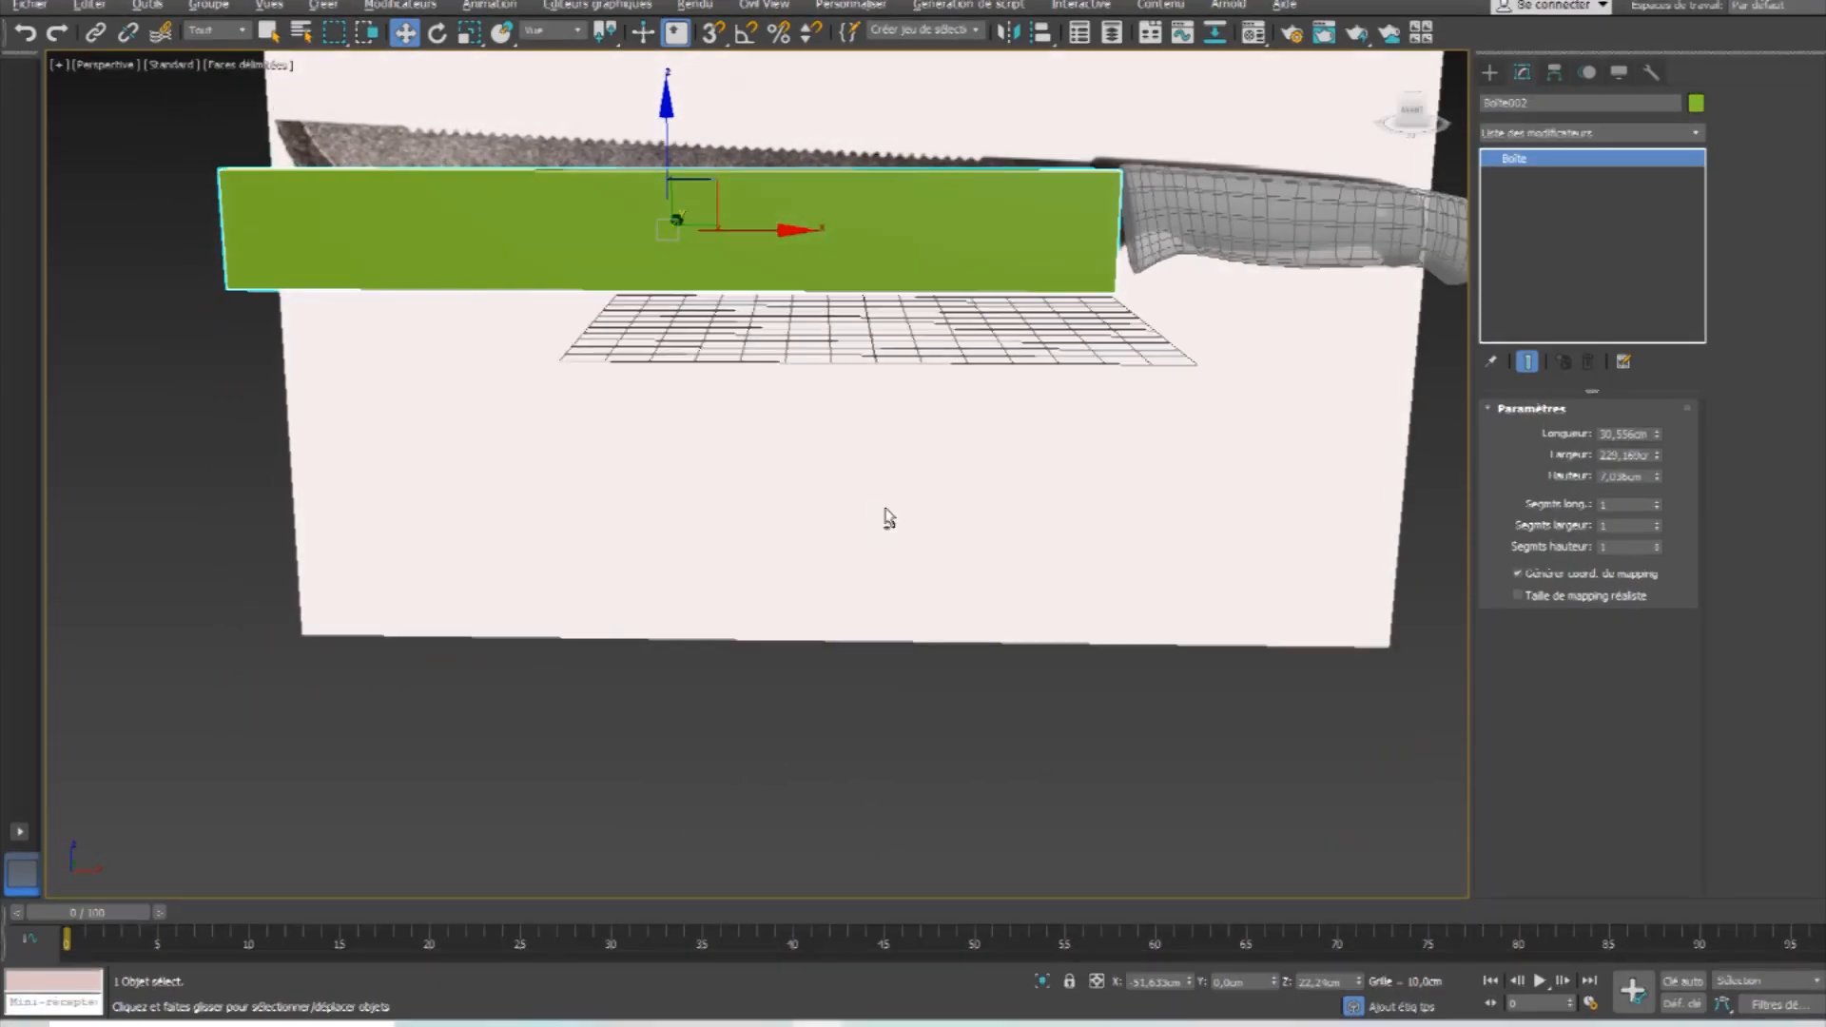
pyautogui.hotkey('alt', 'w')
pyautogui.hotkey('alt', 'w')
pyautogui.moveTo(983, 637); pyautogui.dragTo(912, 609, button='middle')
pyautogui.scroll(-2, 1076, 611)
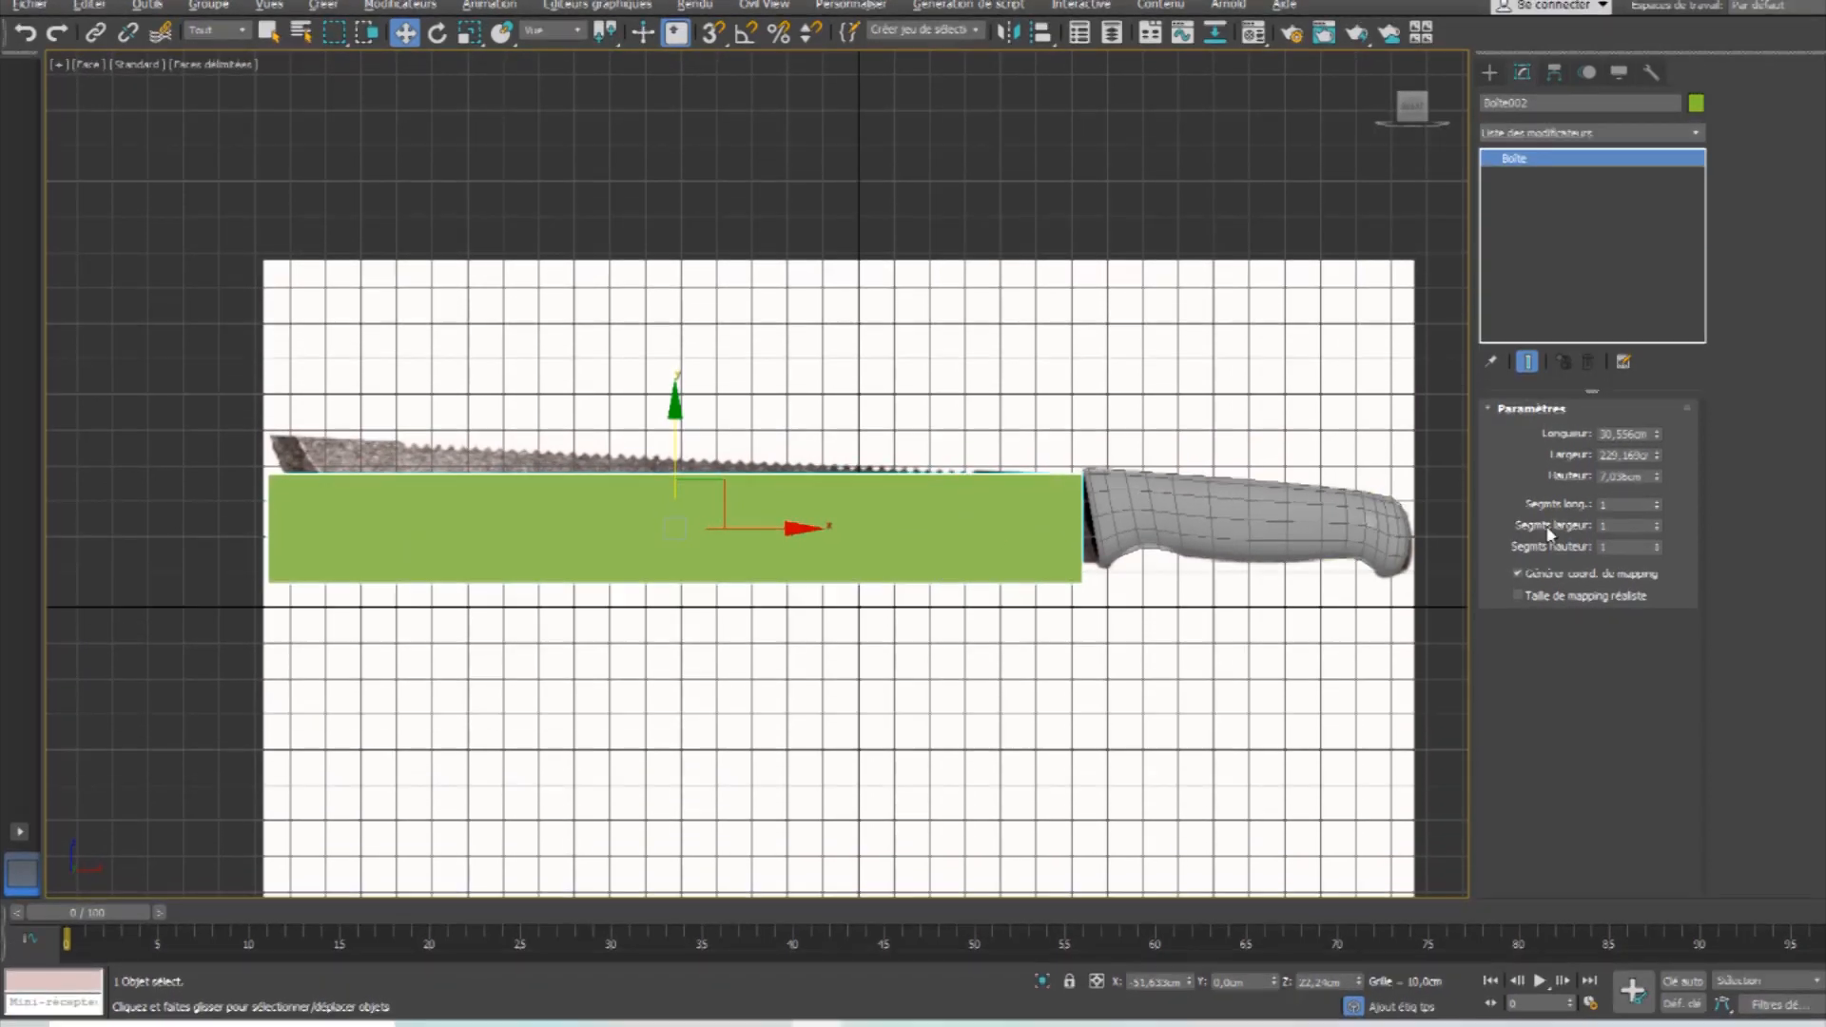
pyautogui.rightClick(817, 522)
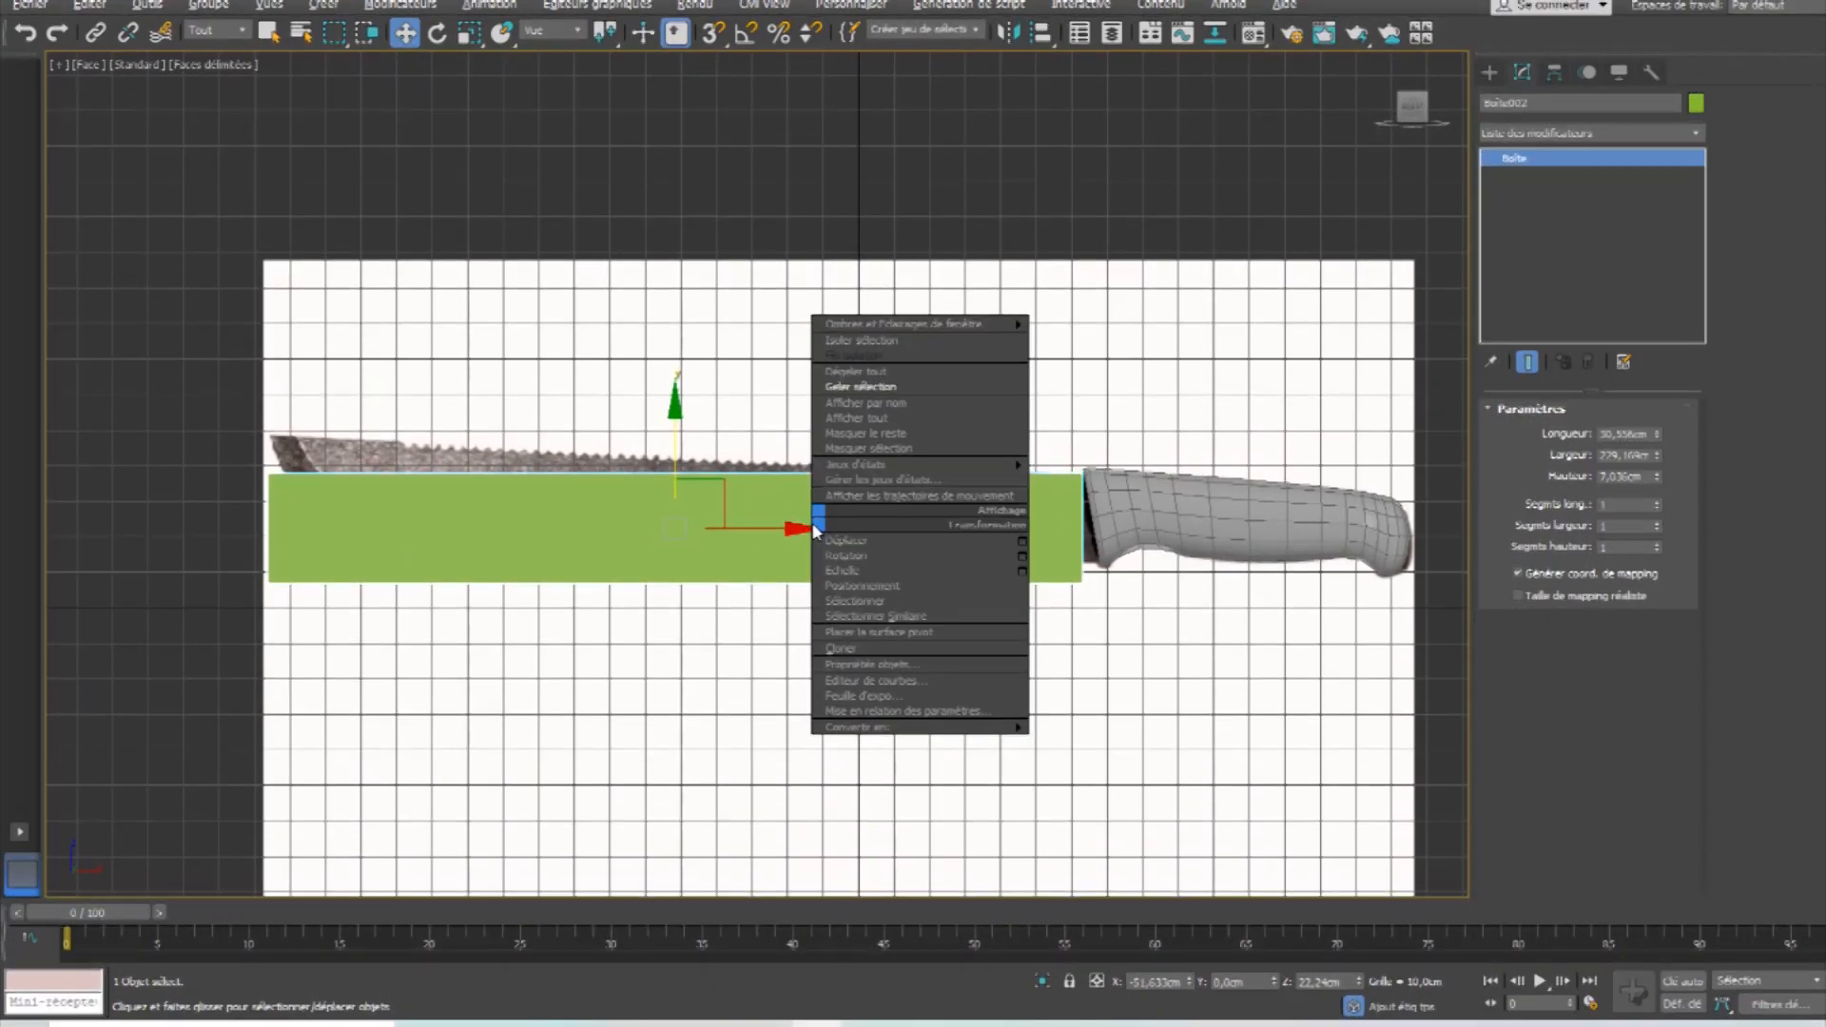
pyautogui.moveTo(915, 734)
pyautogui.click(1041, 748)
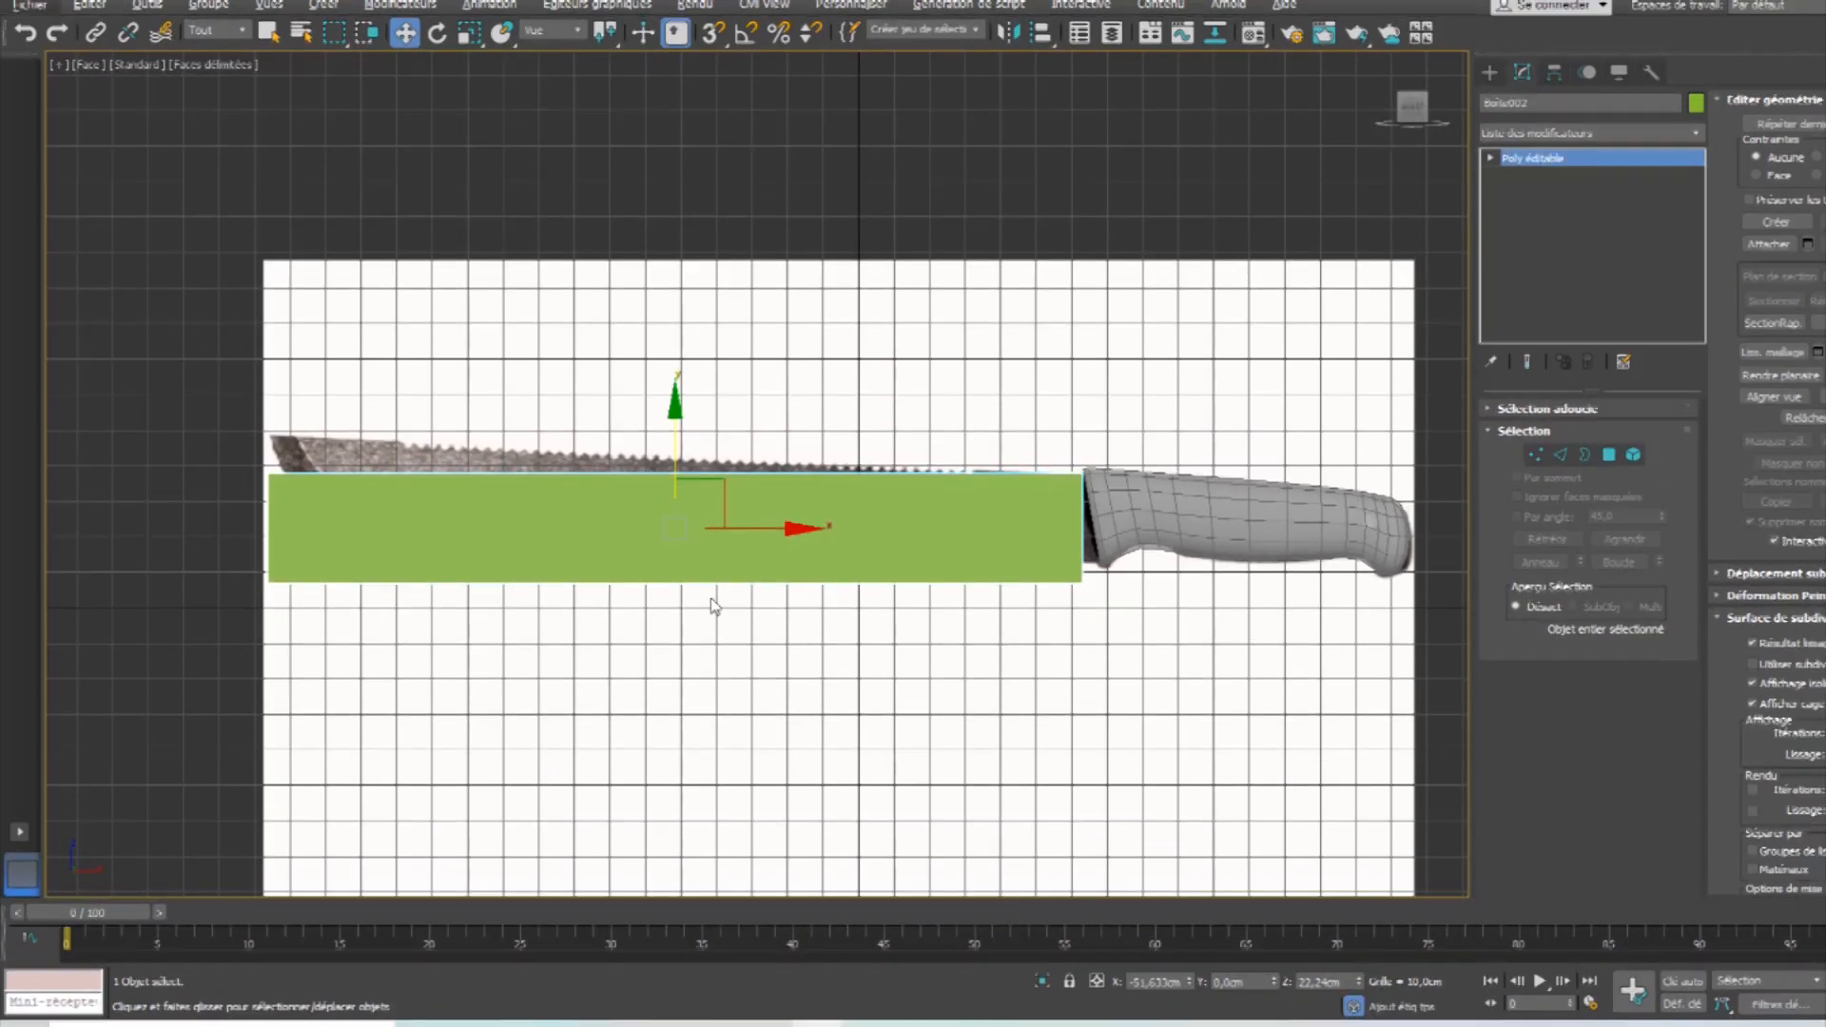
pyautogui.hotkey('alt', 'x')
pyautogui.moveTo(624, 518); pyautogui.dragTo(837, 565, button='middle')
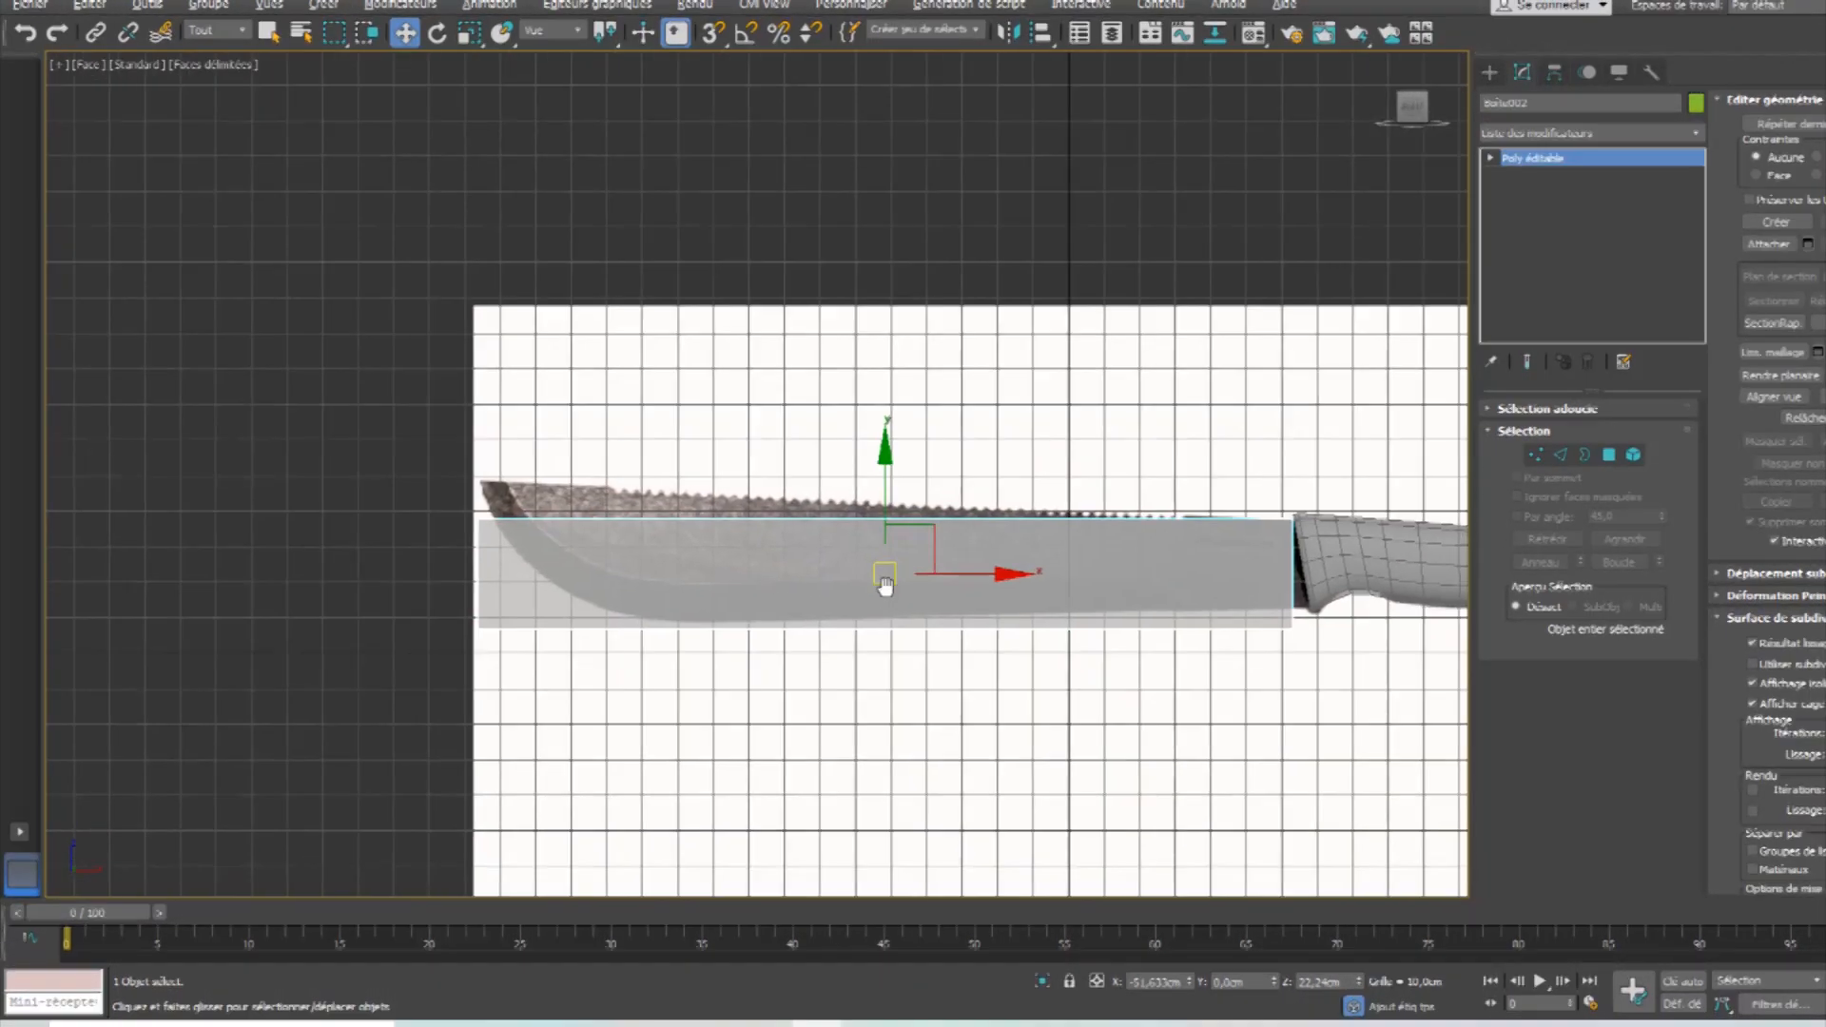
# Raise the four vertices at the blade's tip end until the upper corner meets the tip in the reference.
pyautogui.click(1535, 456)
pyautogui.scroll(5, 711, 487)
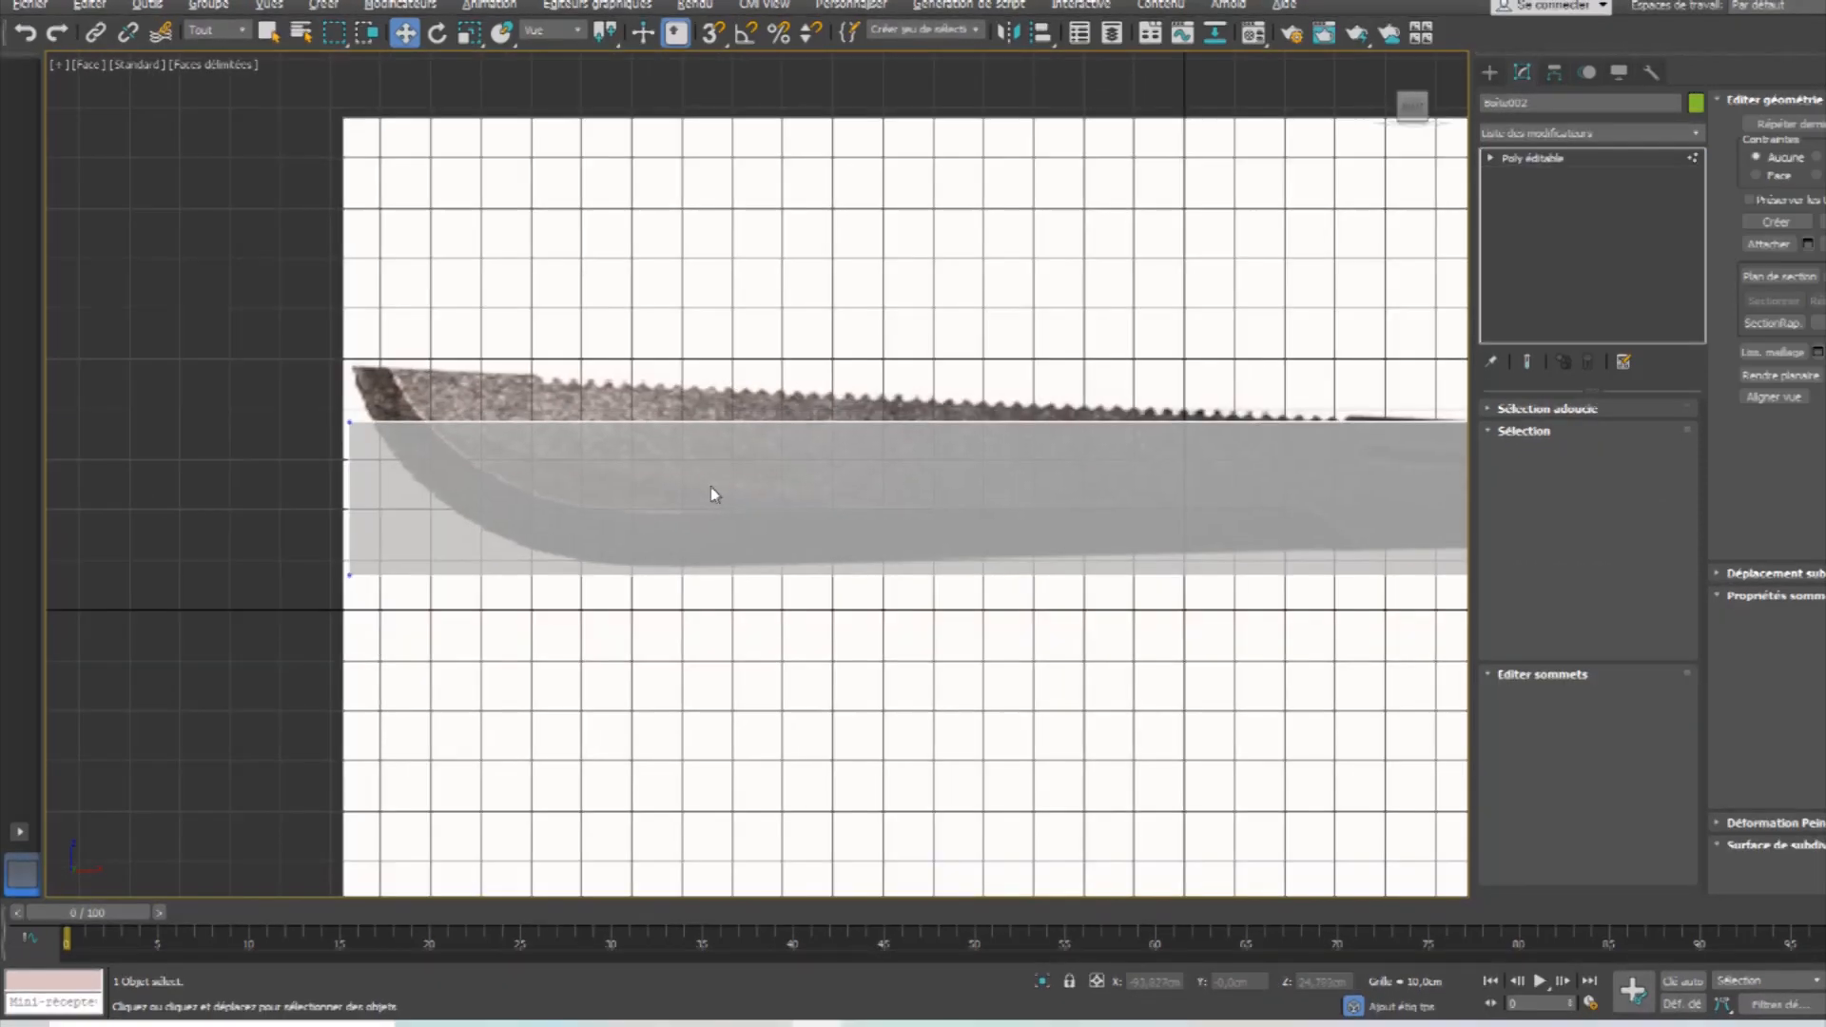
pyautogui.scroll(-3, 481, 487)
pyautogui.moveTo(383, 647); pyautogui.dragTo(244, 326)
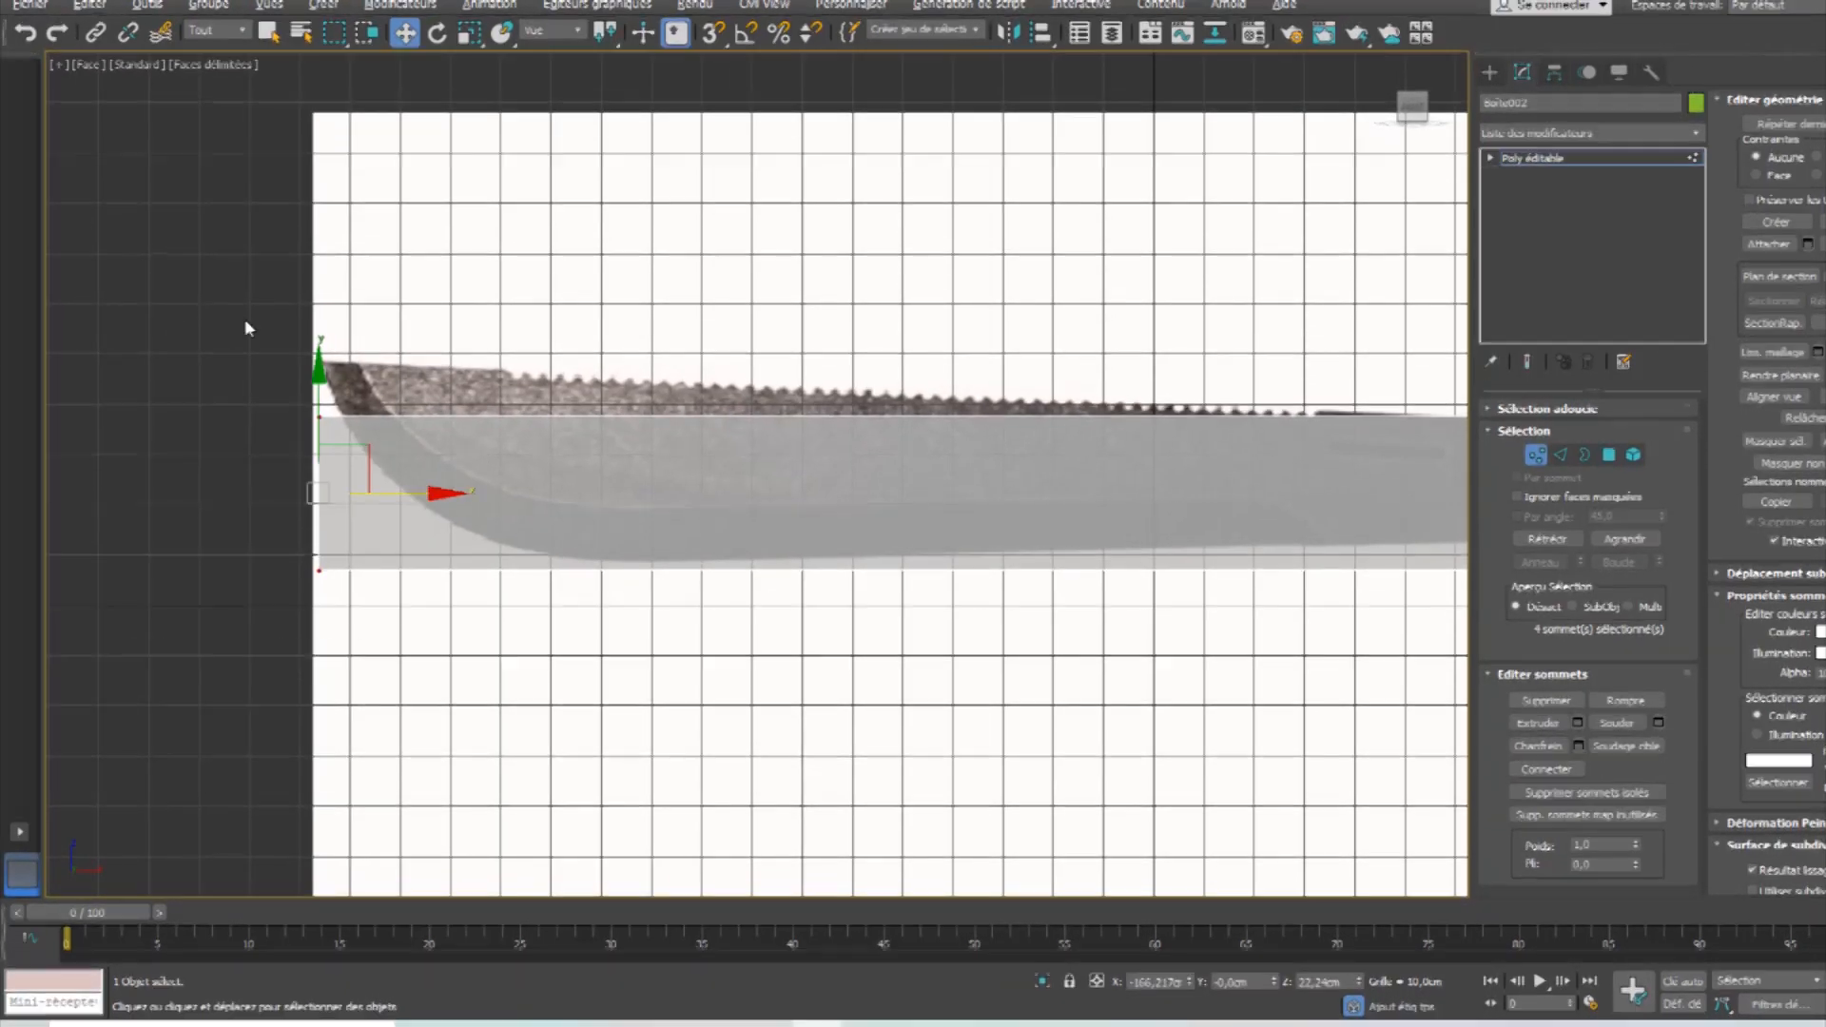
pyautogui.scroll(3, 314, 397)
pyautogui.moveTo(327, 494); pyautogui.dragTo(326, 385)
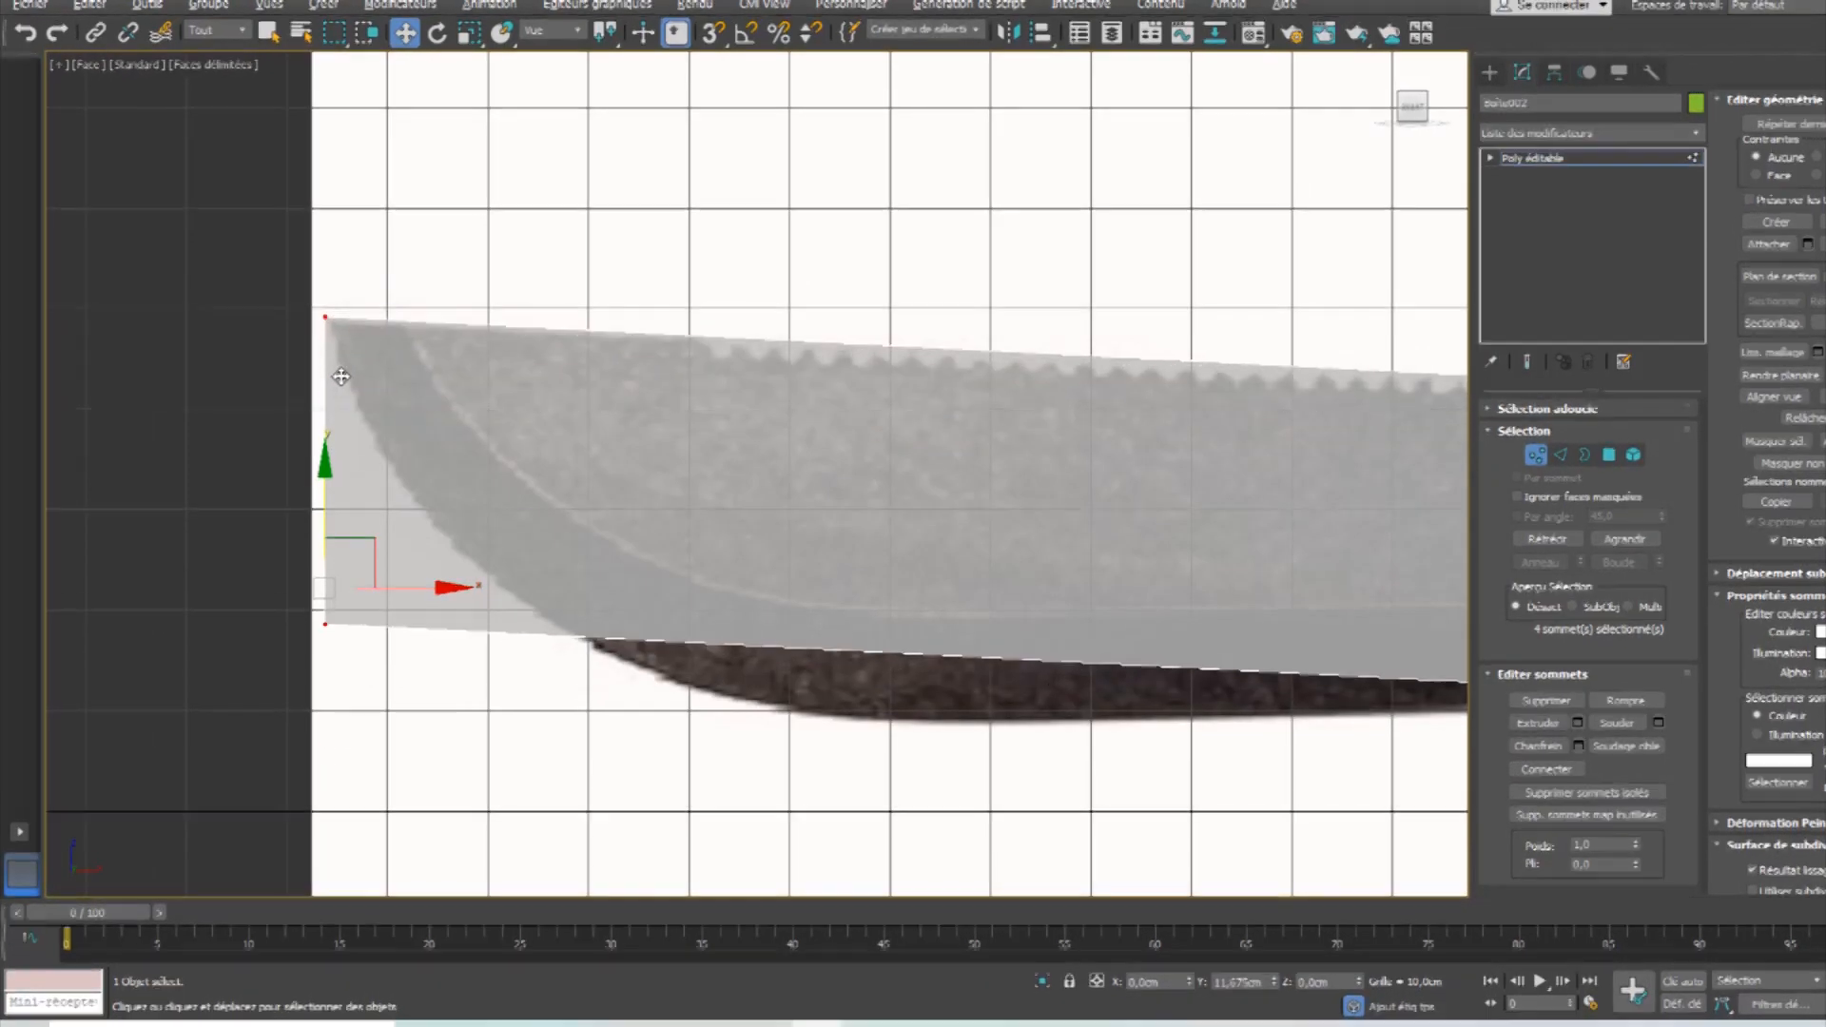
# Move the lower tip-end vertices of the blade inward toward the handle to follow the curved cutting edge.
pyautogui.moveTo(475, 749); pyautogui.dragTo(151, 519)
pyautogui.moveTo(363, 584); pyautogui.dragTo(643, 614)
pyautogui.scroll(-4, 643, 614)
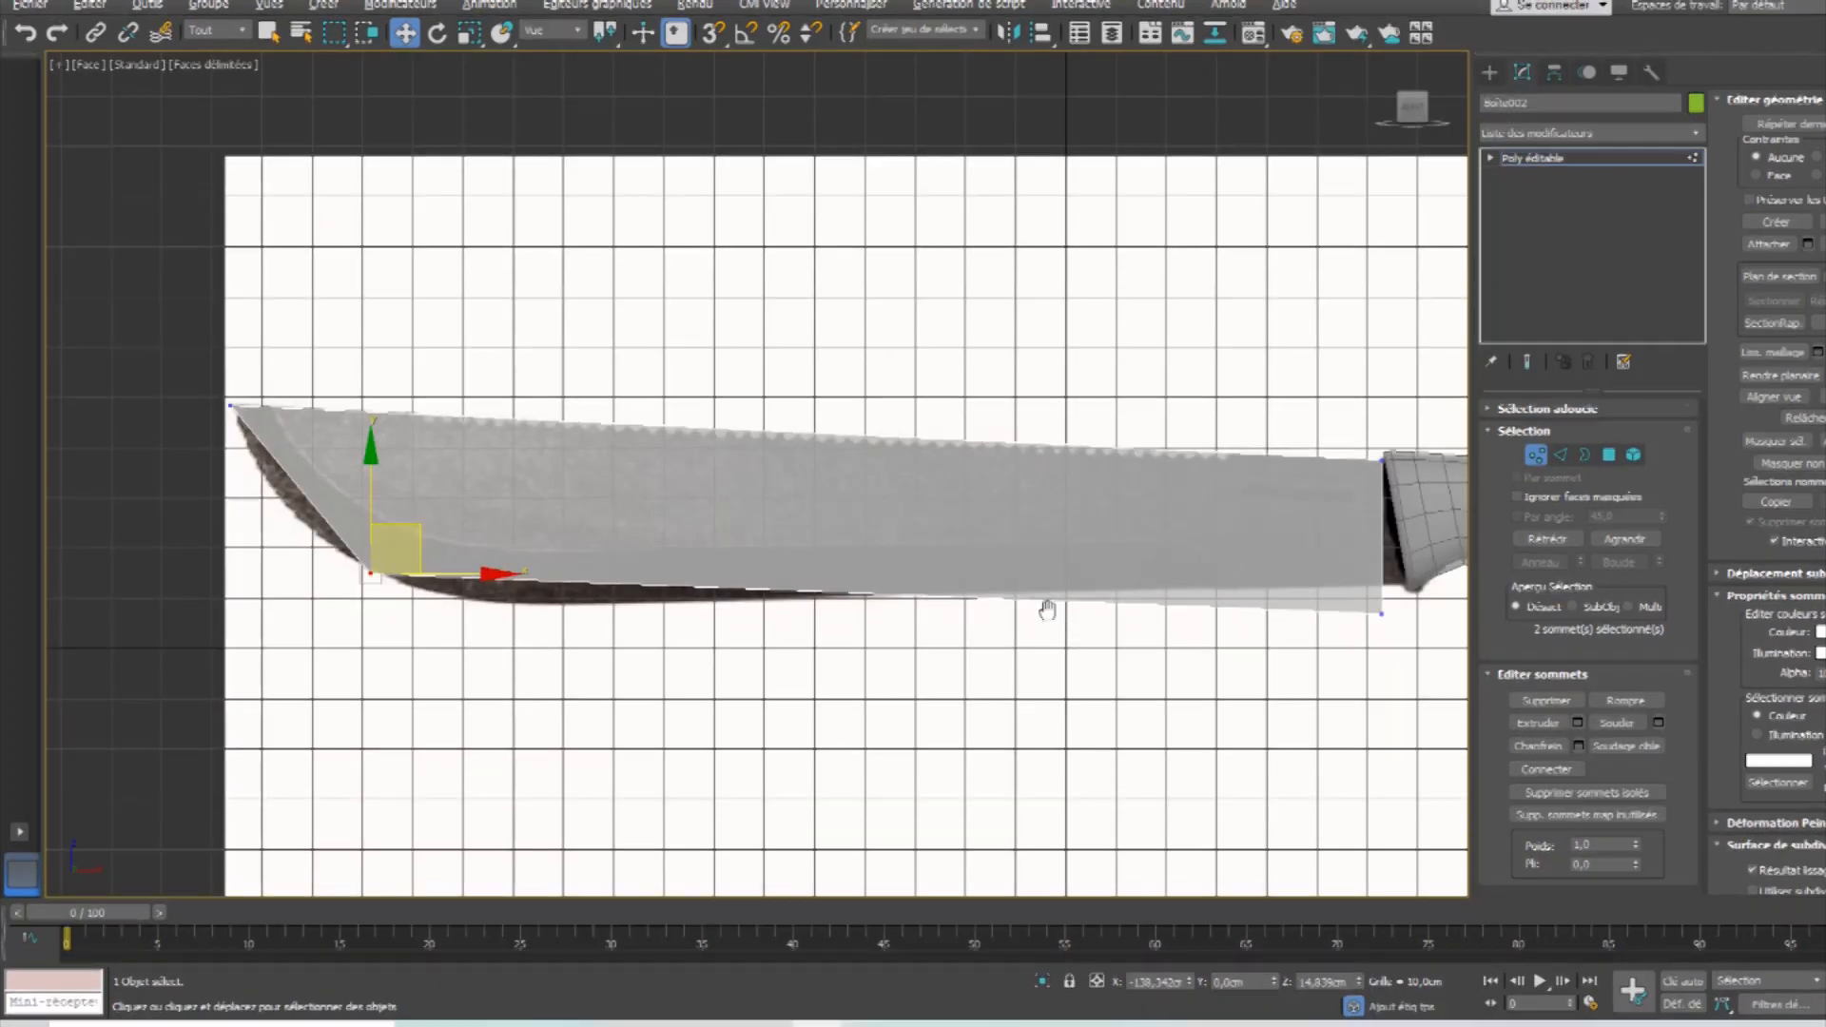
# Move the upper and lower vertices at the blade's rear end so its slanted edge sits just inside the handle.
pyautogui.scroll(4, 1052, 603)
pyautogui.scroll(3, 1060, 605)
pyautogui.moveTo(1127, 657); pyautogui.dragTo(1208, 567)
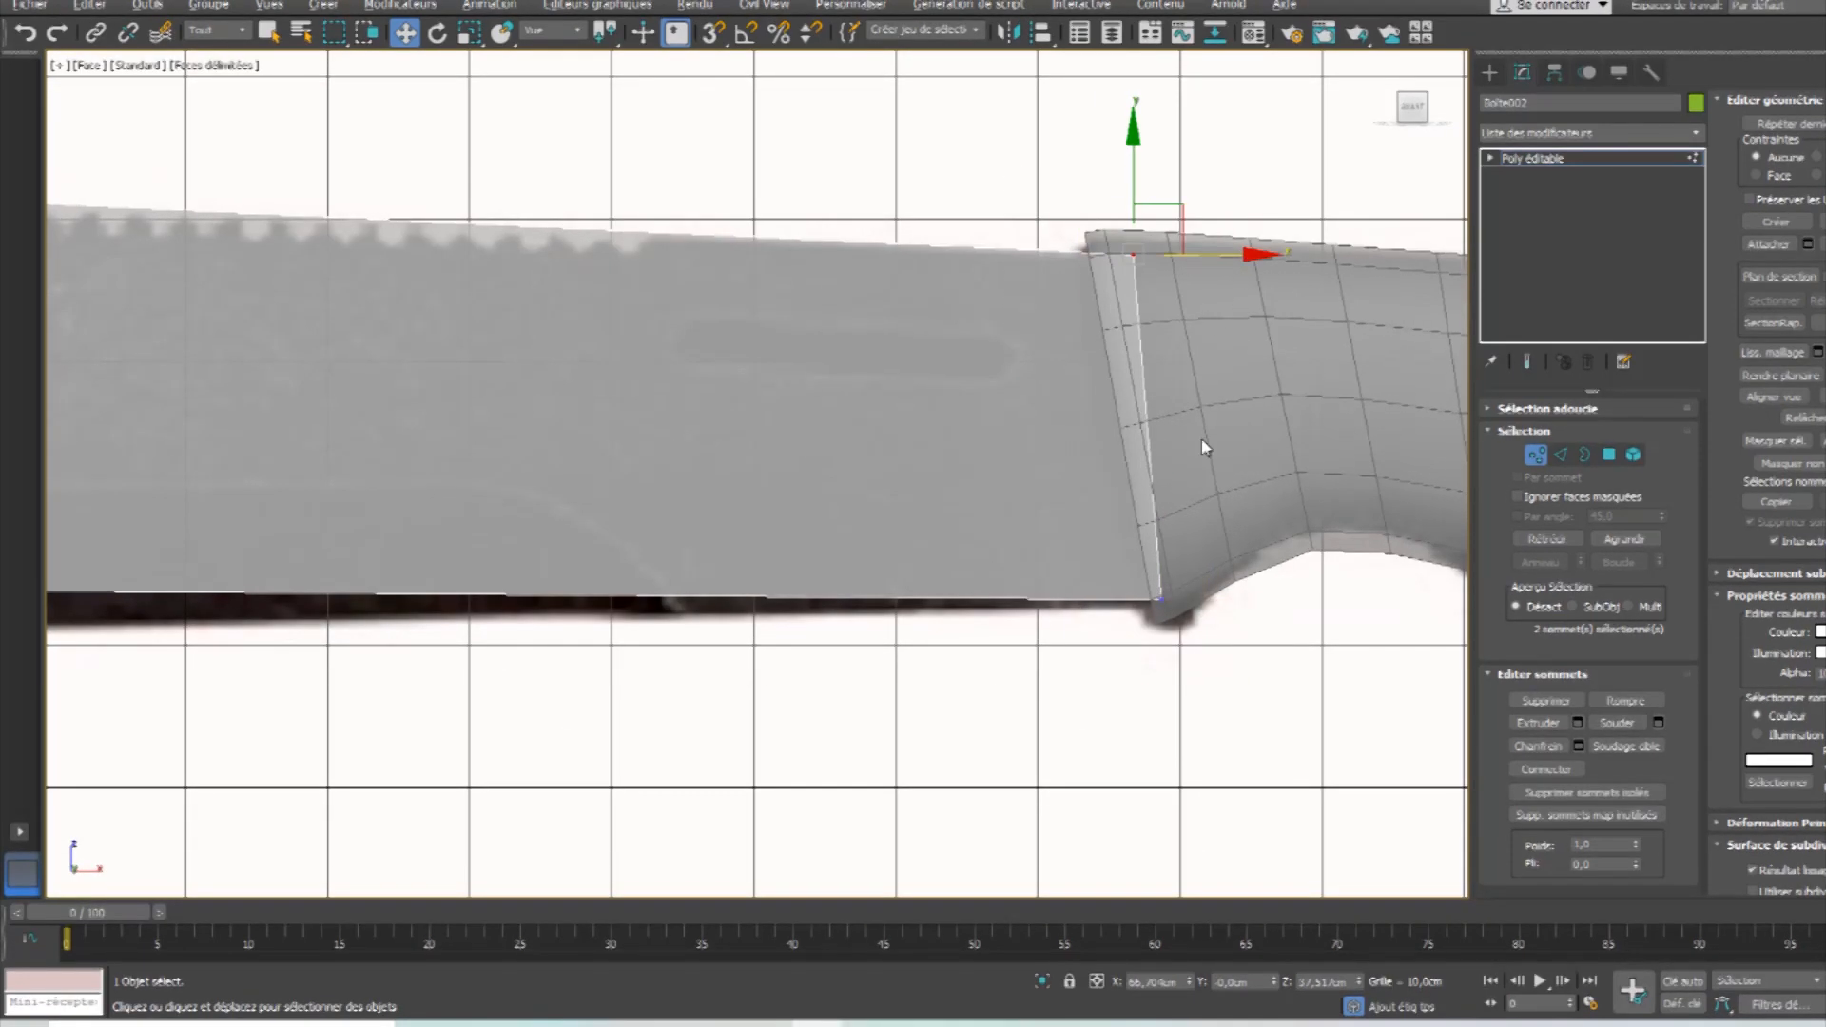
pyautogui.moveTo(1116, 558); pyautogui.dragTo(1251, 604)
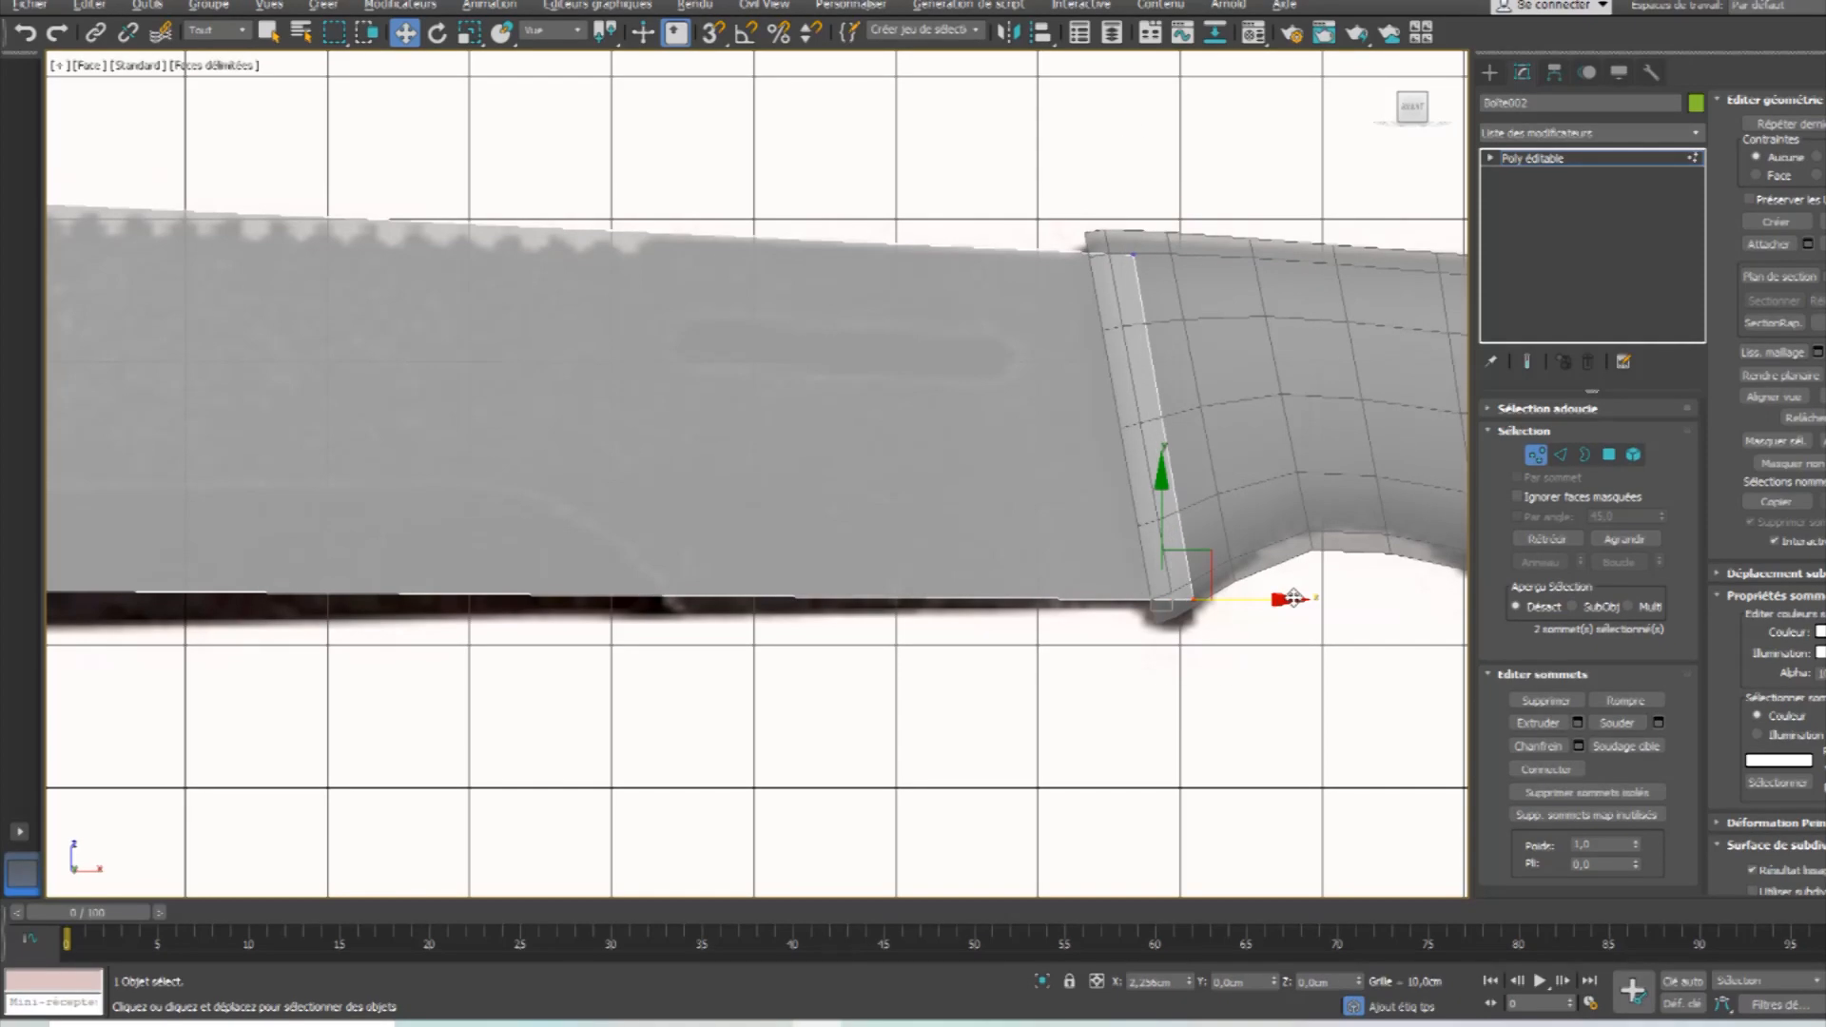
pyautogui.scroll(-2, 959, 606)
pyautogui.scroll(-2, 959, 606)
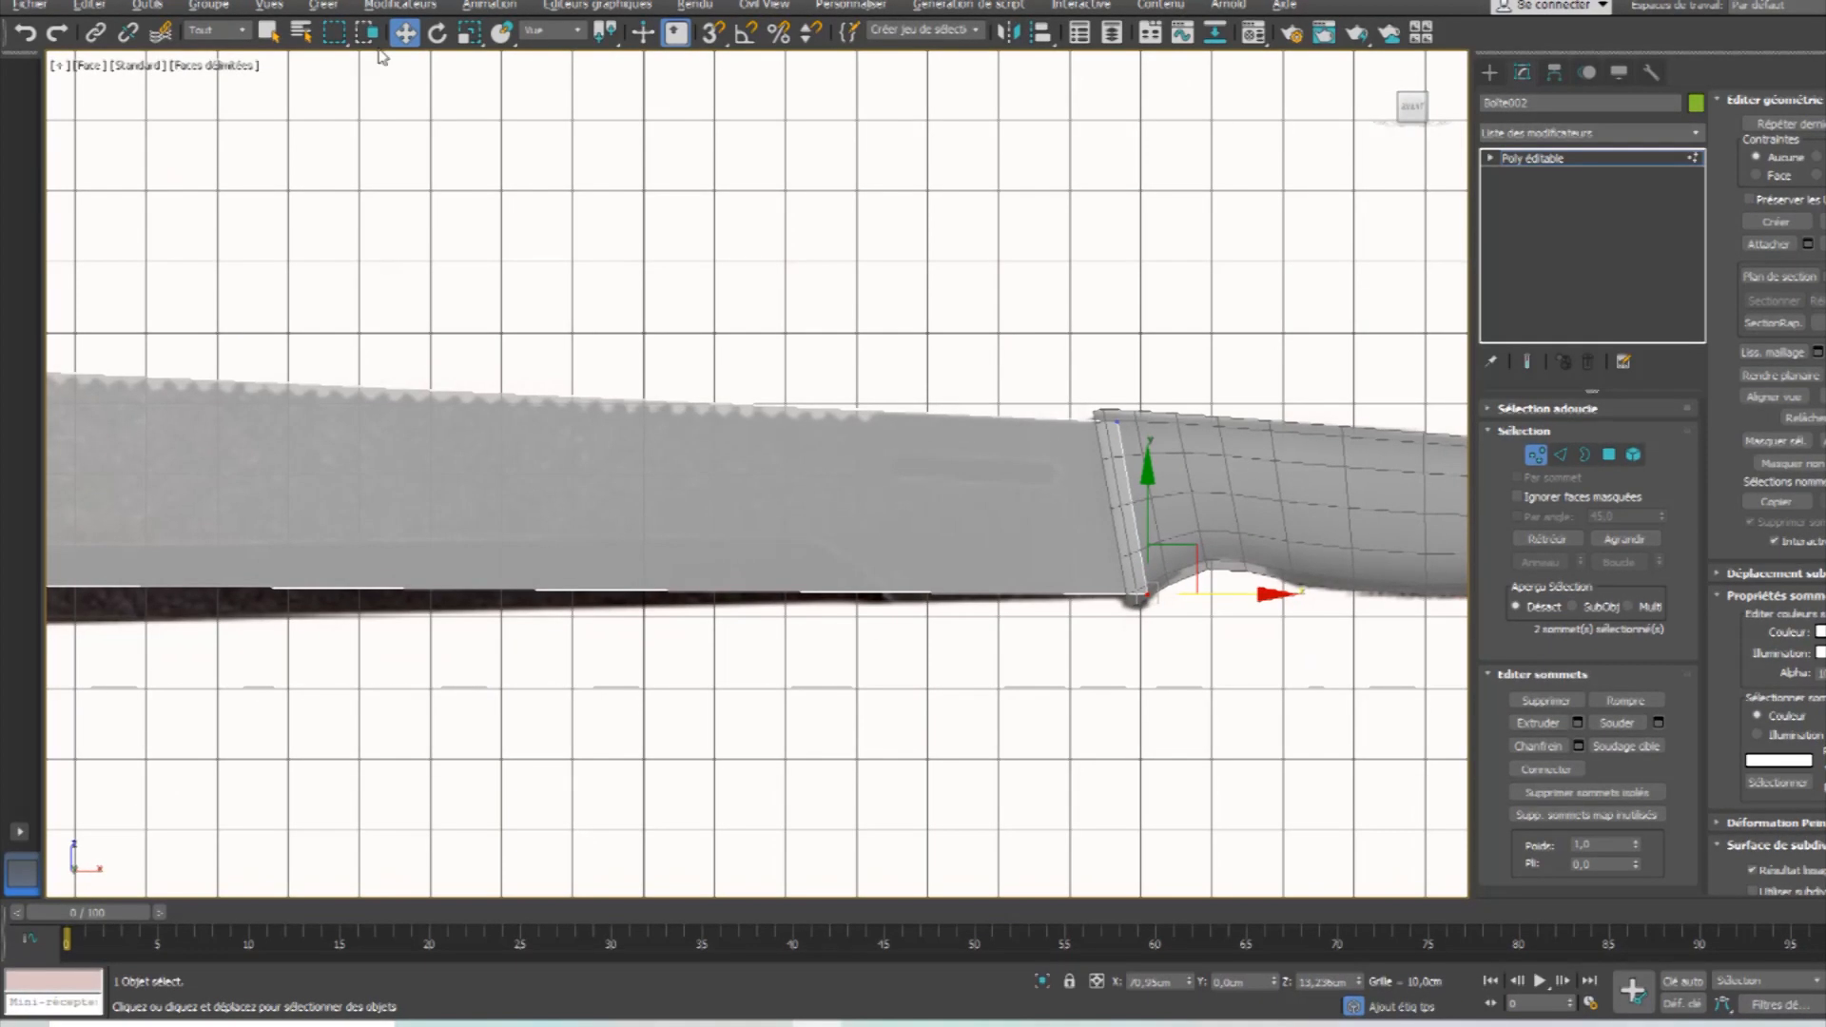
pyautogui.click(95, 33)
pyautogui.moveTo(1246, 443); pyautogui.dragTo(201, 382)
pyautogui.moveTo(995, 597); pyautogui.dragTo(1166, 558, button='middle')
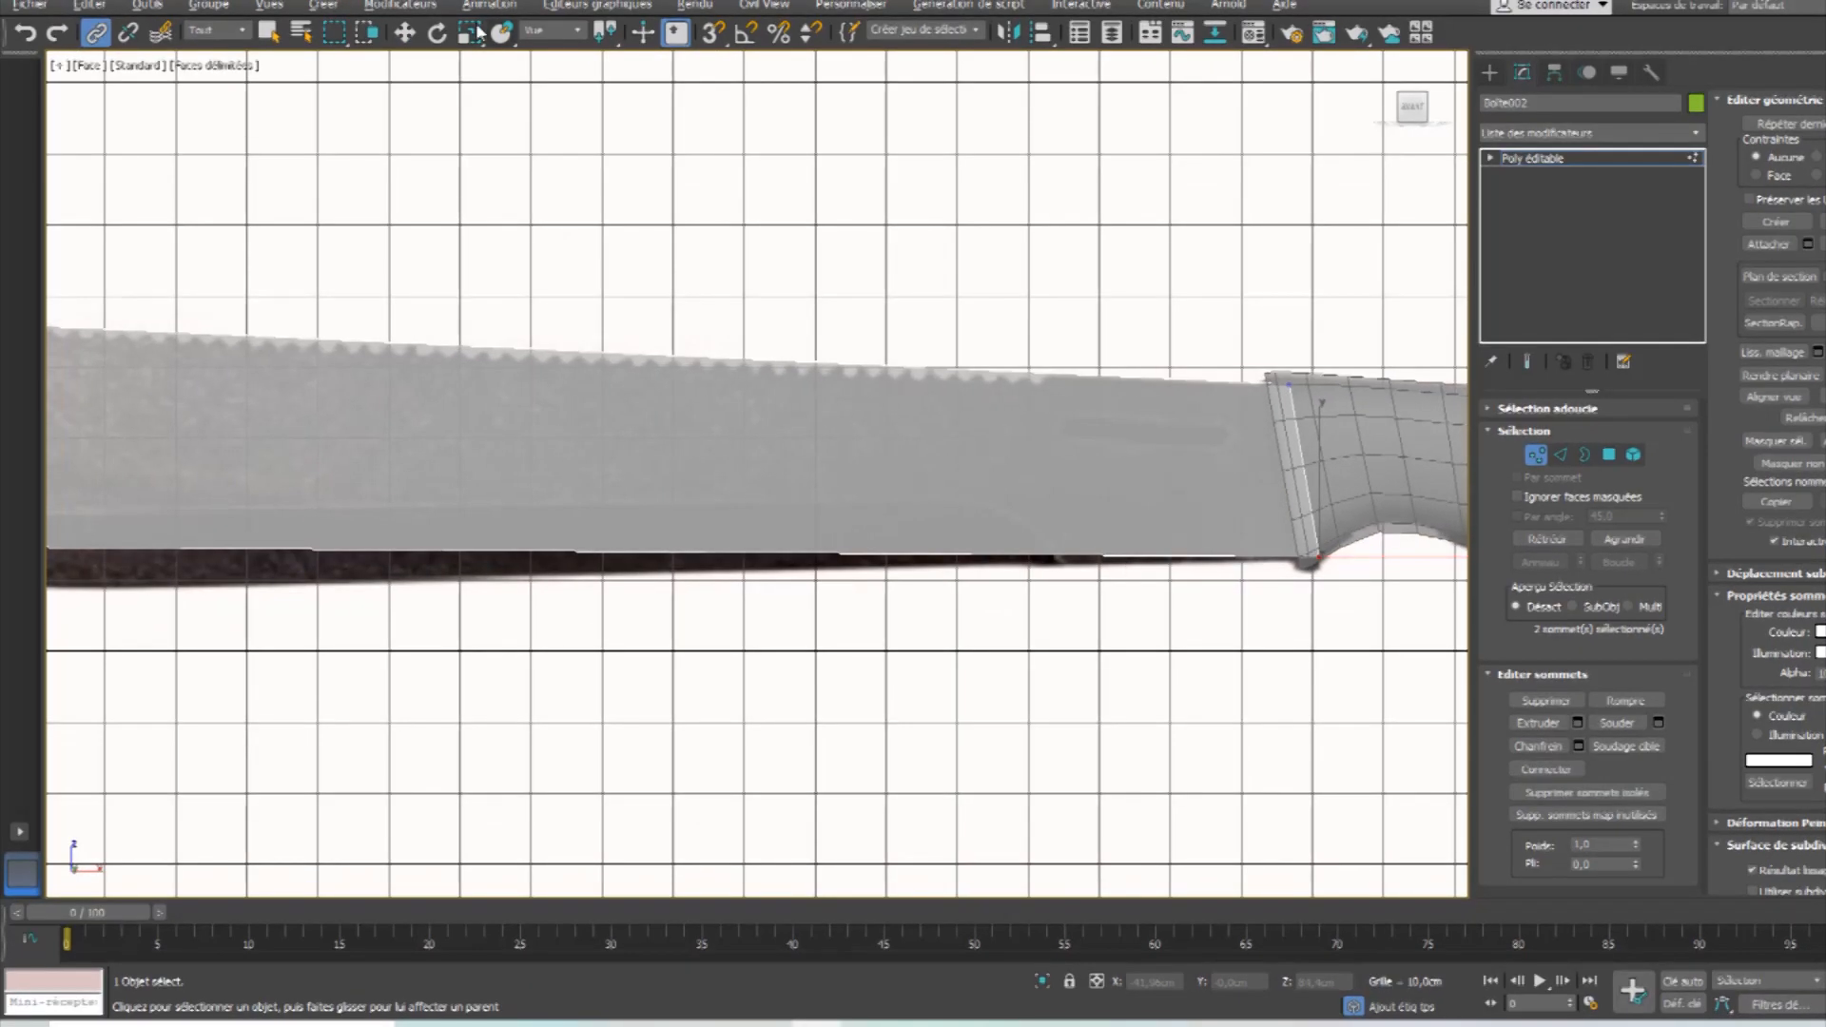
pyautogui.click(407, 34)
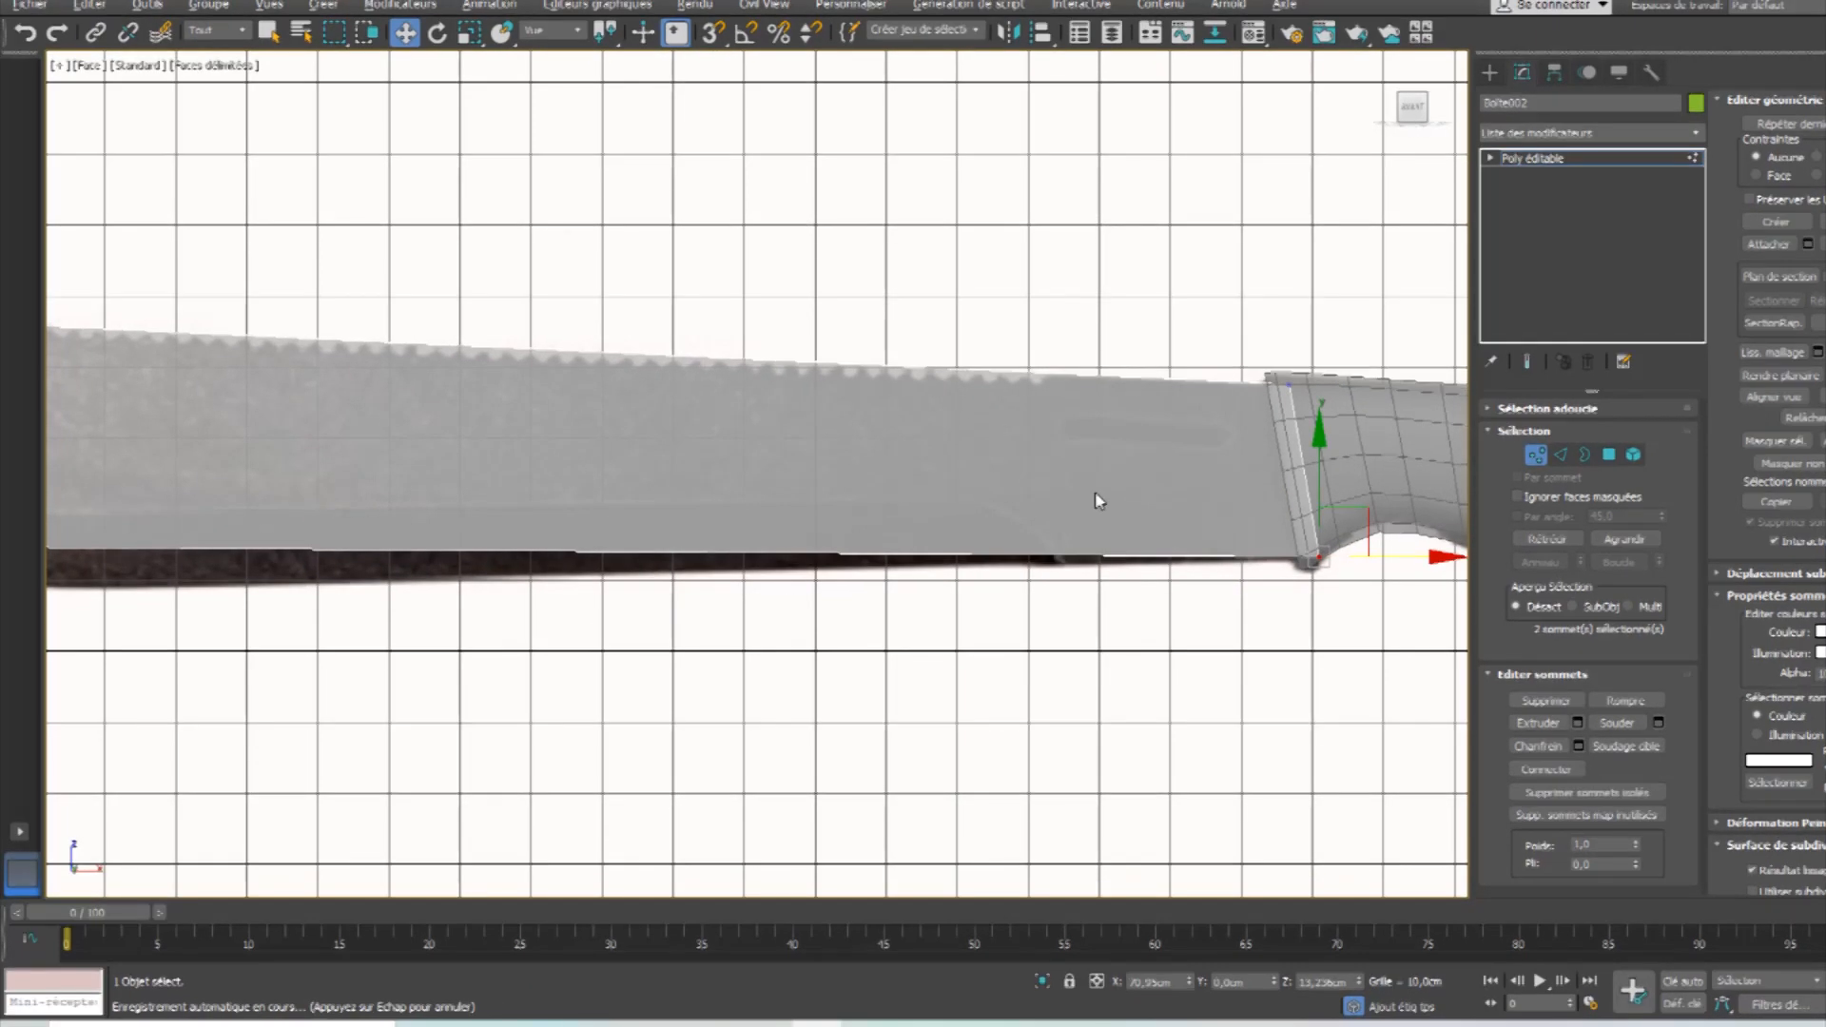
# Connect the blade's long upper and lower edges with 7 segments.
pyautogui.click(1563, 456)
pyautogui.moveTo(424, 305); pyautogui.dragTo(534, 587)
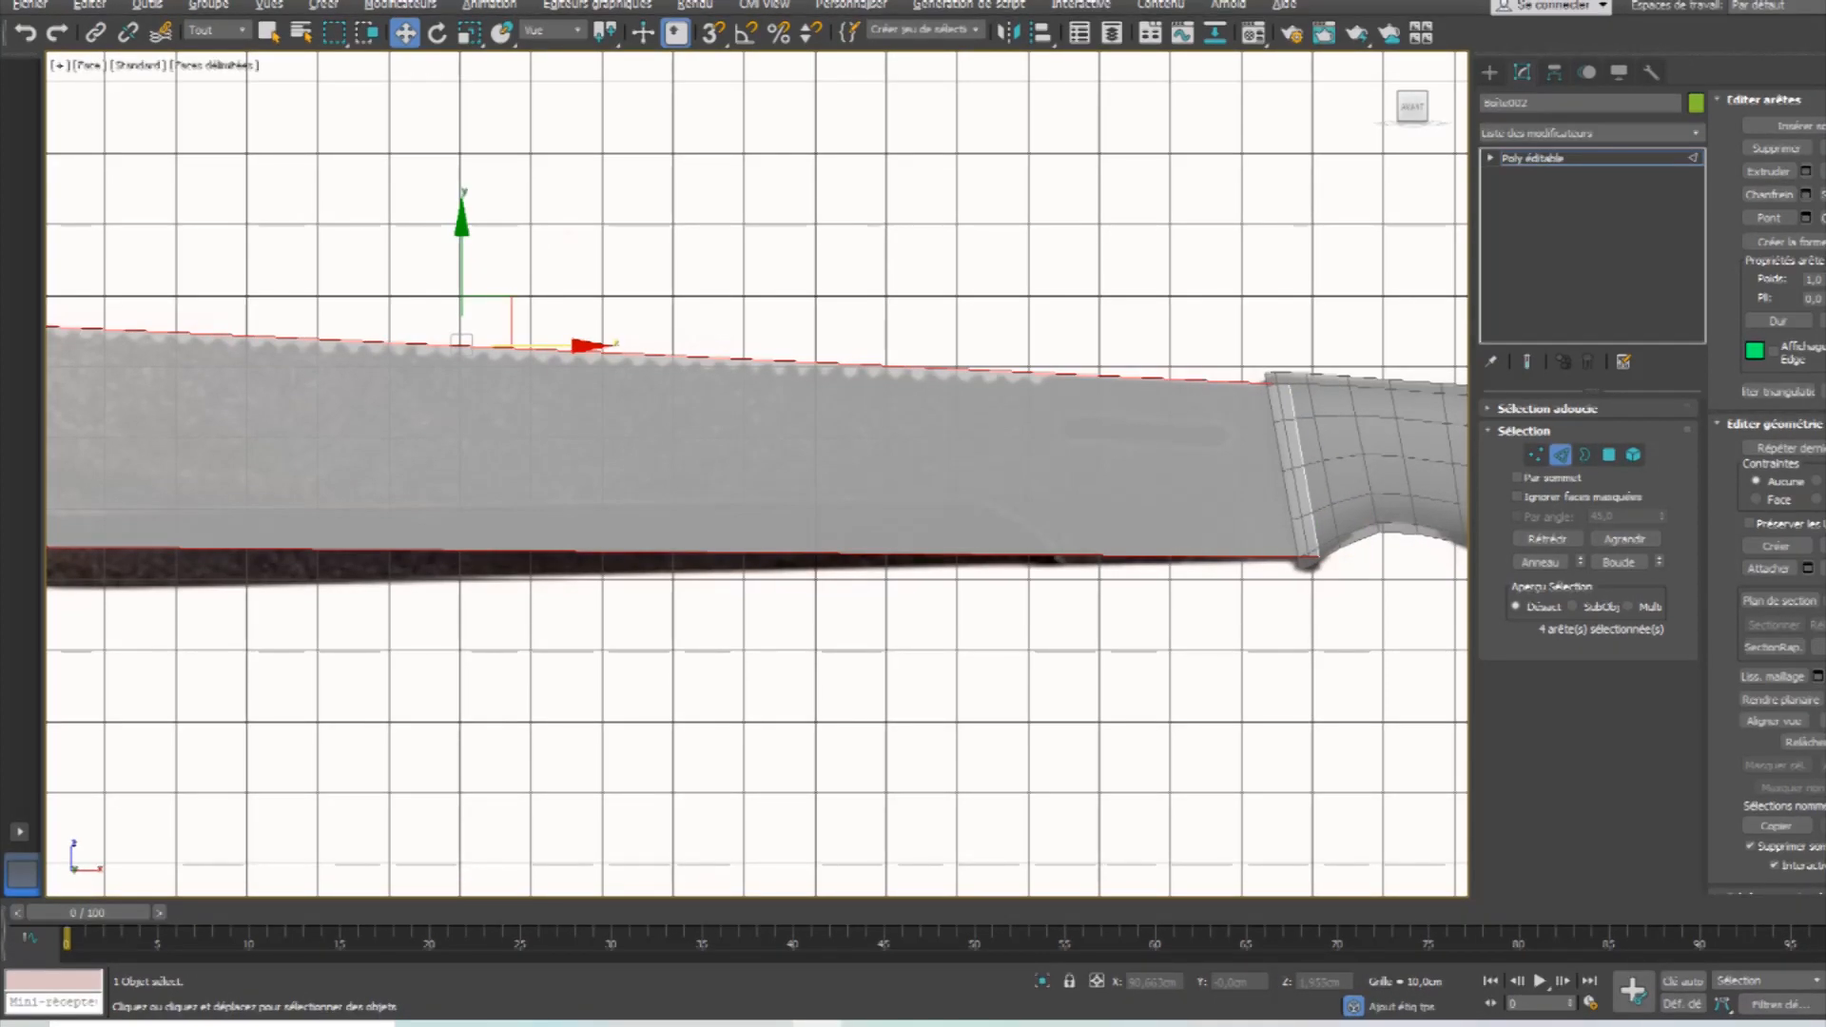
pyautogui.click(1823, 218)
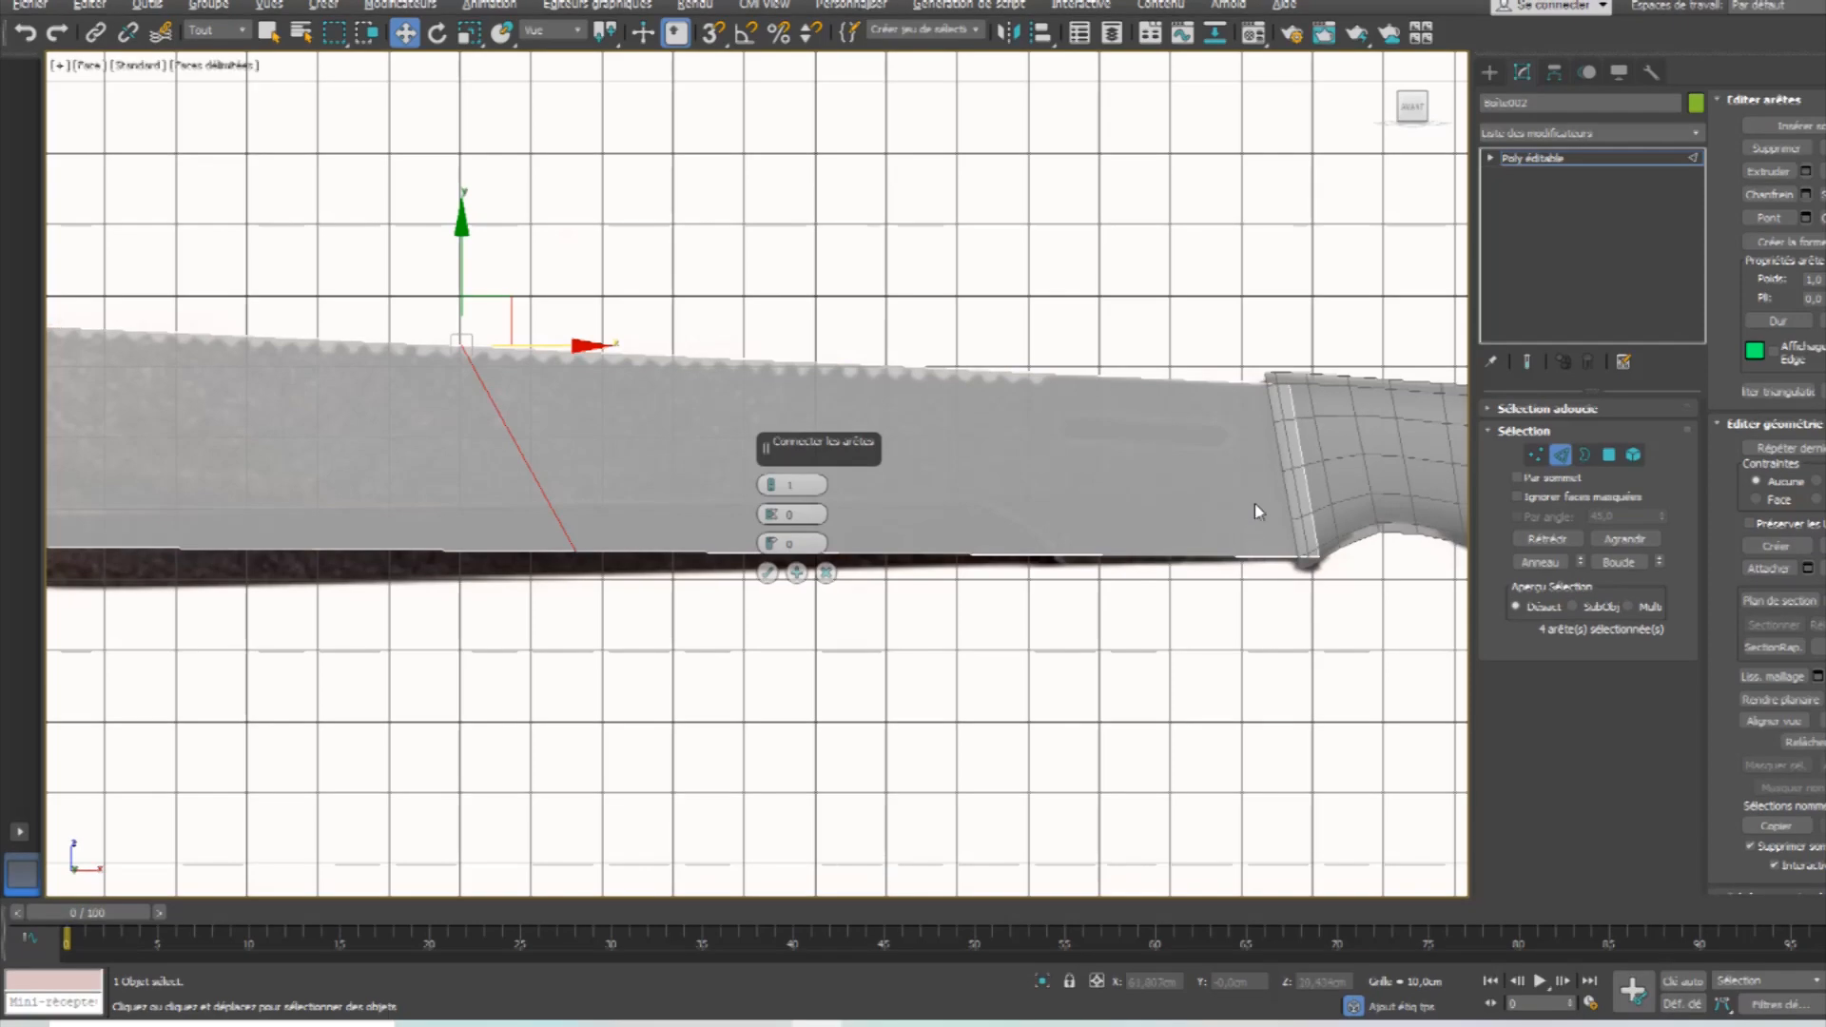
pyautogui.moveTo(771, 485); pyautogui.dragTo(778, 453)
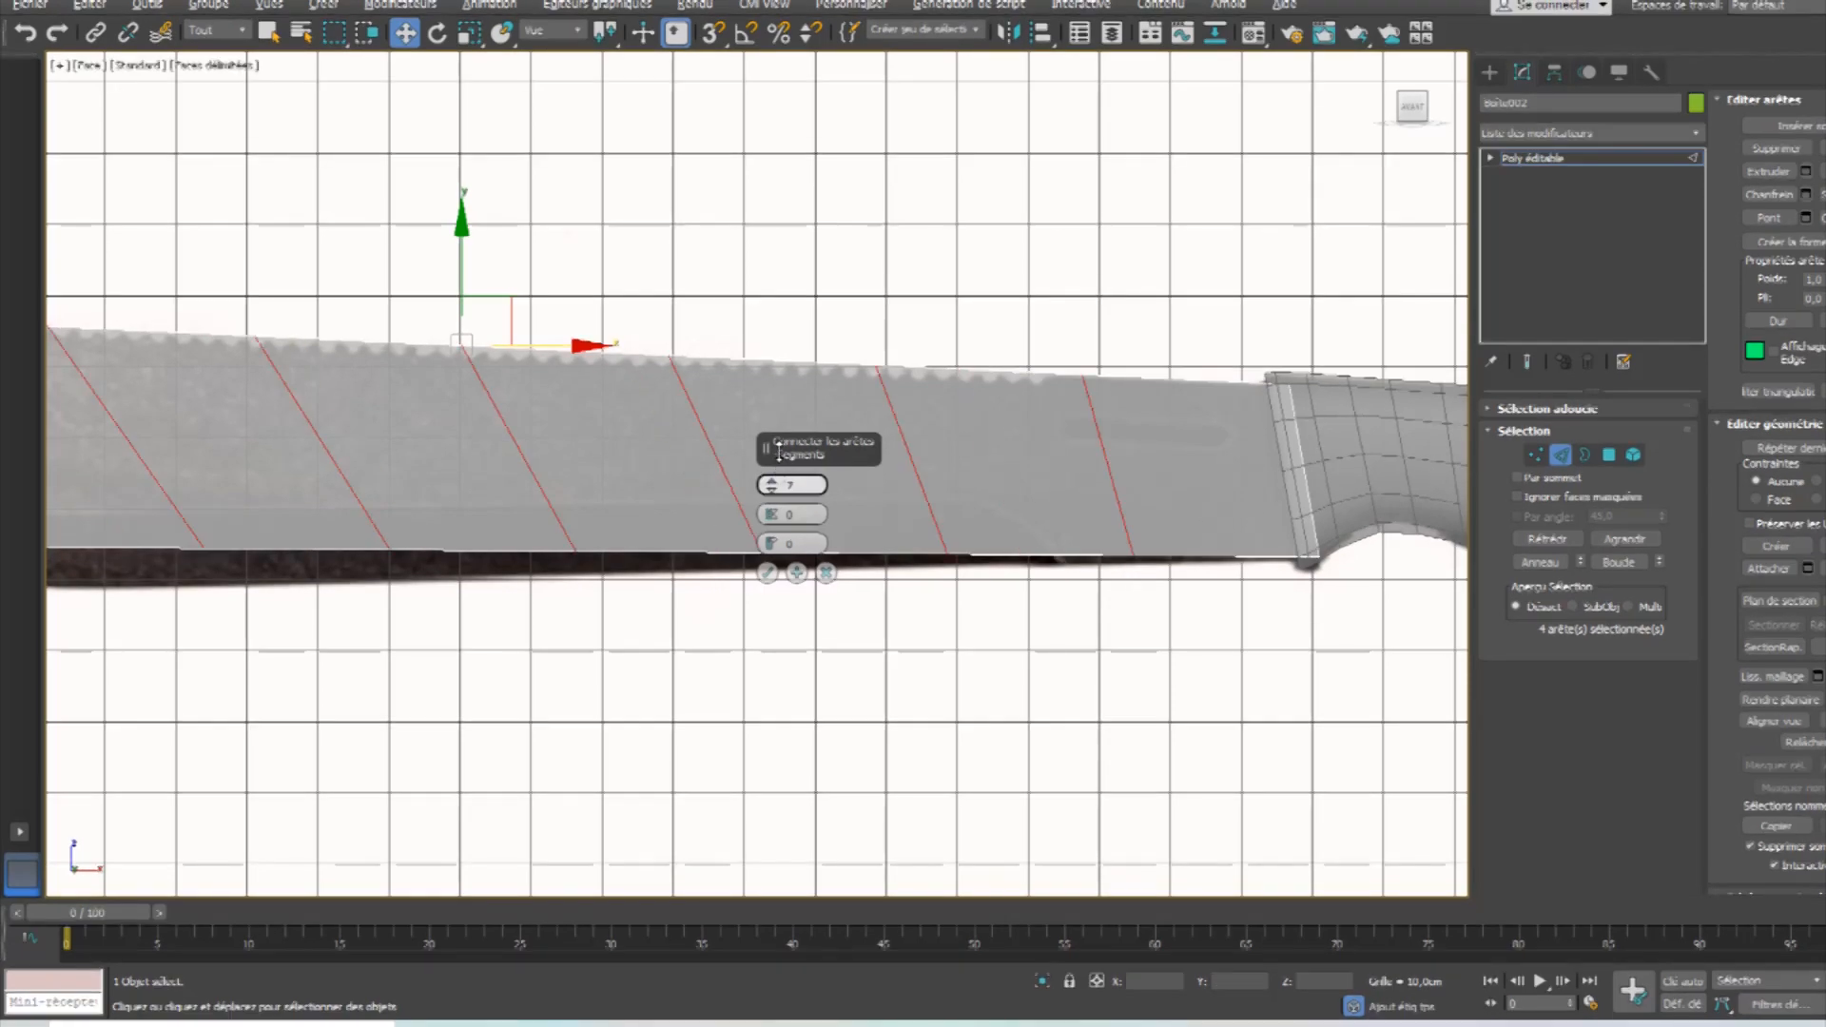
pyautogui.click(768, 572)
# Lower the bottom vertices in the tip half of the blade onto the reference's cutting edge.
pyautogui.moveTo(660, 494); pyautogui.dragTo(746, 494, button='middle')
pyautogui.scroll(-2, 561, 509)
pyautogui.moveTo(561, 509); pyautogui.dragTo(861, 536, button='middle')
pyautogui.click(1535, 454)
pyautogui.moveTo(513, 525); pyautogui.dragTo(577, 597)
pyautogui.moveTo(577, 529); pyautogui.dragTo(583, 556)
pyautogui.moveTo(633, 494); pyautogui.dragTo(702, 582)
pyautogui.moveTo(676, 481); pyautogui.dragTo(842, 582)
pyautogui.moveTo(807, 510); pyautogui.dragTo(807, 538)
pyautogui.moveTo(941, 482); pyautogui.dragTo(944, 491)
# Lower the remaining bottom vertices toward the handle so the blade's lower outline follows the reference's cutting edge.
pyautogui.moveTo(1123, 619); pyautogui.dragTo(1036, 542)
pyautogui.scroll(-2, 950, 551)
pyautogui.scroll(4, 961, 544)
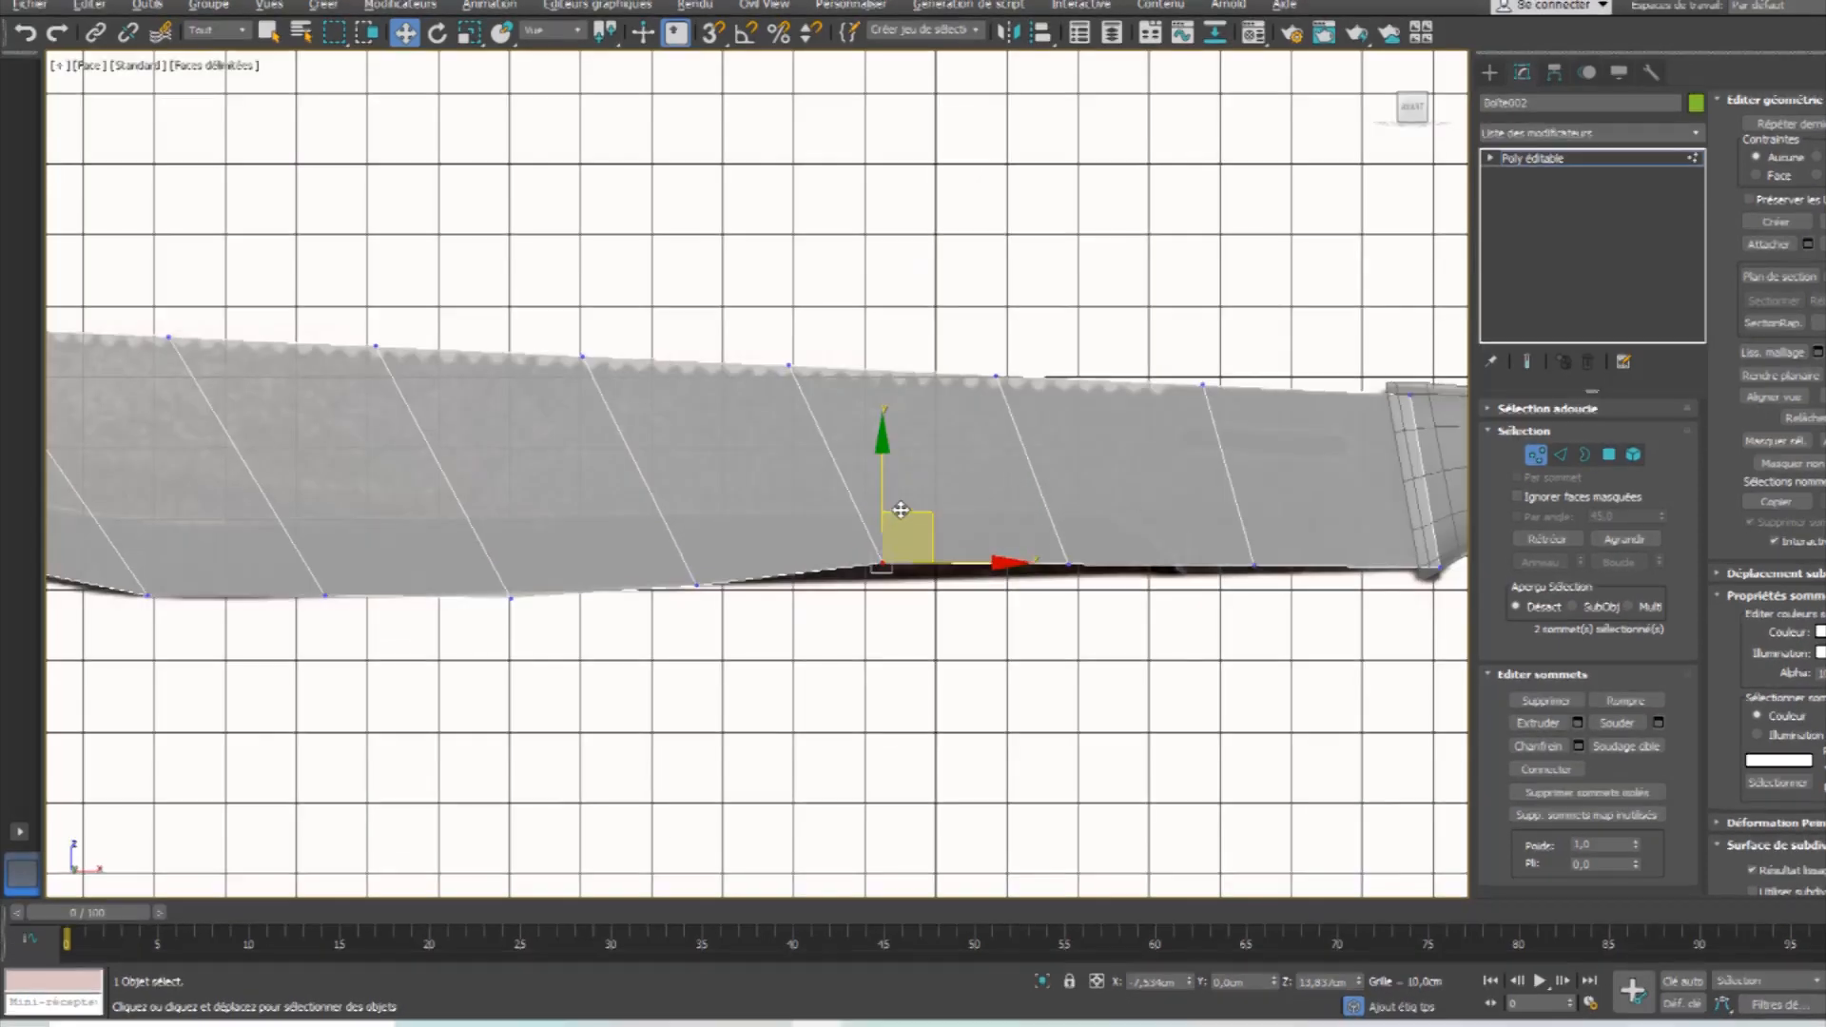
pyautogui.moveTo(885, 477); pyautogui.dragTo(887, 494)
pyautogui.moveTo(1129, 619); pyautogui.dragTo(1046, 537)
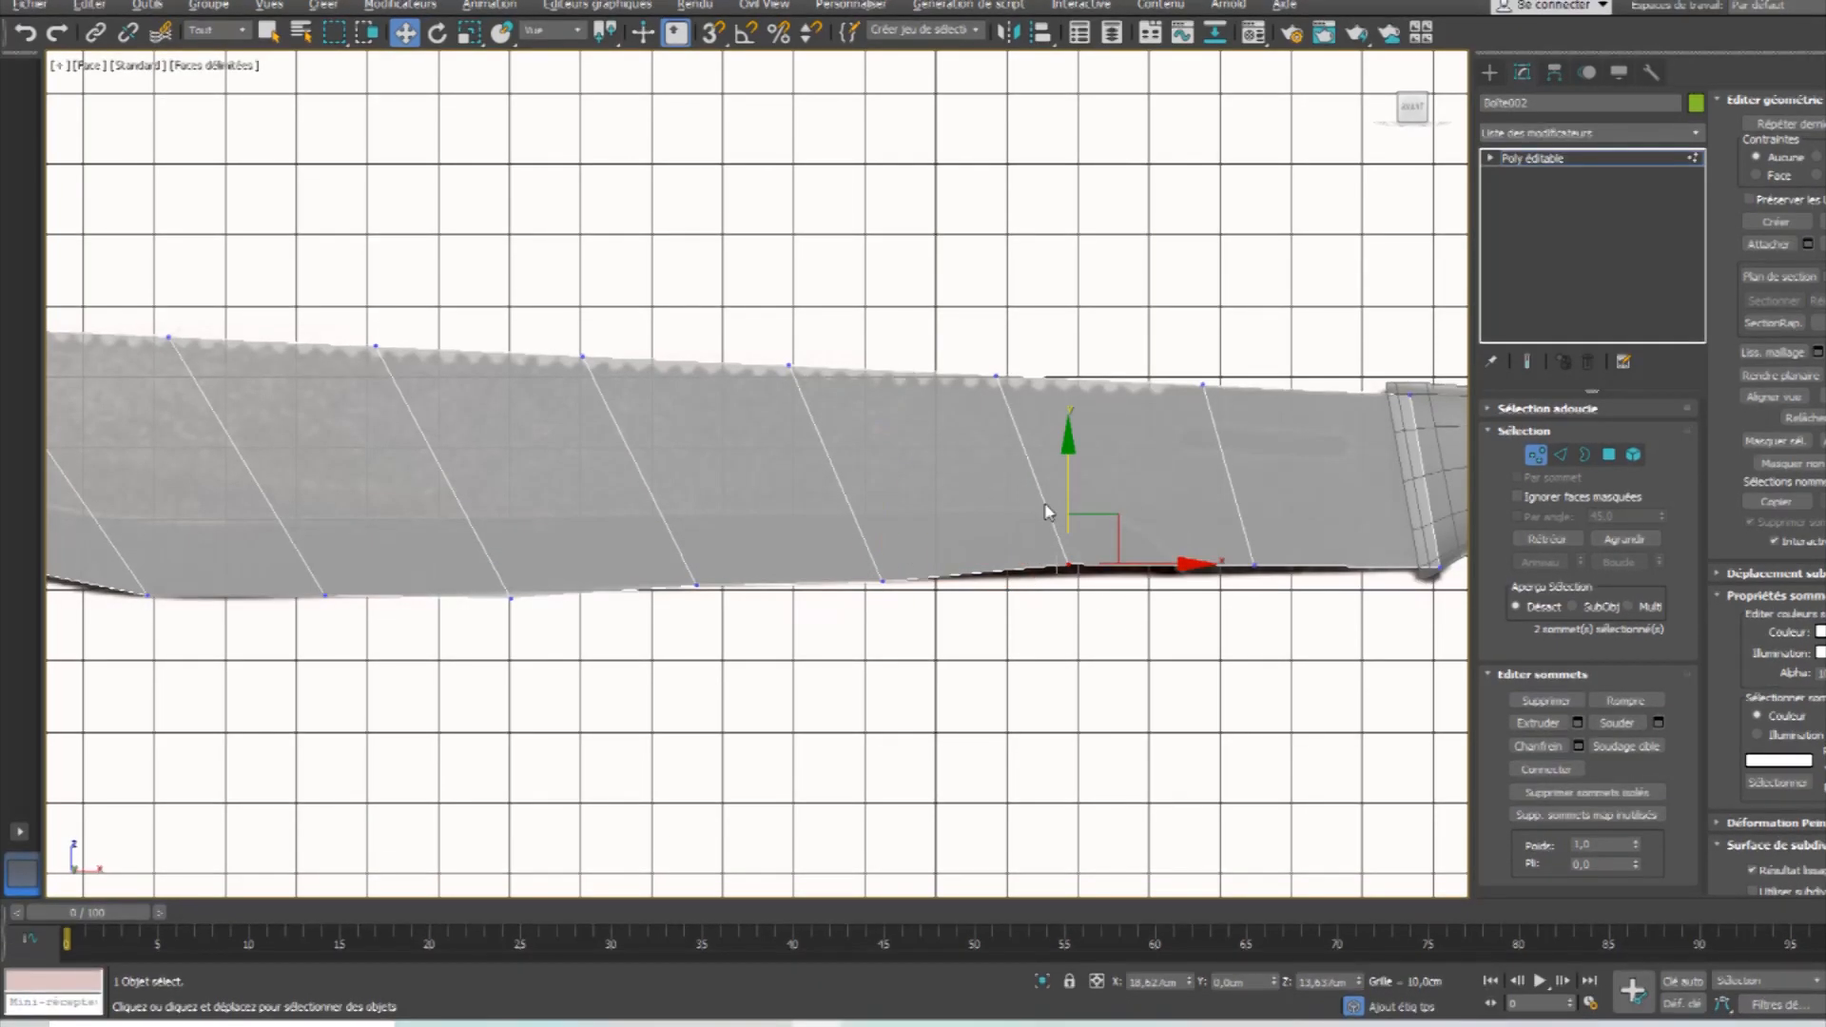
pyautogui.moveTo(1319, 620); pyautogui.dragTo(1236, 505)
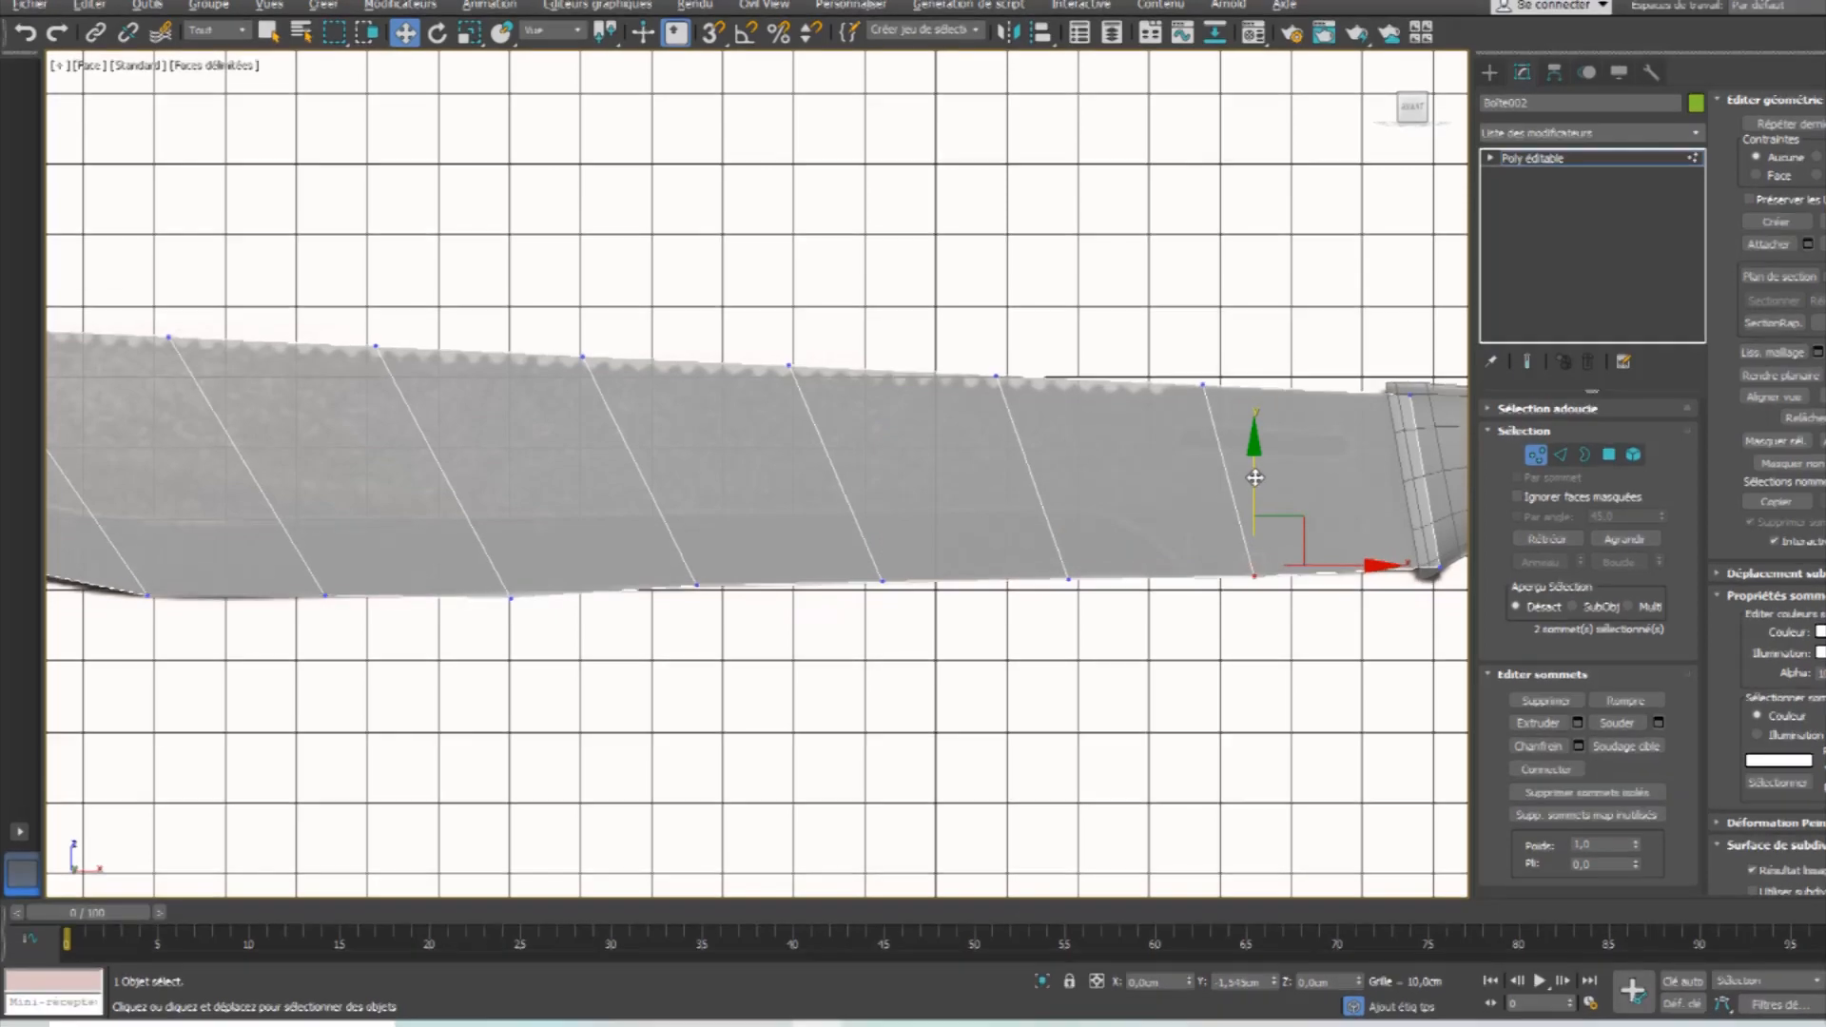
pyautogui.moveTo(729, 619); pyautogui.dragTo(644, 563)
pyautogui.moveTo(549, 636); pyautogui.dragTo(513, 516)
# Add one cross edge loop in the blade's tip section and move its bottom vertices onto the curved cutting edge.
pyautogui.moveTo(453, 548); pyautogui.dragTo(1091, 582, button='middle')
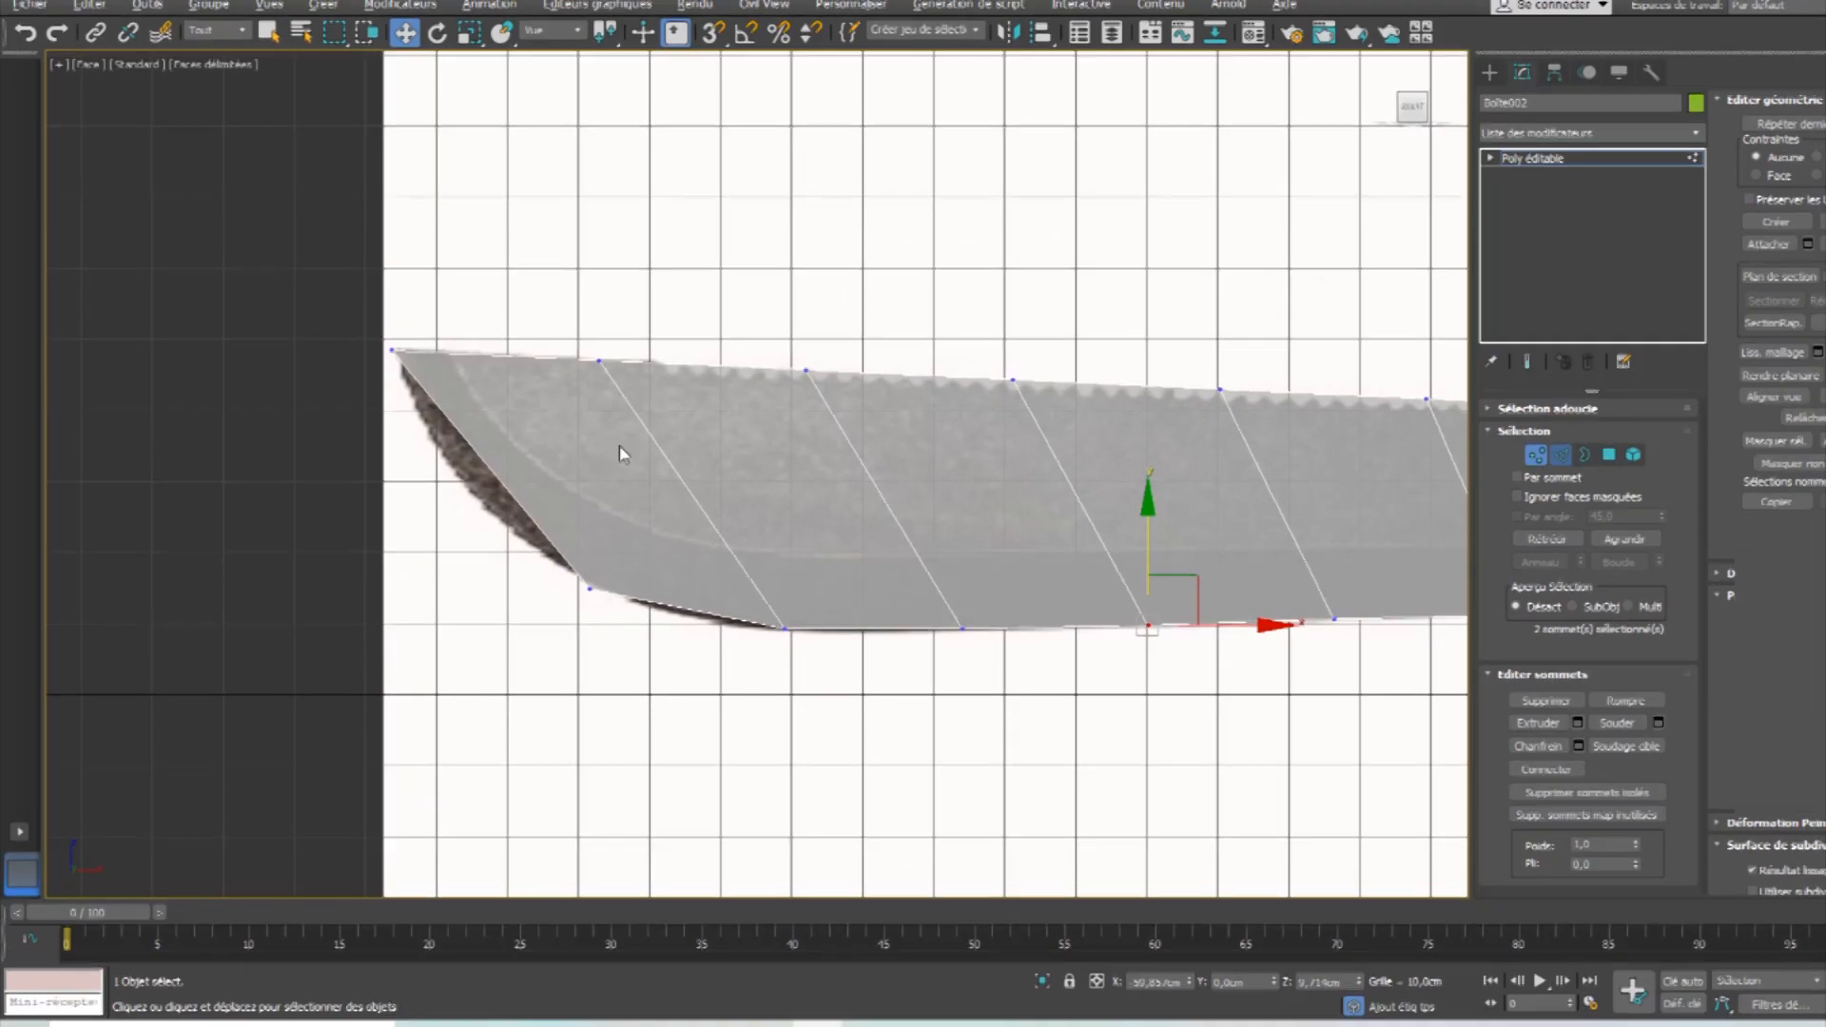
pyautogui.press('2')
pyautogui.click(1563, 562)
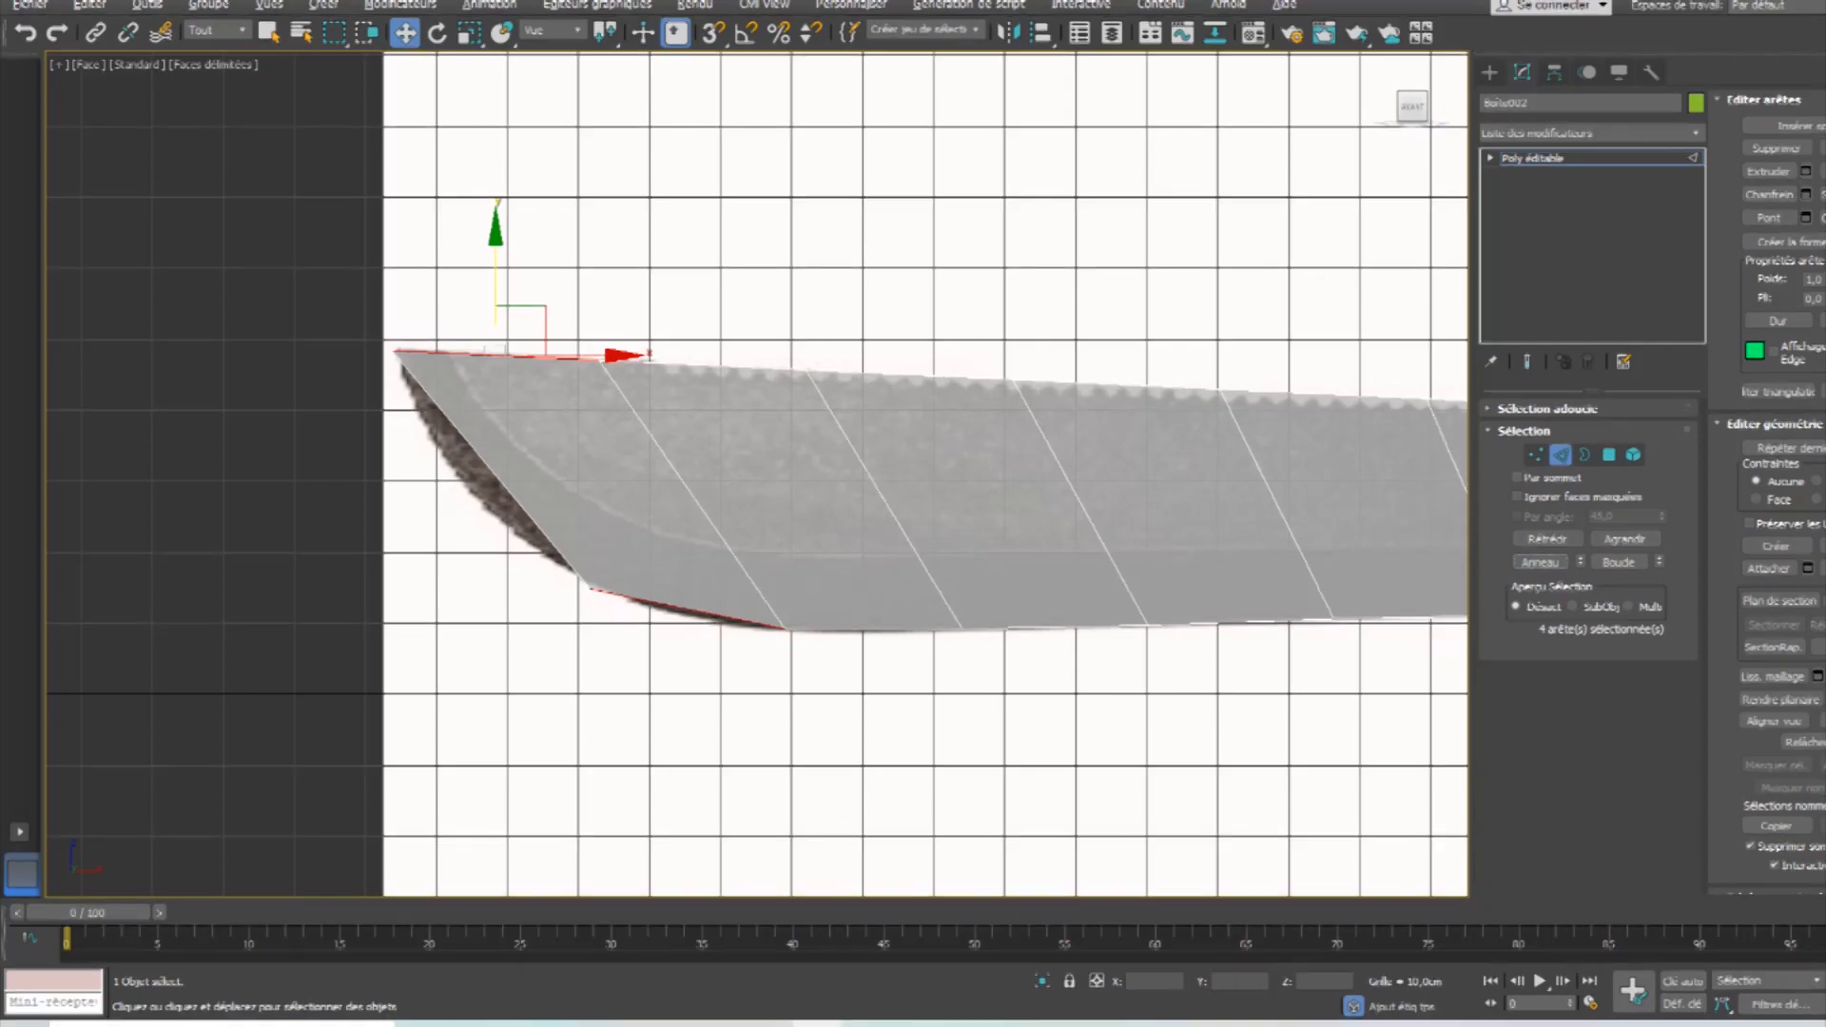
pyautogui.click(1821, 217)
pyautogui.rightClick(770, 485)
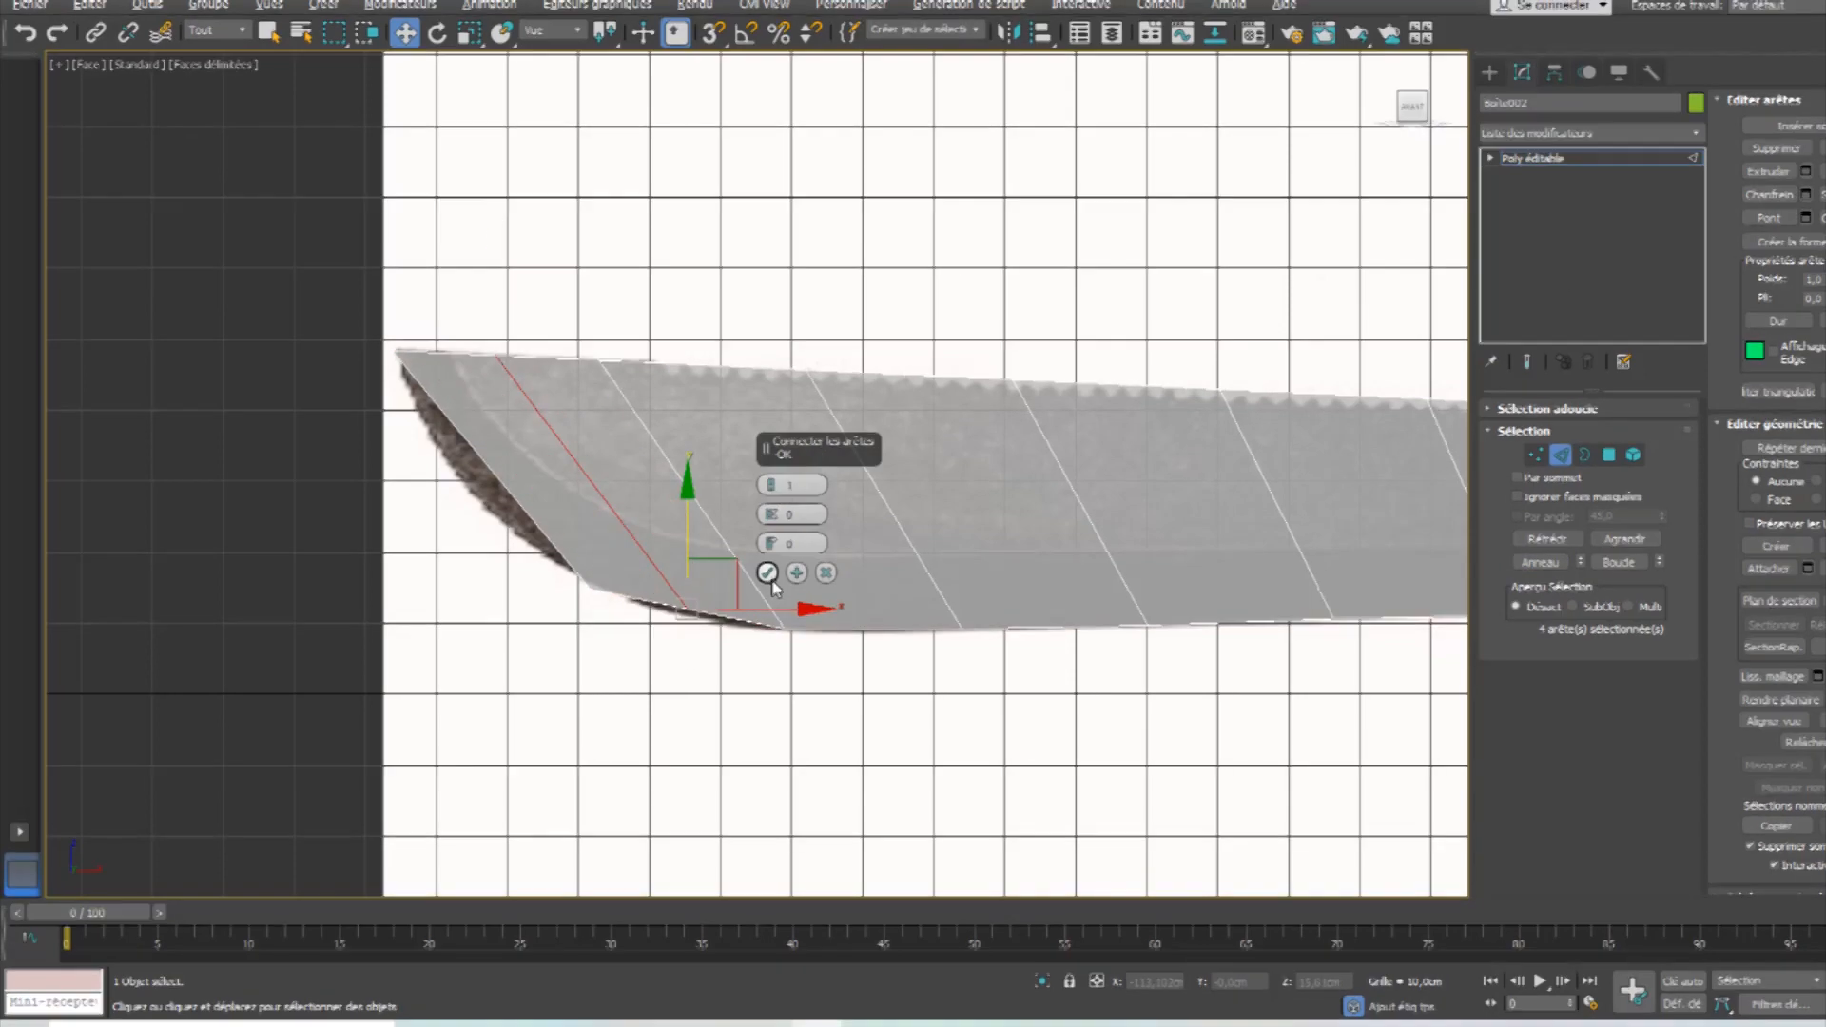
pyautogui.click(767, 573)
pyautogui.press('1')
pyautogui.moveTo(697, 670); pyautogui.dragTo(705, 571)
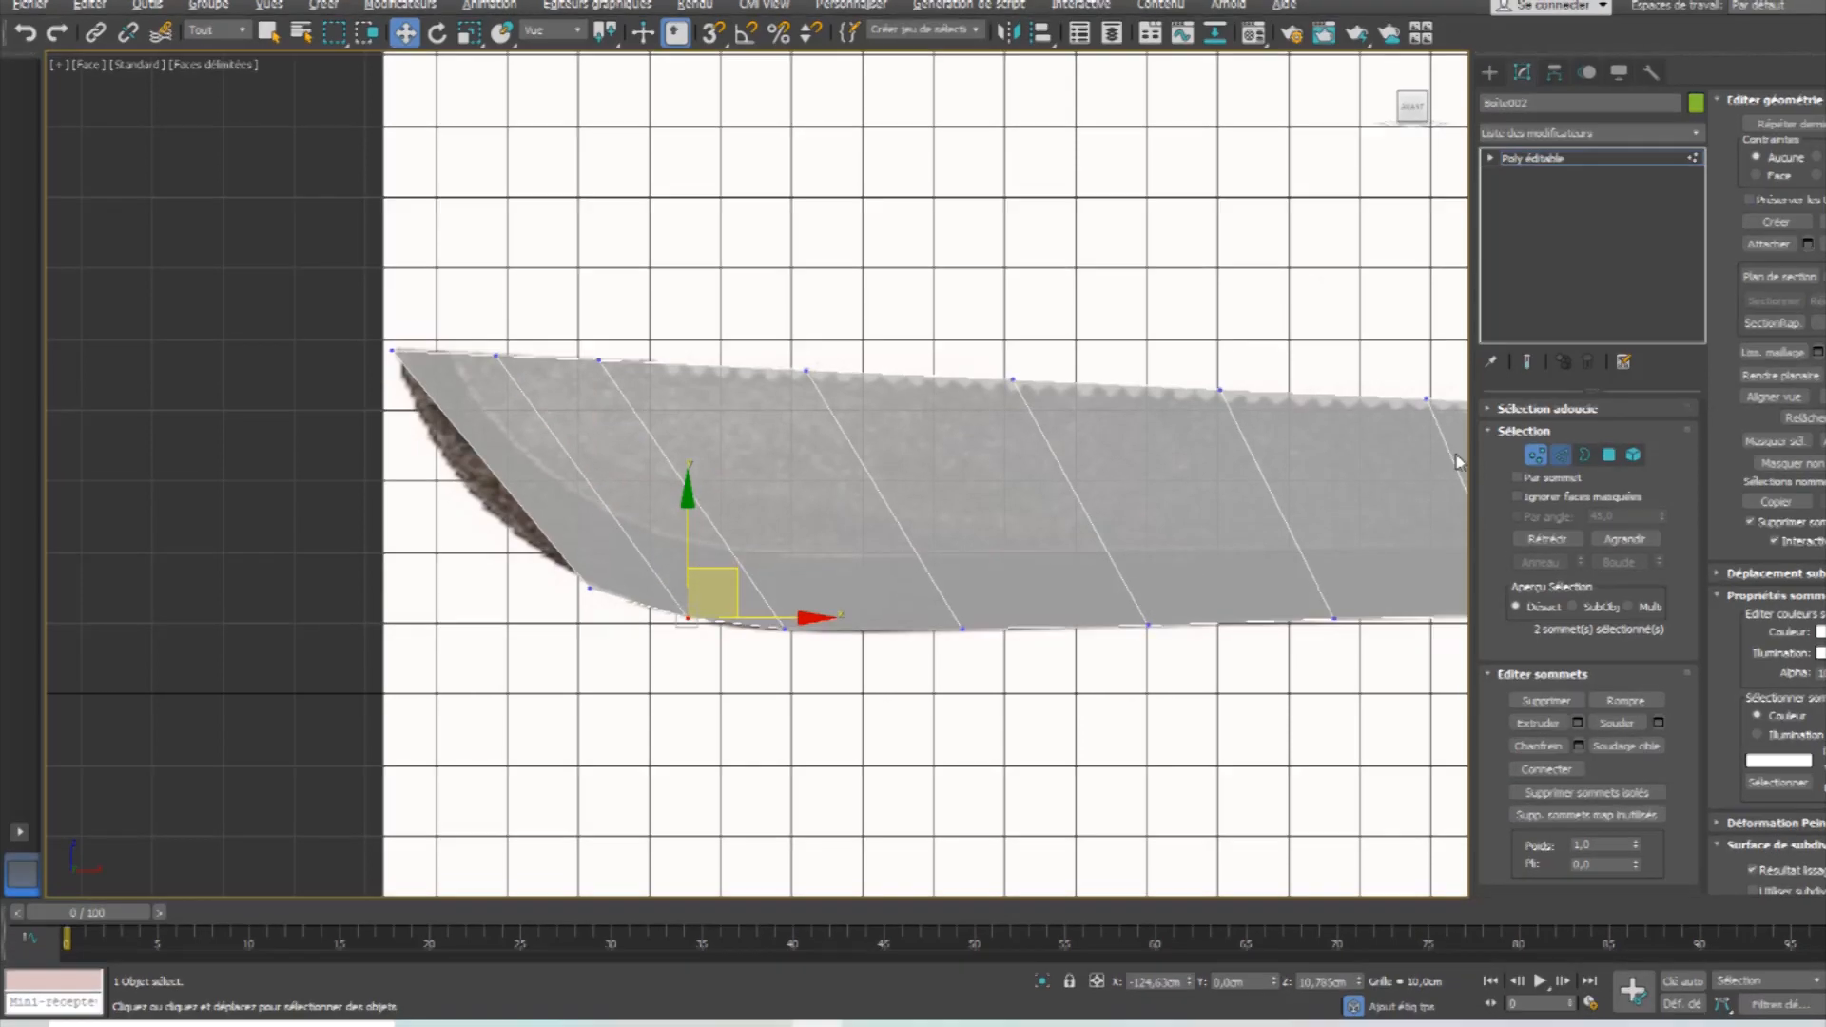
# Connect the ring of cross edges with a single lengthwise edge loop along the whole blade.
pyautogui.press('2')
pyautogui.click(1515, 563)
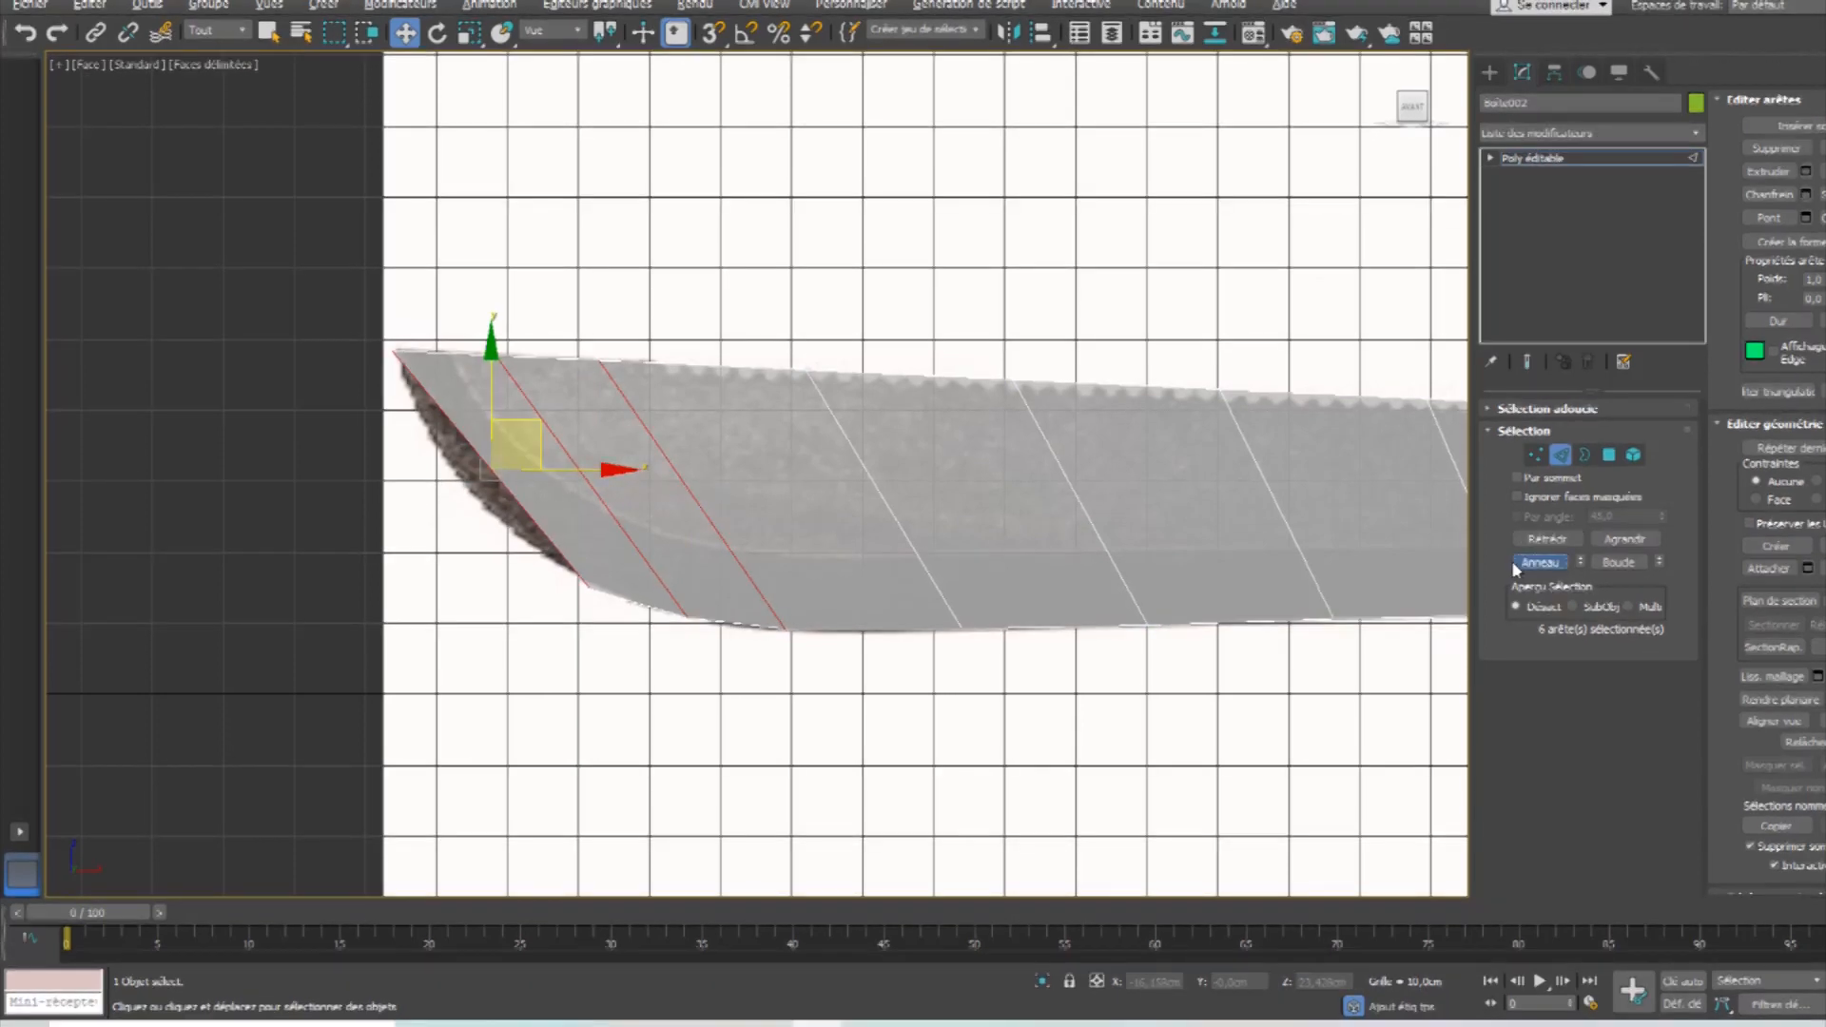
pyautogui.hotkey('ctrl', 'shift', 'e')
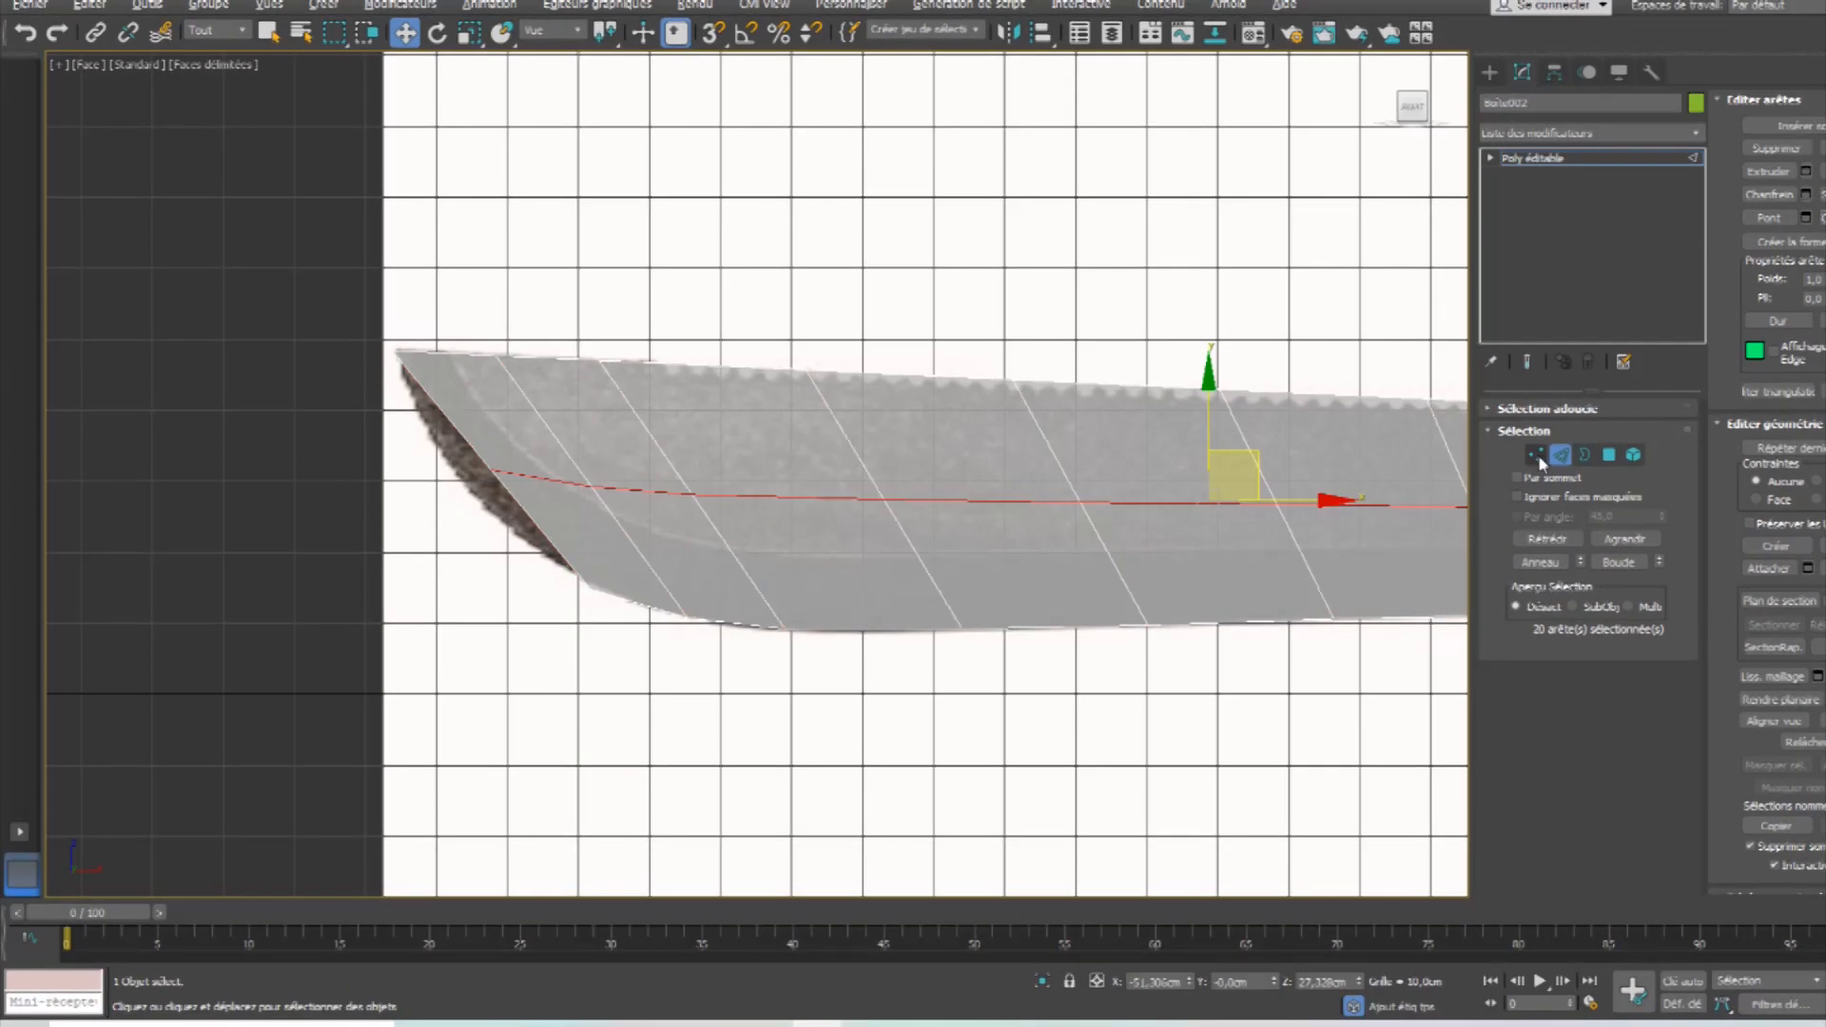
# Move the tip-end vertices of the middle loop outward onto the curved edge and shift the neighbouring upper vertices toward the tip.
pyautogui.click(1537, 456)
pyautogui.moveTo(320, 454); pyautogui.dragTo(813, 556)
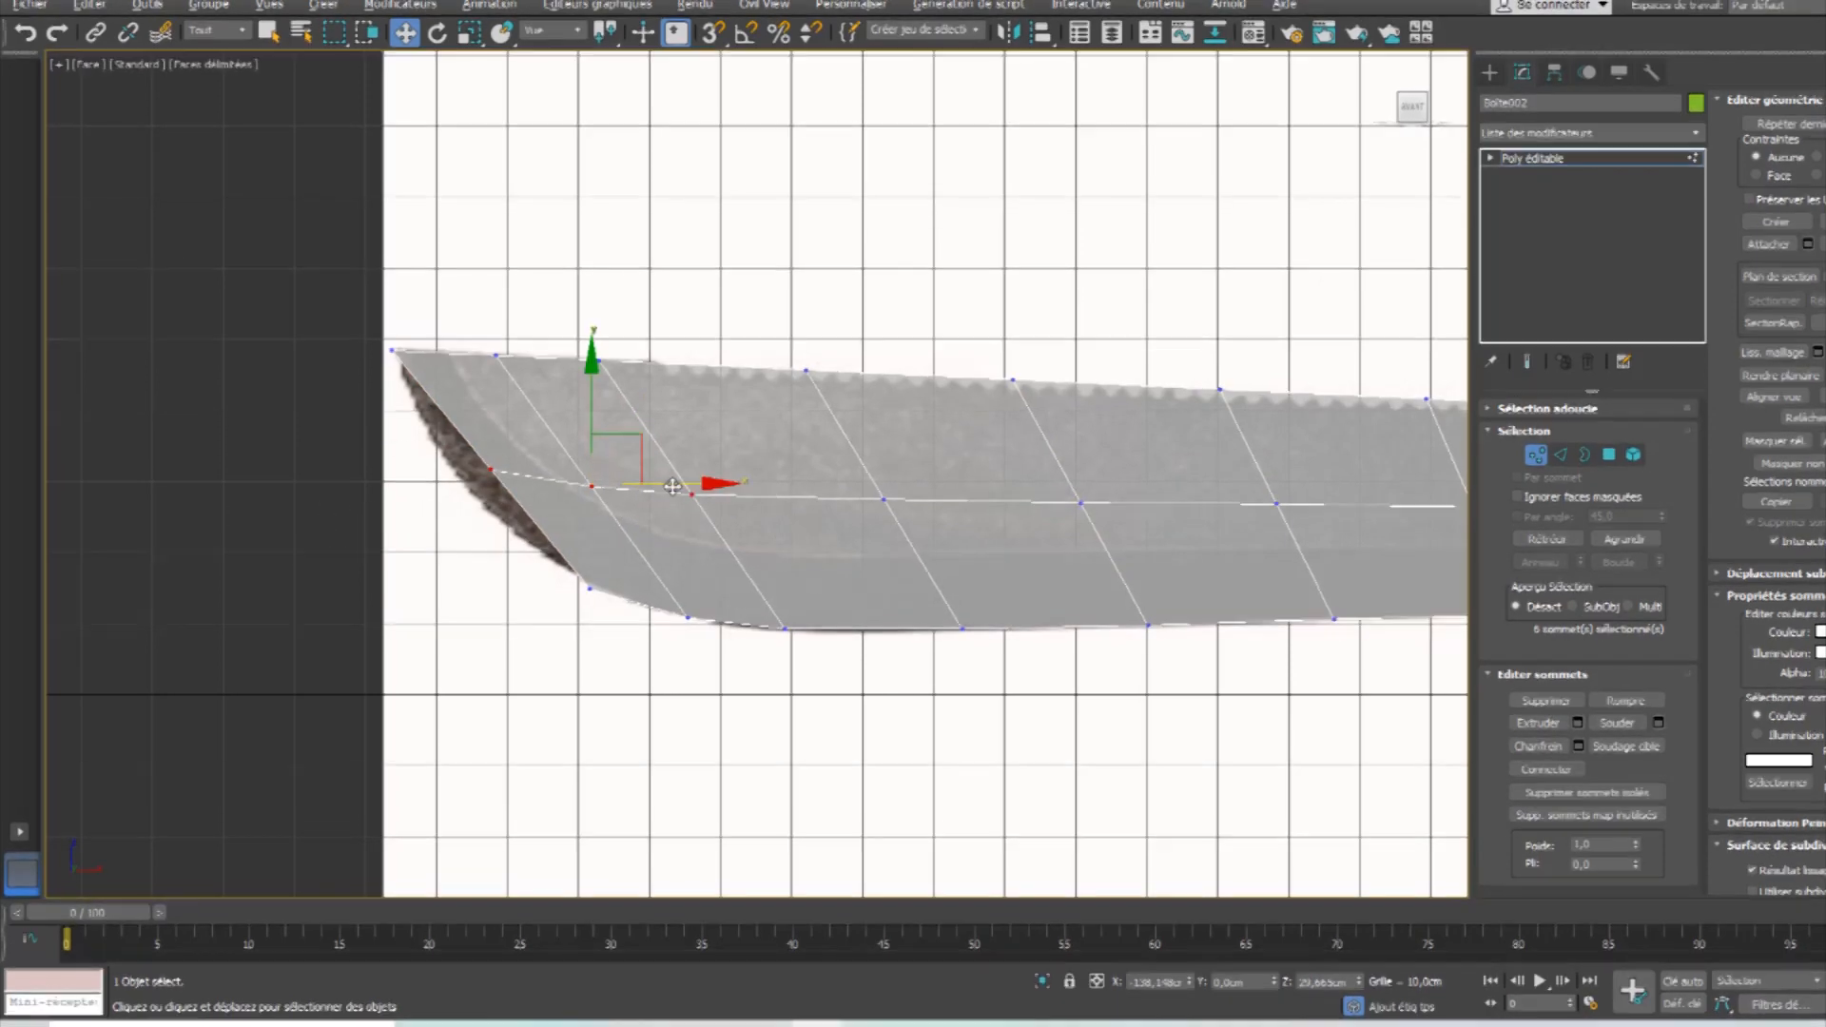
pyautogui.moveTo(673, 487); pyautogui.dragTo(631, 489)
pyautogui.moveTo(519, 357); pyautogui.dragTo(537, 382)
pyautogui.moveTo(548, 310); pyautogui.dragTo(504, 308)
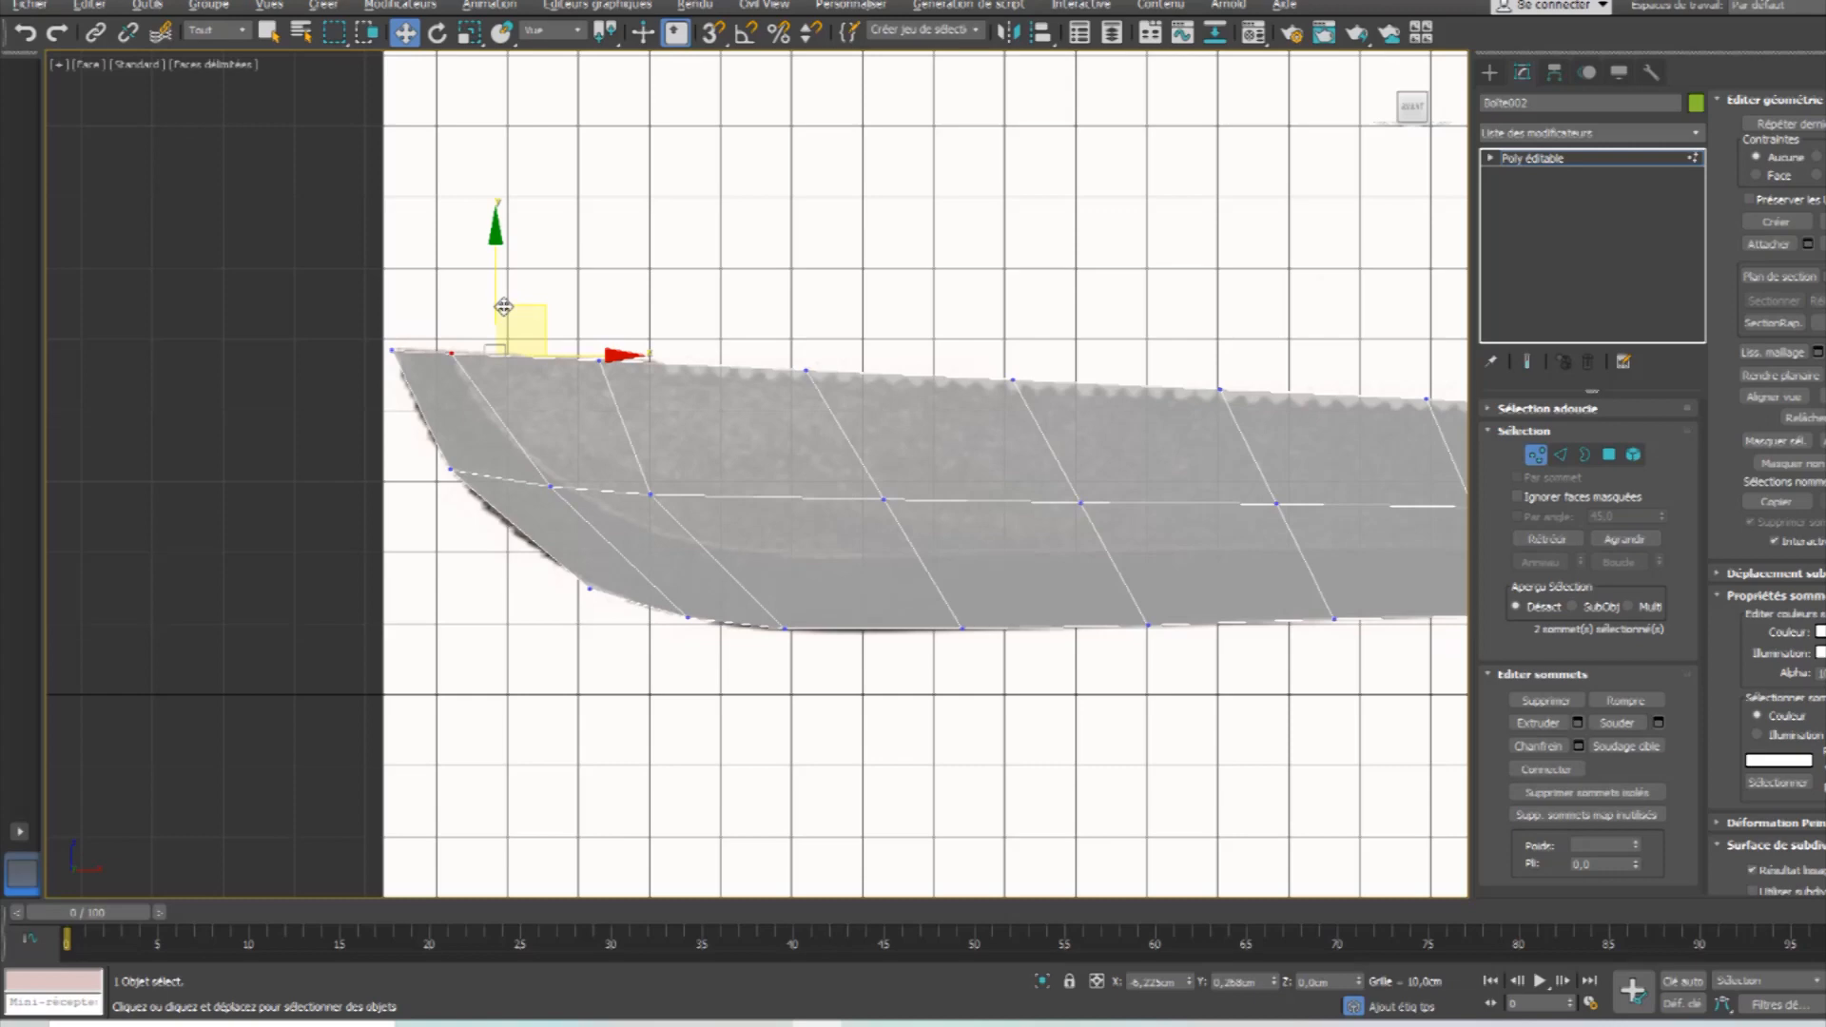
# Move the middle-row vertices just behind the tip end slightly up to follow the bevel line in the reference.
pyautogui.moveTo(946, 627); pyautogui.dragTo(447, 547, button='middle')
pyautogui.scroll(-3, 879, 593)
pyautogui.moveTo(823, 559); pyautogui.dragTo(790, 558, button='middle')
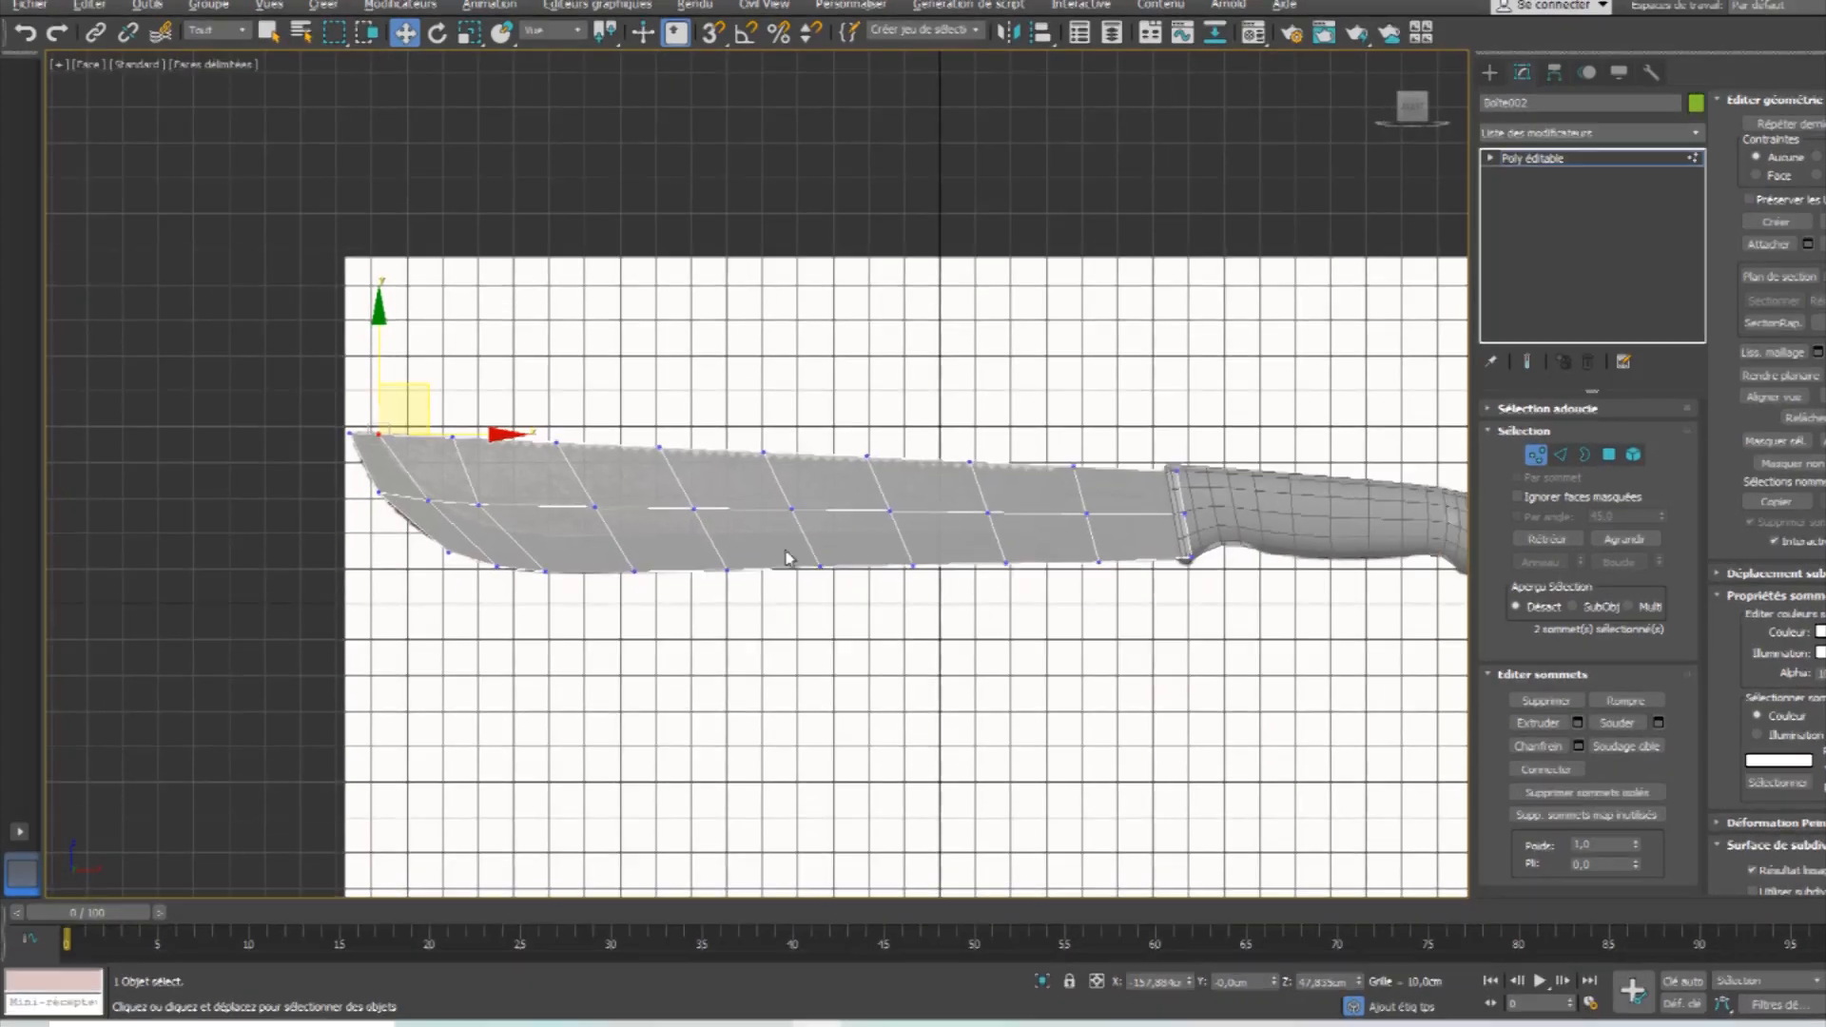
pyautogui.scroll(3, 791, 554)
pyautogui.moveTo(1014, 589); pyautogui.dragTo(1091, 592, button='middle')
pyautogui.moveTo(276, 496); pyautogui.dragTo(569, 534, button='middle')
pyautogui.scroll(3, 581, 538)
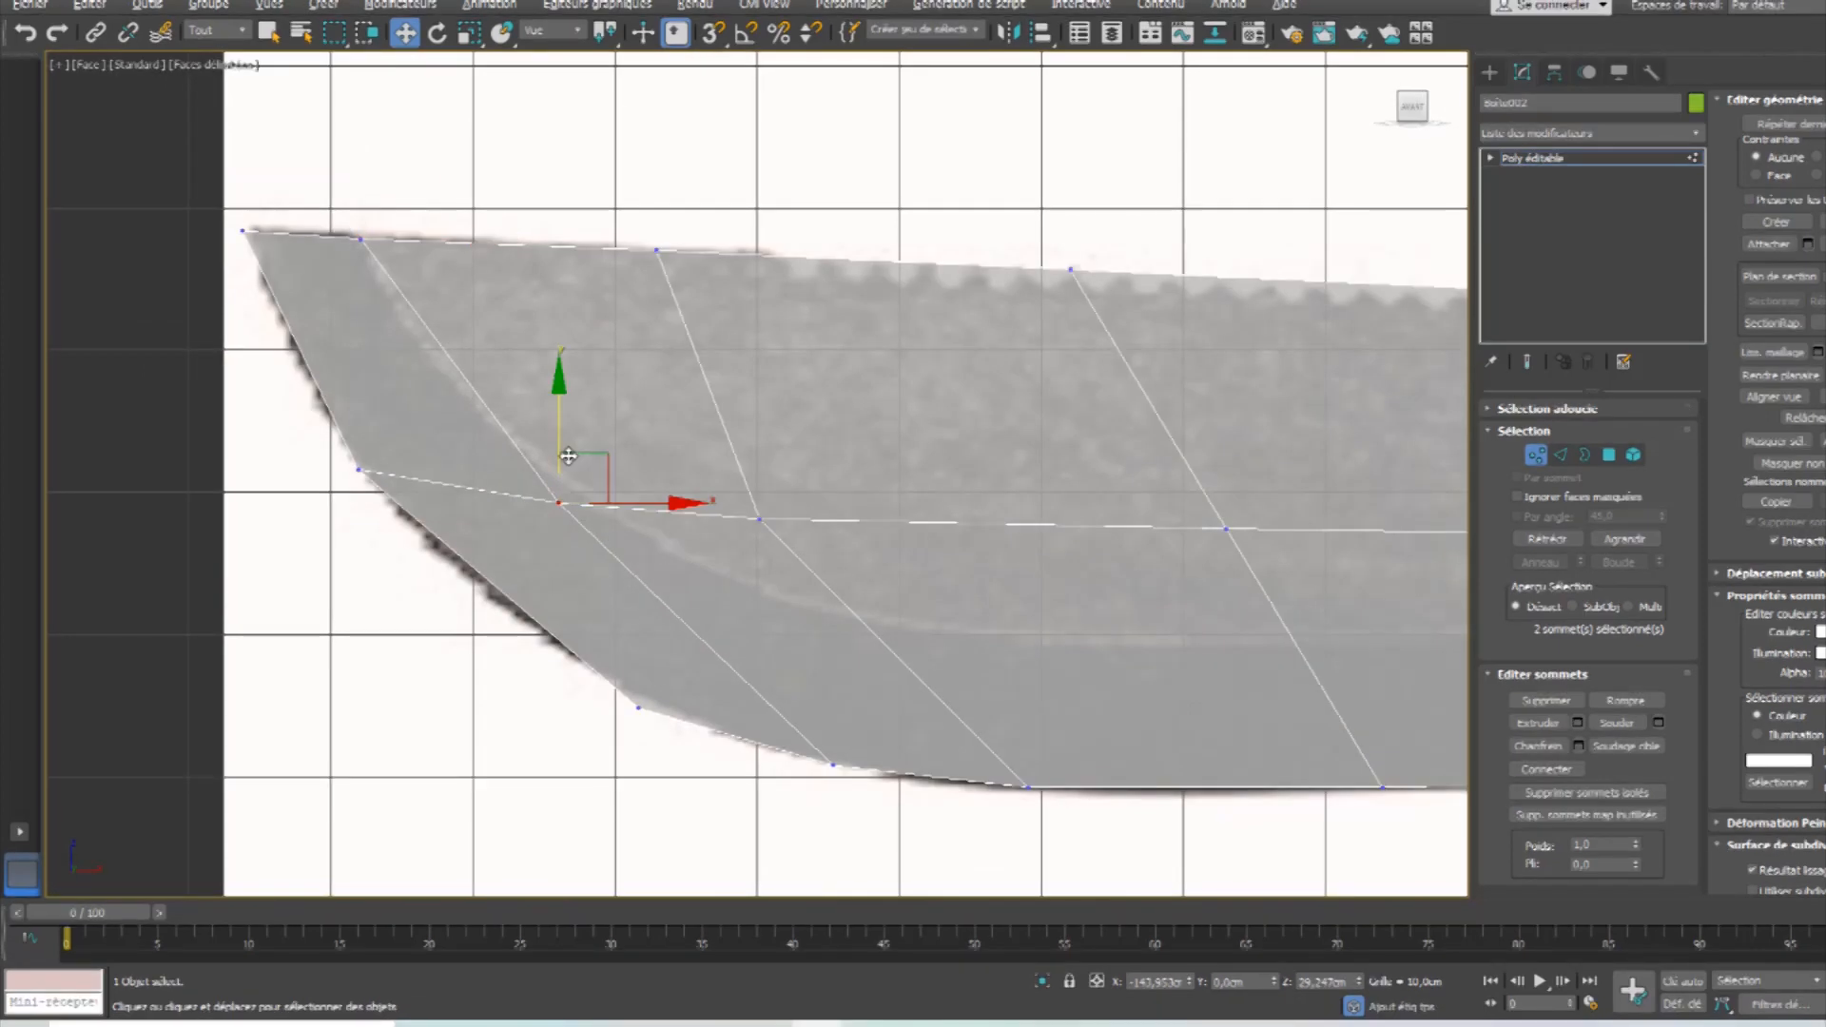
pyautogui.moveTo(600, 445); pyautogui.dragTo(594, 445)
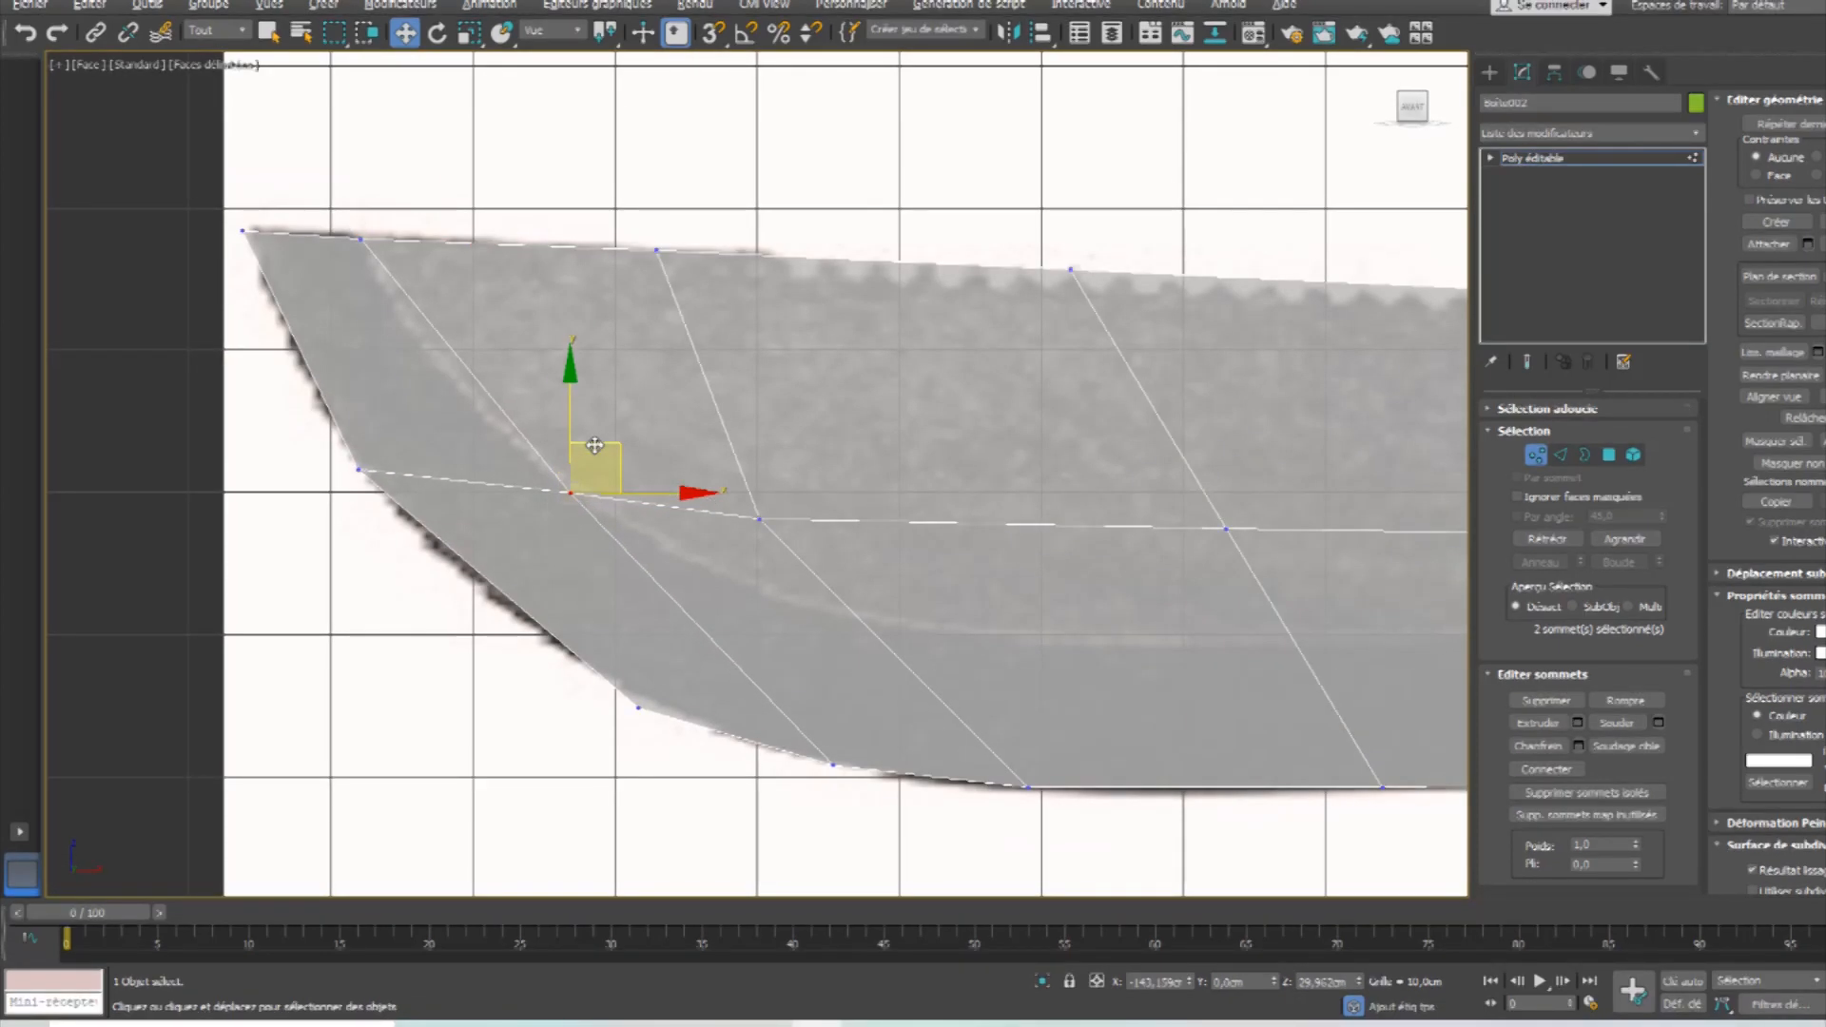
# Connect the full ring of cross edges again to add lengthwise loops above and below the middle one.
pyautogui.moveTo(1295, 619); pyautogui.dragTo(1078, 581, button='middle')
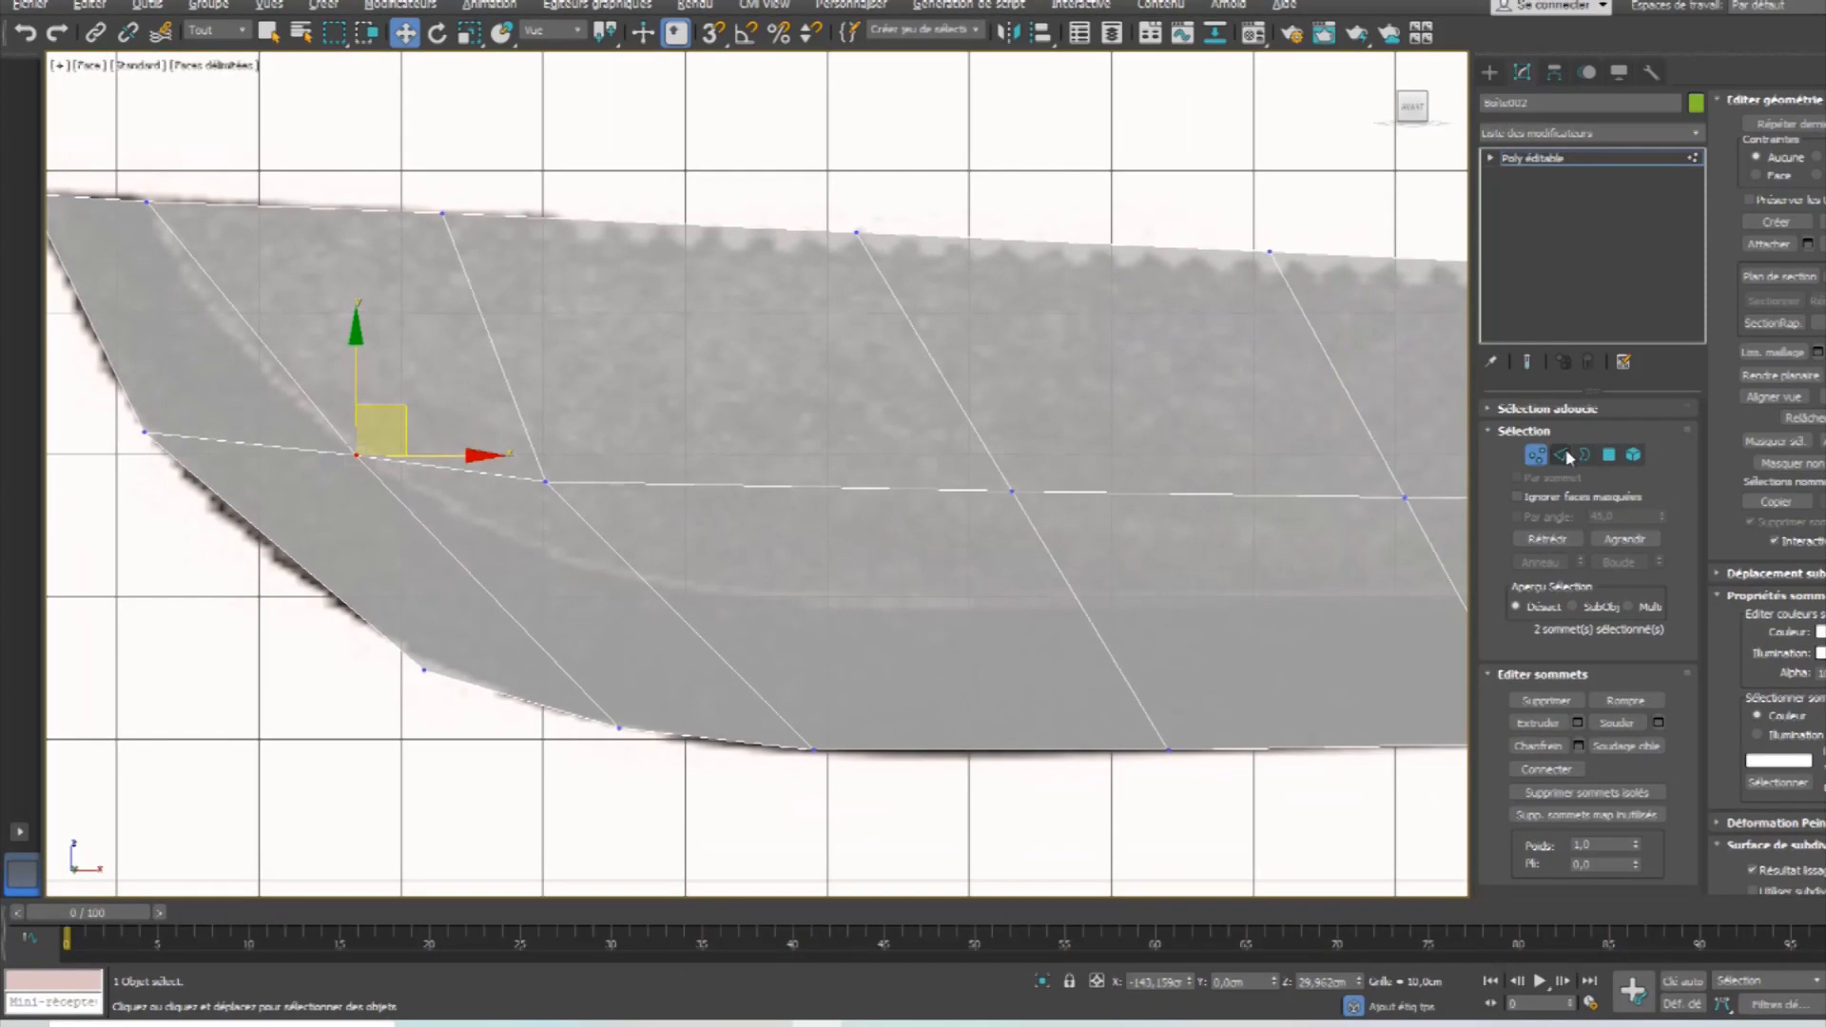
pyautogui.press('2')
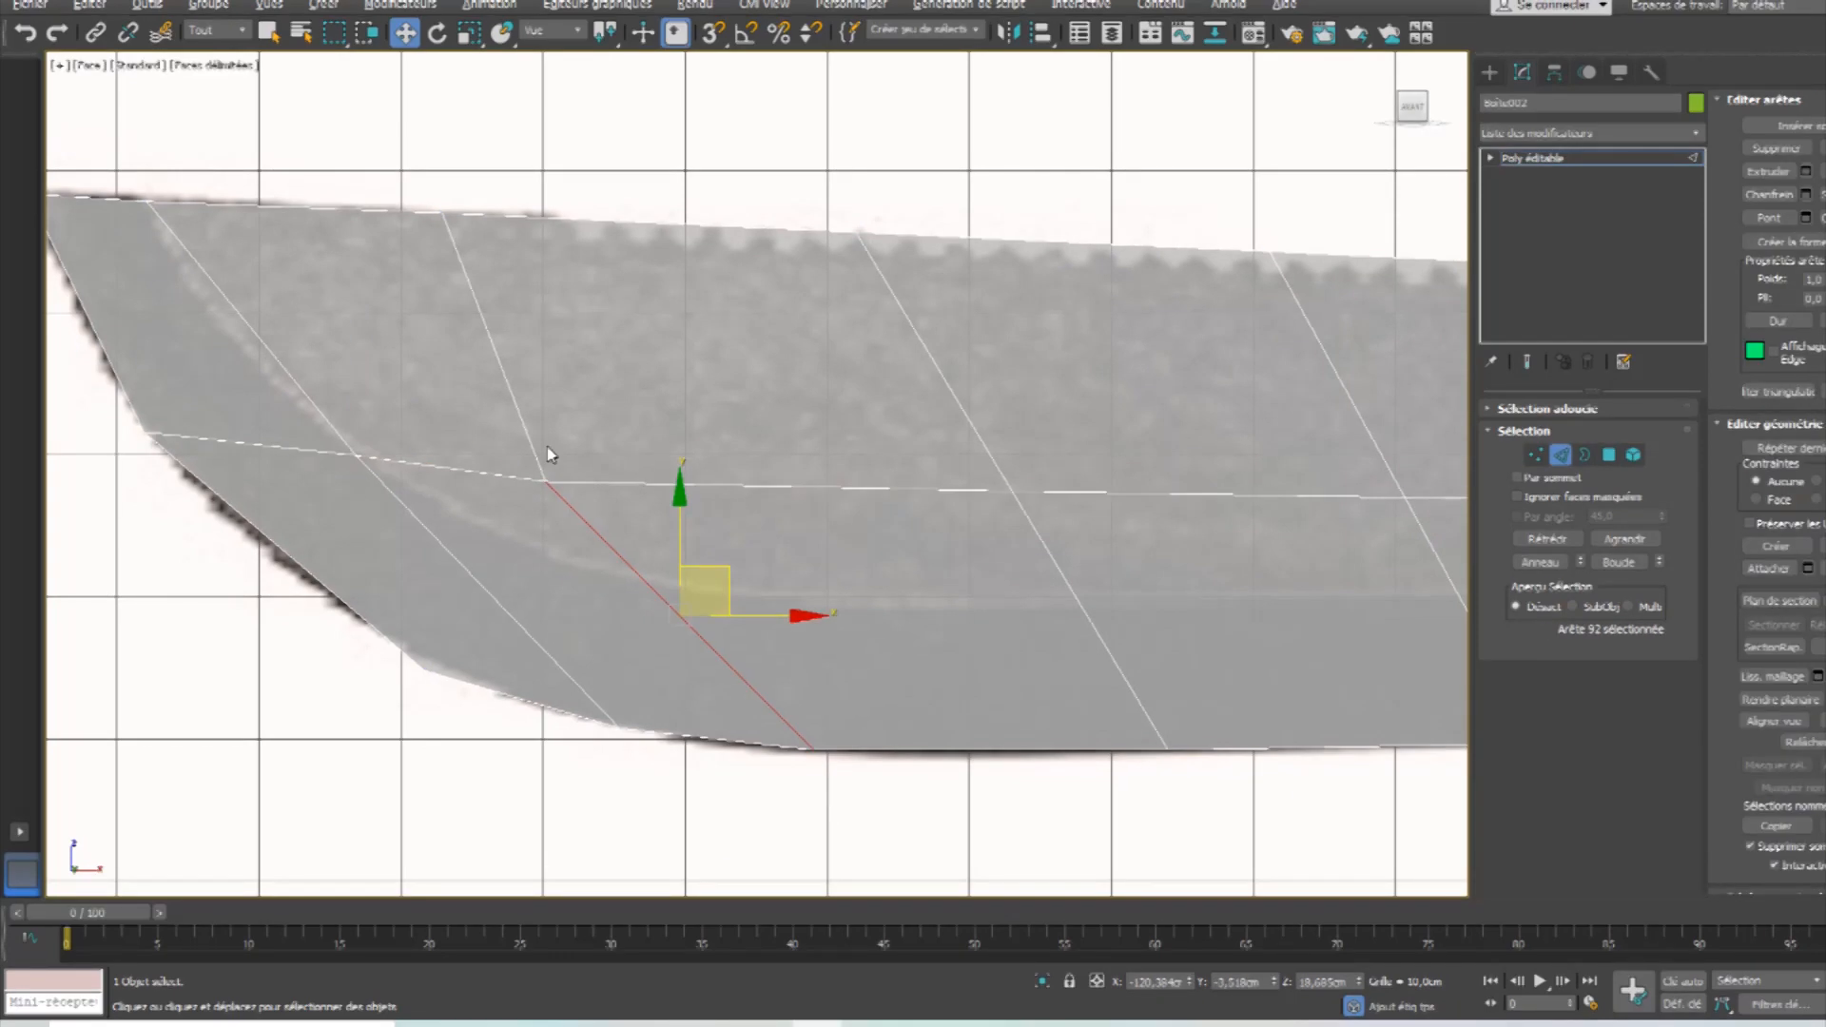
pyautogui.click(1540, 563)
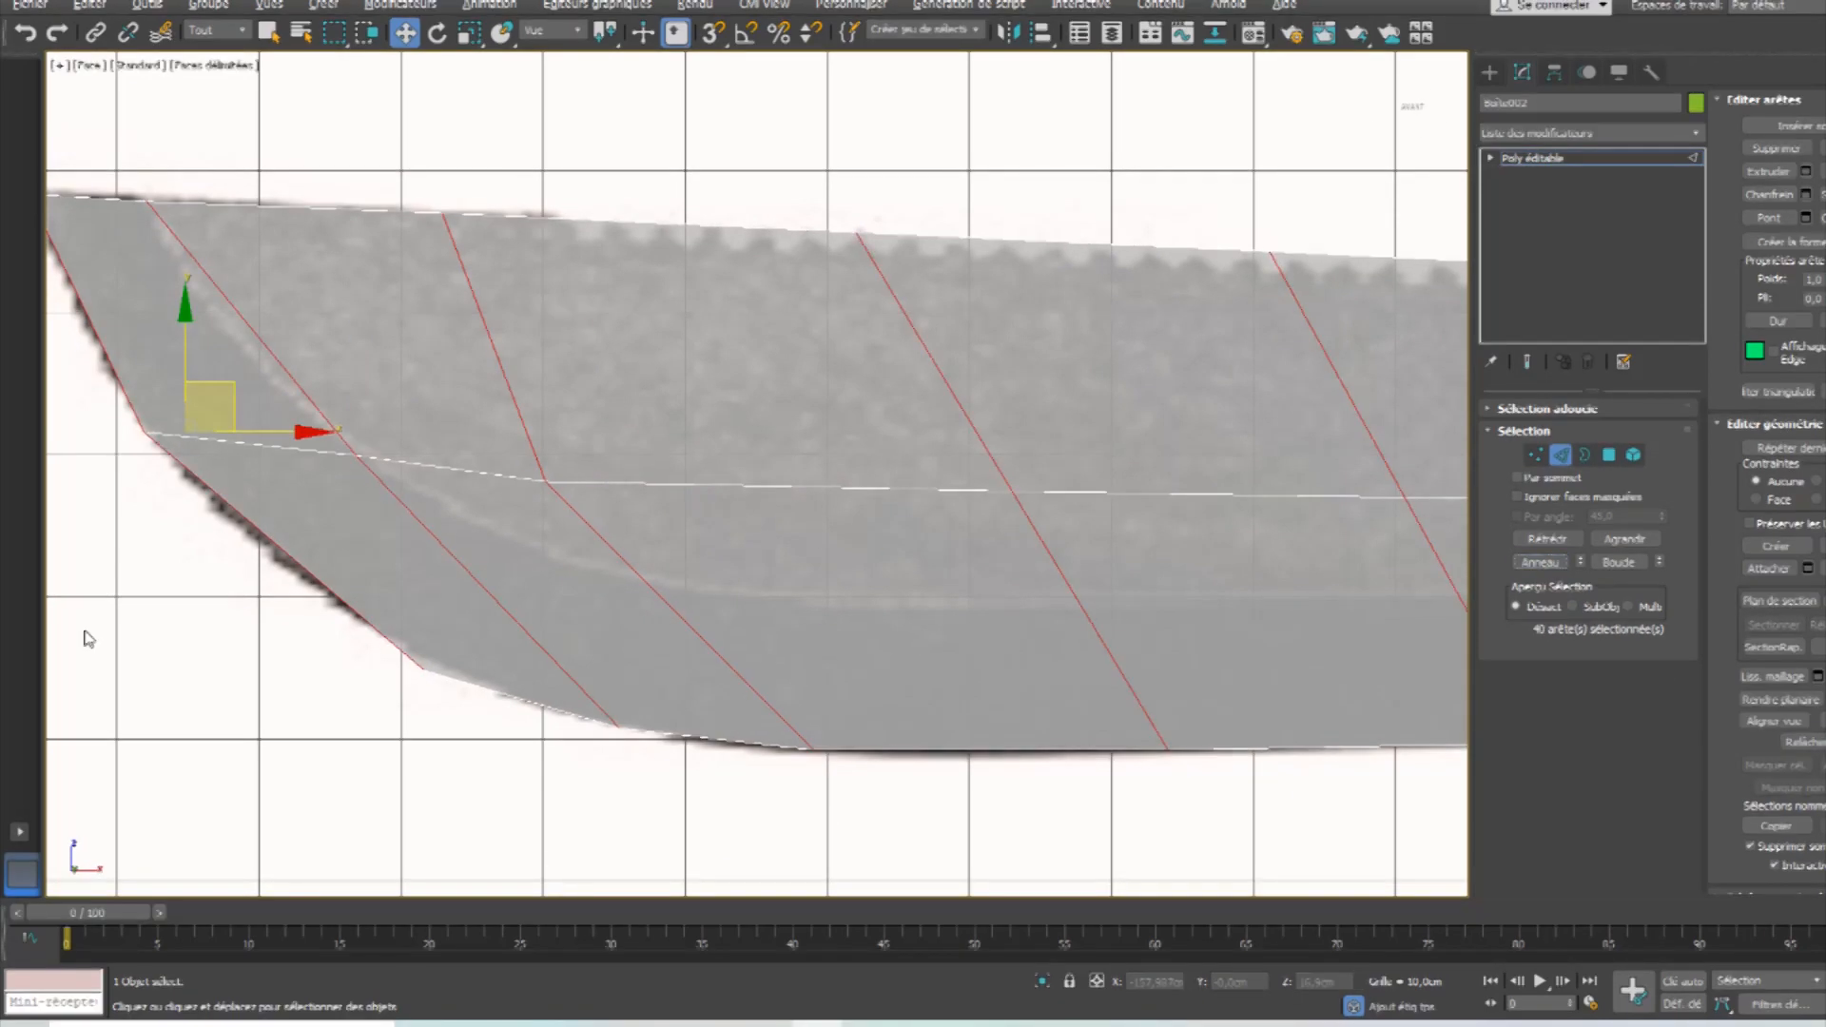
pyautogui.scroll(-2, 467, 562)
pyautogui.moveTo(1058, 508); pyautogui.dragTo(749, 510, button='middle')
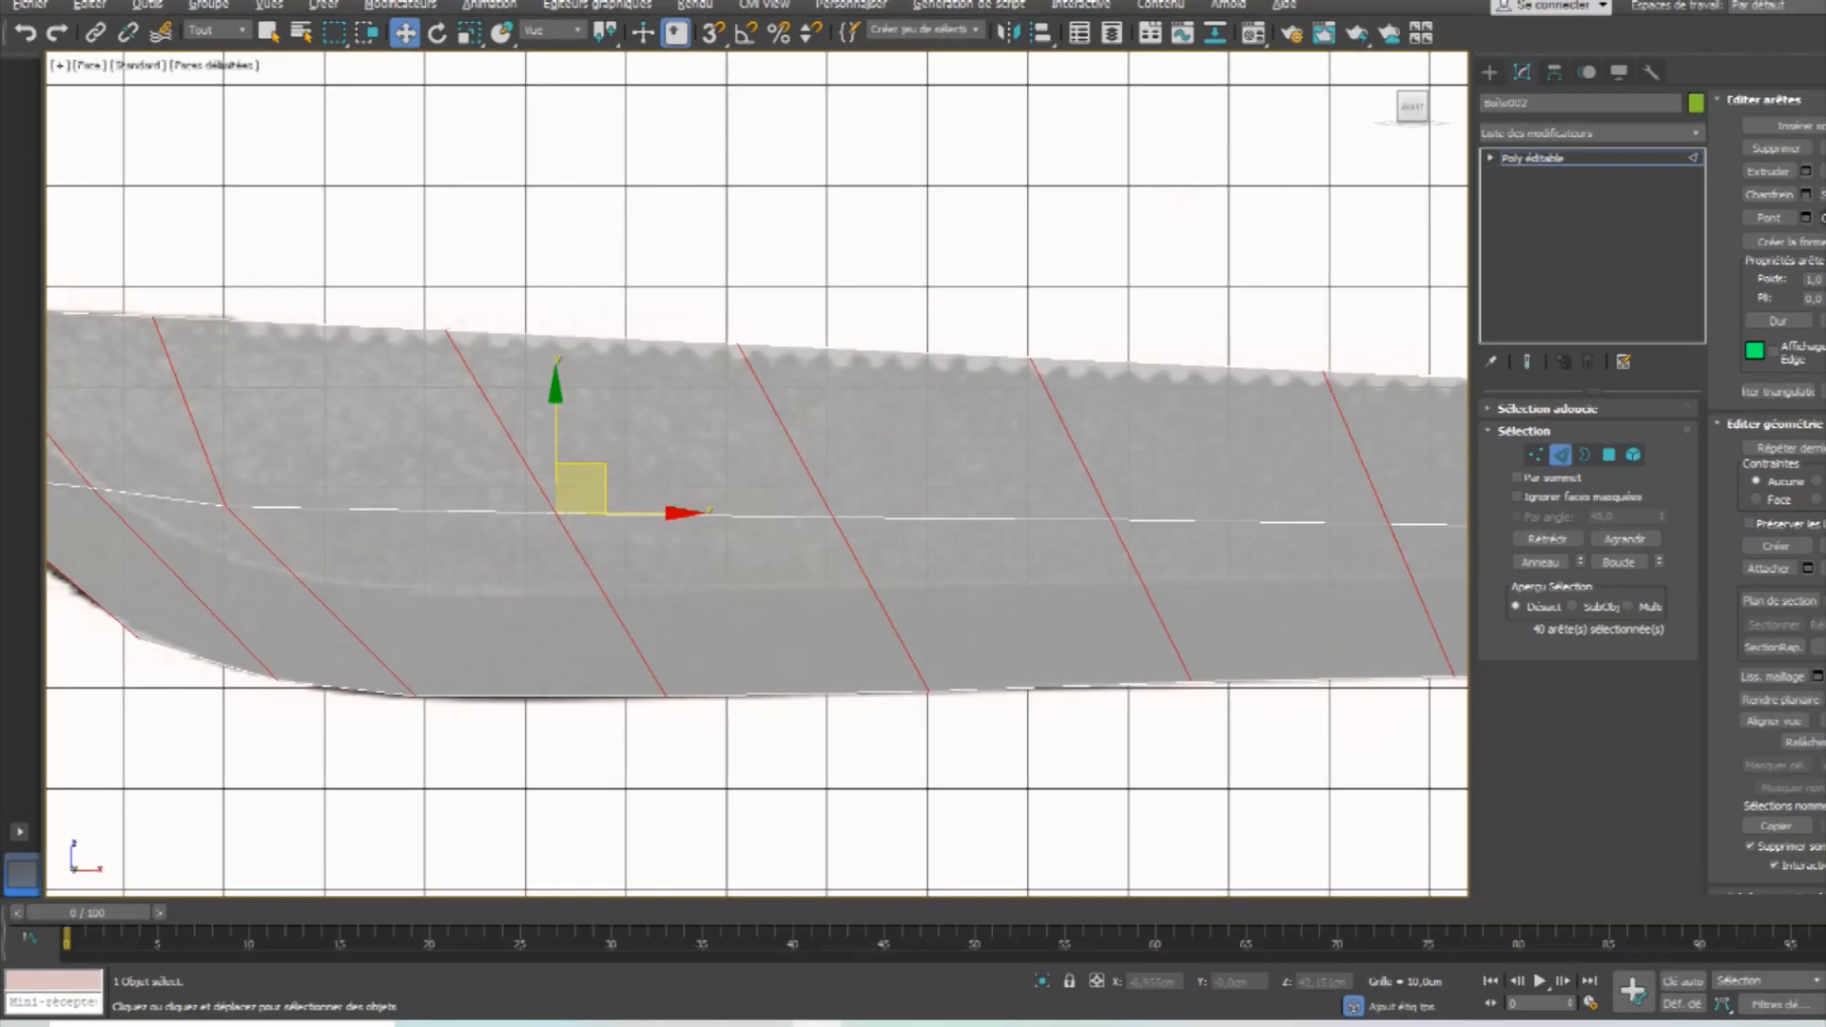
pyautogui.hotkey('ctrl', 'shift', 'e')
# Align the new loops' vertices near the tip with the bevel line and the curved outline in the reference.
pyautogui.moveTo(497, 685); pyautogui.dragTo(876, 717, button='middle')
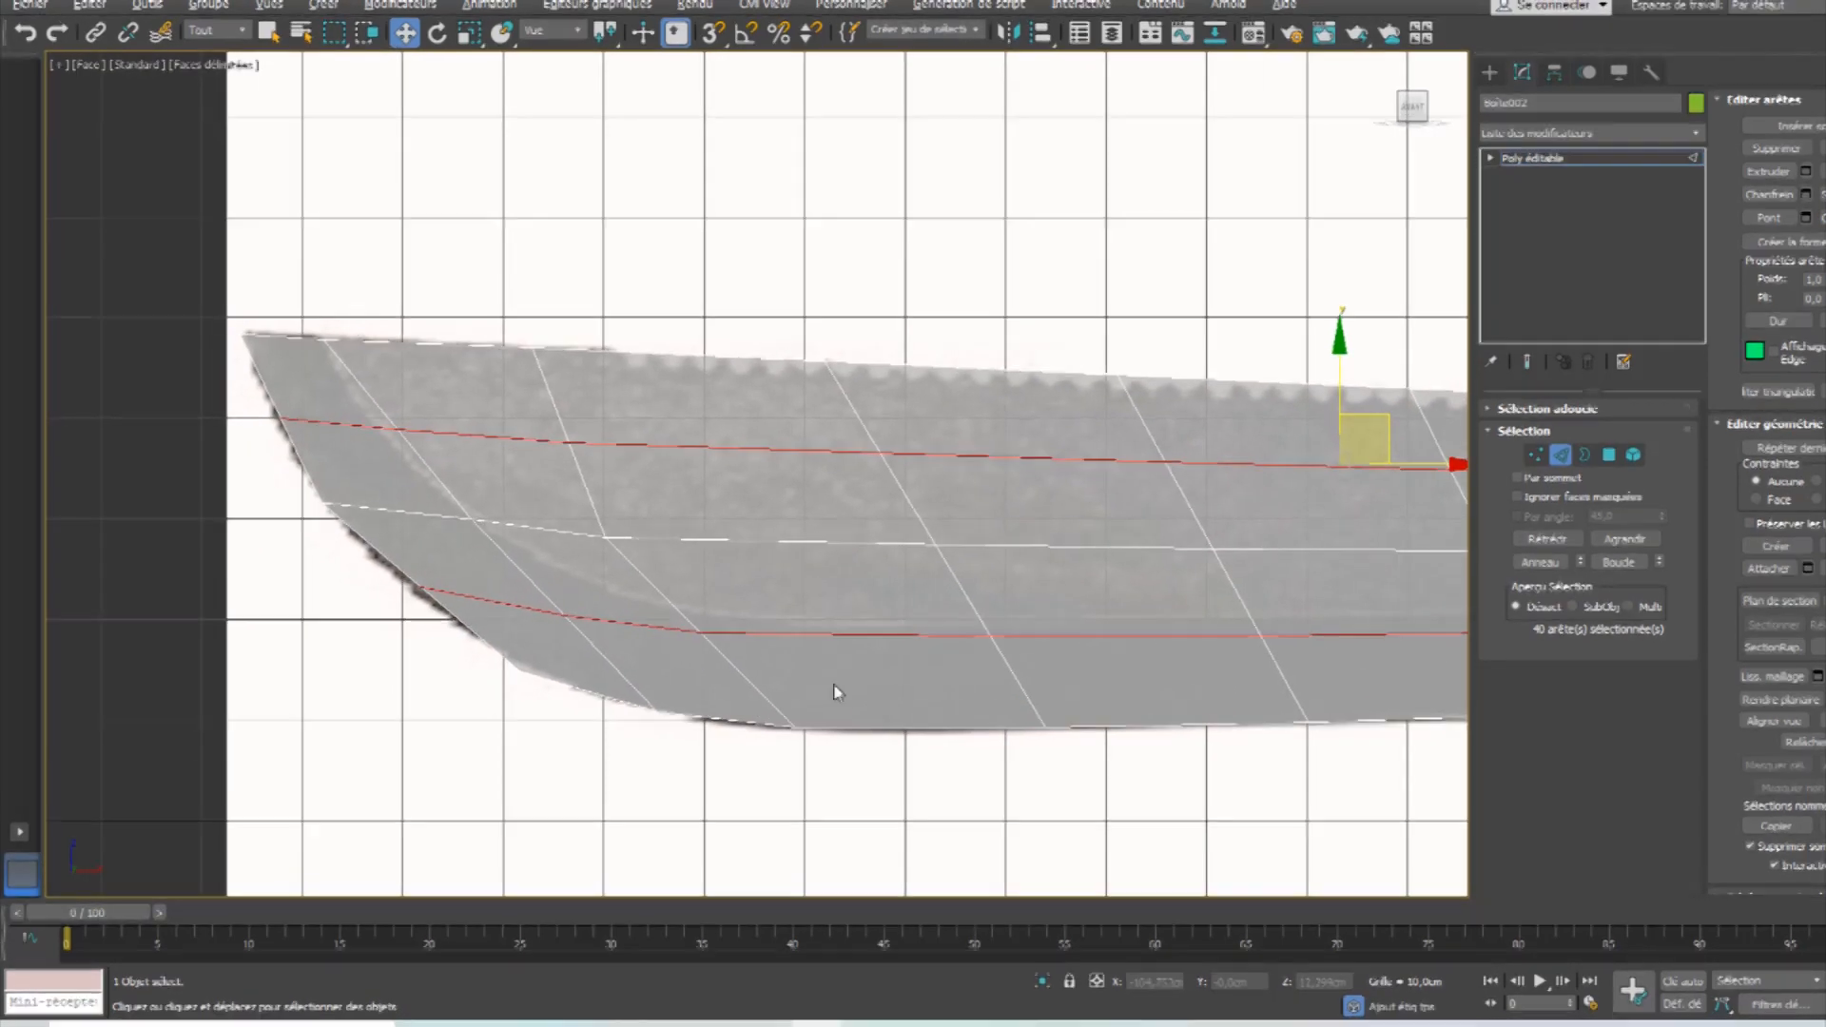
pyautogui.scroll(2, 629, 600)
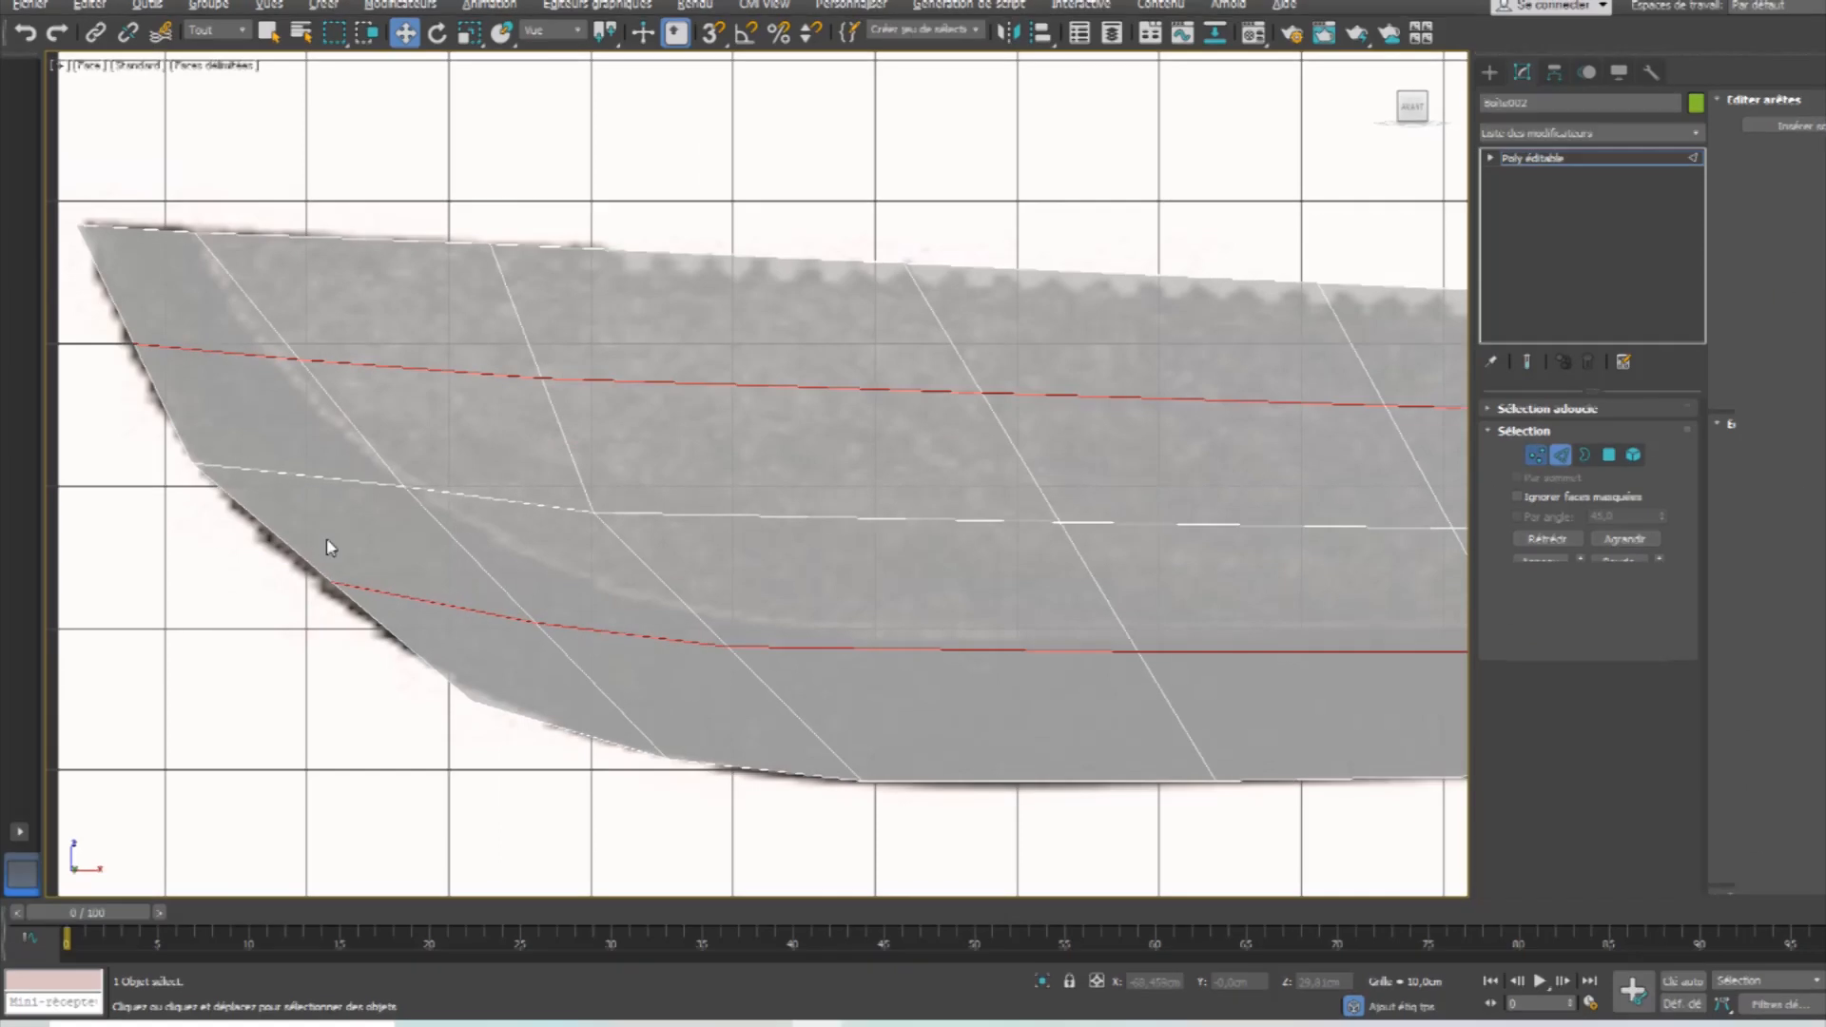
pyautogui.press('1')
pyautogui.moveTo(567, 554); pyautogui.dragTo(569, 537)
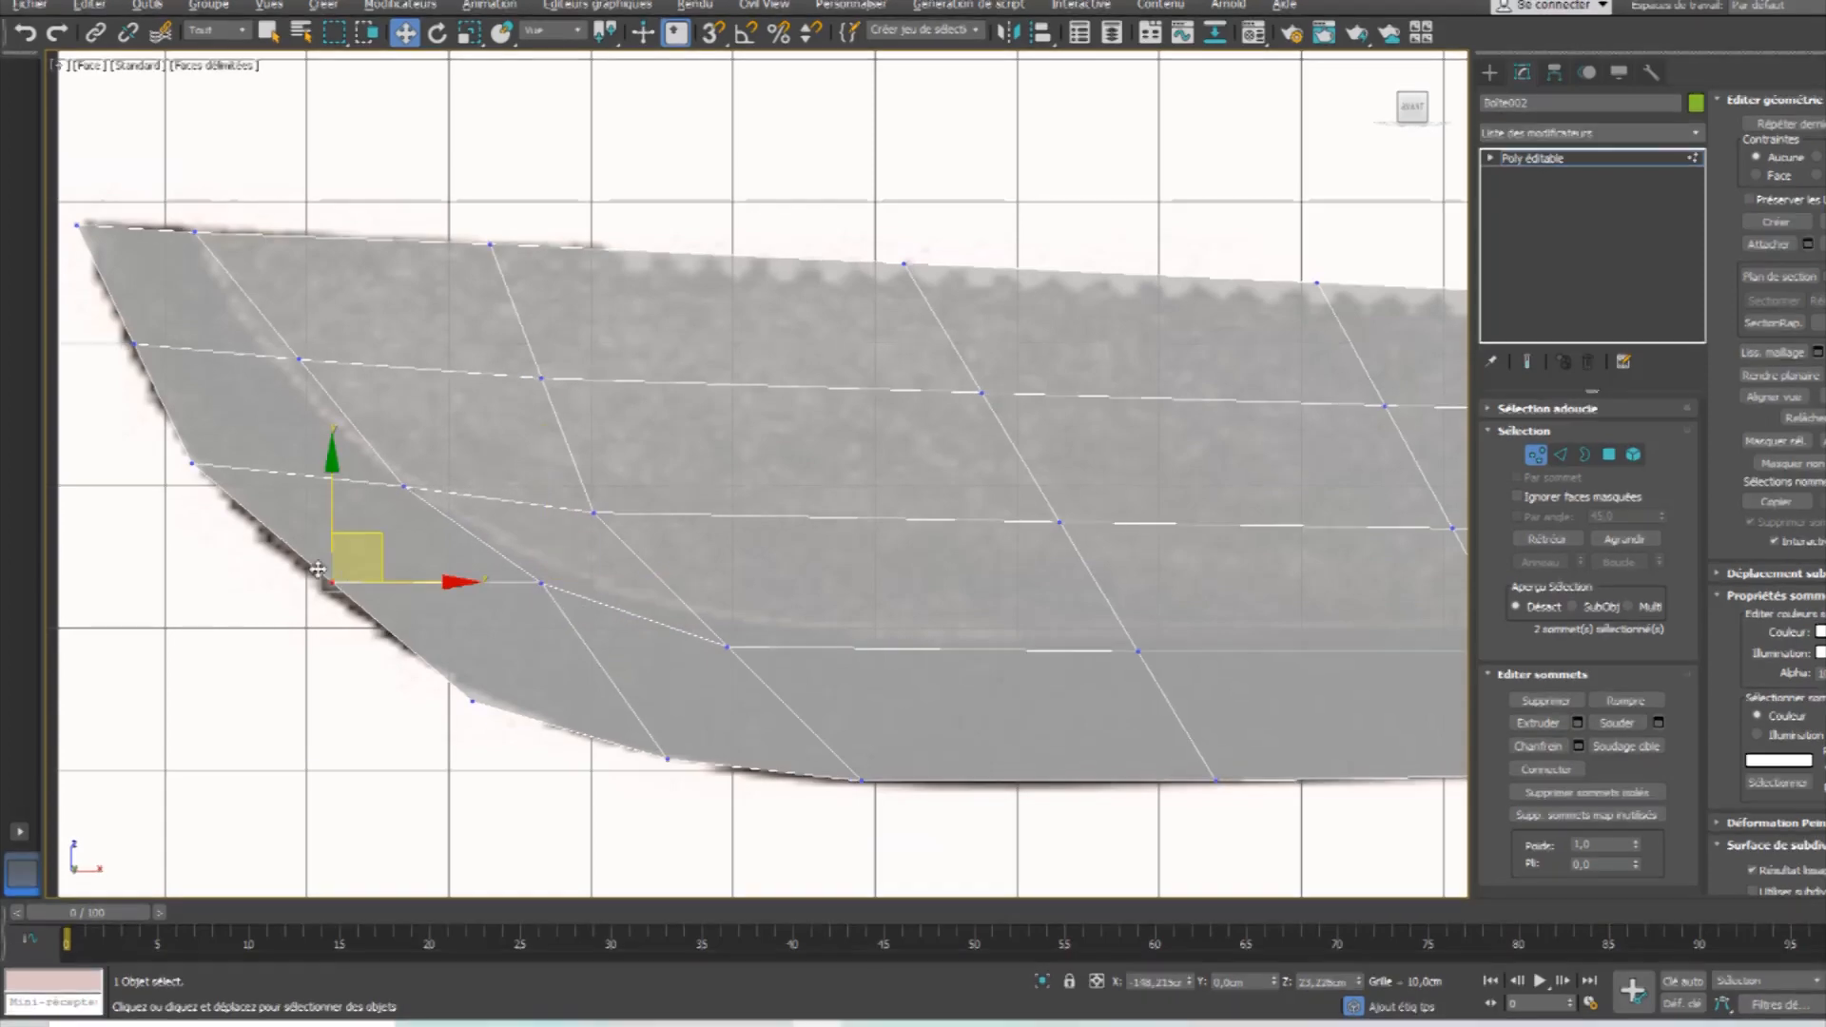
pyautogui.moveTo(318, 569); pyautogui.dragTo(304, 586)
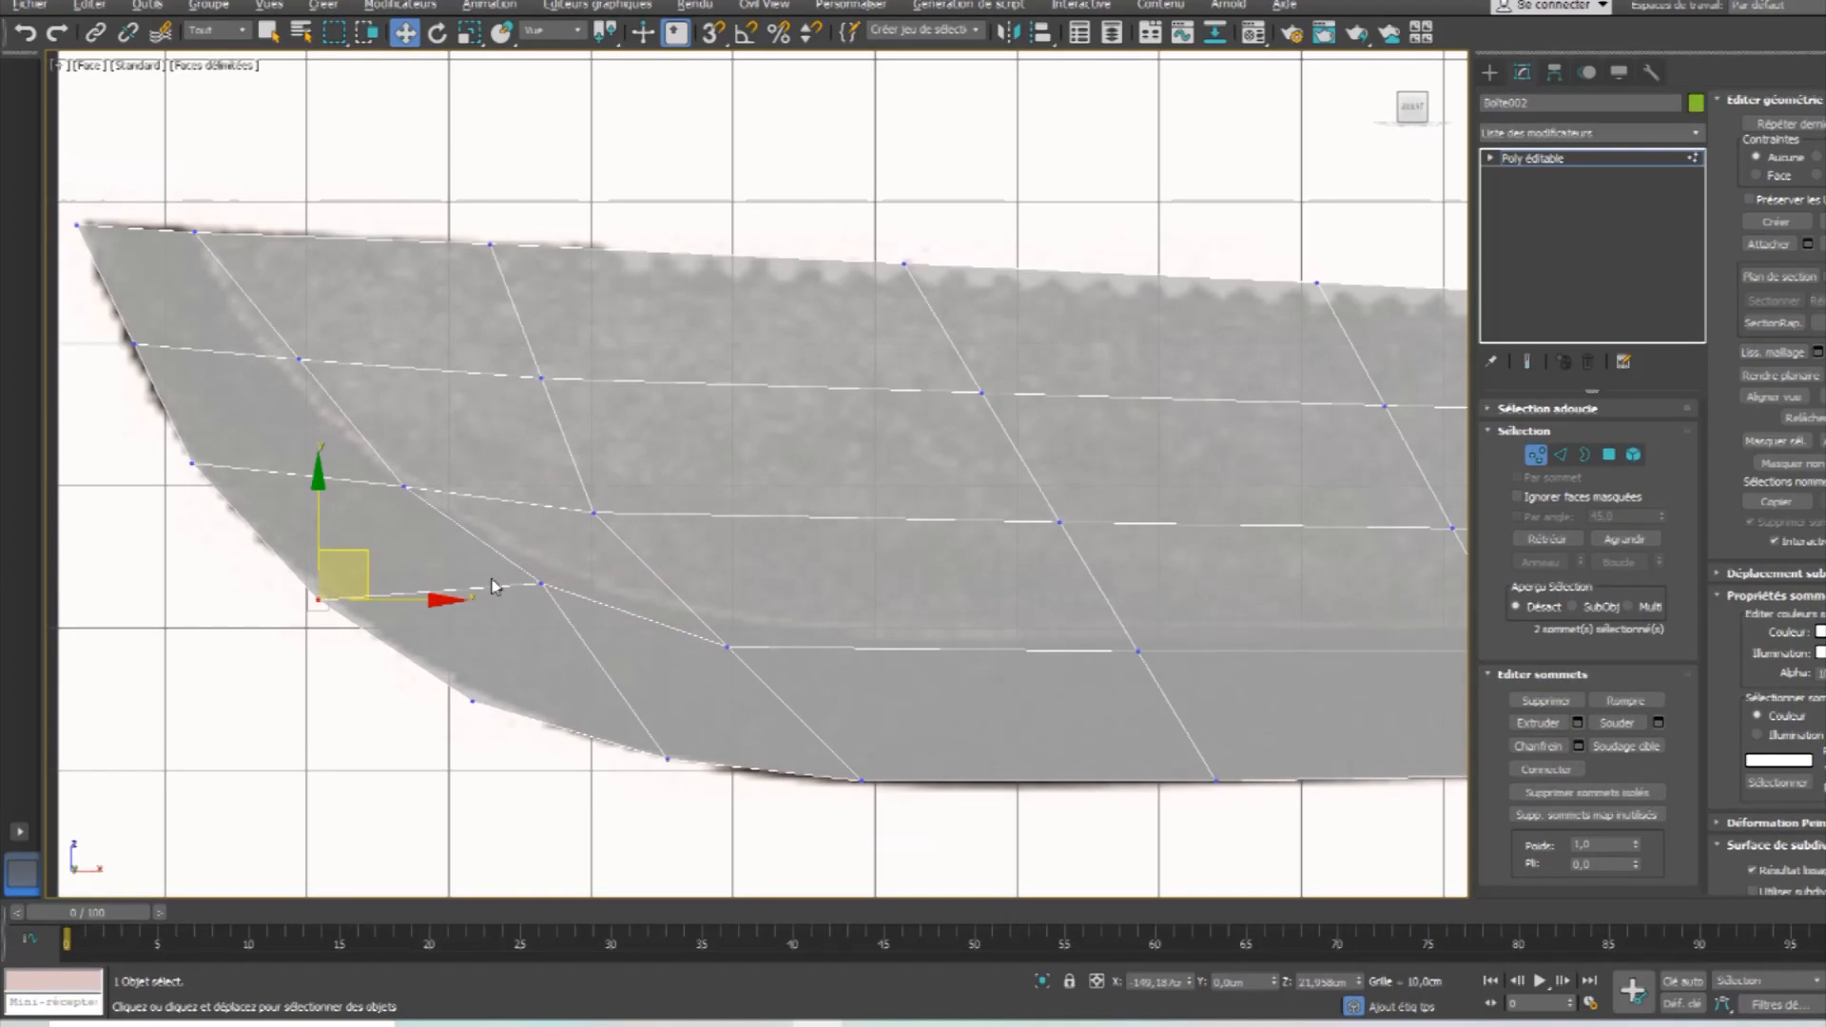
pyautogui.moveTo(197, 369); pyautogui.dragTo(118, 335)
# Select the vertices along the blade's bottom cutting edge in the left view.
pyautogui.moveTo(760, 487); pyautogui.dragTo(277, 448, button='middle')
pyautogui.scroll(-5, 711, 516)
pyautogui.moveTo(1142, 605); pyautogui.dragTo(819, 606, button='middle')
pyautogui.hotkey('alt', 'w')
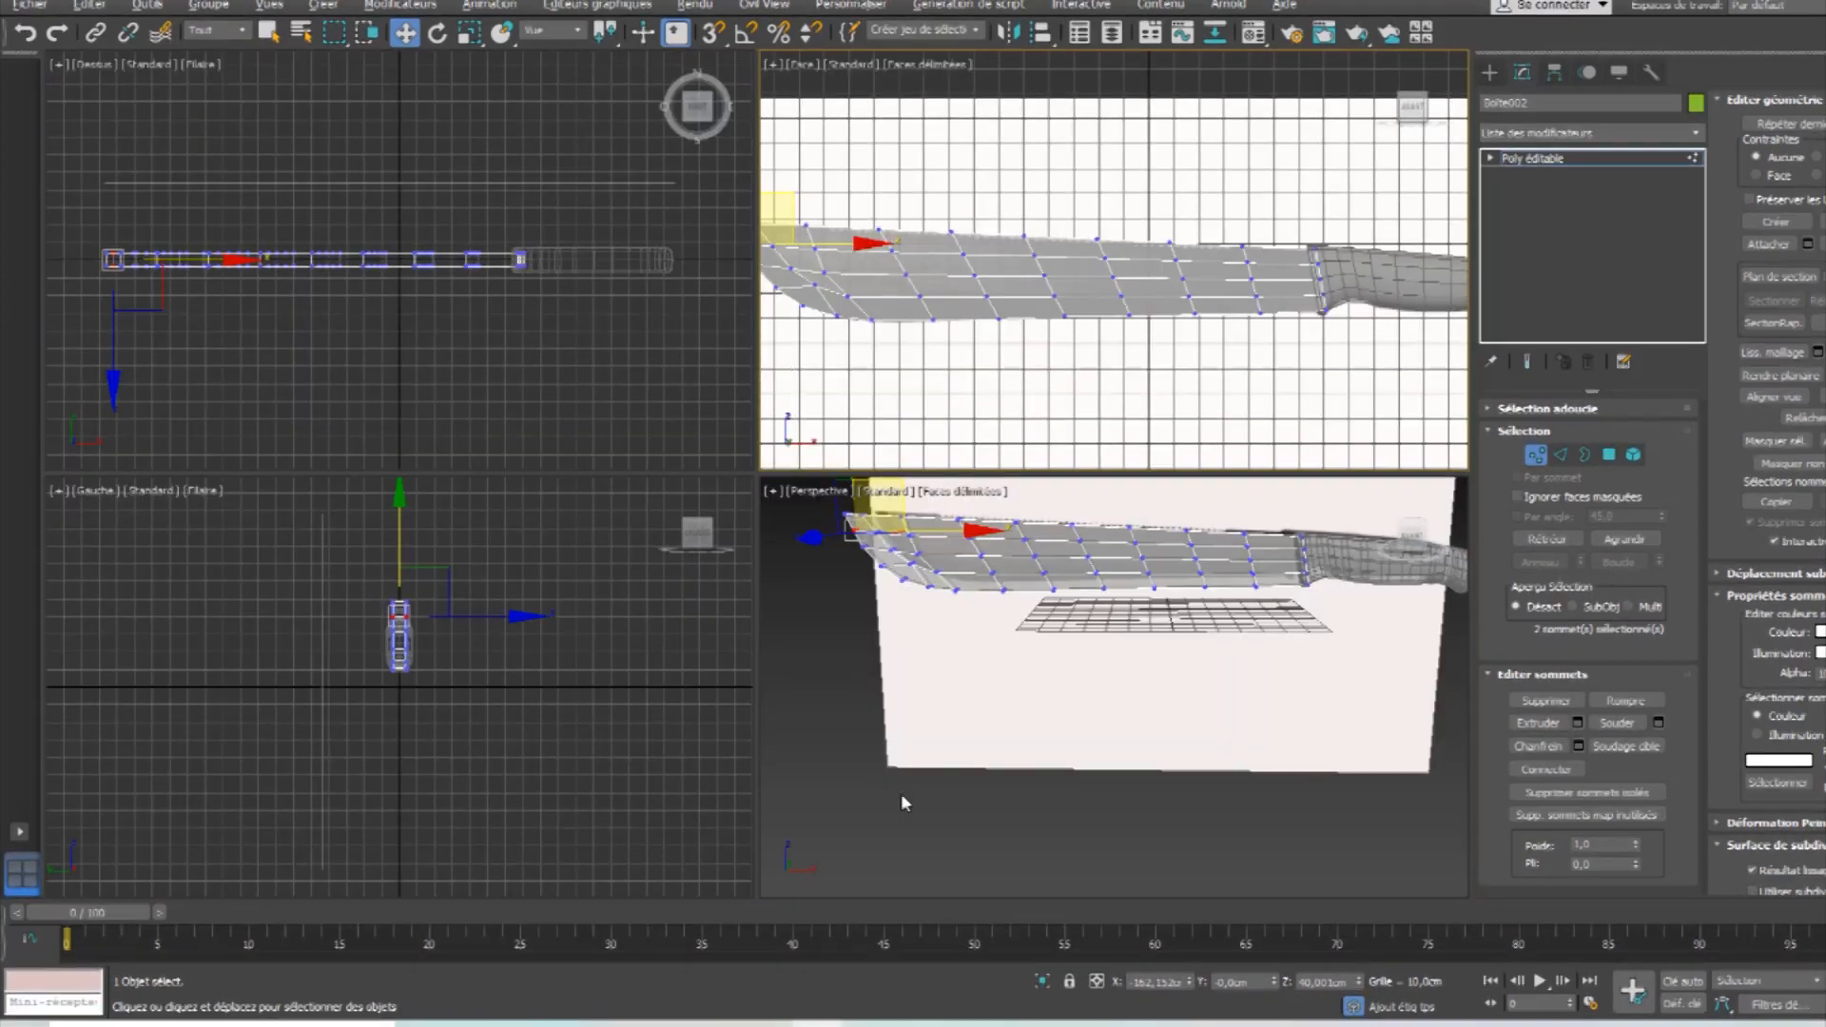
pyautogui.middleClick(487, 693)
pyautogui.hotkey('alt', 'w')
pyautogui.scroll(5, 856, 571)
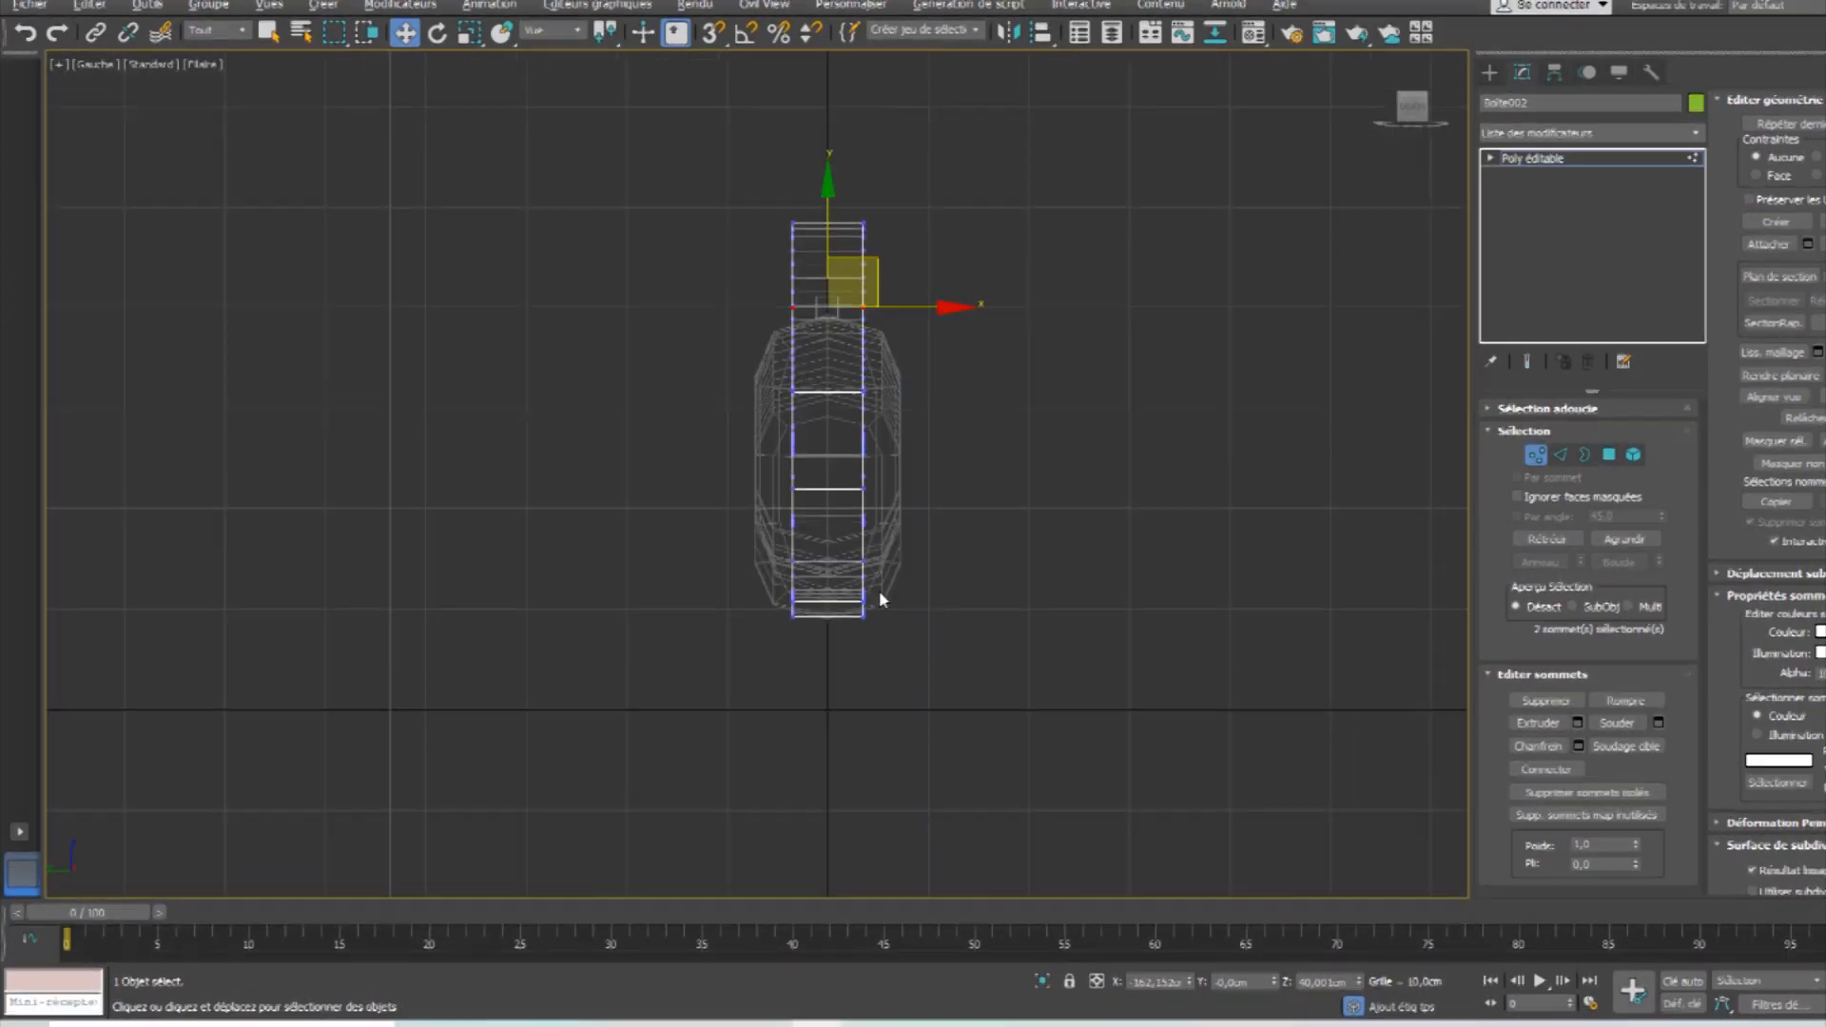
pyautogui.scroll(2, 879, 599)
pyautogui.moveTo(940, 702); pyautogui.dragTo(641, 533)
# Add the vertices along the curved tip end to the cutting-edge selection in the perspective view.
pyautogui.hotkey('alt', 'w')
pyautogui.middleClick(934, 579)
pyautogui.hotkey('alt', 'w')
pyautogui.moveTo(377, 265); pyautogui.dragTo(824, 379, button='middle')
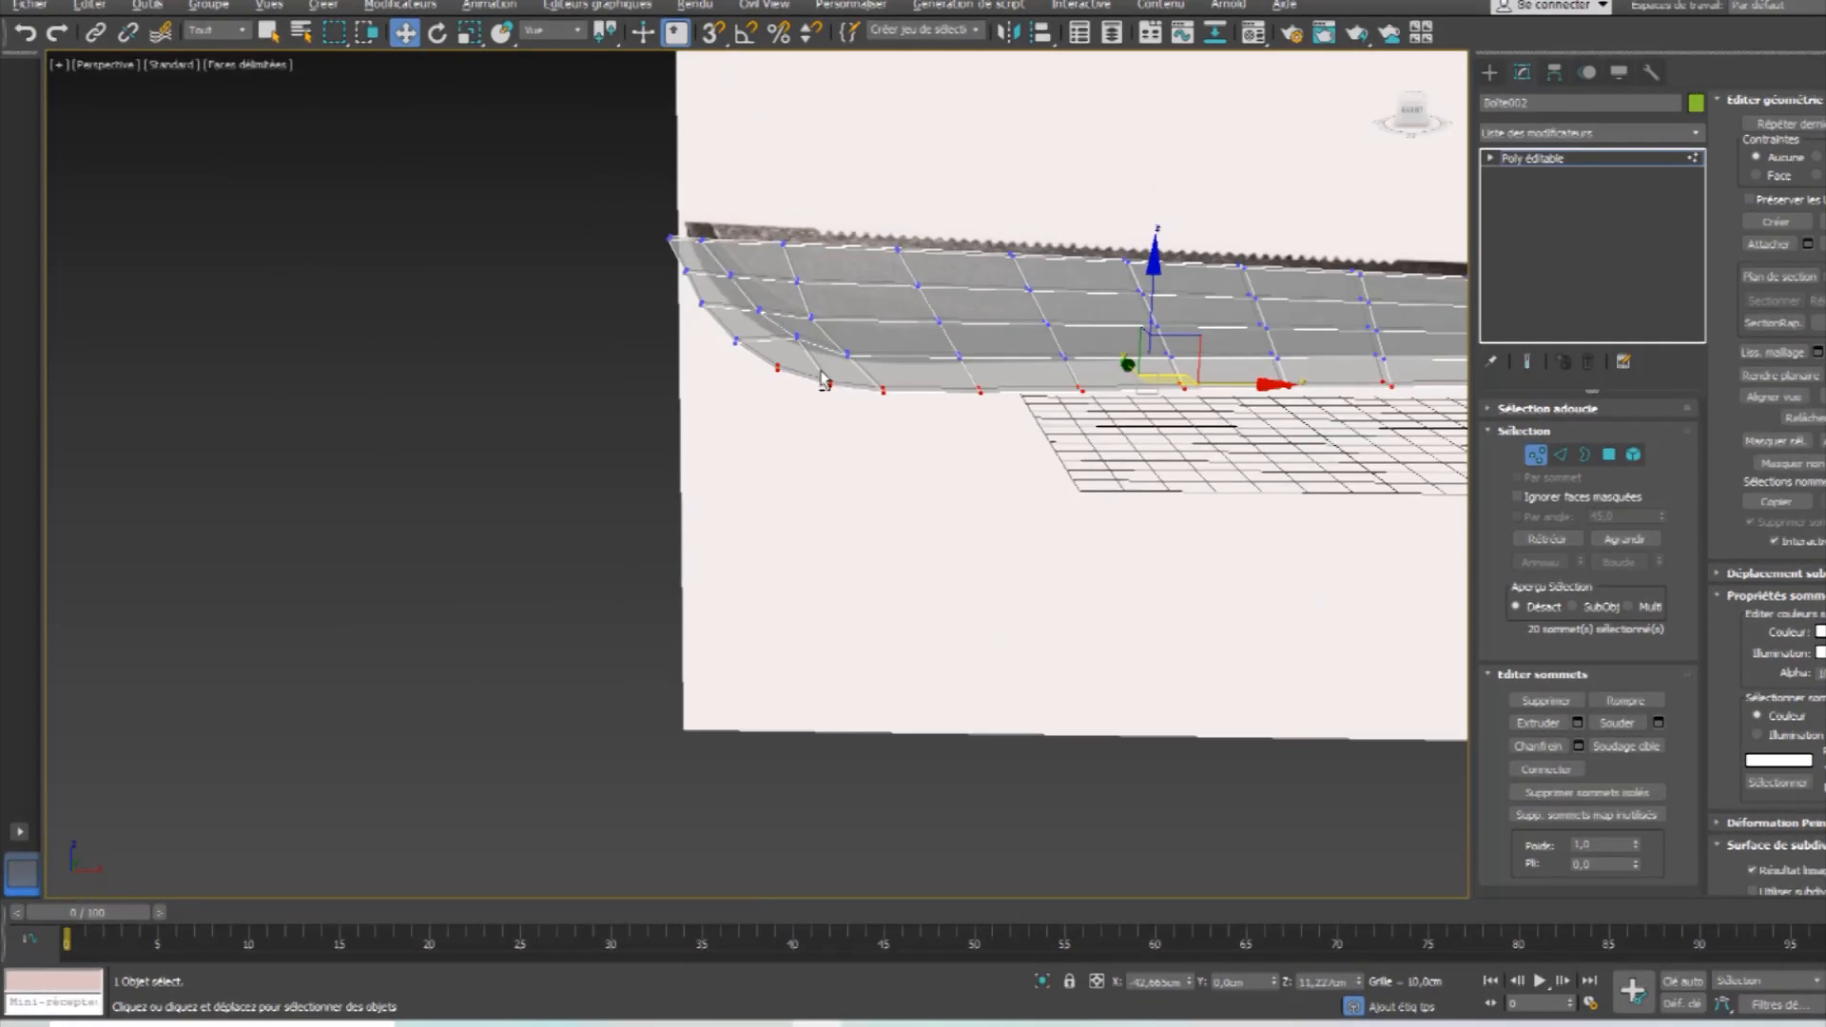
pyautogui.scroll(4, 676, 294)
pyautogui.moveTo(731, 533); pyautogui.dragTo(845, 403)
pyautogui.moveTo(761, 308); pyautogui.dragTo(761, 307)
pyautogui.moveTo(501, 279); pyautogui.dragTo(659, 133)
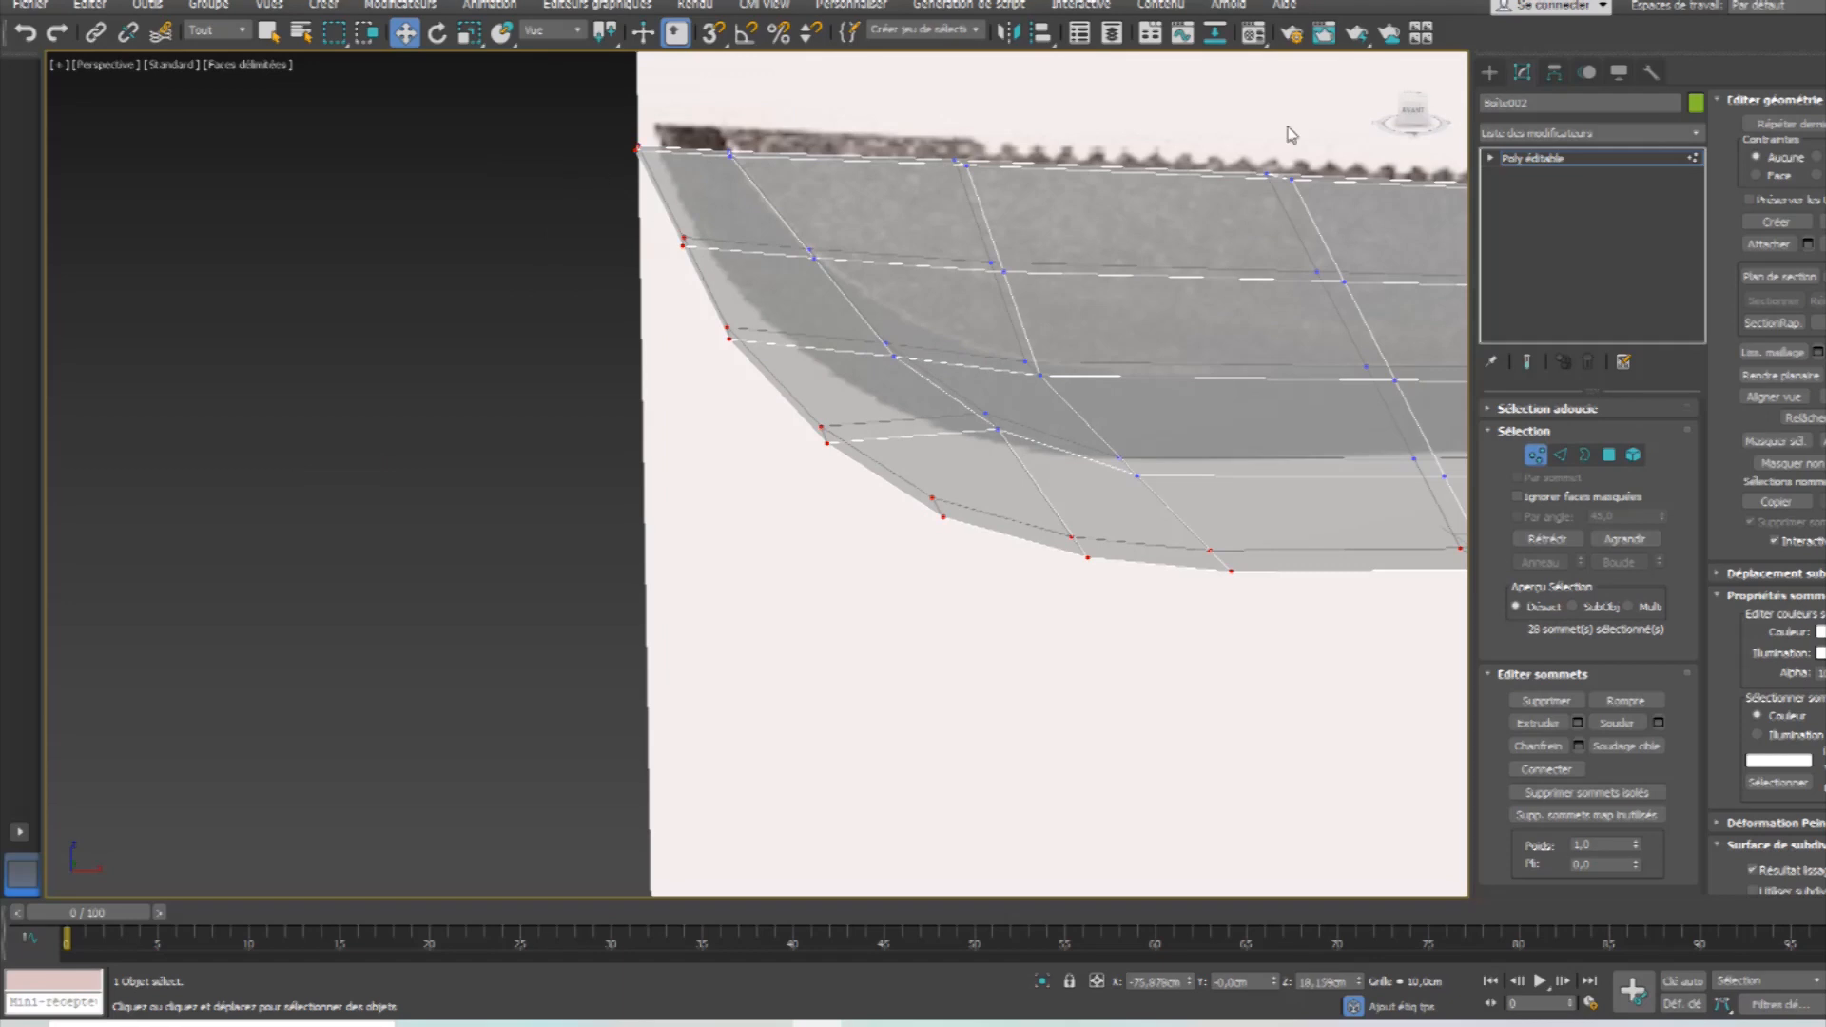
# Turn on soft selection for the cutting-edge vertices with a falloff of 28.6 cm.
pyautogui.click(1505, 417)
pyautogui.click(1516, 430)
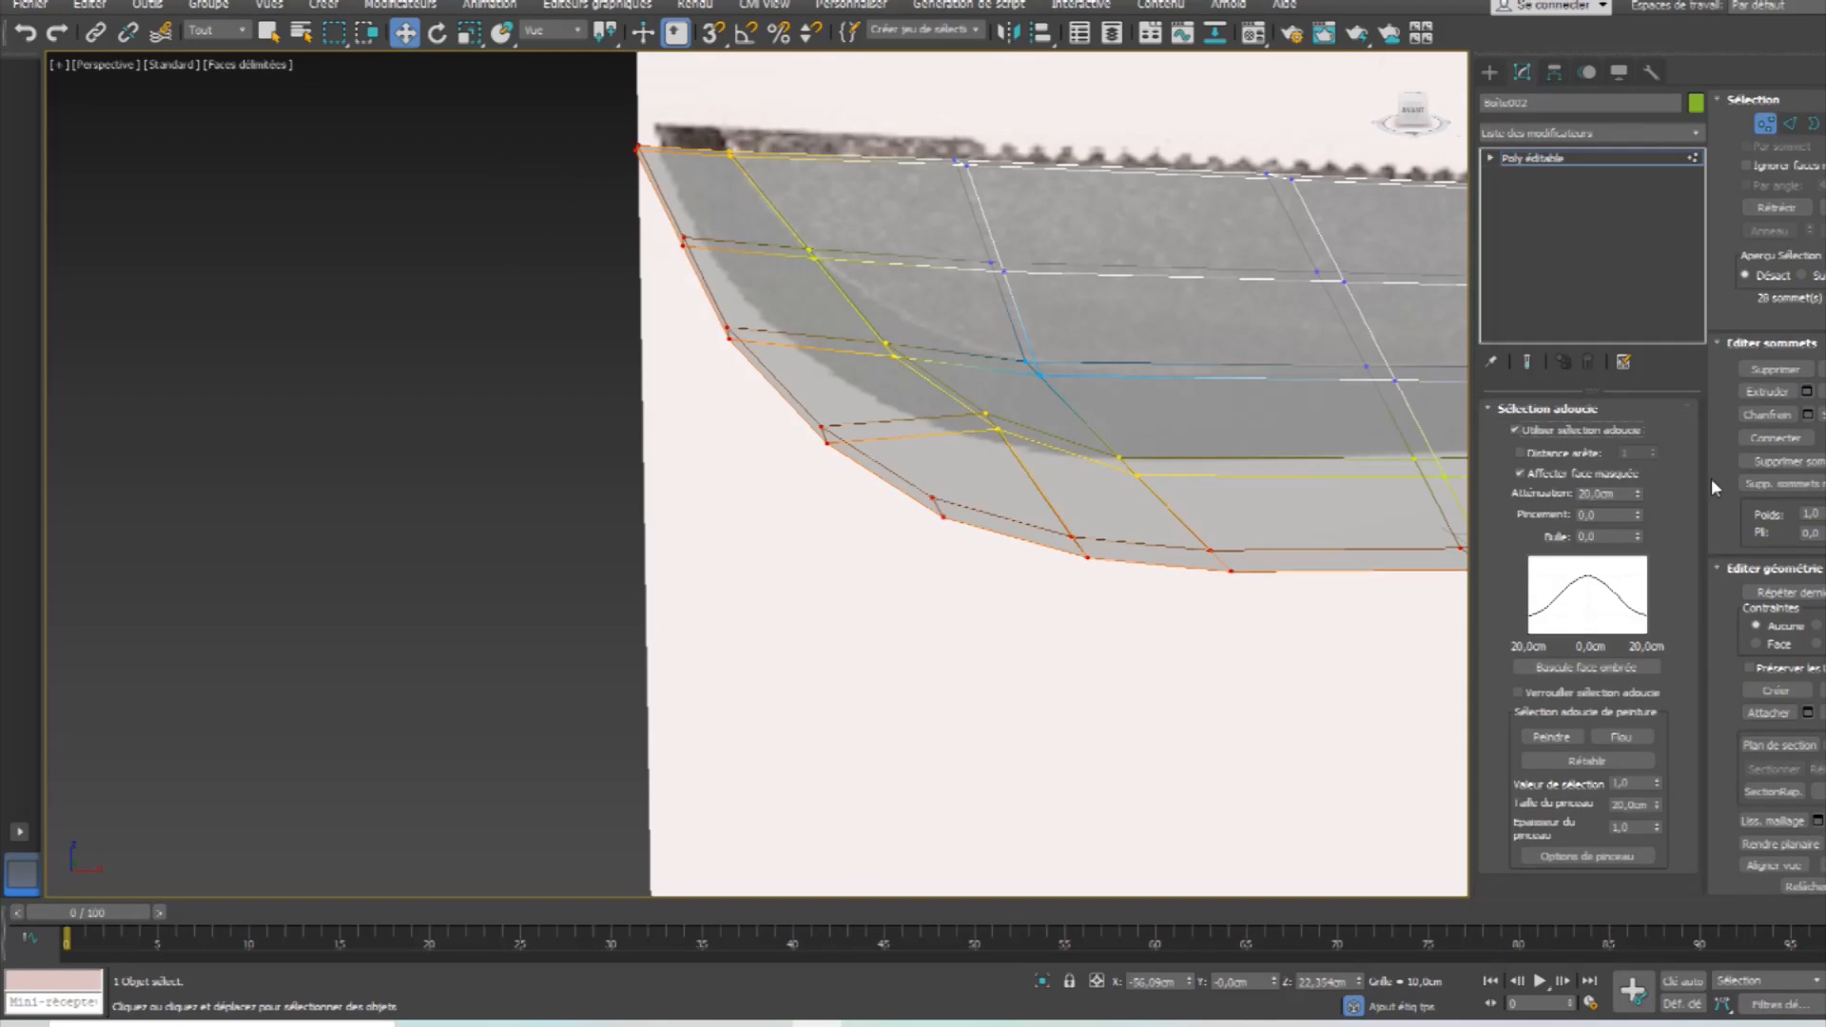
pyautogui.scroll(-6, 1093, 407)
pyautogui.moveTo(788, 460); pyautogui.dragTo(963, 550, button='middle')
pyautogui.moveTo(1638, 493); pyautogui.dragTo(1636, 447)
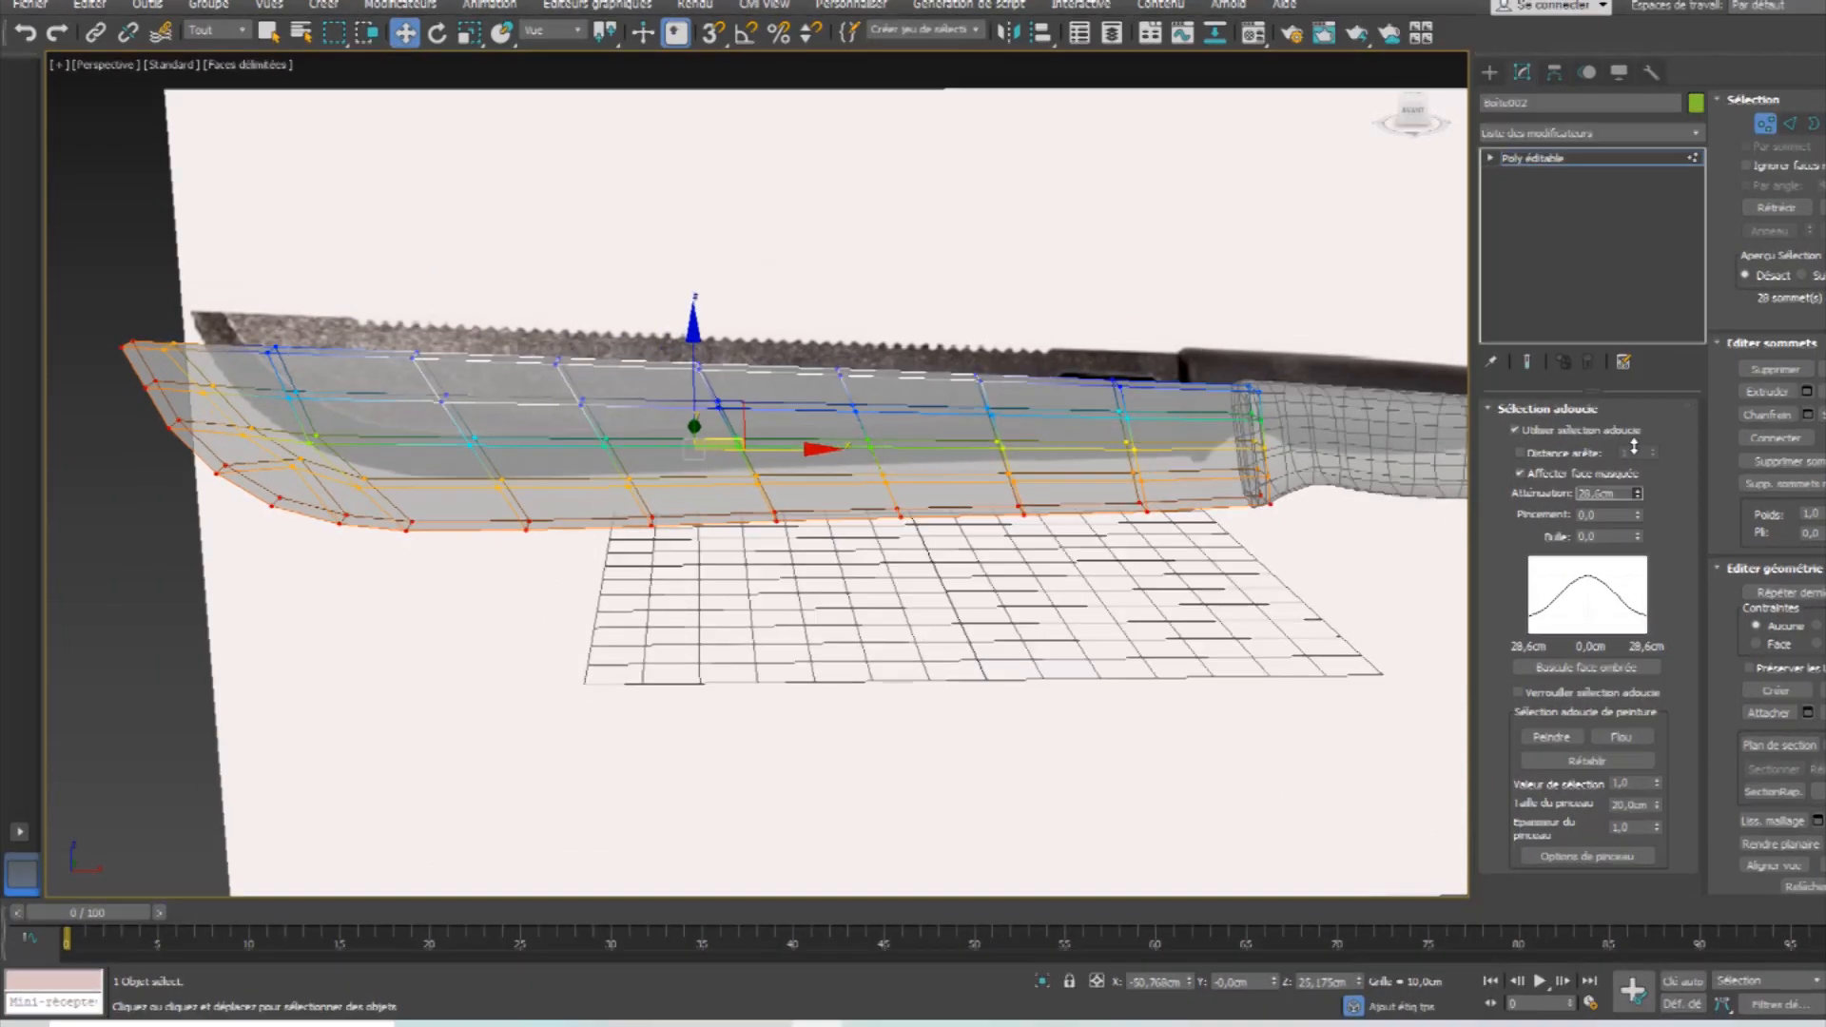
# Scale the soft-selected vertices narrower across the blade's thickness in the left view to taper it to a thin cutting edge.
pyautogui.hotkey('alt', 'w')
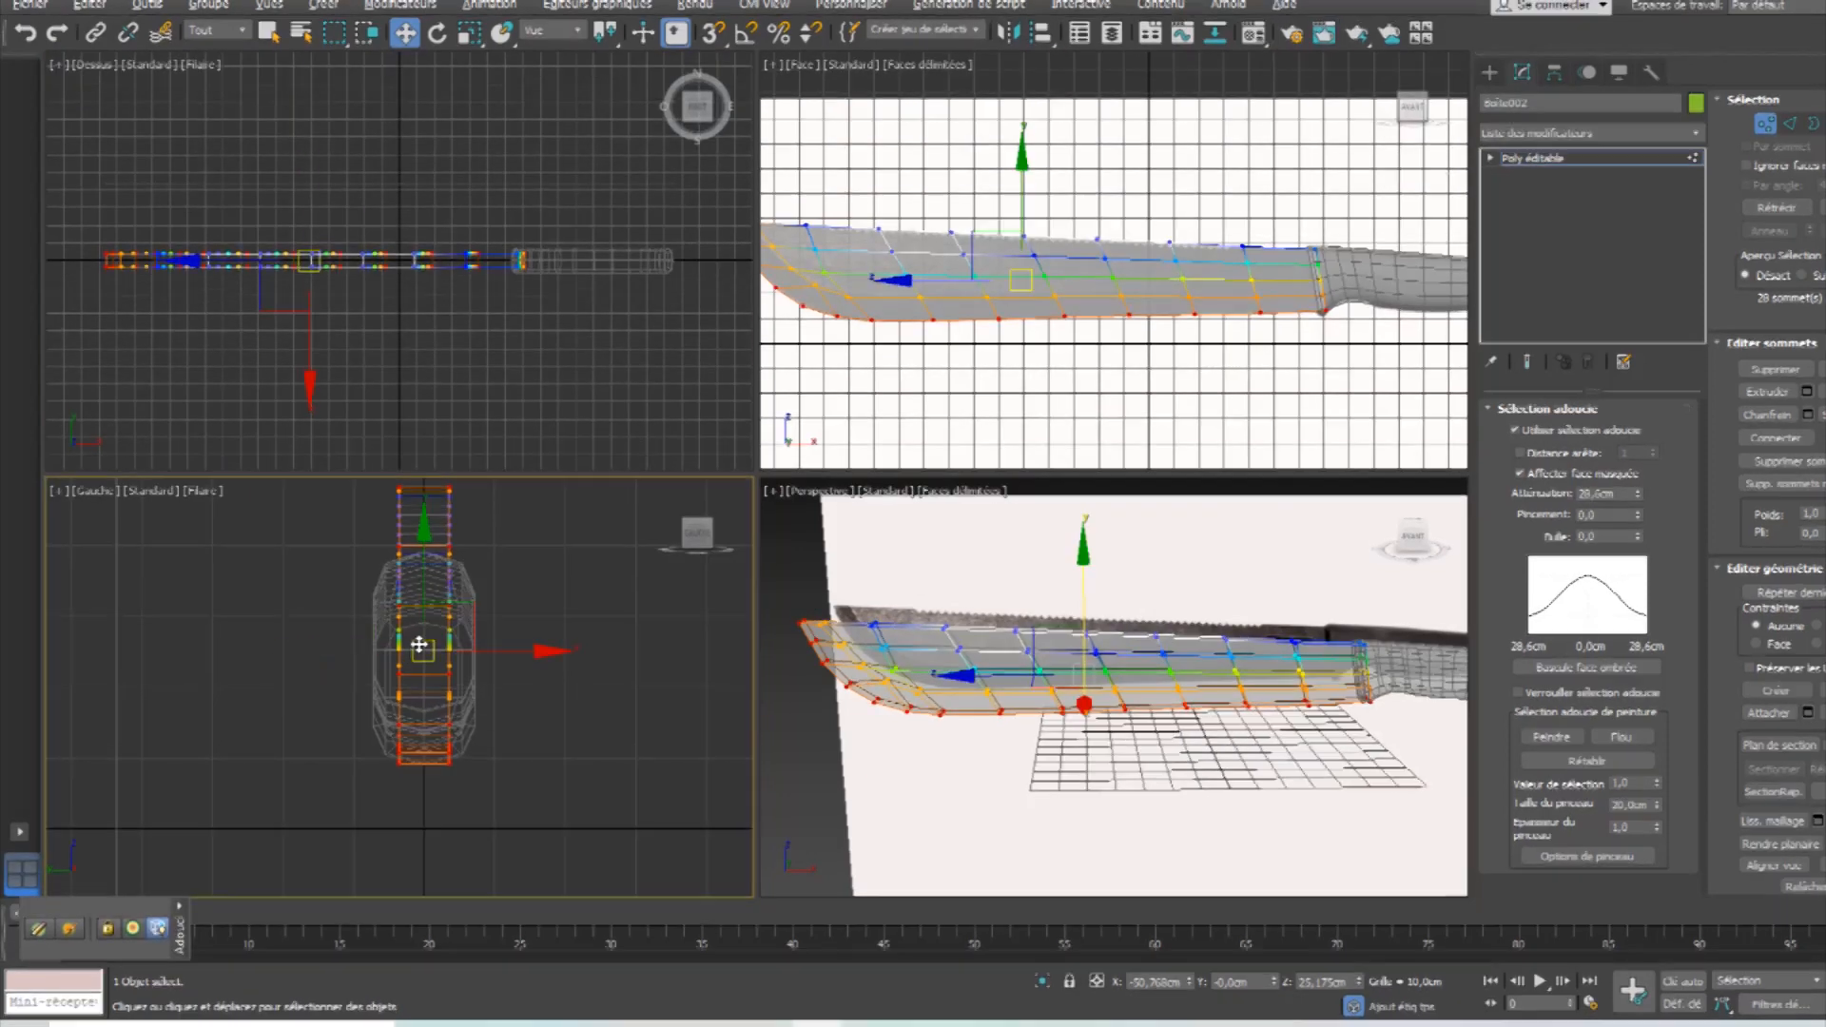
pyautogui.hotkey('alt', 'w')
pyautogui.click(469, 33)
pyautogui.moveTo(946, 401); pyautogui.dragTo(502, 404)
pyautogui.moveTo(326, 391); pyautogui.dragTo(290, 384)
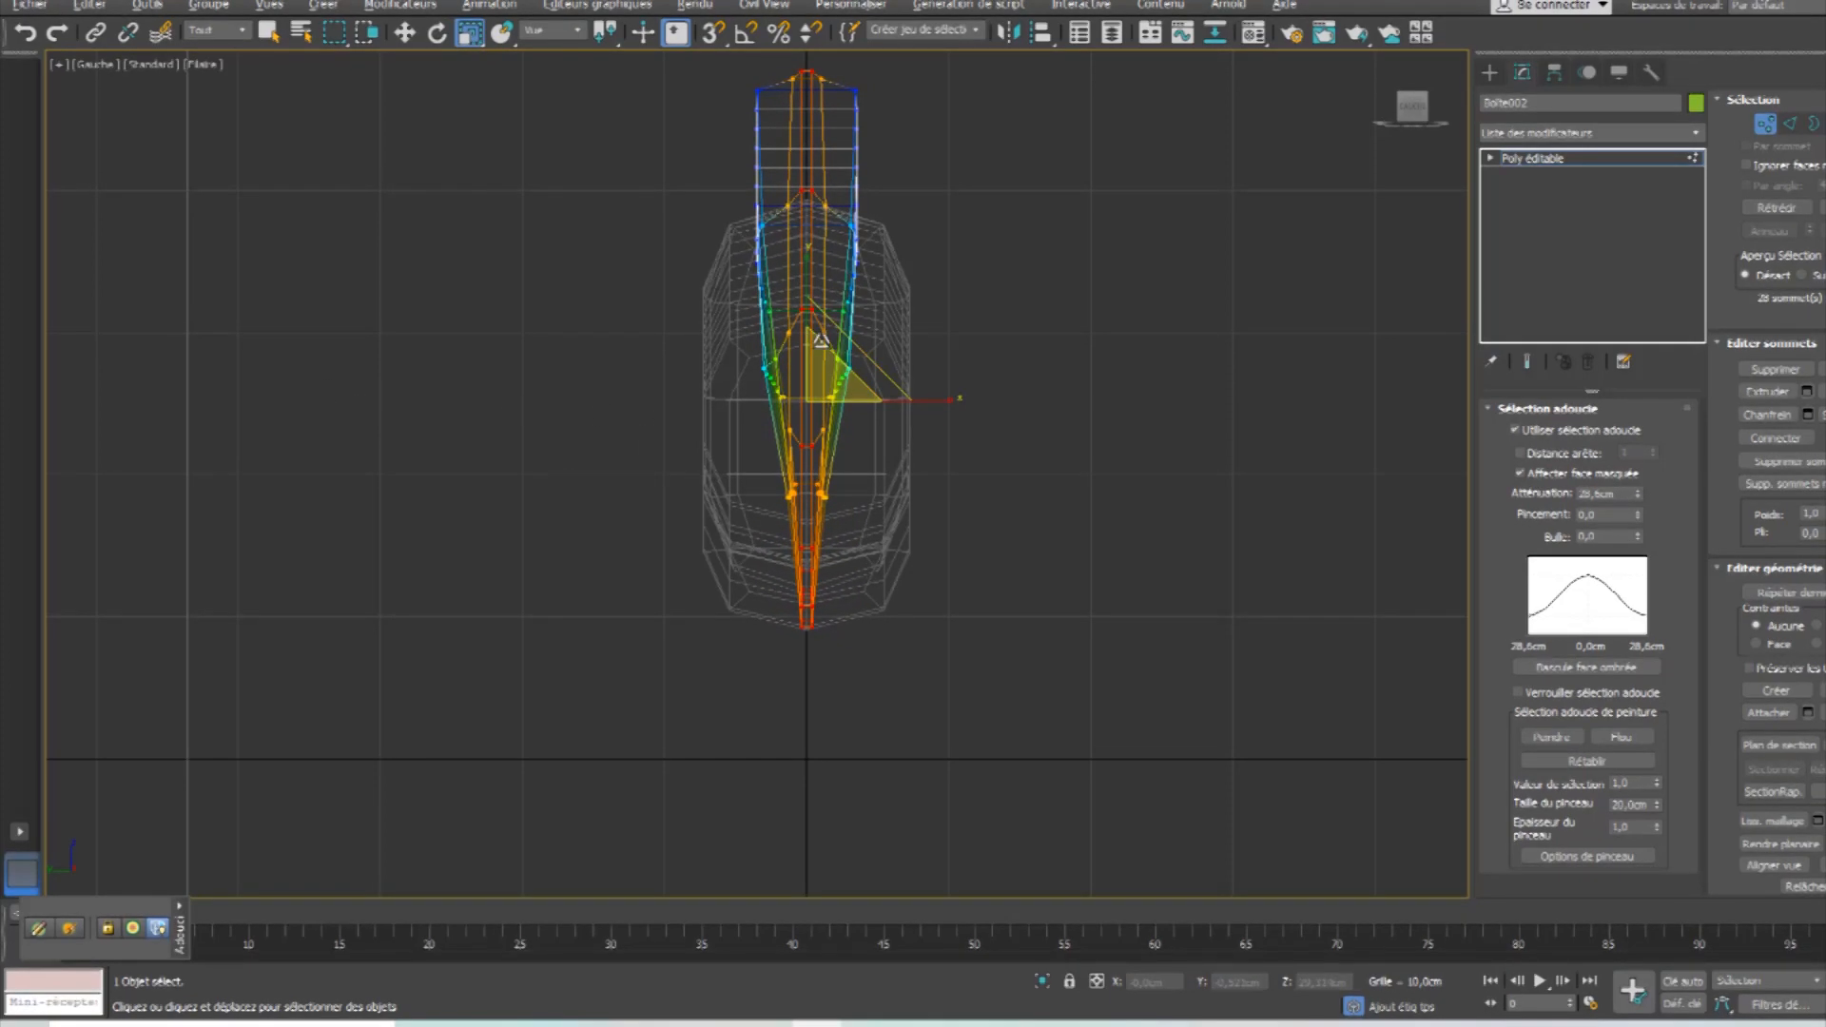
# Switch the blade from vertex editing to edge editing and turn off soft selection.
pyautogui.hotkey('alt', 'w')
pyautogui.hotkey('alt', 'w')
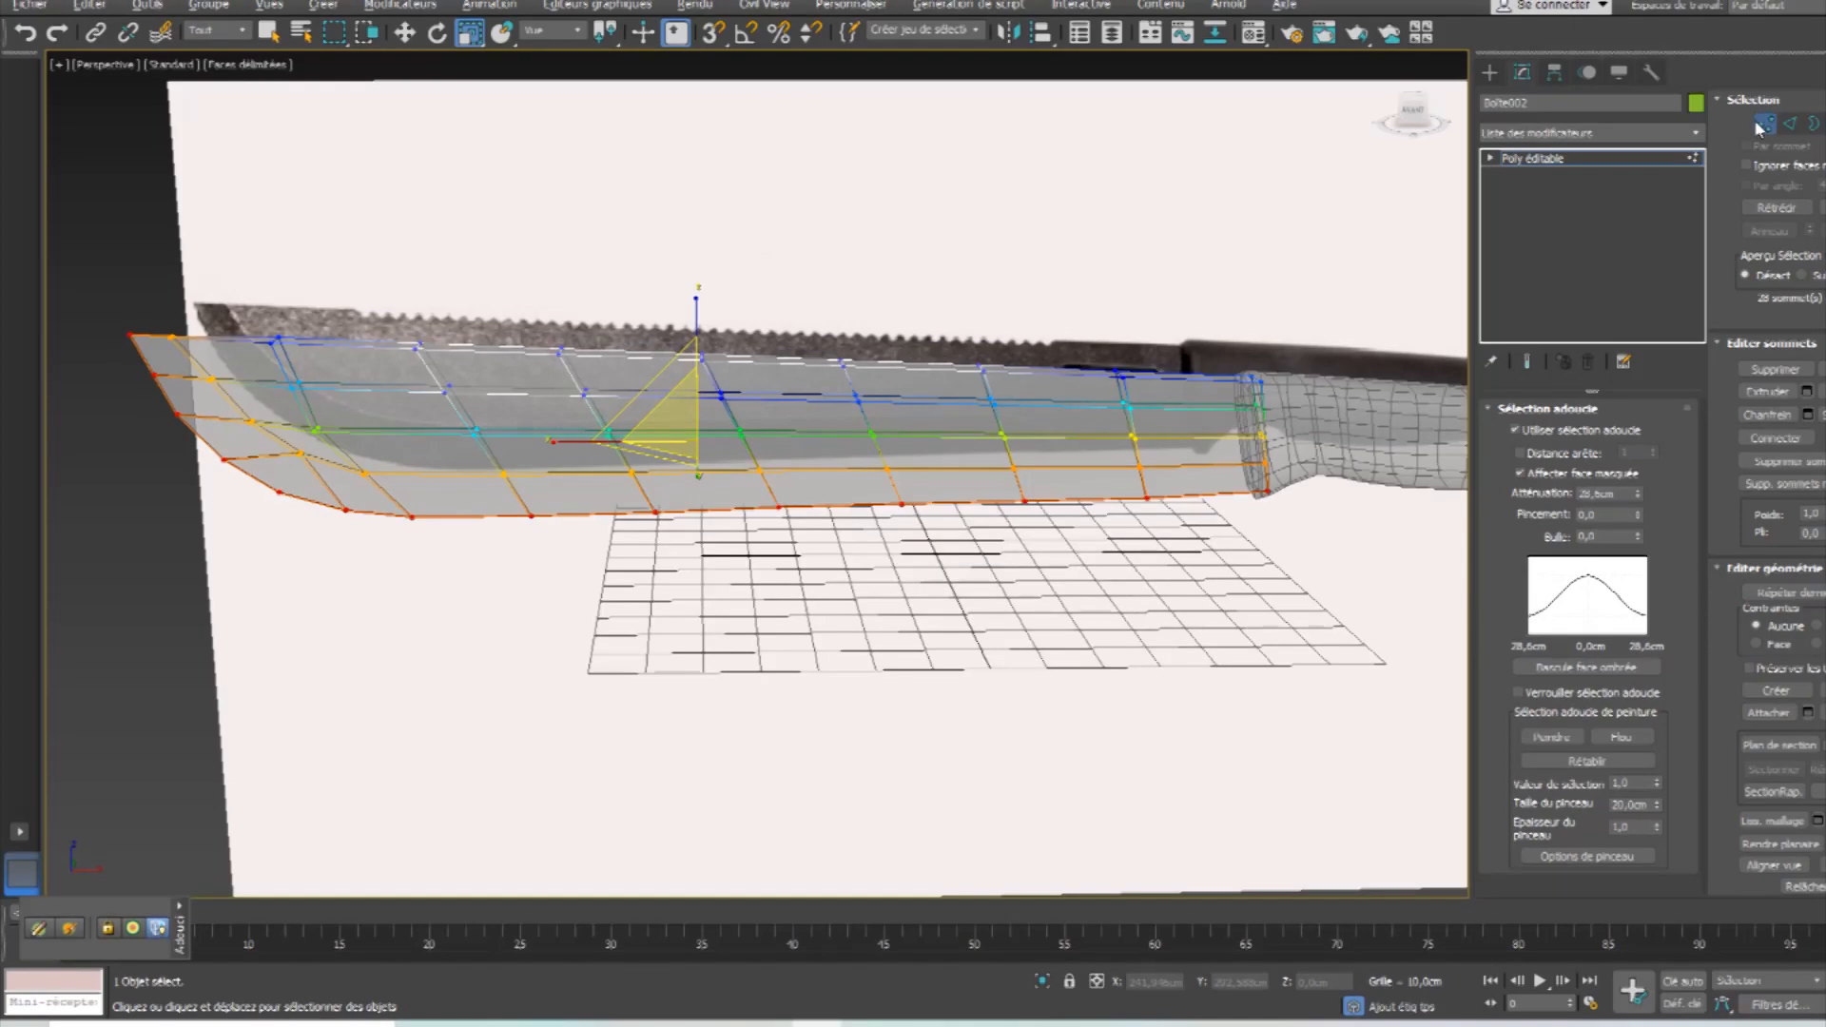
pyautogui.press('1')
pyautogui.keyDown('alt'); pyautogui.moveTo(575, 559); pyautogui.dragTo(722, 585, button='middle'); pyautogui.keyUp('alt')
pyautogui.click(1563, 133)
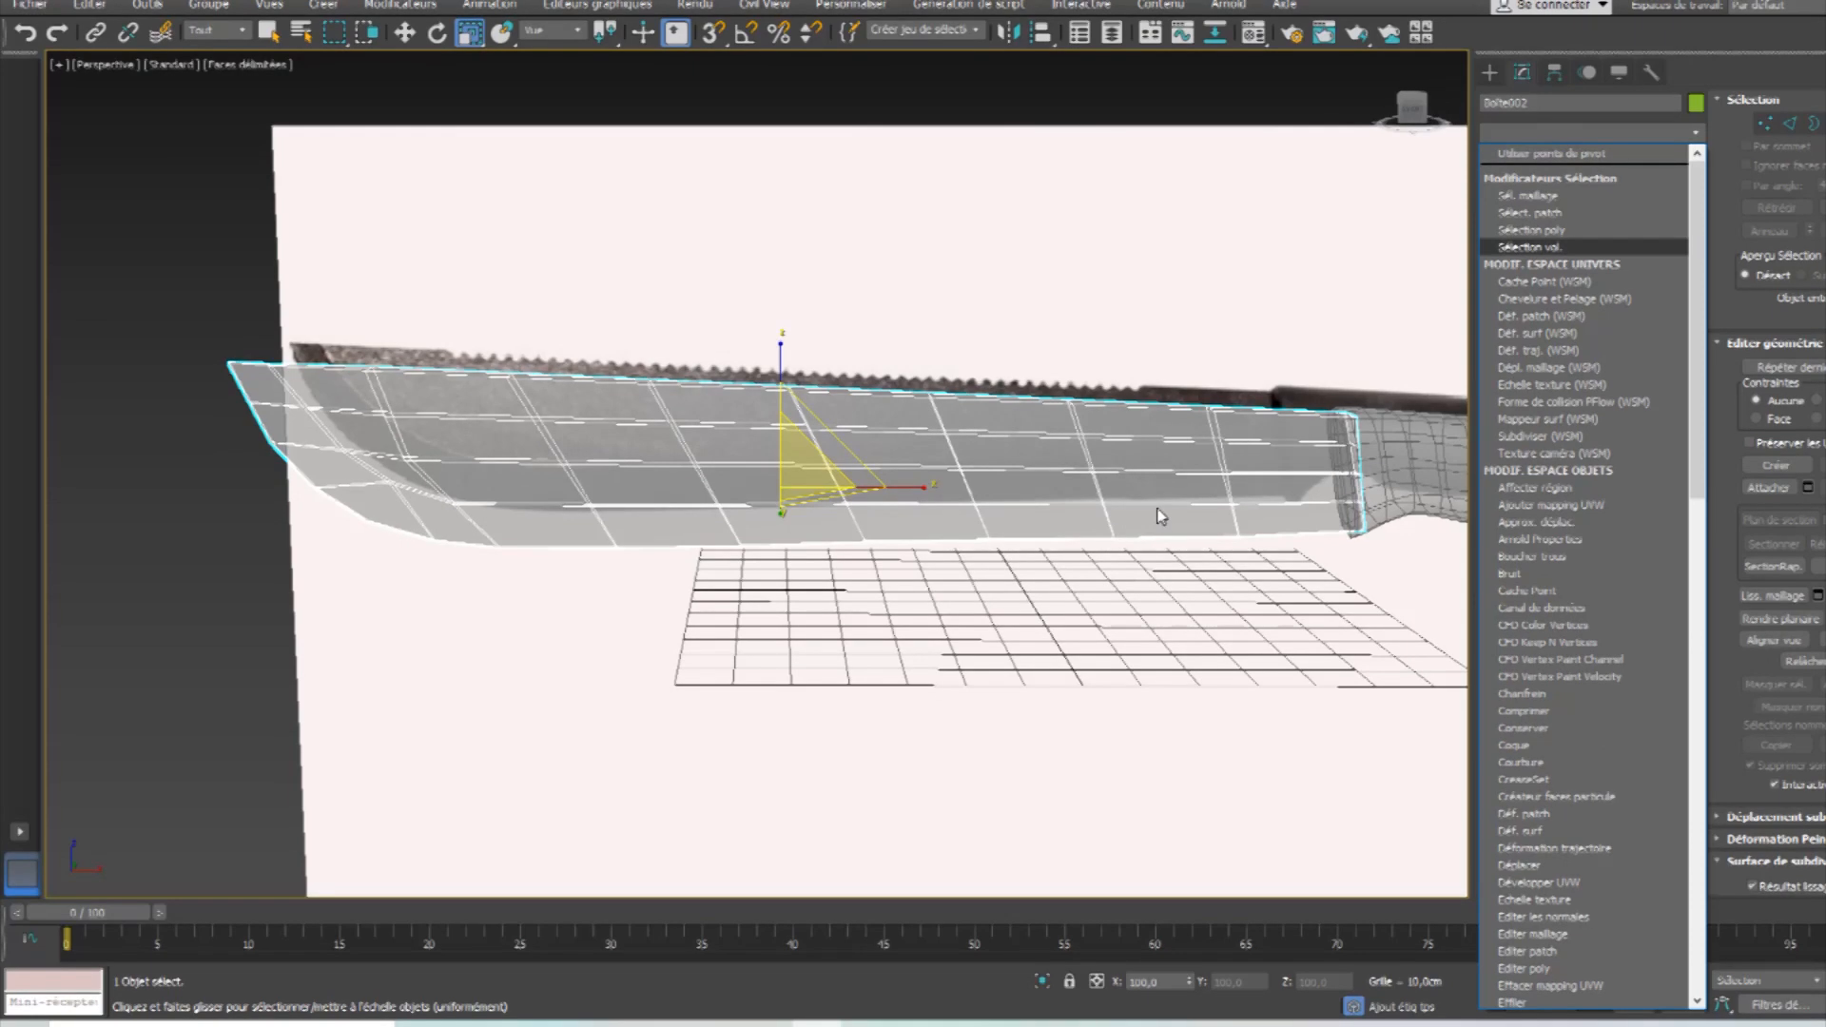
pyautogui.click(1468, 301)
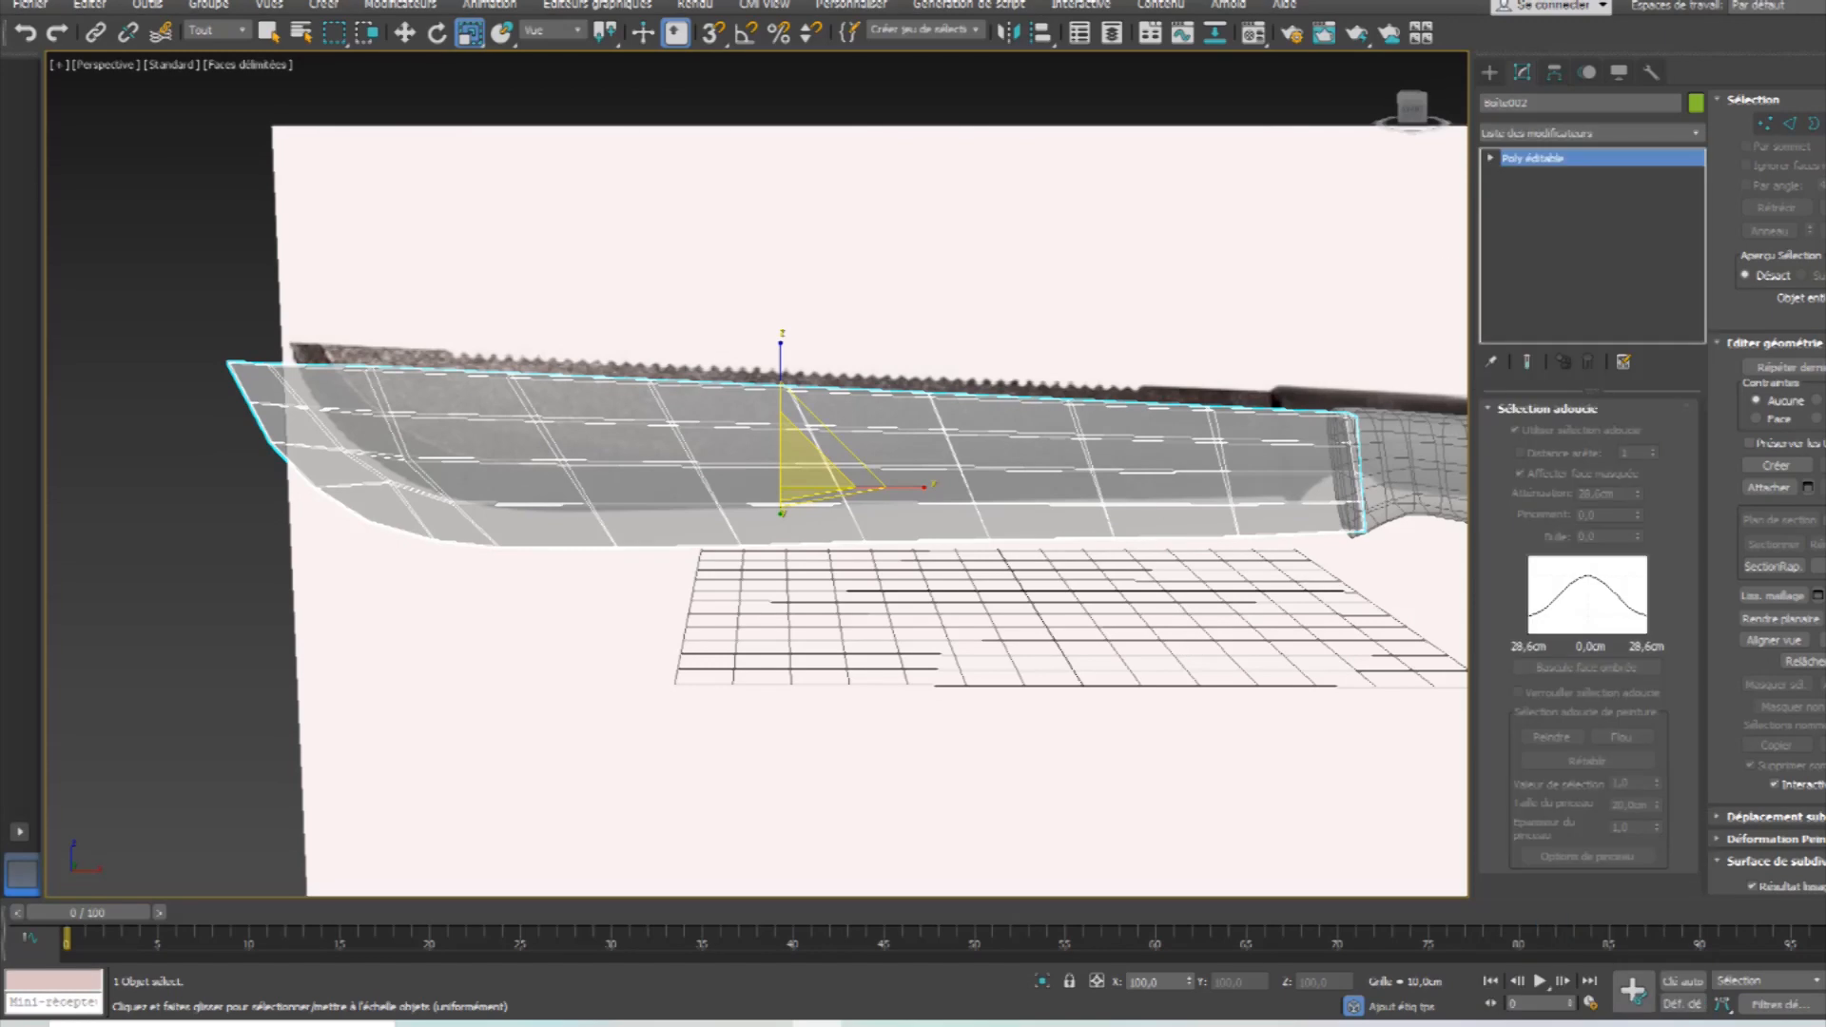
pyautogui.click(1789, 124)
pyautogui.keyDown('alt'); pyautogui.moveTo(913, 420); pyautogui.dragTo(1093, 546, button='middle'); pyautogui.keyUp('alt')
pyautogui.scroll(3, 858, 420)
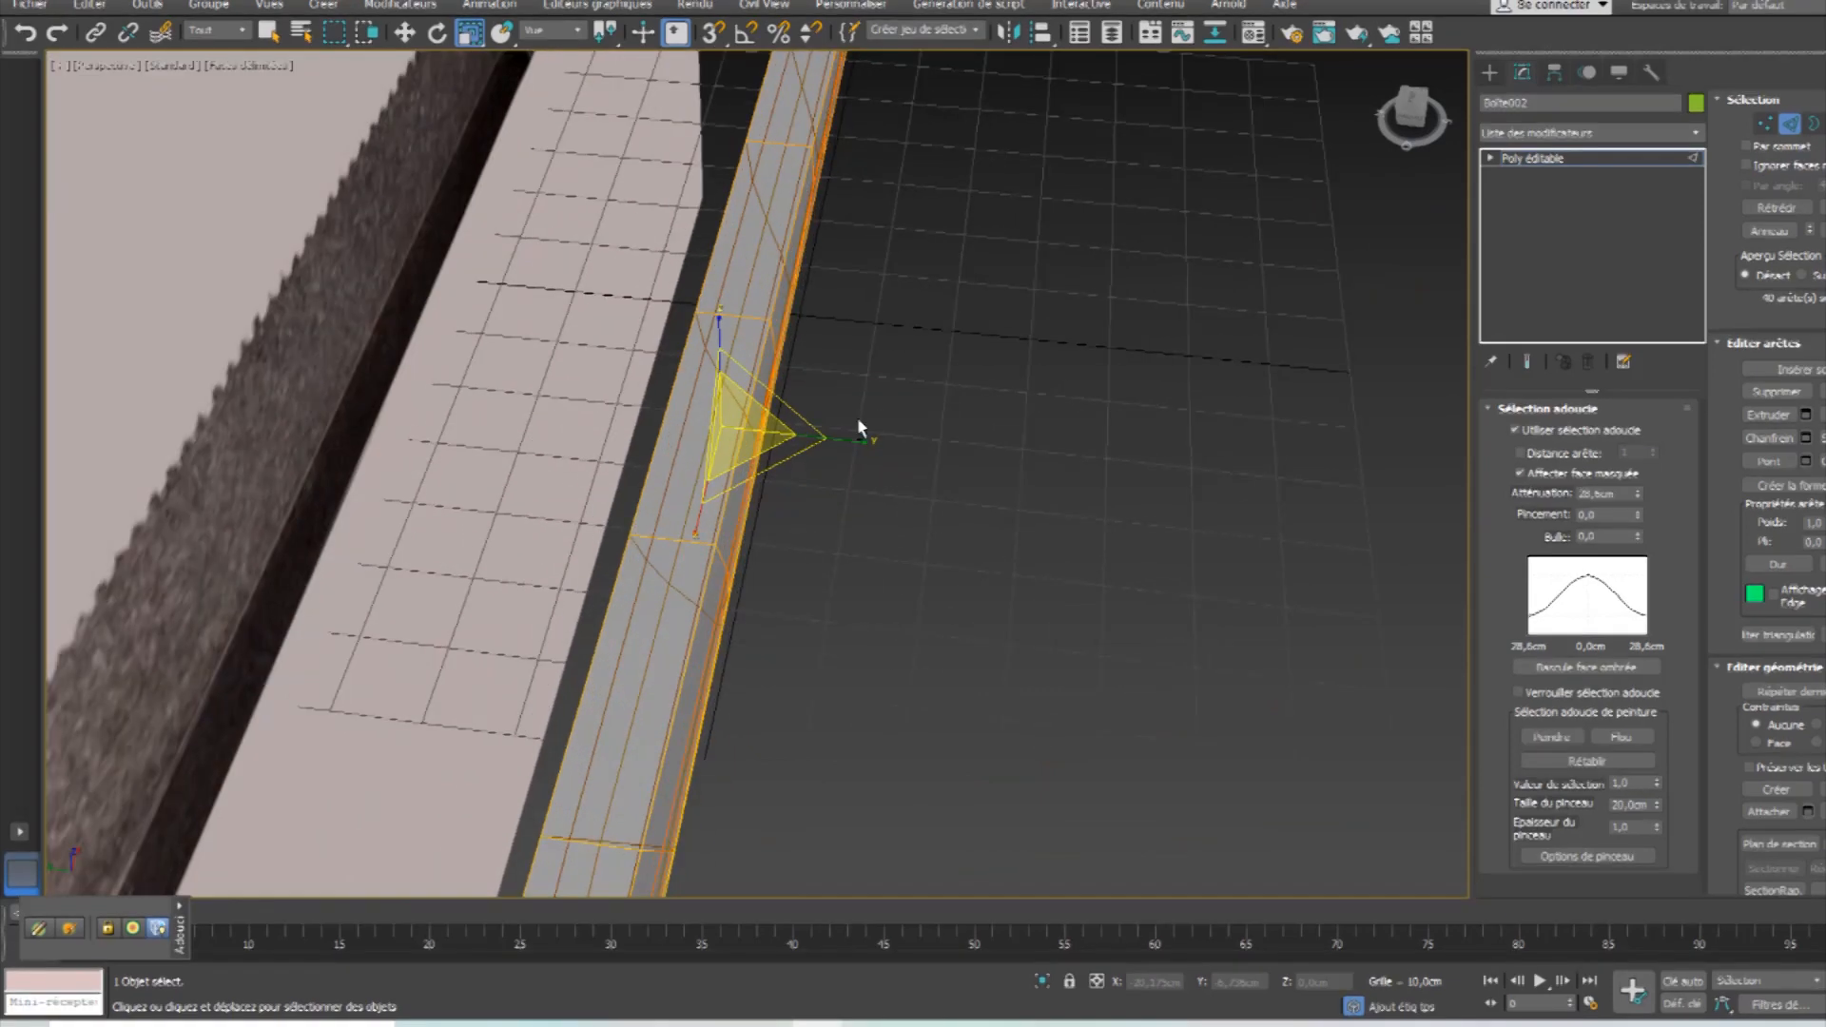
pyautogui.click(1567, 423)
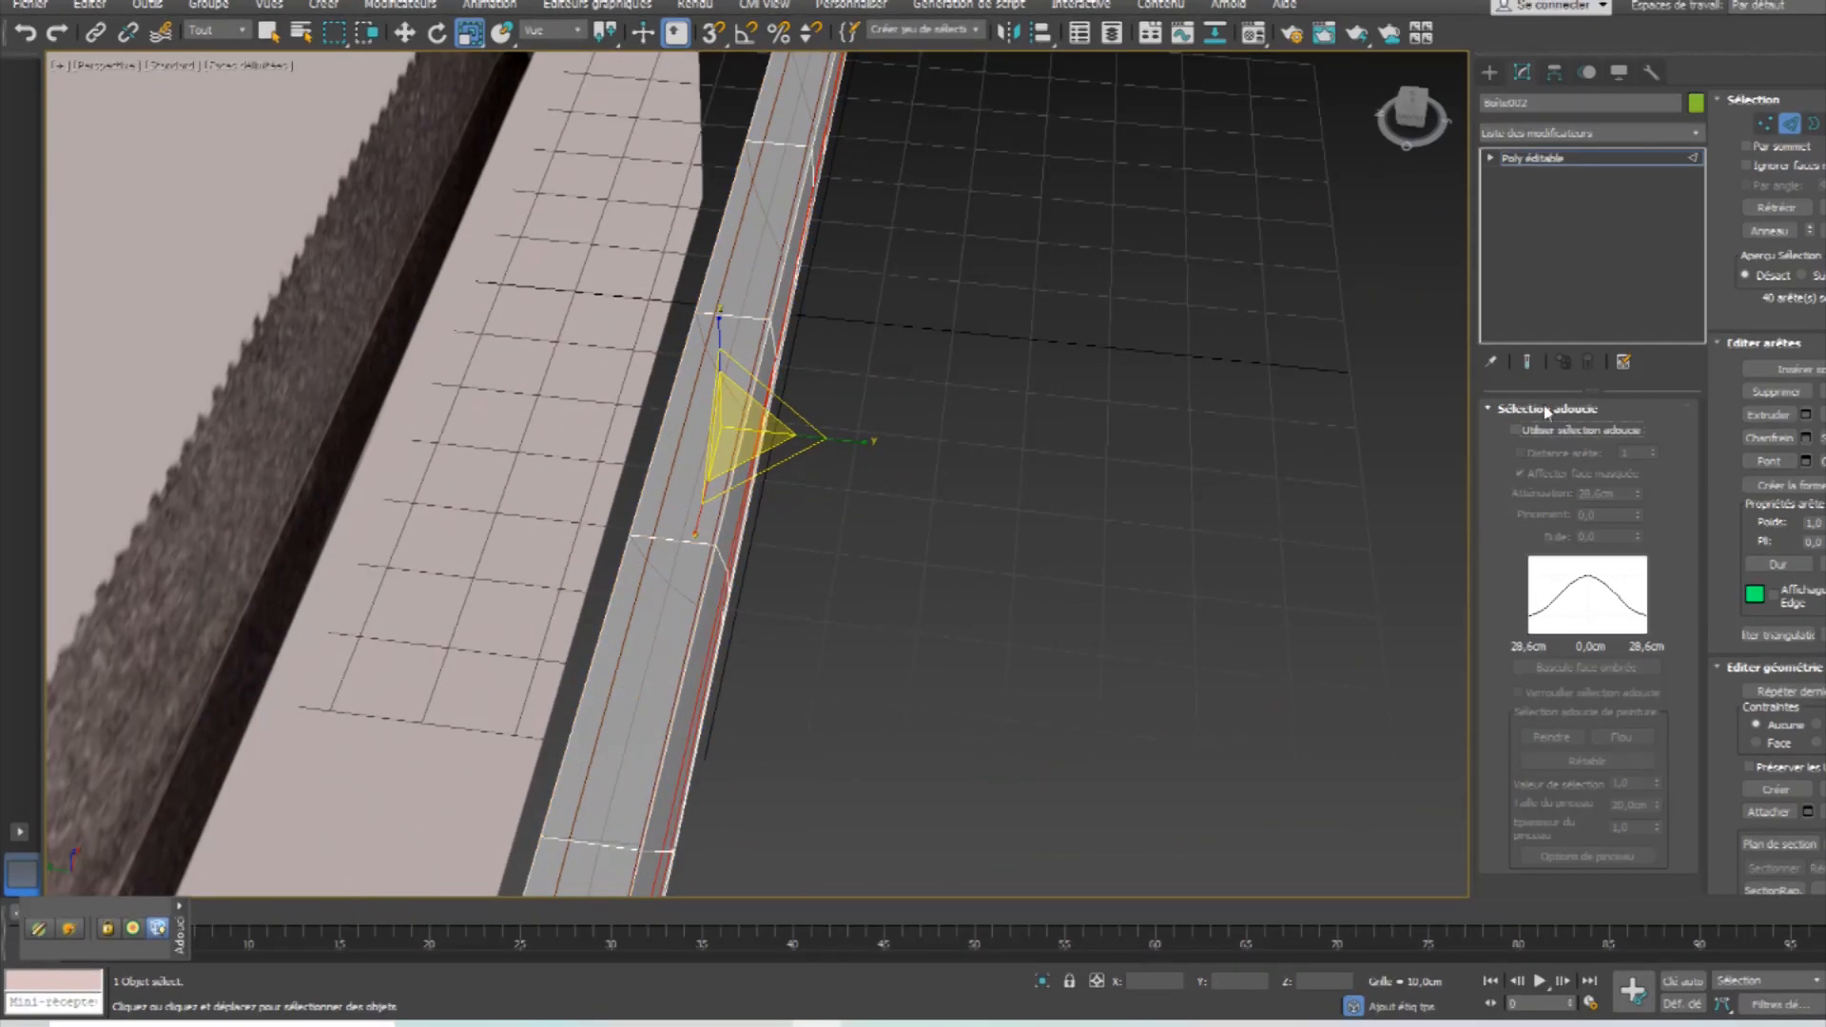
# Select the ring of edges across the blade's thickness and connect them to add a centre edge loop running along the blade.
pyautogui.click(743, 319)
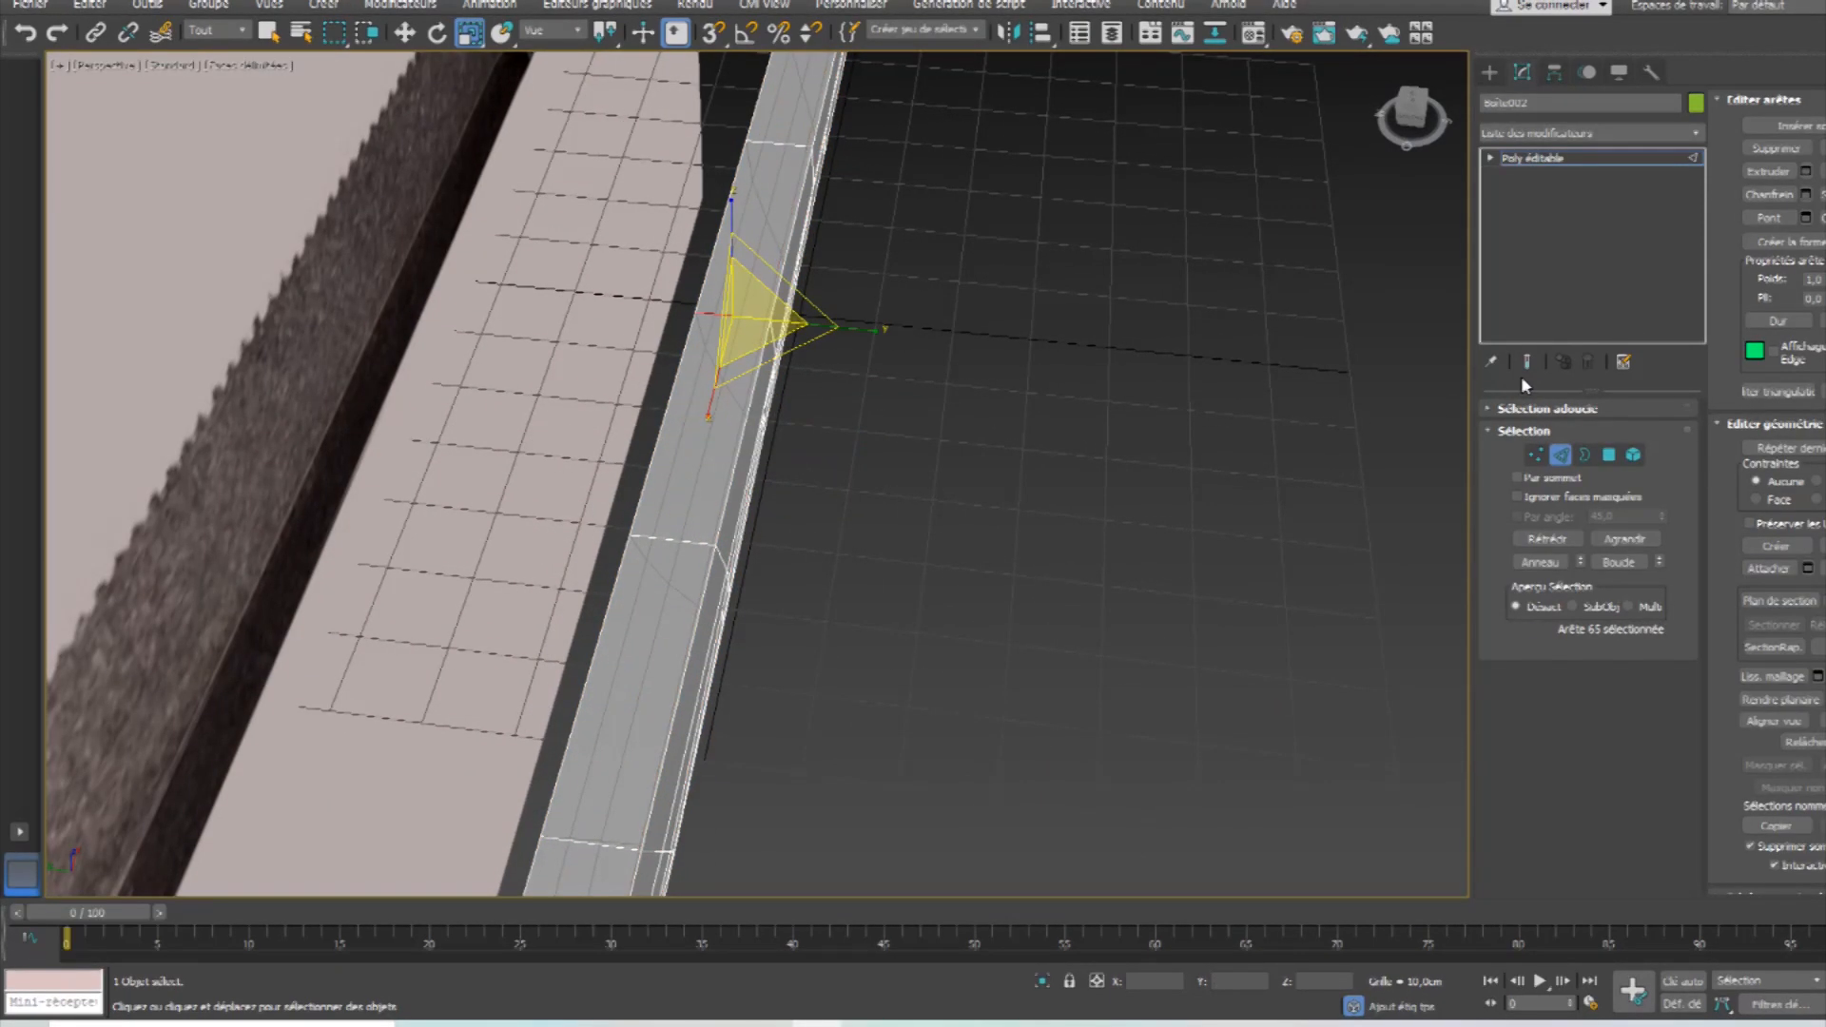
pyautogui.click(1539, 409)
pyautogui.click(1547, 409)
pyautogui.click(1541, 563)
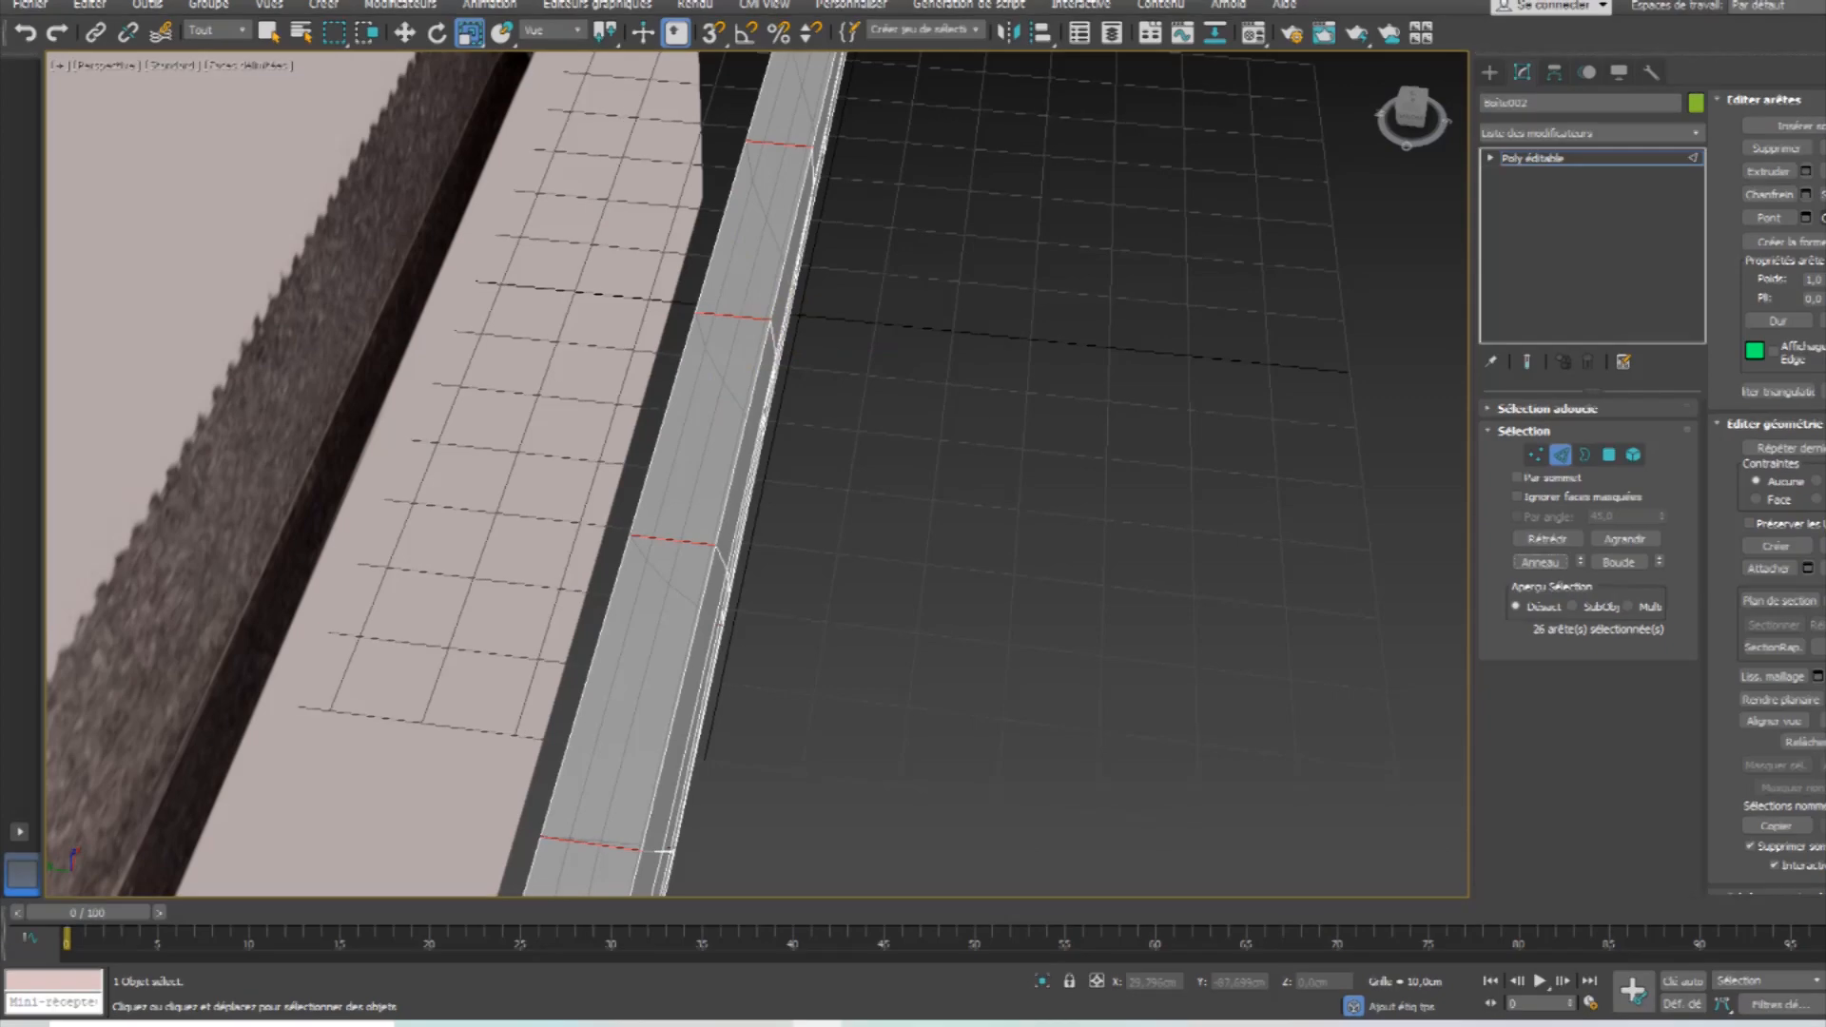
pyautogui.hotkey('ctrl', 'shift', 'e')
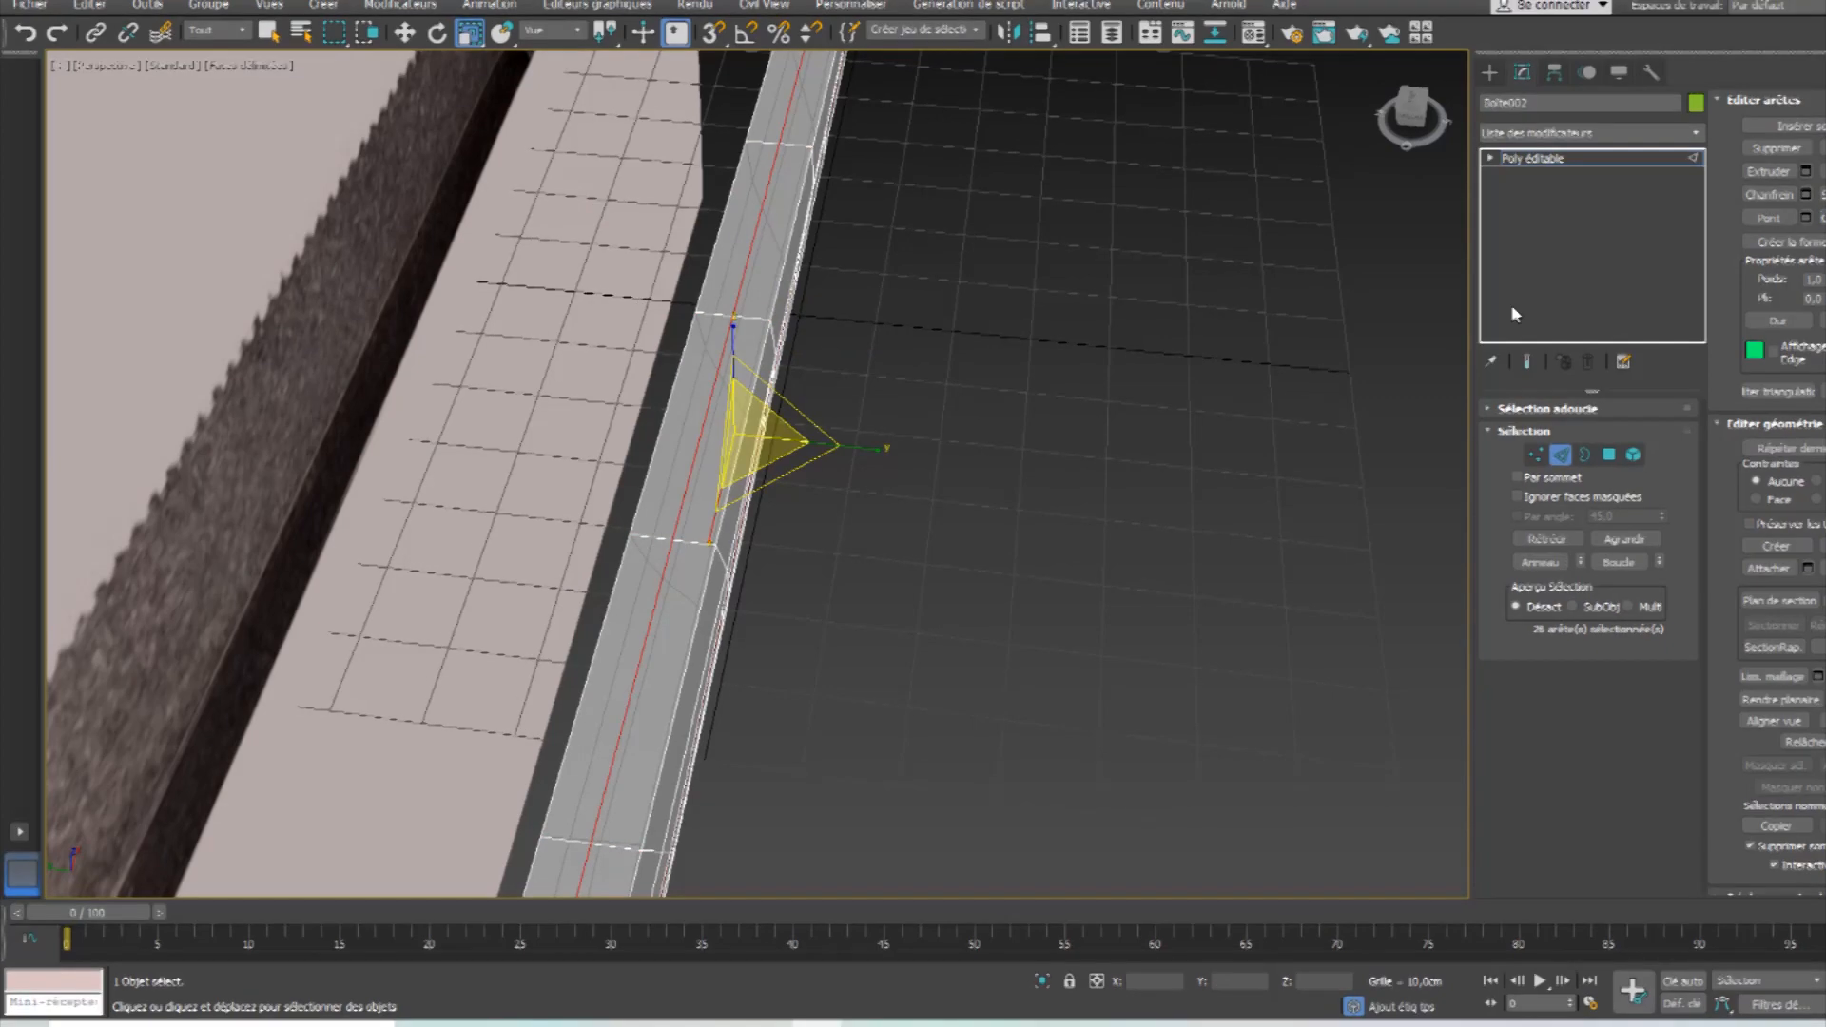
pyautogui.click(1557, 458)
# Apply a Lissage rapide modifier to the blade and check the smoothed shape at its tip and handle end.
pyautogui.keyDown('alt'); pyautogui.moveTo(1171, 719); pyautogui.dragTo(980, 628, button='middle'); pyautogui.keyUp('alt')
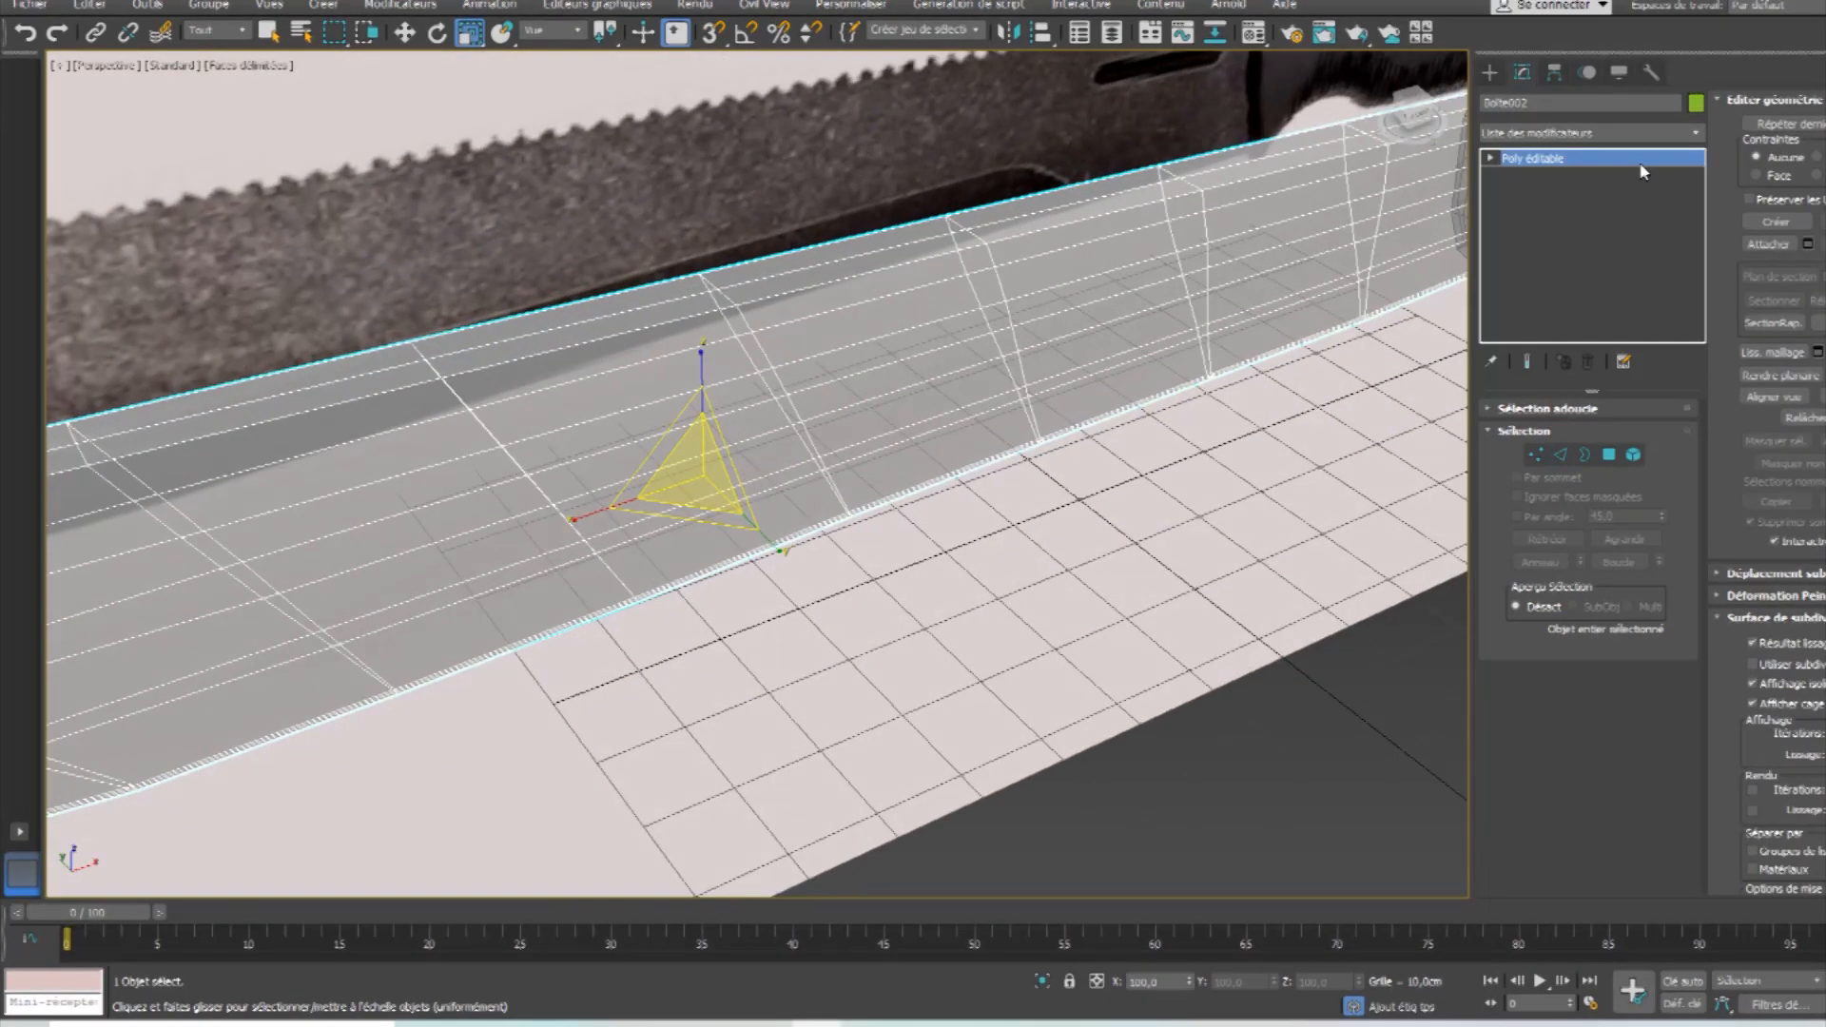
pyautogui.click(1583, 135)
pyautogui.press('l')
pyautogui.press('l')
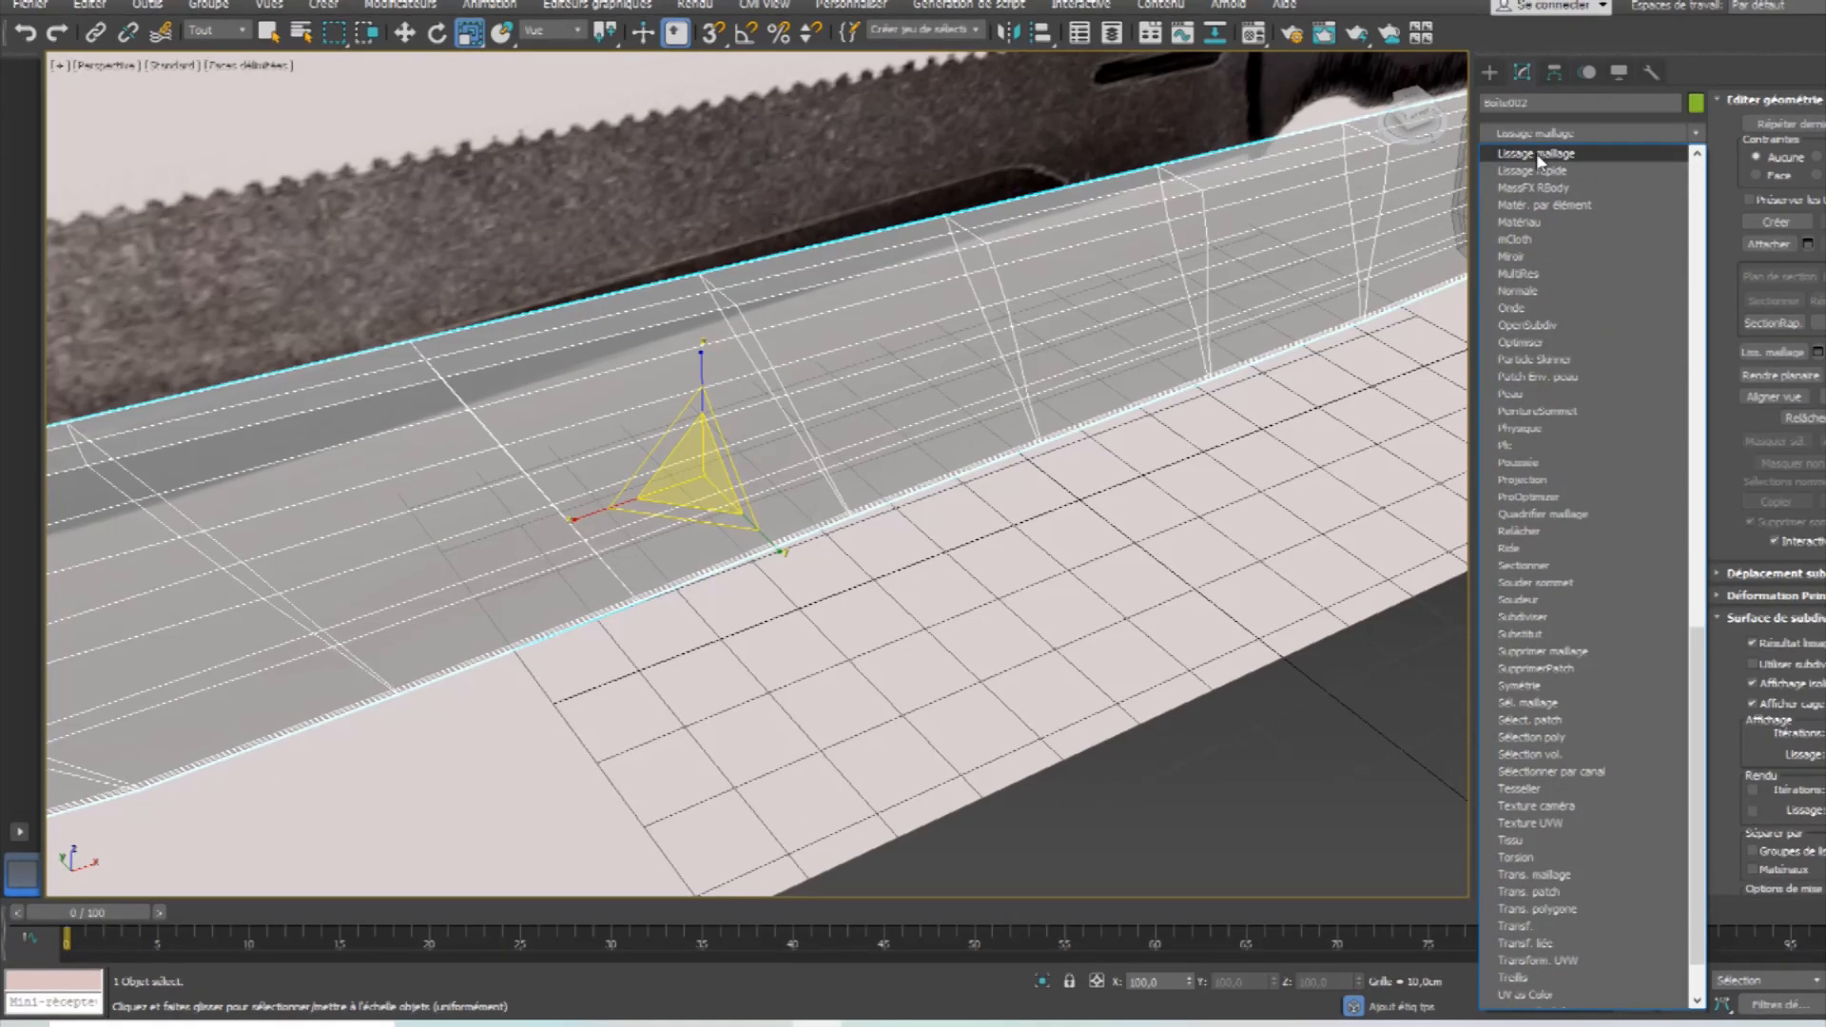
pyautogui.click(1532, 170)
pyautogui.keyDown('alt'); pyautogui.moveTo(723, 570); pyautogui.dragTo(1056, 609, button='middle'); pyautogui.keyUp('alt')
pyautogui.scroll(-5, 1062, 619)
pyautogui.scroll(5, 1283, 569)
pyautogui.moveTo(481, 597); pyautogui.dragTo(1150, 580, button='middle')
pyautogui.hotkey('alt', 'x')
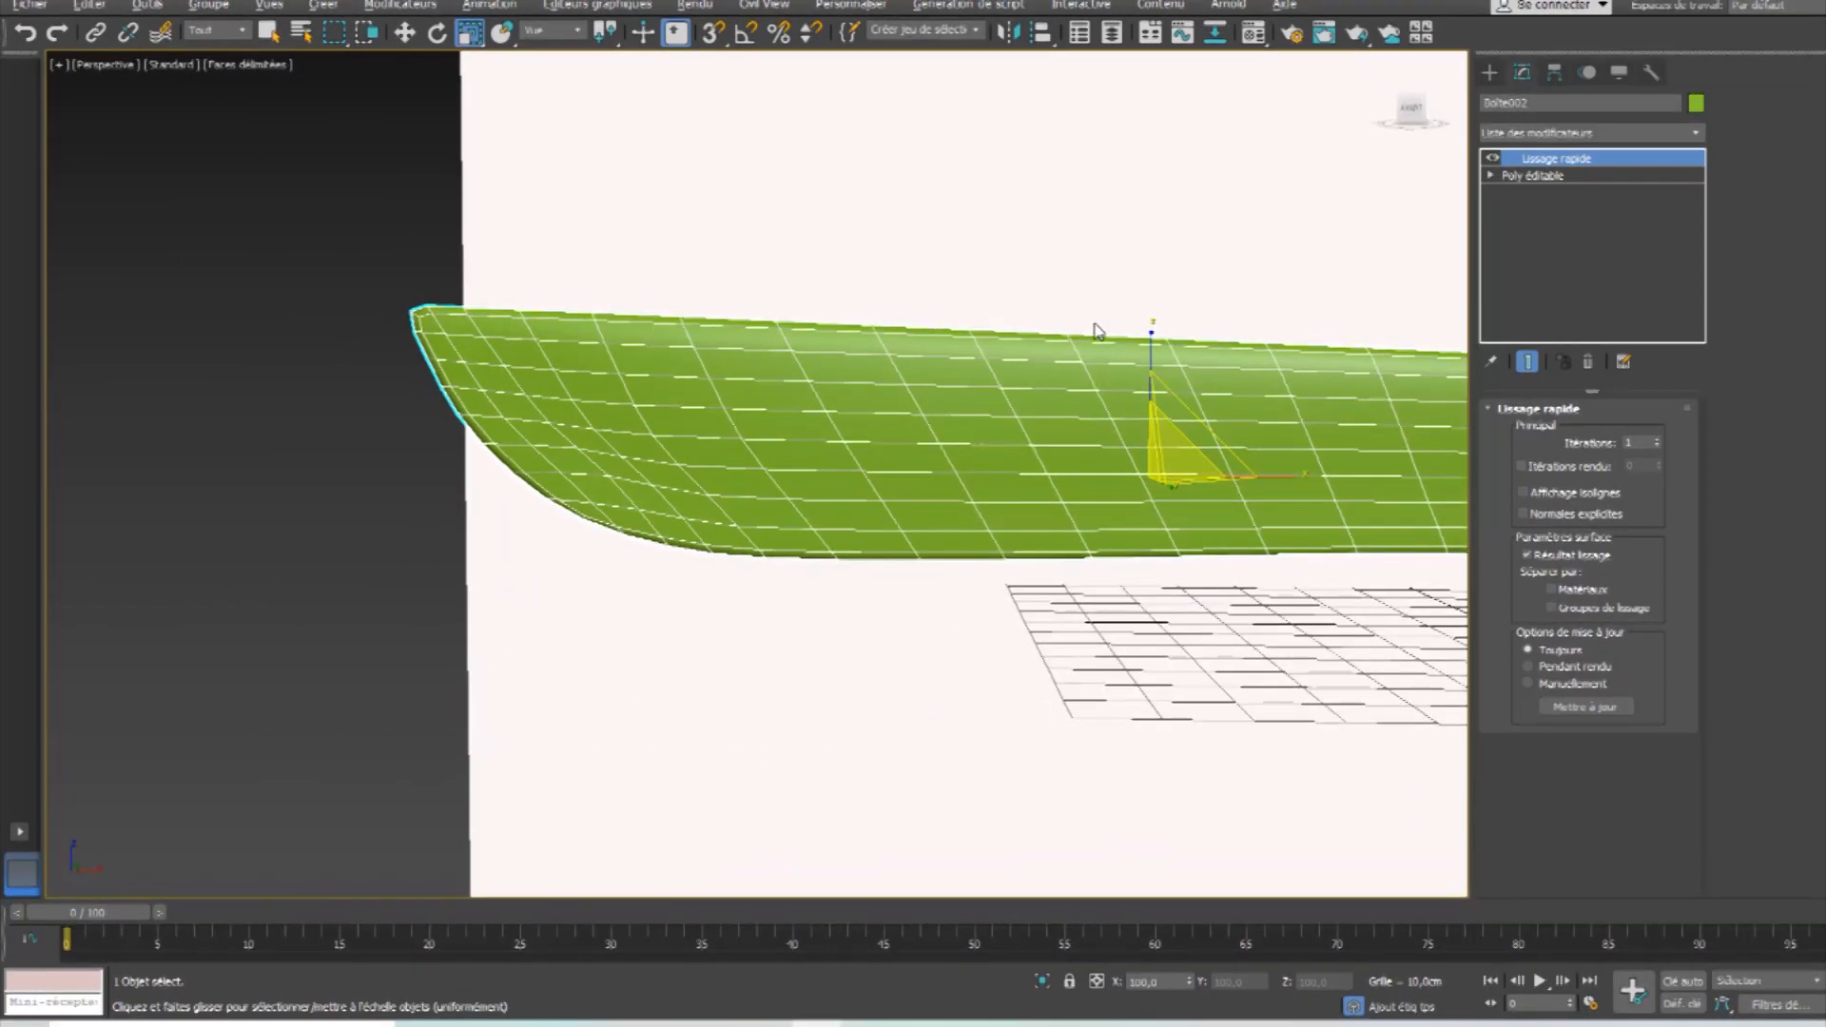
pyautogui.hotkey('alt', 'x')
pyautogui.keyDown('alt'); pyautogui.moveTo(1094, 338); pyautogui.dragTo(832, 460, button='middle'); pyautogui.keyUp('alt')
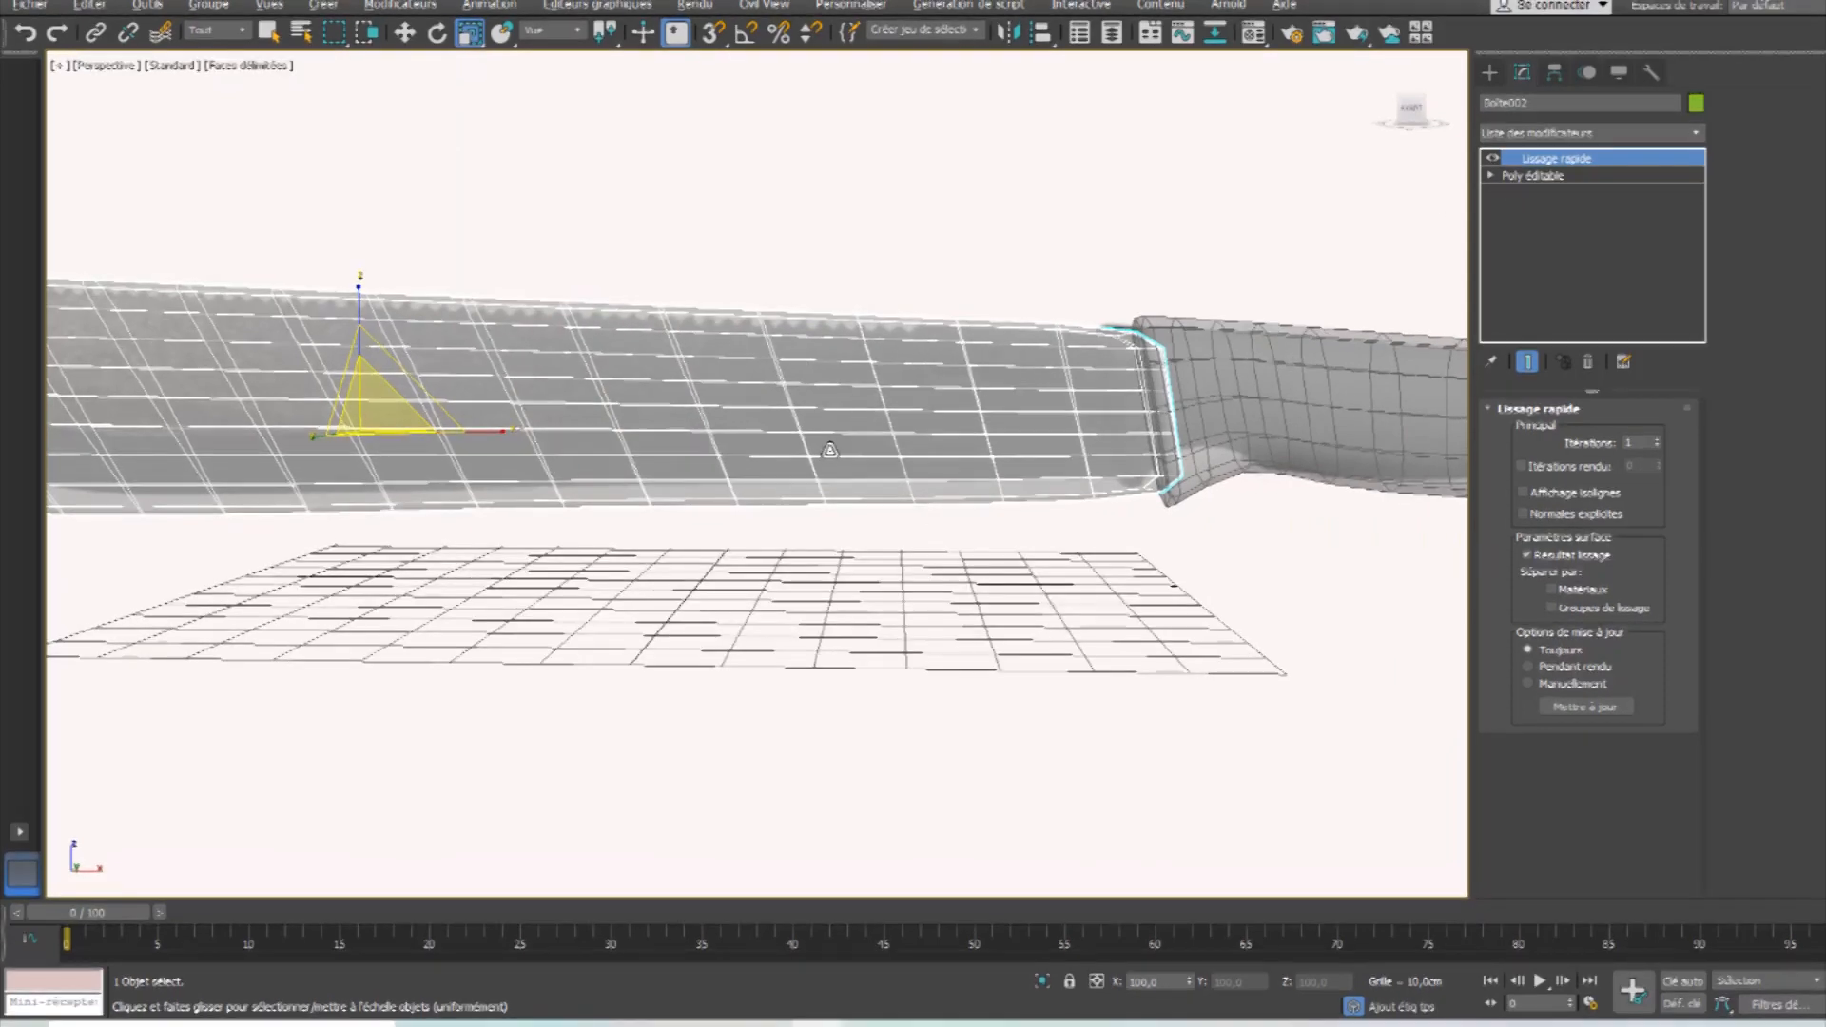
# Select the eight polygons closing the blade's handle end in the base Poly éditable and inset them by a small amount.
pyautogui.click(1566, 178)
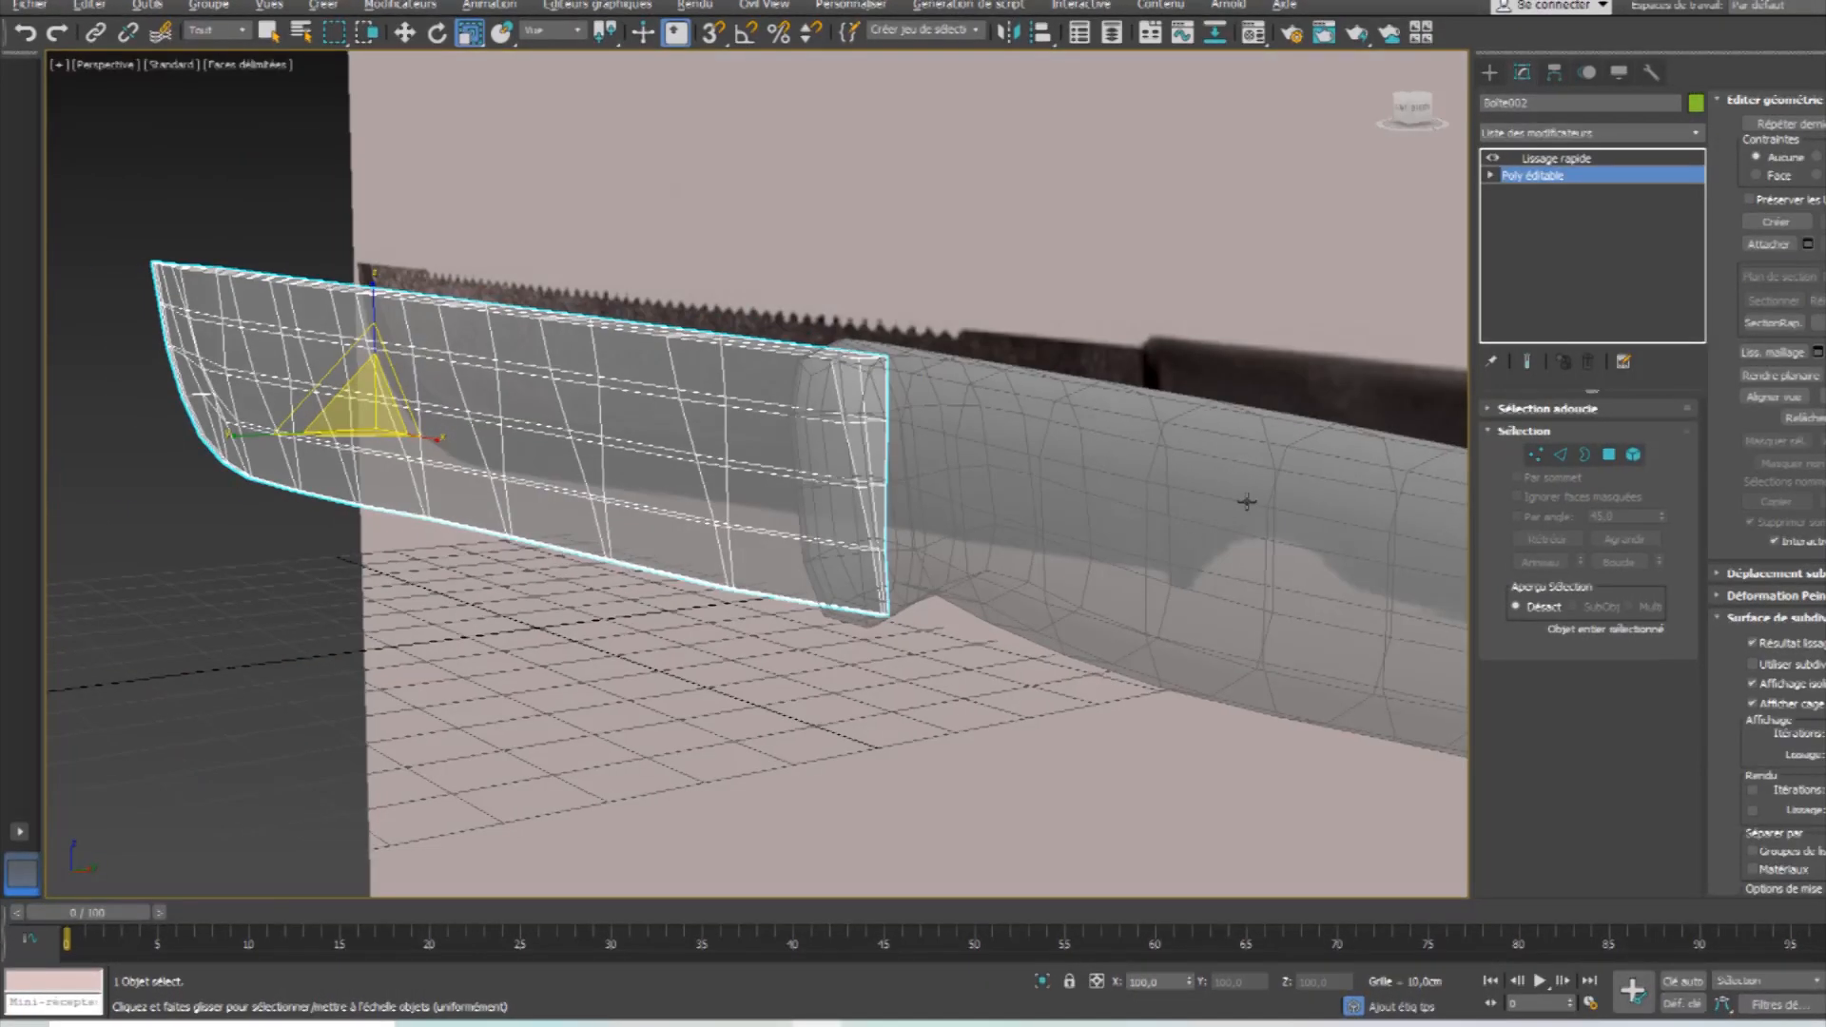
pyautogui.click(1609, 456)
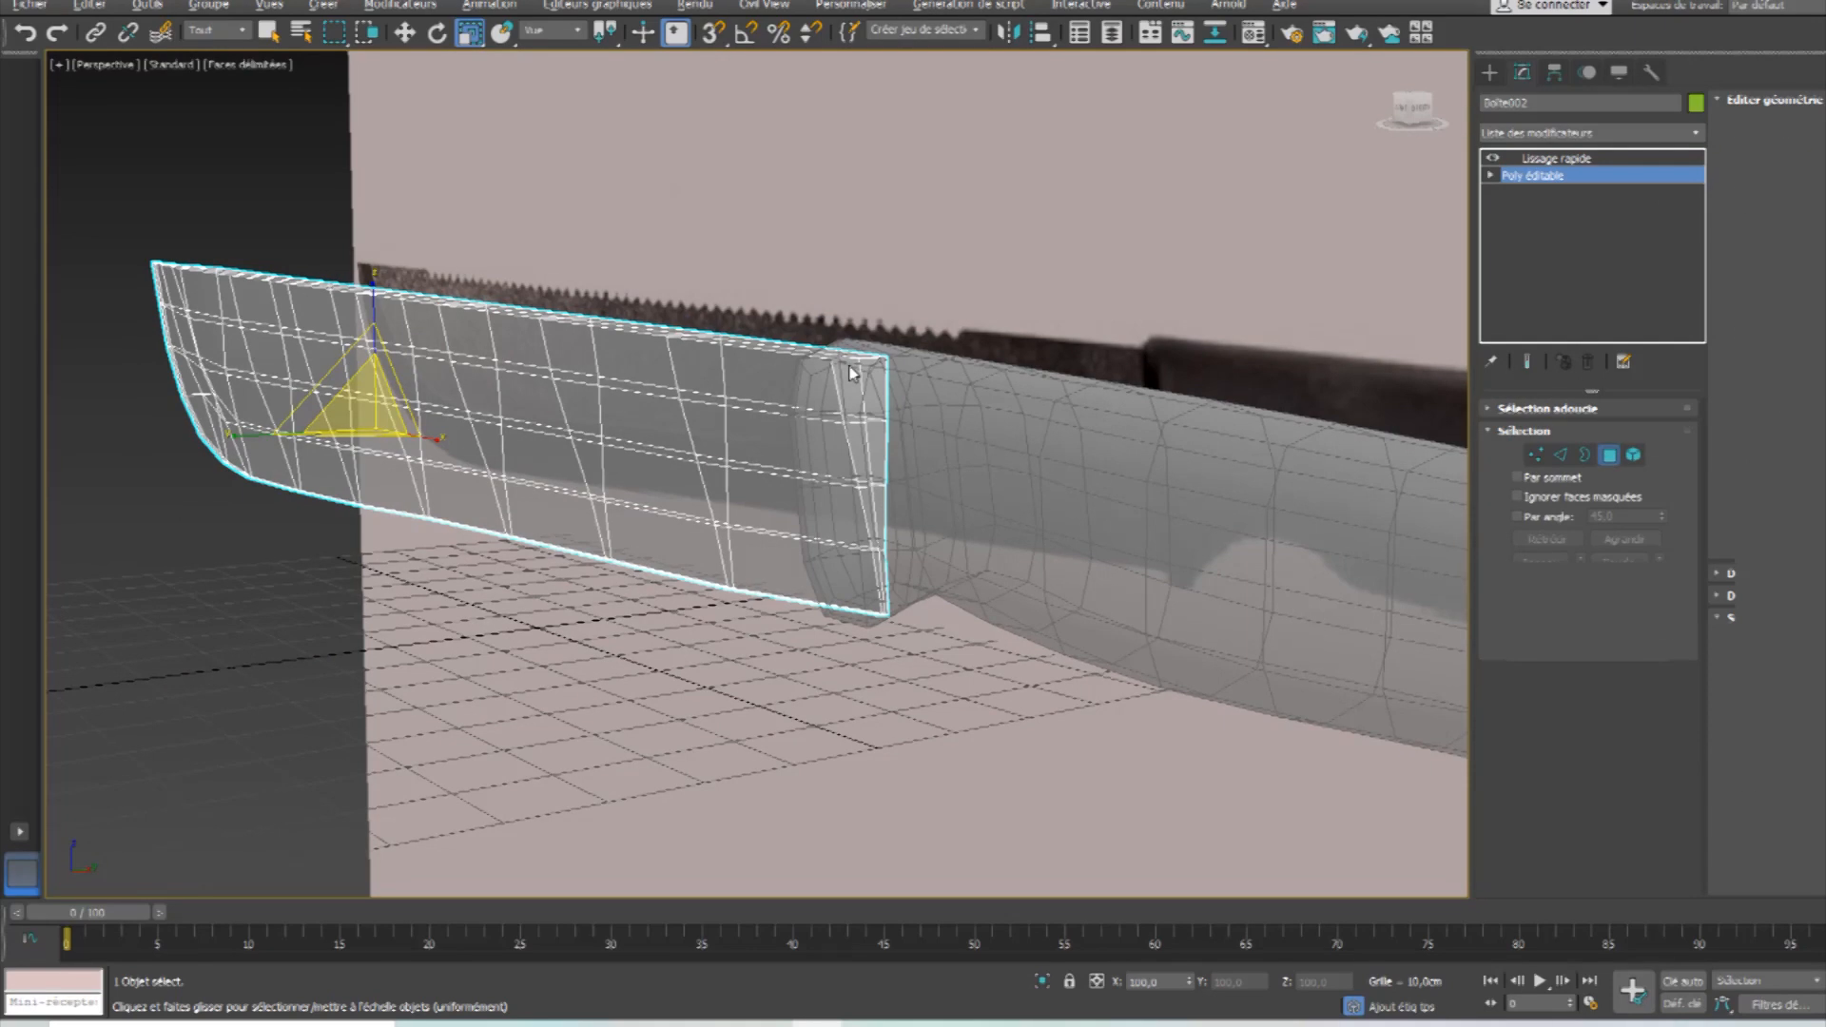
pyautogui.click(852, 373)
pyautogui.scroll(3, 854, 375)
pyautogui.keyDown('ctrl'); pyautogui.click(816, 515); pyautogui.keyUp('ctrl')
pyautogui.keyDown('ctrl'); pyautogui.click(865, 601); pyautogui.keyUp('ctrl')
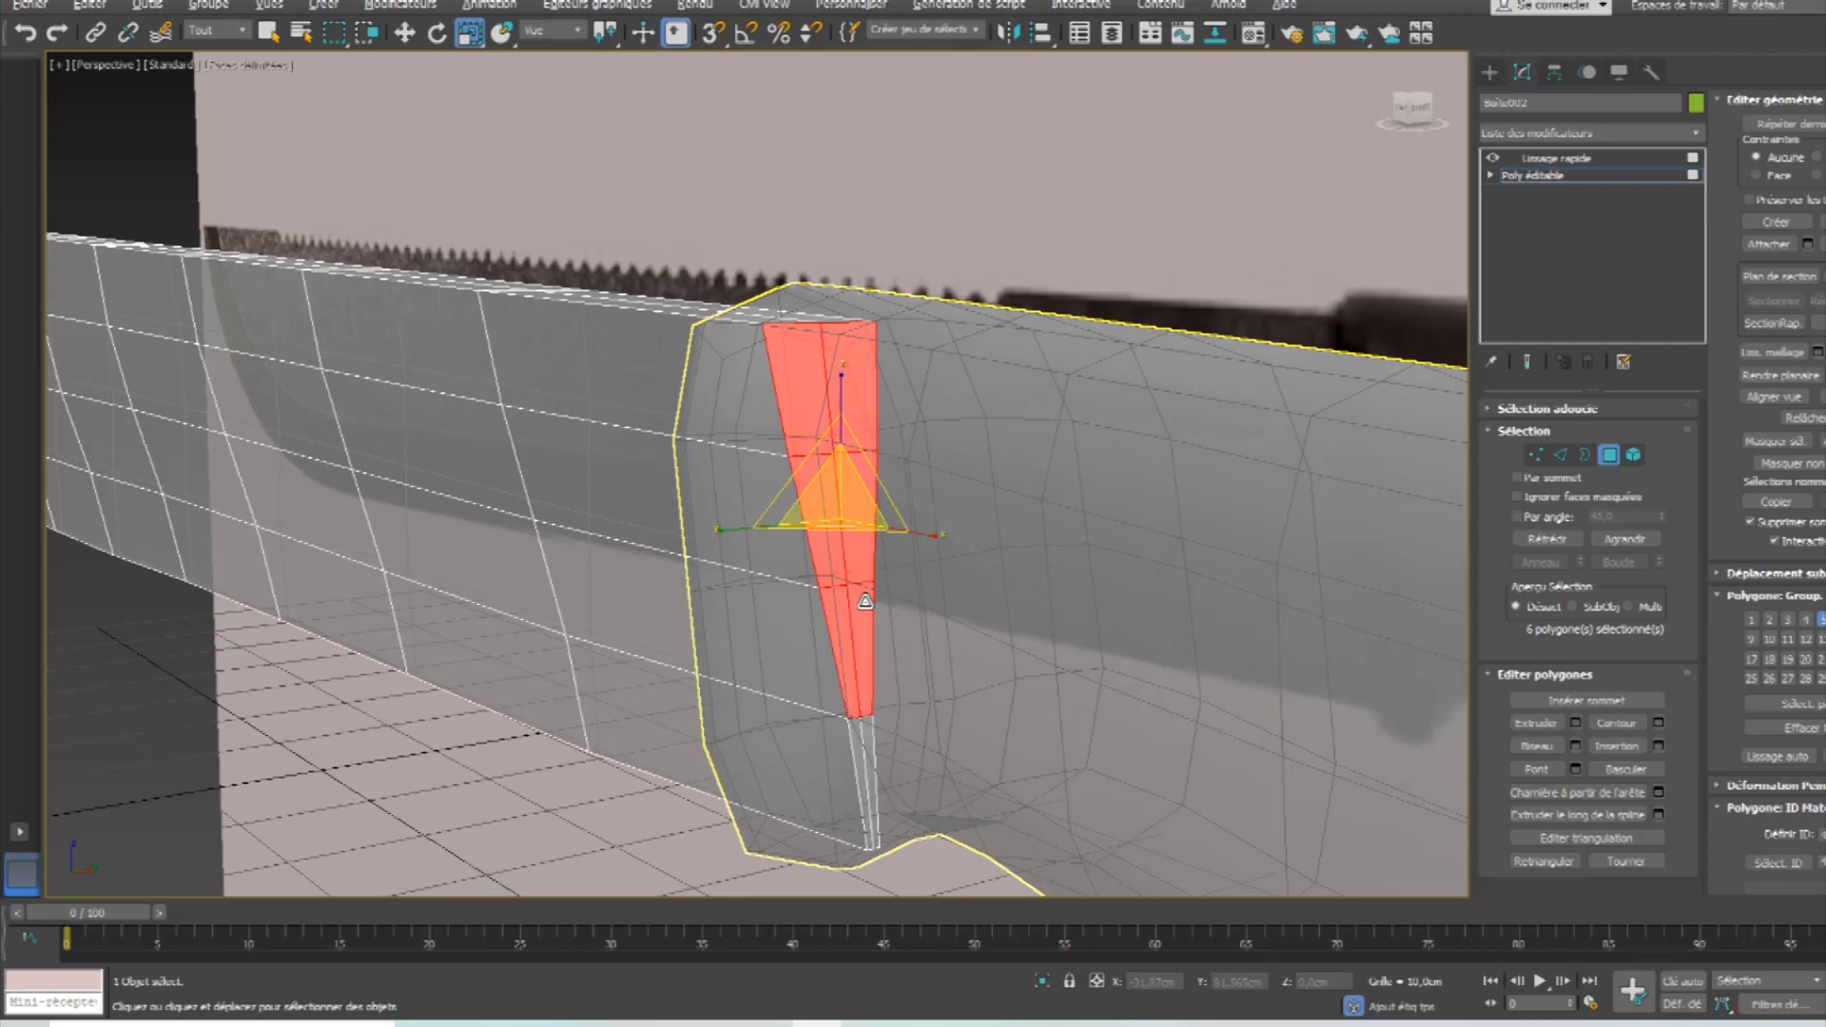
pyautogui.keyDown('ctrl'); pyautogui.click(859, 739); pyautogui.keyUp('ctrl')
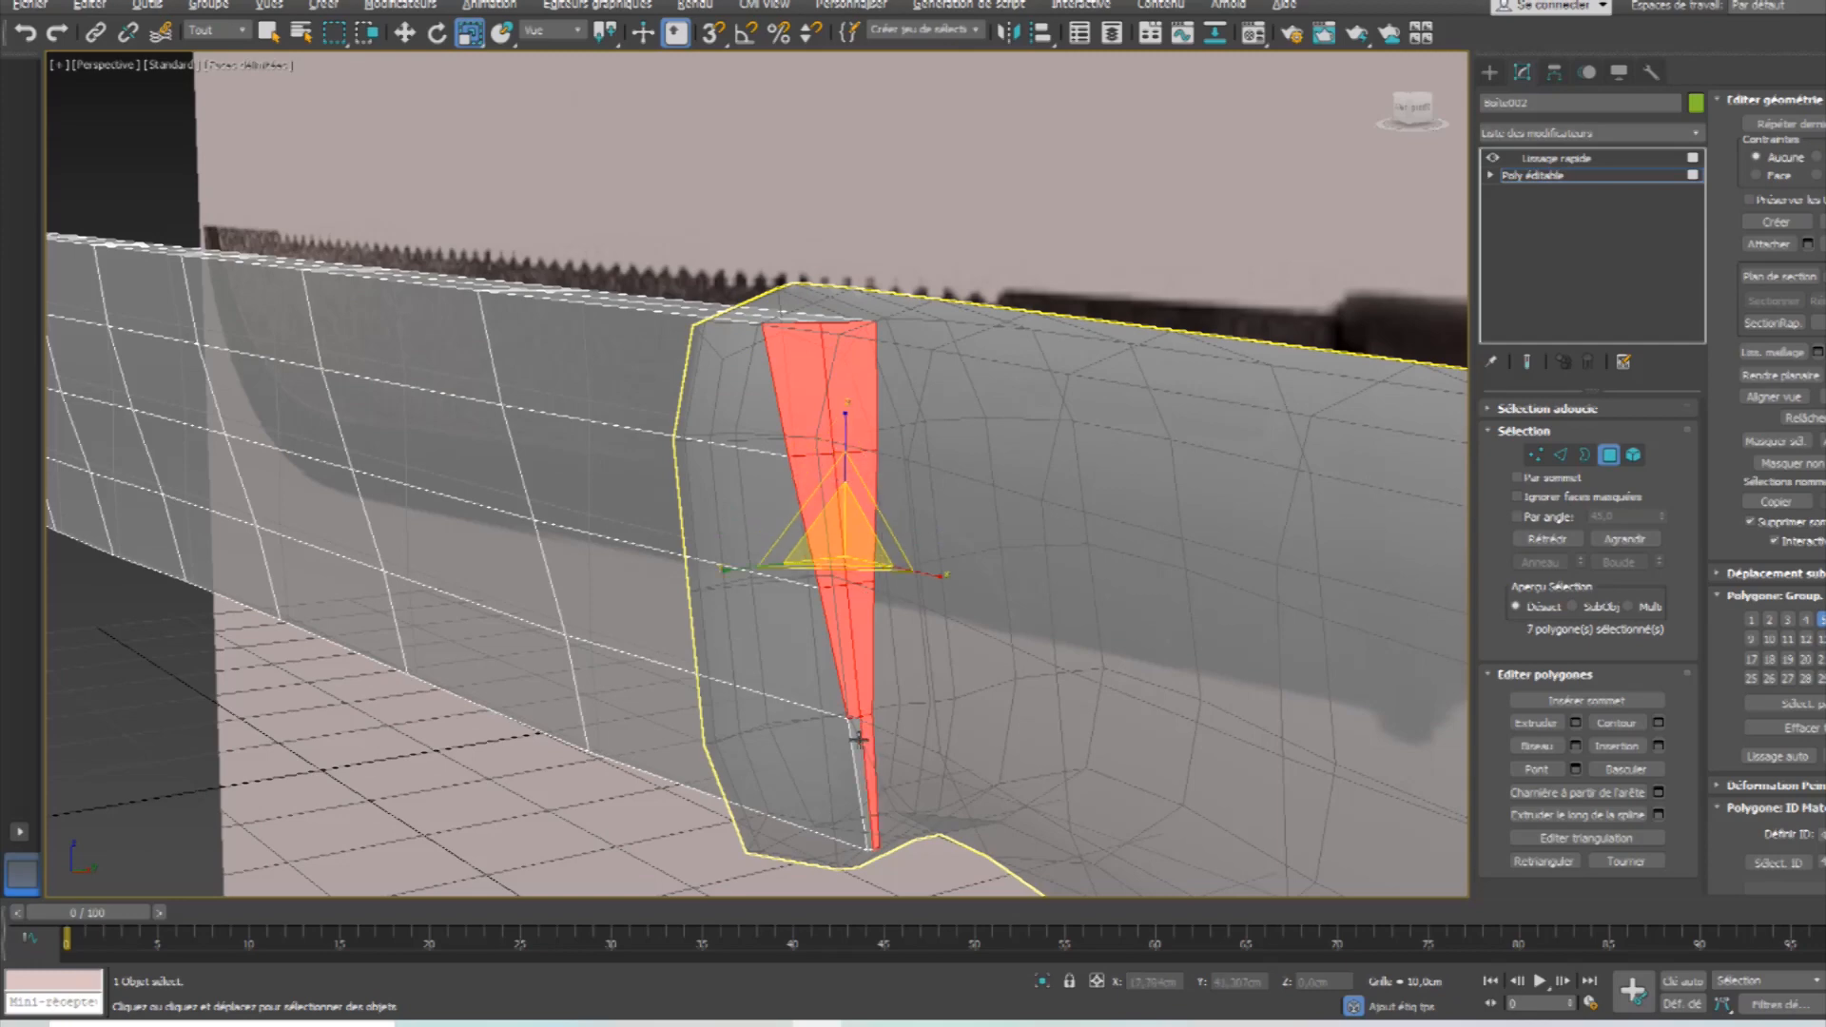
pyautogui.click(1658, 745)
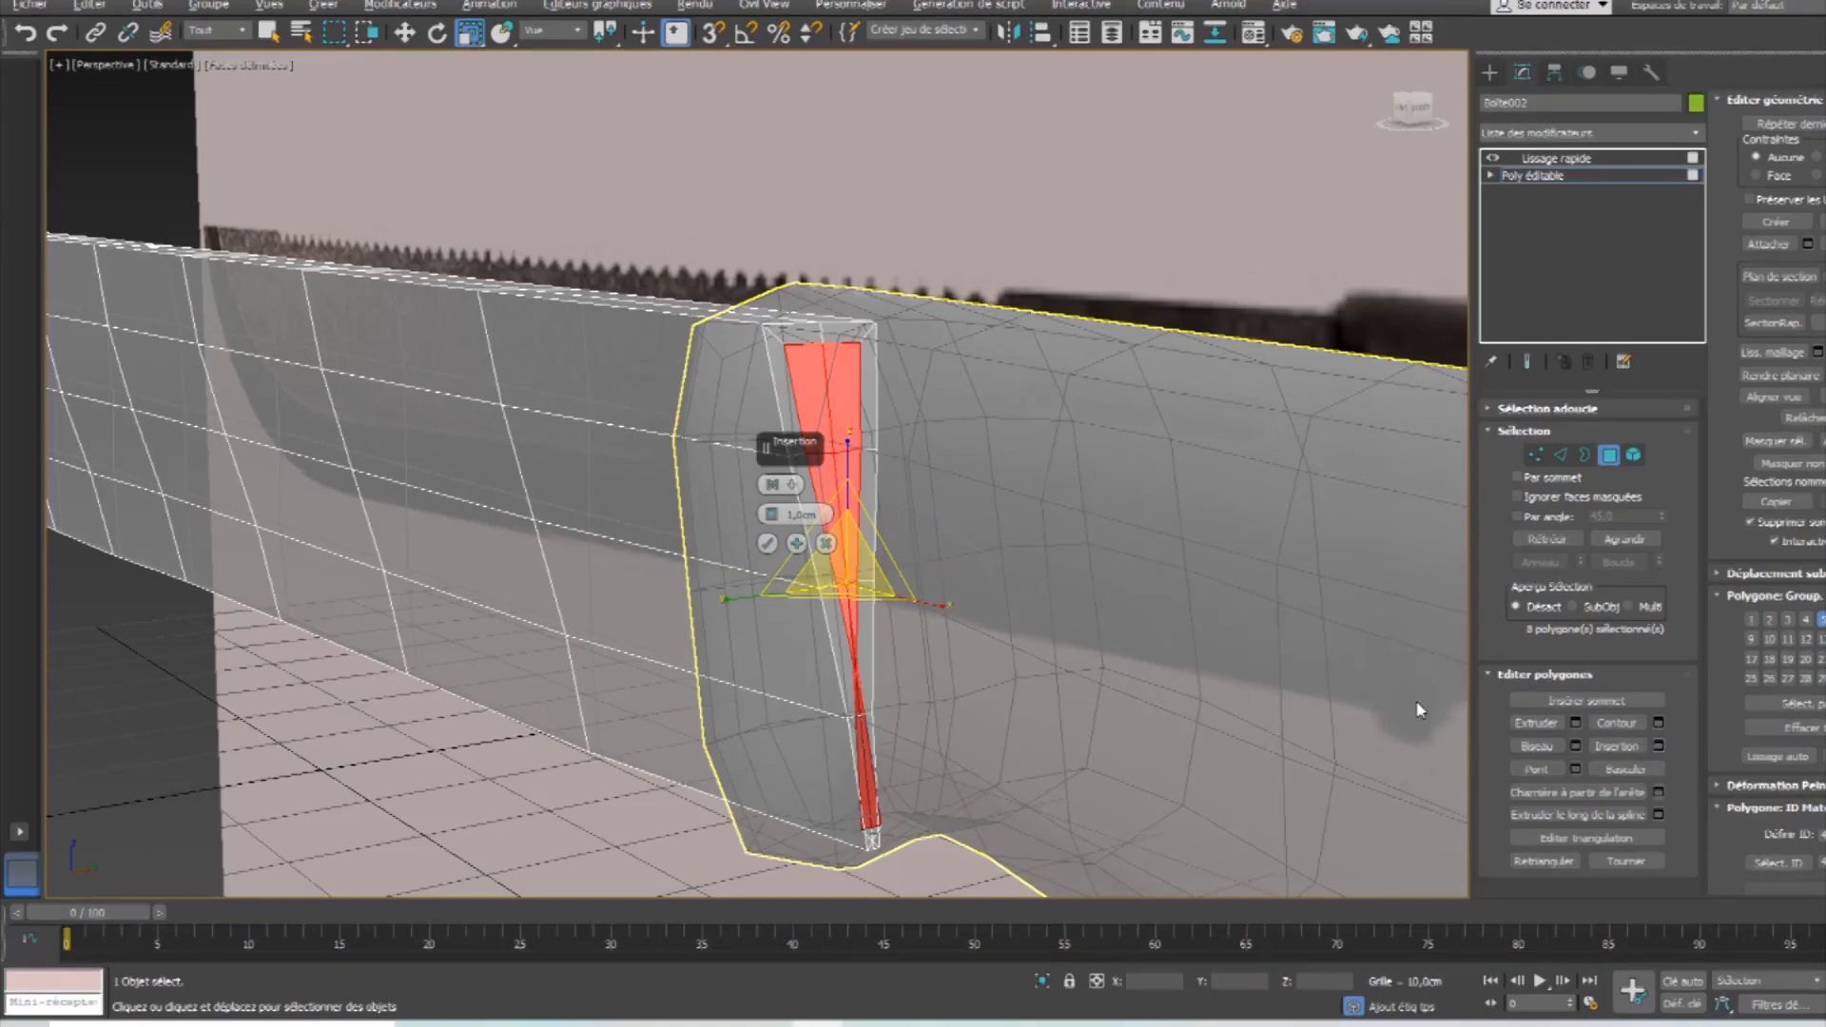
pyautogui.moveTo(772, 515); pyautogui.dragTo(773, 525)
pyautogui.click(767, 543)
# Select the lengthwise edge loop above the cutting edge on both sides of the blade, extending it up to the spine at the tip.
pyautogui.moveTo(584, 596); pyautogui.dragTo(1042, 571, button='middle')
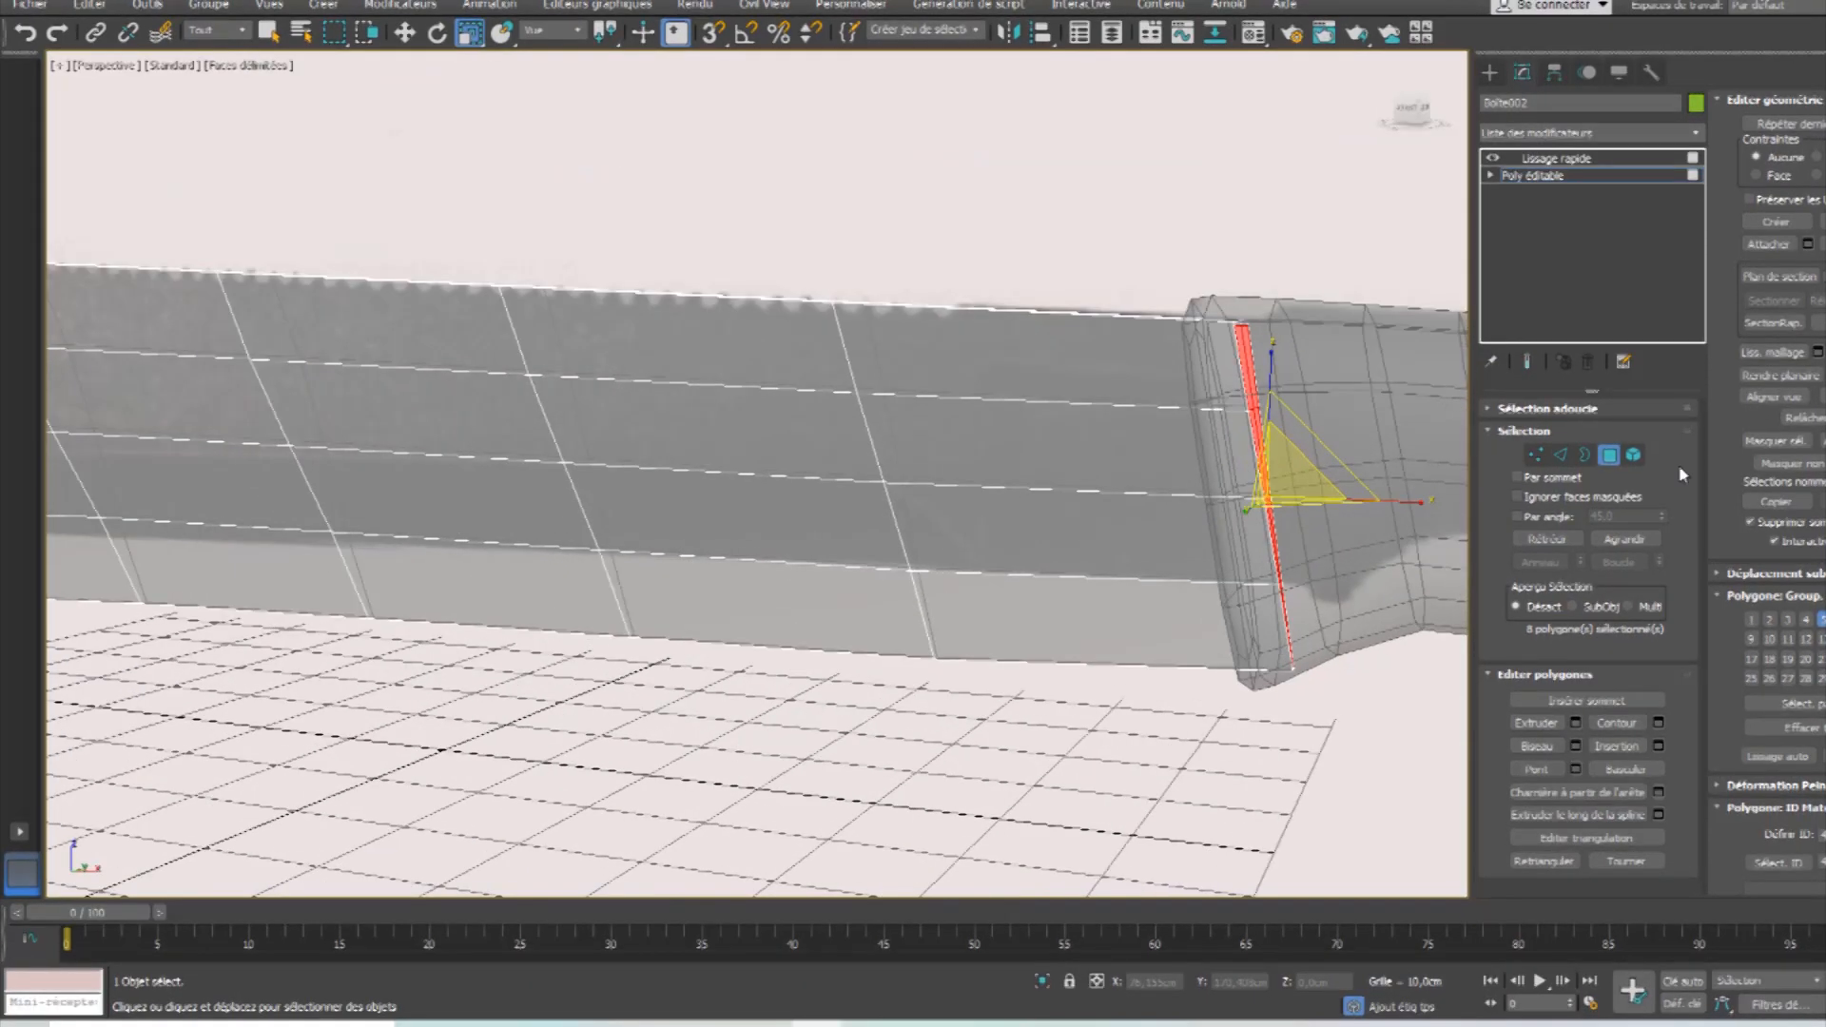
pyautogui.click(1561, 454)
pyautogui.click(1041, 576)
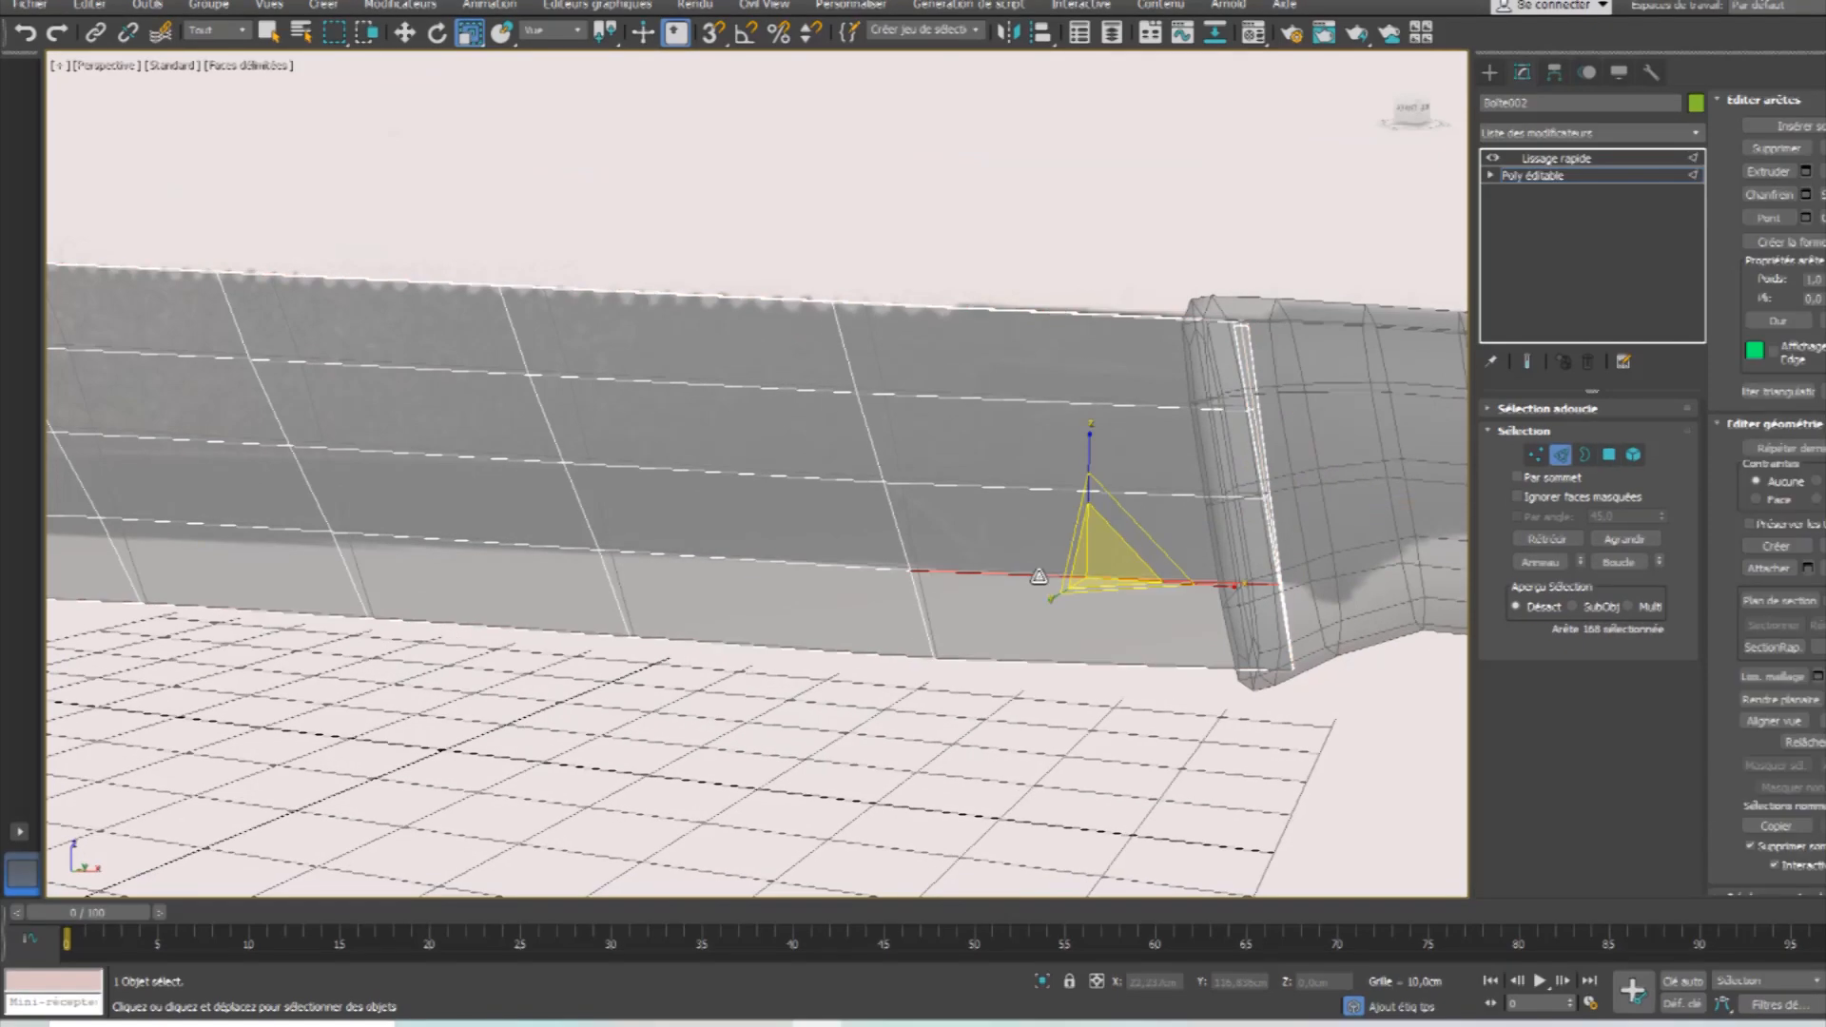
pyautogui.click(1618, 562)
pyautogui.moveTo(441, 430); pyautogui.dragTo(1221, 525, button='middle')
pyautogui.moveTo(329, 495); pyautogui.dragTo(735, 555, button='middle')
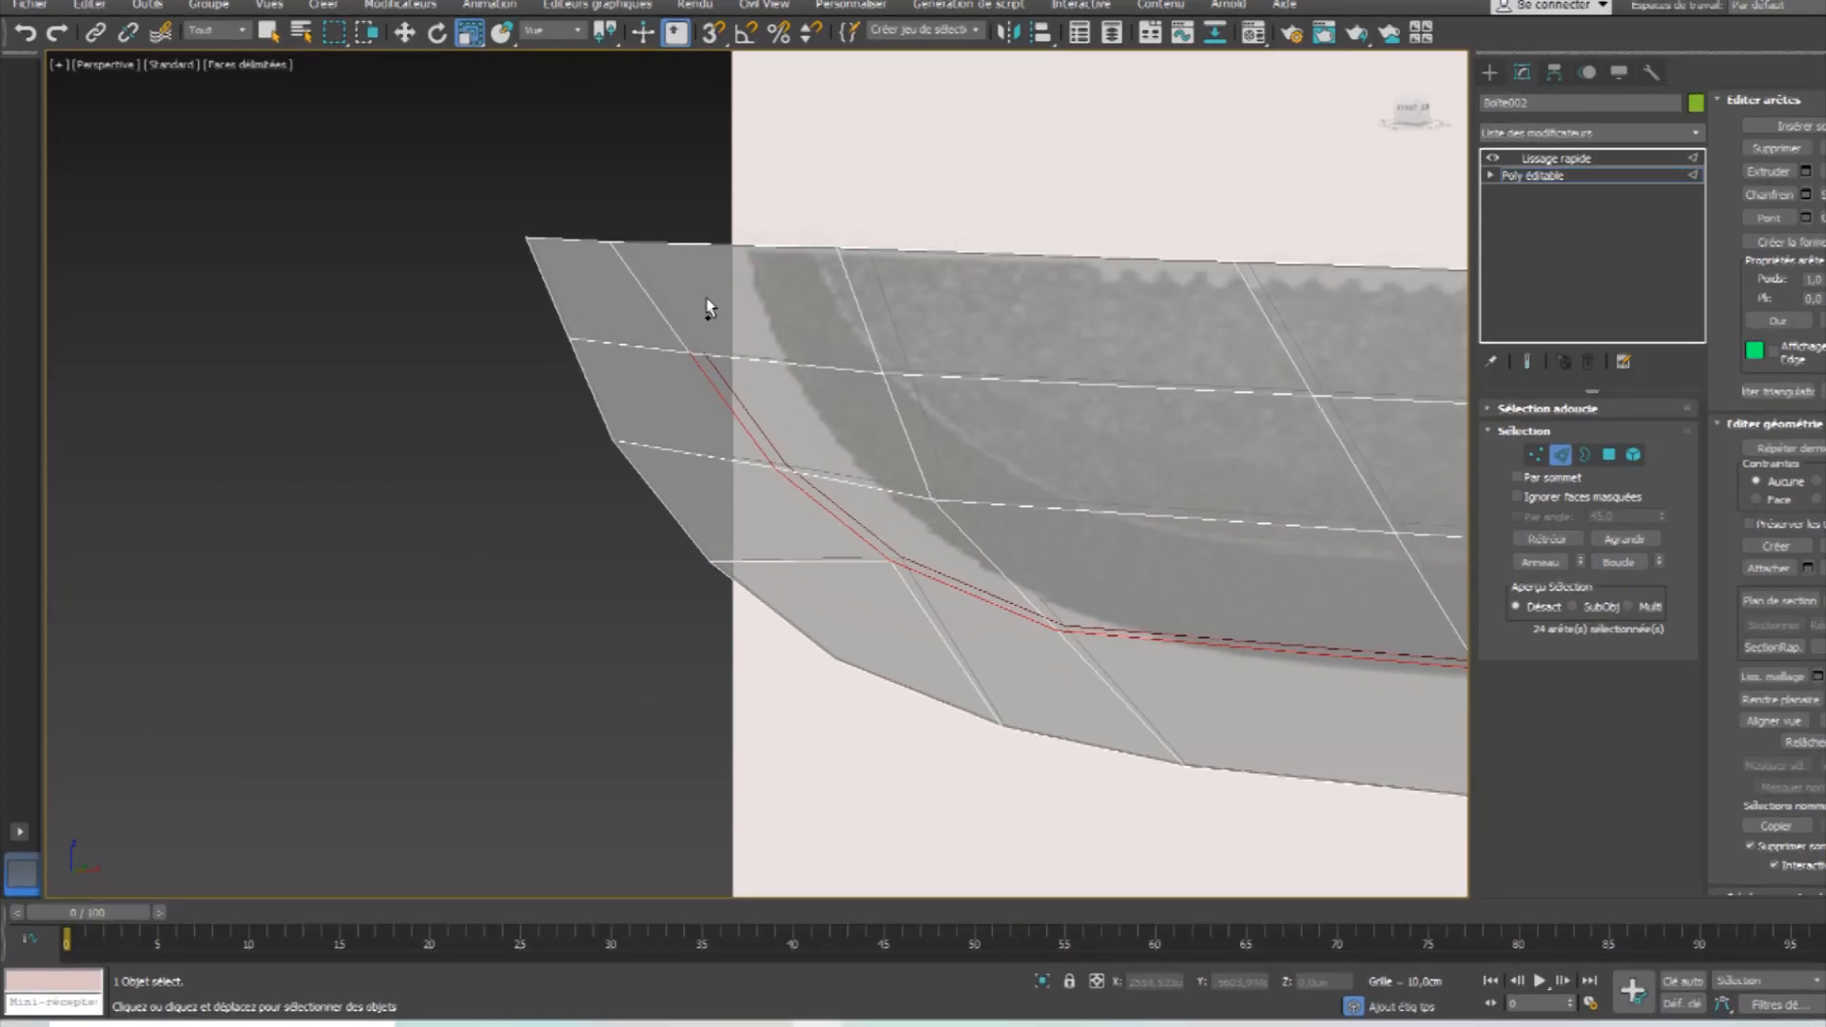
pyautogui.keyDown('alt'); pyautogui.moveTo(685, 291); pyautogui.dragTo(858, 513, button='middle'); pyautogui.keyUp('alt')
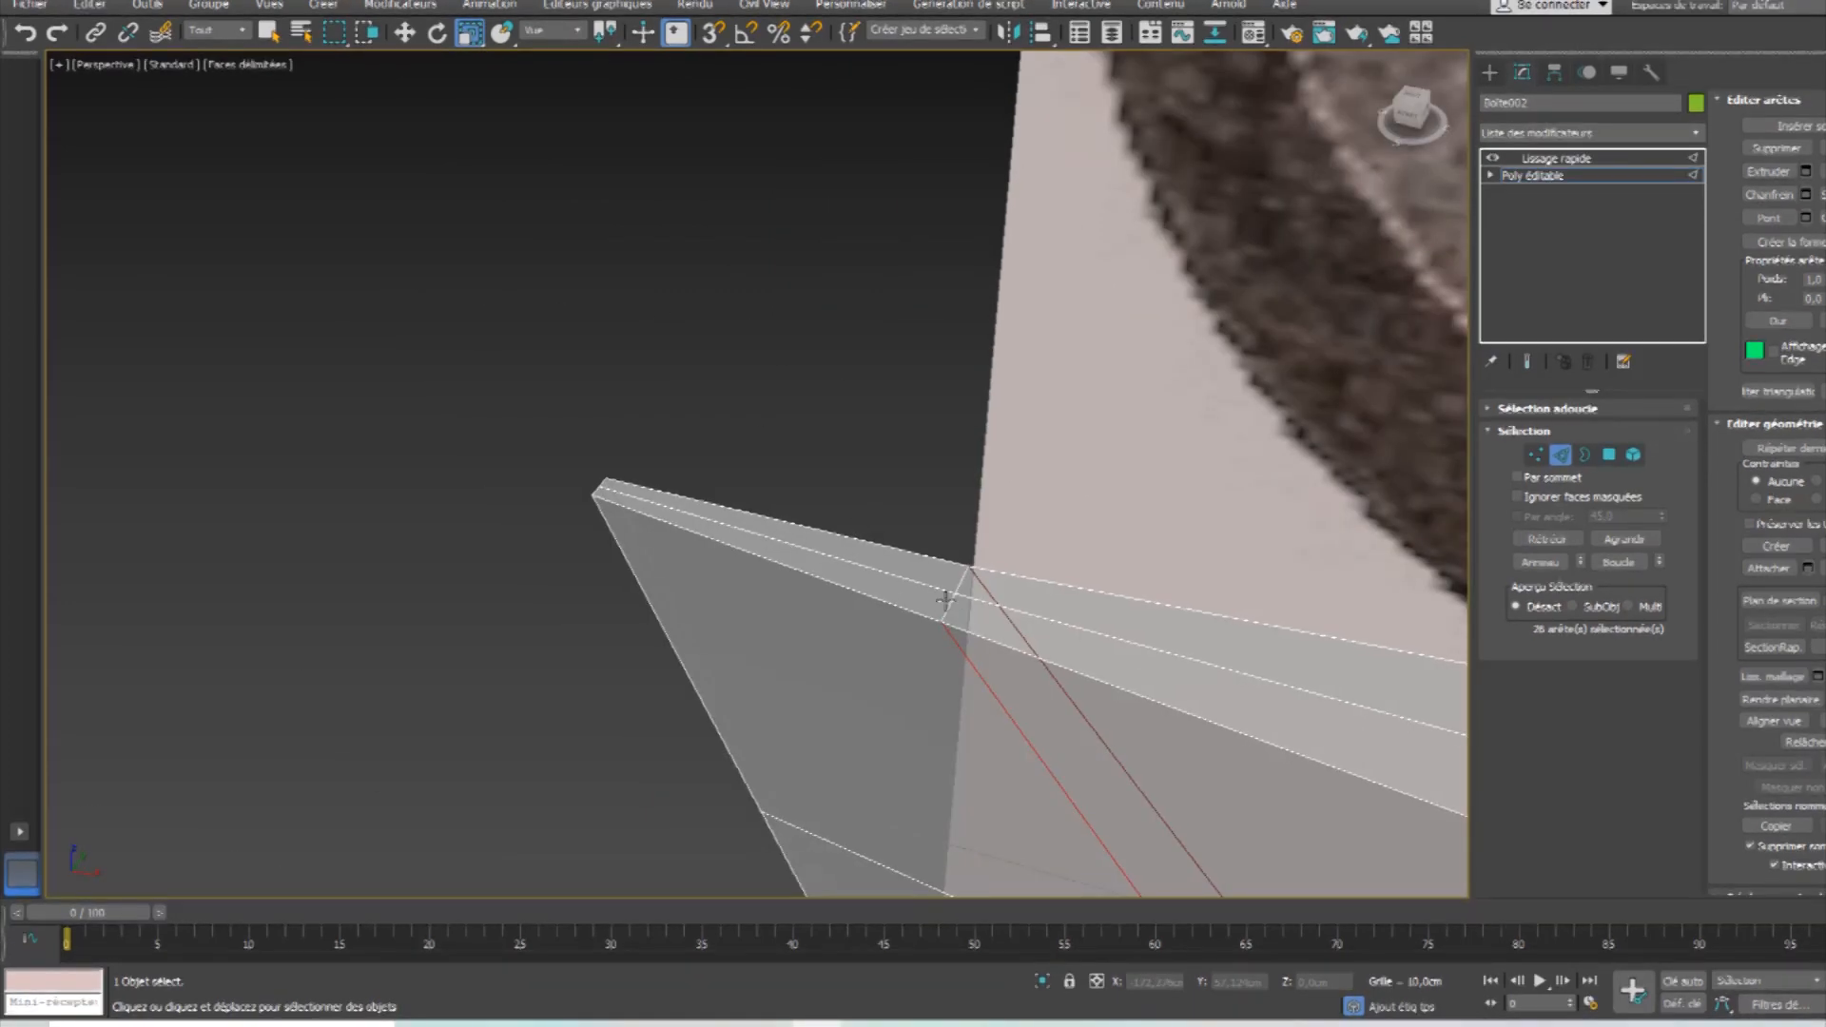
pyautogui.keyDown('alt'); pyautogui.moveTo(1170, 683); pyautogui.dragTo(1171, 620, button='middle'); pyautogui.keyUp('alt')
pyautogui.scroll(-3, 1171, 620)
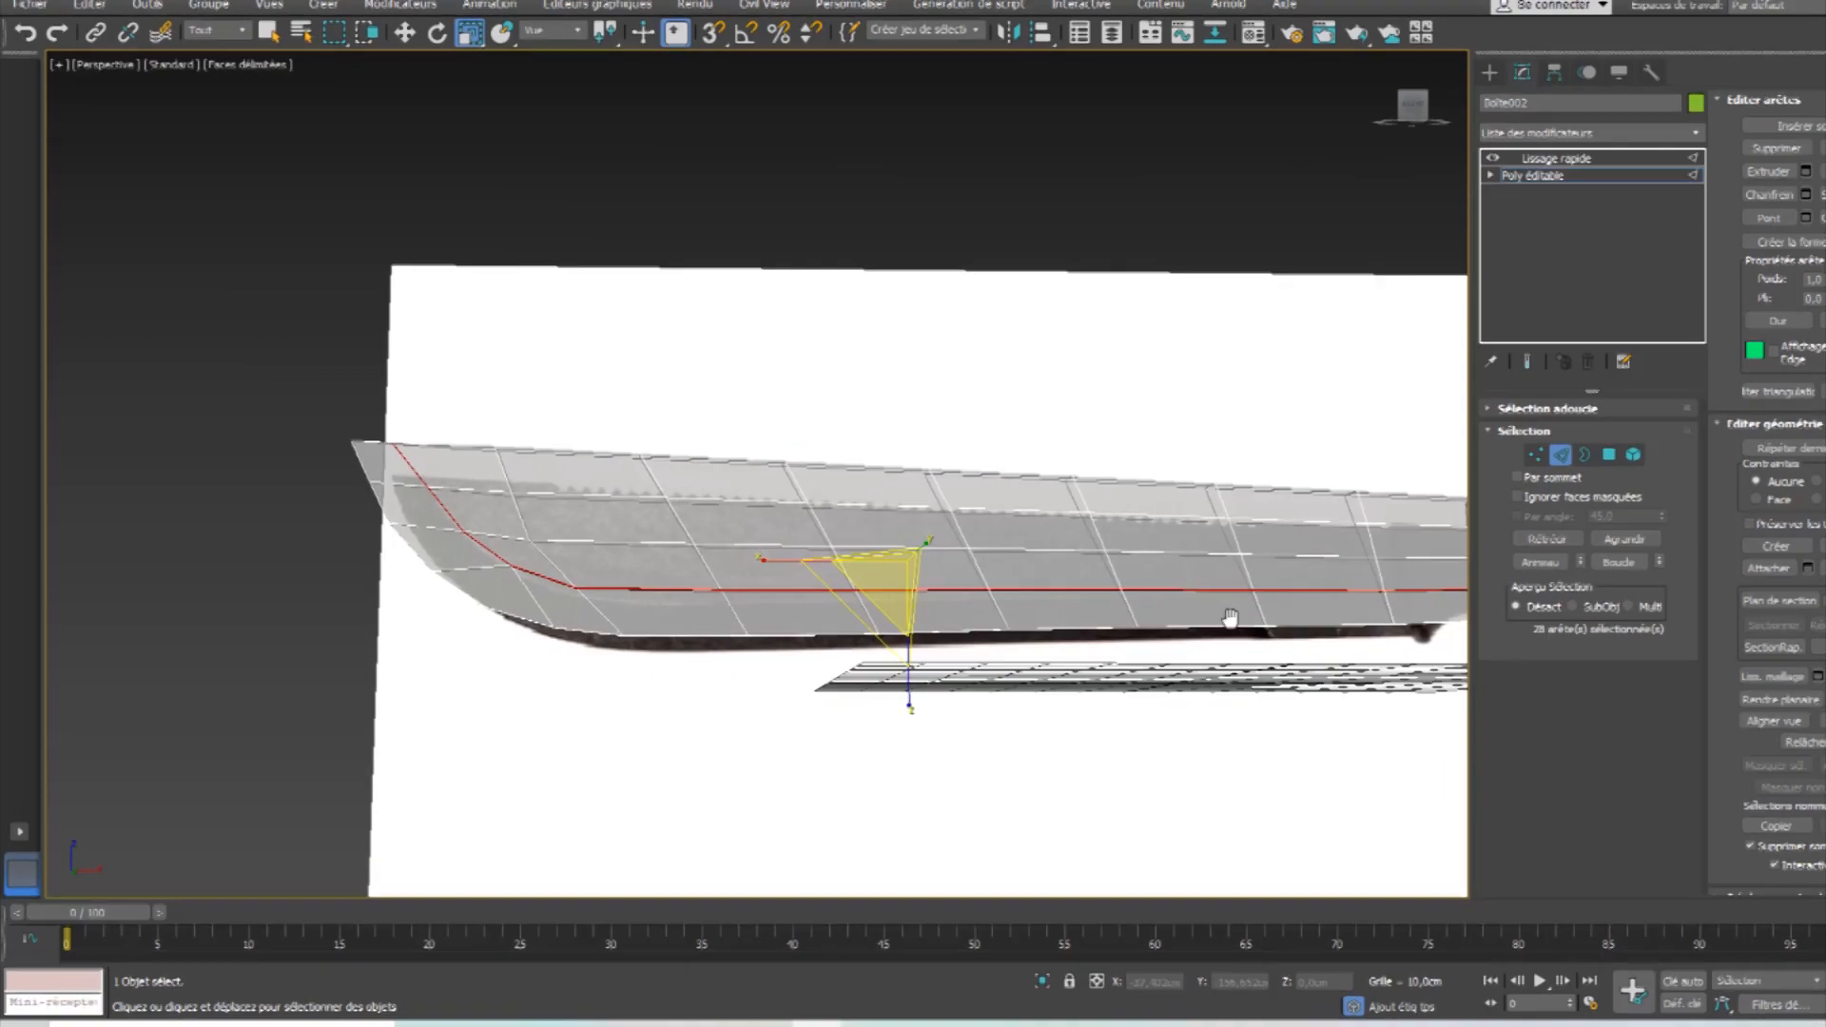
pyautogui.scroll(-3, 1223, 624)
pyautogui.click(1561, 458)
# Clone the blade and handle together as a Copie, placed beside the reference image along the X axis.
pyautogui.moveTo(1257, 620); pyautogui.dragTo(1029, 592, button='middle')
pyautogui.scroll(-3, 1029, 592)
pyautogui.keyDown('ctrl'); pyautogui.click(999, 552); pyautogui.keyUp('ctrl')
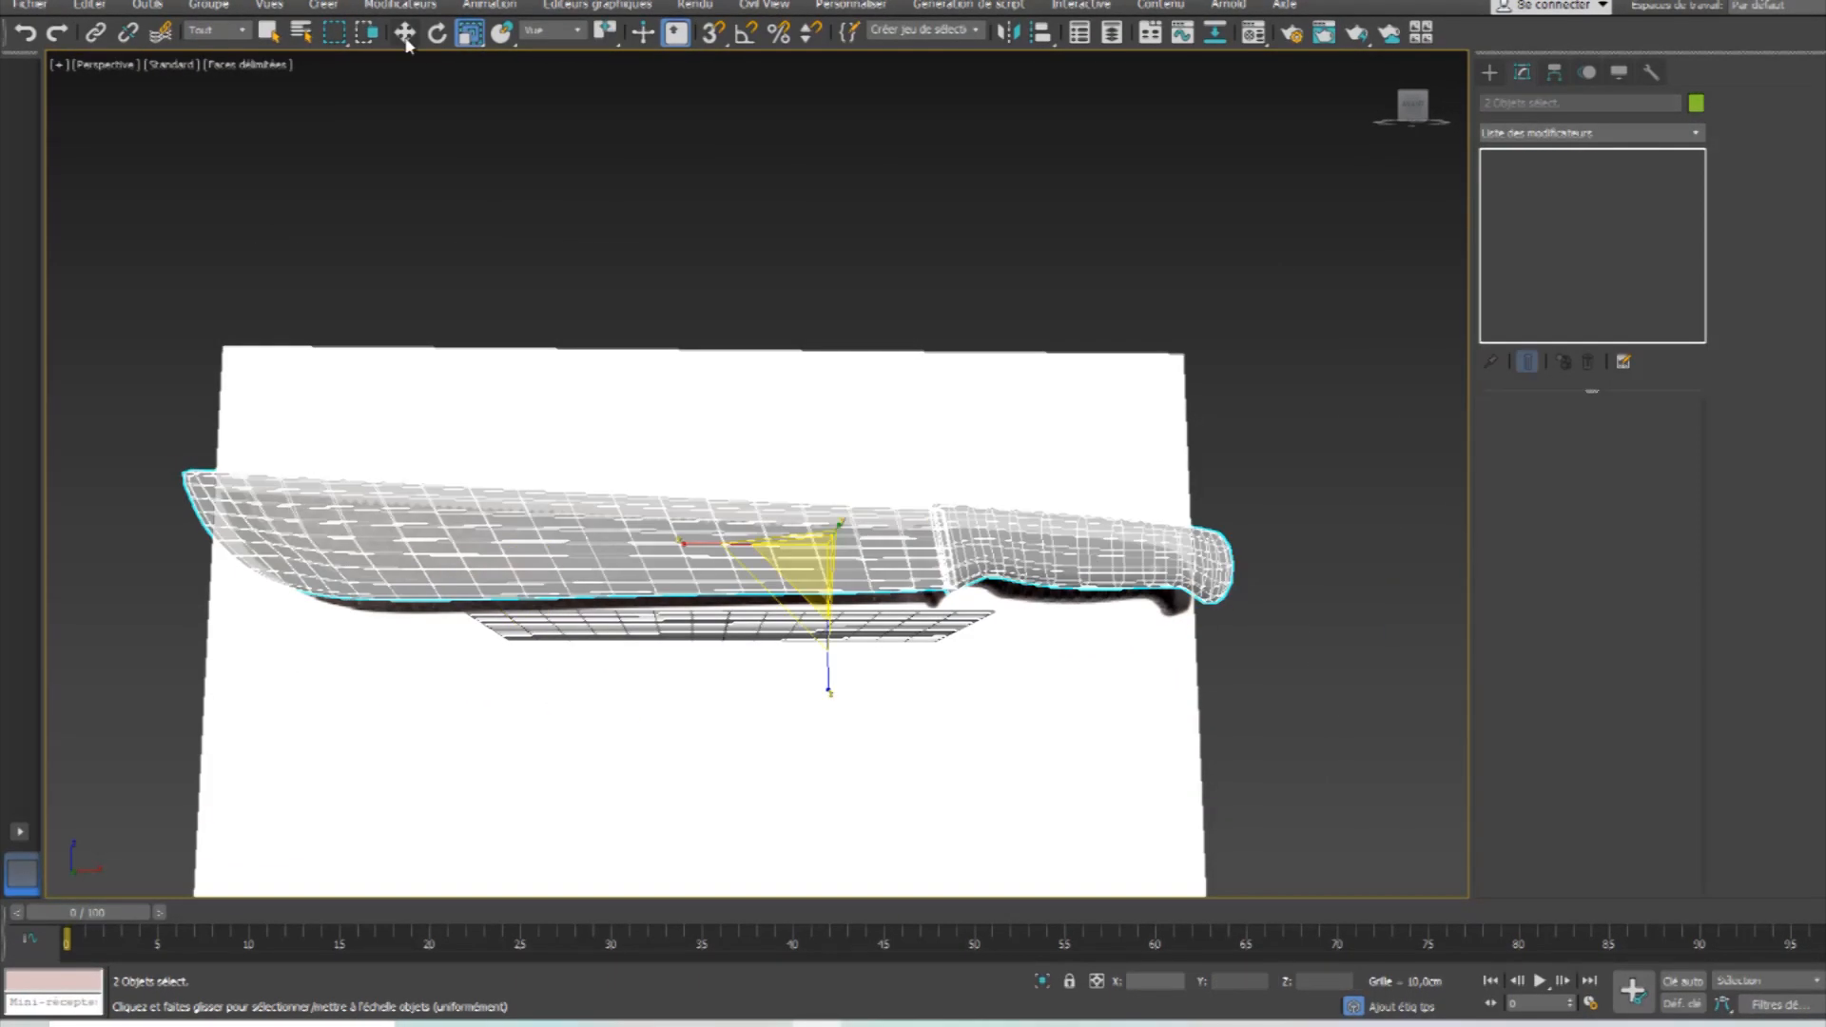
pyautogui.press('w')
pyautogui.scroll(-2, 861, 523)
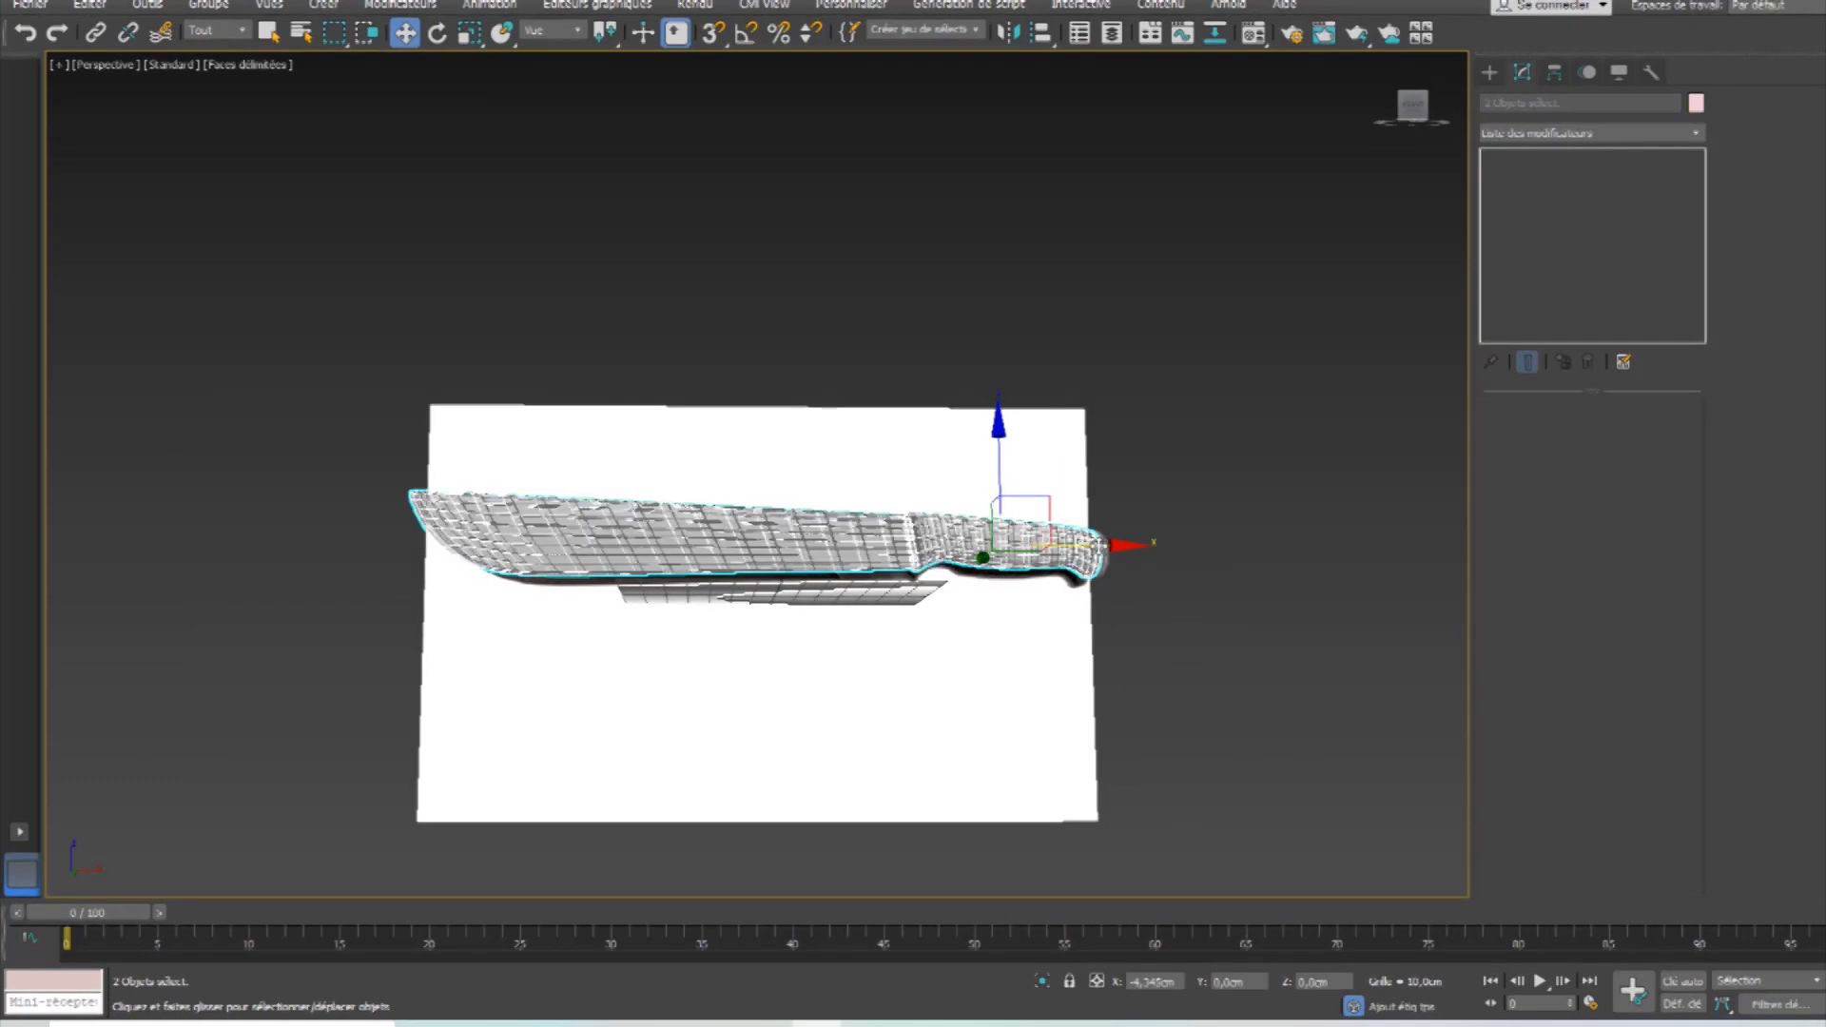
pyautogui.keyDown('shift'); pyautogui.moveTo(1087, 544); pyautogui.dragTo(288, 526); pyautogui.keyUp('shift')
pyautogui.keyDown('shift'); pyautogui.moveTo(156, 521); pyautogui.dragTo(140, 521); pyautogui.keyUp('shift')
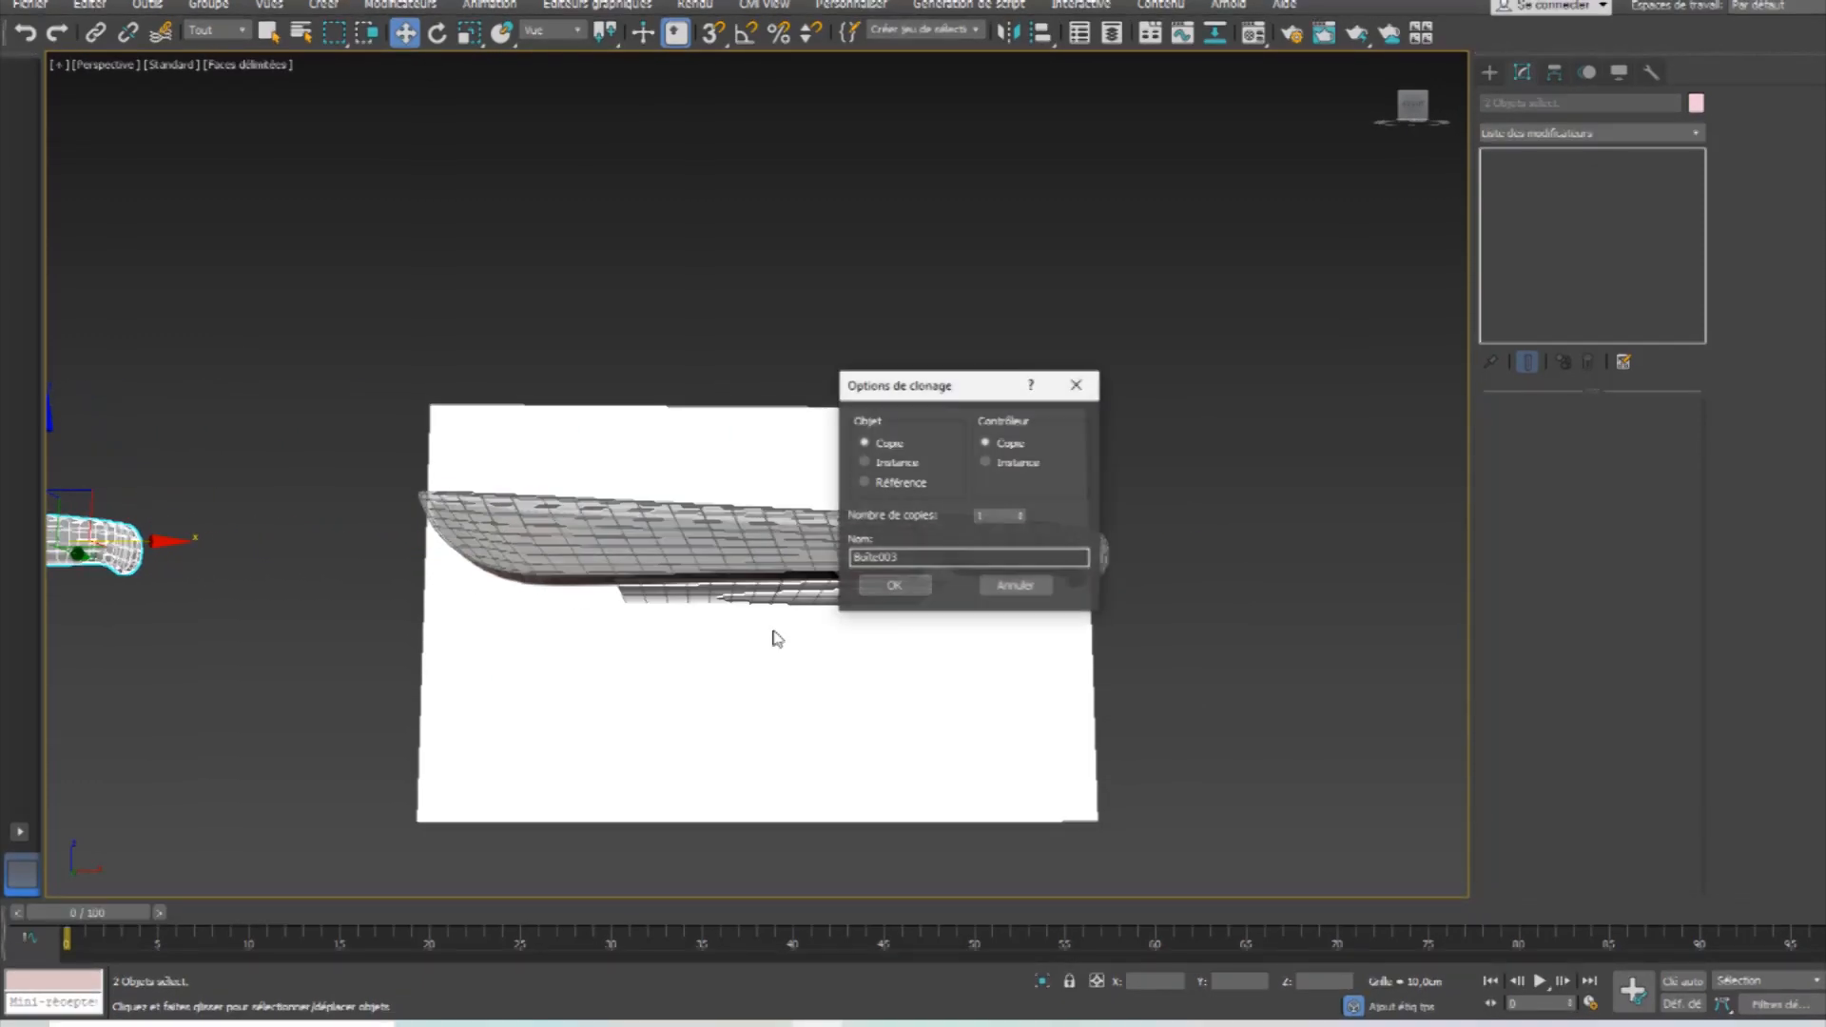
pyautogui.click(894, 585)
pyautogui.moveTo(419, 470)
pyautogui.mouseDown(button='middle')
pyautogui.moveTo(874, 529)
pyautogui.moveTo(1073, 505)
pyautogui.mouseUp(button='middle')
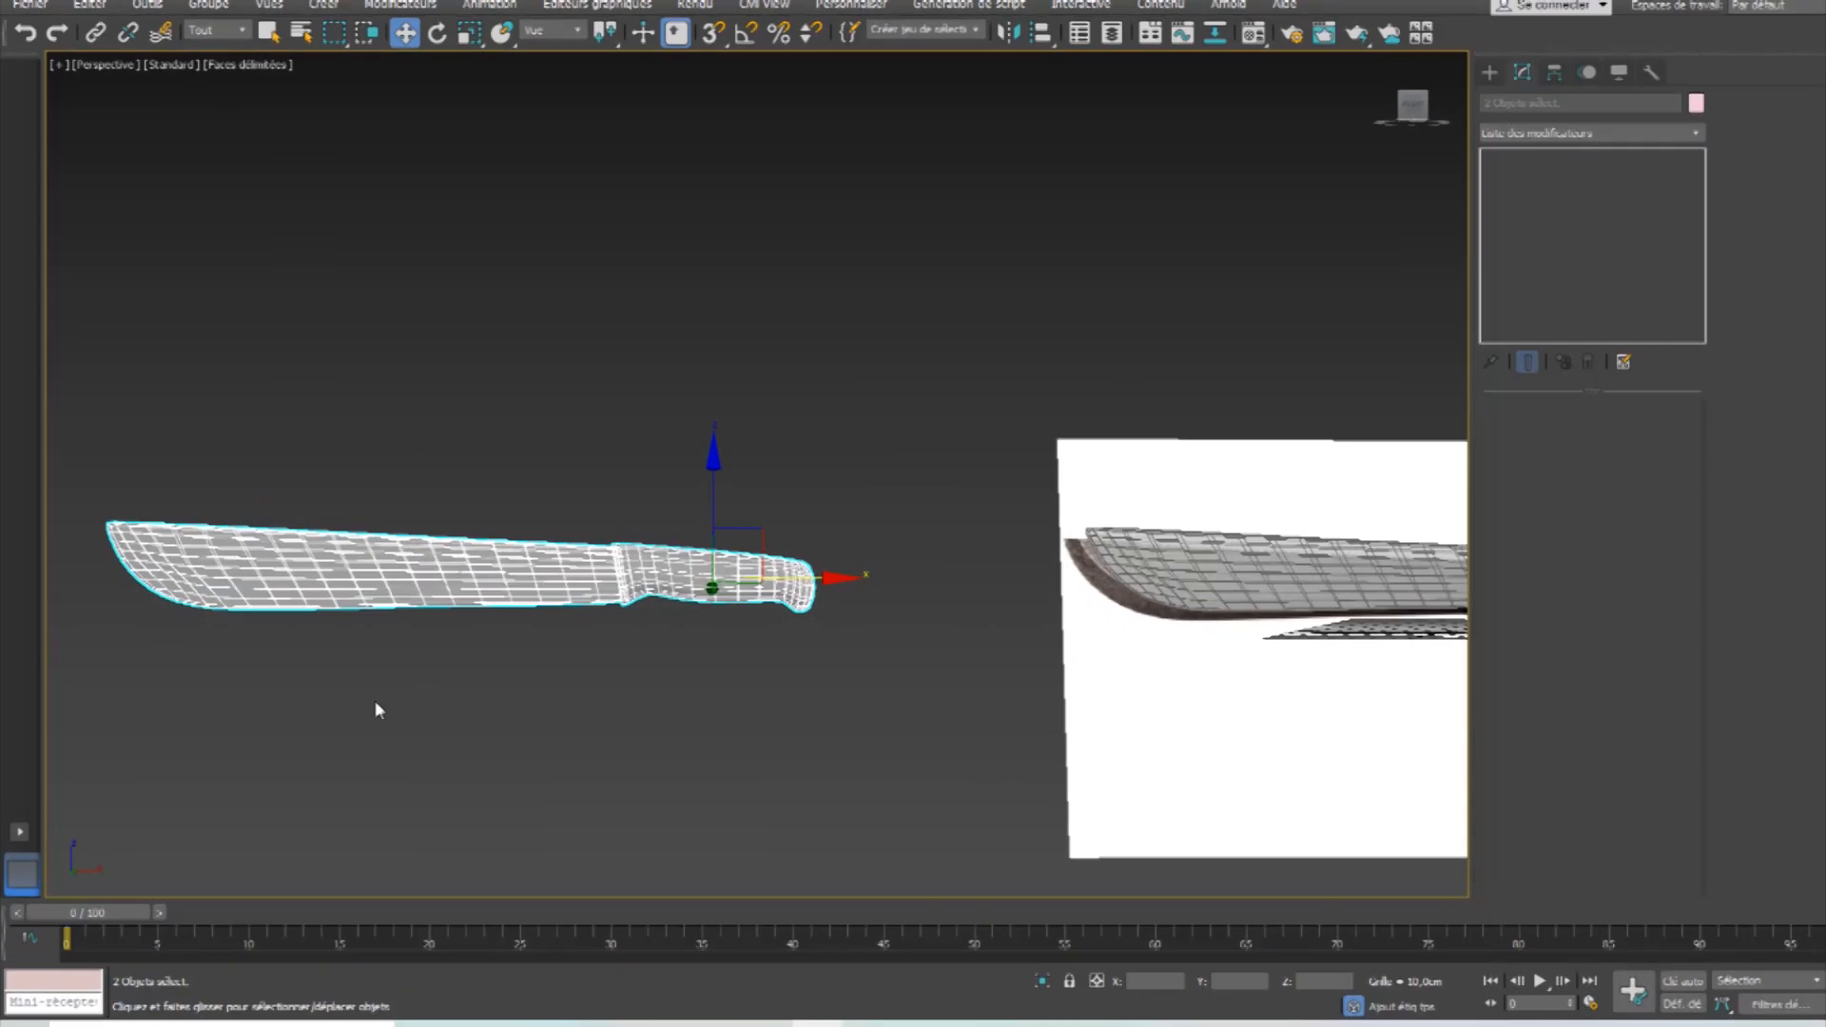
# Turn off the Lissage rapide modifier on the copied blade.
pyautogui.moveTo(848, 575); pyautogui.dragTo(501, 567, button='middle')
pyautogui.click(209, 582)
pyautogui.click(1492, 158)
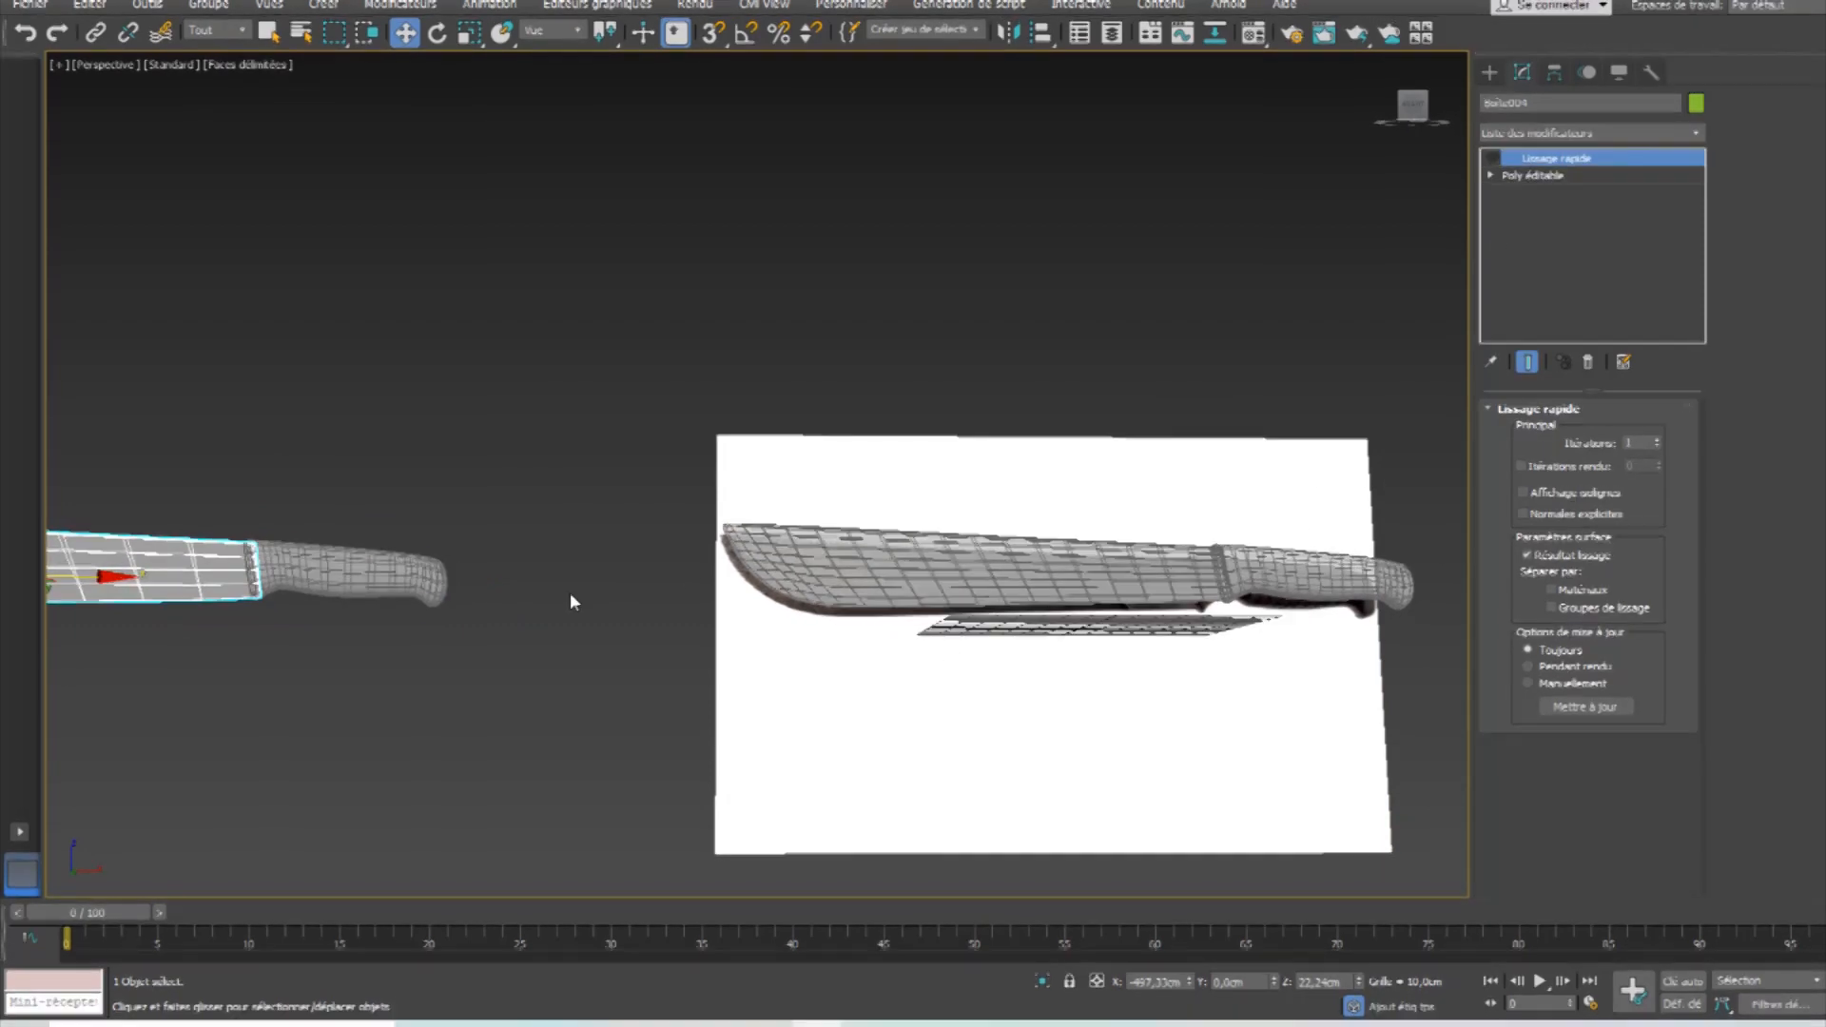
# Select the original blade and compare its smoothed shape with the unsmoothed copy and the reference image.
pyautogui.click(1107, 580)
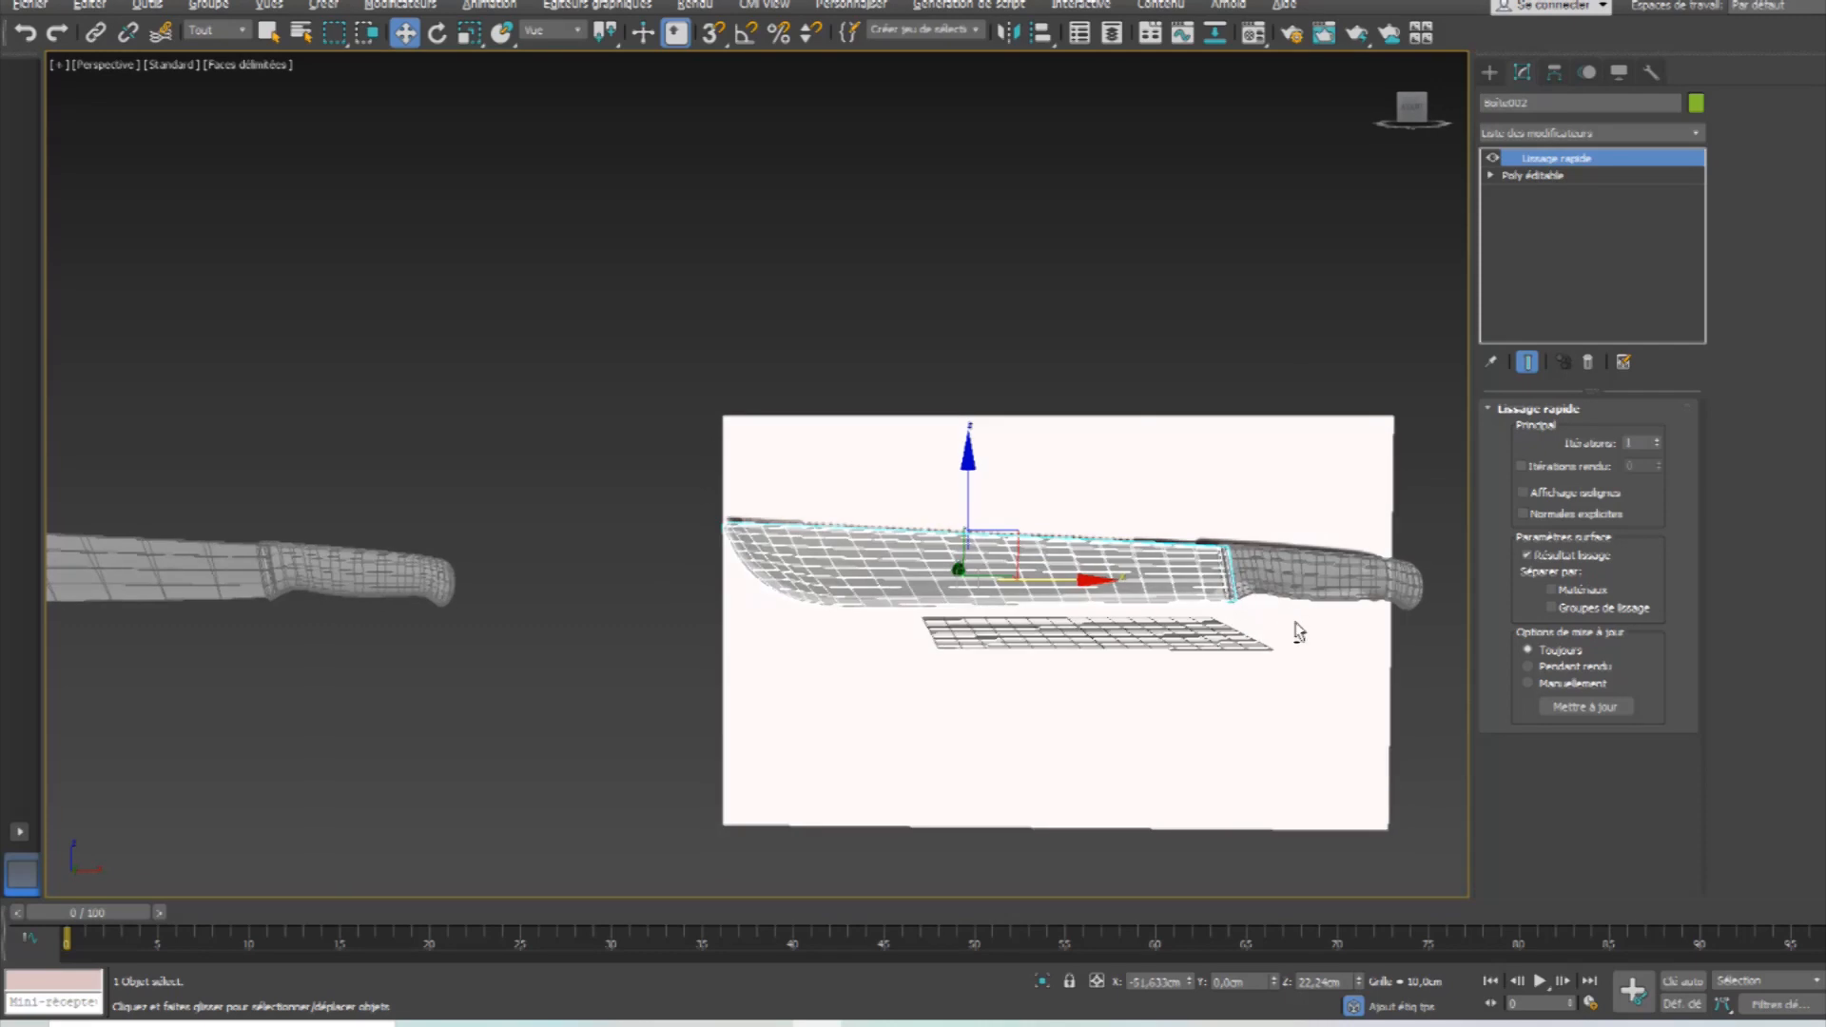
pyautogui.scroll(5, 1214, 500)
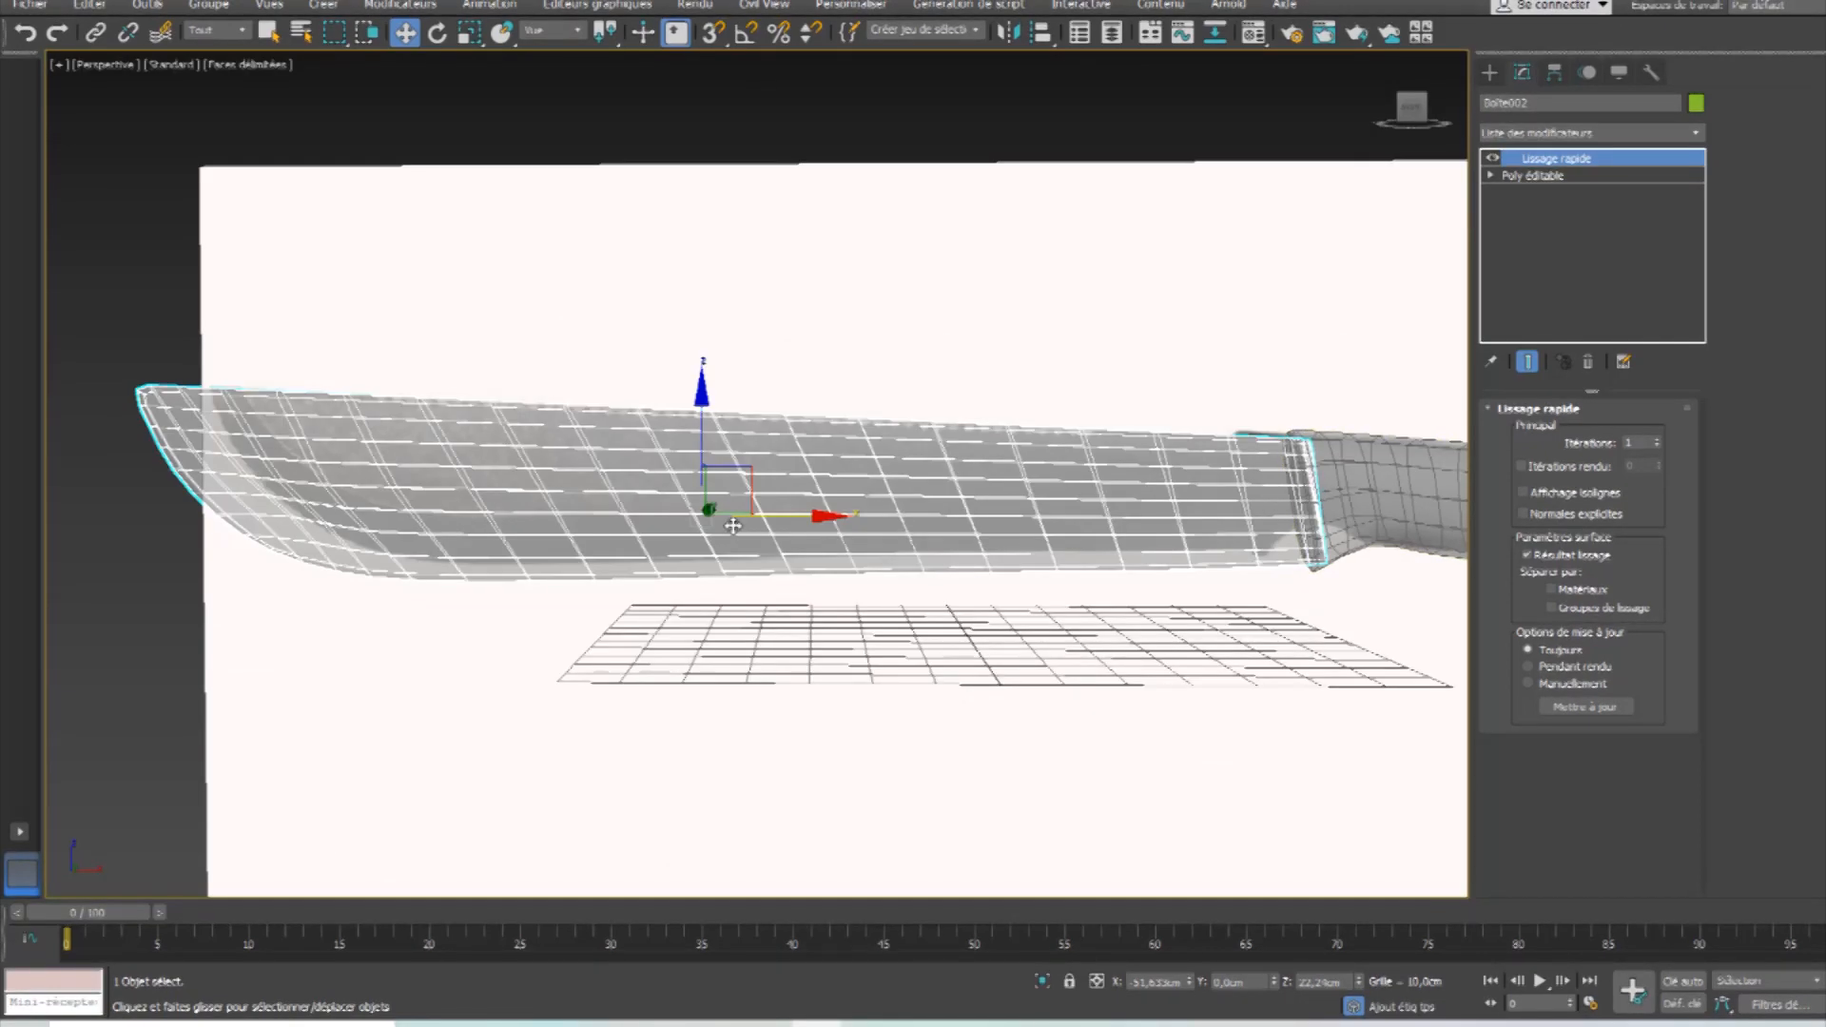
pyautogui.moveTo(1201, 538); pyautogui.dragTo(794, 561, button='middle')
pyautogui.moveTo(1146, 517); pyautogui.dragTo(233, 606, button='middle')
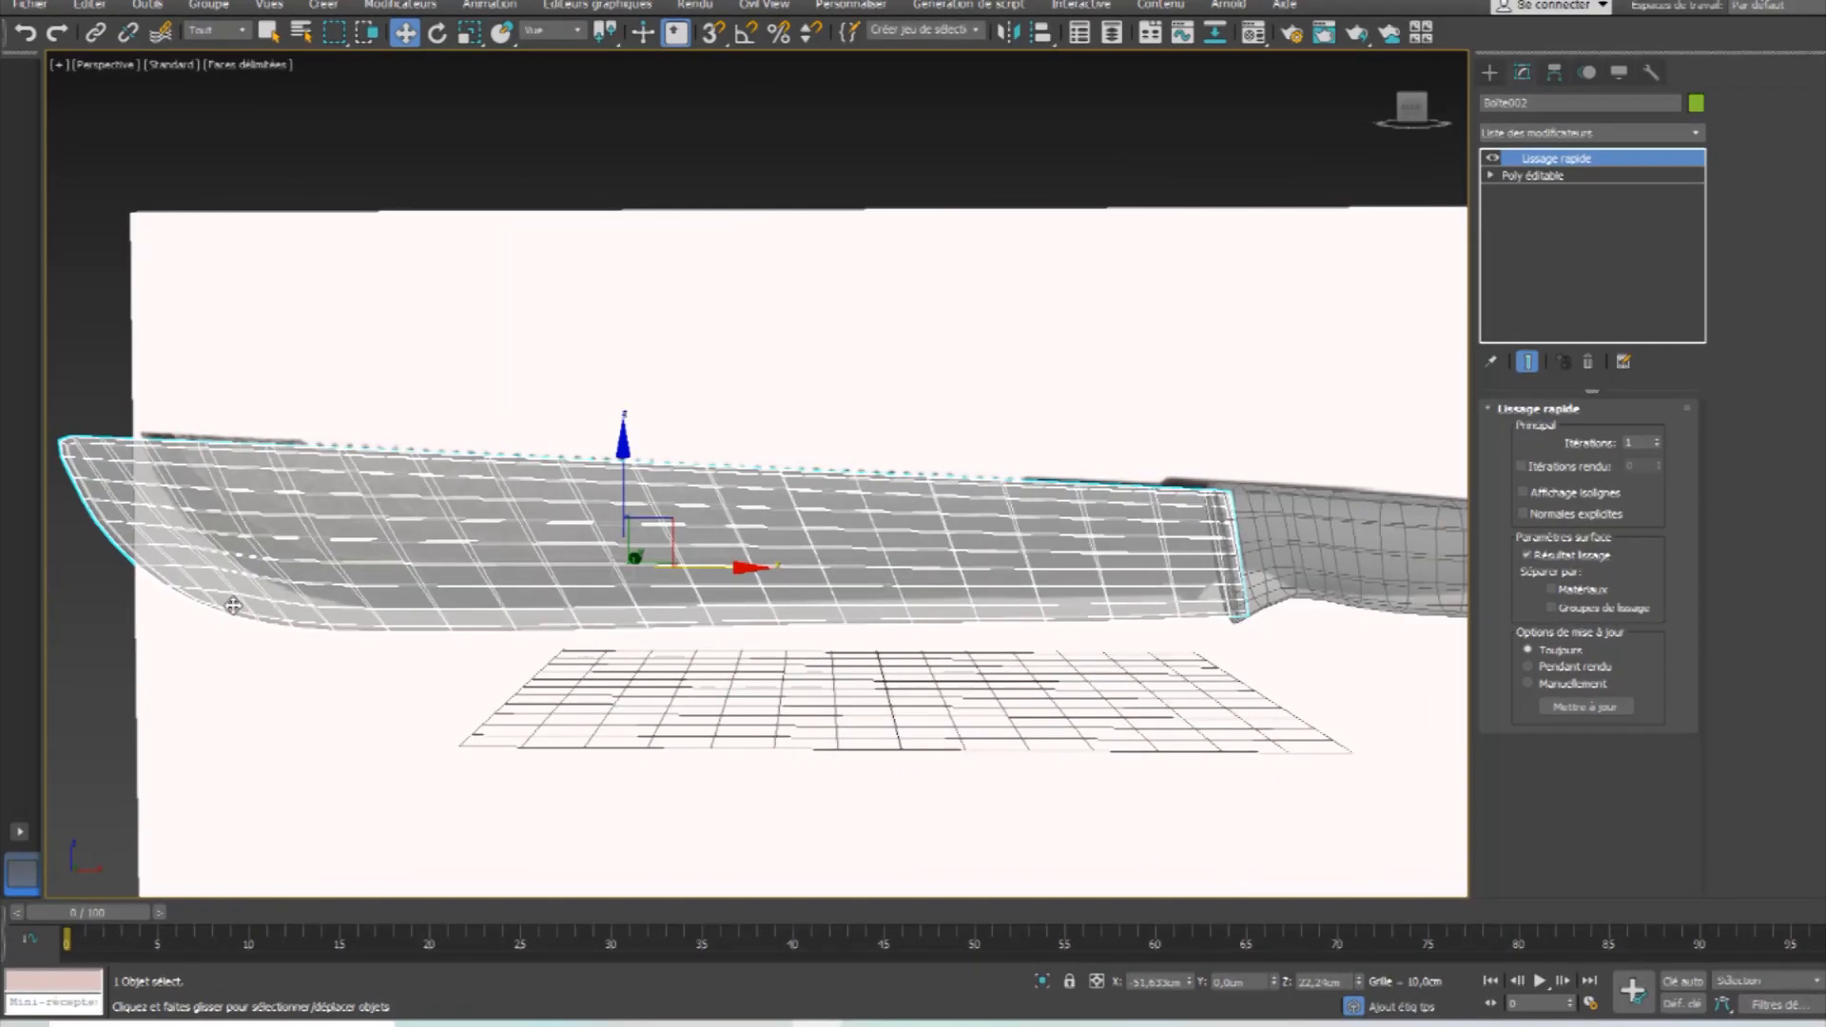
pyautogui.scroll(-5, 404, 500)
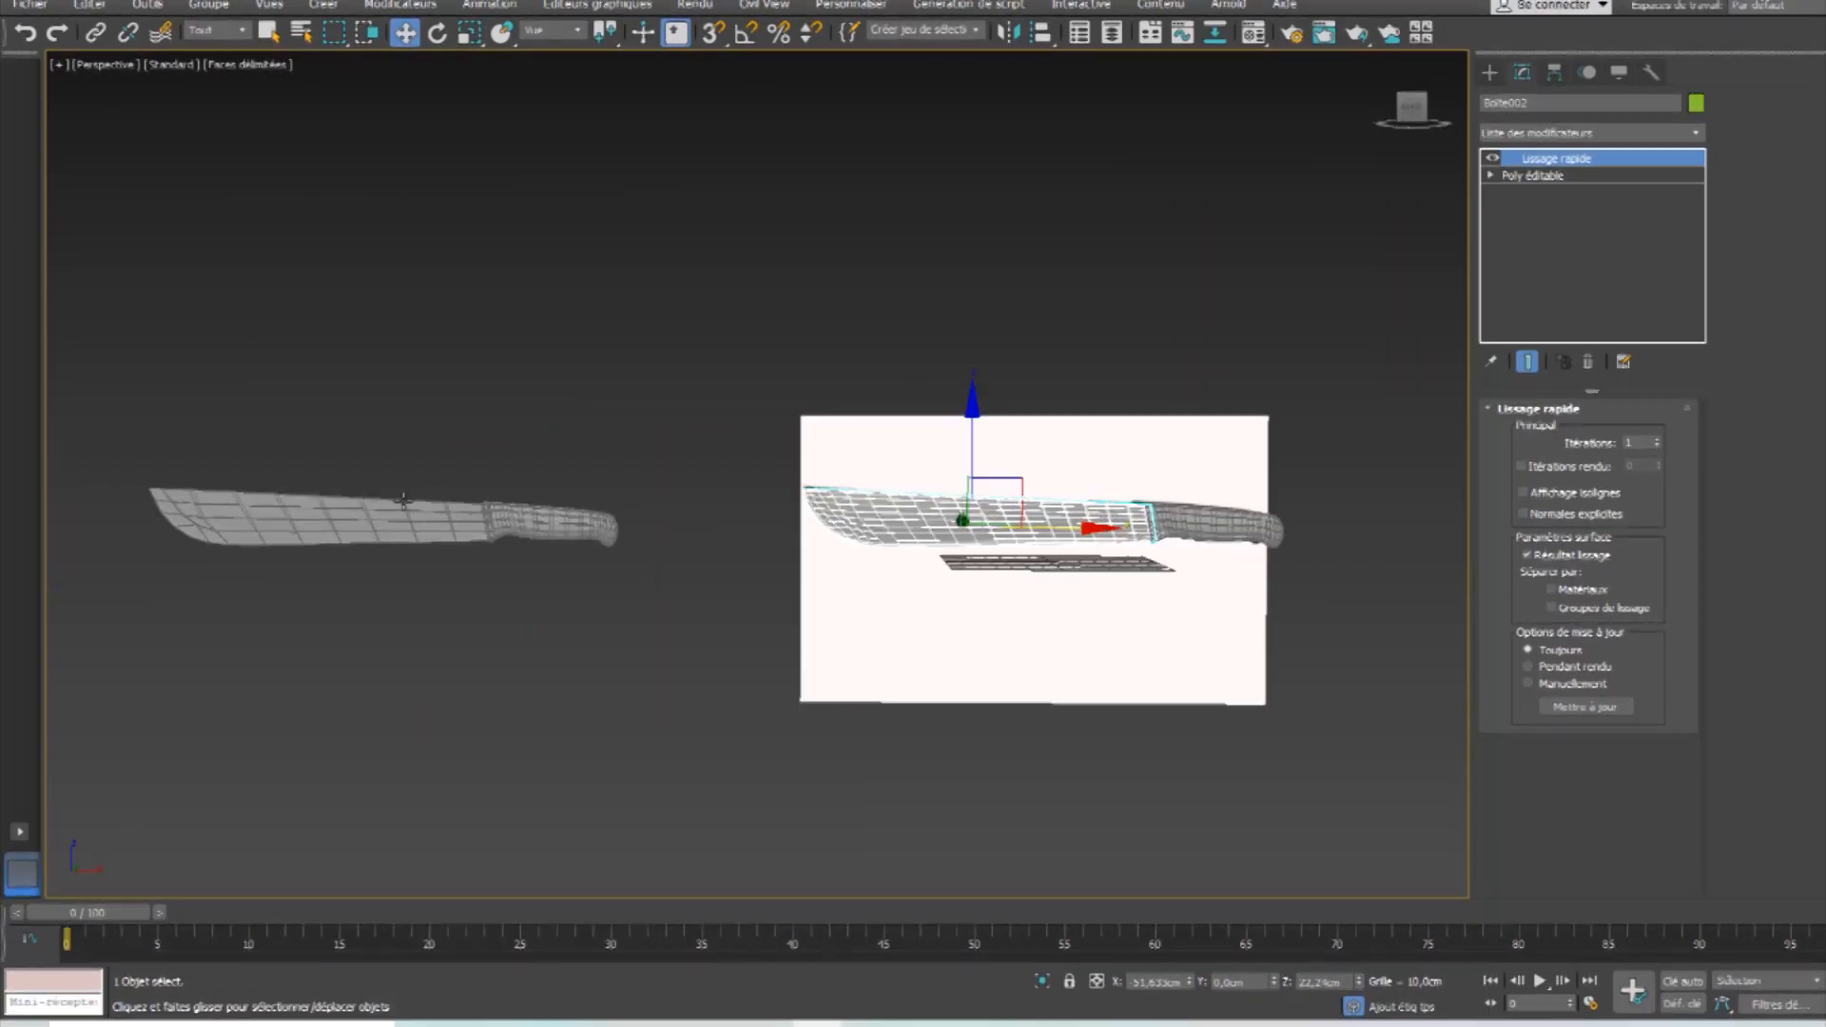
pyautogui.scroll(5, 409, 525)
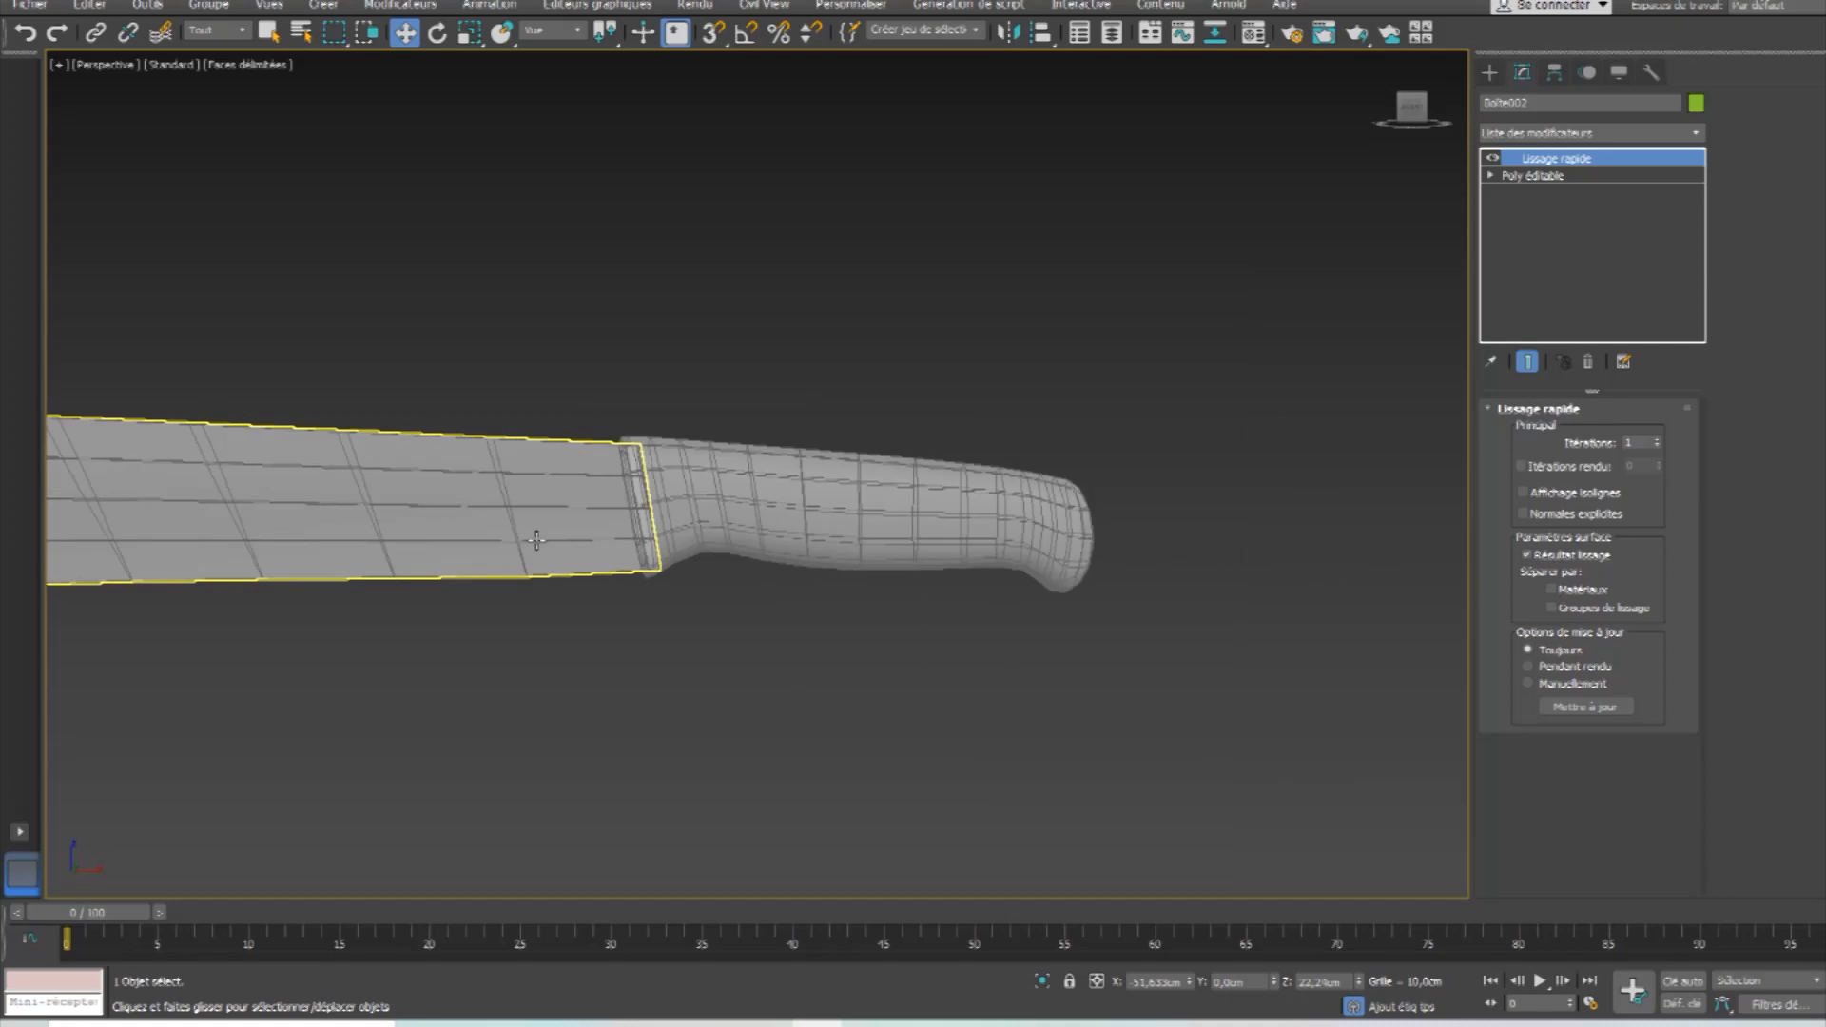
pyautogui.scroll(3, 837, 530)
pyautogui.scroll(-5, 835, 558)
pyautogui.scroll(5, 749, 566)
pyautogui.moveTo(868, 578); pyautogui.dragTo(1012, 585, button='middle')
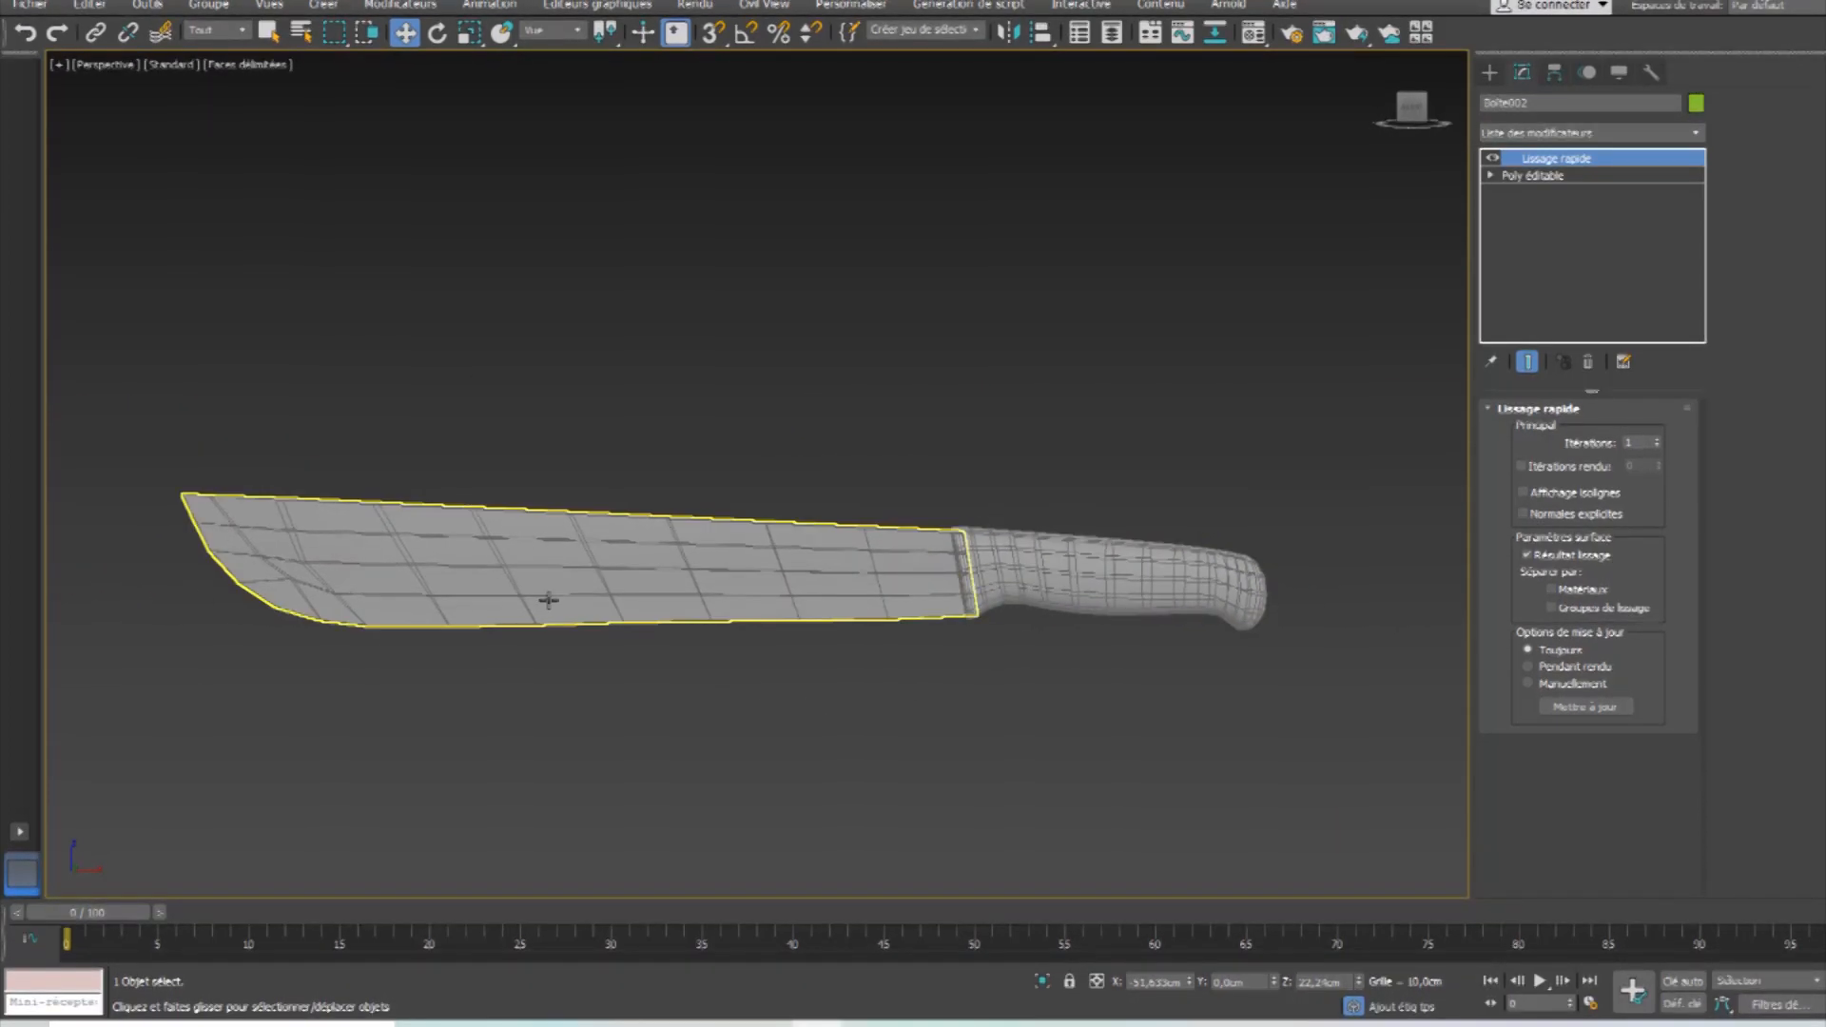
pyautogui.moveTo(1392, 611); pyautogui.dragTo(1056, 616, button='middle')
pyautogui.moveTo(702, 587); pyautogui.dragTo(1052, 579, button='middle')
pyautogui.moveTo(1417, 585); pyautogui.dragTo(361, 599, button='middle')
pyautogui.moveTo(1246, 591); pyautogui.dragTo(1018, 585, button='middle')
# Extrude the selected lengthwise edge loops of the blade slightly inward, with a width of 0.174 cm, to form a fine groove.
pyautogui.scroll(3, 806, 571)
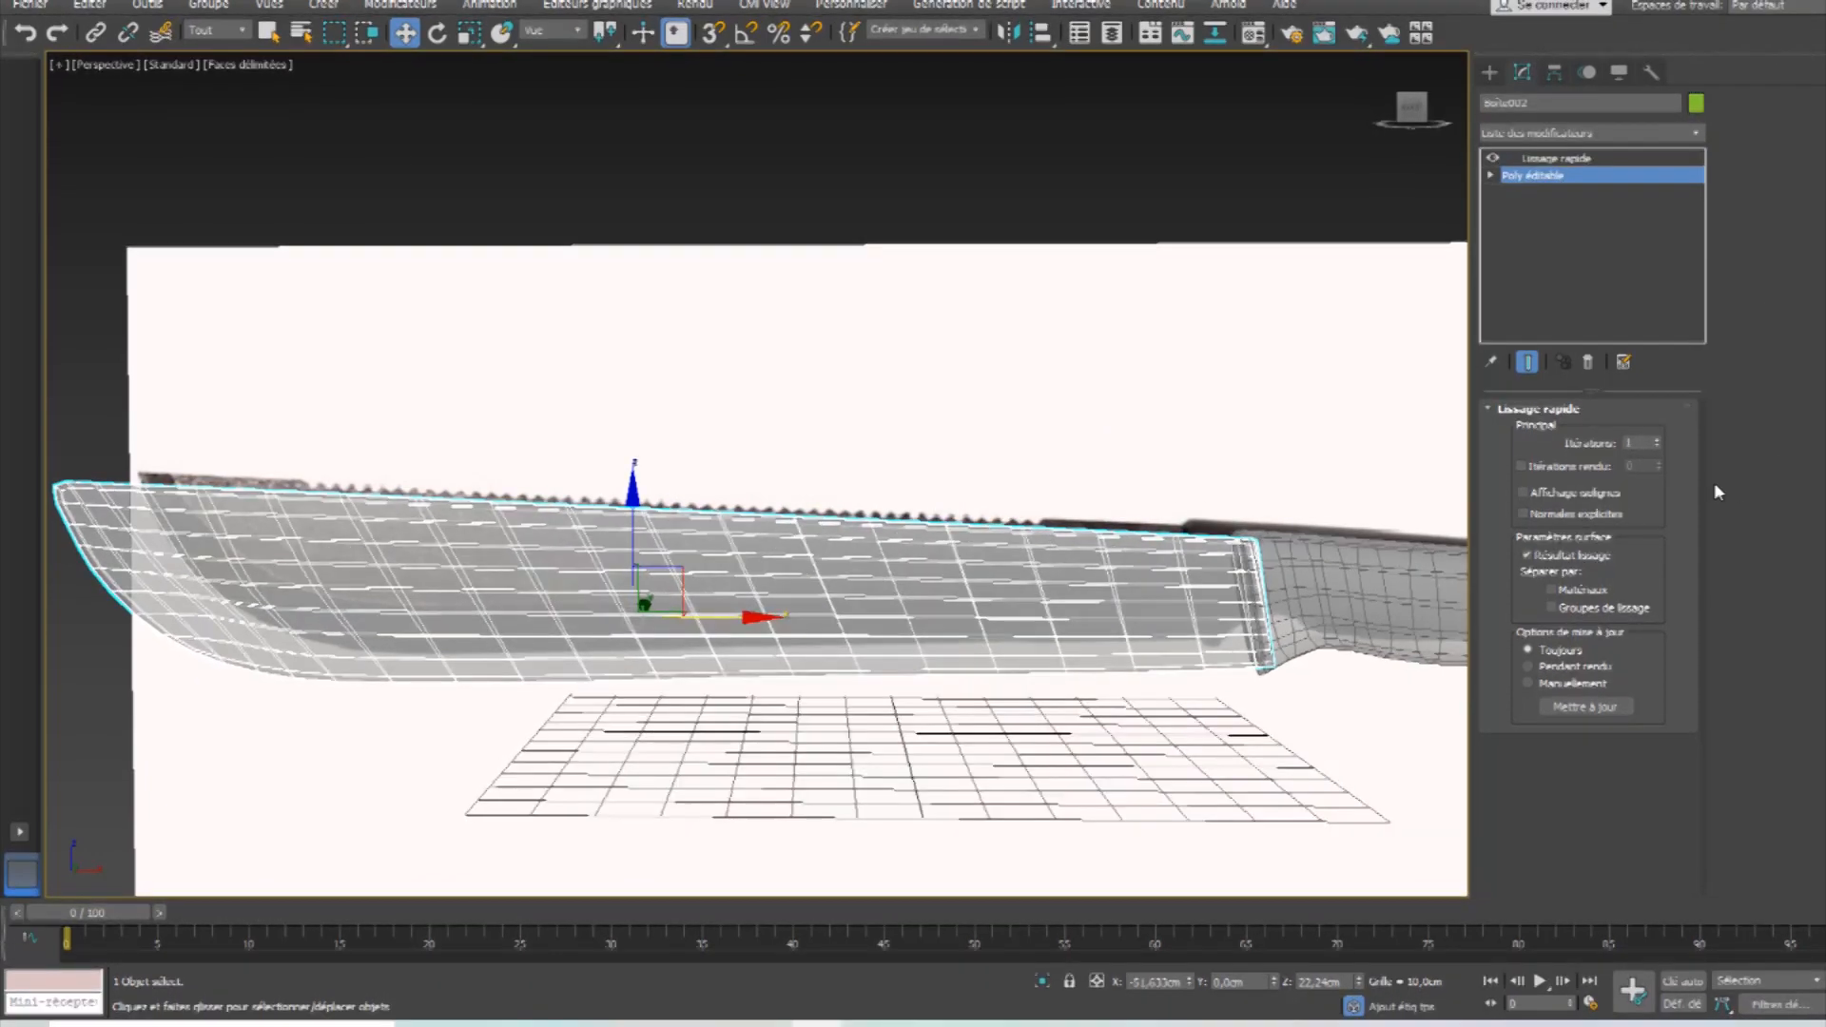
pyautogui.click(1560, 456)
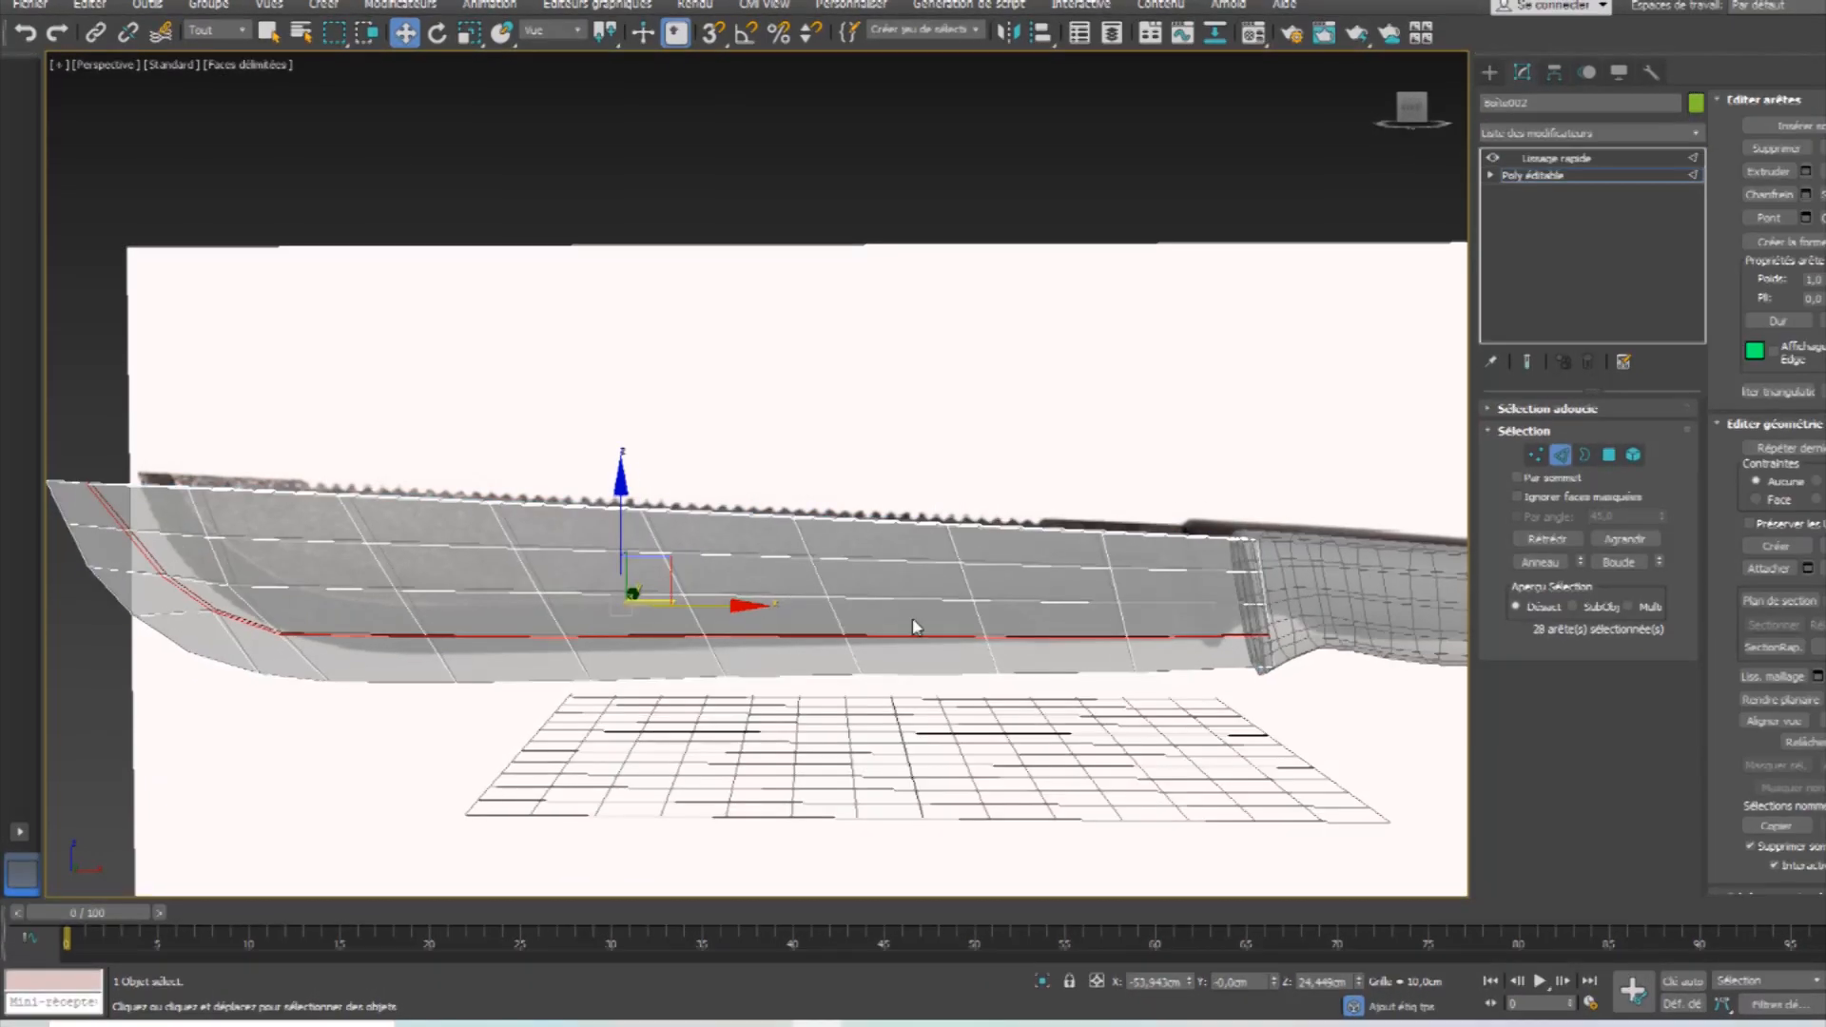
pyautogui.click(1805, 173)
pyautogui.keyDown('alt'); pyautogui.moveTo(864, 627); pyautogui.dragTo(847, 678, button='middle'); pyautogui.keyUp('alt')
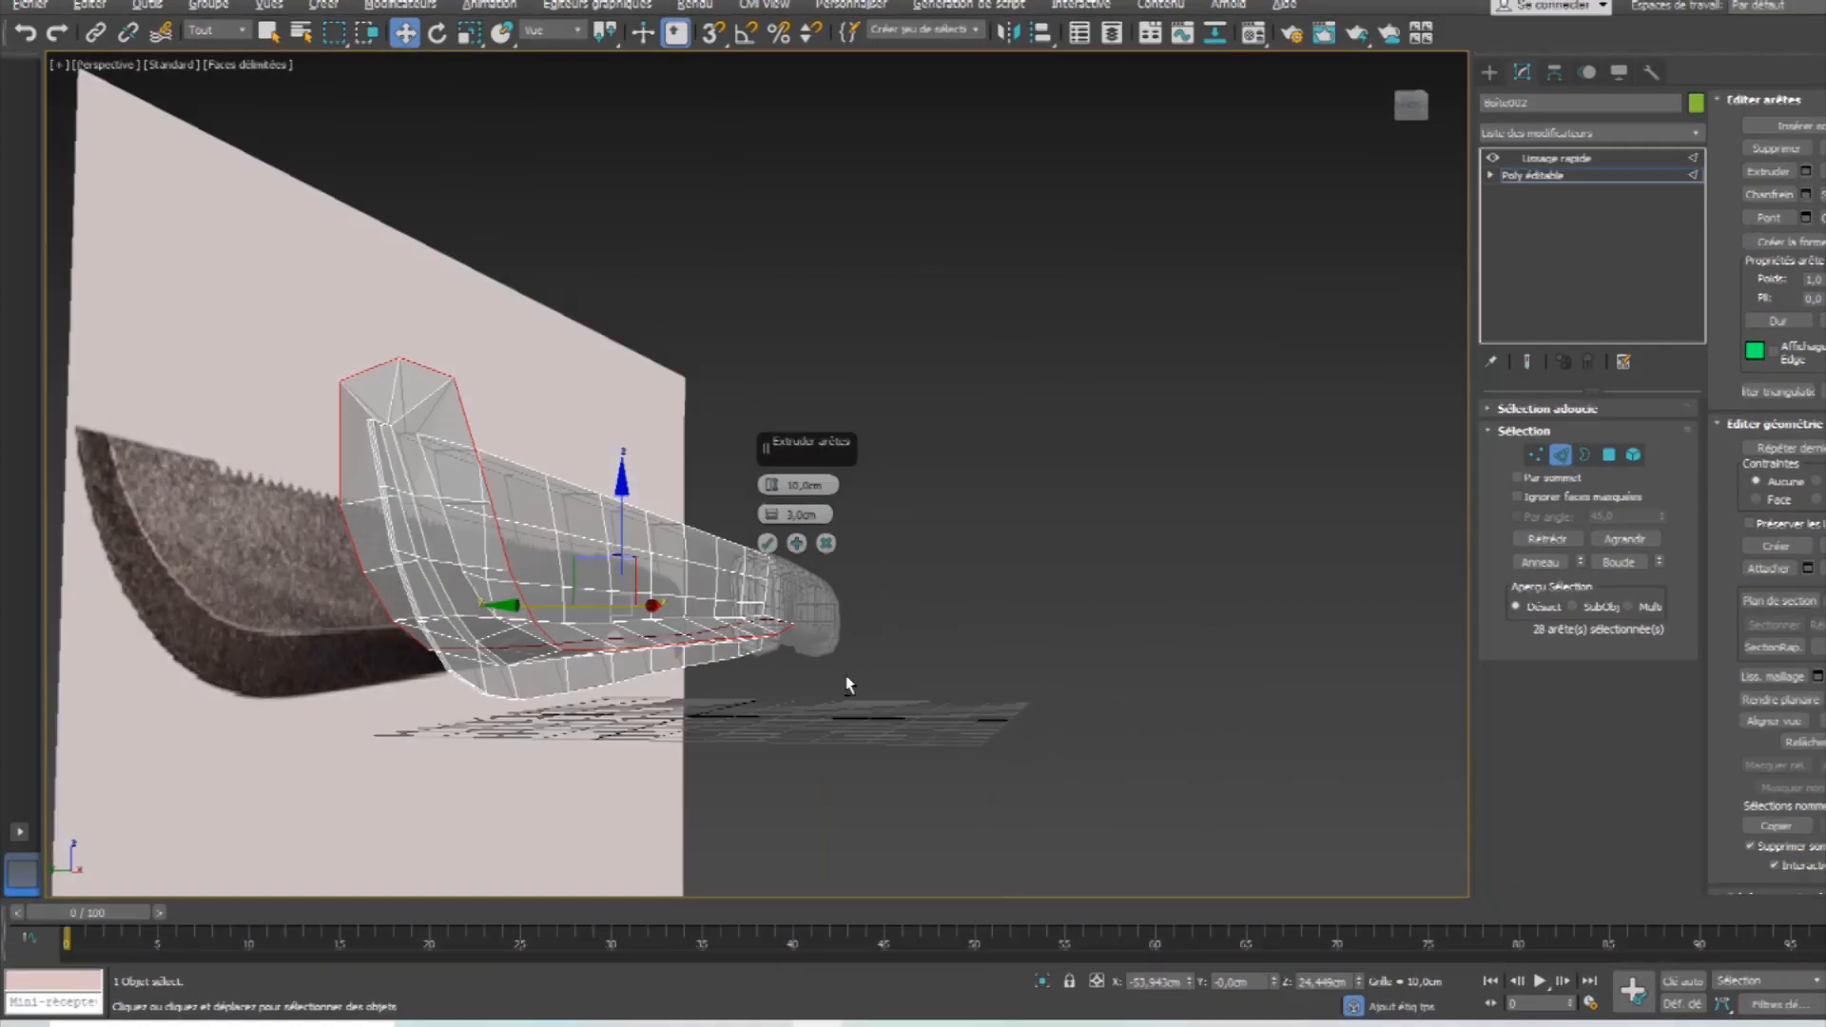
pyautogui.scroll(3, 810, 657)
pyautogui.moveTo(770, 485); pyautogui.dragTo(763, 580)
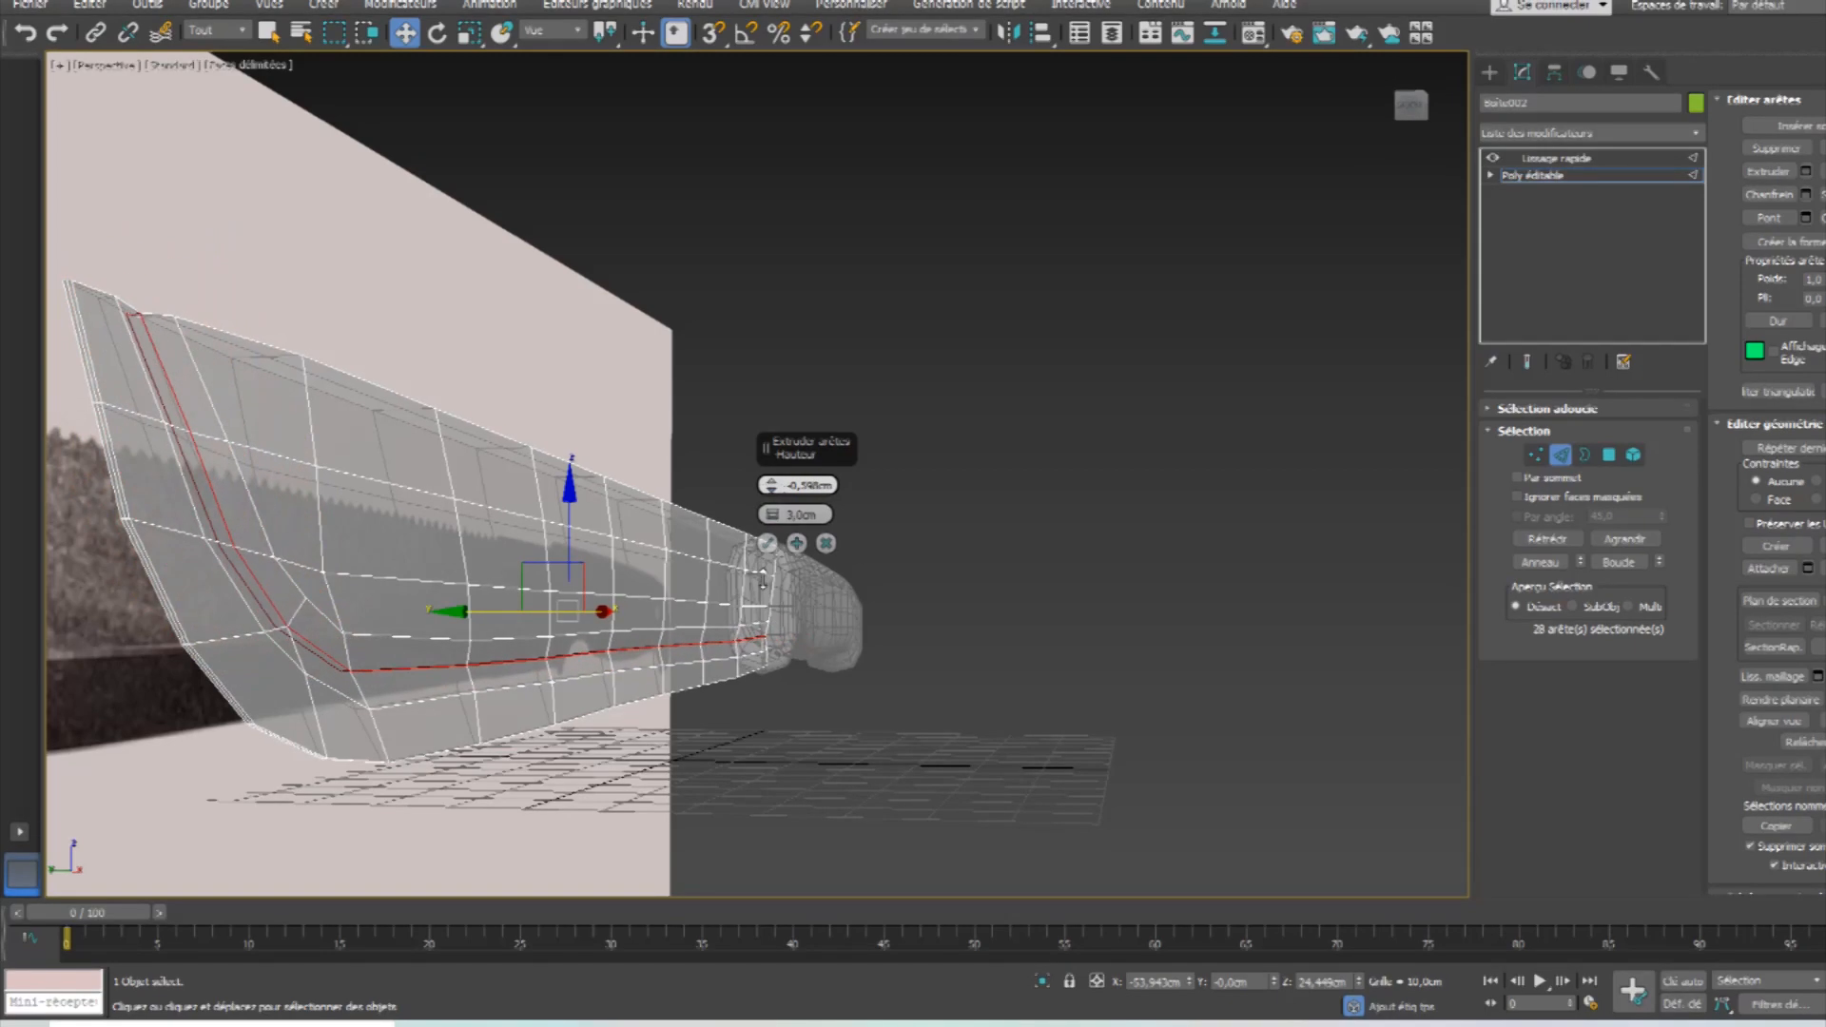
pyautogui.moveTo(772, 515); pyautogui.dragTo(765, 540)
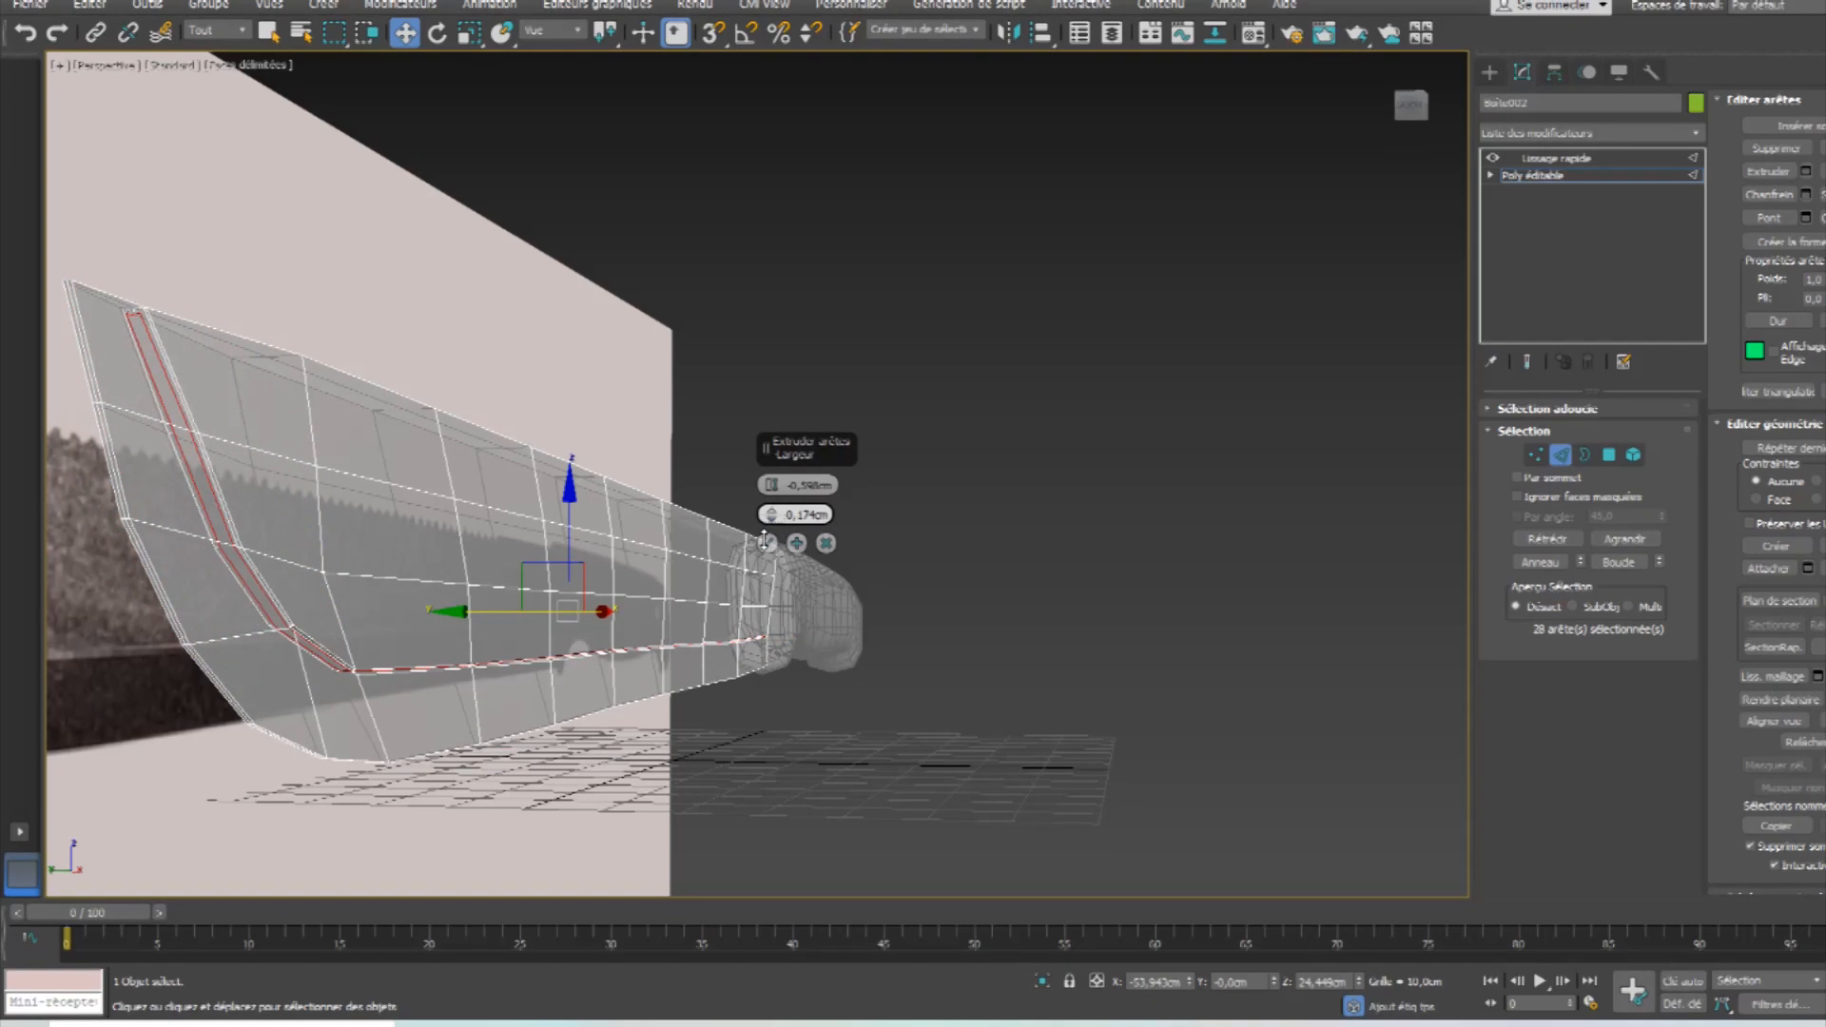
pyautogui.click(767, 543)
# Return the blade to its Lissage rapide level and inspect the smoothed groove along the blade up to the handle.
pyautogui.scroll(5, 828, 583)
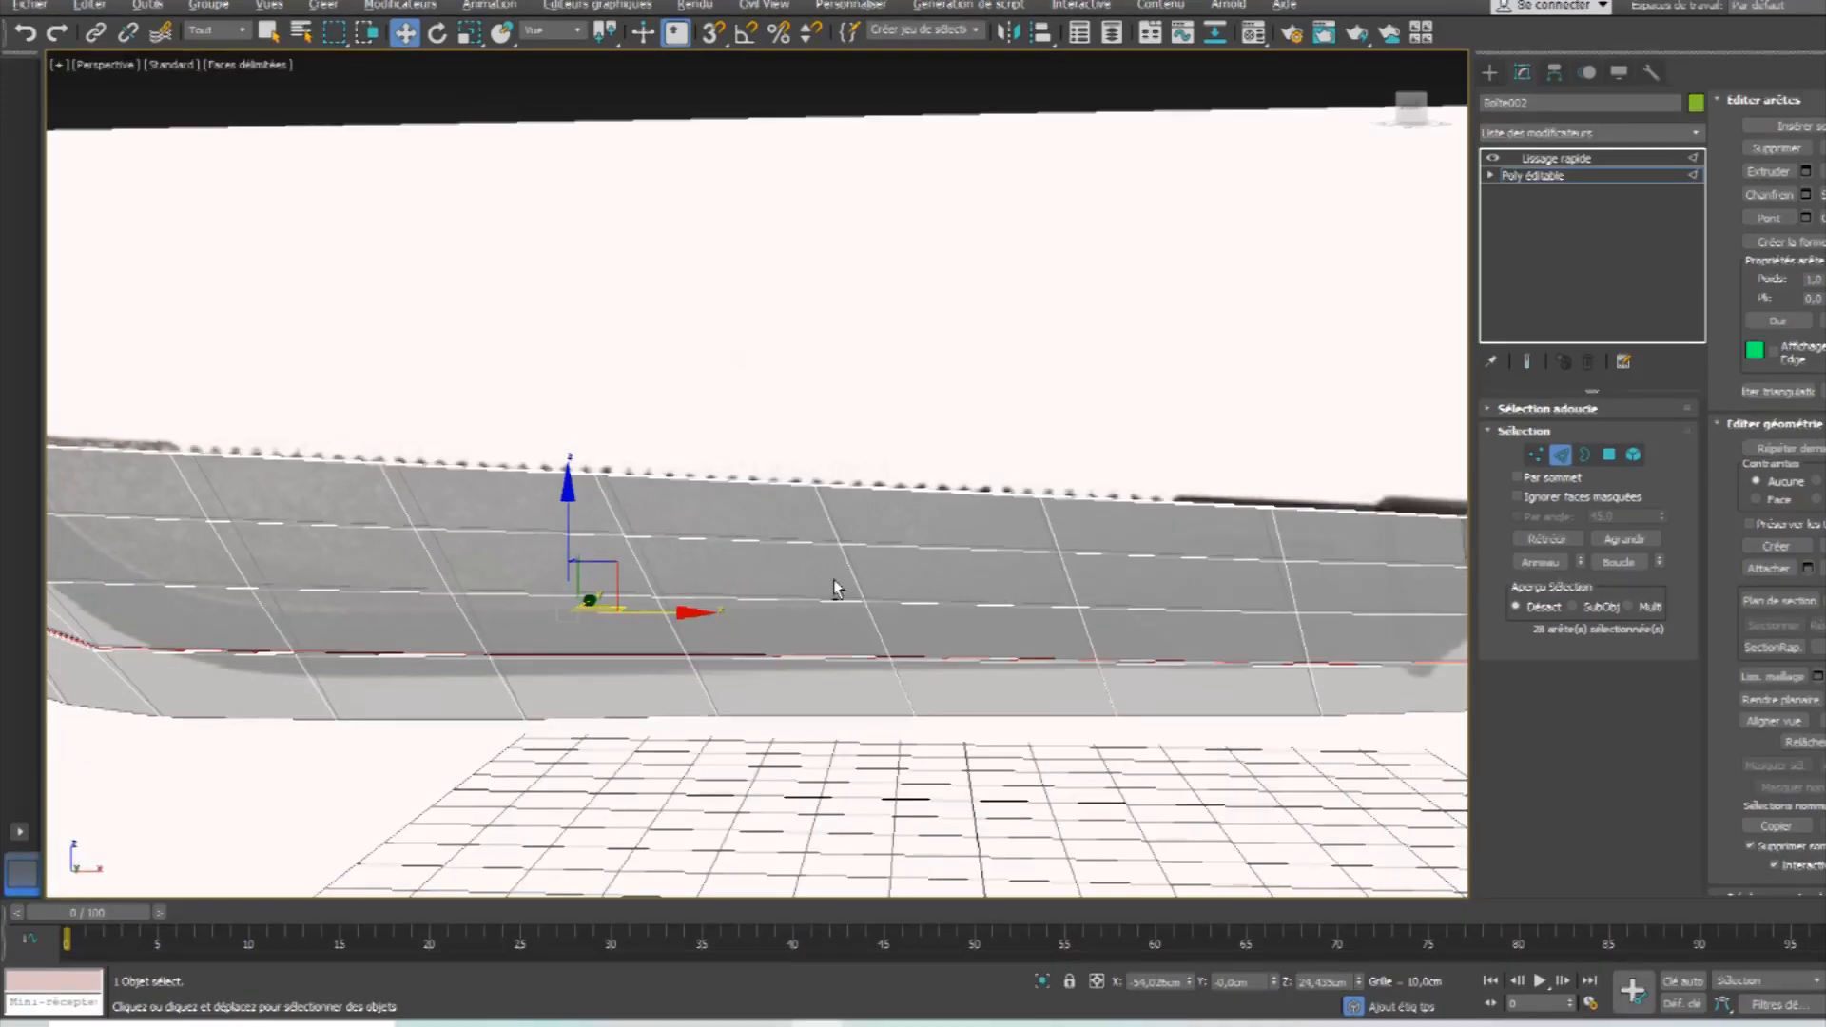
pyautogui.click(1559, 459)
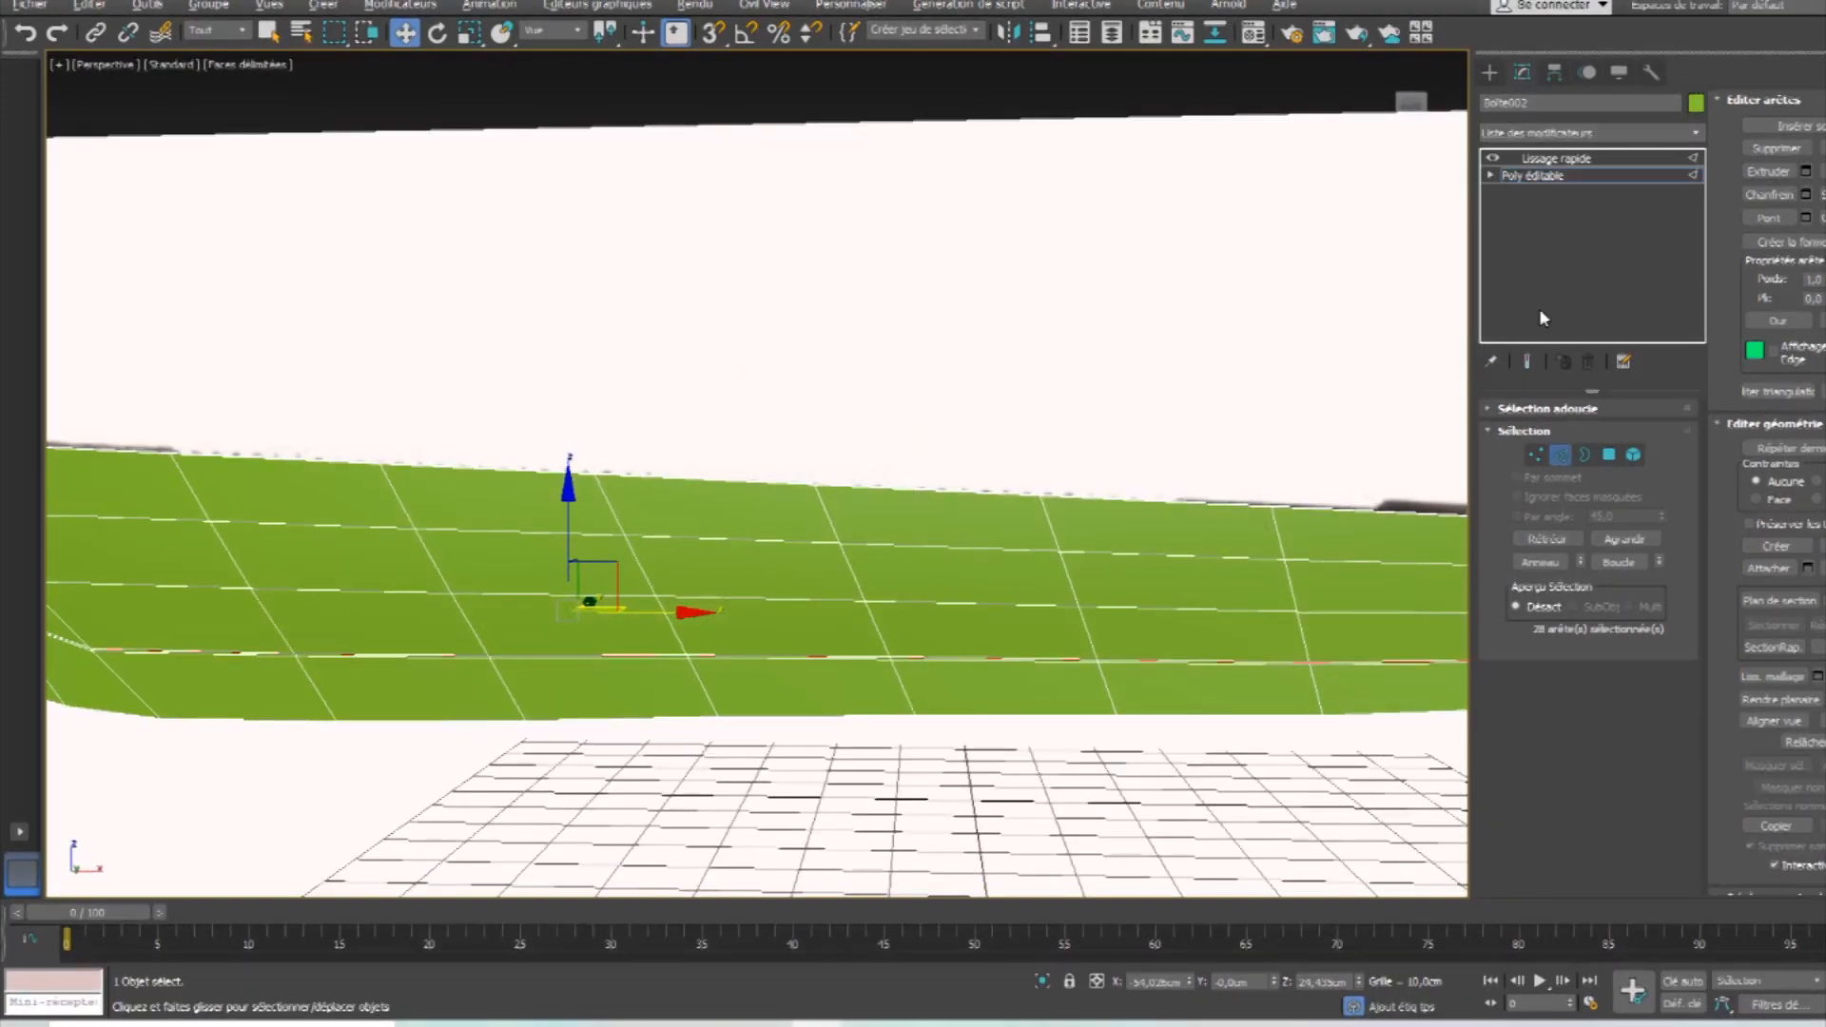
pyautogui.click(1547, 175)
pyautogui.click(1549, 159)
pyautogui.moveTo(809, 614); pyautogui.dragTo(979, 540, button='middle')
pyautogui.moveTo(491, 536); pyautogui.dragTo(776, 539, button='middle')
pyautogui.moveTo(1169, 525); pyautogui.dragTo(388, 535, button='middle')
pyautogui.moveTo(1061, 489); pyautogui.dragTo(734, 489, button='middle')
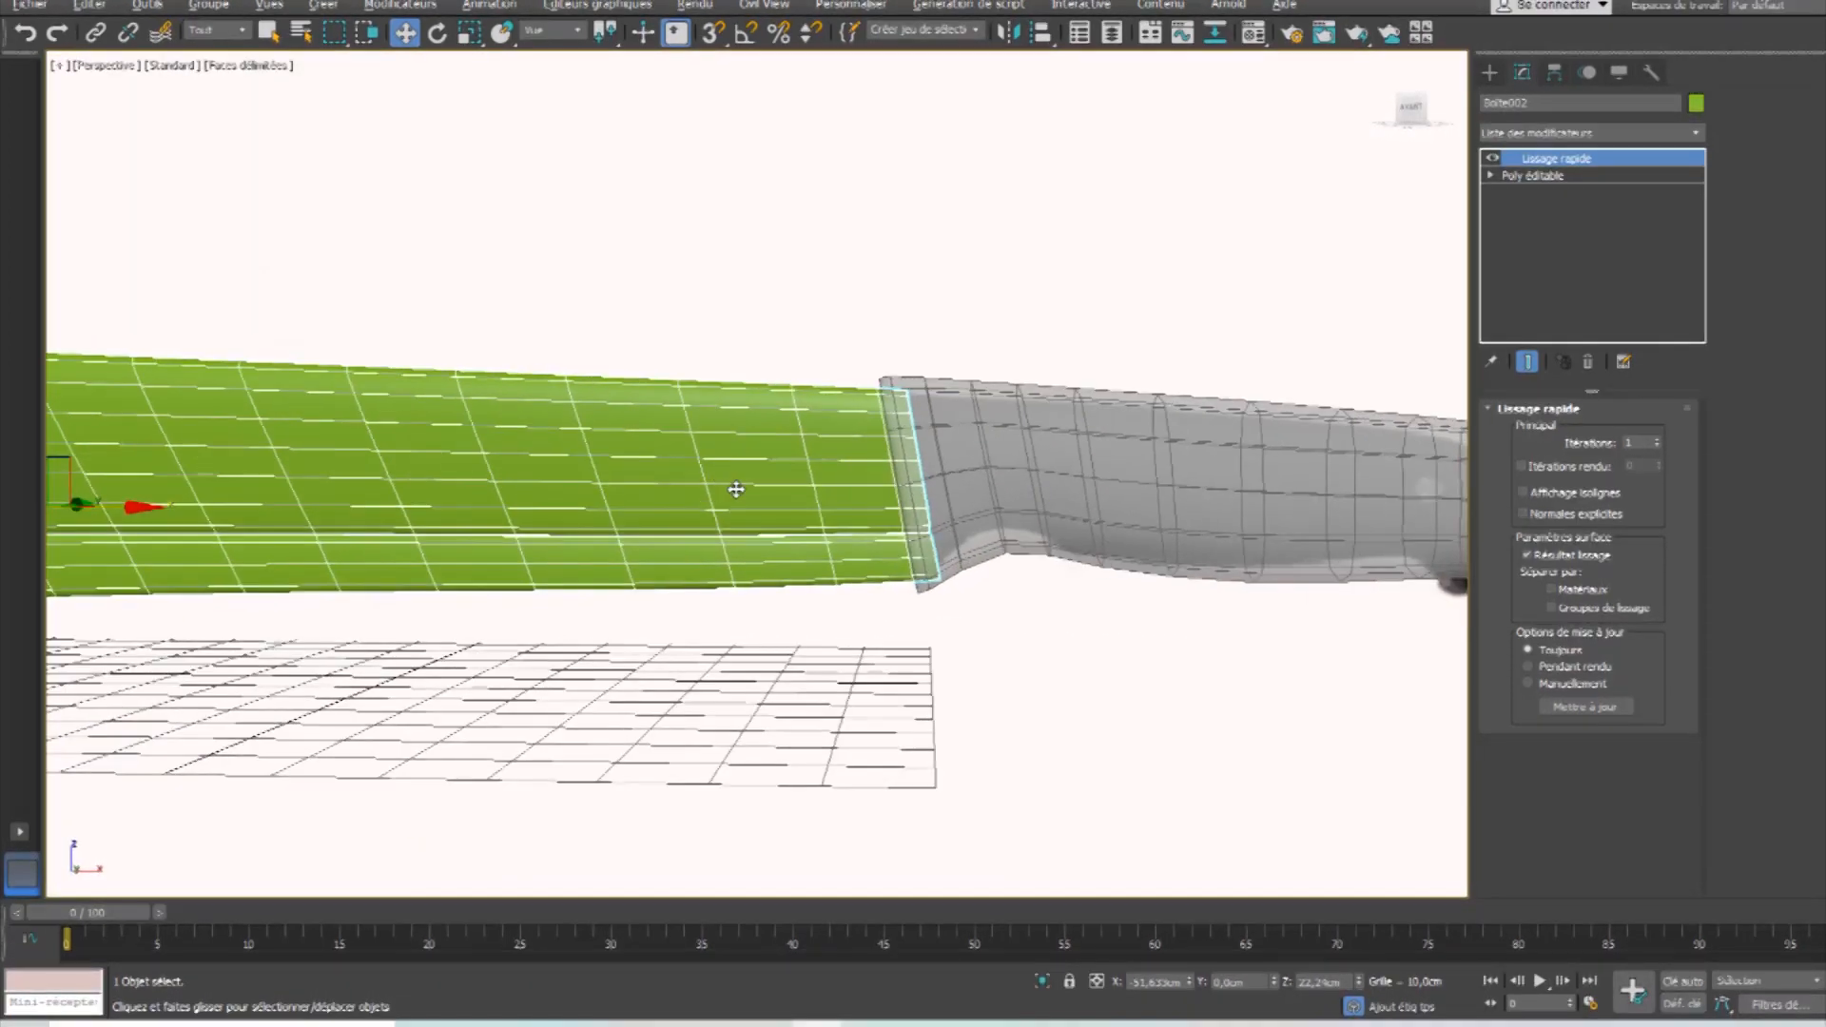
pyautogui.moveTo(1060, 503); pyautogui.dragTo(701, 526, button='middle')
# Assign the 01 - Default material to both the blade and the handle.
pyautogui.click(1039, 495)
pyautogui.click(420, 518)
pyautogui.press('m')
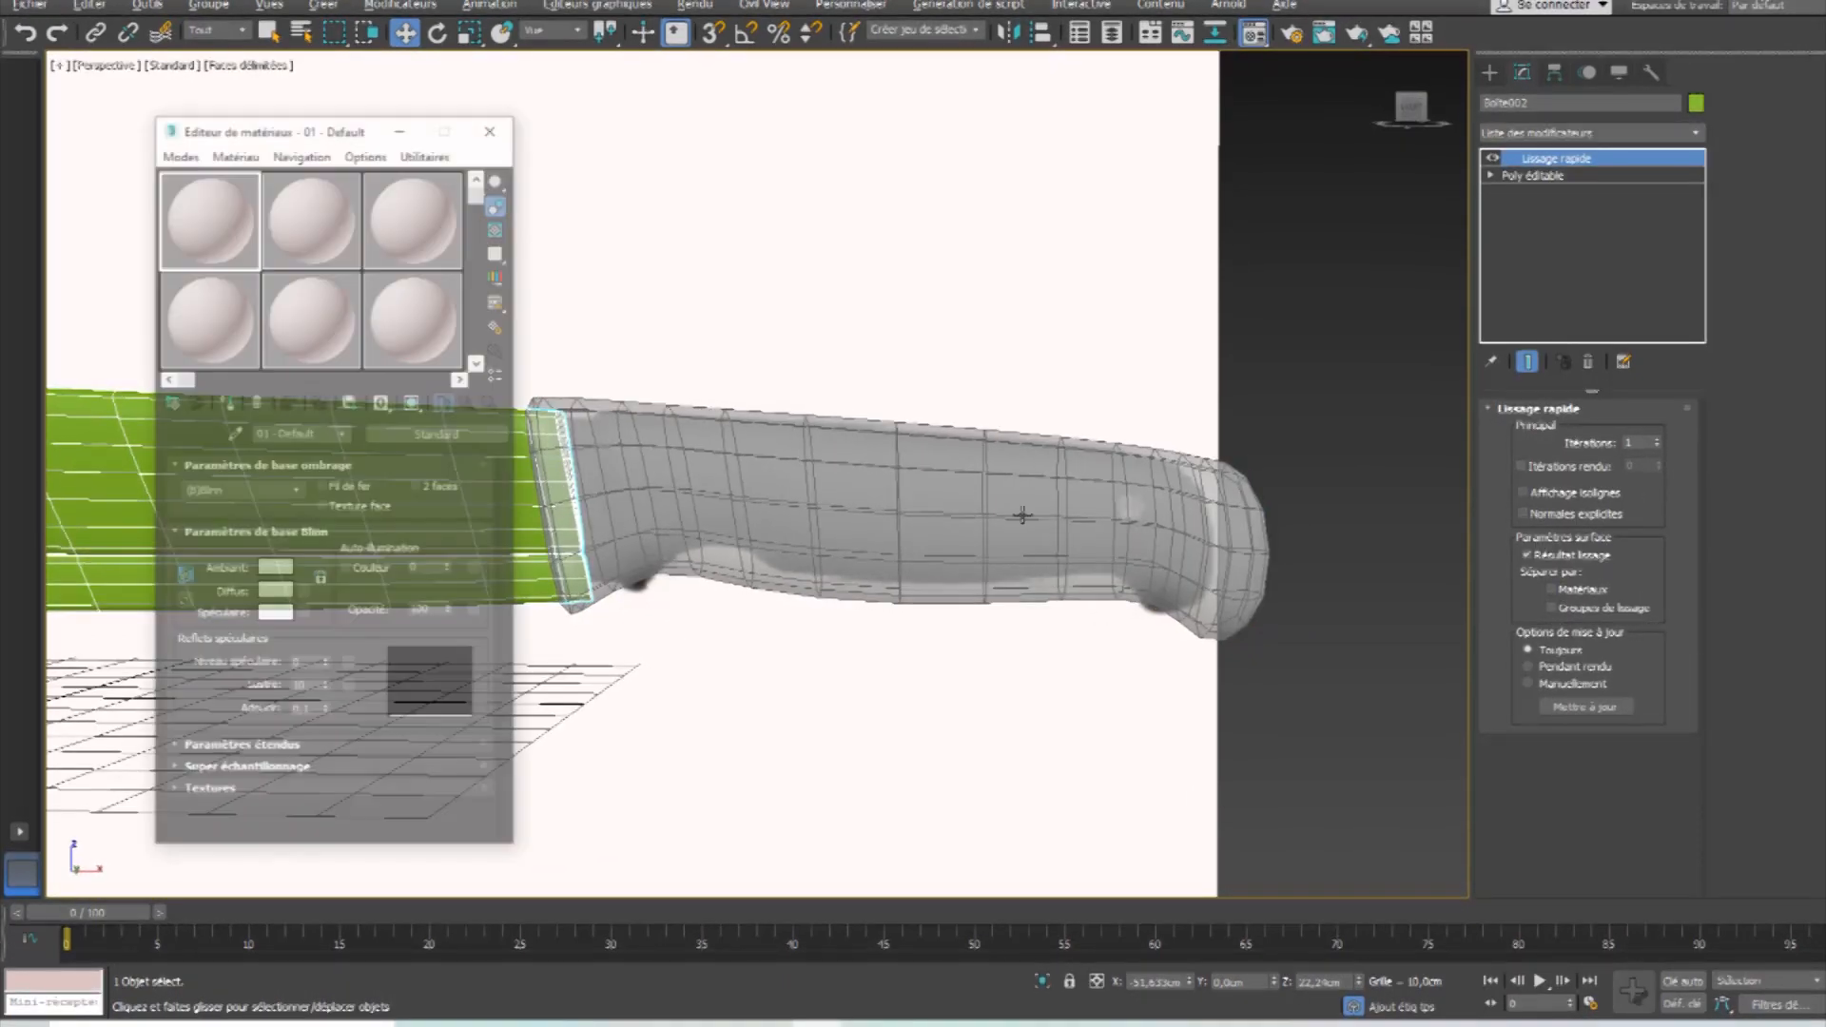
pyautogui.moveTo(258, 136); pyautogui.dragTo(1621, 171)
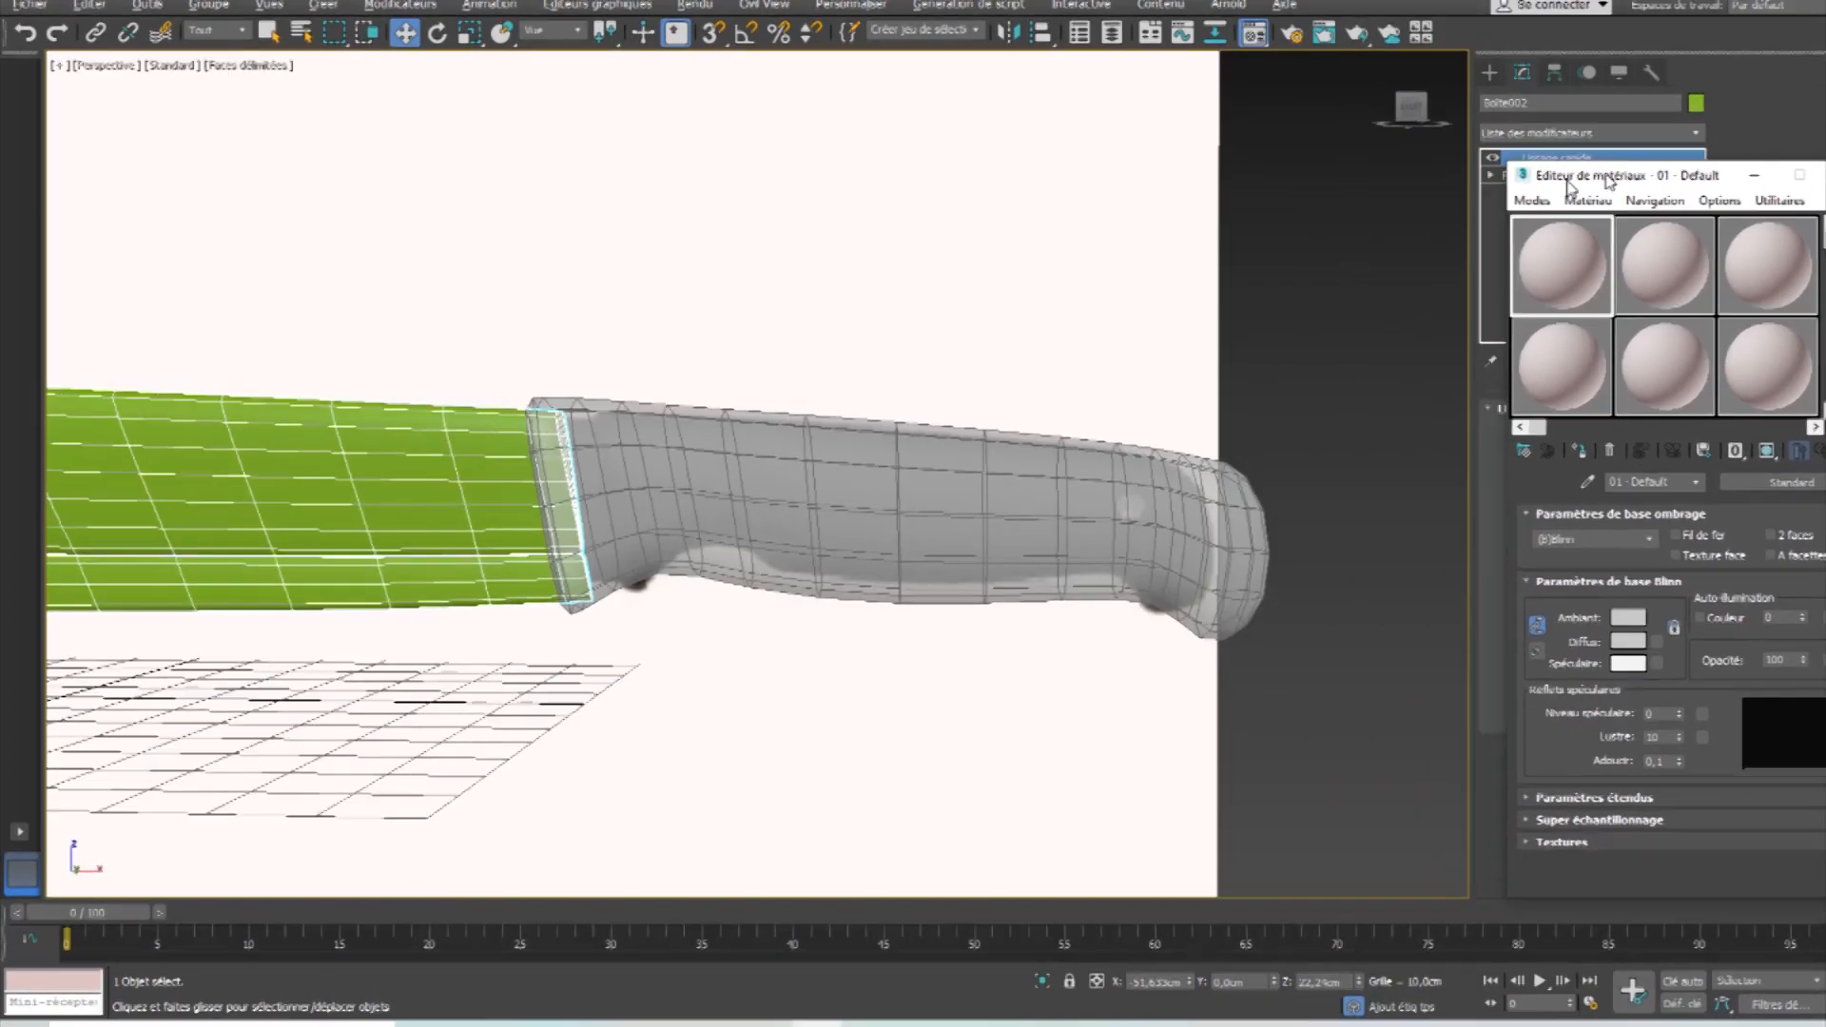
pyautogui.keyDown('ctrl'); pyautogui.click(999, 514); pyautogui.keyUp('ctrl')
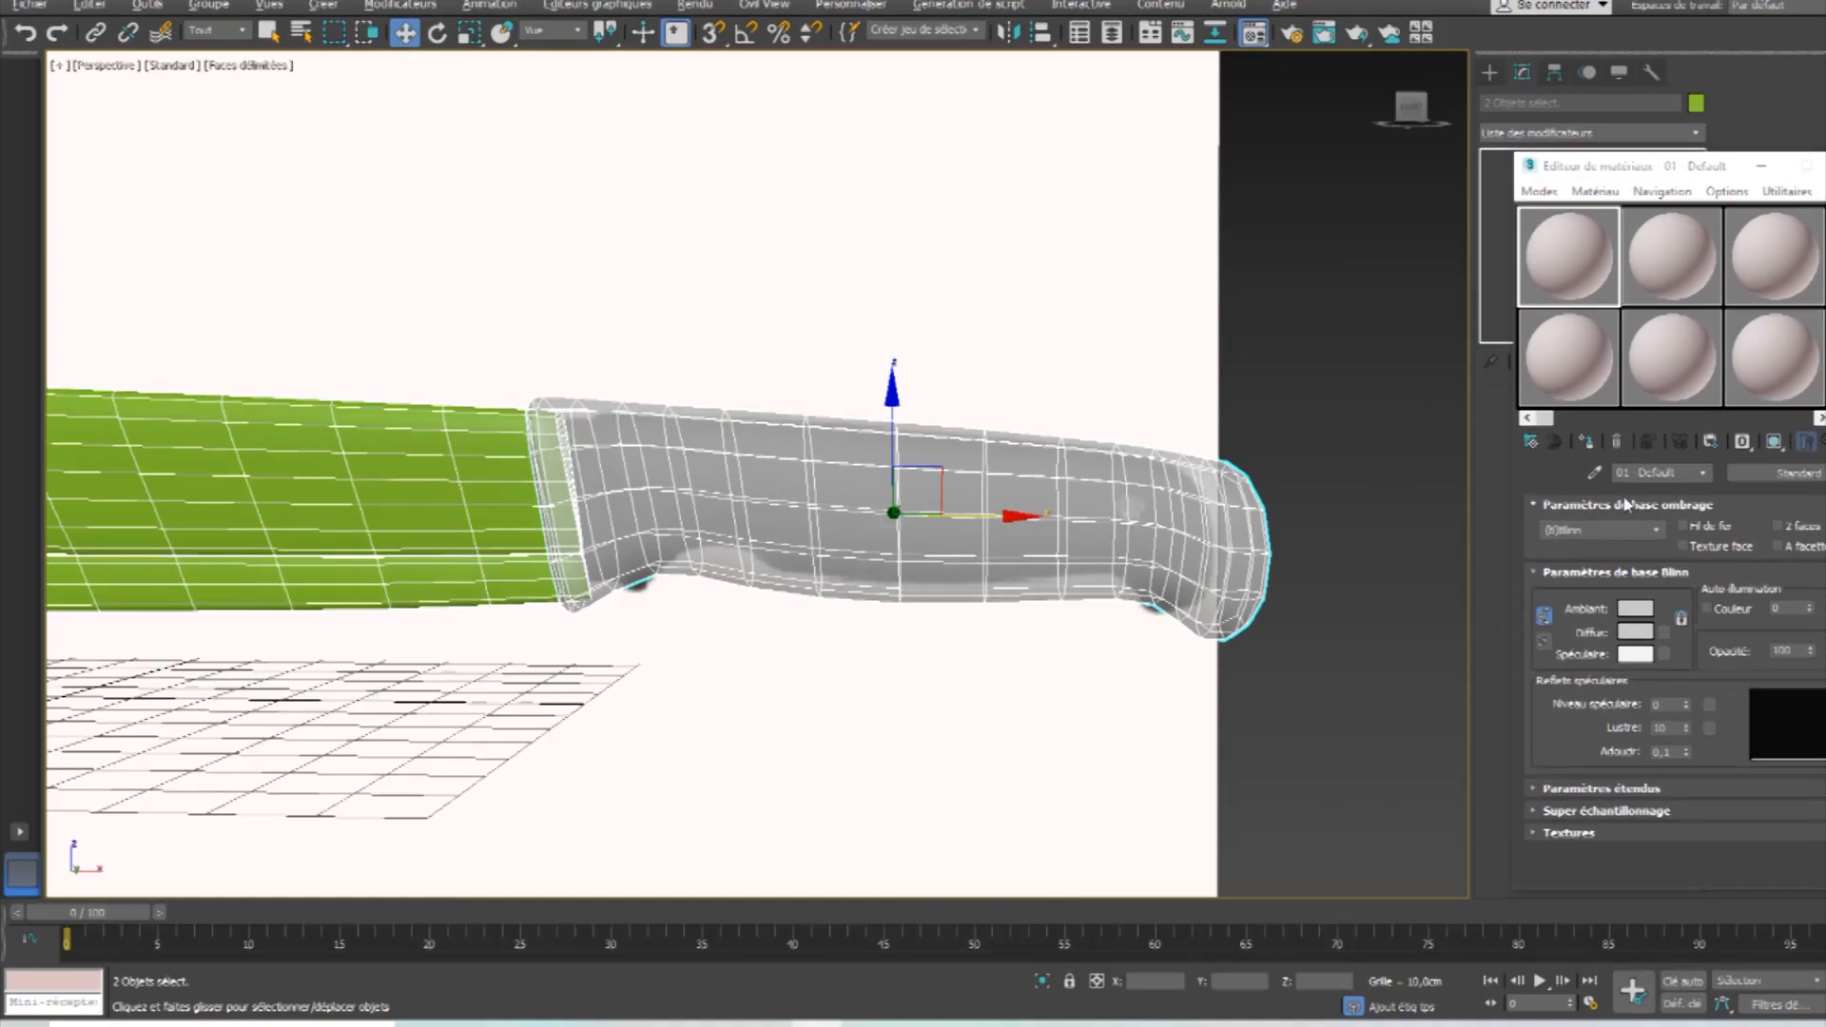
pyautogui.click(1587, 442)
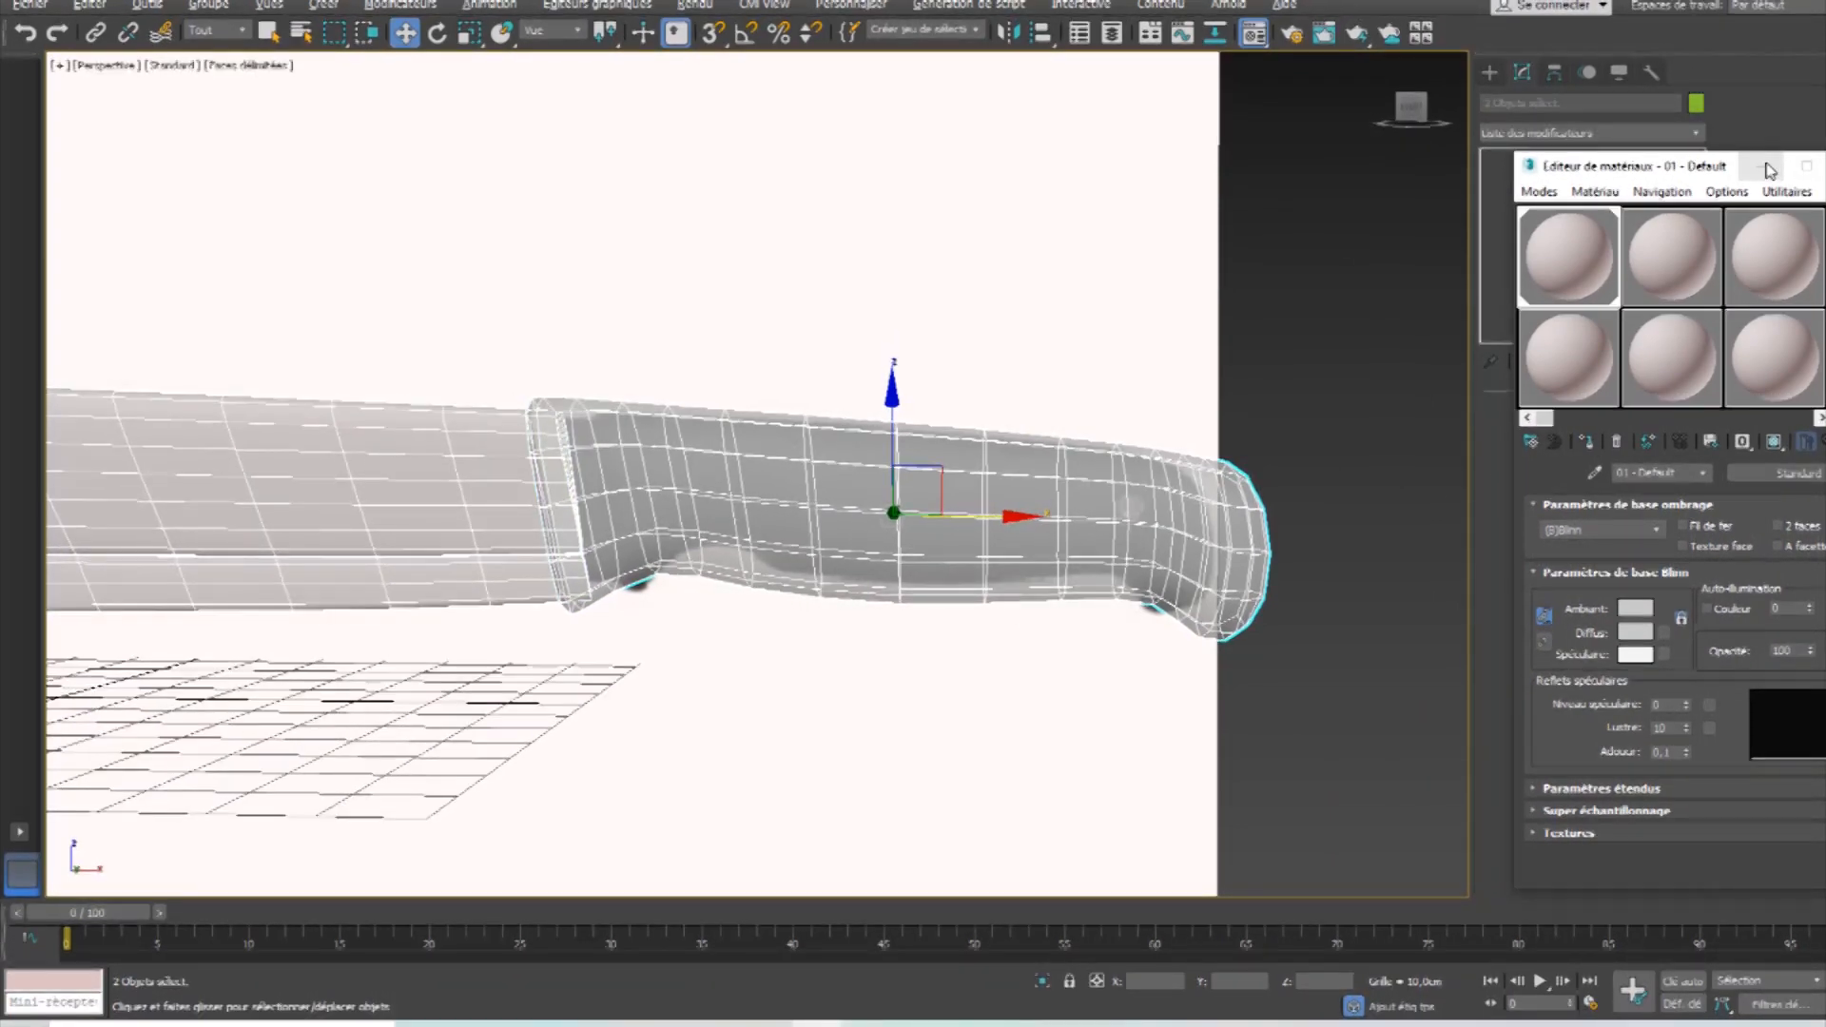
pyautogui.moveTo(1636, 166); pyautogui.dragTo(1210, 143)
pyautogui.click(1395, 141)
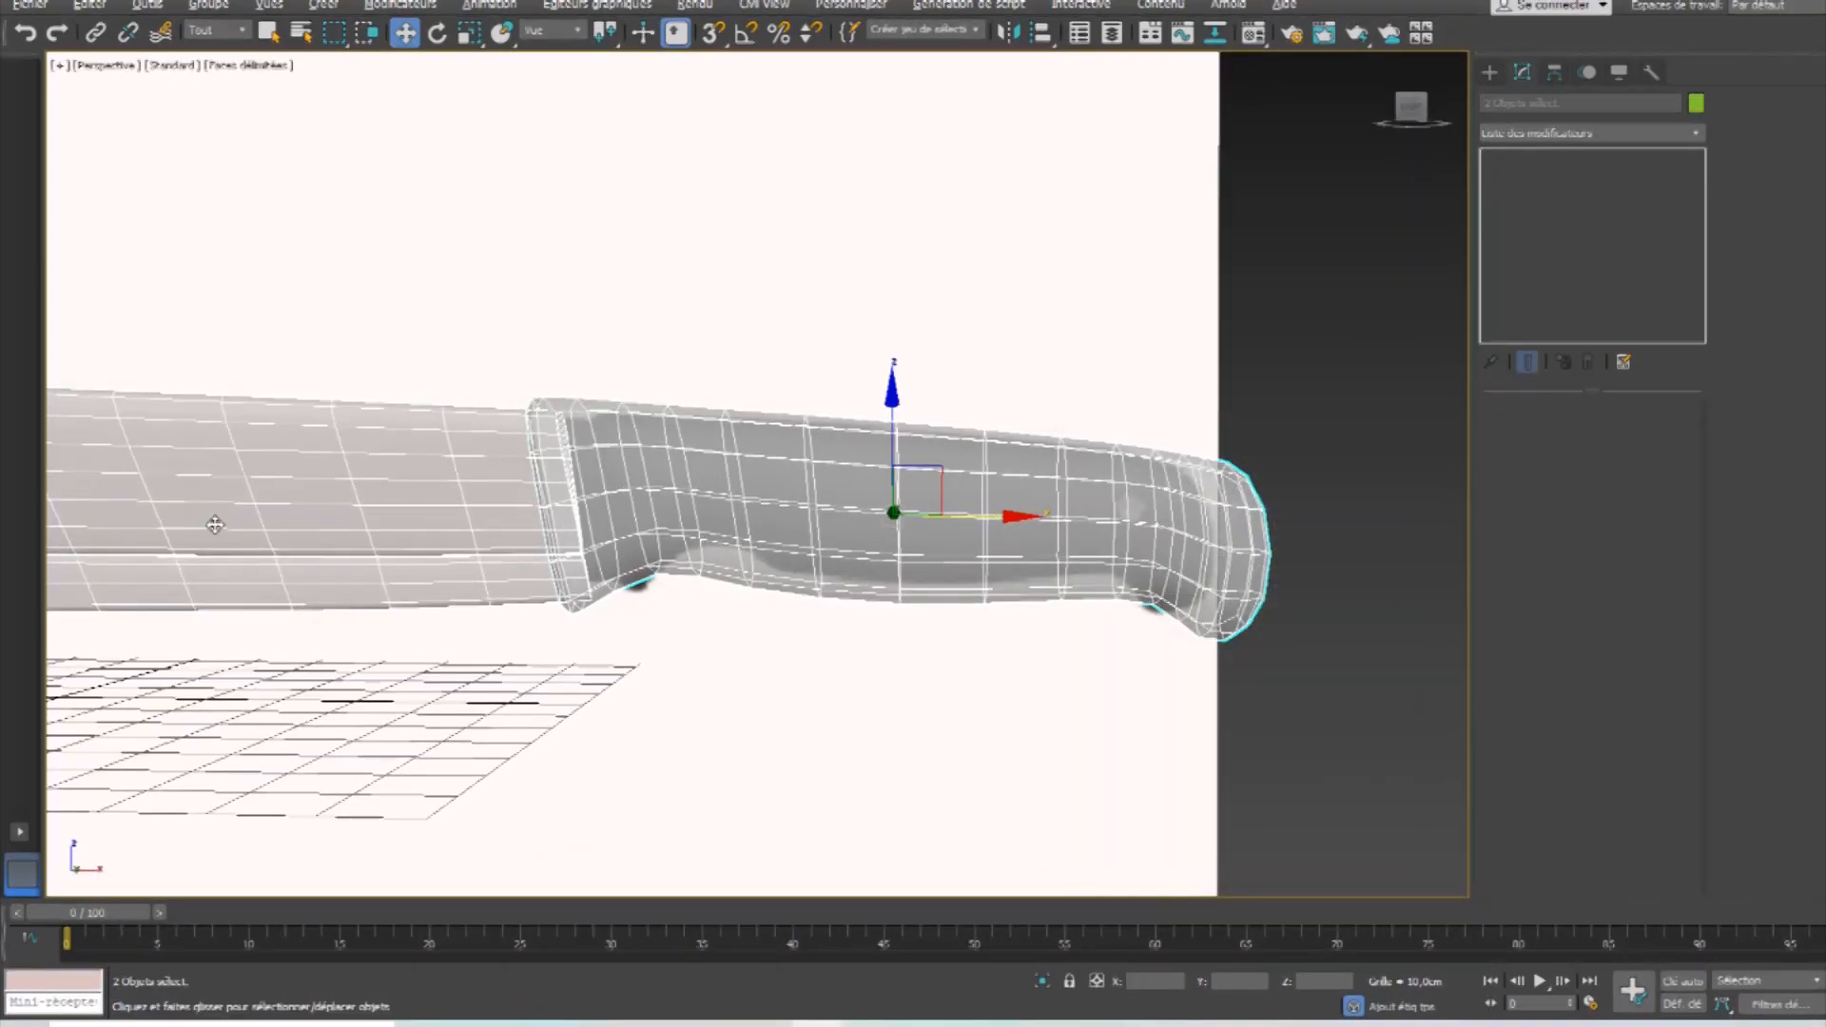
# Set the object colour of the blade and handle to black and deselect them.
pyautogui.moveTo(665, 522); pyautogui.dragTo(935, 530, button='middle')
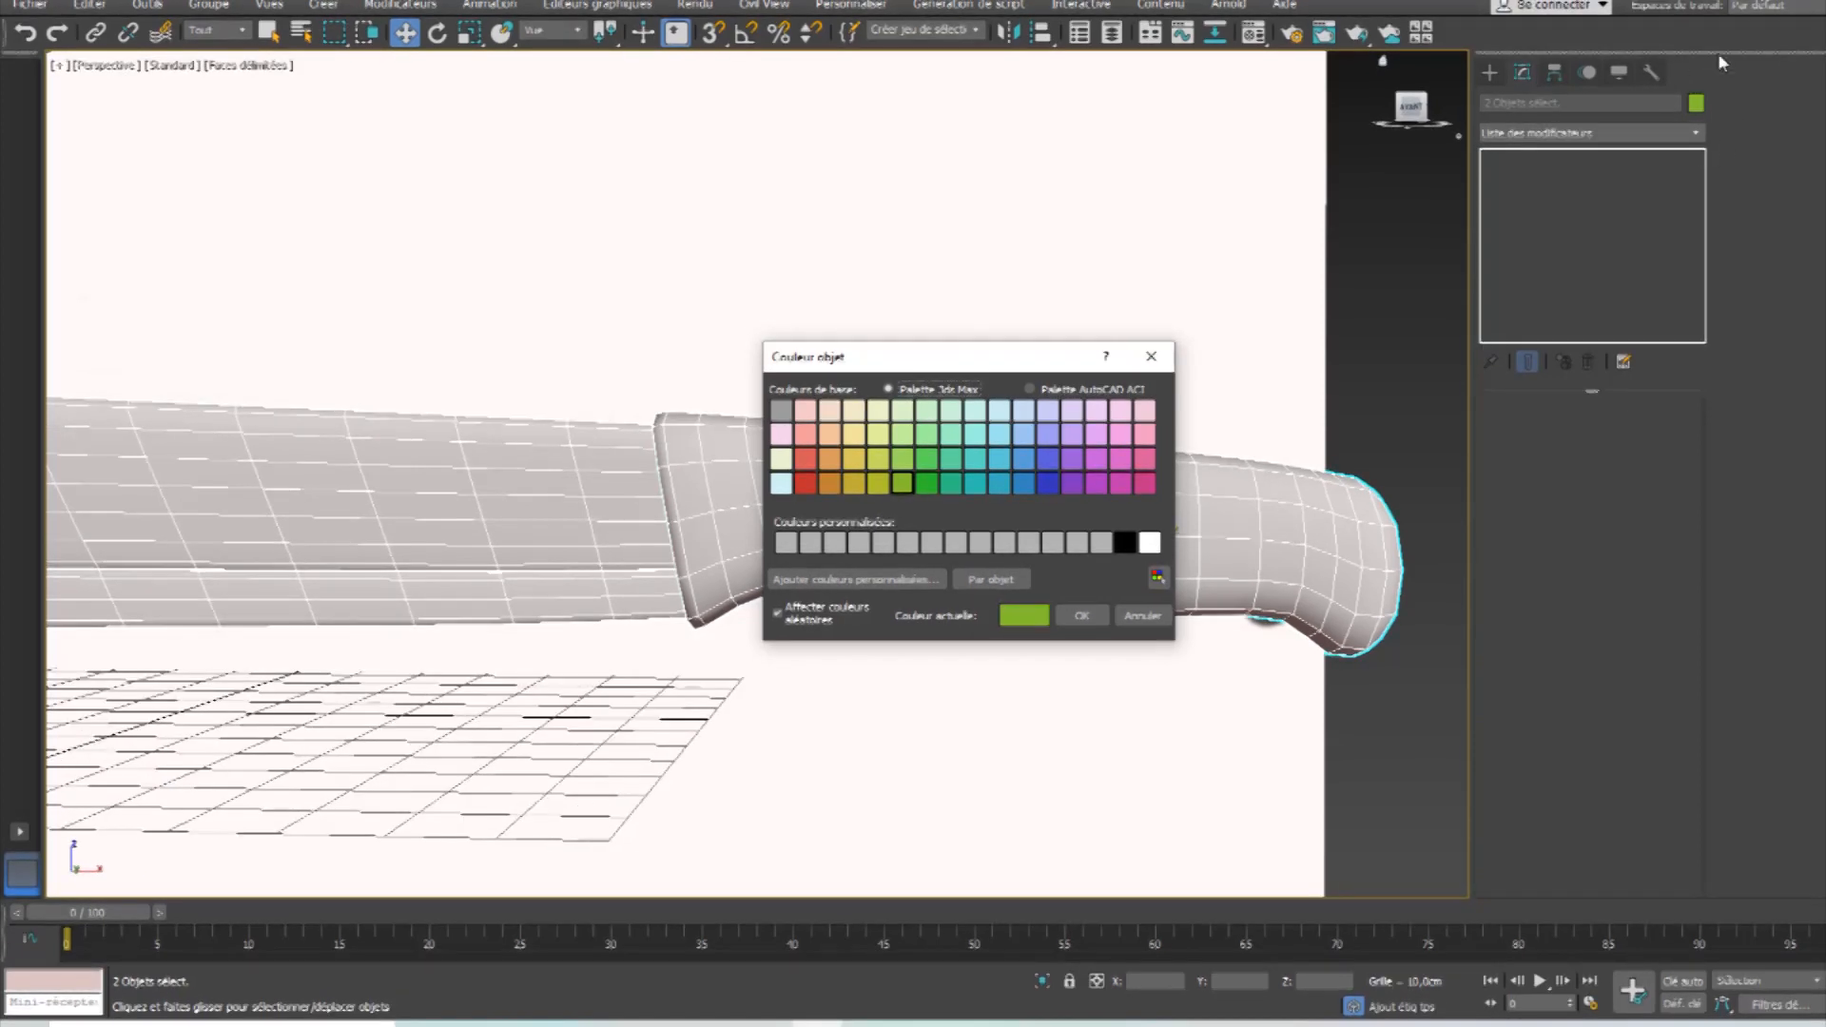
pyautogui.moveTo(928, 358); pyautogui.dragTo(836, 192)
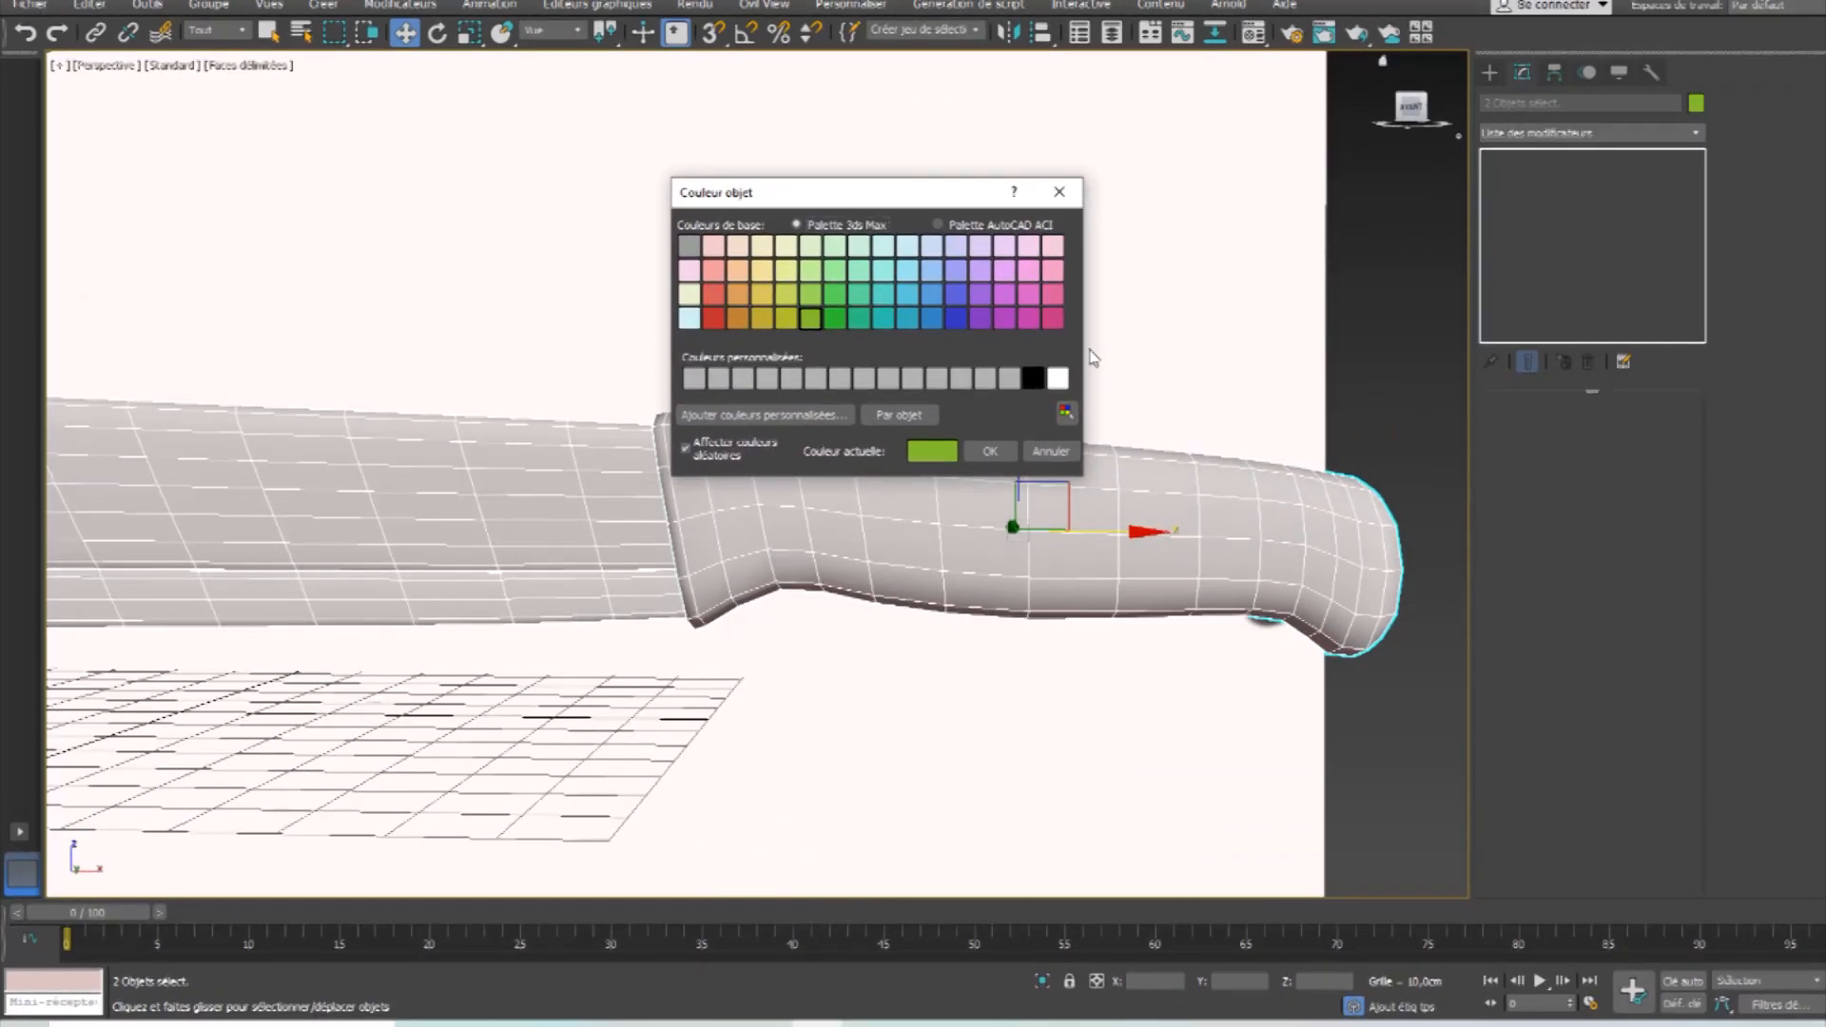
pyautogui.click(1033, 379)
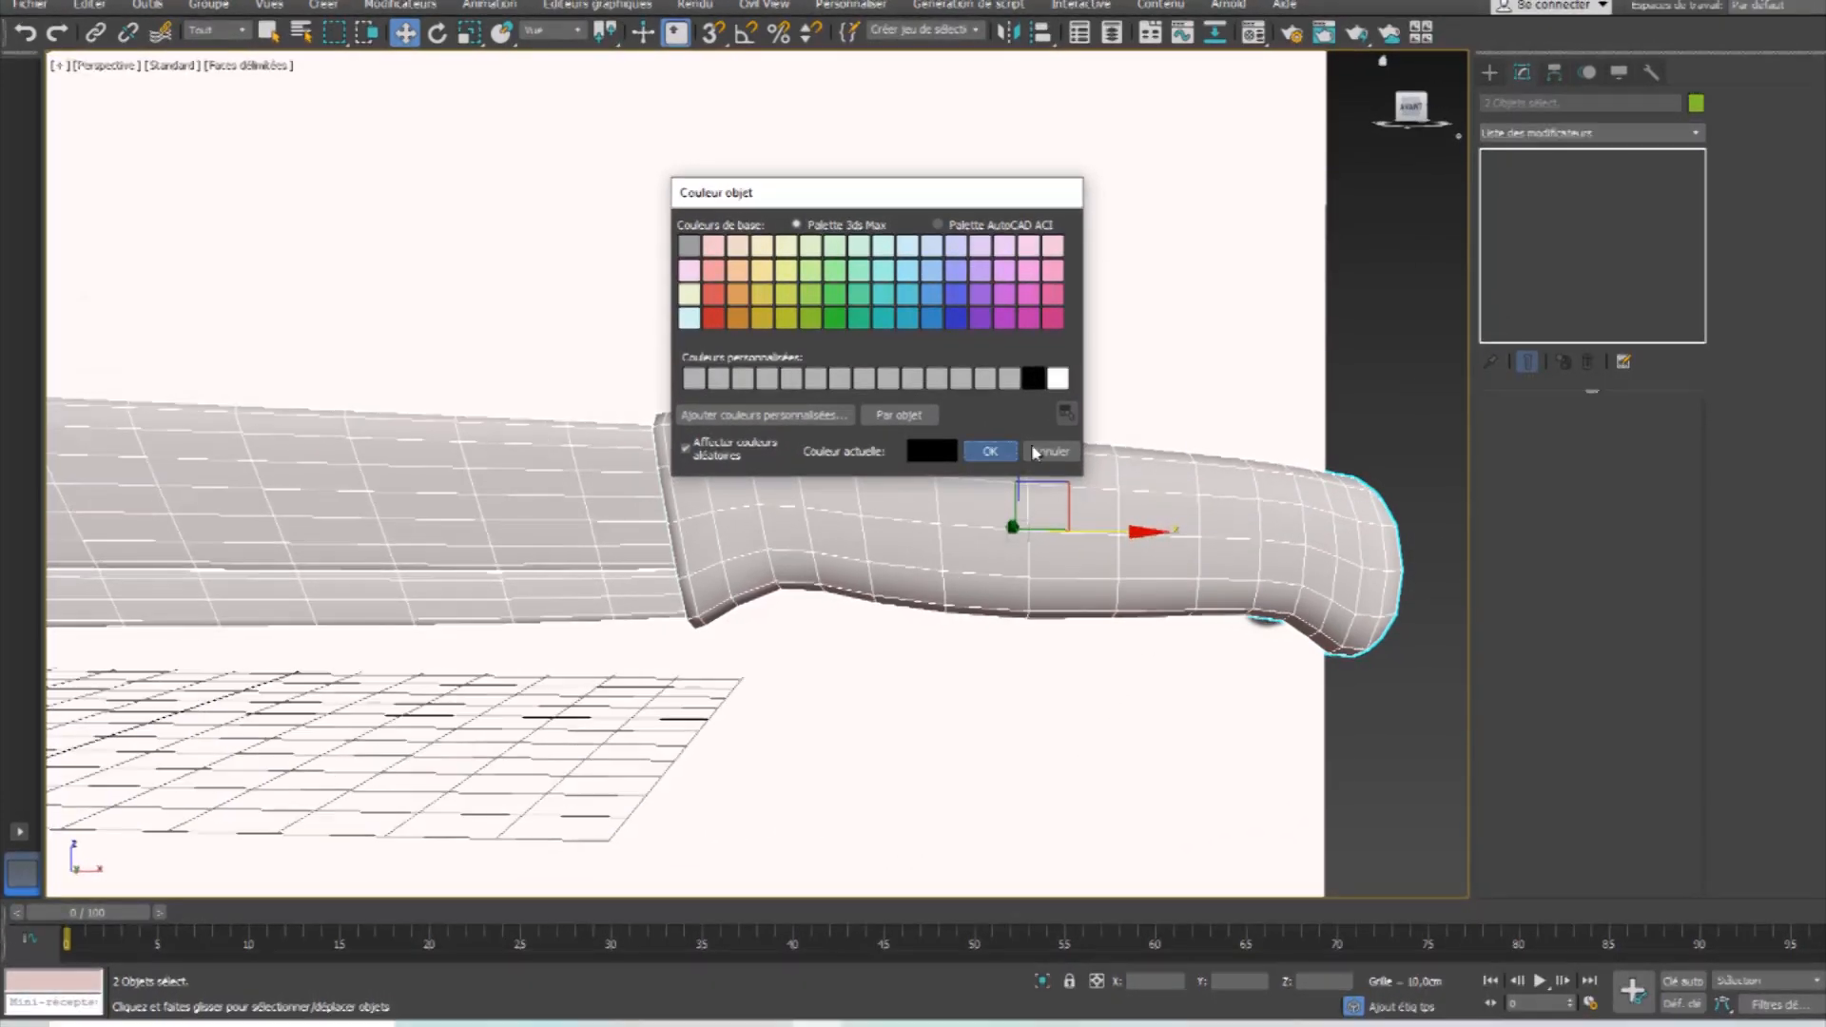
pyautogui.click(996, 452)
pyautogui.click(1387, 348)
# Look over the blade and handle with their black wireframe in front of the reference image.
pyautogui.moveTo(380, 591); pyautogui.dragTo(897, 534, button='middle')
pyautogui.moveTo(143, 522)
pyautogui.mouseDown(button='middle')
pyautogui.moveTo(707, 498)
pyautogui.moveTo(269, 518)
pyautogui.moveTo(19, 504)
pyautogui.mouseUp(button='middle')
pyautogui.moveTo(1227, 481); pyautogui.dragTo(901, 489, button='middle')
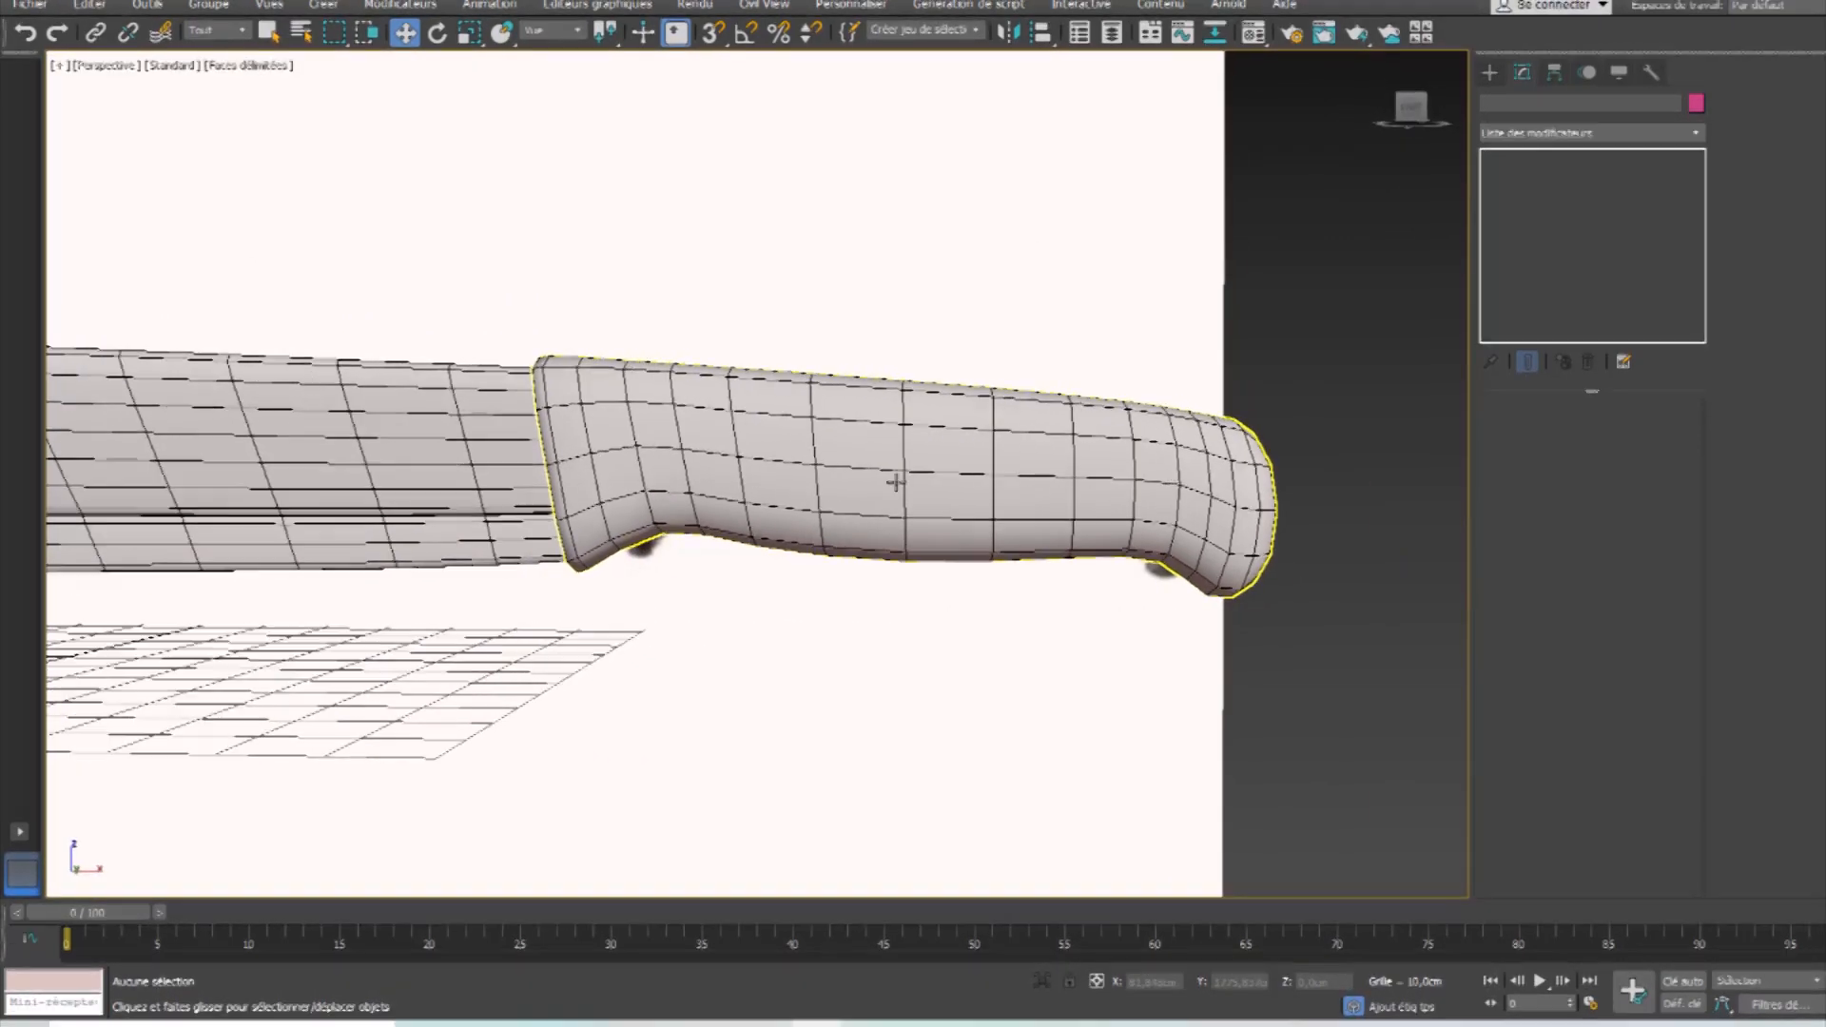
pyautogui.click(895, 483)
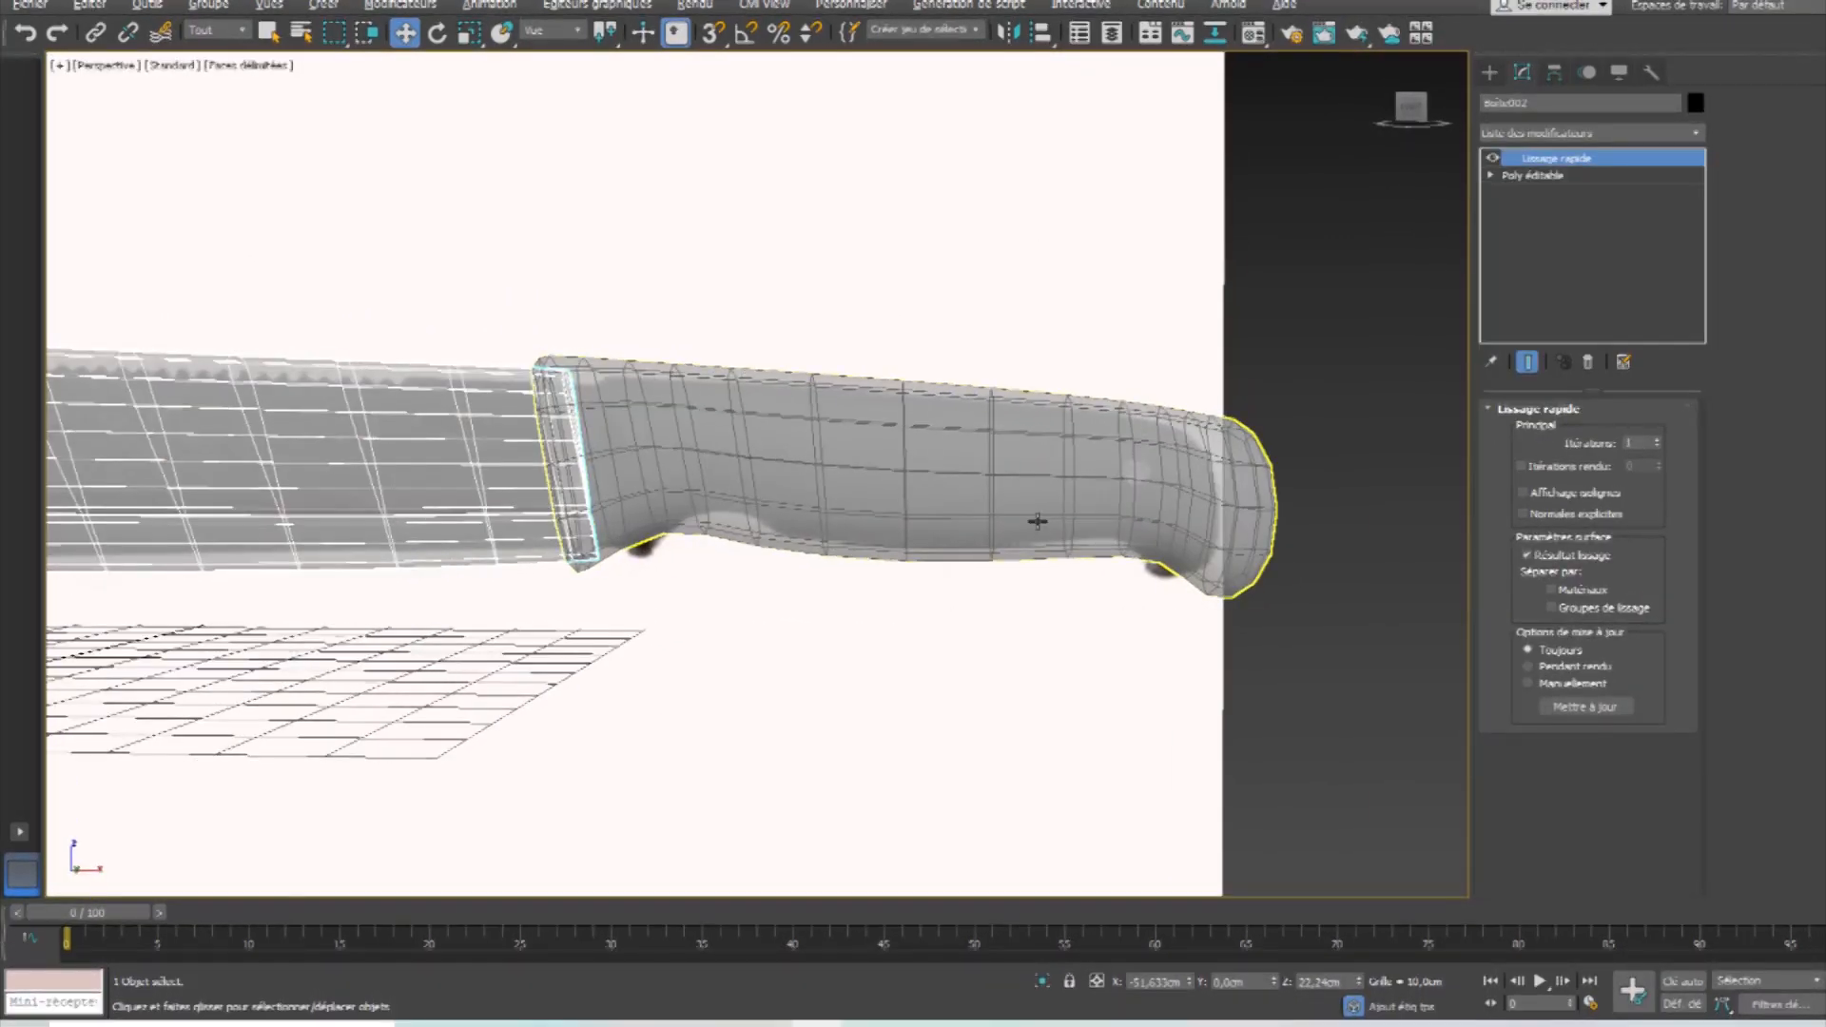
pyautogui.keyDown('alt'); pyautogui.moveTo(1037, 520); pyautogui.dragTo(1007, 539, button='middle'); pyautogui.keyUp('alt')
pyautogui.click(865, 282)
pyautogui.scroll(-5, 846, 390)
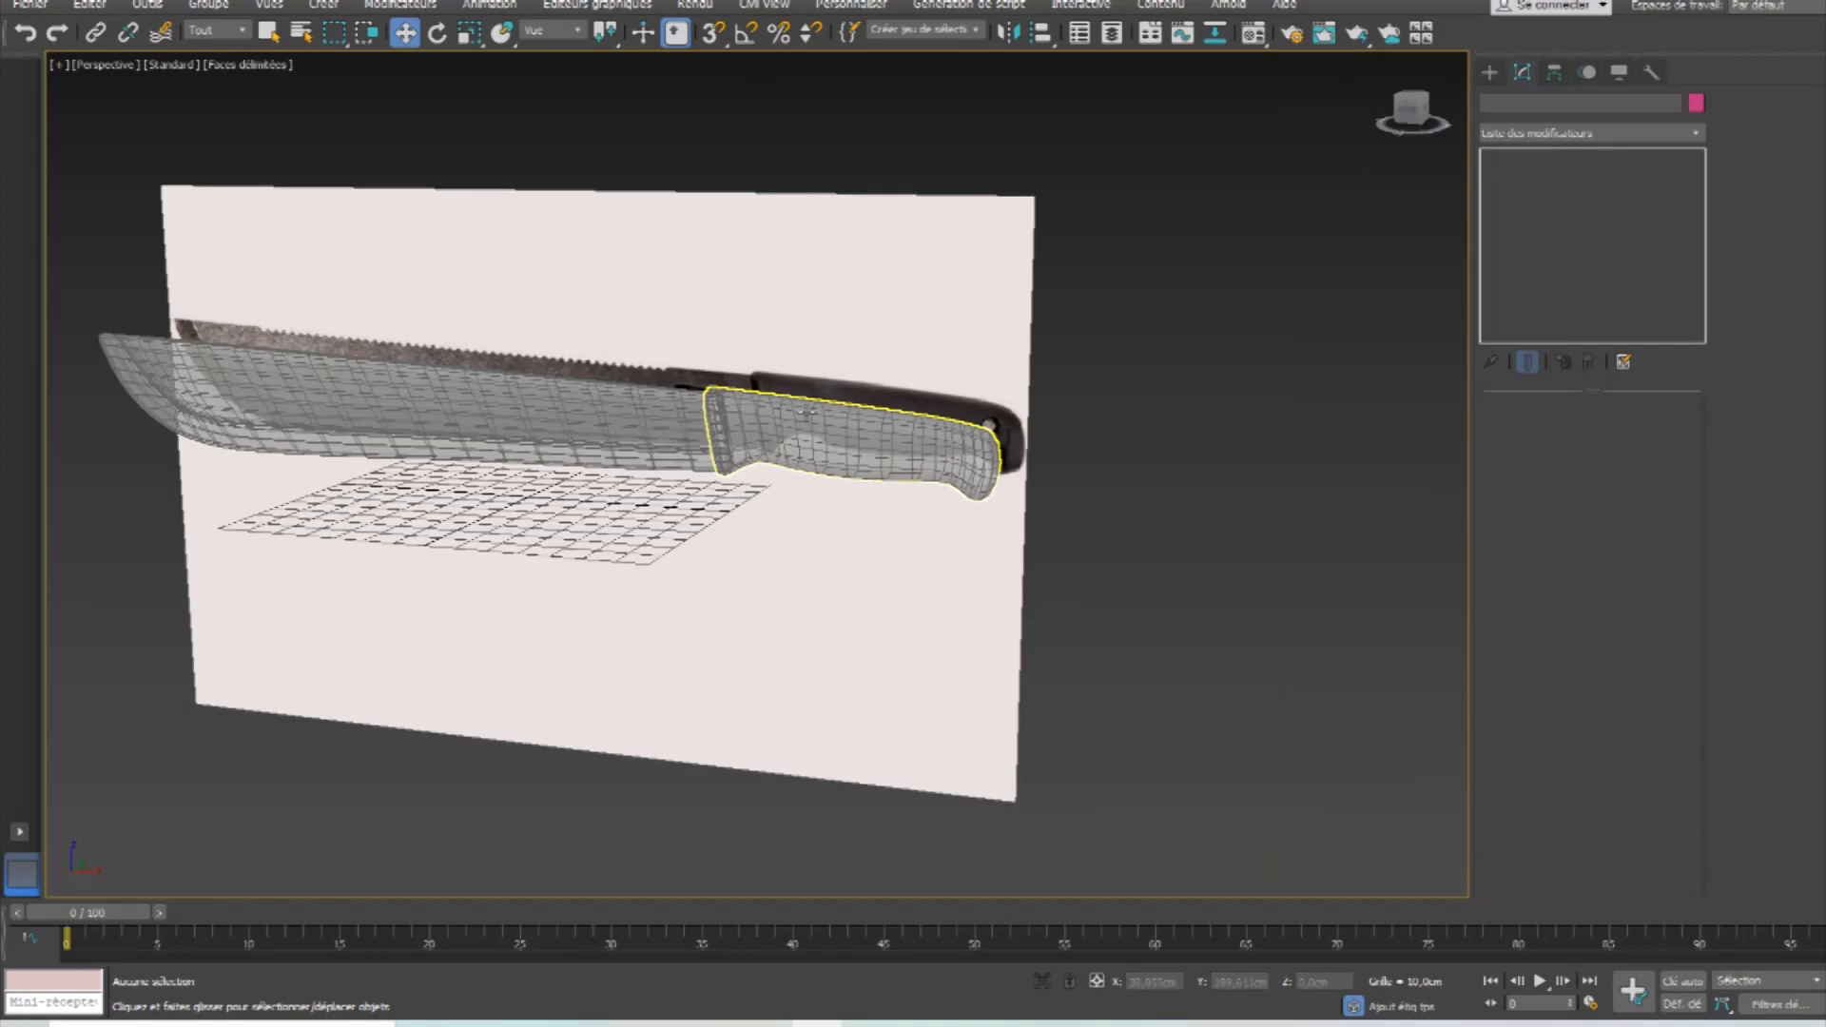
# Unfreeze the reference image plane, raise it along Z so its machete sits above the model, and freeze it again.
pyautogui.rightClick(831, 337)
pyautogui.click(861, 193)
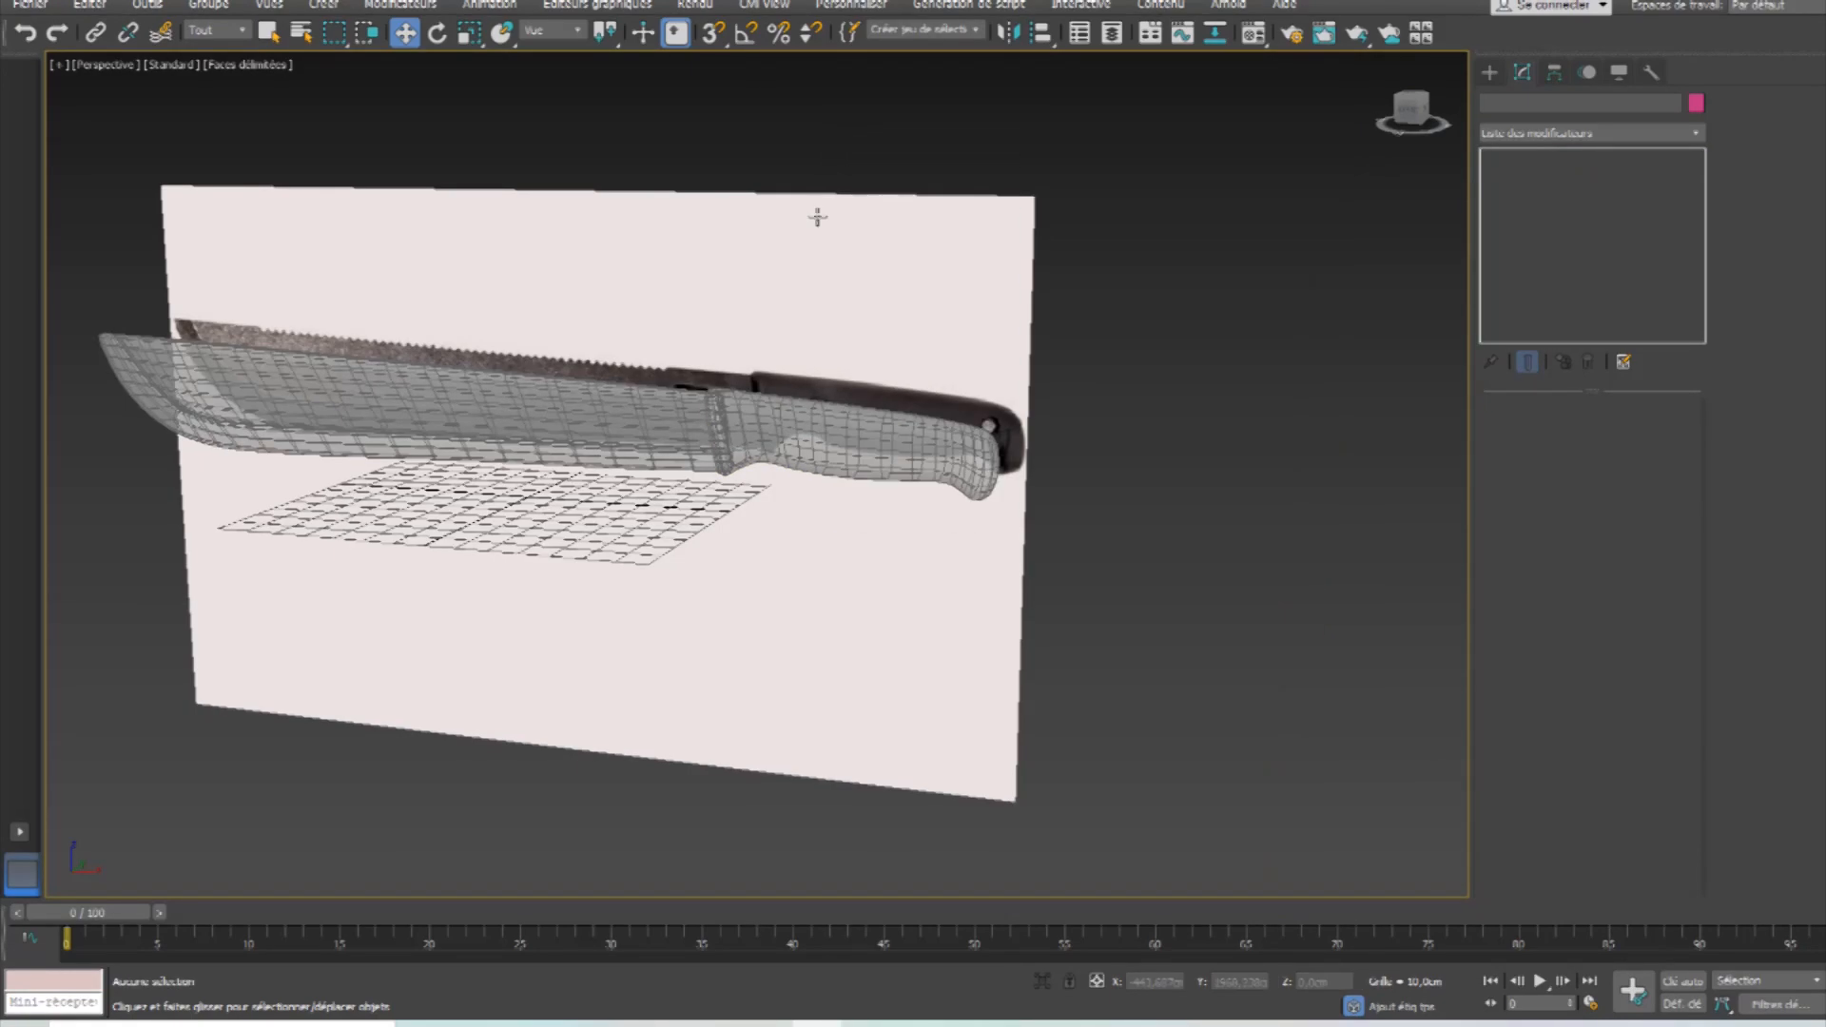
pyautogui.click(824, 369)
pyautogui.moveTo(563, 387); pyautogui.dragTo(585, 237)
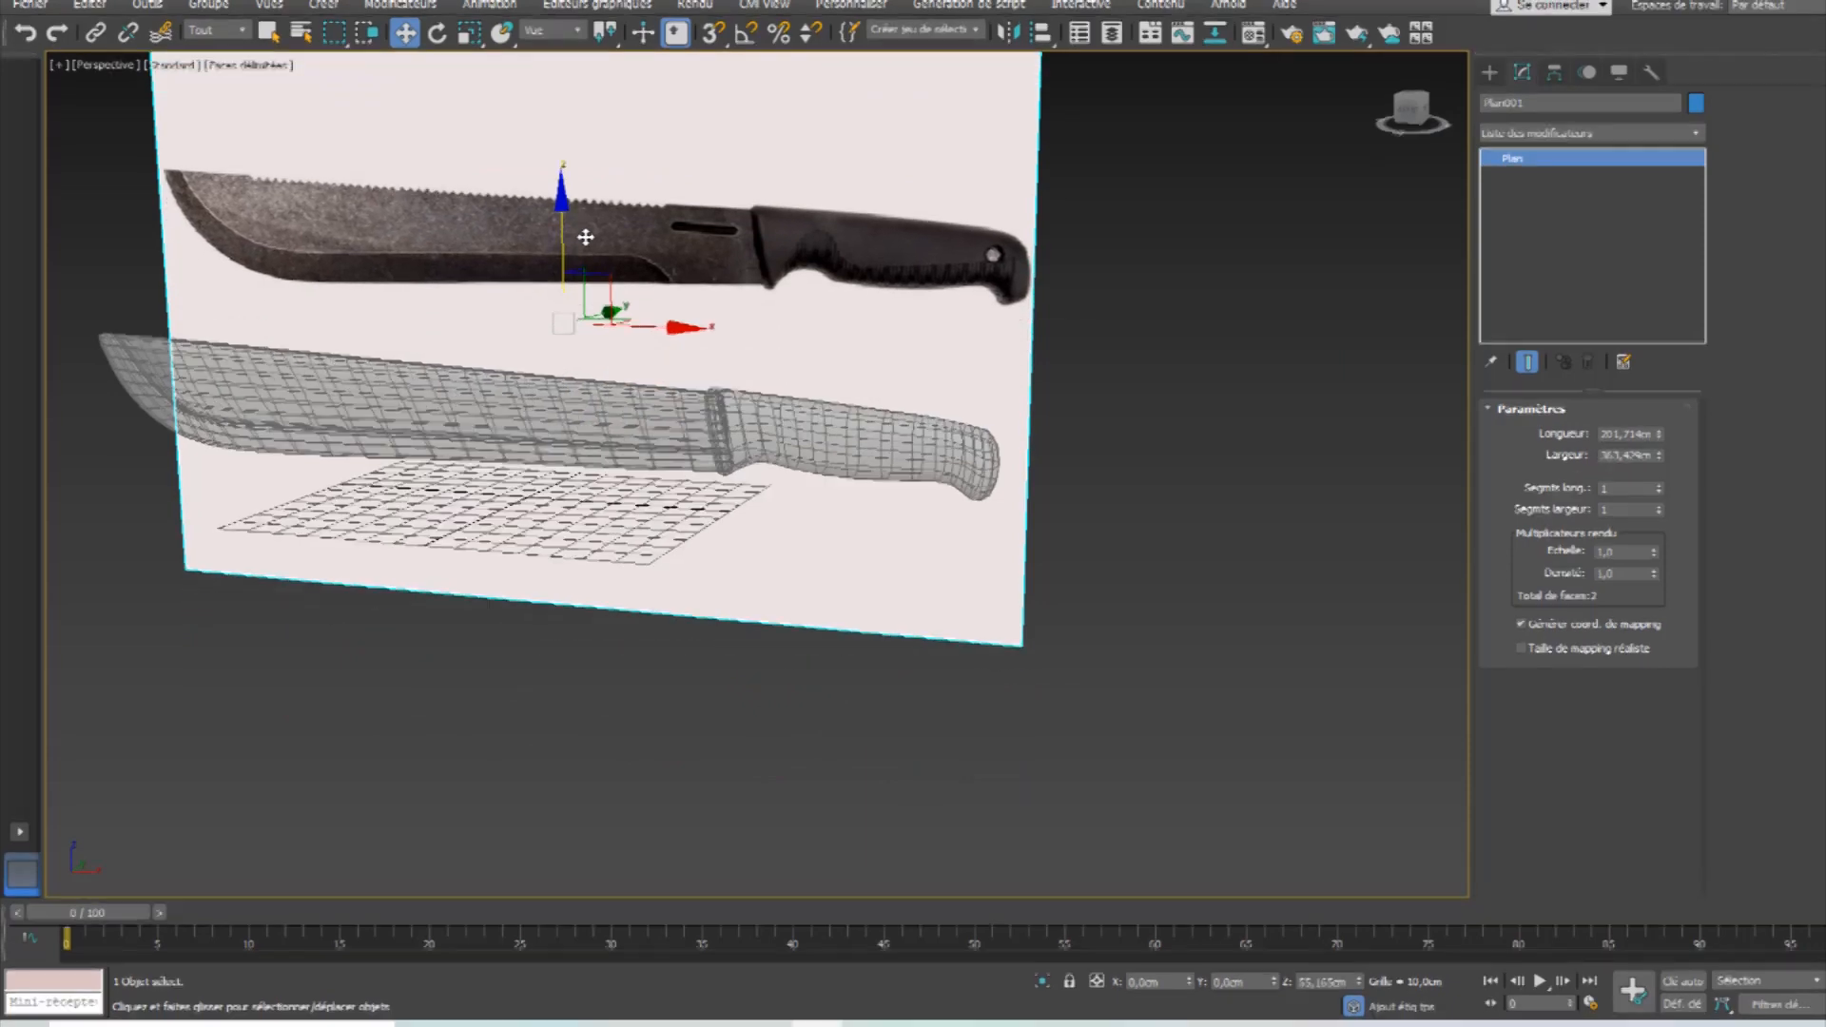
pyautogui.rightClick(889, 240)
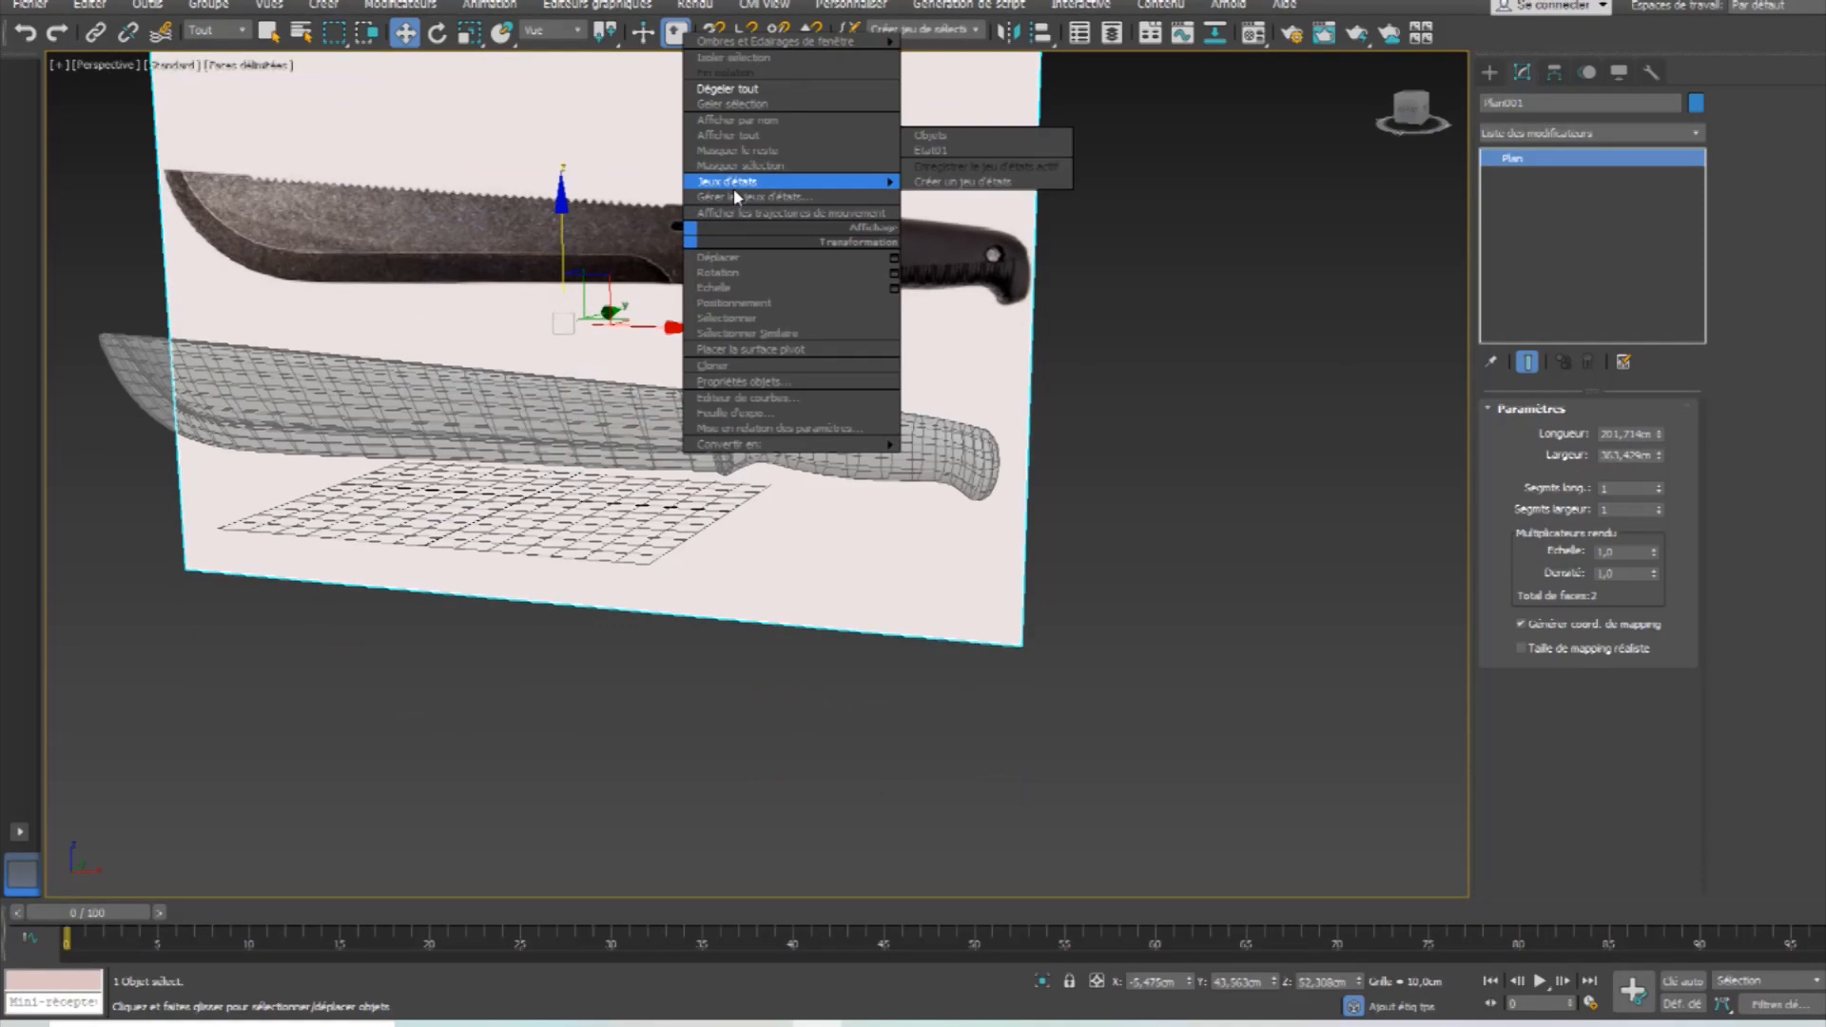
pyautogui.moveTo(752, 444)
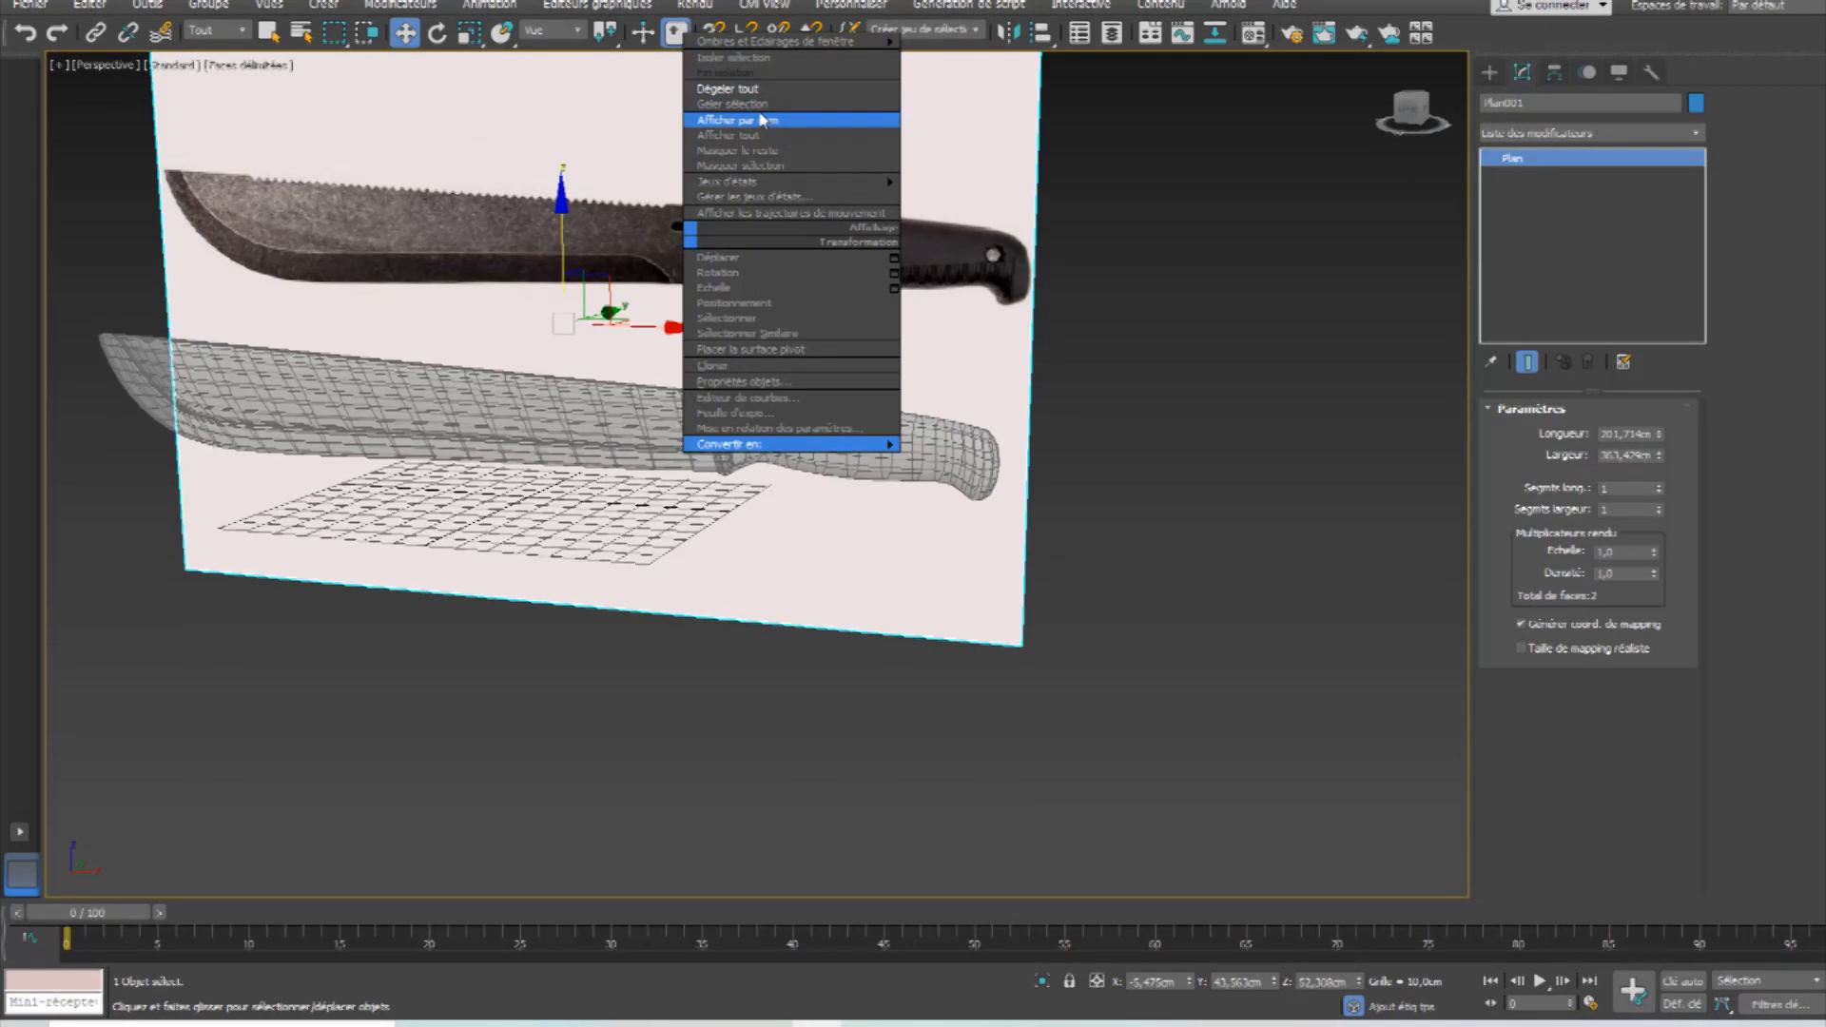
pyautogui.click(761, 104)
# Select the handle and frame it together with the grip in the reference image.
pyautogui.keyDown('alt'); pyautogui.moveTo(671, 377); pyautogui.dragTo(797, 295, button='middle'); pyautogui.keyUp('alt')
pyautogui.click(894, 421)
pyautogui.scroll(6, 745, 351)
pyautogui.moveTo(955, 351); pyautogui.dragTo(720, 433, button='middle')
pyautogui.scroll(-2, 723, 435)
pyautogui.scroll(3, 738, 518)
pyautogui.moveTo(681, 574); pyautogui.dragTo(705, 692, button='middle')
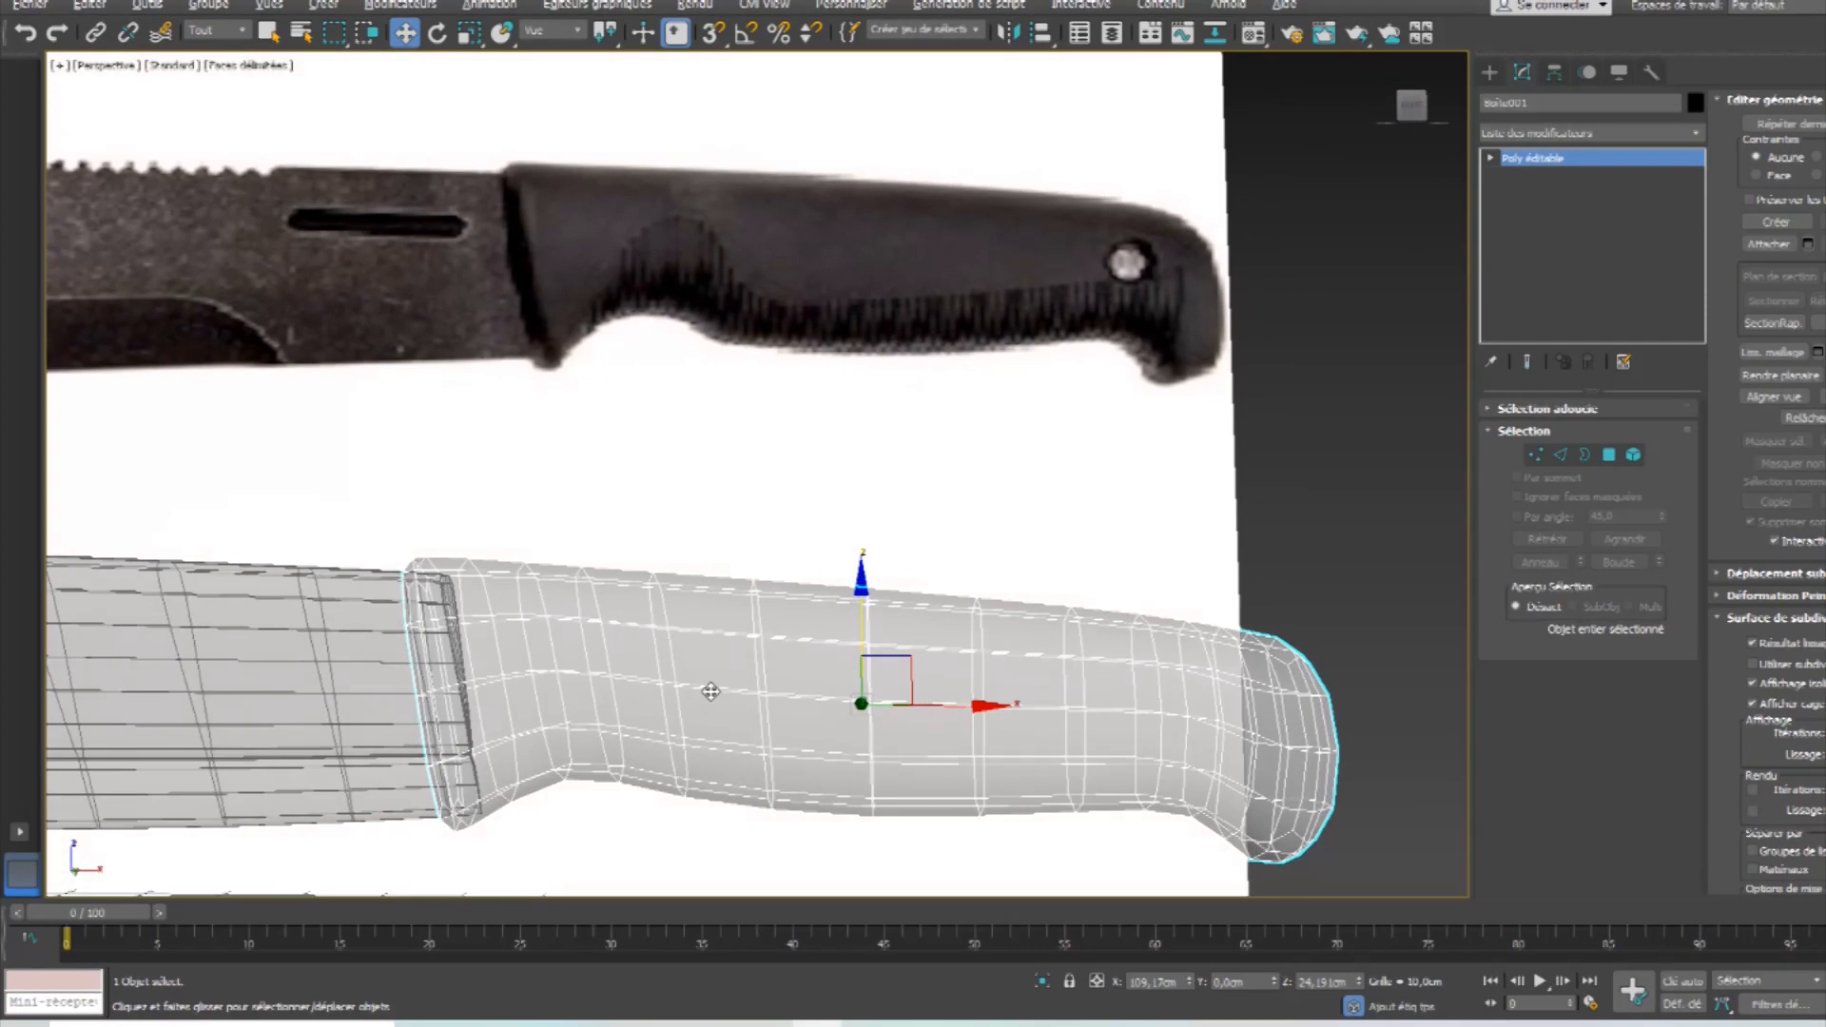
# Switch to the maximized front view and make the handle editable at vertex level.
pyautogui.click(1560, 454)
pyautogui.hotkey('alt', 'w')
pyautogui.middleClick(1097, 326)
pyautogui.hotkey('alt', 'w')
pyautogui.moveTo(1256, 348); pyautogui.dragTo(653, 313, button='middle')
pyautogui.scroll(3, 645, 465)
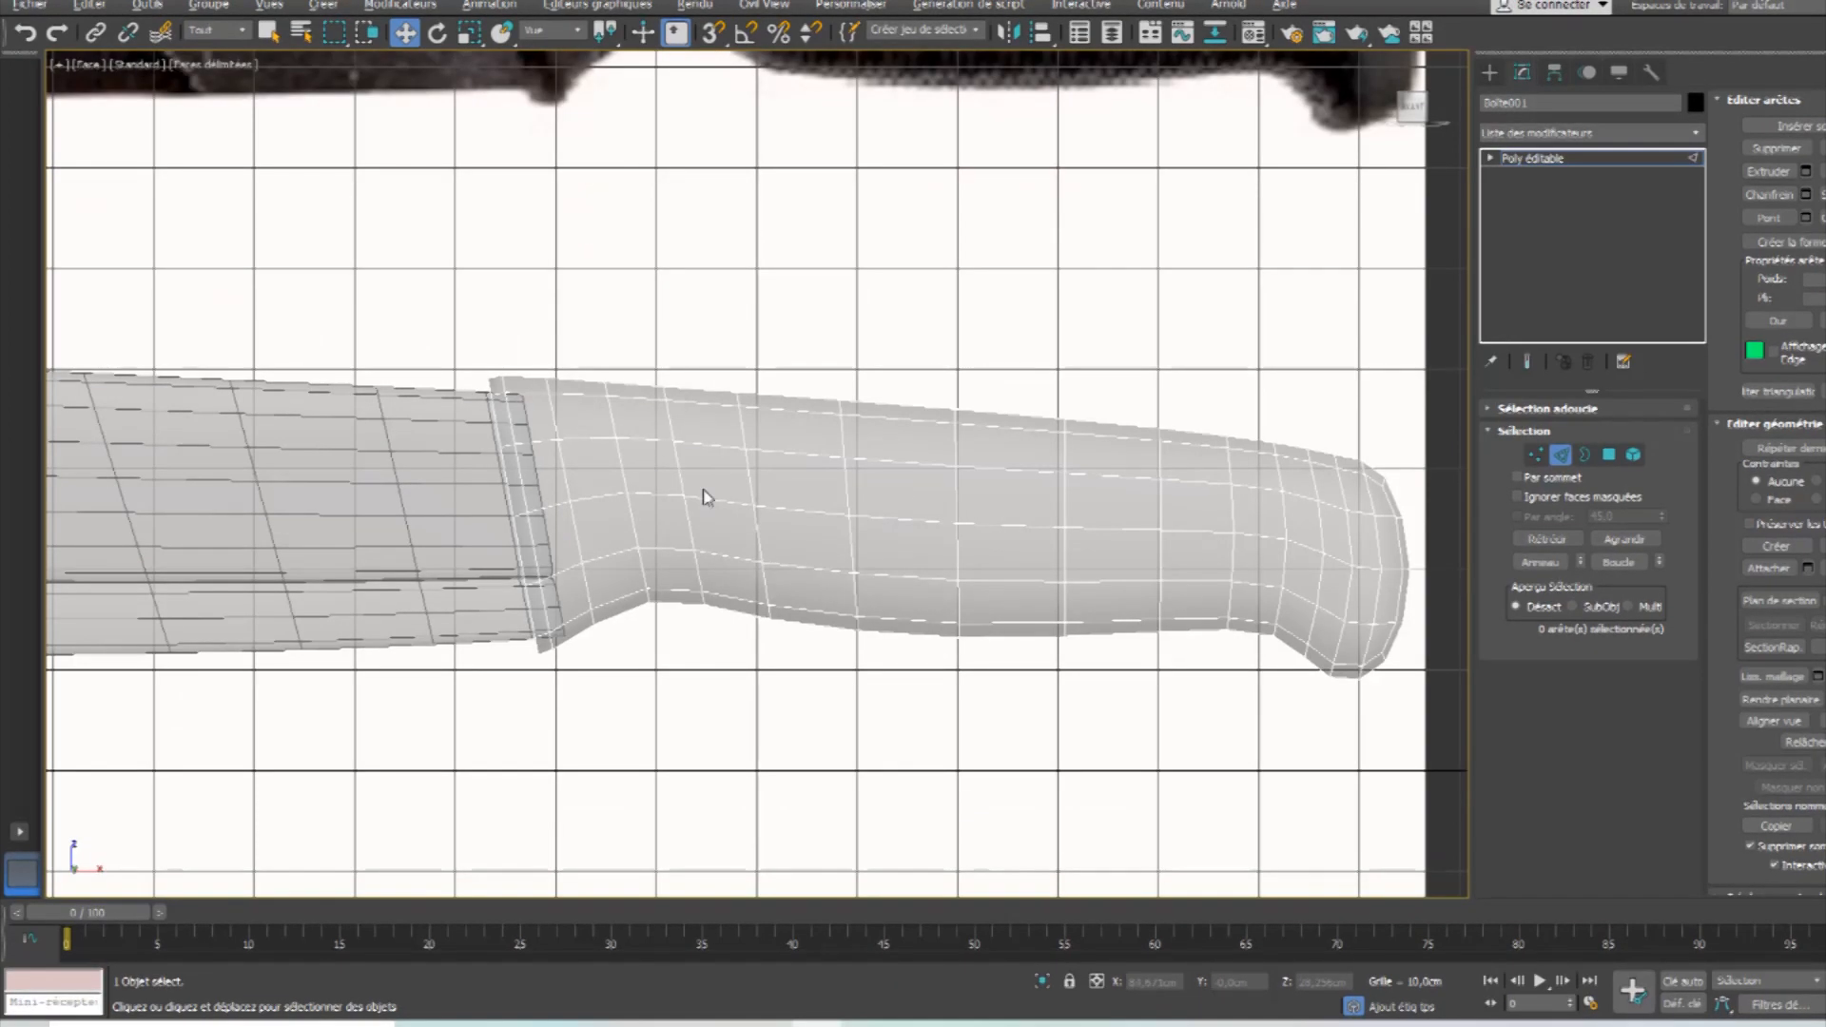
pyautogui.moveTo(705, 494); pyautogui.dragTo(708, 522, button='middle')
pyautogui.click(1535, 455)
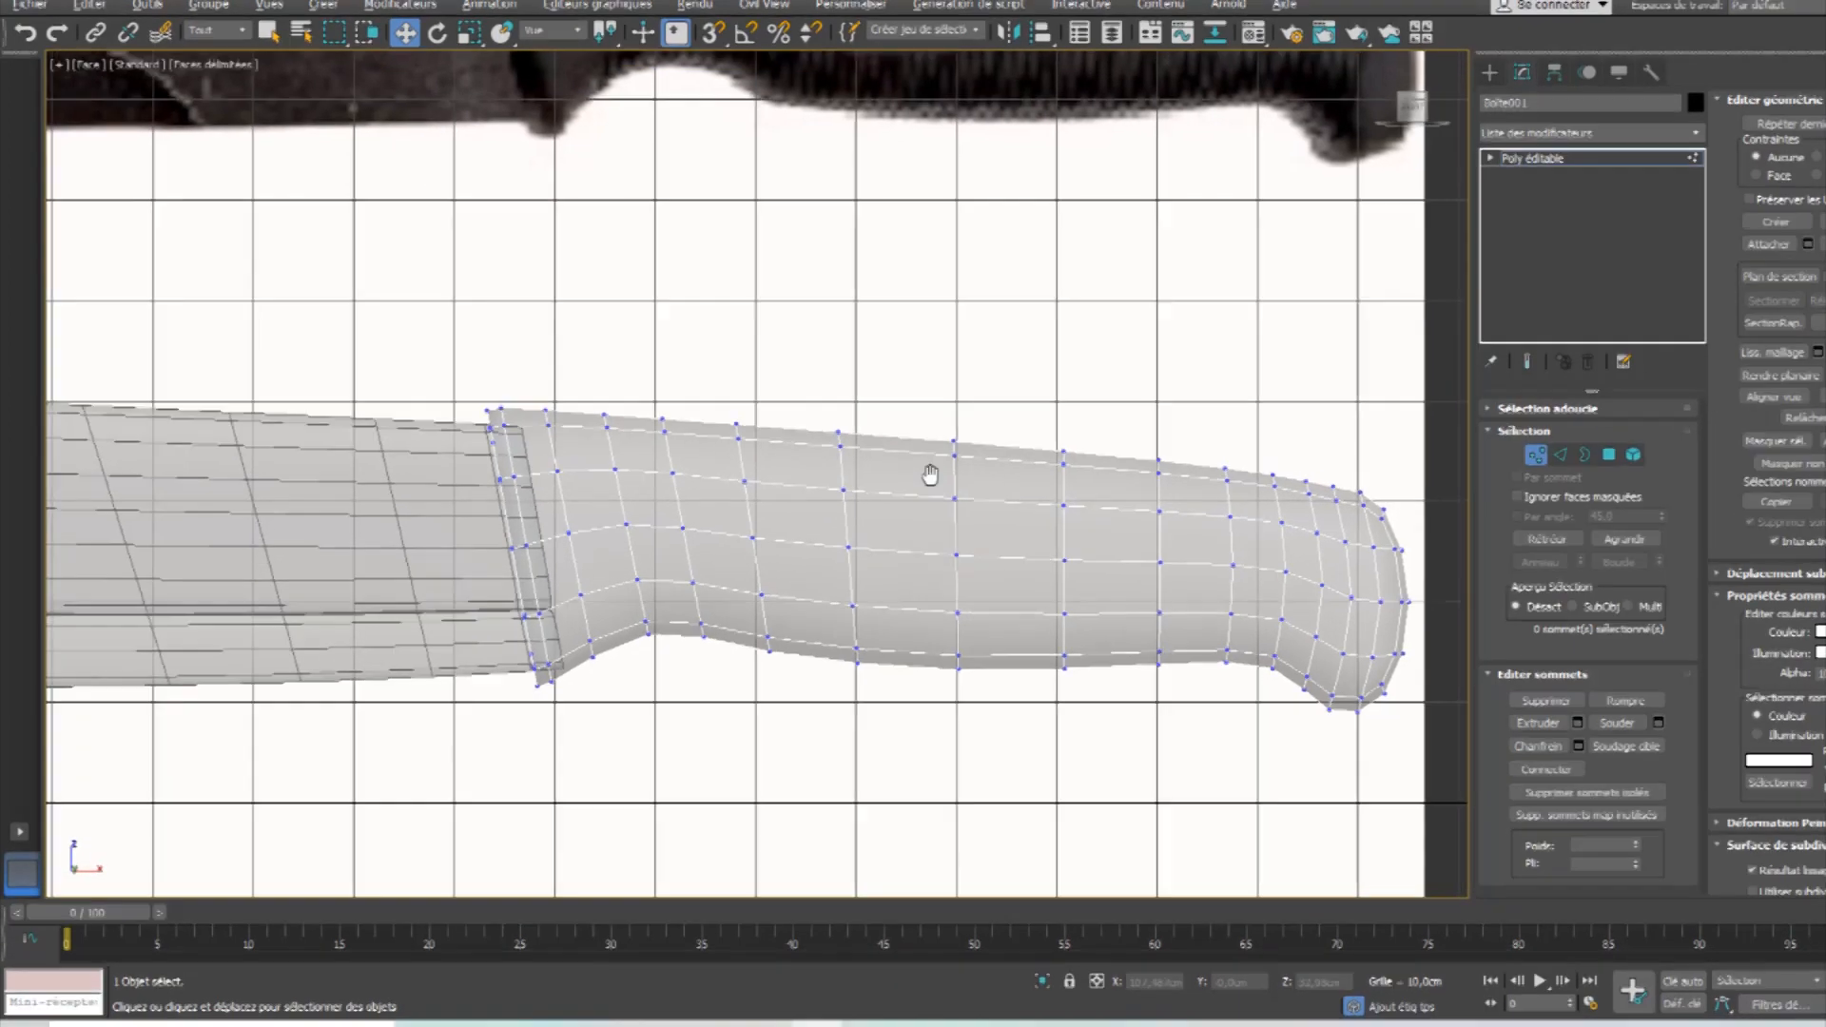
# Move the vertices of the handle's middle row down toward the row below, following the textured grip area in the reference.
pyautogui.moveTo(930, 477); pyautogui.dragTo(905, 558, button='middle')
pyautogui.moveTo(1170, 697); pyautogui.dragTo(1132, 693, button='middle')
pyautogui.moveTo(647, 653); pyautogui.dragTo(755, 758, button='middle')
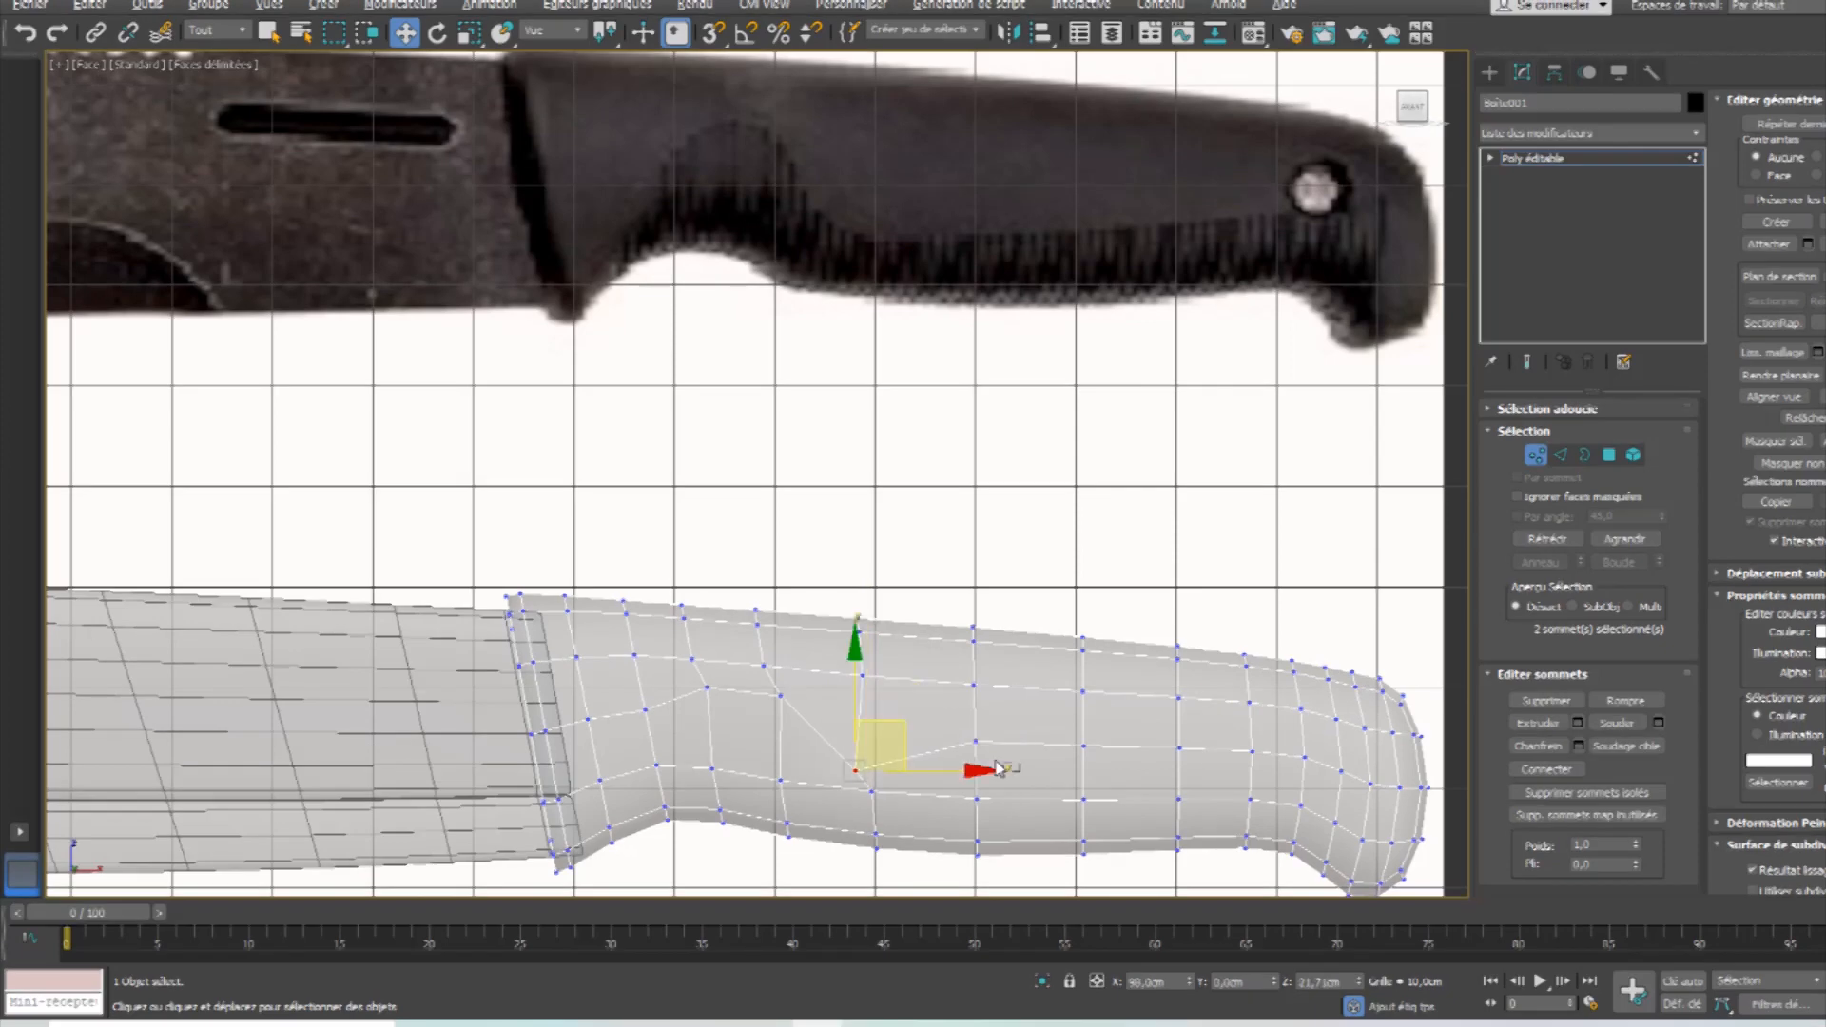
pyautogui.moveTo(1108, 769); pyautogui.dragTo(1290, 762)
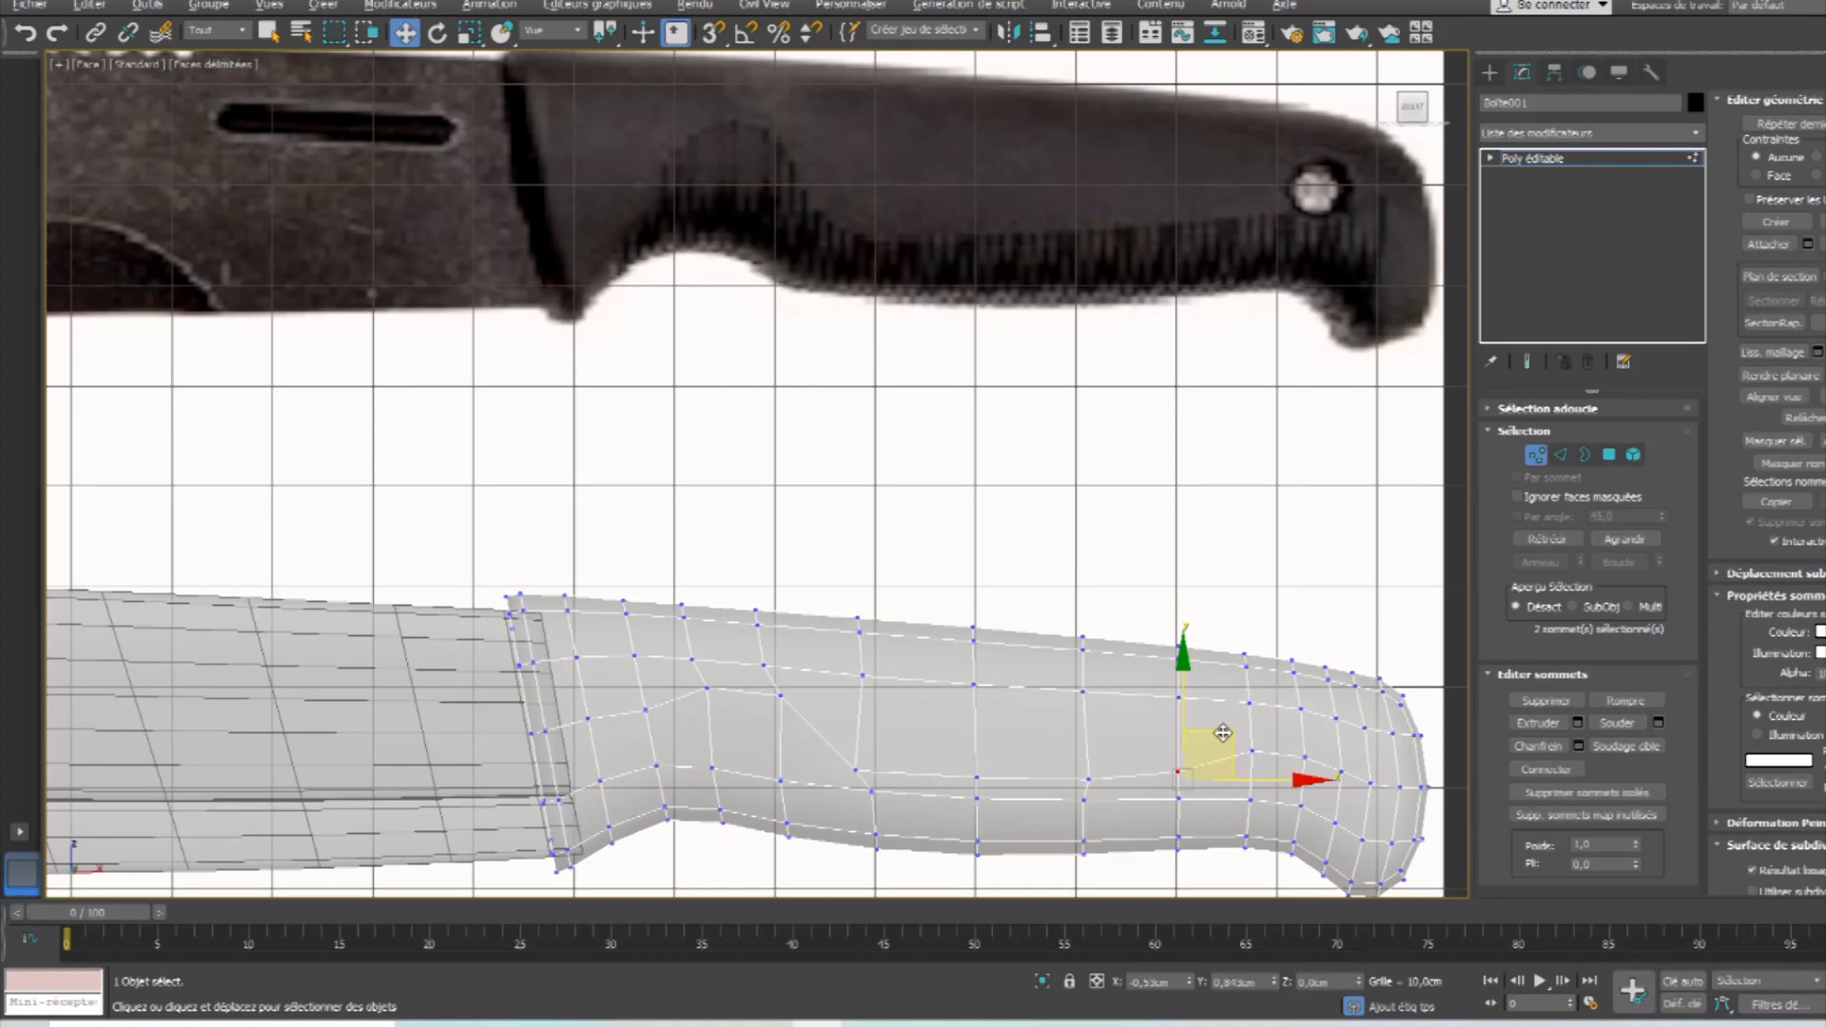
pyautogui.click(1282, 748)
pyautogui.moveTo(1231, 774); pyautogui.dragTo(1276, 730)
pyautogui.moveTo(1314, 763); pyautogui.dragTo(1094, 659, button='middle')
pyautogui.scroll(2, 1101, 652)
pyautogui.moveTo(1032, 596); pyautogui.dragTo(1088, 660)
pyautogui.moveTo(801, 680); pyautogui.dragTo(1340, 612, button='middle')
# Cut a diagonal edge from the middle-row vertex above the finger curve down to the lower edge row near the guard.
pyautogui.scroll(-3, 645, 603)
pyautogui.scroll(3, 571, 580)
pyautogui.click(581, 575)
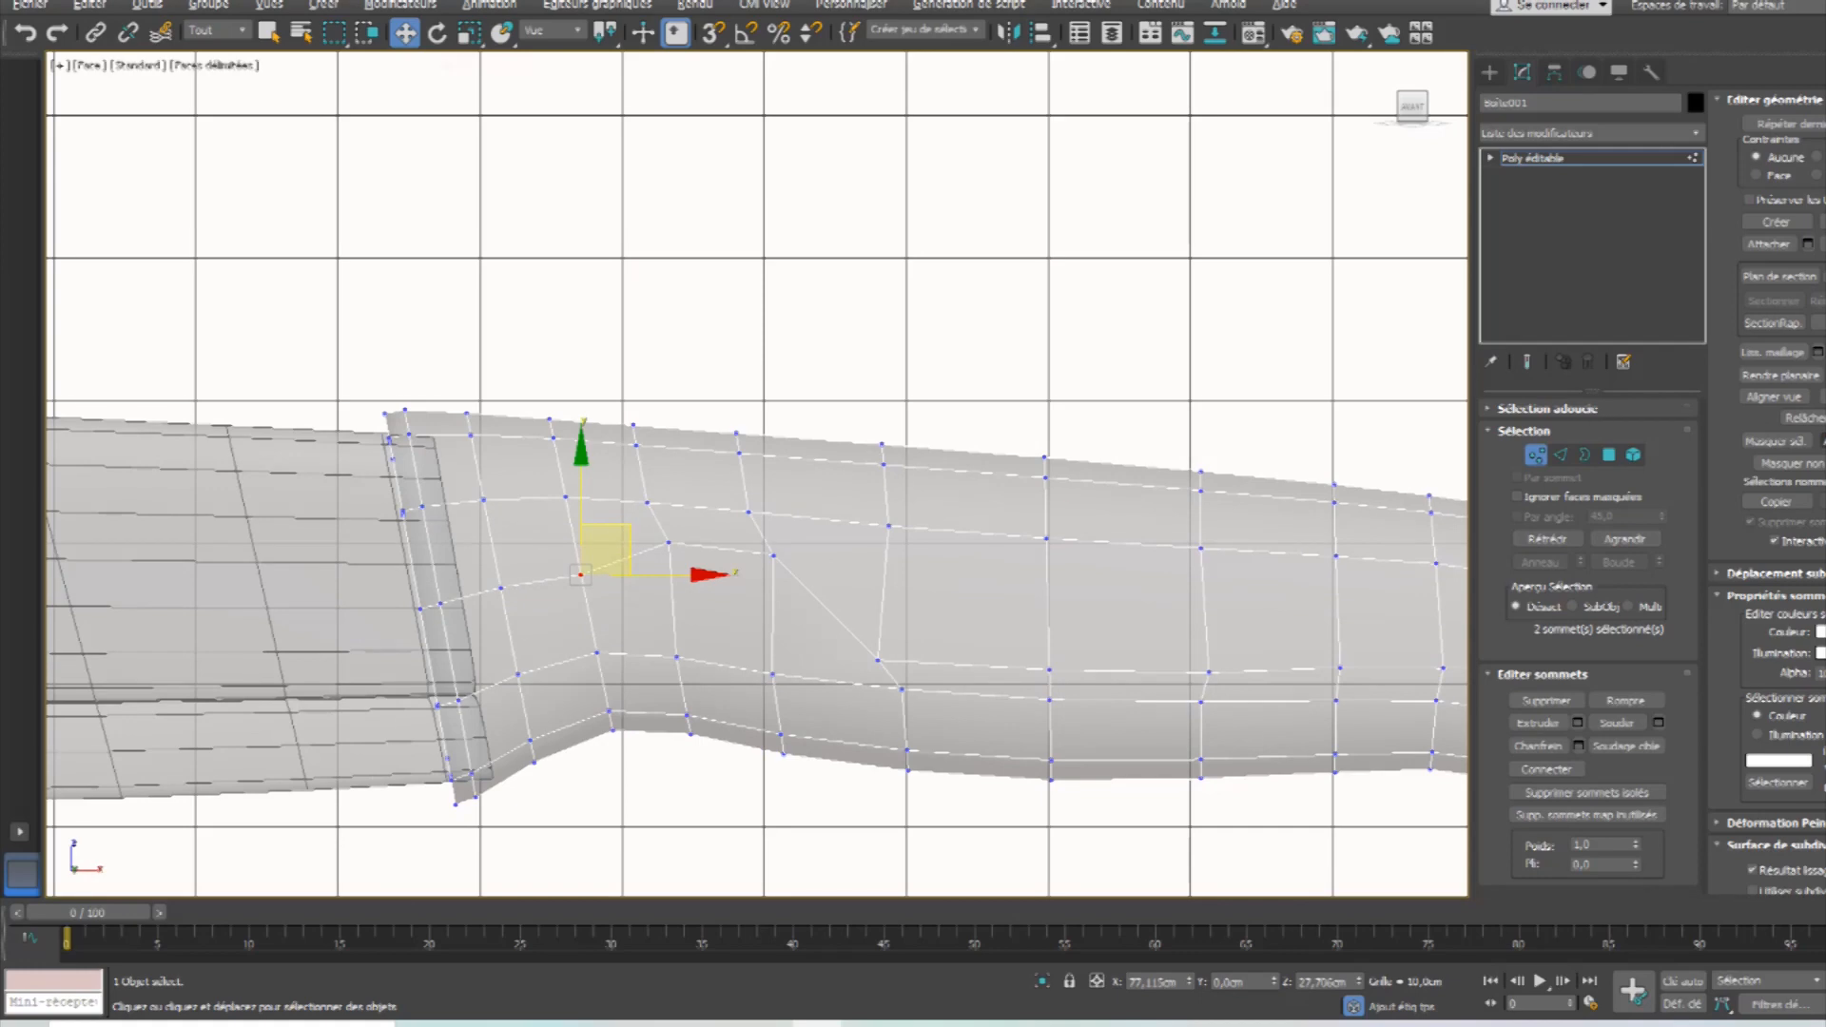
pyautogui.press('q')
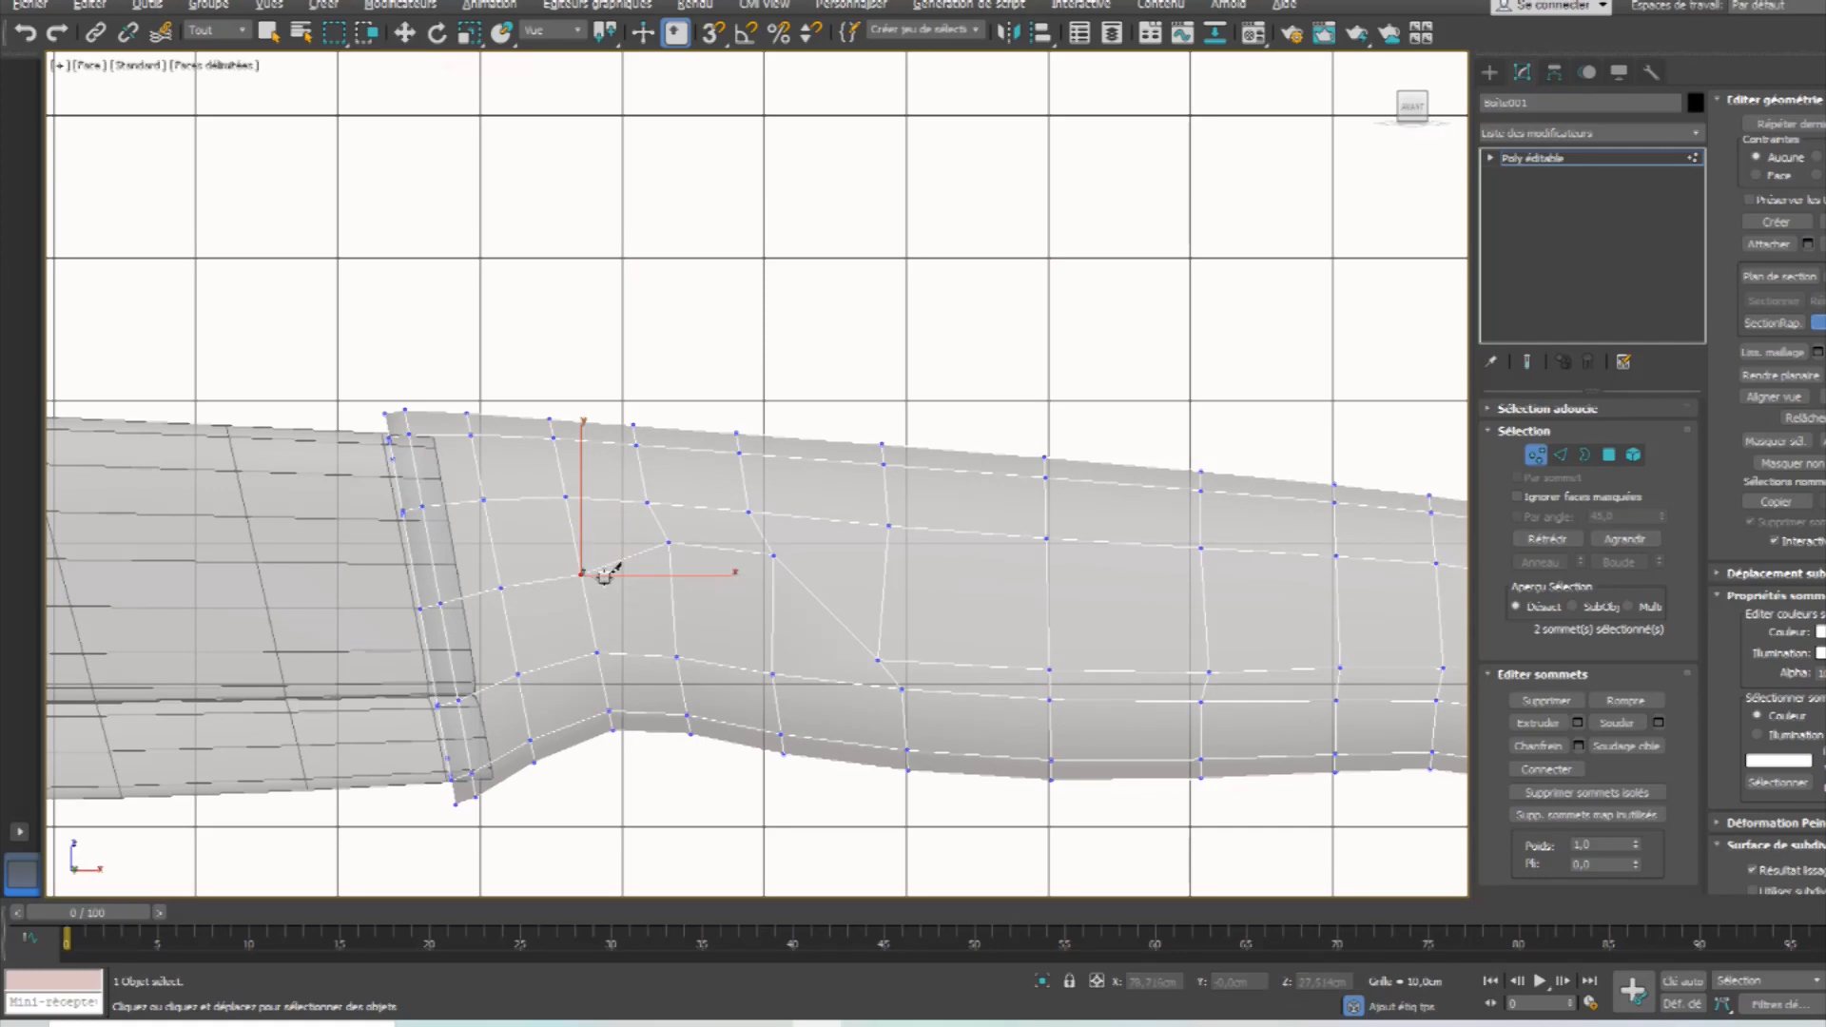
pyautogui.click(583, 579)
pyautogui.click(519, 675)
pyautogui.keyDown('alt'); pyautogui.moveTo(681, 848); pyautogui.dragTo(583, 775, button='middle'); pyautogui.keyUp('alt')
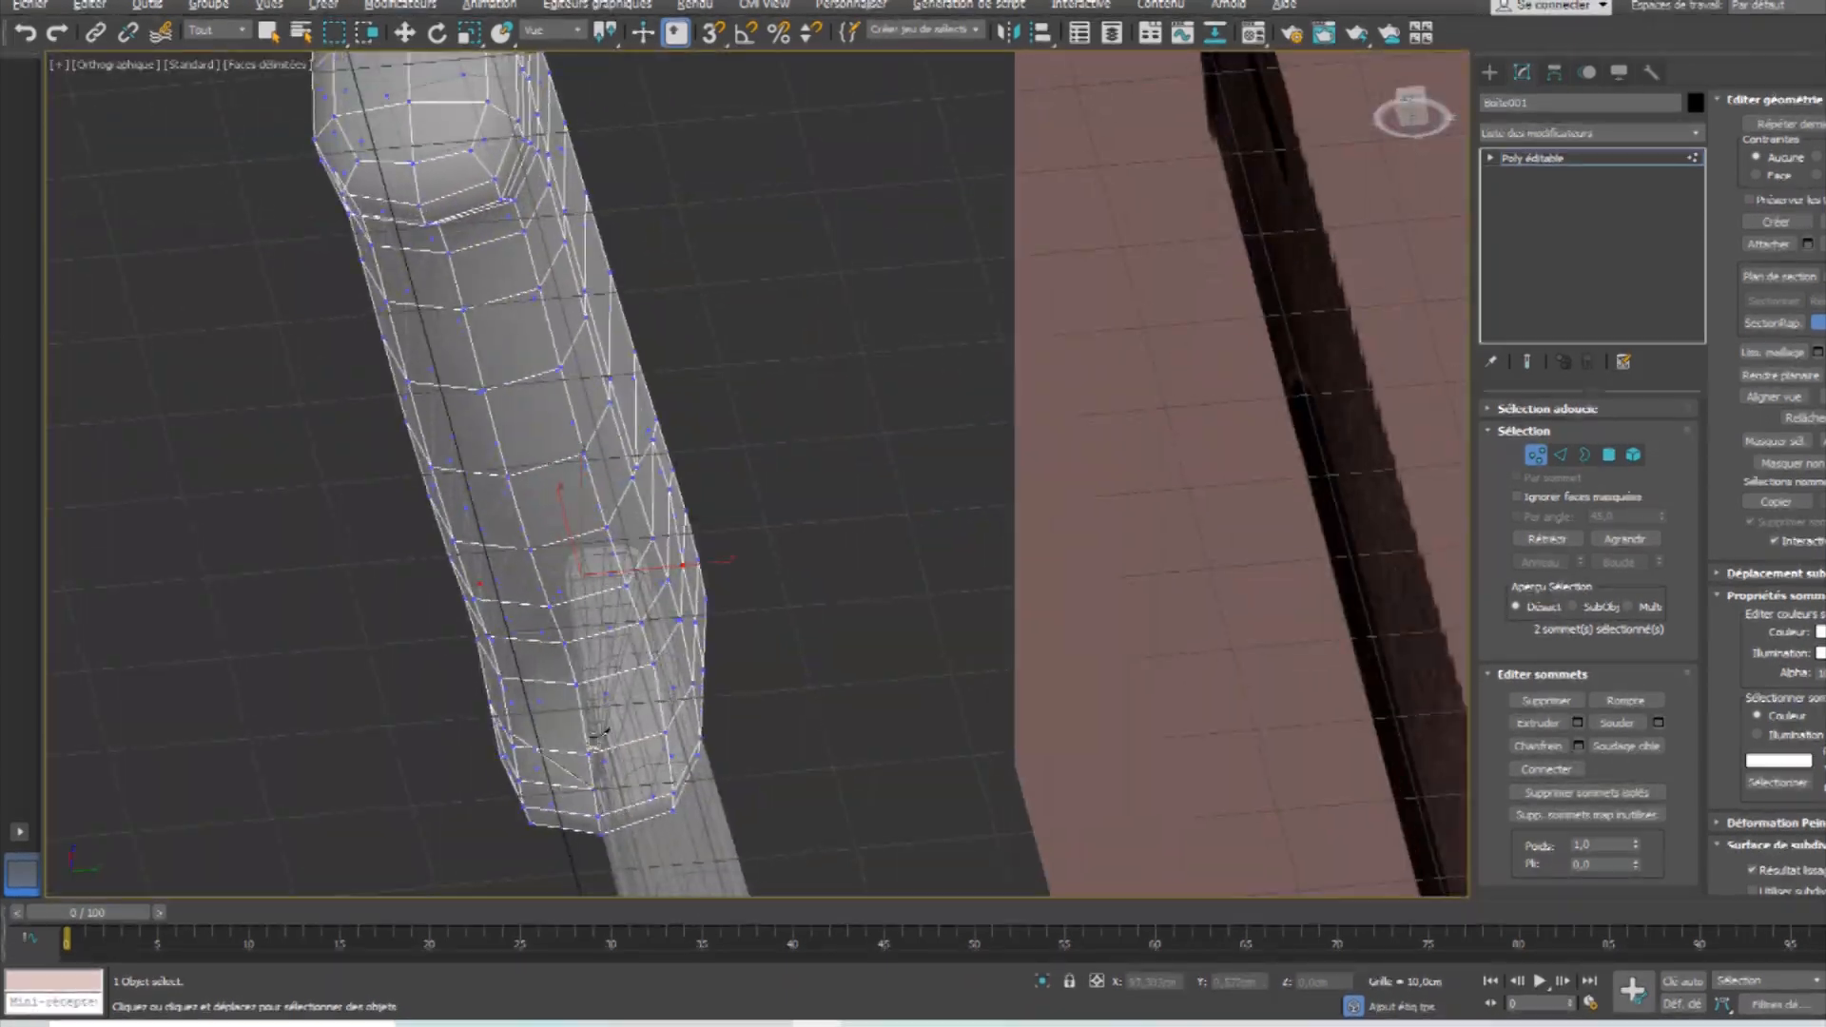
pyautogui.scroll(4, 582, 790)
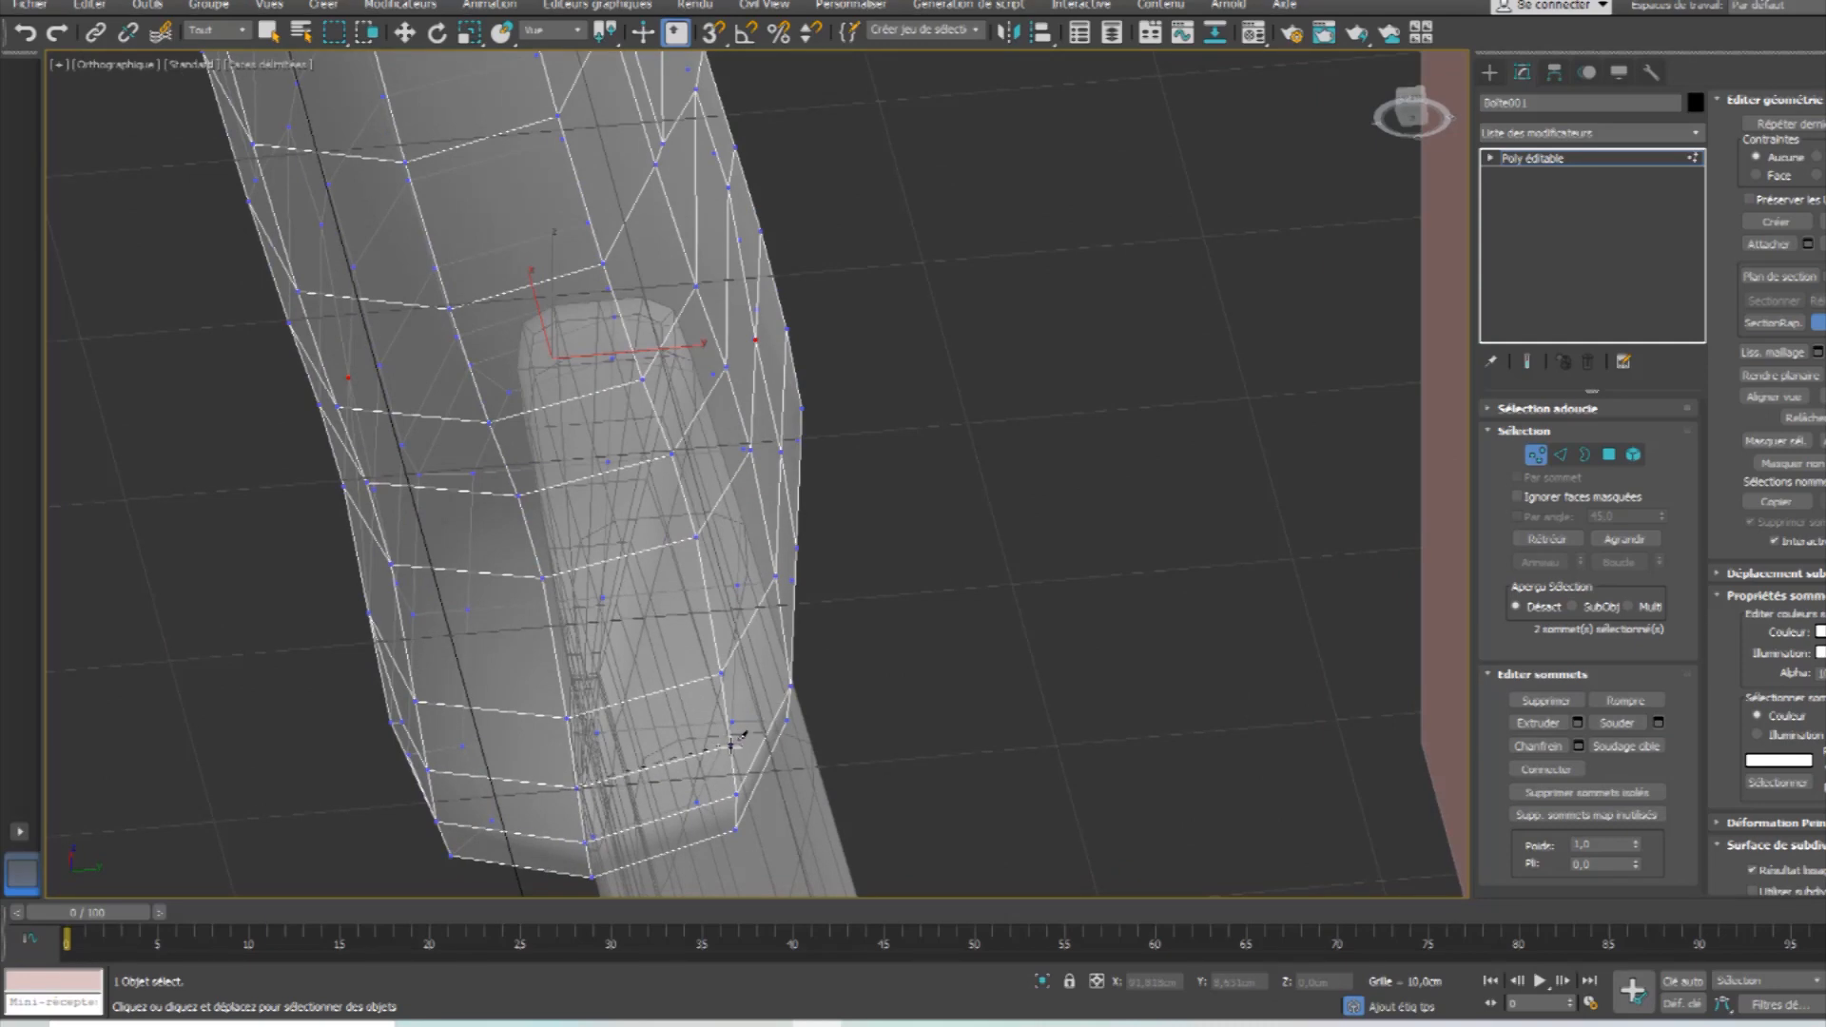
pyautogui.keyDown('alt'); pyautogui.moveTo(824, 673); pyautogui.dragTo(796, 757, button='middle'); pyautogui.keyUp('alt')
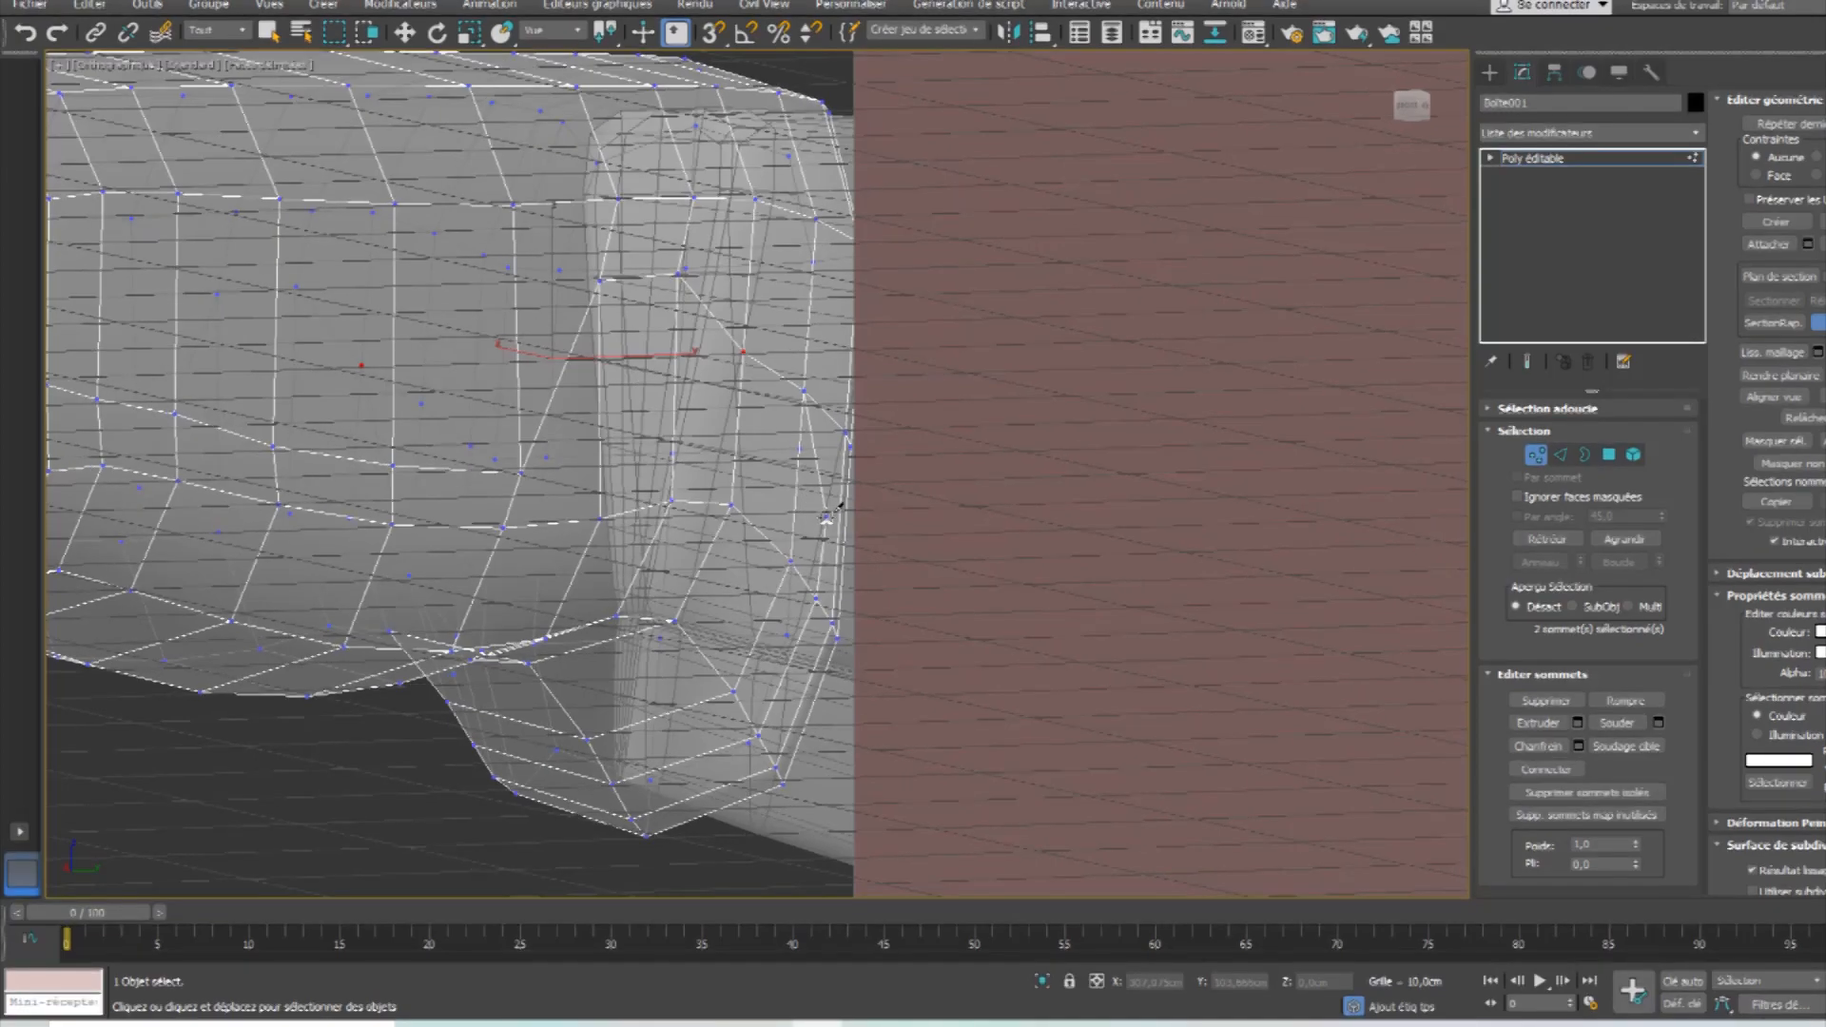
pyautogui.keyDown('alt'); pyautogui.moveTo(760, 497); pyautogui.dragTo(869, 615, button='middle'); pyautogui.keyUp('alt')
pyautogui.hotkey('alt', 'w')
pyautogui.hotkey('alt', 'w')
pyautogui.keyDown('alt'); pyautogui.moveTo(945, 371); pyautogui.dragTo(852, 599, button='middle'); pyautogui.keyUp('alt')
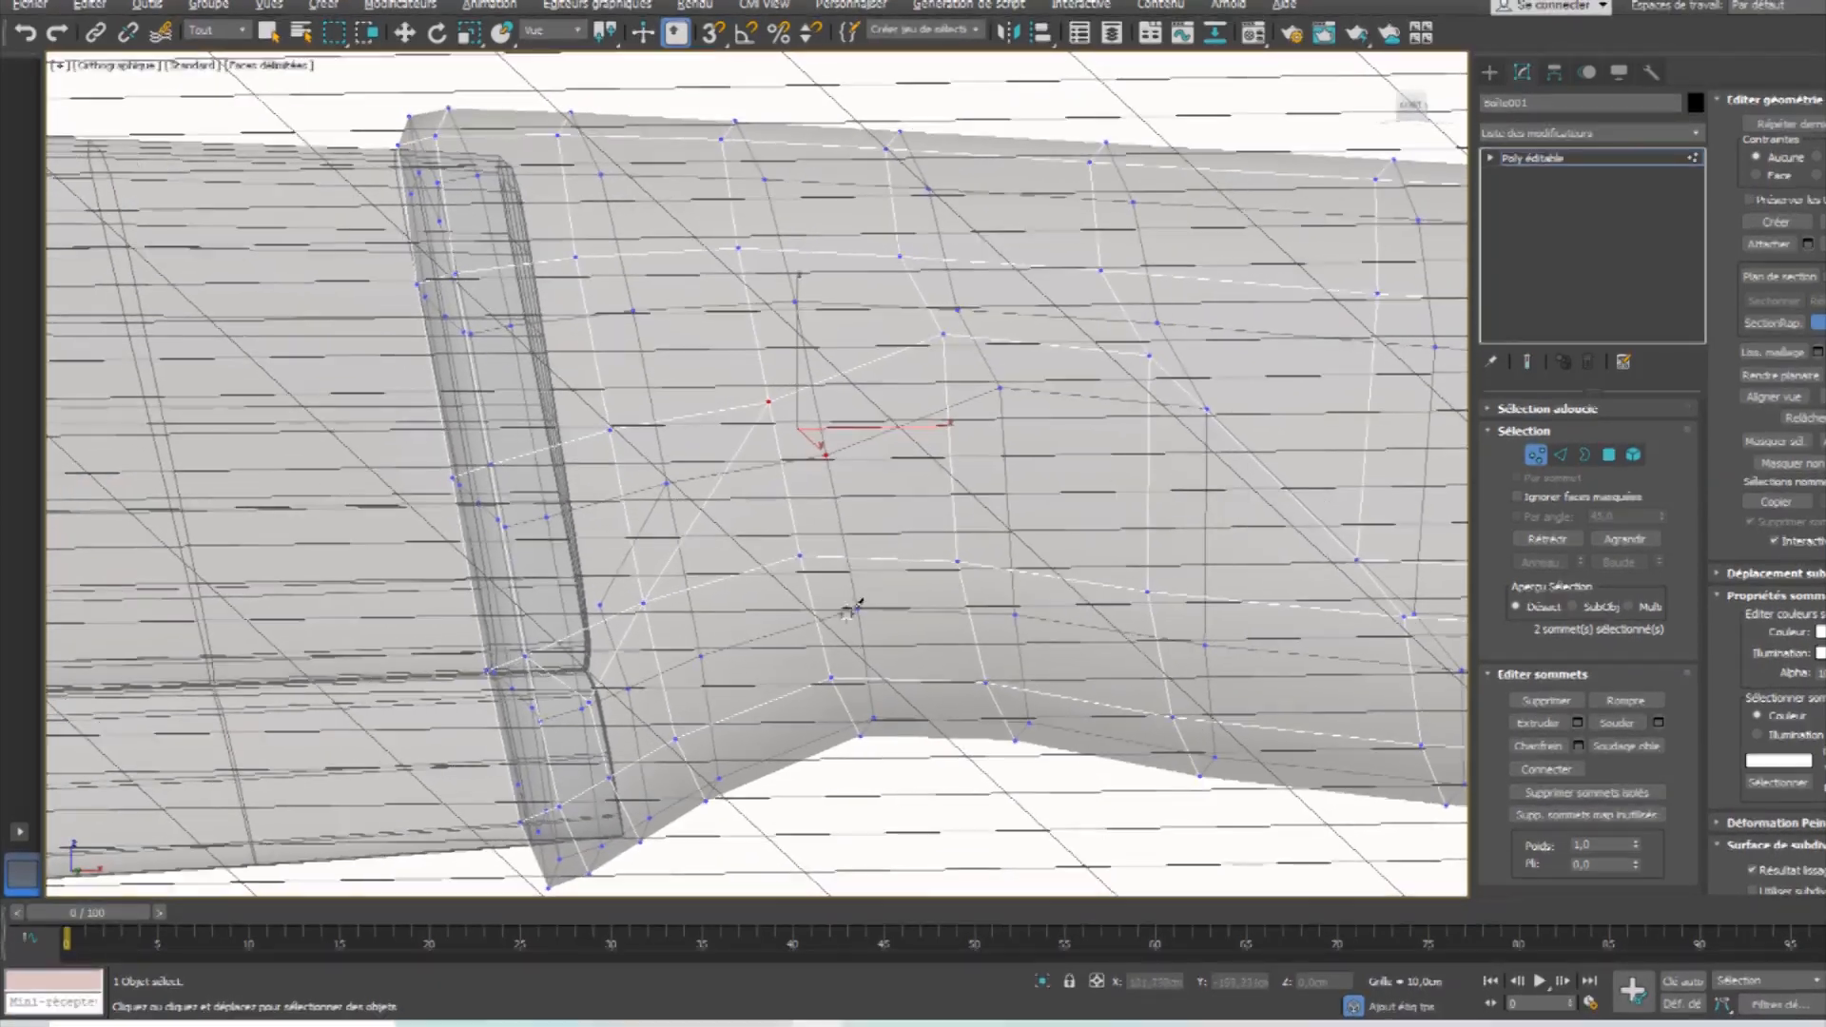
# Delete one lengthwise half of the handle as an element in the perspective view, keeping the other half.
pyautogui.press('w')
pyautogui.hotkey('alt', 'w')
pyautogui.scroll(-3, 984, 656)
pyautogui.hotkey('alt', 'w')
pyautogui.keyDown('alt'); pyautogui.moveTo(953, 663); pyautogui.dragTo(951, 590, button='middle'); pyautogui.keyUp('alt')
pyautogui.click(1609, 455)
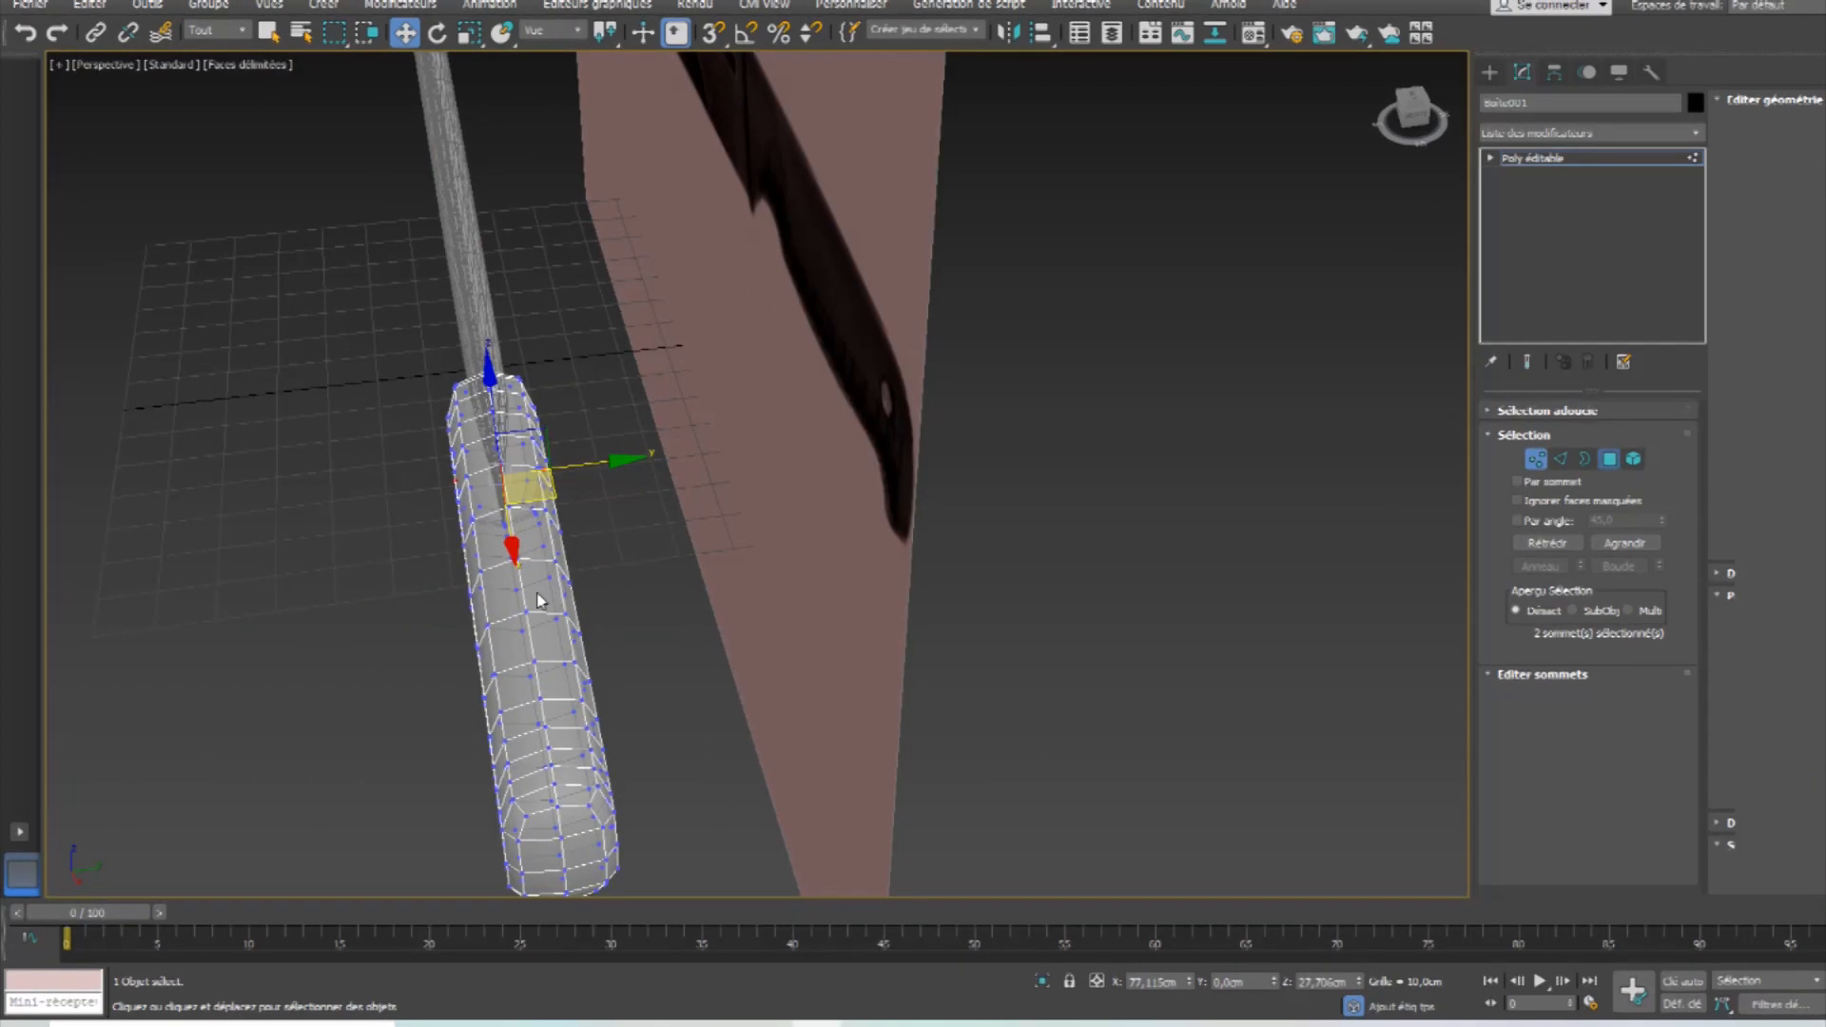
pyautogui.click(528, 539)
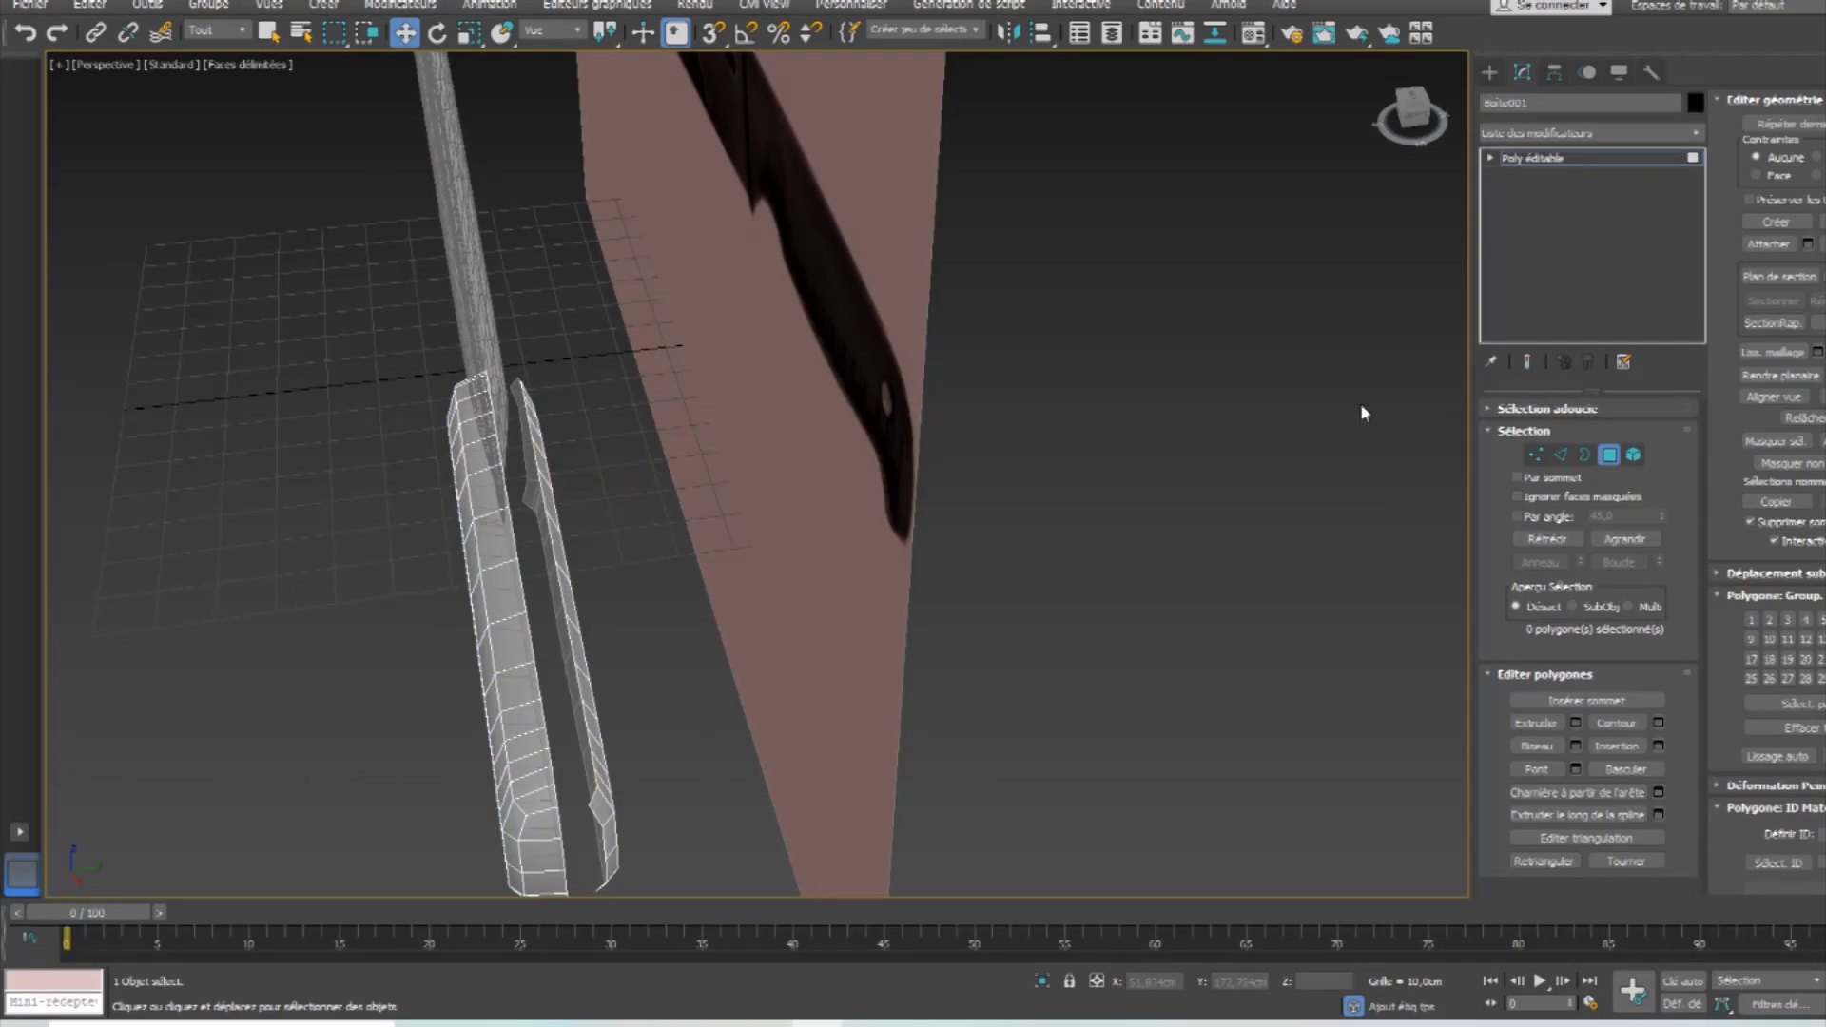
pyautogui.click(1634, 456)
pyautogui.click(549, 514)
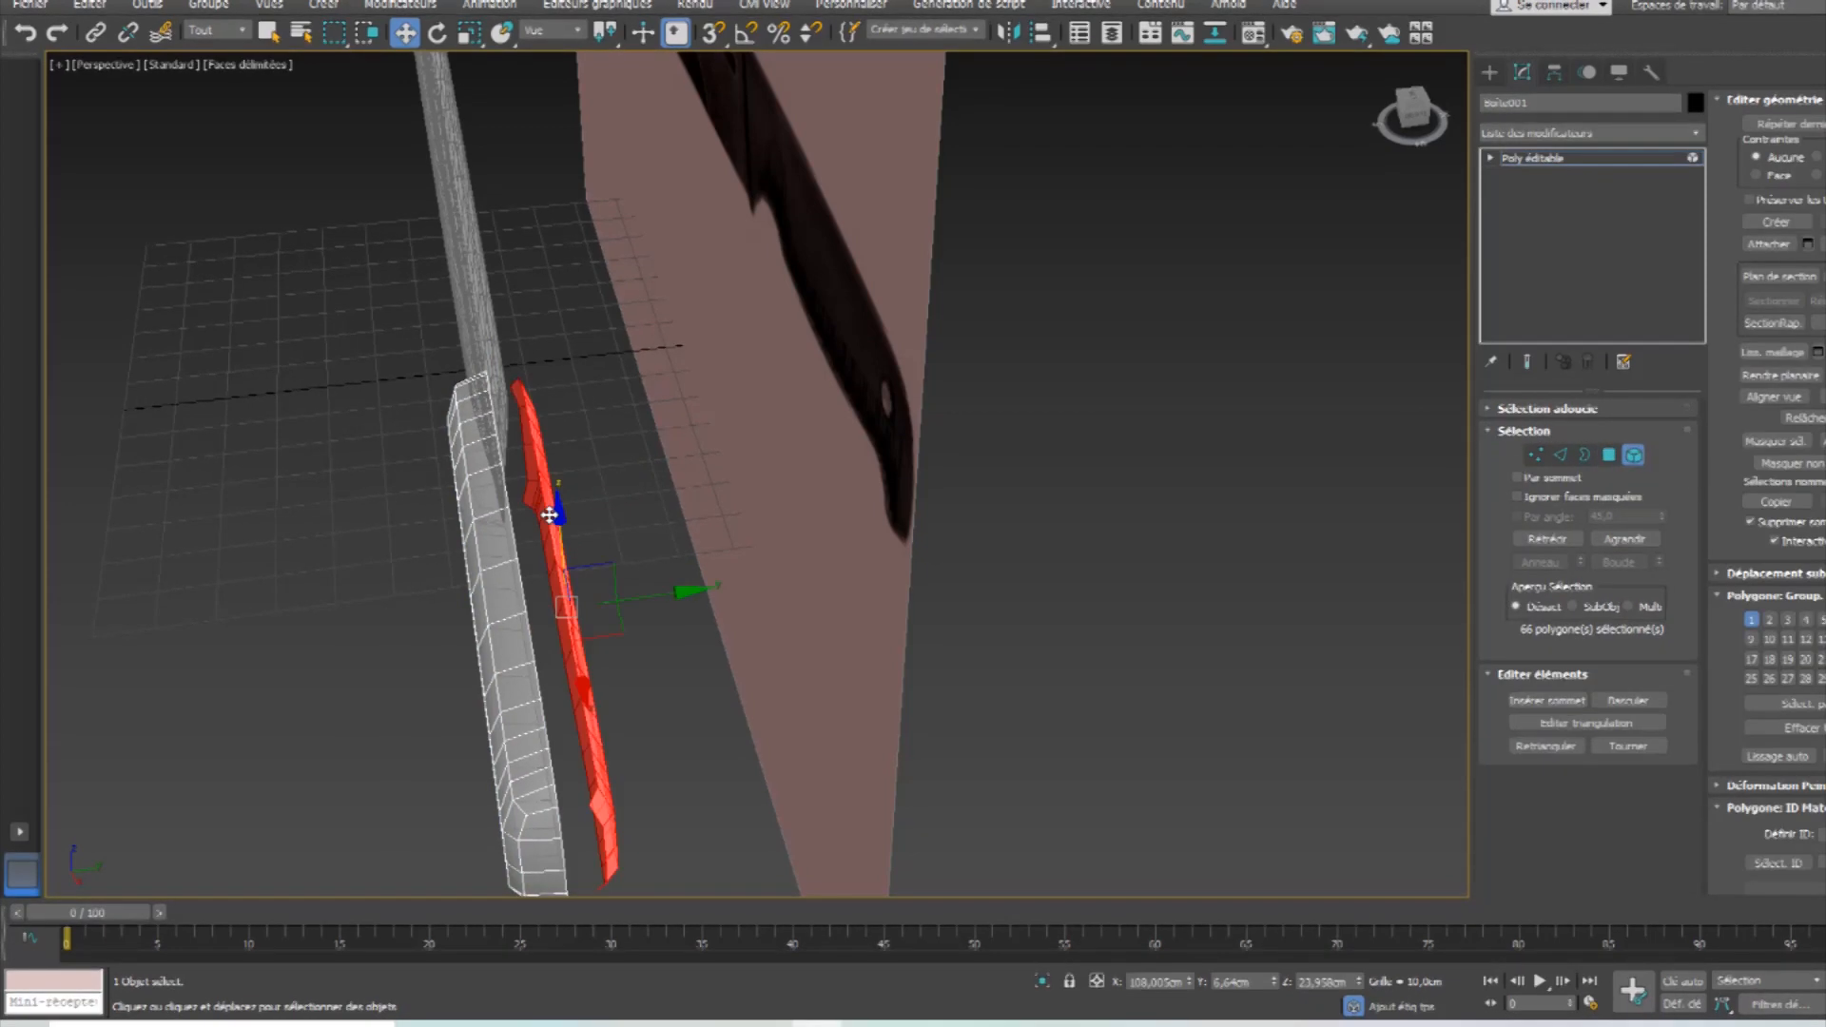
pyautogui.click(1633, 459)
# Apply a Symmetry modifier (Symétrie) to the half handle and mirror it along the Z axis.
pyautogui.click(1588, 132)
pyautogui.scroll(-6, 1581, 498)
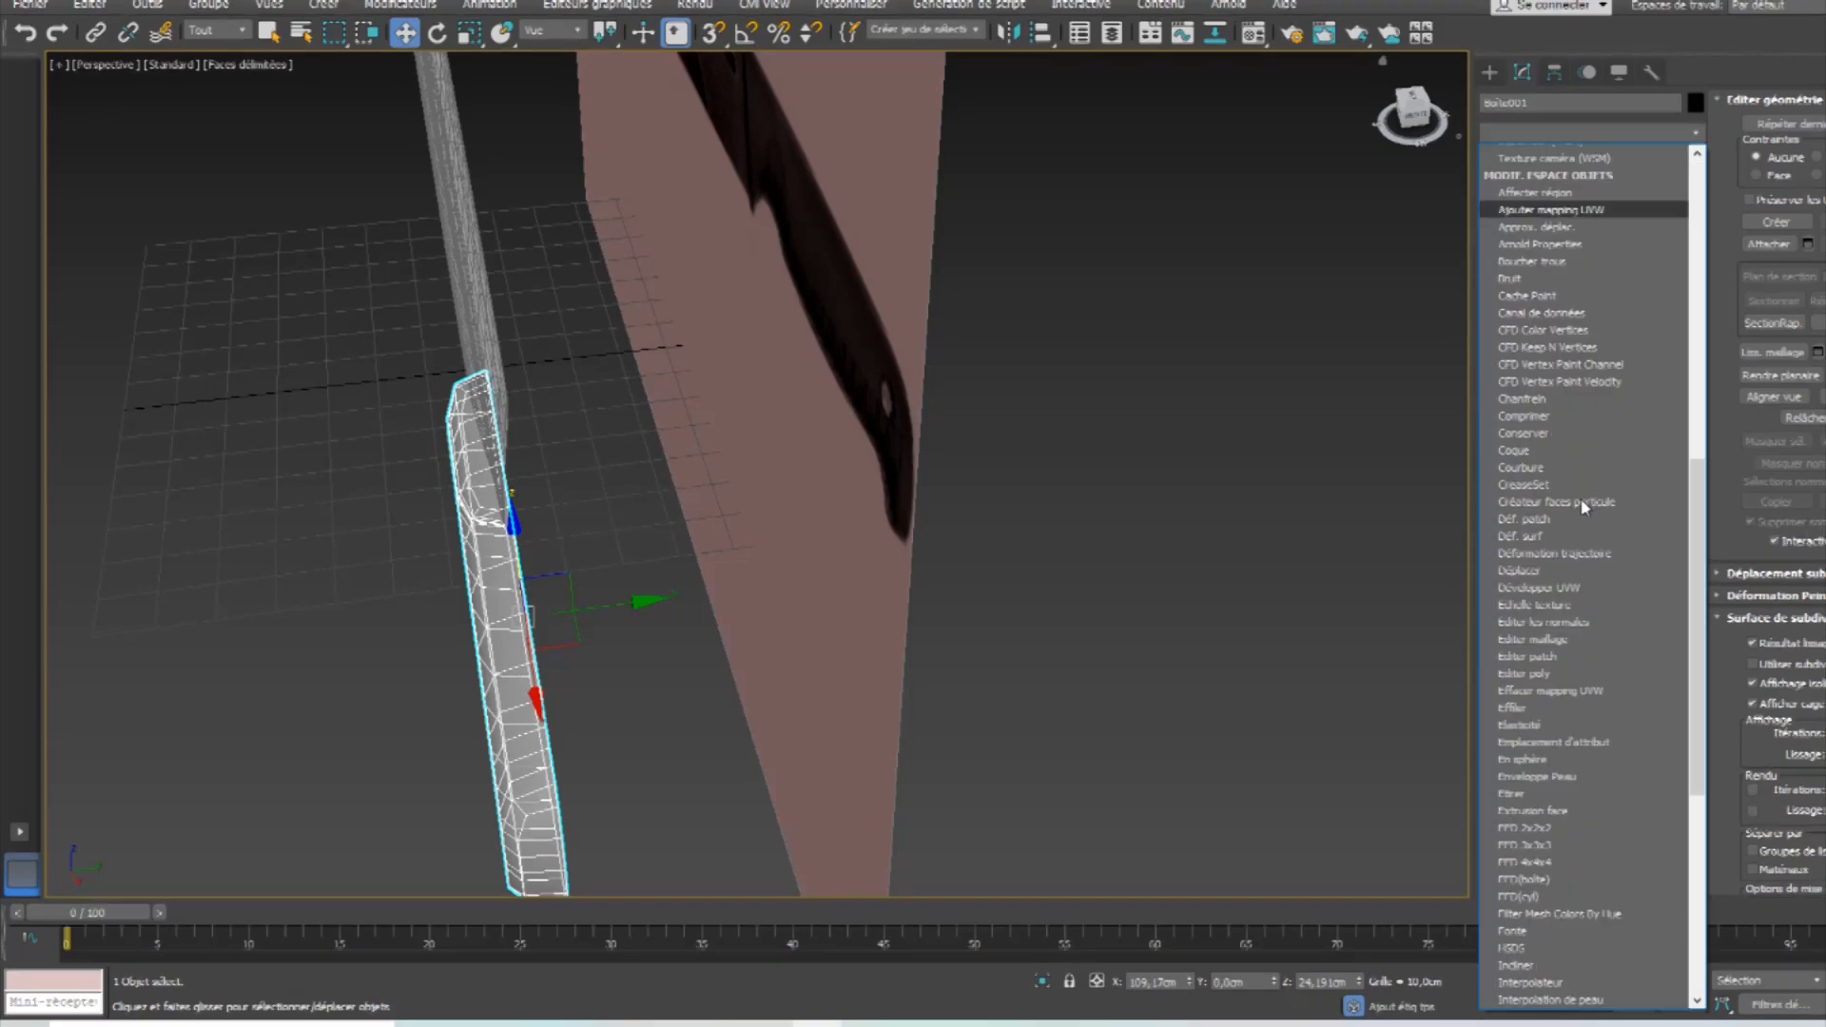
pyautogui.press('s')
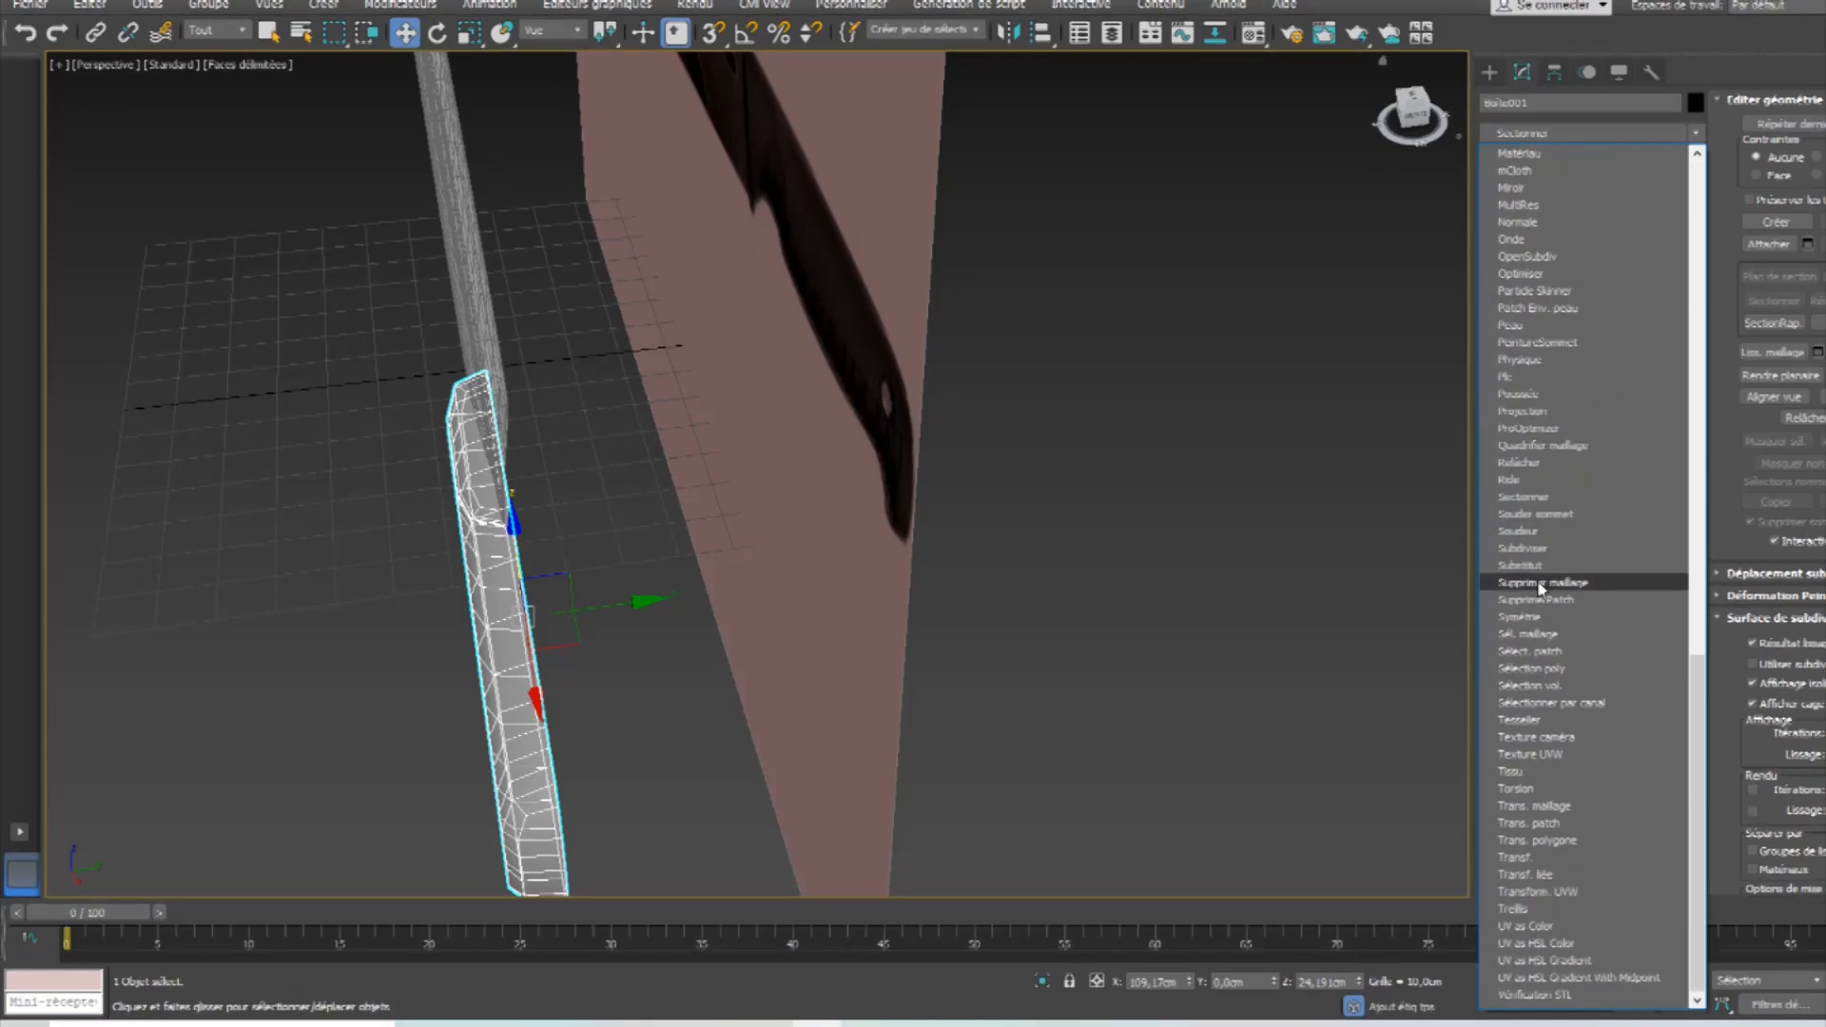
pyautogui.click(1527, 619)
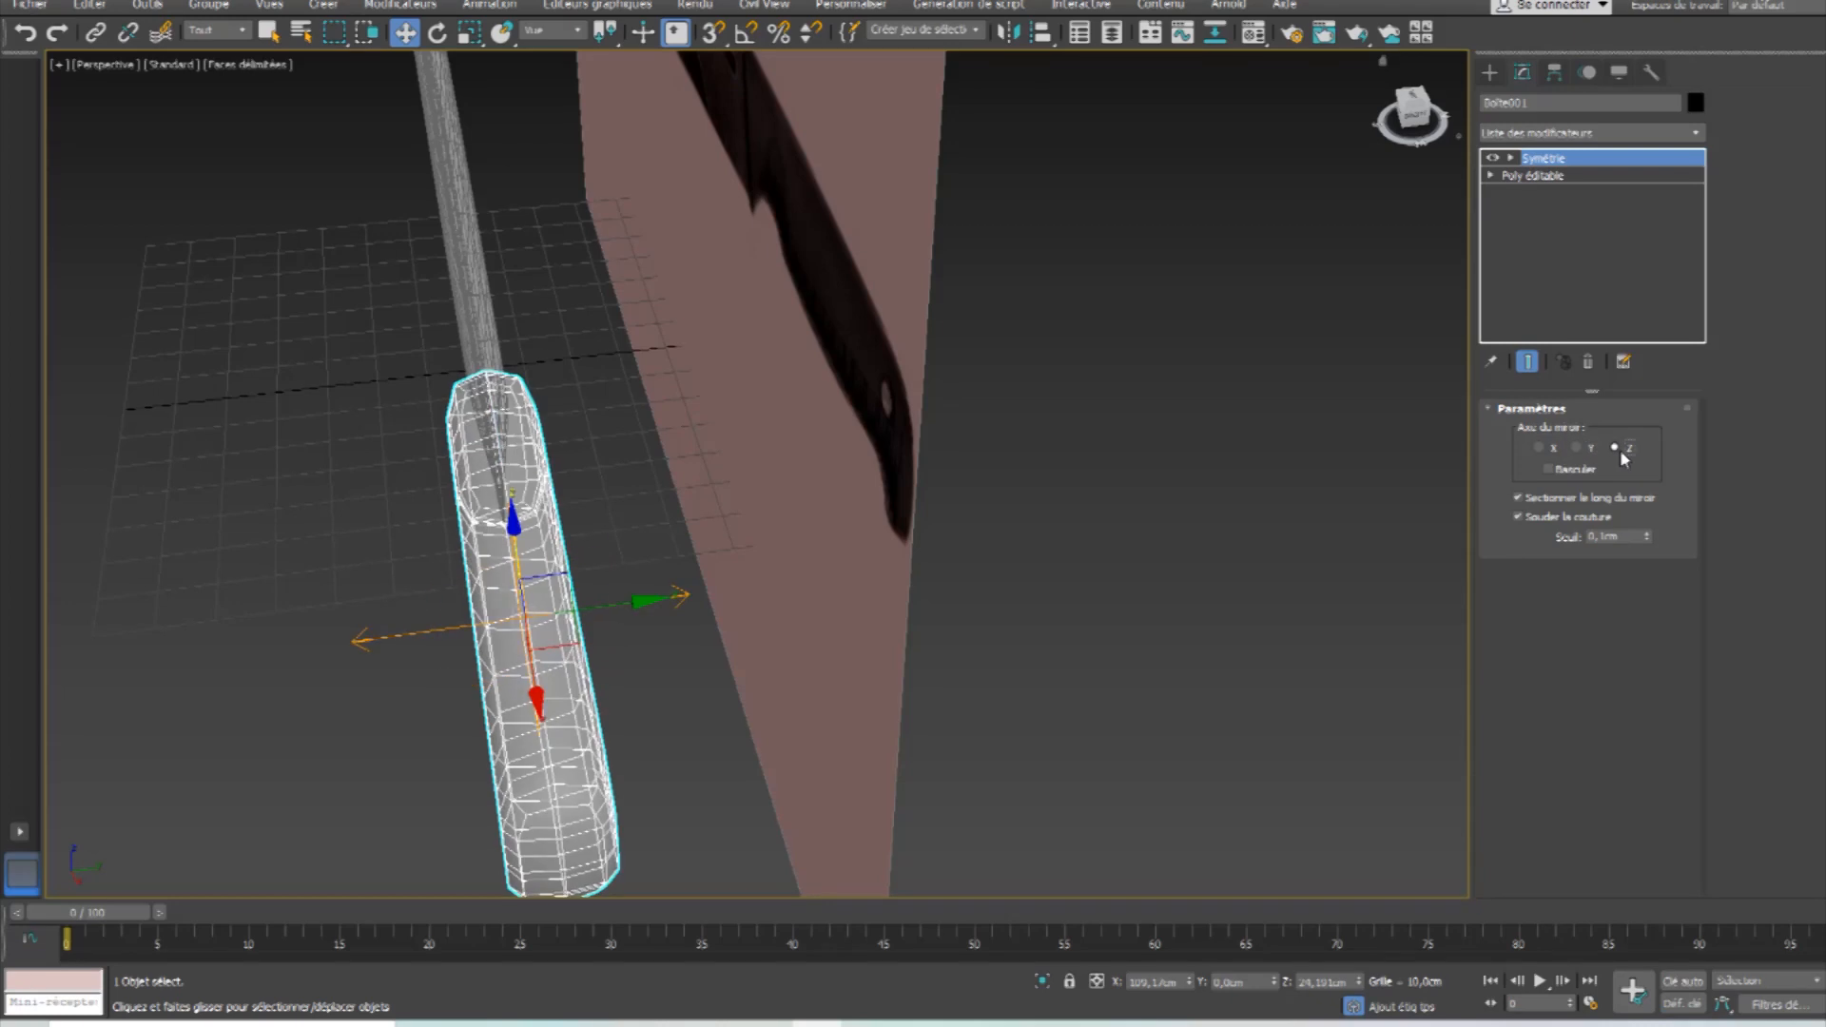
pyautogui.keyDown('alt'); pyautogui.moveTo(635, 706); pyautogui.dragTo(885, 656, button='middle'); pyautogui.keyUp('alt')
# Switch to the maximized front view and frame the mirrored handle together with the grip in the reference image.
pyautogui.hotkey('alt', 'w')
pyautogui.moveTo(526, 660); pyautogui.dragTo(753, 577, button='middle')
pyautogui.click(1107, 753)
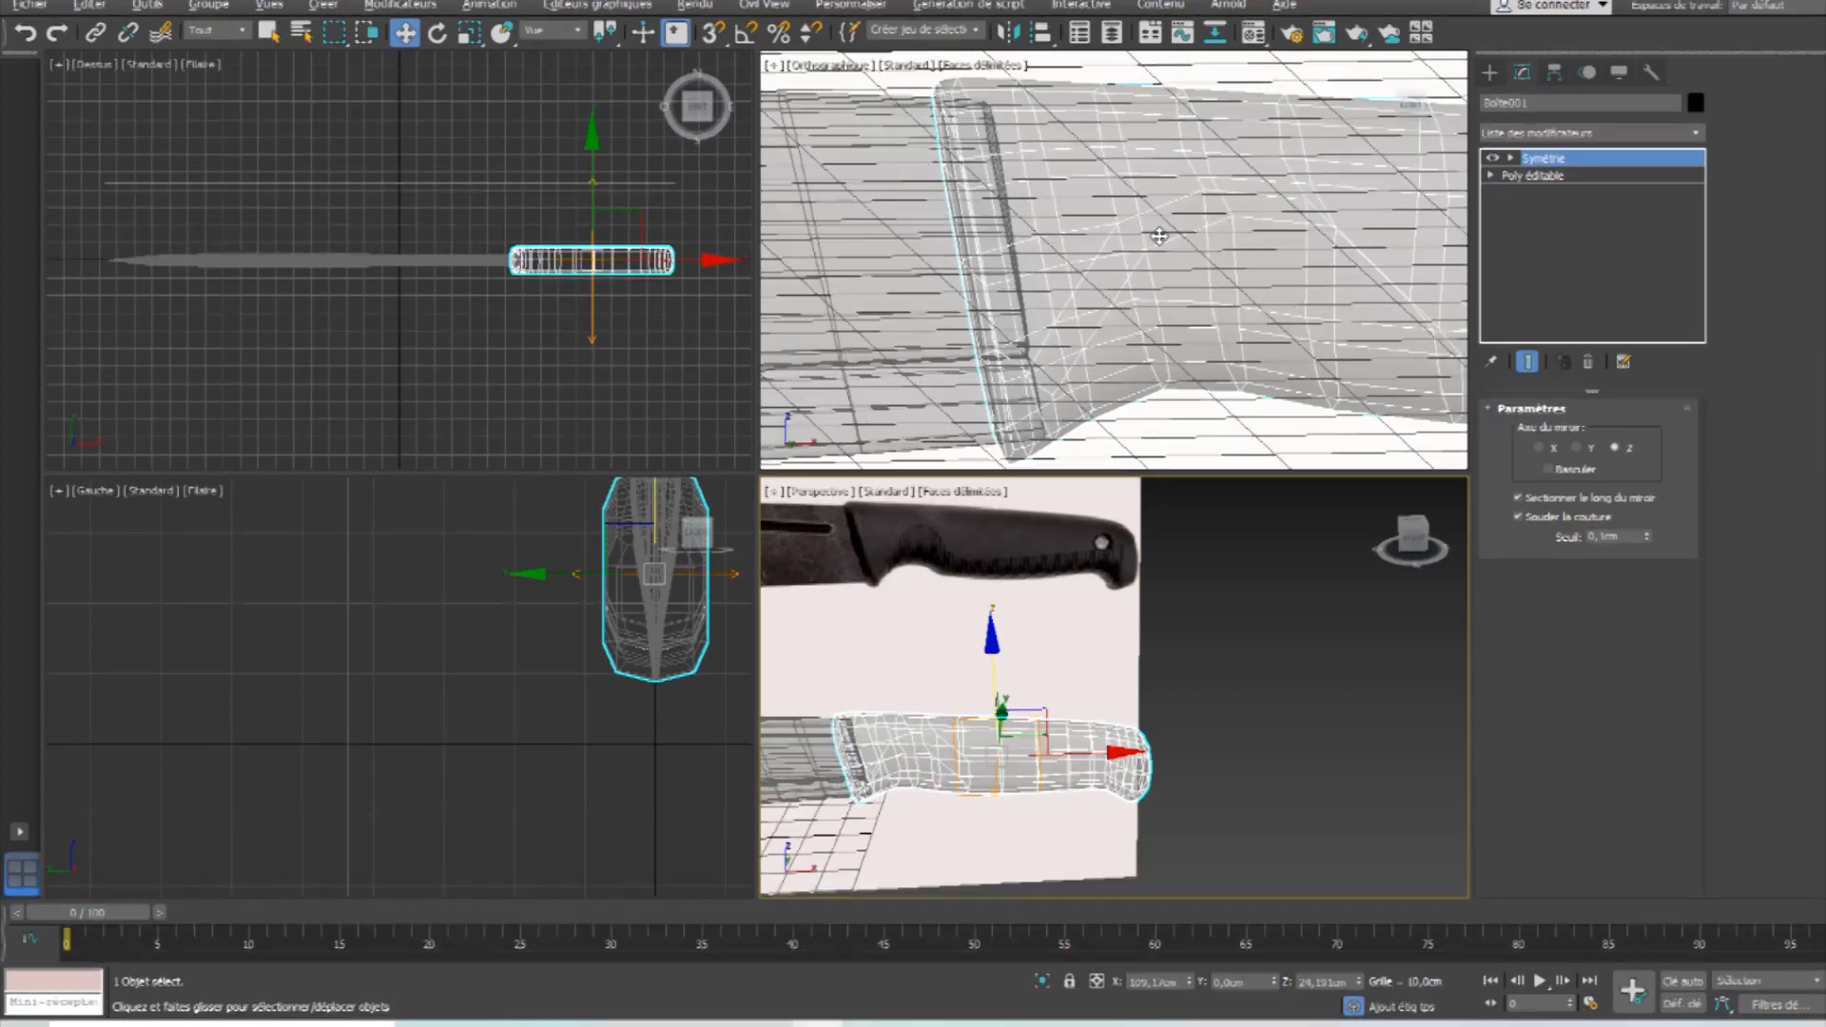
pyautogui.click(1157, 237)
pyautogui.hotkey('alt', 'w')
pyautogui.press('f')
pyautogui.moveTo(1153, 571); pyautogui.dragTo(609, 508, button='middle')
pyautogui.scroll(5, 628, 419)
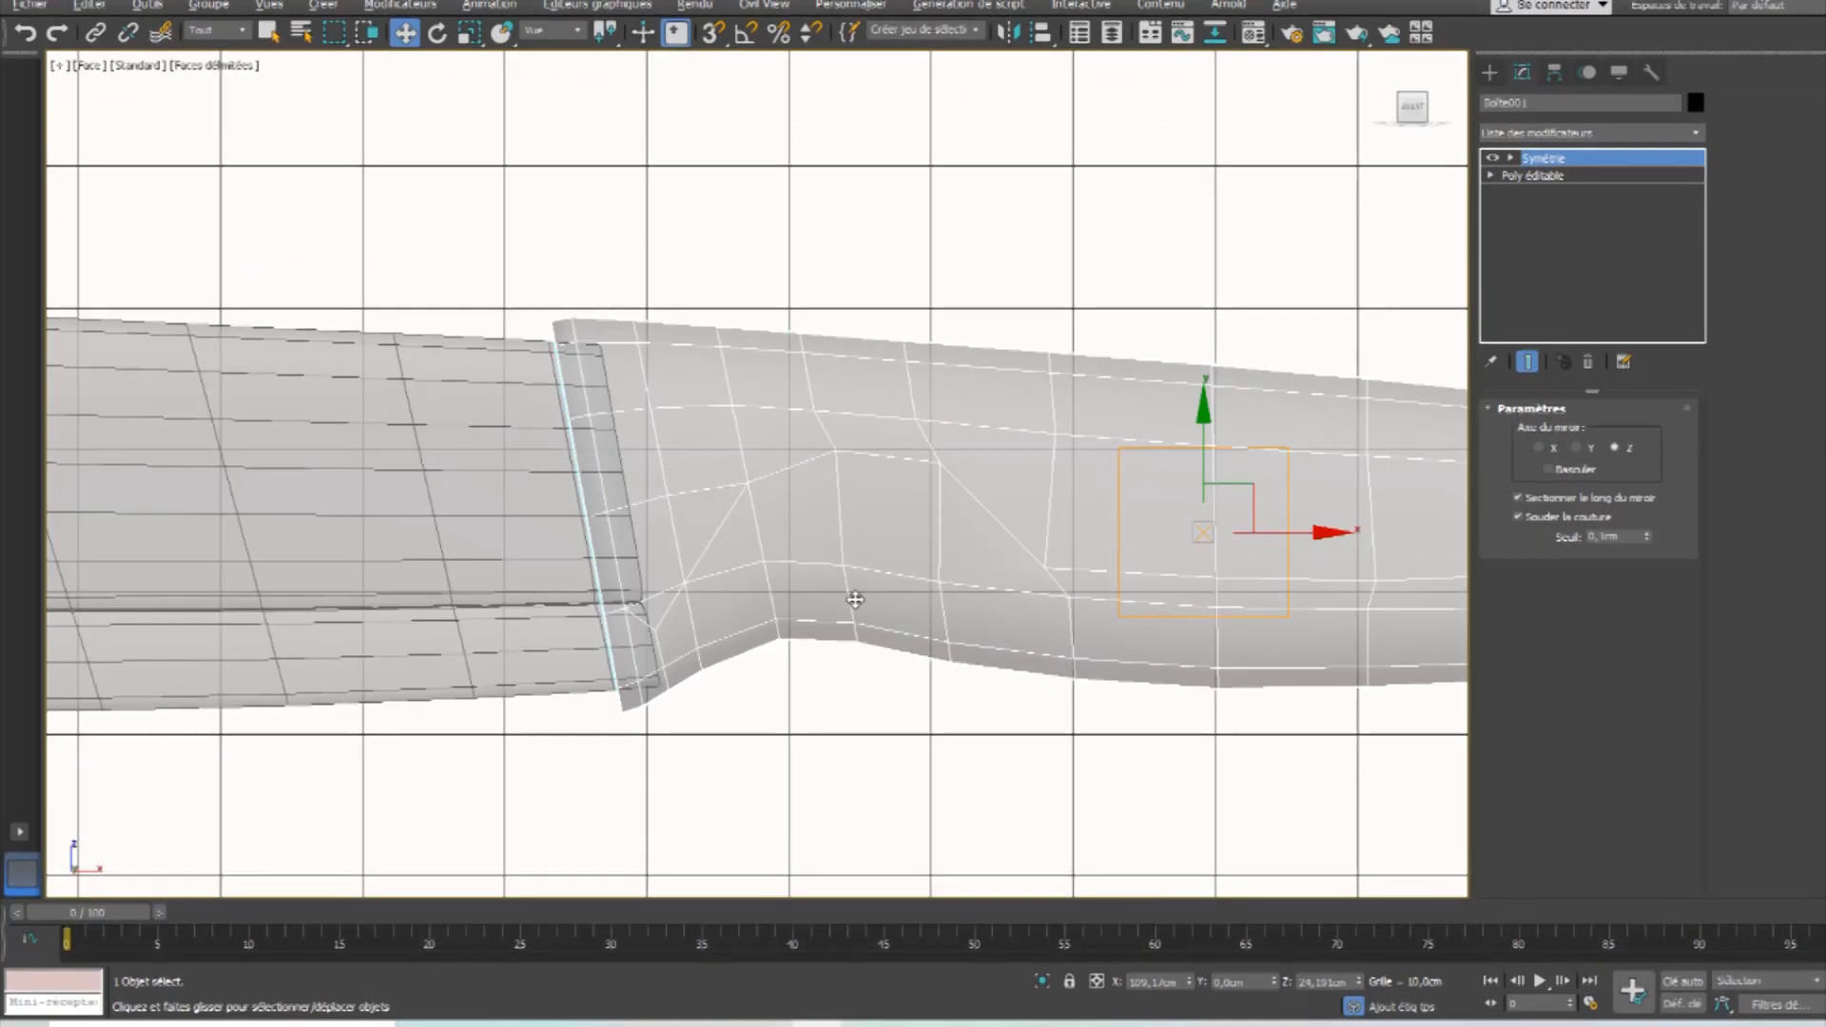
pyautogui.moveTo(1031, 570); pyautogui.dragTo(881, 477, button='middle')
pyautogui.moveTo(1229, 521); pyautogui.dragTo(1078, 516, button='middle')
pyautogui.scroll(-5, 1077, 516)
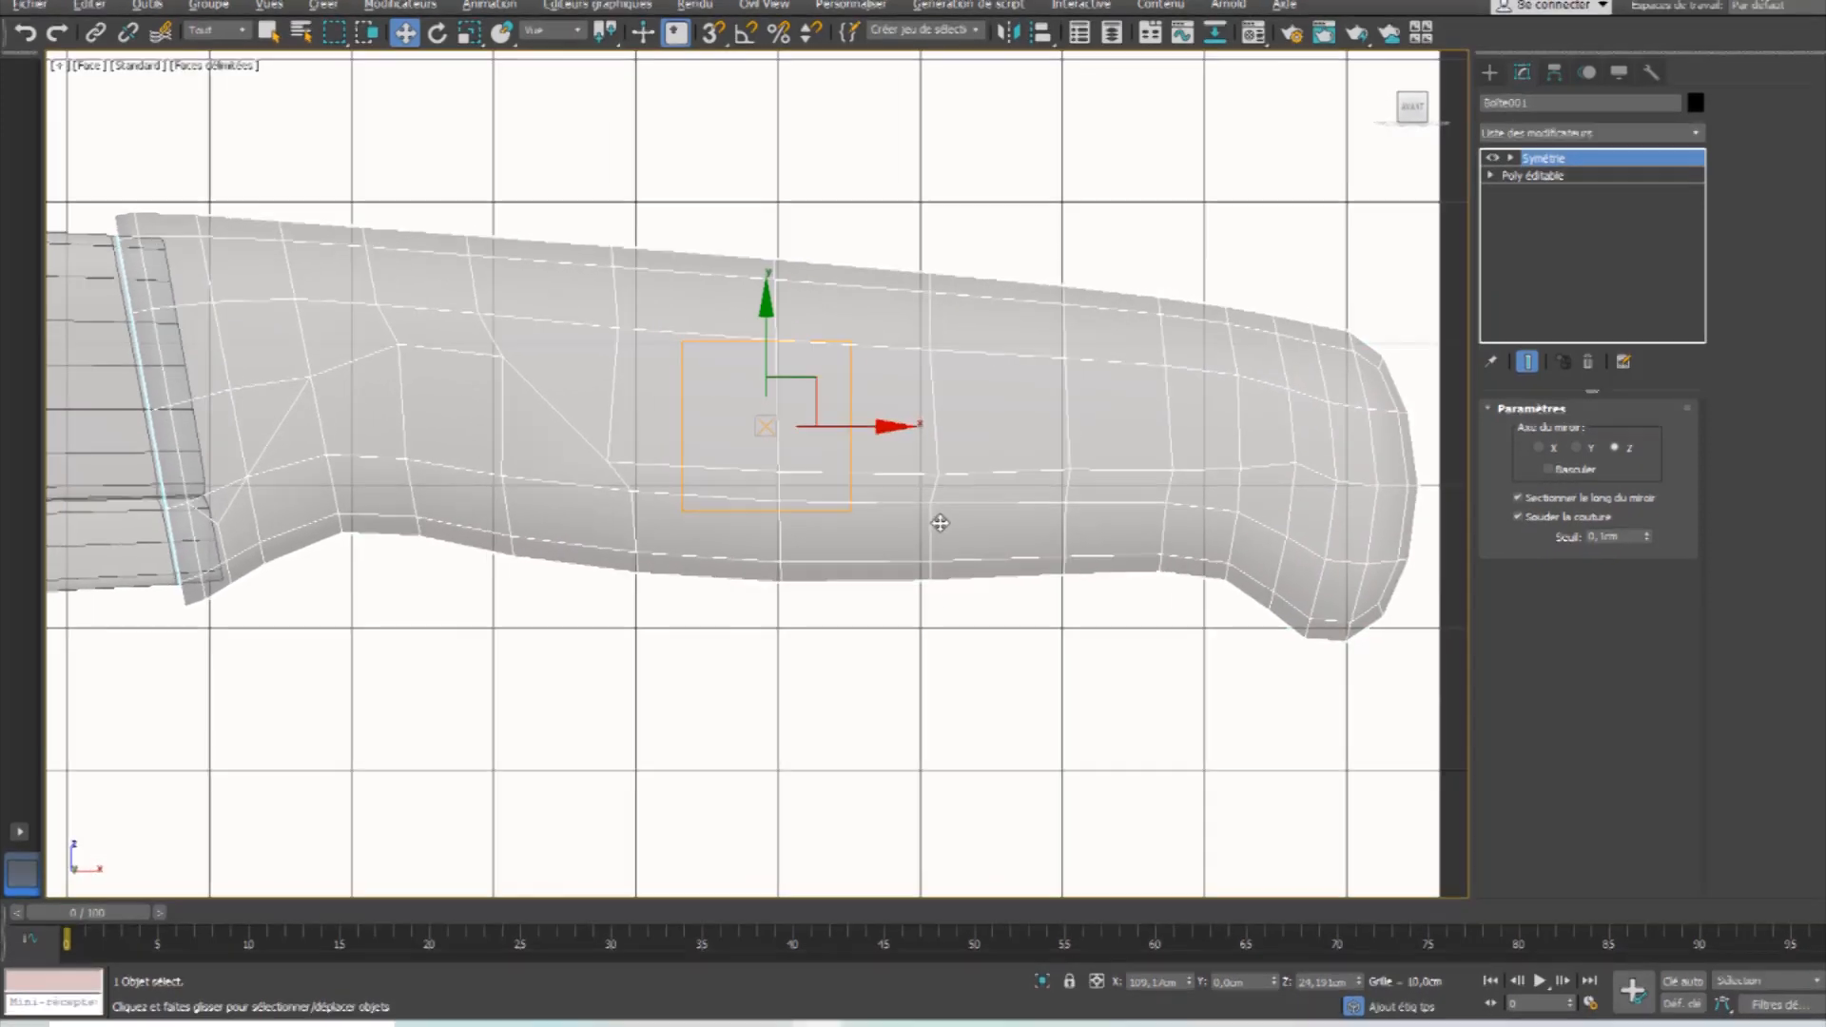
pyautogui.scroll(2, 974, 597)
pyautogui.scroll(3, 868, 590)
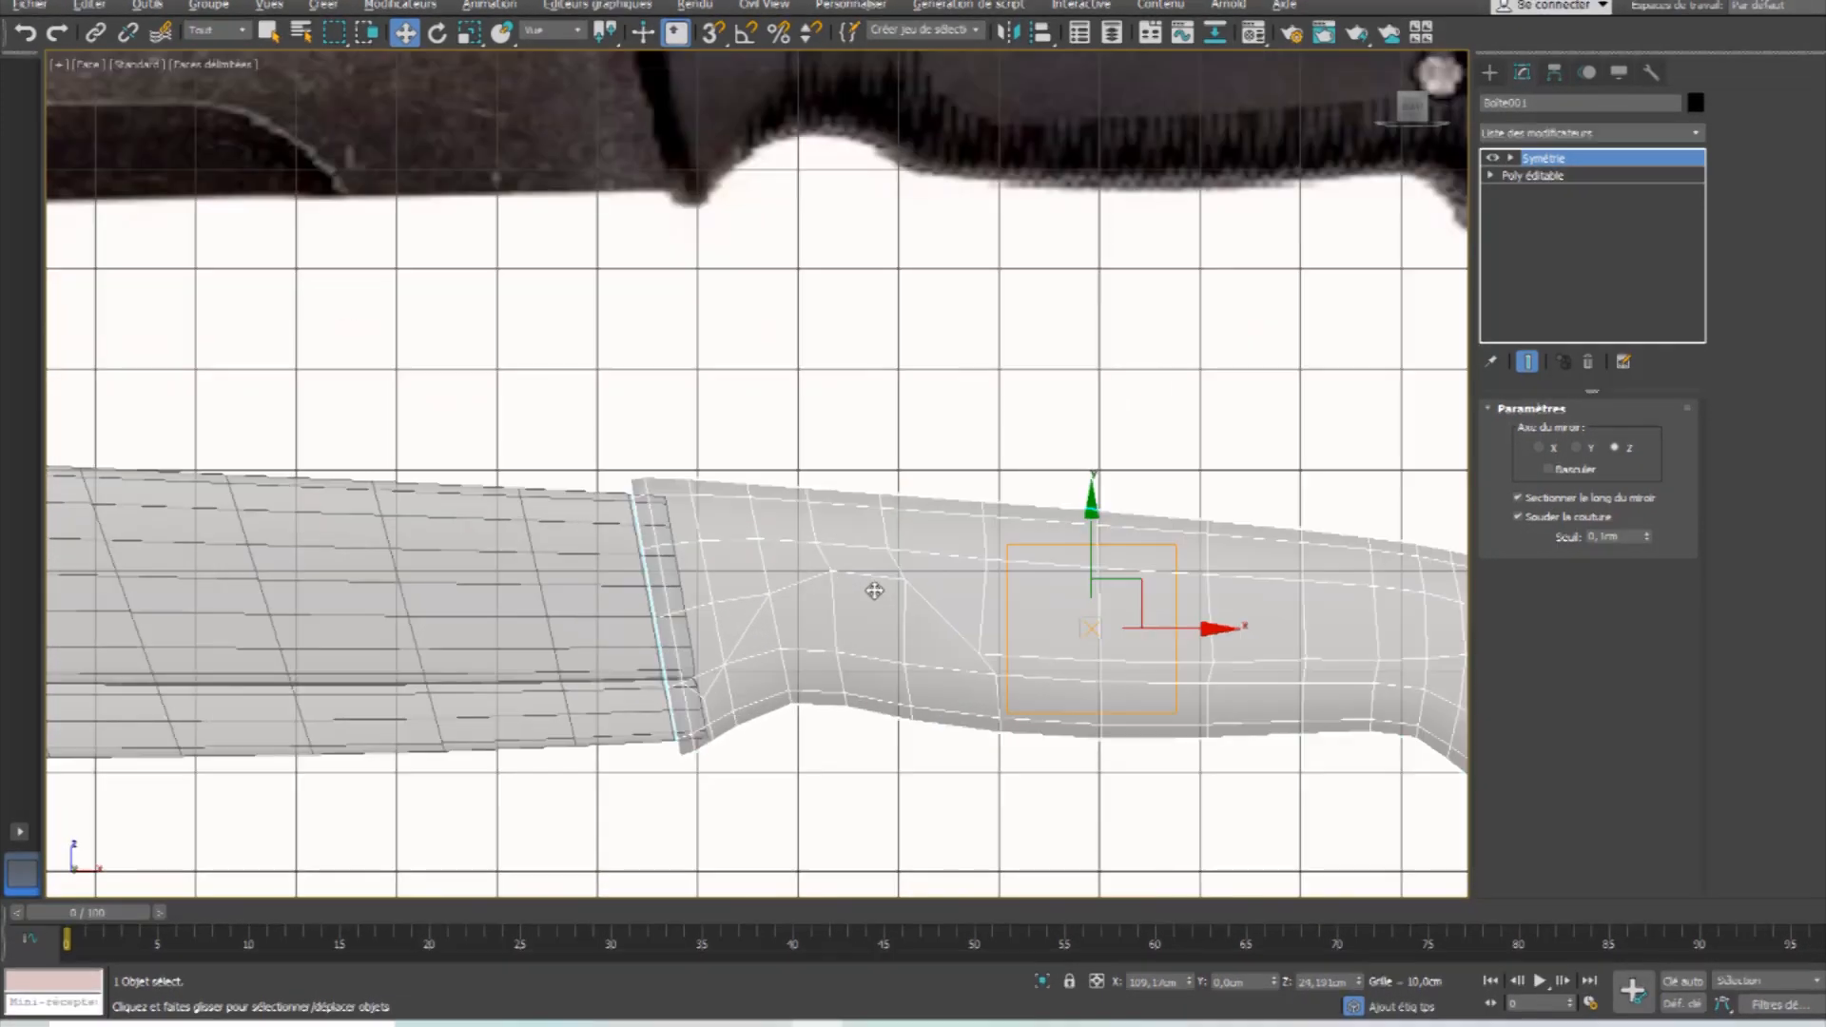
pyautogui.moveTo(1081, 583); pyautogui.dragTo(836, 645, button='middle')
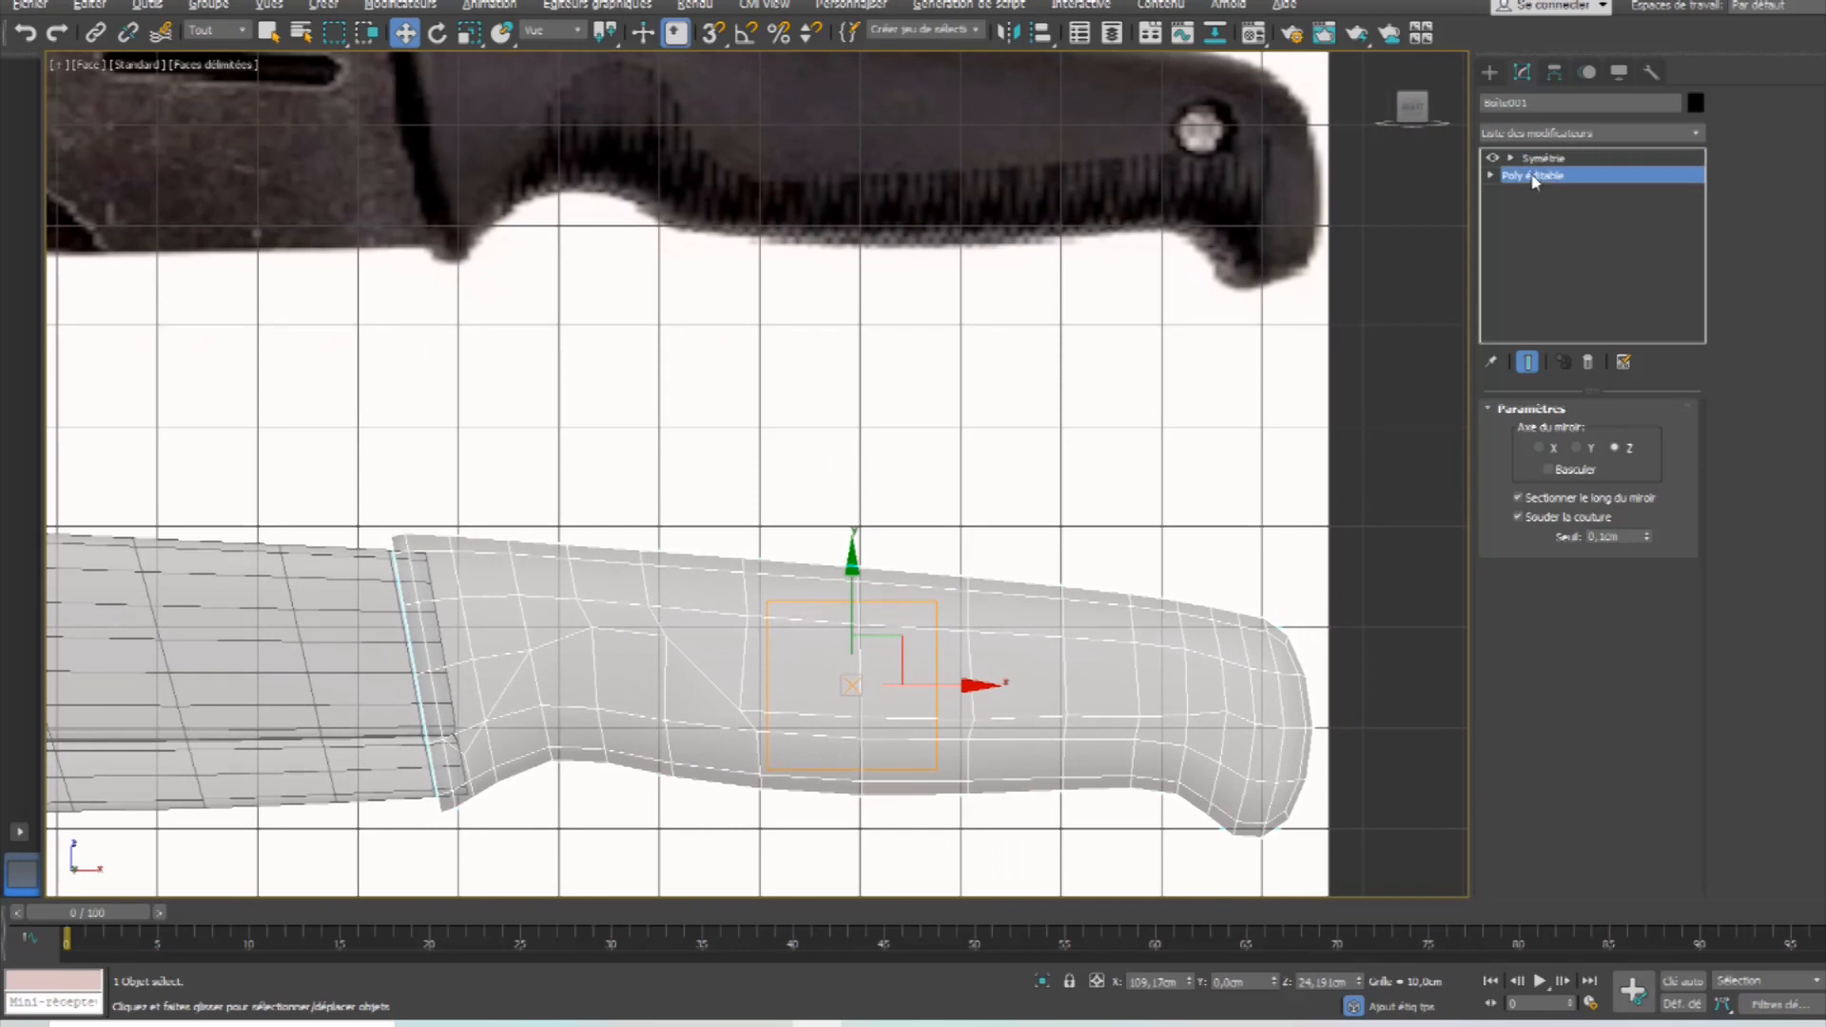
# Return to the editable poly beneath the Symmetry modifier and select an edge of the lower row at edge level.
pyautogui.click(1533, 177)
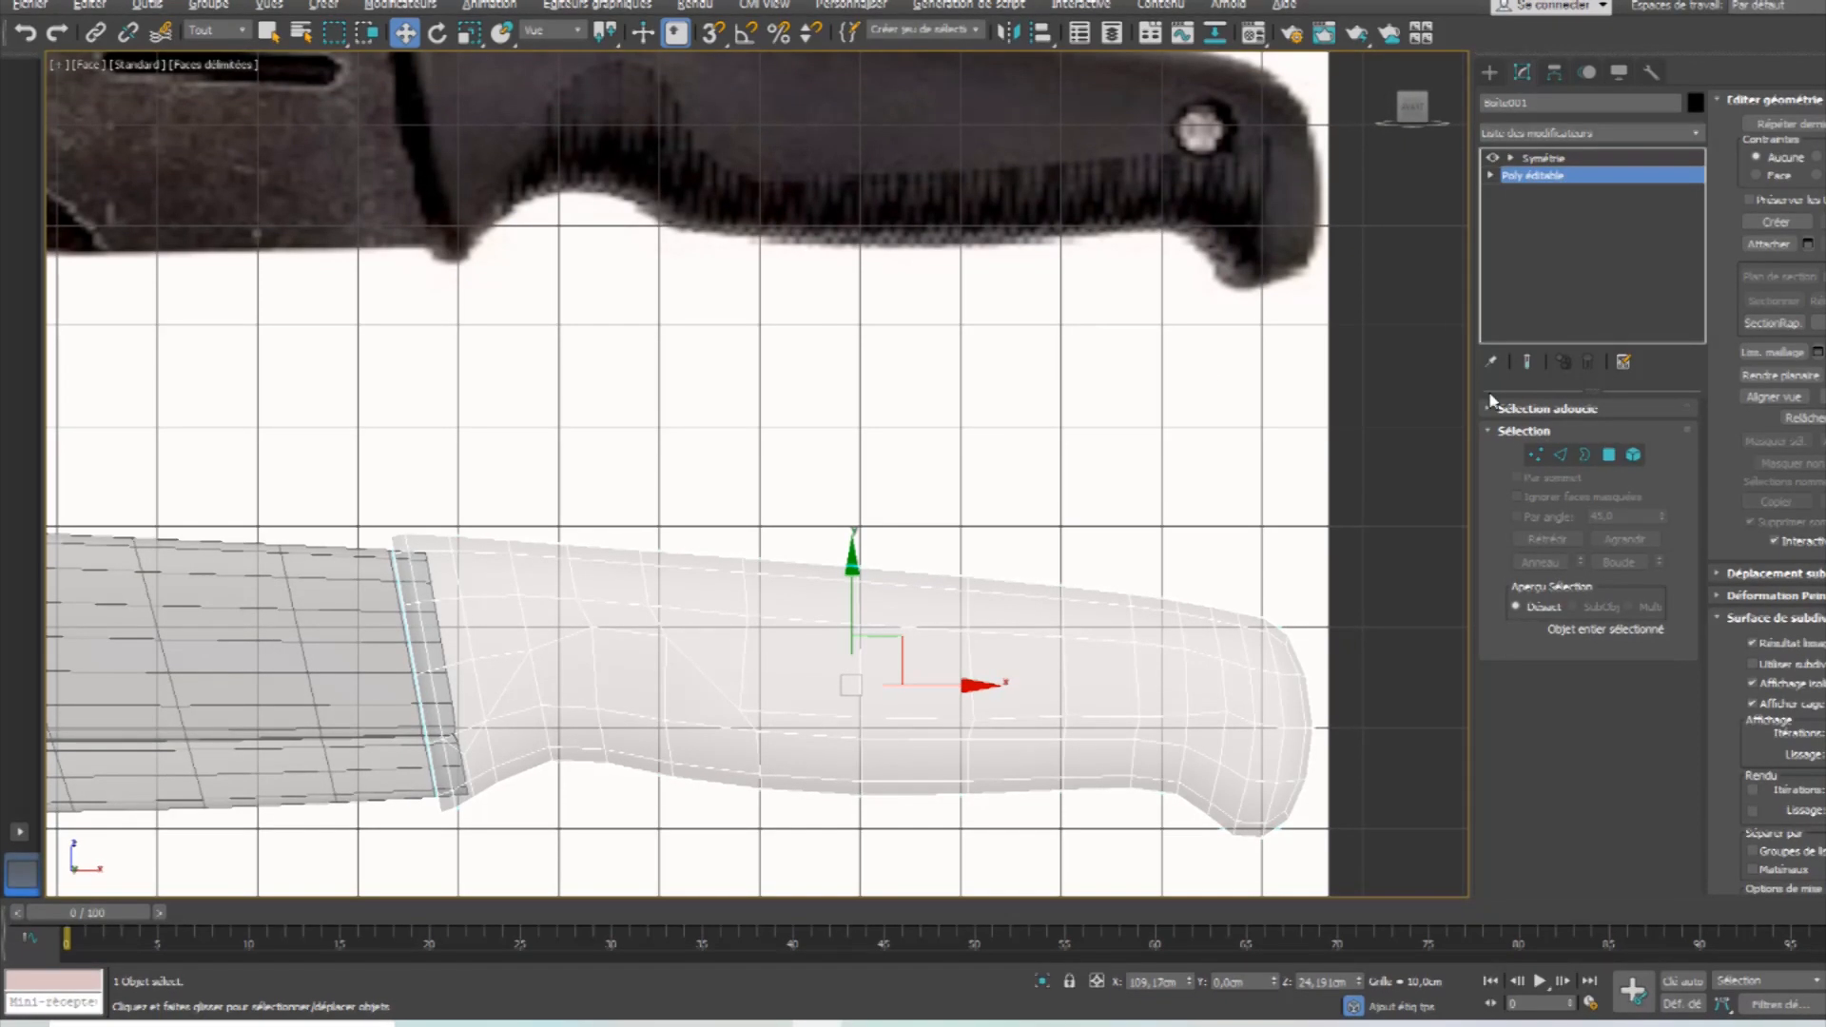
pyautogui.click(1558, 453)
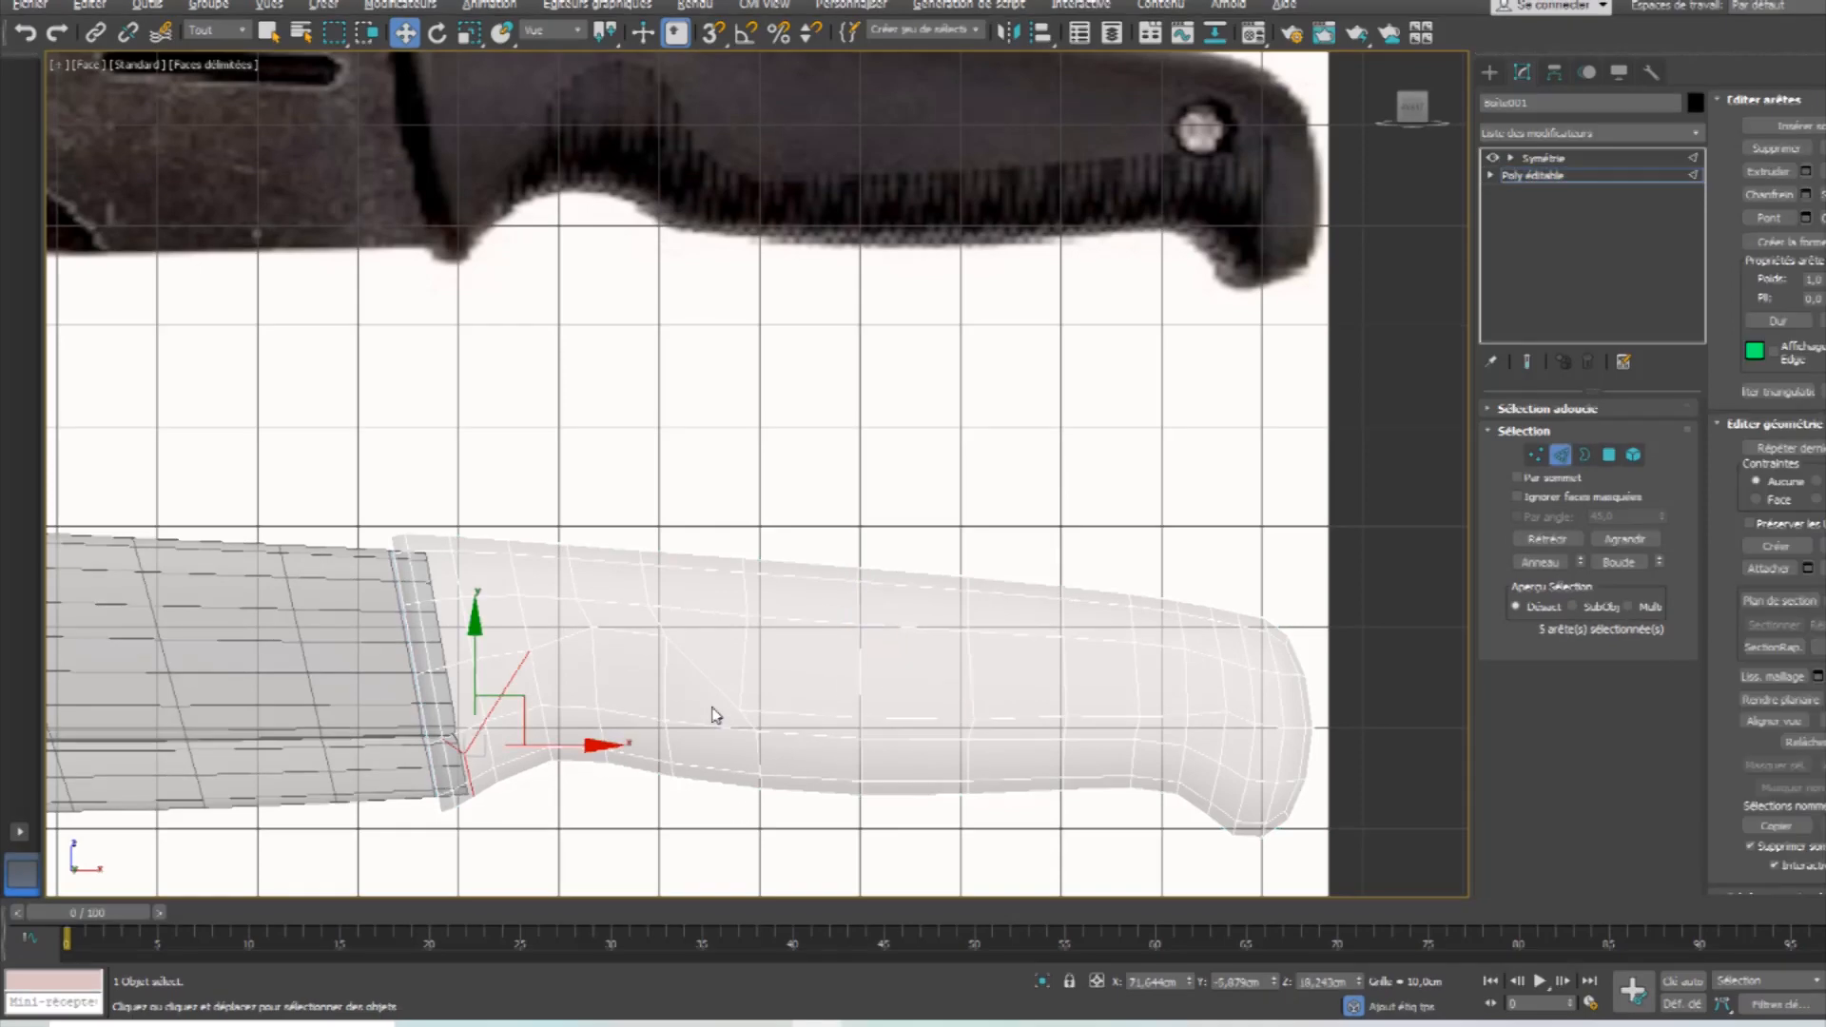
pyautogui.click(778, 715)
pyautogui.click(1617, 562)
pyautogui.moveTo(1285, 702); pyautogui.dragTo(1244, 624, button='middle')
pyautogui.scroll(2, 1241, 682)
pyautogui.click(652, 597)
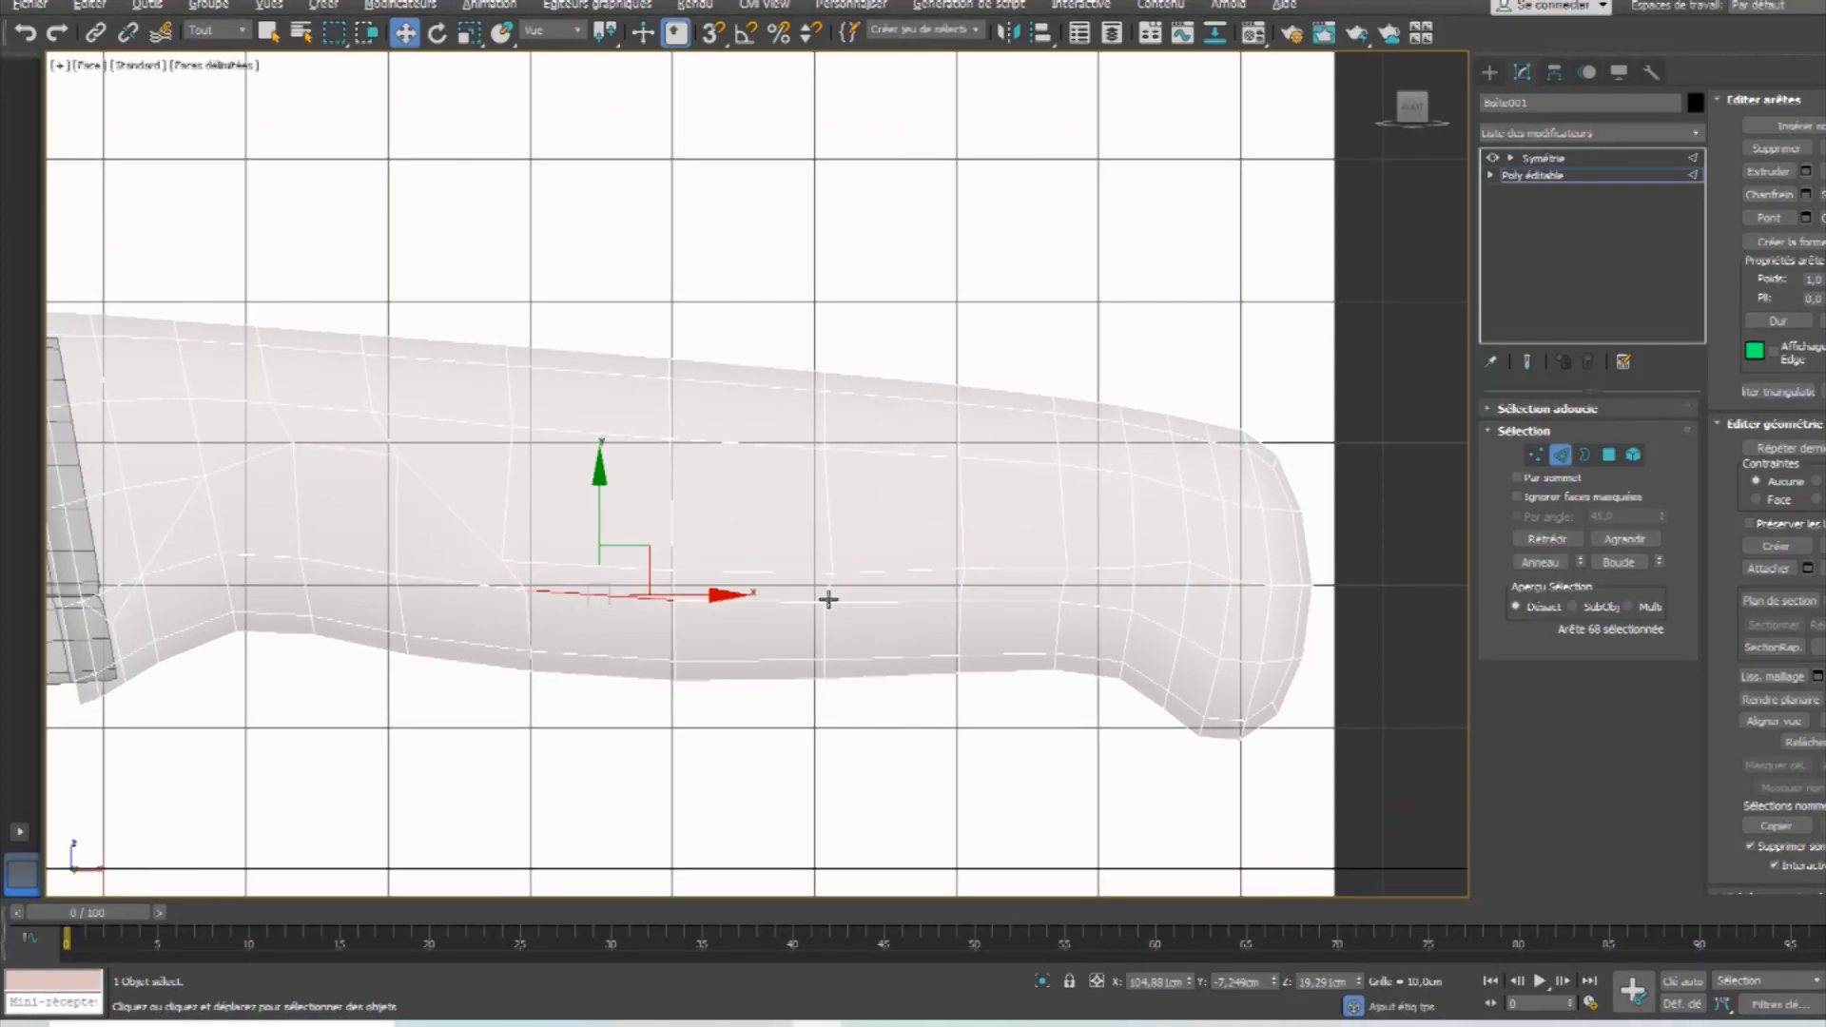
pyautogui.moveTo(1028, 568); pyautogui.dragTo(986, 774, button='middle')
pyautogui.scroll(-2, 990, 771)
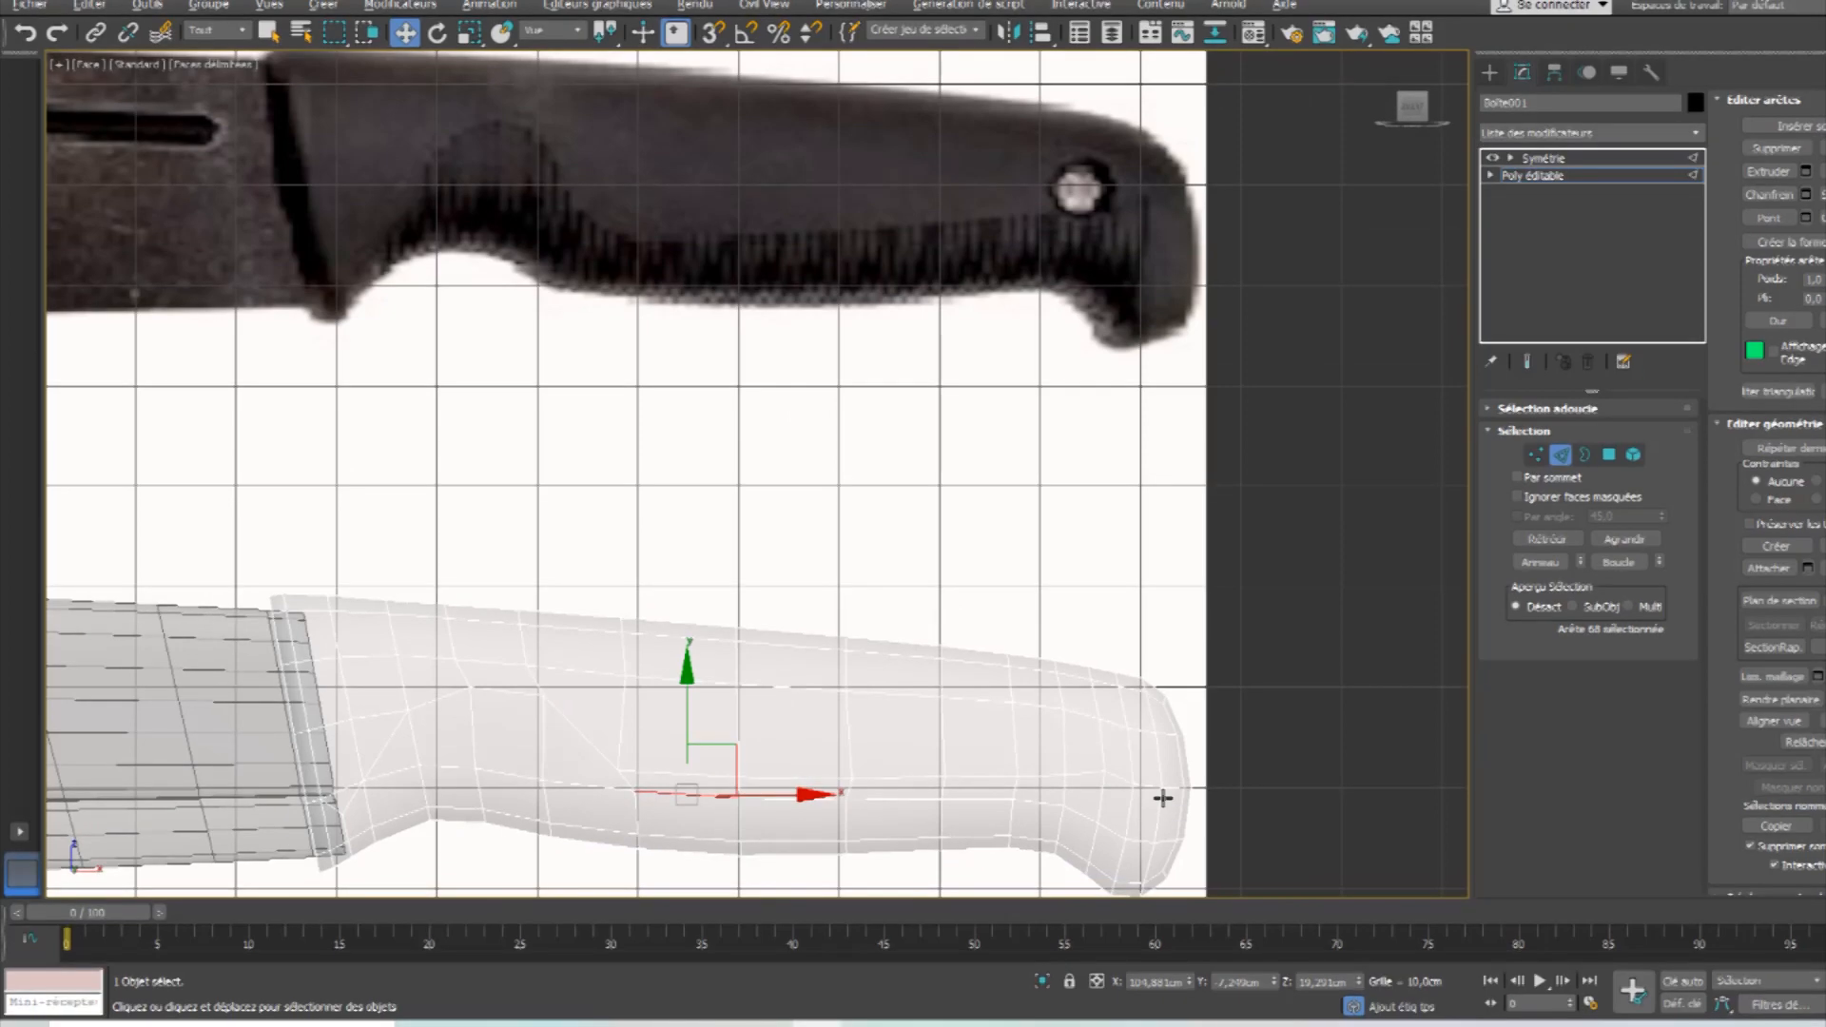
pyautogui.moveTo(1163, 797); pyautogui.dragTo(1133, 612, button='middle')
pyautogui.scroll(2, 1081, 641)
pyautogui.moveTo(868, 640); pyautogui.dragTo(982, 604, button='middle')
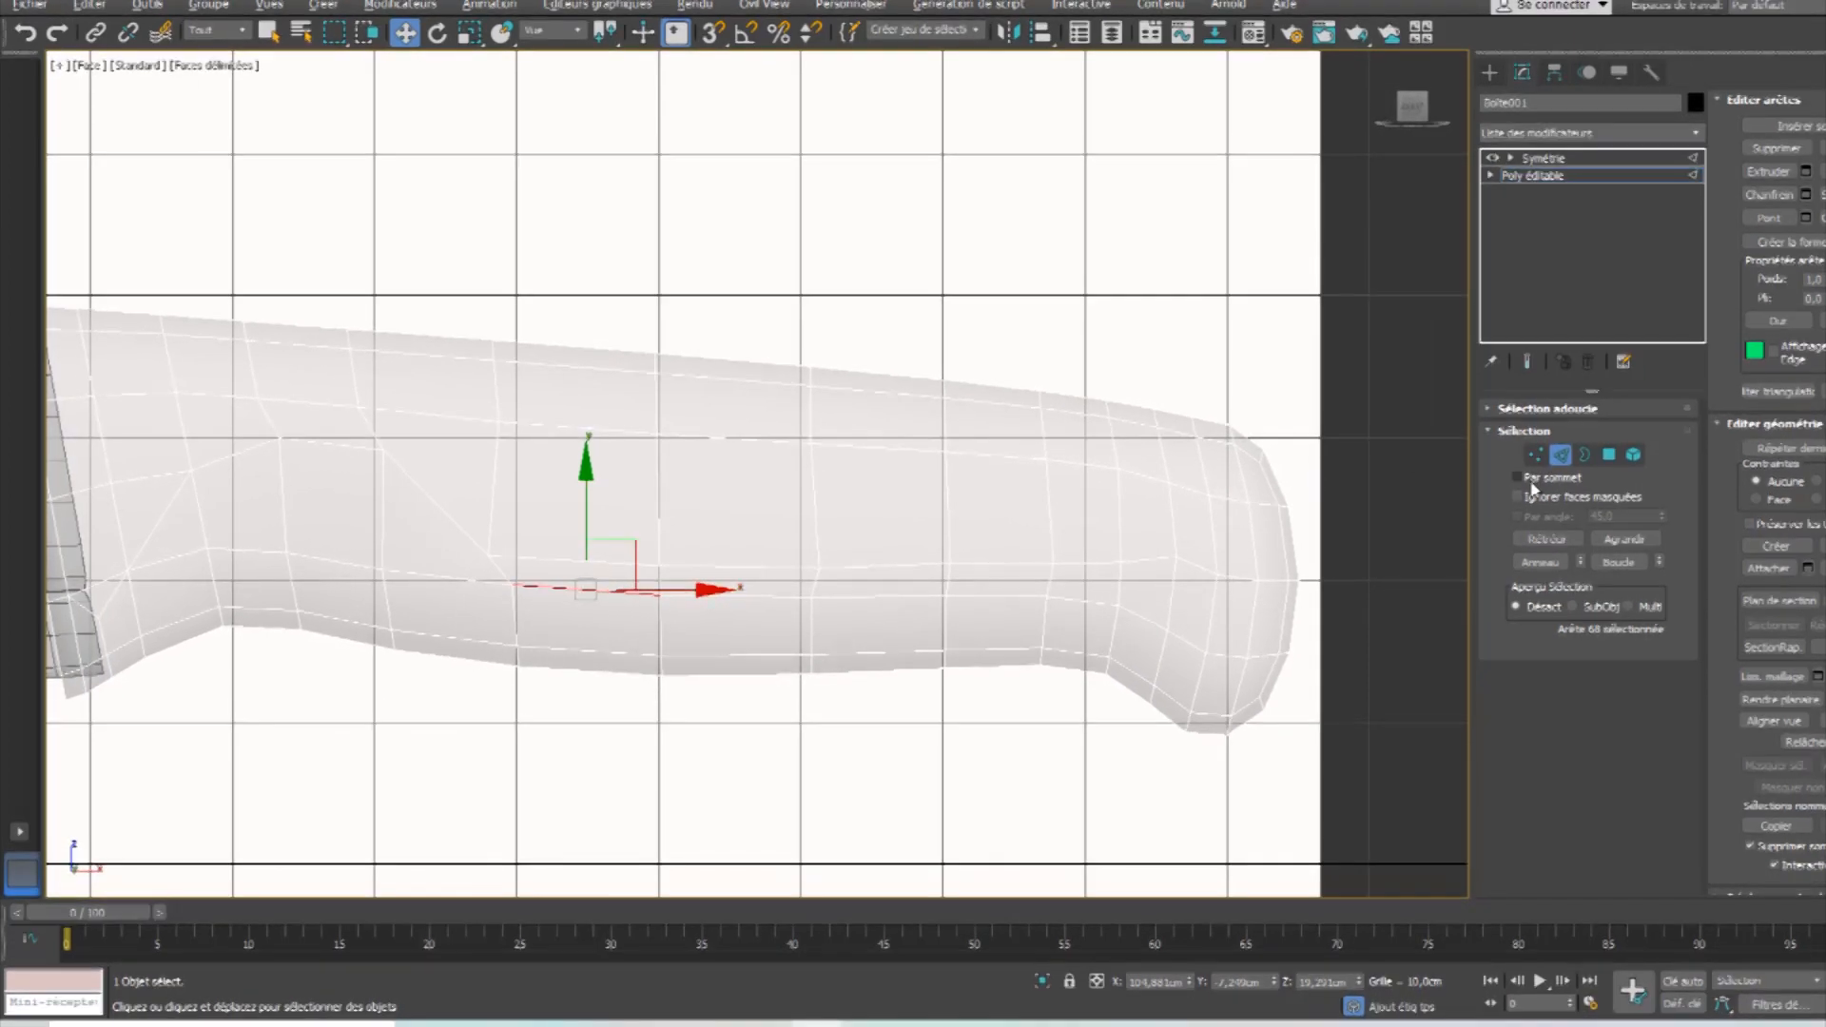
# Raise the middle-row vertices one by one from mid-handle toward the pommel, widening the gap to the row below.
pyautogui.press('1')
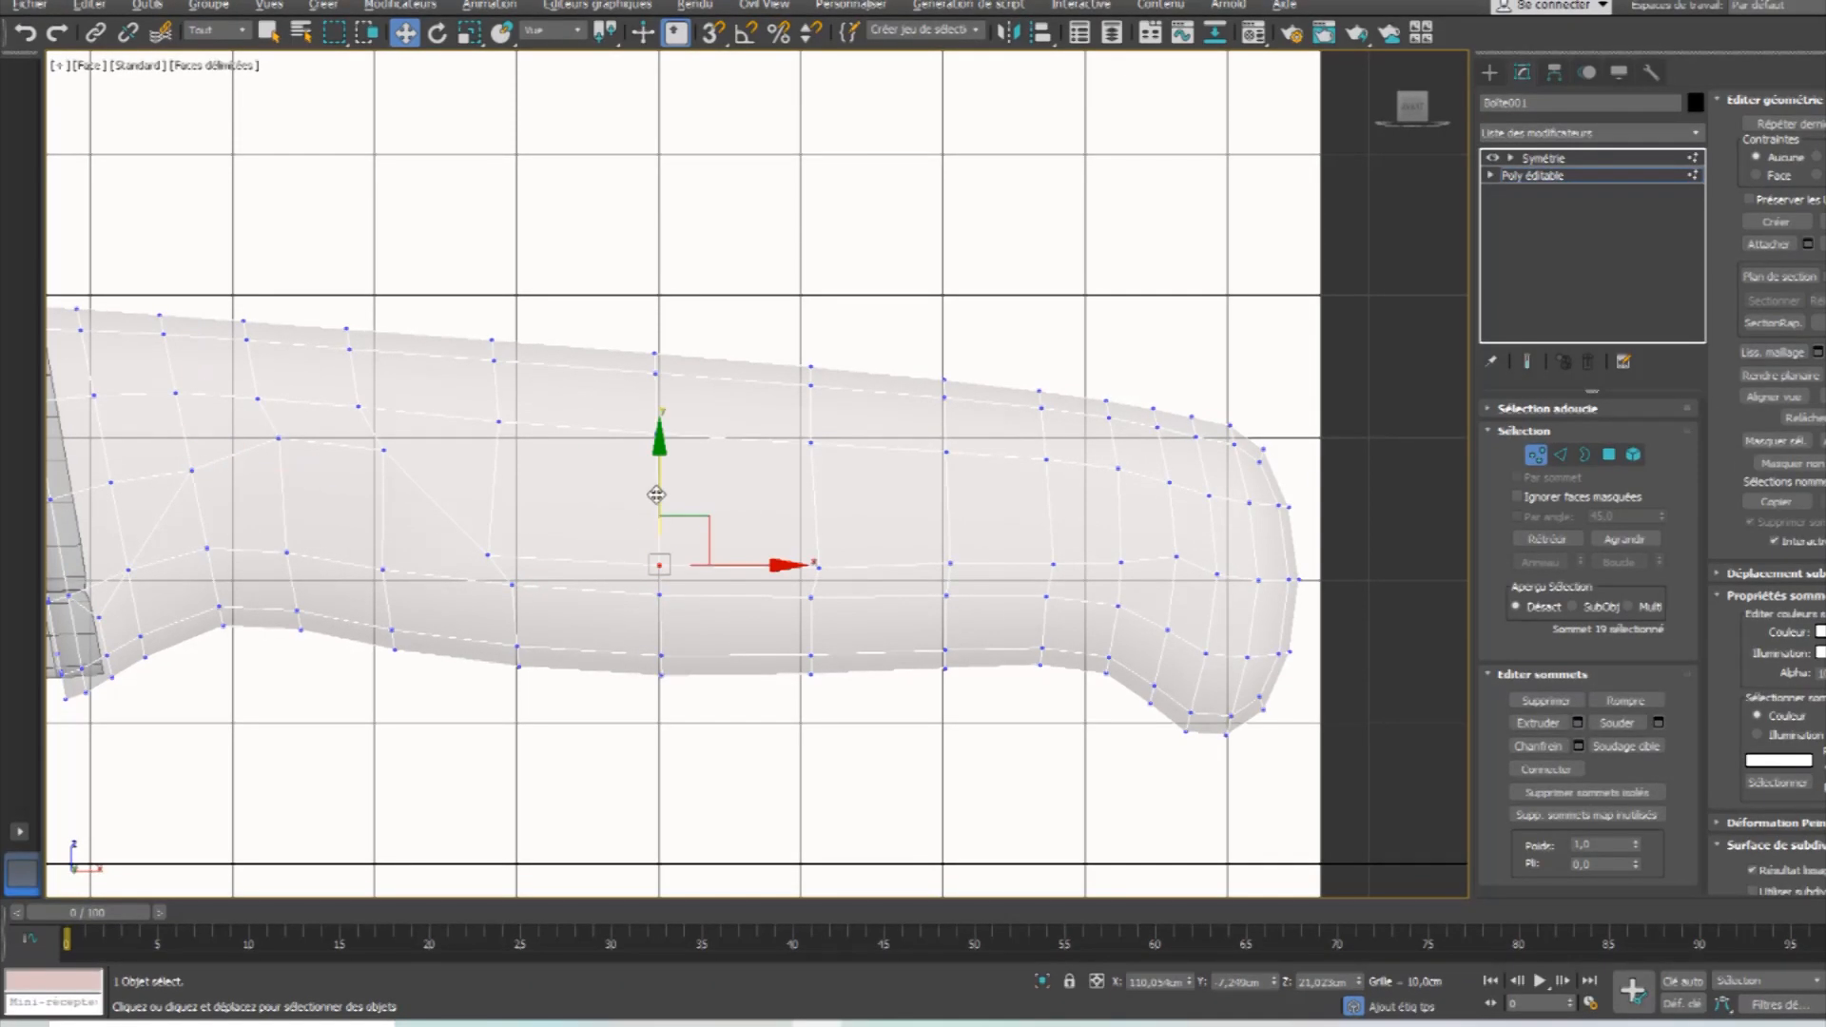
pyautogui.moveTo(661, 449); pyautogui.dragTo(661, 398)
pyautogui.moveTo(819, 565); pyautogui.dragTo(822, 510)
pyautogui.moveTo(949, 564); pyautogui.dragTo(950, 519)
pyautogui.moveTo(1053, 562); pyautogui.dragTo(1122, 533)
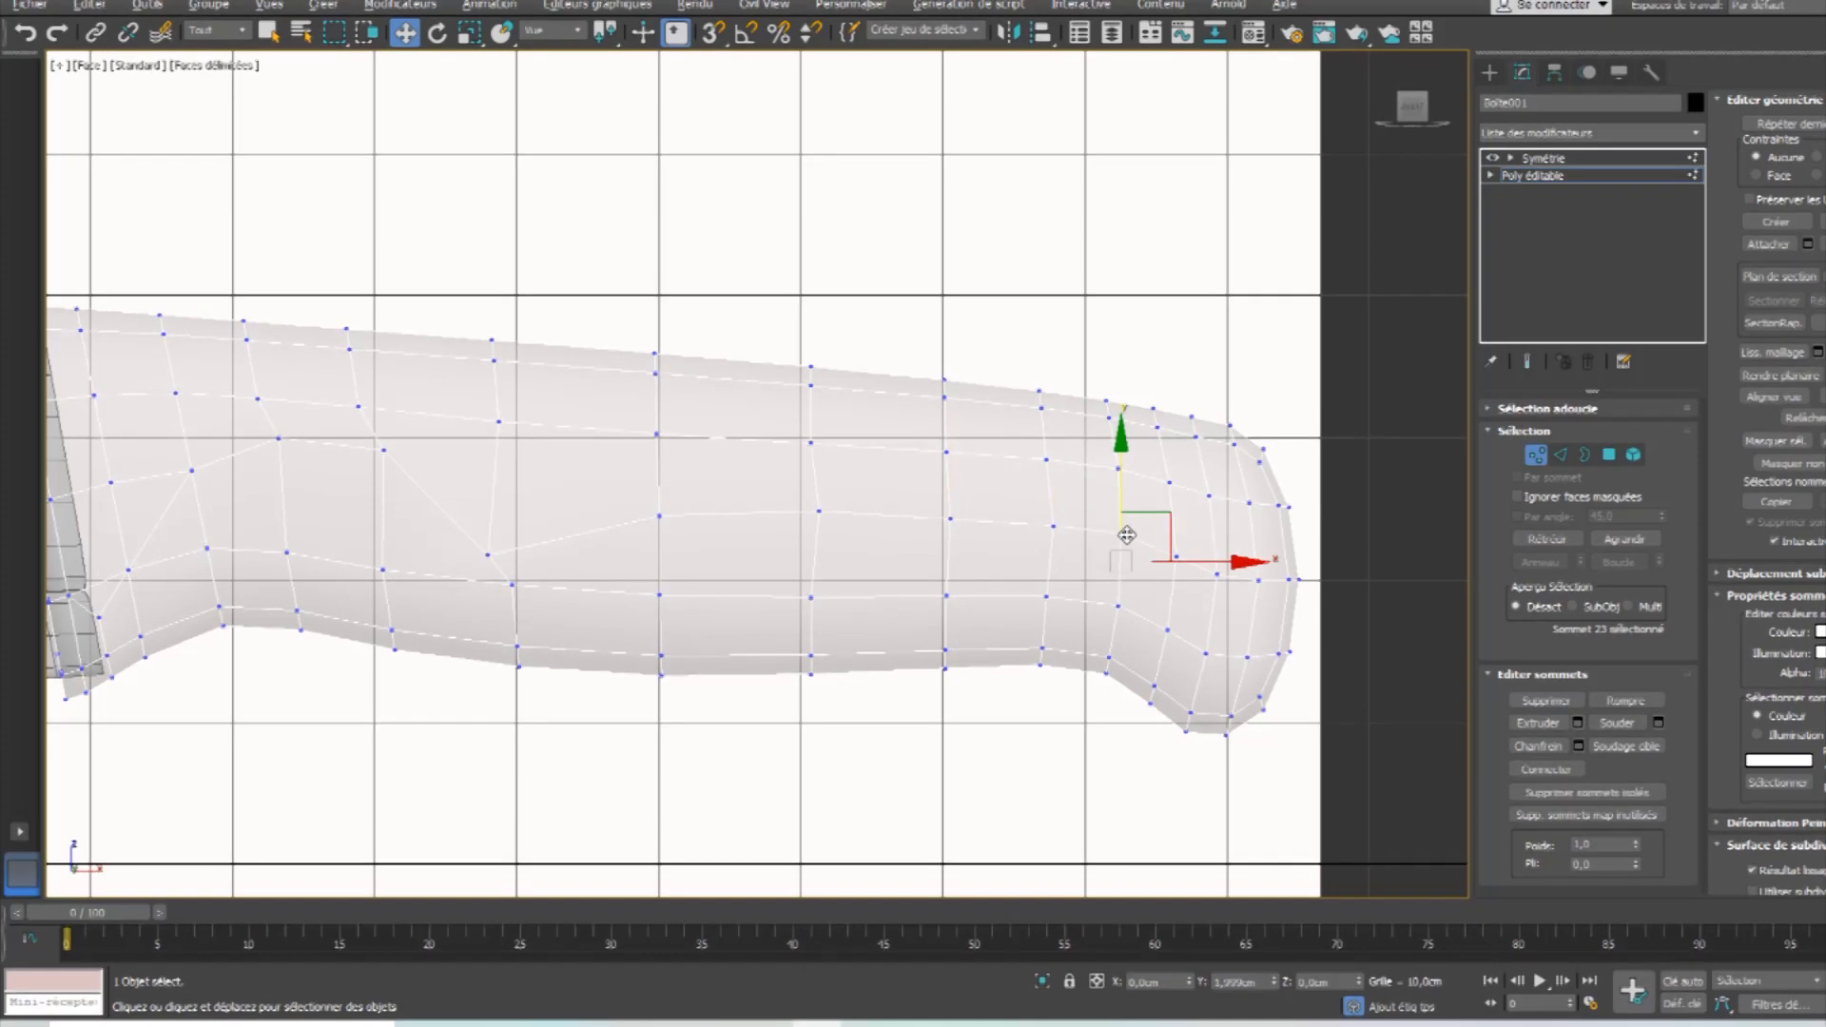
# Select the four lower-row vertices leading into the pommel and scale them vertically to flatten the row.
pyautogui.click(1167, 629)
pyautogui.scroll(-5, 1162, 628)
pyautogui.scroll(2, 1114, 673)
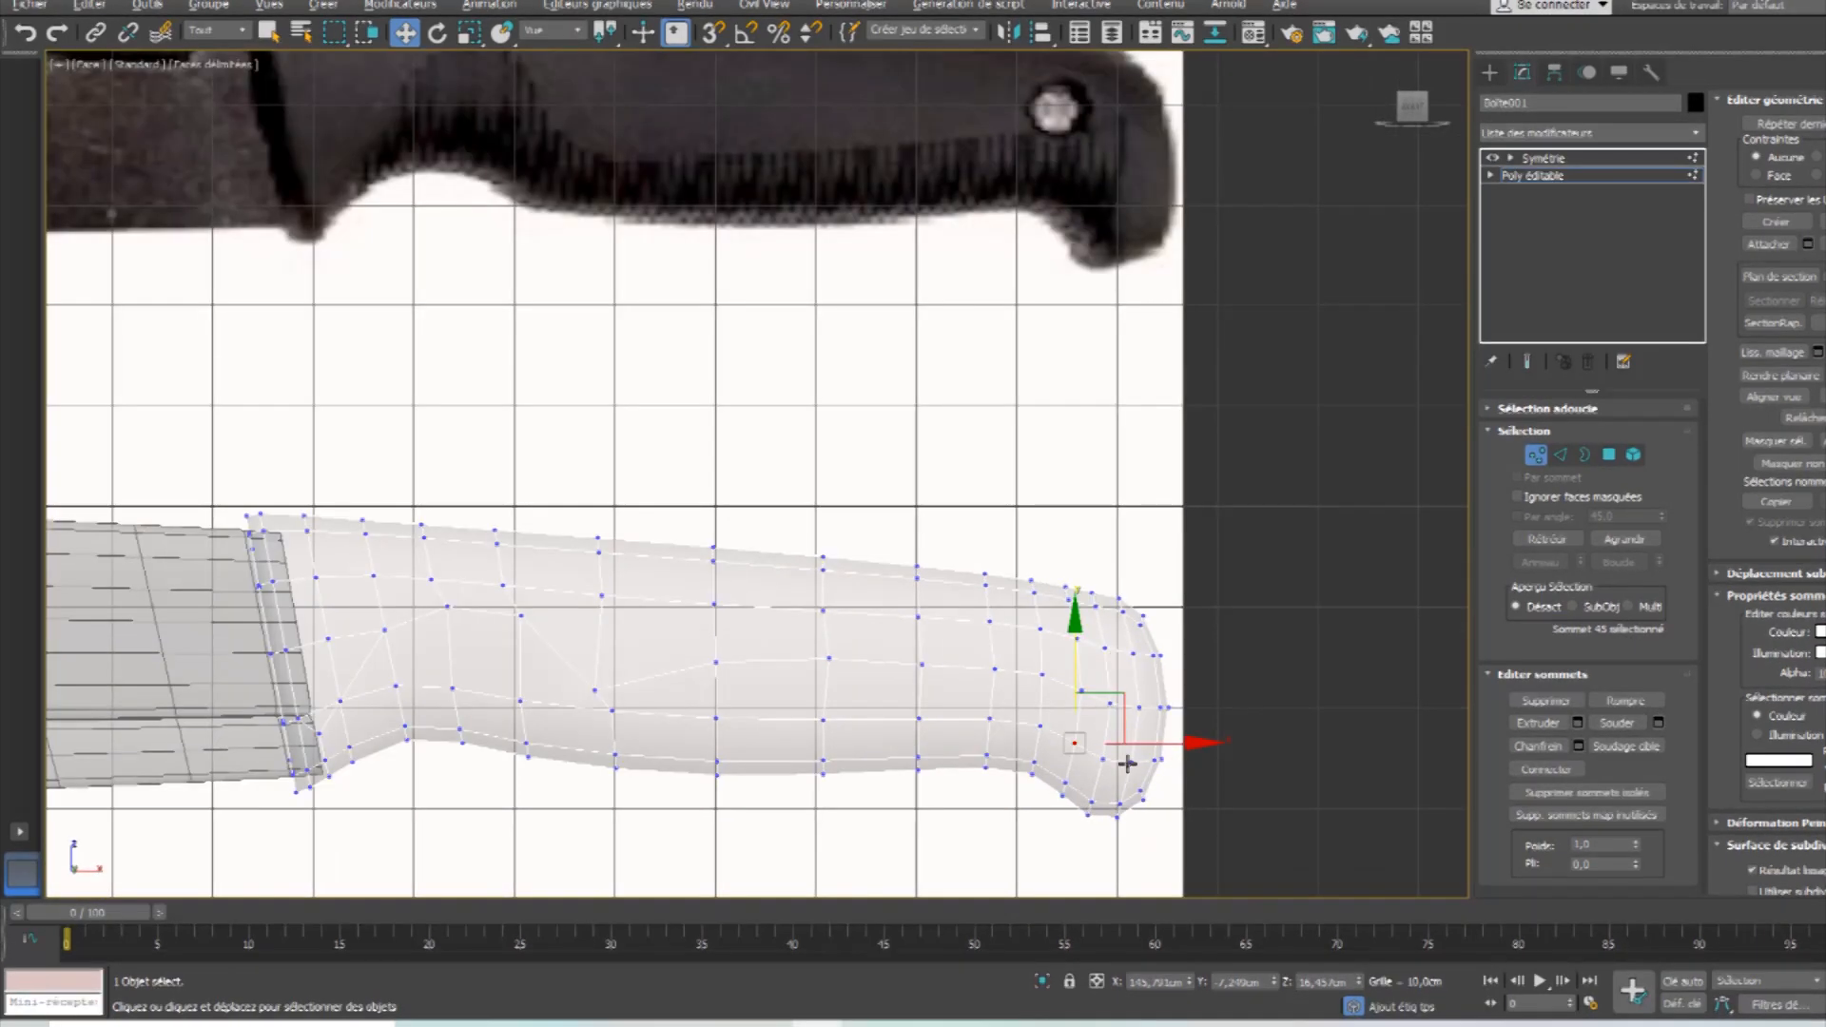
pyautogui.scroll(2, 1103, 756)
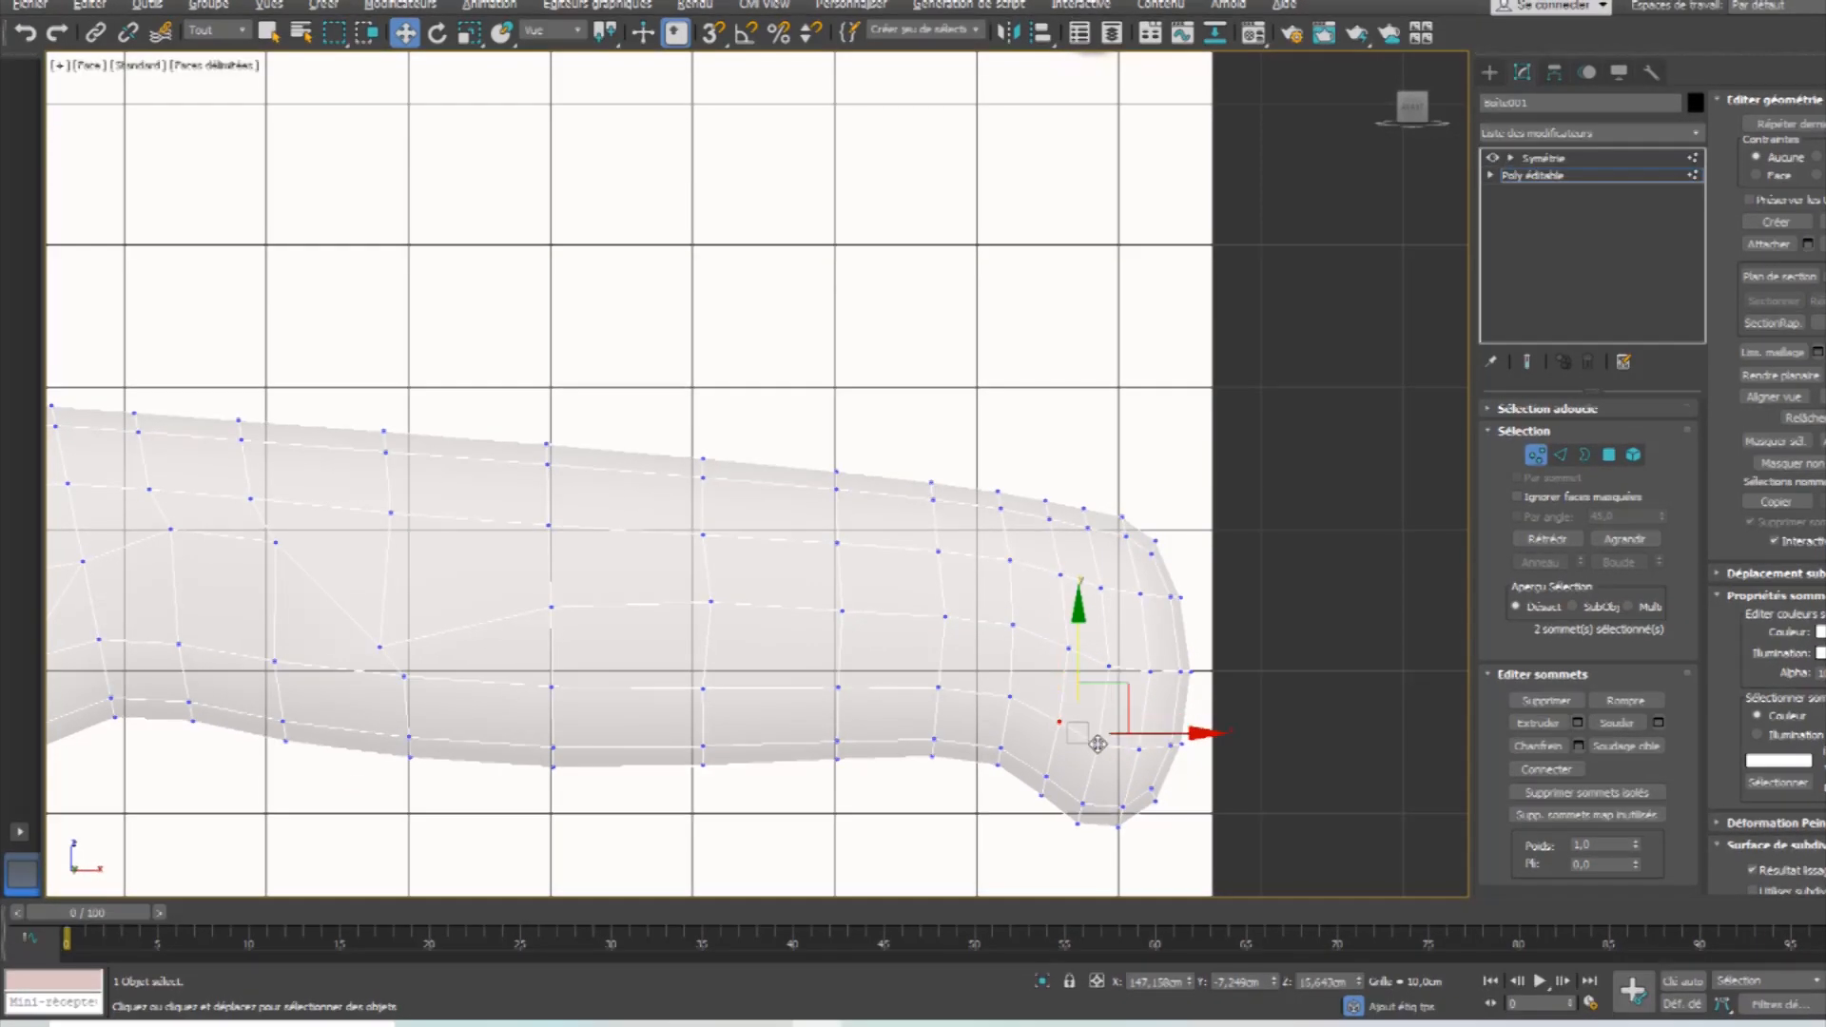
pyautogui.keyDown('ctrl'); pyautogui.click(1009, 695); pyautogui.keyUp('ctrl')
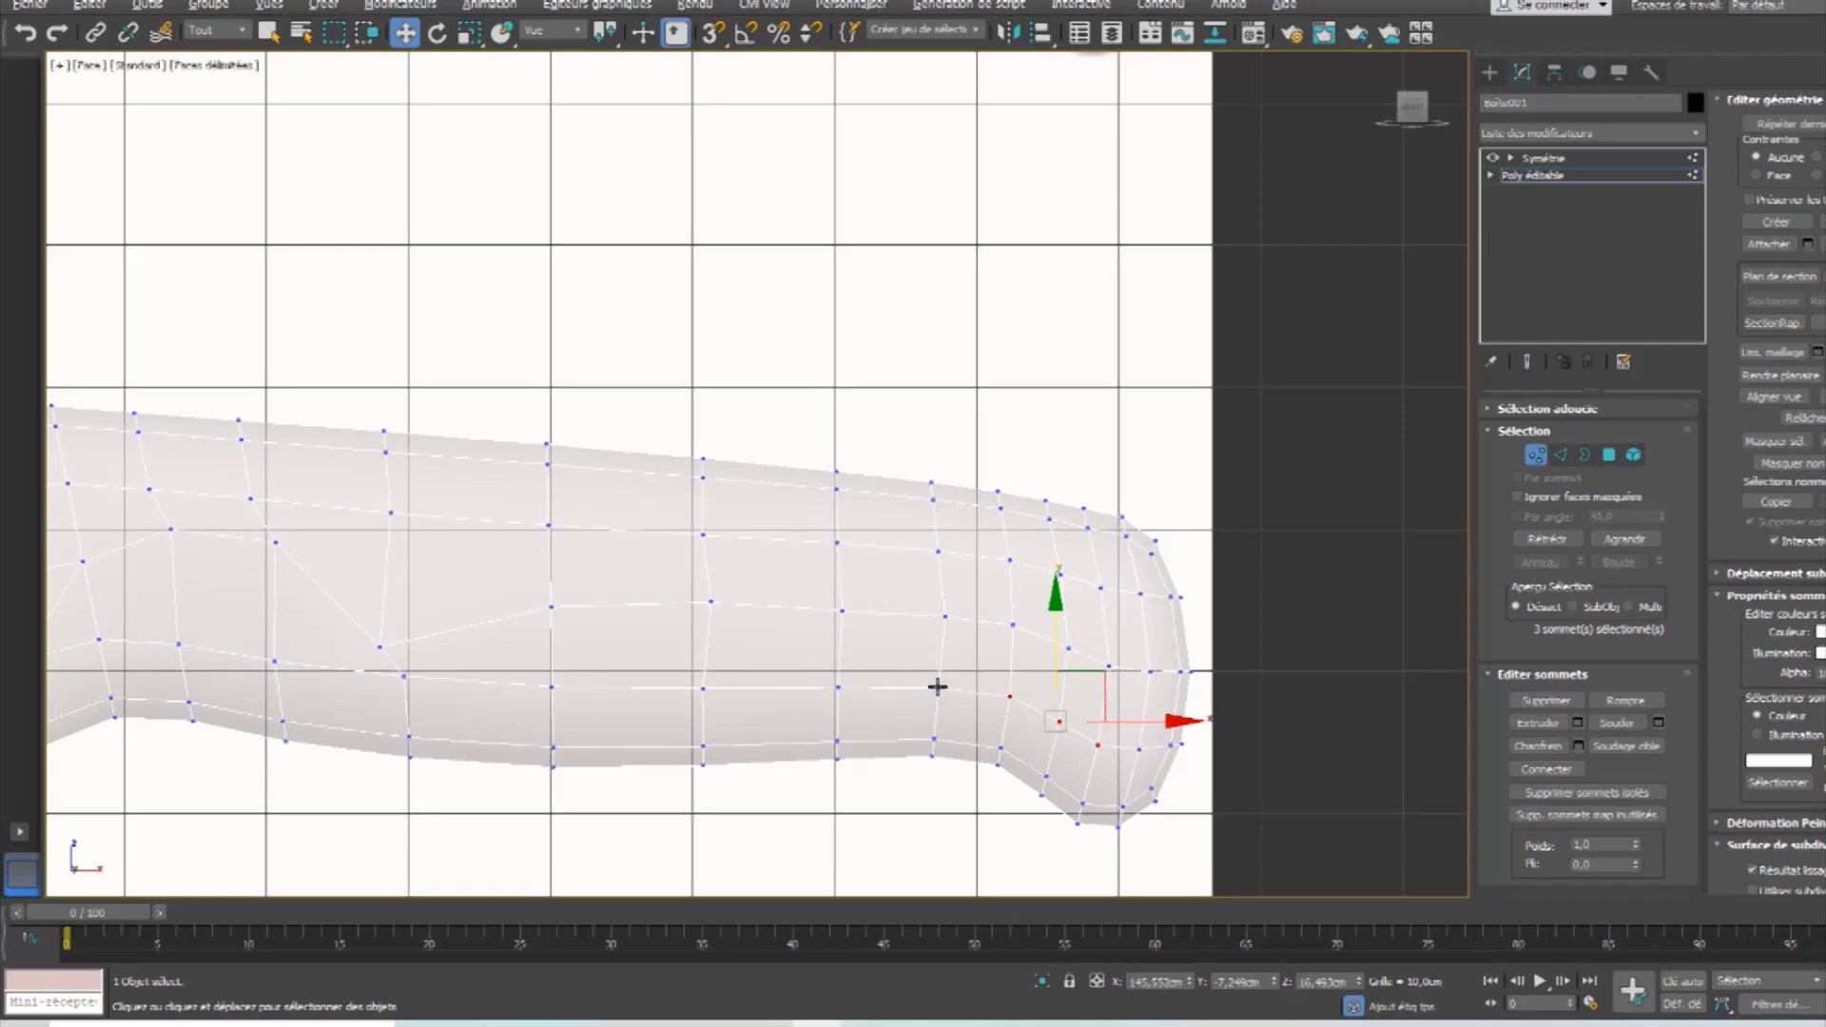
pyautogui.keyDown('ctrl'); pyautogui.click(938, 688); pyautogui.keyUp('ctrl')
pyautogui.moveTo(1123, 681); pyautogui.dragTo(1033, 749, button='middle')
pyautogui.scroll(-3, 1032, 747)
pyautogui.scroll(2, 999, 673)
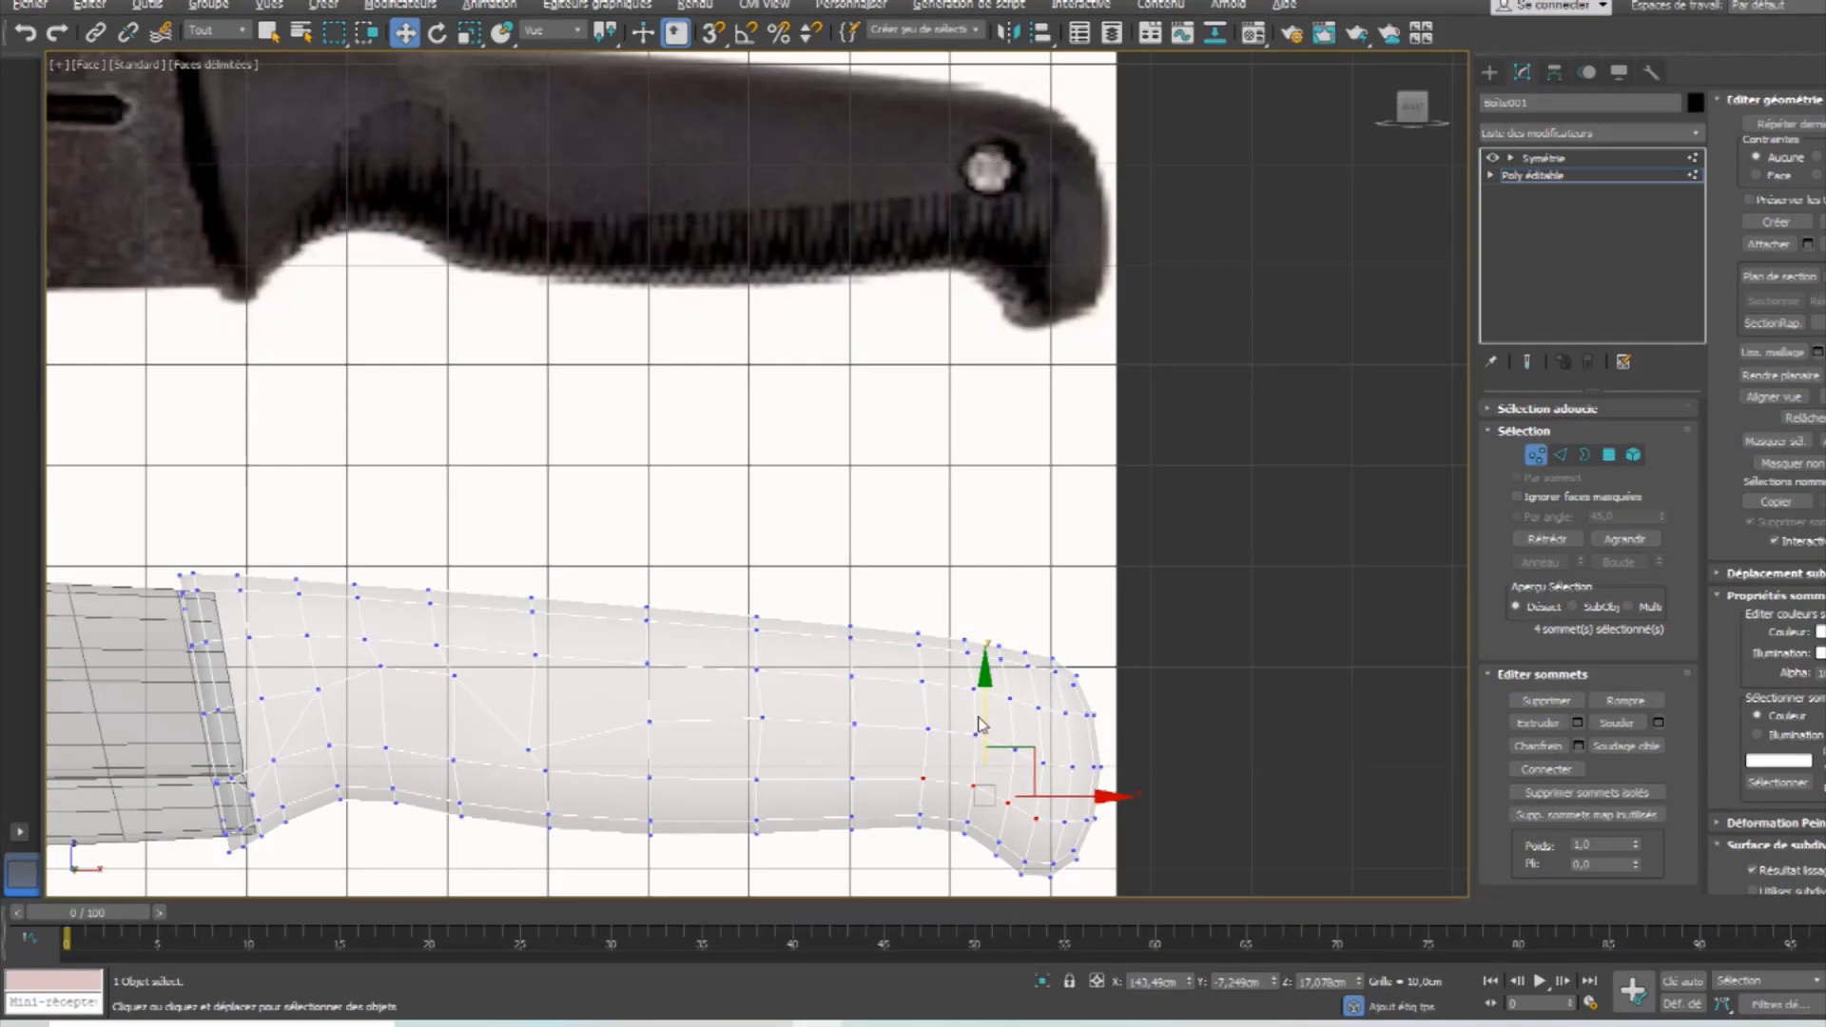
pyautogui.click(469, 33)
pyautogui.moveTo(992, 697); pyautogui.dragTo(987, 779)
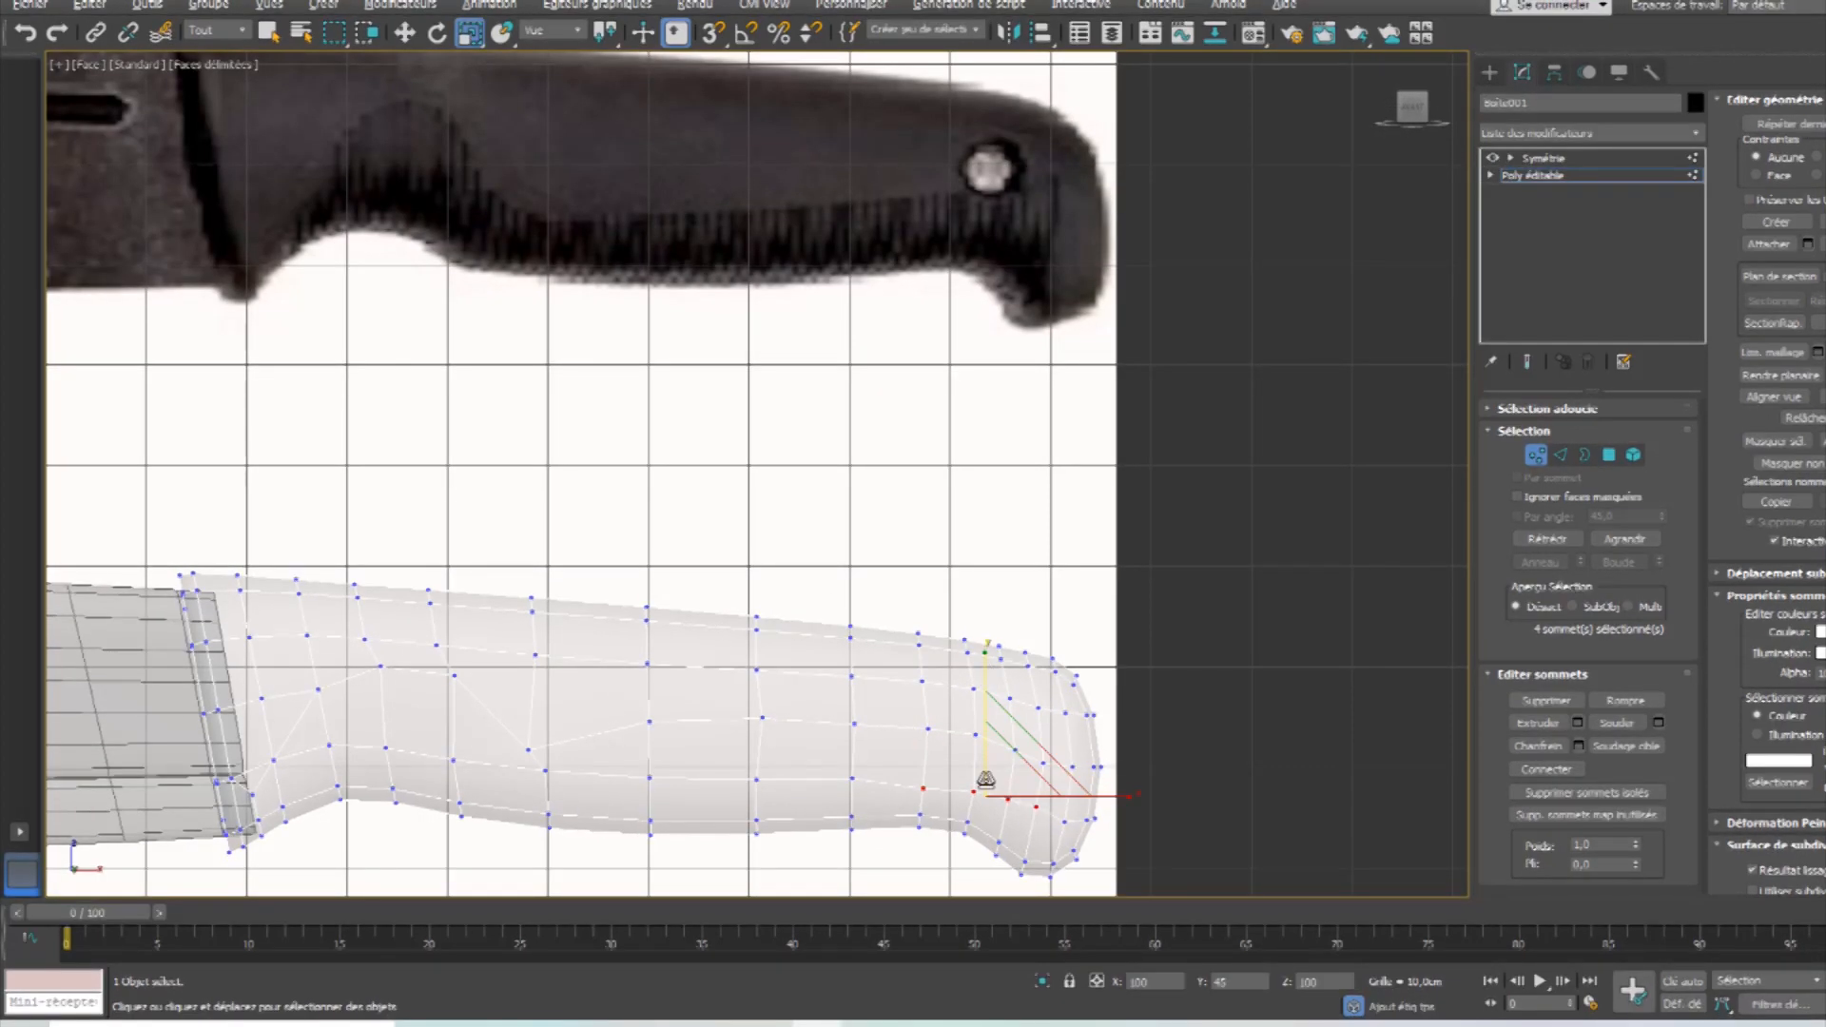
# Reposition the lower-row and middle-row vertices at the pommel to continue the grip border of the reference.
pyautogui.click(405, 32)
pyautogui.moveTo(794, 684); pyautogui.dragTo(750, 507, button='middle')
pyautogui.scroll(2, 937, 587)
pyautogui.moveTo(938, 547); pyautogui.dragTo(933, 528)
pyautogui.click(1016, 602)
pyautogui.moveTo(1087, 602); pyautogui.dragTo(1098, 602)
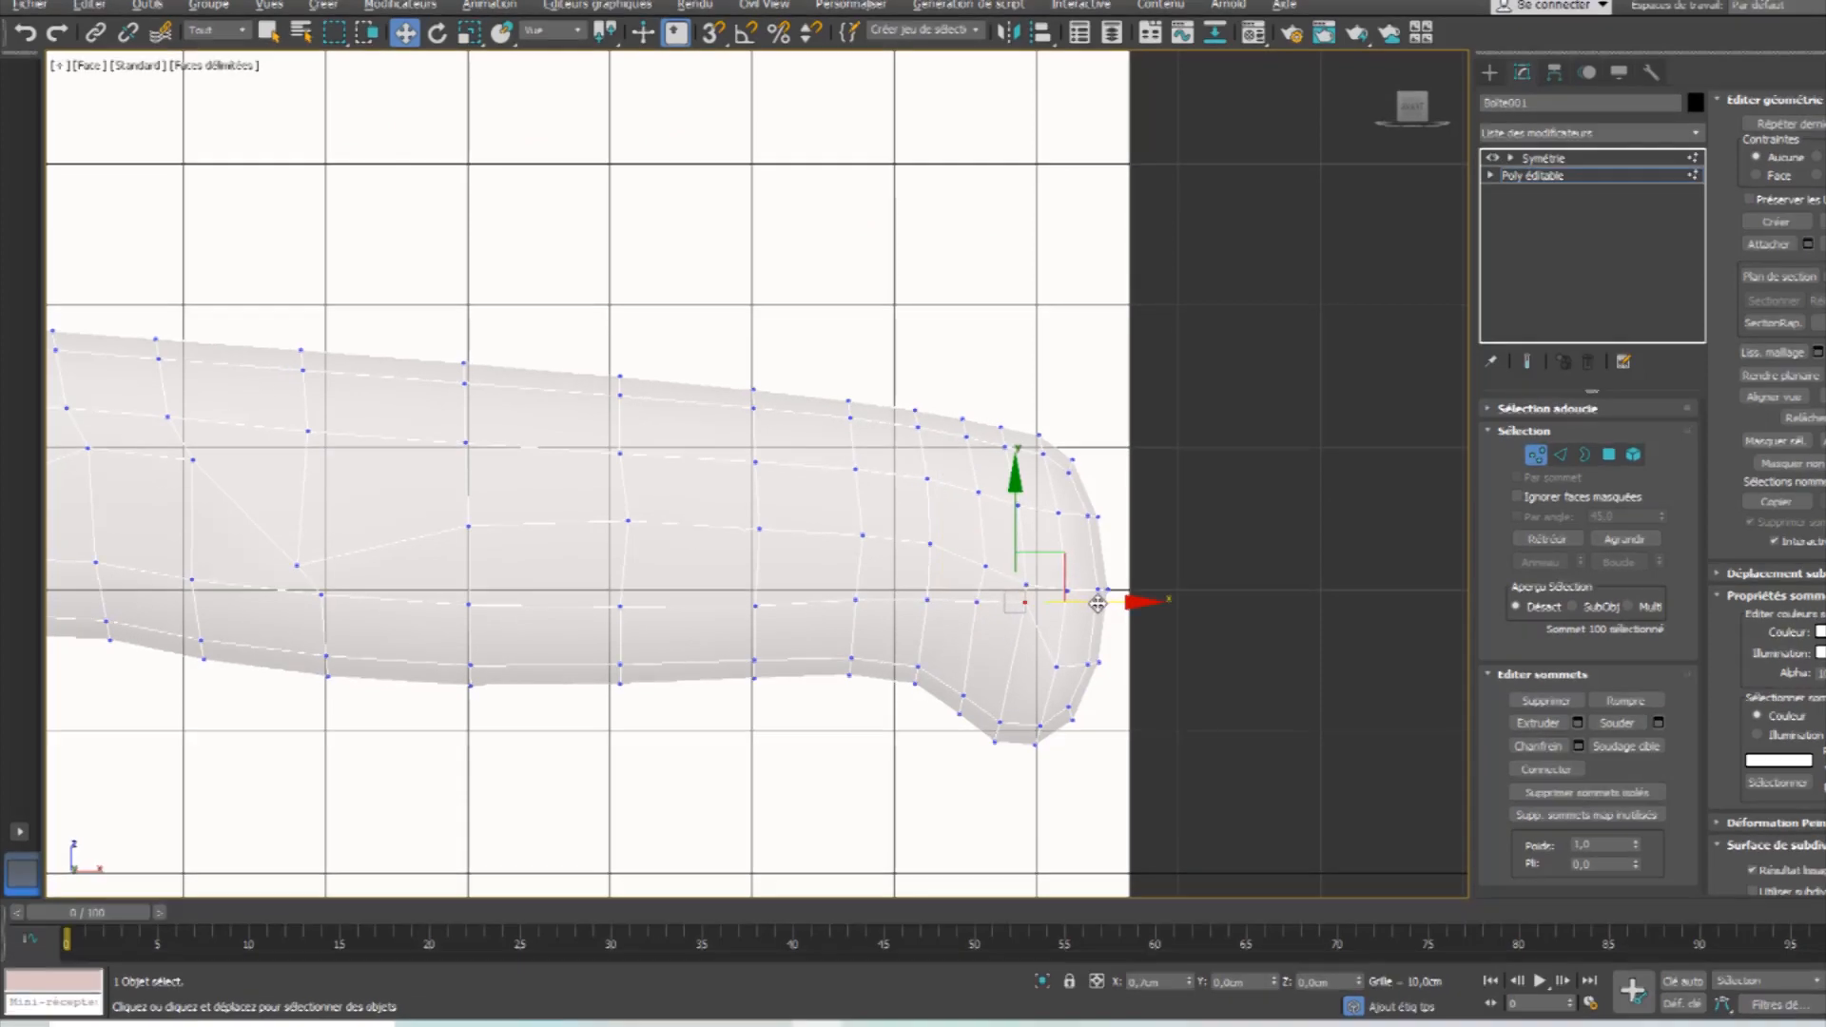
pyautogui.click(1560, 455)
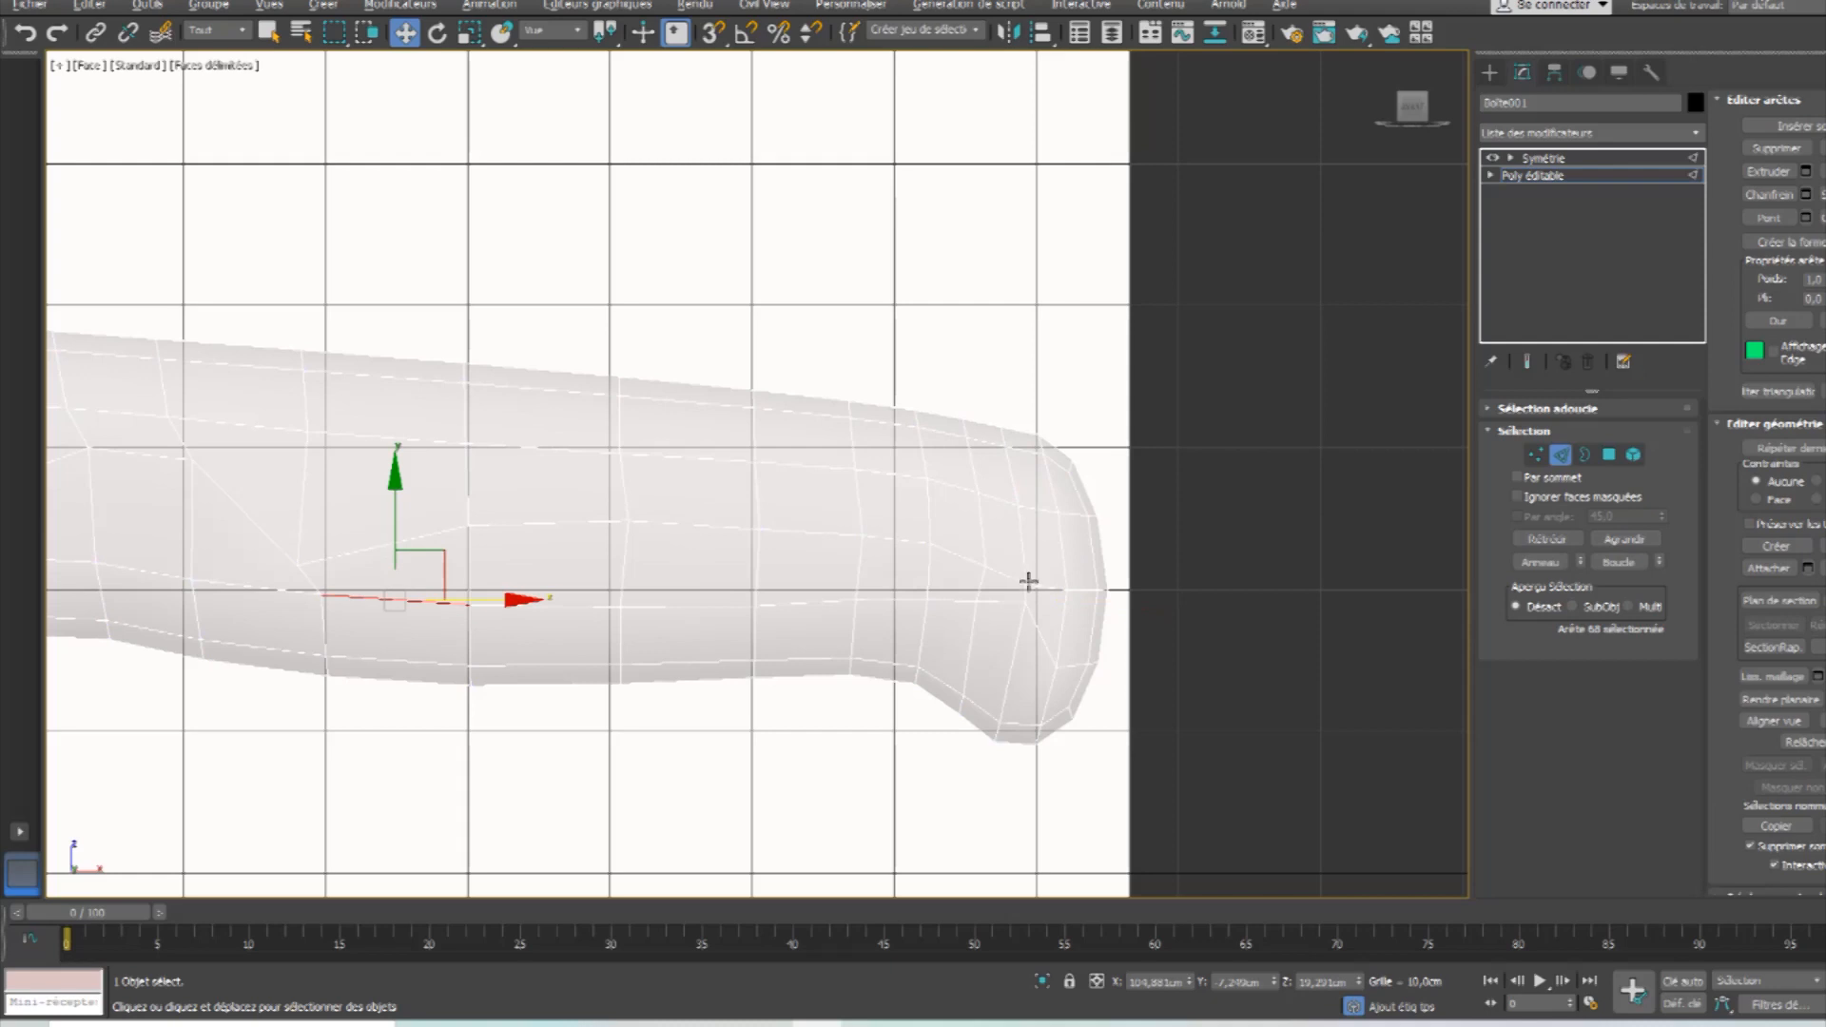
pyautogui.click(1536, 456)
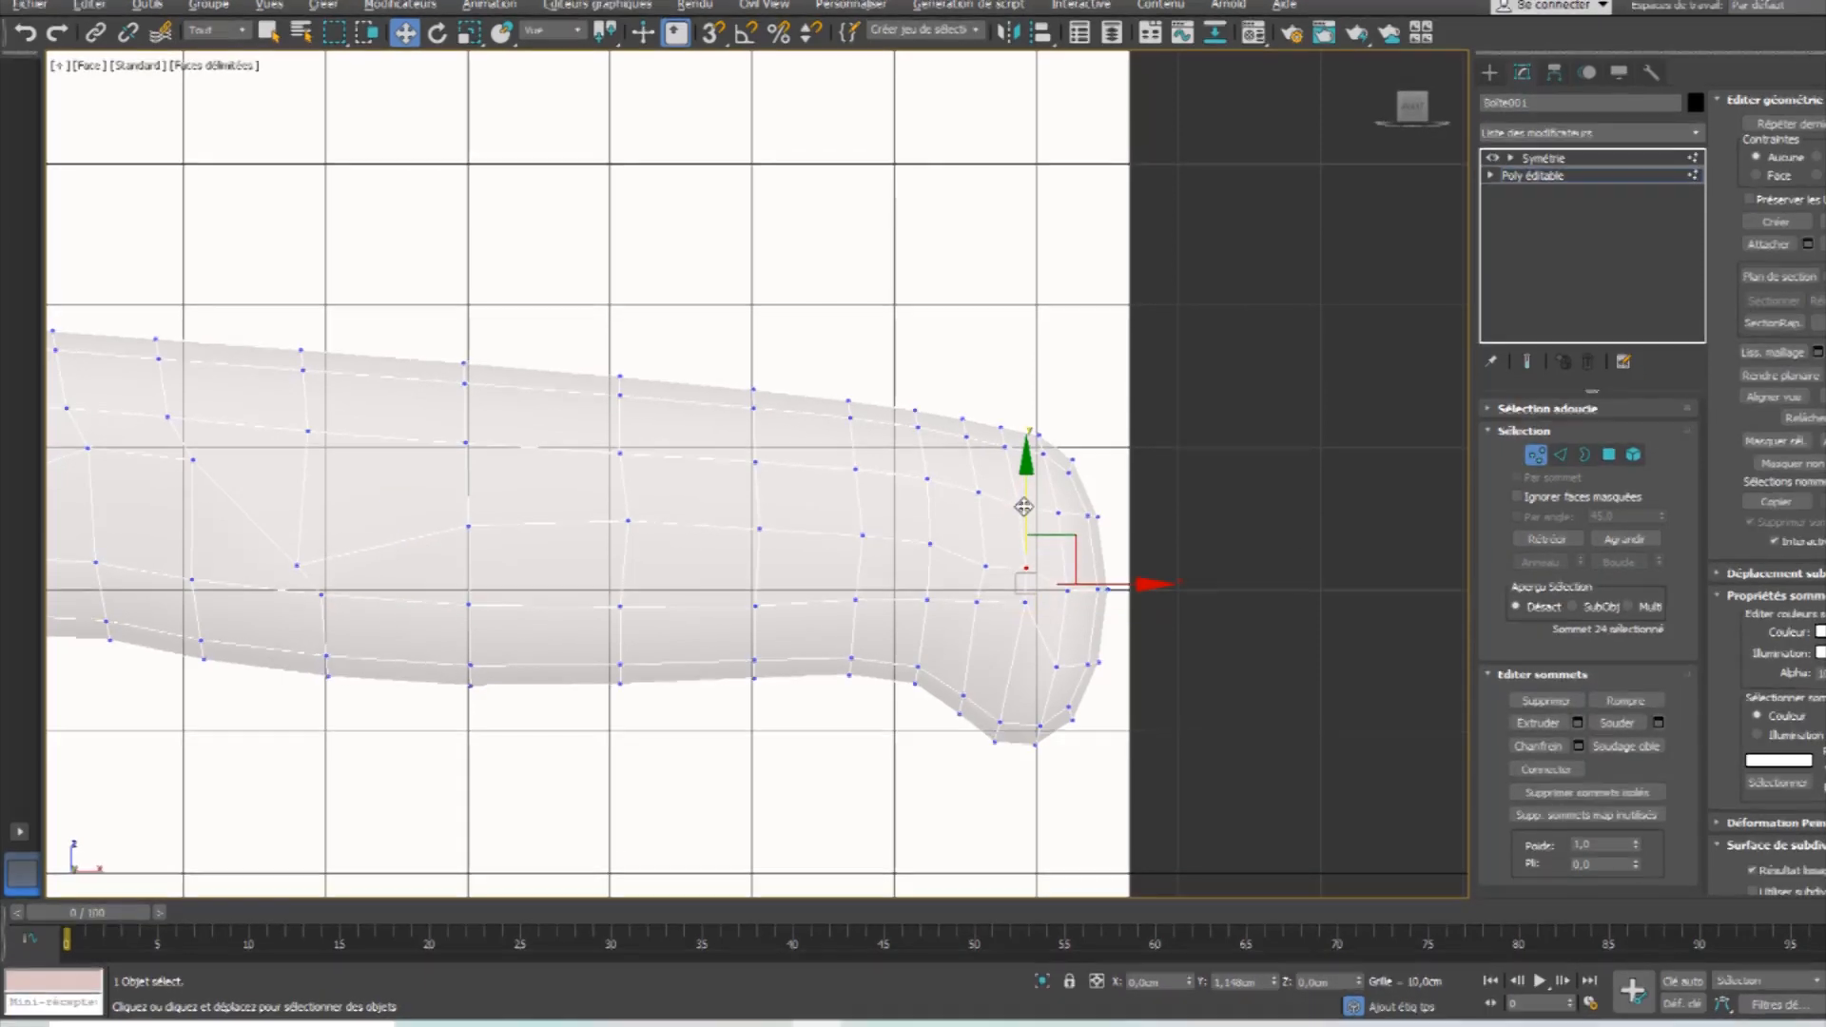
pyautogui.moveTo(1067, 591); pyautogui.dragTo(986, 550)
# Select the lower lengthwise edge loop, drop its end past the pommel and add the short vertical edge there.
pyautogui.click(1564, 459)
pyautogui.click(976, 600)
pyautogui.doubleClick(980, 601)
pyautogui.keyDown('alt'); pyautogui.moveTo(1195, 734); pyautogui.dragTo(1040, 567); pyautogui.keyUp('alt')
pyautogui.keyDown('ctrl'); pyautogui.click(1026, 587); pyautogui.keyUp('ctrl')
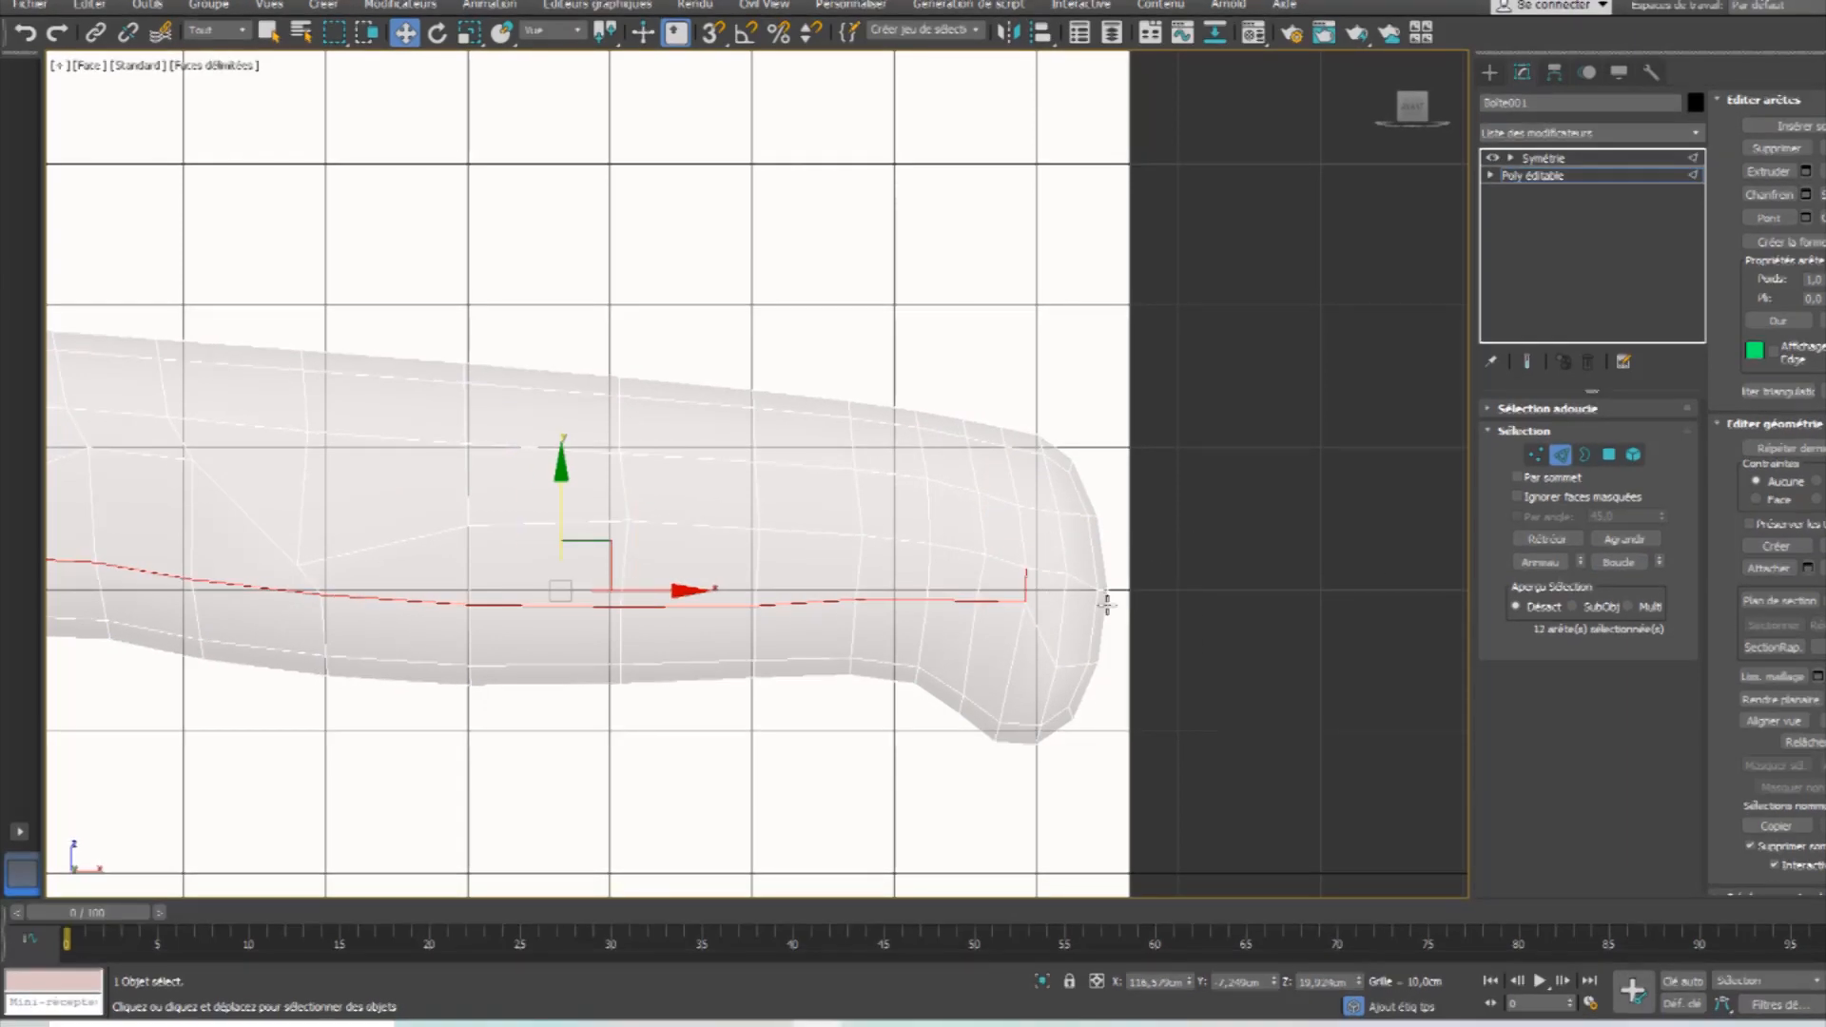
# Replace the loop's selected edges near the guard with the edges arching over the finger curve down to the guard.
pyautogui.scroll(-3, 1106, 604)
pyautogui.moveTo(465, 605); pyautogui.dragTo(639, 605, button='middle')
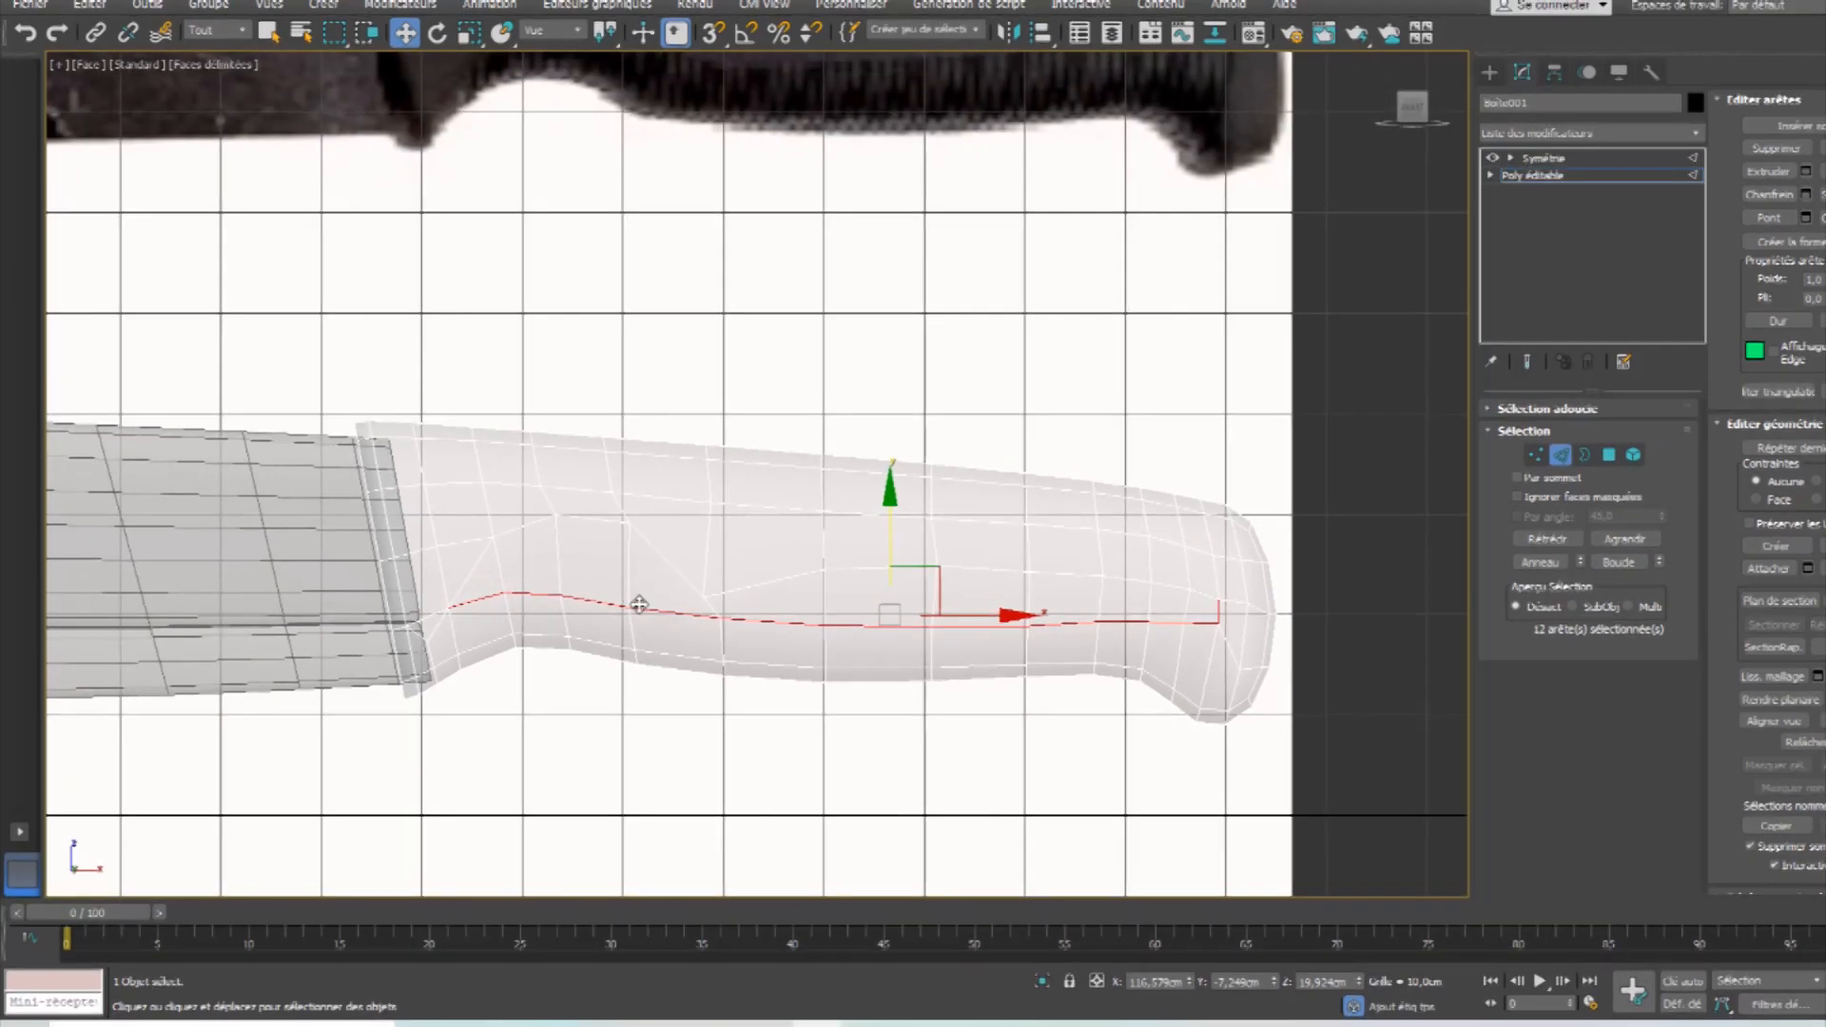
pyautogui.scroll(2, 639, 605)
pyautogui.keyDown('alt'); pyautogui.moveTo(359, 550); pyautogui.dragTo(360, 548); pyautogui.keyUp('alt')
pyautogui.keyDown('ctrl'); pyautogui.click(739, 604); pyautogui.keyUp('ctrl')
pyautogui.keyDown('ctrl'); pyautogui.click(571, 483); pyautogui.keyUp('ctrl')
pyautogui.keyDown('ctrl'); pyautogui.click(487, 490); pyautogui.keyUp('ctrl')
pyautogui.keyDown('ctrl'); pyautogui.click(398, 559); pyautogui.keyUp('ctrl')
pyautogui.keyDown('ctrl'); pyautogui.click(353, 632); pyautogui.keyUp('ctrl')
pyautogui.keyDown('ctrl'); pyautogui.click(344, 678); pyautogui.keyUp('ctrl')
pyautogui.keyDown('ctrl'); pyautogui.click(354, 706); pyautogui.keyUp('ctrl')
# Deselect the short upright edge at the pommel and add the edges running down to the pommel's underside.
pyautogui.scroll(-5, 583, 751)
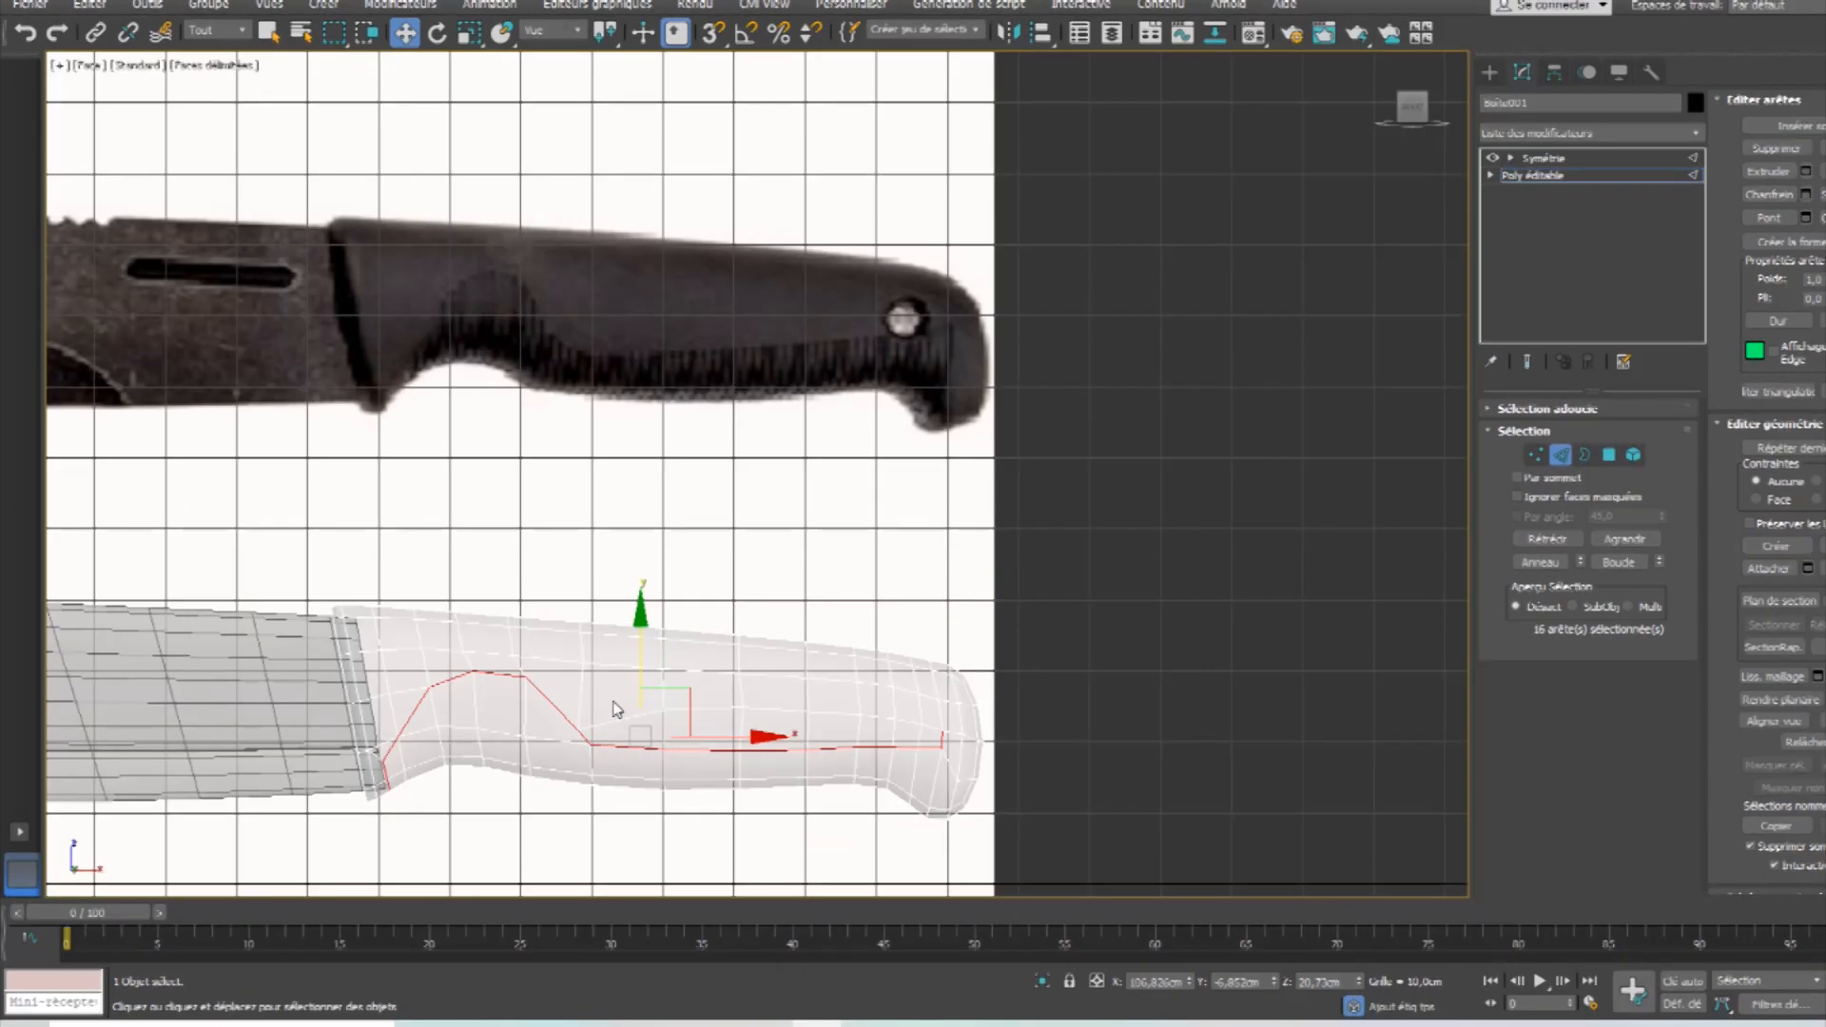
pyautogui.scroll(1, 633, 702)
pyautogui.moveTo(873, 727); pyautogui.dragTo(773, 560, button='middle')
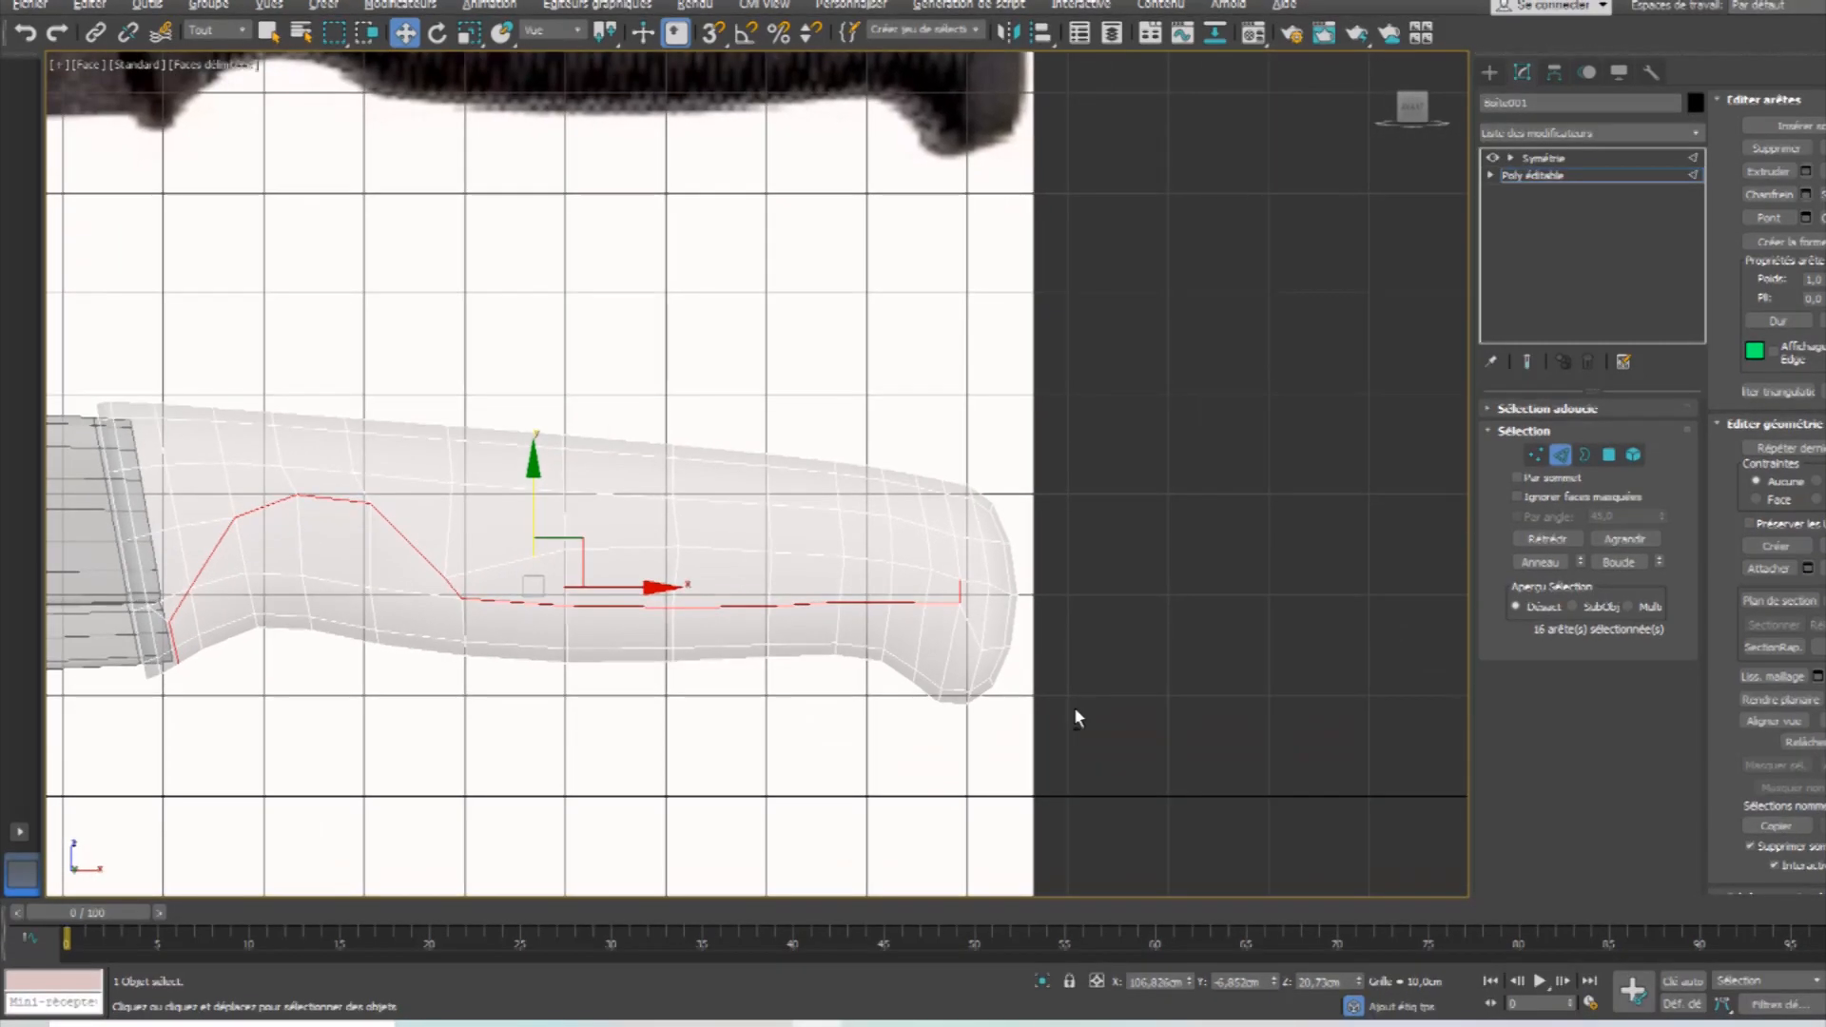
pyautogui.scroll(-2, 989, 595)
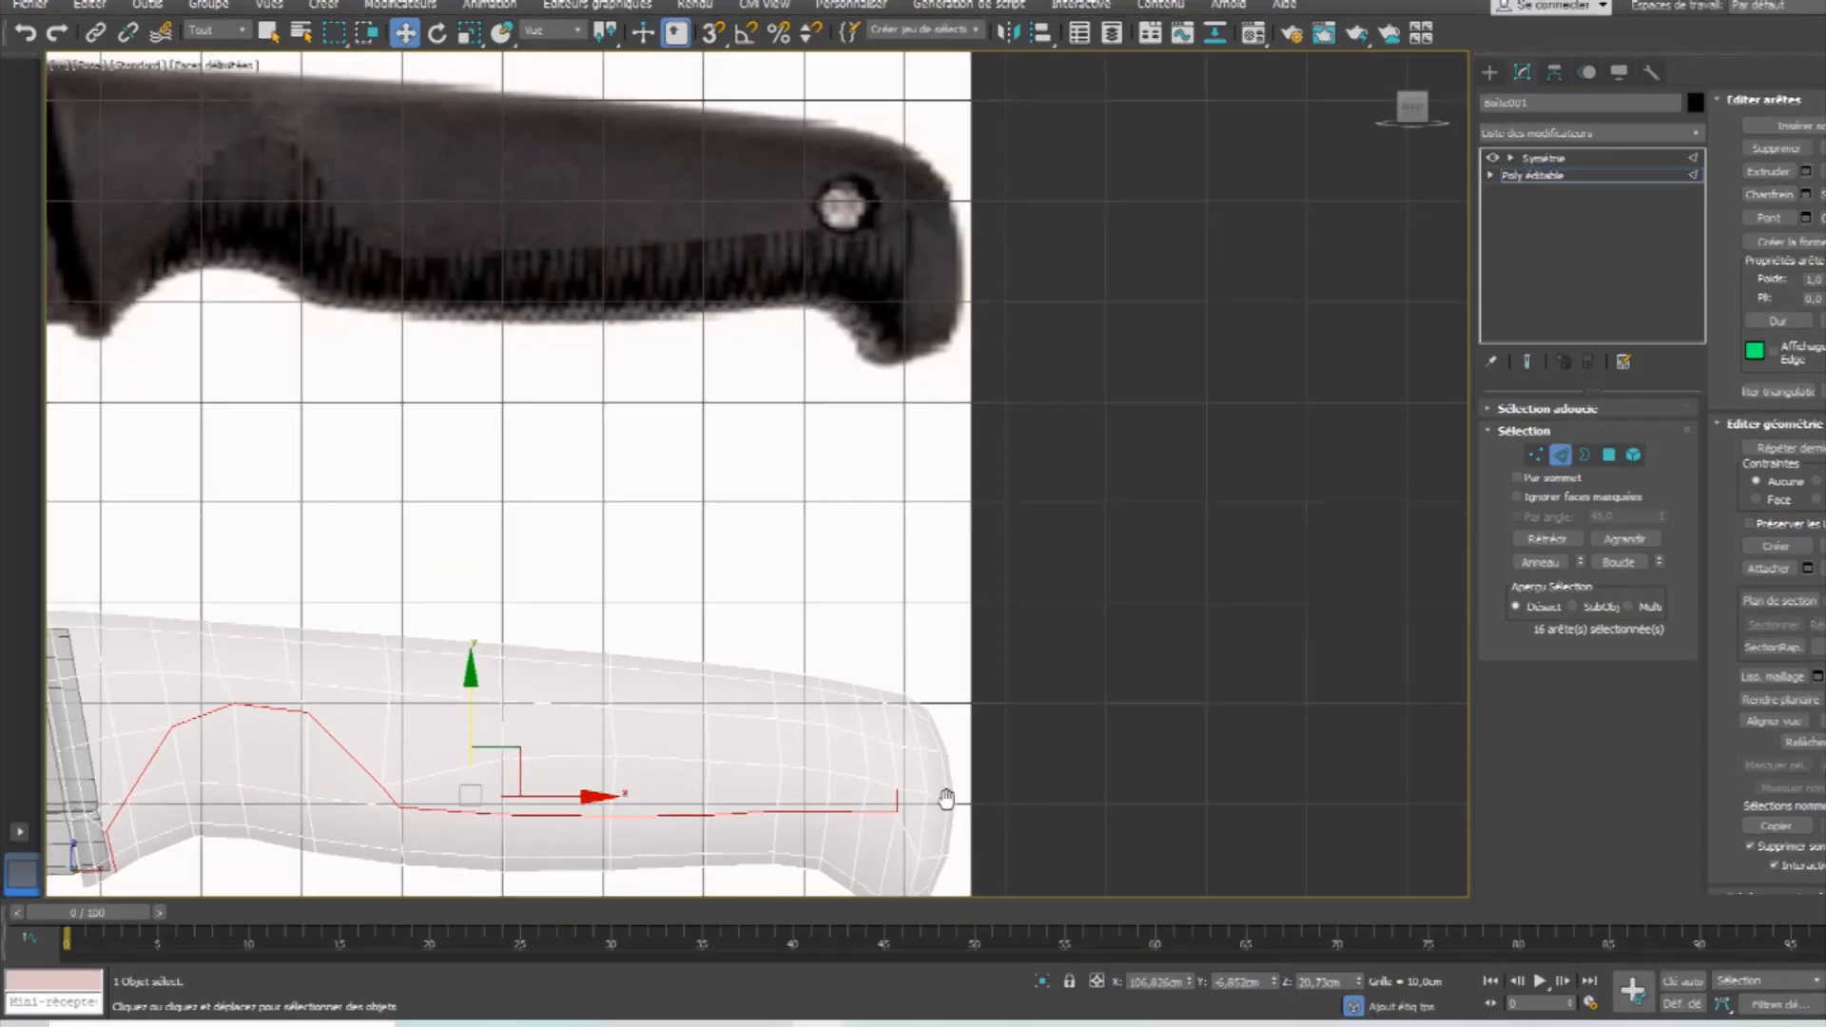
pyautogui.scroll(2, 985, 604)
pyautogui.keyDown('alt'); pyautogui.moveTo(991, 624); pyautogui.dragTo(915, 594); pyautogui.keyUp('alt')
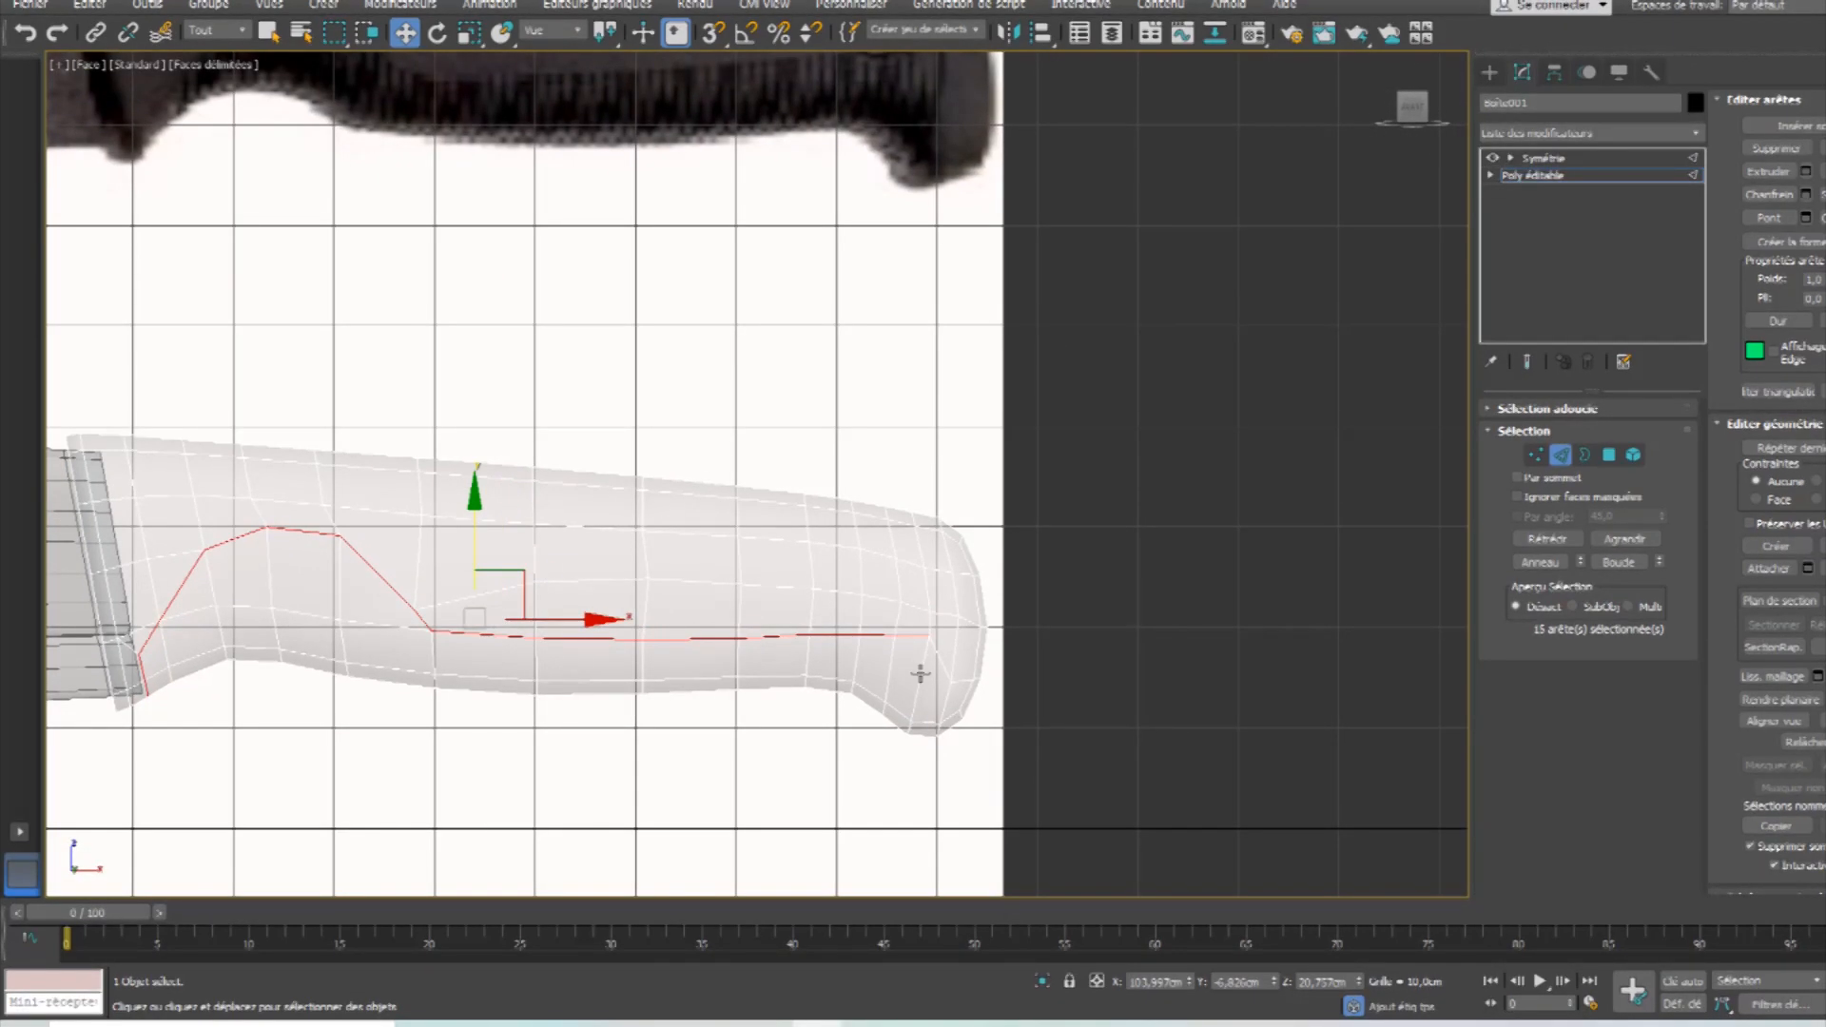
pyautogui.keyDown('ctrl'); pyautogui.click(924, 666); pyautogui.keyUp('ctrl')
pyautogui.keyDown('ctrl'); pyautogui.click(912, 731); pyautogui.keyUp('ctrl')
# Extrude the selected grip-border edges inward with a height of about -0.95 cm and a width of about 0.17 cm.
pyautogui.hotkey('alt', 'w')
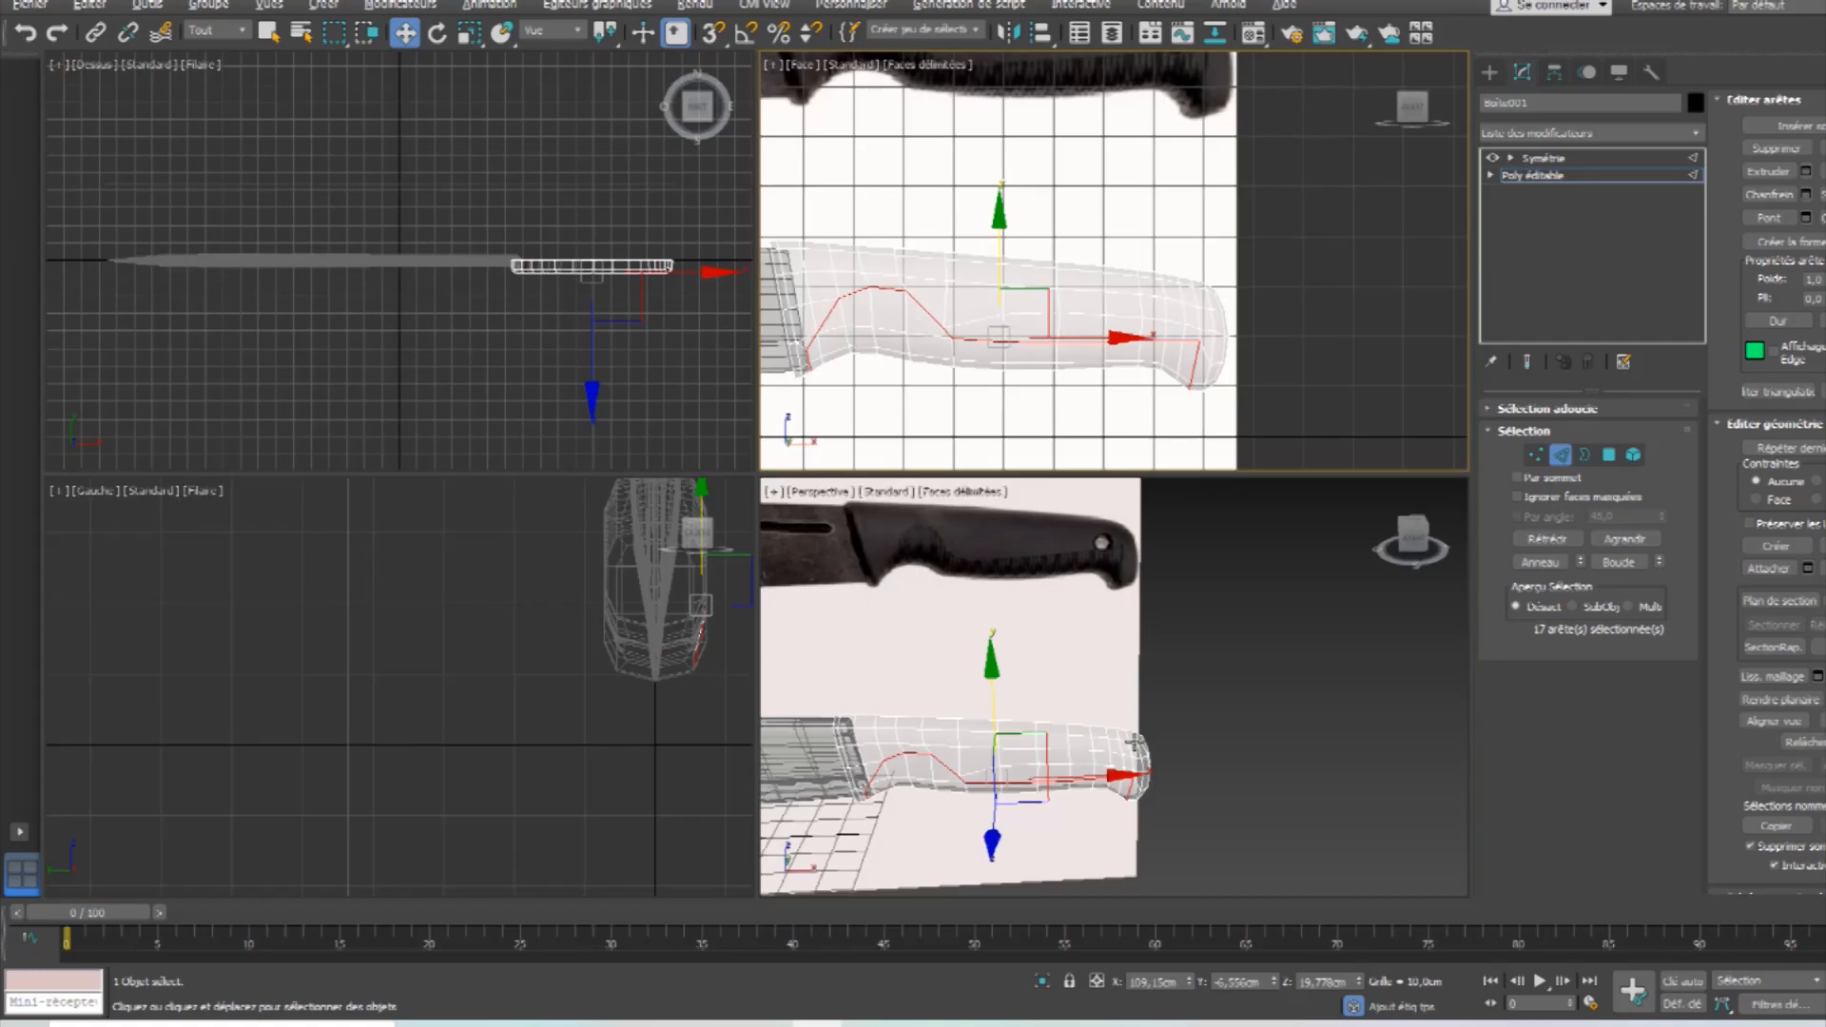
pyautogui.rightClick(1045, 799)
pyautogui.hotkey('alt', 'w')
pyautogui.keyDown('alt'); pyautogui.moveTo(967, 713); pyautogui.dragTo(818, 716, button='middle'); pyautogui.keyUp('alt')
pyautogui.scroll(3, 818, 715)
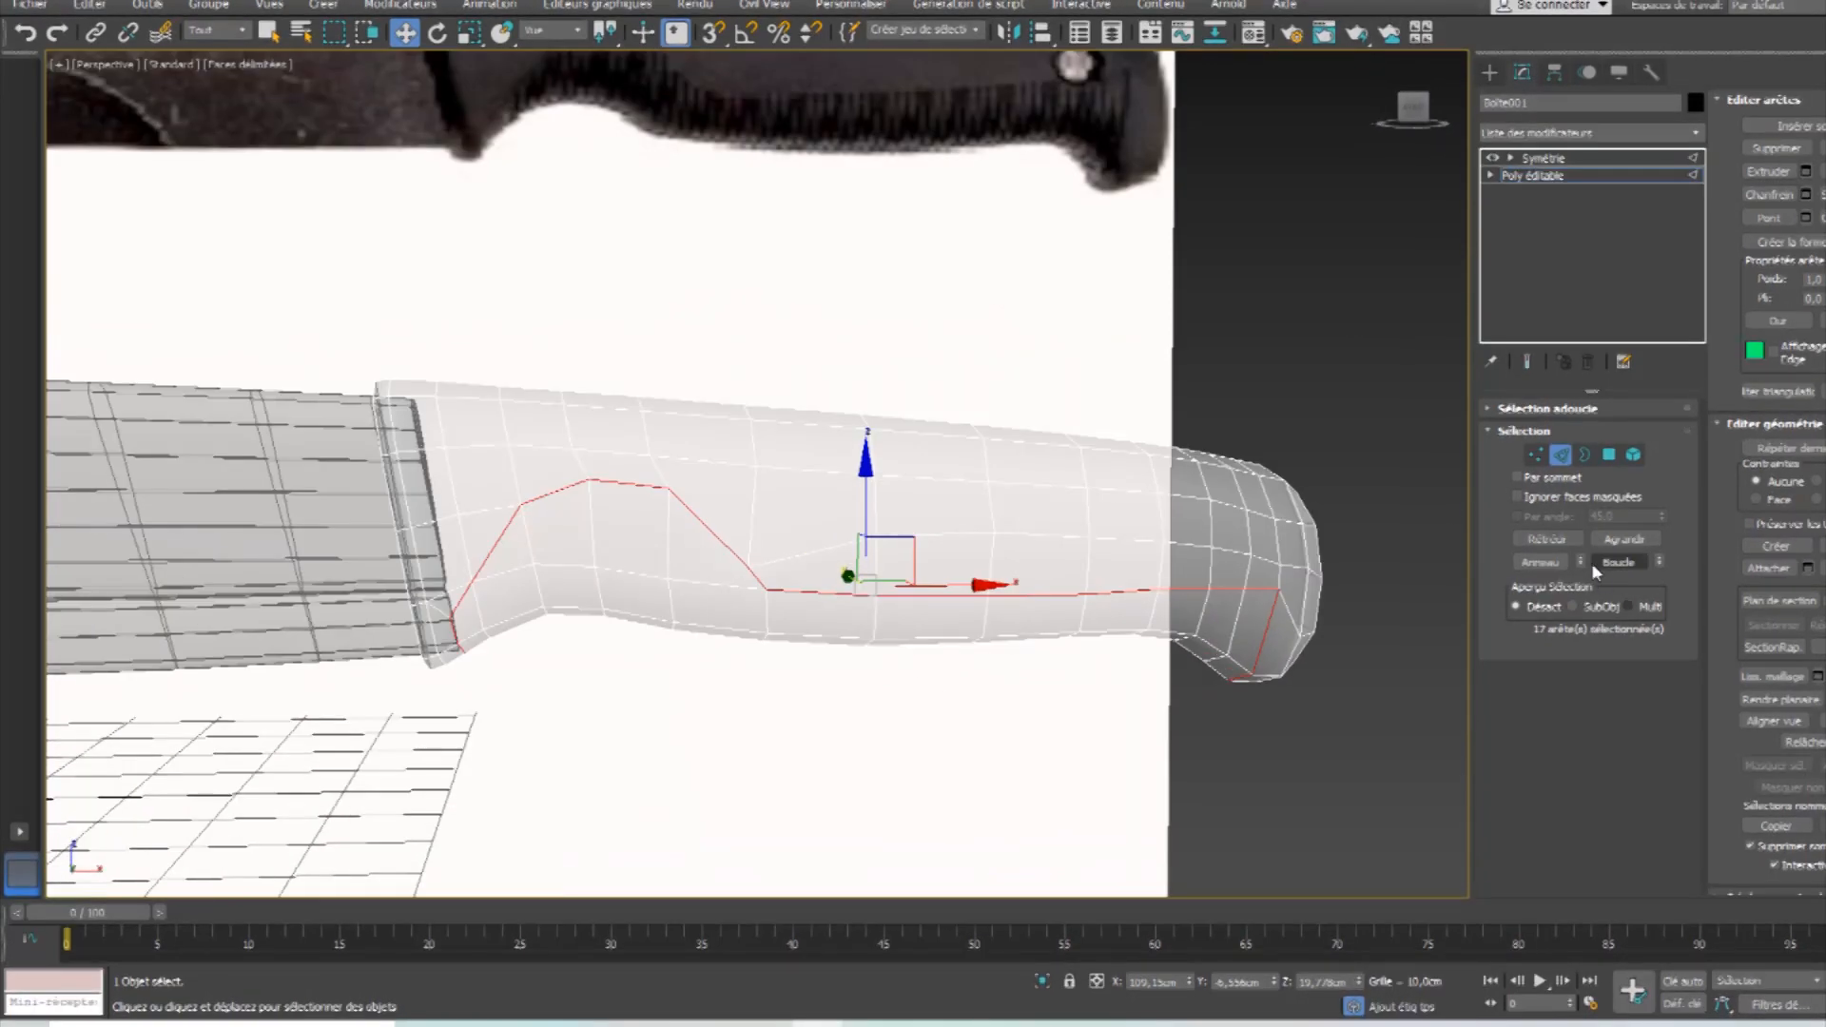
pyautogui.click(1808, 171)
pyautogui.moveTo(771, 485); pyautogui.dragTo(758, 610)
pyautogui.moveTo(771, 515); pyautogui.dragTo(771, 528)
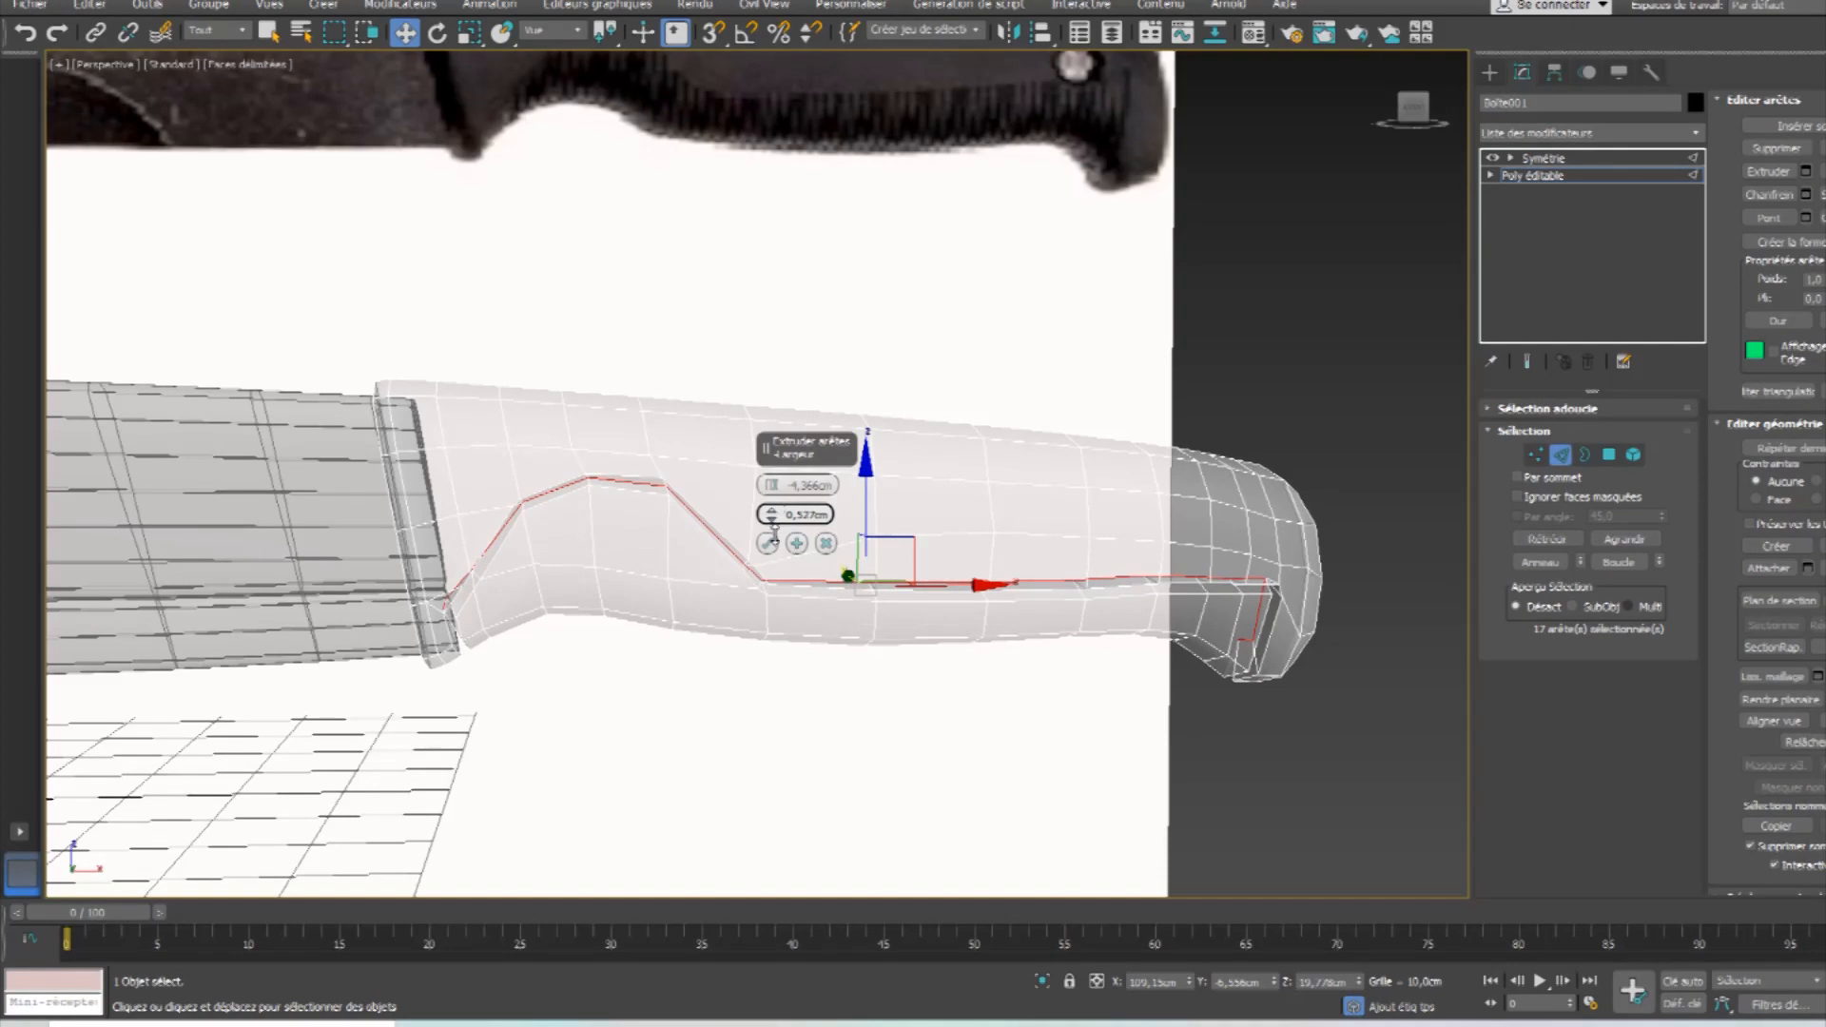
pyautogui.keyDown('alt'); pyautogui.moveTo(1146, 657); pyautogui.dragTo(1131, 647, button='middle'); pyautogui.keyUp('alt')
pyautogui.scroll(5, 1131, 647)
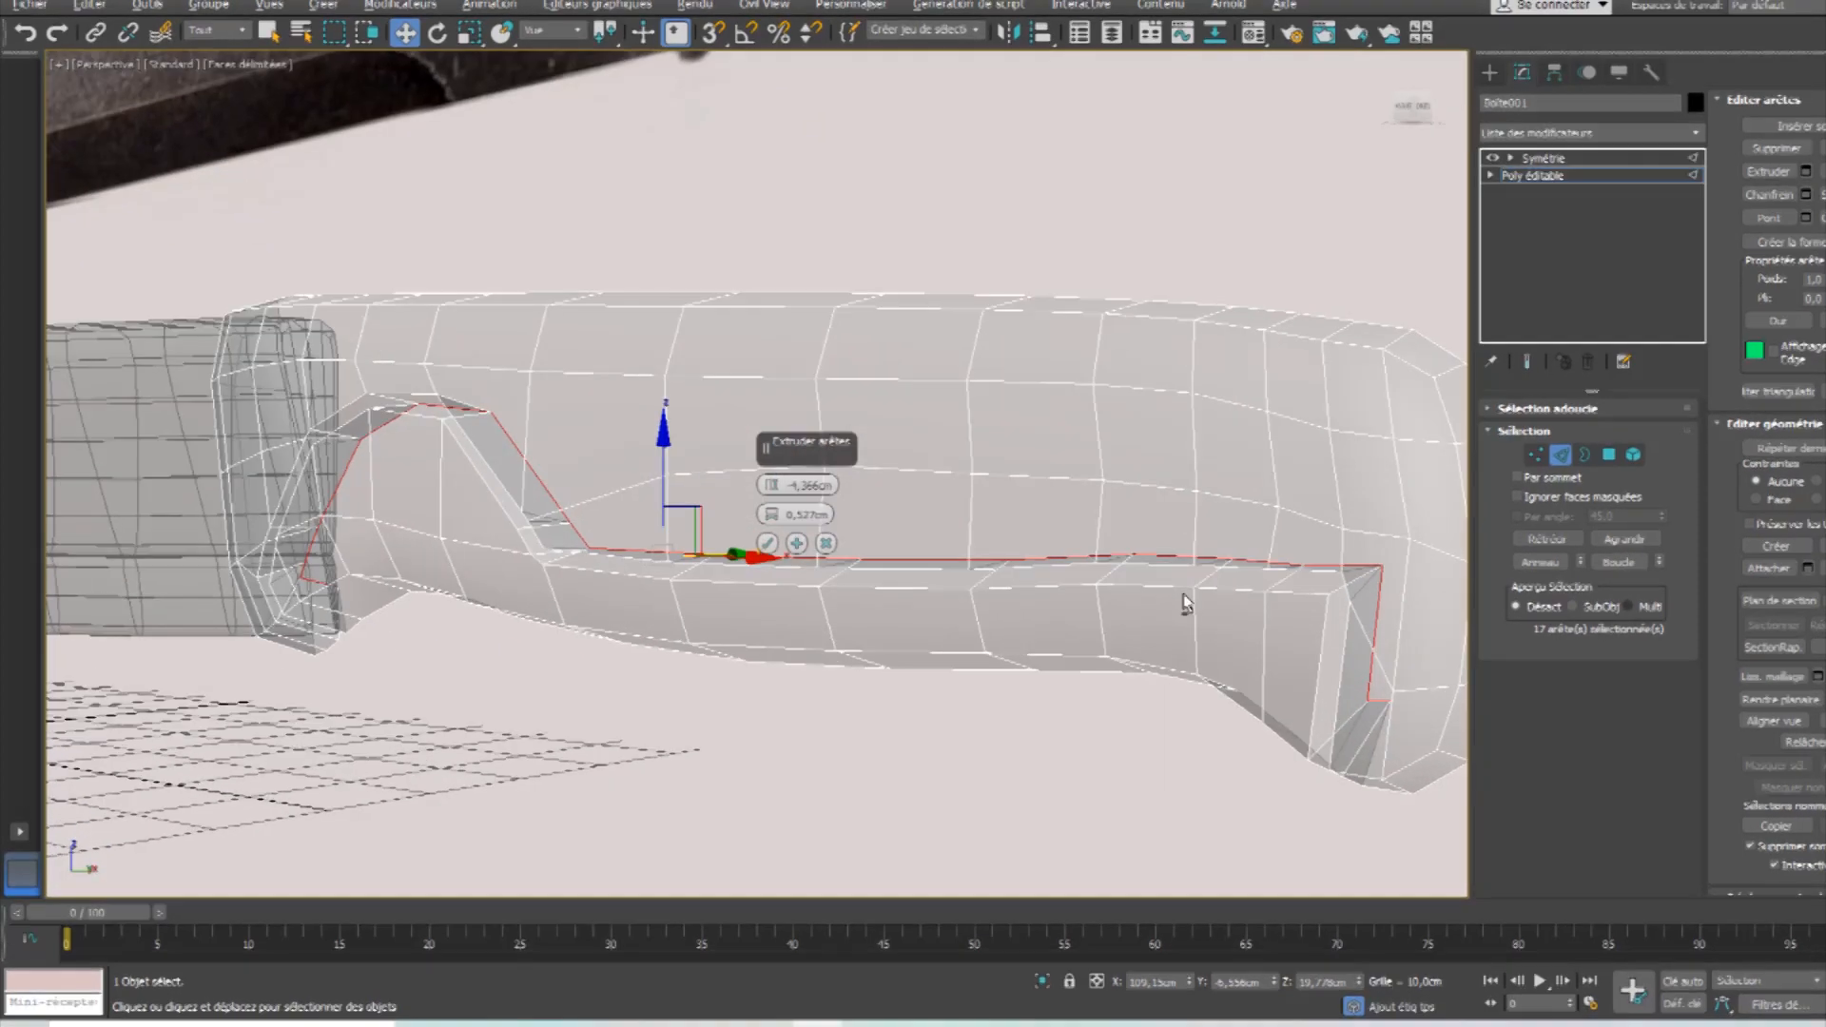
pyautogui.moveTo(779, 489)
pyautogui.mouseDown()
pyautogui.moveTo(781, 454)
pyautogui.moveTo(775, 507)
pyautogui.mouseUp()
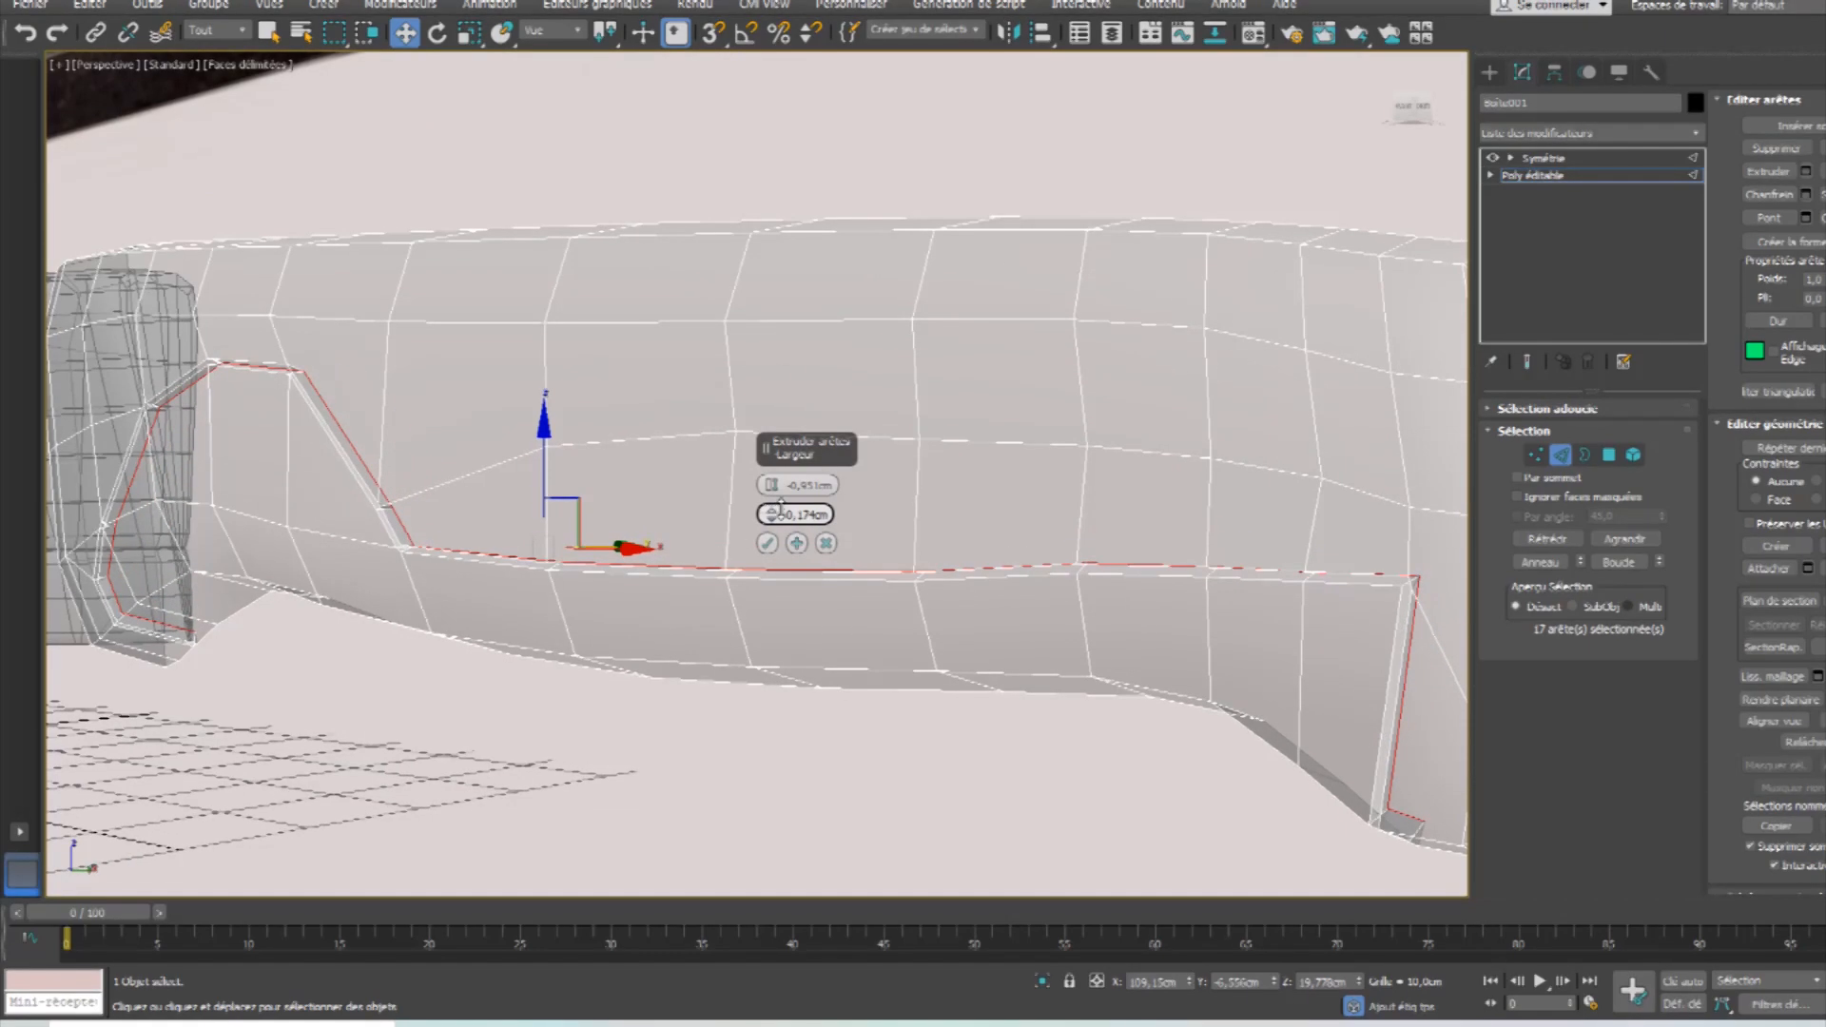
pyautogui.click(768, 543)
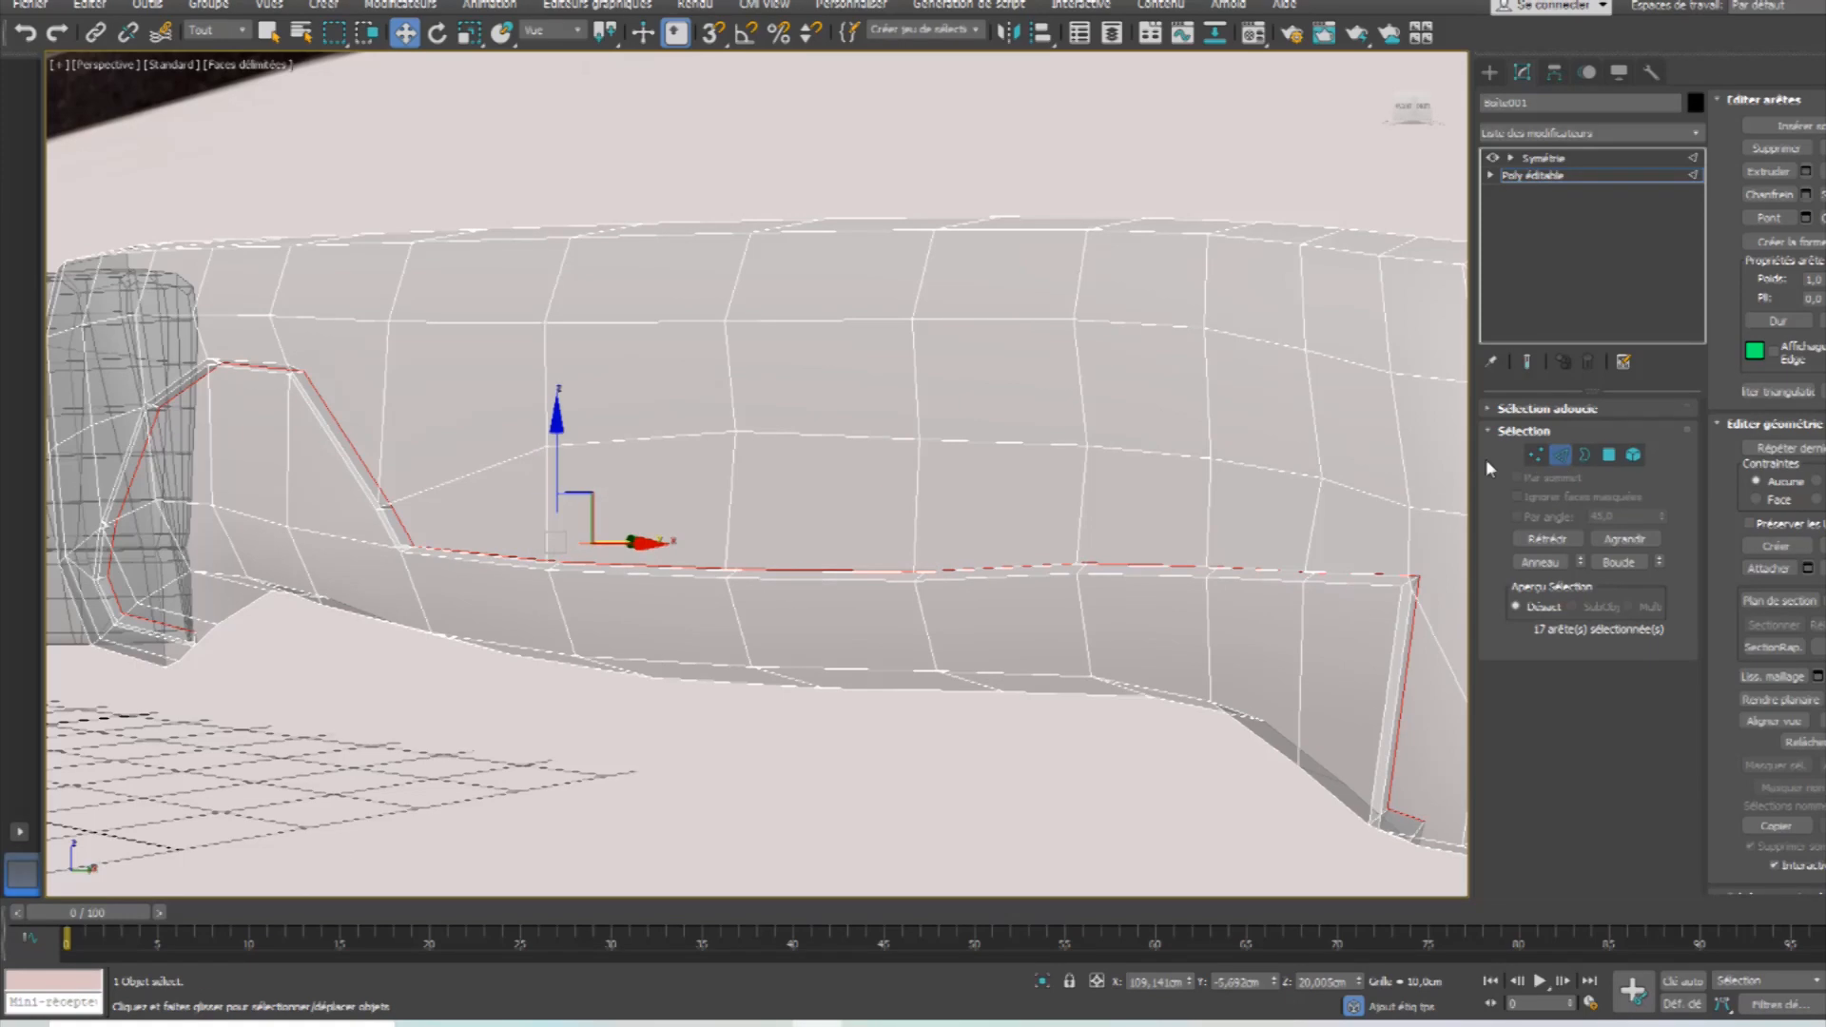
# Add a Lissage rapide modifier above Symétrie on the handle and turn off its see-through display.
pyautogui.click(1543, 158)
pyautogui.click(1555, 133)
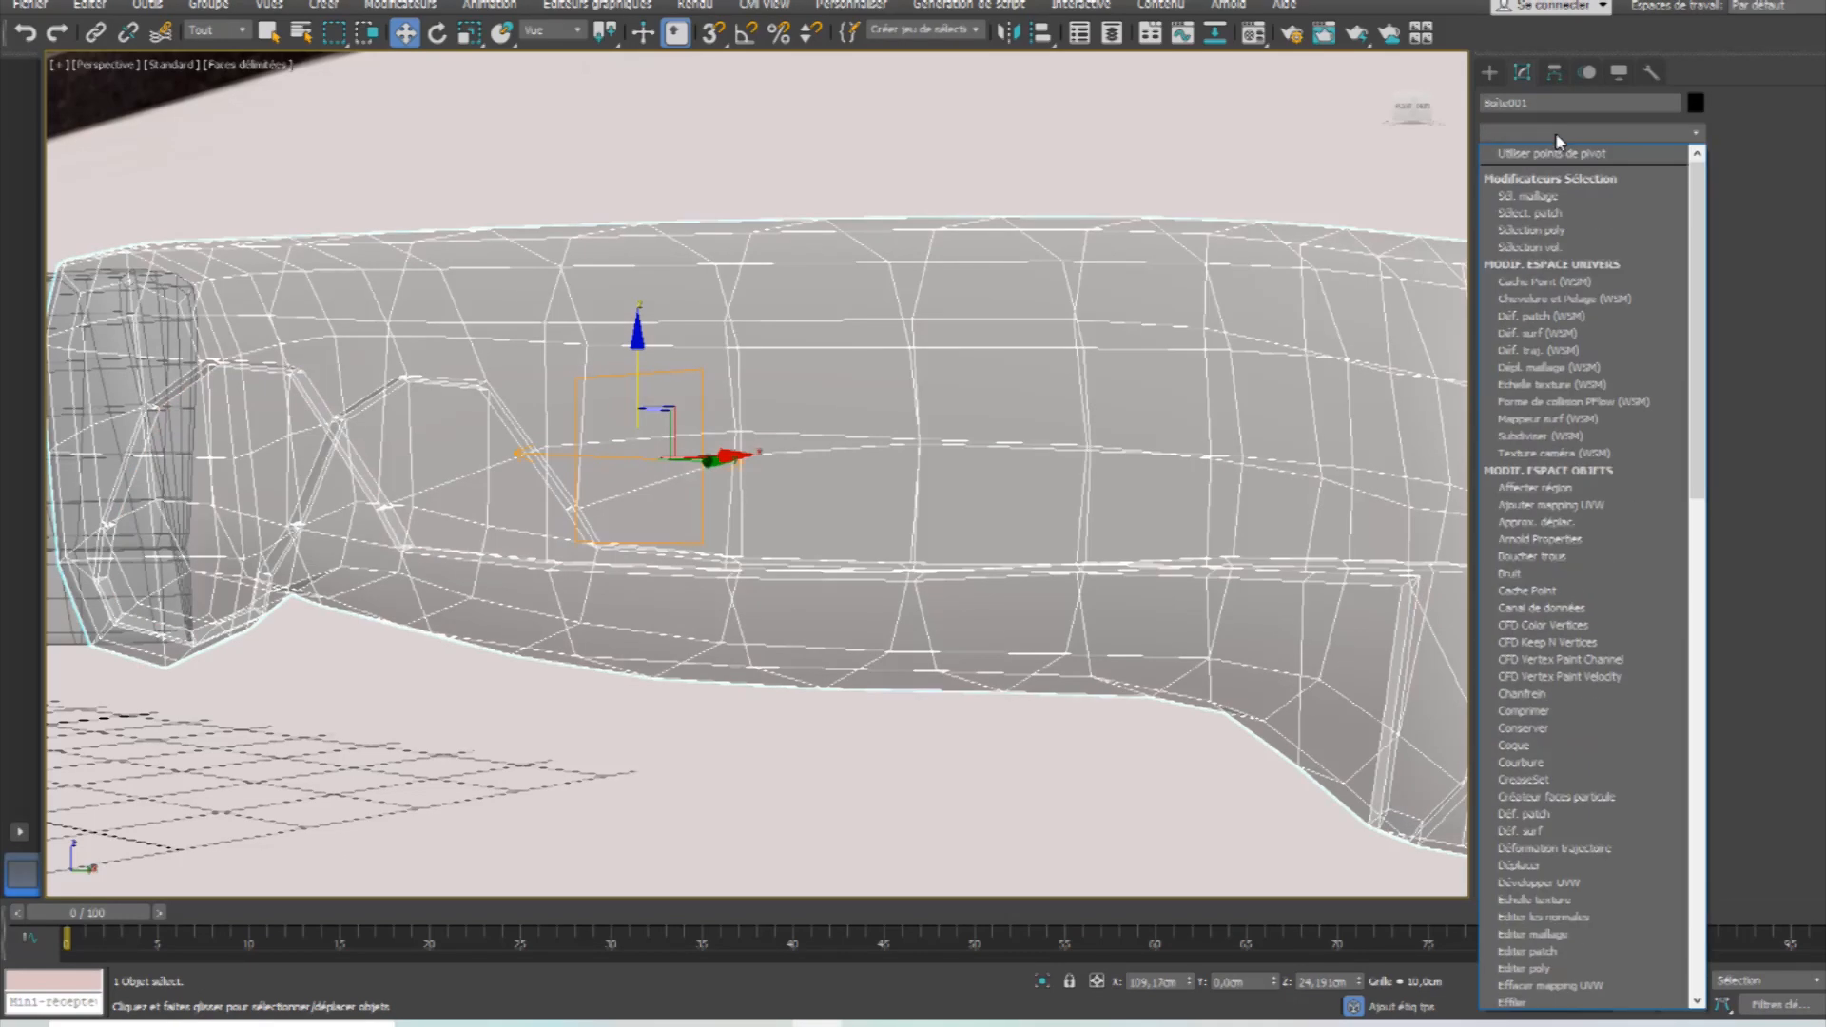
pyautogui.press('l')
pyautogui.press('l')
pyautogui.press('l')
pyautogui.press('Return')
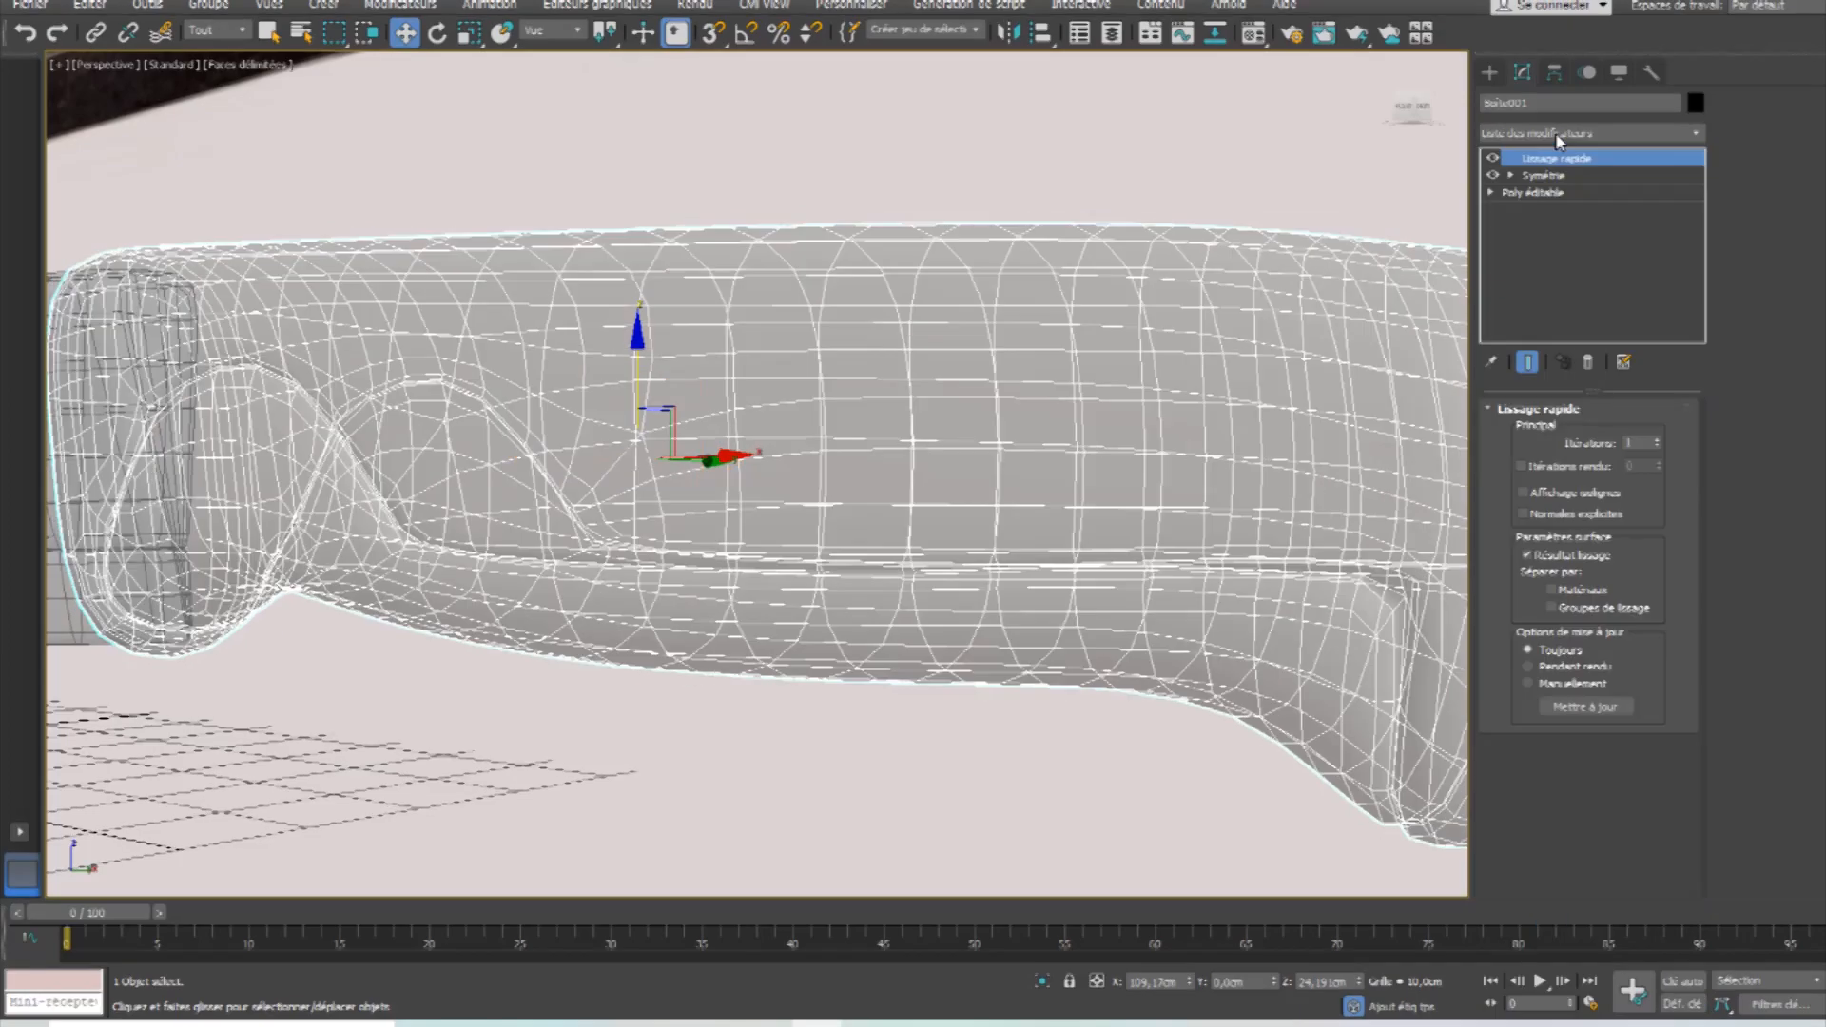
pyautogui.keyDown('alt'); pyautogui.moveTo(930, 546); pyautogui.dragTo(1021, 462, button='middle'); pyautogui.keyUp('alt')
pyautogui.hotkey('alt', 'x')
pyautogui.scroll(-2, 983, 489)
pyautogui.moveTo(1021, 462); pyautogui.dragTo(911, 594, button='middle')
# Create a cylinder about 2.25 cm in radius and 12.3 cm high at the pommel's rivet position in the front view.
pyautogui.click(1488, 72)
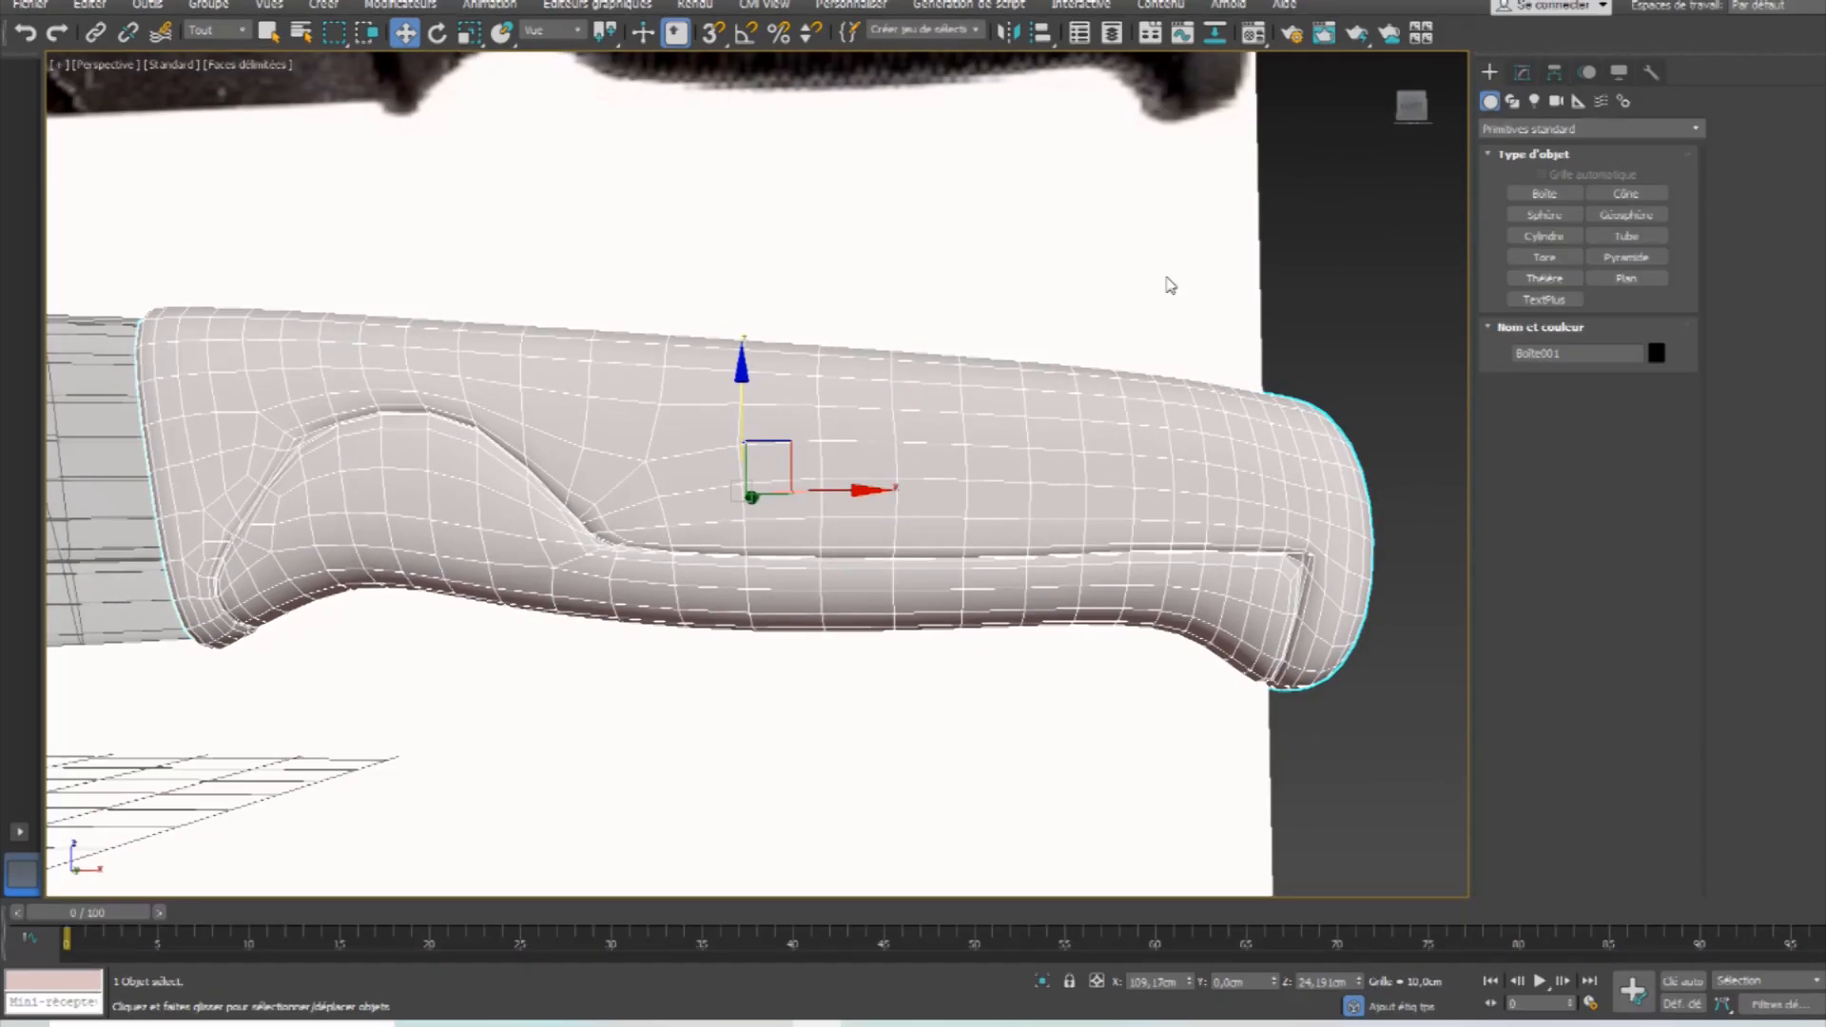
pyautogui.moveTo(1170, 285); pyautogui.dragTo(1037, 432, button='middle')
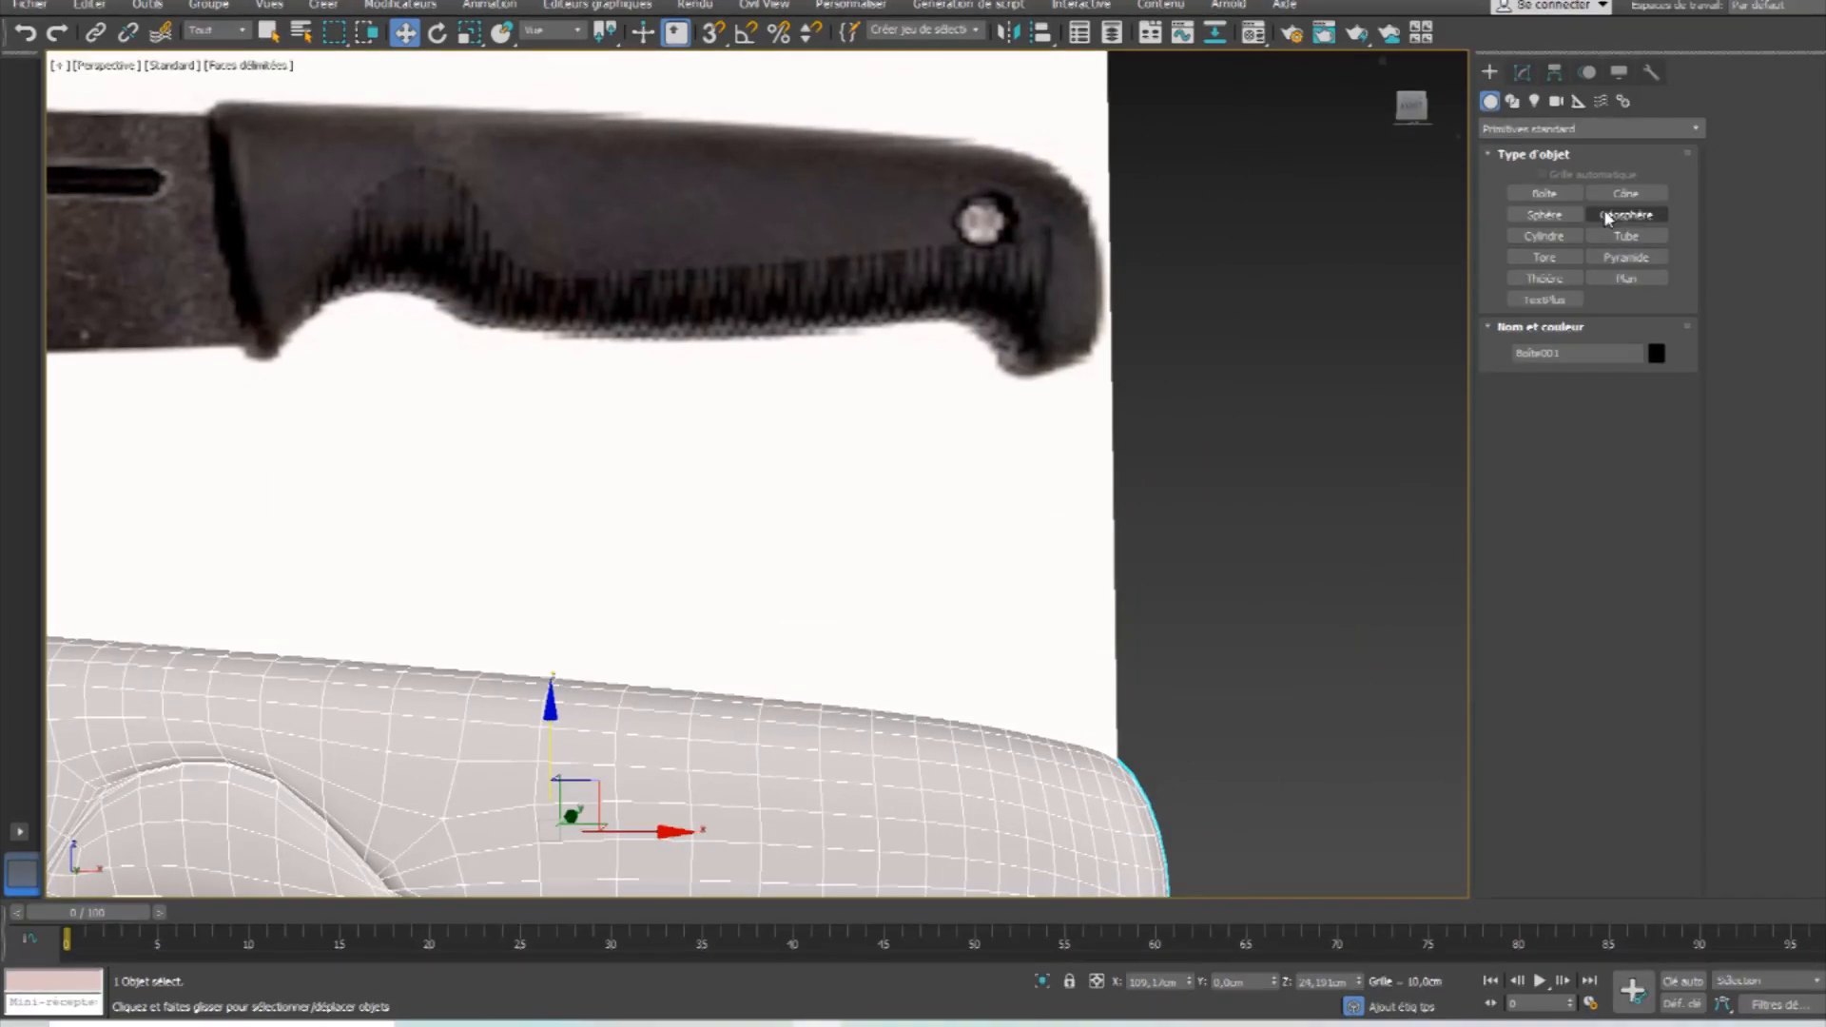
pyautogui.click(1546, 242)
pyautogui.hotkey('alt', 'w')
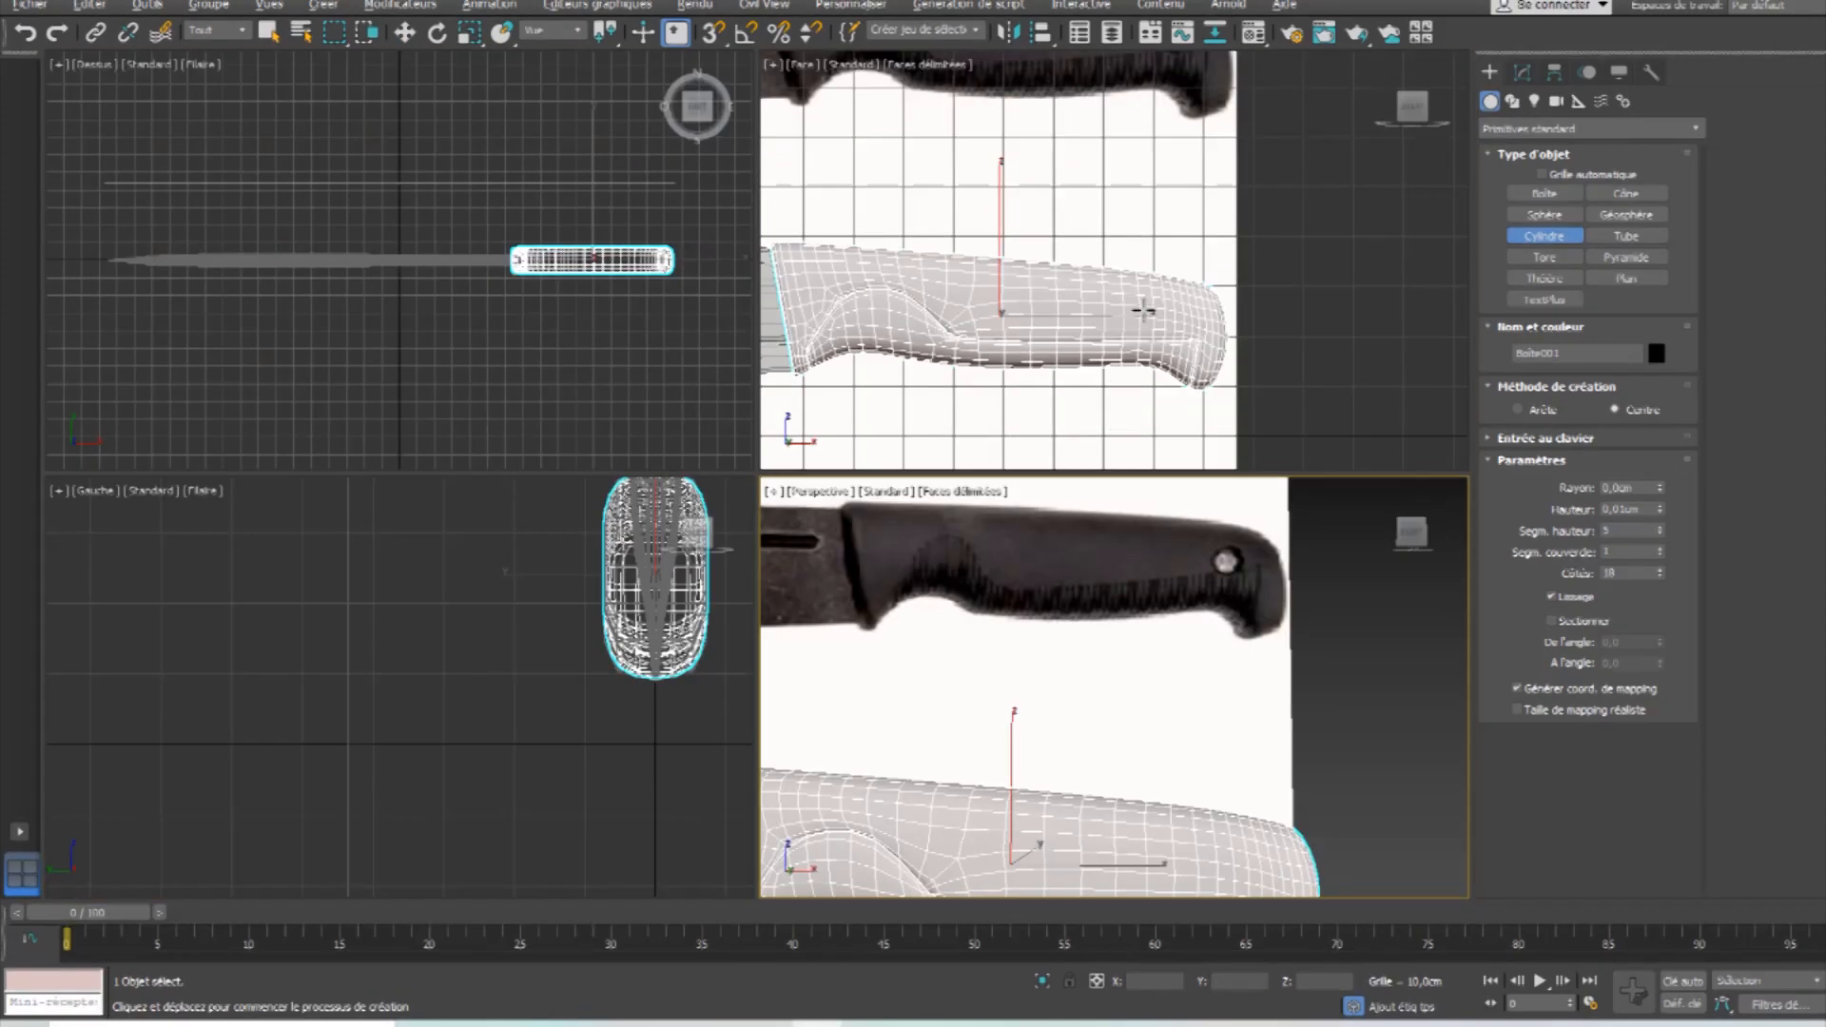
pyautogui.middleClick(1162, 300)
pyautogui.hotkey('alt', 'w')
pyautogui.moveTo(843, 648); pyautogui.dragTo(868, 526, button='middle')
pyautogui.scroll(2, 923, 528)
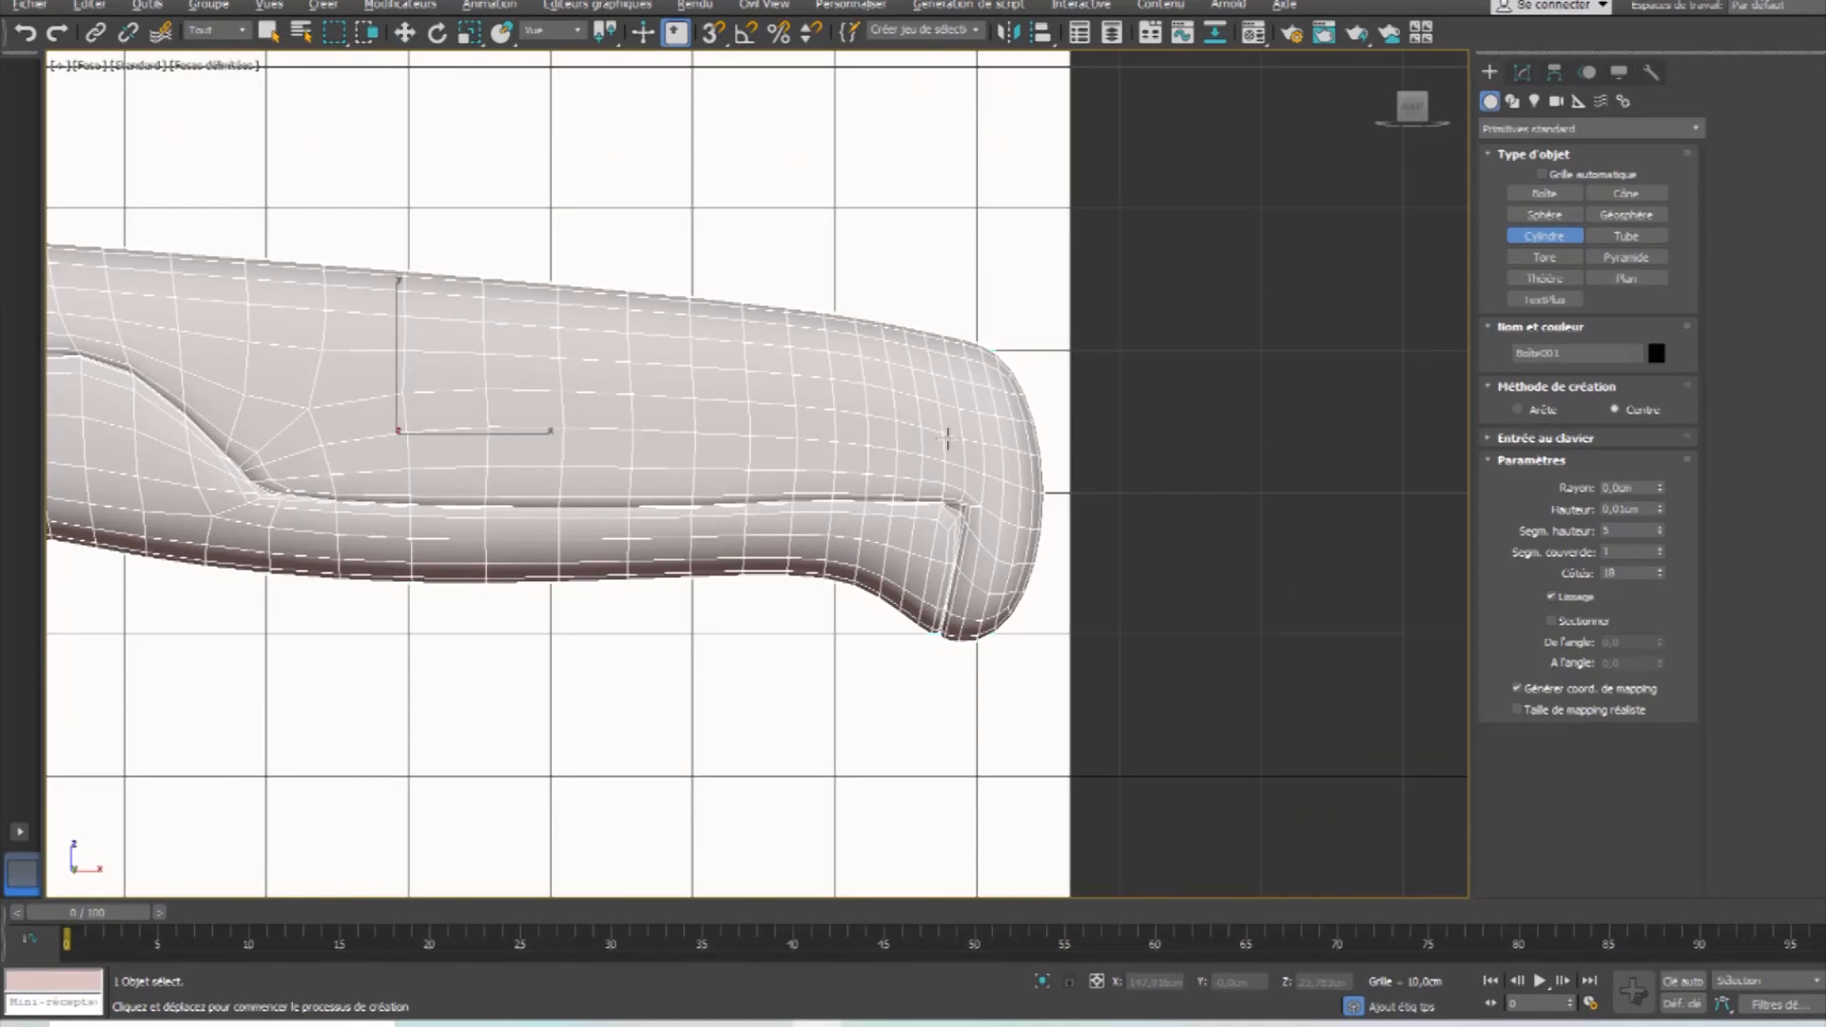
pyautogui.moveTo(954, 472); pyautogui.dragTo(959, 504)
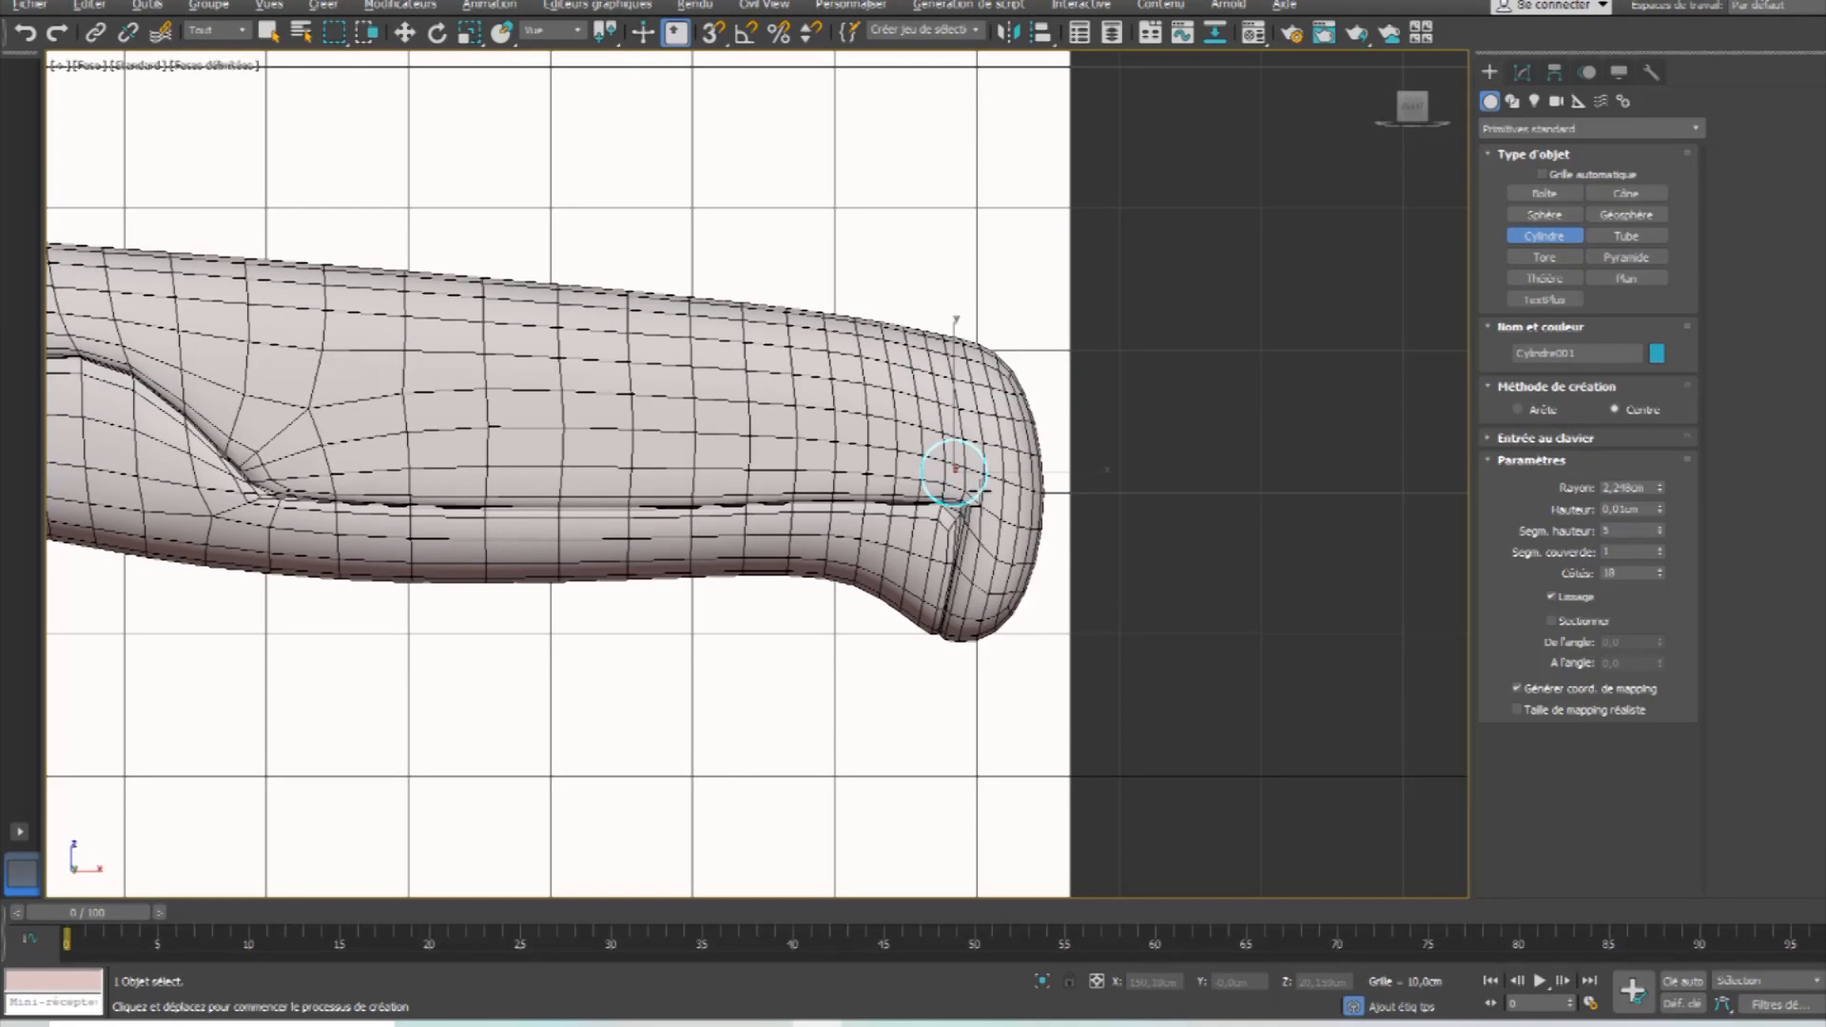
pyautogui.click(966, 332)
# Give the cylinder 1 height segment, move it along Y through the pommel and set its height to about 15.25 cm.
pyautogui.hotkey('alt', 'w')
pyautogui.middleClick(1293, 713)
pyautogui.hotkey('alt', 'w')
pyautogui.keyDown('alt'); pyautogui.moveTo(1293, 713); pyautogui.dragTo(809, 558, button='middle'); pyautogui.keyUp('alt')
pyautogui.scroll(1, 810, 557)
pyautogui.scroll(1, 810, 558)
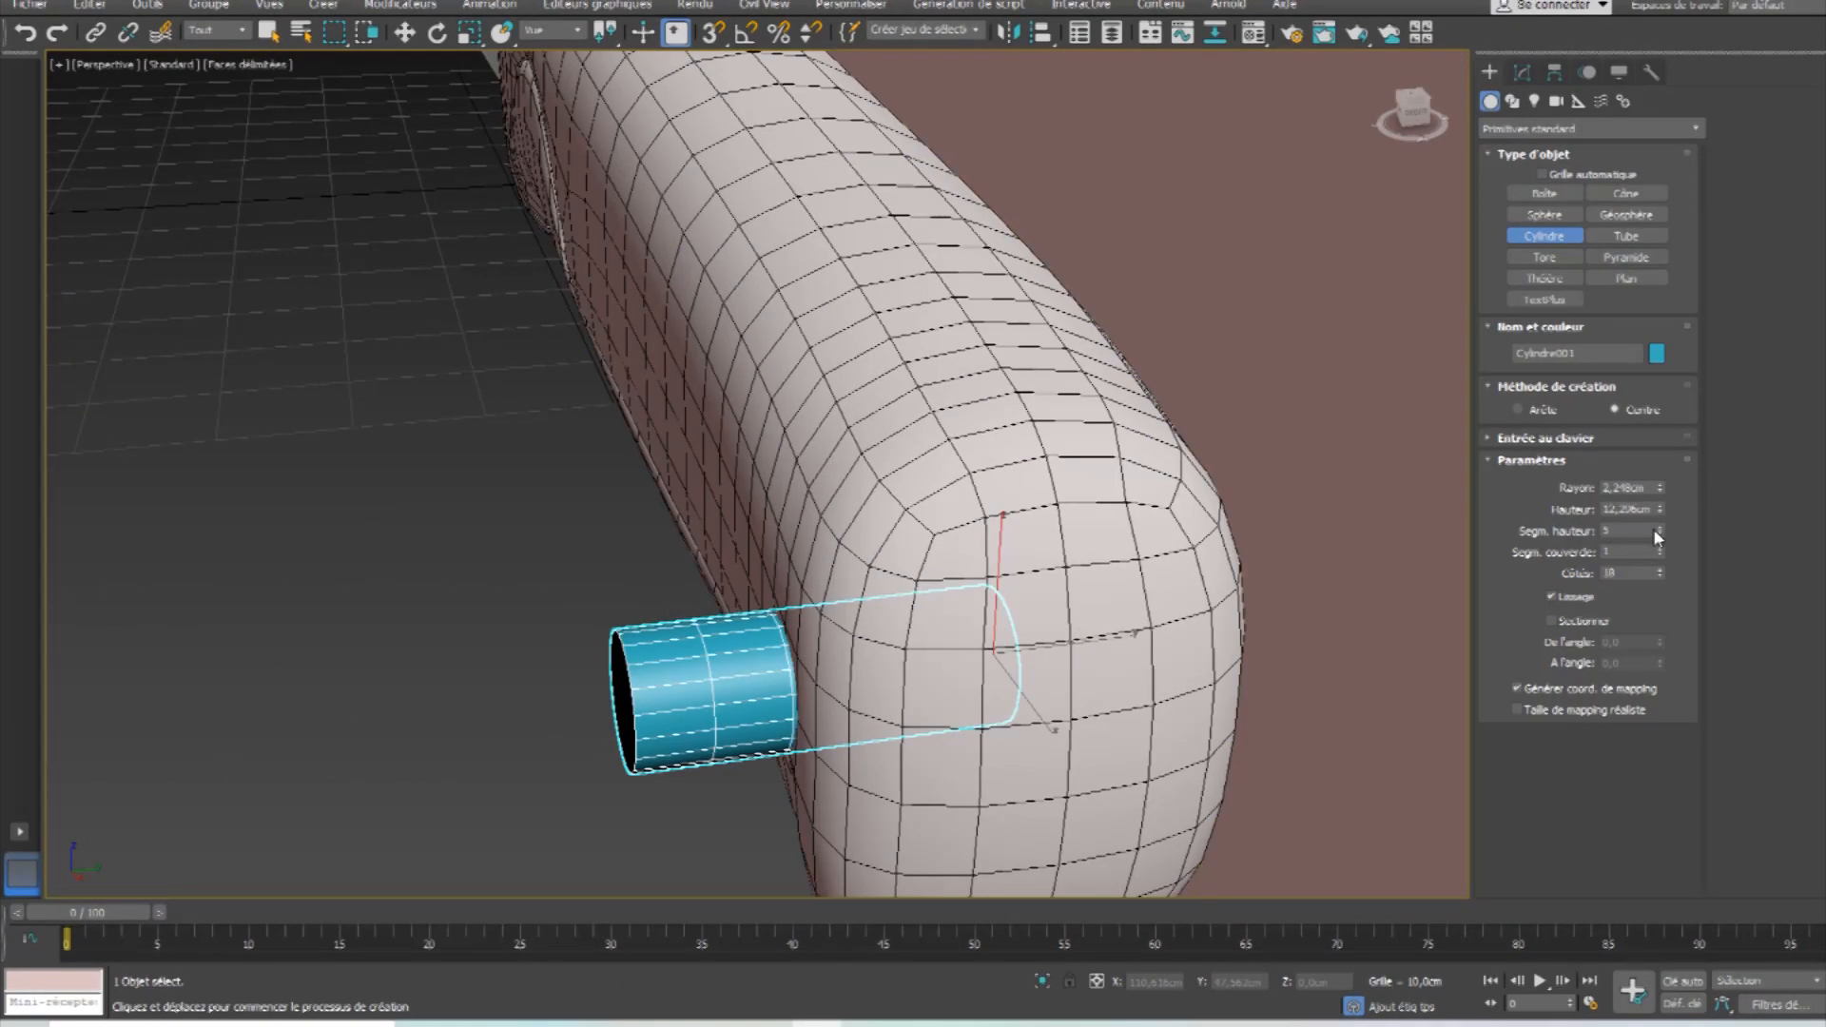
pyautogui.click(405, 33)
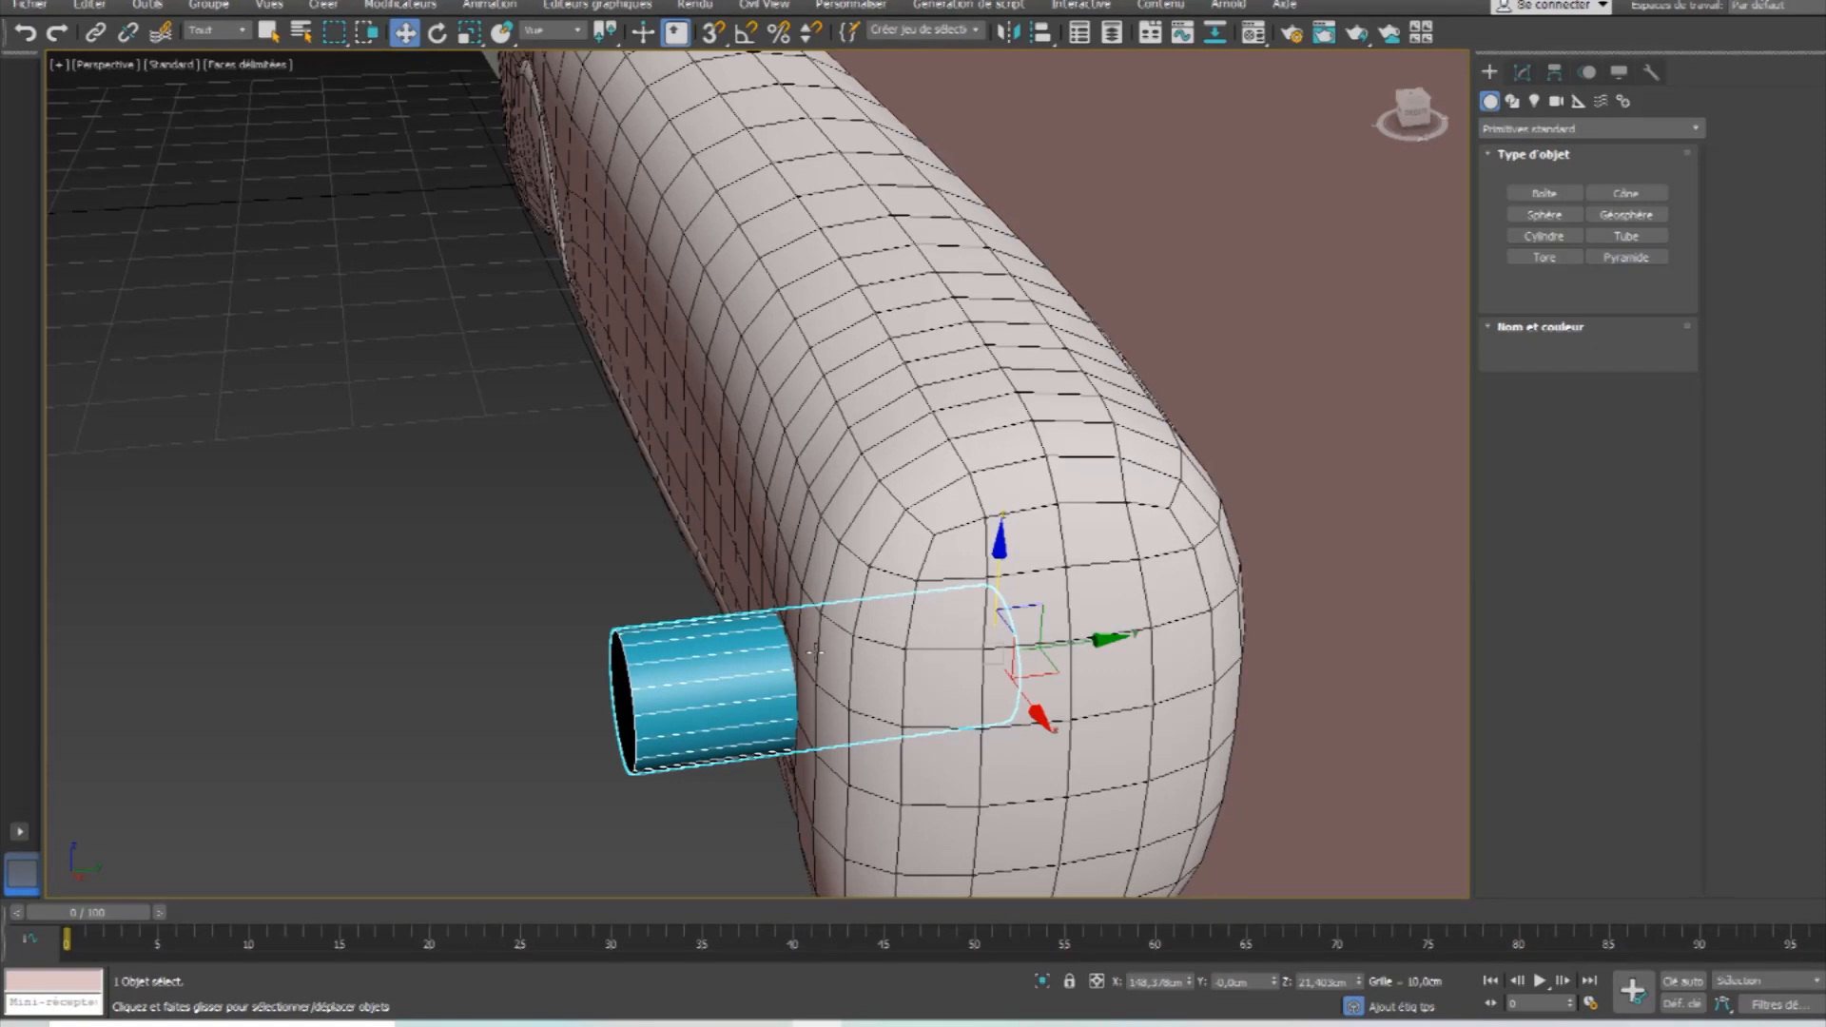
pyautogui.moveTo(1039, 623); pyautogui.dragTo(1183, 619)
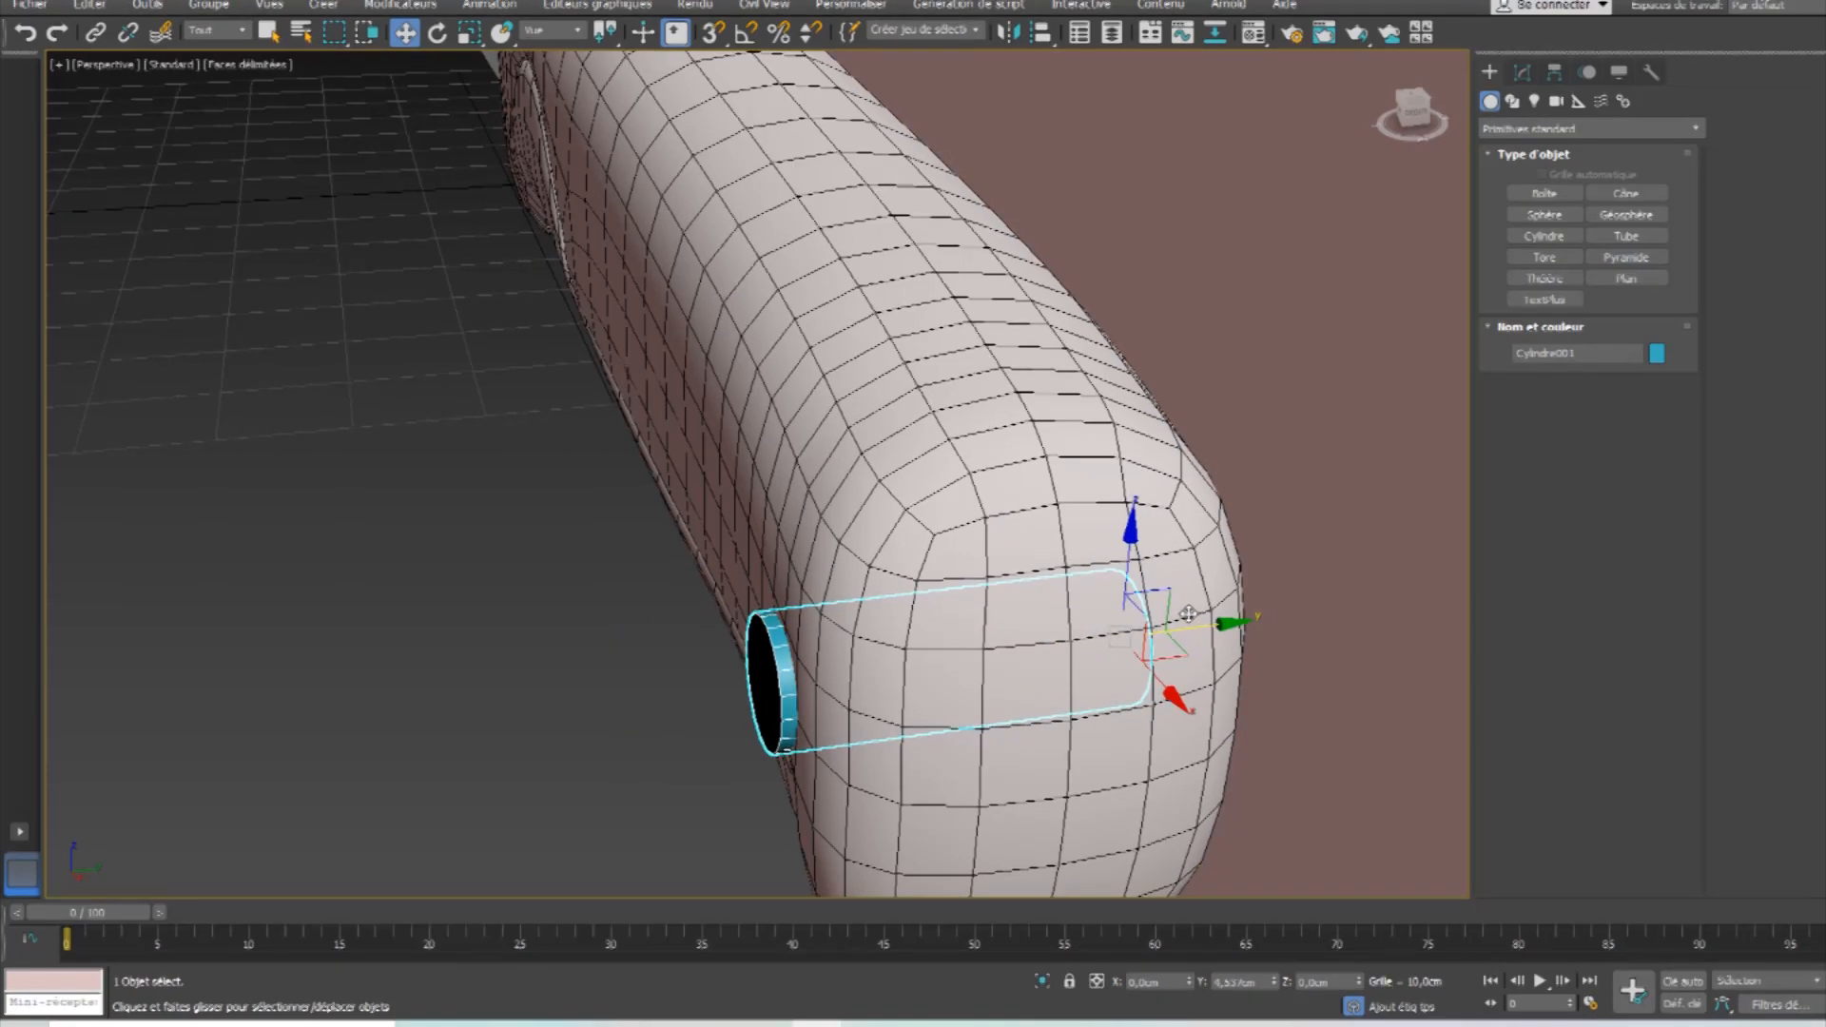
pyautogui.keyDown('alt'); pyautogui.moveTo(1225, 625); pyautogui.dragTo(1235, 695, button='middle'); pyautogui.keyUp('alt')
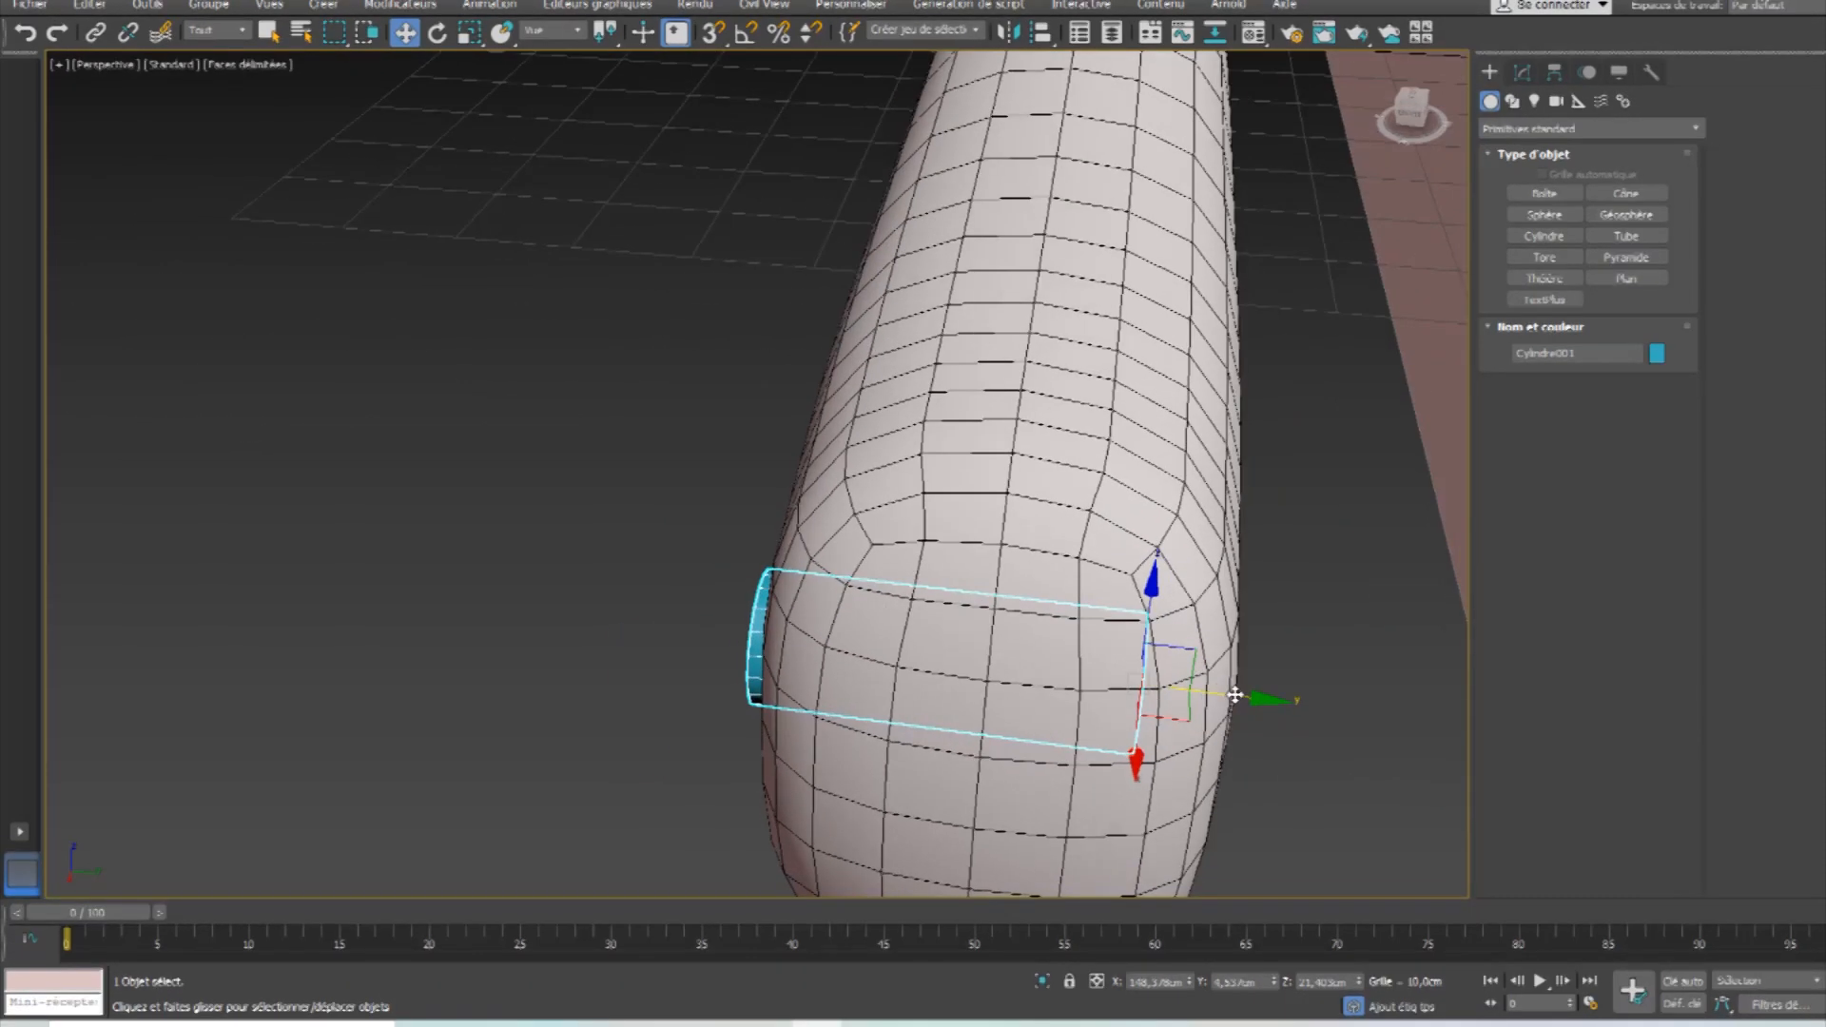
pyautogui.click(1522, 73)
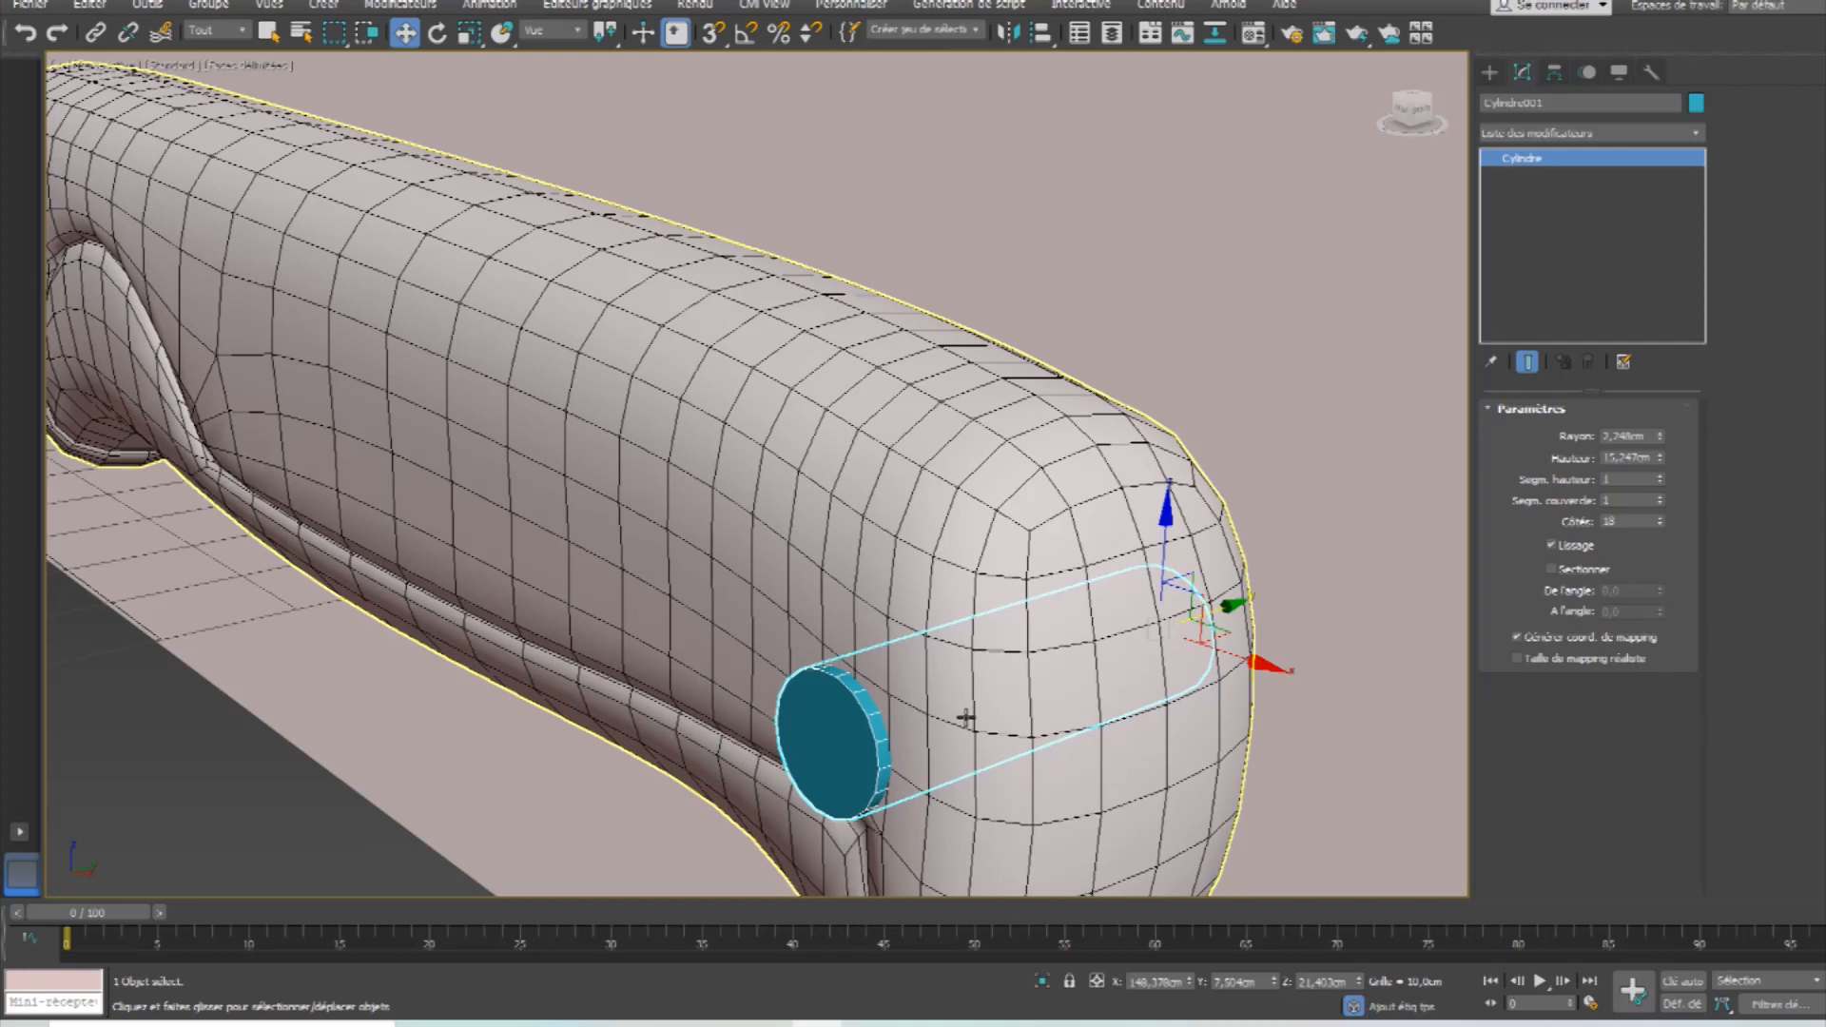
# Assign the 01 - Default material to the cylinder and set its object colour to black.
pyautogui.press('m')
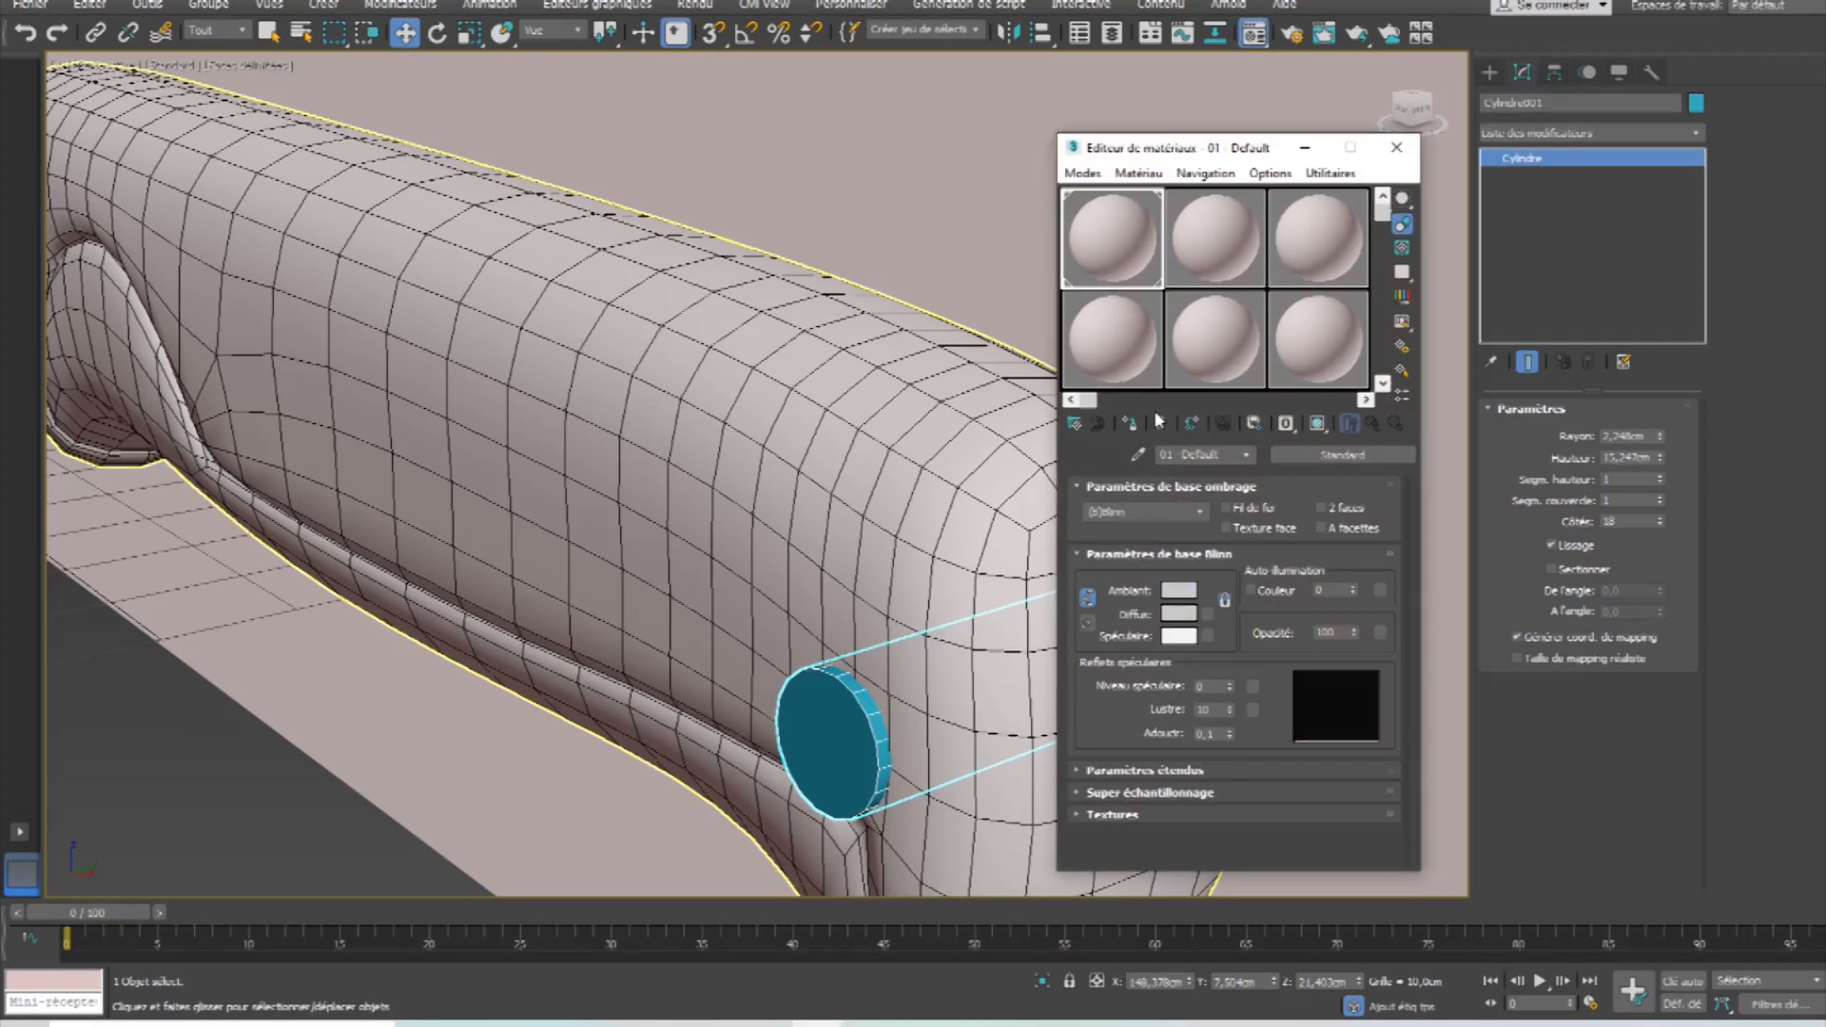
pyautogui.click(1130, 426)
pyautogui.click(1397, 148)
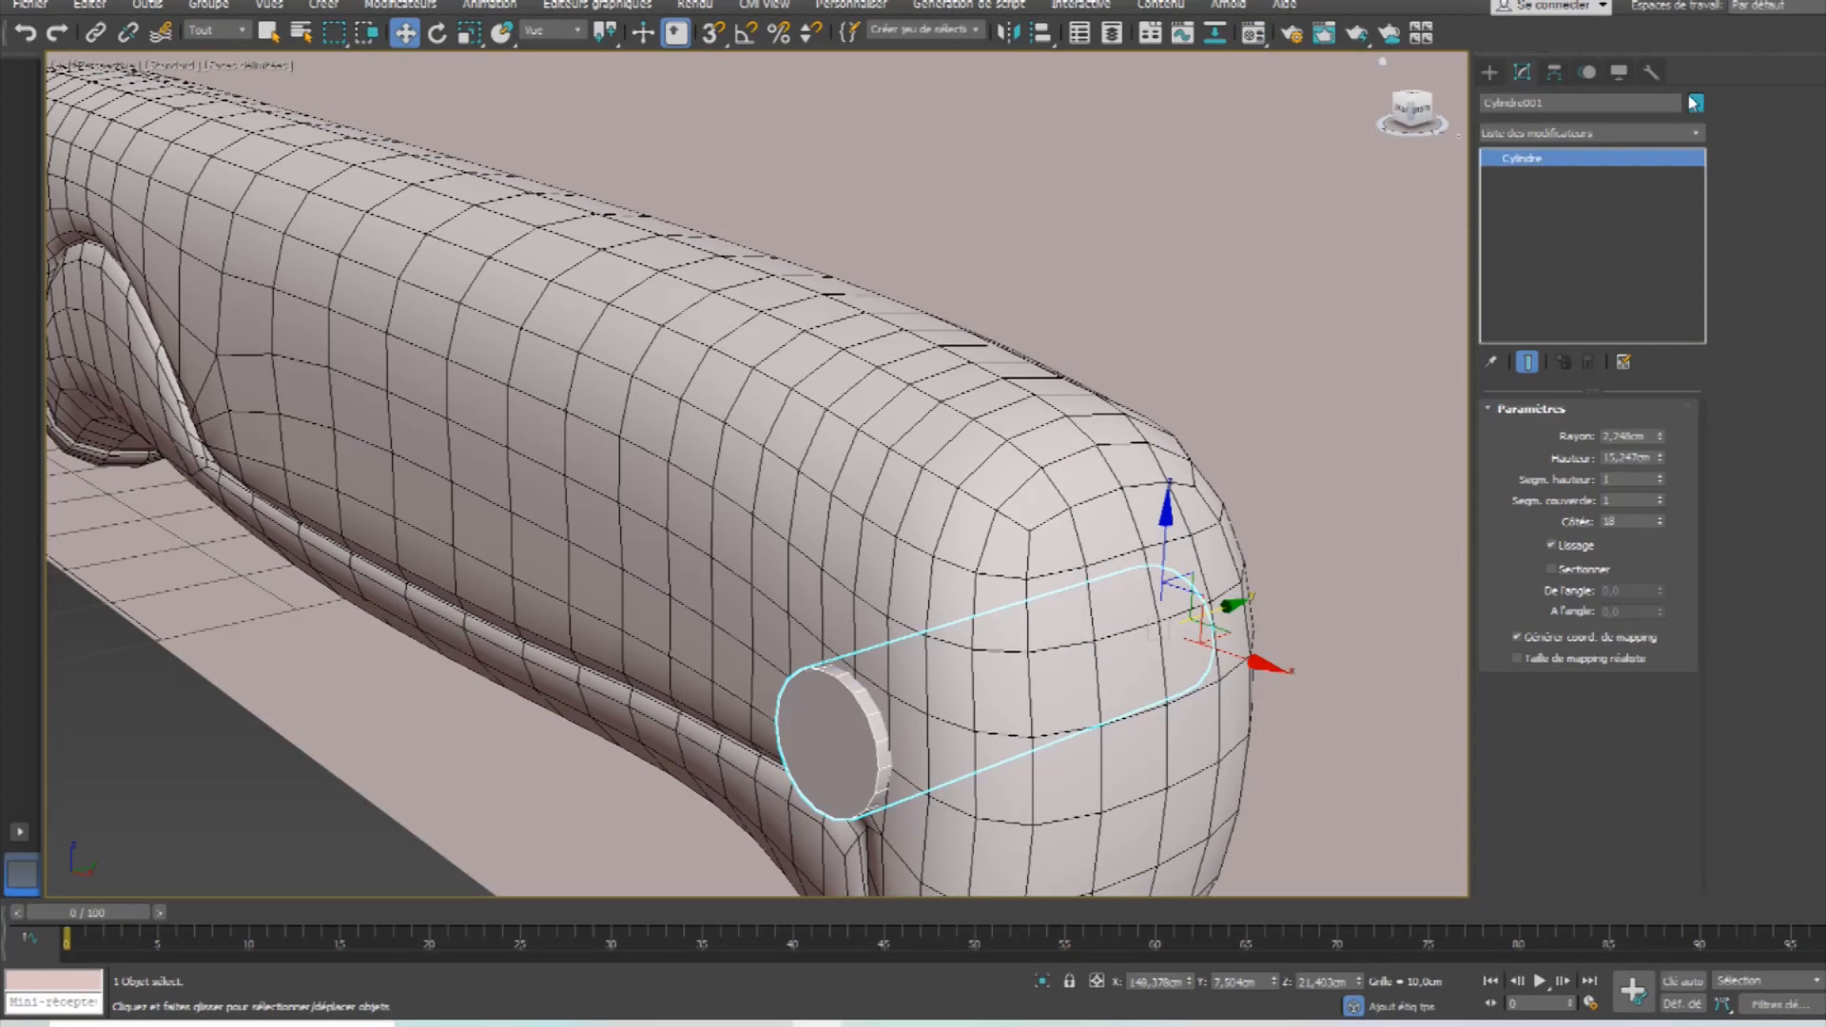
pyautogui.click(1696, 105)
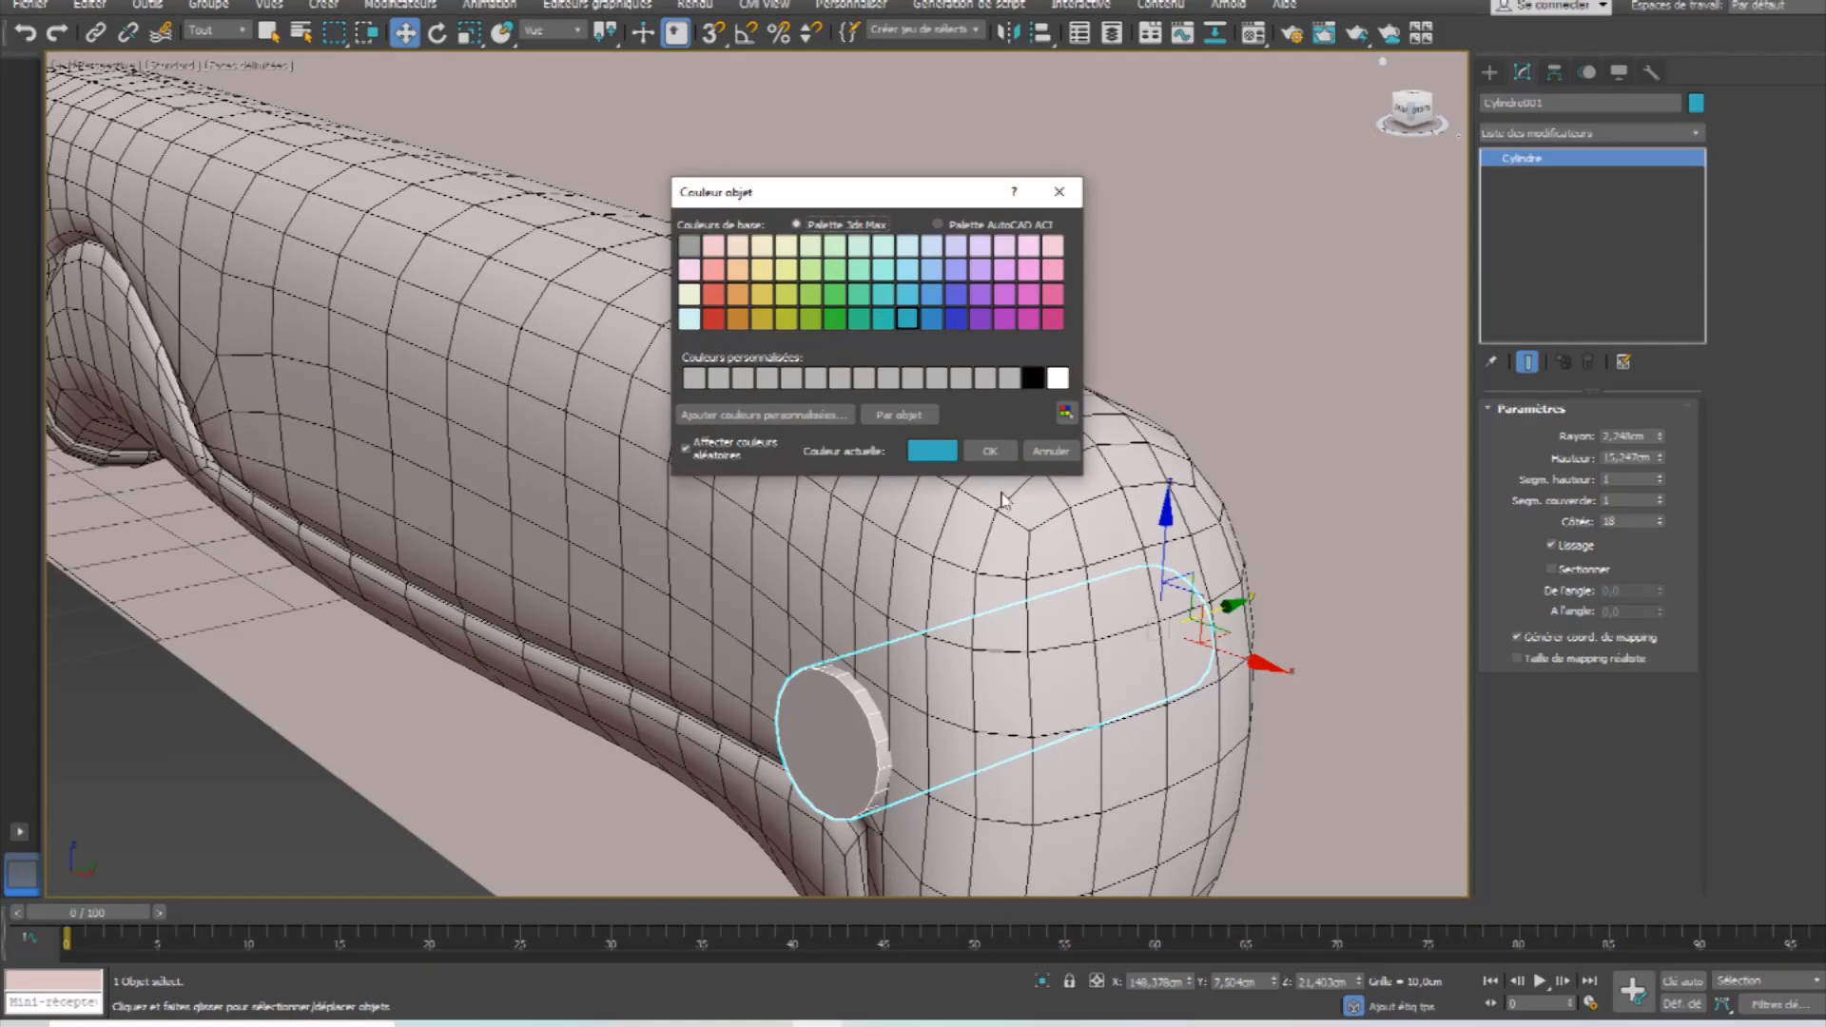
pyautogui.click(1033, 378)
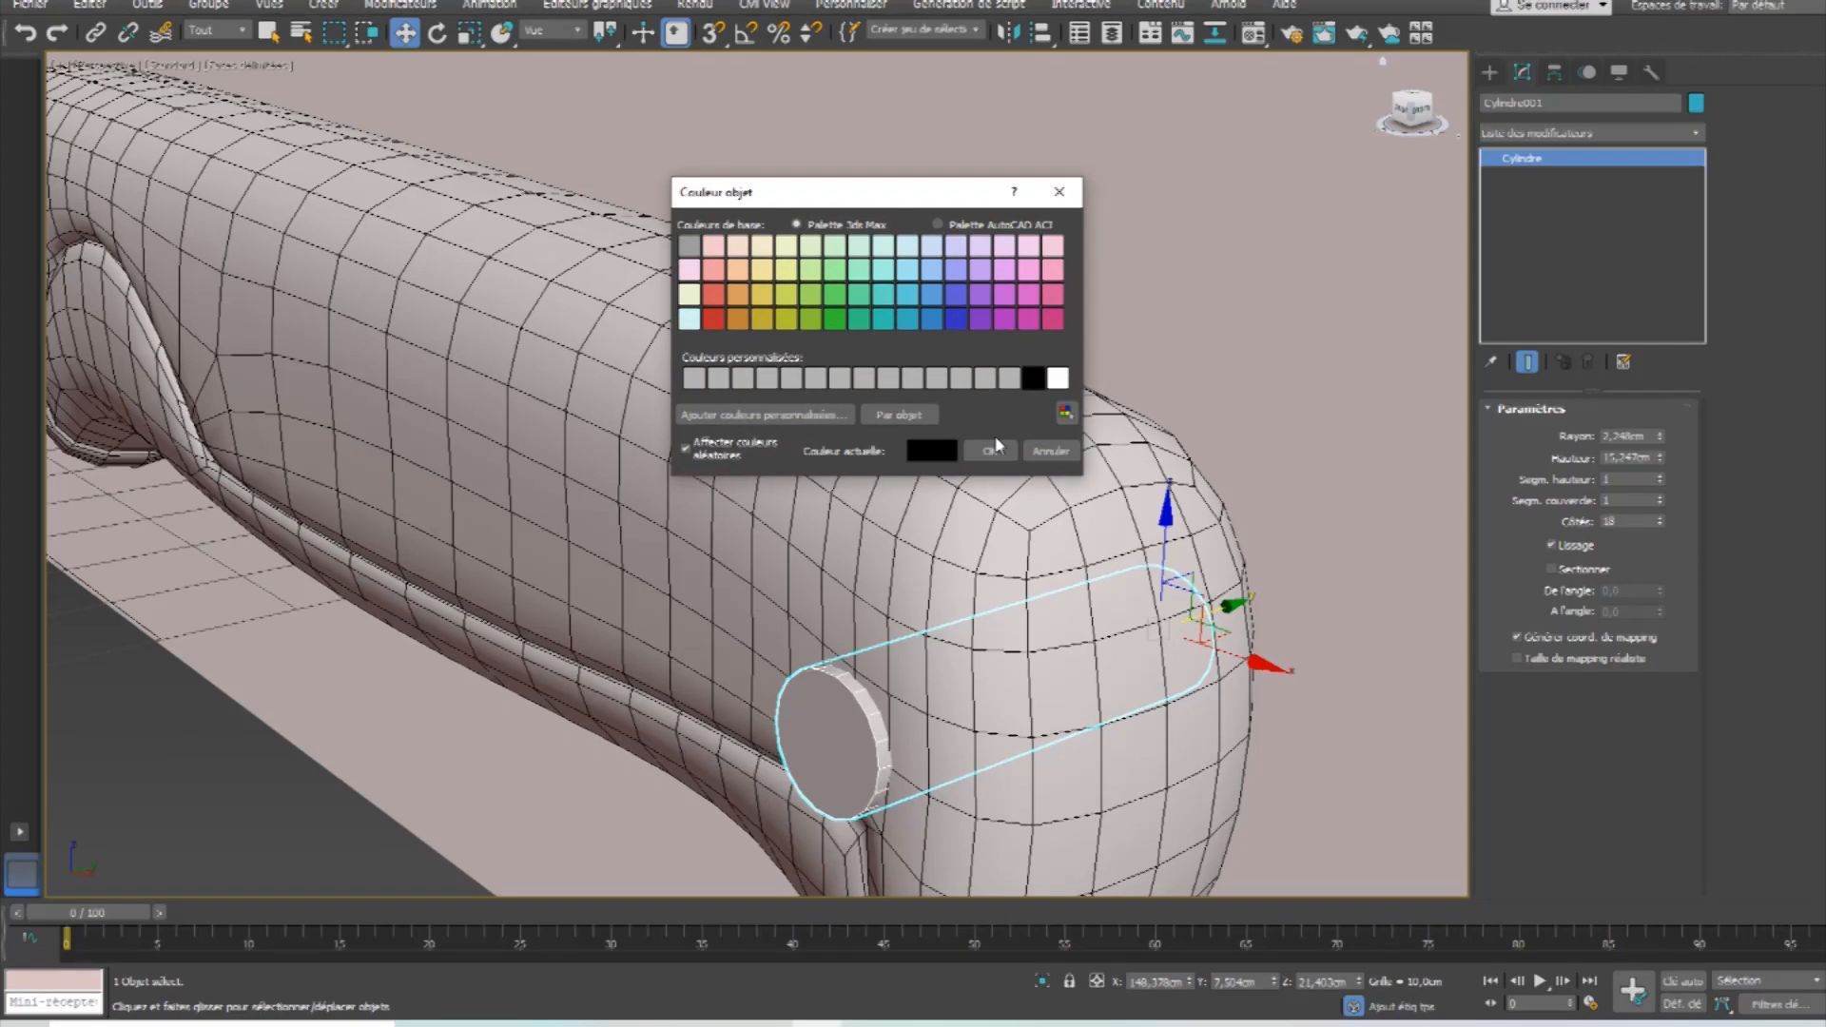
pyautogui.click(989, 451)
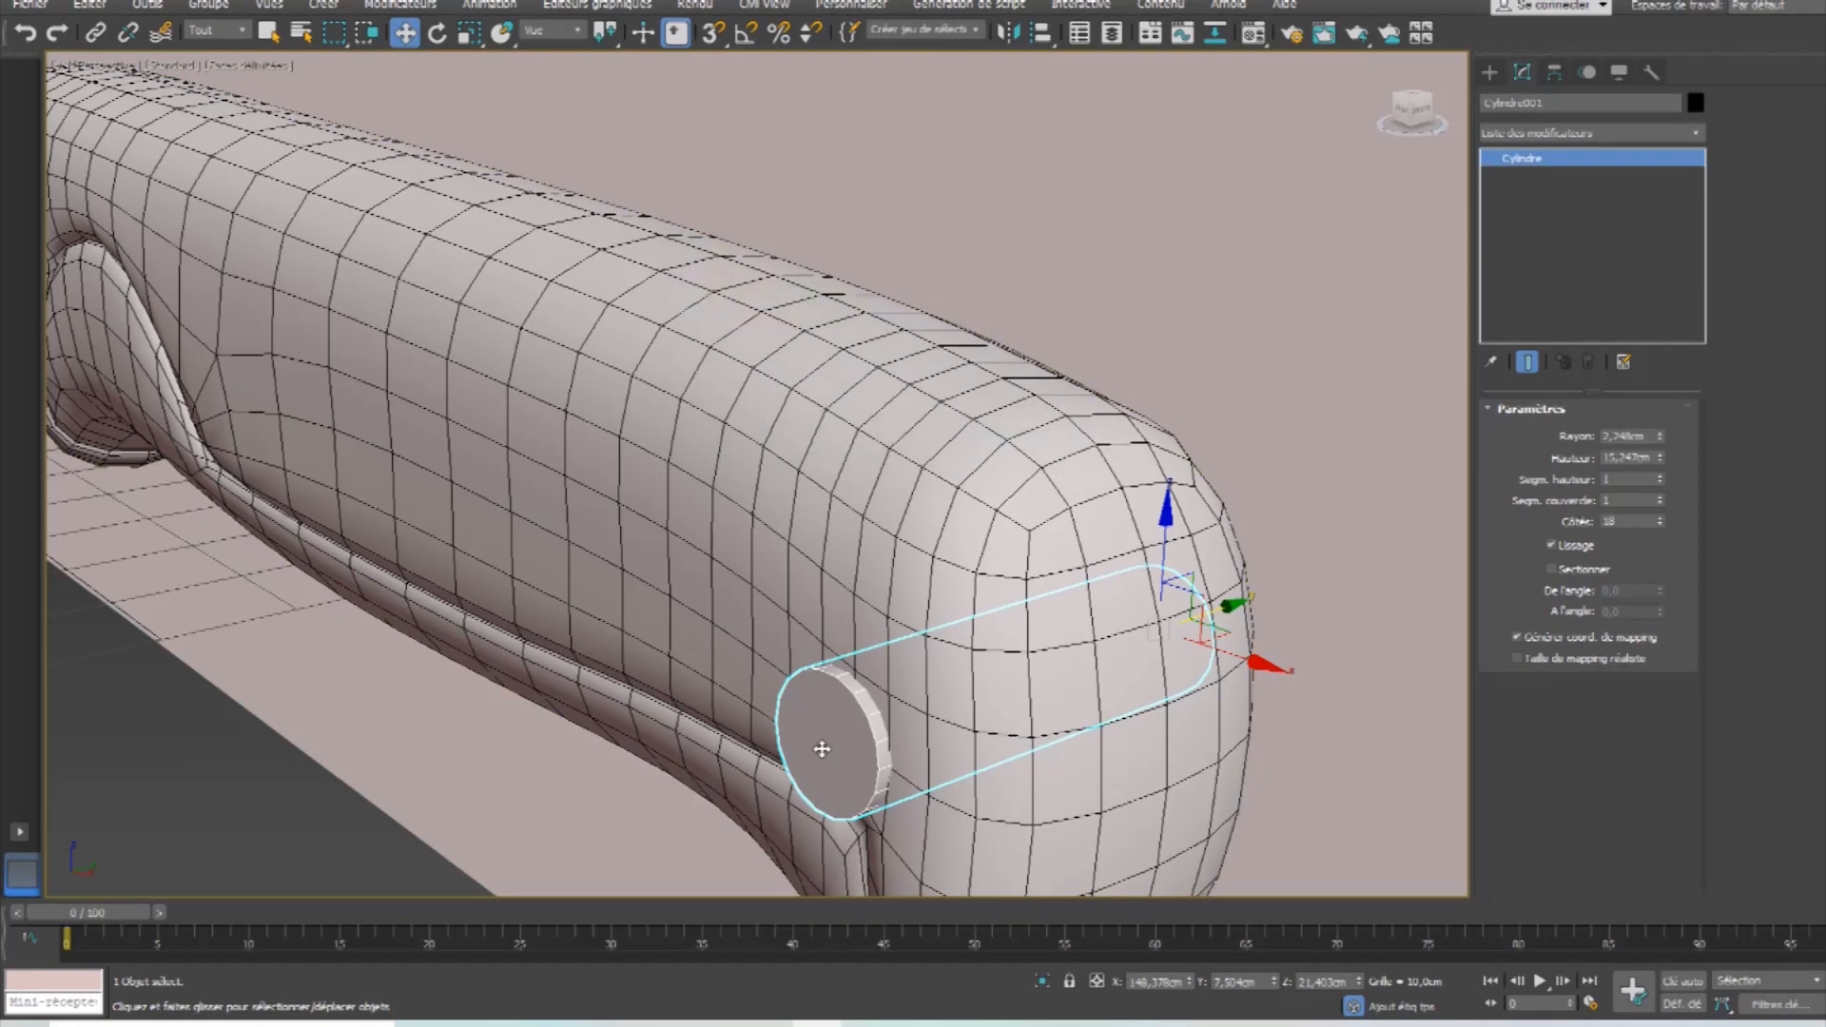
# Rename the cylinder as vis and the handle as manche.
pyautogui.click(1545, 101)
pyautogui.write('vis')
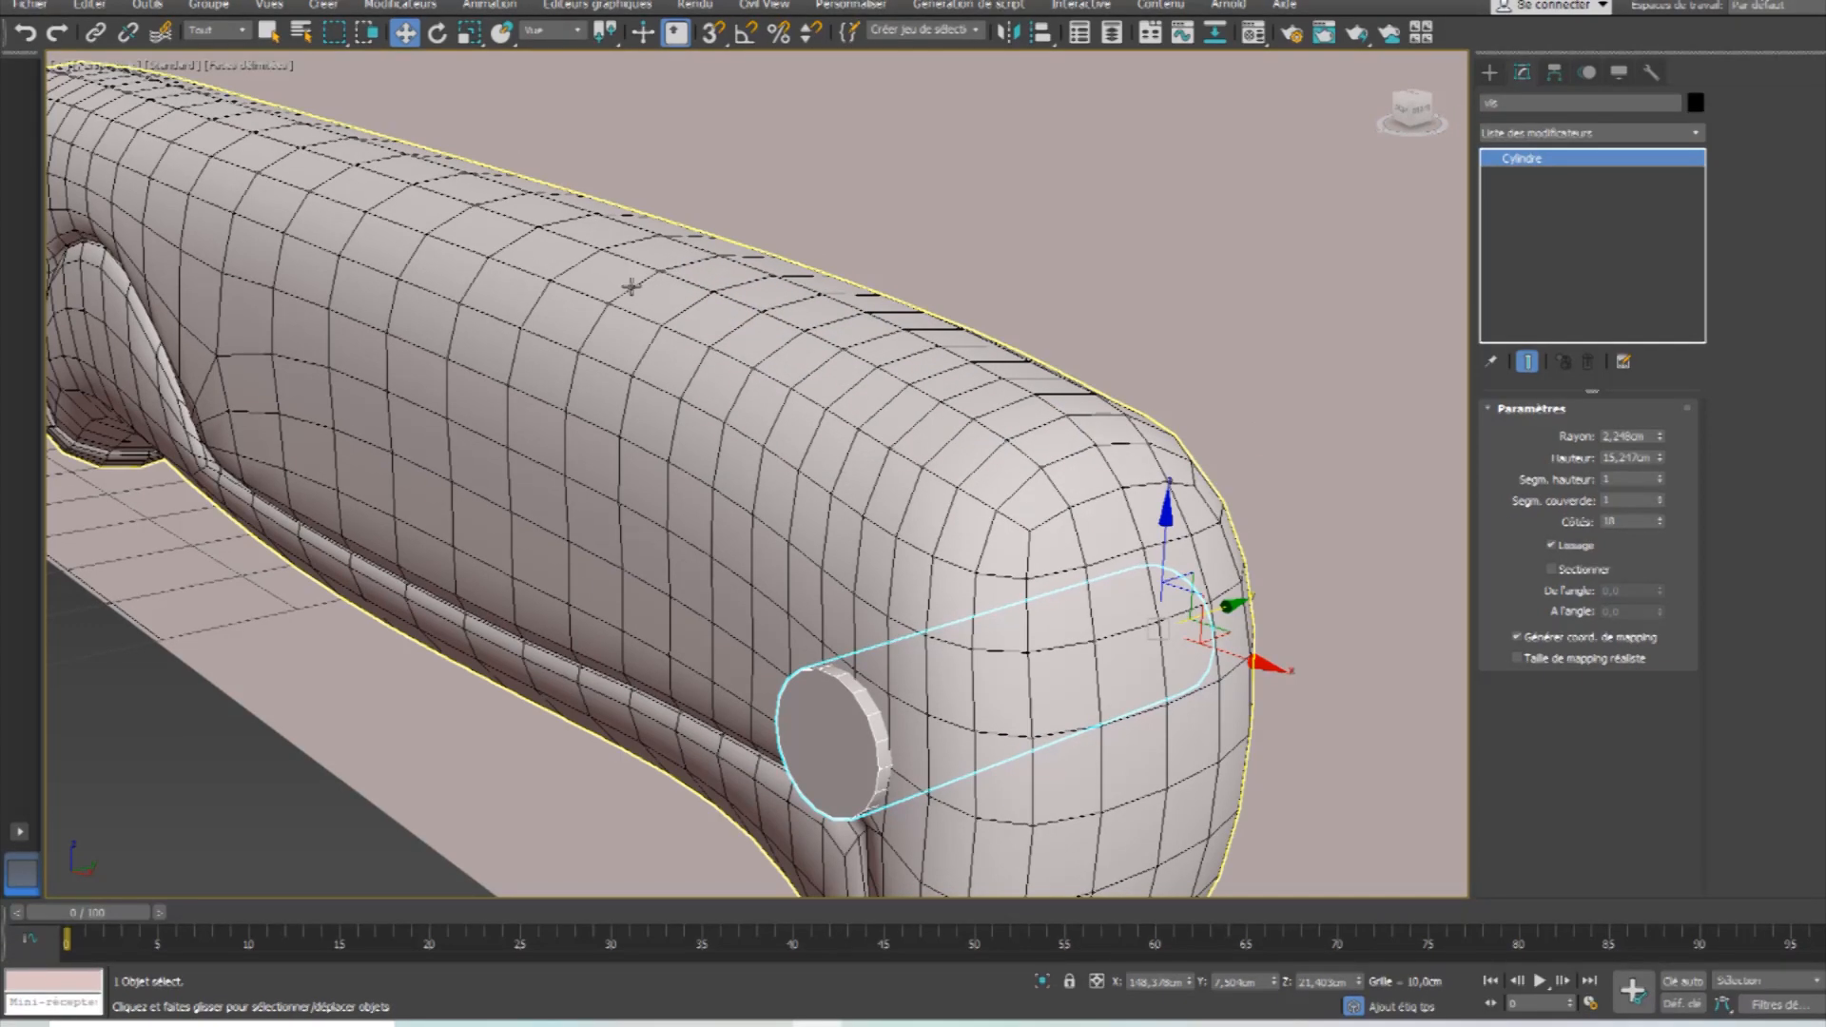
pyautogui.click(630, 287)
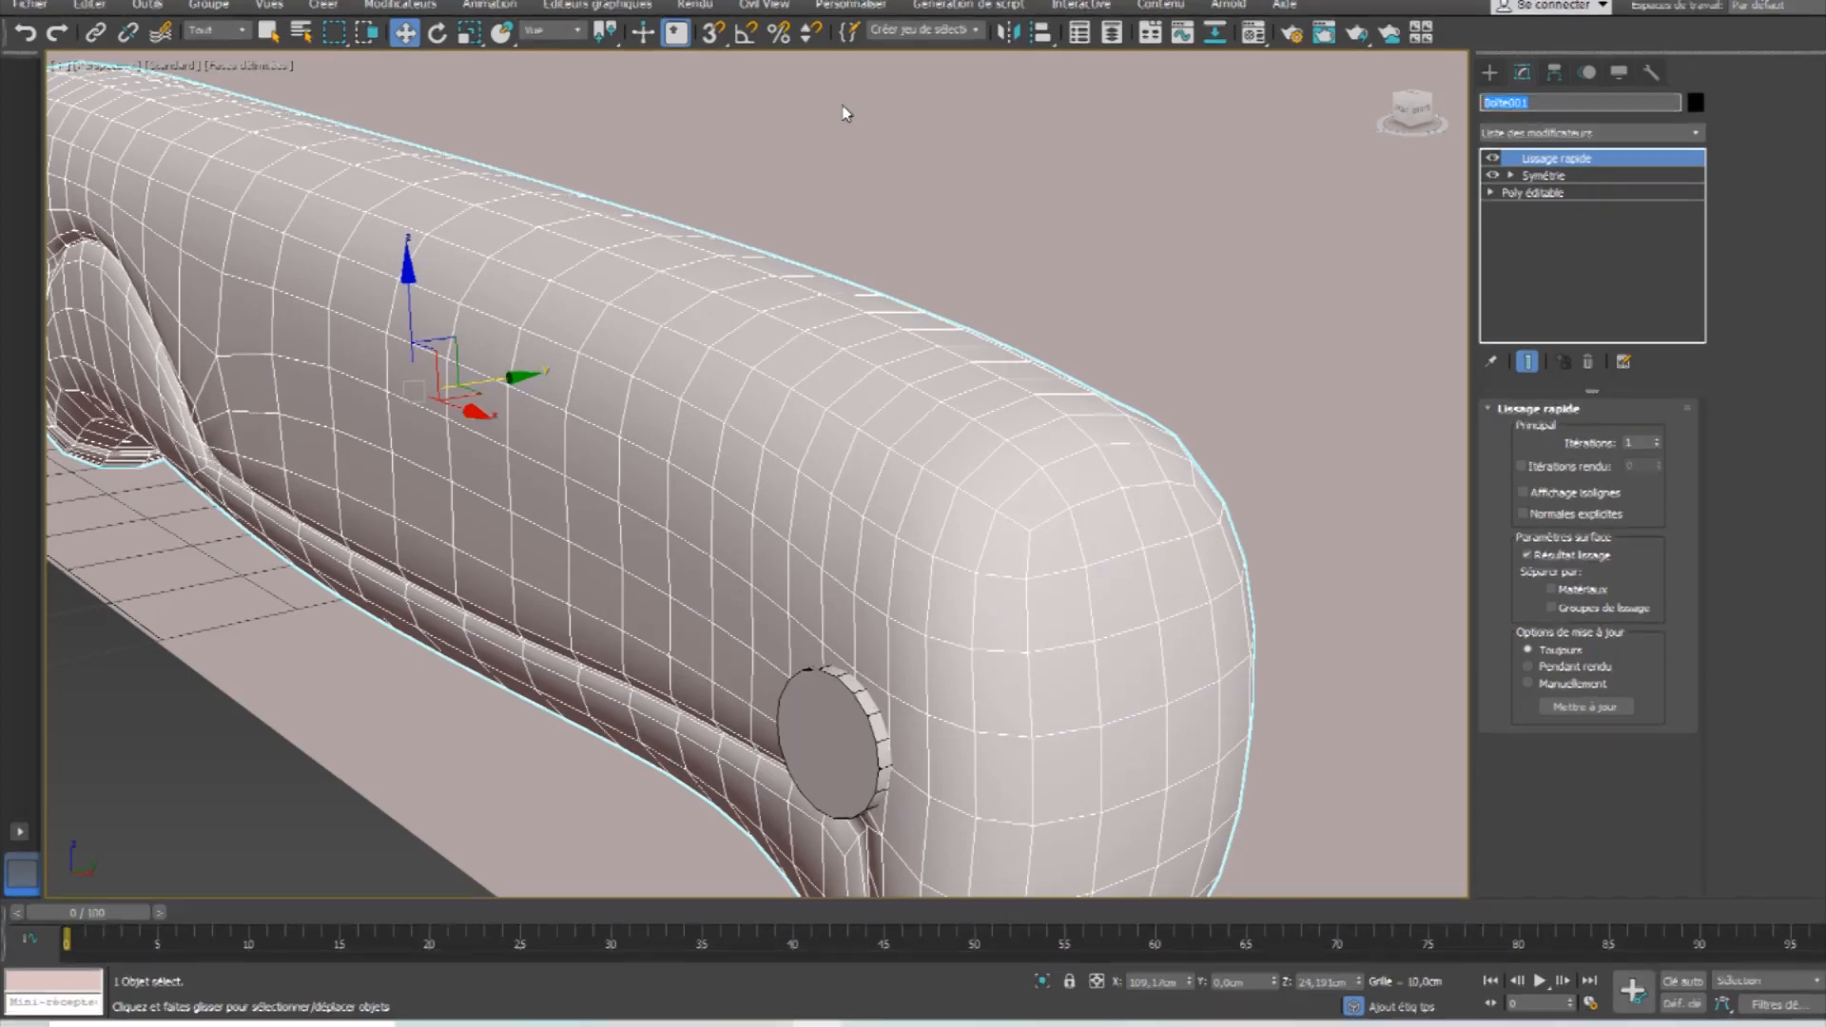
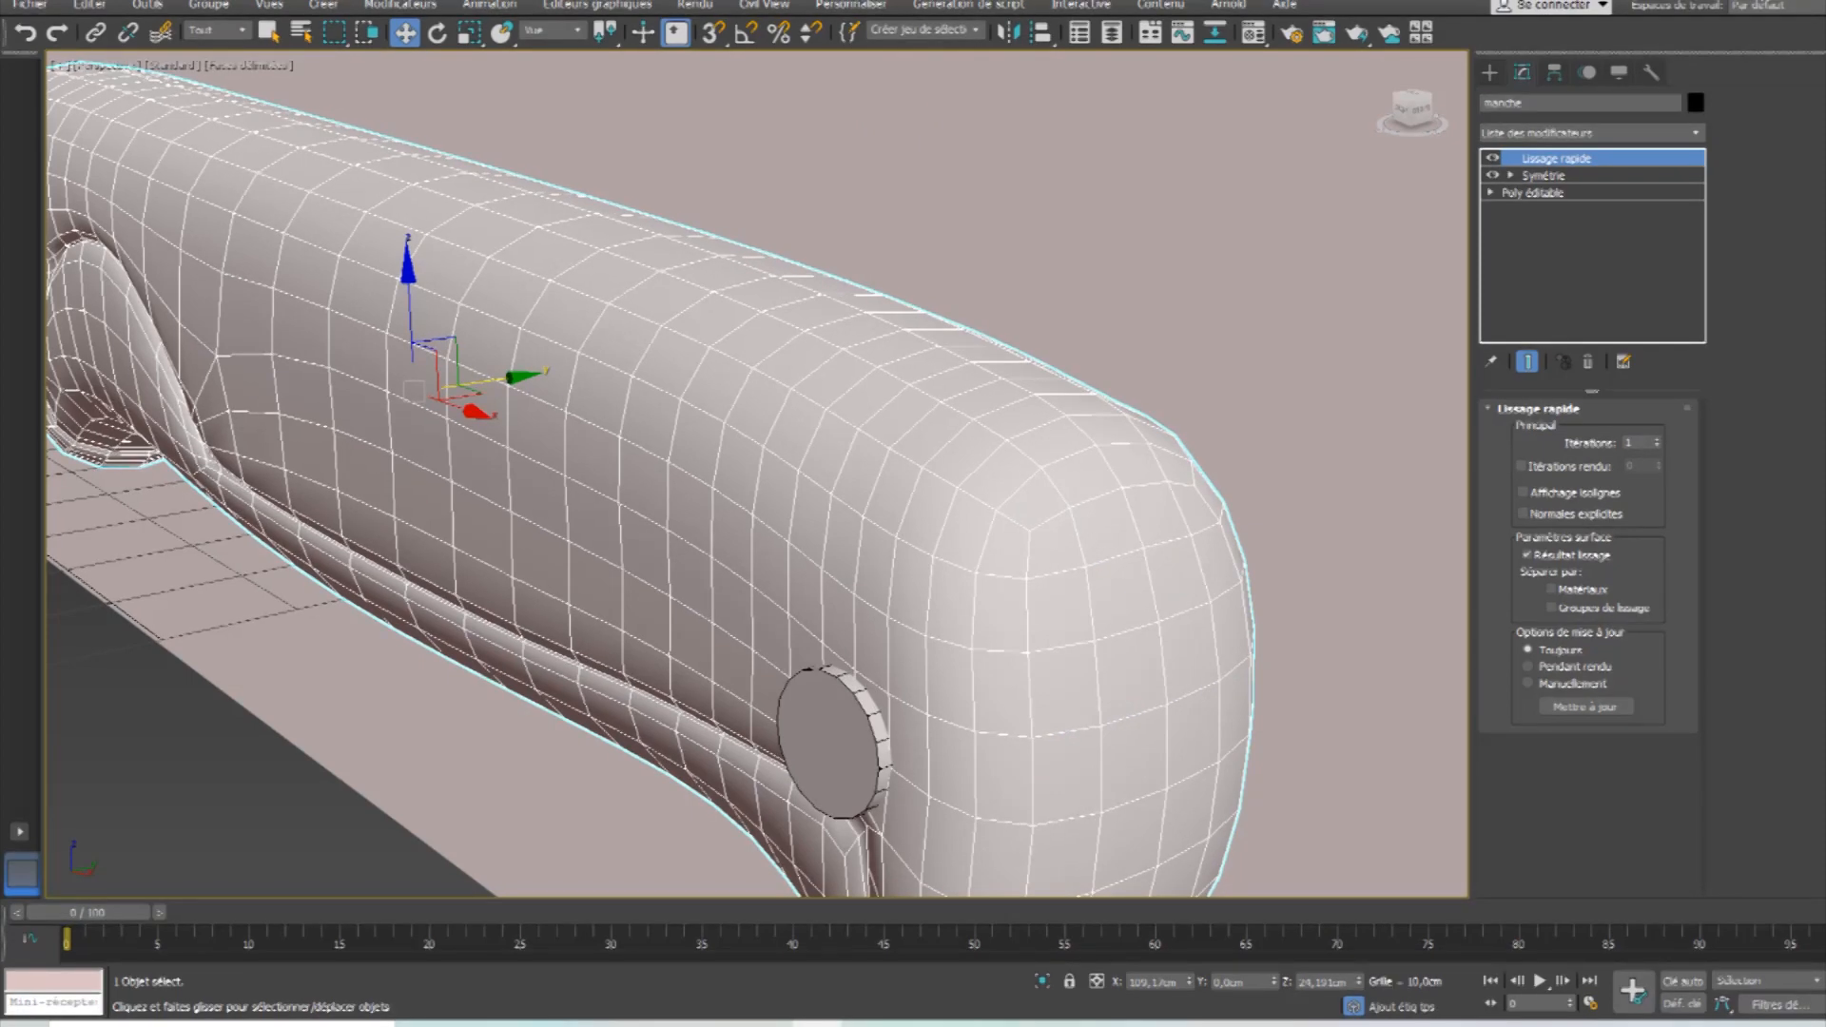
# Turn off the blade's see-through display and rename it as lame.
pyautogui.moveTo(238, 419); pyautogui.dragTo(1170, 495, button='middle')
pyautogui.click(761, 285)
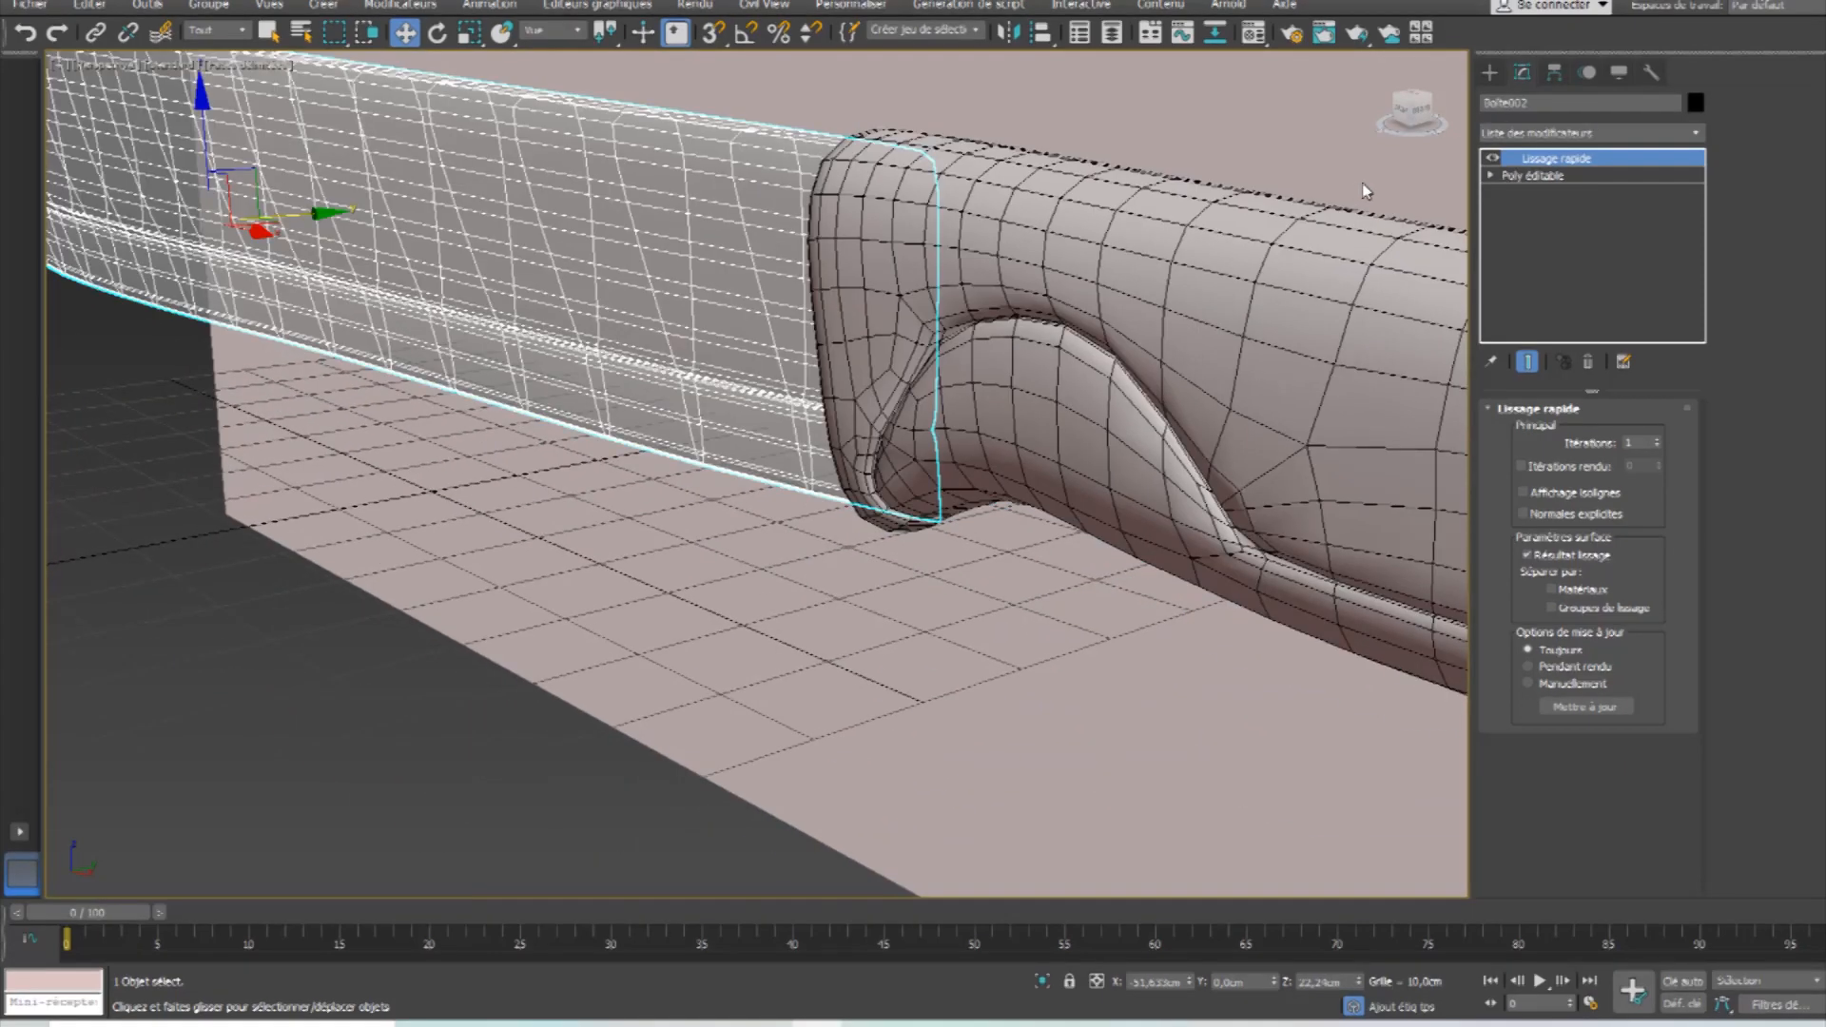
pyautogui.hotkey('alt', 'x')
pyautogui.moveTo(1561, 103); pyautogui.dragTo(1411, 118)
pyautogui.write('lame')
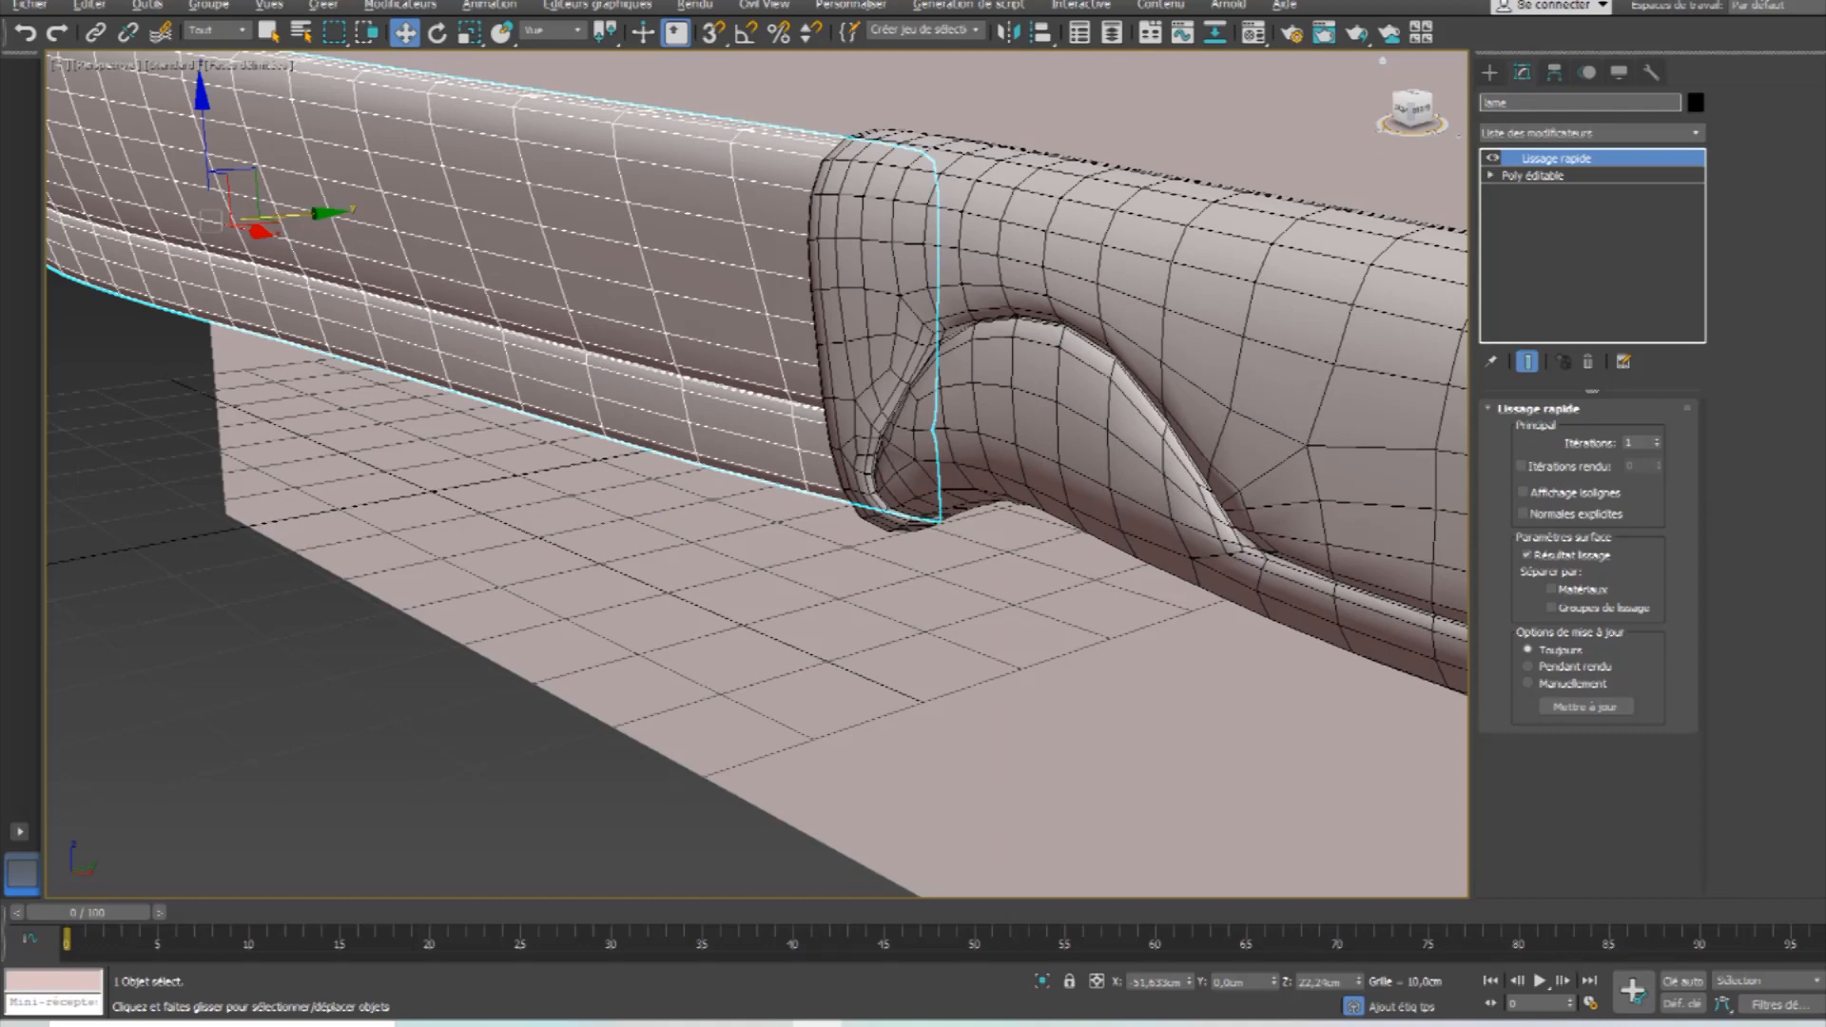
# Examine the handle, its grip border and the rivet against the reference image in the perspective and front views.
pyautogui.scroll(-8, 889, 461)
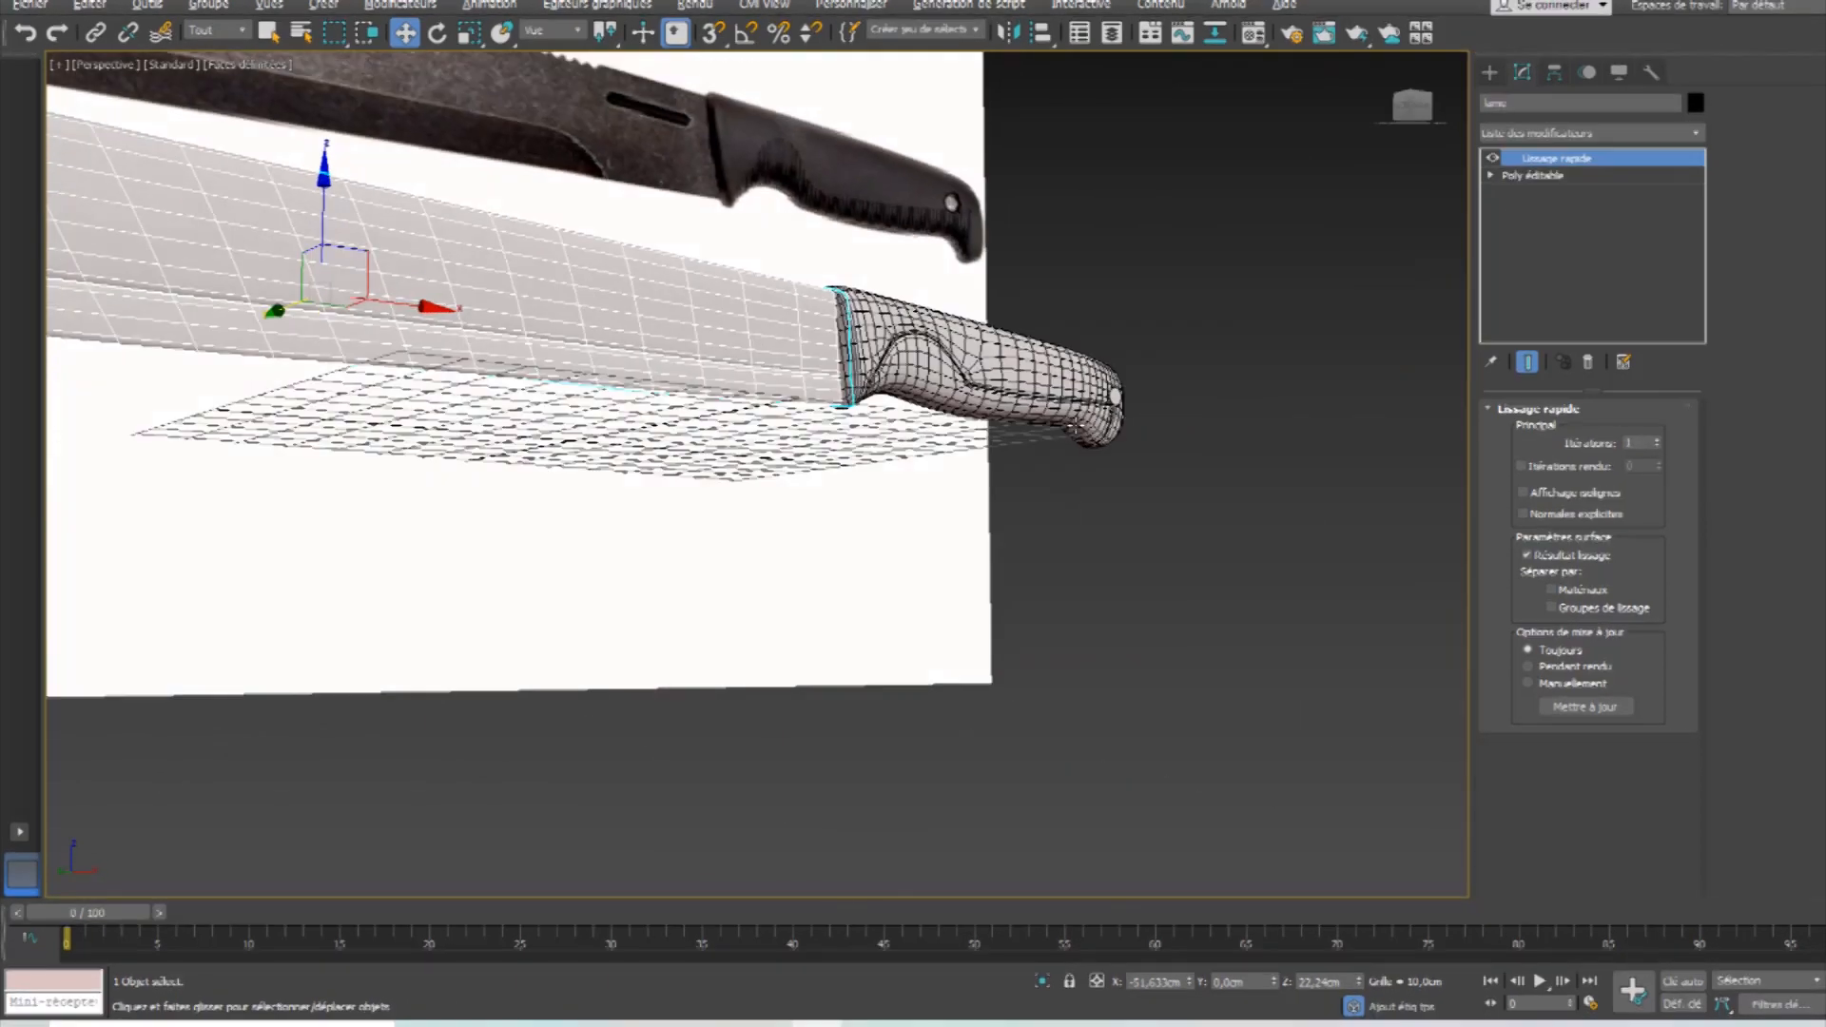
pyautogui.keyDown('alt'); pyautogui.moveTo(799, 357); pyautogui.dragTo(926, 481, button='middle'); pyautogui.keyUp('alt')
pyautogui.moveTo(1237, 485); pyautogui.dragTo(952, 531, button='middle')
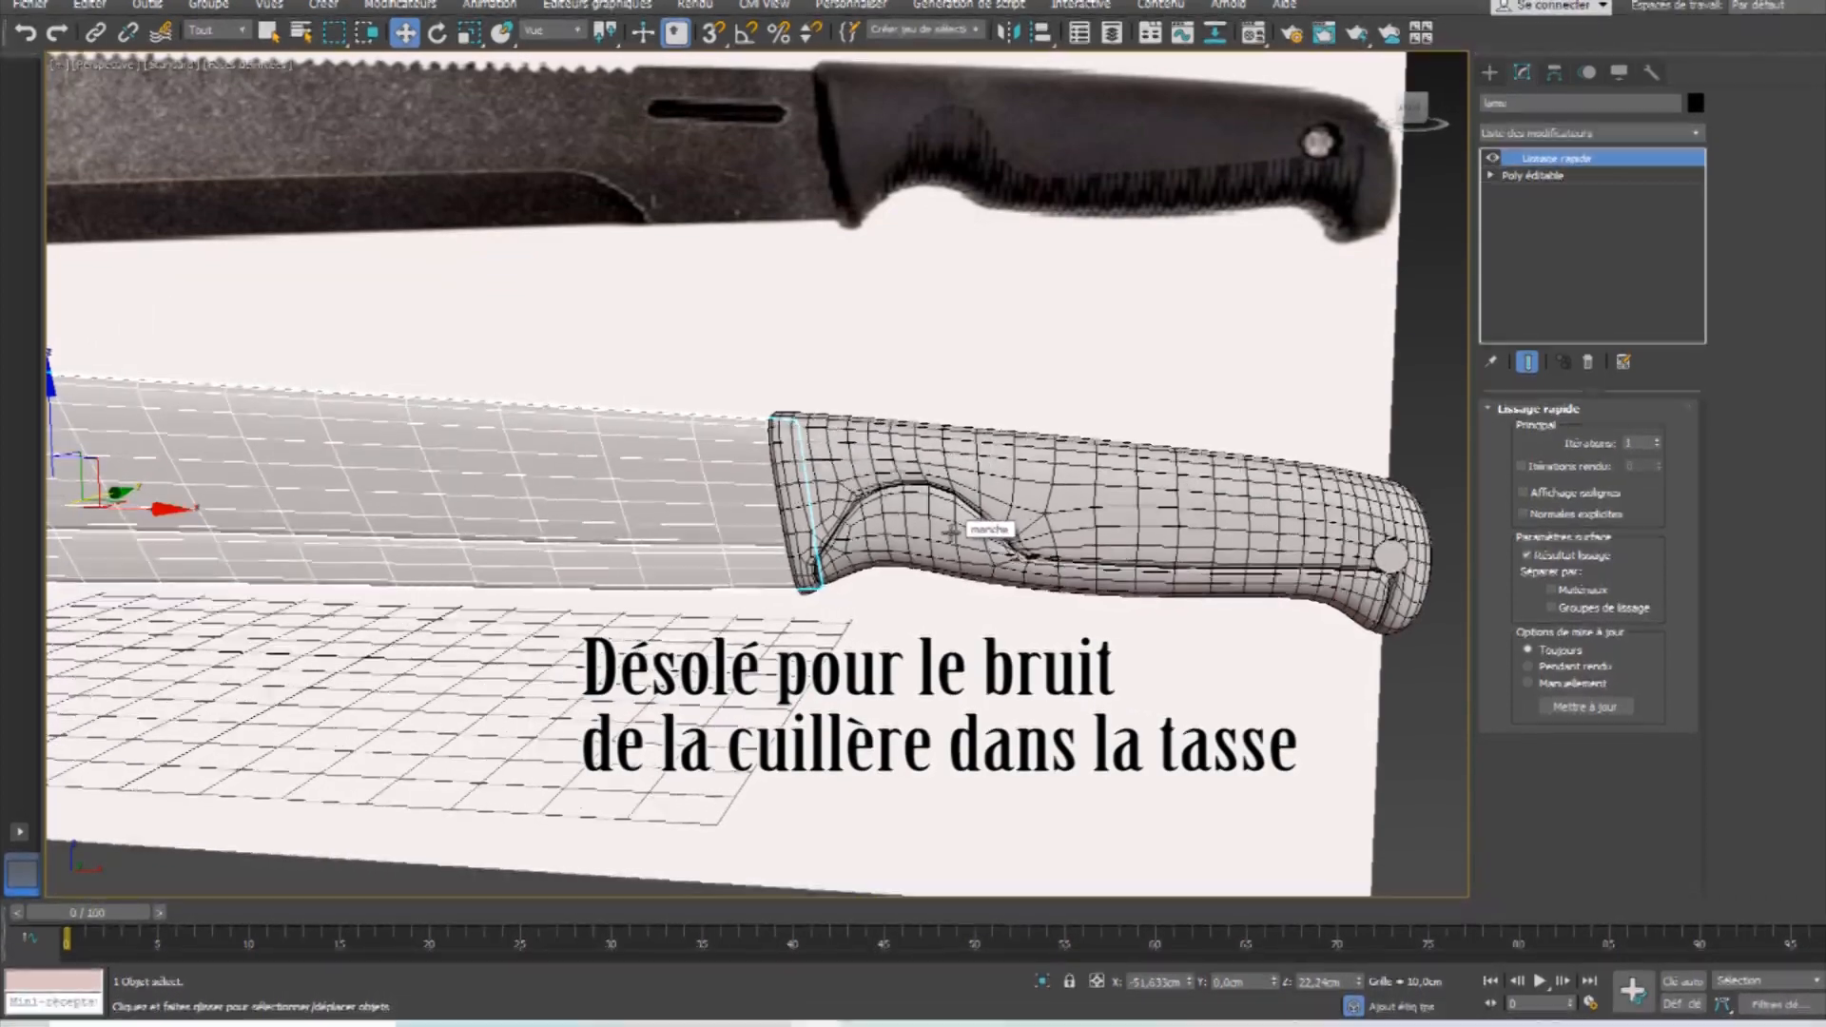
pyautogui.moveTo(1225, 693); pyautogui.dragTo(909, 665, button='middle')
pyautogui.hotkey('alt', 'w')
pyautogui.middleClick(857, 333)
pyautogui.hotkey('alt', 'w')
pyautogui.moveTo(146, 447); pyautogui.dragTo(776, 440, button='middle')
pyautogui.moveTo(1126, 505); pyautogui.dragTo(962, 516, button='middle')
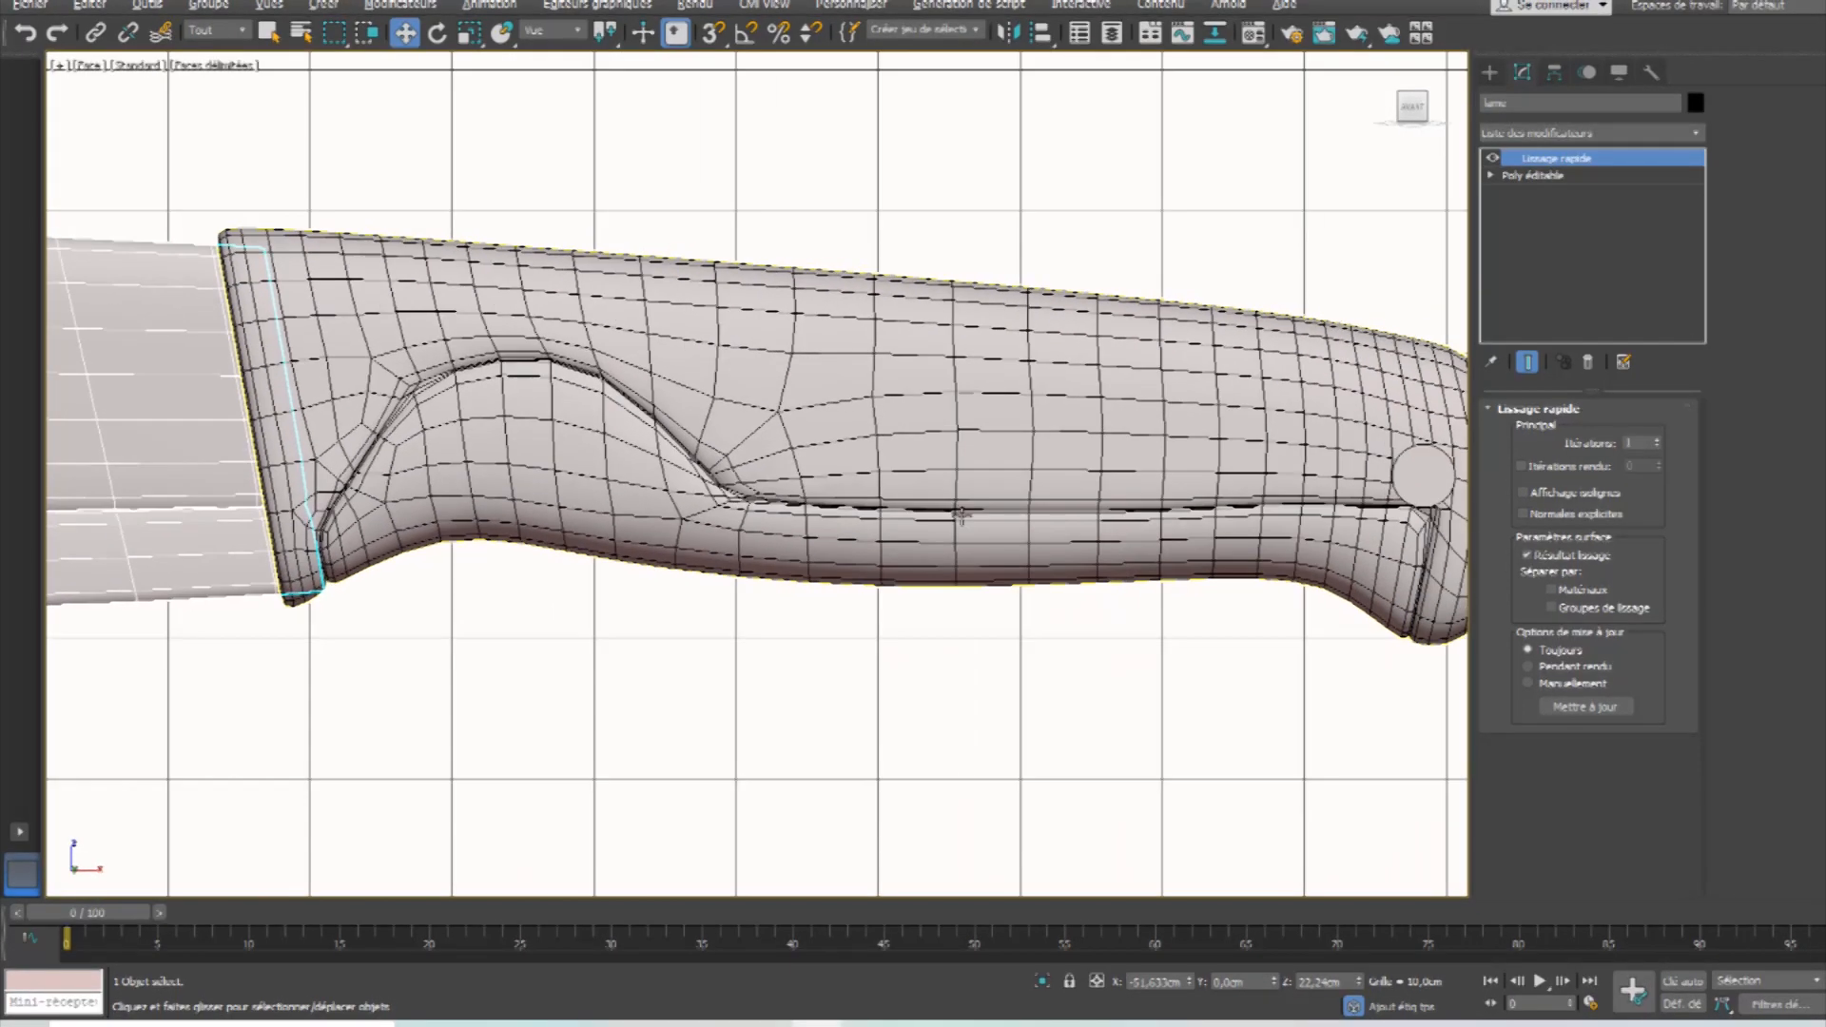
# Convert the blade and the handle to editable polygons, collapsing their modifiers.
pyautogui.rightClick(816, 369)
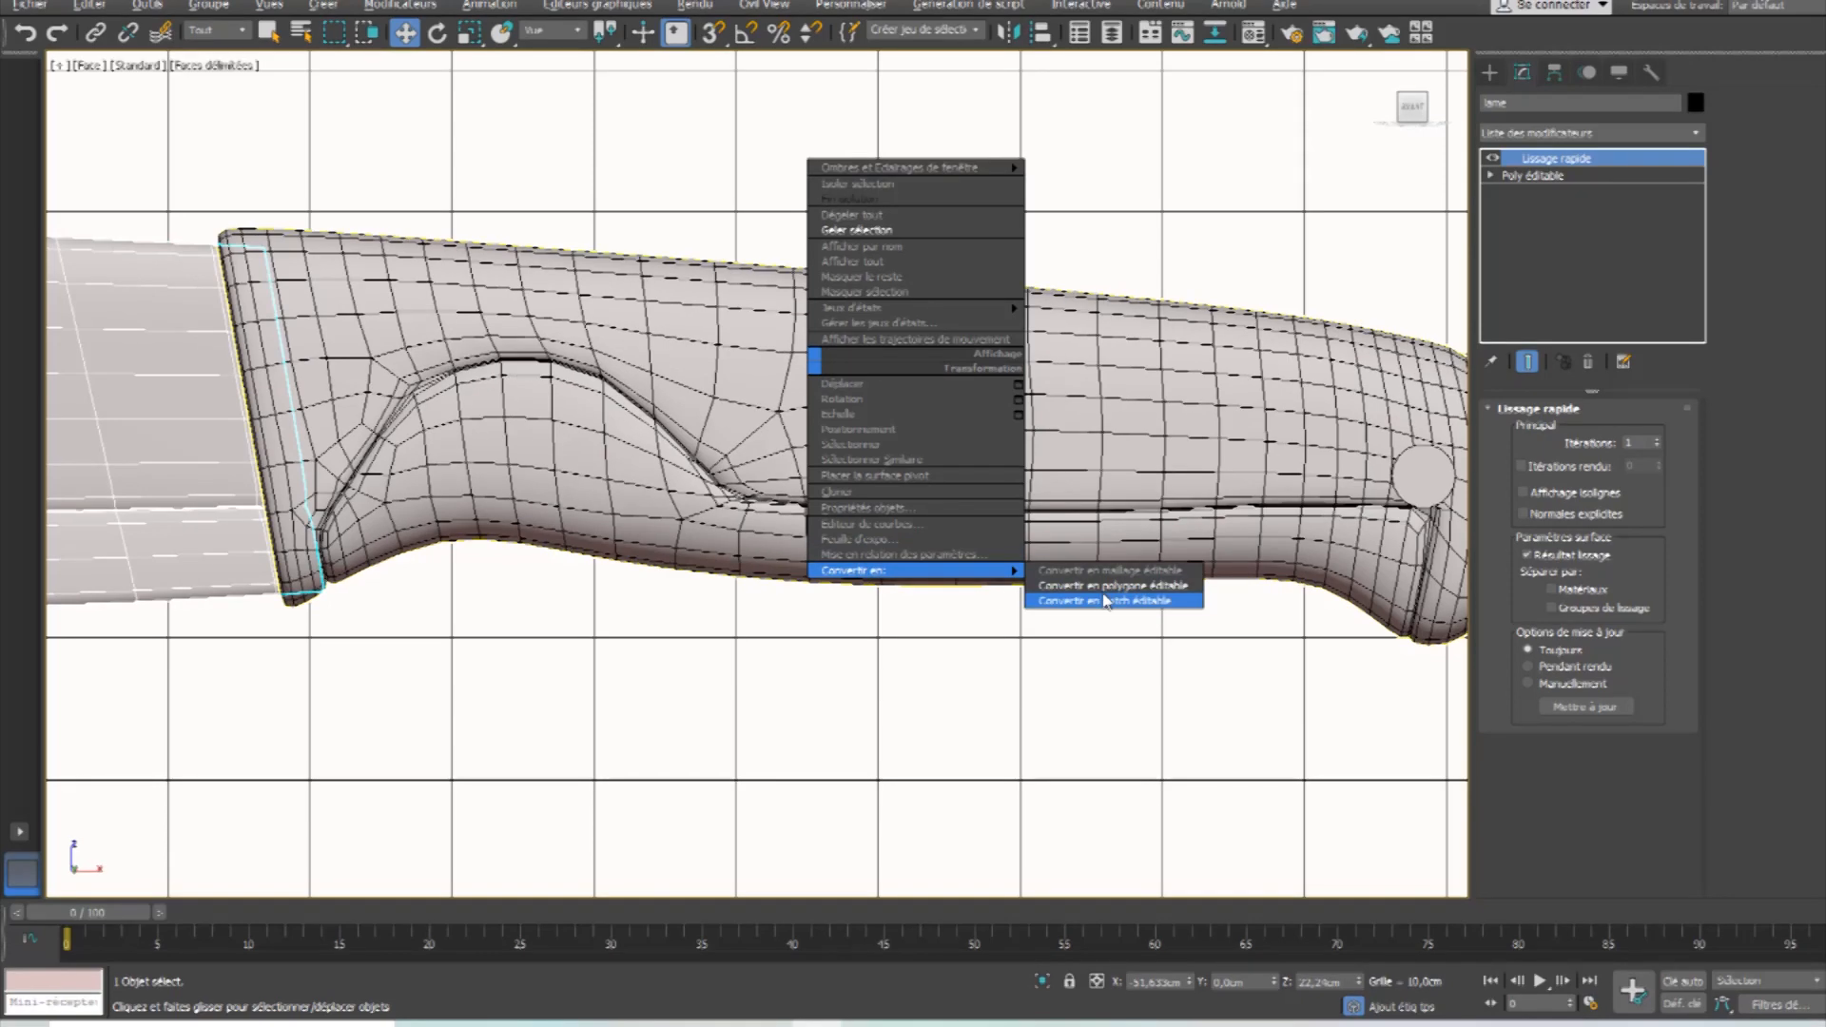
pyautogui.click(1111, 586)
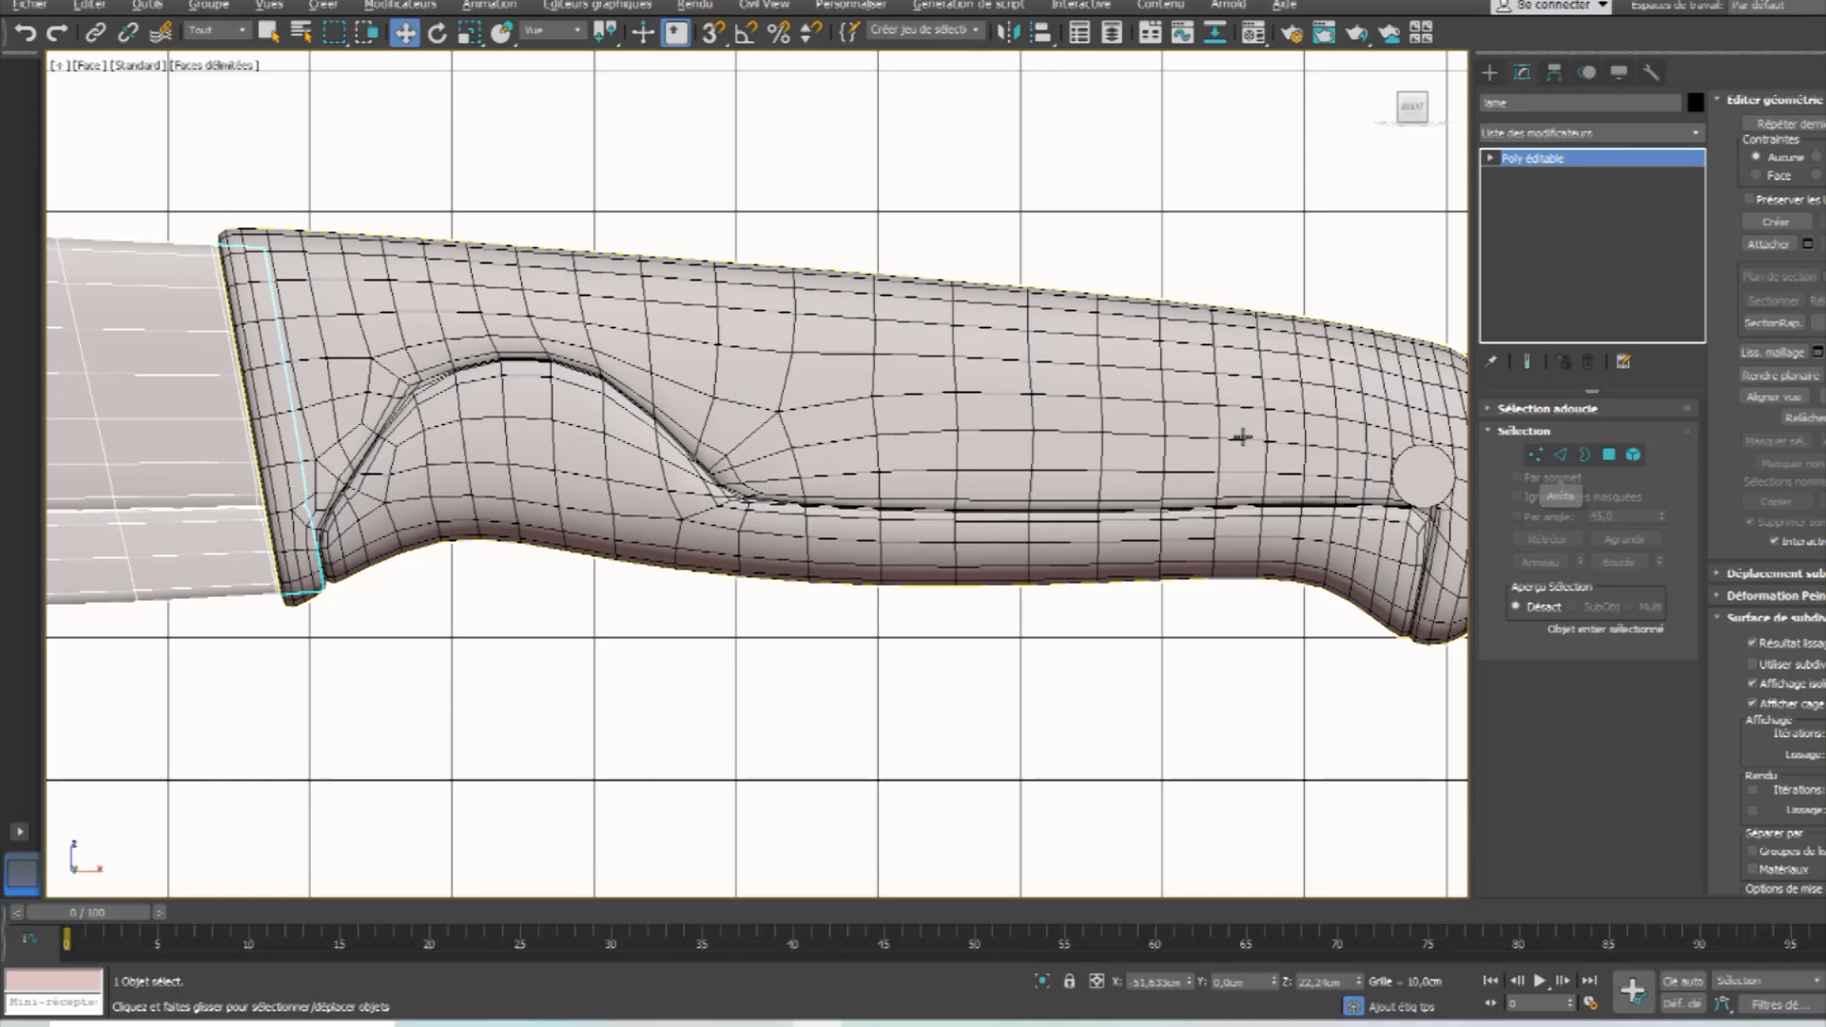
pyautogui.click(1040, 375)
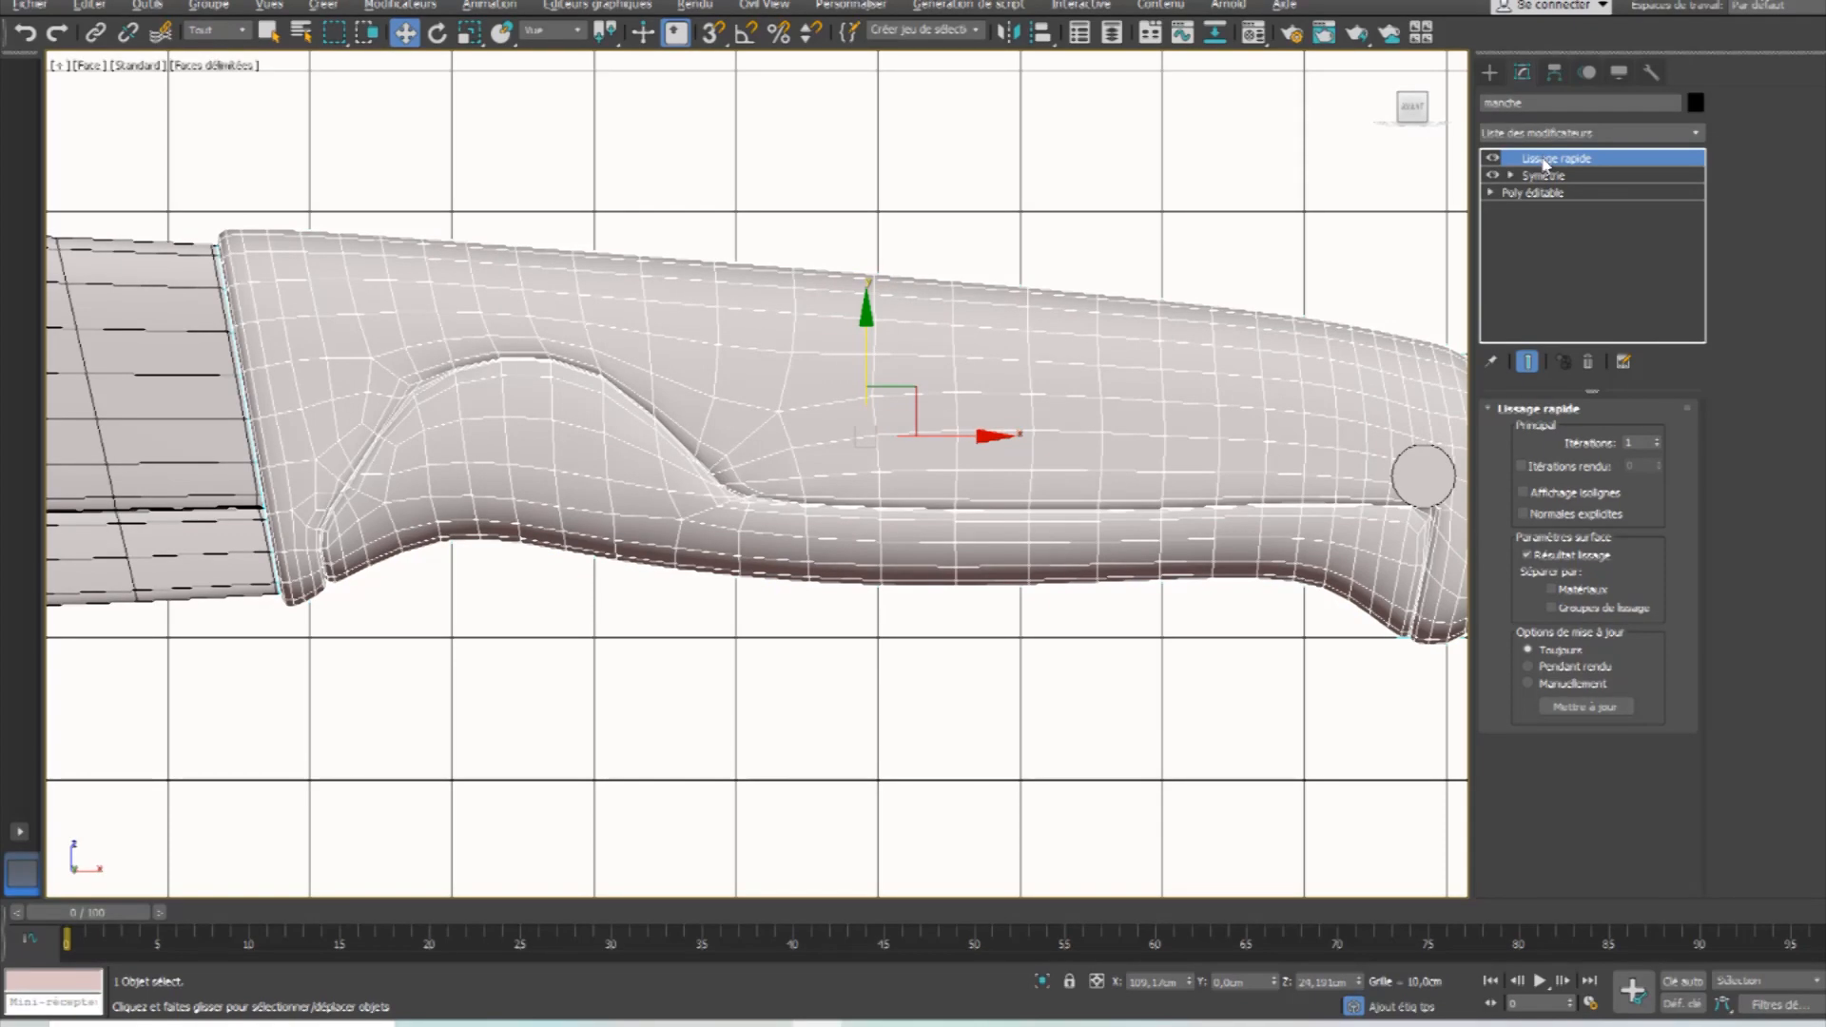
pyautogui.click(1493, 177)
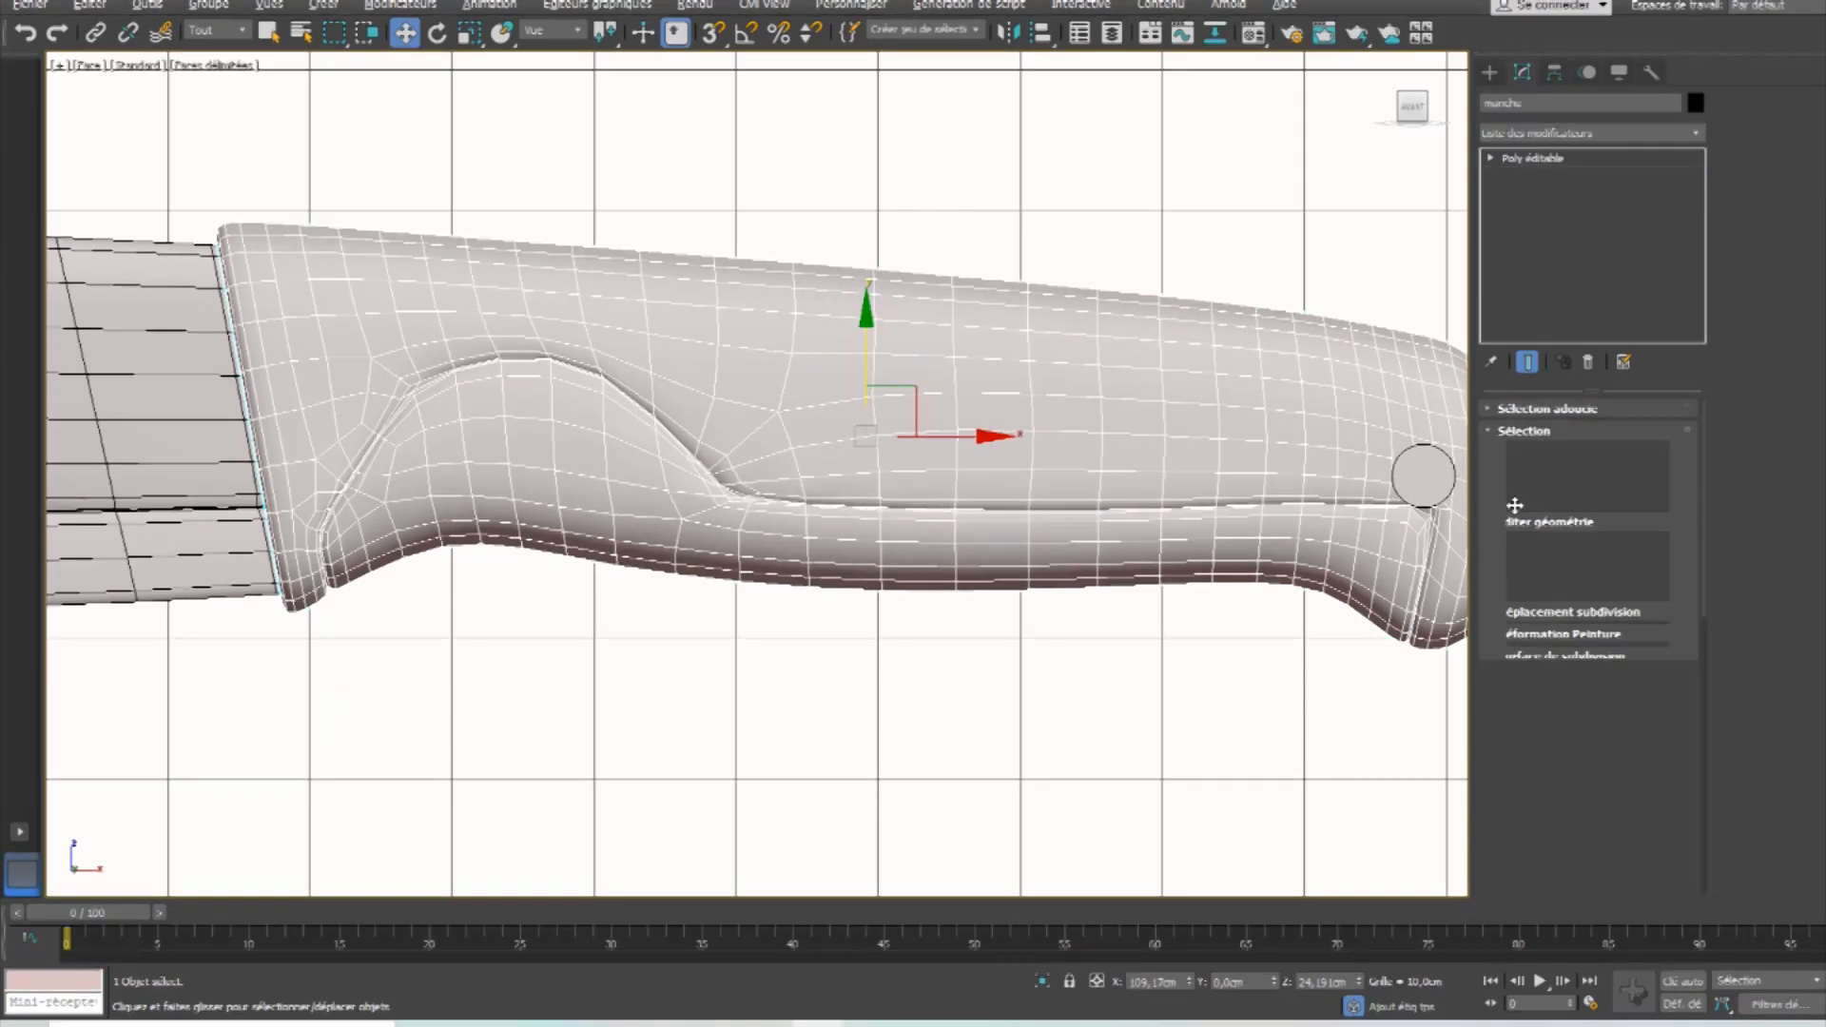
# Add a Symmetry modifier to the handle and mirror it along the Z axis.
pyautogui.click(1560, 133)
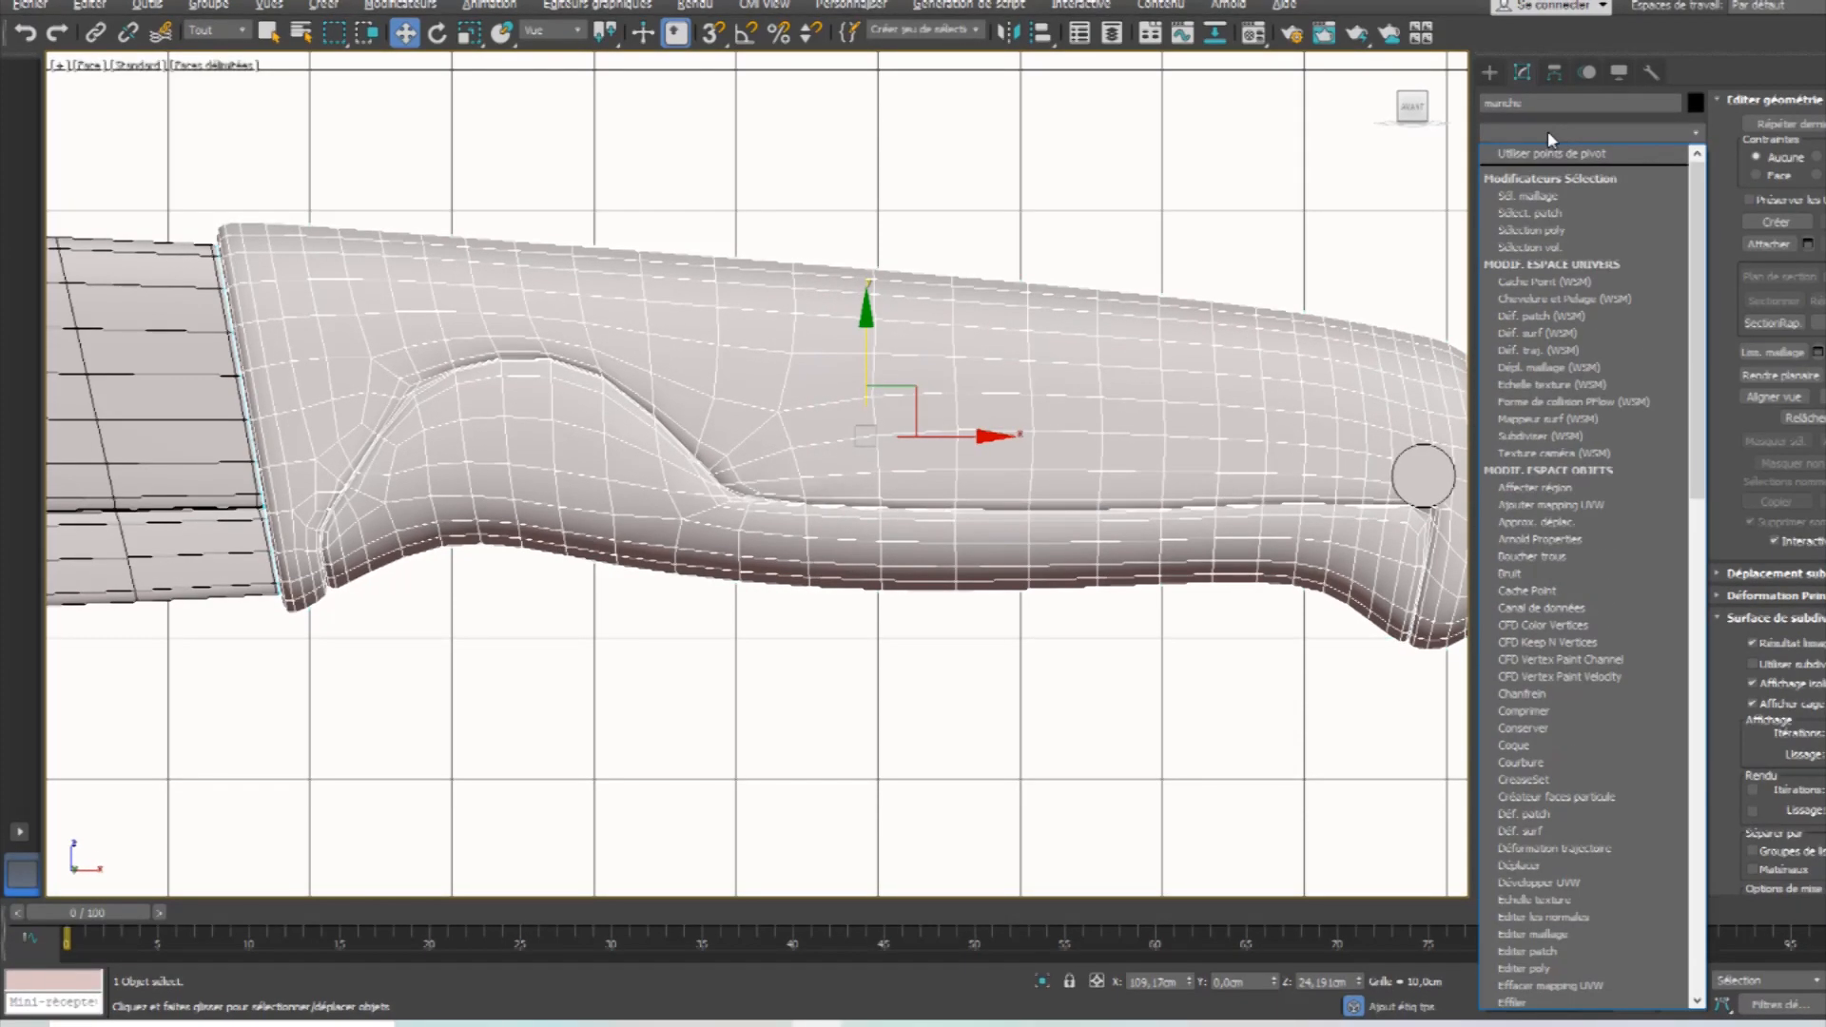
pyautogui.scroll(-1, 1579, 241)
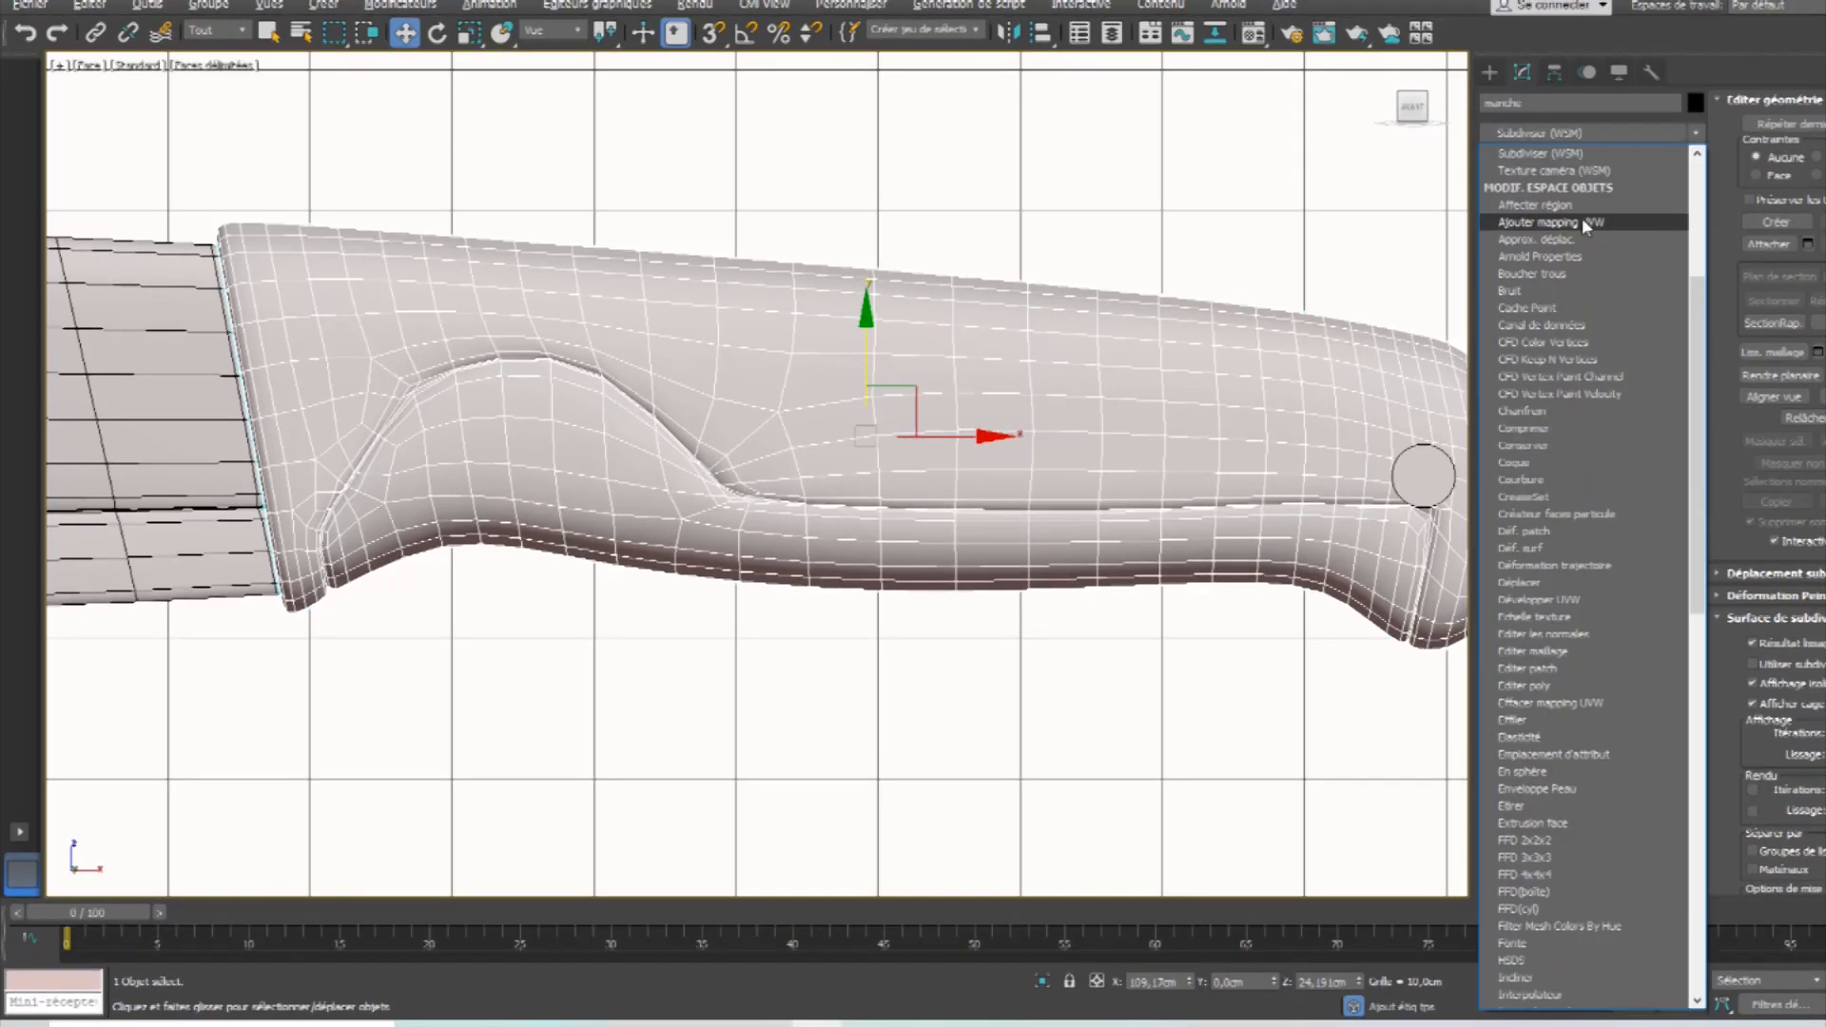
pyautogui.scroll(-5, 1541, 381)
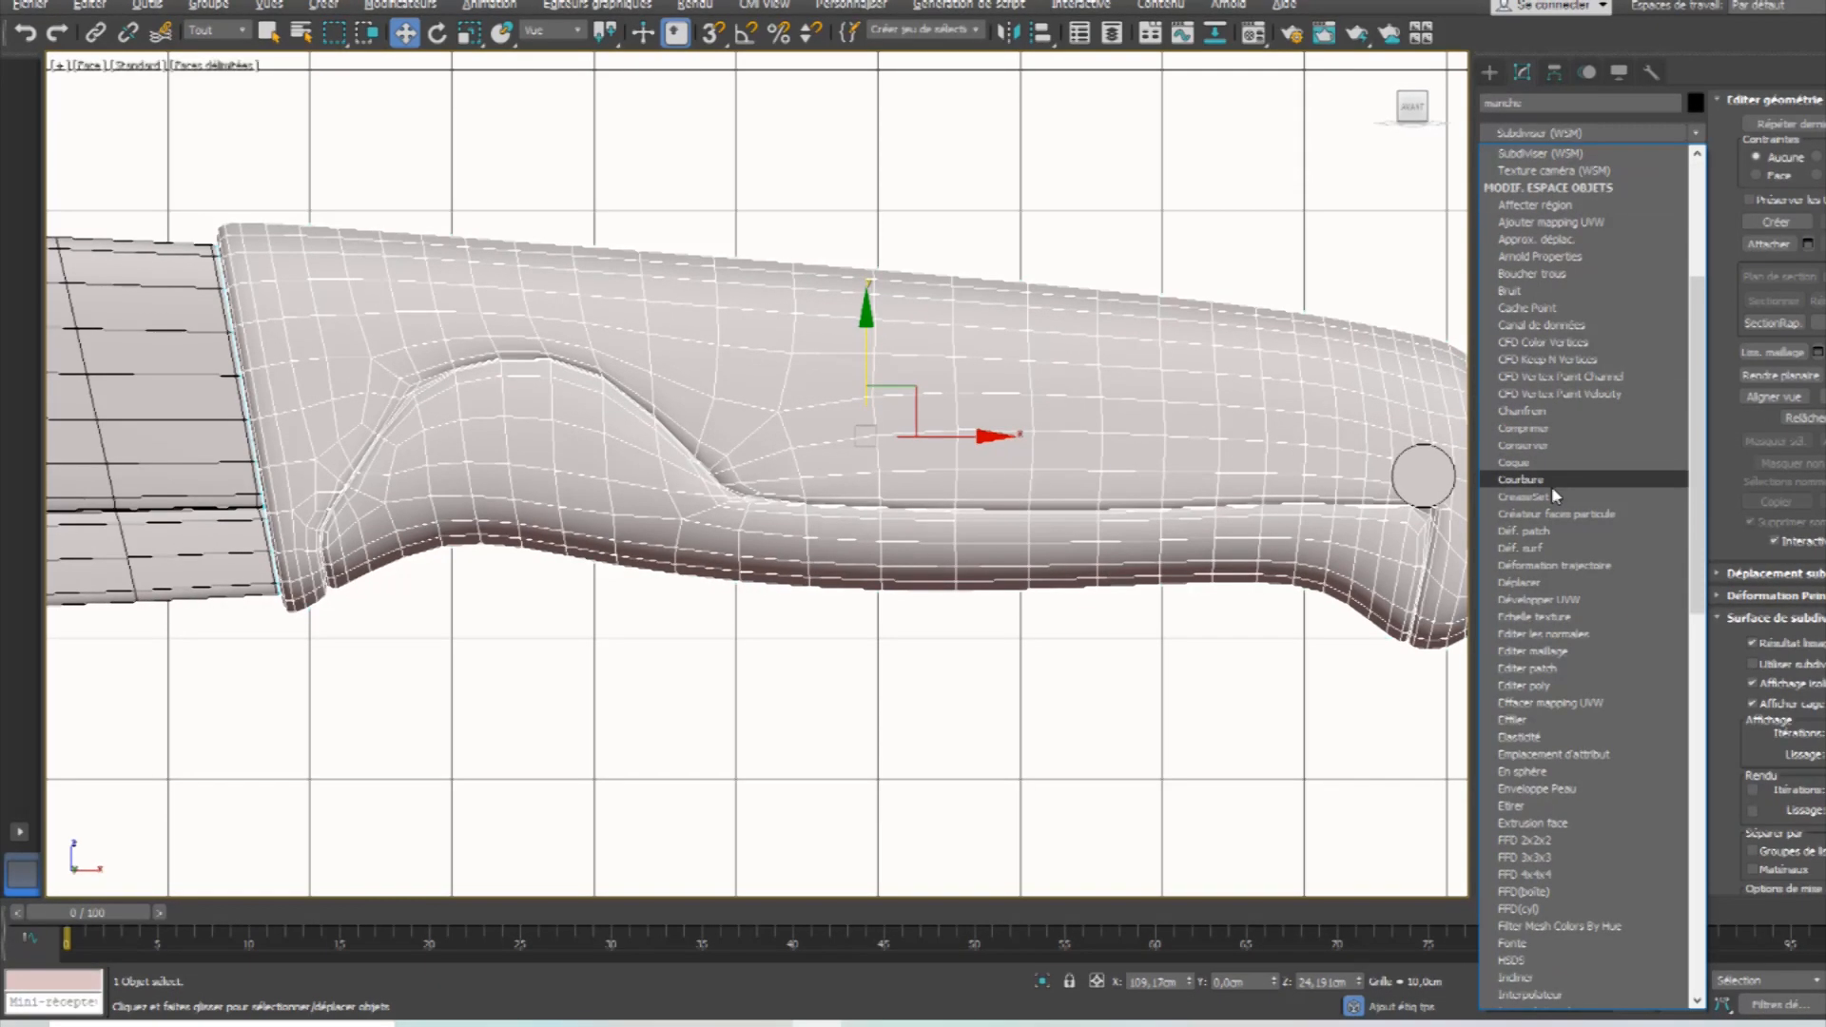
pyautogui.scroll(-10, 1551, 487)
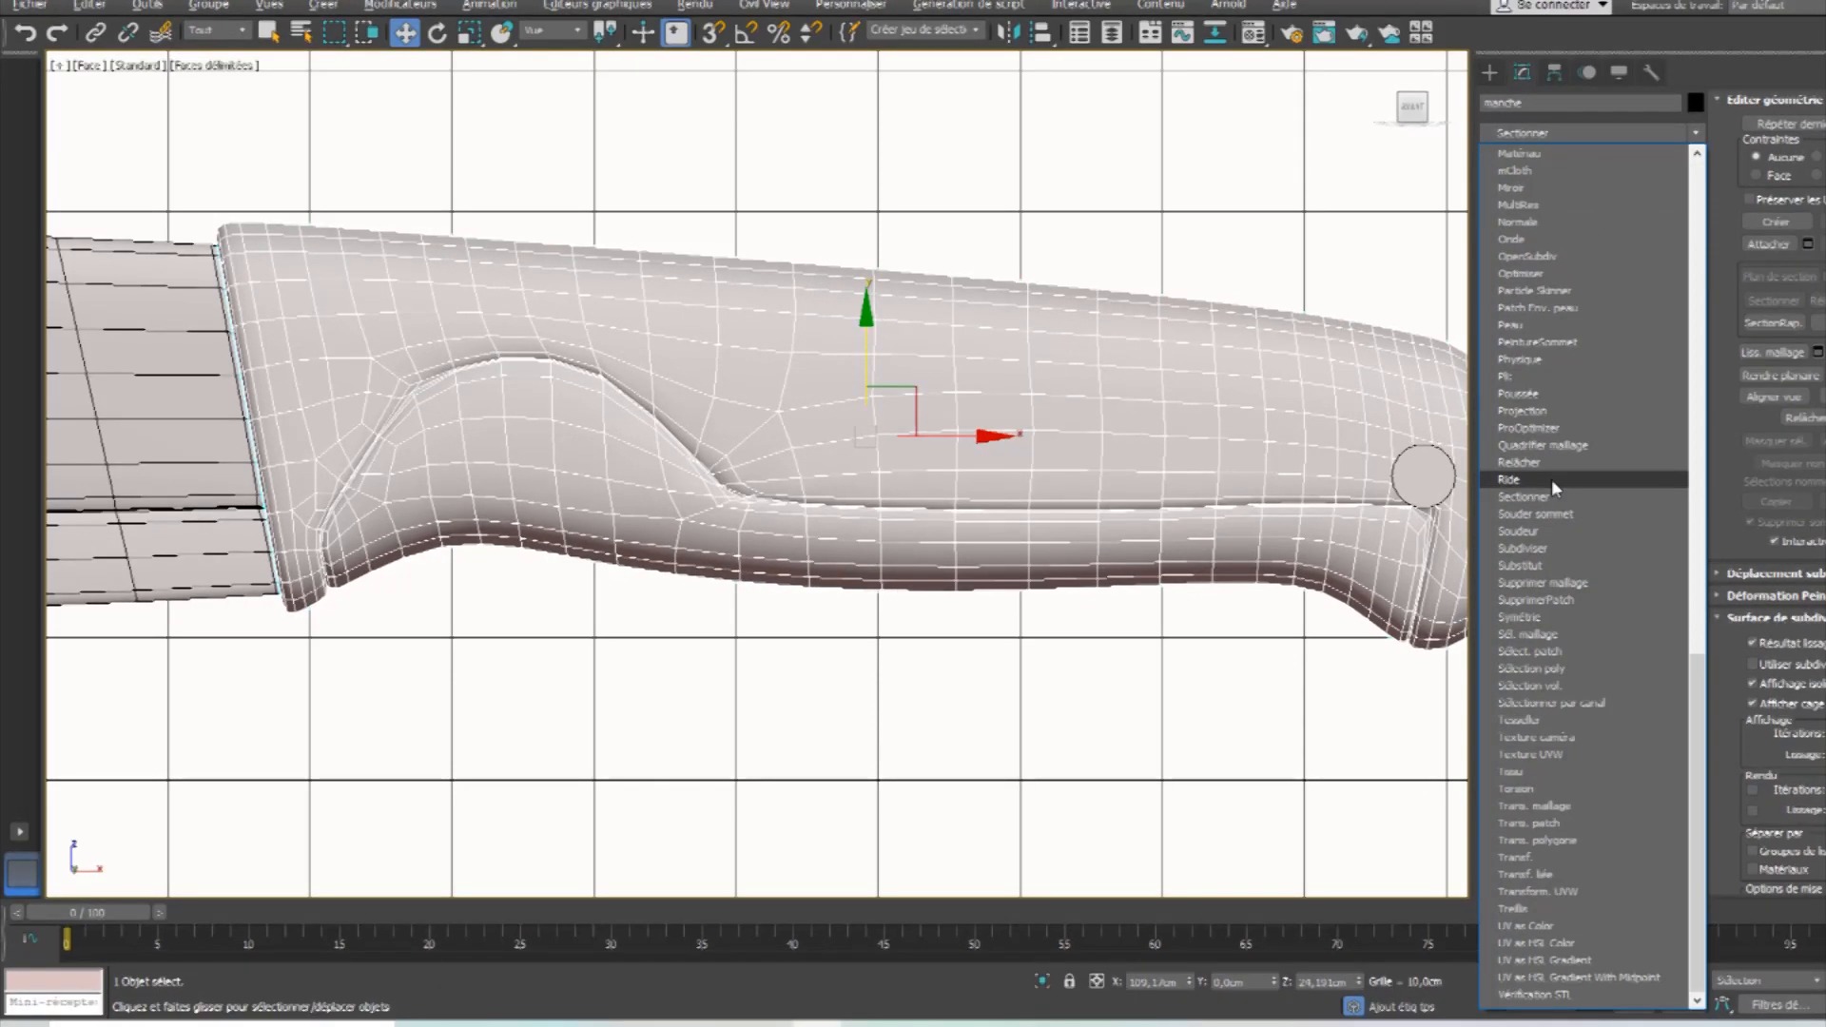
pyautogui.click(1530, 618)
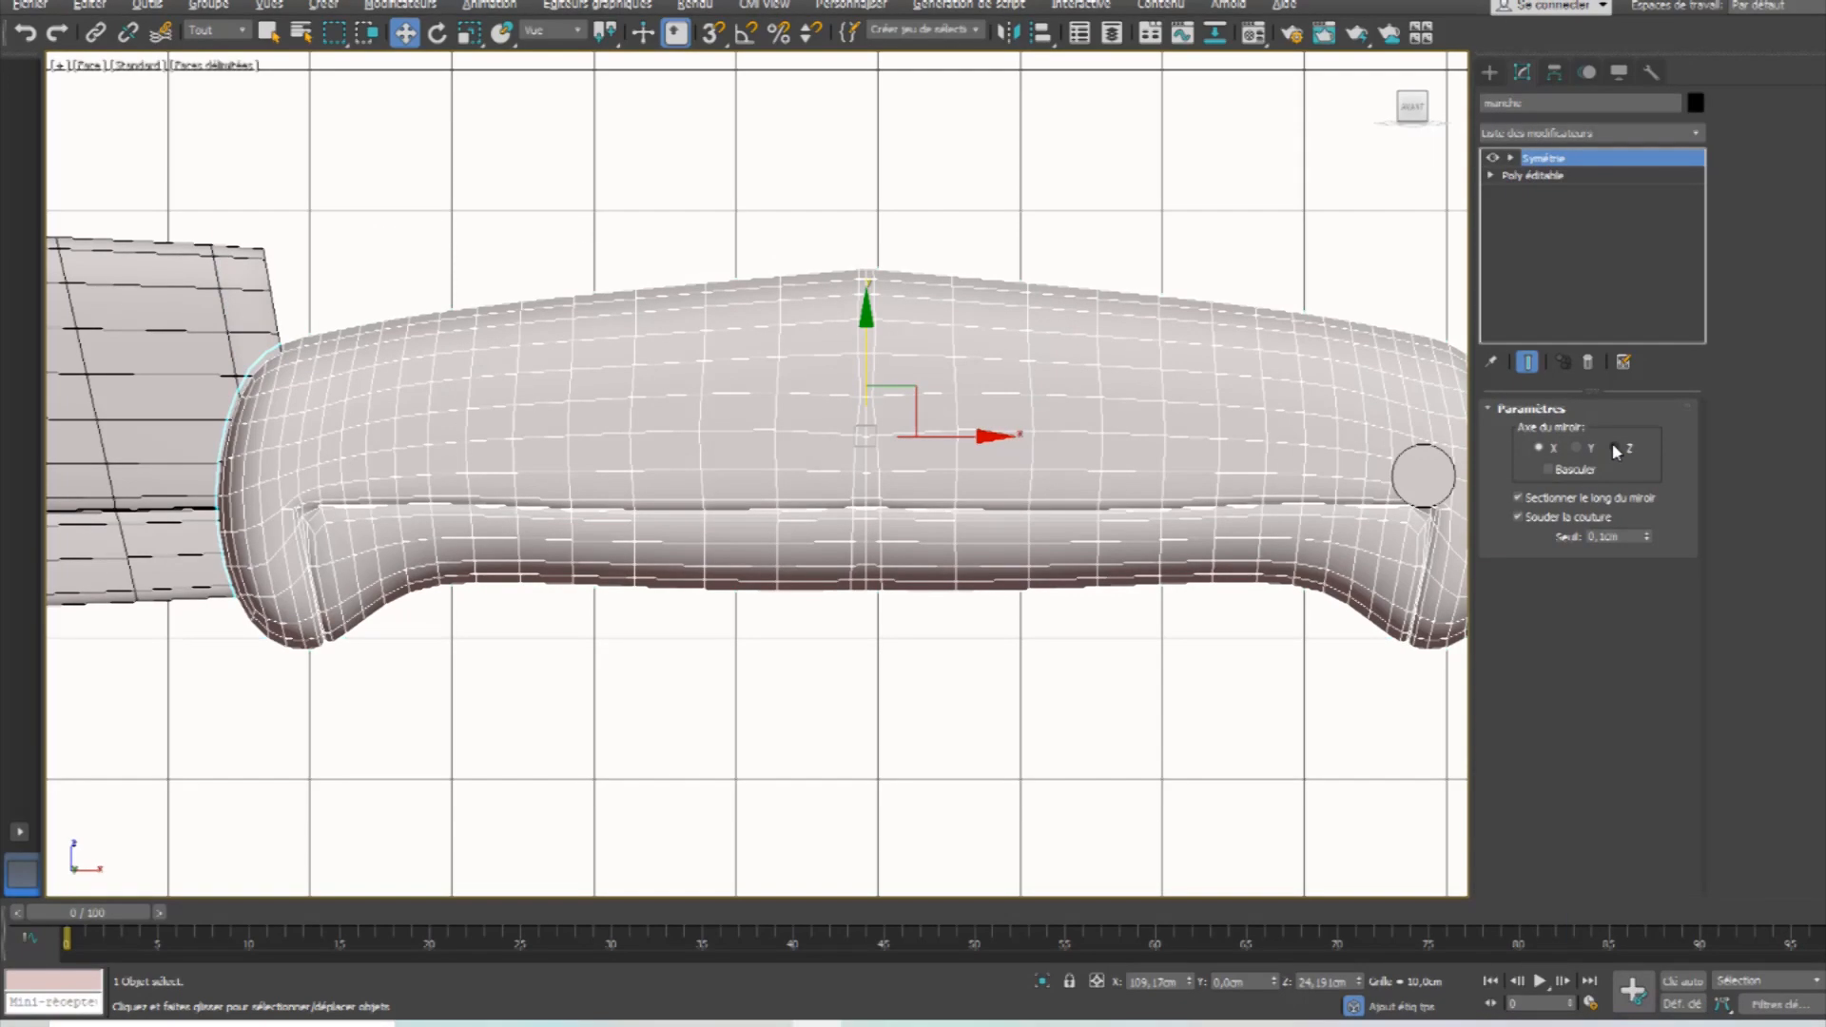
pyautogui.moveTo(1161, 468)
pyautogui.keyDown('alt'); pyautogui.mouseDown(button='middle')
pyautogui.moveTo(990, 534)
pyautogui.moveTo(1170, 437)
pyautogui.moveTo(1144, 499)
pyautogui.mouseUp(button='middle'); pyautogui.keyUp('alt')
pyautogui.press('f')
pyautogui.moveTo(269, 499); pyautogui.dragTo(687, 464, button='middle')
pyautogui.scroll(-3, 686, 464)
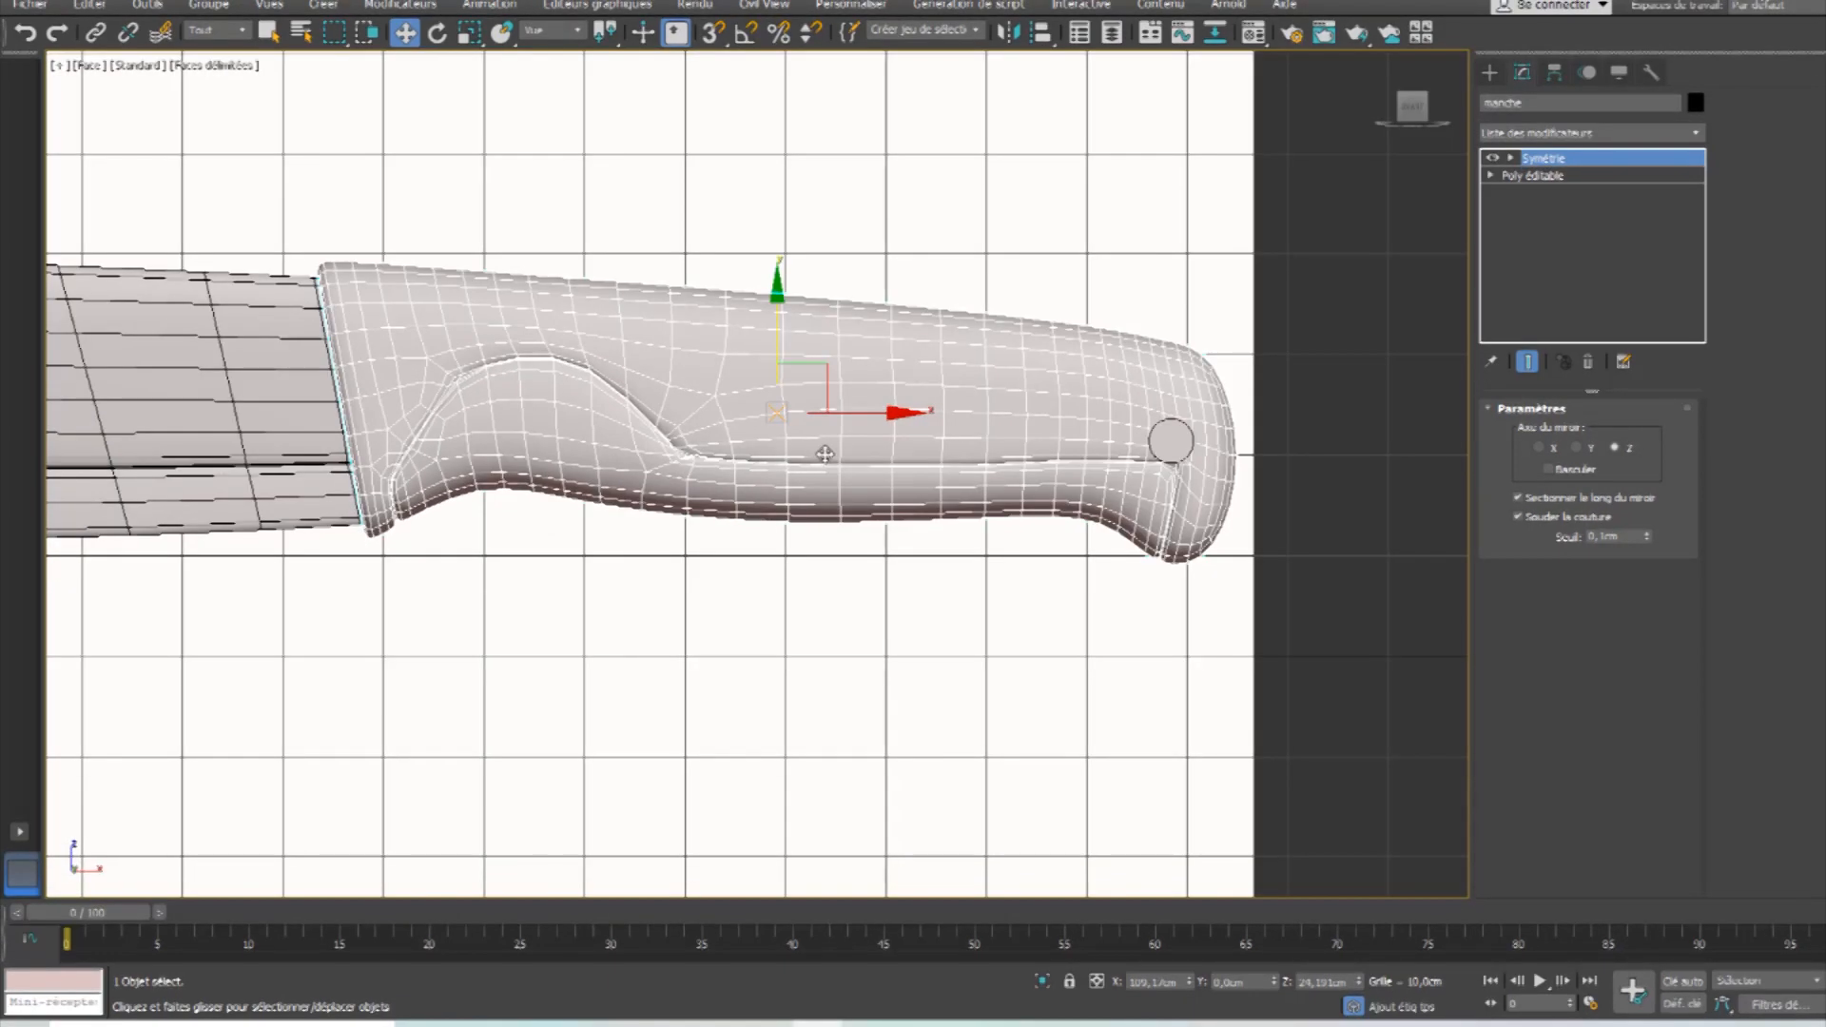
# Examine the mirrored handle from several angles and in the front, left and top views.
pyautogui.keyDown('alt'); pyautogui.moveTo(861, 433); pyautogui.dragTo(1067, 439, button='middle'); pyautogui.keyUp('alt')
pyautogui.keyDown('alt'); pyautogui.moveTo(791, 420); pyautogui.dragTo(774, 475, button='middle'); pyautogui.keyUp('alt')
pyautogui.keyDown('alt'); pyautogui.moveTo(1010, 511); pyautogui.dragTo(805, 476, button='middle'); pyautogui.keyUp('alt')
pyautogui.press('f')
pyautogui.moveTo(653, 496); pyautogui.dragTo(1077, 536, button='middle')
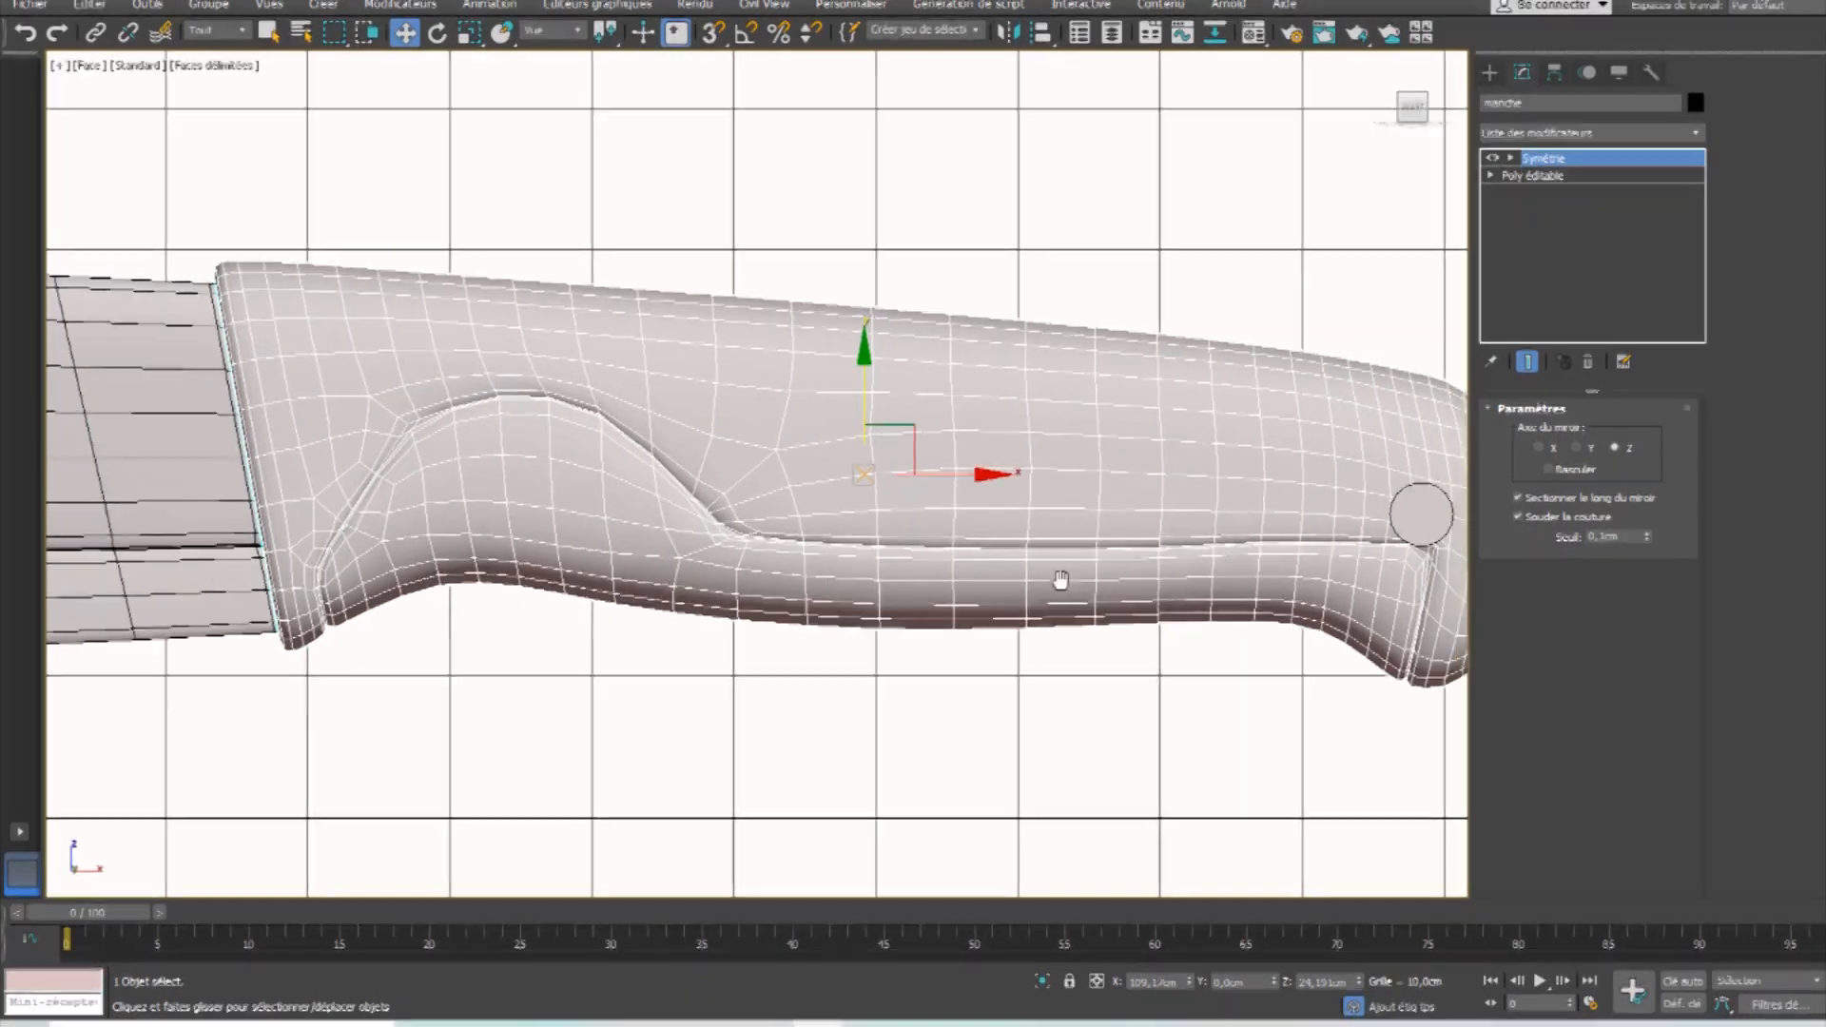
pyautogui.scroll(-2, 942, 590)
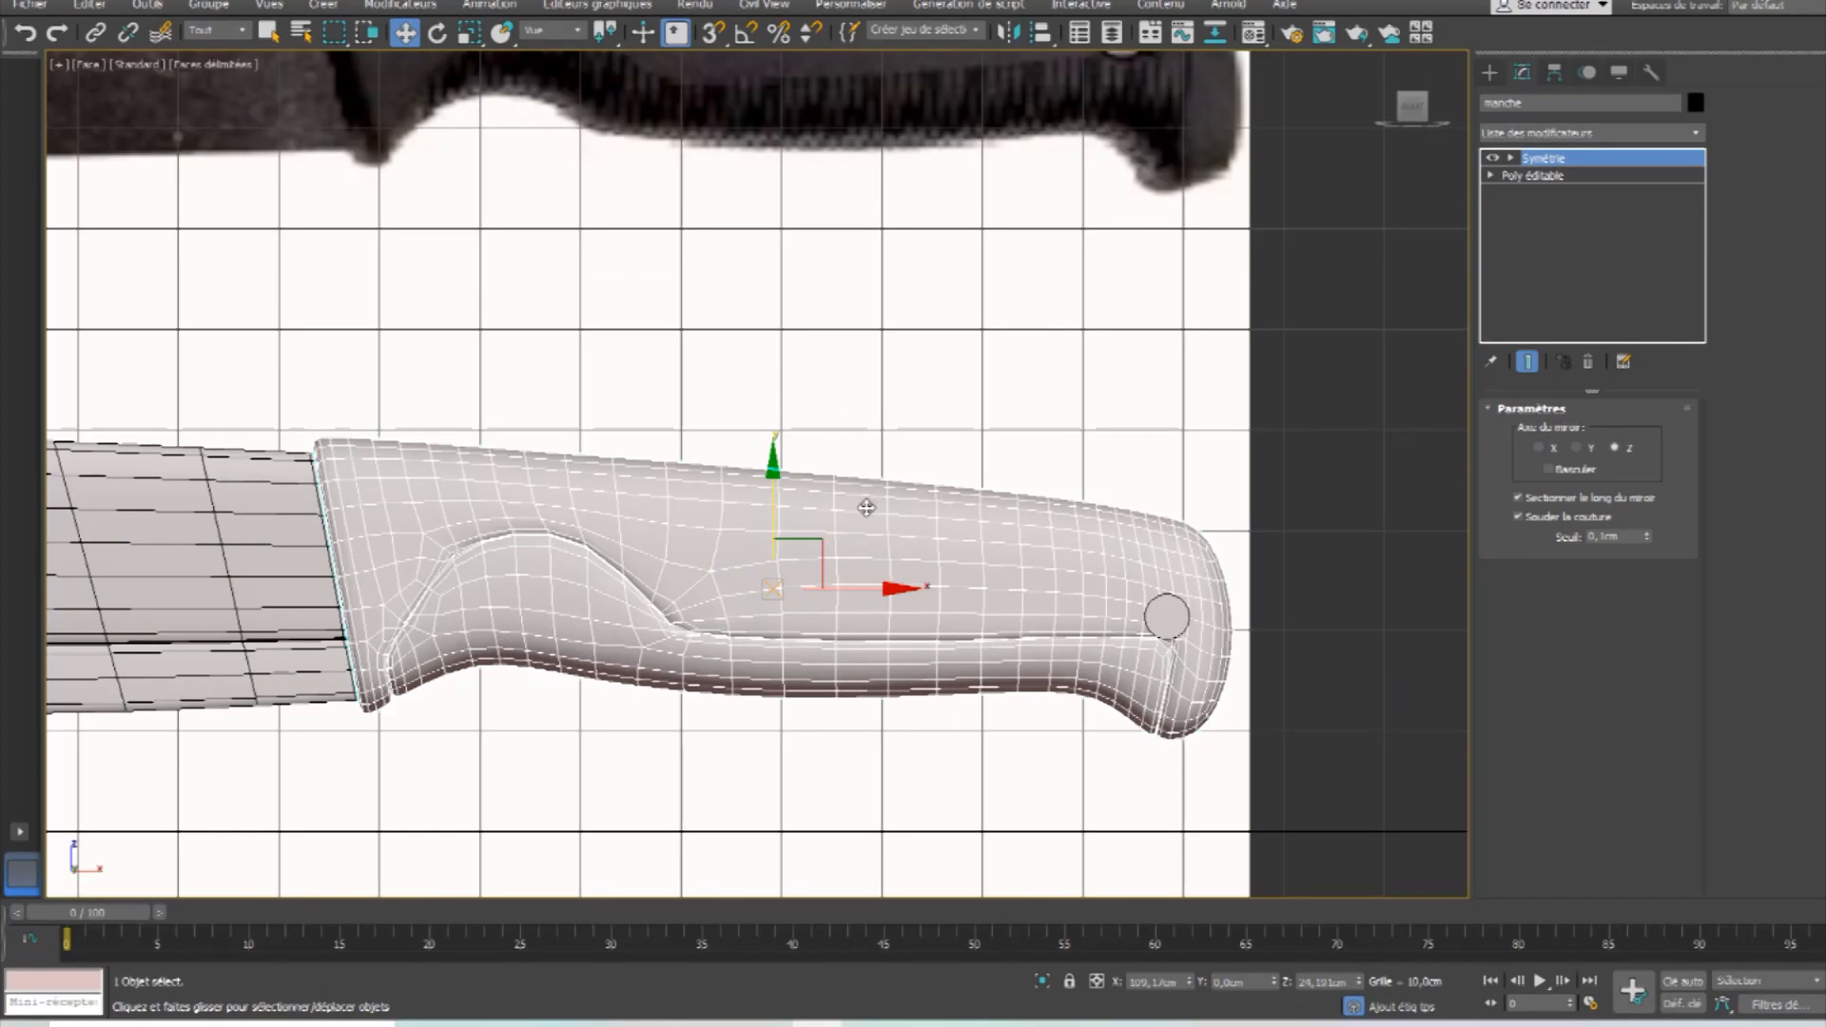
pyautogui.press('l')
pyautogui.moveTo(1263, 278); pyautogui.dragTo(831, 648, button='middle')
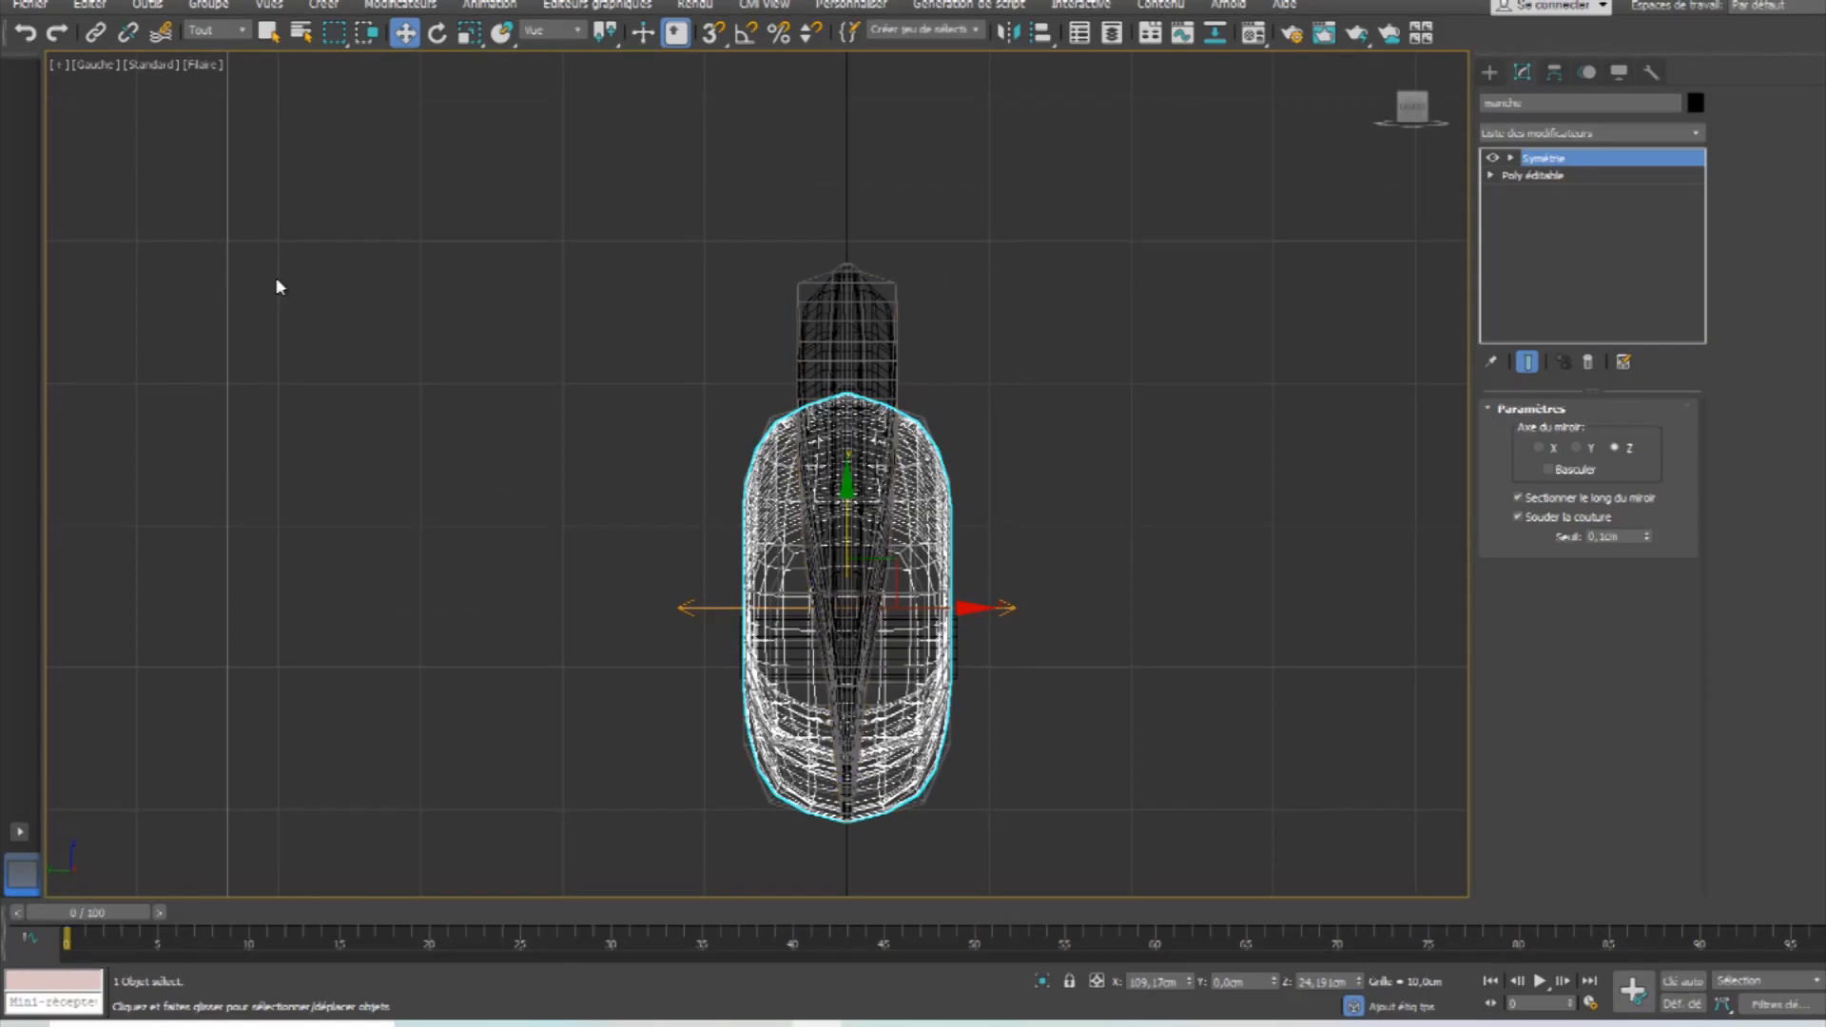
pyautogui.click(98, 68)
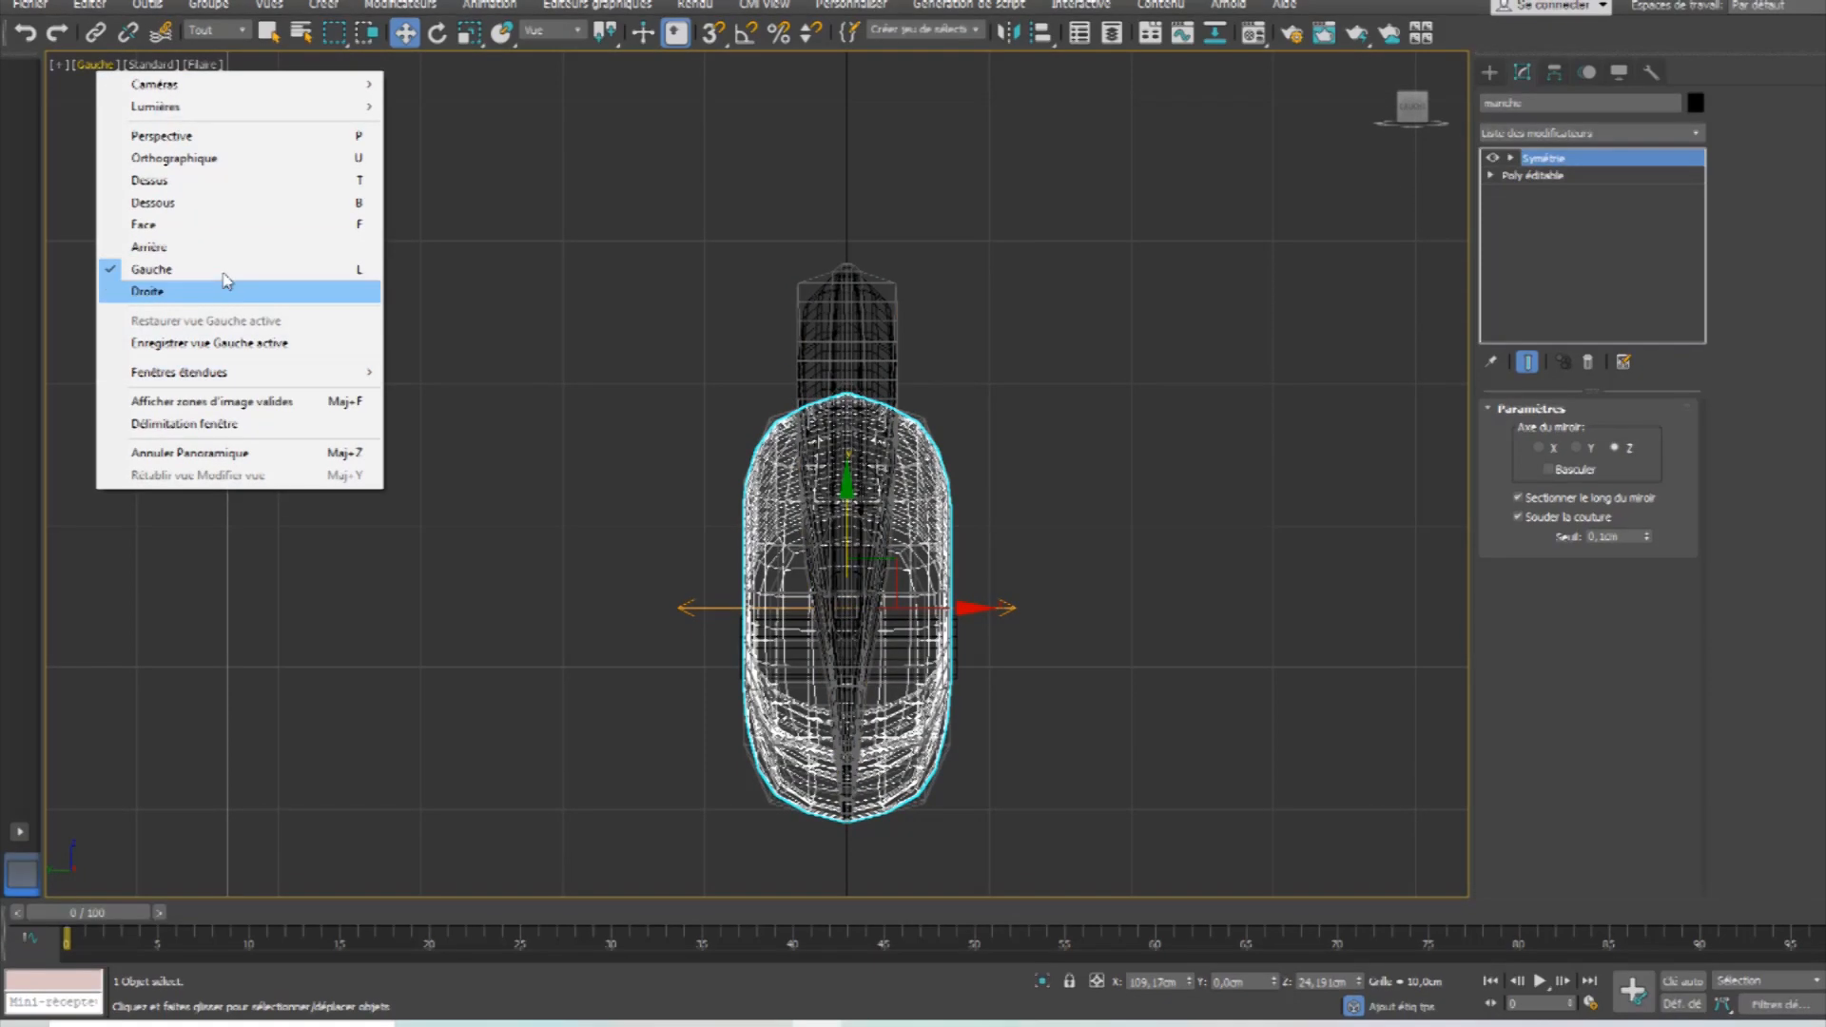
pyautogui.click(715, 268)
pyautogui.press('t')
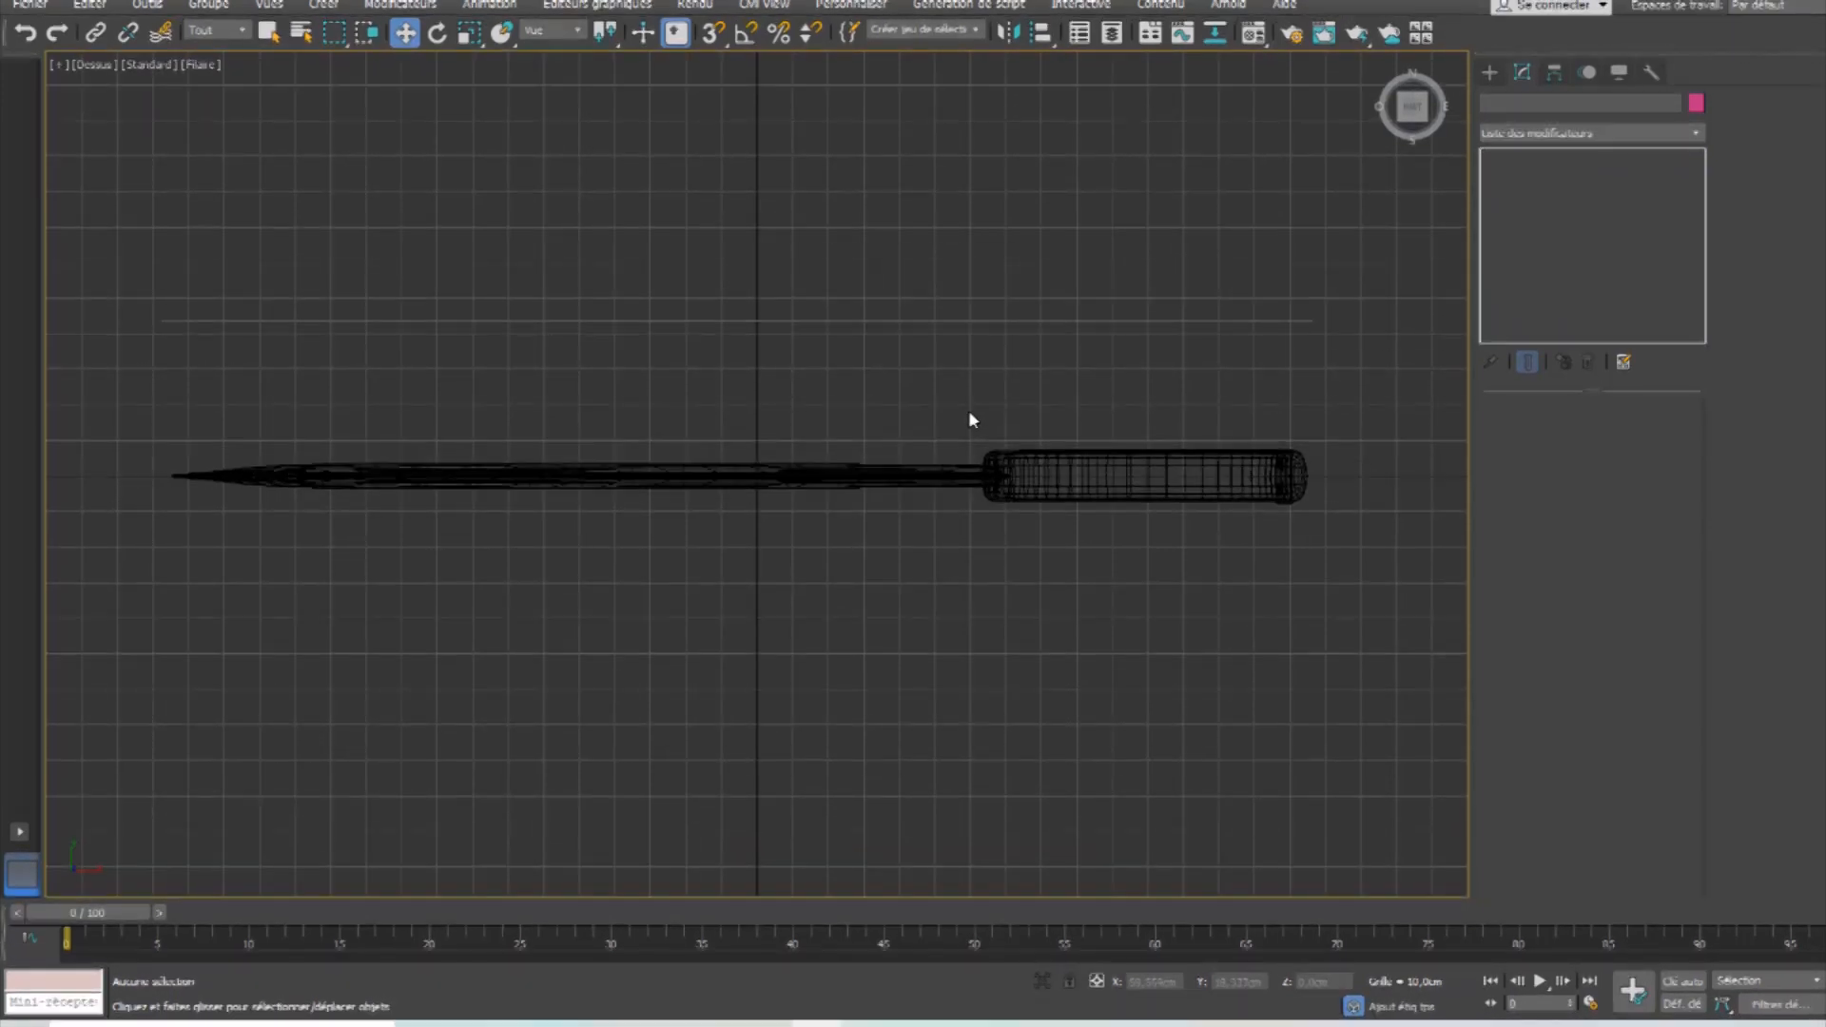
pyautogui.press('f')
pyautogui.moveTo(908, 475); pyautogui.dragTo(822, 519, button='middle')
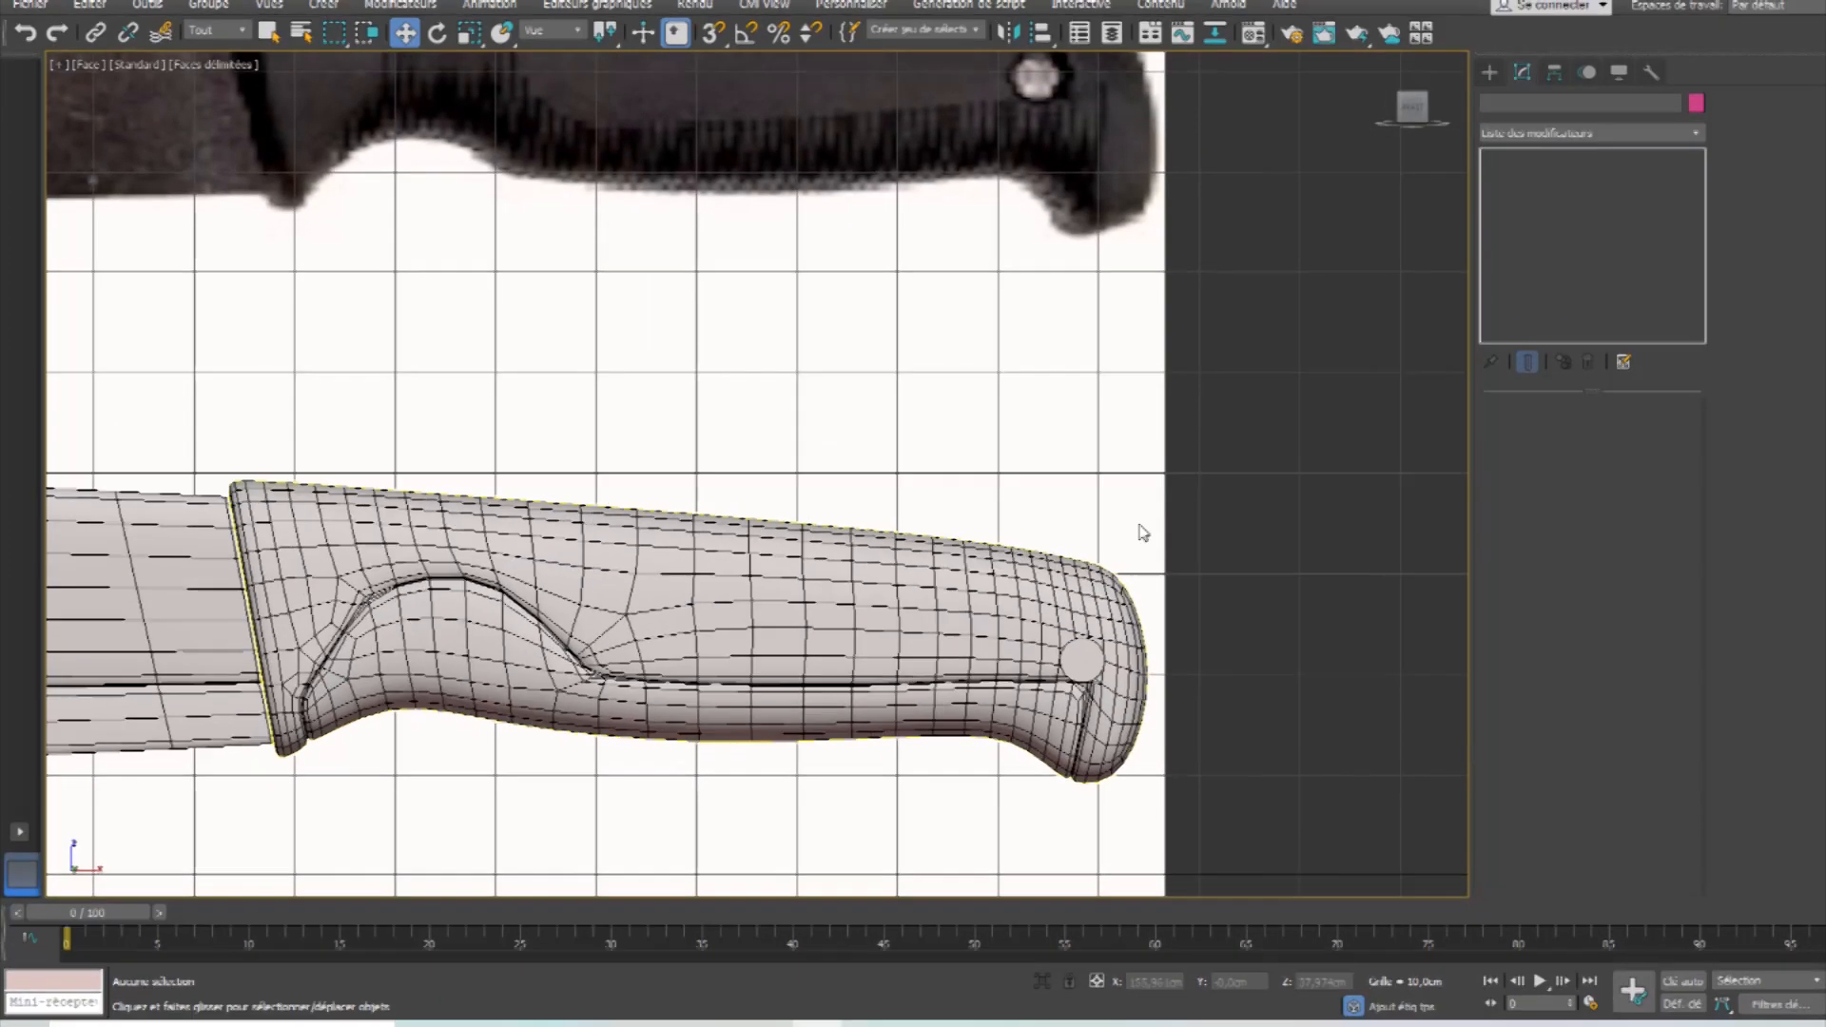
# In the handle's editable poly, select a crosswise edge near the grip's rear end and expand it to its edge ring.
pyautogui.click(1096, 623)
pyautogui.click(1527, 175)
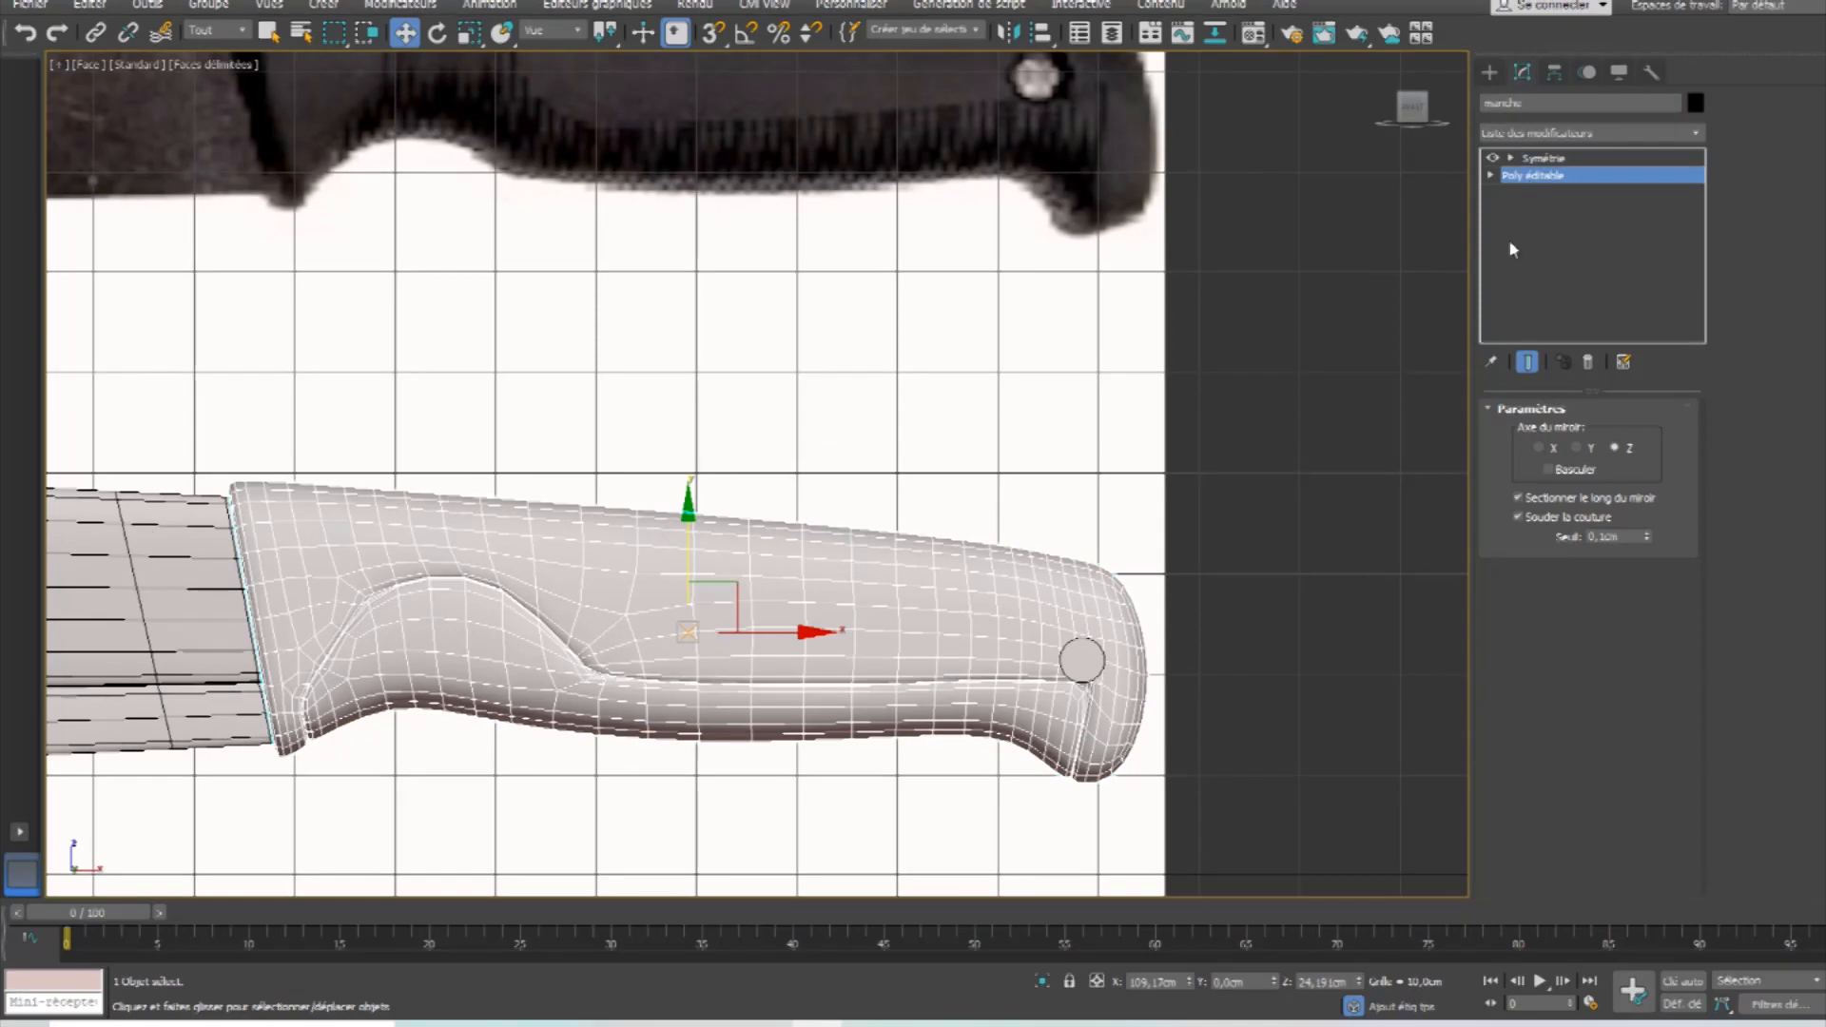
pyautogui.click(1560, 454)
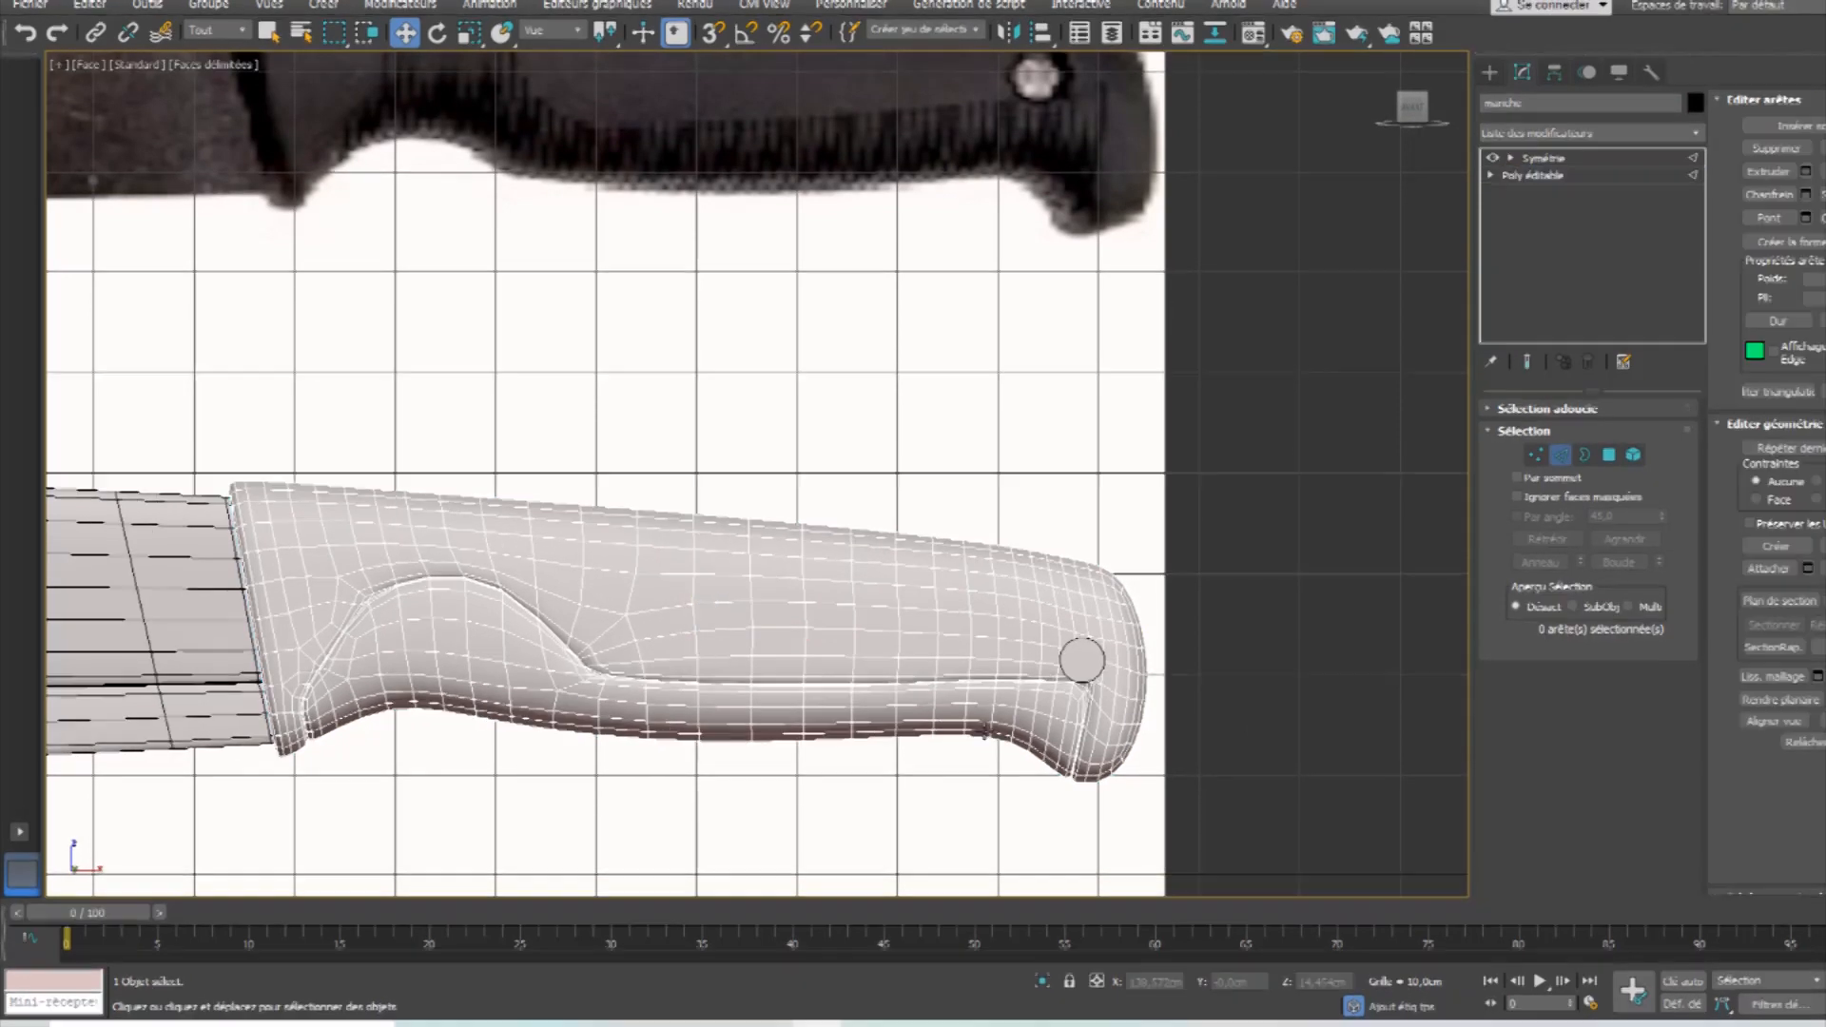
pyautogui.scroll(4, 1115, 504)
pyautogui.scroll(4, 1115, 504)
pyautogui.click(1176, 498)
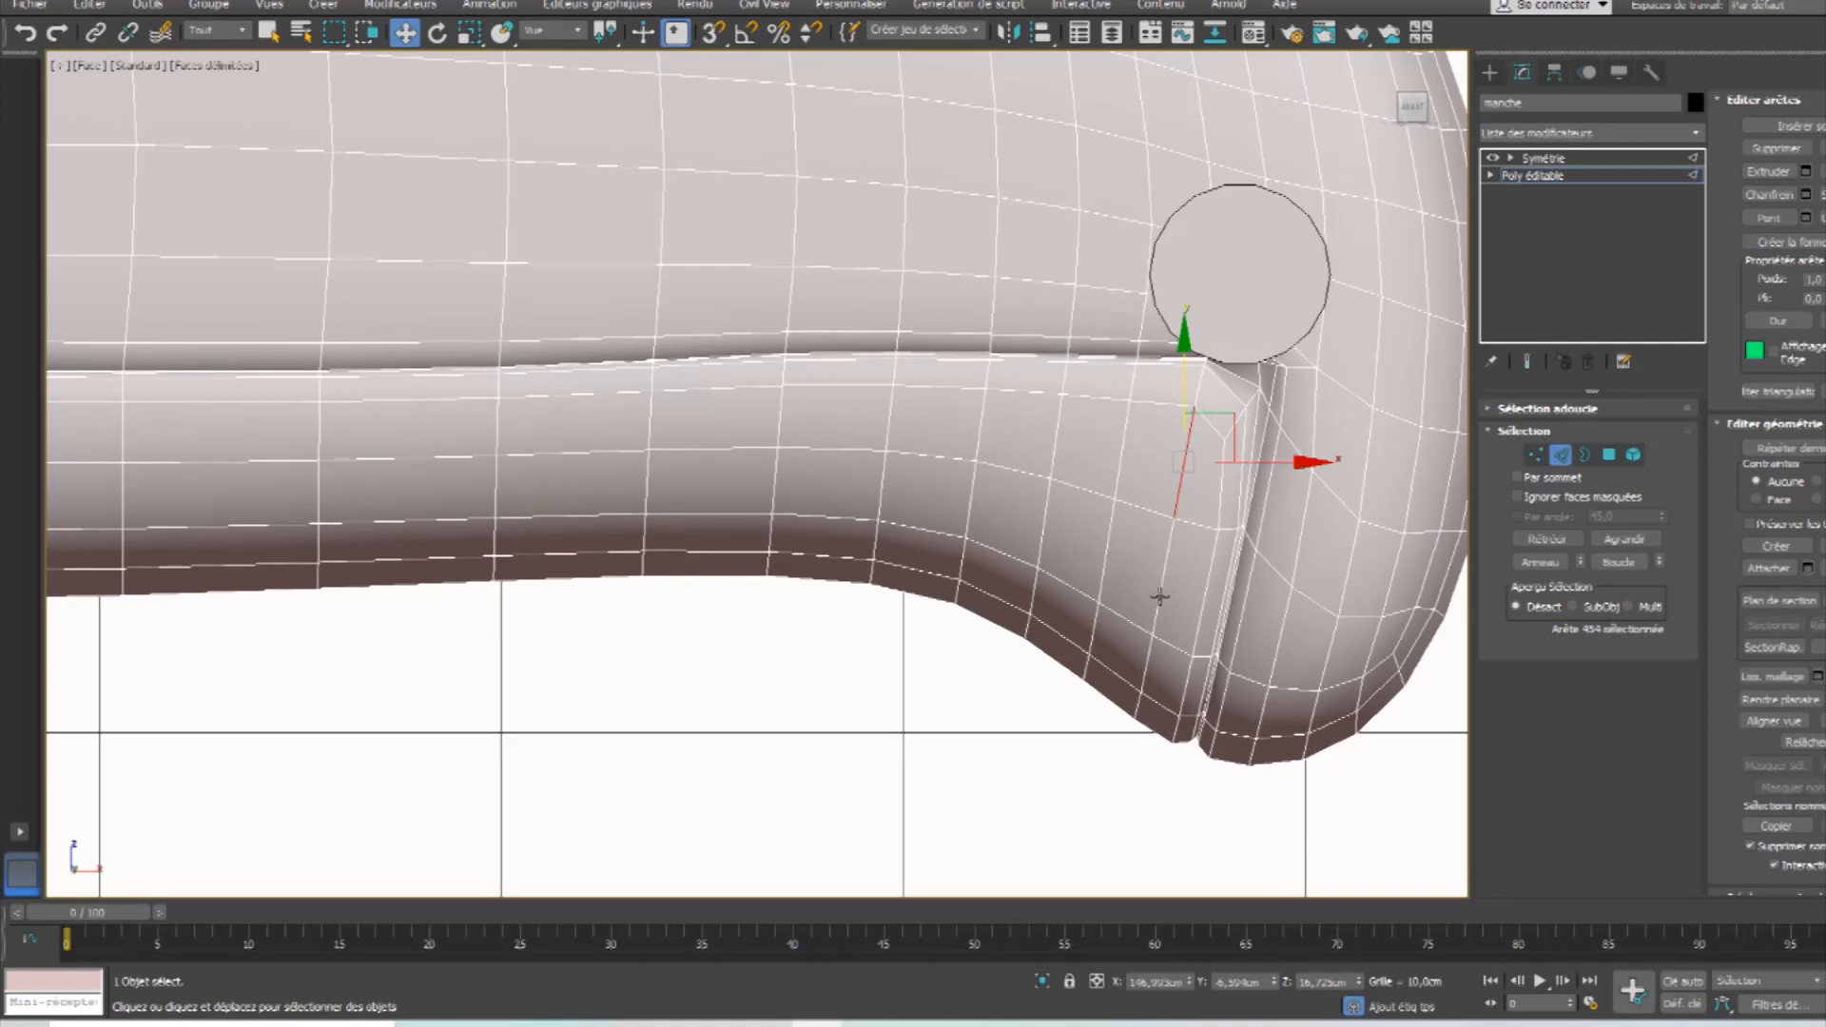
pyautogui.click(1541, 562)
pyautogui.moveTo(1439, 721); pyautogui.dragTo(1280, 664, button='middle')
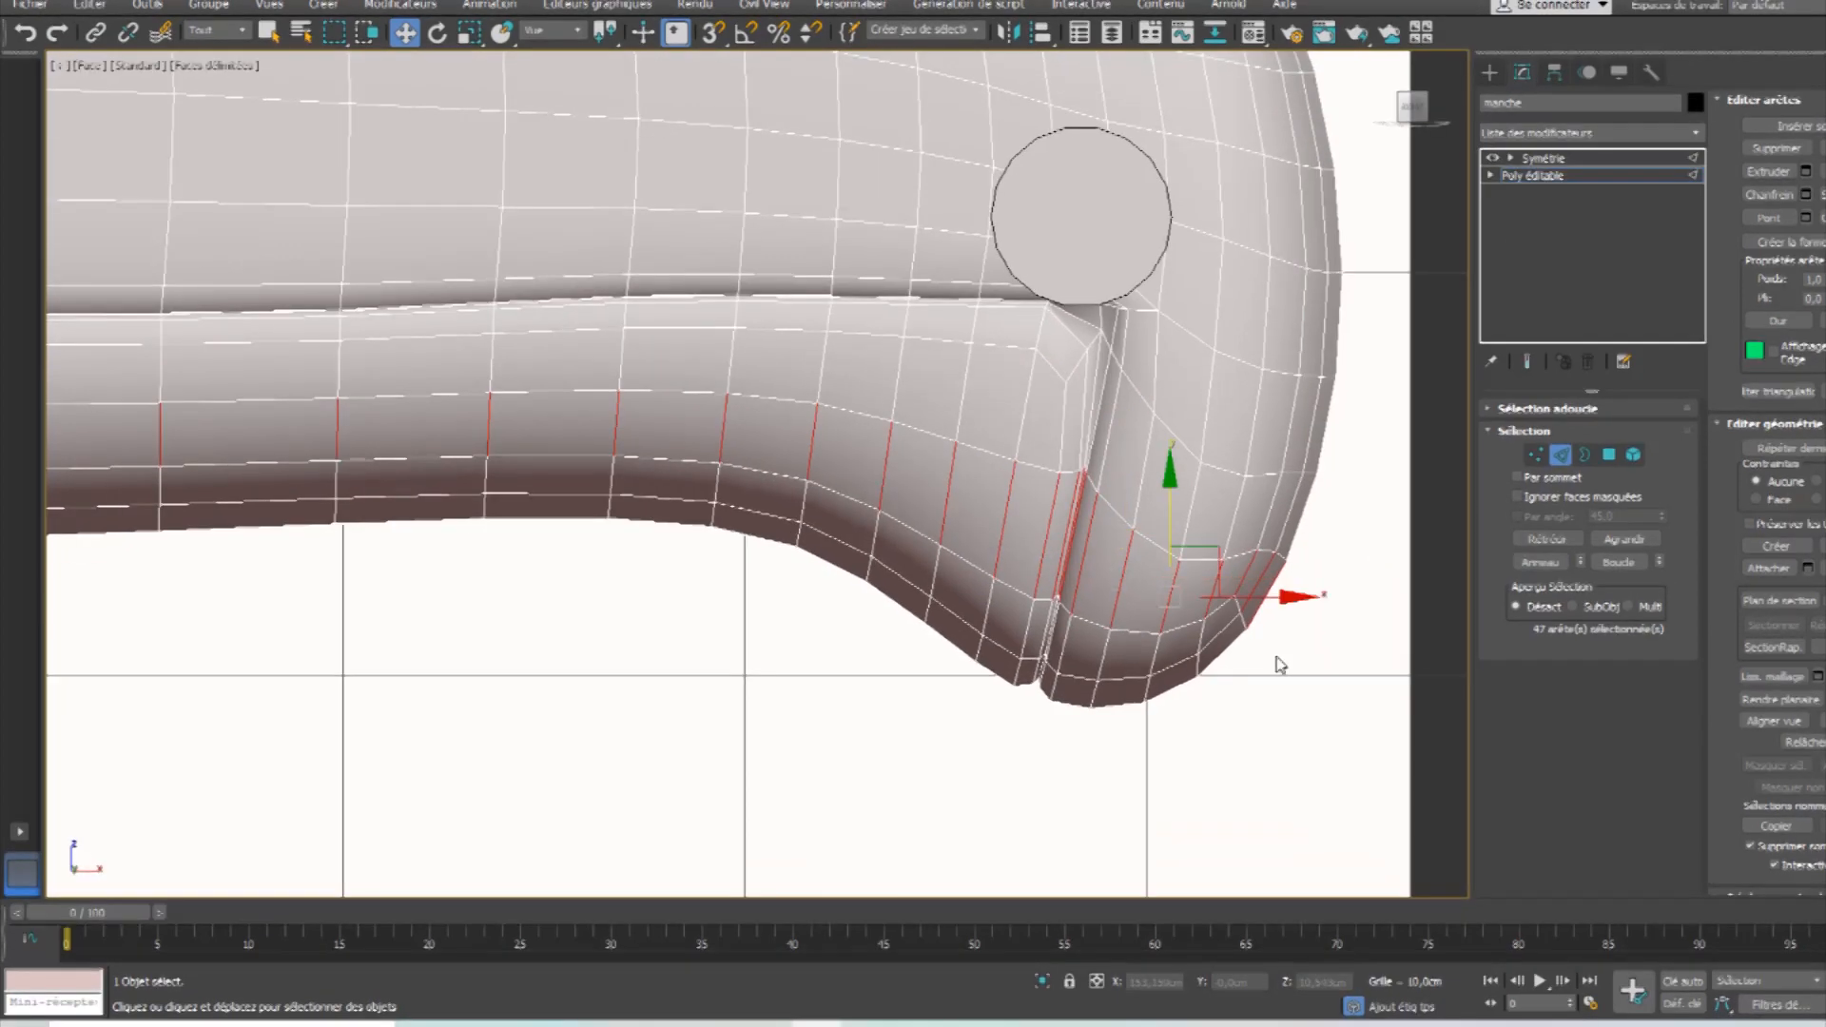
# Deselect the ring edges outside the grip and extend the remaining selection into full edge loops.
pyautogui.scroll(-4, 1280, 664)
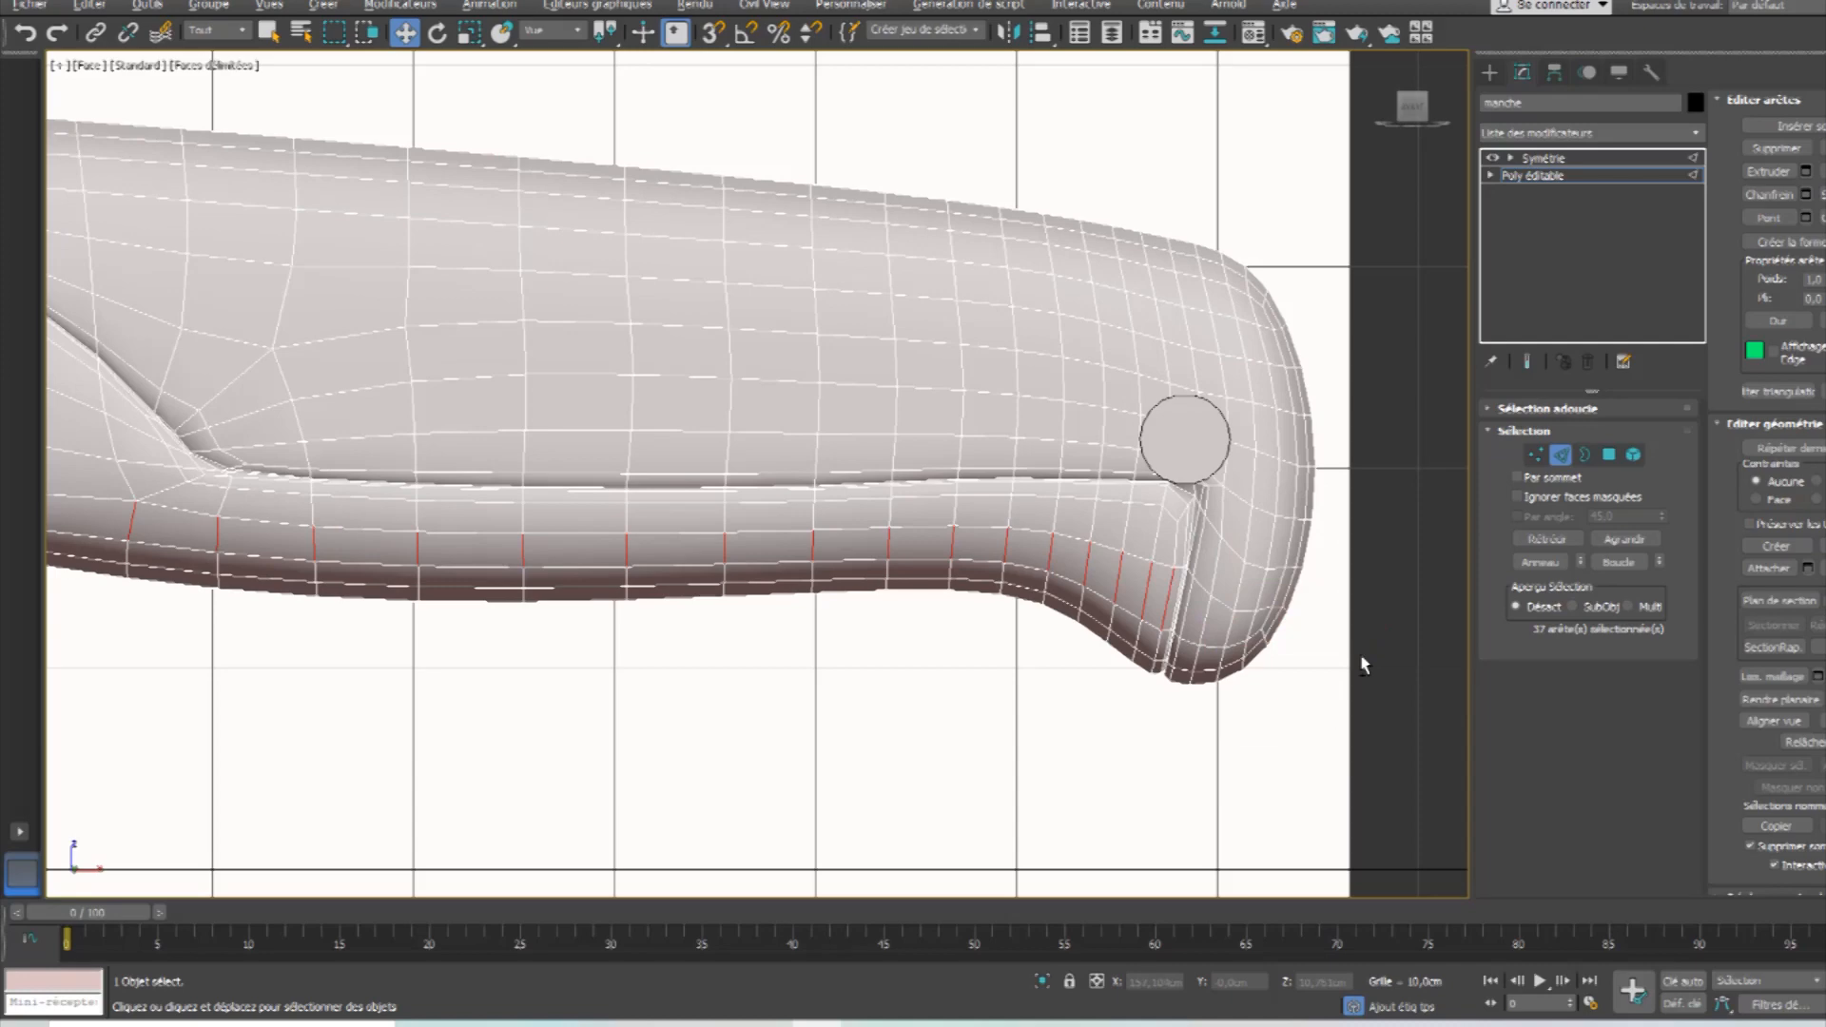
pyautogui.moveTo(979, 543); pyautogui.dragTo(1370, 587, button='middle')
pyautogui.moveTo(453, 491); pyautogui.dragTo(1138, 506, button='middle')
pyautogui.keyDown('alt'); pyautogui.moveTo(545, 744); pyautogui.dragTo(659, 649); pyautogui.keyUp('alt')
pyautogui.click(1618, 562)
pyautogui.moveTo(1055, 550); pyautogui.dragTo(894, 639, button='middle')
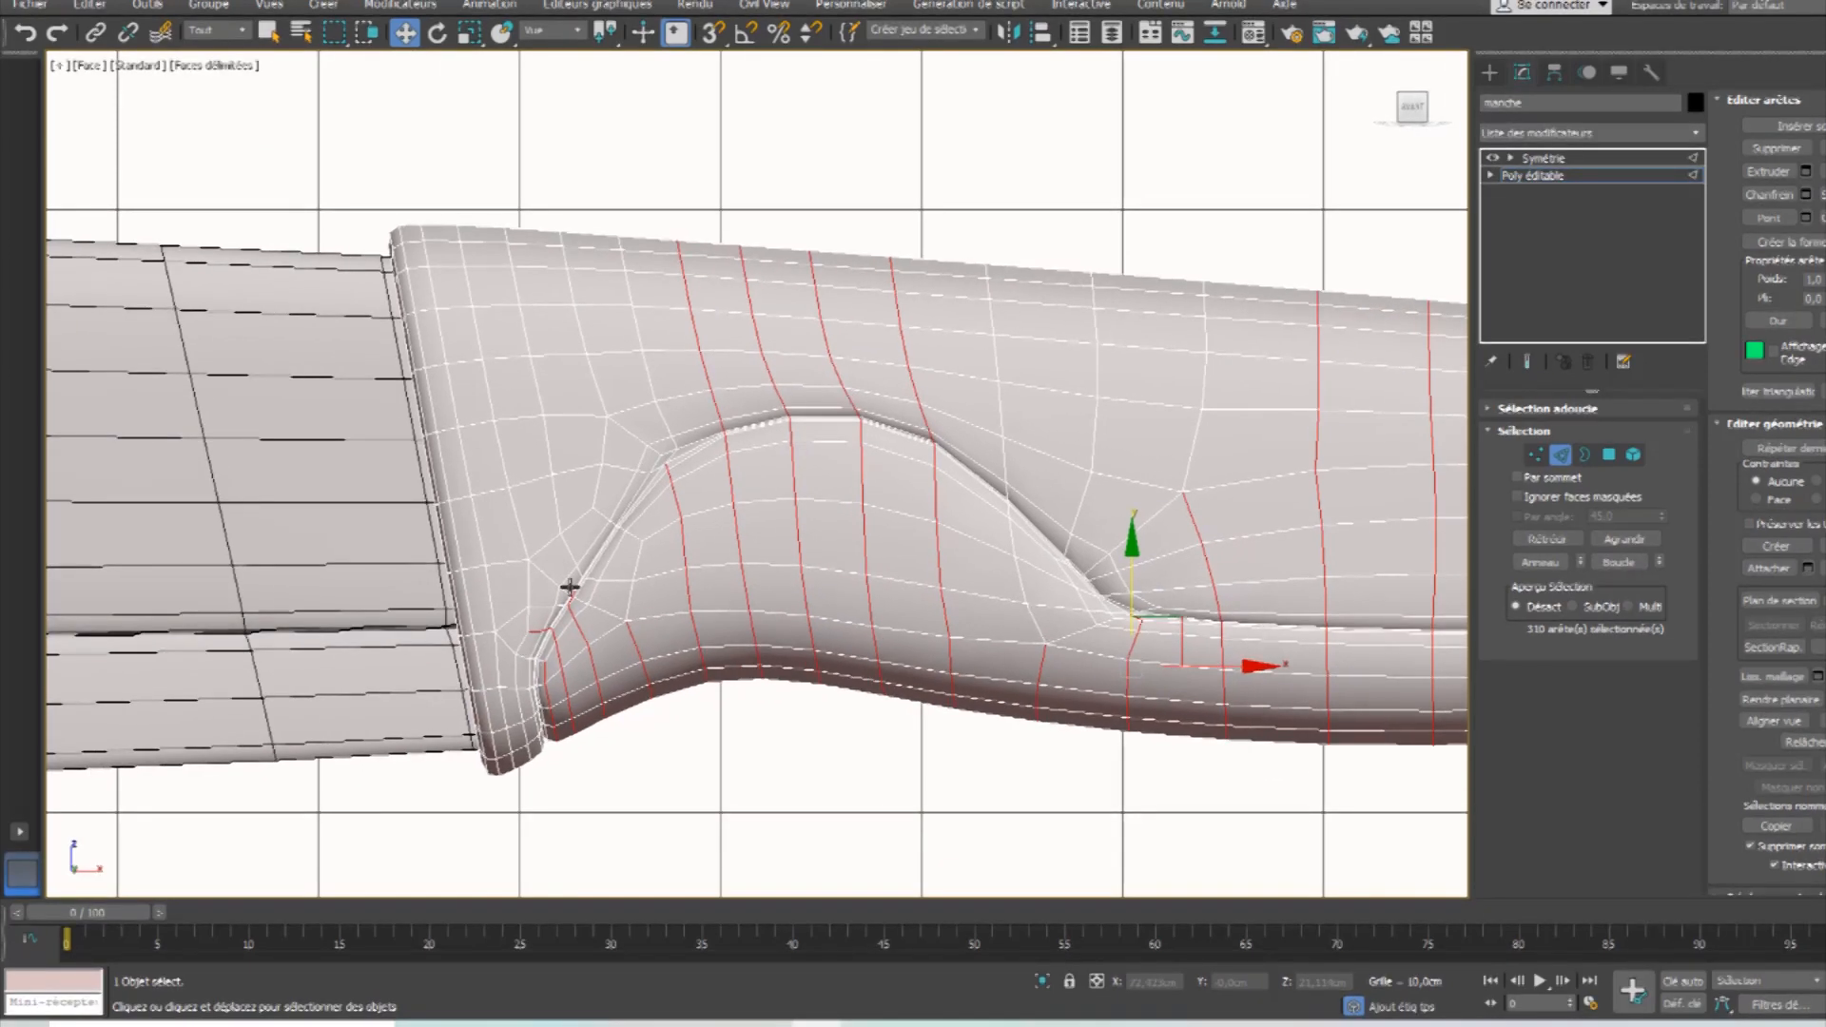
# Clean up the edge selection at the grip's blade end, keeping only the crosswise edges inside the groove.
pyautogui.scroll(4, 575, 595)
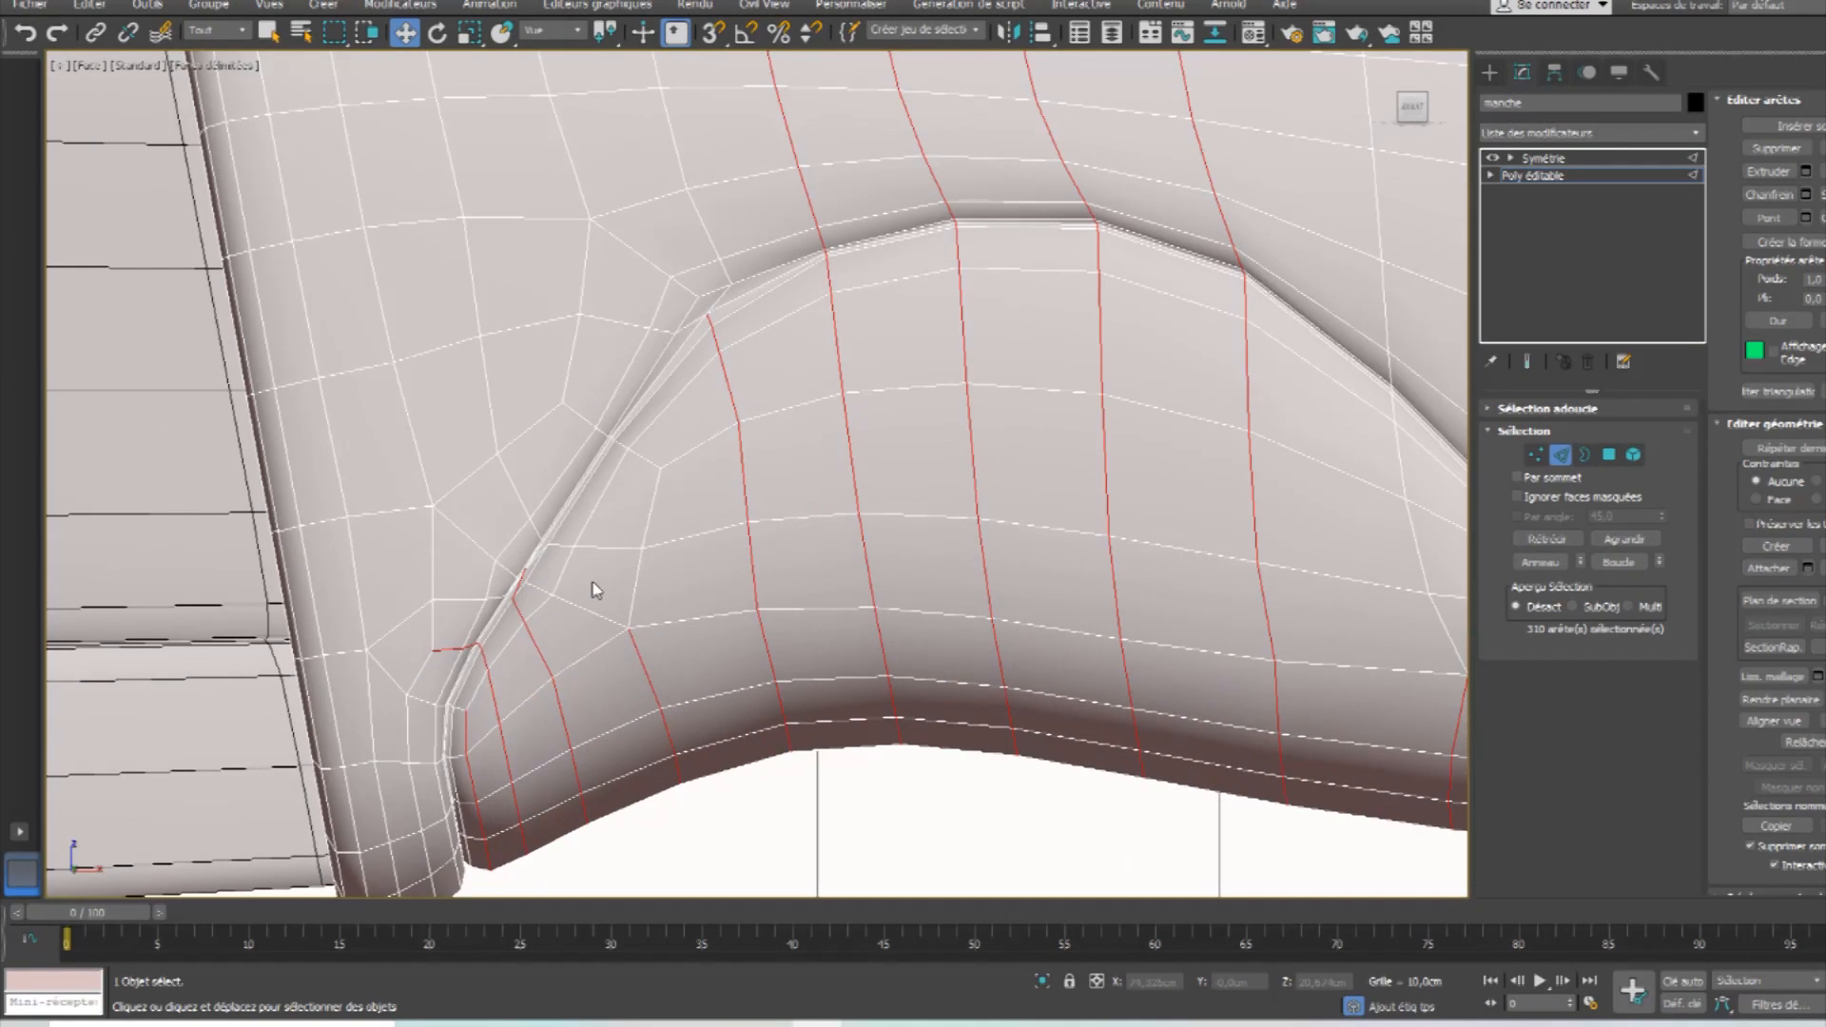
pyautogui.moveTo(593, 582); pyautogui.dragTo(775, 565, button='middle')
pyautogui.keyDown('ctrl'); pyautogui.moveTo(643, 519); pyautogui.dragTo(729, 553); pyautogui.keyUp('ctrl')
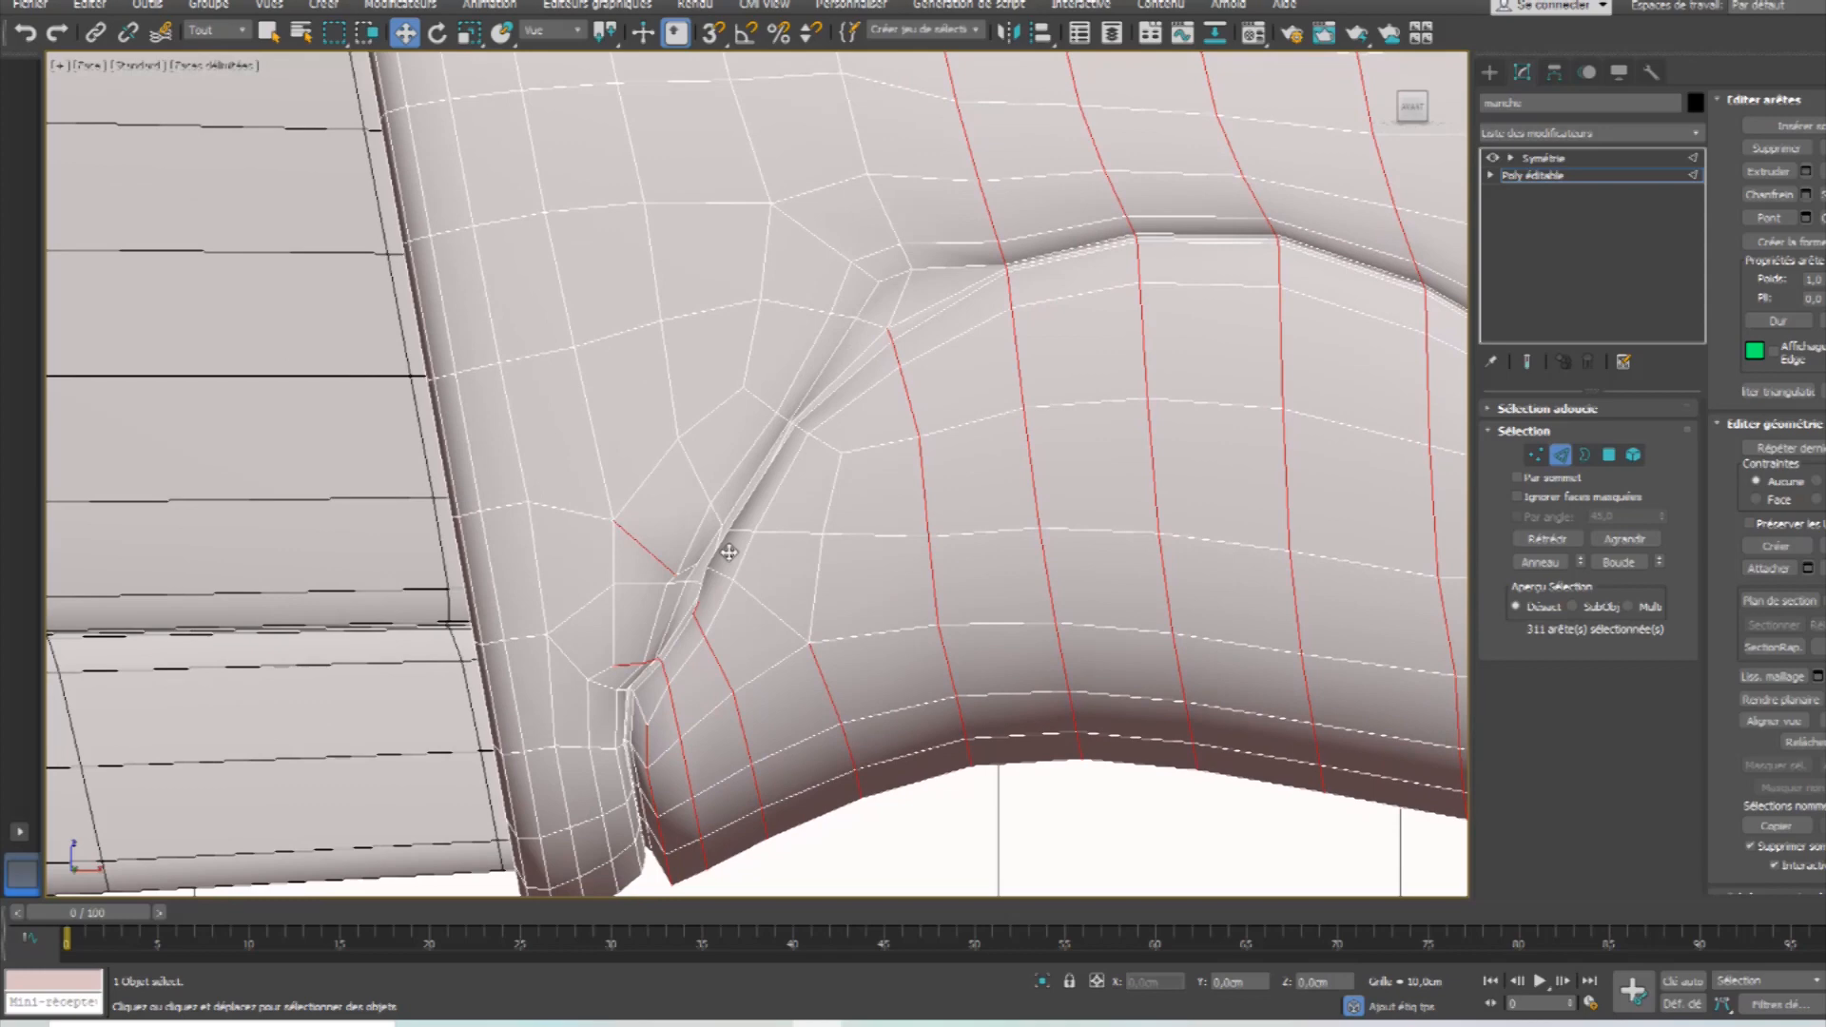
pyautogui.hotkey('ctrl', 'z')
pyautogui.moveTo(549, 462); pyautogui.dragTo(714, 581)
pyautogui.keyDown('alt'); pyautogui.moveTo(519, 552); pyautogui.dragTo(666, 635); pyautogui.keyUp('alt')
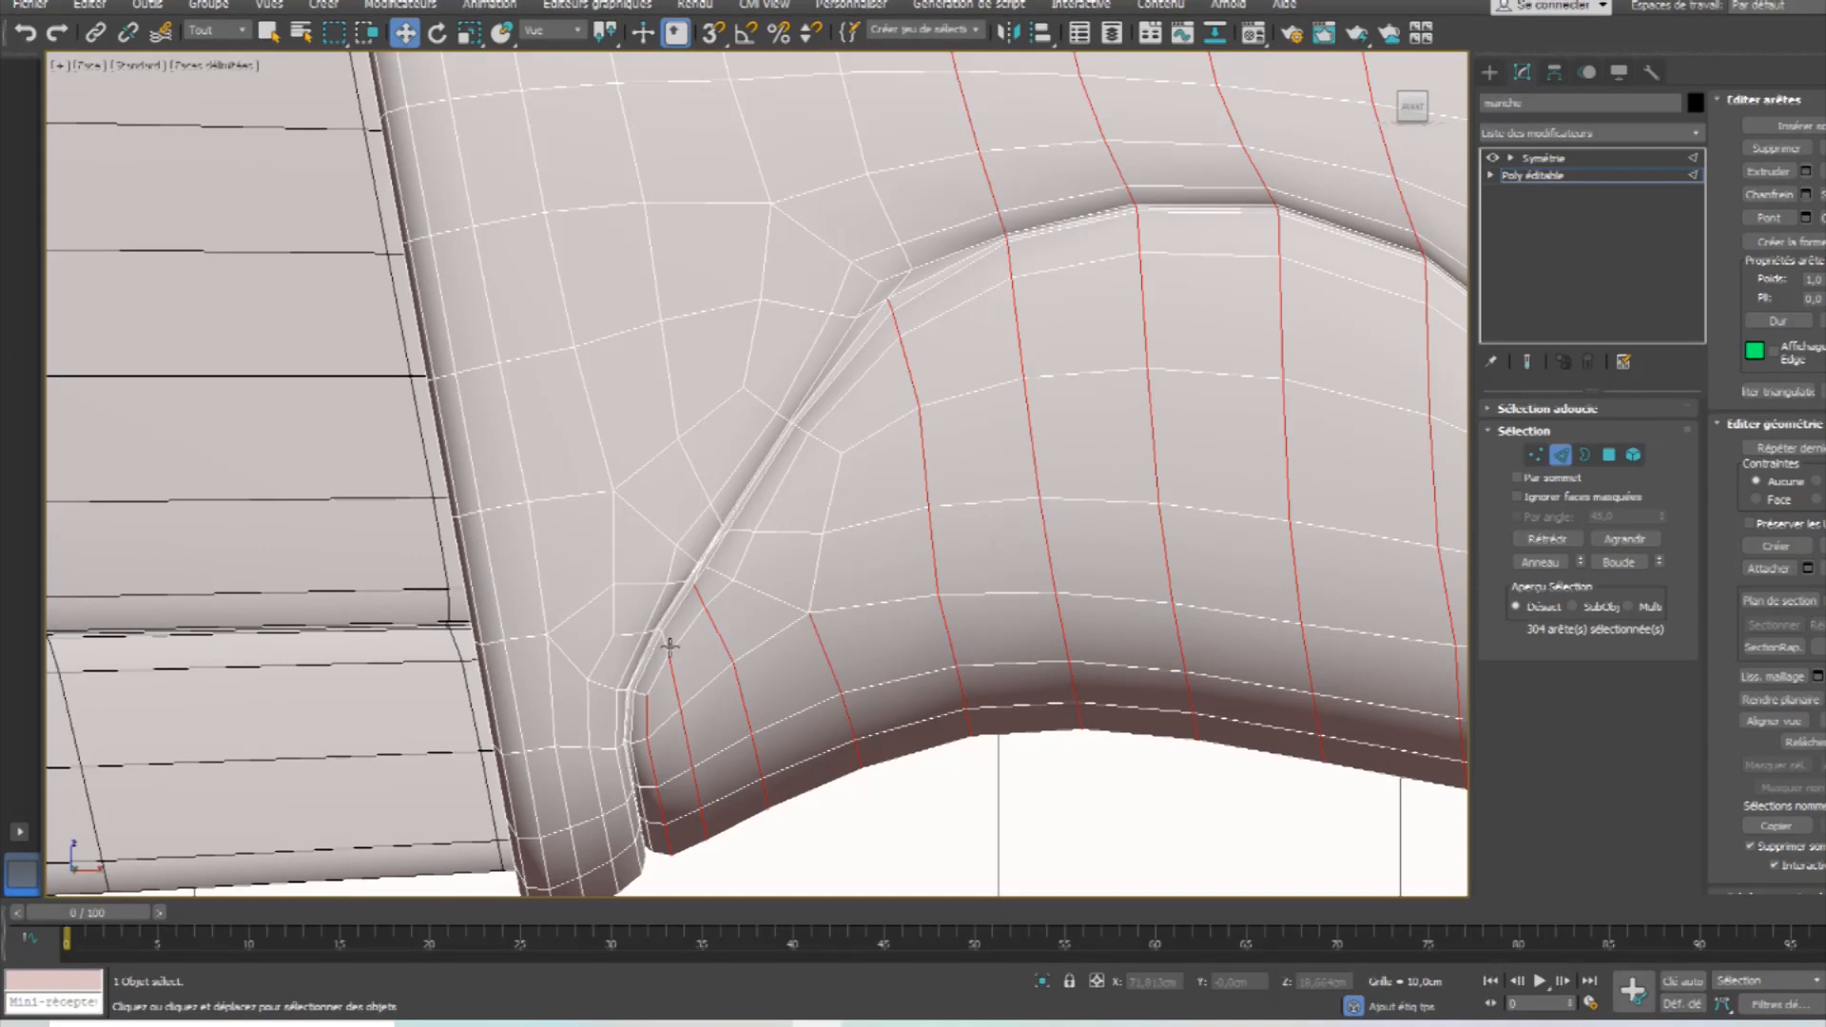
pyautogui.keyDown('ctrl'); pyautogui.click(666, 643); pyautogui.keyUp('ctrl')
pyautogui.press('x')
# Deselect the loop segments above the grip's arched border and the short edges crossing its groove.
pyautogui.moveTo(1012, 479); pyautogui.dragTo(714, 703, button='middle')
pyautogui.moveTo(738, 351); pyautogui.dragTo(693, 425, button='middle')
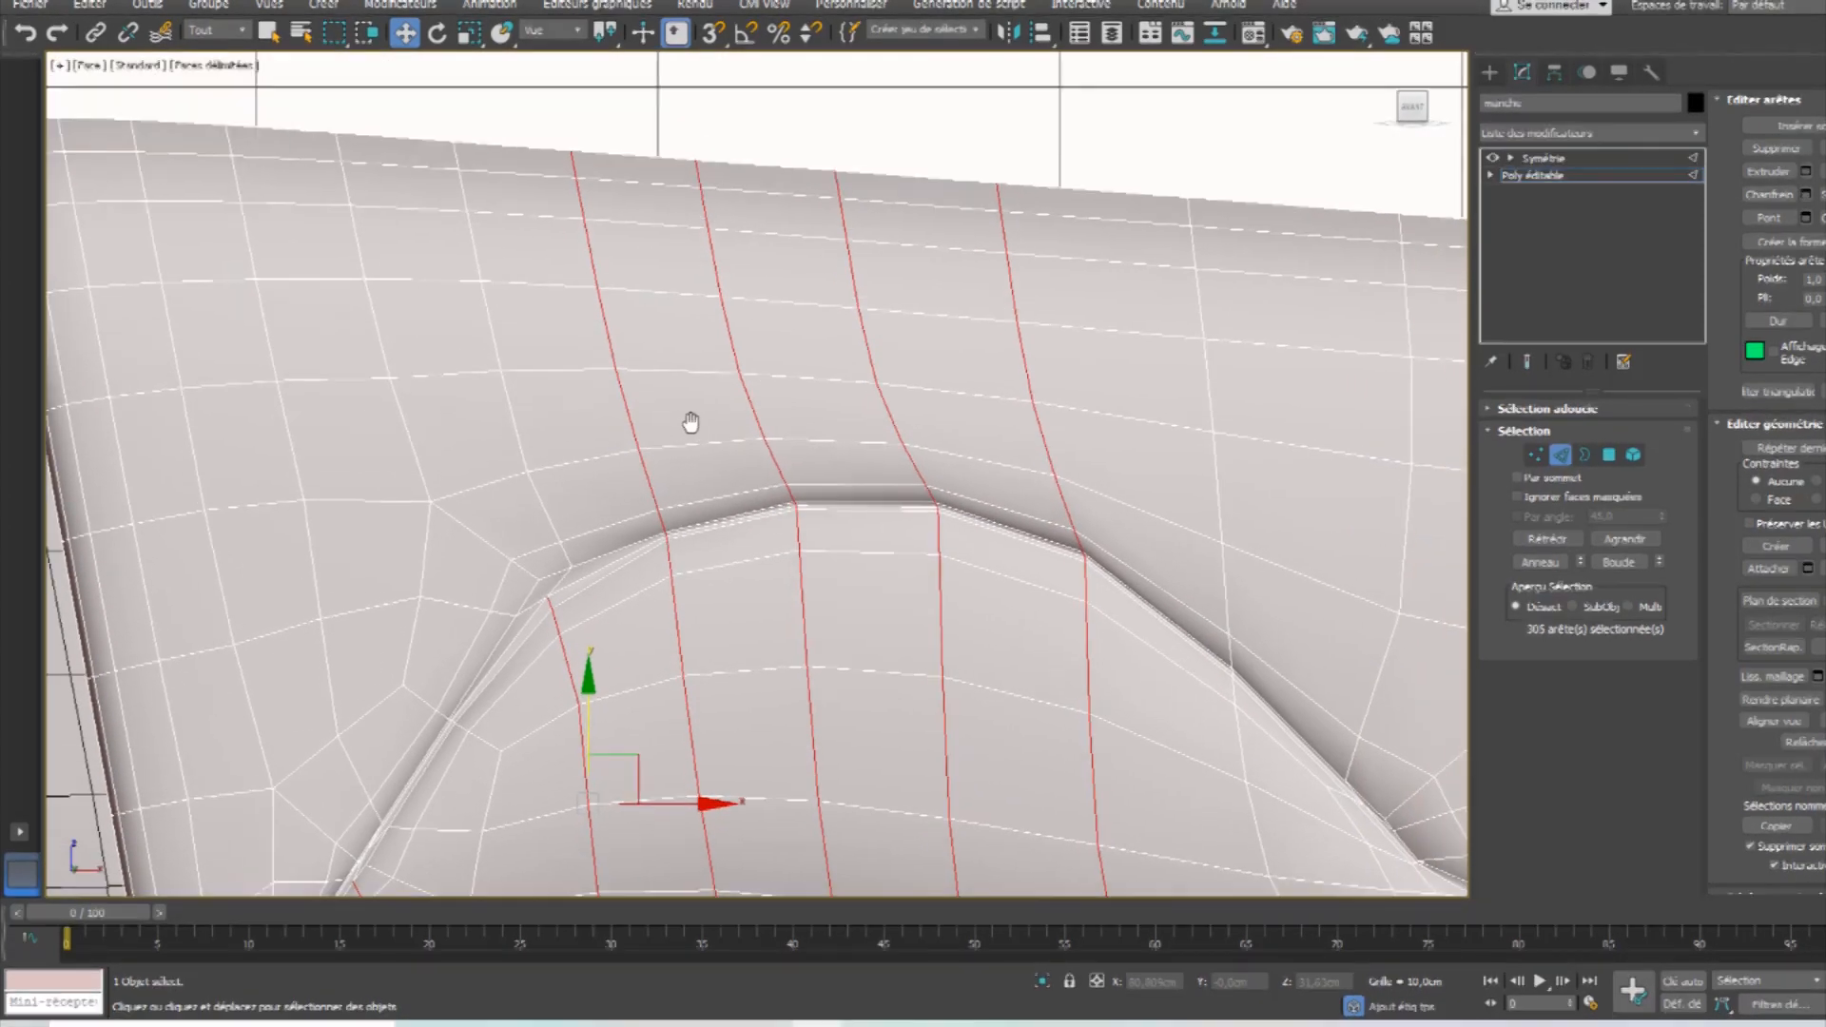
pyautogui.keyDown('alt'); pyautogui.moveTo(504, 557); pyautogui.dragTo(586, 608); pyautogui.keyUp('alt')
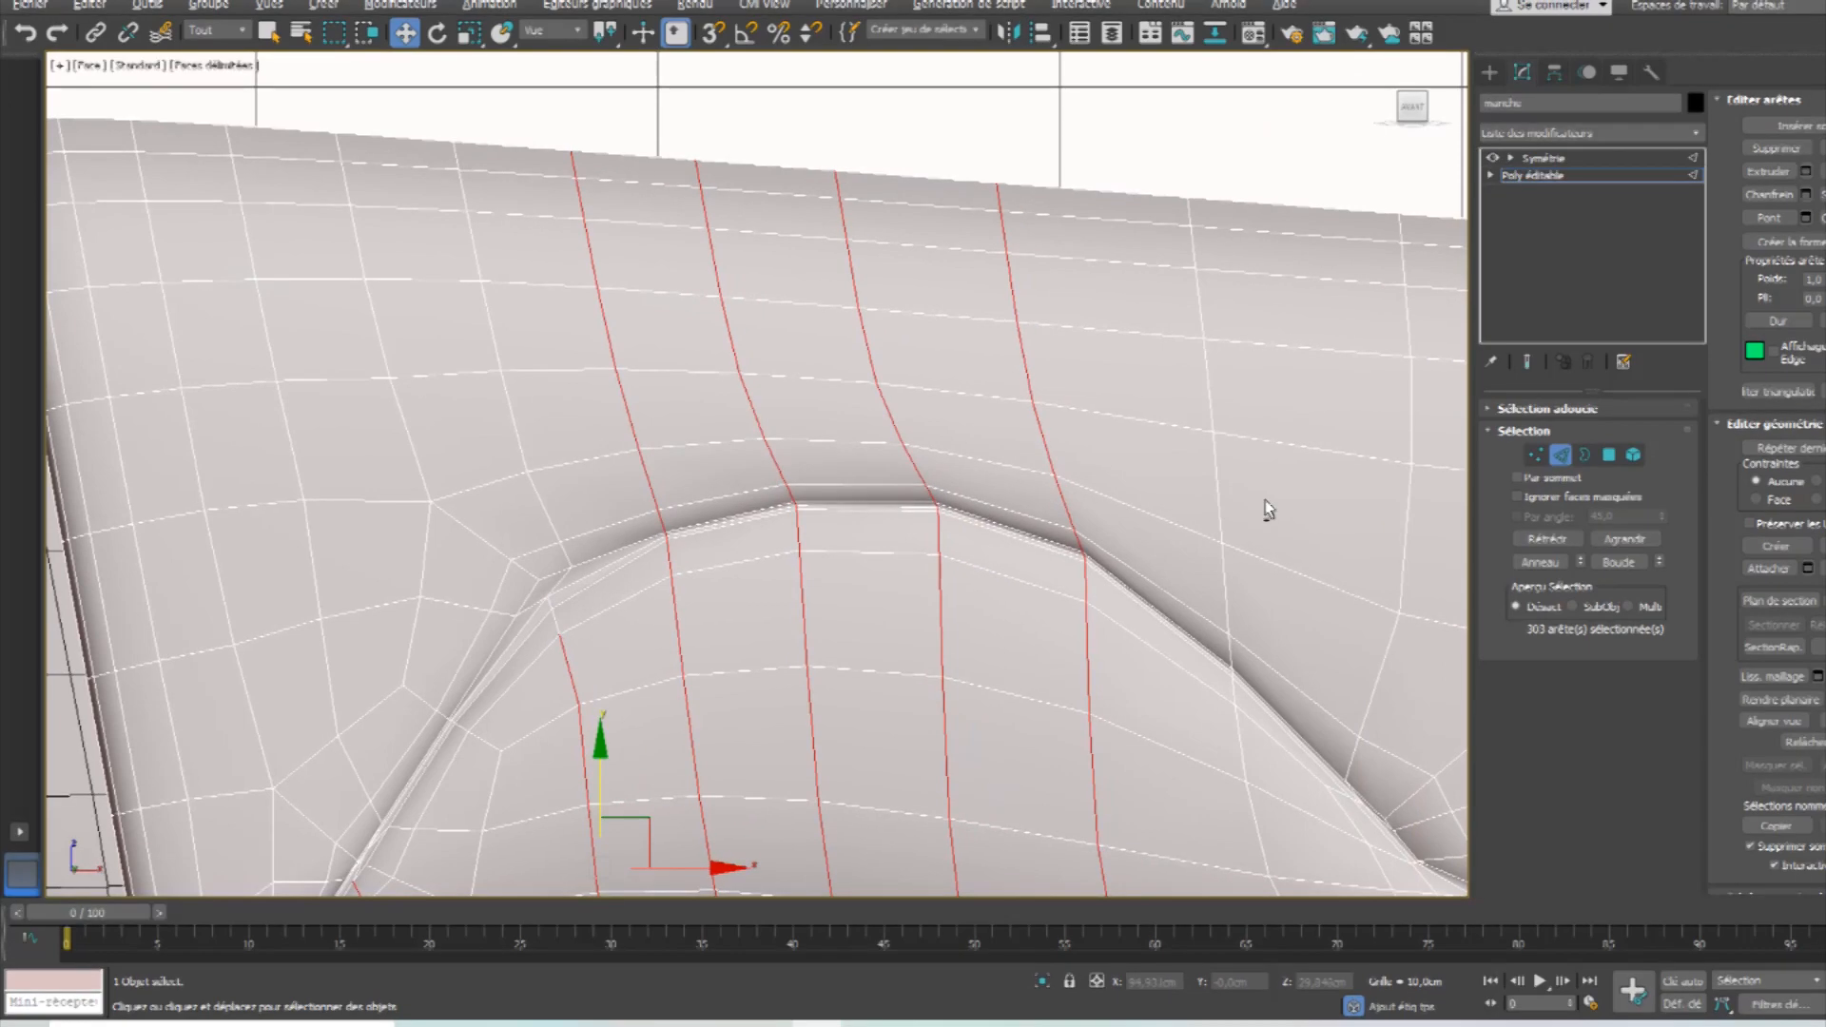
pyautogui.moveTo(1309, 534); pyautogui.dragTo(711, 389, button='middle')
pyautogui.keyDown('alt'); pyautogui.moveTo(828, 228); pyautogui.dragTo(676, 364); pyautogui.keyUp('alt')
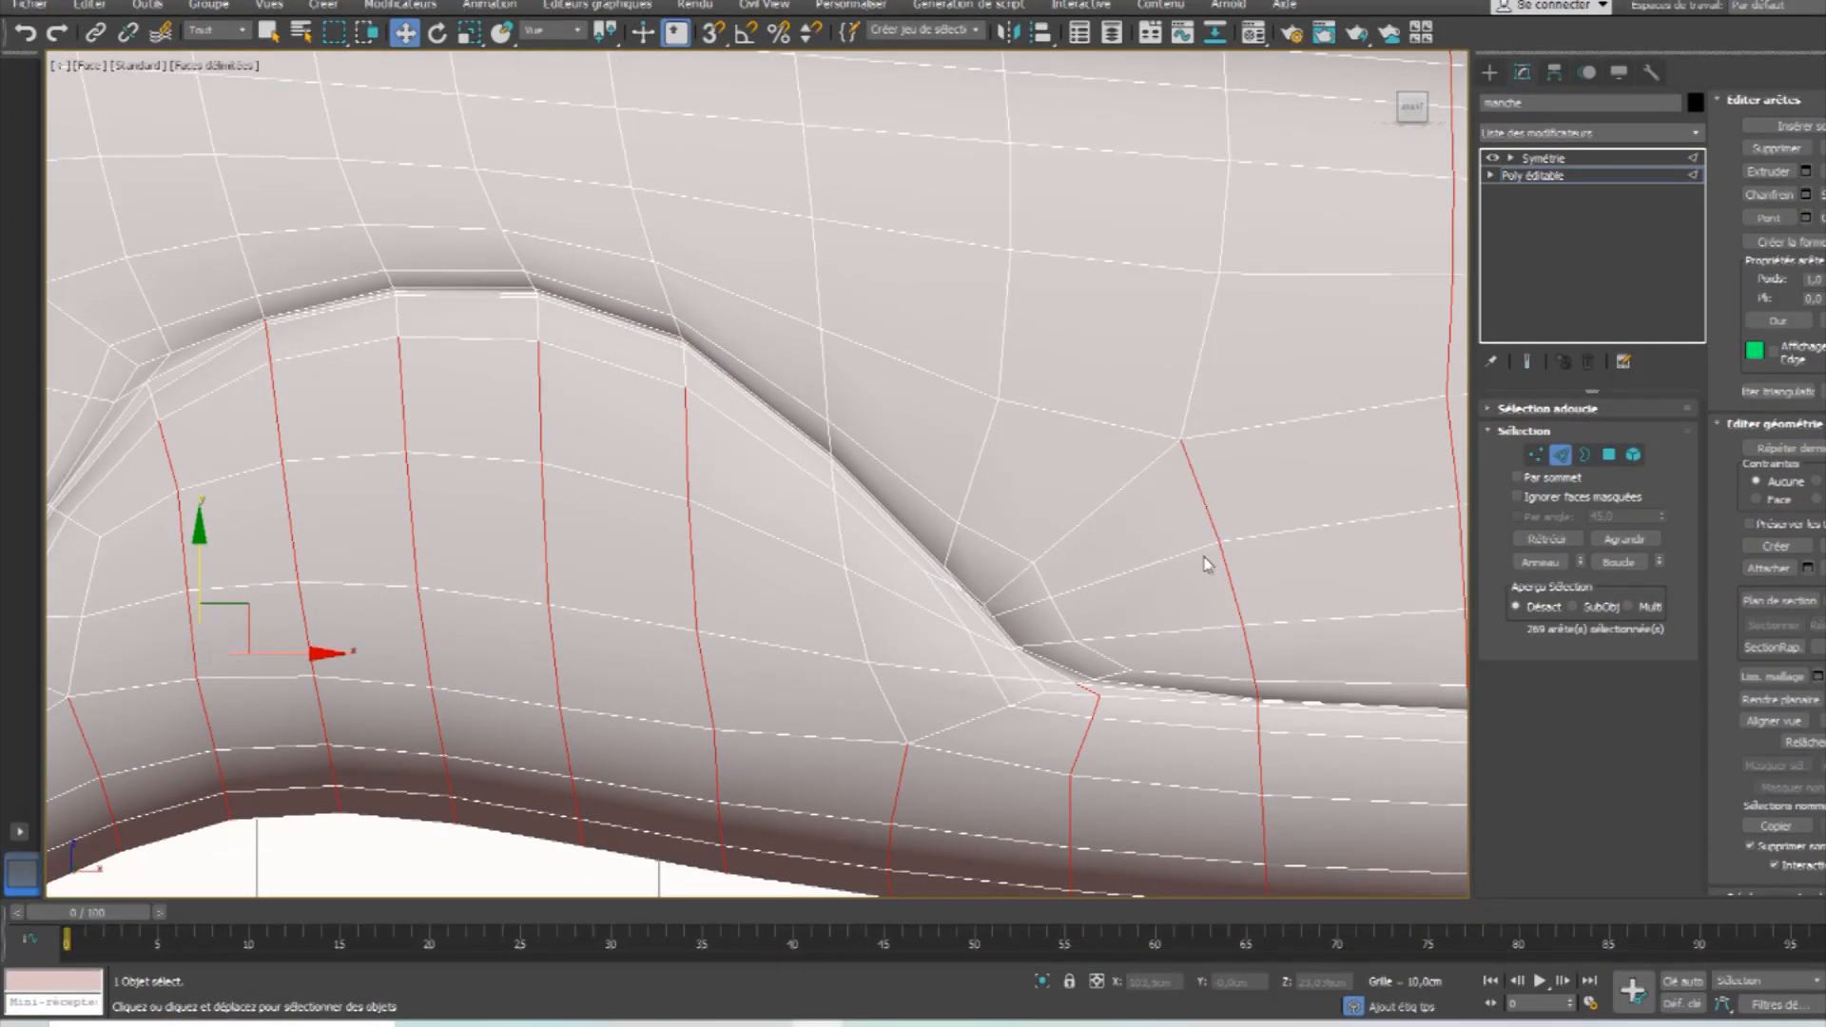
# Deselect the loop segments on the handle's upper body, from the rear foot of the arch to the rivet.
pyautogui.moveTo(1207, 563); pyautogui.dragTo(689, 250, button='middle')
pyautogui.moveTo(1366, 449); pyautogui.dragTo(1427, 570)
pyautogui.moveTo(1206, 497); pyautogui.dragTo(964, 468, button='middle')
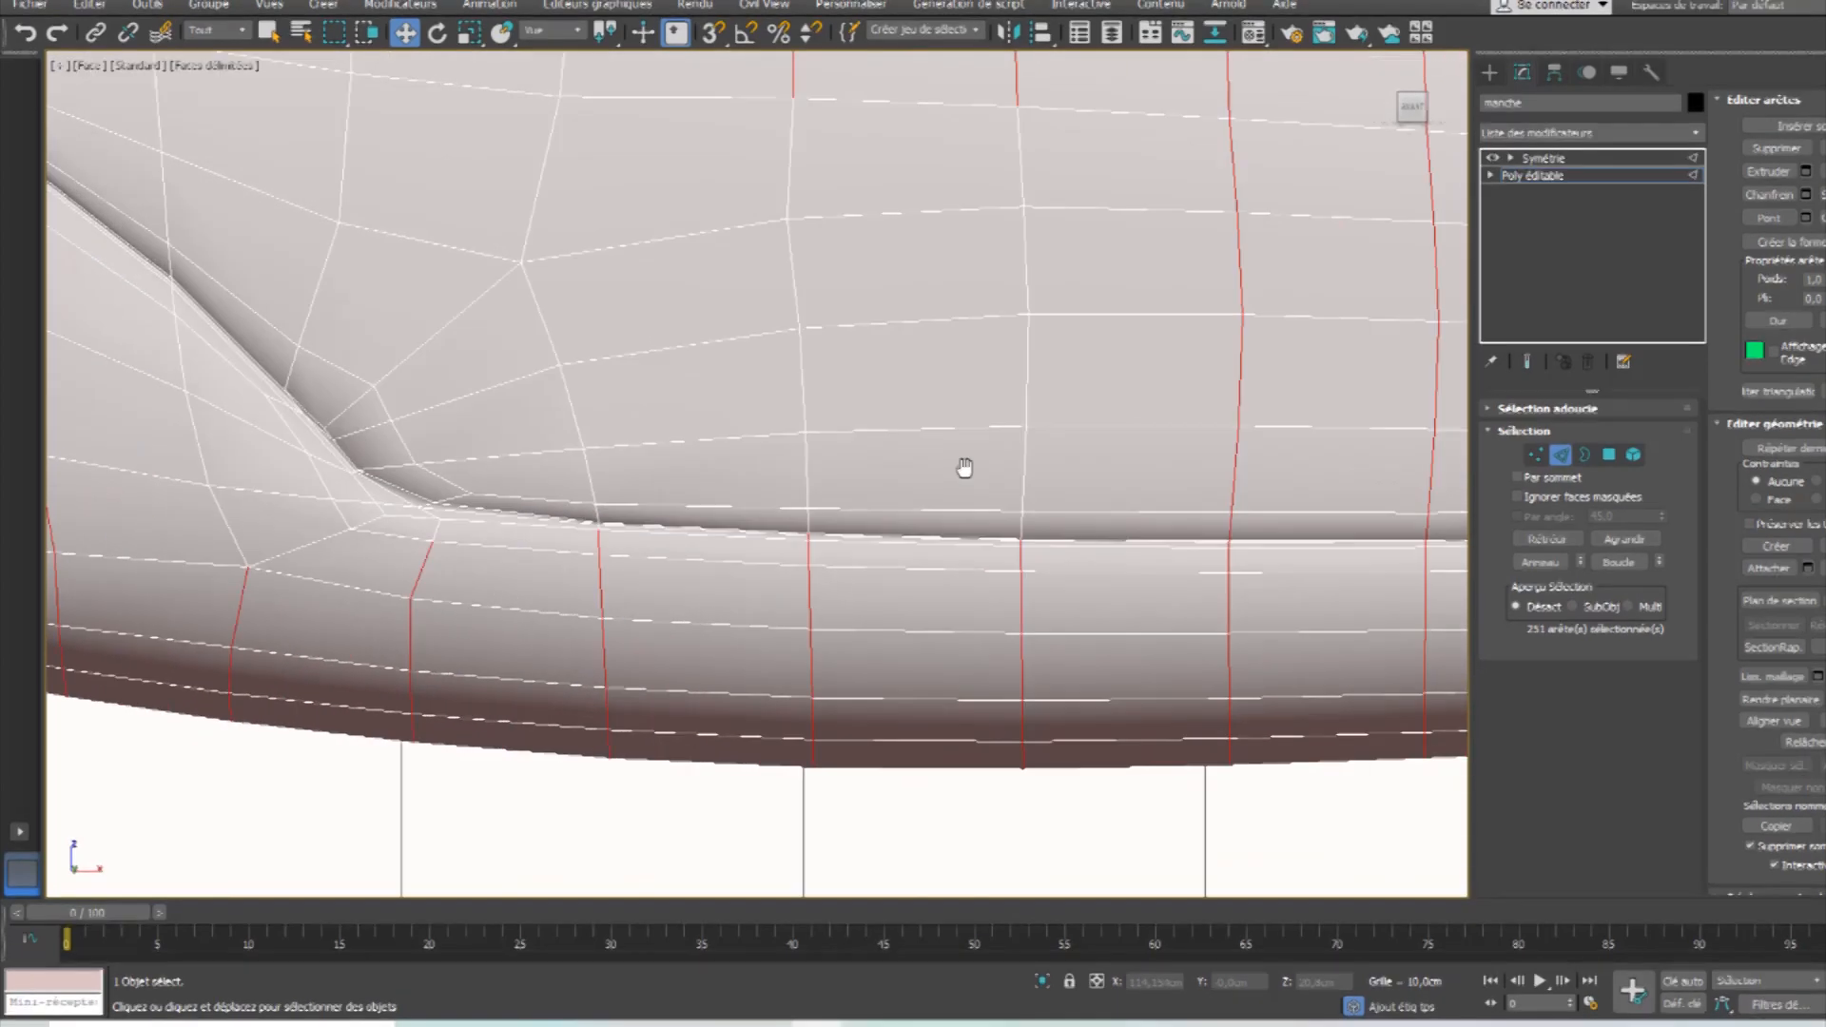
pyautogui.keyDown('alt'); pyautogui.moveTo(975, 411); pyautogui.dragTo(383, 538); pyautogui.keyUp('alt')
pyautogui.moveTo(676, 373); pyautogui.dragTo(696, 592, button='middle')
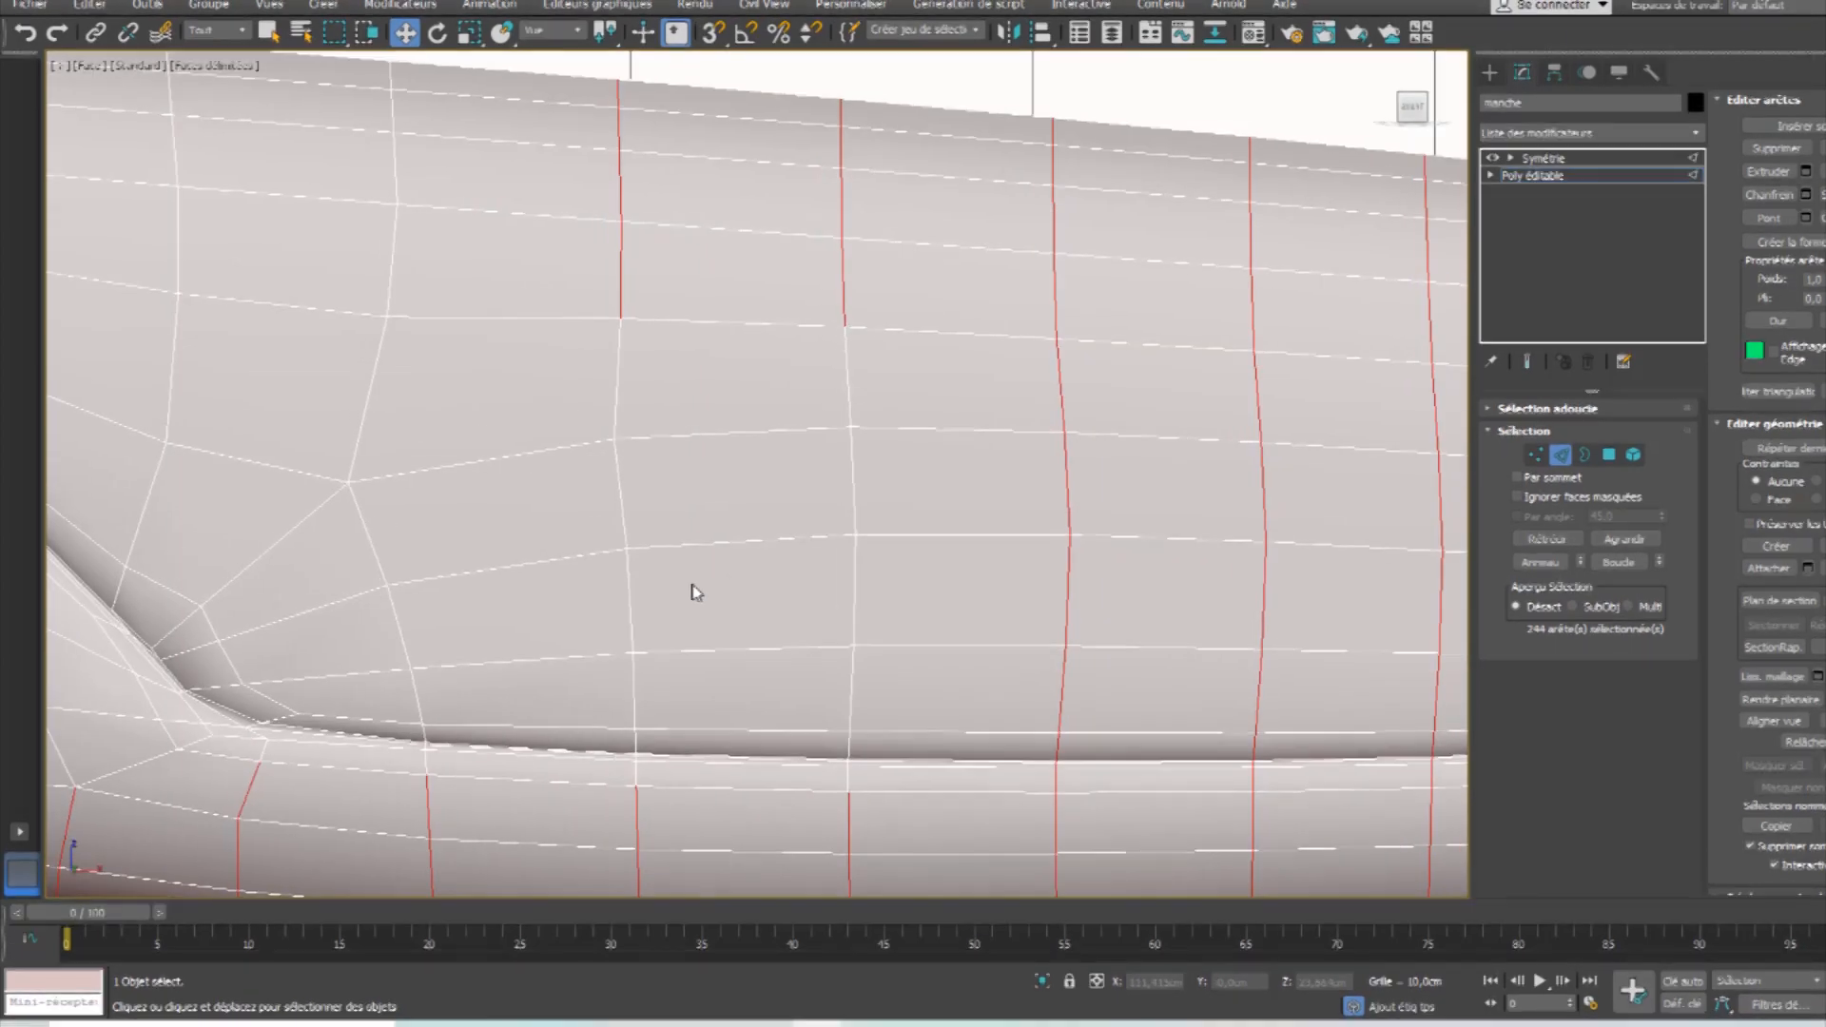
pyautogui.scroll(-5, 745, 317)
pyautogui.keyDown('alt'); pyautogui.moveTo(618, 247); pyautogui.dragTo(1284, 457); pyautogui.keyUp('alt')
# Deselect the short edges crossing the straight border groove between the rivet and the middle of the handle.
pyautogui.scroll(3, 1206, 485)
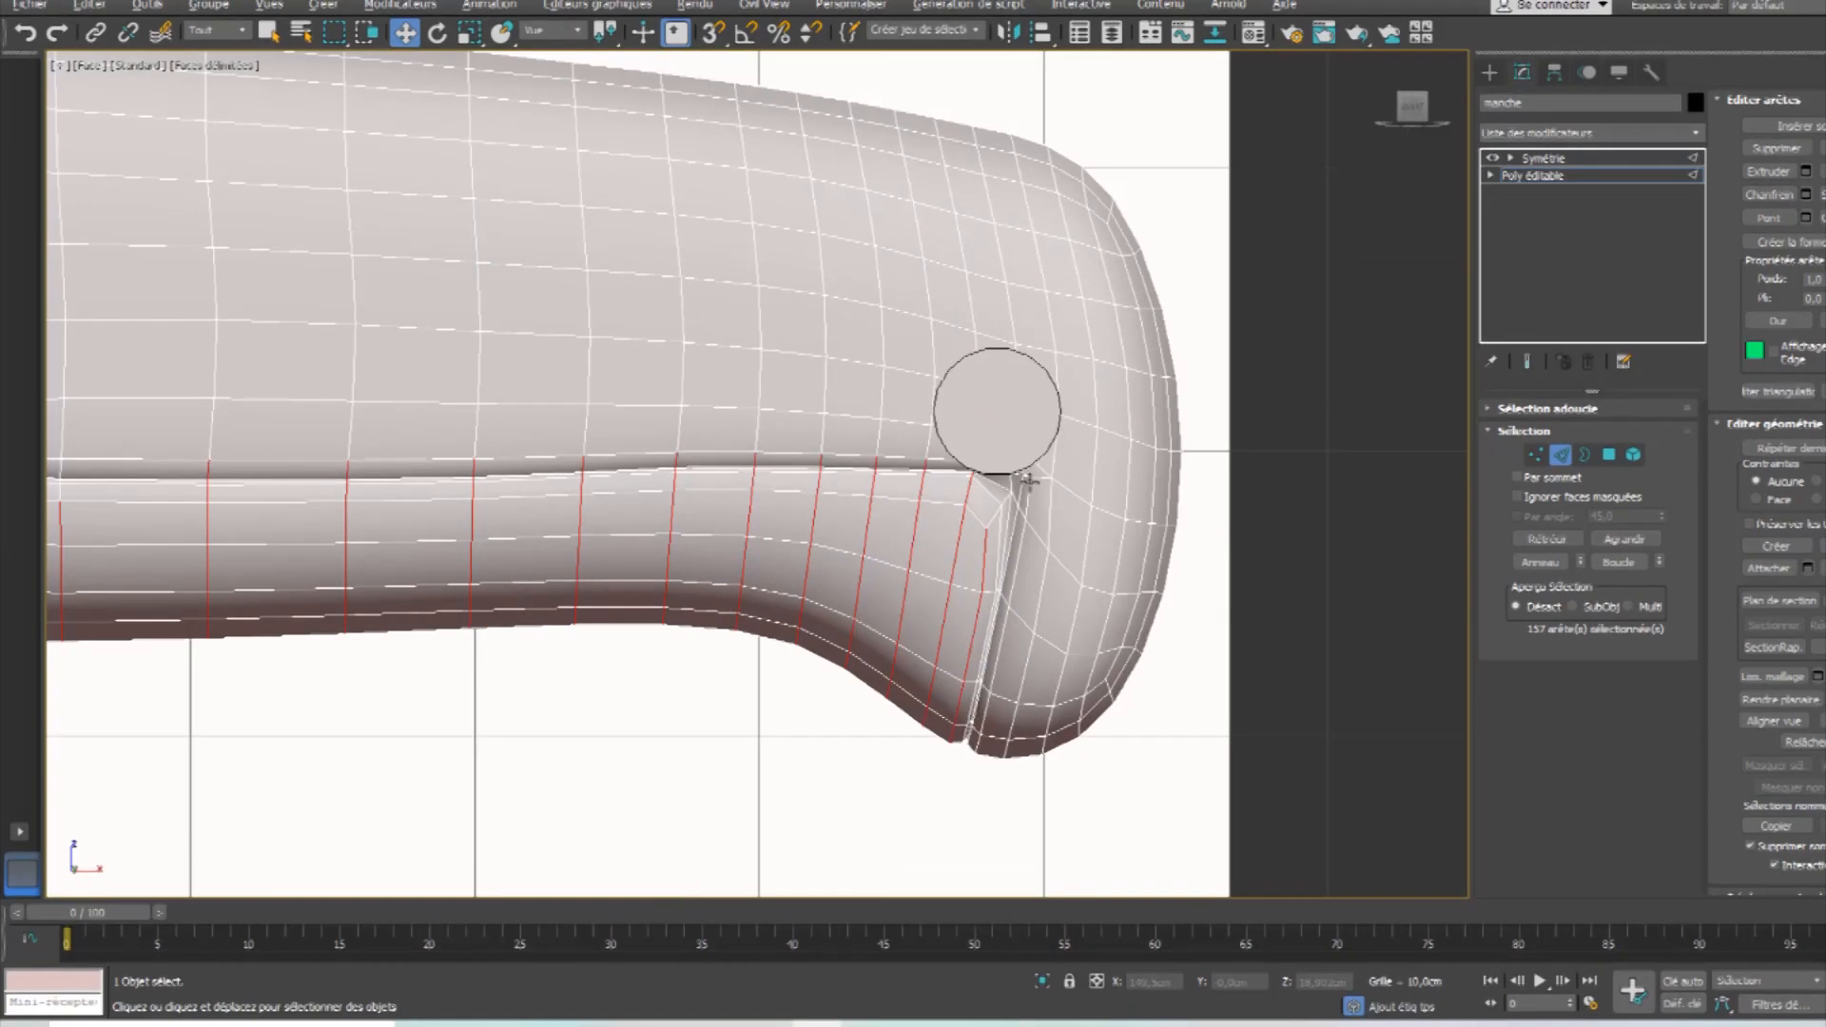
pyautogui.keyDown('alt'); pyautogui.moveTo(949, 387); pyautogui.dragTo(705, 489); pyautogui.keyUp('alt')
pyautogui.keyDown('alt'); pyautogui.moveTo(733, 373); pyautogui.dragTo(448, 489); pyautogui.keyUp('alt')
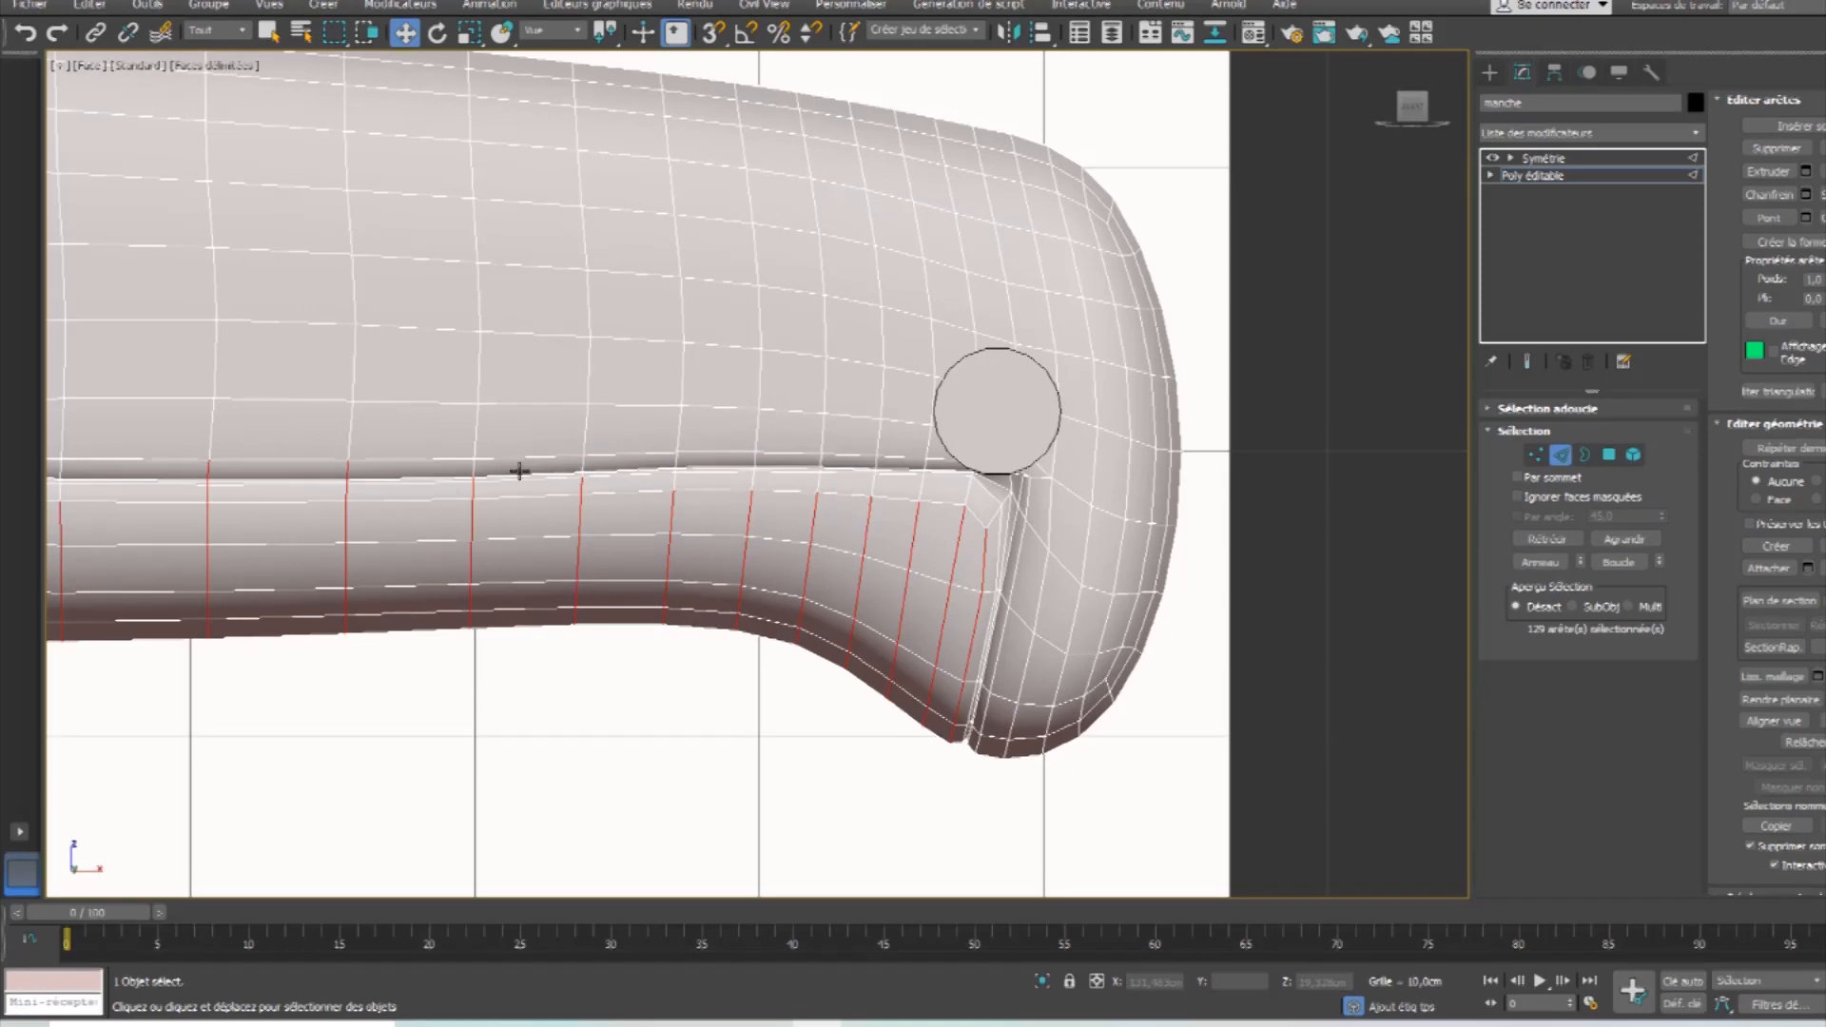
pyautogui.moveTo(519, 471); pyautogui.dragTo(887, 515, button='middle')
pyautogui.keyDown('alt'); pyautogui.moveTo(517, 469); pyautogui.dragTo(894, 529); pyautogui.keyUp('alt')
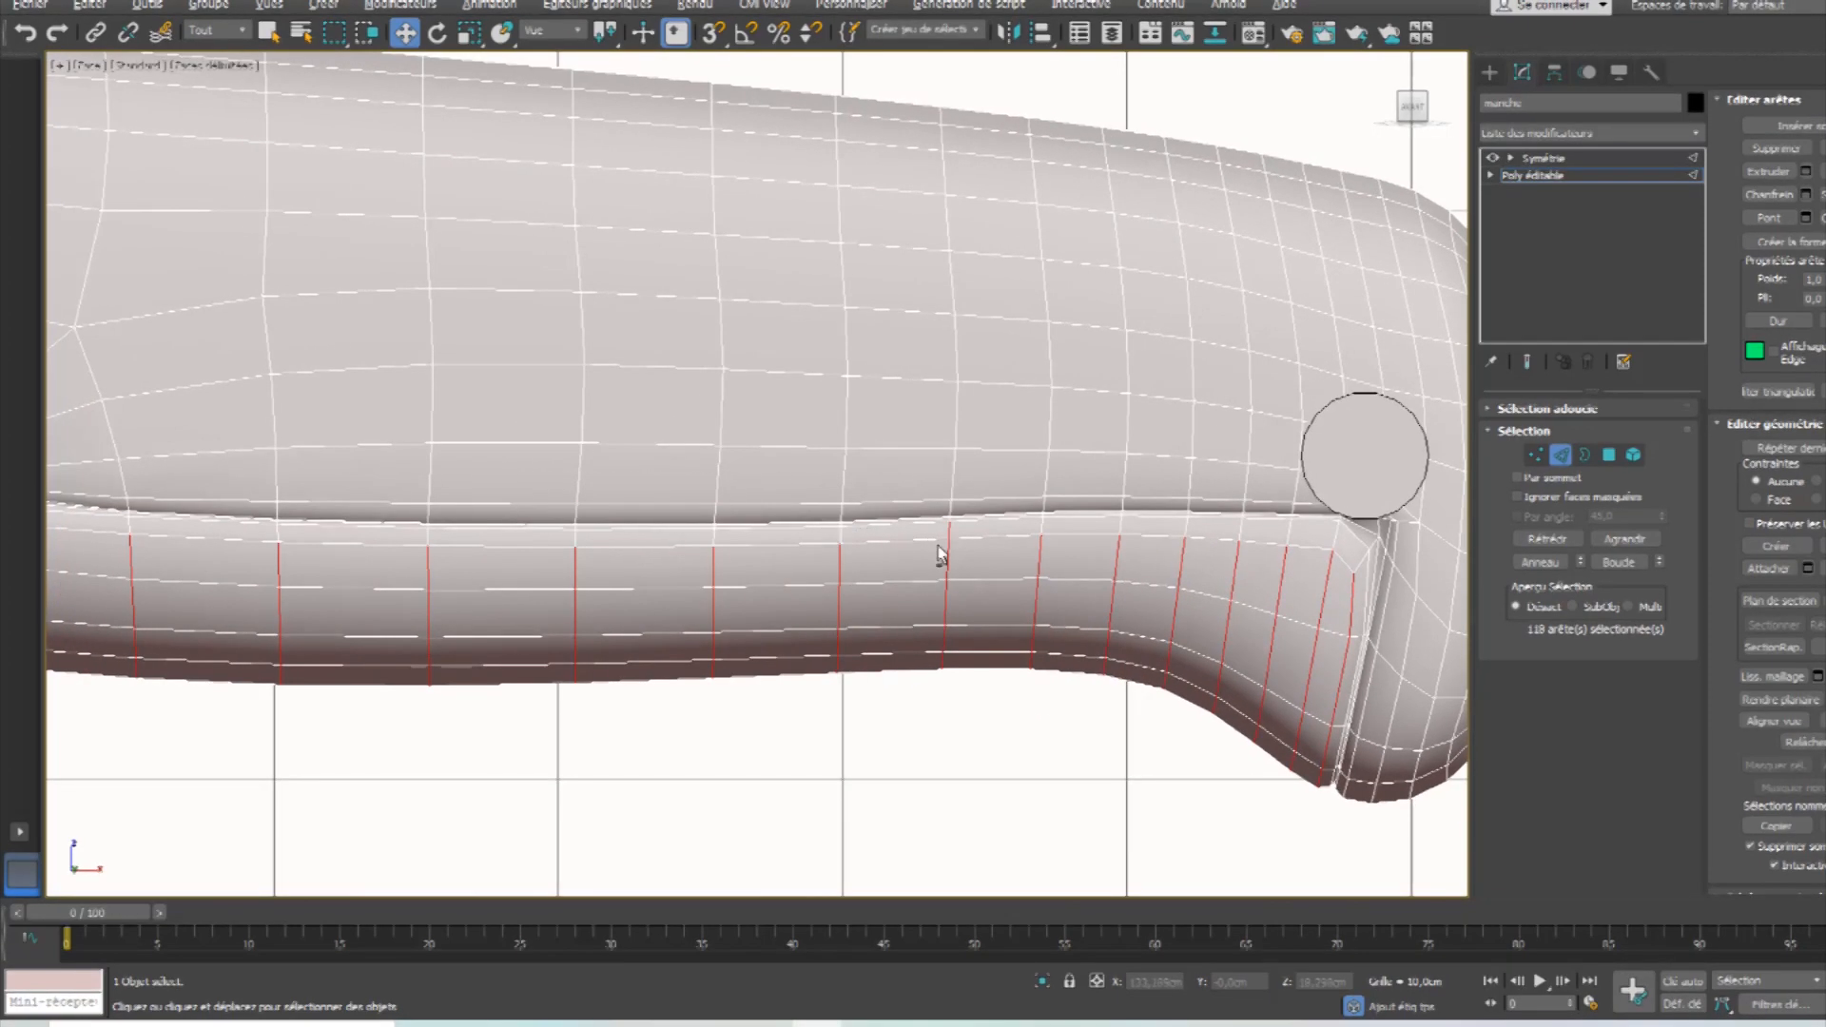
# Cut a new edge from the grip vertex near the arch's rear foot up to the border groove.
pyautogui.scroll(-8, 939, 555)
pyautogui.scroll(10, 689, 559)
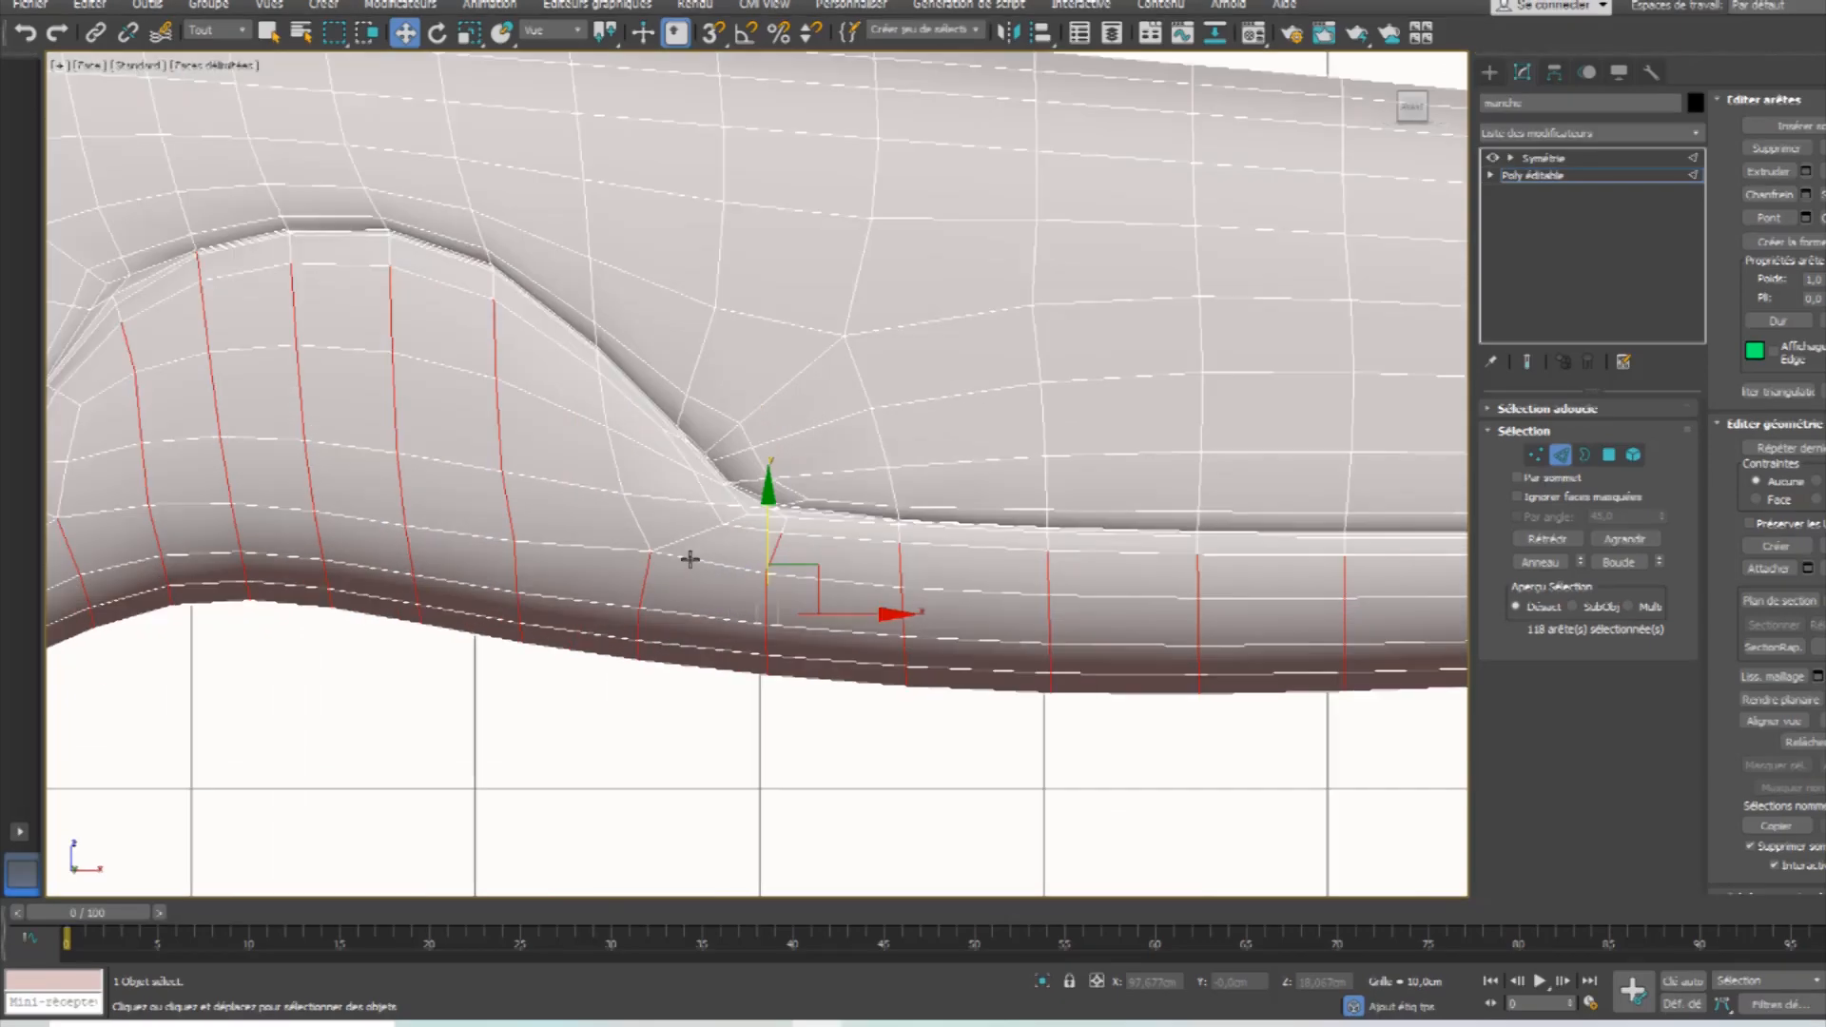
pyautogui.scroll(2, 690, 559)
pyautogui.moveTo(799, 466); pyautogui.dragTo(869, 622, button='middle')
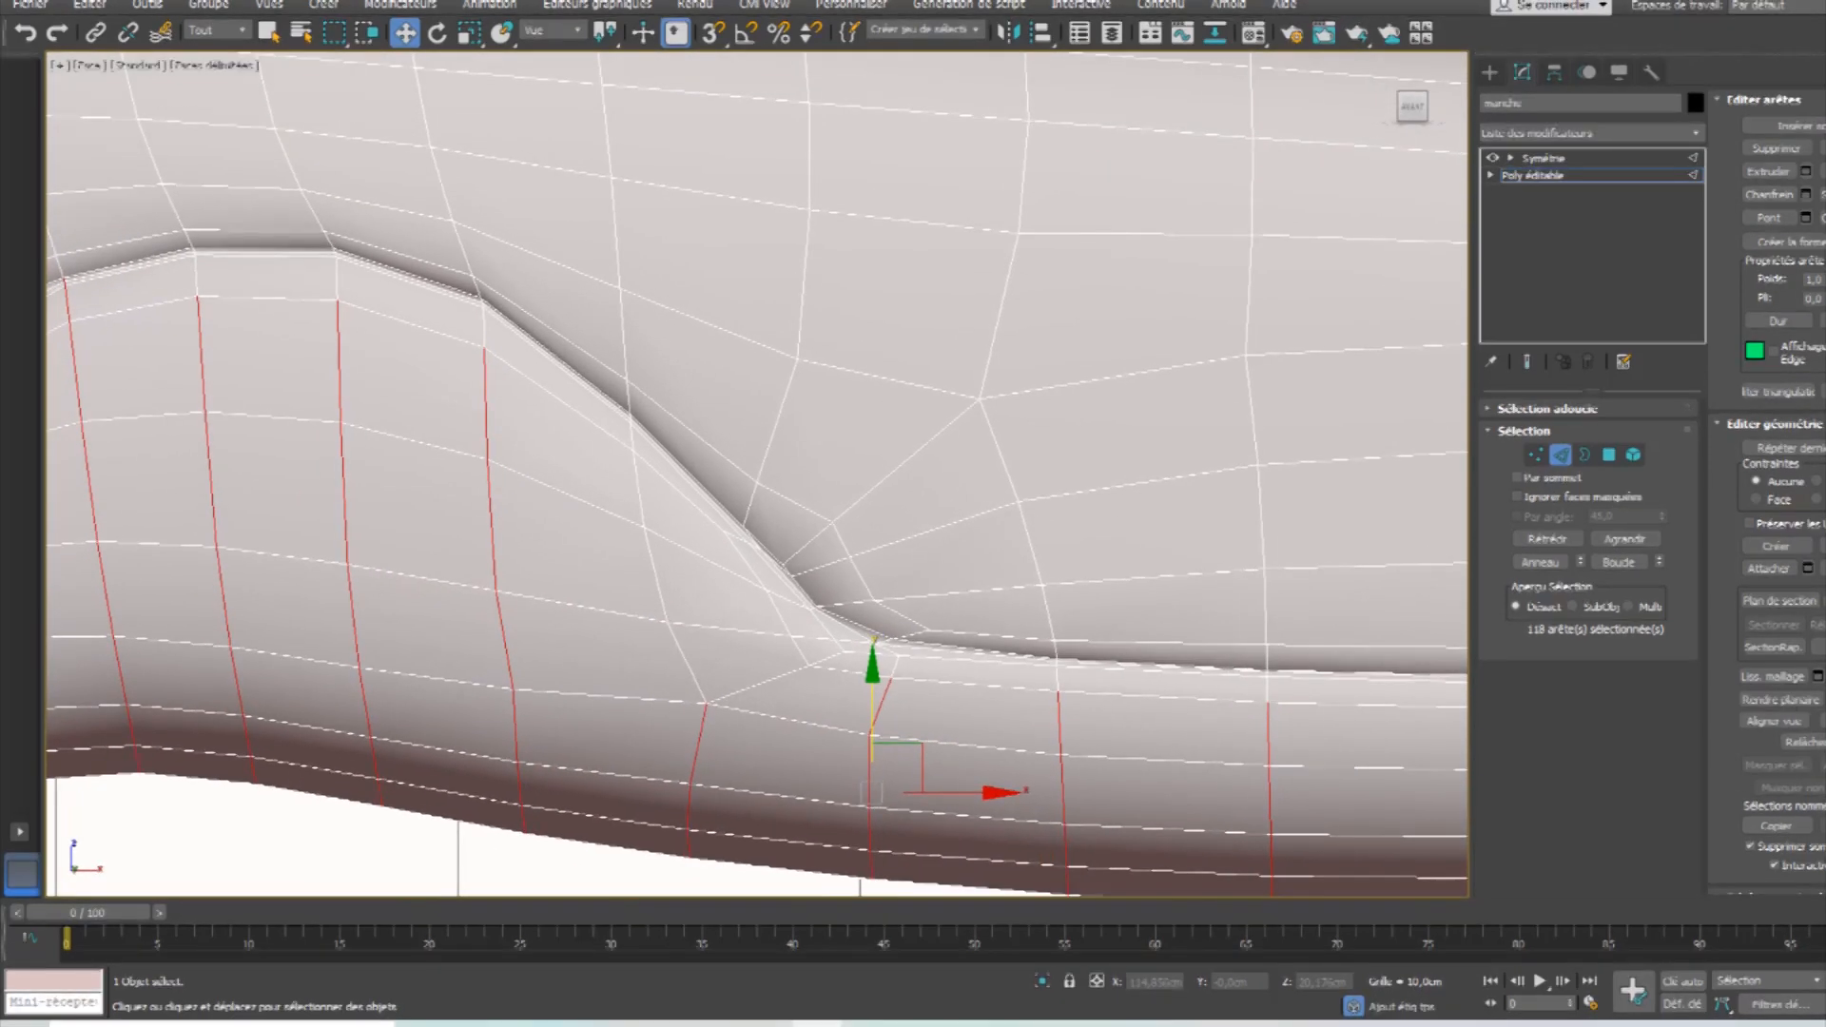
pyautogui.press('q')
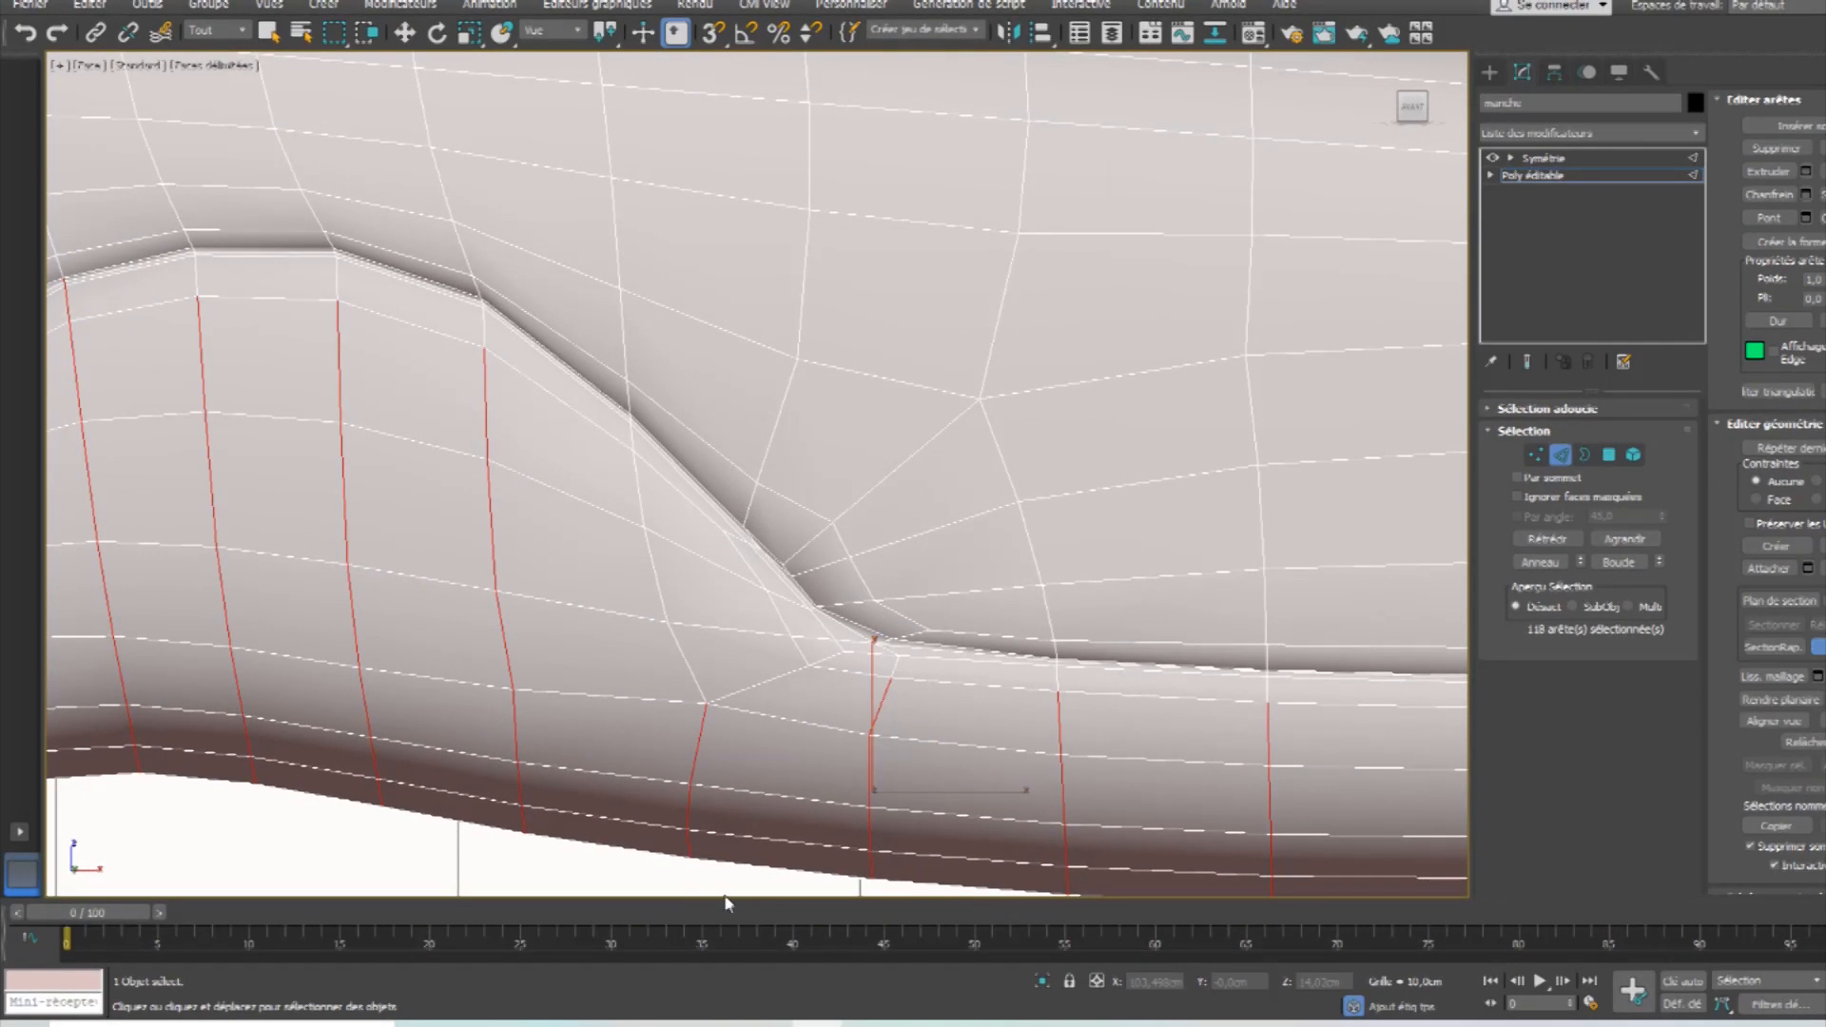
pyautogui.click(706, 703)
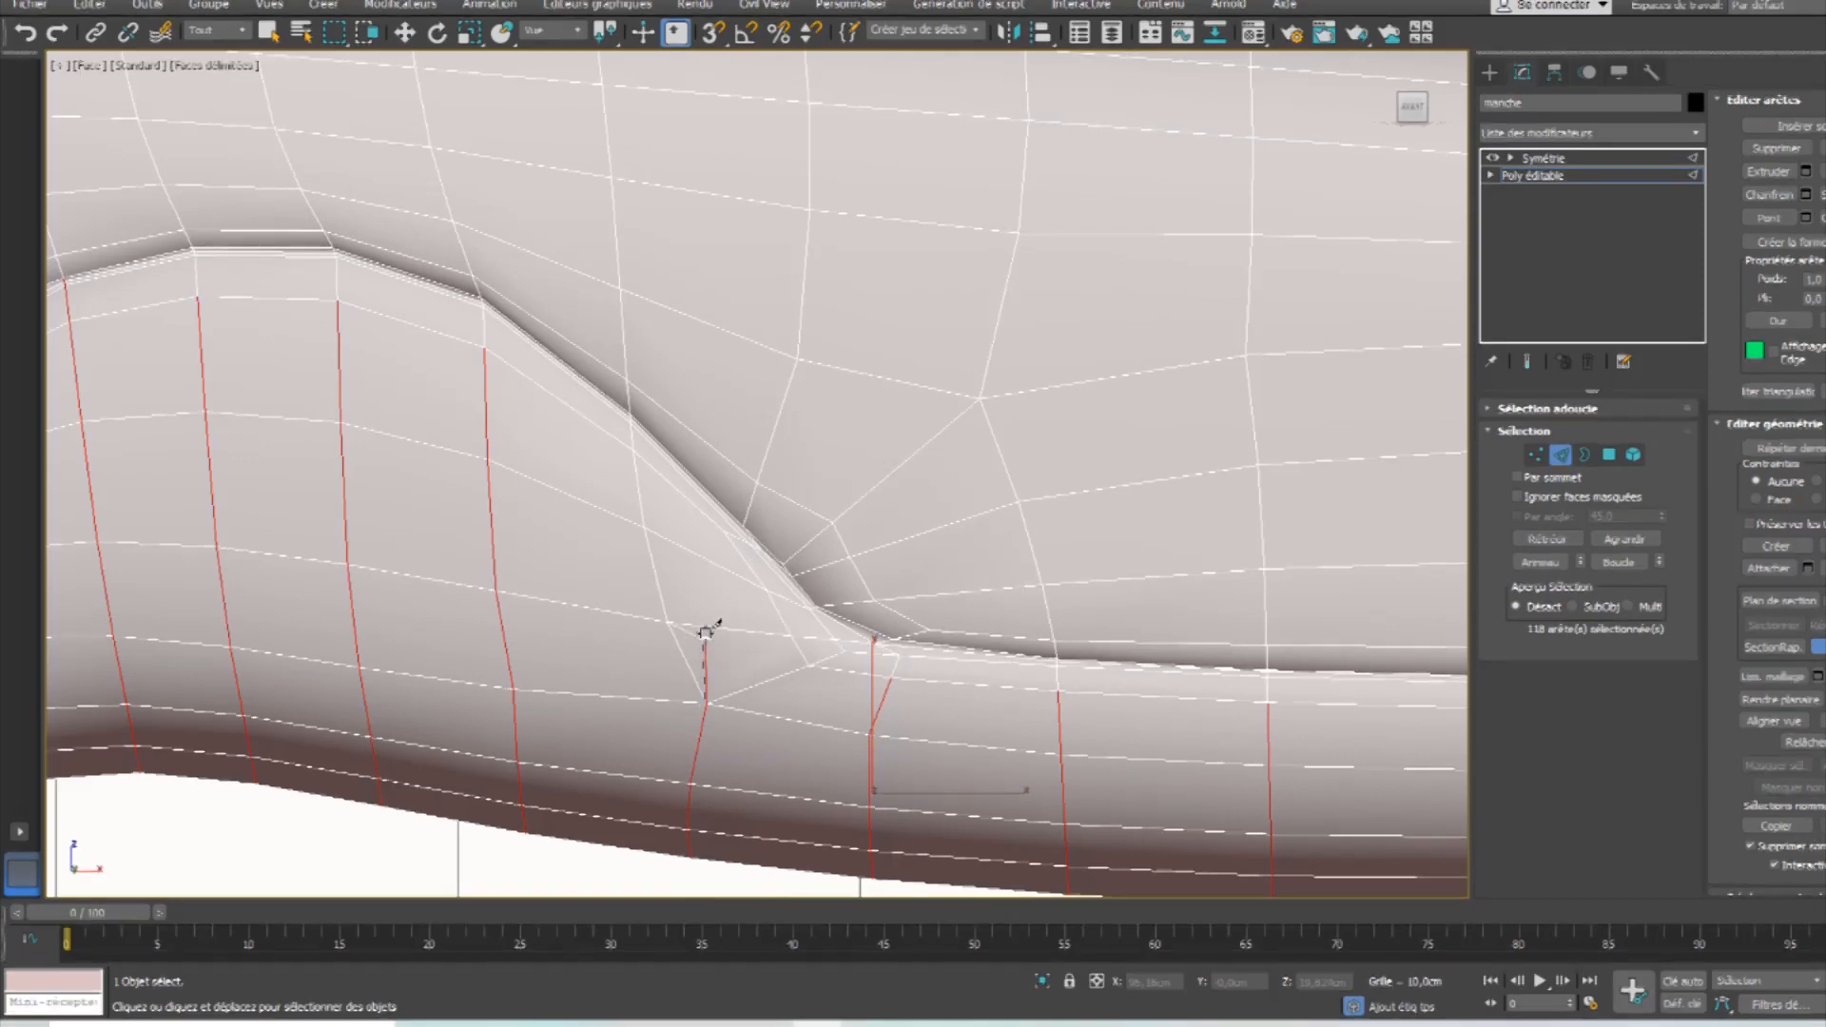
pyautogui.click(726, 532)
pyautogui.rightClick(726, 533)
# Cut a matching edge at the arch's blade end, from the top of the selected grip edge up to the border groove.
pyautogui.moveTo(367, 653); pyautogui.dragTo(1172, 609, button='middle')
pyautogui.scroll(2, 614, 613)
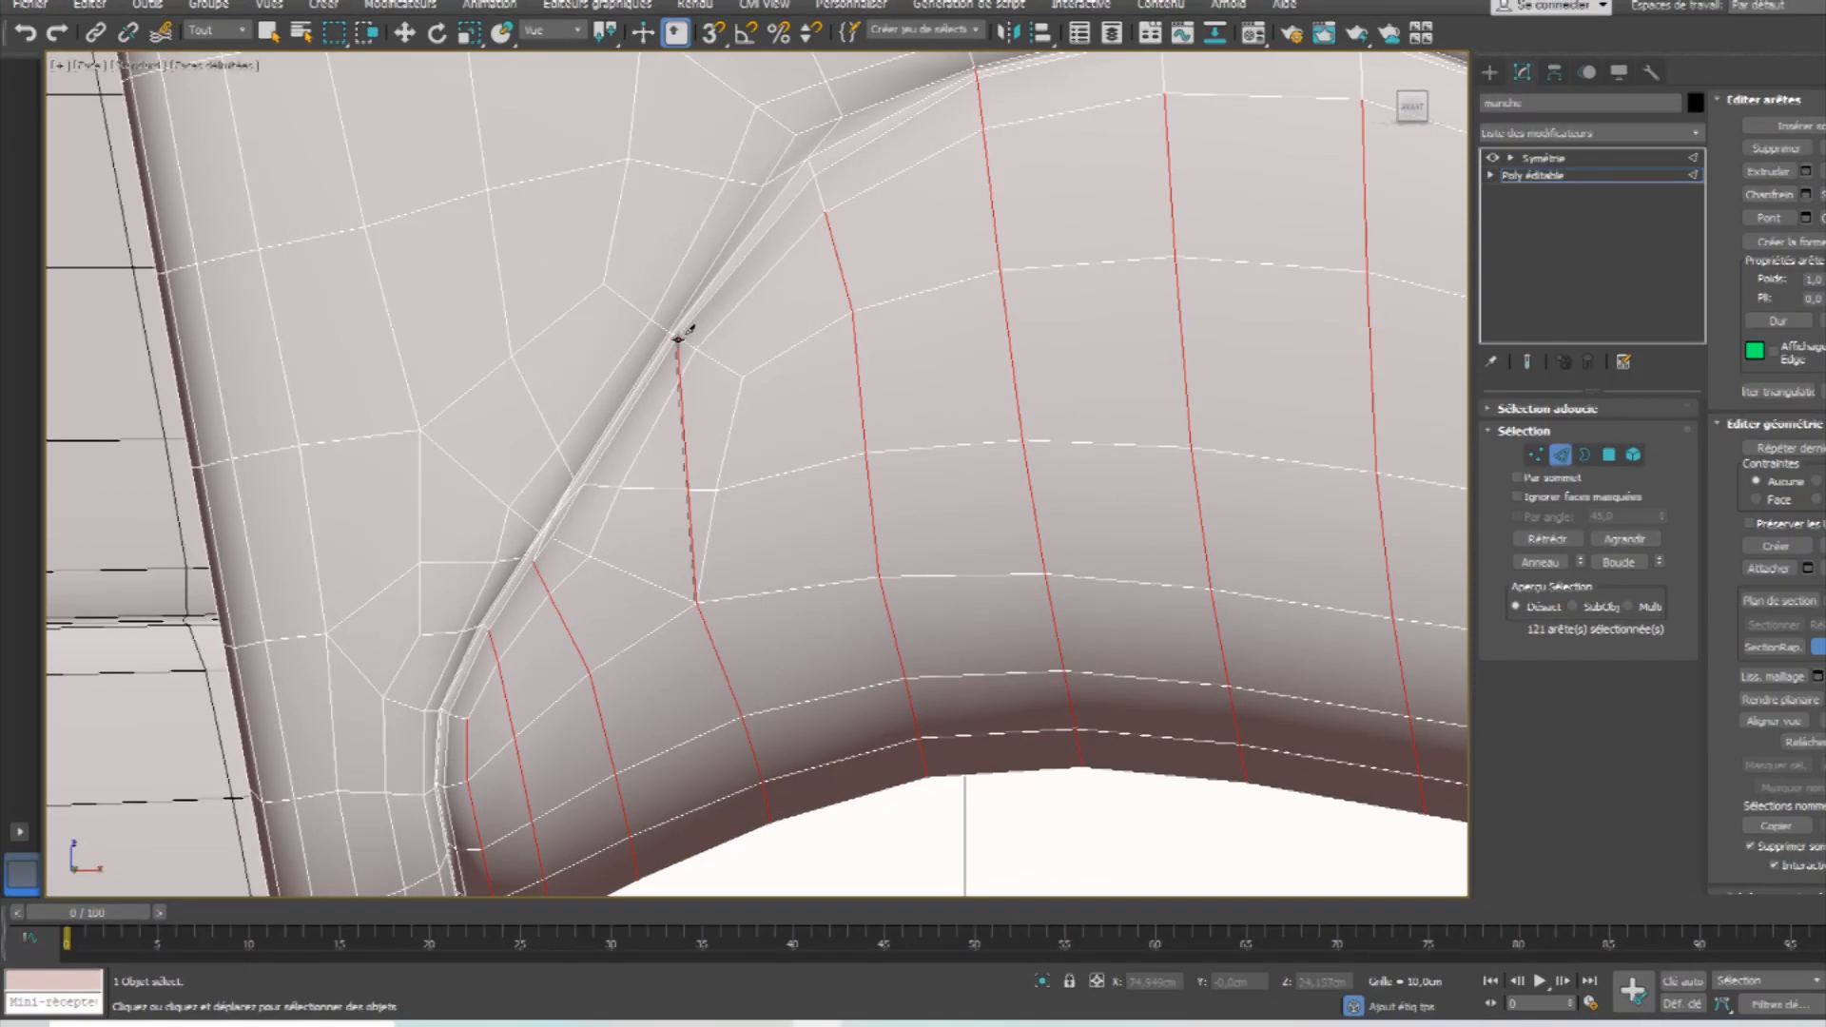
pyautogui.rightClick(706, 686)
pyautogui.moveTo(773, 670); pyautogui.dragTo(469, 566, button='middle')
pyautogui.scroll(-2, 650, 533)
pyautogui.moveTo(1065, 646); pyautogui.dragTo(809, 543, button='middle')
pyautogui.scroll(-2, 955, 608)
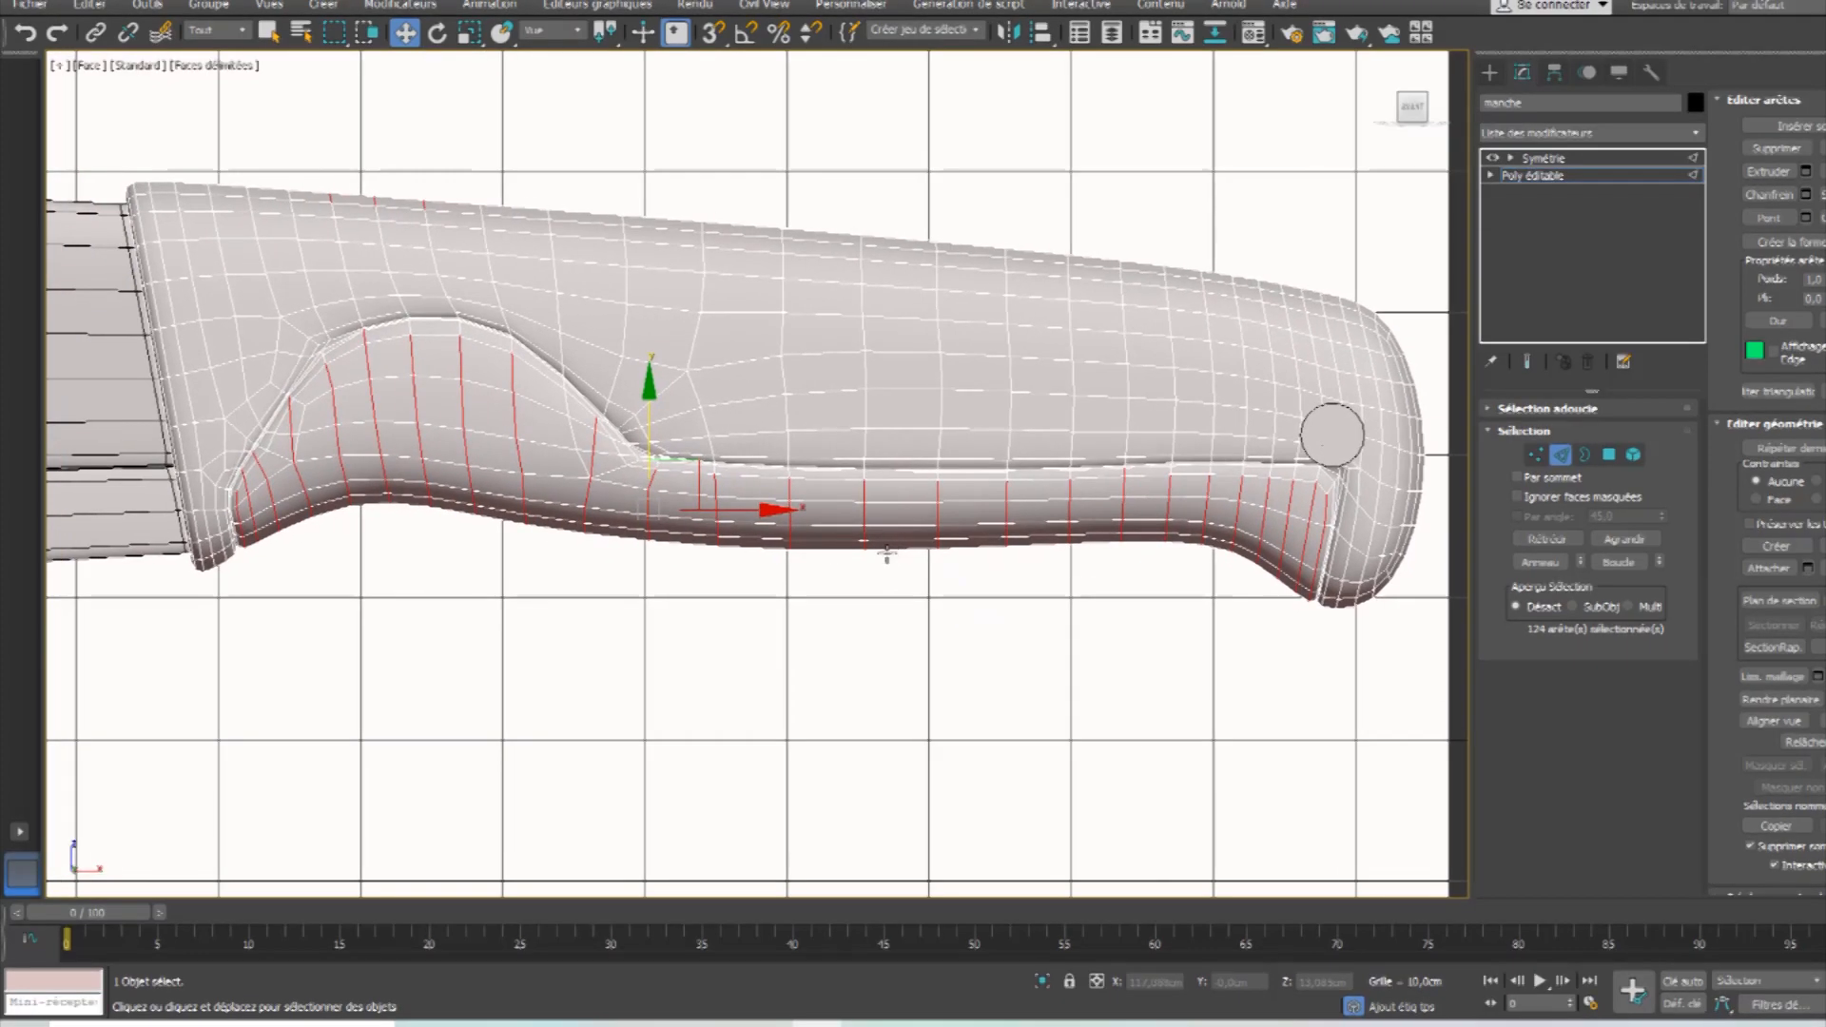
# Start extruding the selected grip edges and deselect the stray edges along the top of the handle.
pyautogui.click(1808, 172)
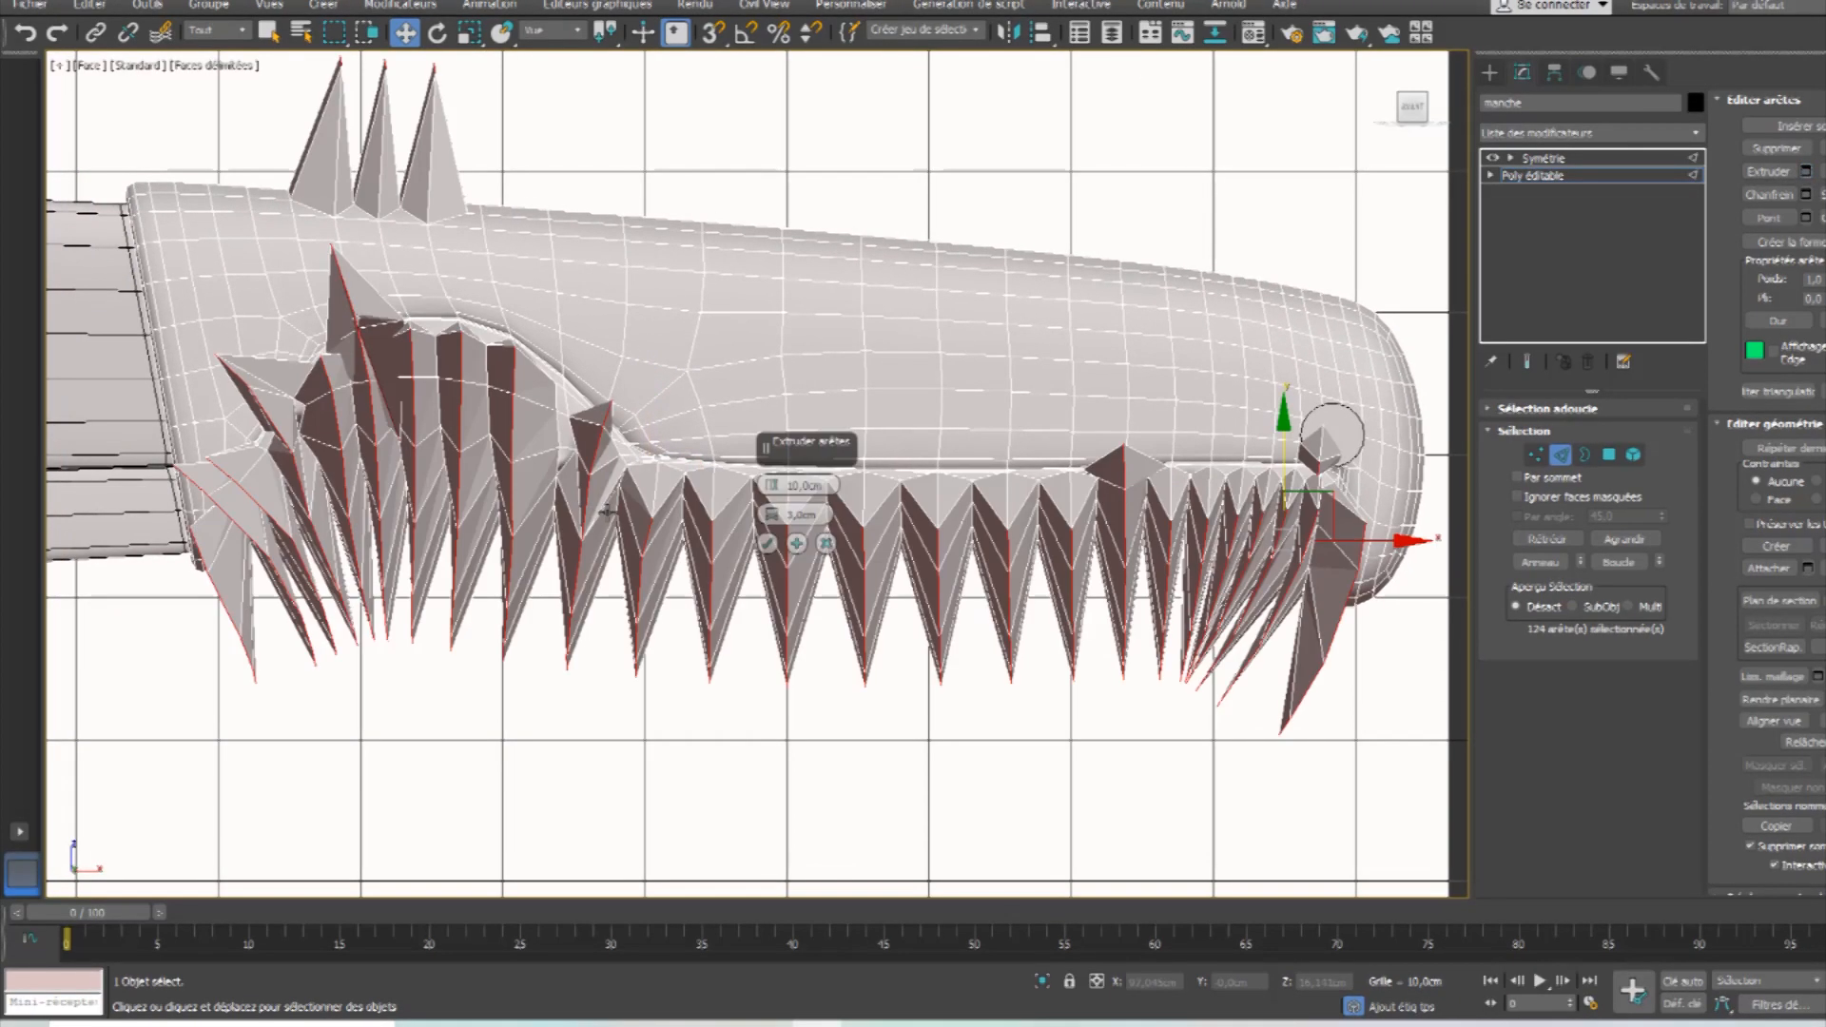
pyautogui.keyDown('alt'); pyautogui.moveTo(499, 38); pyautogui.dragTo(398, 139); pyautogui.keyUp('alt')
pyautogui.click(1030, 578)
pyautogui.keyDown('alt'); pyautogui.moveTo(559, 110); pyautogui.dragTo(250, 222); pyautogui.keyUp('alt')
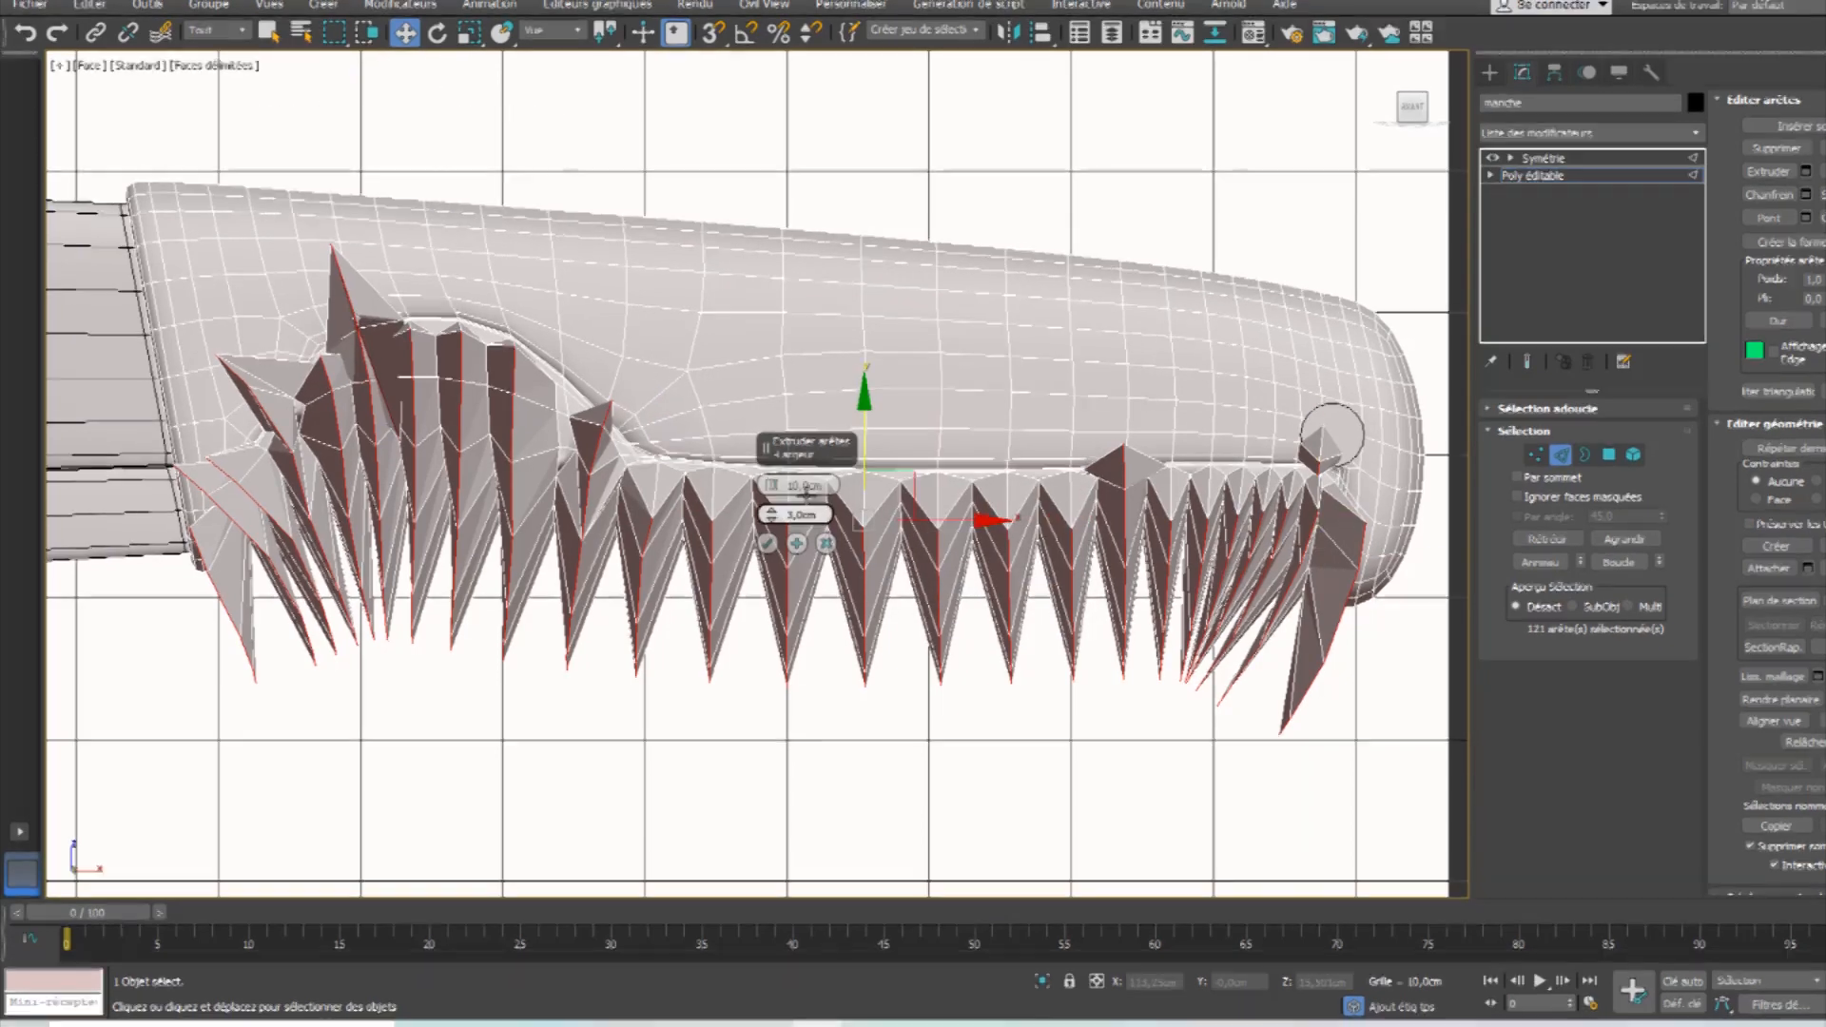
# Extrude the grip edges into ribs with a height of 1.091 cm and a width of 0.8 cm, and finish edge editing.
pyautogui.moveTo(772, 485); pyautogui.dragTo(733, 600)
pyautogui.scroll(5, 339, 330)
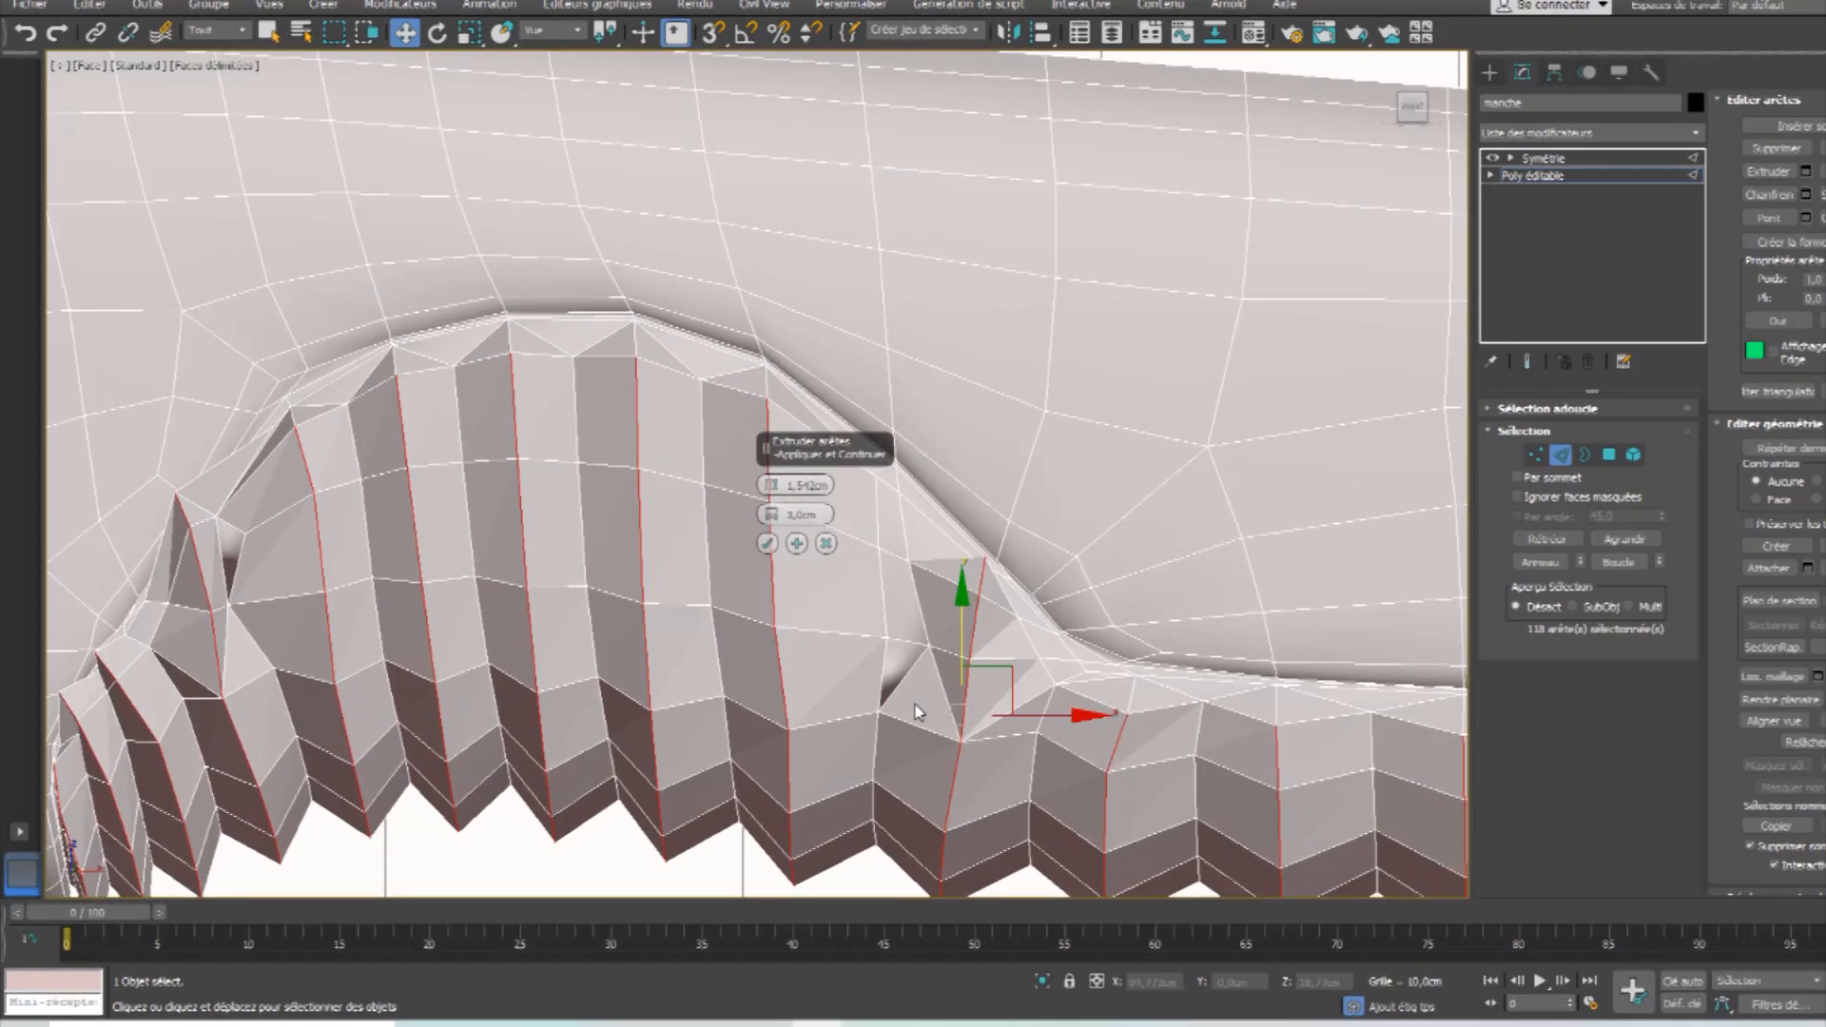
pyautogui.moveTo(769, 546); pyautogui.dragTo(786, 600)
pyautogui.moveTo(772, 486); pyautogui.dragTo(772, 496)
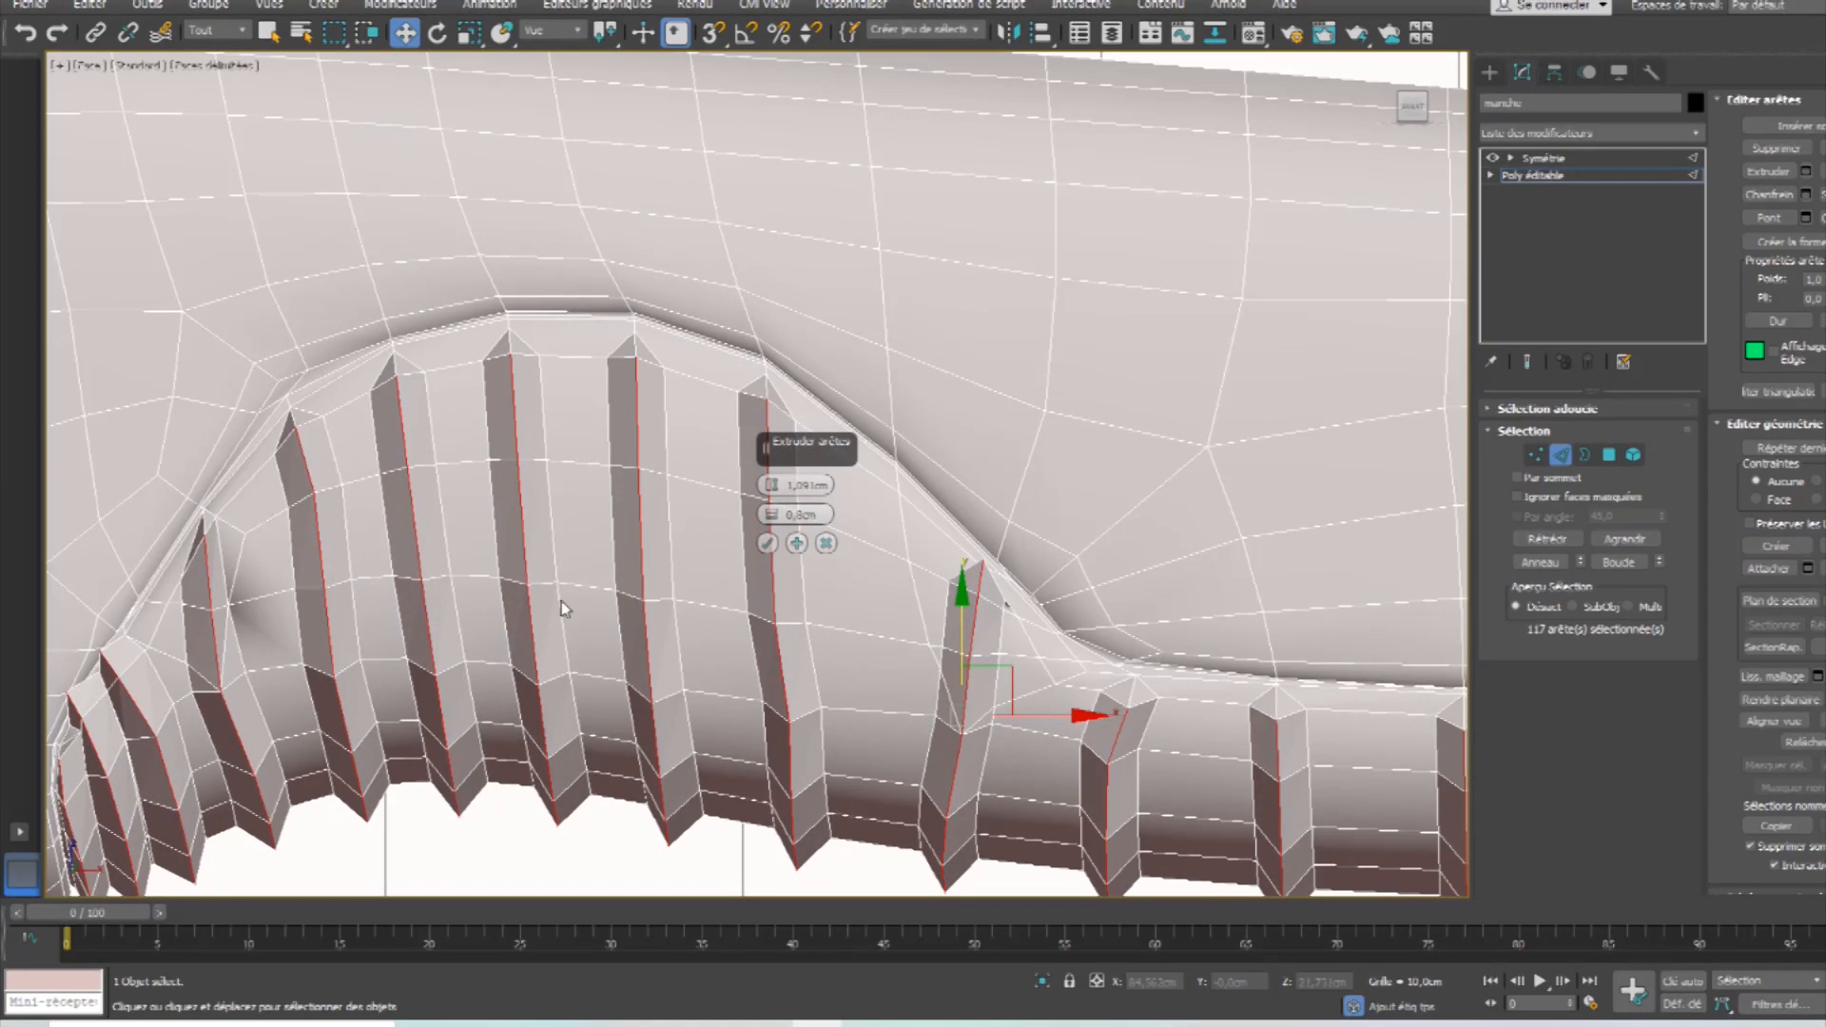
pyautogui.scroll(-3, 561, 609)
pyautogui.moveTo(795, 620); pyautogui.dragTo(617, 550, button='middle')
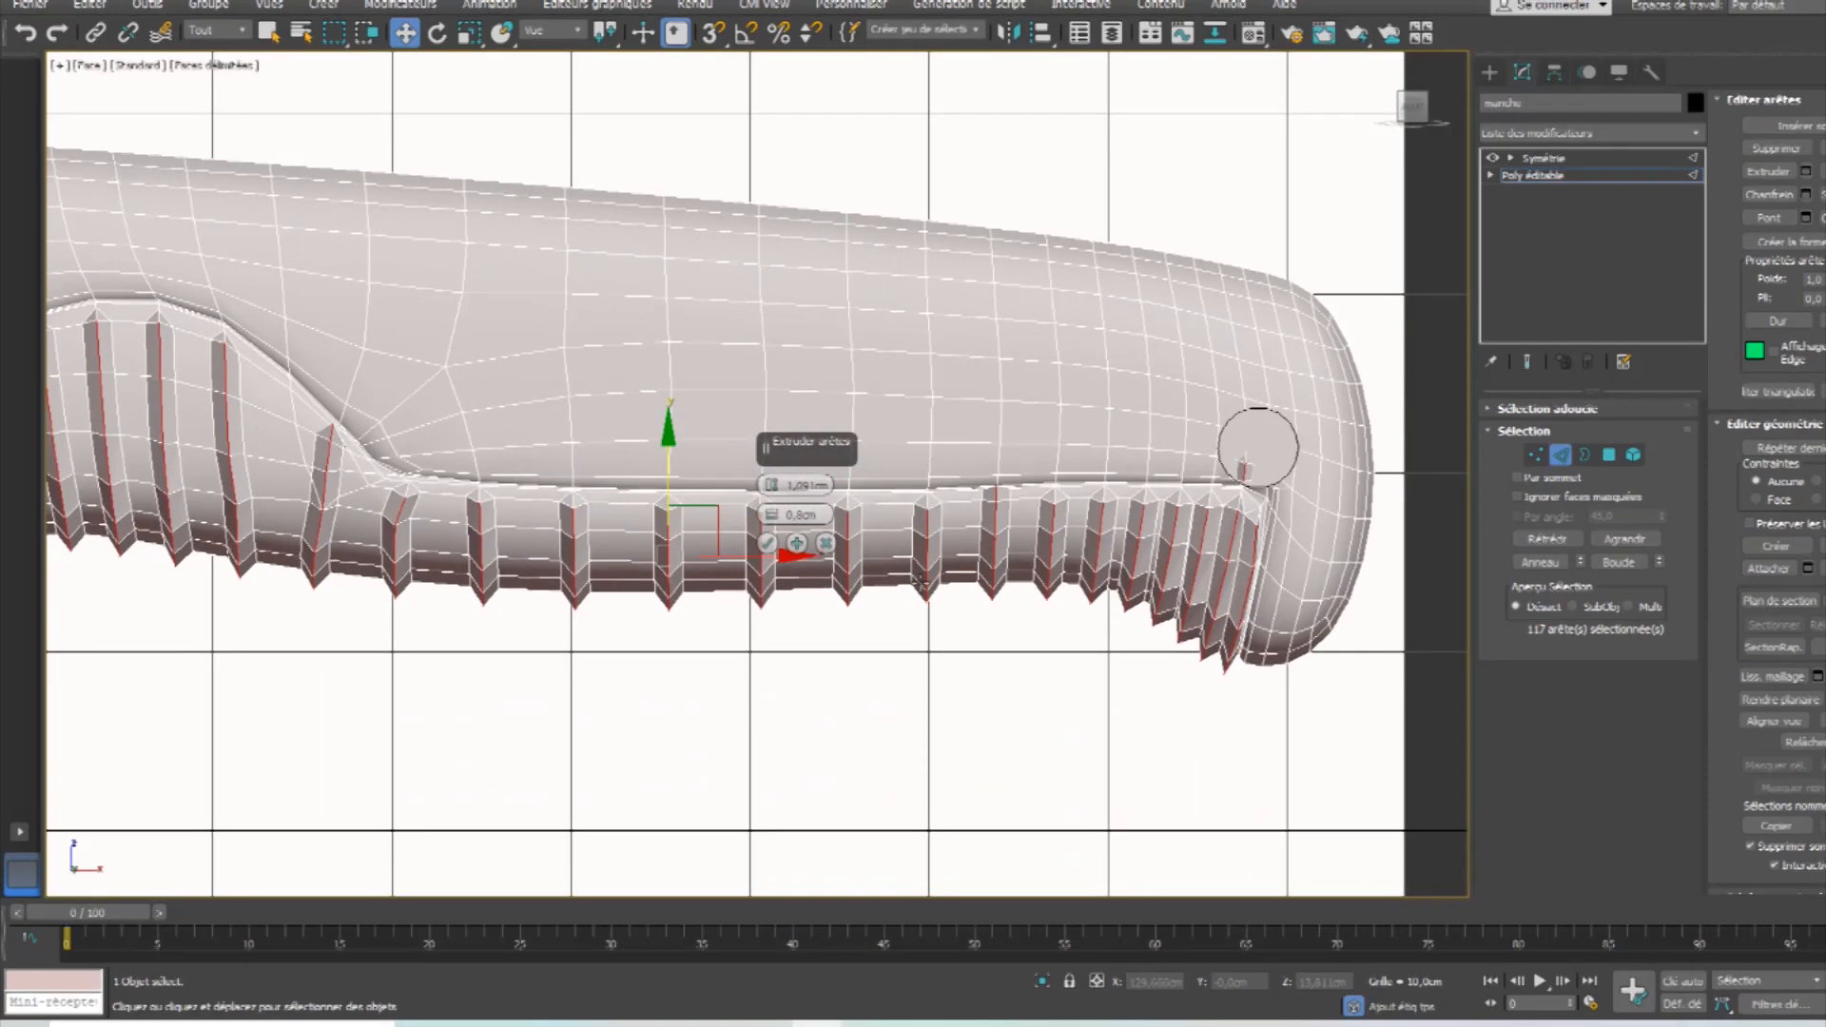
pyautogui.click(768, 544)
pyautogui.moveTo(768, 544); pyautogui.dragTo(1002, 568, button='middle')
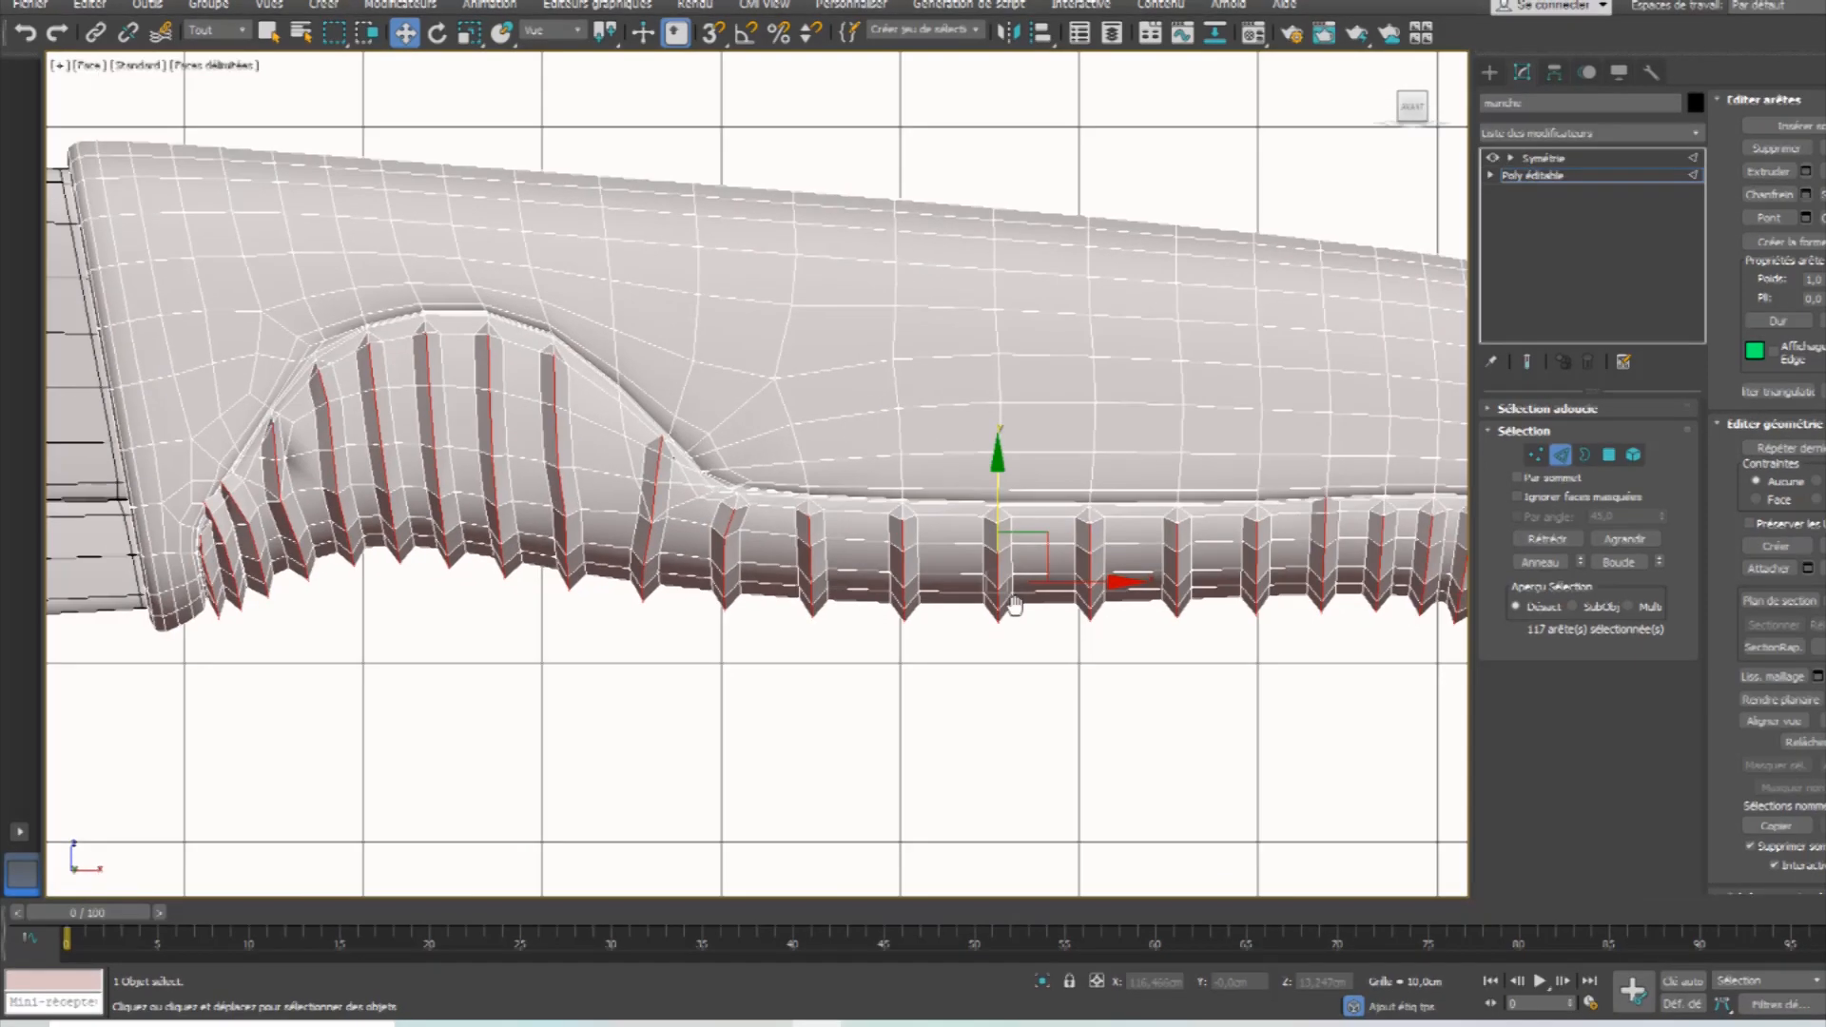
pyautogui.click(1544, 457)
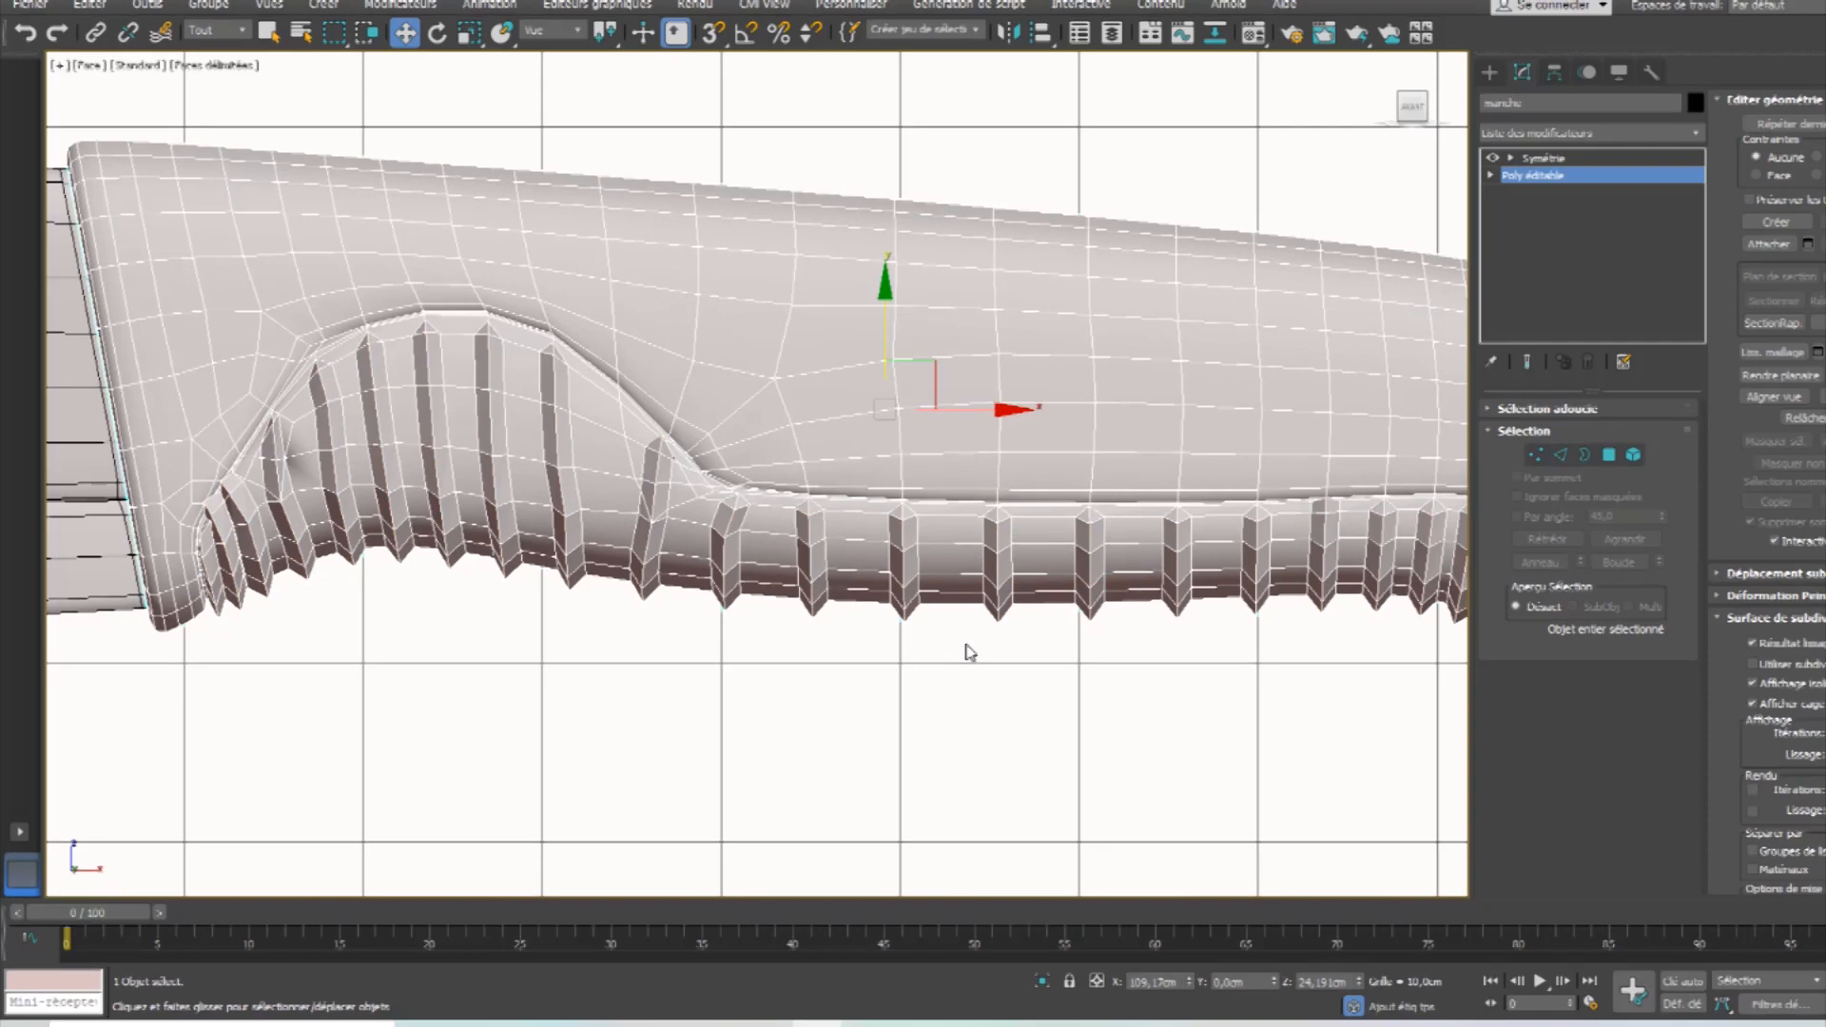
pyautogui.moveTo(964, 218); pyautogui.dragTo(1053, 200)
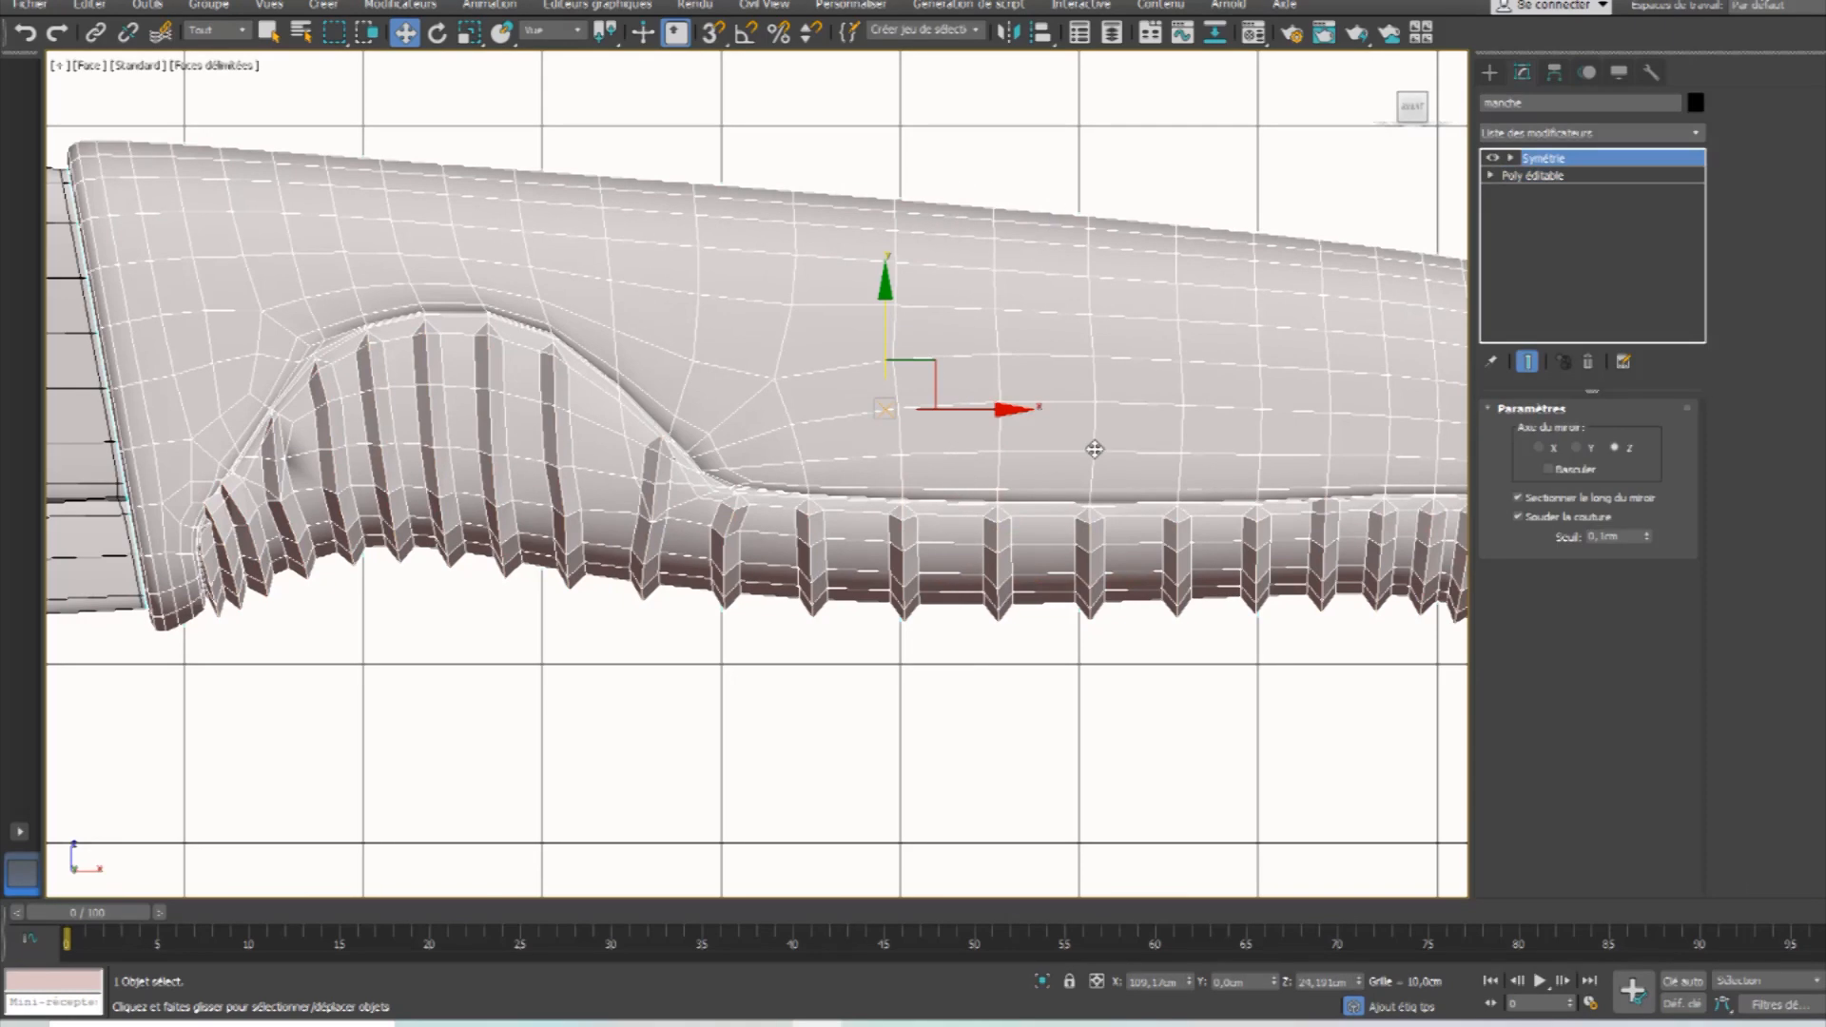
pyautogui.press('z')
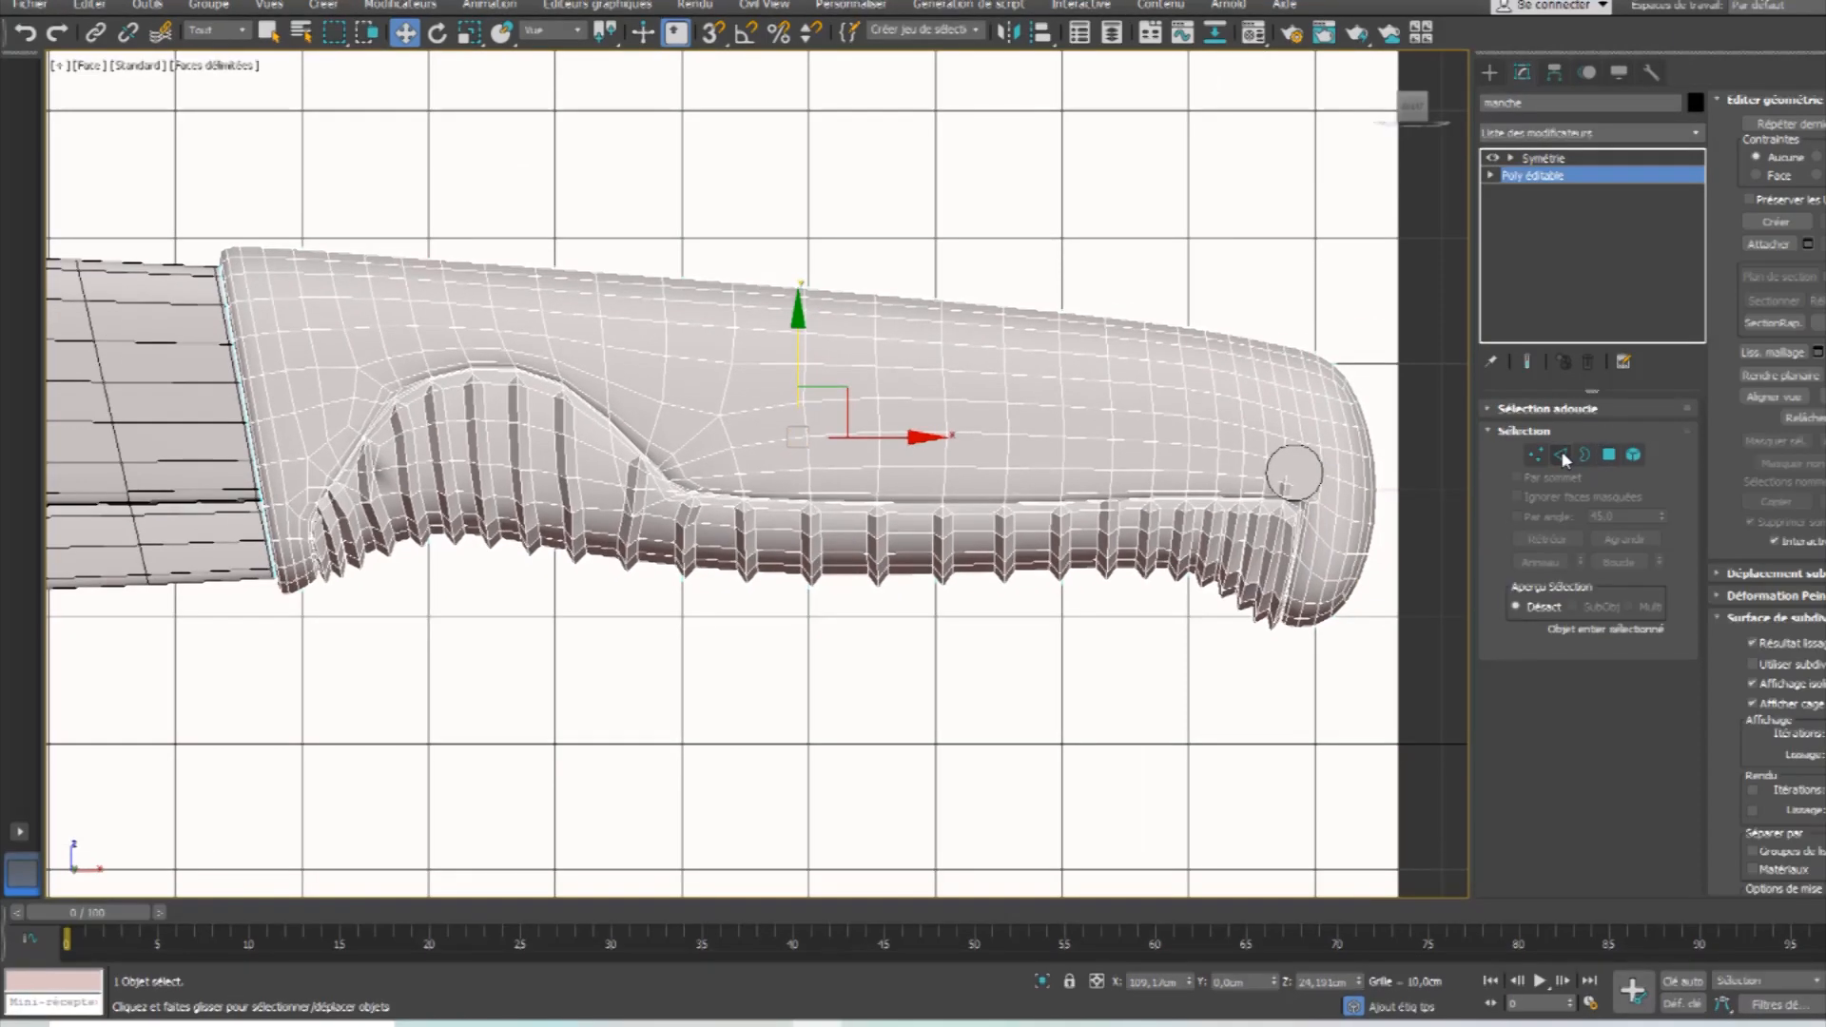
# Select the lengthwise edges in the gaps between the ribs at the middle of the handle and connect them with new loops.
pyautogui.click(1562, 456)
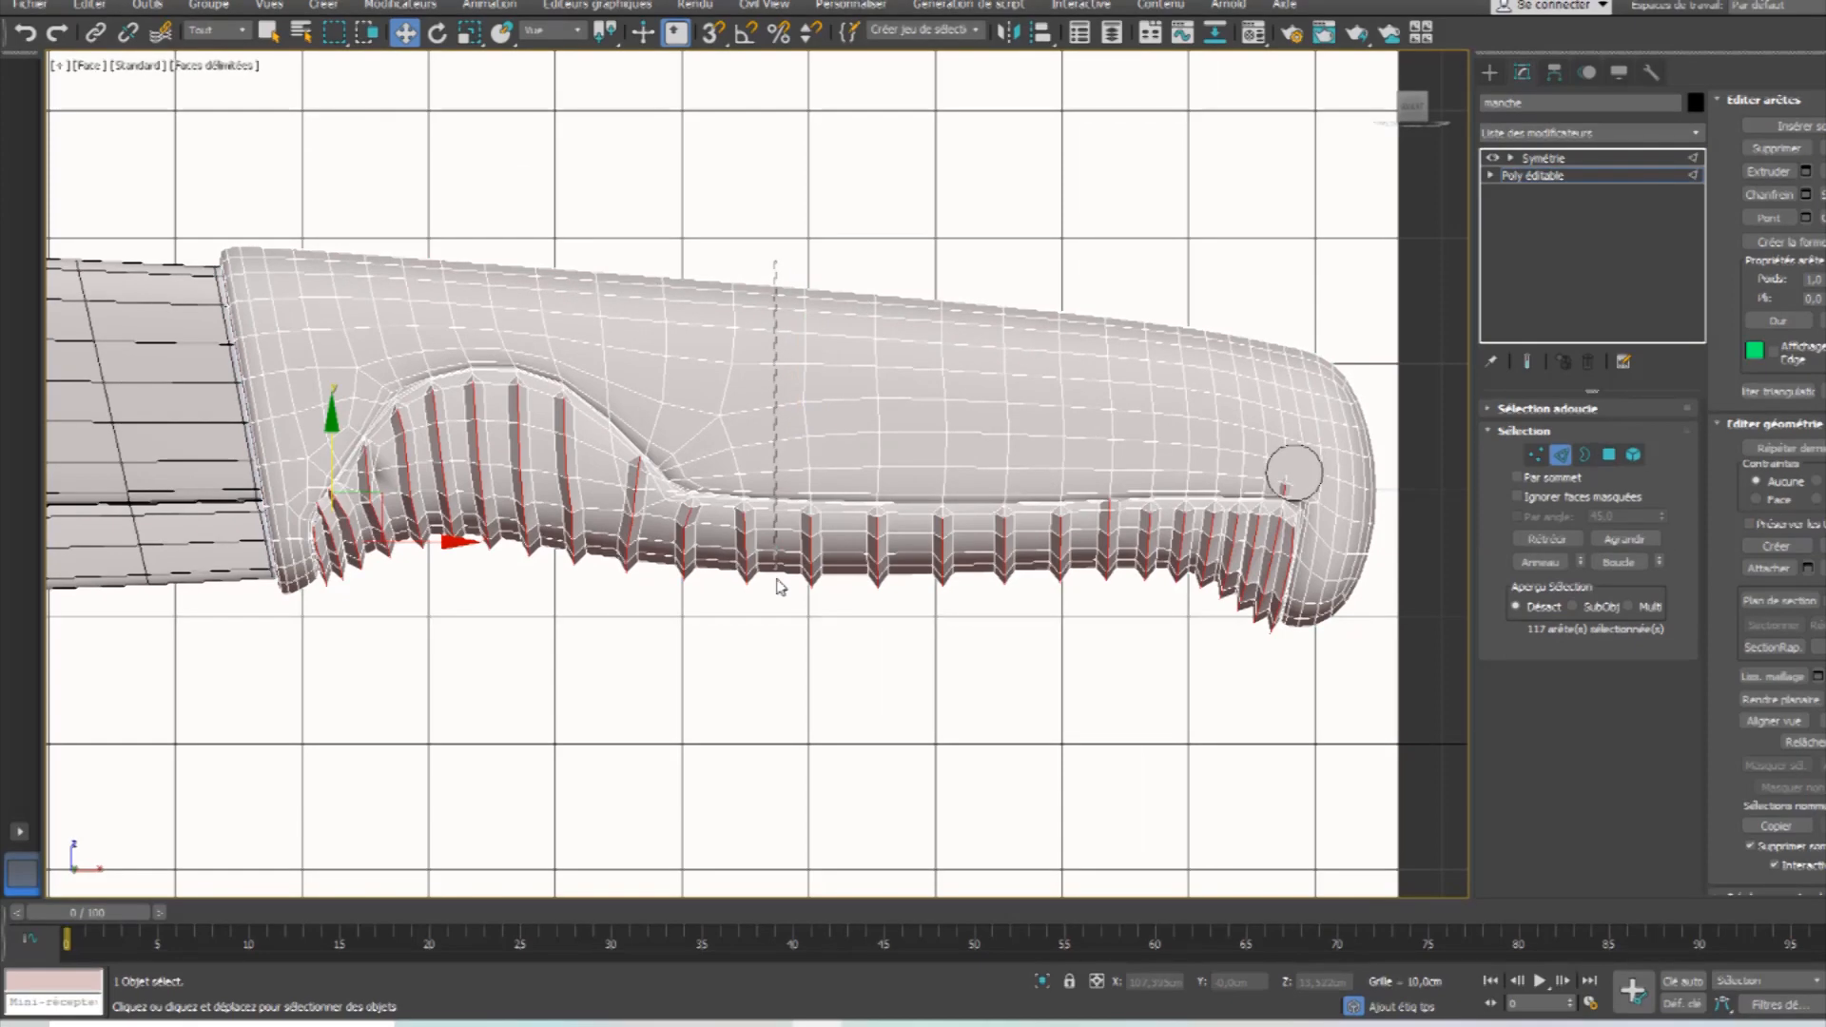
pyautogui.moveTo(778, 579); pyautogui.dragTo(781, 595)
pyautogui.keyDown('ctrl'); pyautogui.moveTo(844, 274); pyautogui.dragTo(970, 620); pyautogui.keyUp('ctrl')
pyautogui.keyDown('ctrl'); pyautogui.moveTo(1027, 285); pyautogui.dragTo(1041, 626); pyautogui.keyUp('ctrl')
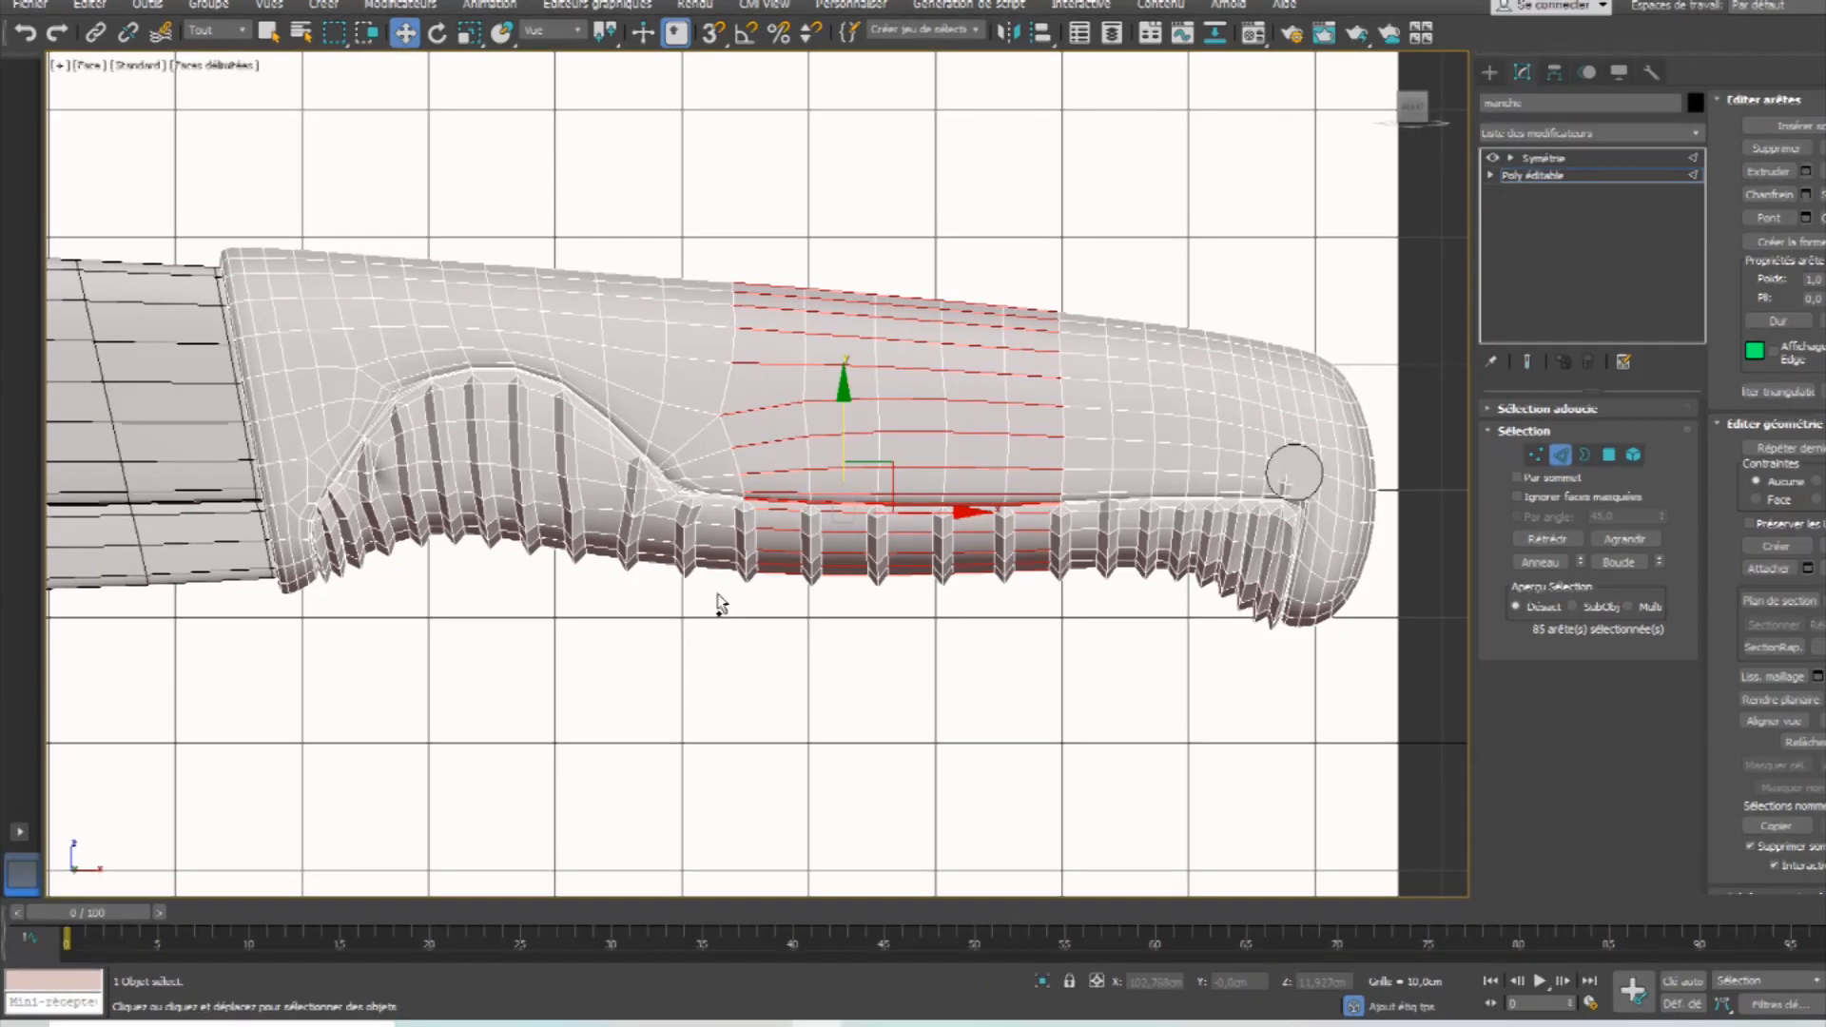
pyautogui.click(1821, 219)
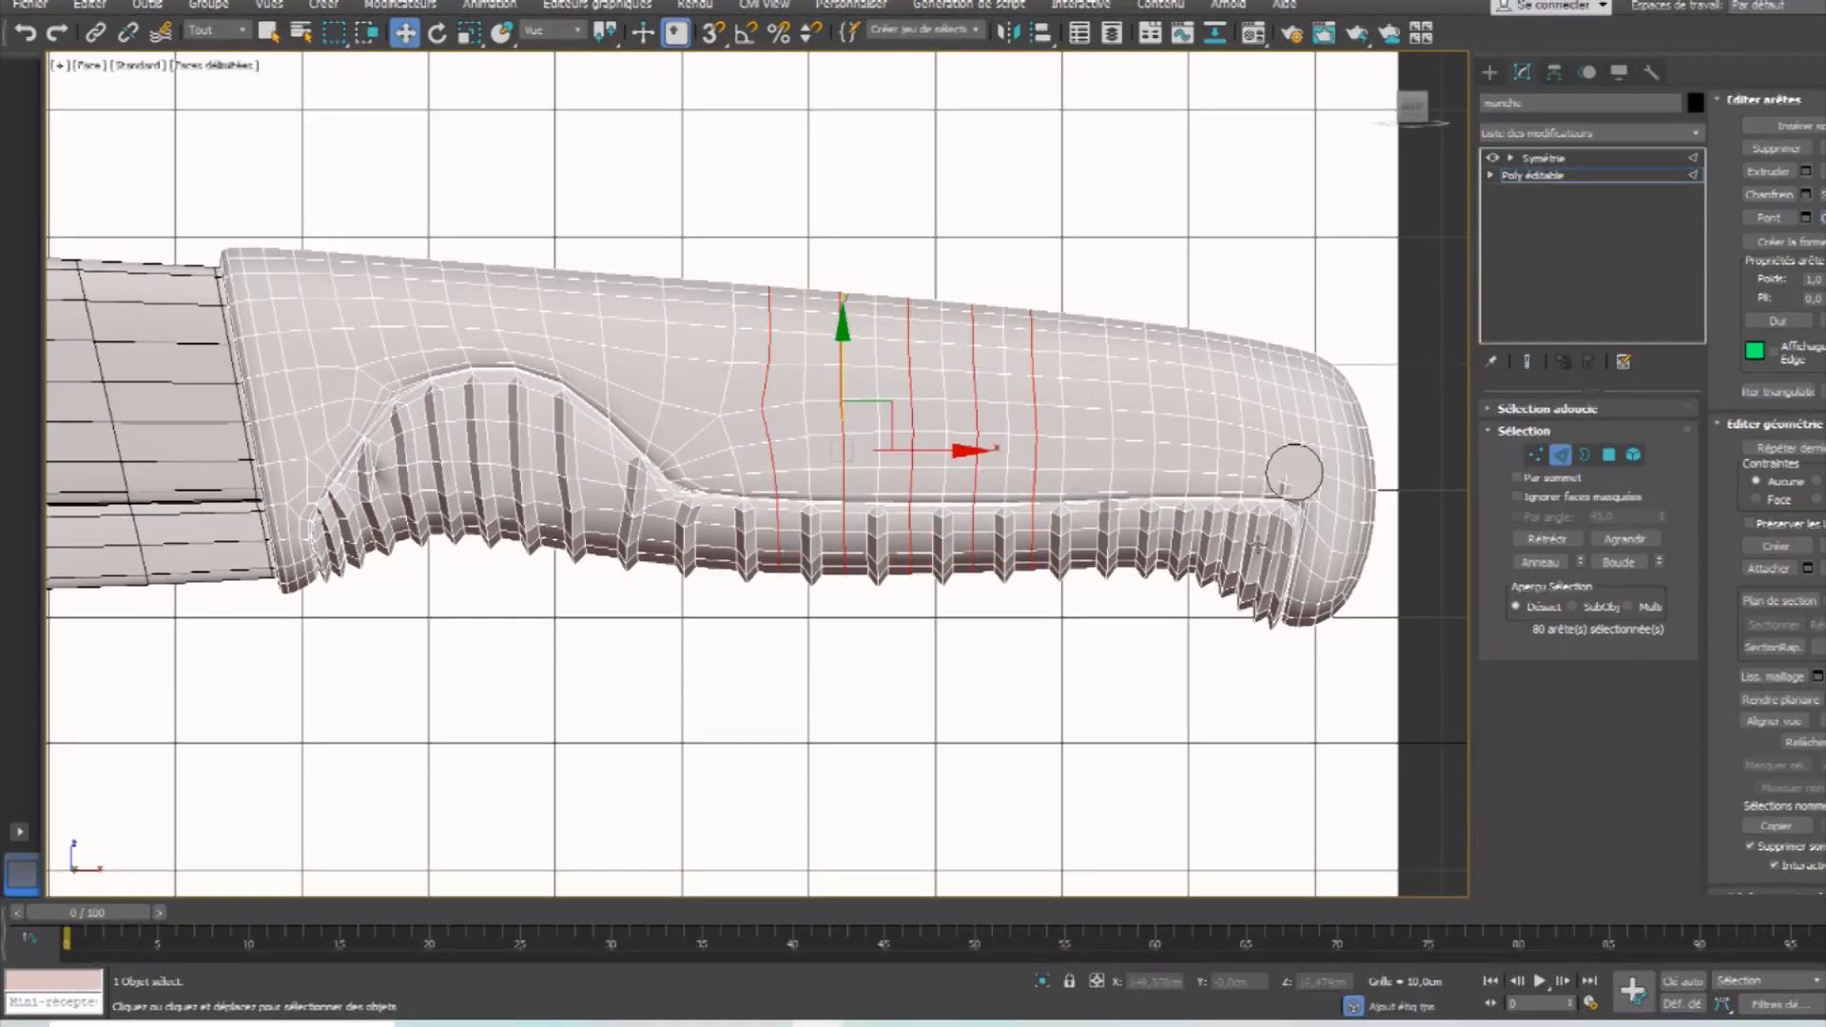
# Keep only the grip segments of the new loops selected, including their missing upper segments, and extrude them 1.091 cm high and 0.8 cm wide.
pyautogui.keyDown('alt'); pyautogui.moveTo(1444, 473); pyautogui.dragTo(1405, 512); pyautogui.keyUp('alt')
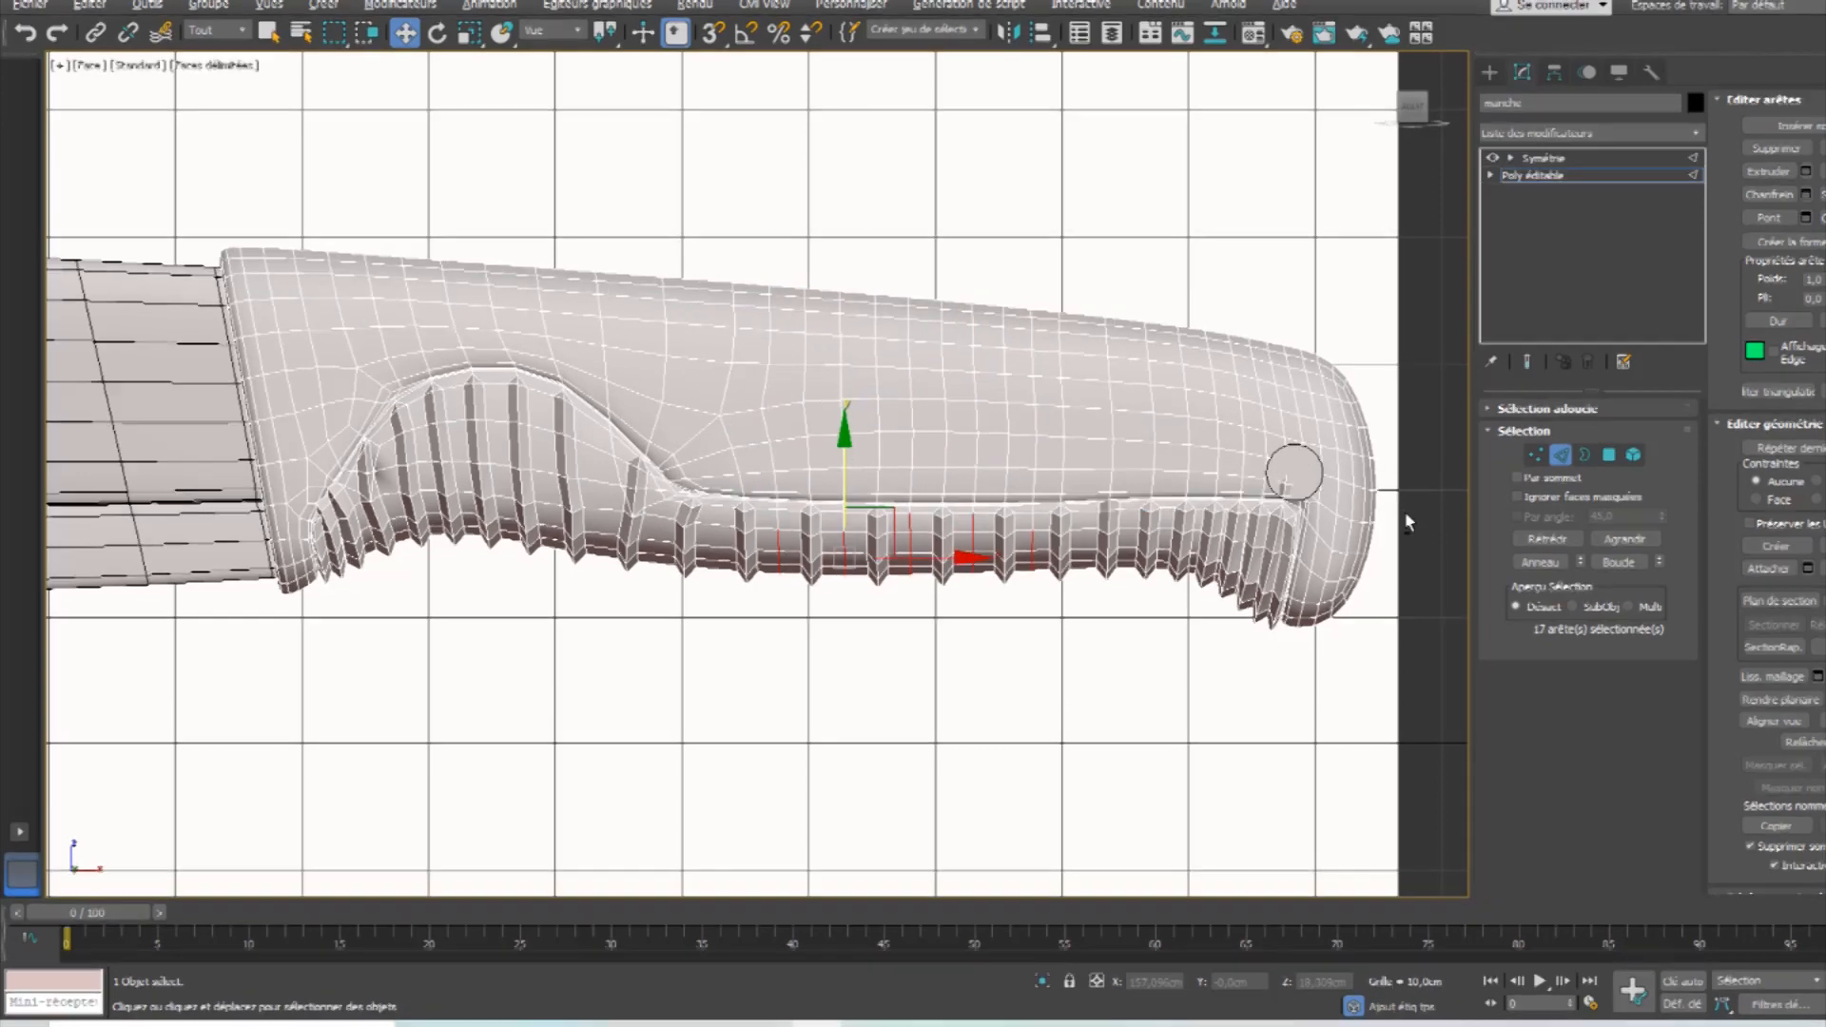
pyautogui.scroll(4, 927, 542)
pyautogui.keyDown('ctrl'); pyautogui.click(624, 493); pyautogui.keyUp('ctrl')
pyautogui.keyDown('ctrl'); pyautogui.click(761, 507); pyautogui.keyUp('ctrl')
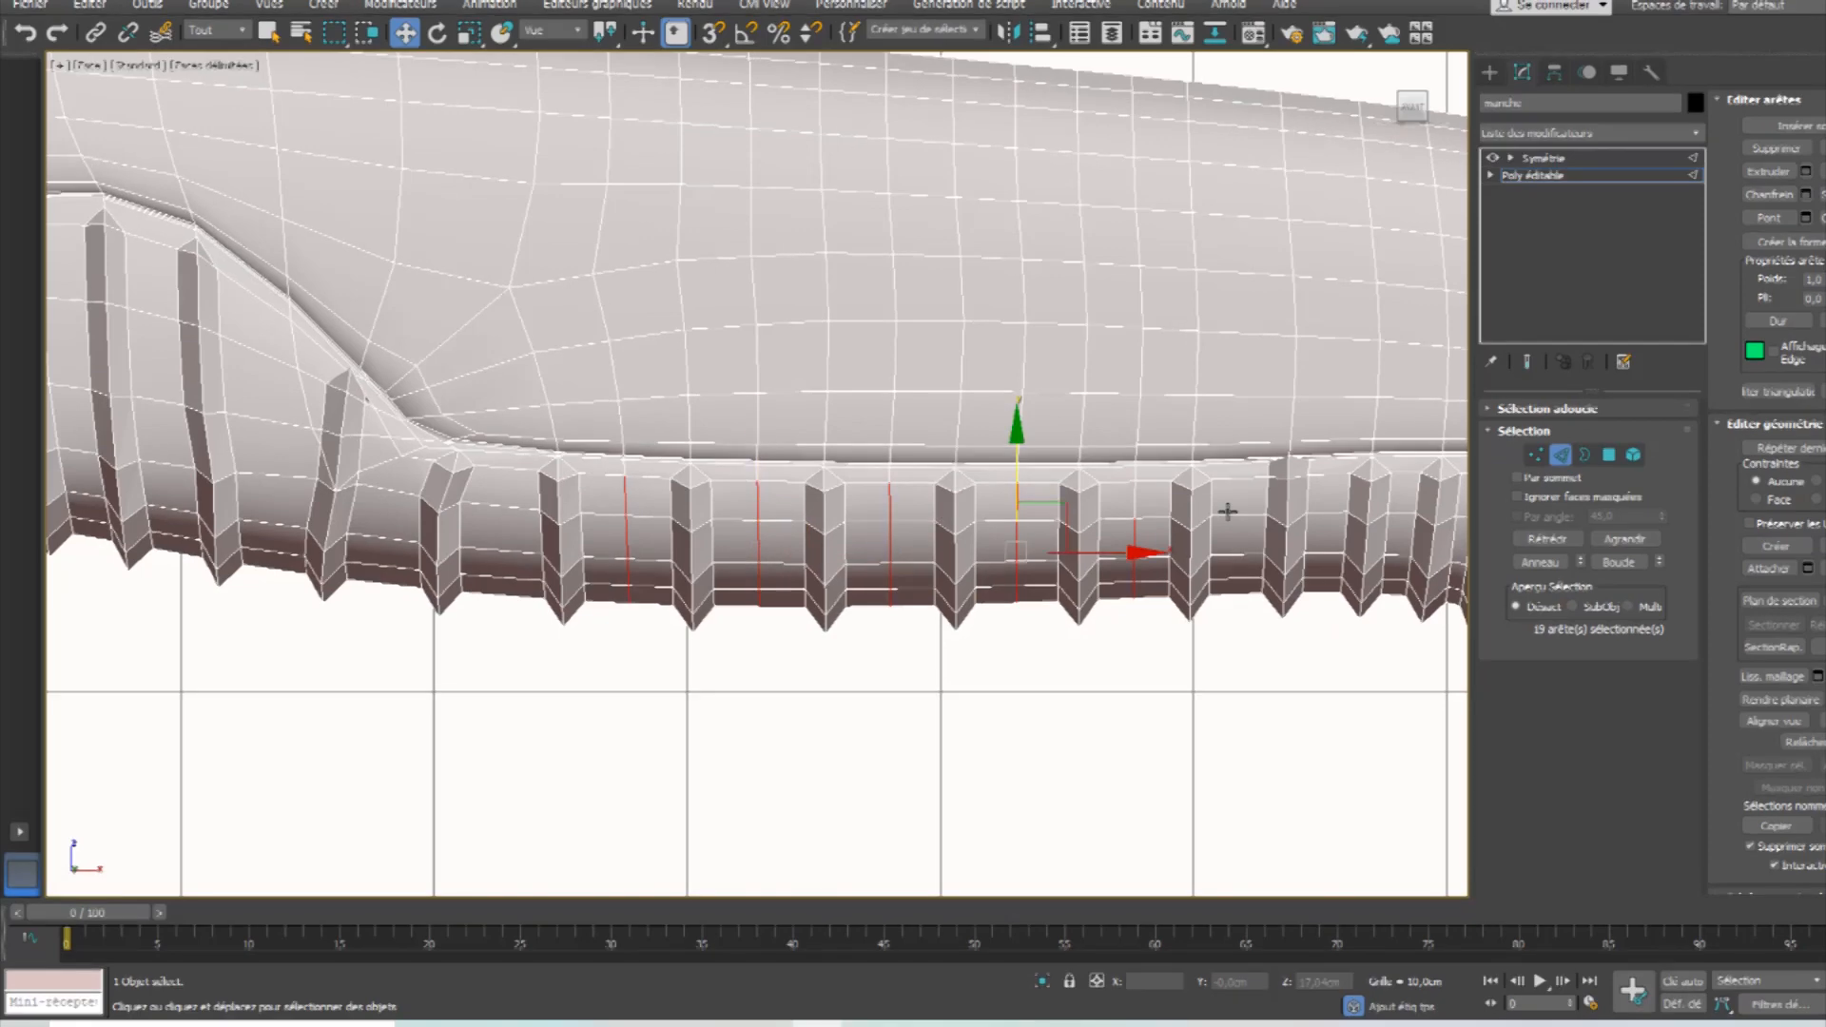
pyautogui.keyDown('ctrl'); pyautogui.click(1134, 502); pyautogui.keyUp('ctrl')
pyautogui.click(1806, 171)
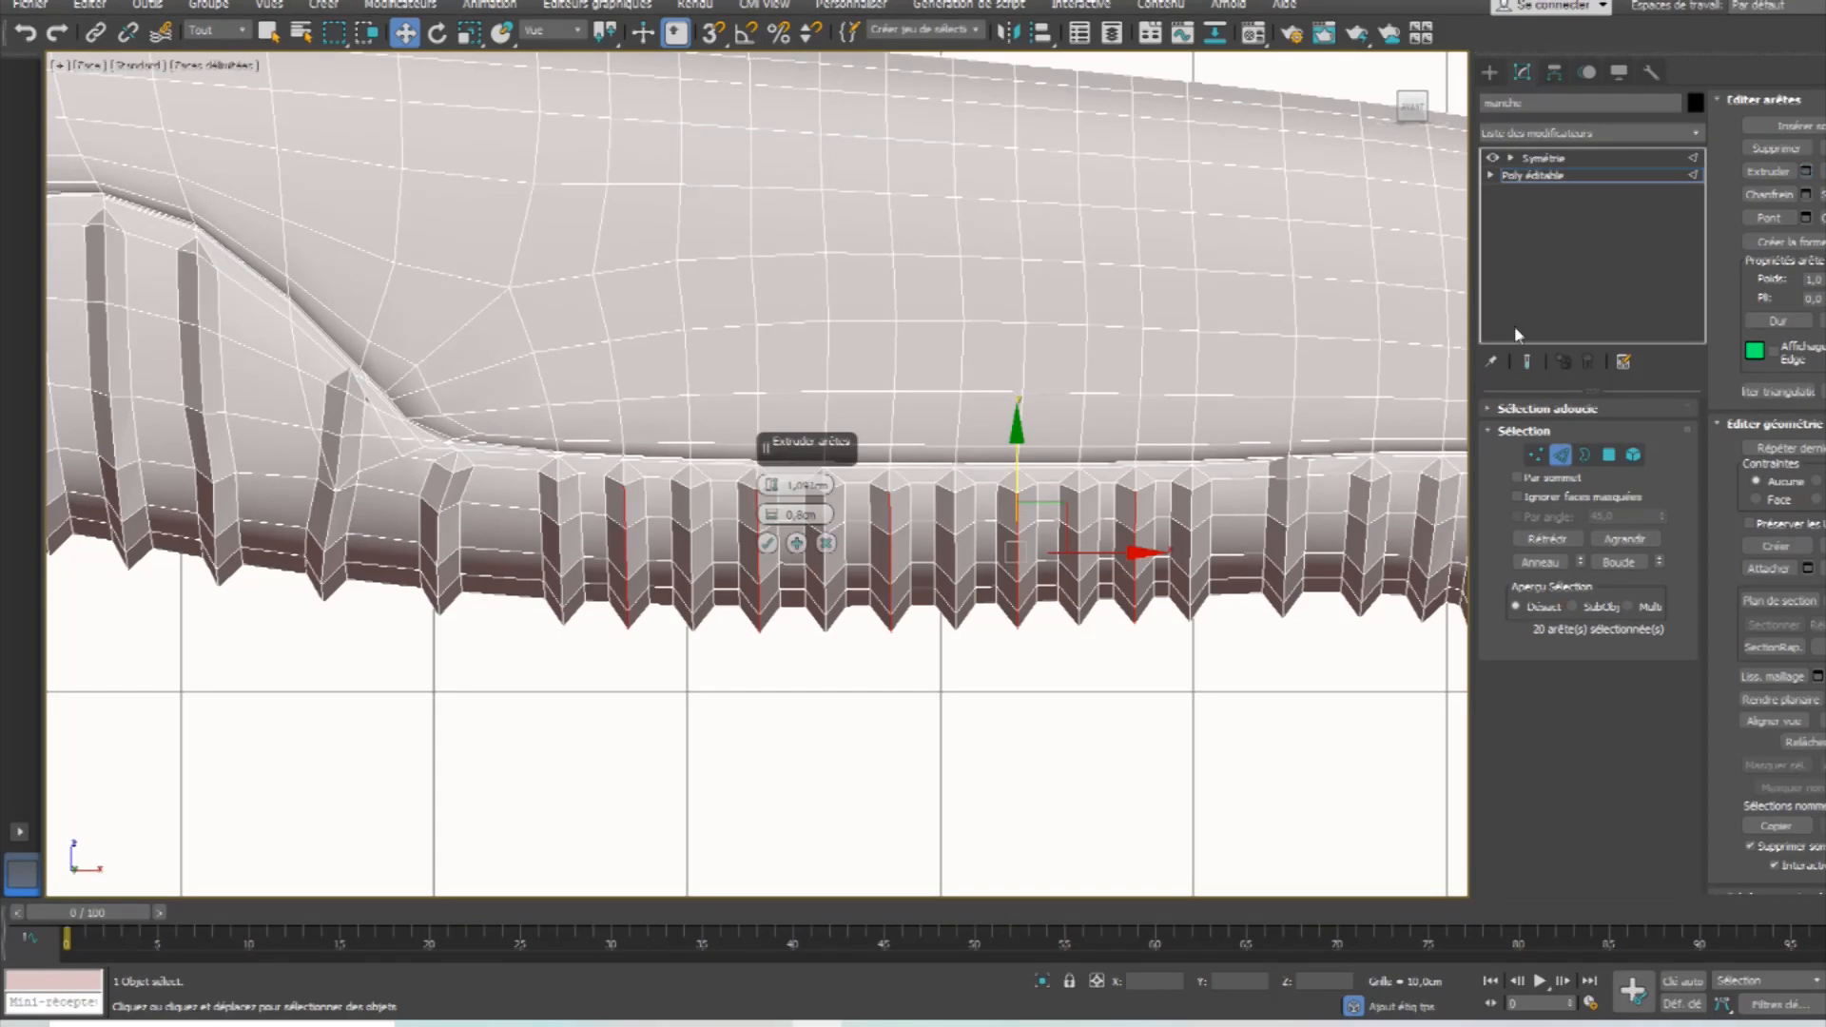
pyautogui.click(769, 543)
# Connect the next rib gap toward the rivet and extrude only its grip segments 1.091 cm high and 0.8 cm wide.
pyautogui.scroll(-6, 1024, 589)
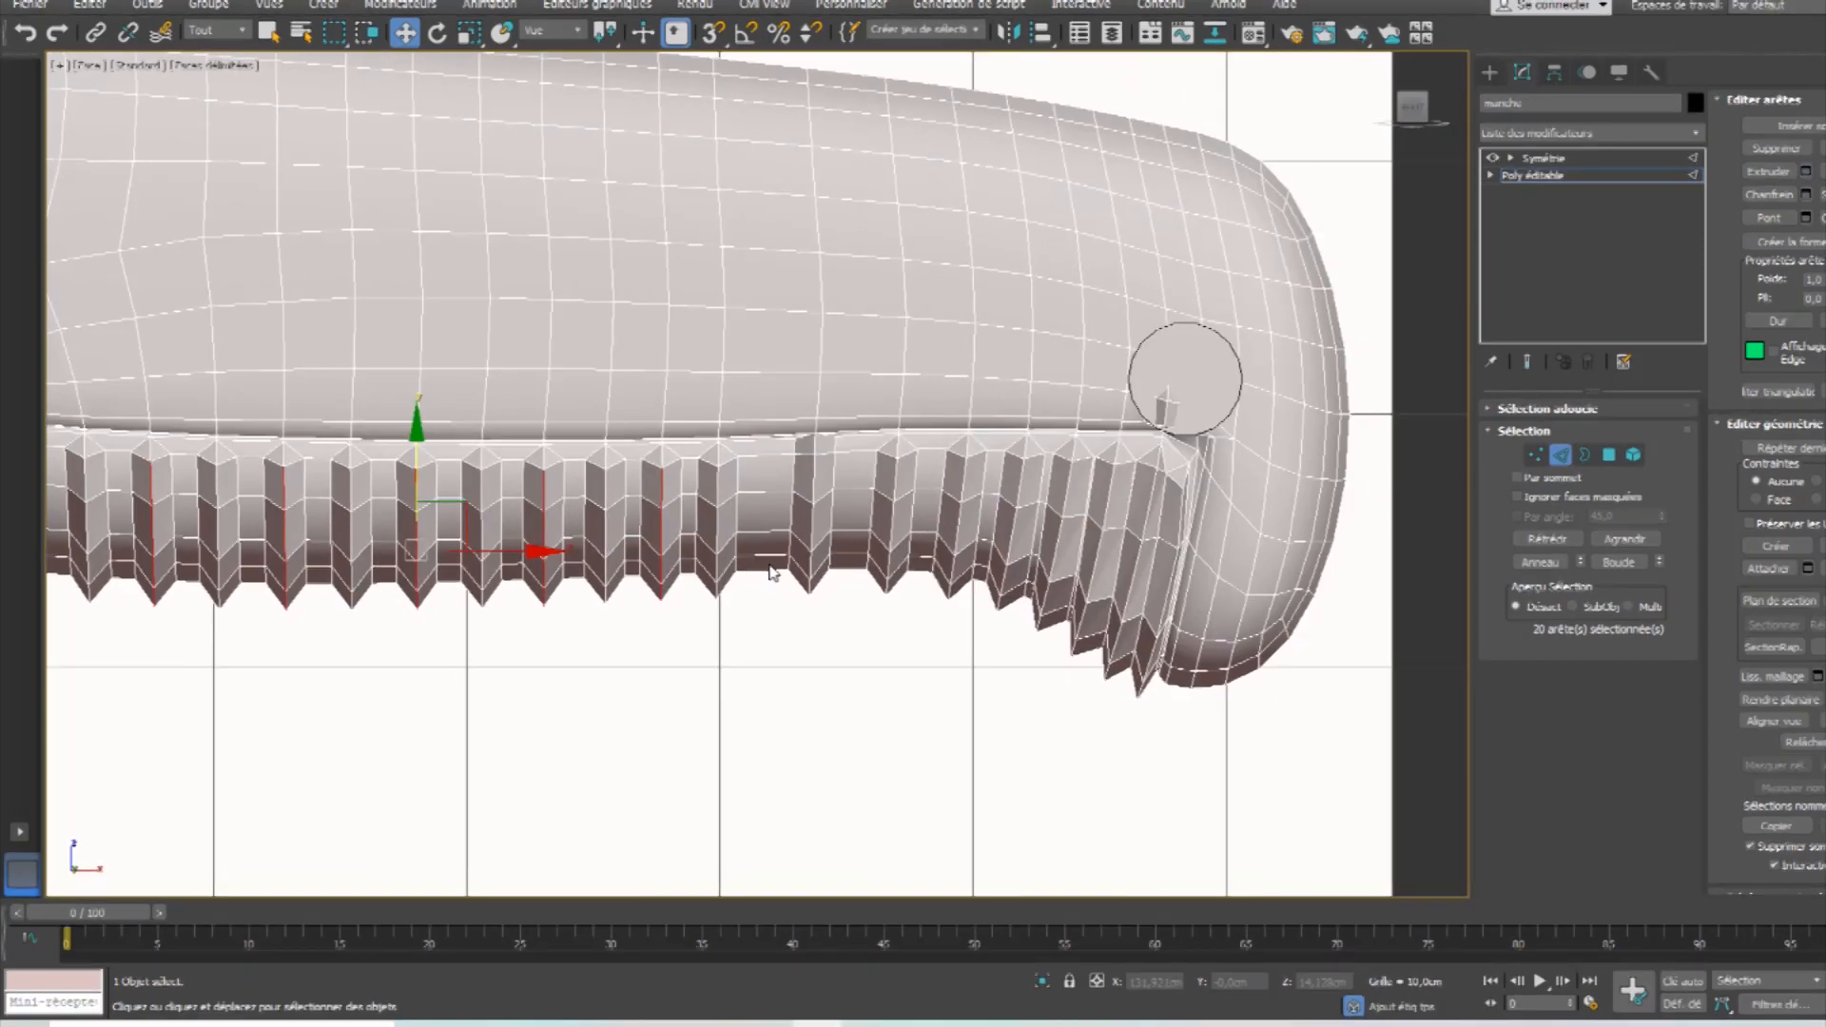
pyautogui.scroll(5, 1024, 590)
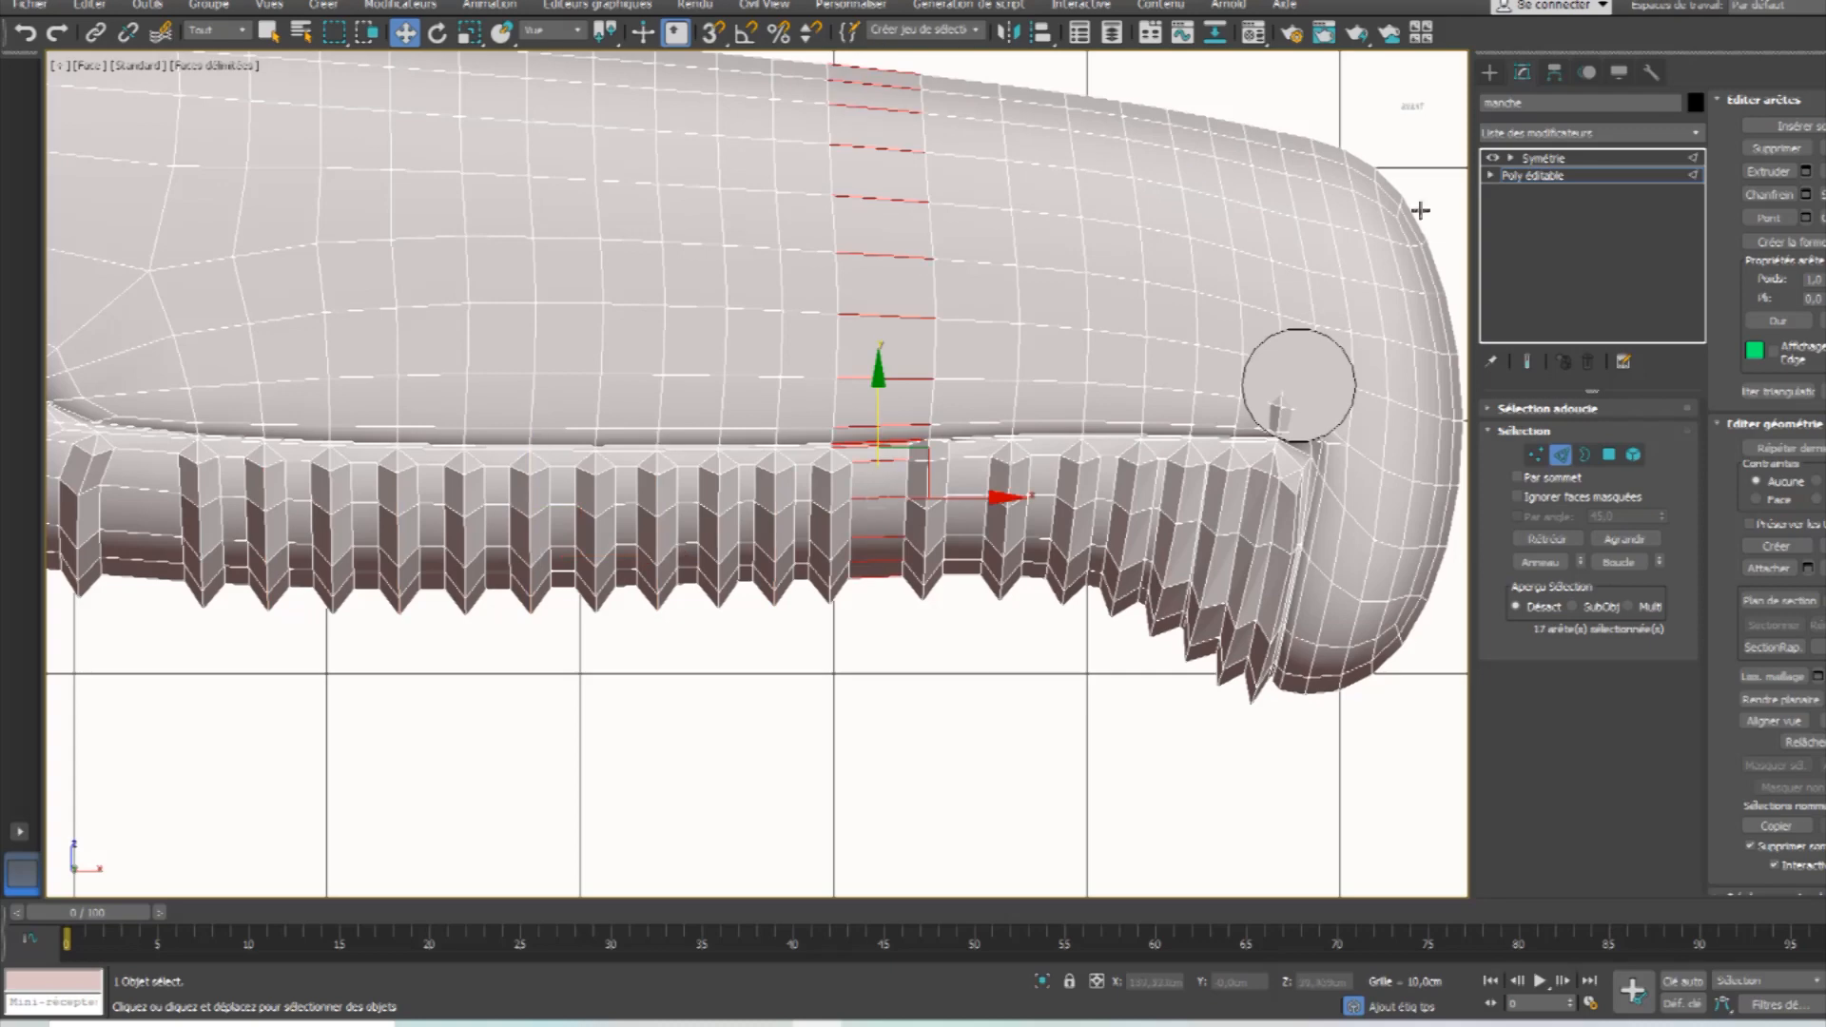
pyautogui.moveTo(1027, 206); pyautogui.dragTo(1015, 290, button='middle')
pyautogui.keyDown('alt'); pyautogui.moveTo(738, 142); pyautogui.dragTo(1072, 537); pyautogui.keyUp('alt')
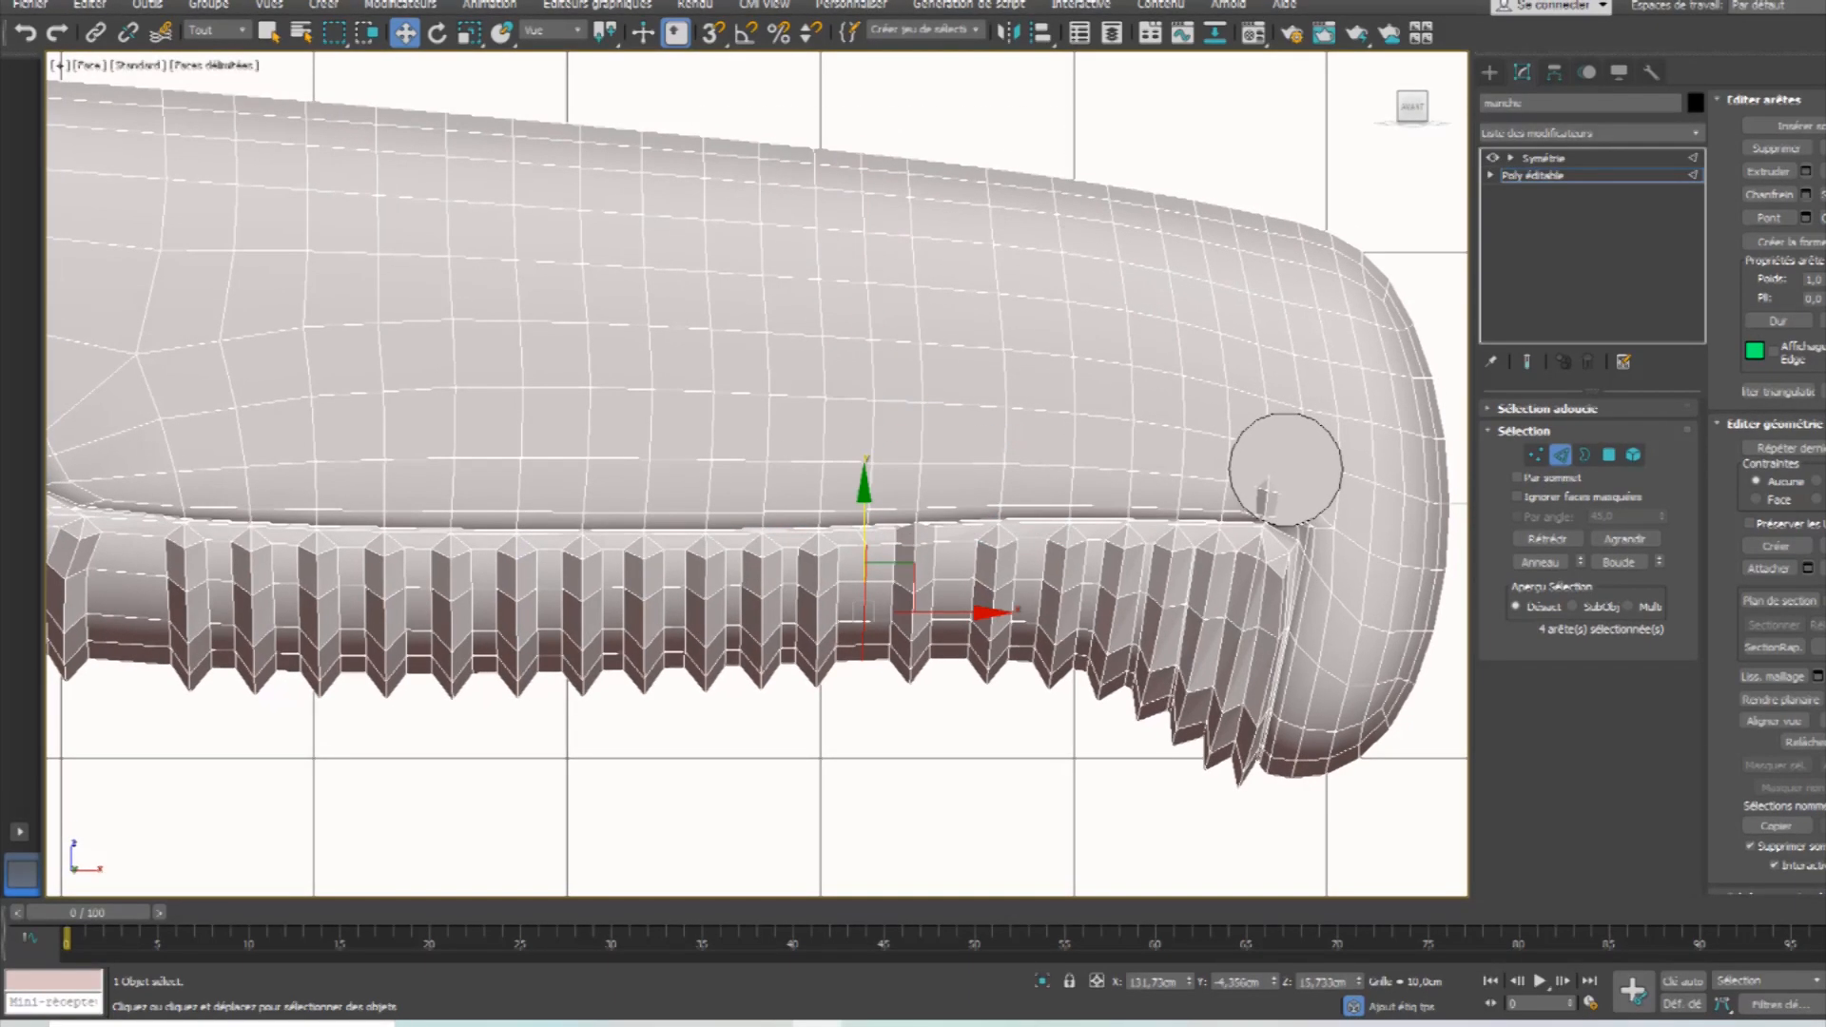
pyautogui.click(1806, 172)
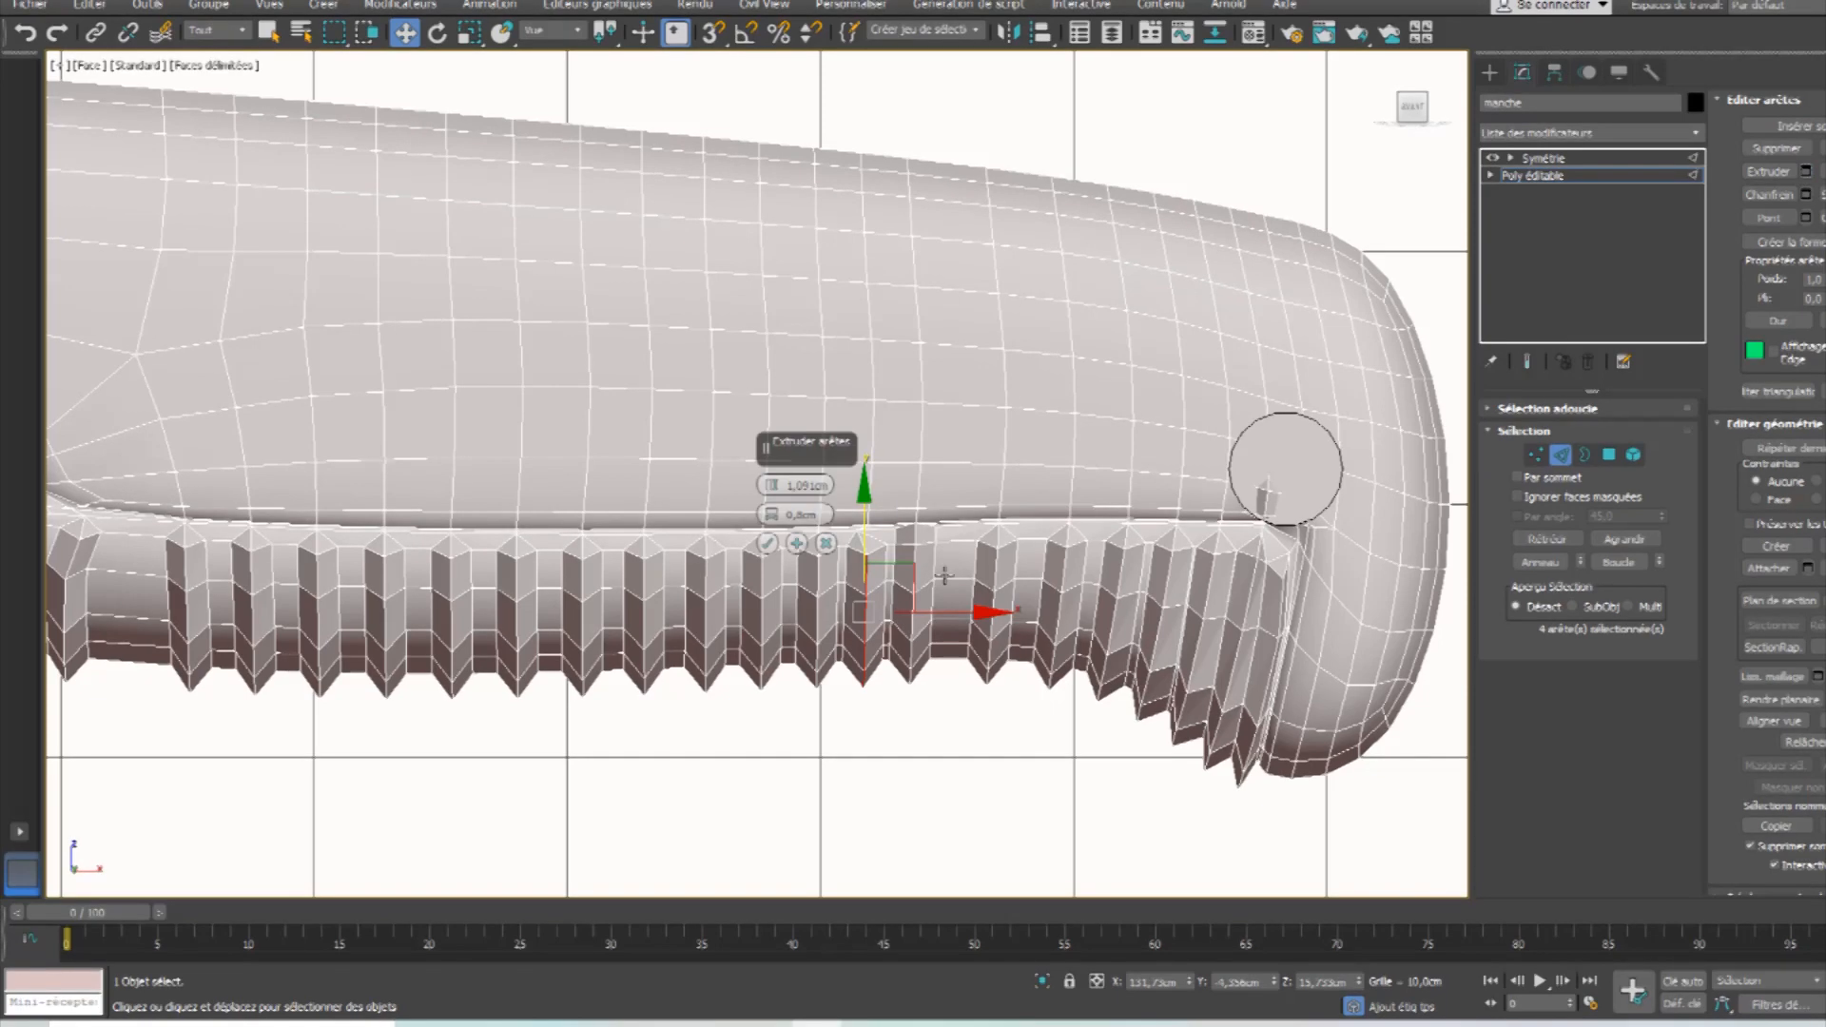
pyautogui.click(766, 544)
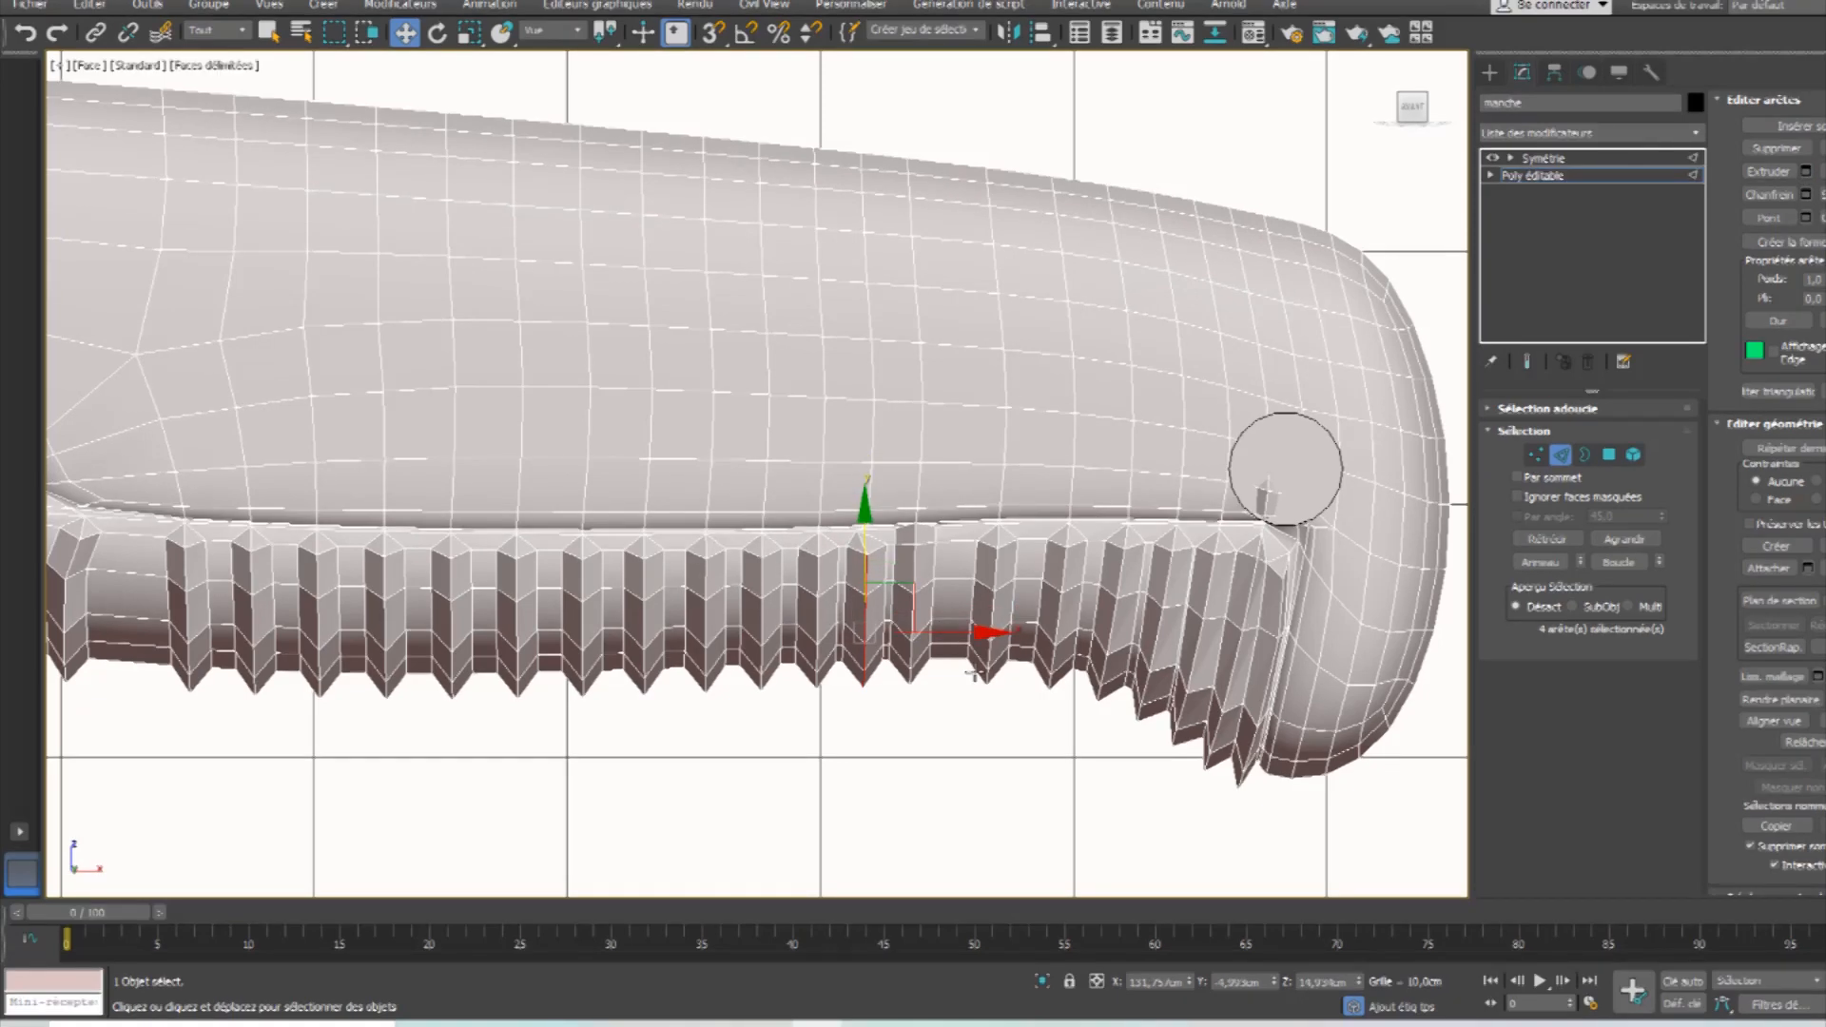
# Add one more rib in the following gap closer to the rivet by connecting its edges and extruding only the grip segments.
pyautogui.moveTo(972, 674); pyautogui.dragTo(782, 658, button='middle')
pyautogui.moveTo(779, 557); pyautogui.dragTo(769, 121)
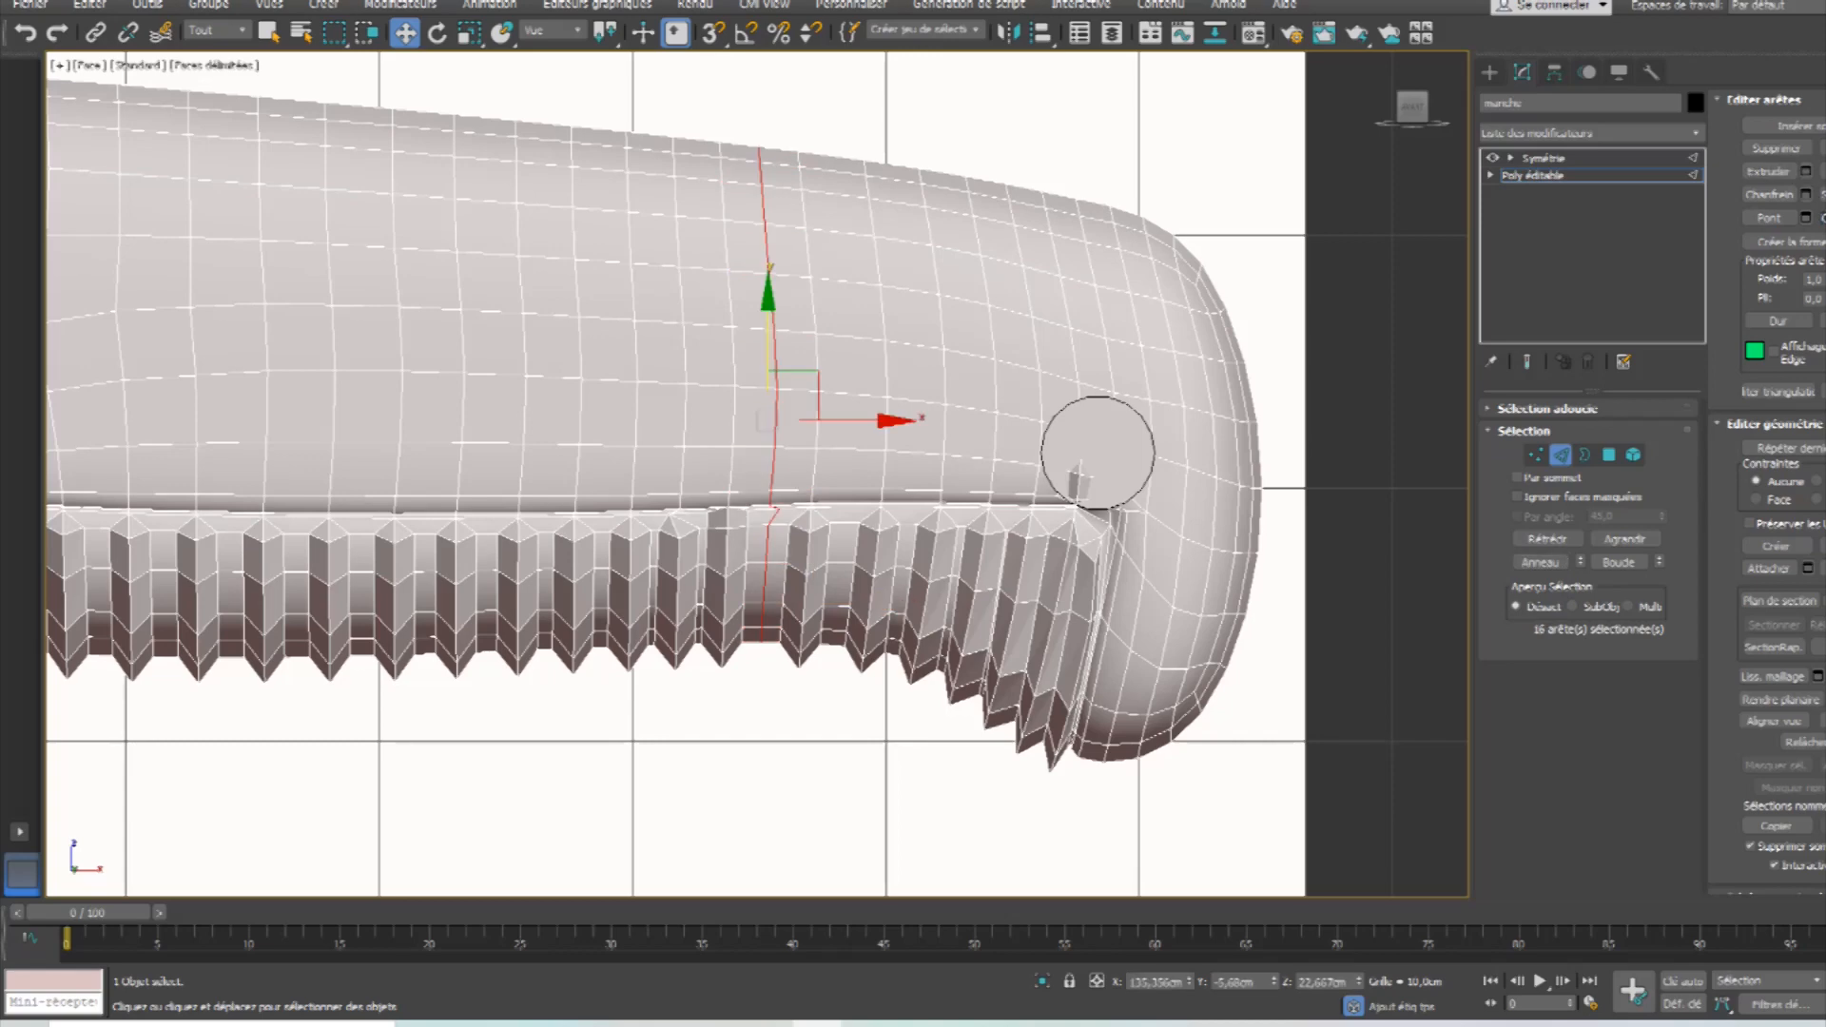
pyautogui.moveTo(924, 133); pyautogui.dragTo(671, 516)
pyautogui.click(1805, 171)
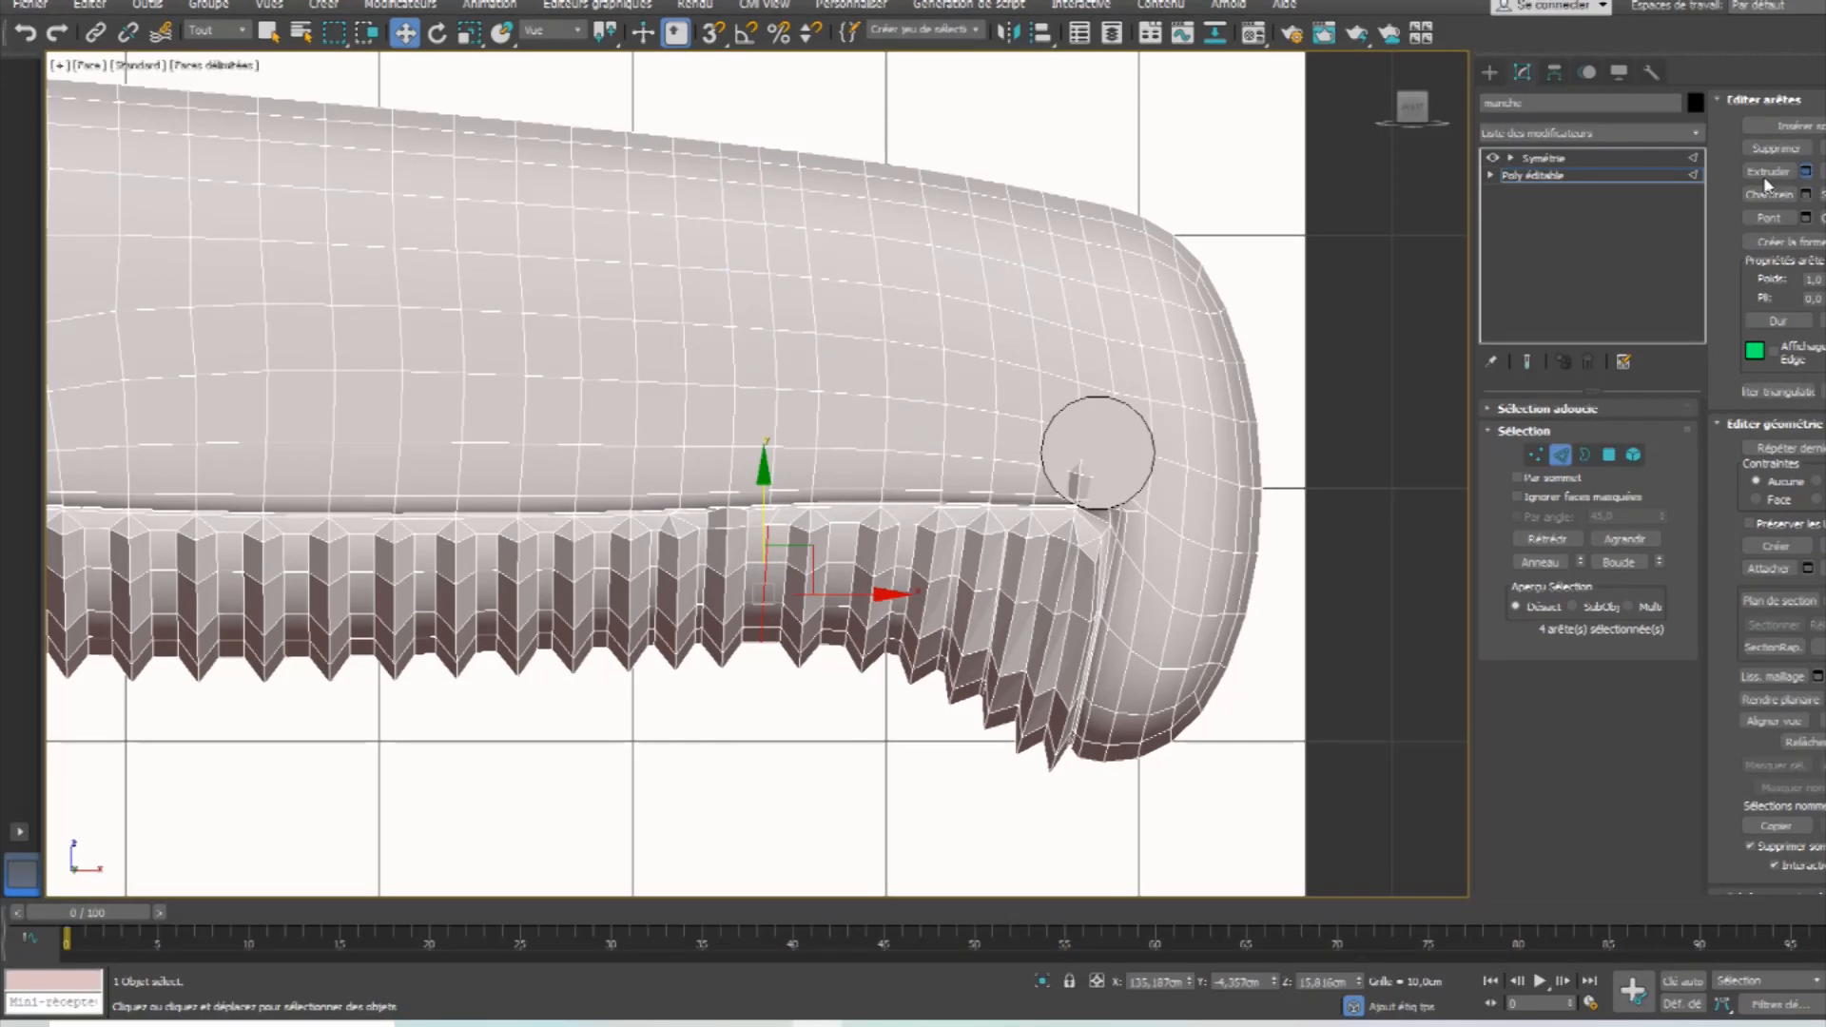
# Connect the rib gap just behind the arch's rear foot and extrude its grip segments 1.091 cm high and 0.8 cm wide.
pyautogui.moveTo(551, 581); pyautogui.dragTo(602, 578, button='middle')
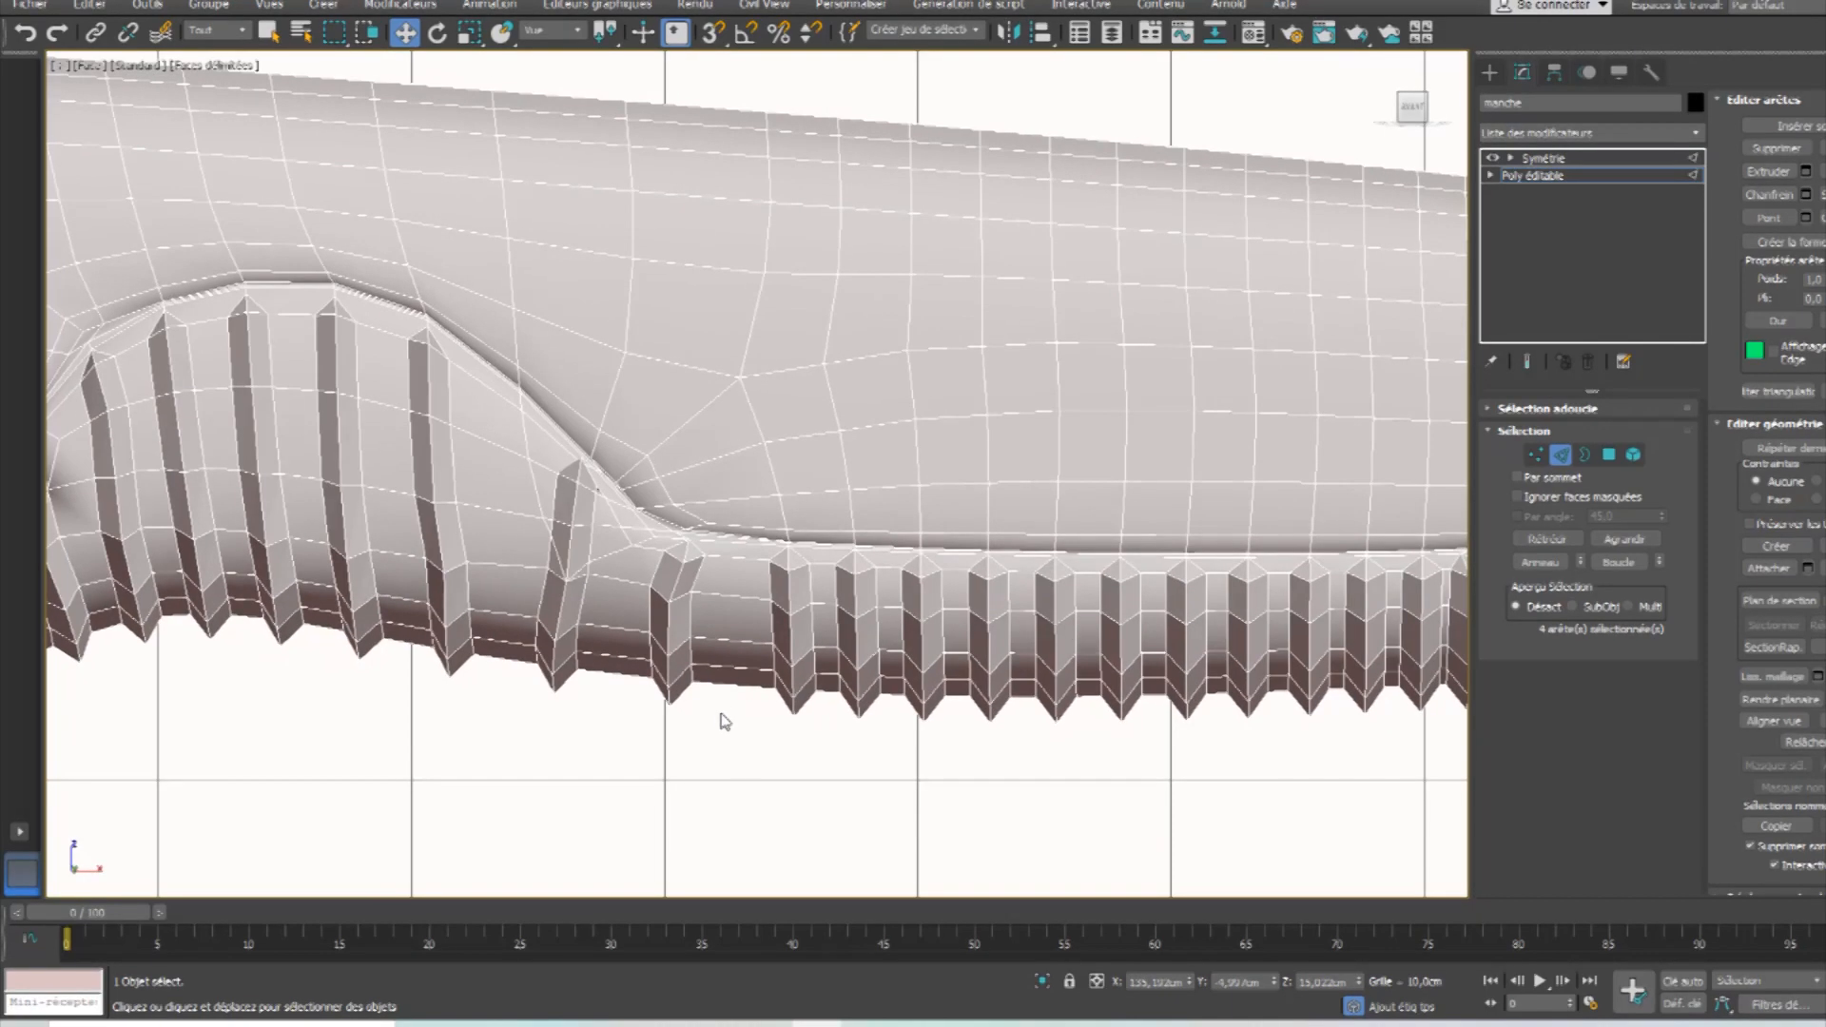
pyautogui.moveTo(720, 711); pyautogui.dragTo(734, 445)
pyautogui.keyDown('ctrl'); pyautogui.moveTo(735, 105); pyautogui.dragTo(699, 432); pyautogui.keyUp('ctrl')
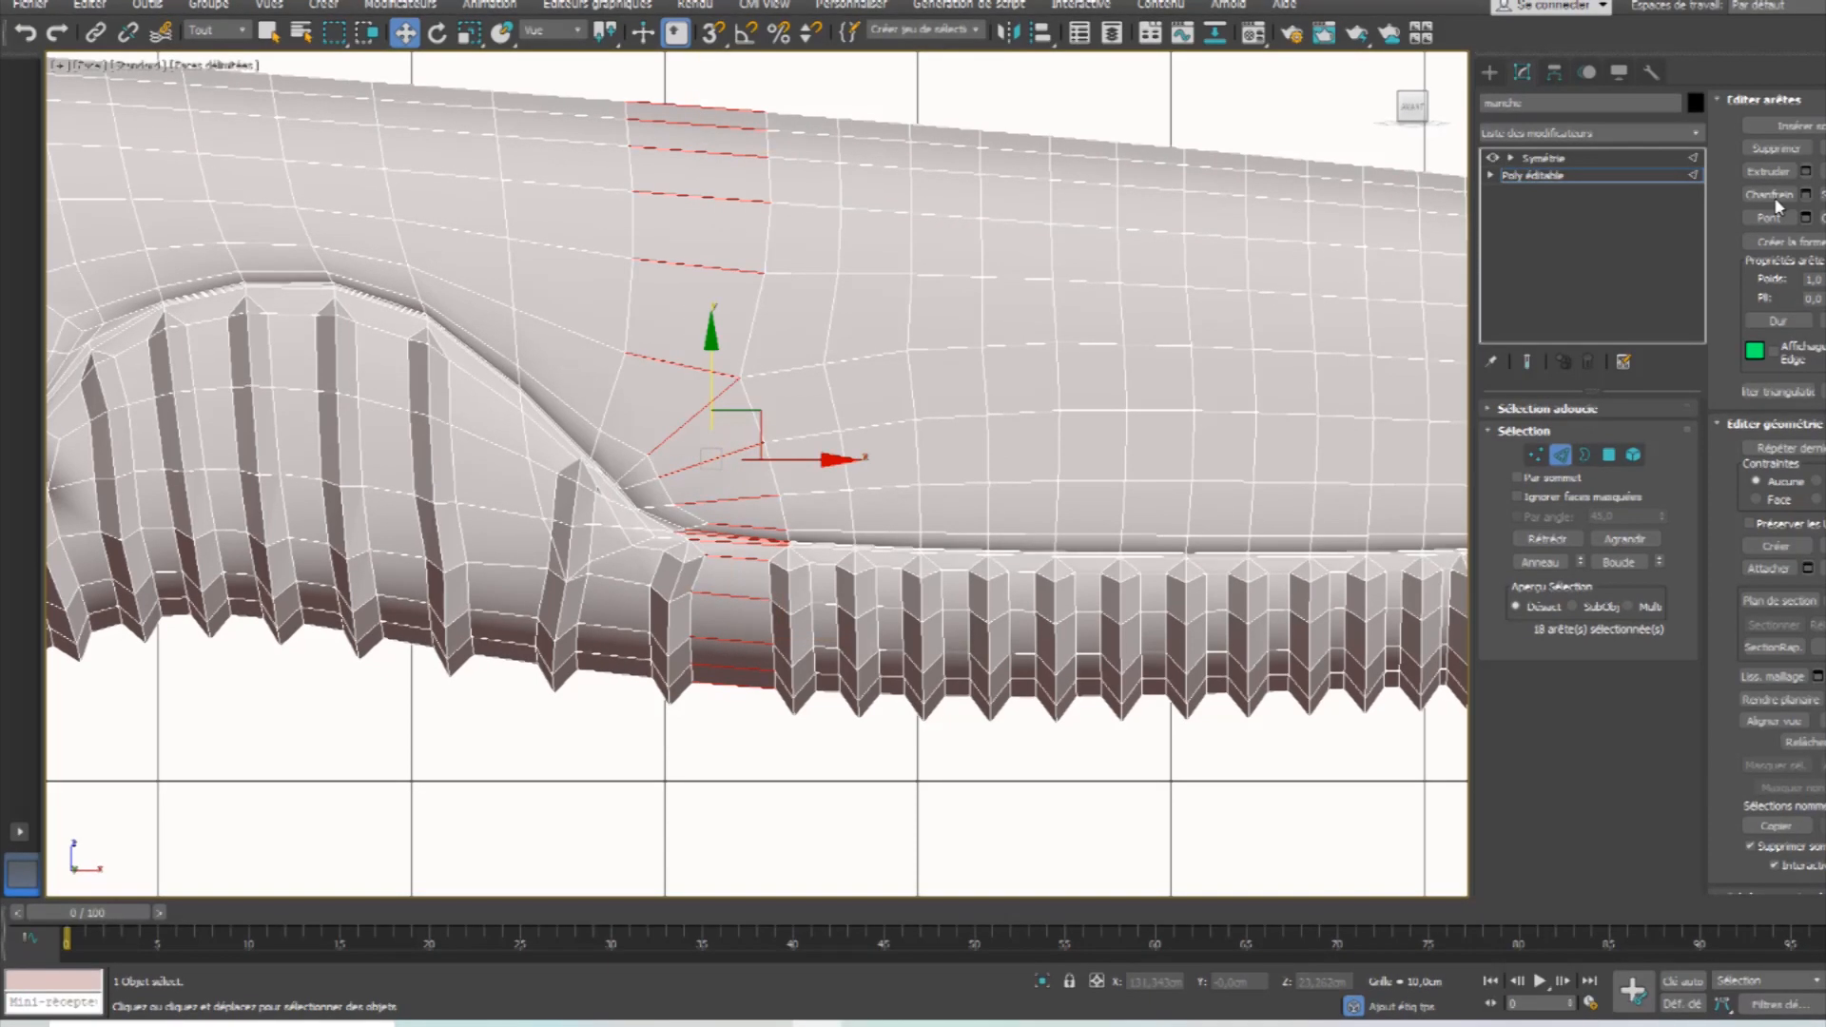
pyautogui.click(1820, 217)
pyautogui.keyDown('alt'); pyautogui.moveTo(859, 82); pyautogui.dragTo(583, 560); pyautogui.keyUp('alt')
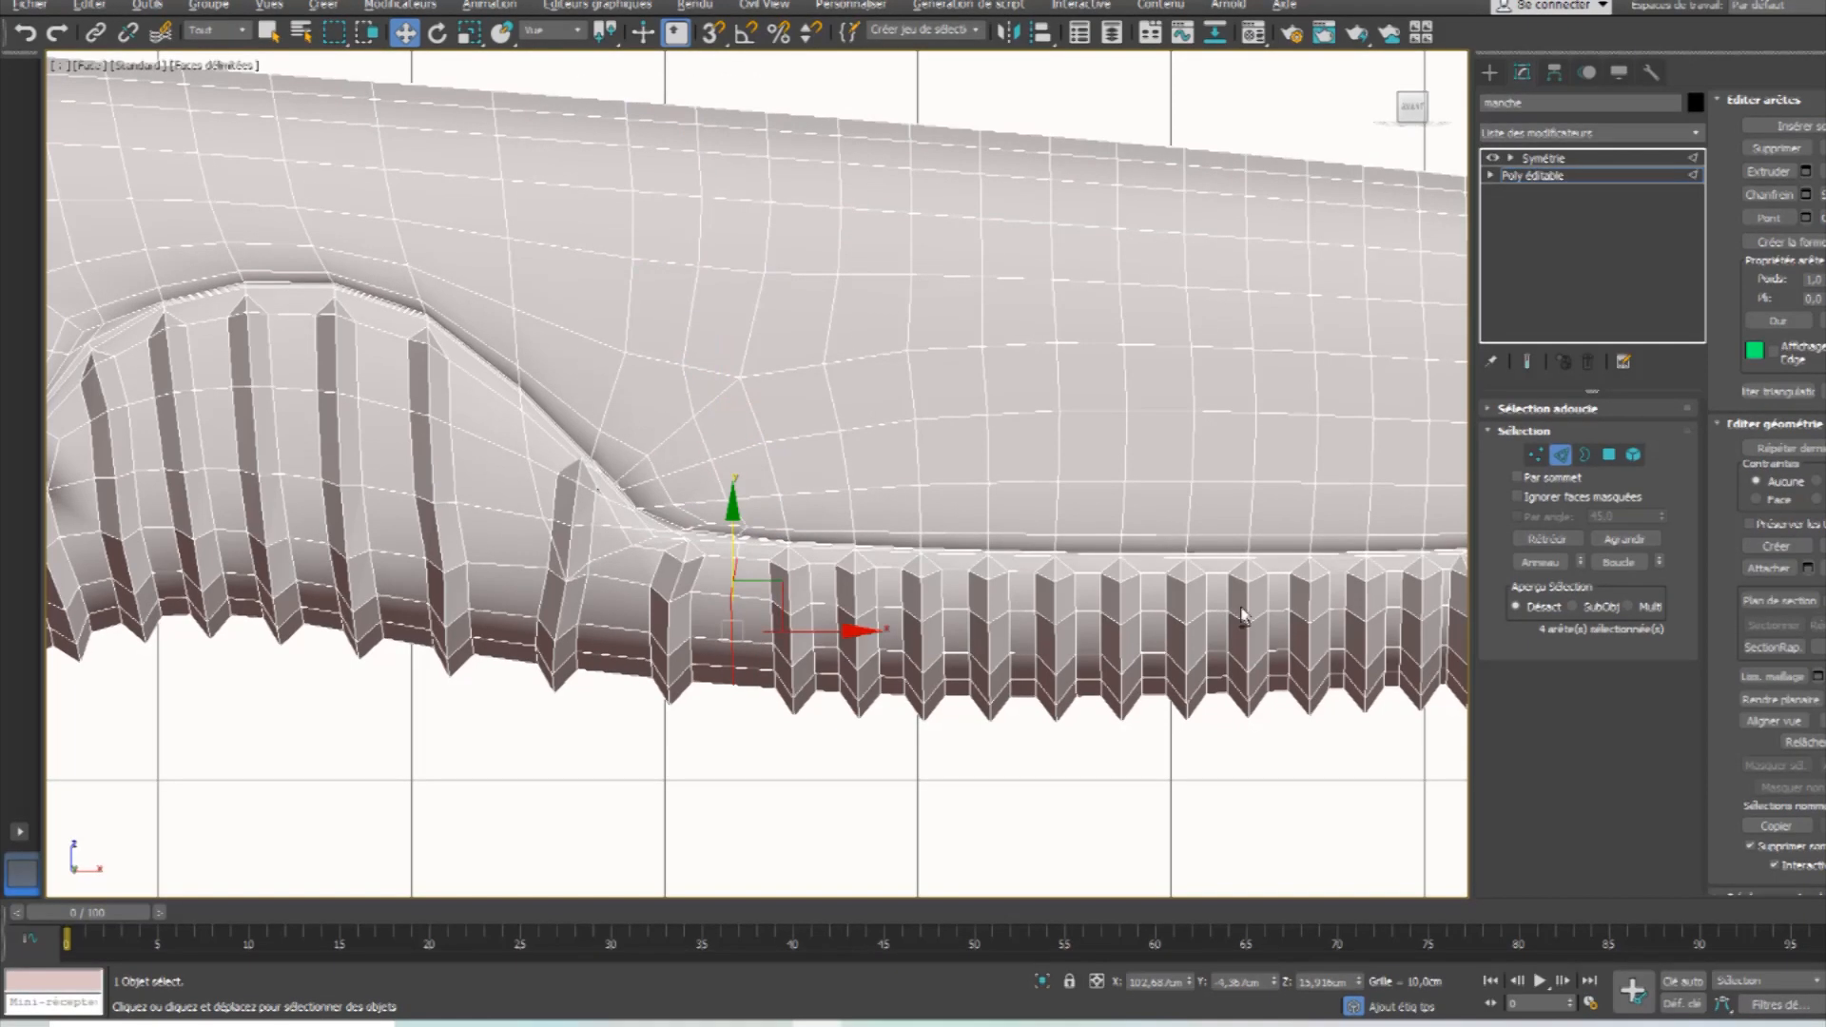
pyautogui.click(1808, 174)
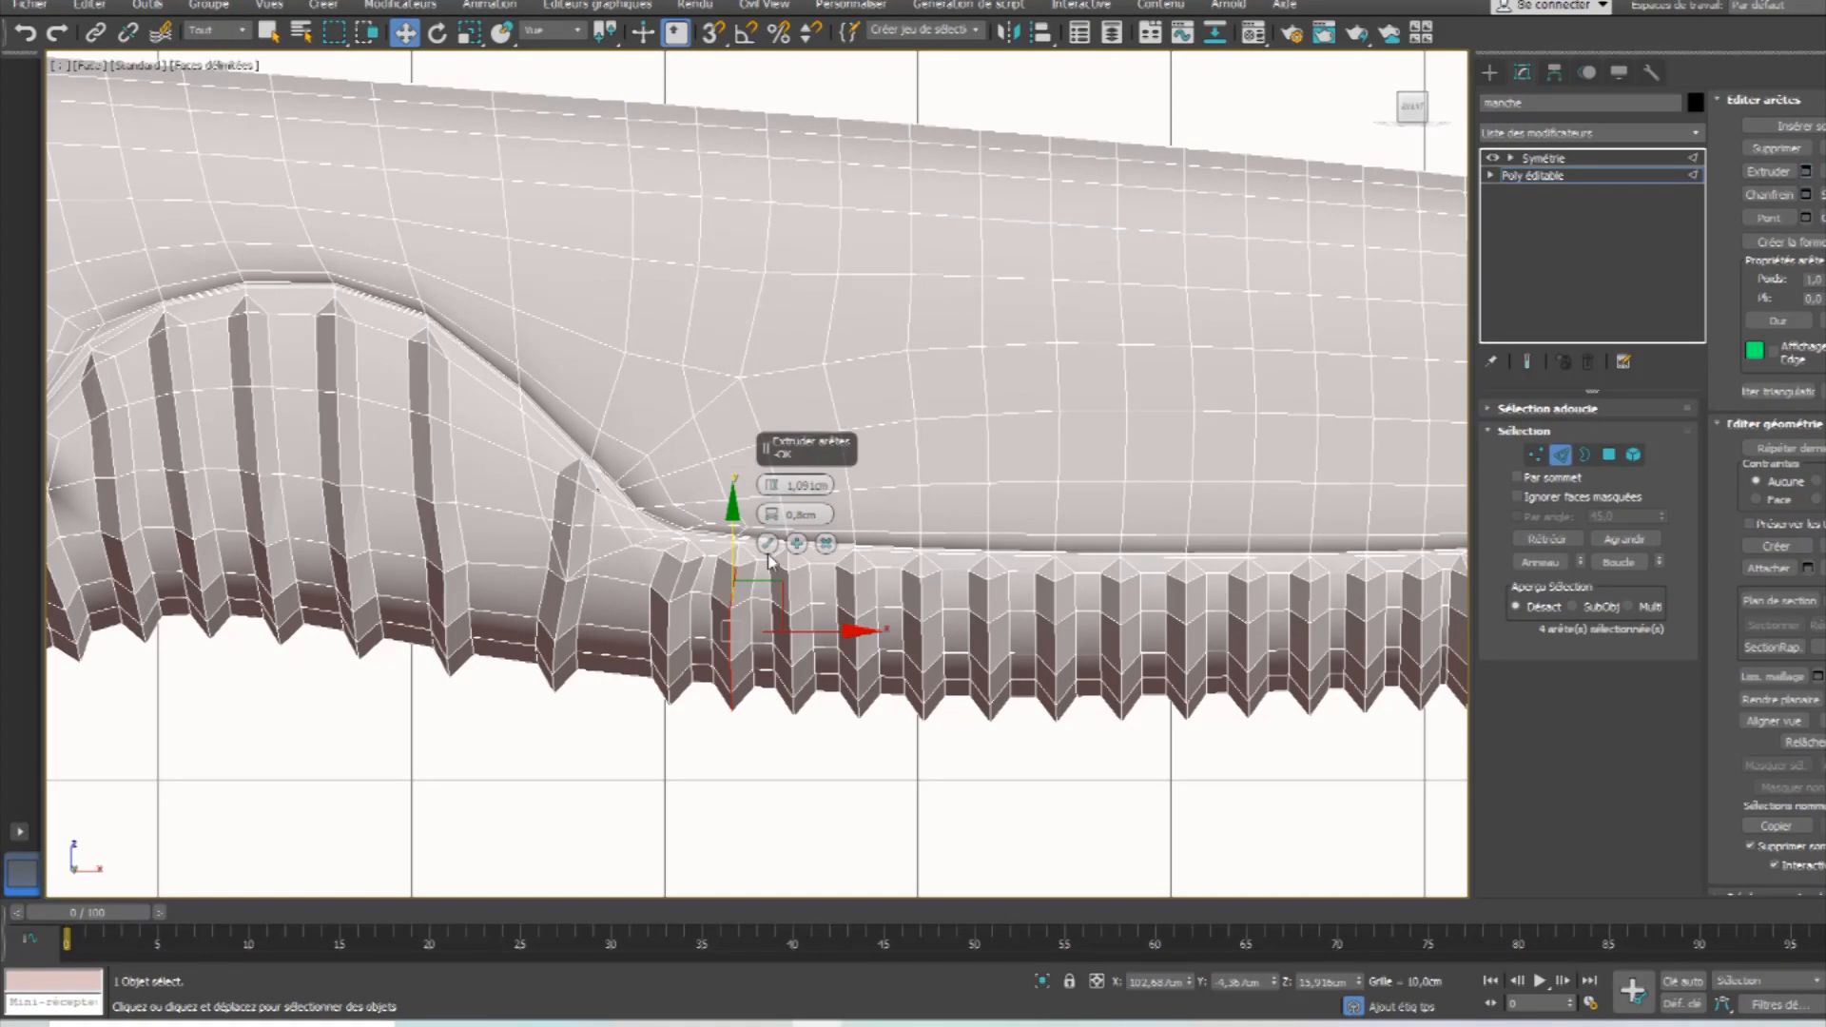
pyautogui.click(768, 547)
# Select the lengthwise edges crossing the three rib gaps on the rear half of the arch.
pyautogui.moveTo(520, 576); pyautogui.dragTo(832, 657, button='middle')
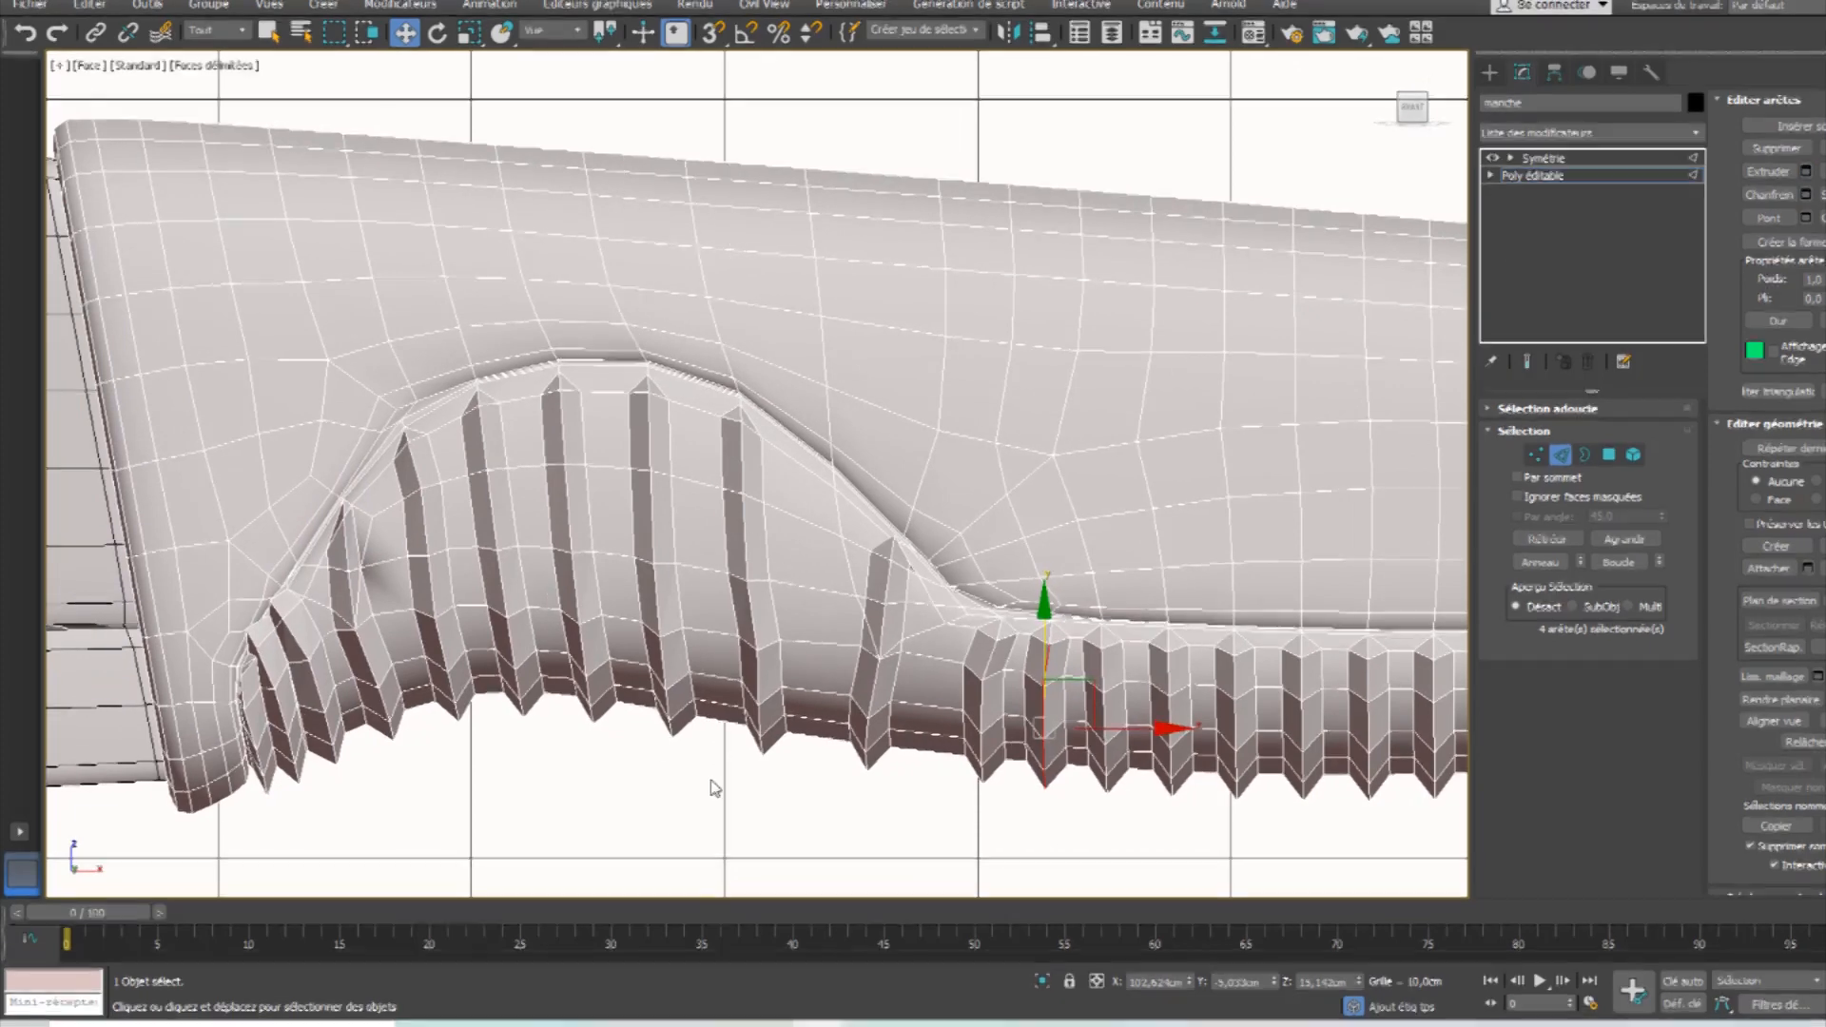
pyautogui.moveTo(334, 33); pyautogui.dragTo(334, 158)
pyautogui.moveTo(704, 756)
pyautogui.mouseDown()
pyautogui.moveTo(687, 395)
pyautogui.moveTo(632, 181)
pyautogui.moveTo(660, 190)
pyautogui.moveTo(701, 457)
pyautogui.mouseUp()
pyautogui.moveTo(530, 136)
pyautogui.mouseDown()
pyautogui.moveTo(620, 460)
pyautogui.moveTo(620, 651)
pyautogui.mouseUp()
pyautogui.moveTo(643, 766); pyautogui.dragTo(643, 704)
pyautogui.moveTo(610, 574); pyautogui.dragTo(599, 411)
pyautogui.keyDown('ctrl'); pyautogui.moveTo(541, 195); pyautogui.dragTo(535, 157); pyautogui.keyUp('ctrl')
pyautogui.moveTo(818, 804)
pyautogui.mouseDown()
pyautogui.moveTo(812, 498)
pyautogui.moveTo(729, 218)
pyautogui.moveTo(746, 163)
pyautogui.moveTo(786, 243)
pyautogui.mouseUp()
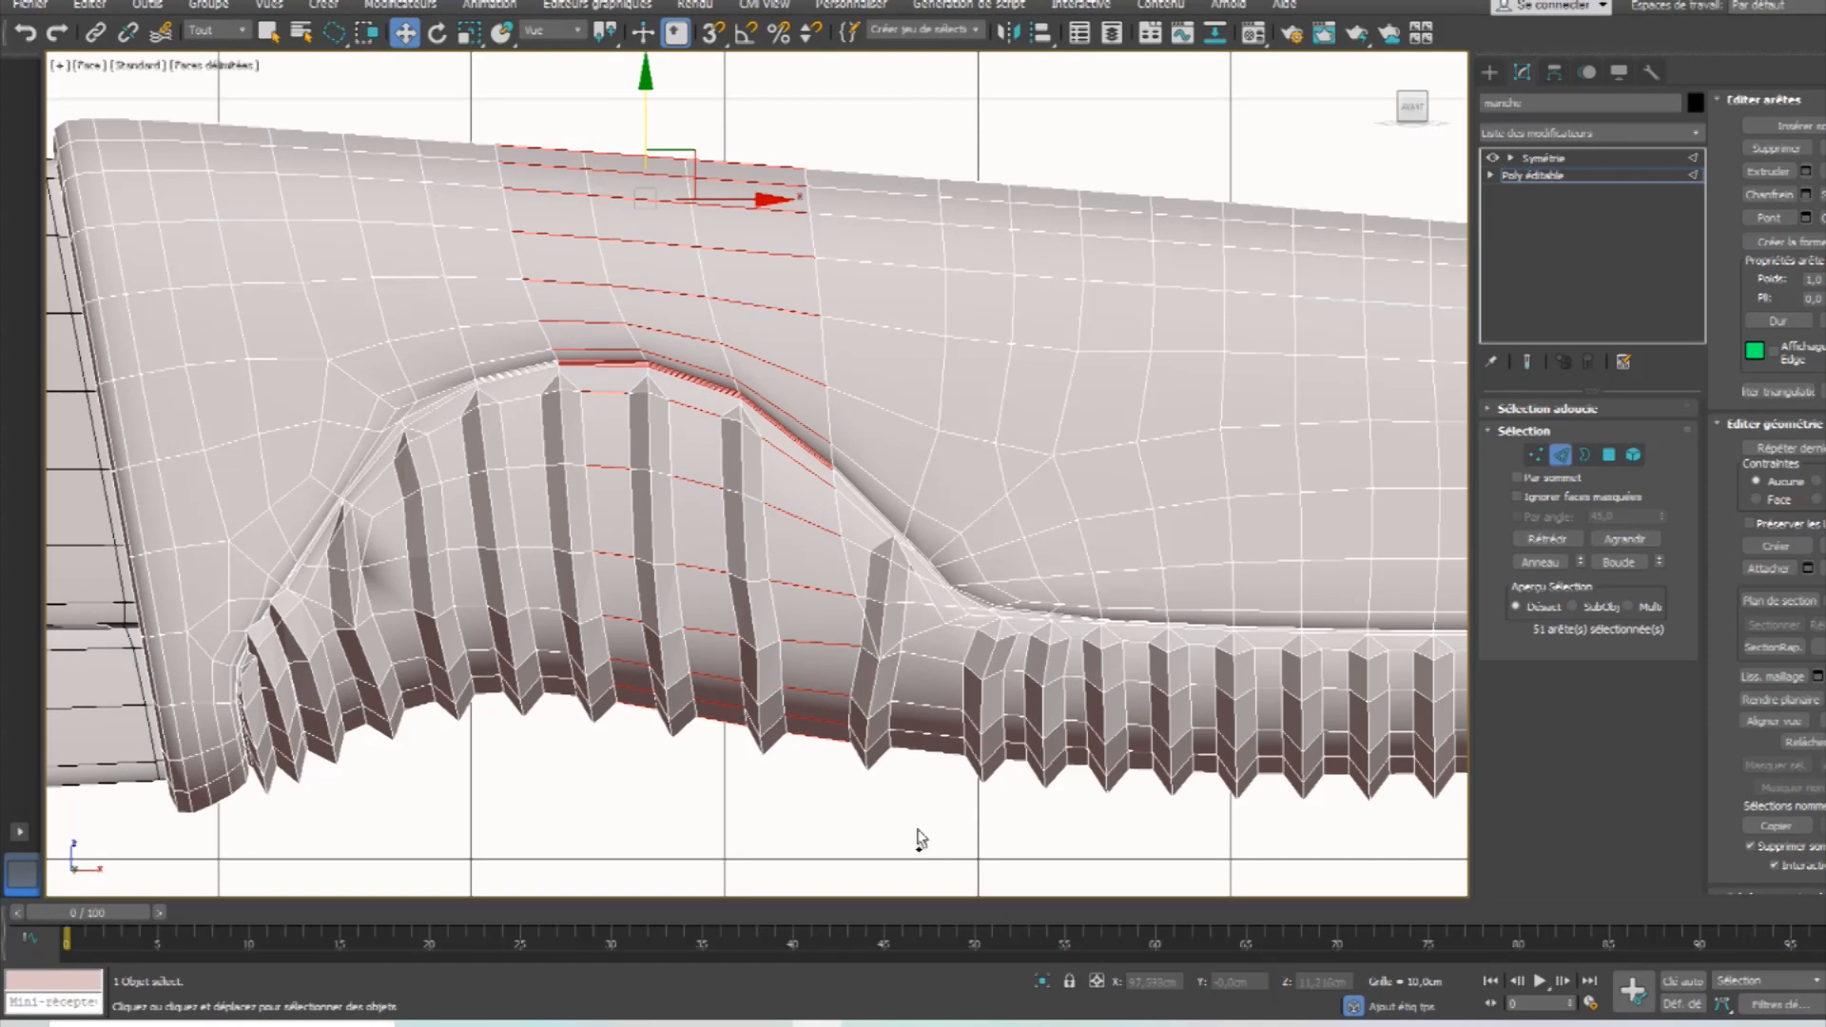
# Add the rib gap at the arch's rear foot to the selection without its stray groove and rib edges, and connect the selected edges.
pyautogui.moveTo(922, 808)
pyautogui.keyDown('ctrl'); pyautogui.mouseDown()
pyautogui.moveTo(970, 633)
pyautogui.moveTo(999, 613)
pyautogui.moveTo(1018, 635)
pyautogui.mouseUp(); pyautogui.keyUp('ctrl')
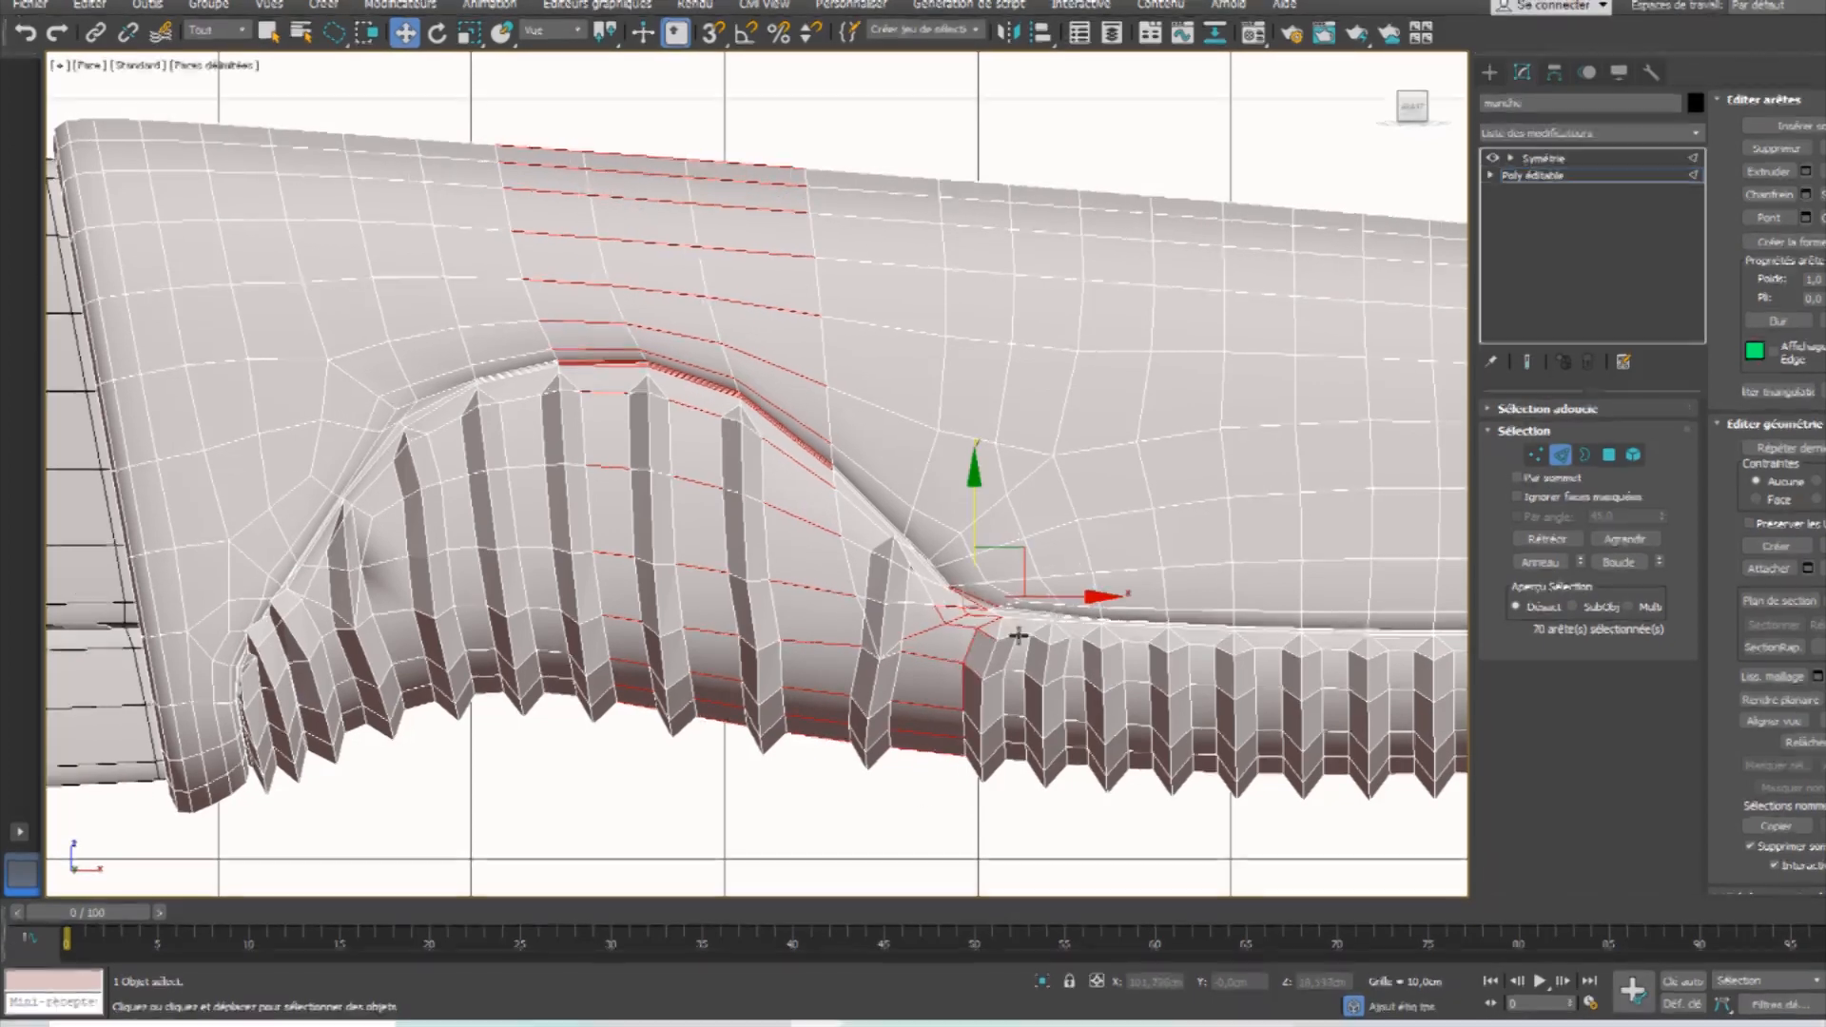
pyautogui.moveTo(1069, 542)
pyautogui.keyDown('alt'); pyautogui.mouseDown()
pyautogui.moveTo(961, 636)
pyautogui.moveTo(926, 579)
pyautogui.mouseUp(); pyautogui.keyUp('alt')
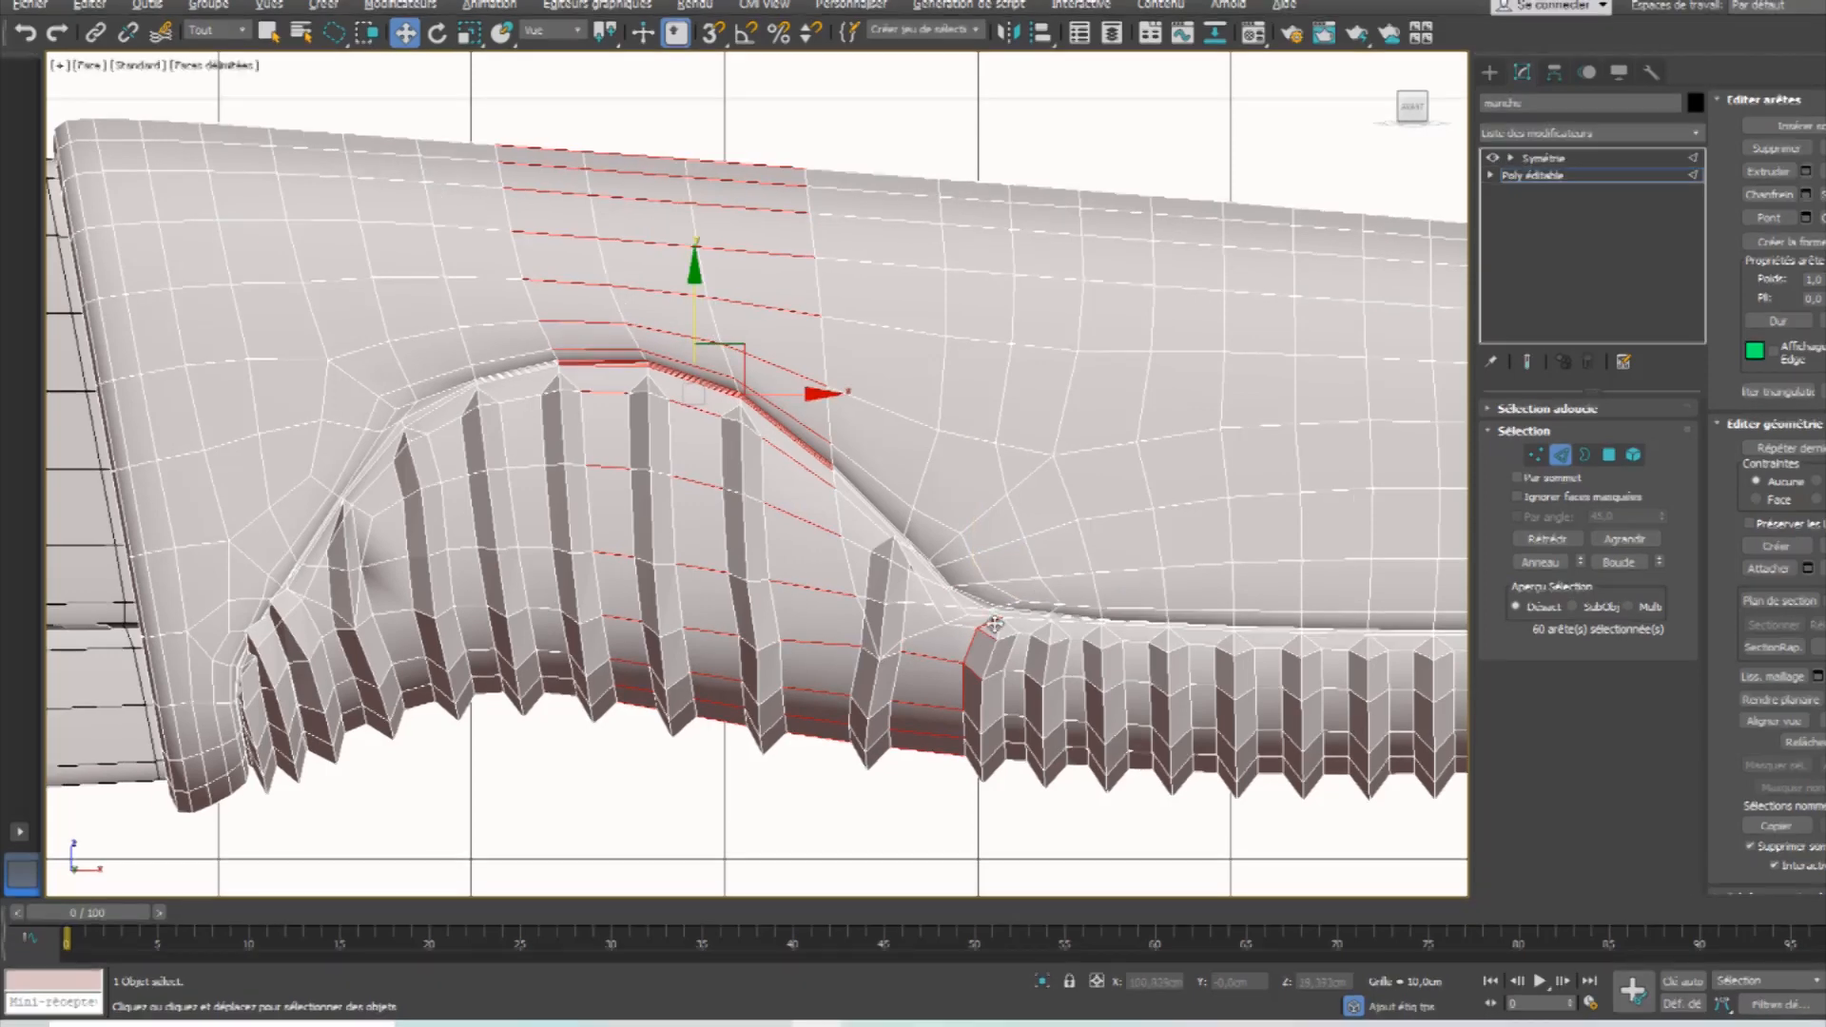
pyautogui.moveTo(1019, 839)
pyautogui.mouseDown()
pyautogui.moveTo(967, 697)
pyautogui.moveTo(1009, 647)
pyautogui.mouseUp()
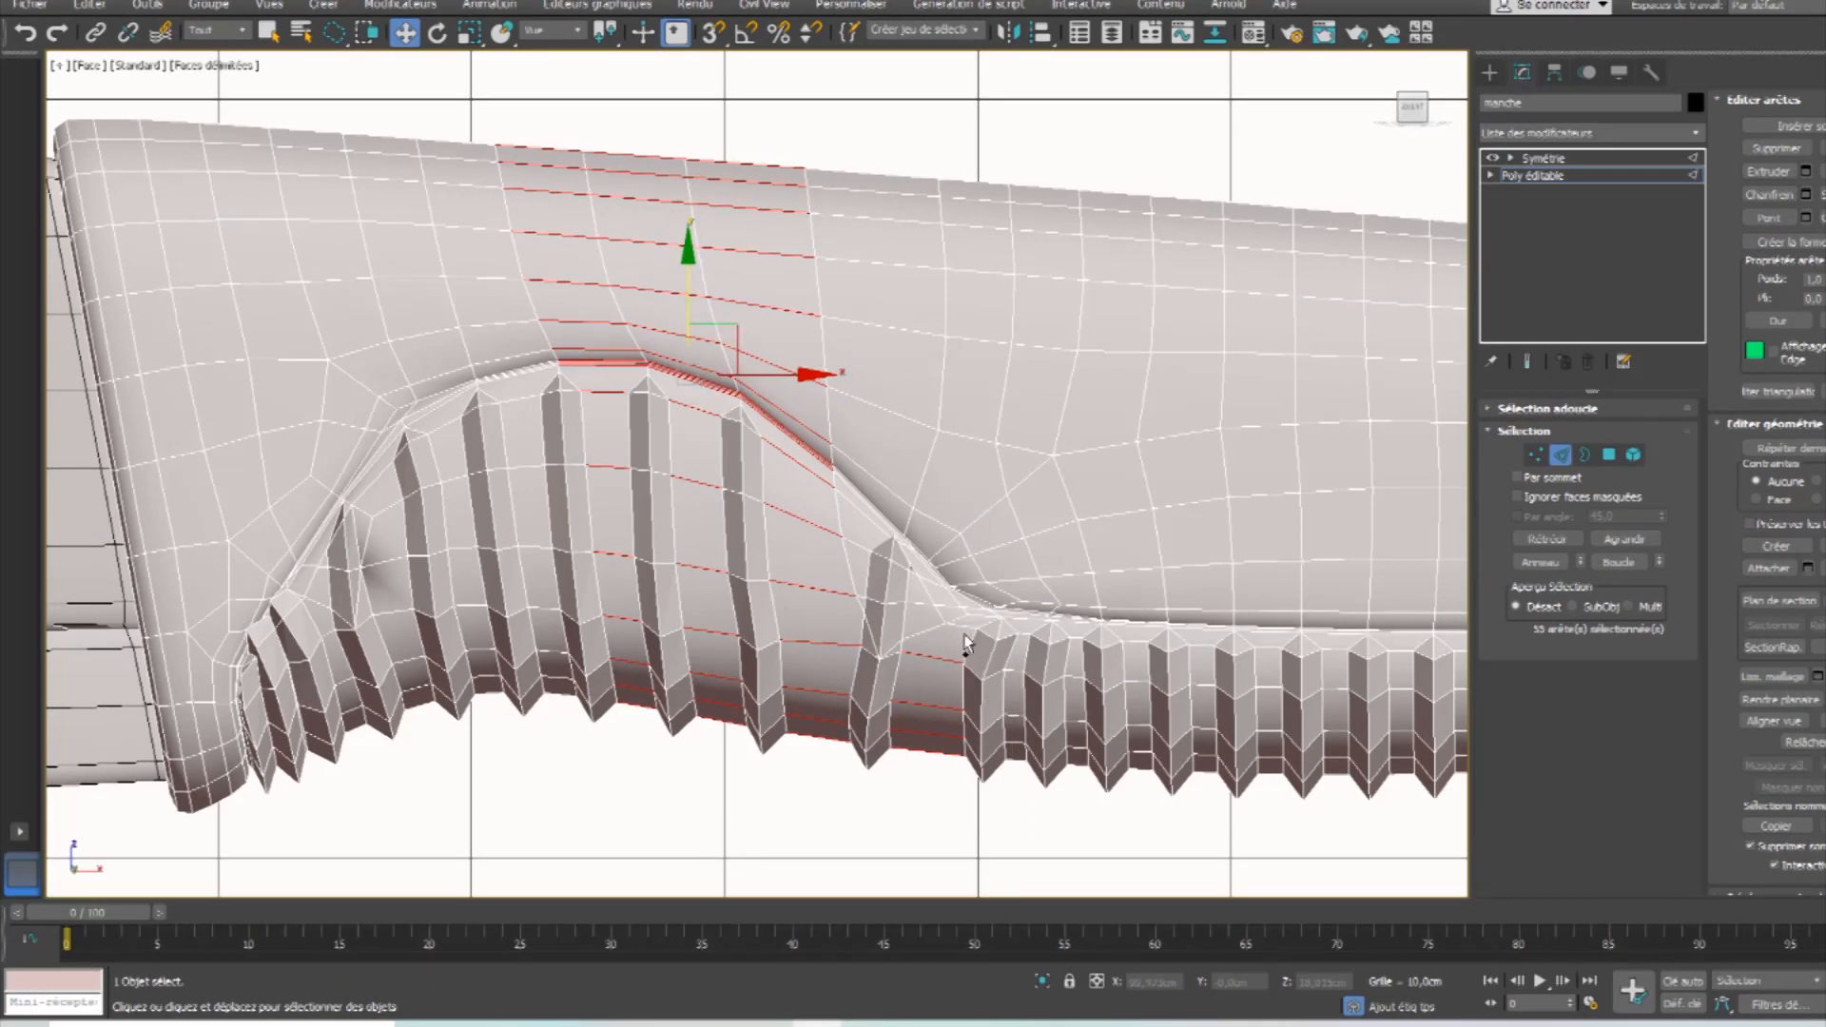
pyautogui.click(1821, 218)
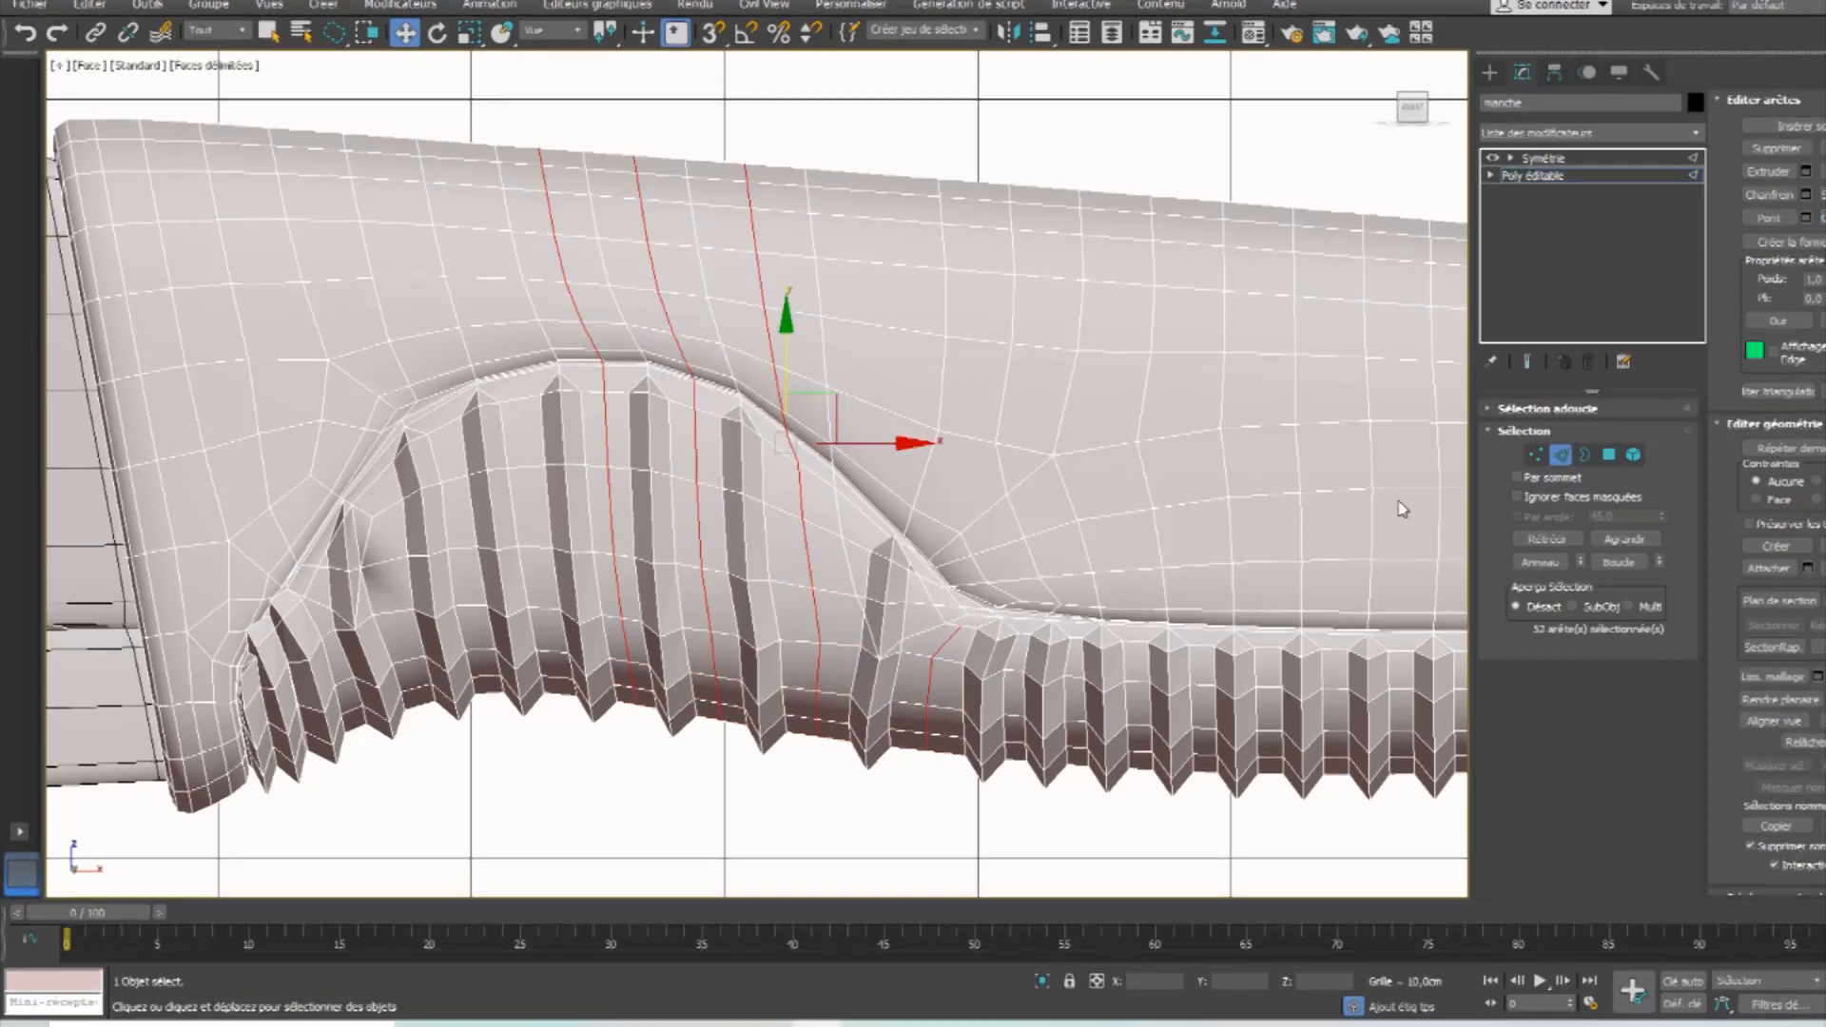
# Deselect the new loops' upper-body segments and extrude the remaining arch segments 1.091 cm high and 0.8 cm wide.
pyautogui.moveTo(884, 156)
pyautogui.keyDown('alt'); pyautogui.mouseDown()
pyautogui.moveTo(486, 333)
pyautogui.moveTo(823, 404)
pyautogui.mouseUp(); pyautogui.keyUp('alt')
pyautogui.moveTo(870, 263)
pyautogui.keyDown('alt'); pyautogui.mouseDown()
pyautogui.moveTo(954, 412)
pyautogui.moveTo(808, 388)
pyautogui.moveTo(801, 450)
pyautogui.moveTo(925, 510)
pyautogui.moveTo(790, 450)
pyautogui.moveTo(761, 301)
pyautogui.mouseUp(); pyautogui.keyUp('alt')
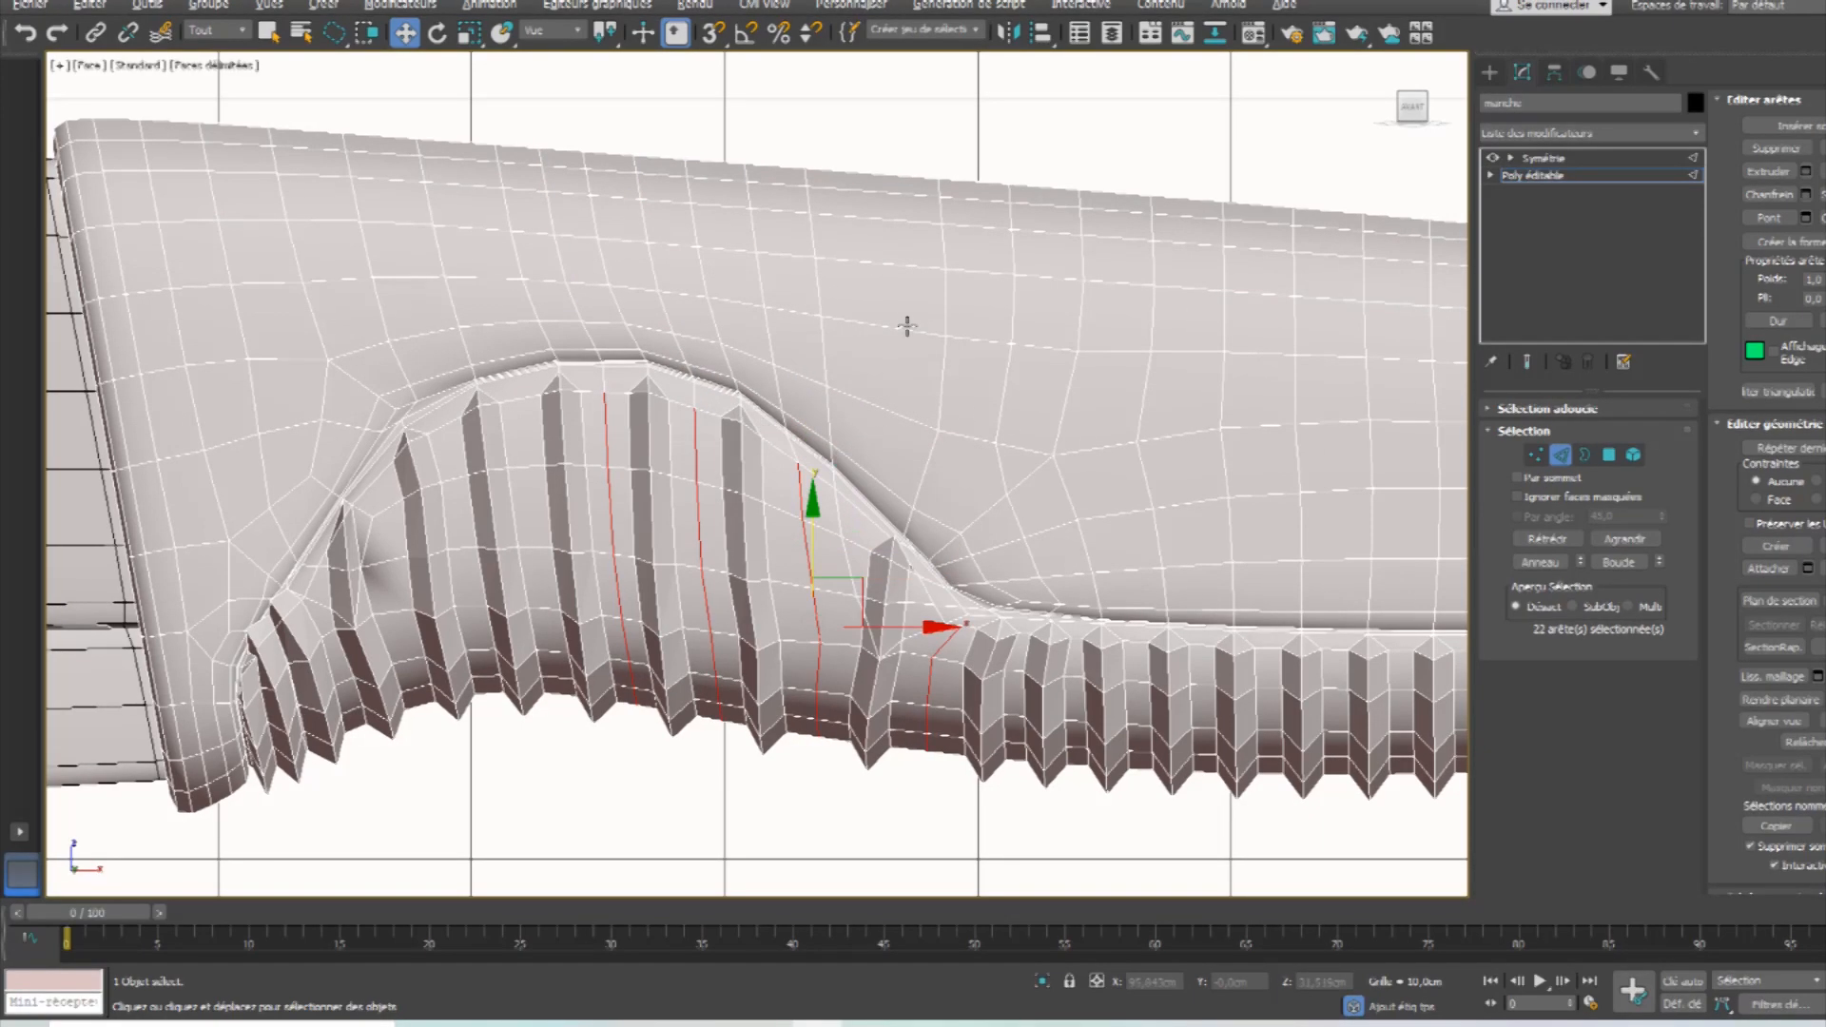
pyautogui.click(1806, 171)
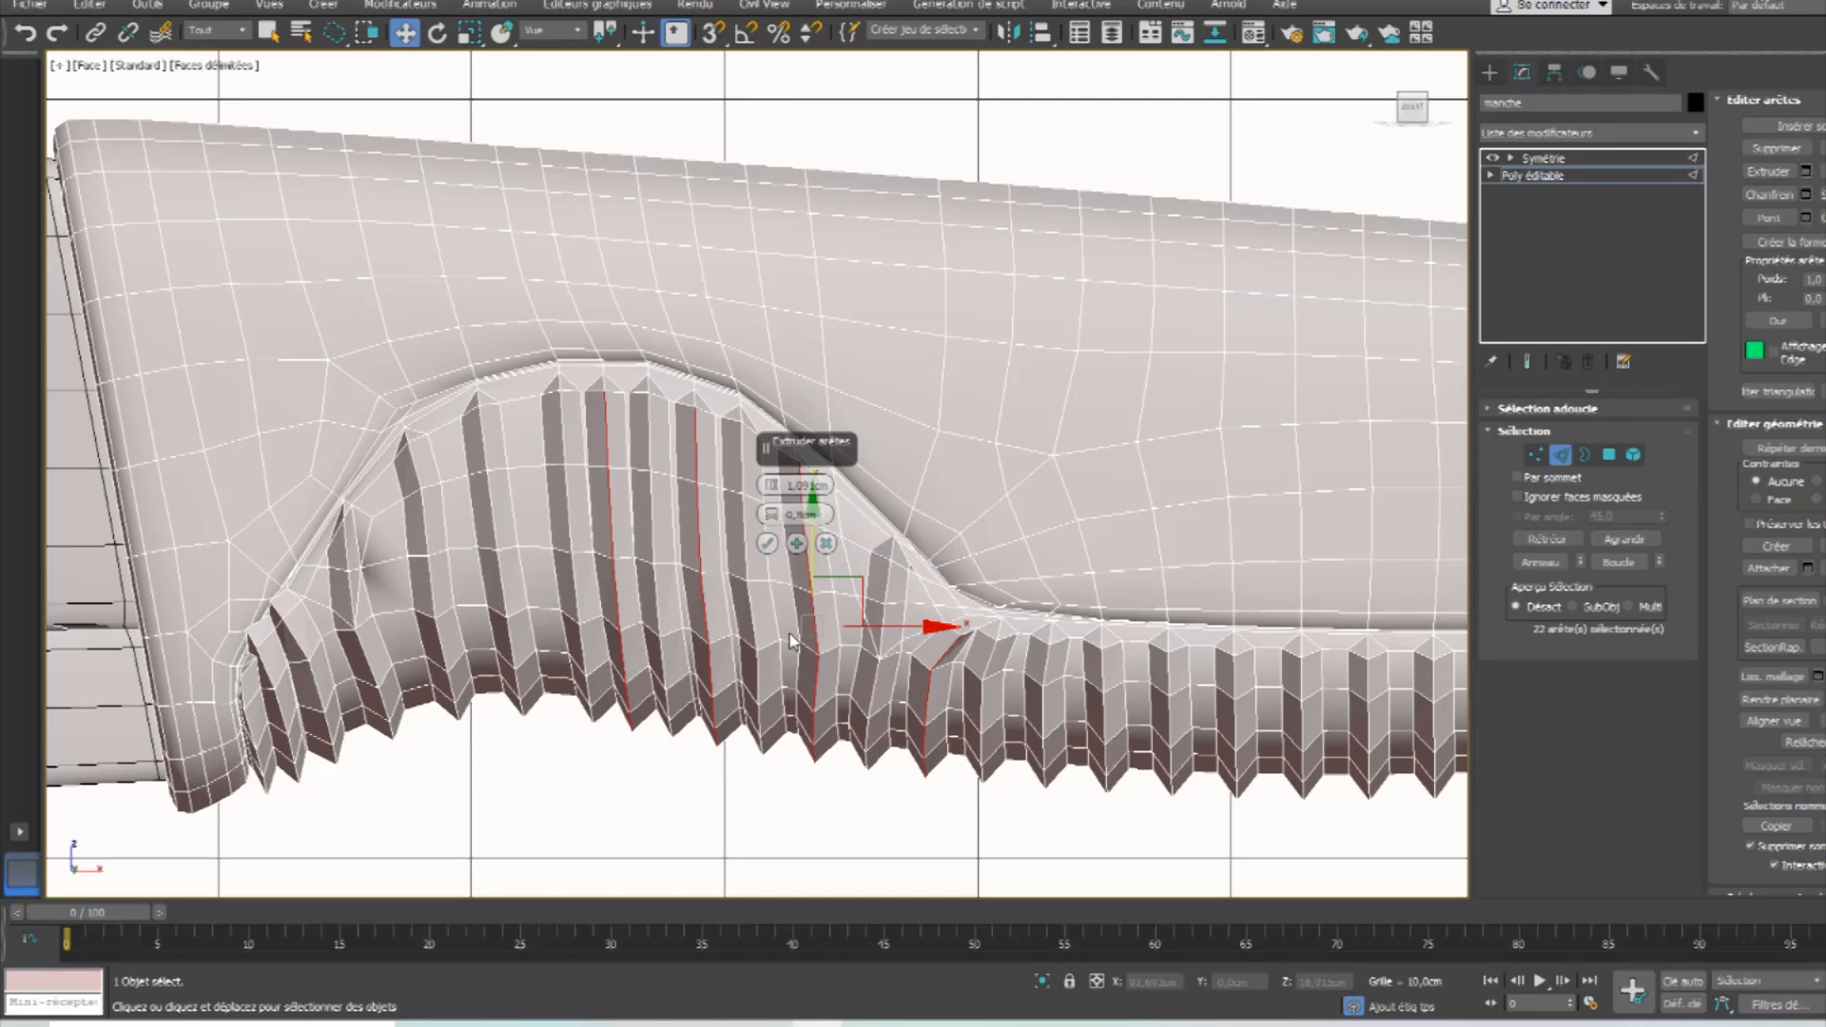
pyautogui.click(768, 543)
pyautogui.moveTo(497, 671); pyautogui.dragTo(915, 732, button='middle')
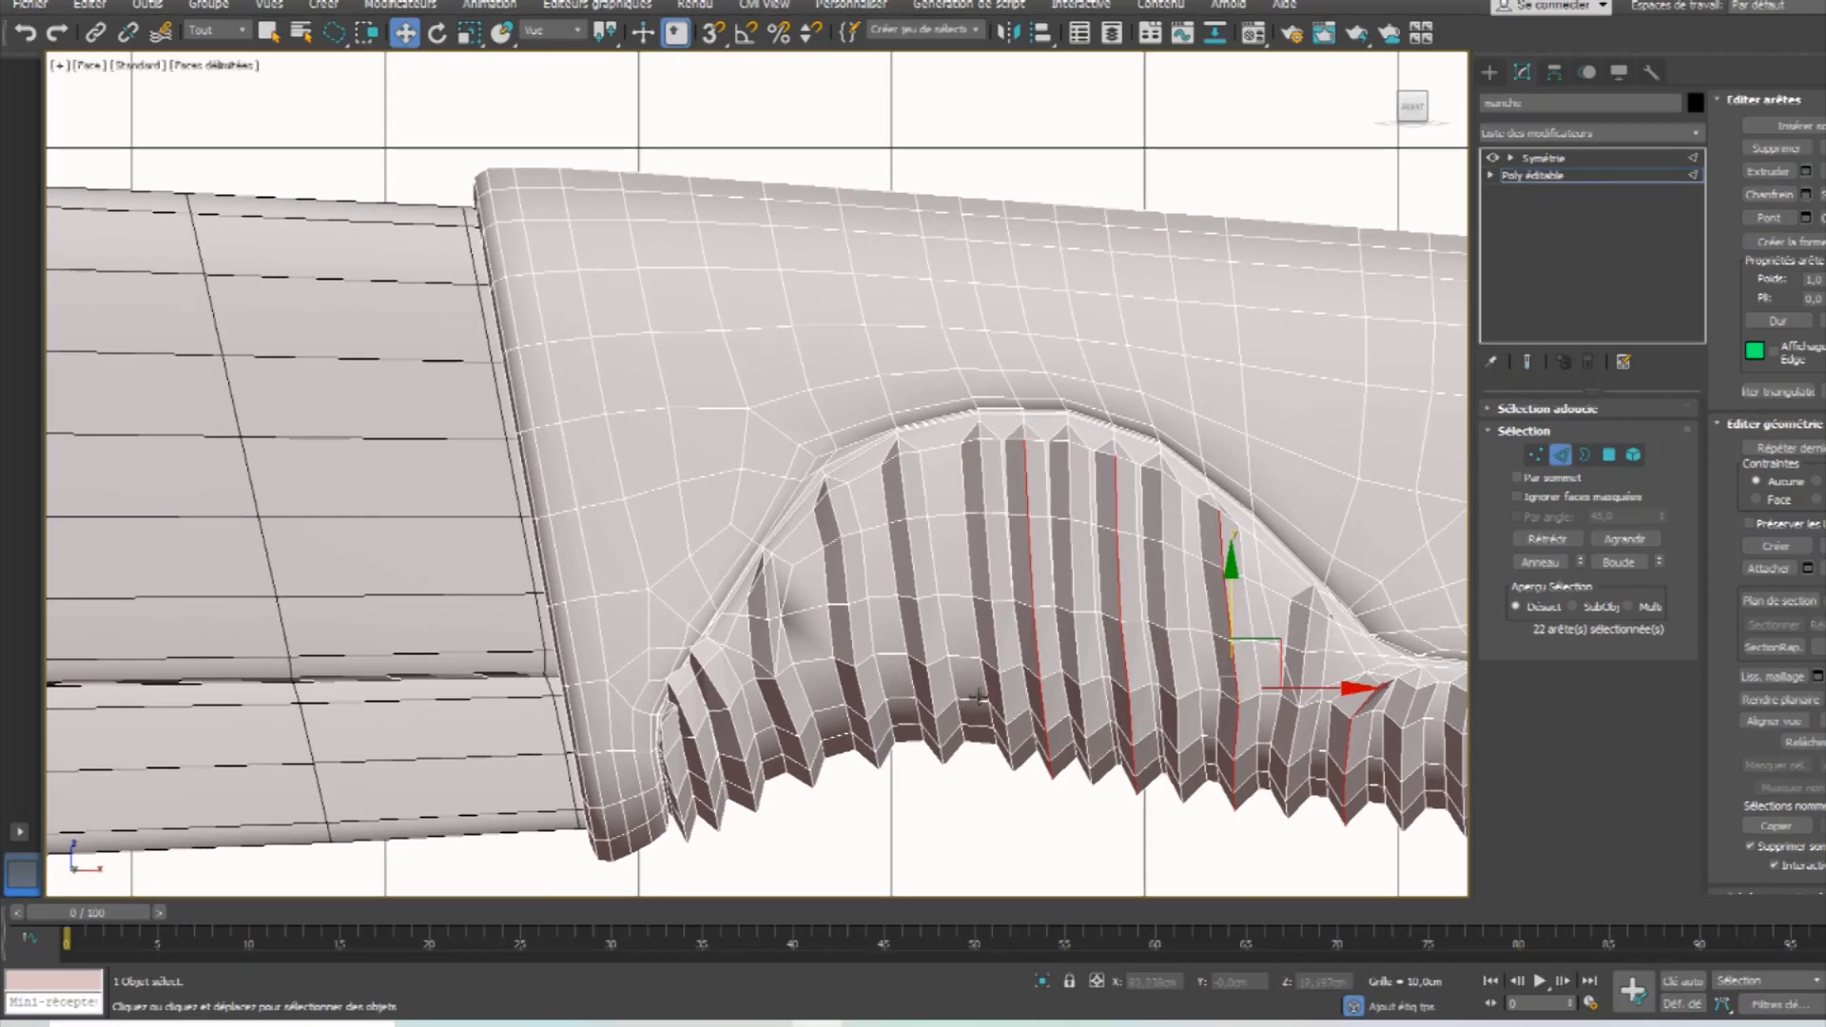
# Select the lengthwise edges crossing the three wide rib gaps on the arch's front half, plus the adjoining body edges toward the blade.
pyautogui.scroll(2, 971, 761)
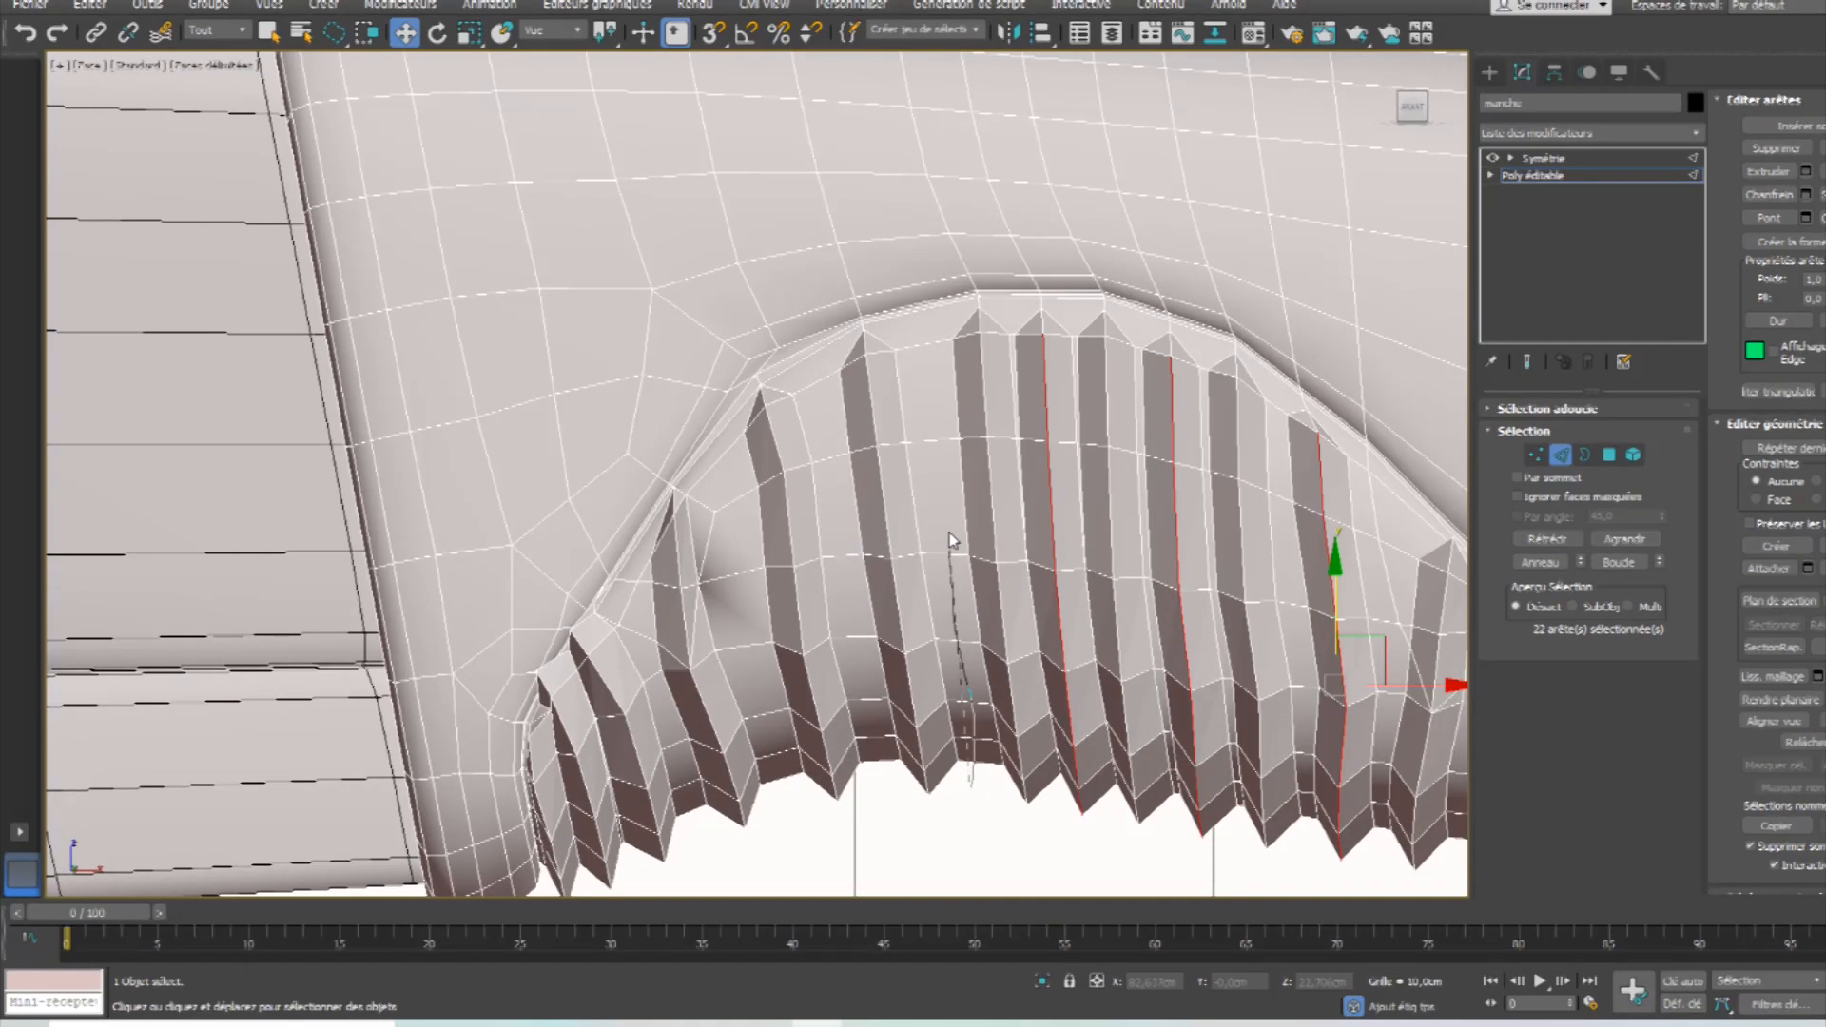
pyautogui.moveTo(841, 82); pyautogui.dragTo(850, 74)
pyautogui.moveTo(951, 228); pyautogui.dragTo(945, 683, button='middle')
pyautogui.keyDown('ctrl'); pyautogui.moveTo(831, 386); pyautogui.dragTo(841, 595); pyautogui.keyUp('ctrl')
pyautogui.moveTo(893, 792)
pyautogui.mouseDown(button='middle')
pyautogui.moveTo(1072, 494)
pyautogui.moveTo(1063, 541)
pyautogui.mouseUp(button='middle')
pyautogui.moveTo(890, 132)
pyautogui.keyDown('ctrl'); pyautogui.mouseDown()
pyautogui.moveTo(990, 558)
pyautogui.moveTo(980, 533)
pyautogui.mouseUp(); pyautogui.keyUp('ctrl')
pyautogui.moveTo(1120, 843); pyautogui.dragTo(1014, 496, button='middle')
pyautogui.keyDown('ctrl'); pyautogui.moveTo(1039, 641); pyautogui.dragTo(963, 246); pyautogui.keyUp('ctrl')
pyautogui.keyDown('ctrl'); pyautogui.moveTo(943, 645); pyautogui.dragTo(847, 263); pyautogui.keyUp('ctrl')
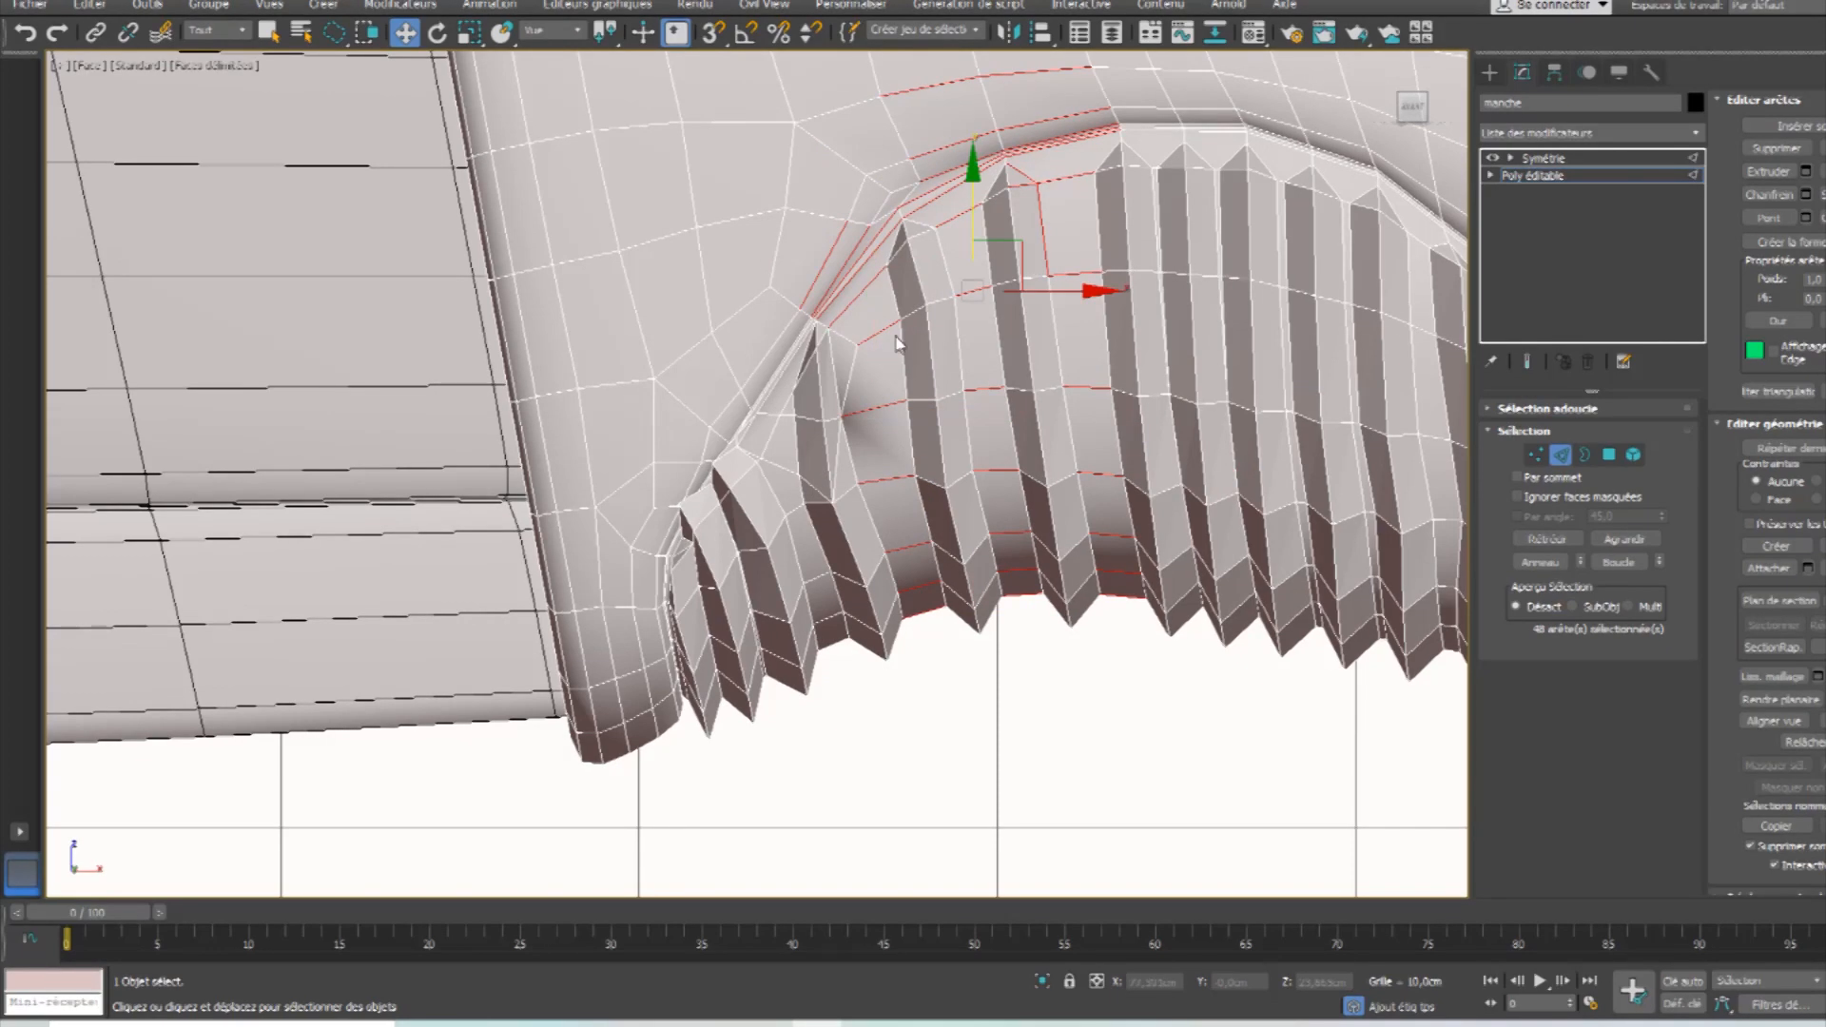
pyautogui.moveTo(789, 245); pyautogui.dragTo(504, 344)
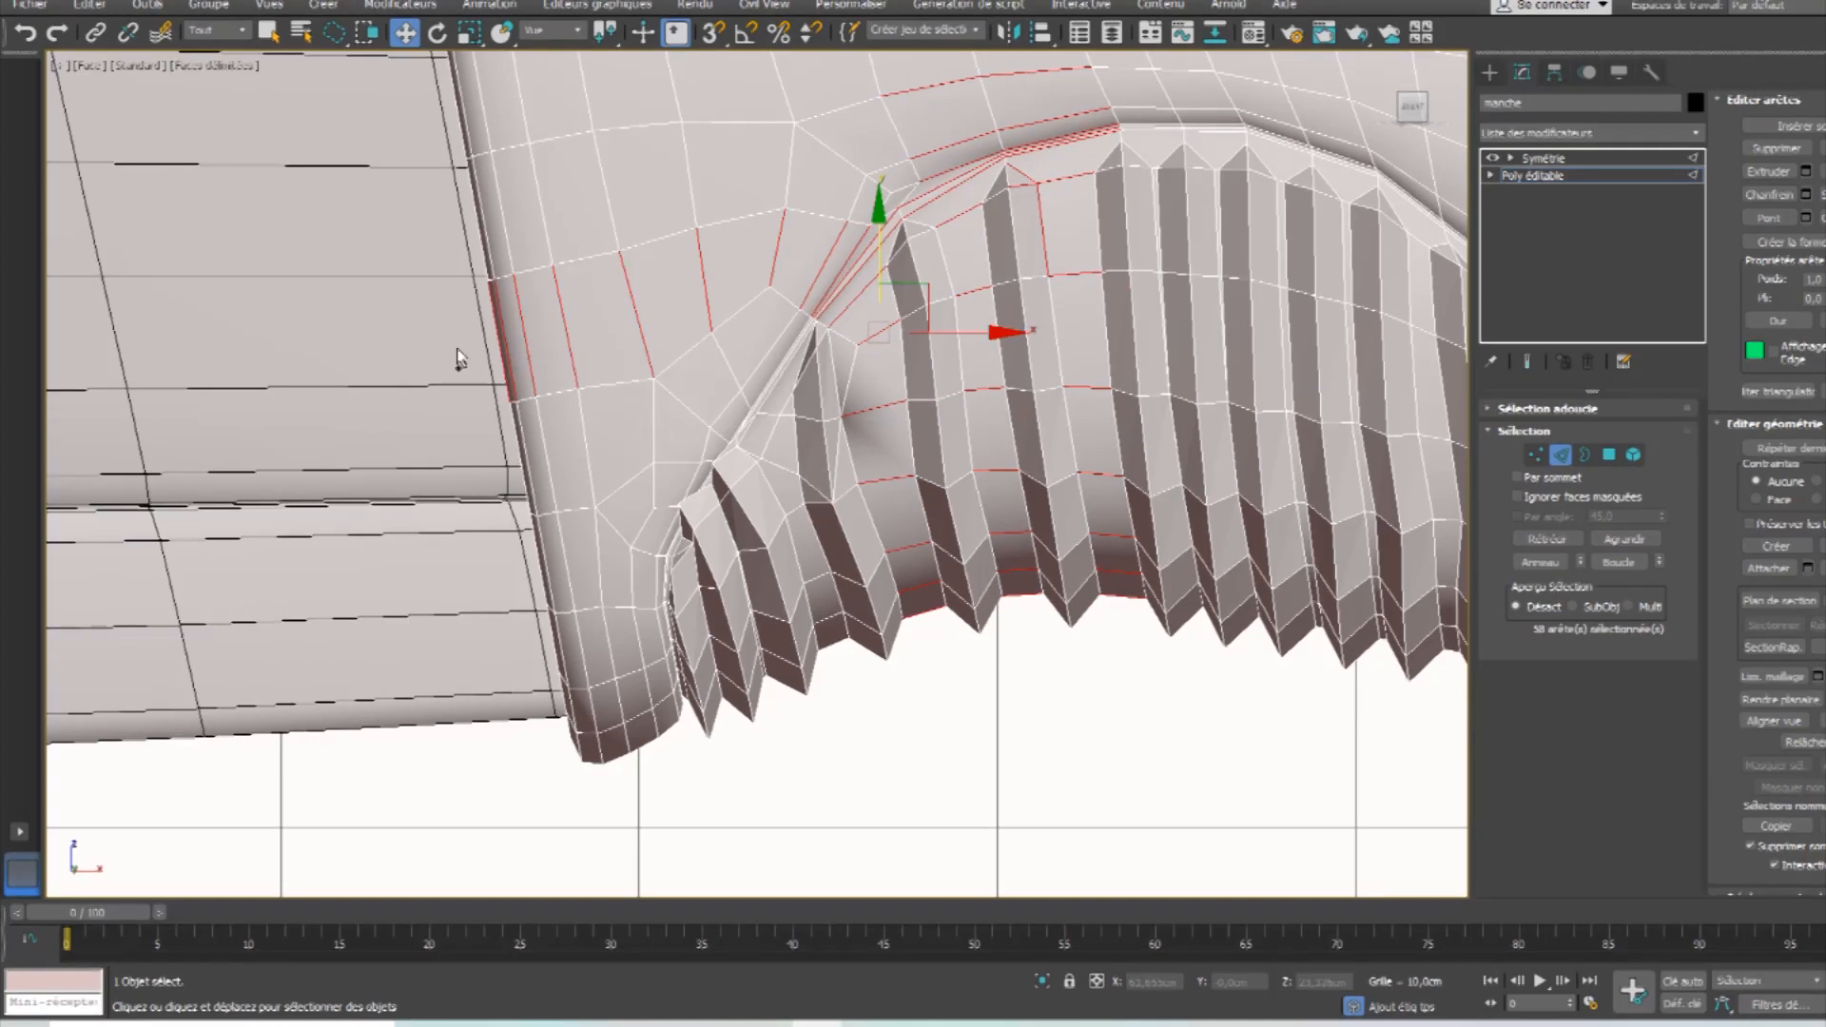
pyautogui.click(1822, 218)
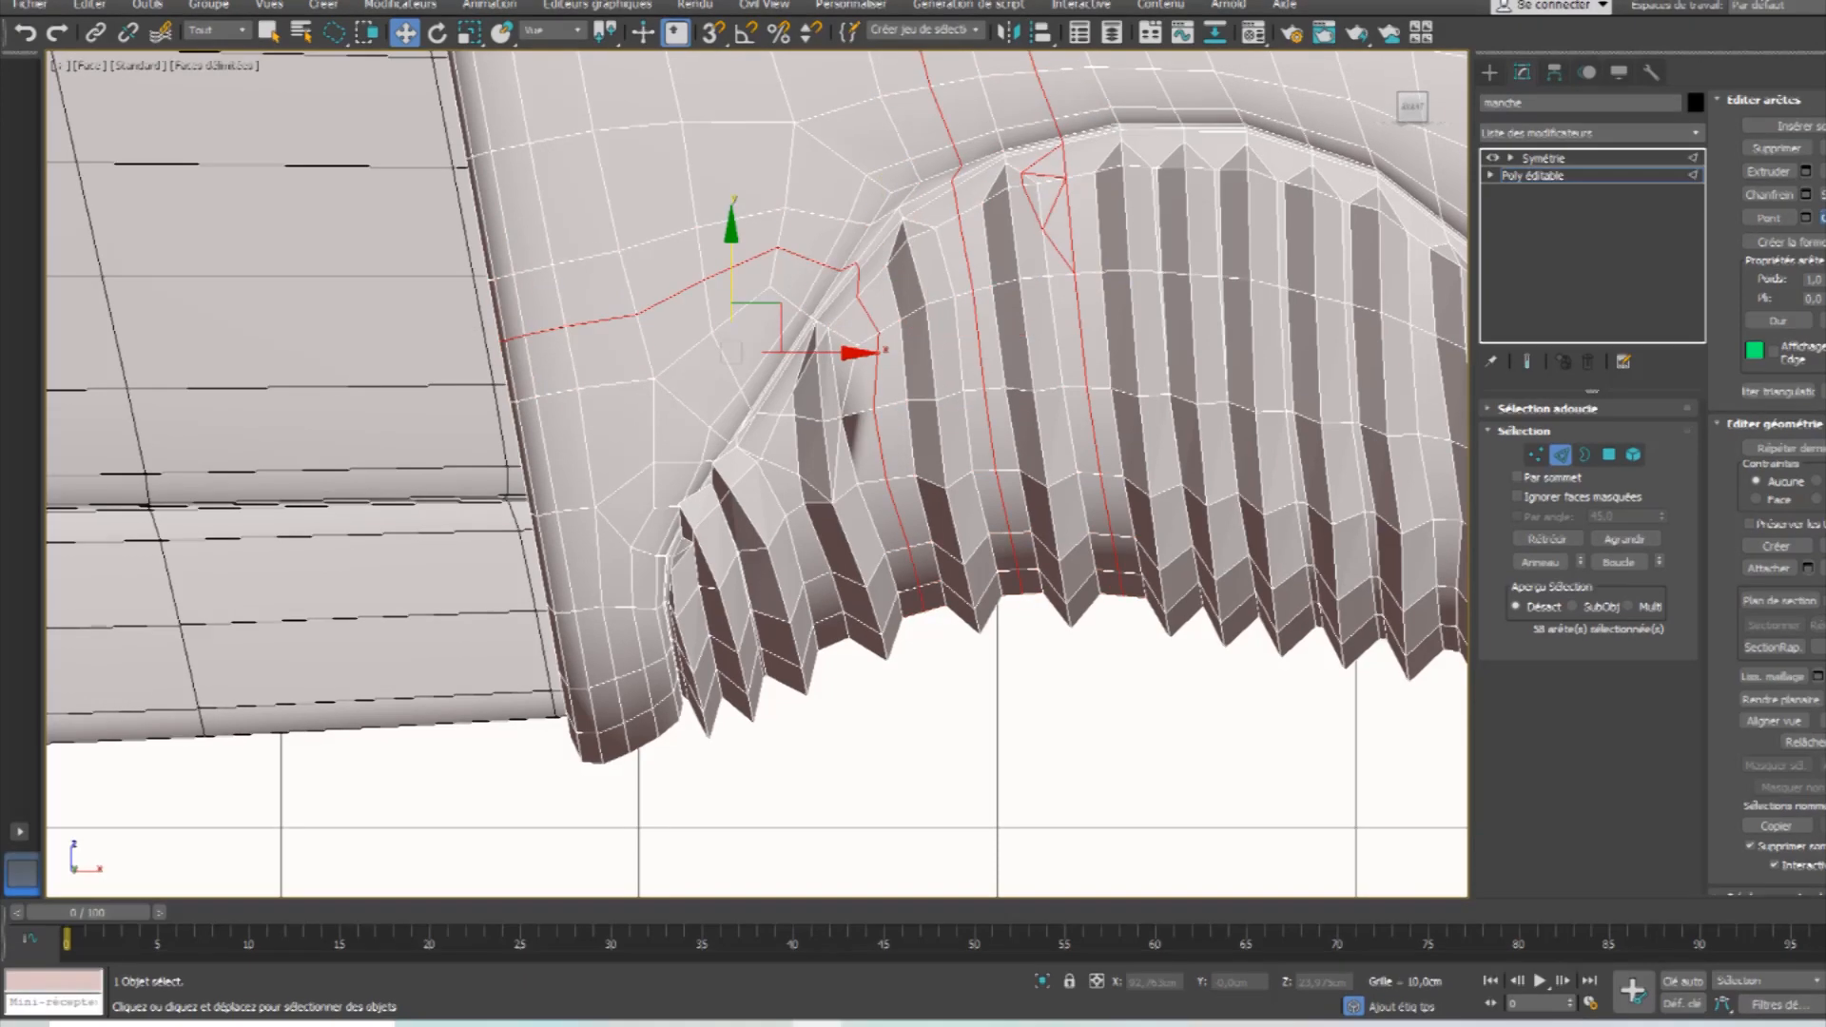
pyautogui.scroll(3, 1096, 582)
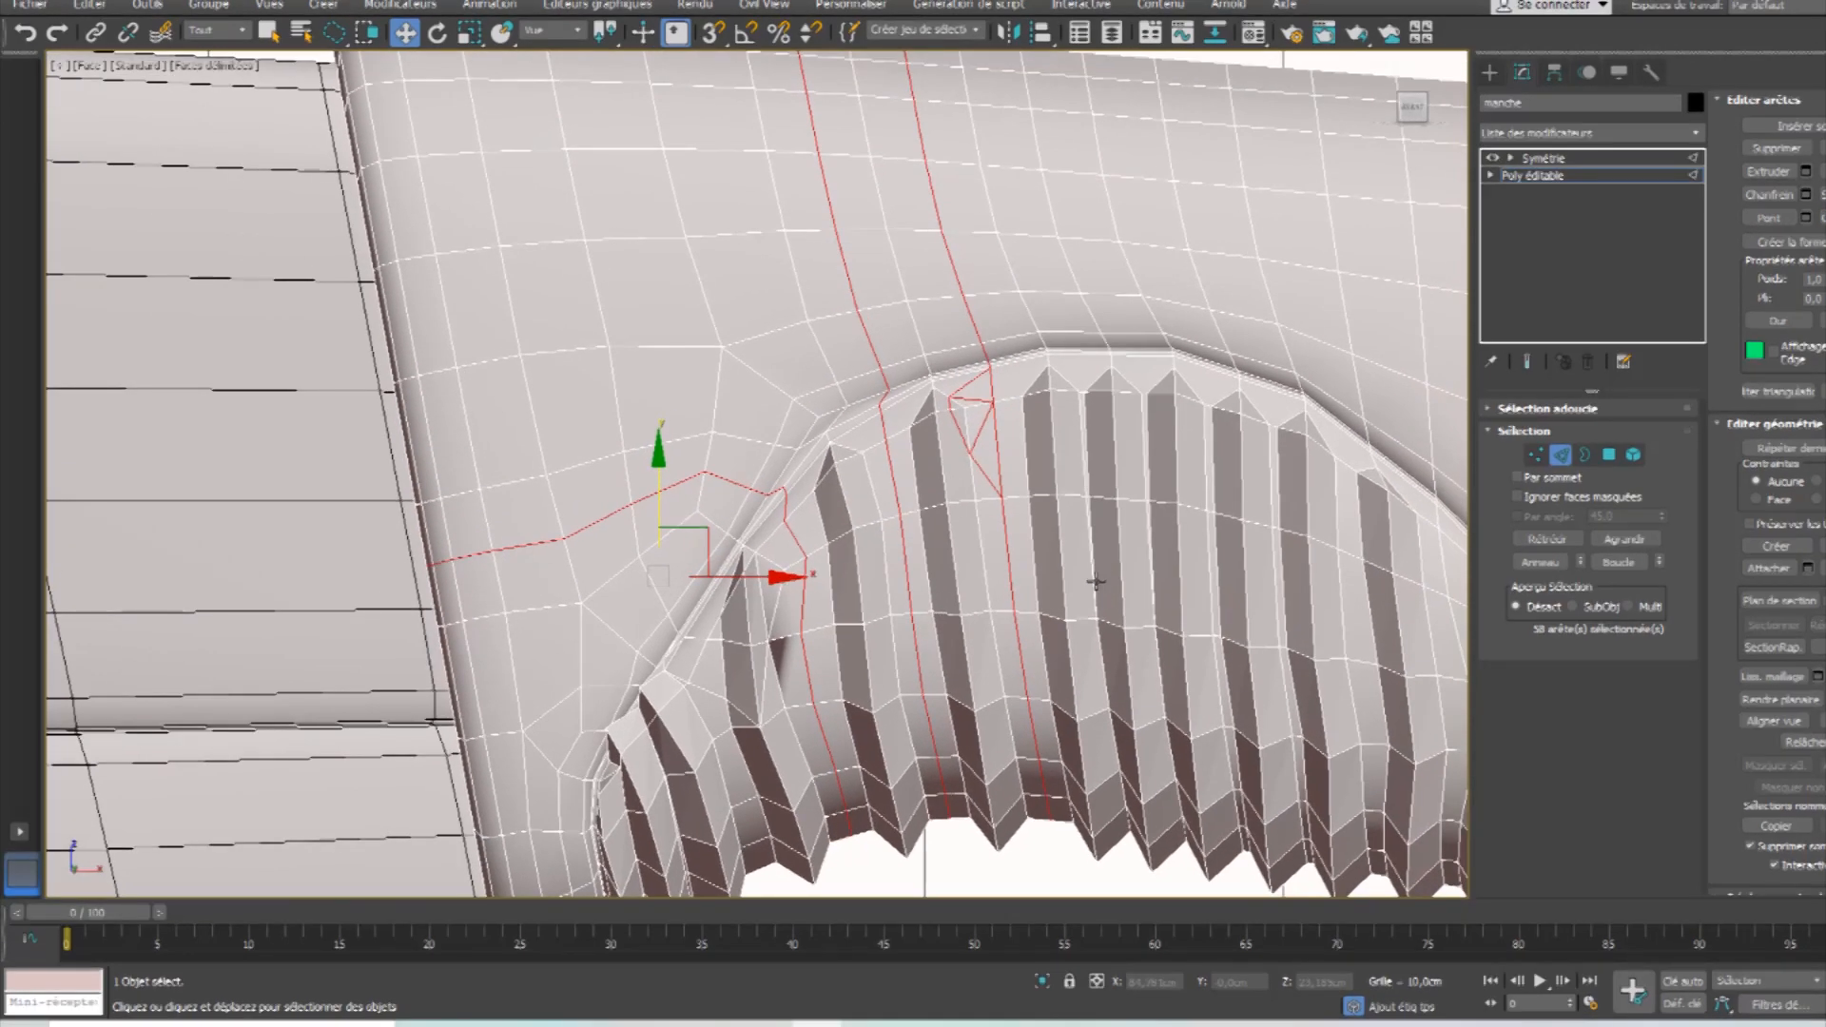
pyautogui.hotkey('ctrl', 'z')
# Deselect the three stray rib edges in the rear gap near the arch's top and connect the remaining selected edges.
pyautogui.click(978, 473)
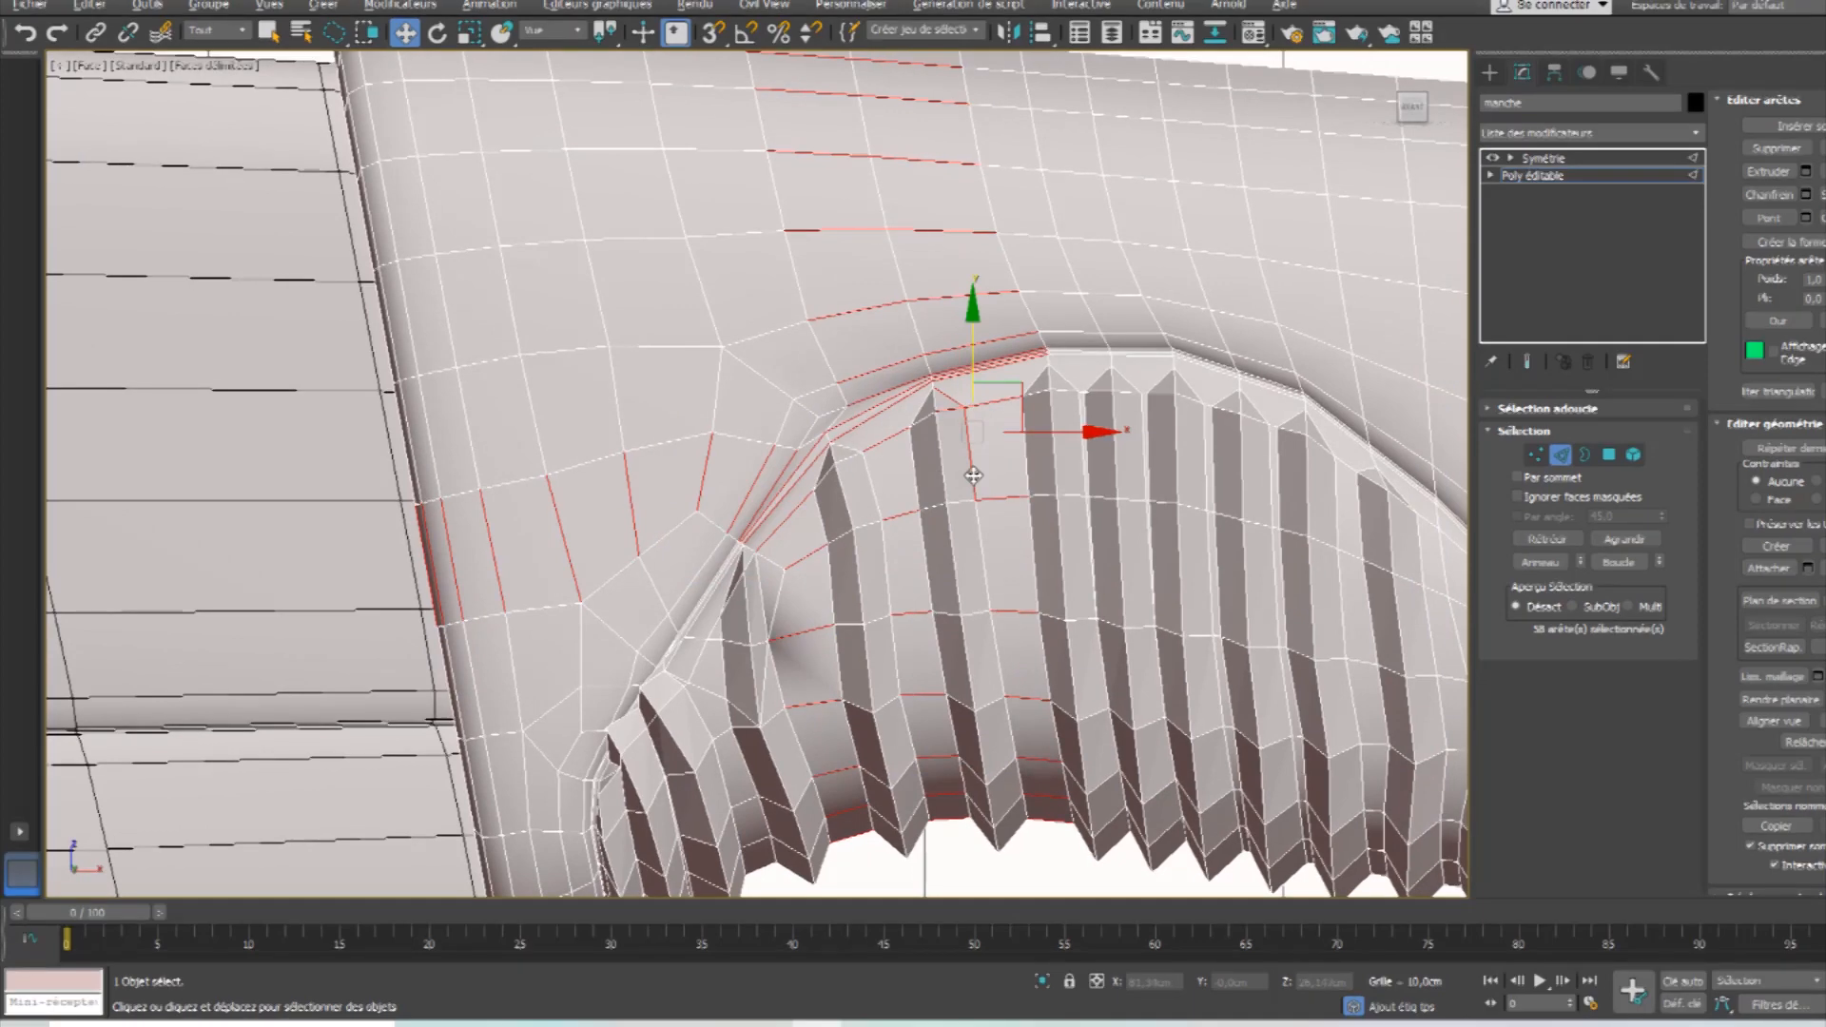
pyautogui.keyDown('alt'); pyautogui.click(973, 476); pyautogui.keyUp('alt')
pyautogui.keyDown('alt'); pyautogui.click(948, 409); pyautogui.keyUp('alt')
pyautogui.keyDown('alt'); pyautogui.click(947, 397); pyautogui.keyUp('alt')
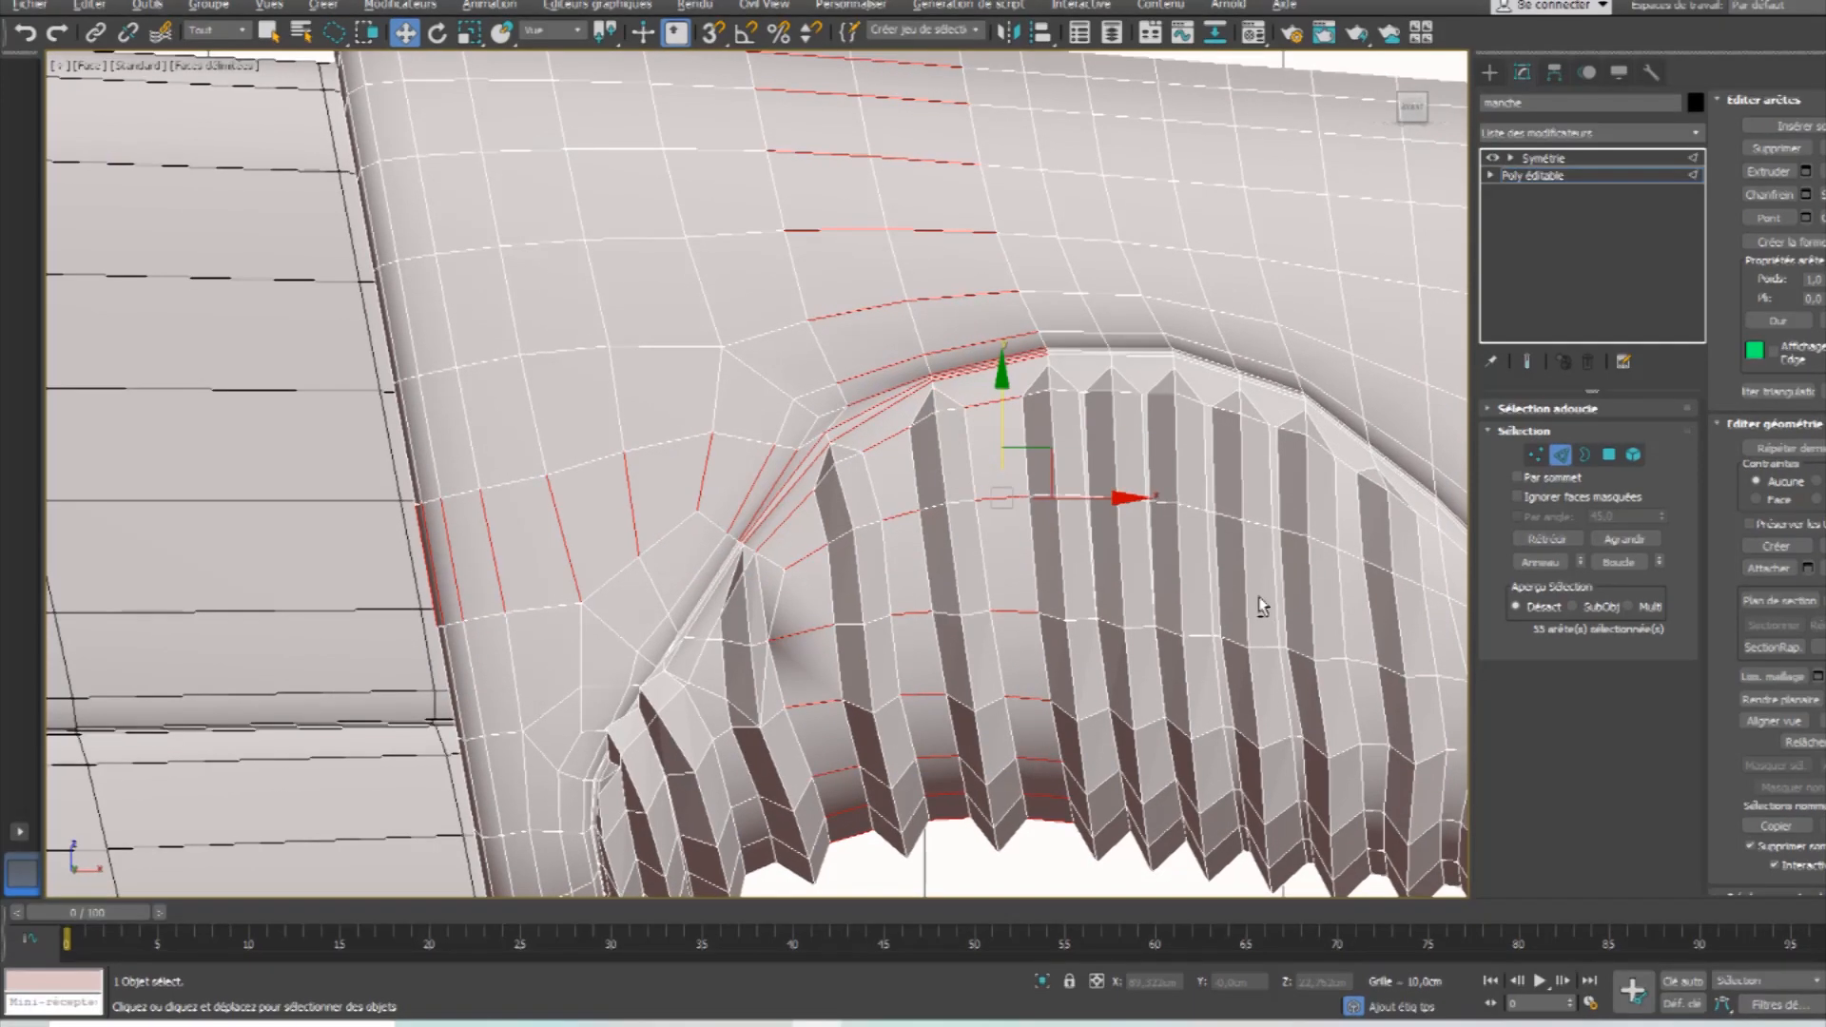
pyautogui.click(1820, 218)
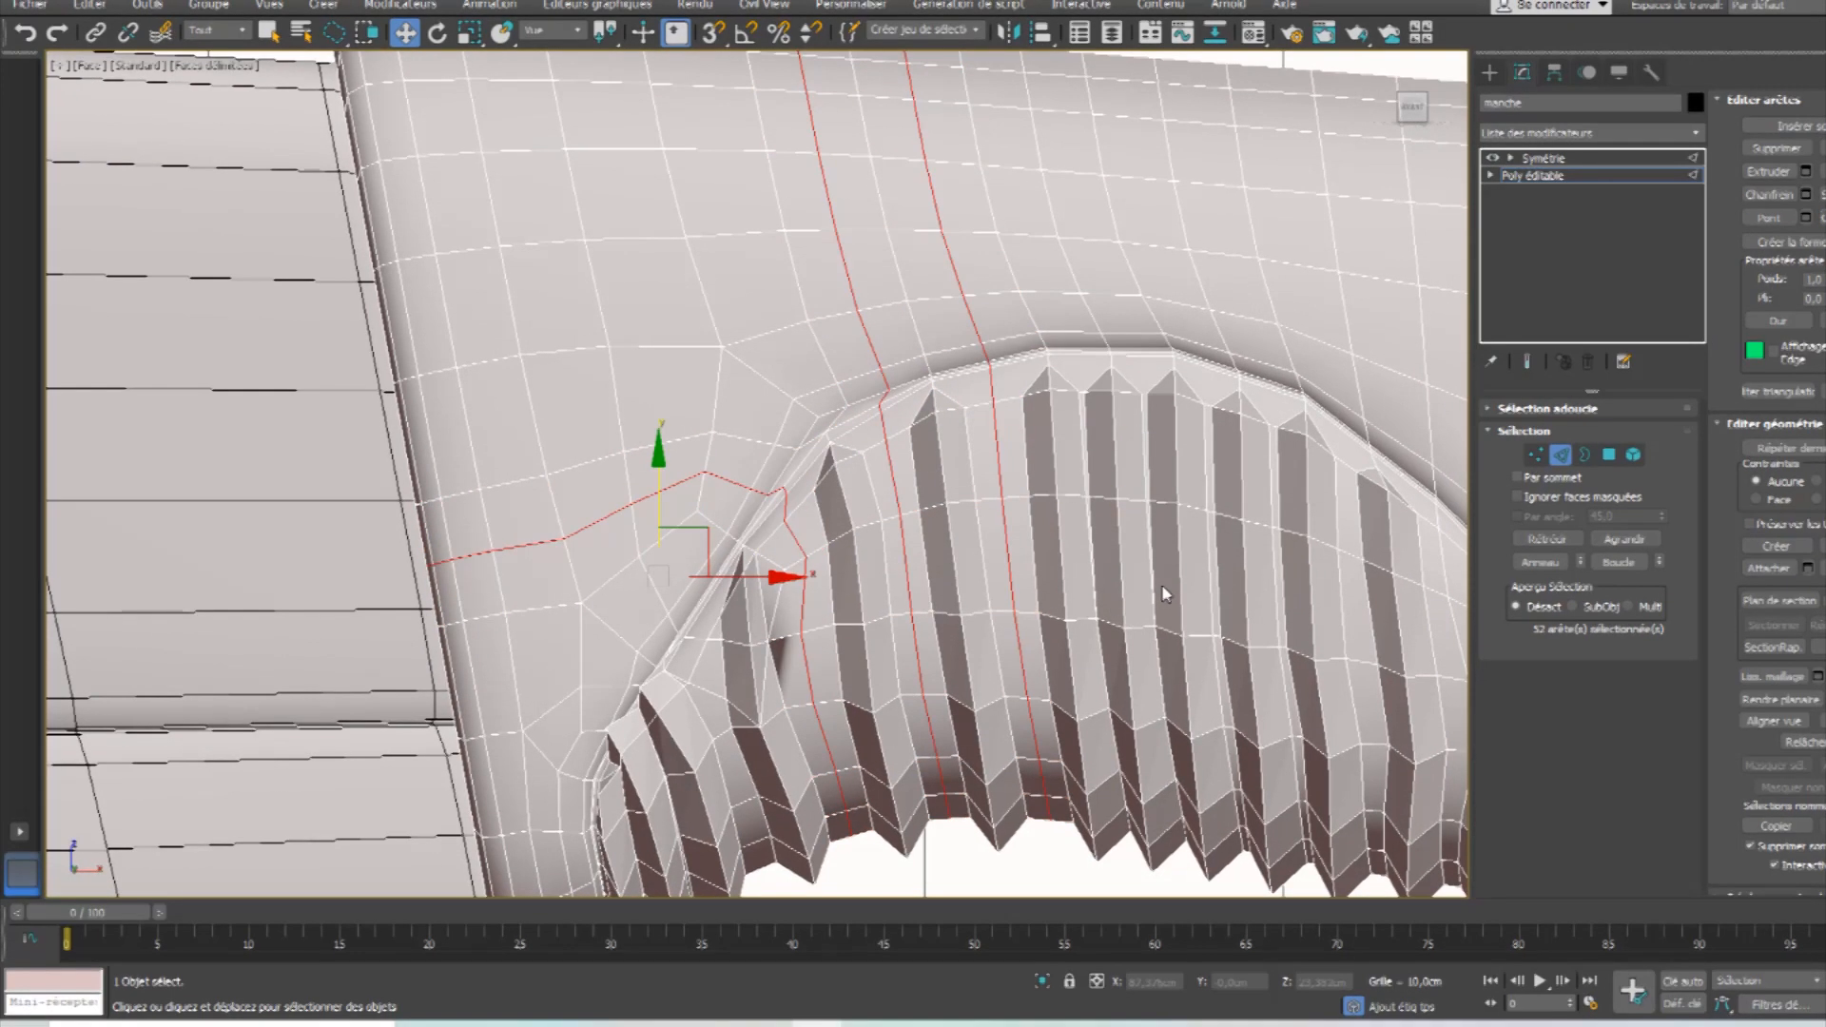
# Deselect the new loops' segments on the handle body and extrude the remaining arch segments 1.091 cm high and 0.8 cm wide.
pyautogui.moveTo(521, 597)
pyautogui.mouseDown()
pyautogui.moveTo(774, 522)
pyautogui.moveTo(546, 355)
pyautogui.moveTo(793, 469)
pyautogui.mouseUp()
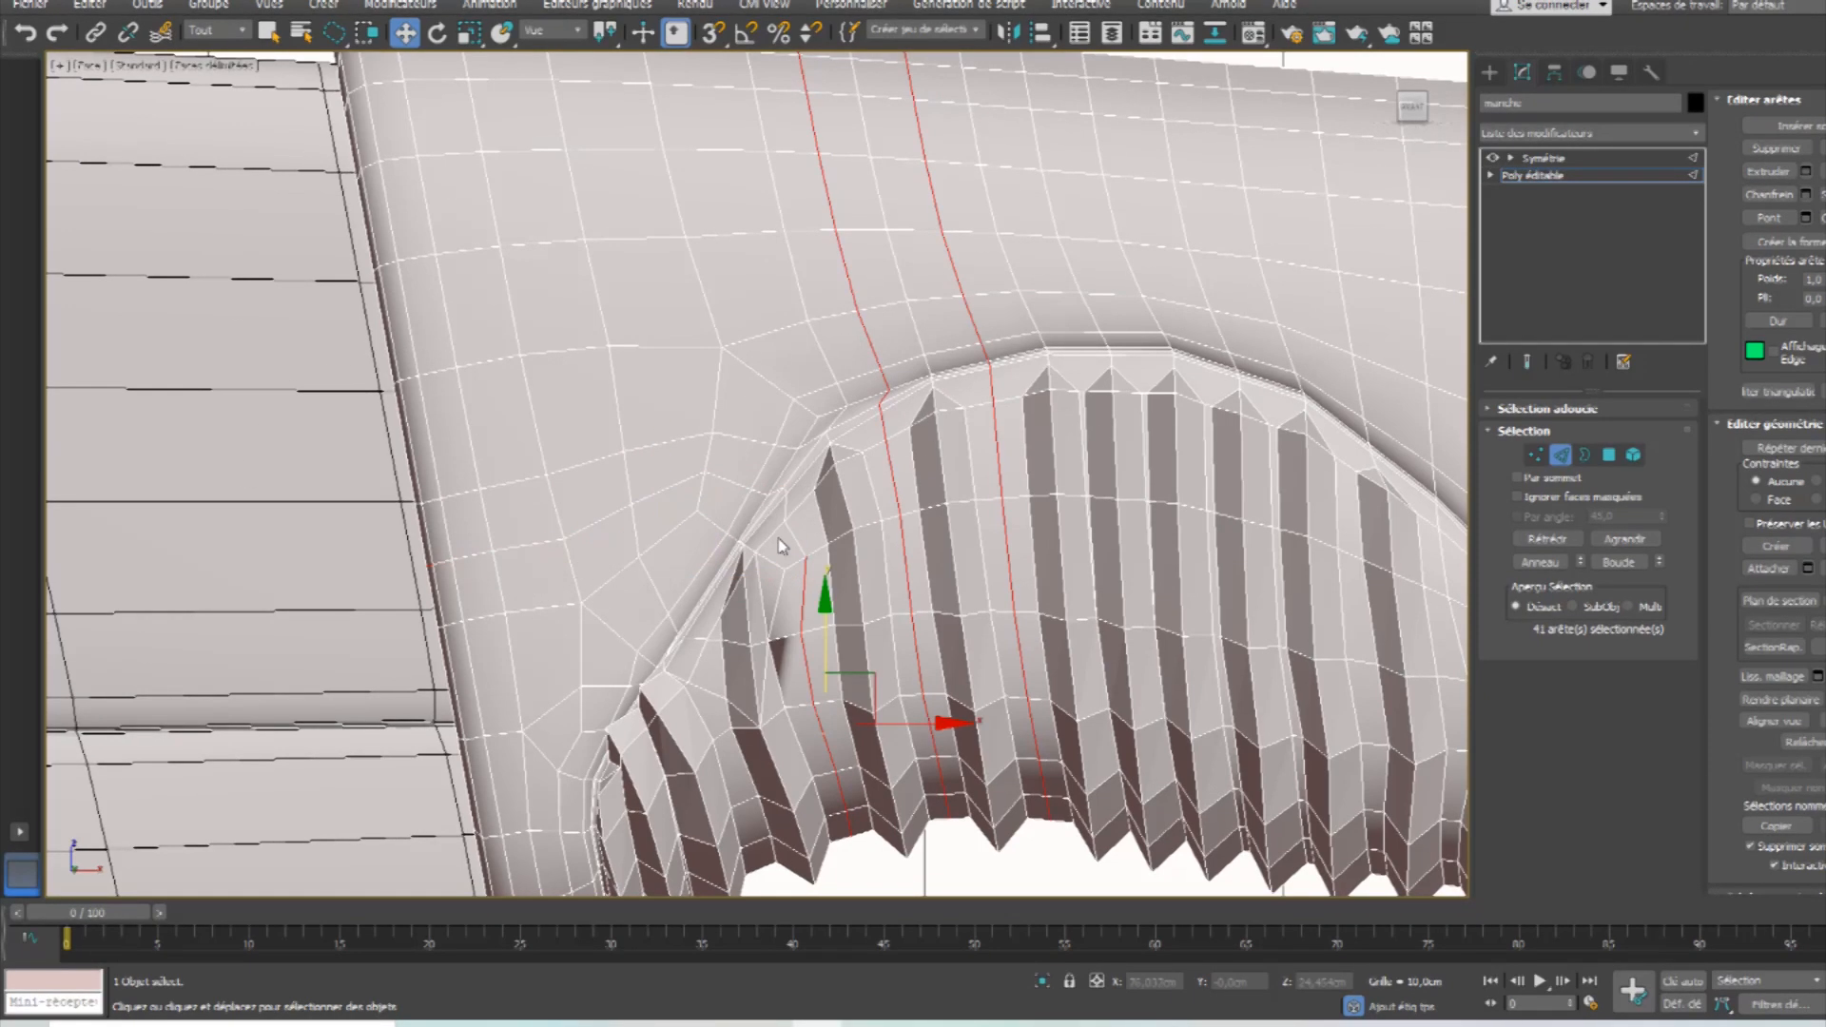
pyautogui.moveTo(957, 449); pyautogui.dragTo(805, 594, button='middle')
pyautogui.moveTo(845, 580); pyautogui.dragTo(876, 548)
pyautogui.keyDown('alt'); pyautogui.moveTo(876, 145); pyautogui.dragTo(523, 244); pyautogui.keyUp('alt')
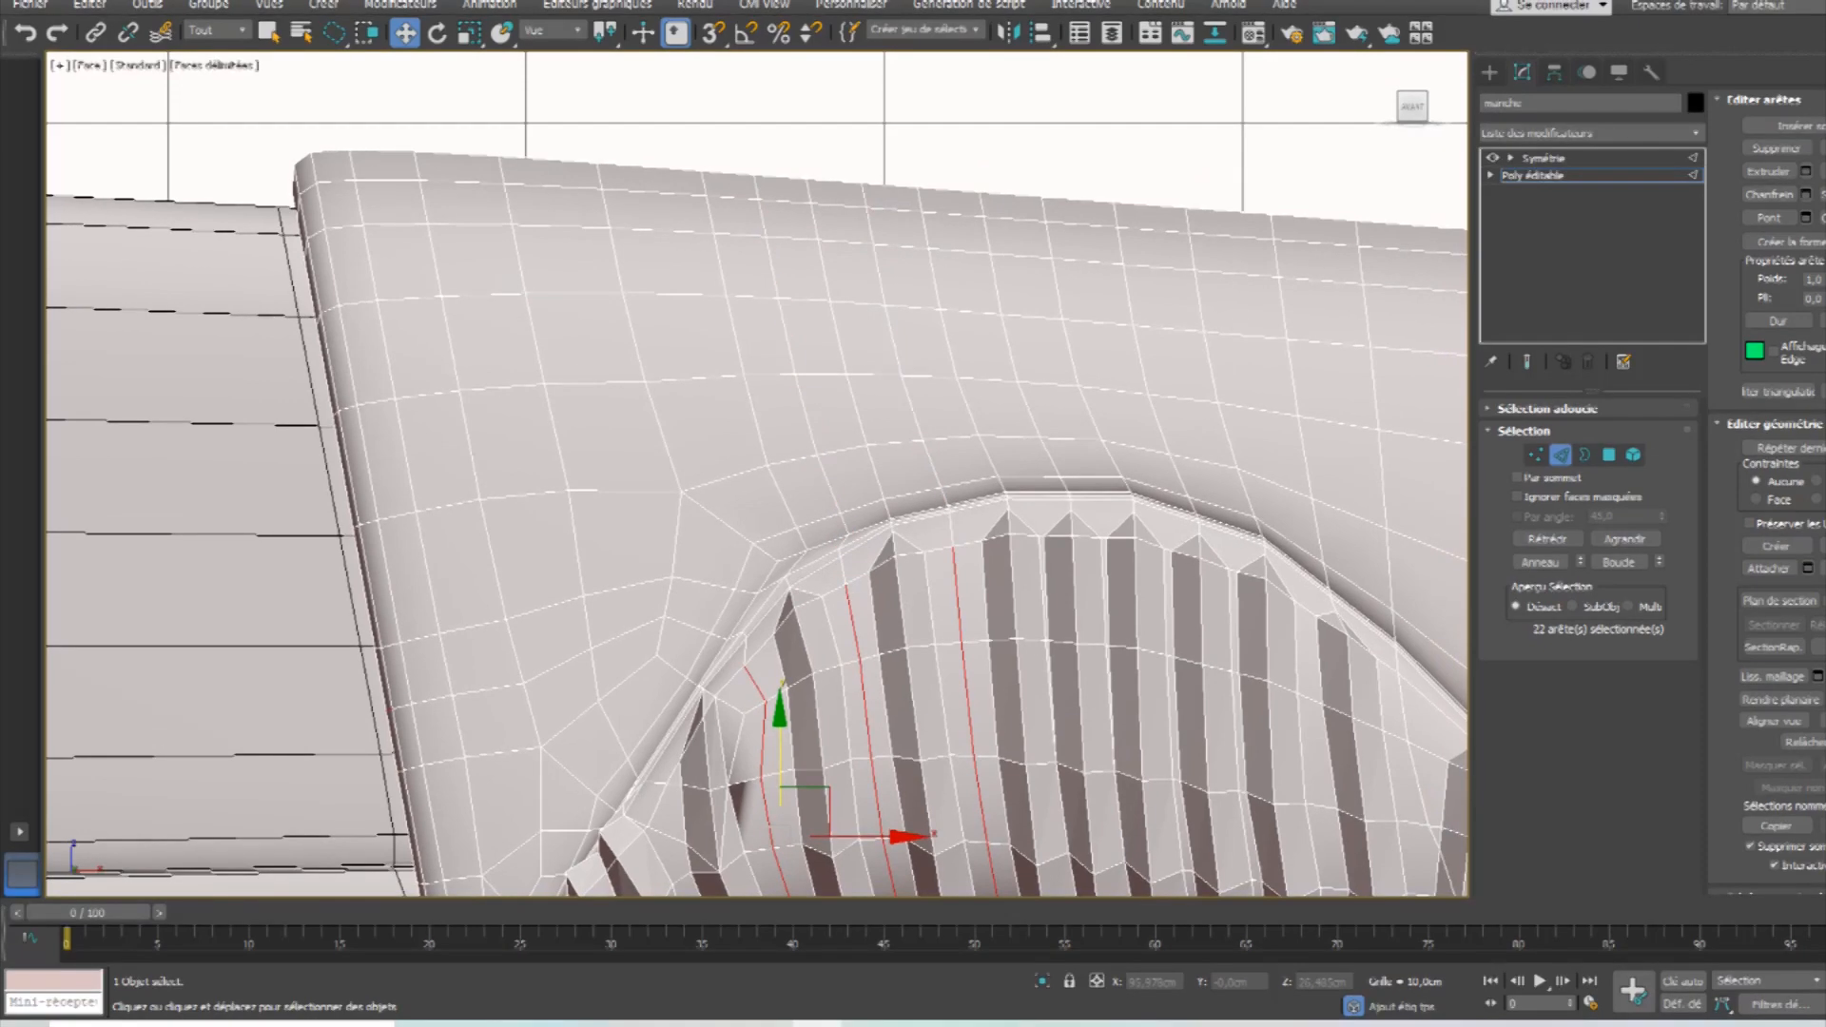
pyautogui.click(1814, 170)
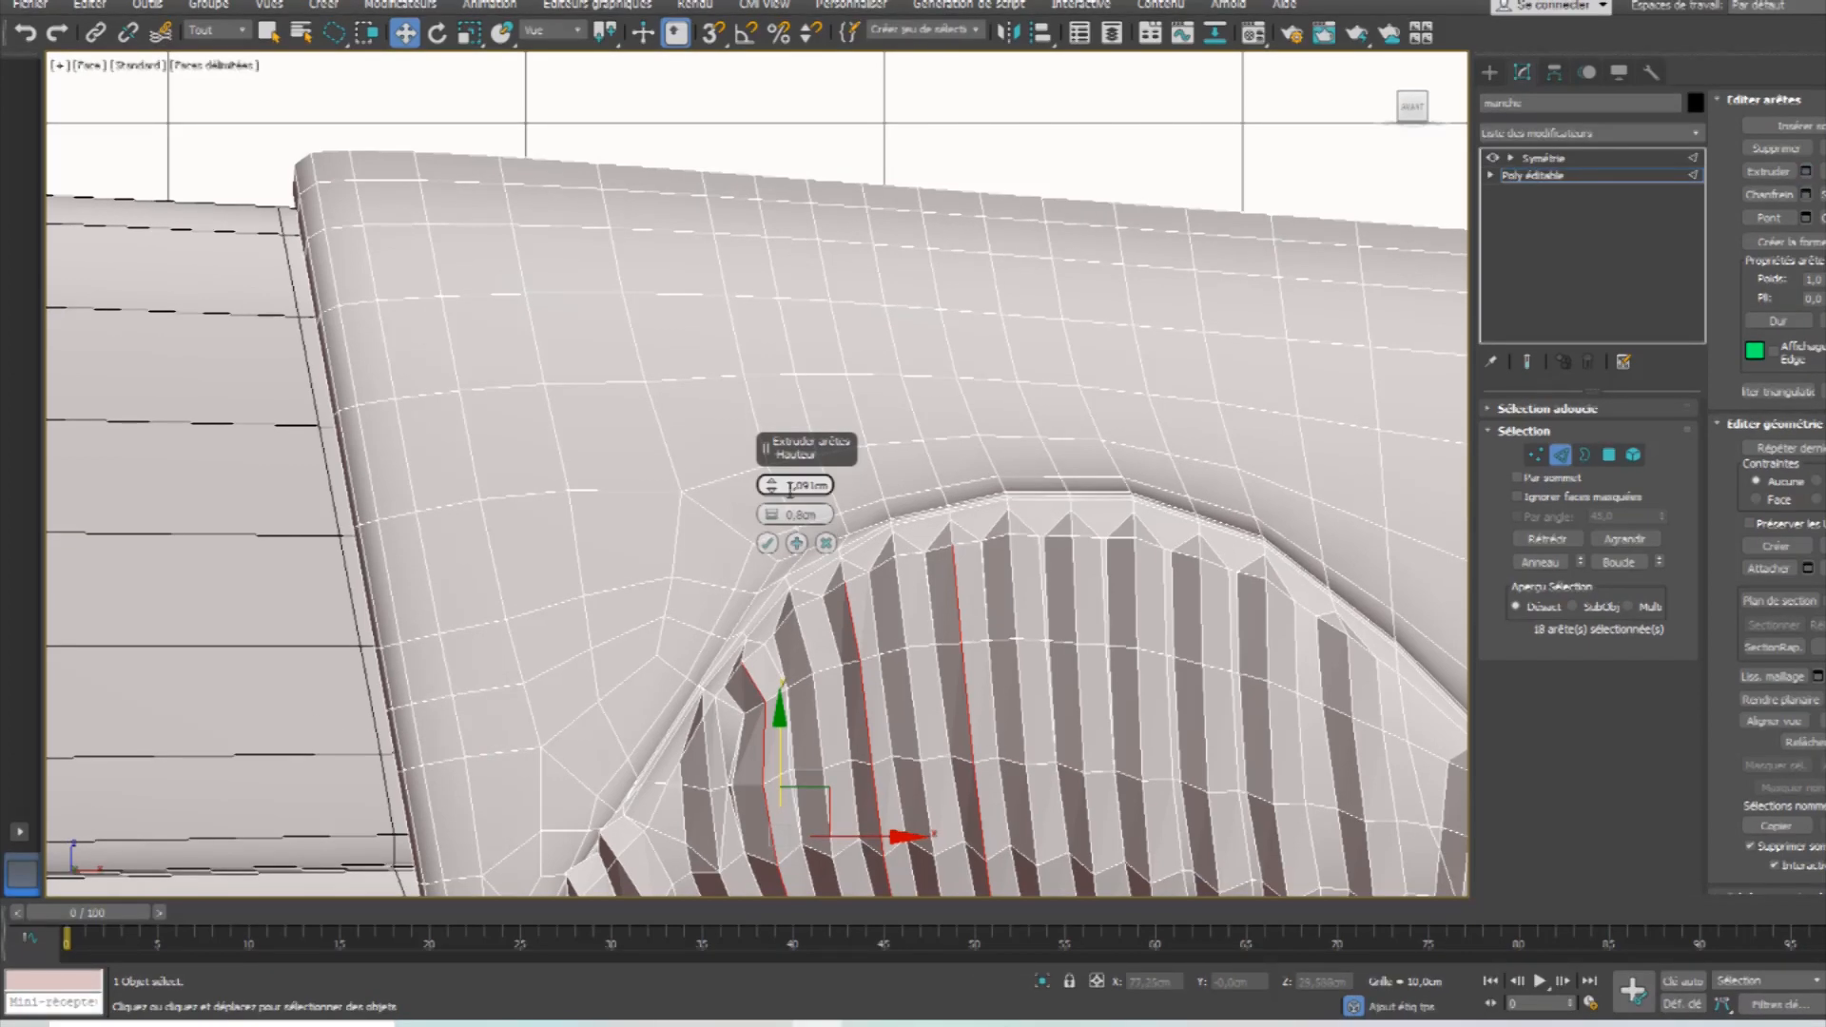
pyautogui.click(768, 543)
# Add a Lissage rapide modifier above the handle's Symétrie modifier and review the smoothed handle.
pyautogui.scroll(-3, 965, 816)
pyautogui.moveTo(965, 817); pyautogui.dragTo(576, 492, button='middle')
pyautogui.click(1555, 458)
pyautogui.click(1541, 158)
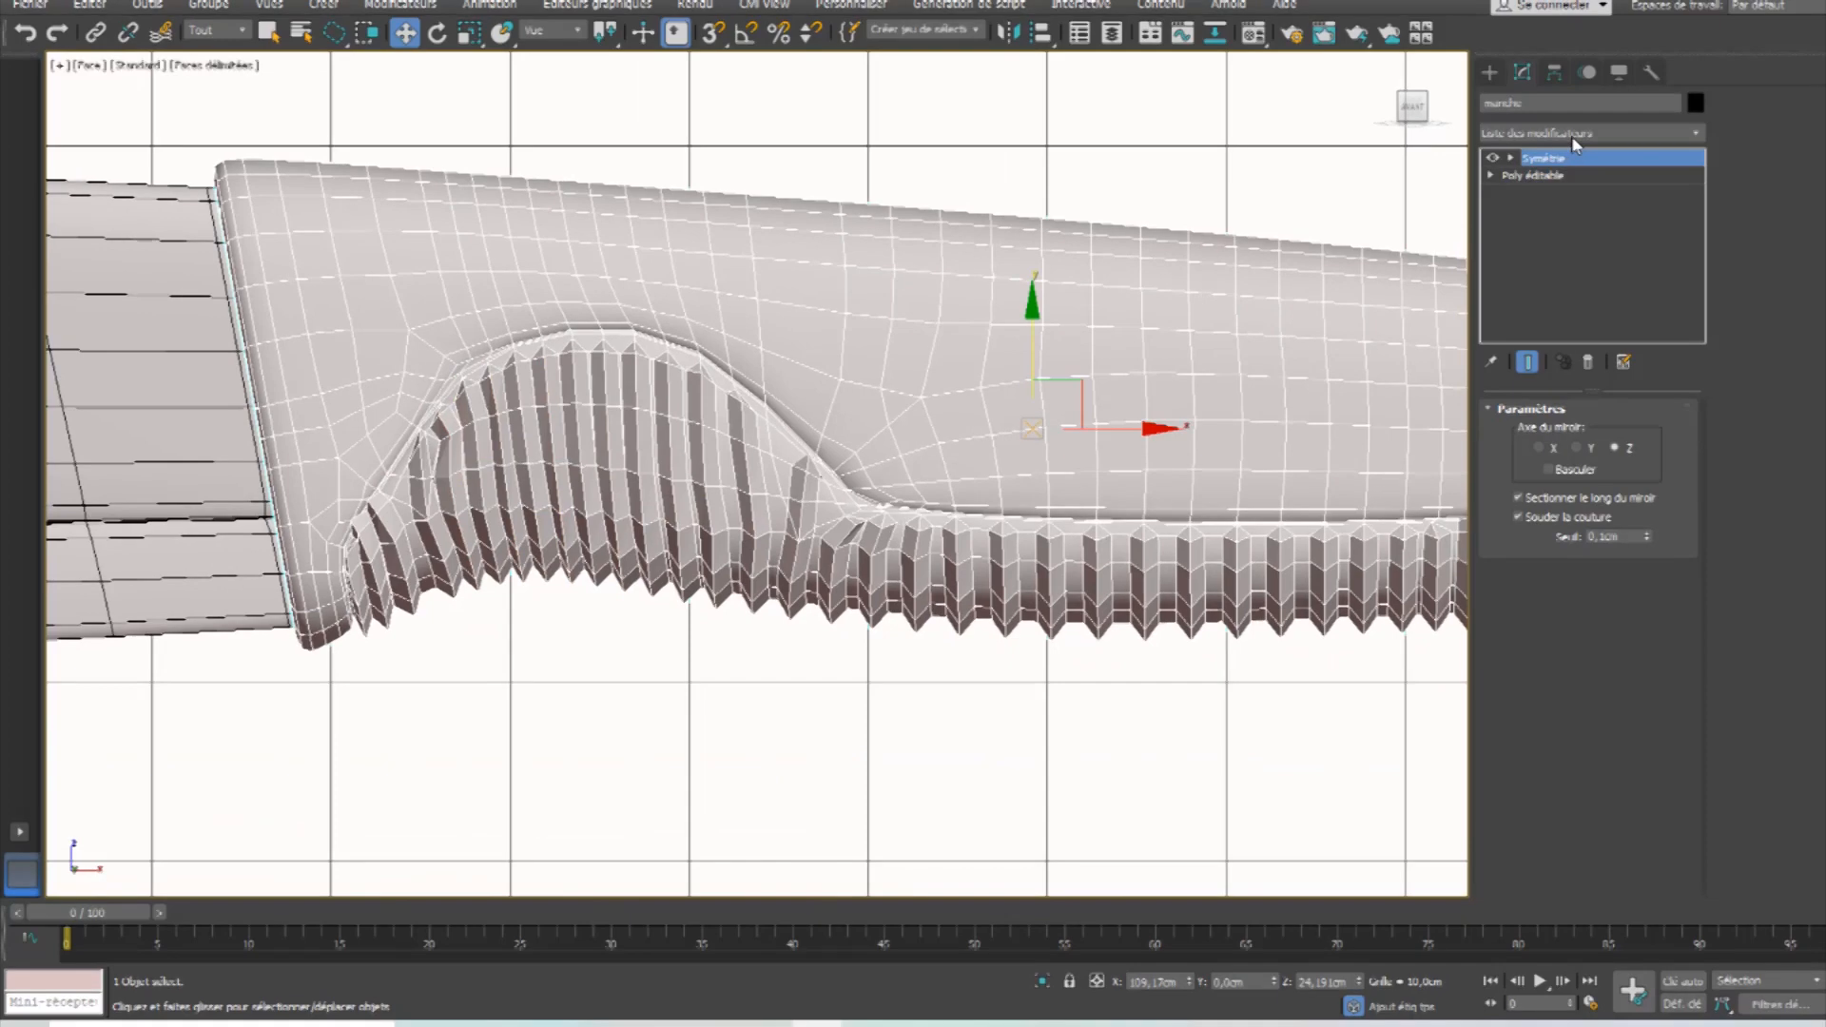
pyautogui.click(1575, 132)
pyautogui.press('l')
pyautogui.press('l')
pyautogui.press('l')
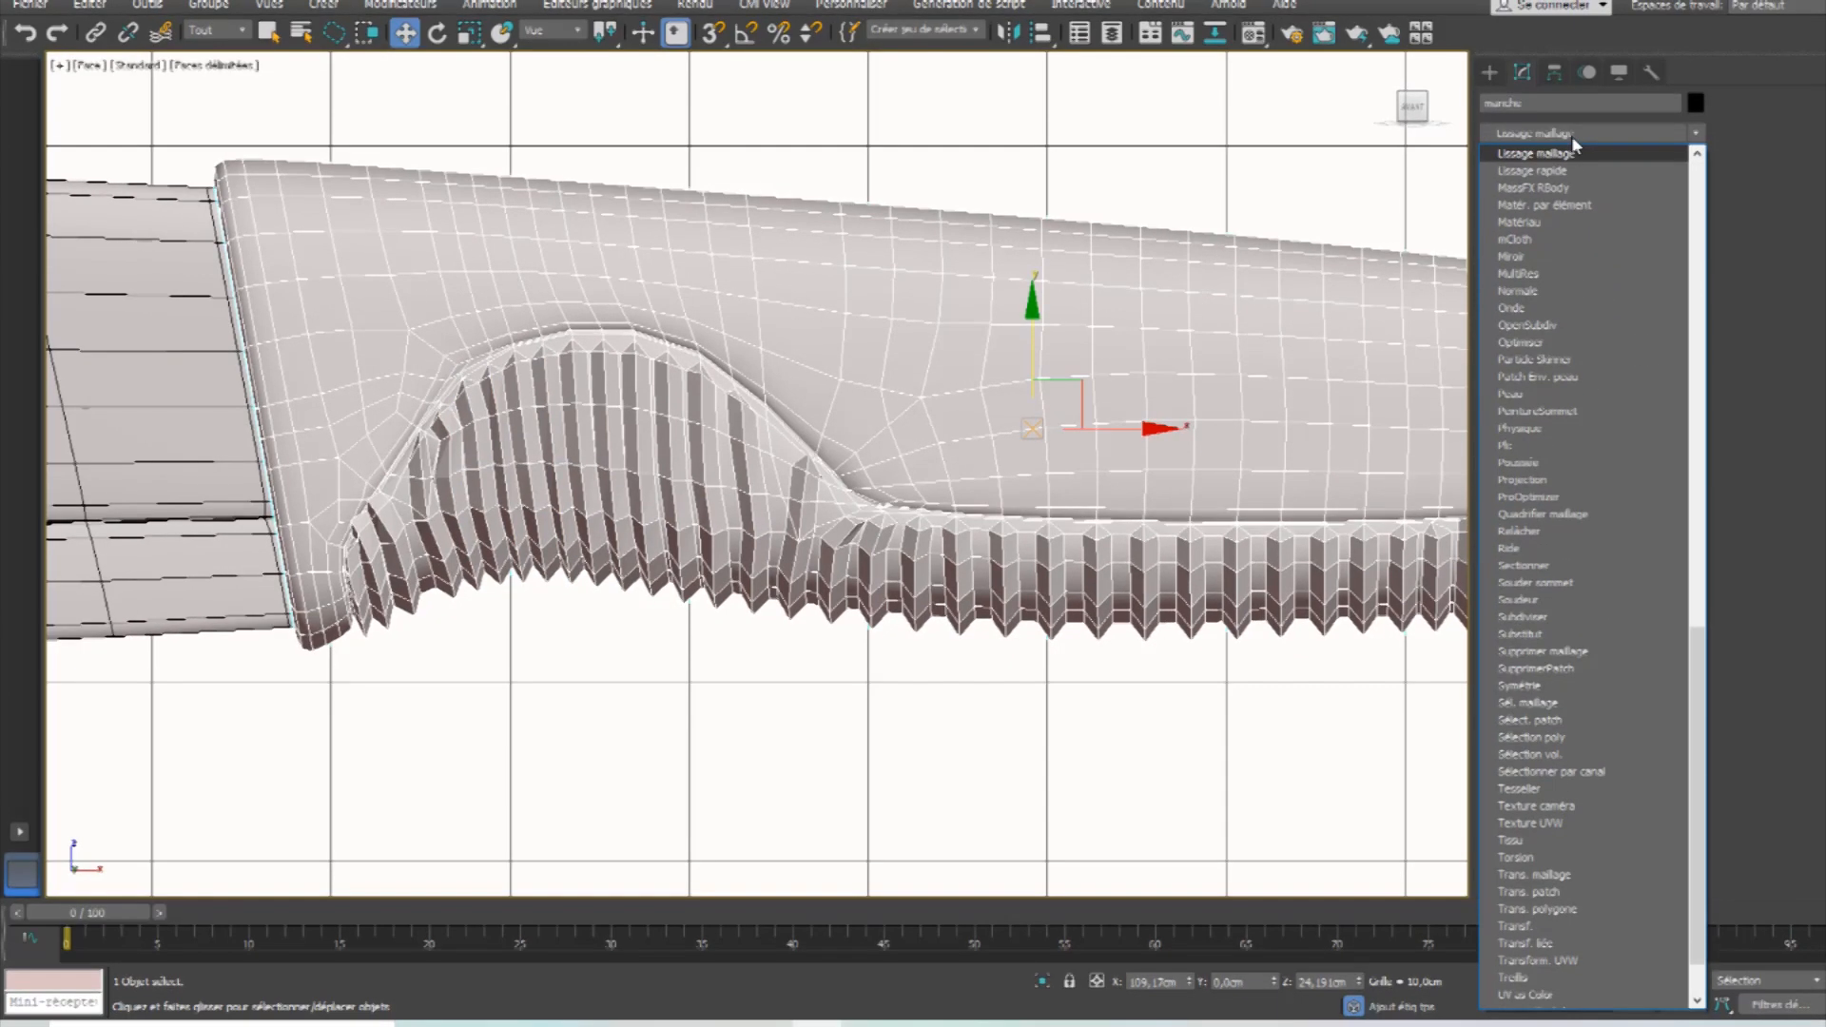
pyautogui.press('Return')
pyautogui.moveTo(1206, 491); pyautogui.dragTo(685, 420, button='middle')
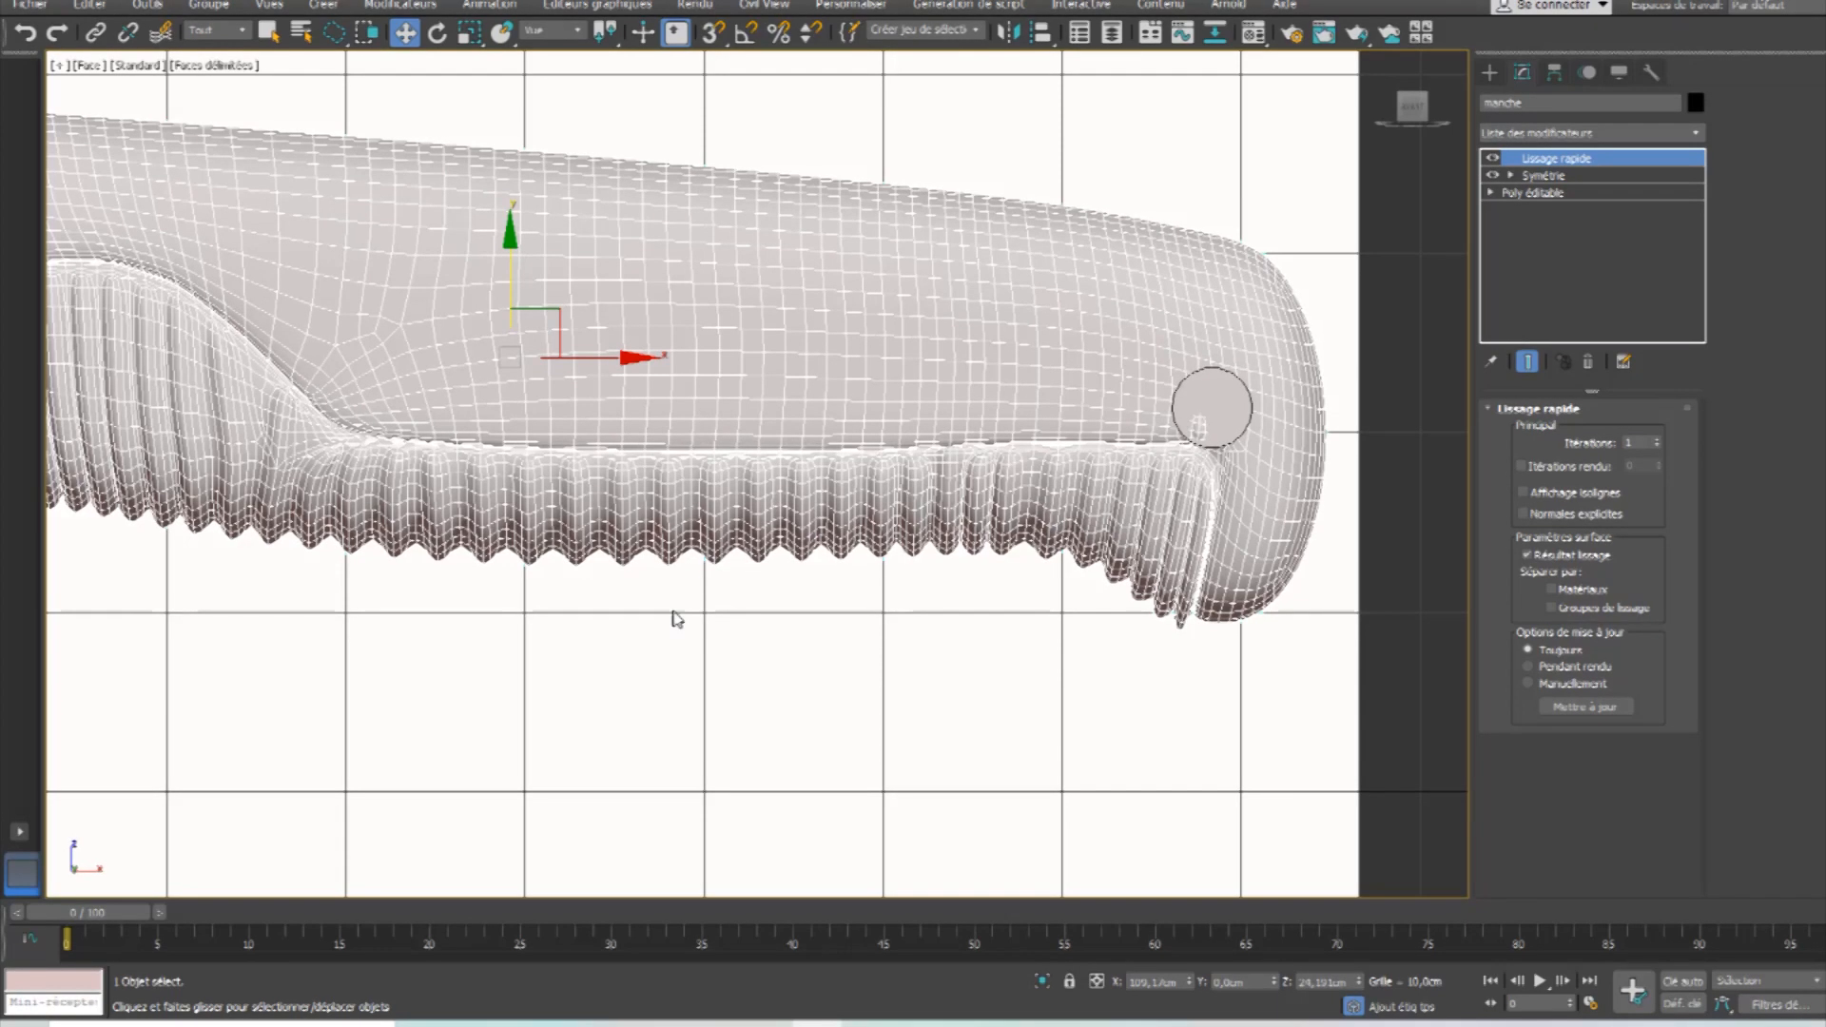
pyautogui.scroll(-5, 913, 608)
pyautogui.moveTo(913, 606); pyautogui.dragTo(720, 620, button='middle')
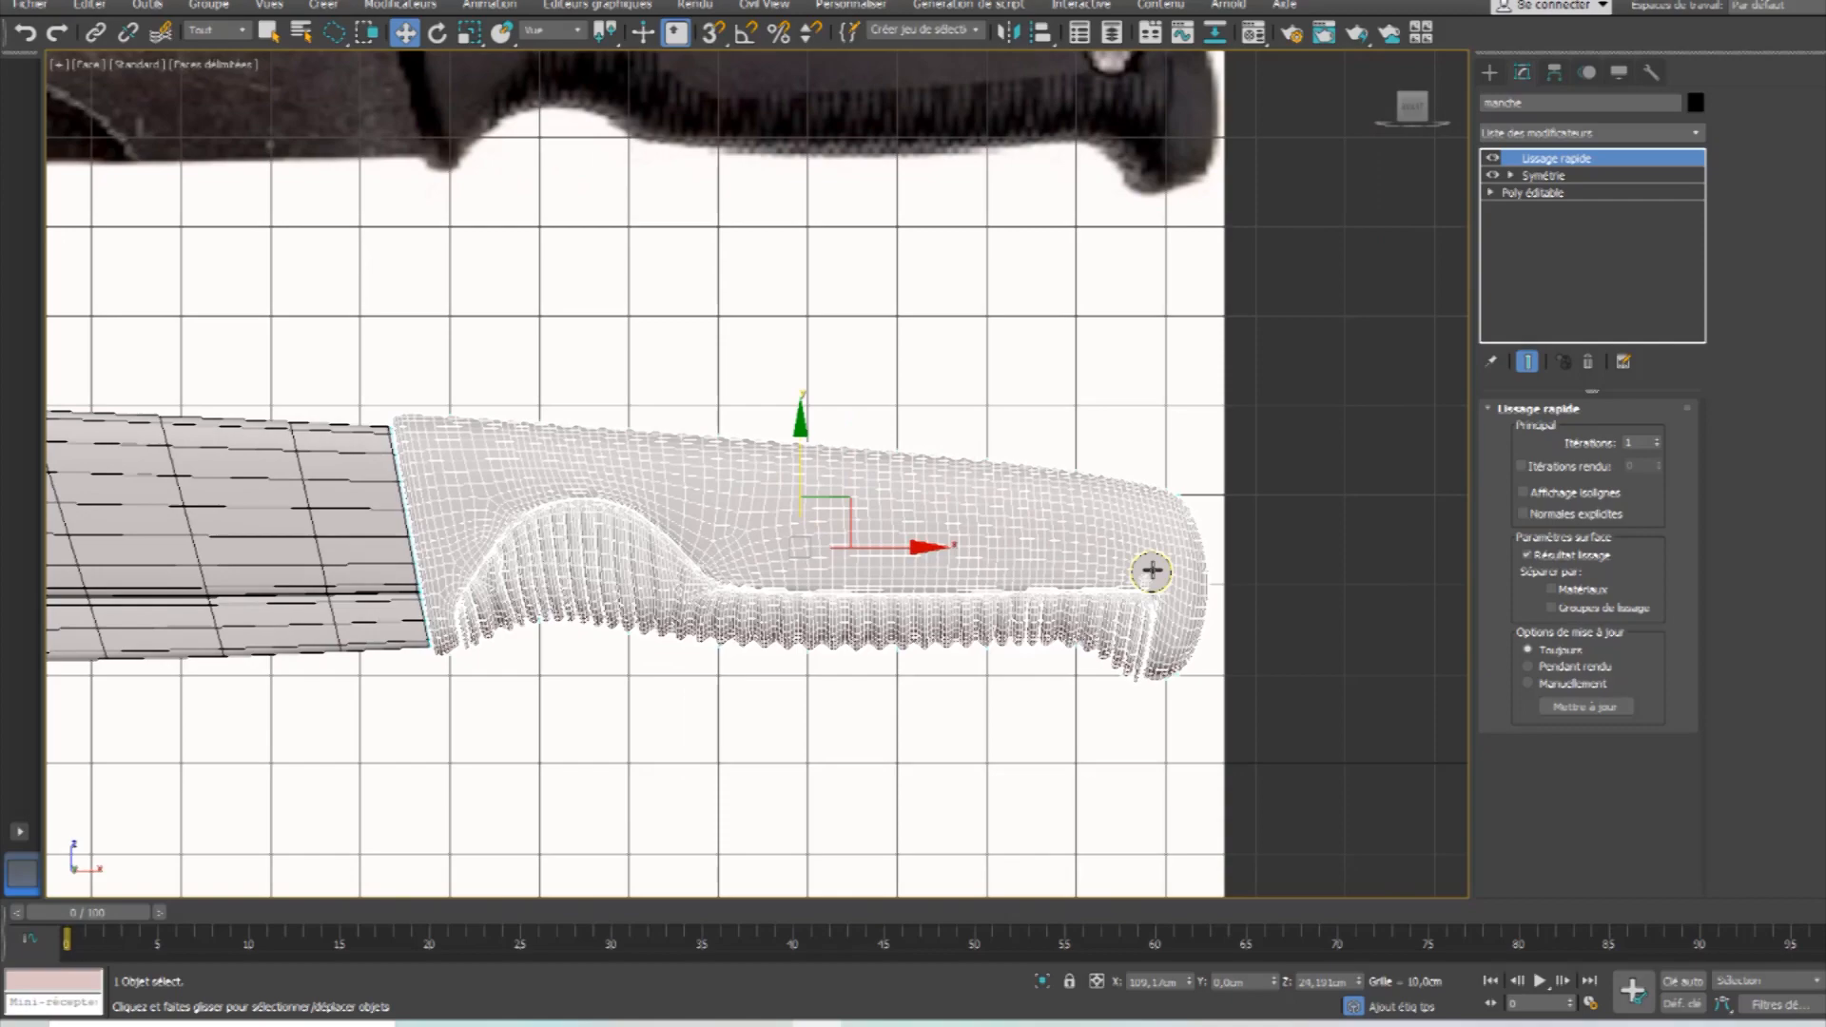
pyautogui.click(1149, 574)
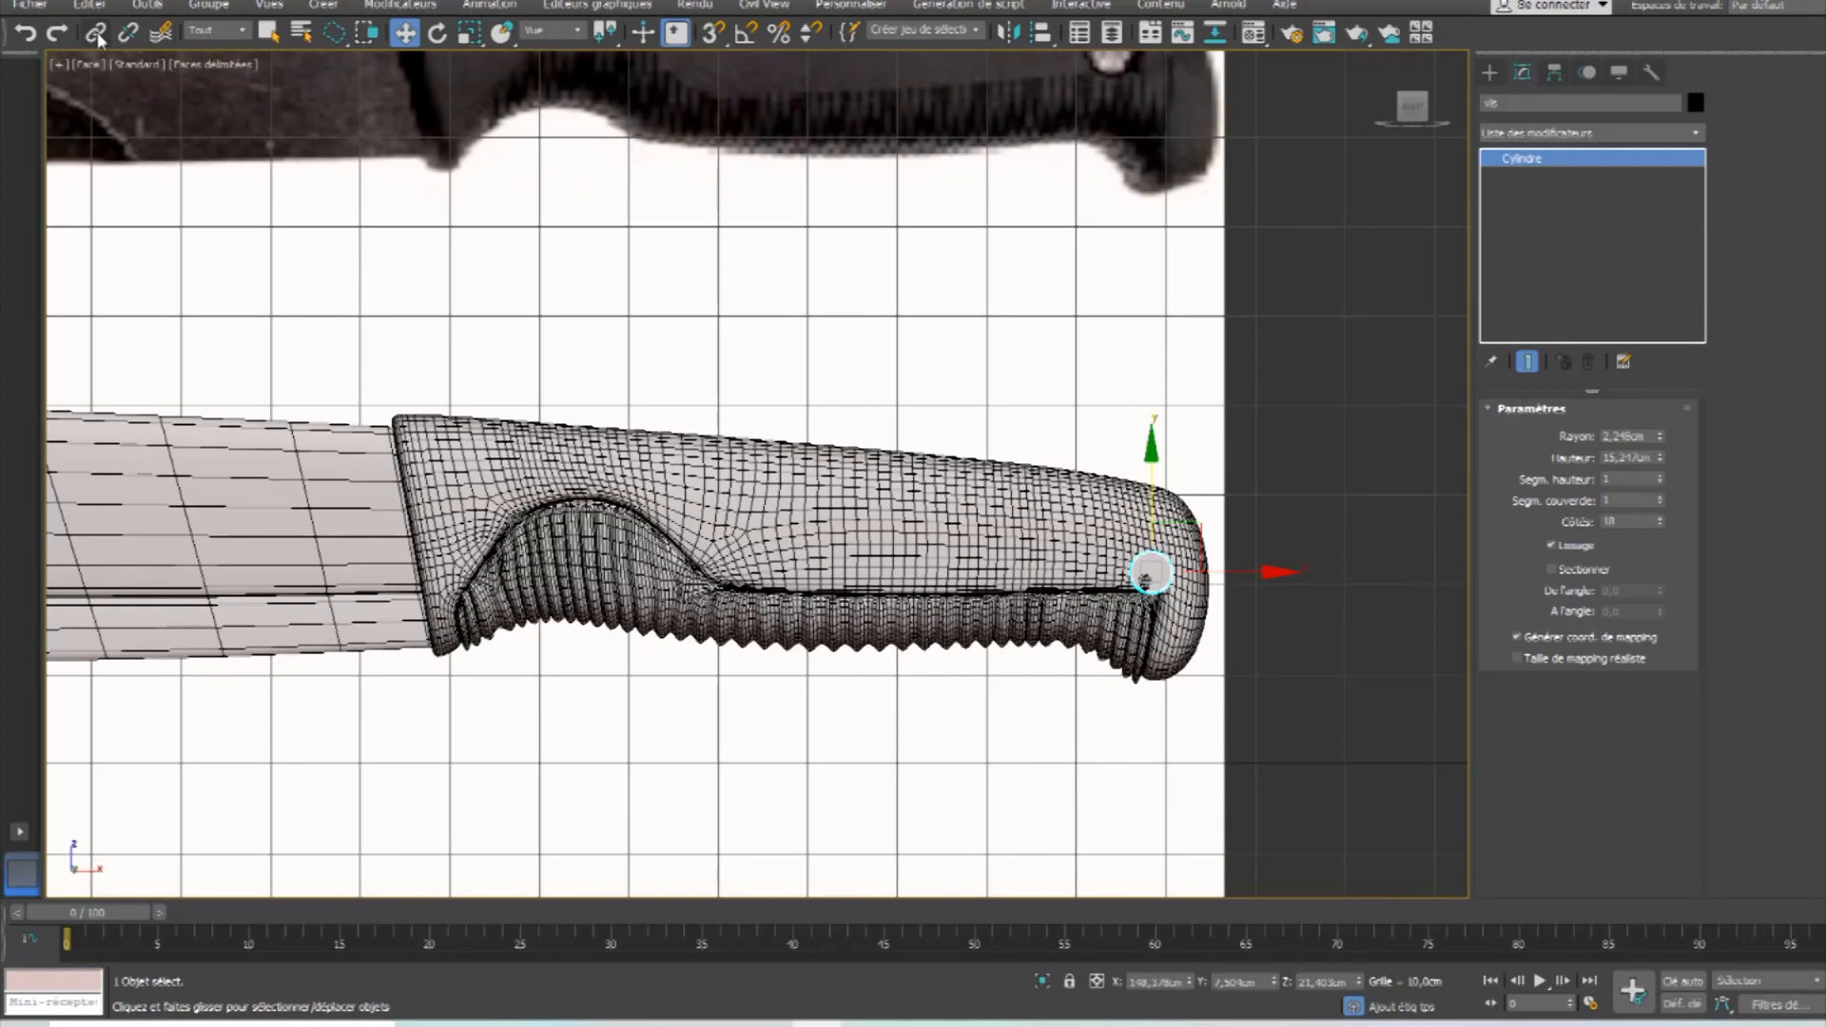
pyautogui.click(958, 548)
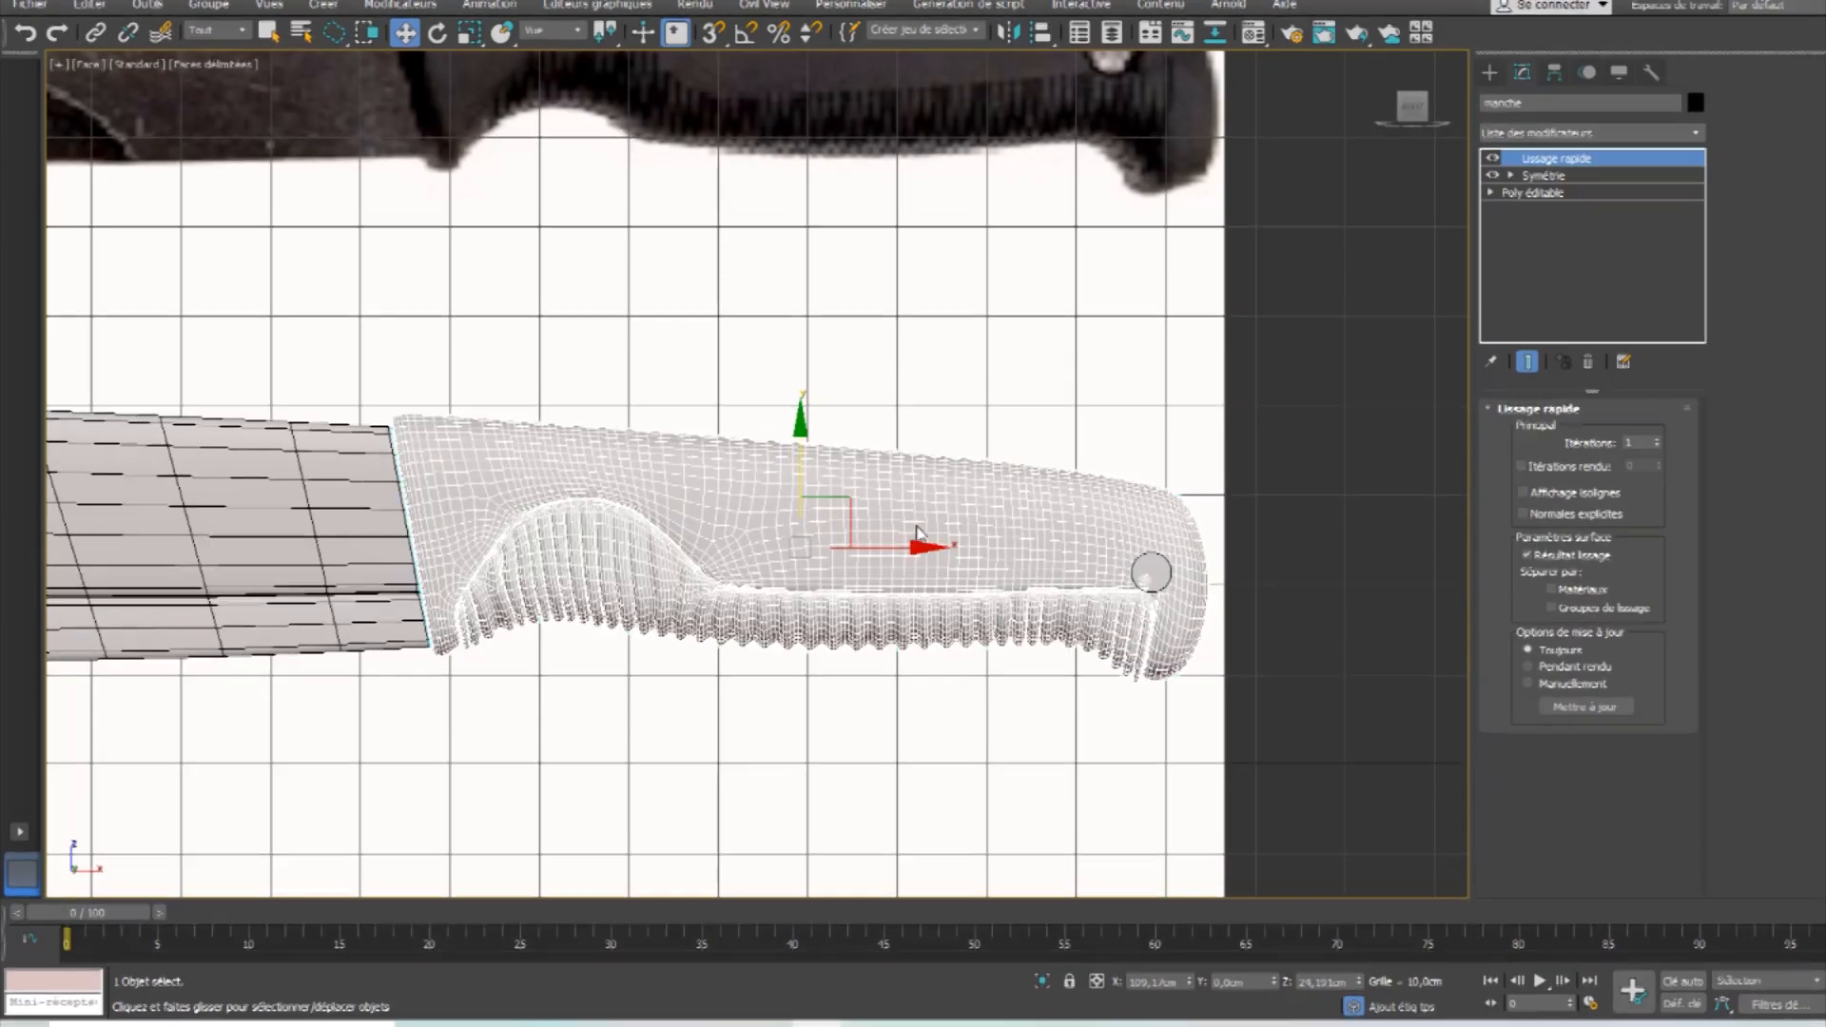
pyautogui.rightClick(919, 531)
pyautogui.moveTo(985, 739)
pyautogui.click(1307, 566)
pyautogui.scroll(6, 1211, 575)
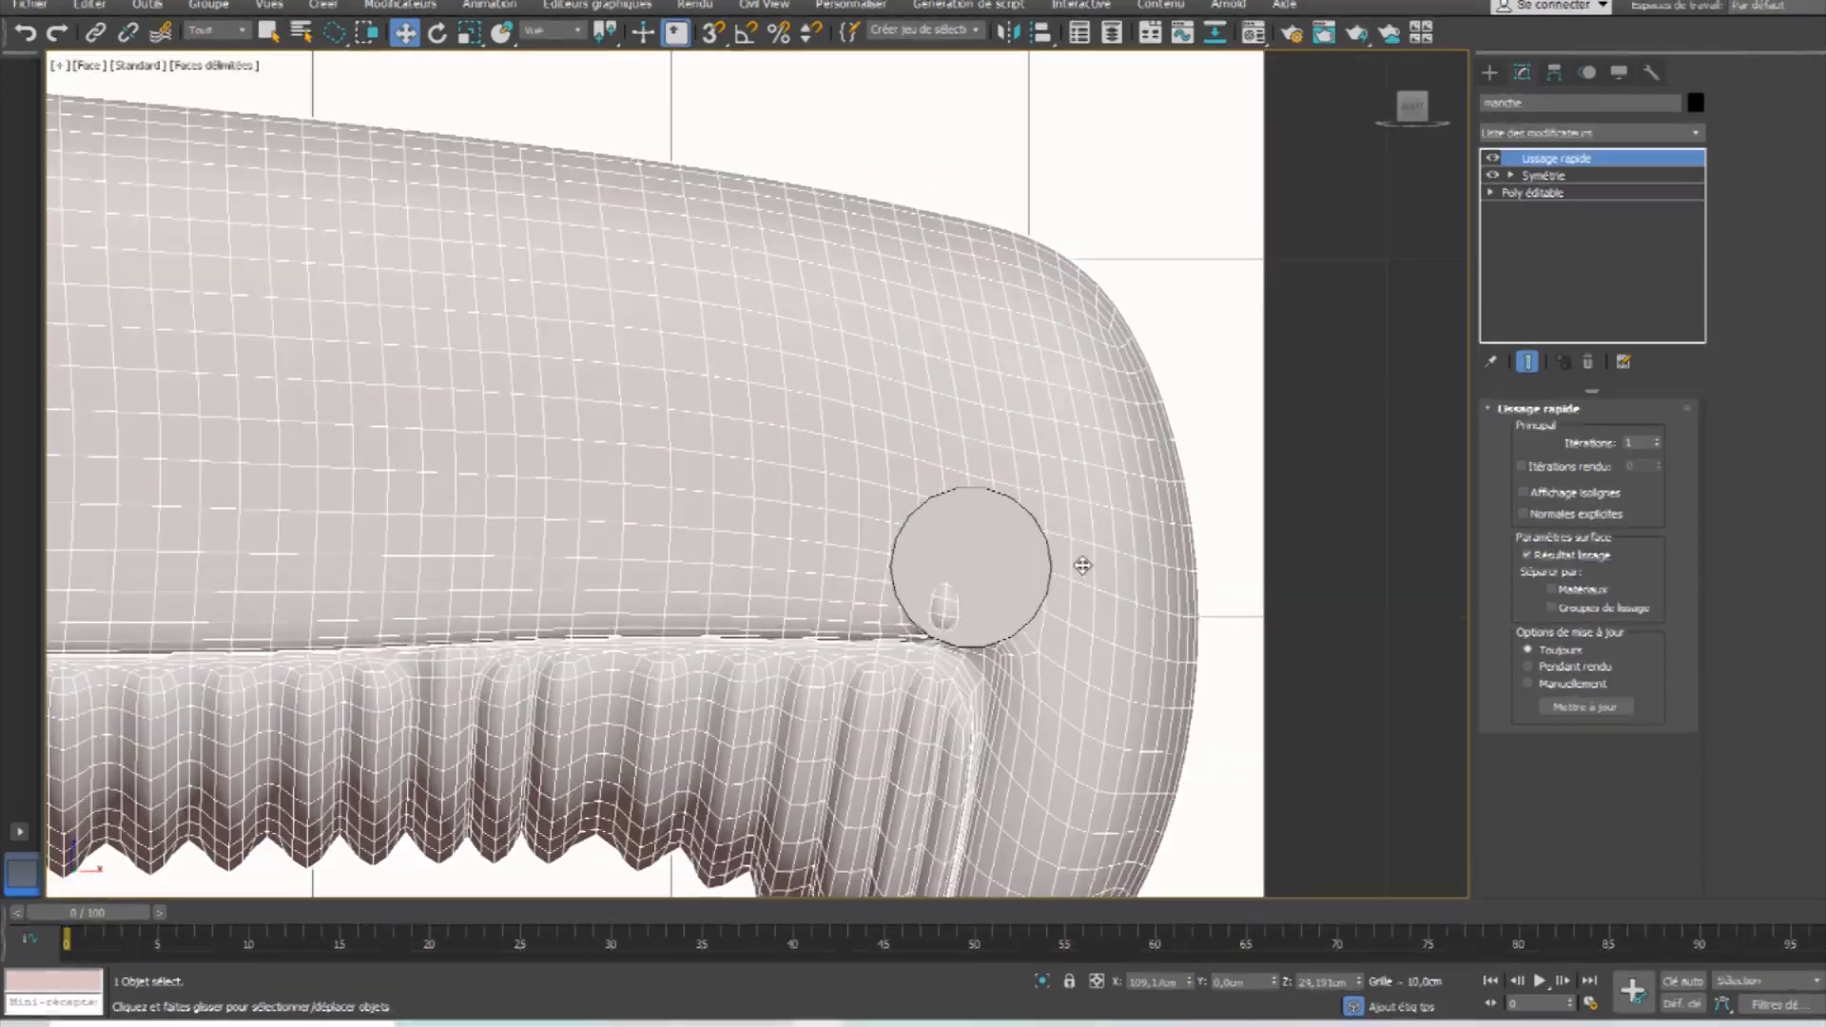
pyautogui.click(1010, 567)
pyautogui.rightClick(991, 541)
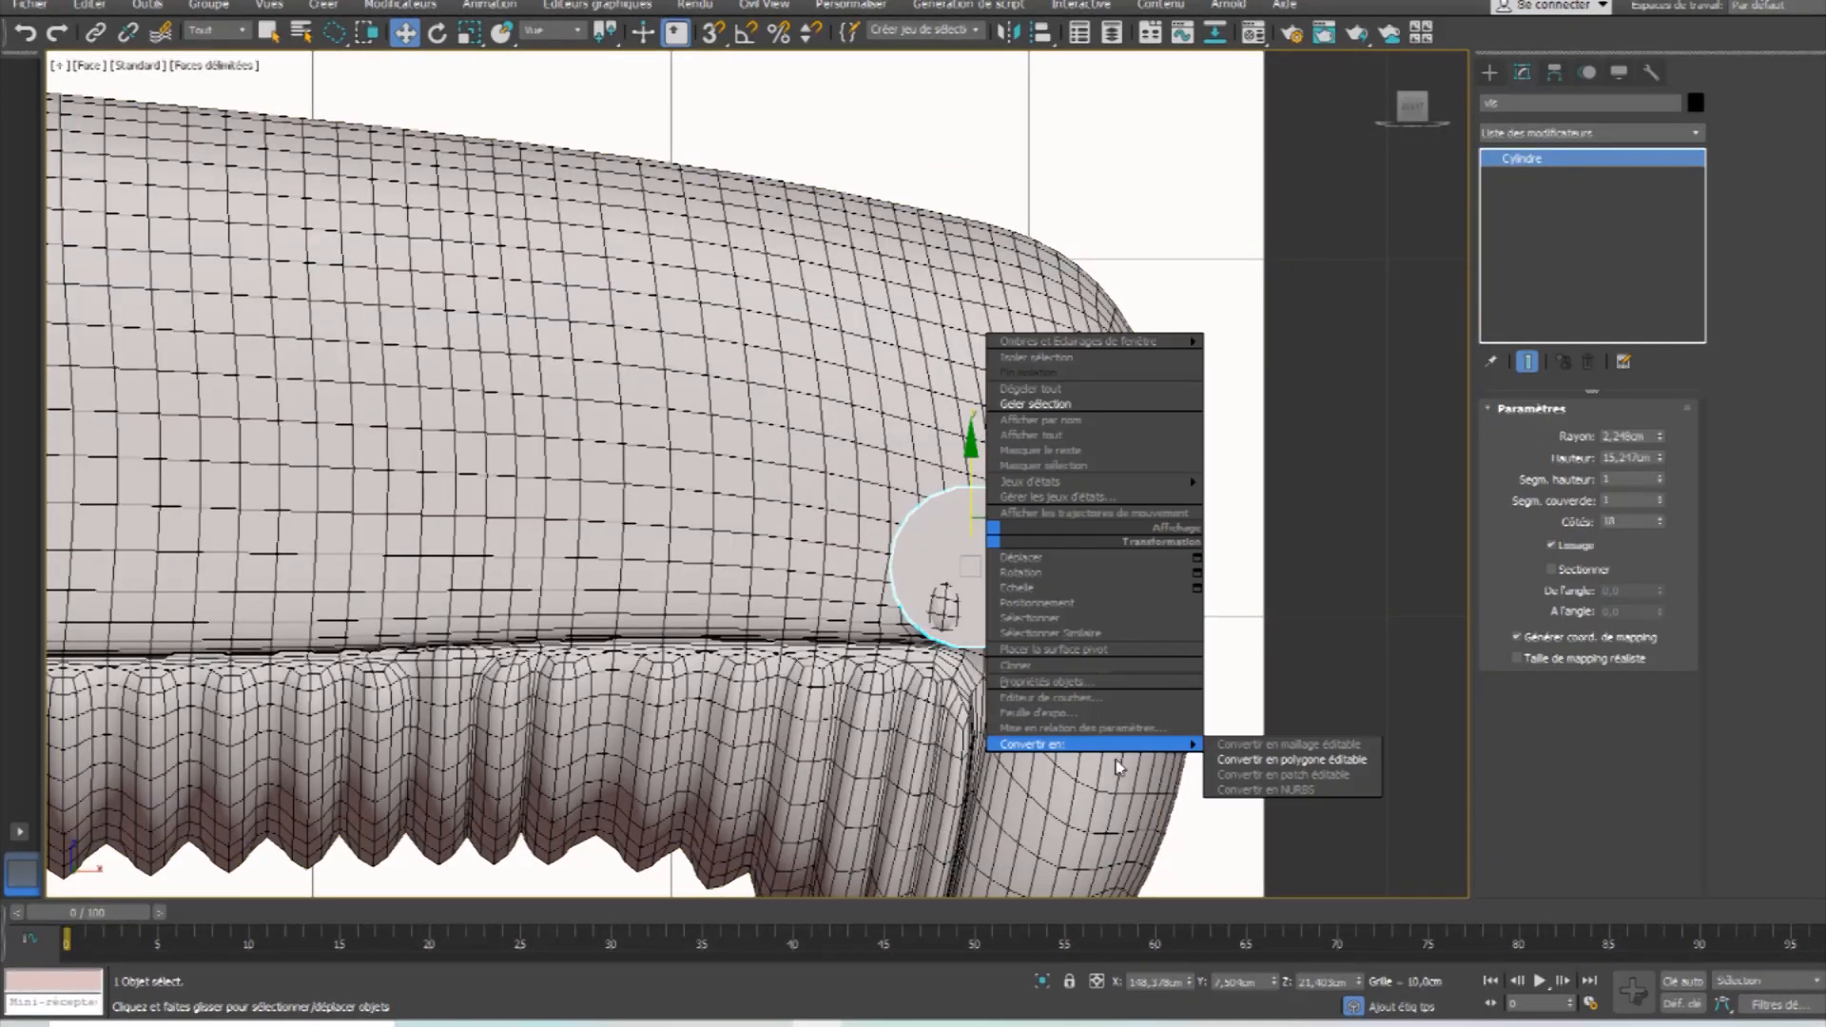
pyautogui.keyDown('alt'); pyautogui.moveTo(1078, 587); pyautogui.dragTo(1128, 460, button='middle'); pyautogui.keyUp('alt')
pyautogui.rightClick(822, 557)
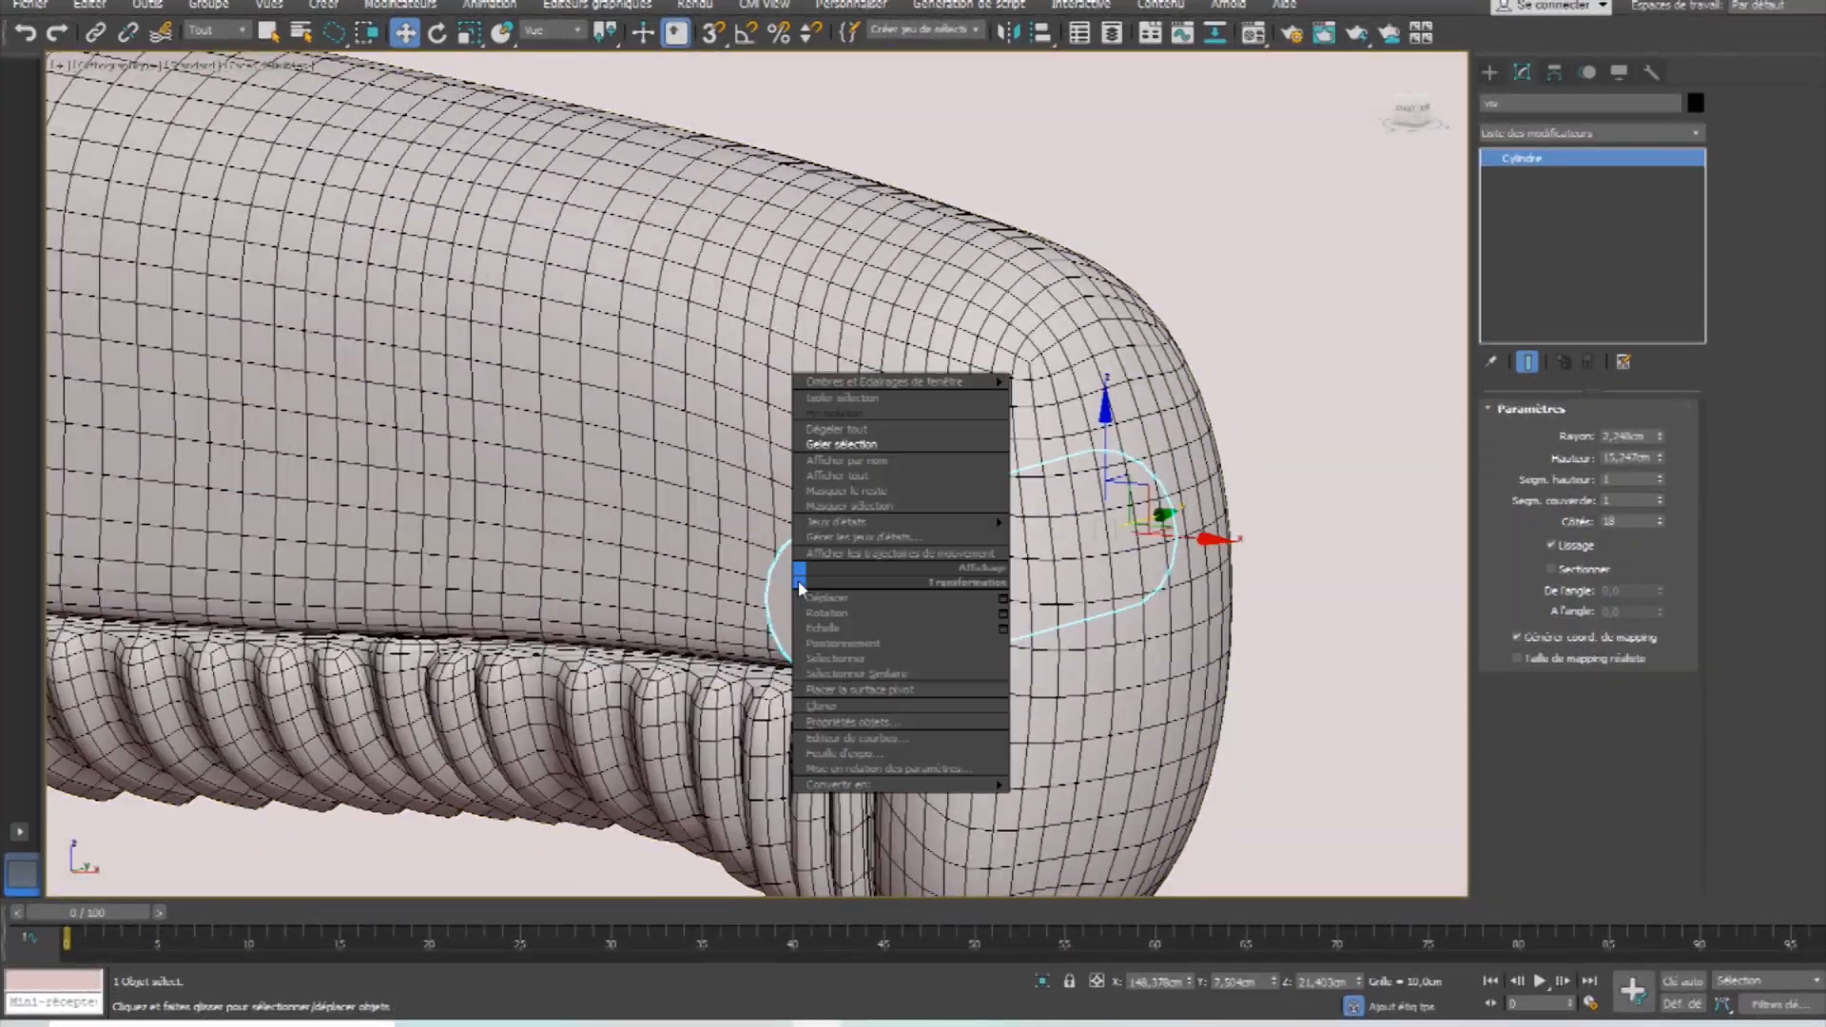
# Collapse the handle's Symétrie modifier into its editable poly and attach the rivet cylinder to the handle.
pyautogui.click(947, 371)
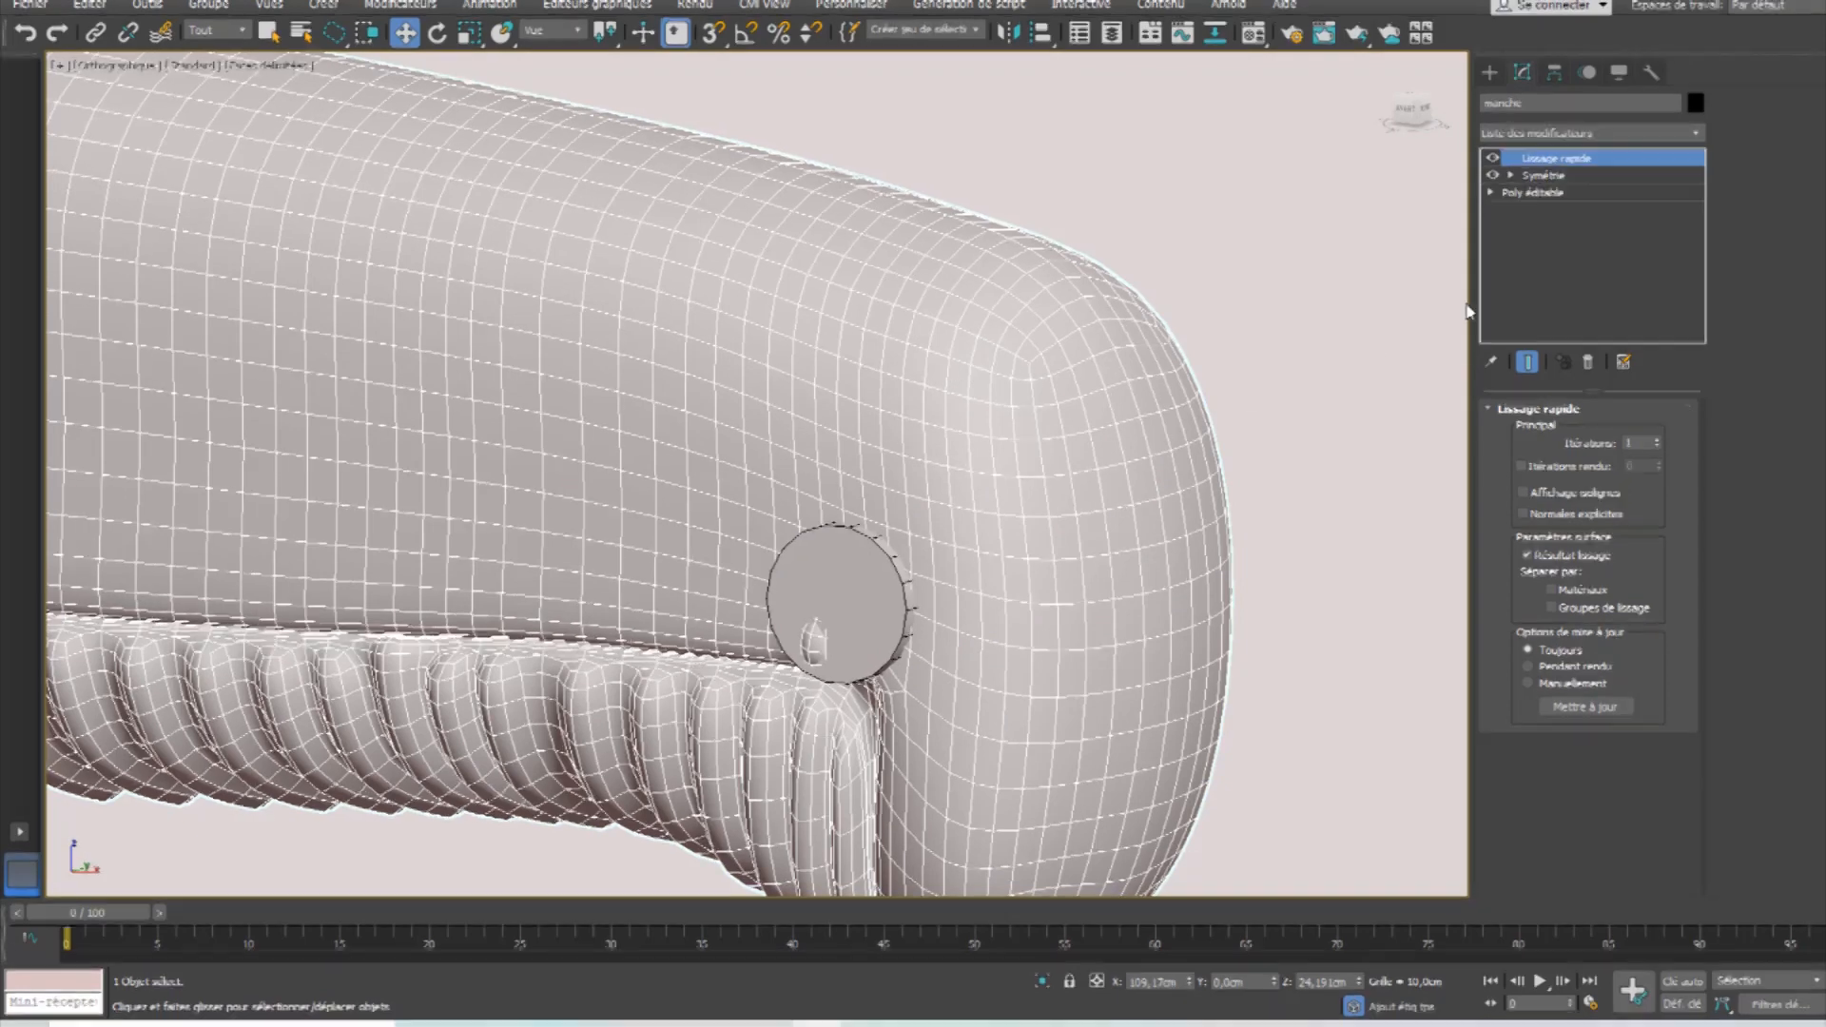
pyautogui.rightClick(788, 343)
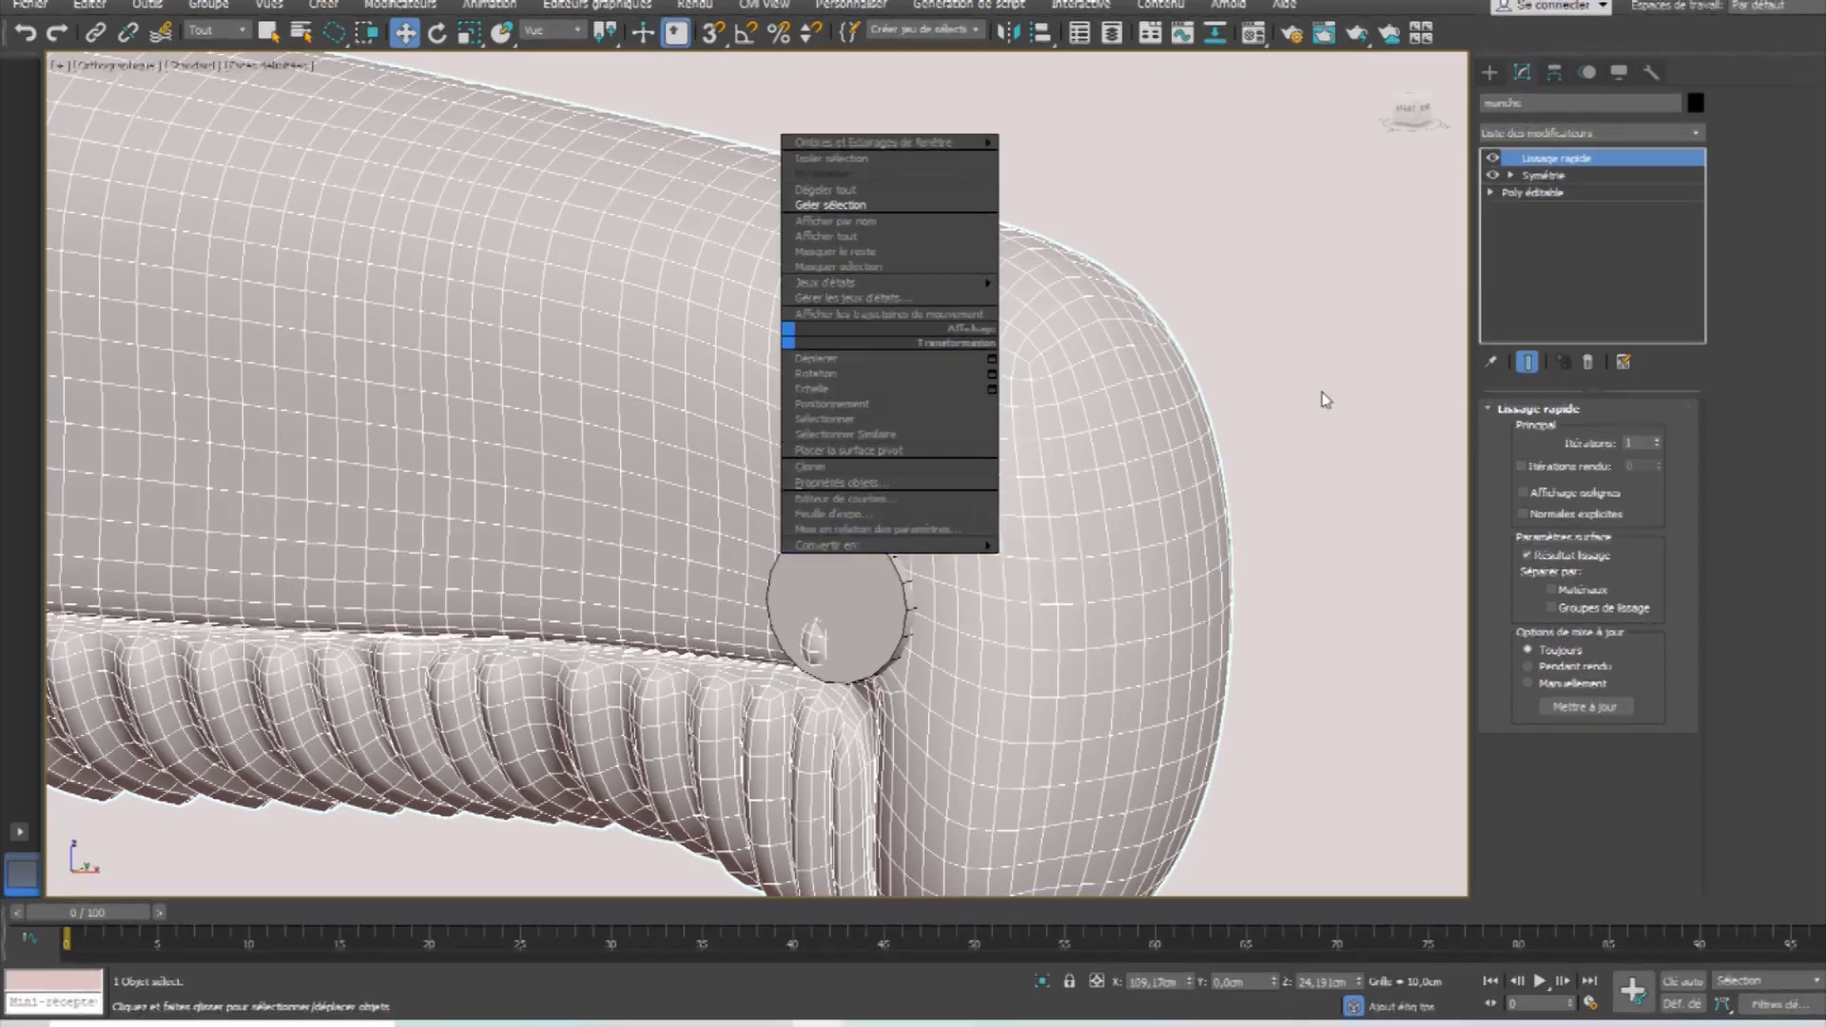
pyautogui.click(1583, 242)
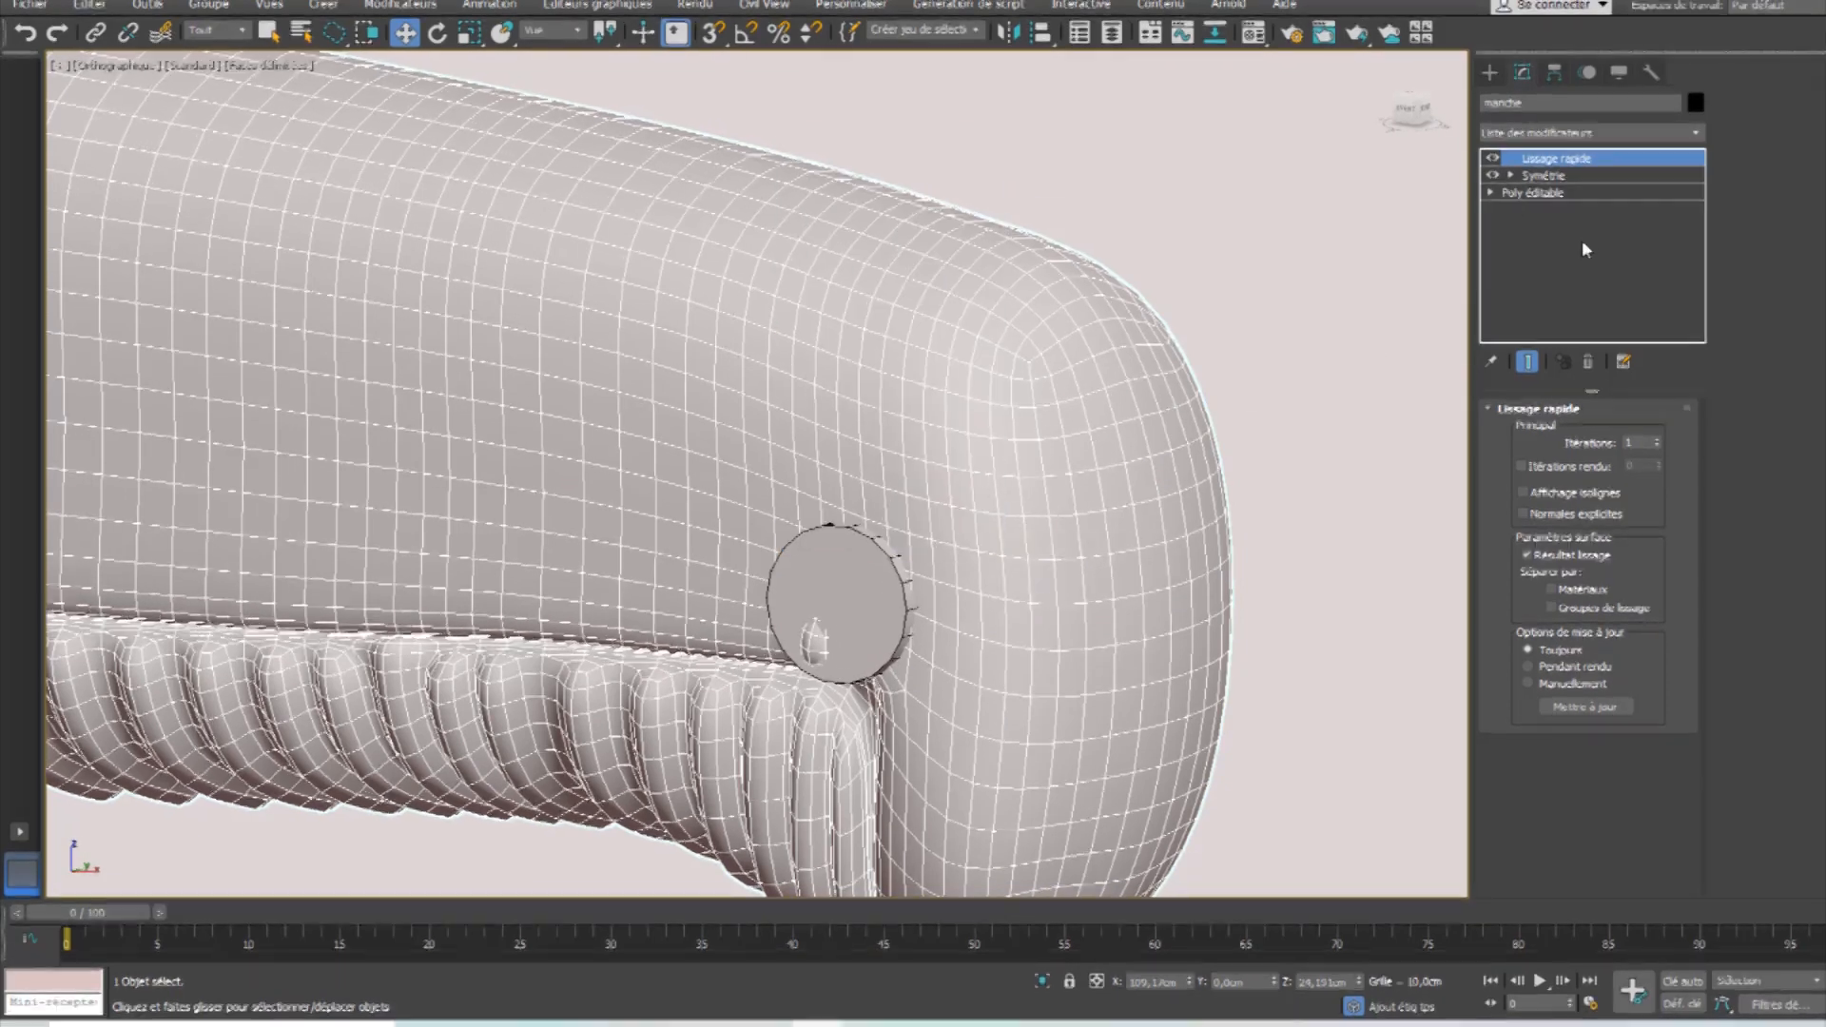
pyautogui.rightClick(1543, 181)
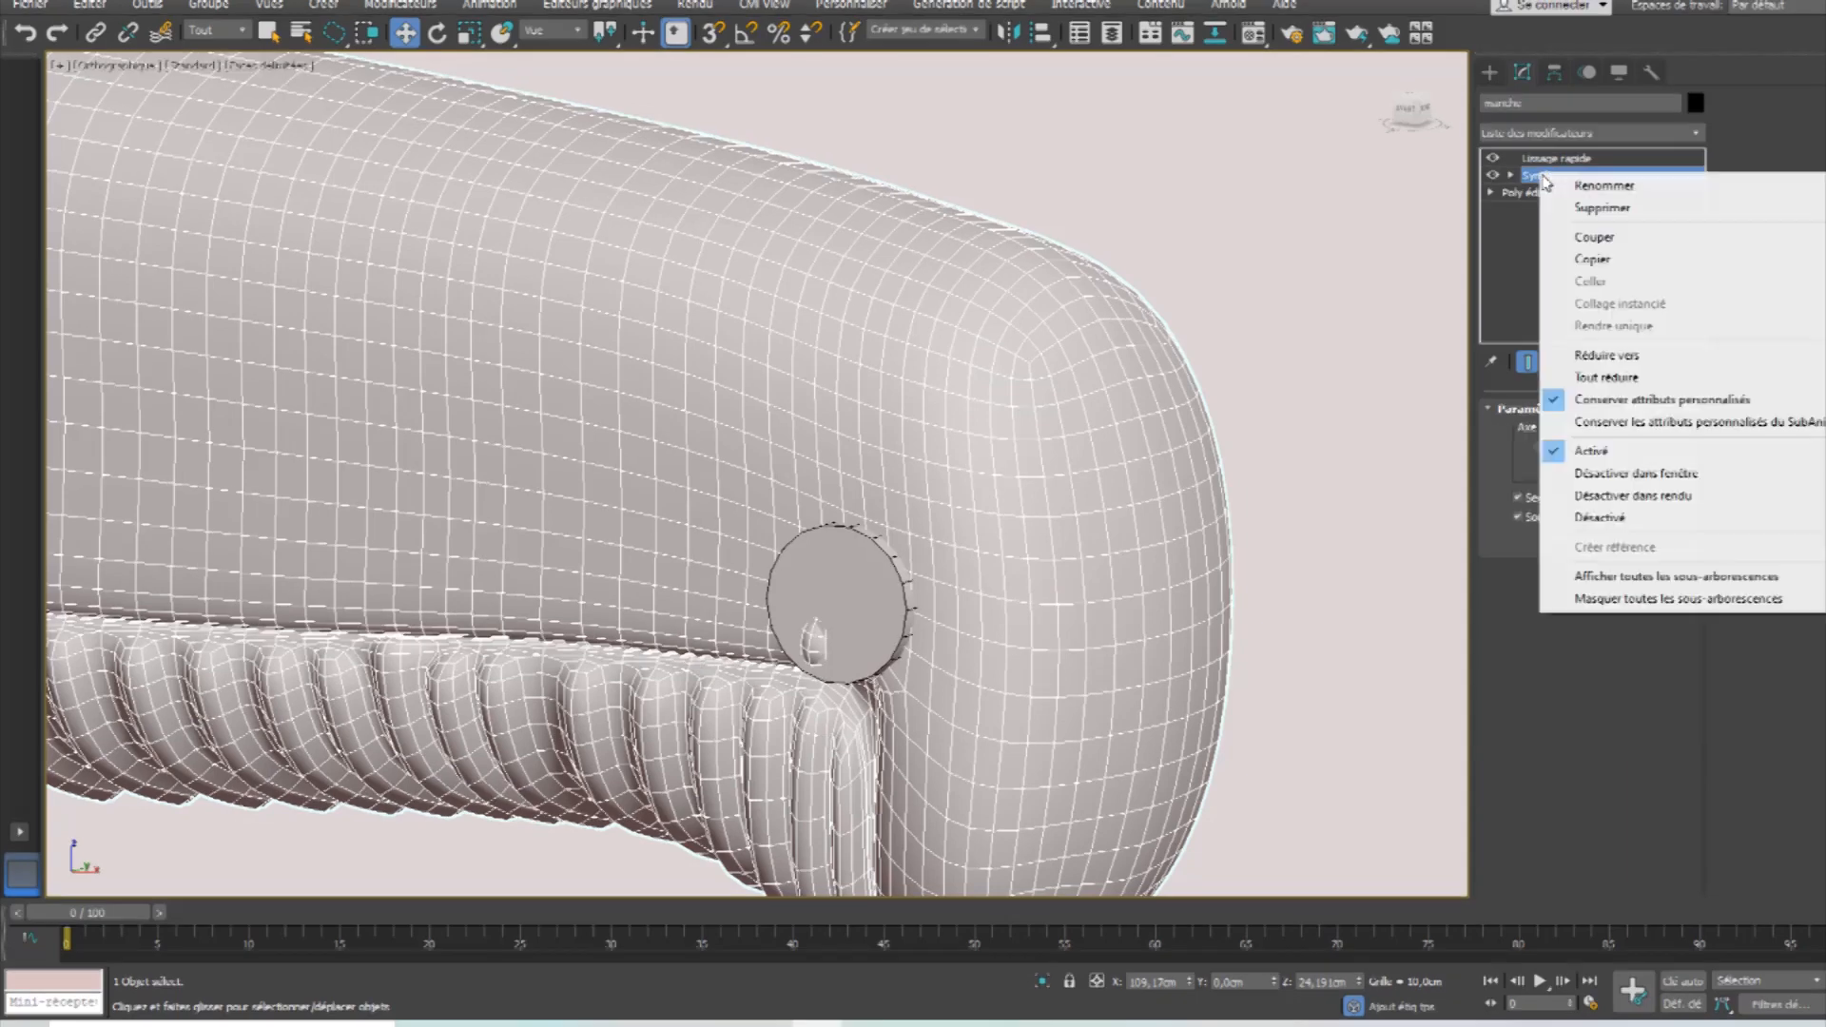
pyautogui.click(1608, 355)
pyautogui.click(978, 580)
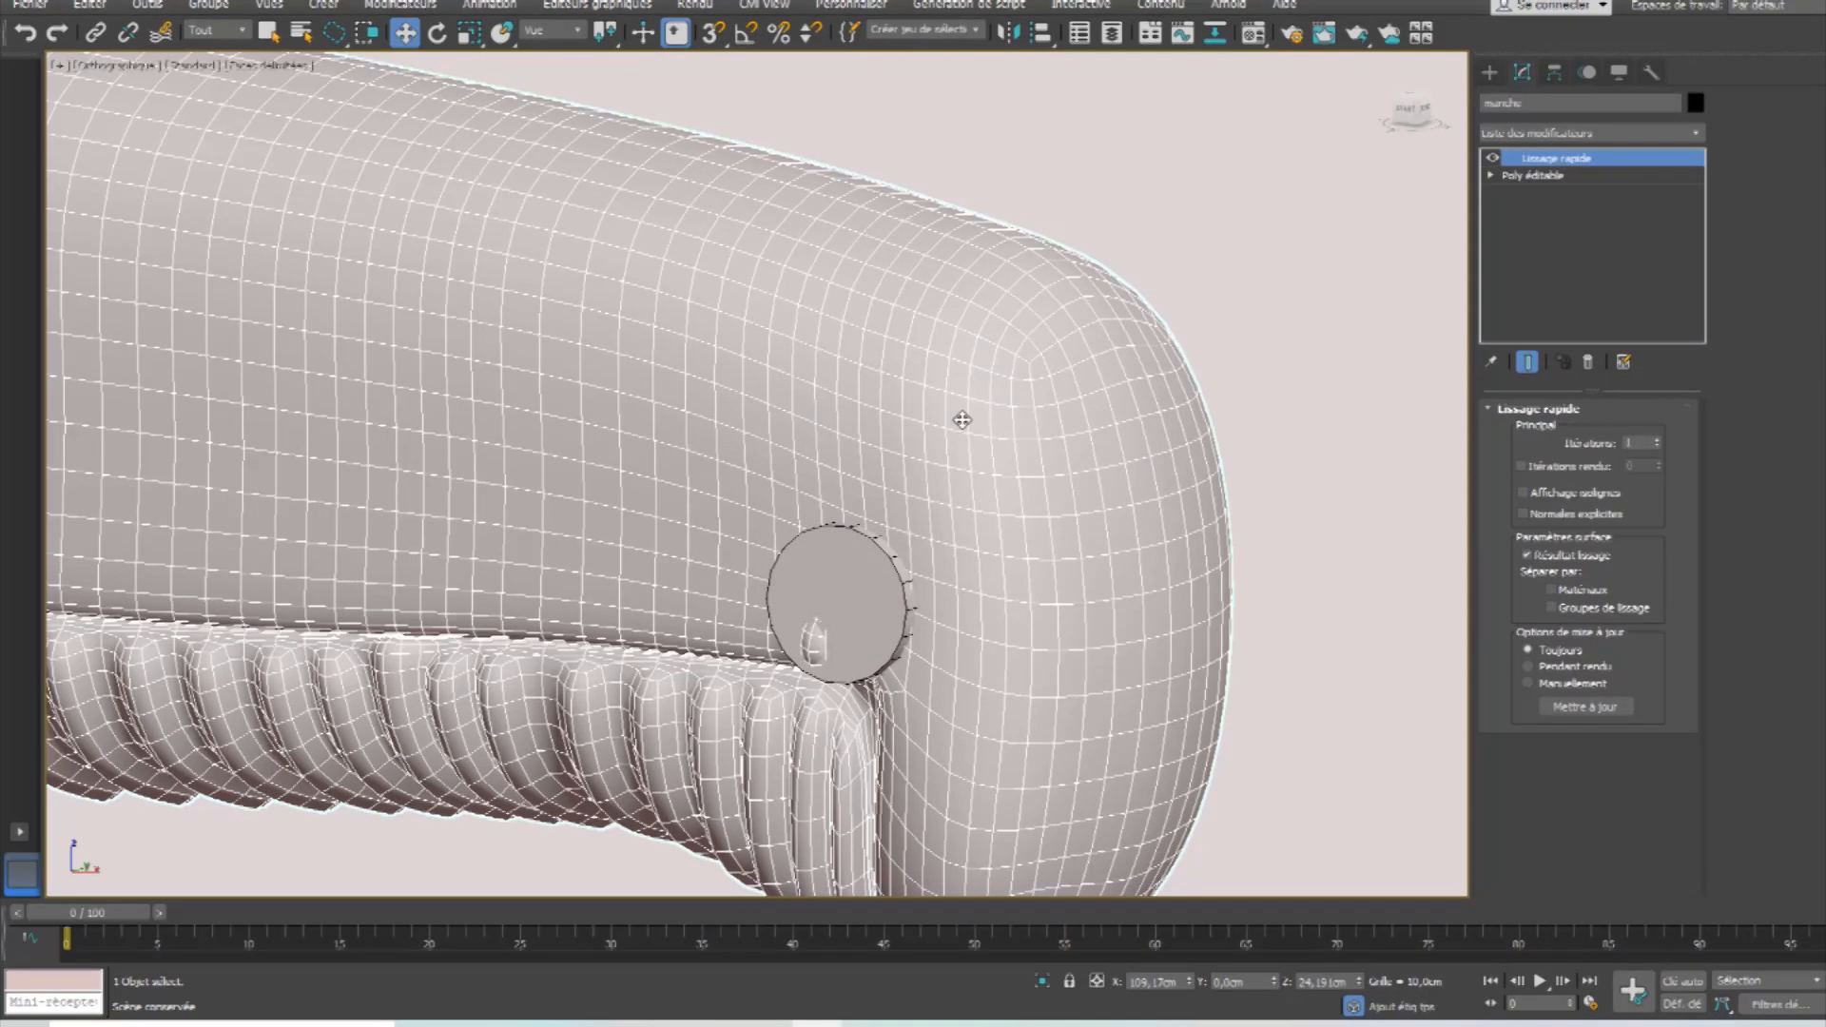
pyautogui.click(1541, 175)
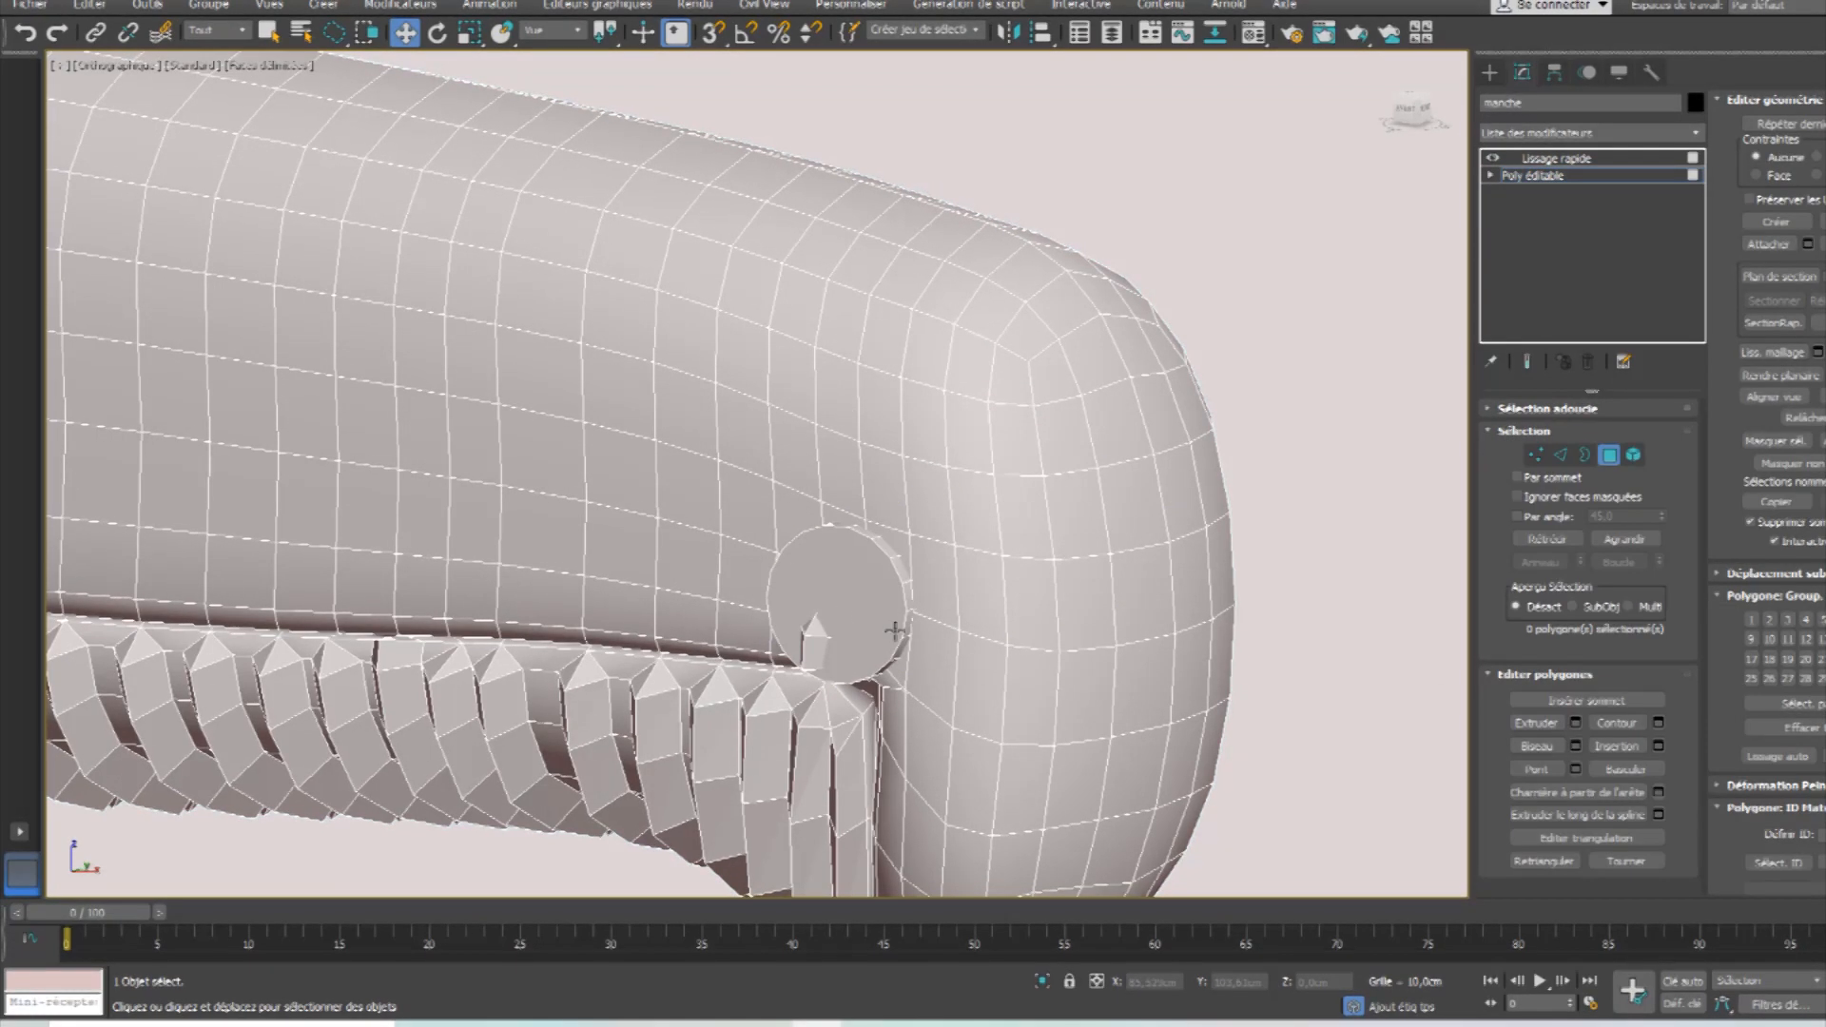
# Move the rib tips poking through the rivet's end faces inward on both sides of the handle.
pyautogui.click(801, 653)
pyautogui.keyDown('alt'); pyautogui.moveTo(1094, 637); pyautogui.dragTo(942, 682, button='middle'); pyautogui.keyUp('alt')
pyautogui.moveTo(883, 643); pyautogui.dragTo(917, 639)
pyautogui.keyDown('alt'); pyautogui.moveTo(1162, 644); pyautogui.dragTo(1014, 639, button='middle'); pyautogui.keyUp('alt')
pyautogui.click(1184, 785)
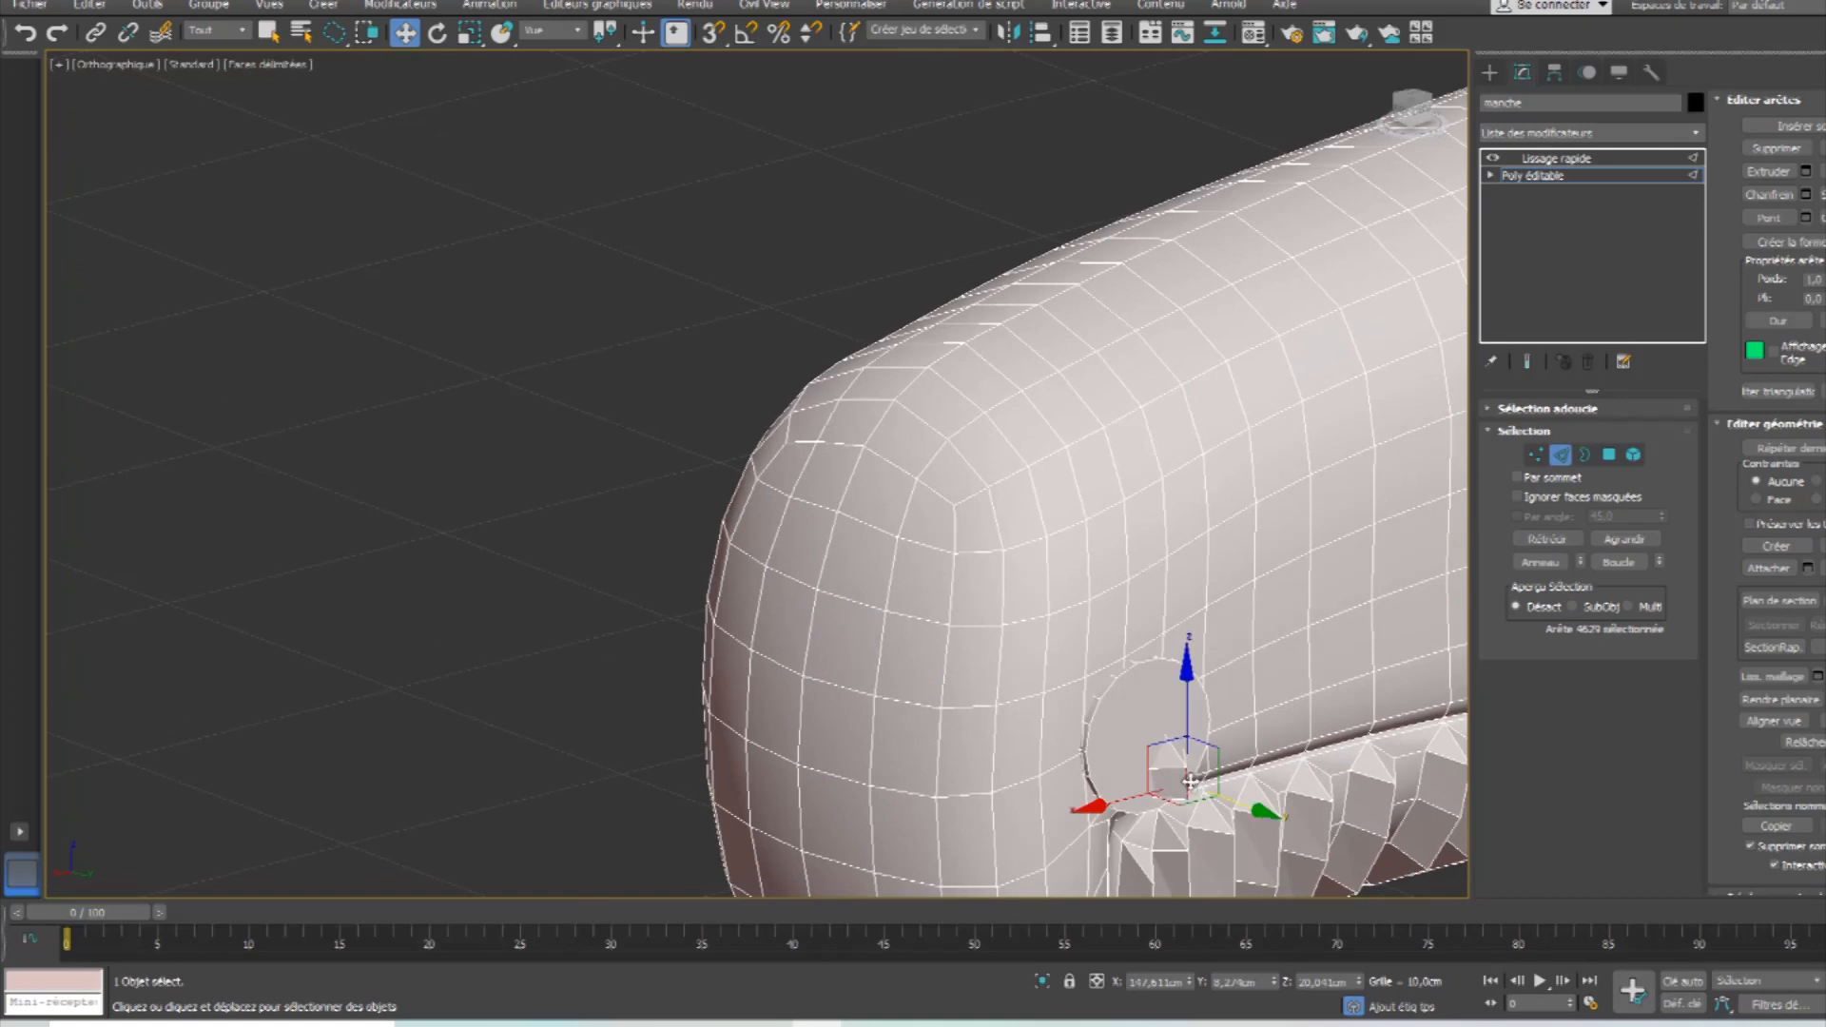
pyautogui.moveTo(1227, 795); pyautogui.dragTo(1181, 781)
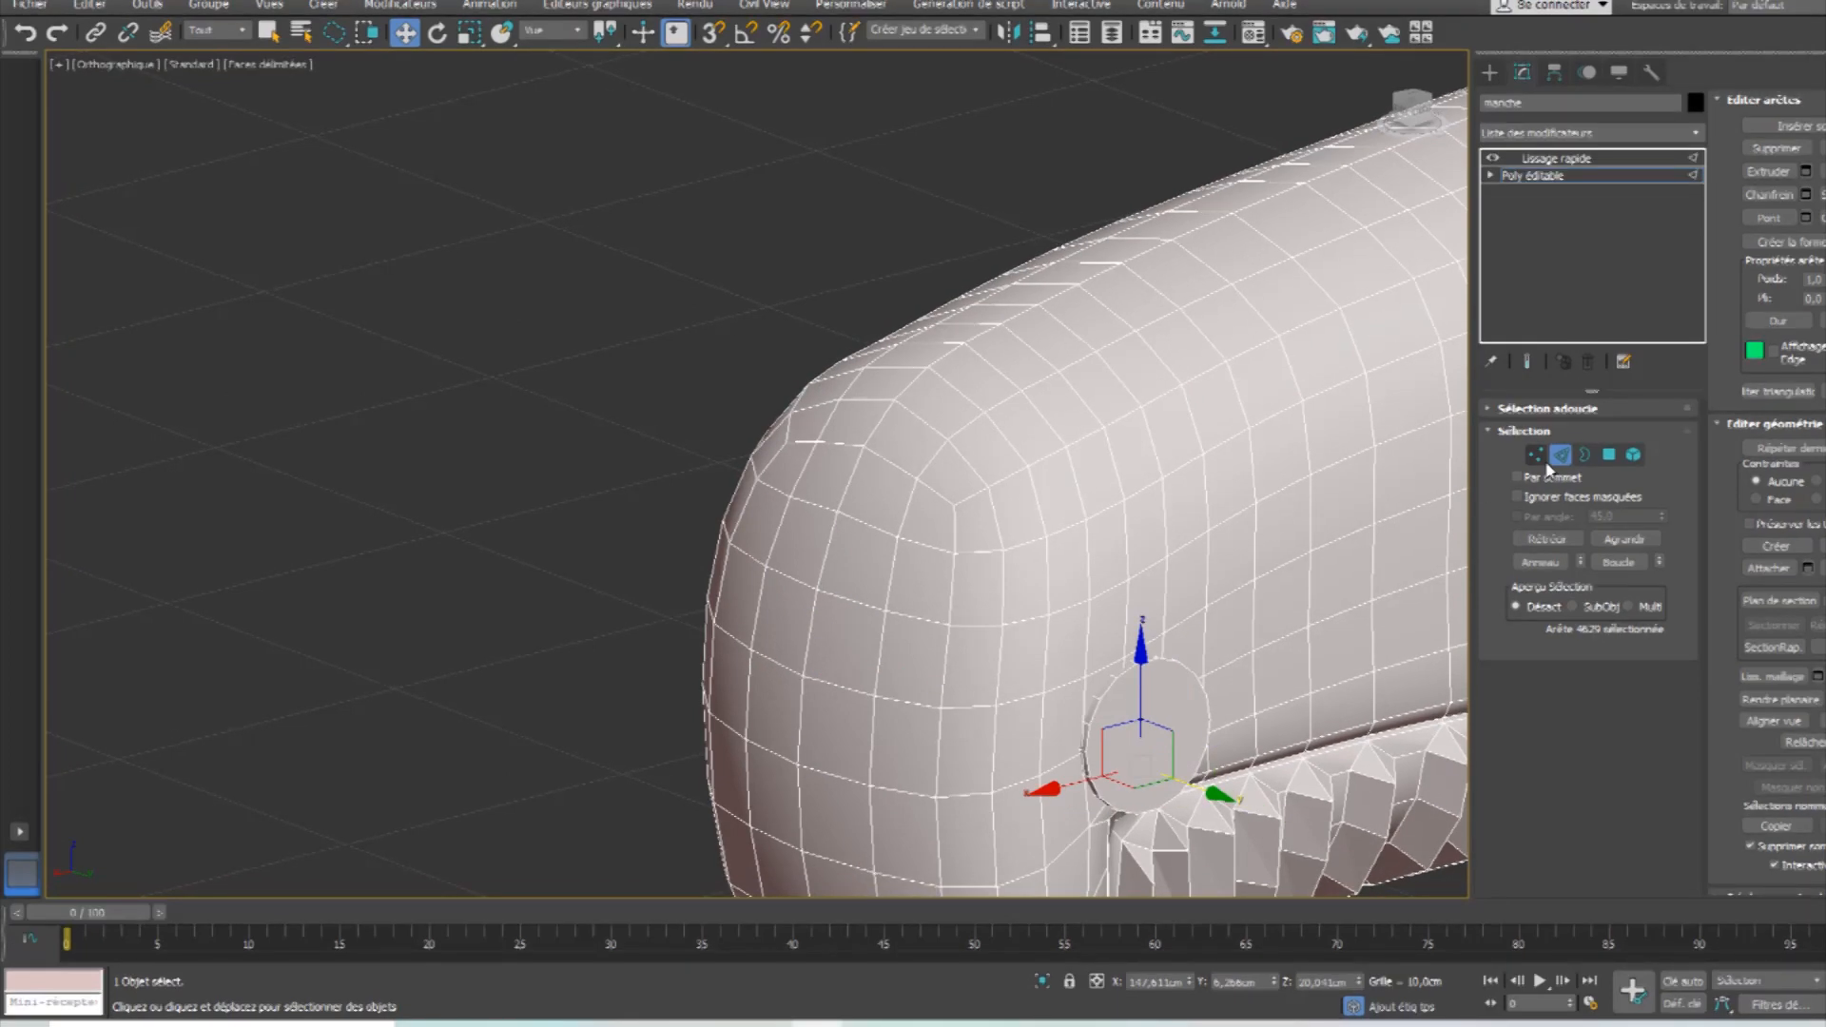
# Select the rivet's two end faces and inset them by 0.21 cm.
pyautogui.keyDown('alt'); pyautogui.moveTo(1140, 720); pyautogui.dragTo(810, 520, button='middle'); pyautogui.keyUp('alt')
pyautogui.keyDown('ctrl'); pyautogui.click(885, 746); pyautogui.keyUp('ctrl')
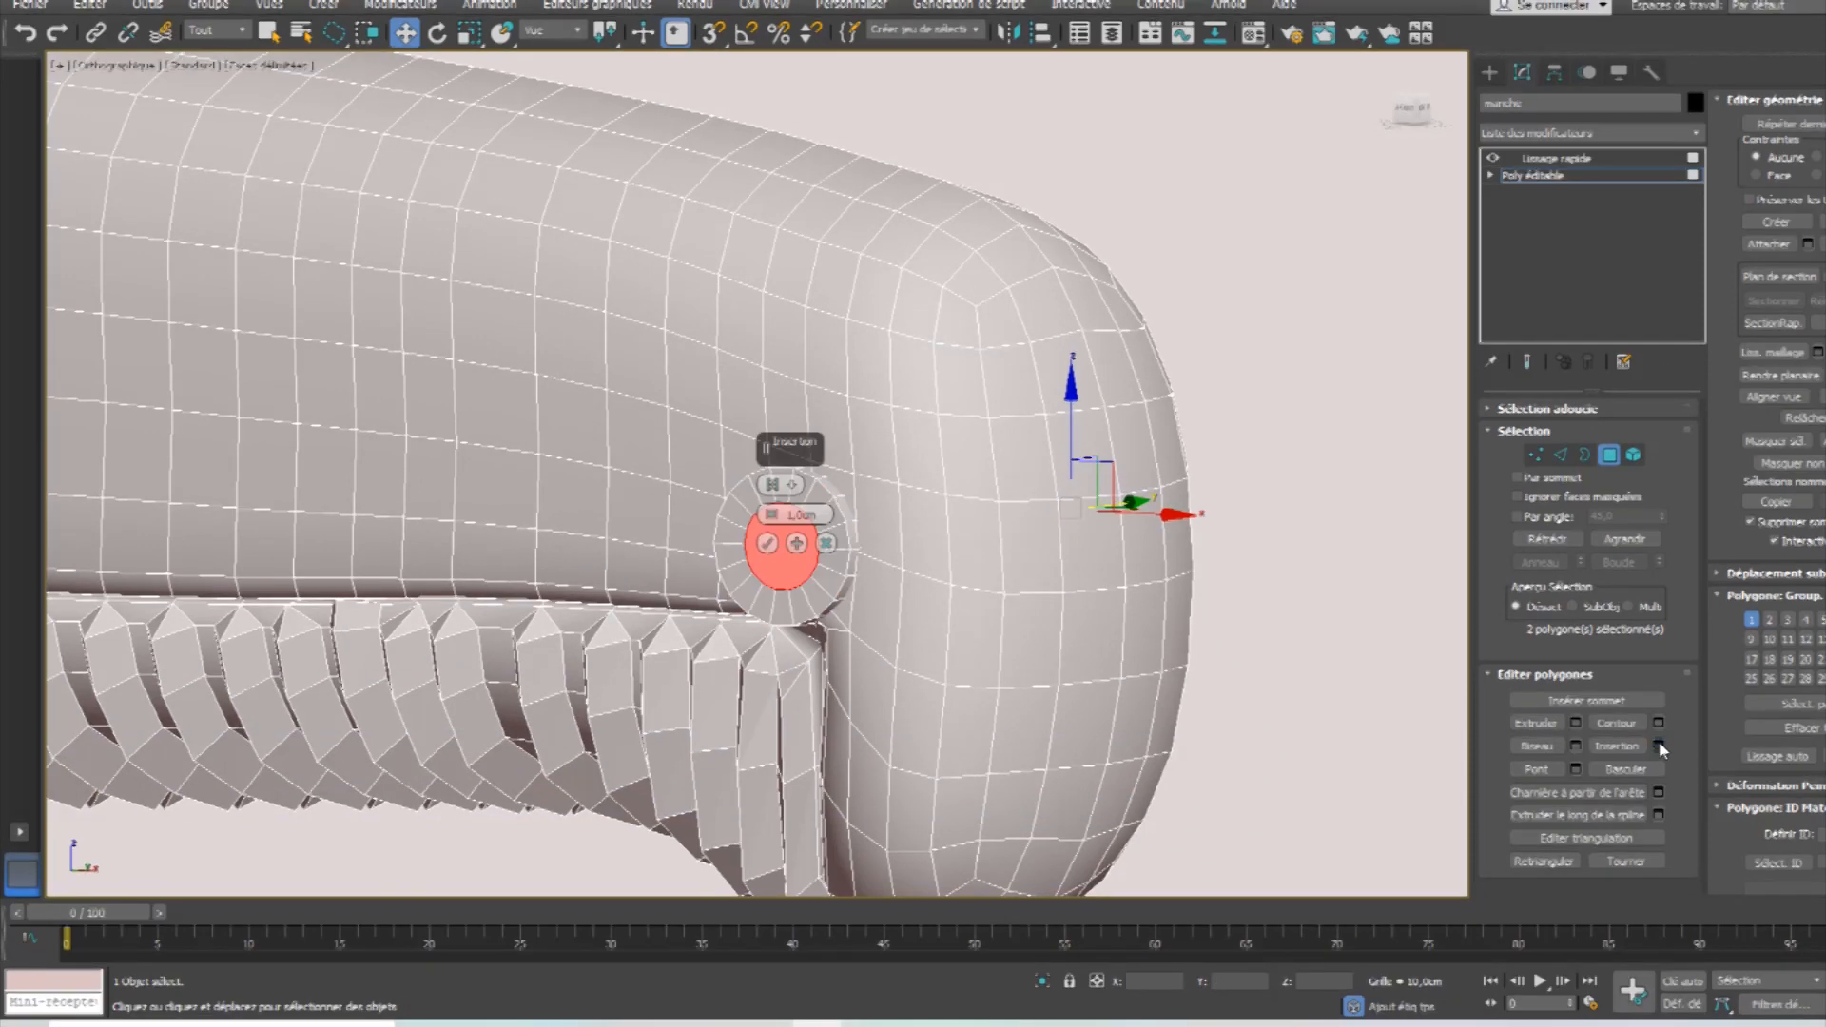
pyautogui.moveTo(771, 515); pyautogui.dragTo(771, 540)
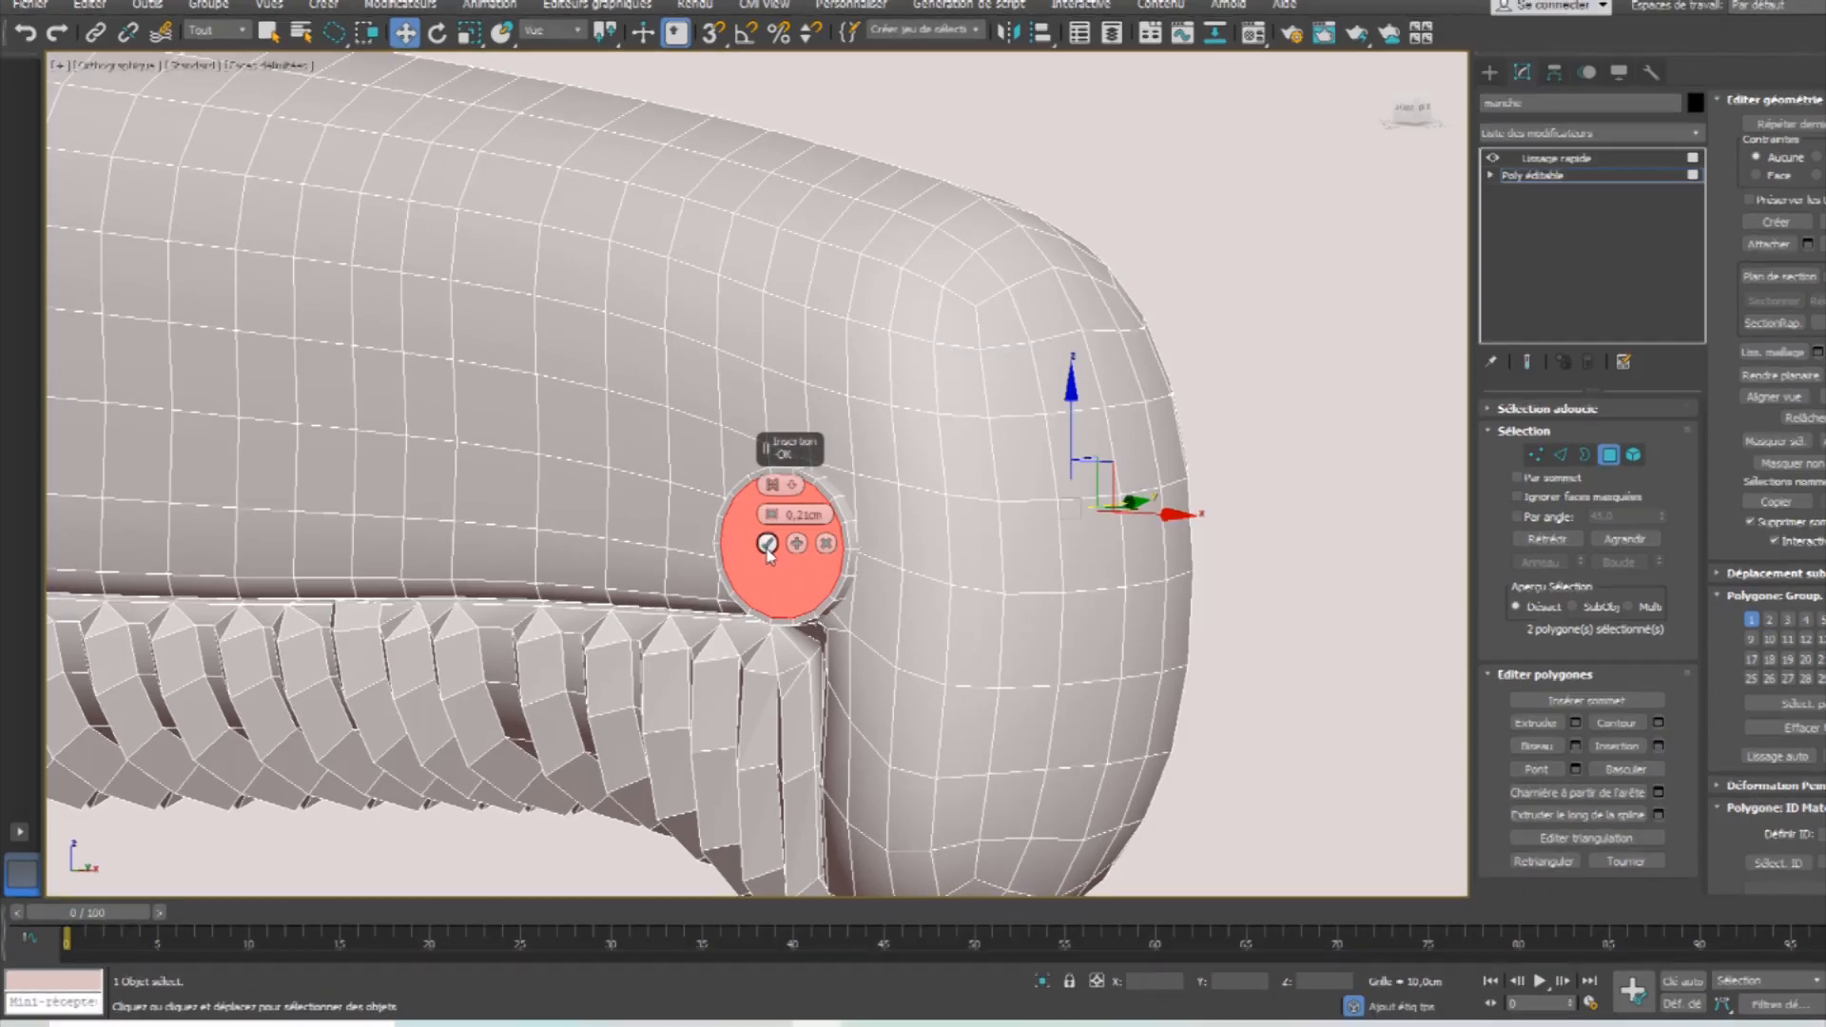
pyautogui.click(767, 543)
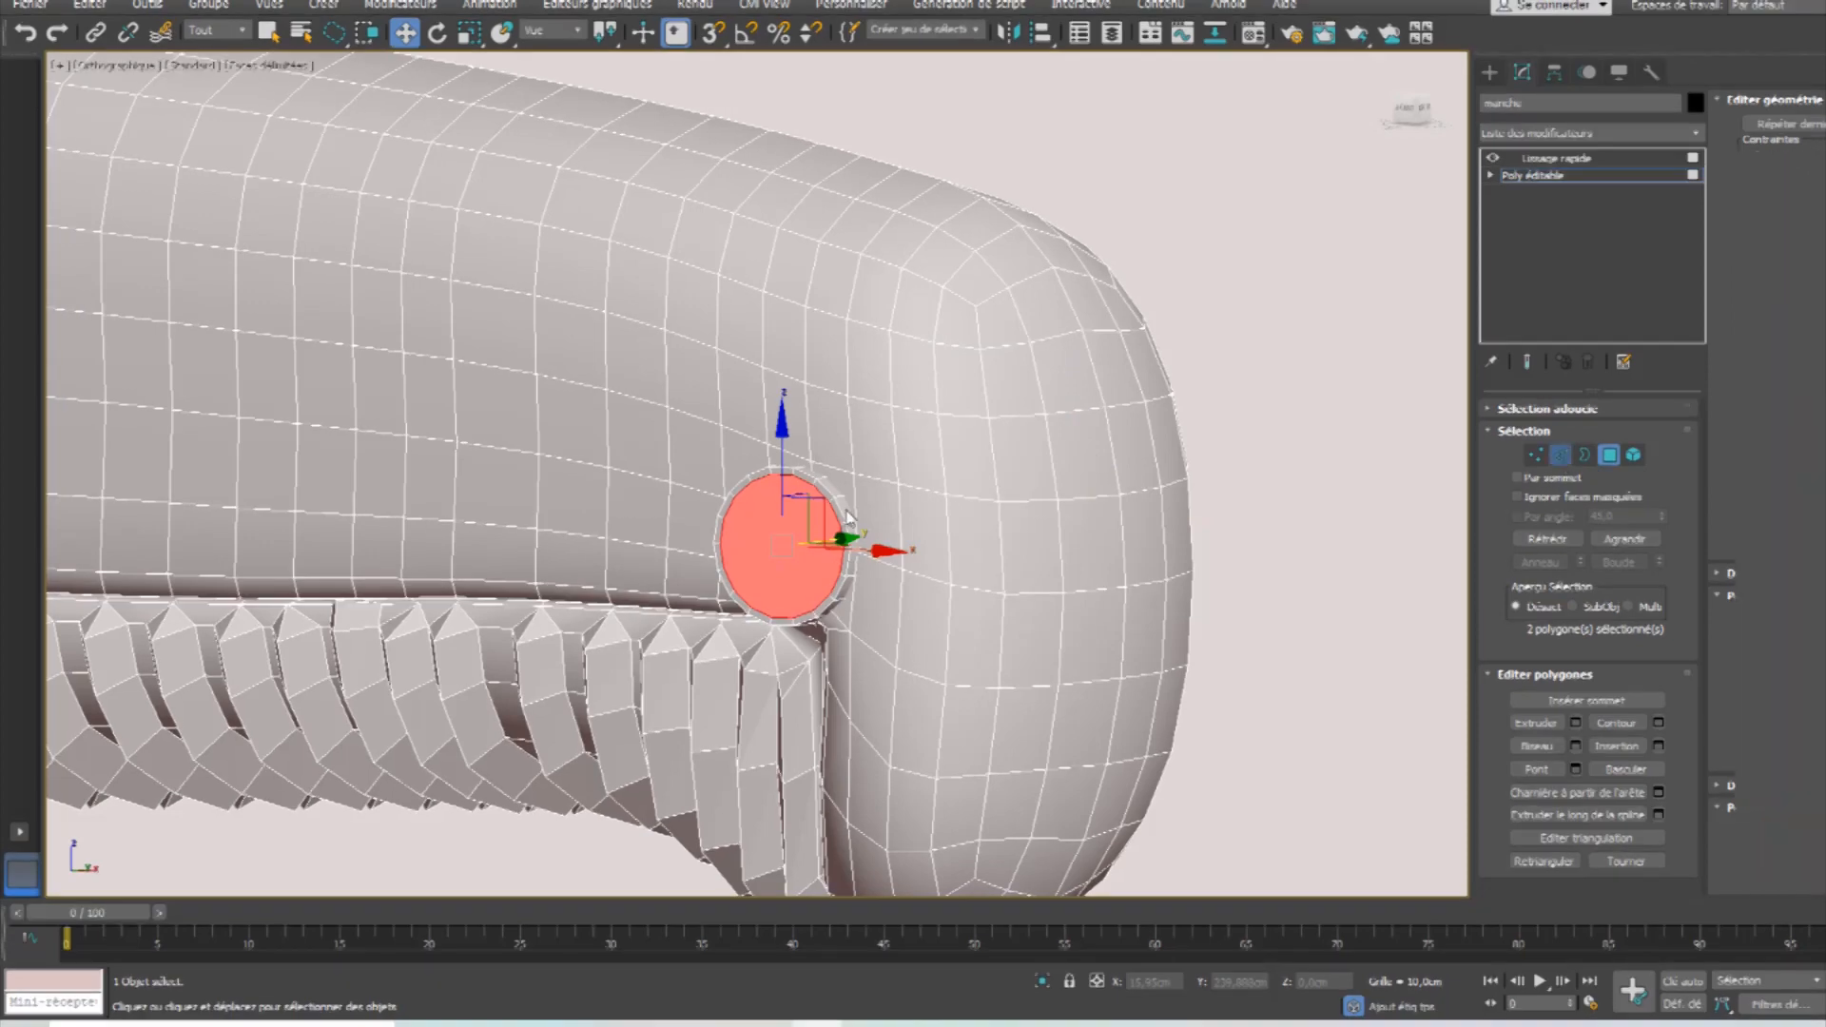
# Connect the rivet's side edges with two segments pinched close to its rims.
pyautogui.press('2')
pyautogui.click(840, 493)
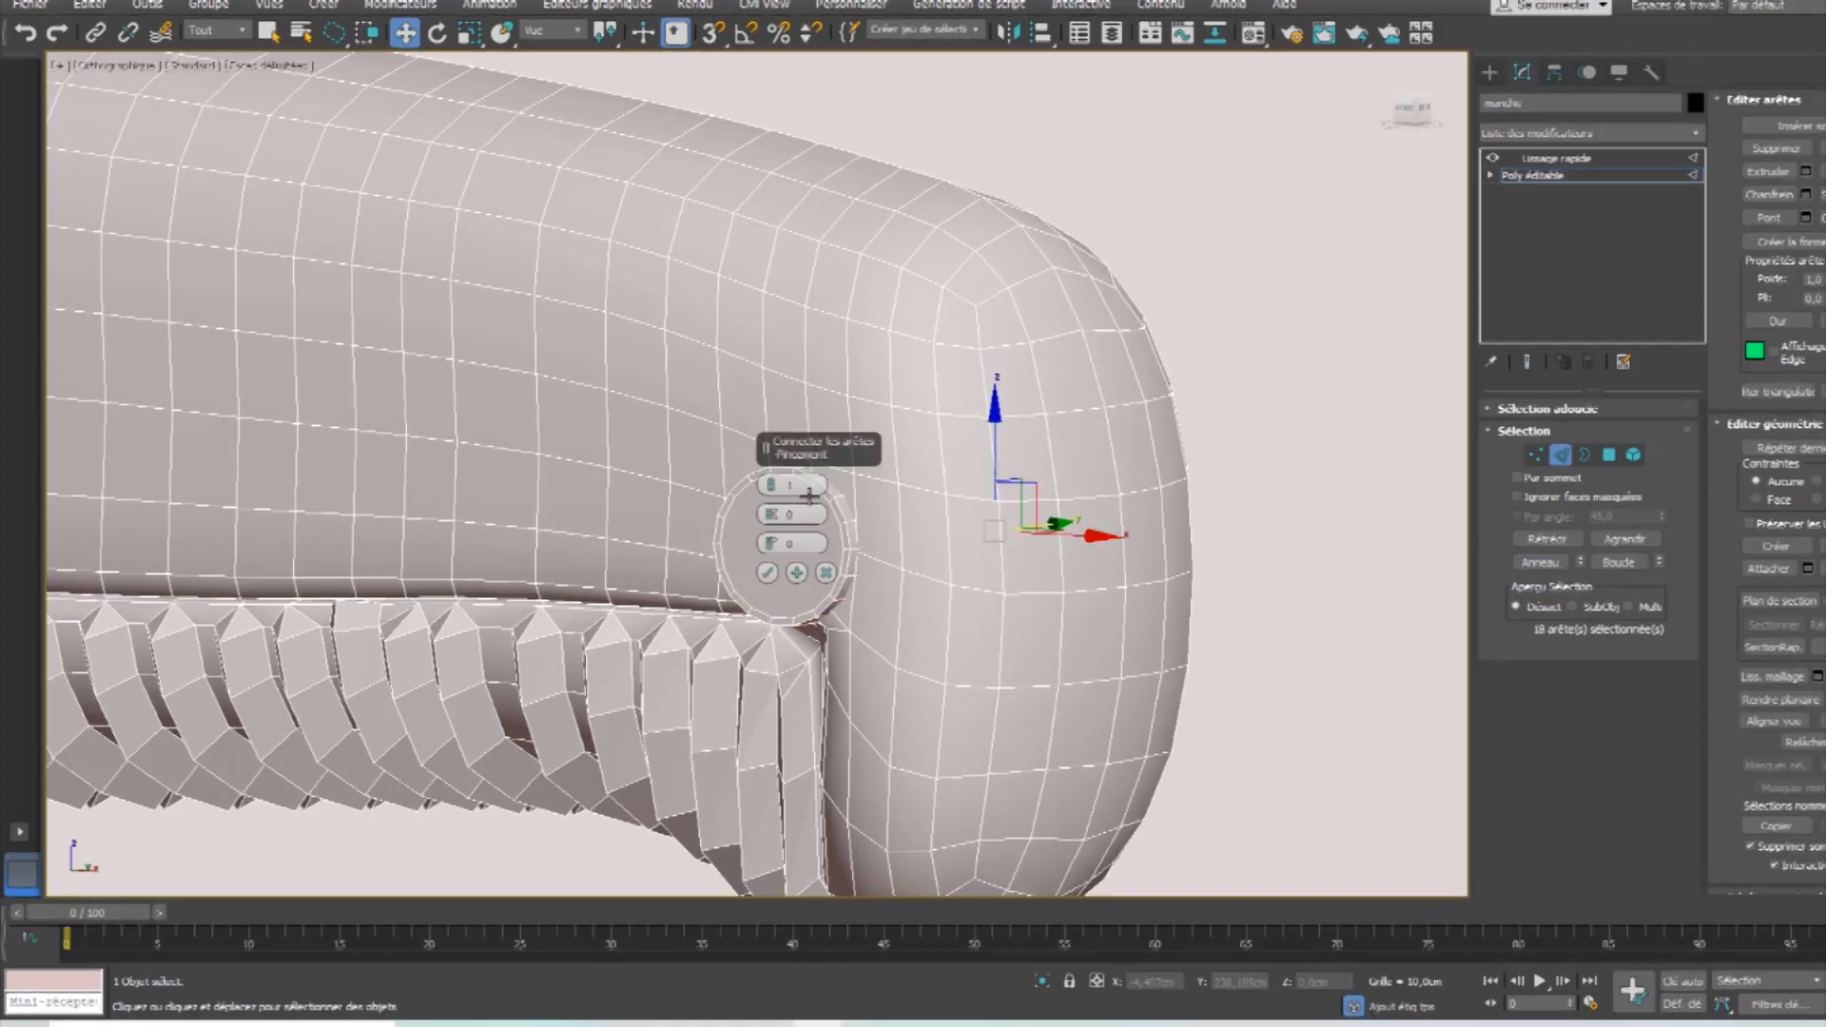
pyautogui.click(1054, 502)
pyautogui.moveTo(1054, 533); pyautogui.dragTo(1061, 448)
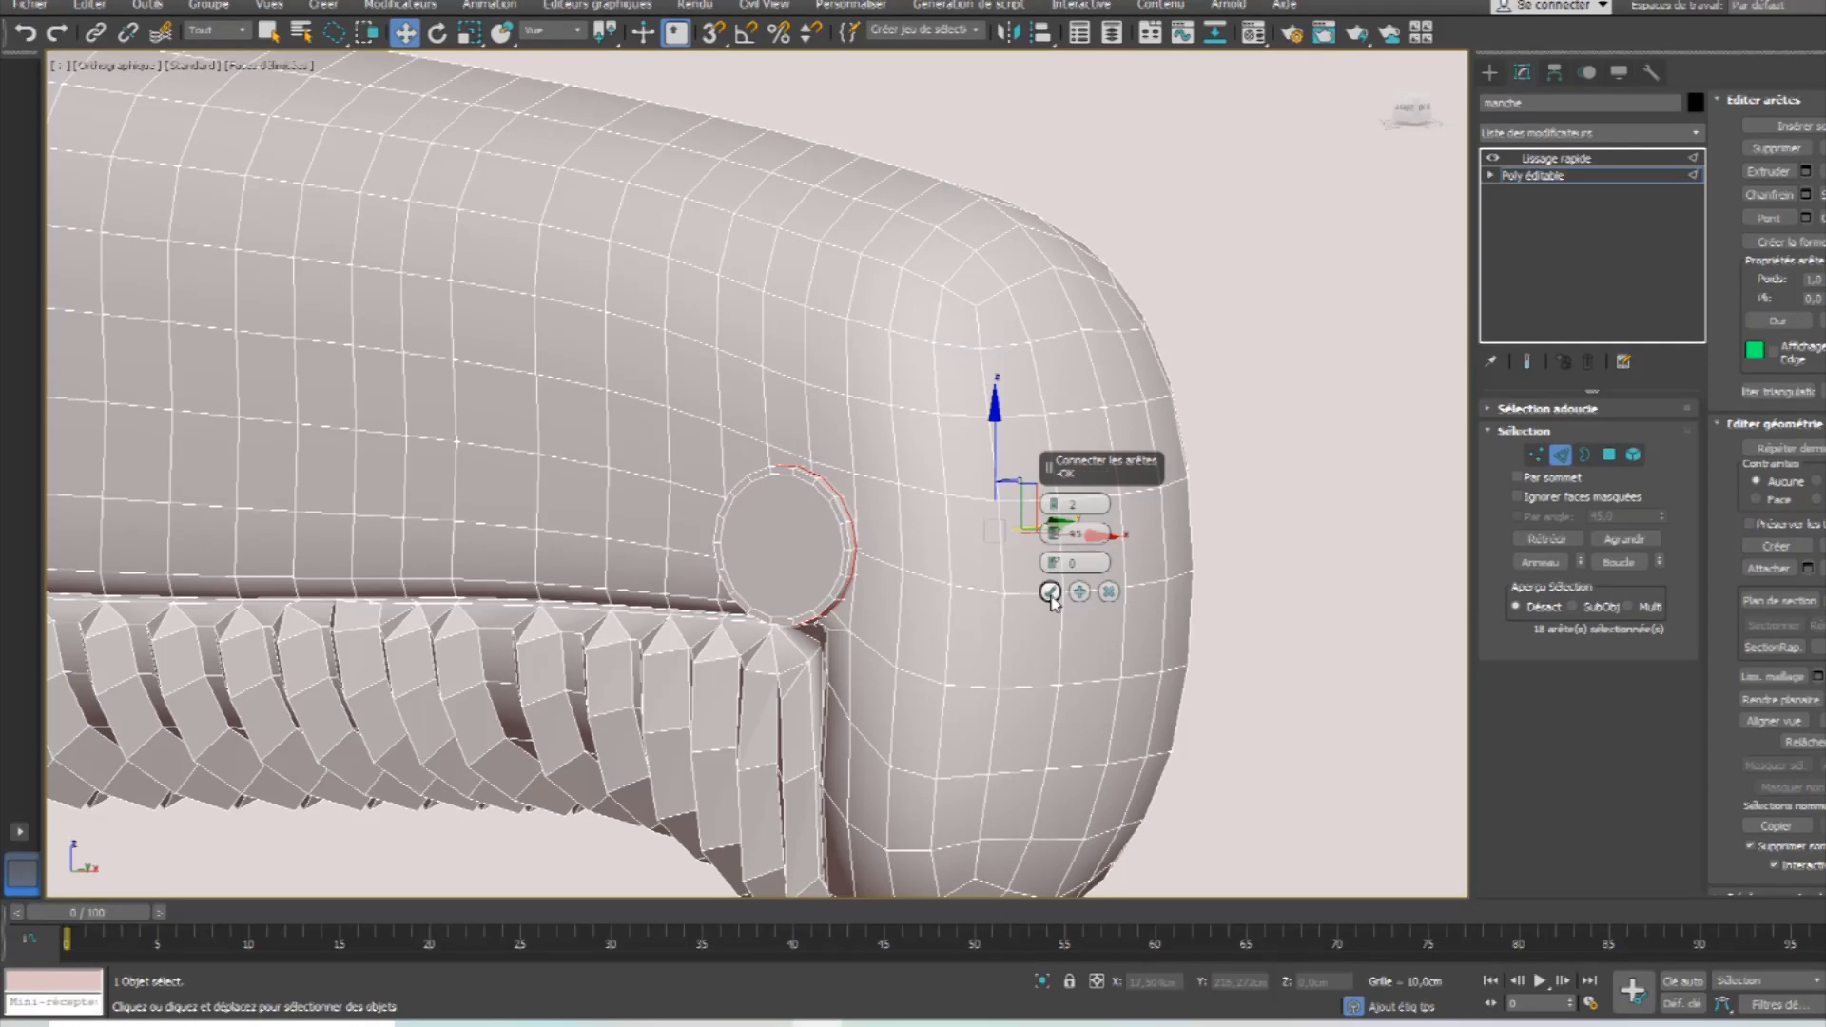
pyautogui.click(1561, 455)
# Return to the Lissage rapide modifier and check the smoothed handle and rivet in the front view.
pyautogui.keyDown('alt'); pyautogui.moveTo(871, 599); pyautogui.dragTo(1092, 467, button='middle'); pyautogui.keyUp('alt')
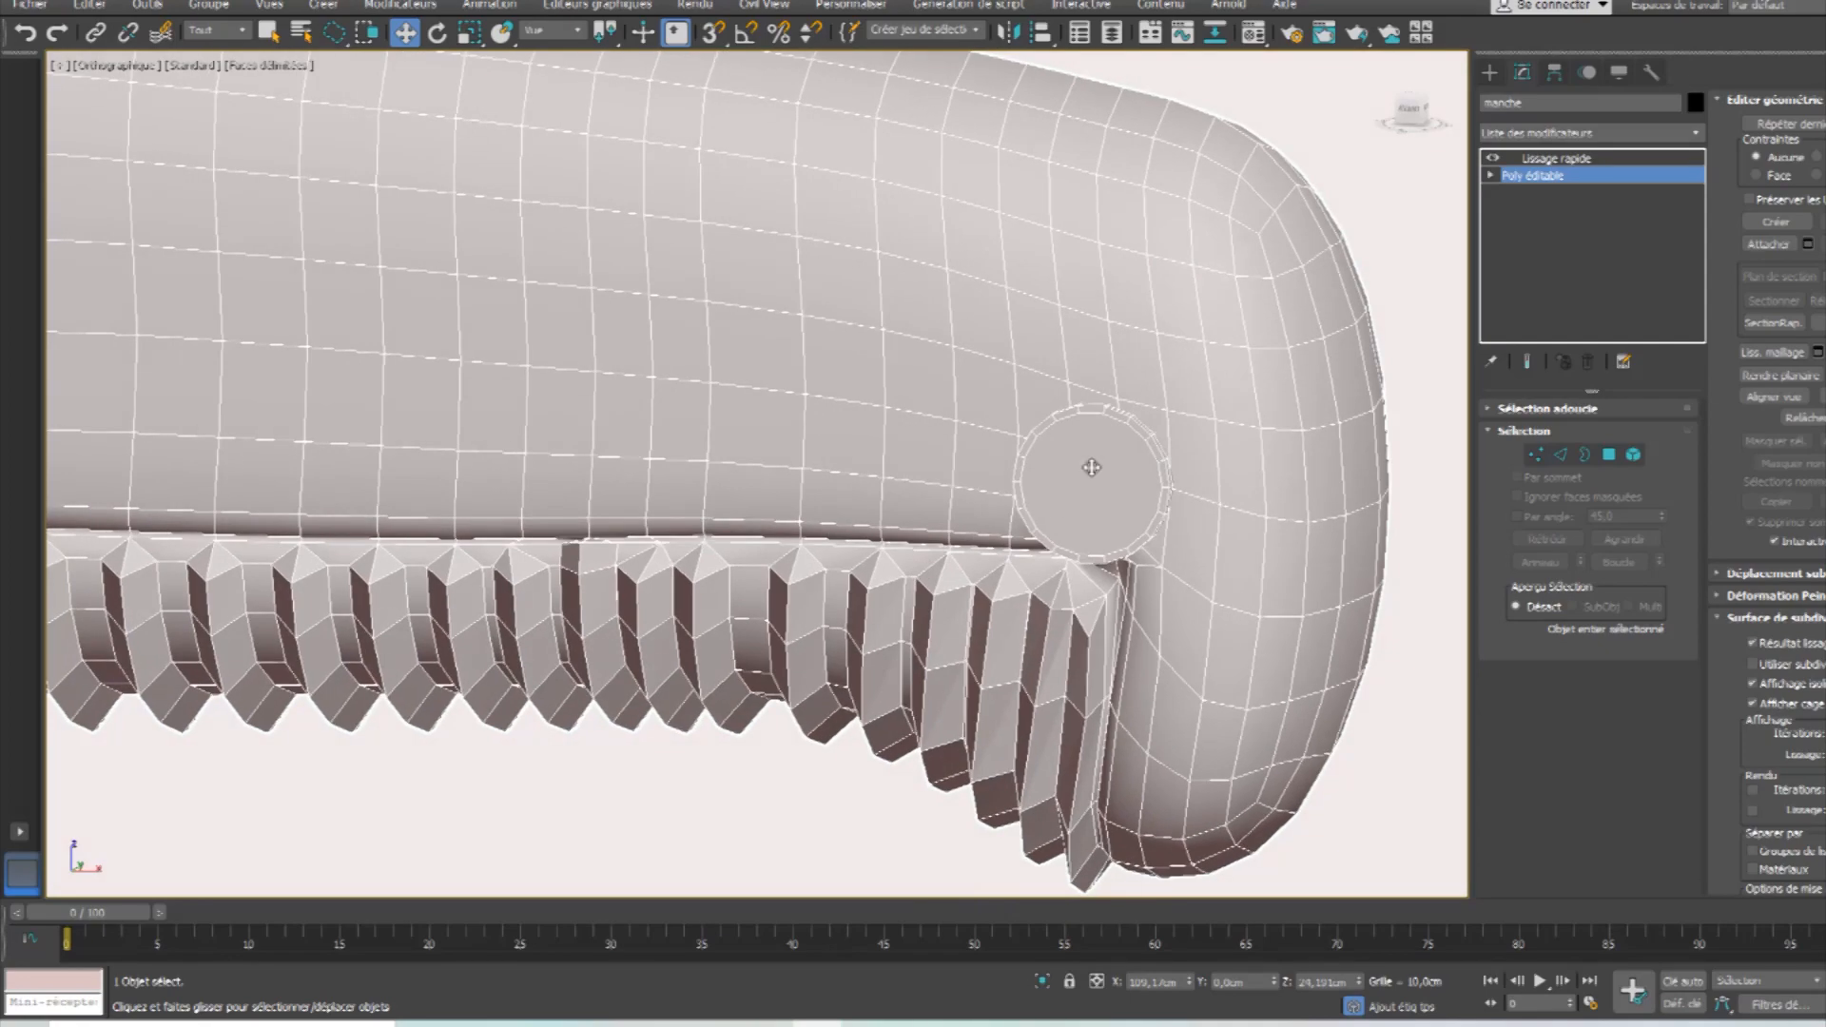
pyautogui.click(1564, 159)
pyautogui.scroll(-2, 876, 641)
pyautogui.moveTo(886, 509); pyautogui.dragTo(837, 657, button='middle')
pyautogui.scroll(-3, 1237, 647)
pyautogui.press('f')
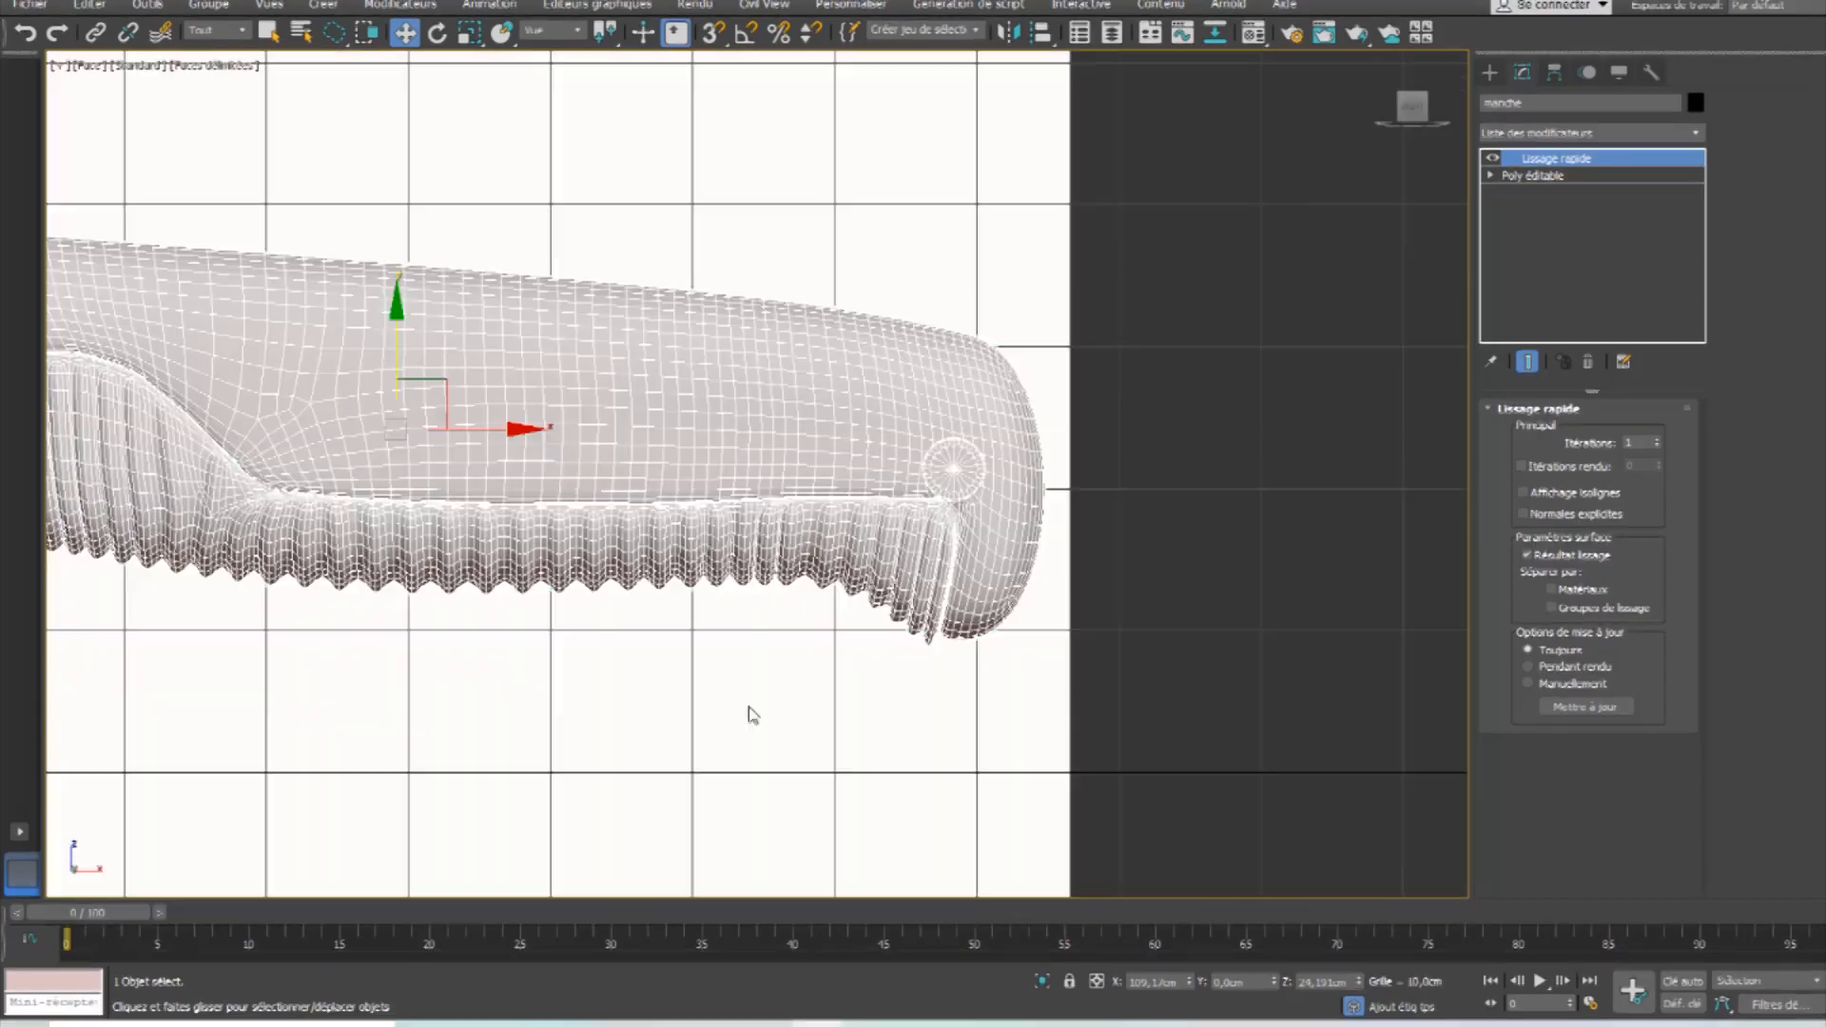
# Compare the blade near the handle with the slot, bevel and saw teeth on the reference image in perspective.
pyautogui.press('p')
pyautogui.moveTo(693, 558); pyautogui.dragTo(975, 604, button='middle')
pyautogui.moveTo(690, 709); pyautogui.dragTo(959, 715, button='middle')
pyautogui.scroll(3, 824, 616)
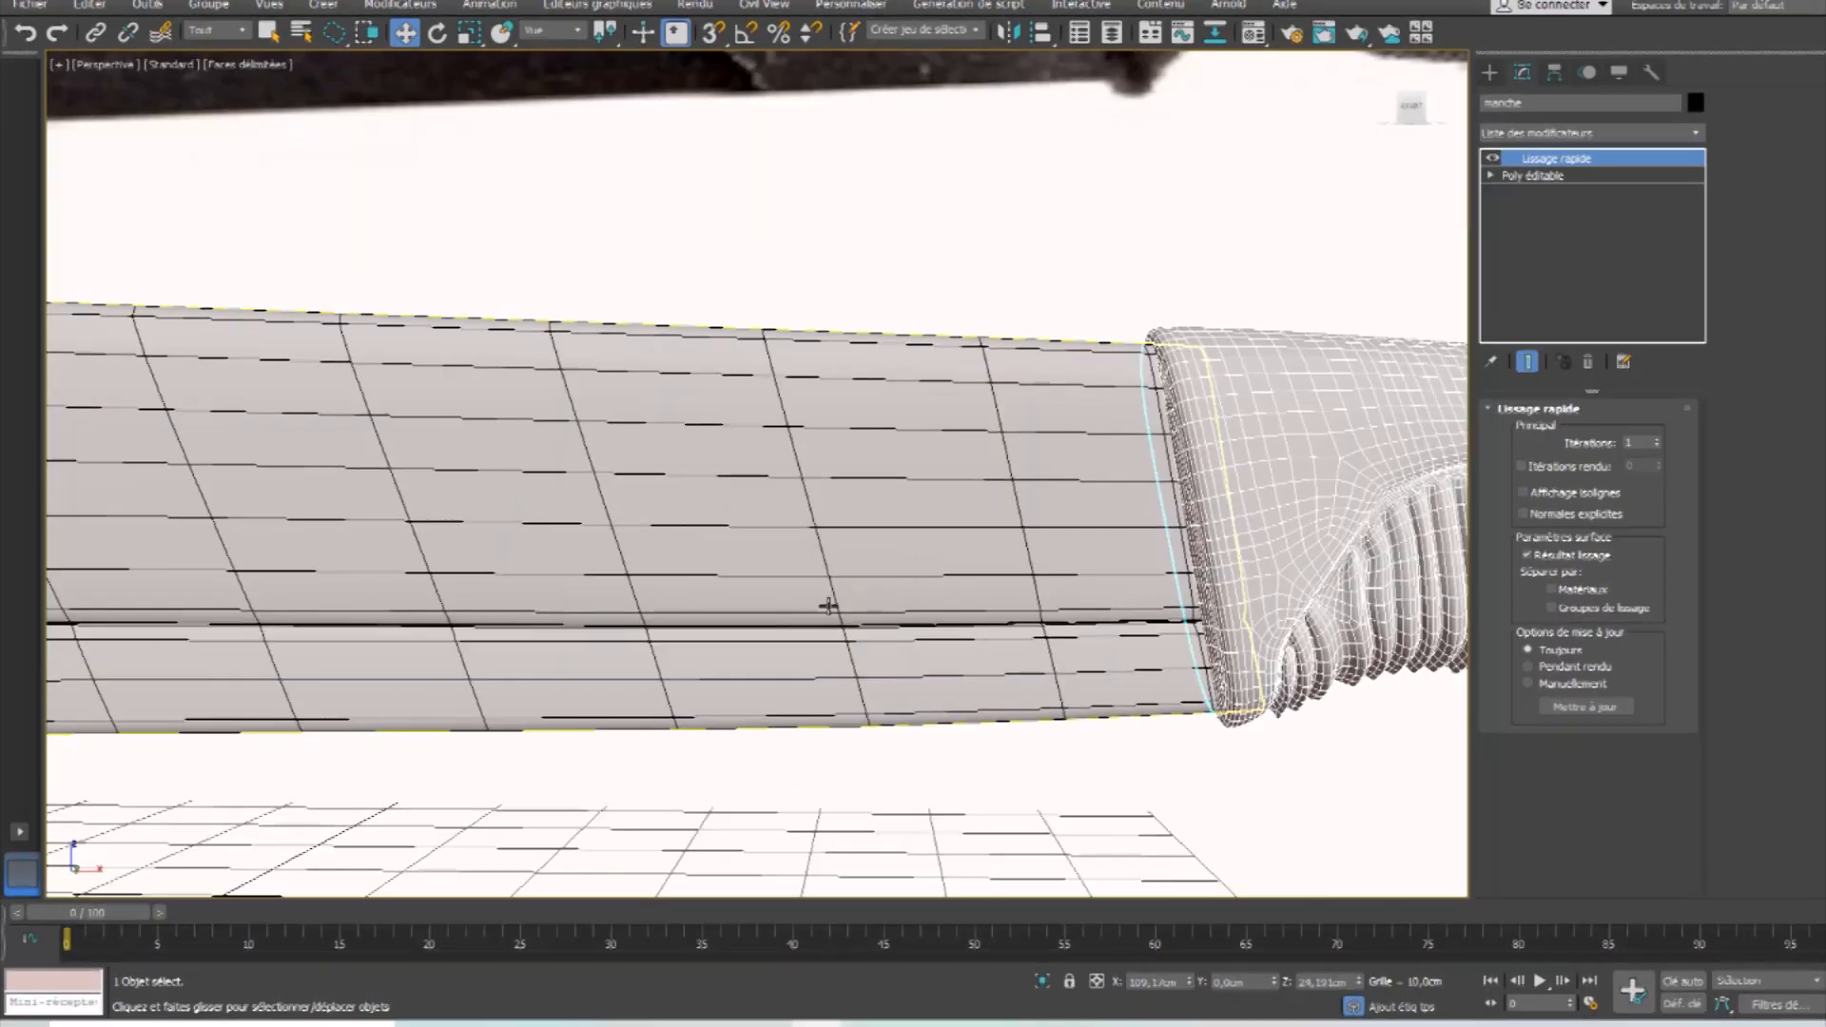
pyautogui.scroll(-5, 847, 570)
pyautogui.scroll(2, 909, 466)
pyautogui.moveTo(892, 449); pyautogui.dragTo(824, 627, button='middle')
pyautogui.moveTo(659, 590); pyautogui.dragTo(1080, 571, button='middle')
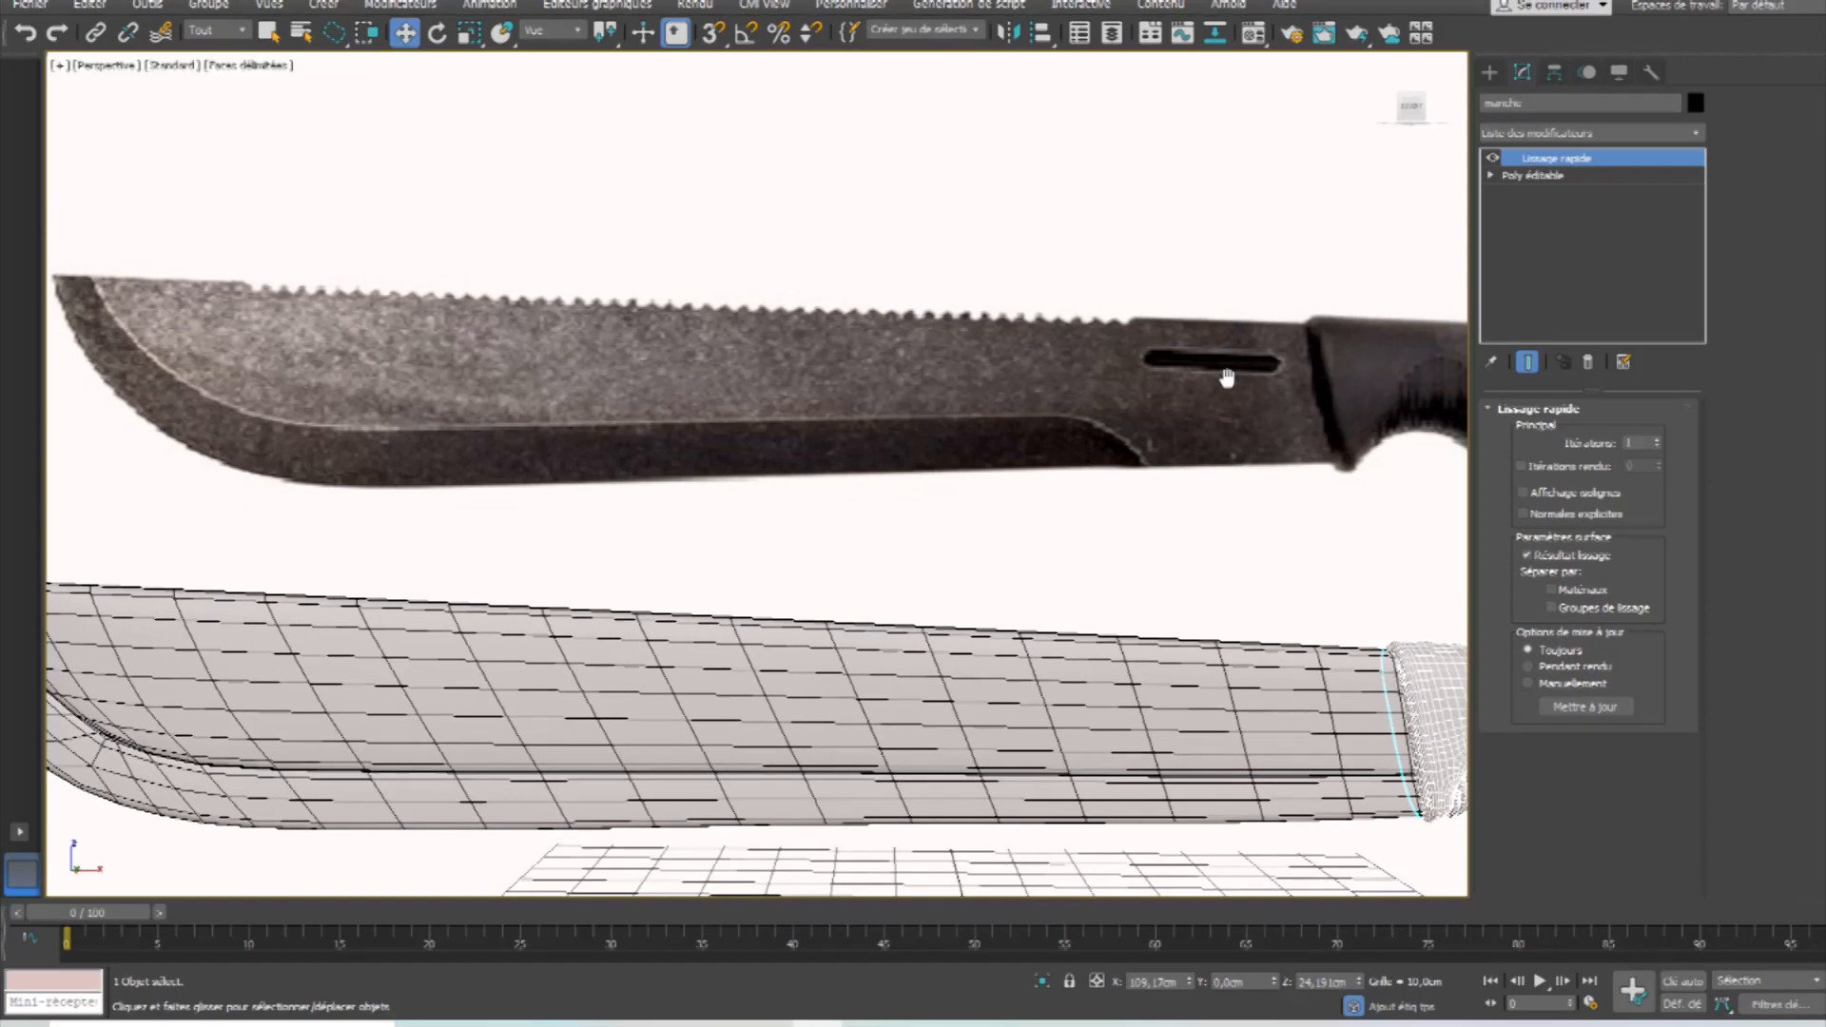
pyautogui.scroll(5, 999, 459)
pyautogui.moveTo(975, 742); pyautogui.dragTo(979, 581, button='middle')
pyautogui.scroll(-5, 909, 579)
pyautogui.scroll(2, 968, 664)
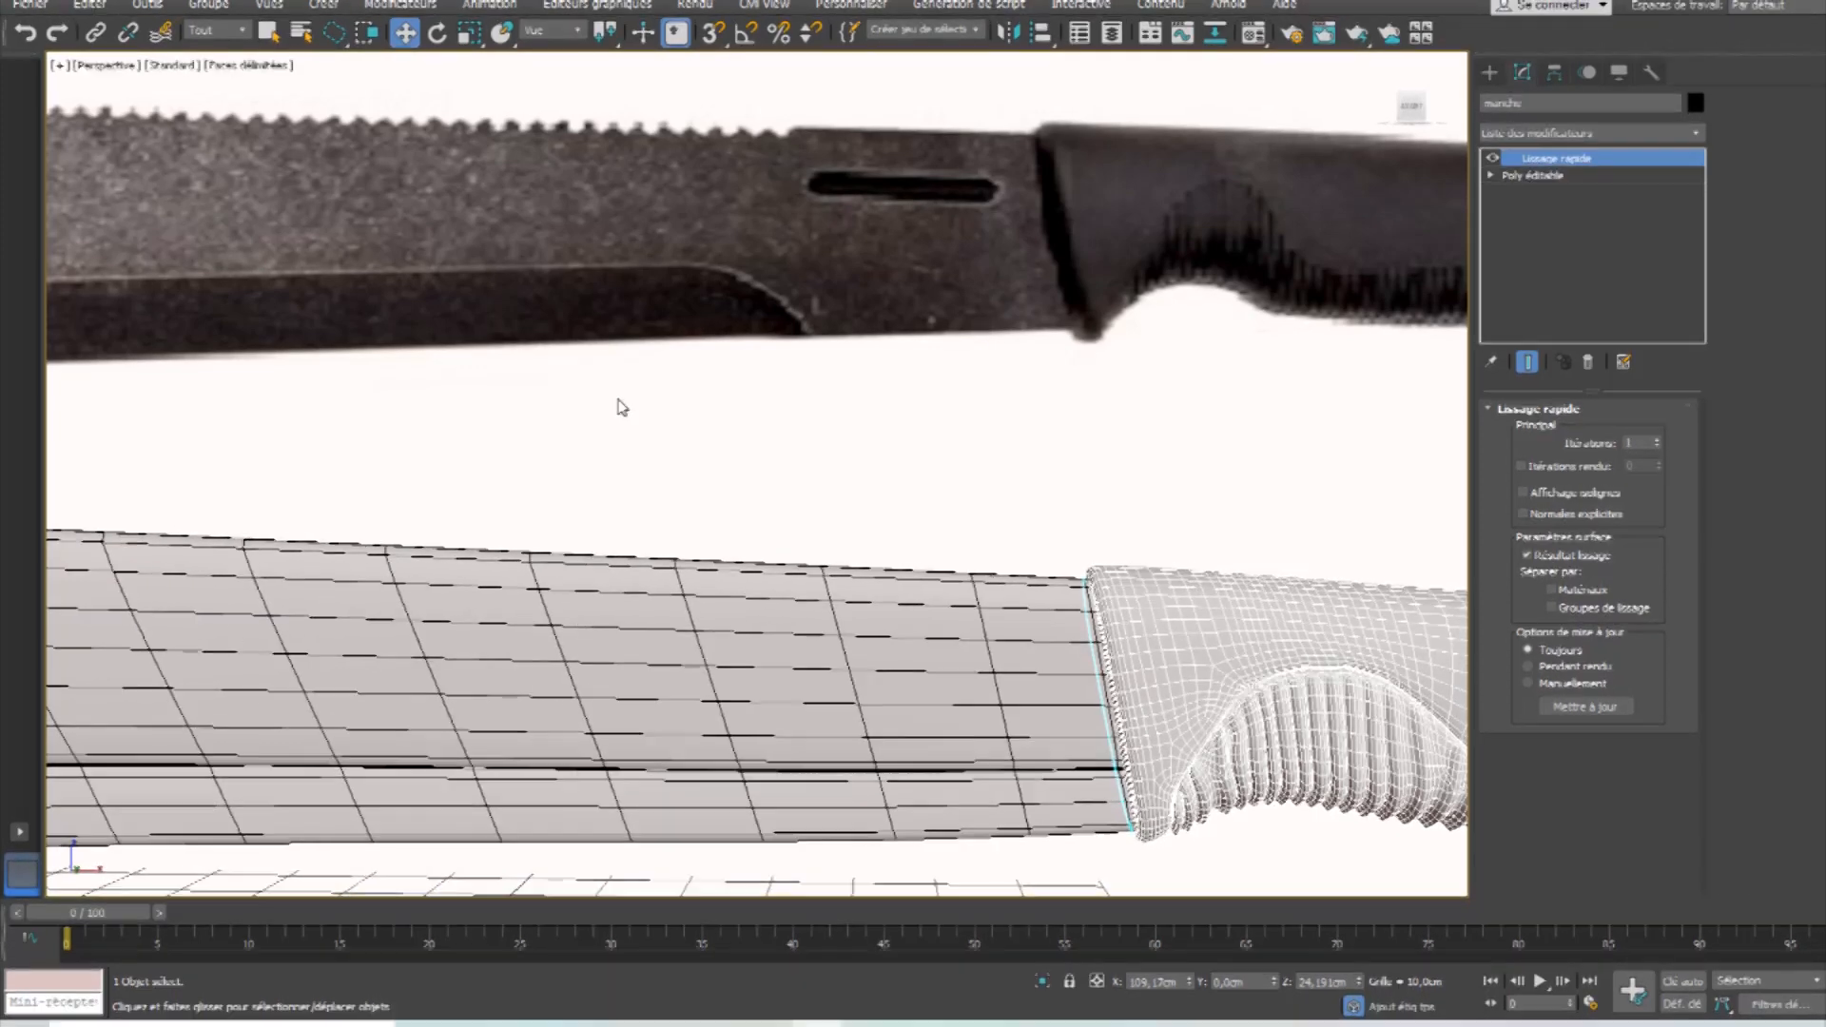
# Select the blade and start editing it at polygon level.
pyautogui.moveTo(886, 582); pyautogui.dragTo(949, 522, button='middle')
pyautogui.click(949, 523)
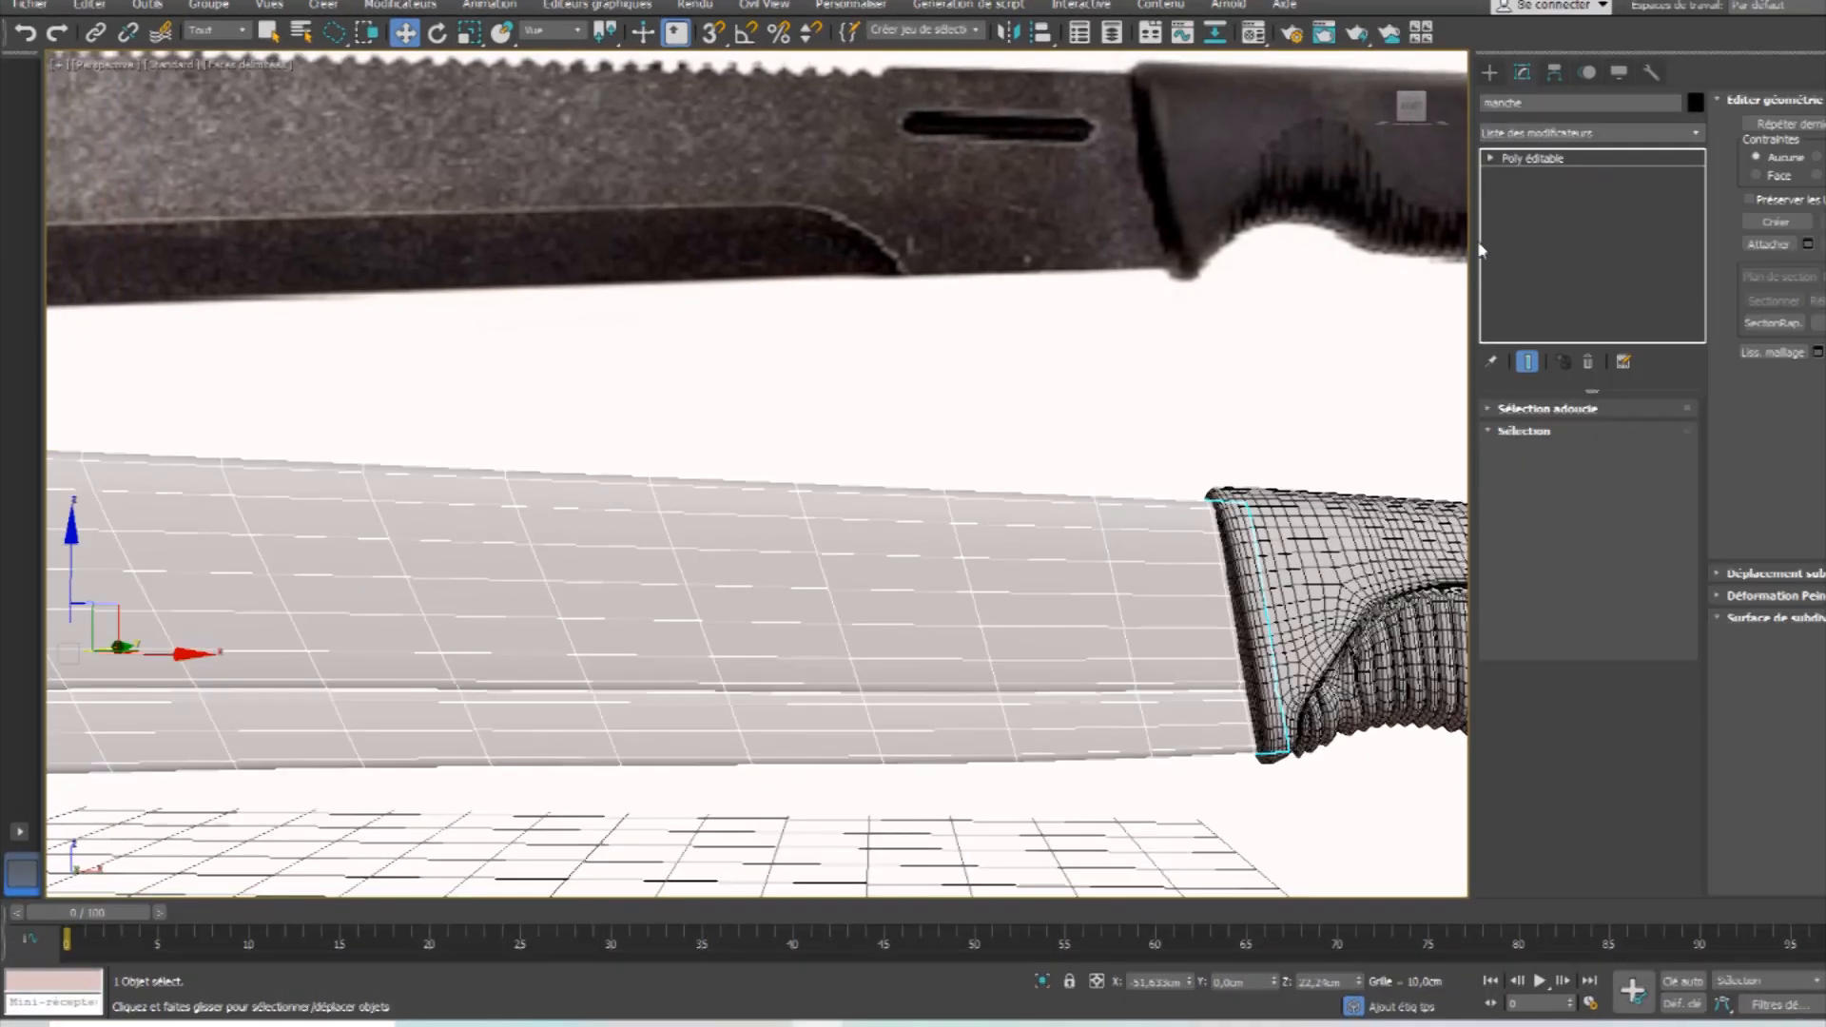
pyautogui.click(1609, 454)
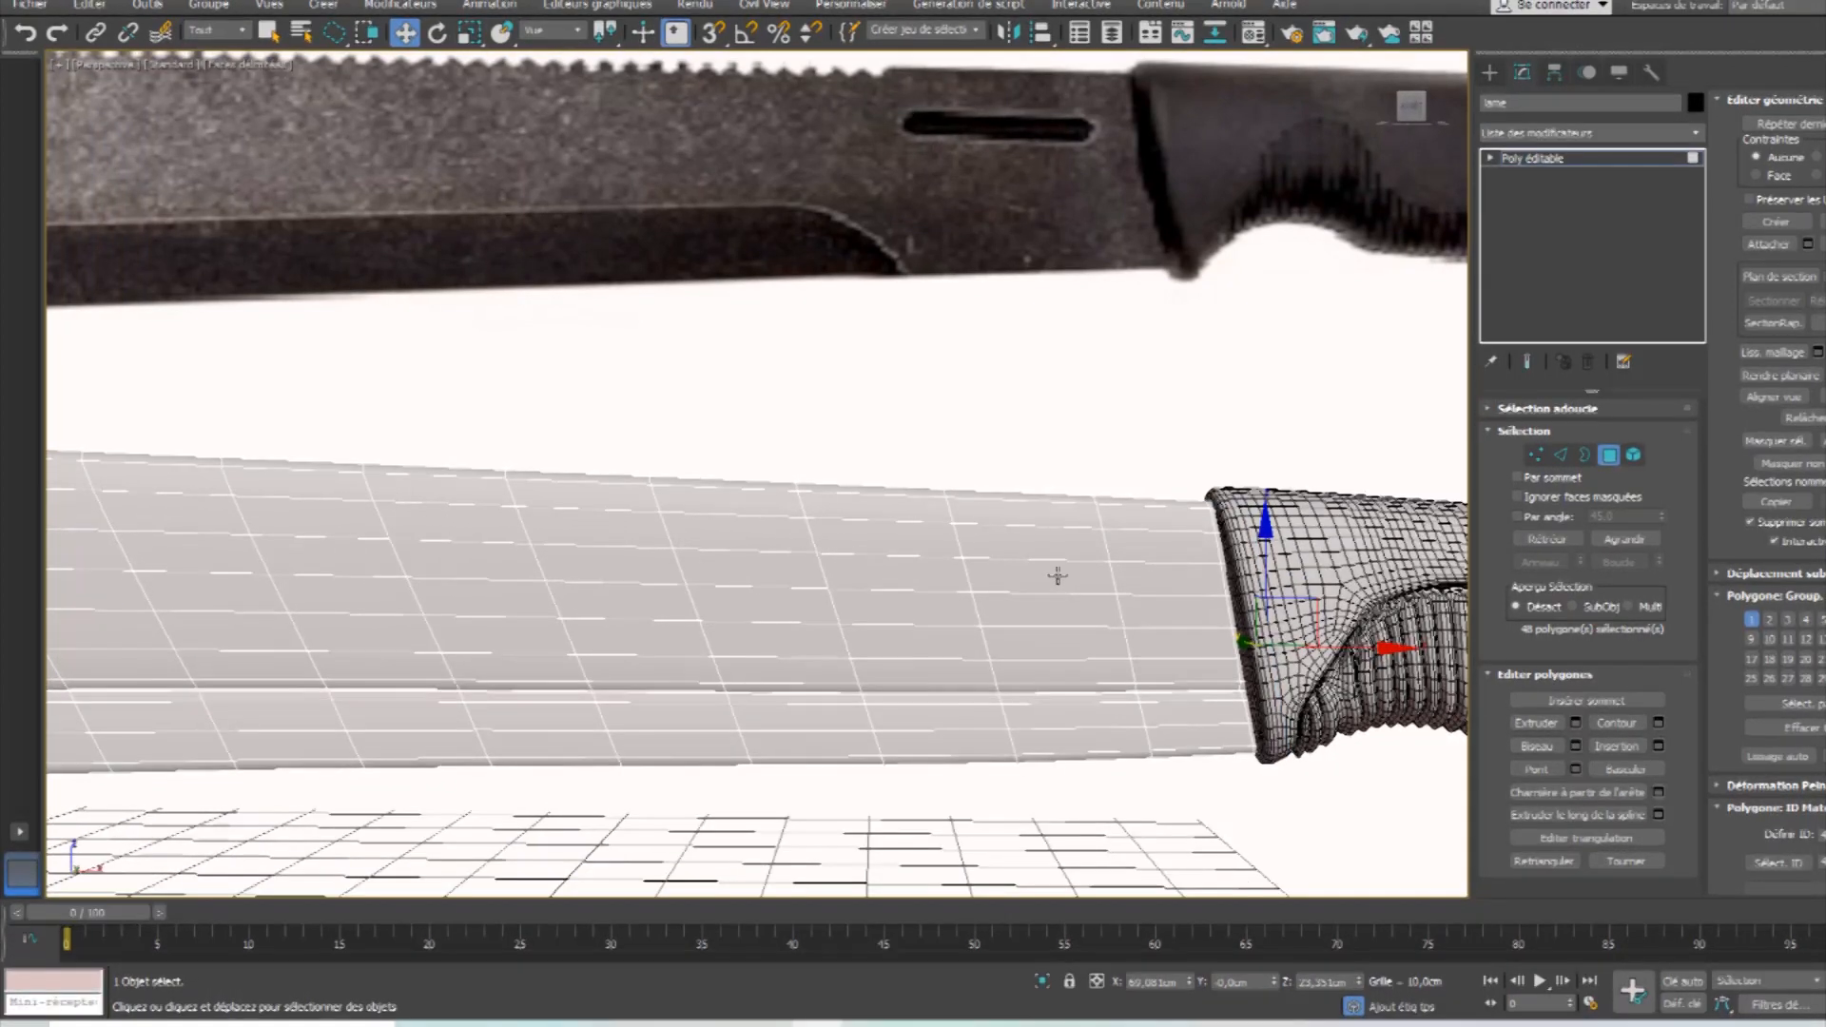
# Delete the blade's side face at the slot's position near the handle.
pyautogui.click(1041, 578)
pyautogui.press('Delete')
pyautogui.hotkey('ctrl', 'z')
pyautogui.press('Delete')
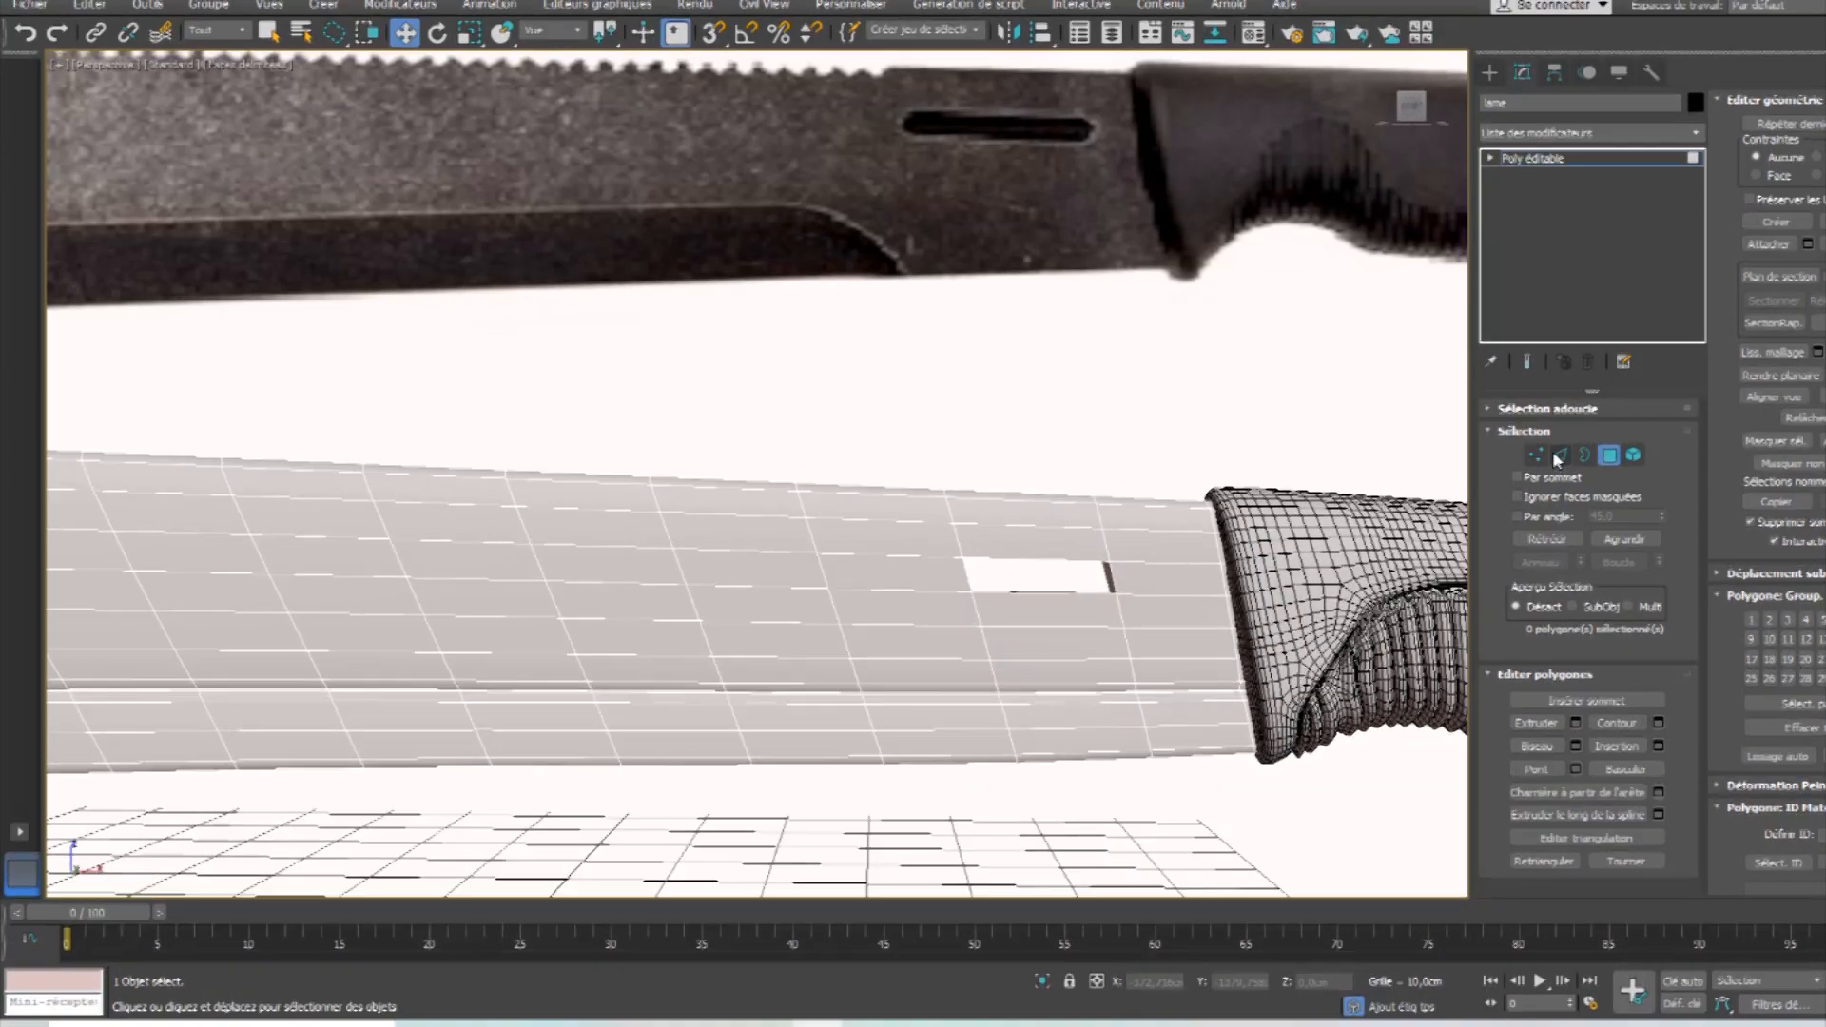
# Select the border of the opening in the blade's side and cap it.
pyautogui.click(1585, 455)
pyautogui.click(1071, 561)
pyautogui.keyDown('alt'); pyautogui.moveTo(1213, 609); pyautogui.dragTo(1174, 636, button='middle'); pyautogui.keyUp('alt')
pyautogui.scroll(5, 1068, 632)
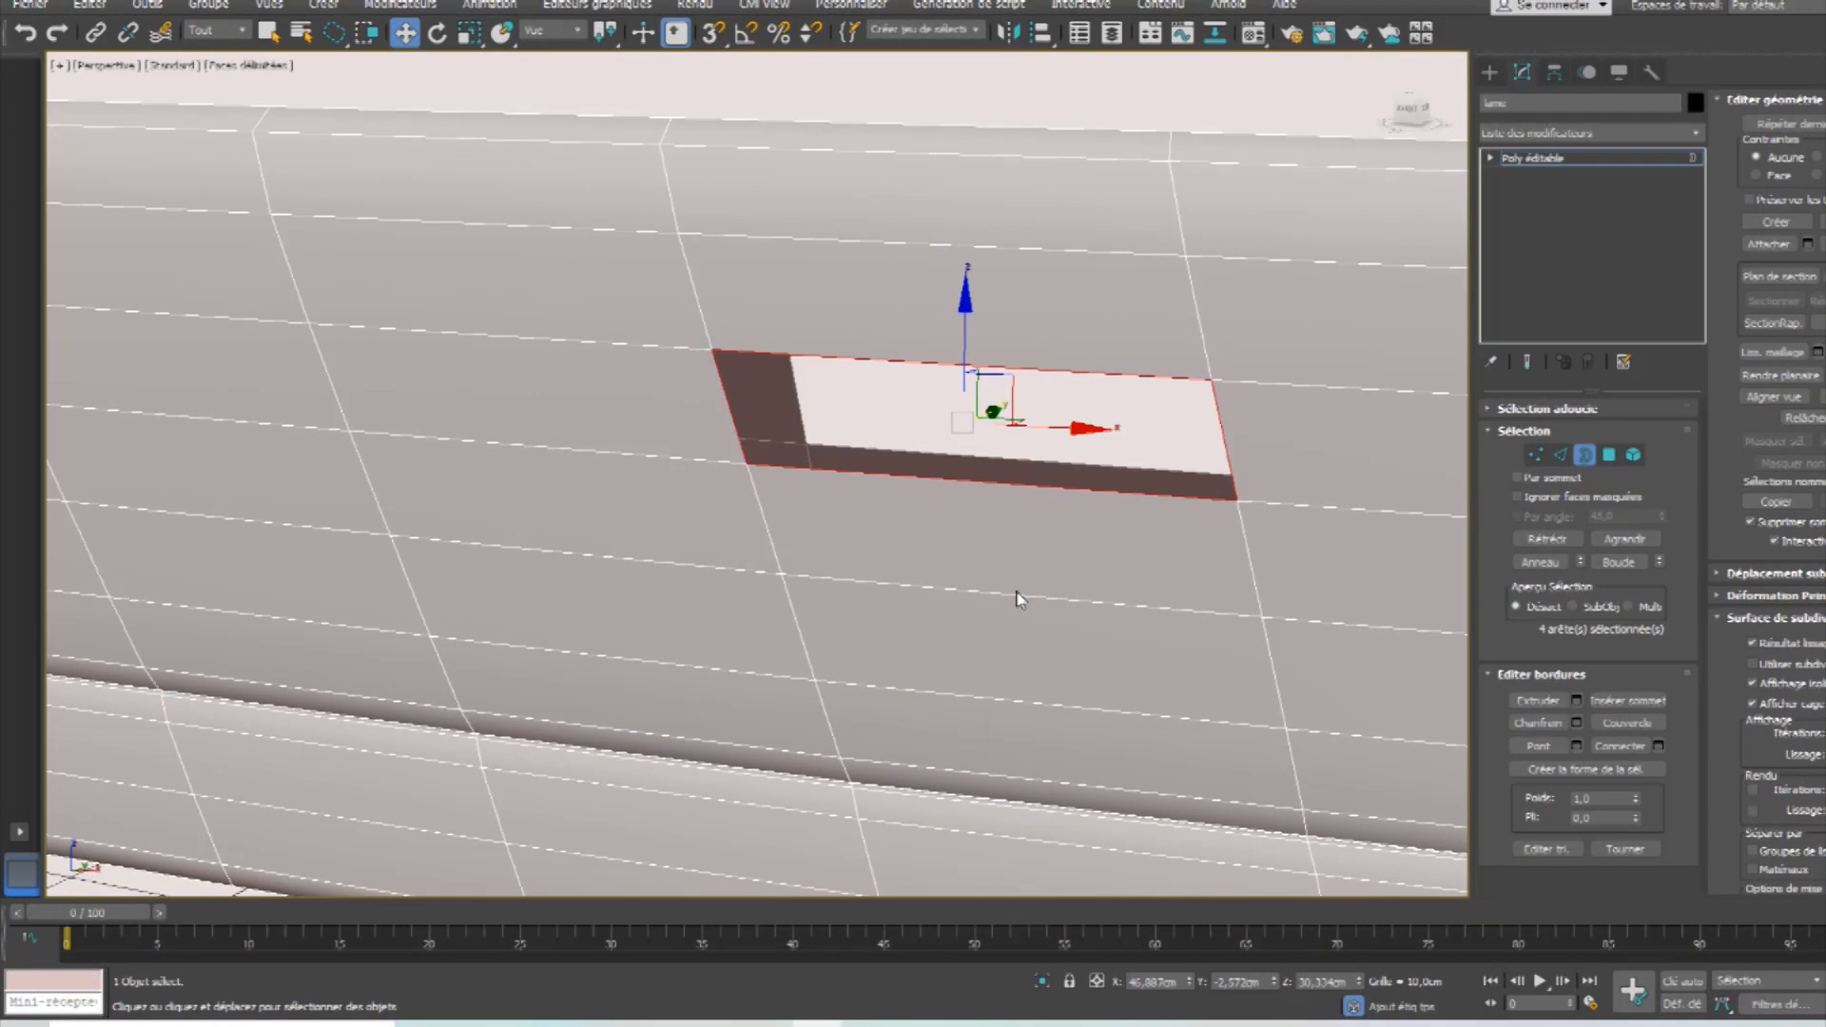
pyautogui.hotkey('alt', 'p')
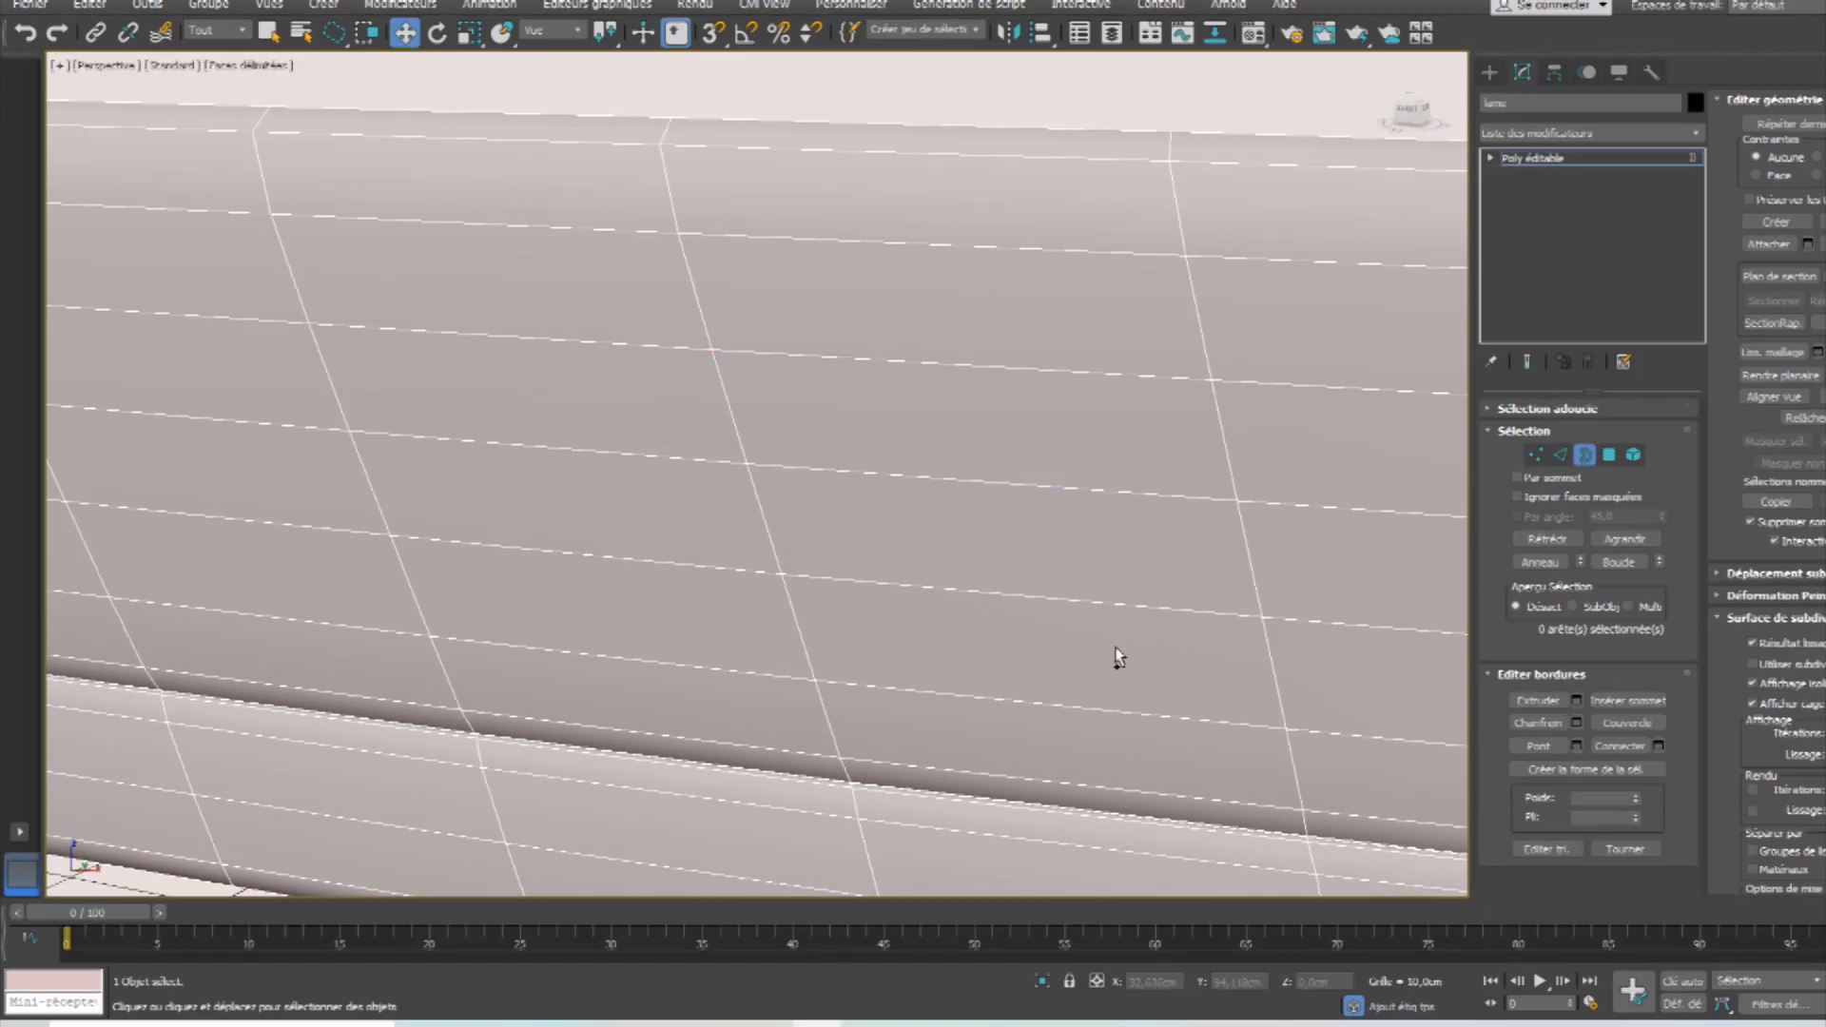
# Select the two opposite faces at the slot's position, one on each side of the blade.
pyautogui.click(1609, 456)
pyautogui.click(1174, 448)
pyautogui.keyDown('alt'); pyautogui.moveTo(1174, 448); pyautogui.dragTo(1063, 516, button='middle'); pyautogui.keyUp('alt')
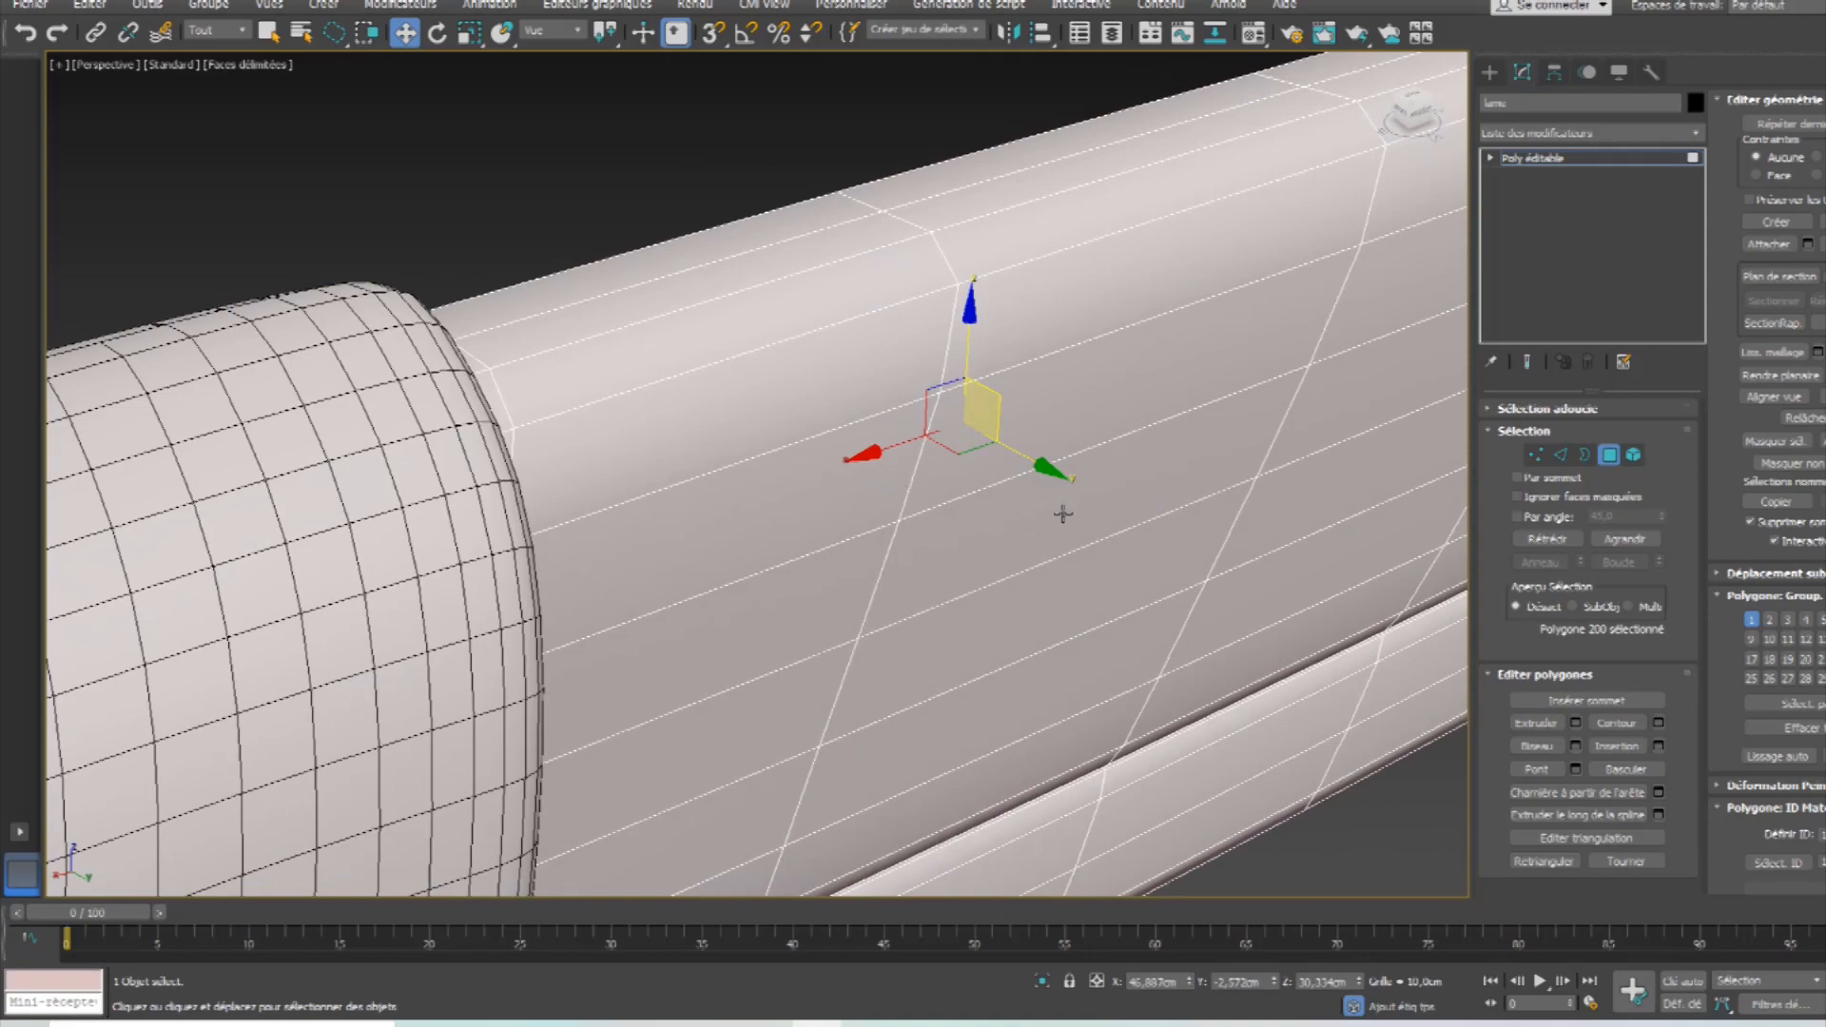
pyautogui.keyDown('ctrl'); pyautogui.click(1054, 517); pyautogui.keyUp('ctrl')
pyautogui.hotkey('alt', 'w')
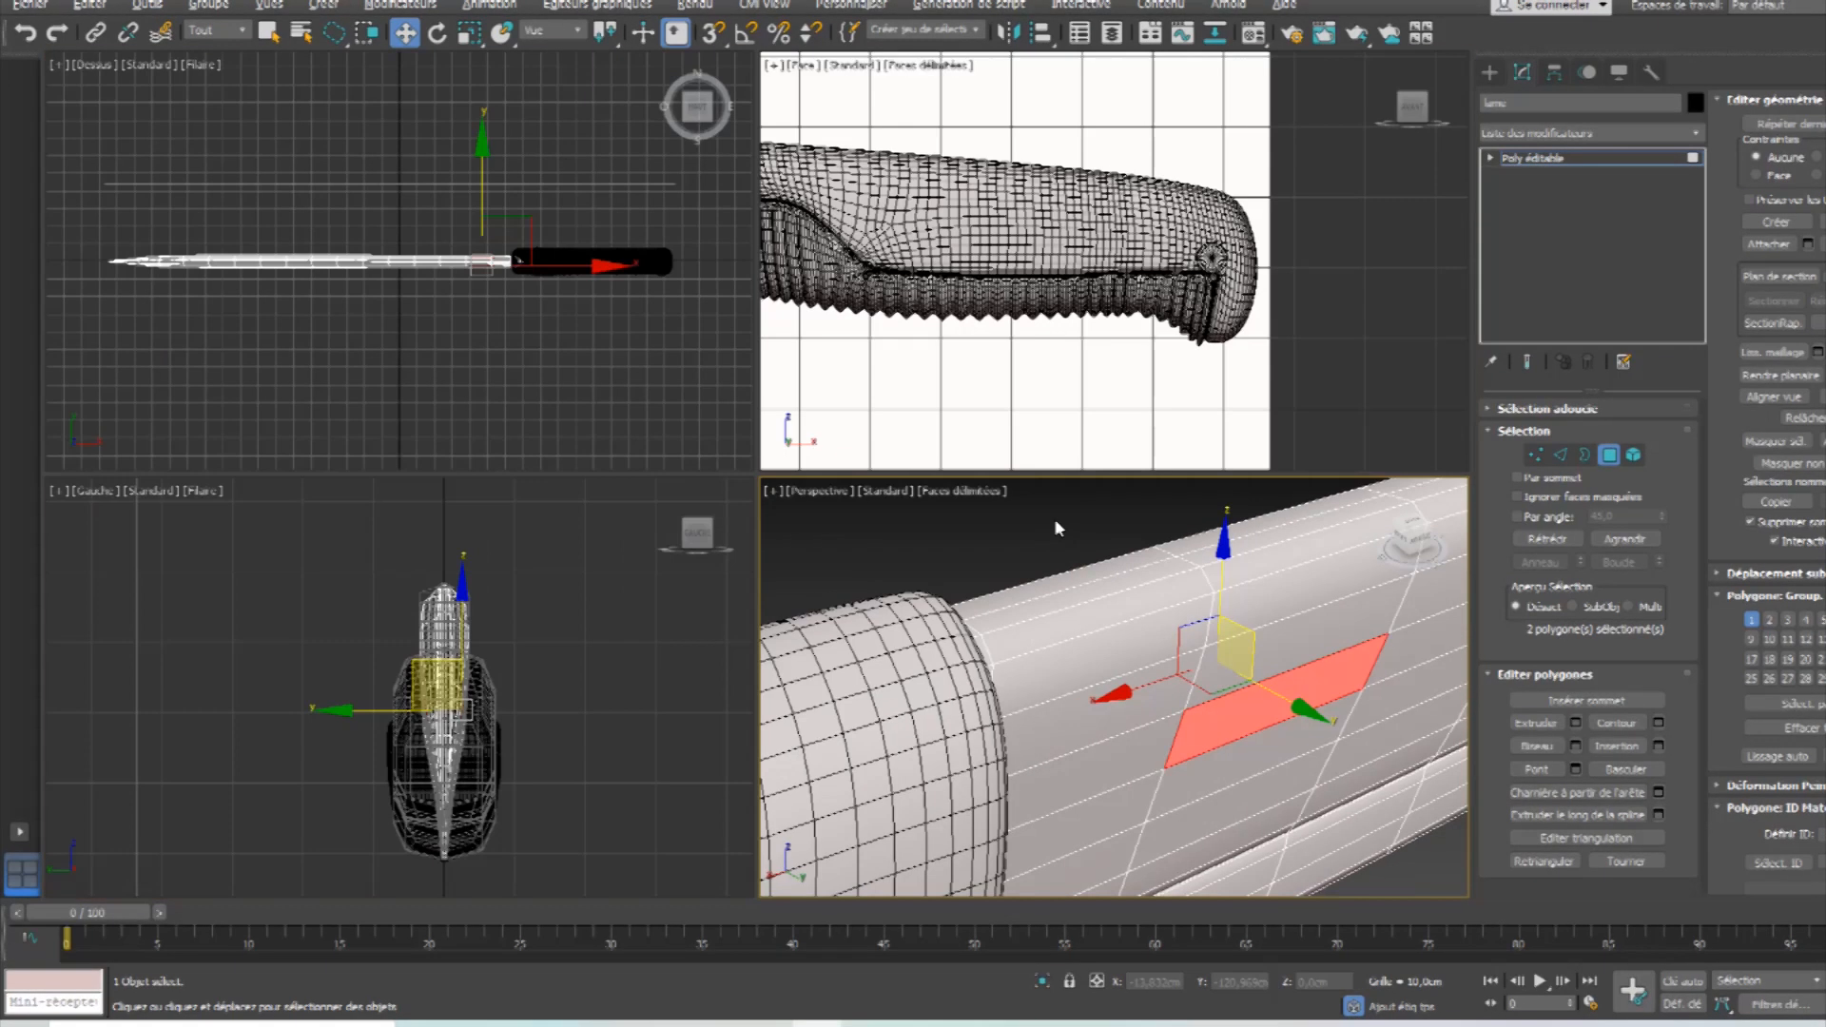
pyautogui.hotkey('alt', 'w')
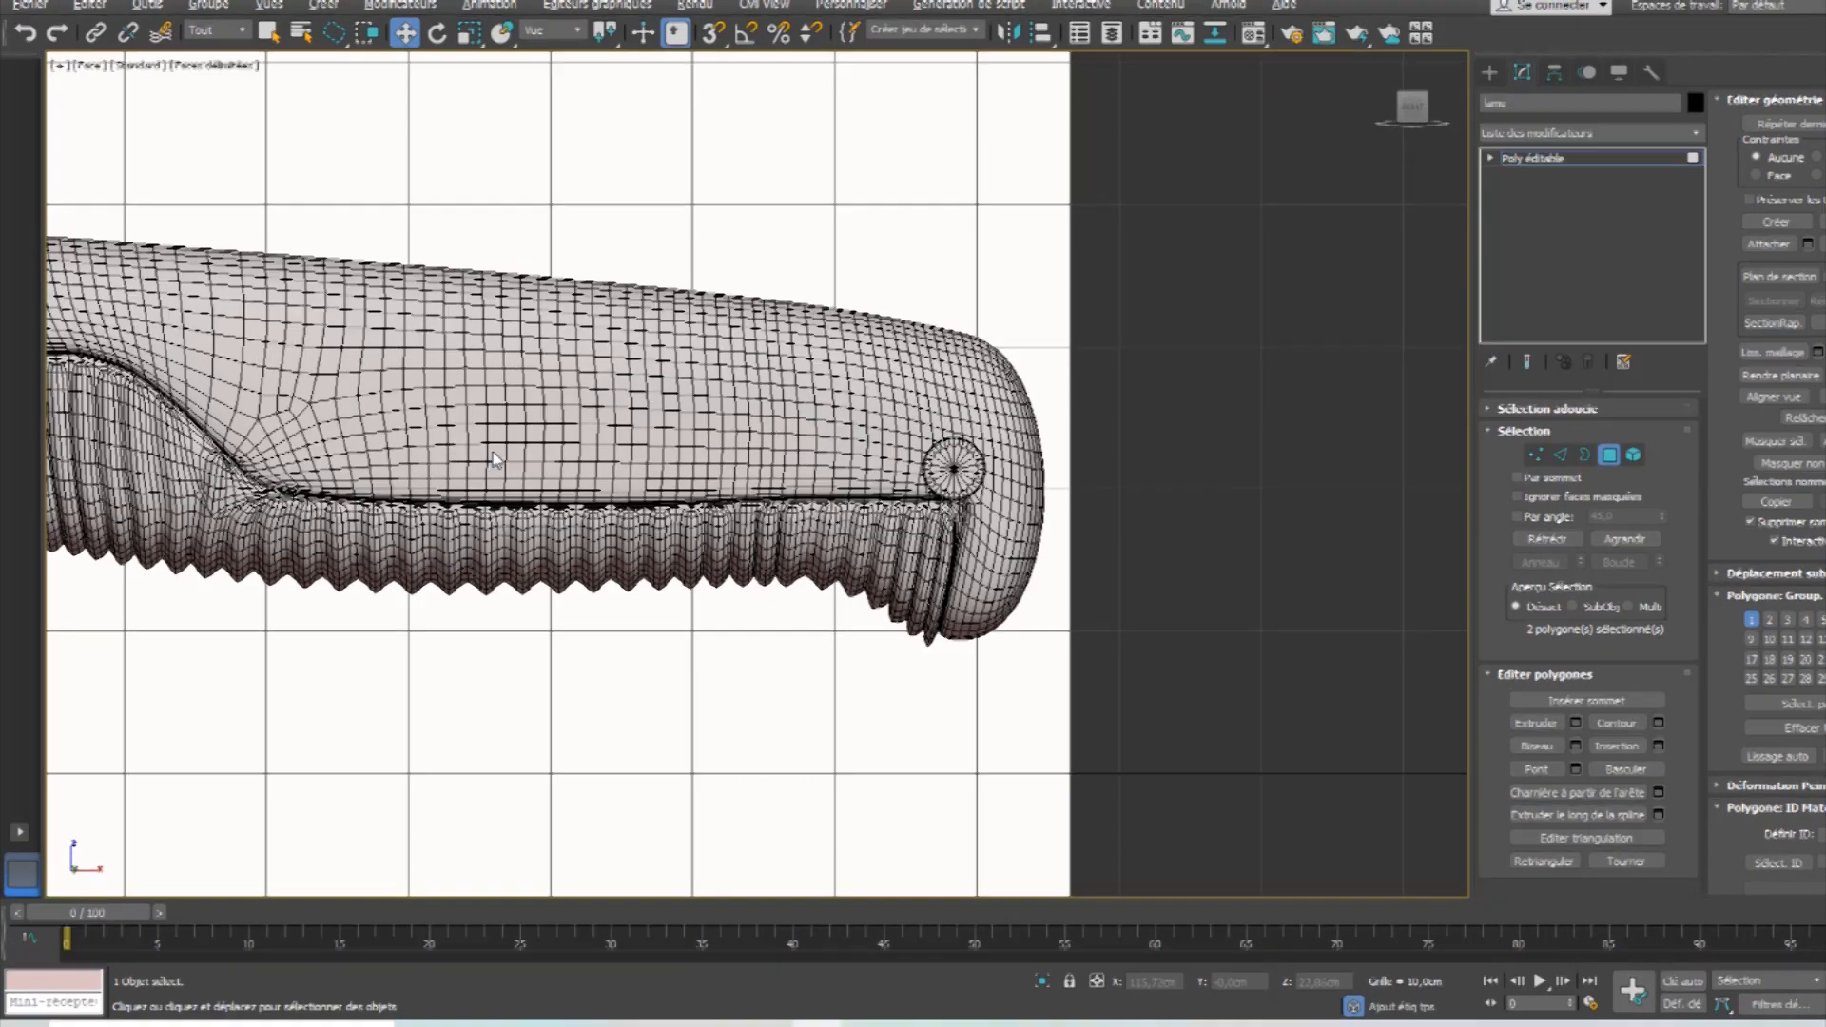
pyautogui.press('z')
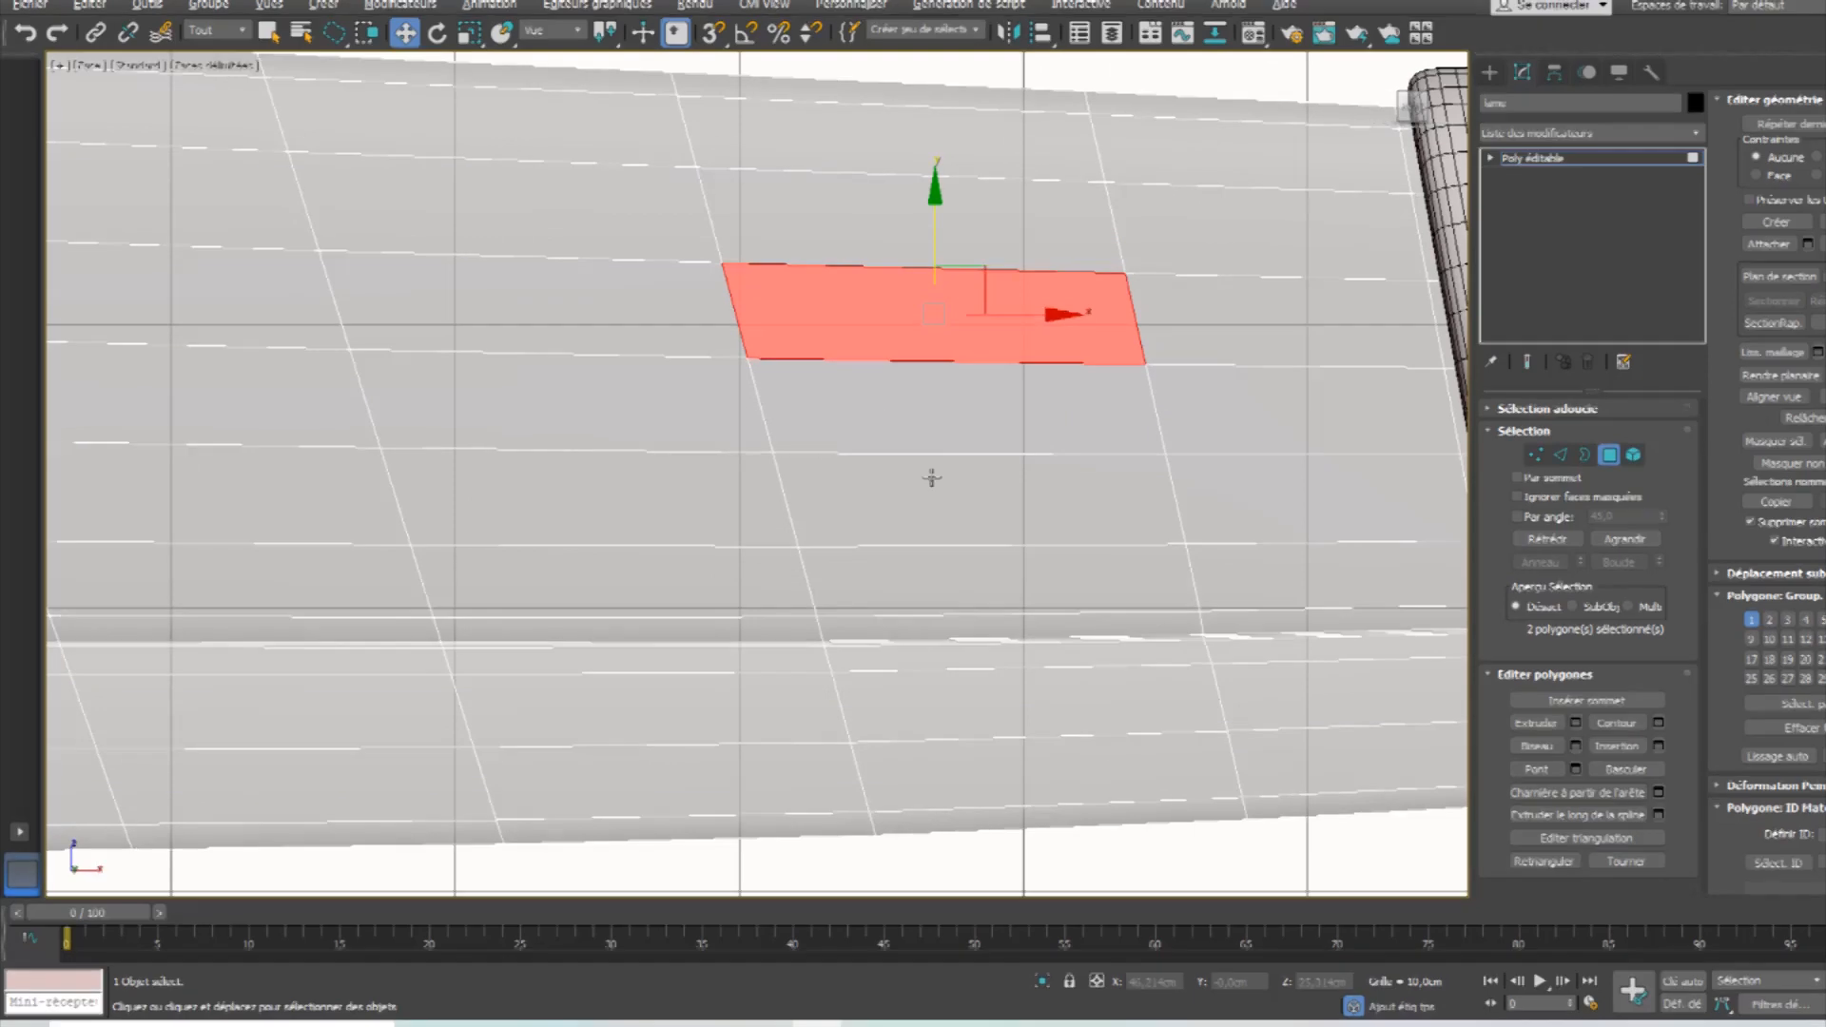
pyautogui.hotkey('alt', 'w')
pyautogui.hotkey('alt', 'w')
pyautogui.press('z')
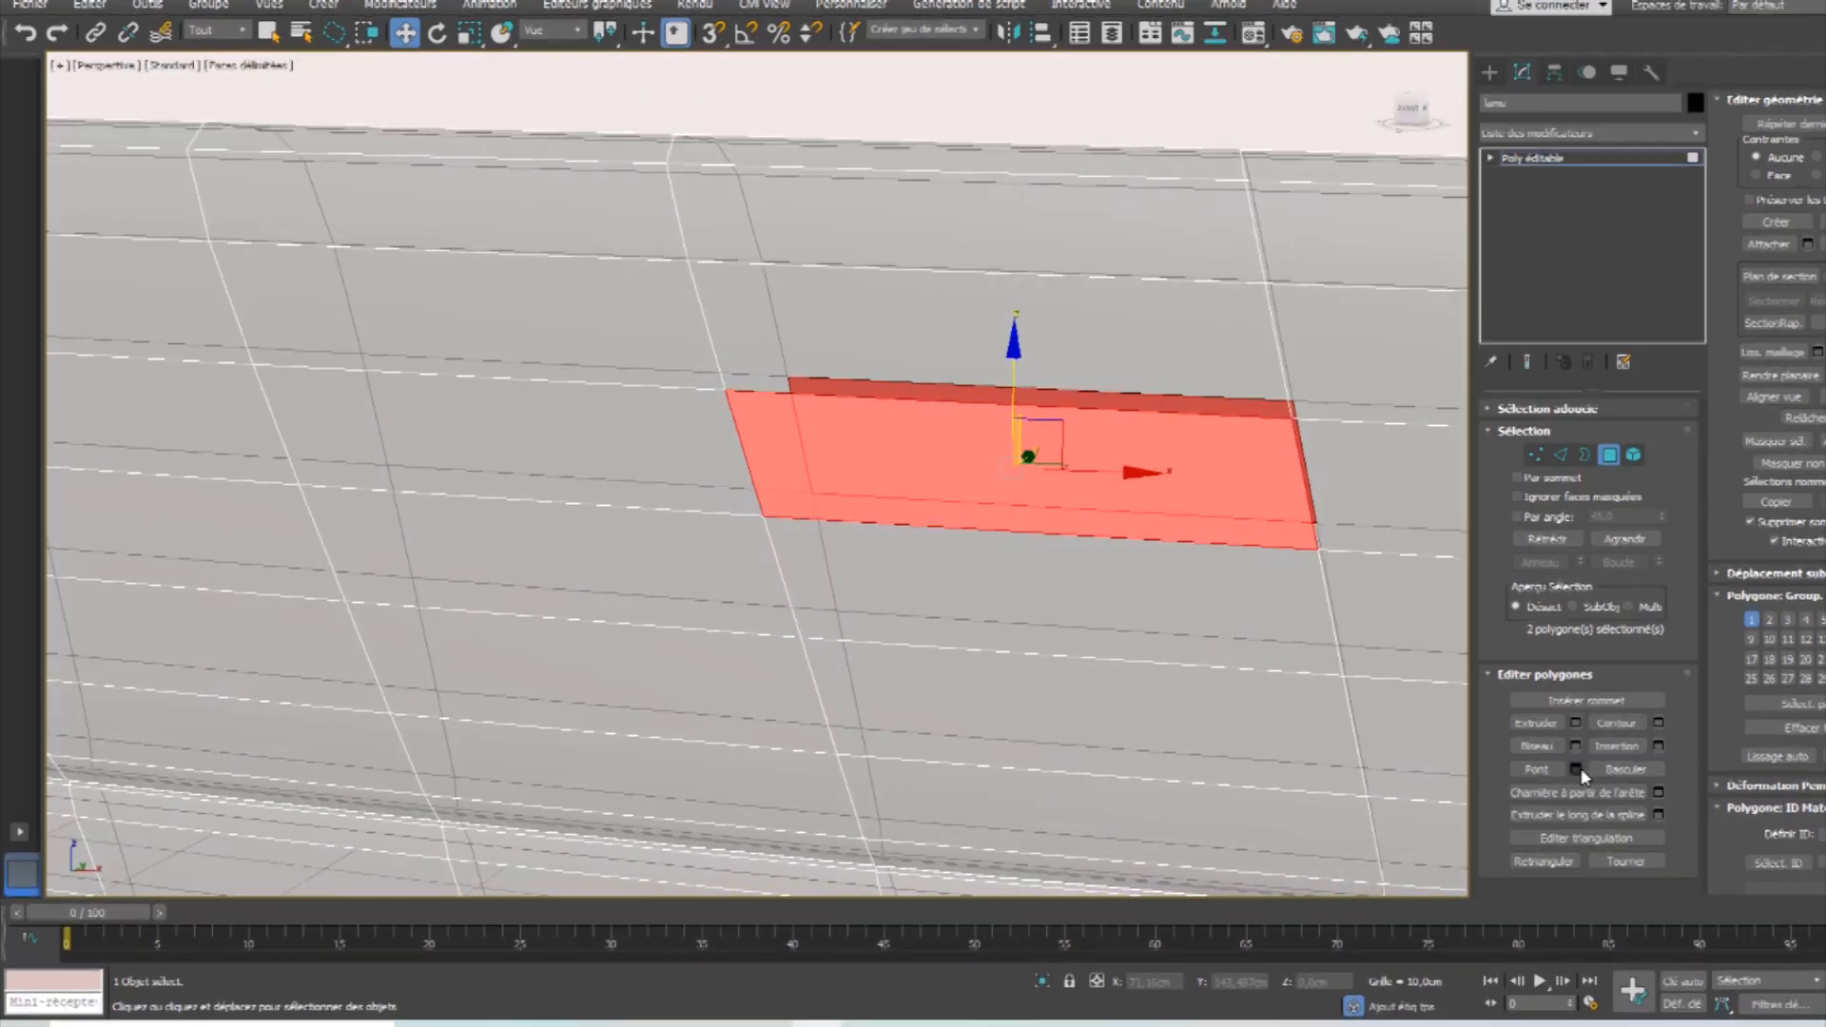
# Extrude the two slot faces inward by about 0.4 cm, apply the extrusion twice and leave polygon editing.
pyautogui.click(1575, 723)
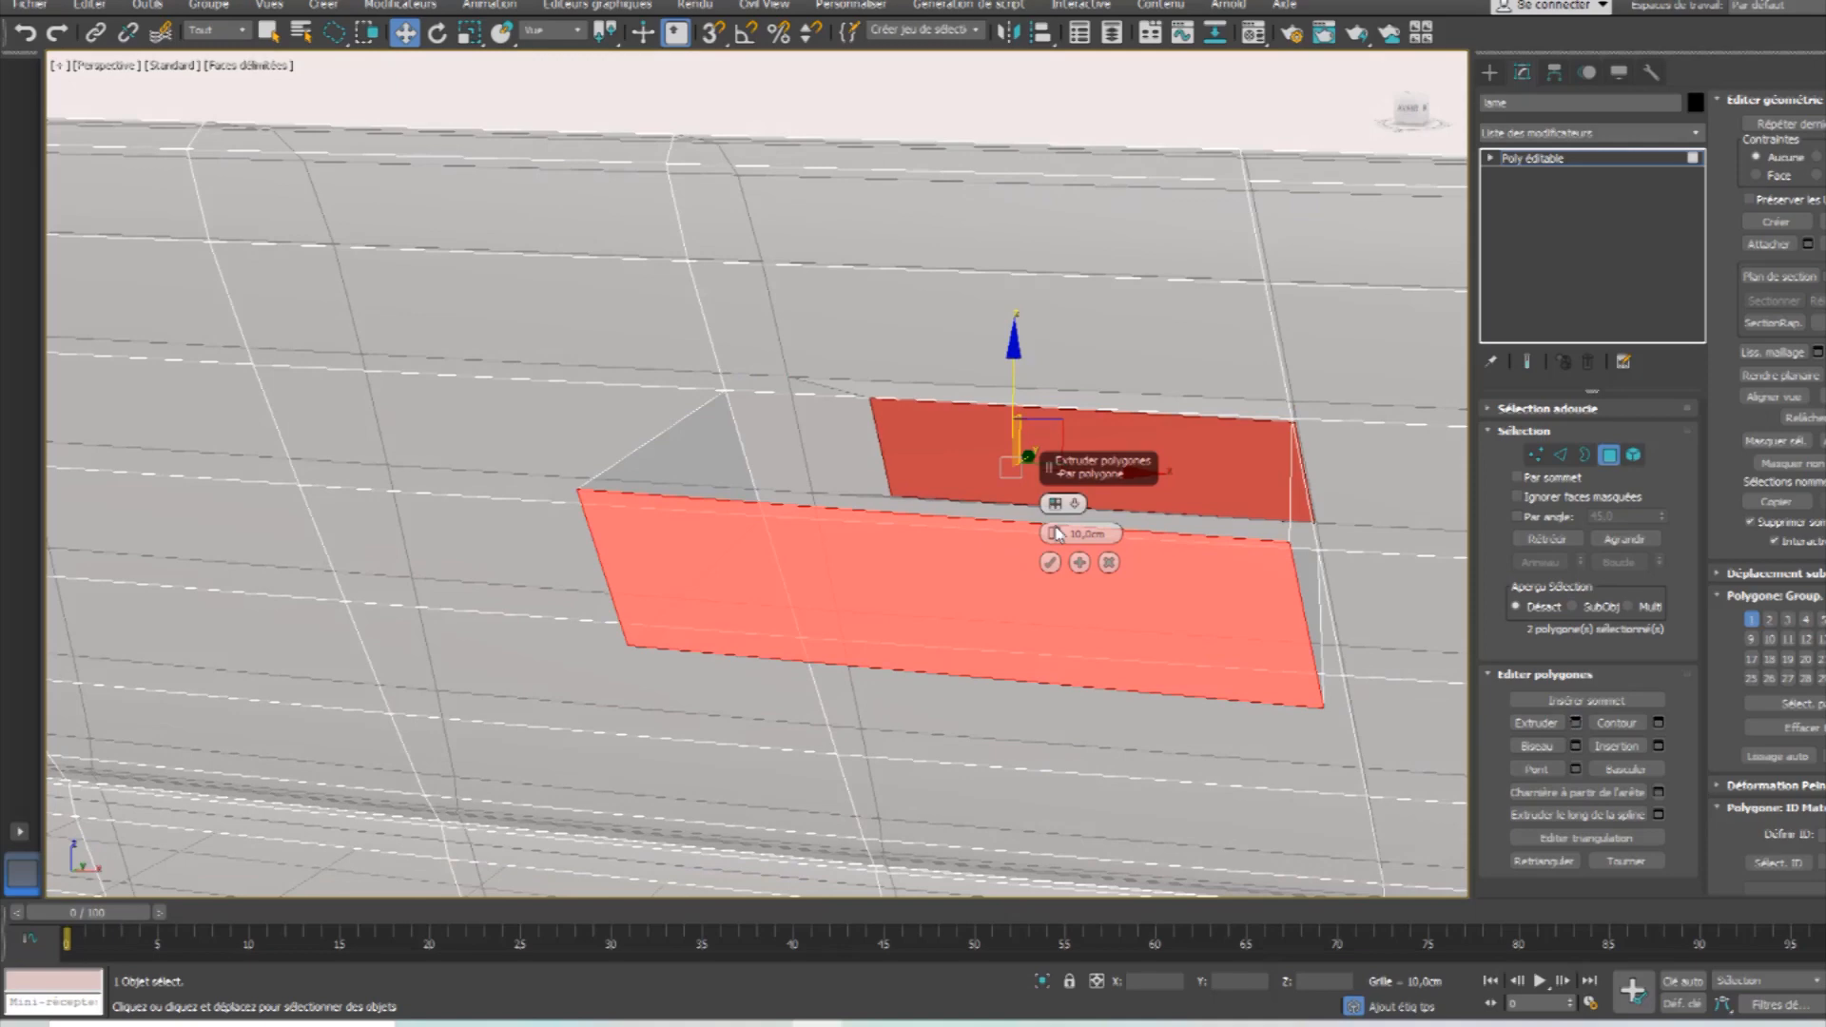
pyautogui.moveTo(1056, 534); pyautogui.dragTo(1050, 619)
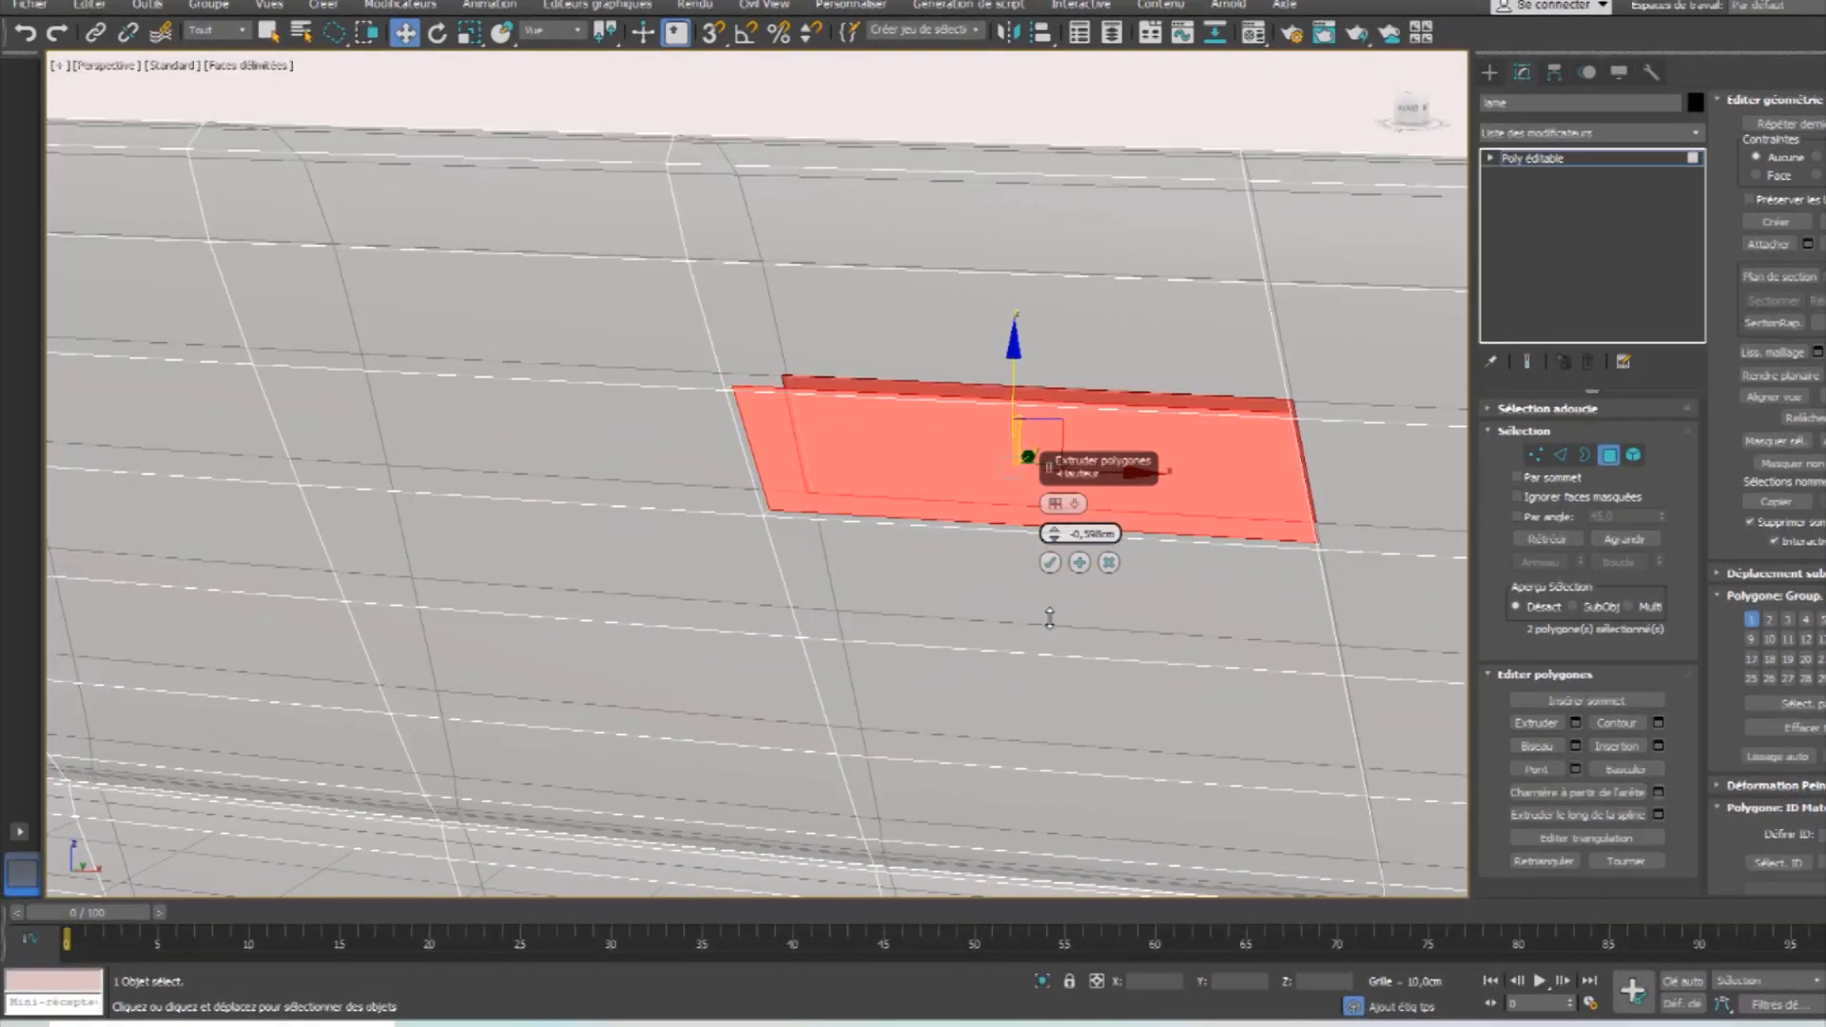
pyautogui.click(1079, 562)
pyautogui.click(1050, 562)
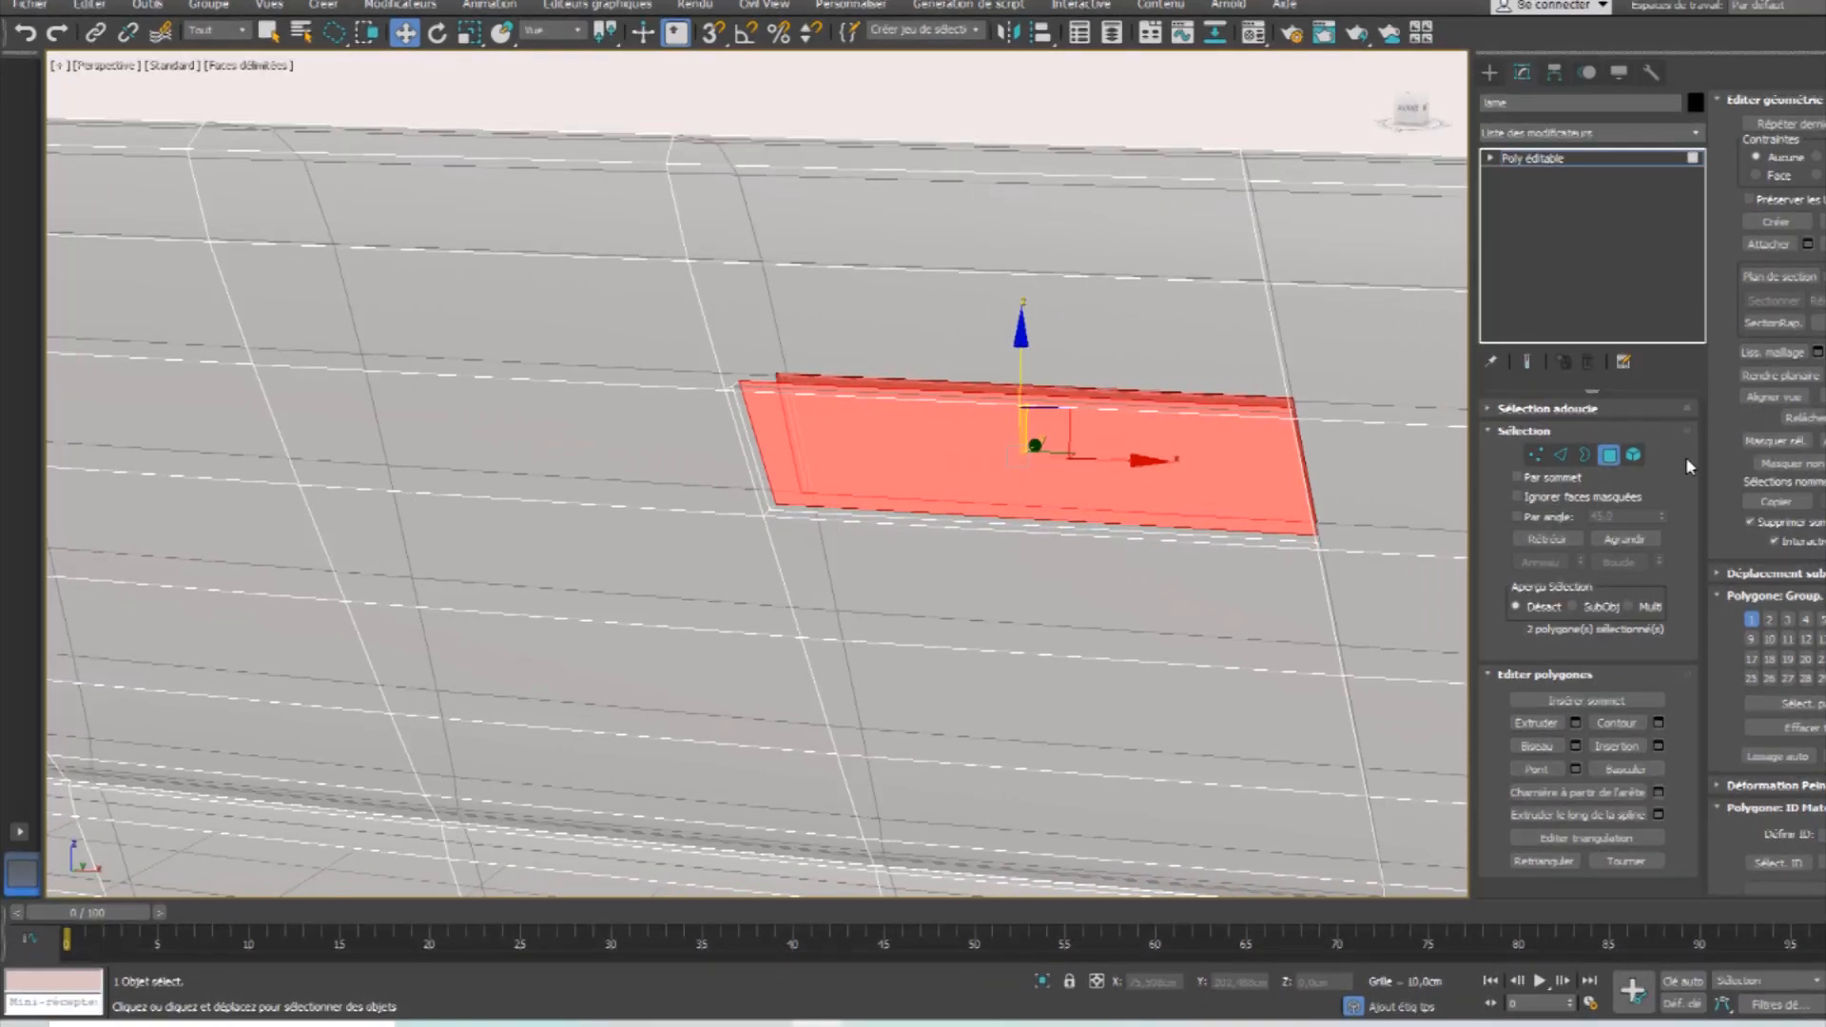
pyautogui.press('4')
# Add a Lissage rapide modifier to the blade.
pyautogui.scroll(-5, 1029, 530)
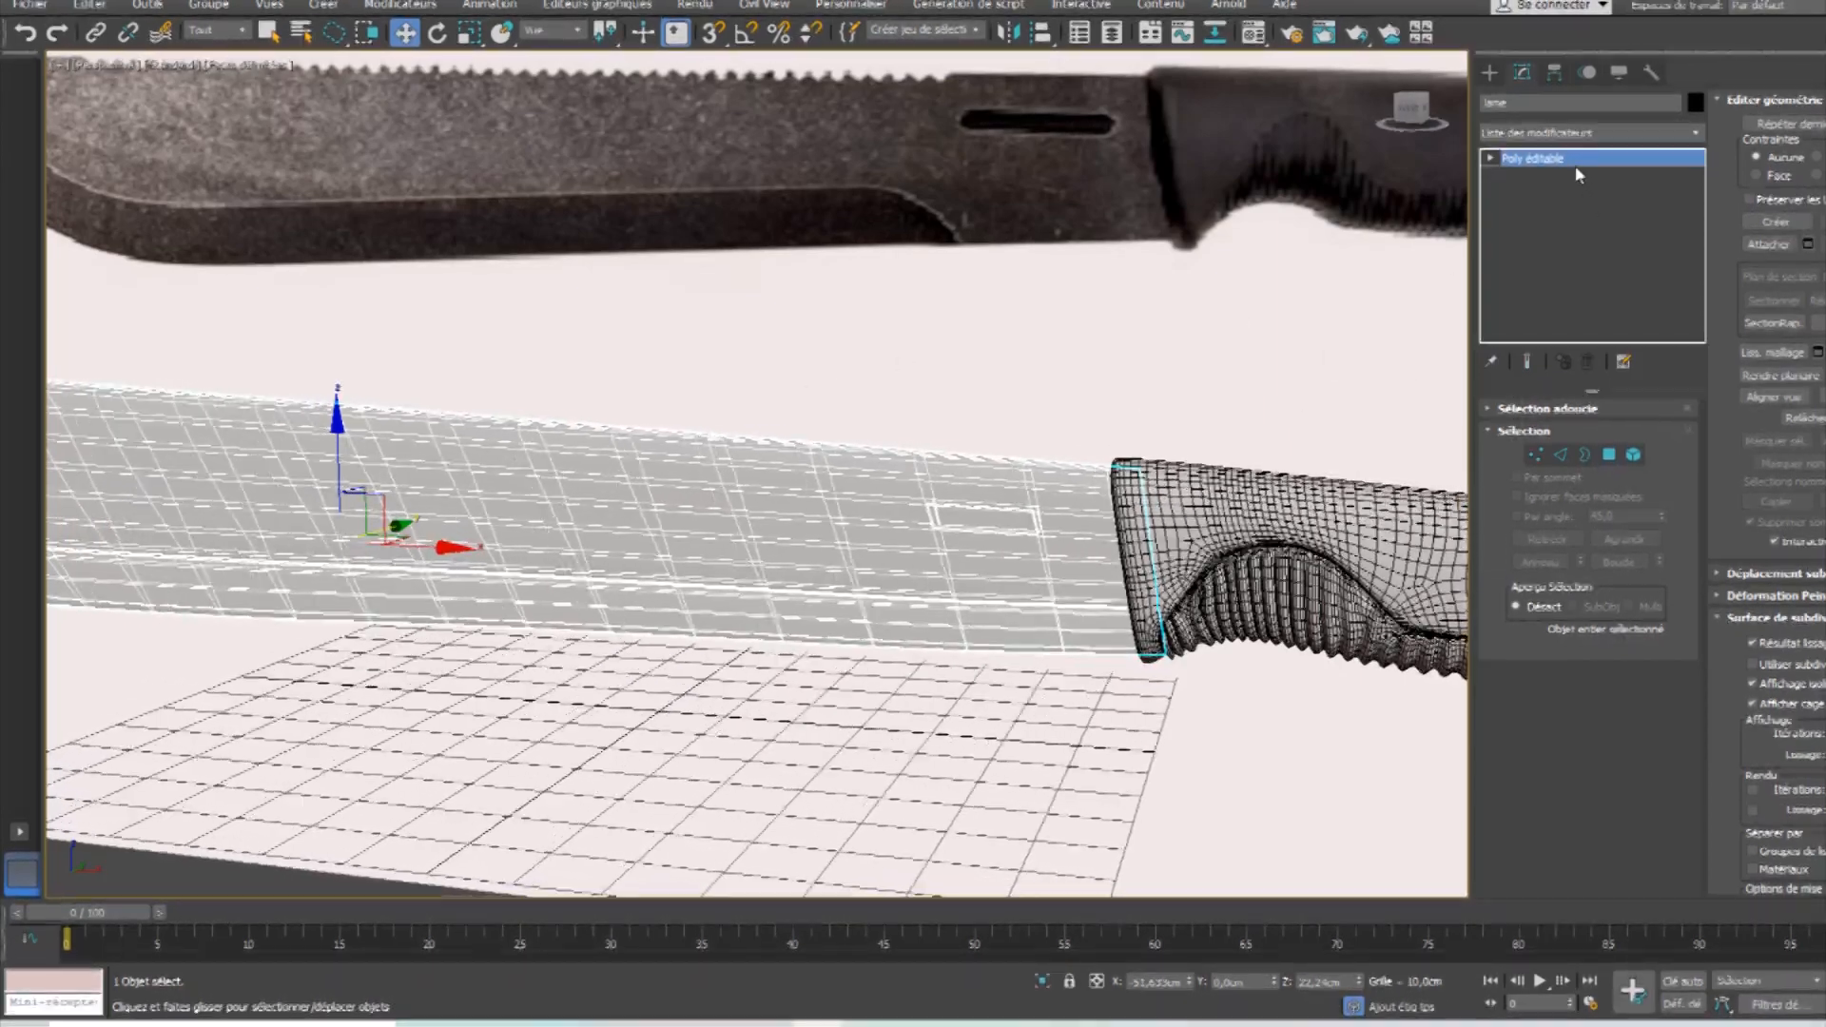
pyautogui.click(1565, 133)
pyautogui.press('c')
pyautogui.press('l')
pyautogui.press('l')
pyautogui.press('l')
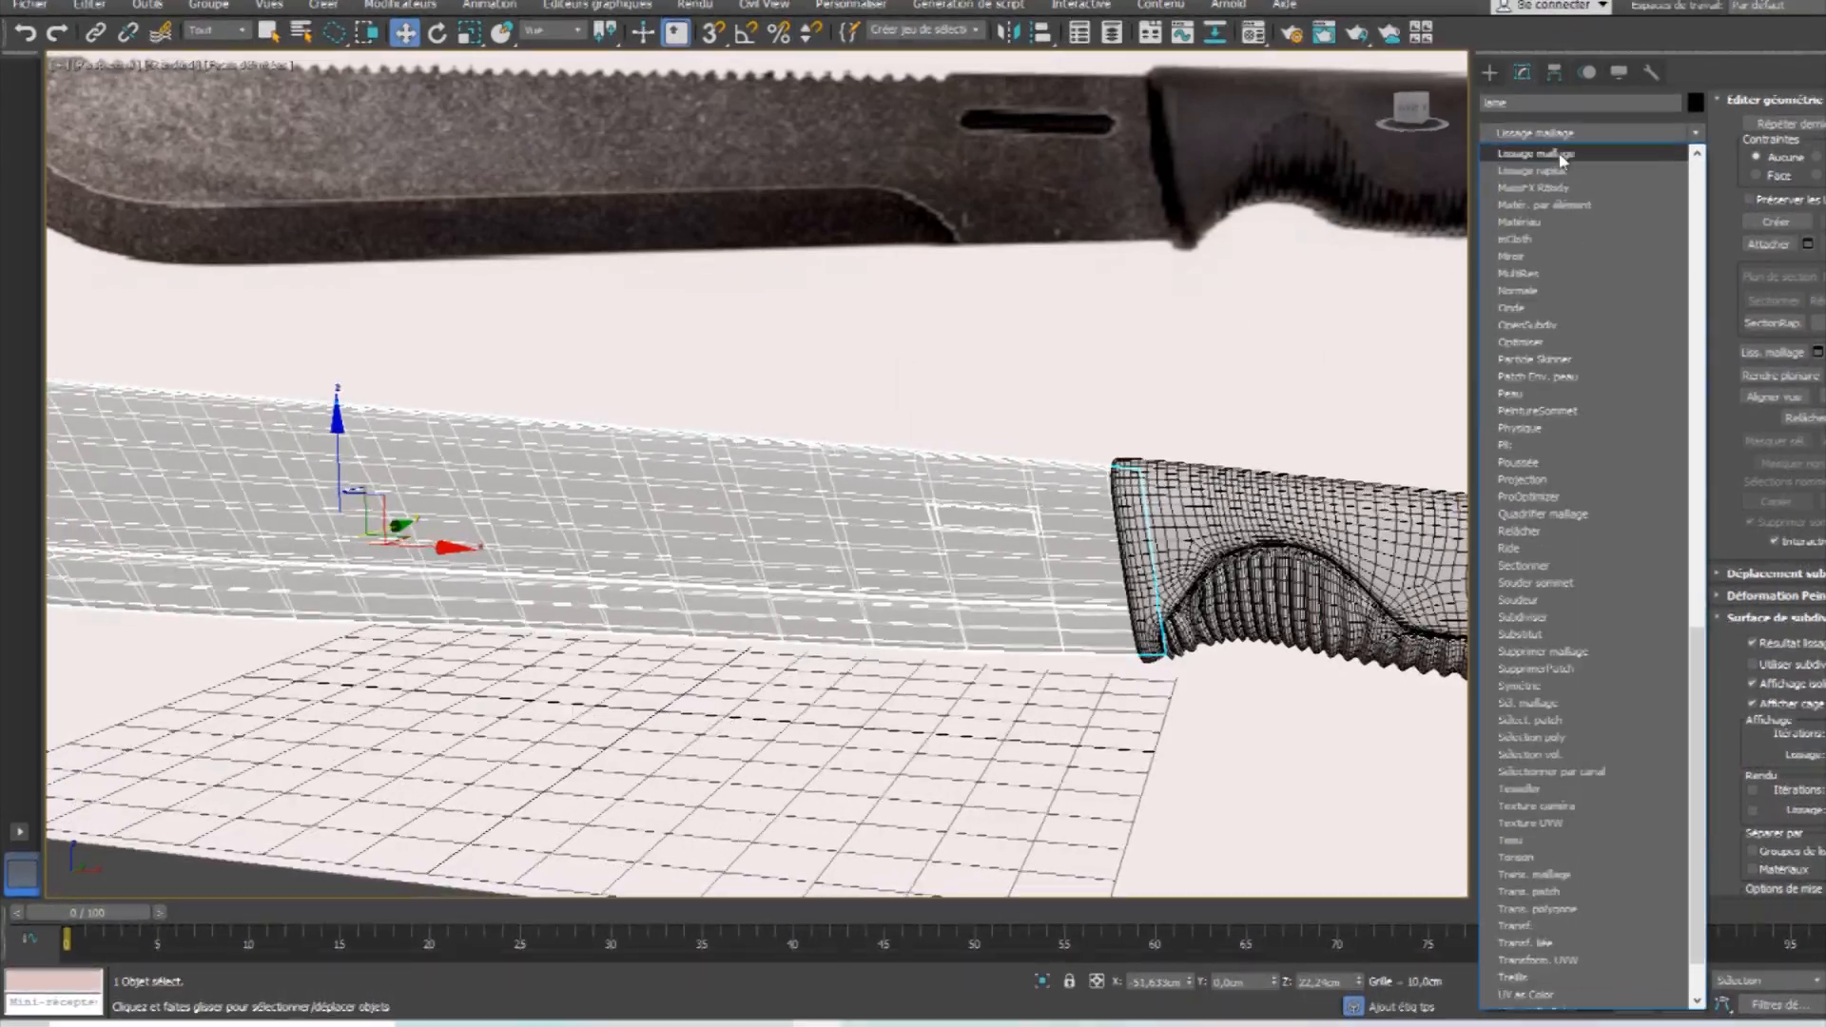
pyautogui.click(1562, 155)
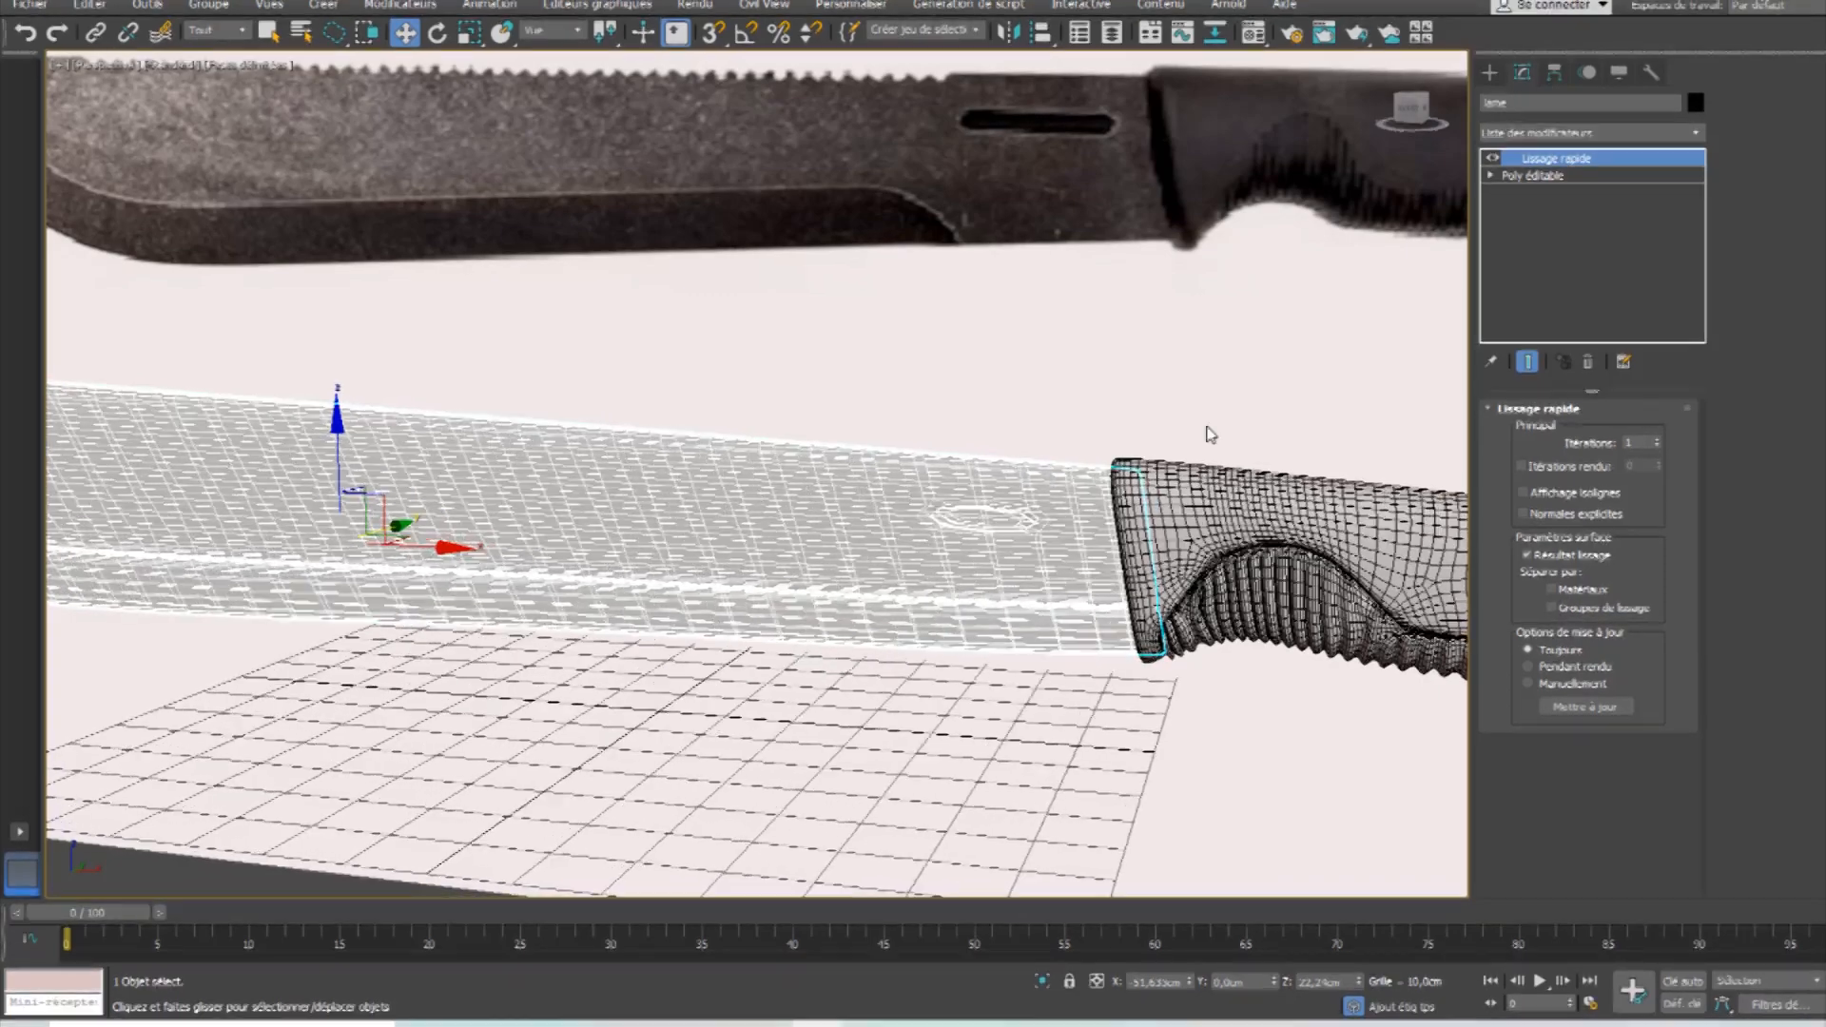
# Connect the lengthwise edges across the slot's column with two segments pinched outward close to the slot's ends.
pyautogui.scroll(4, 1051, 526)
pyautogui.scroll(5, 1050, 526)
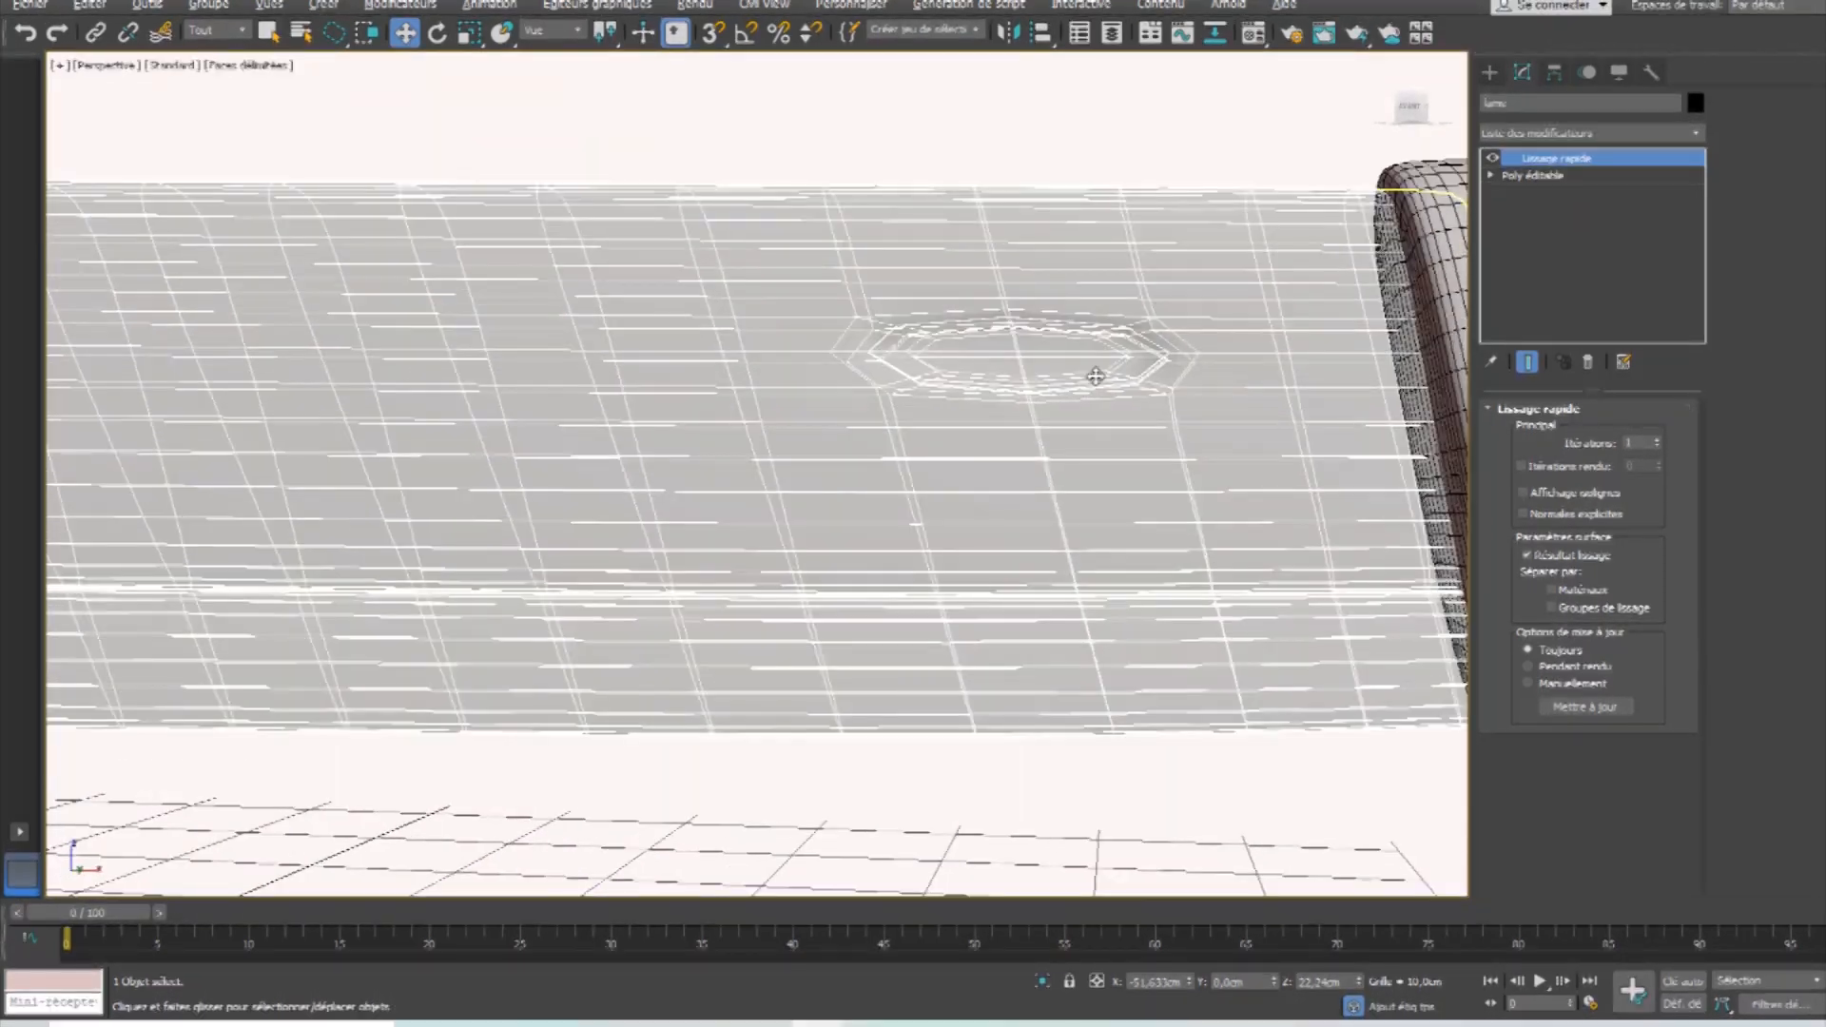
pyautogui.click(1532, 175)
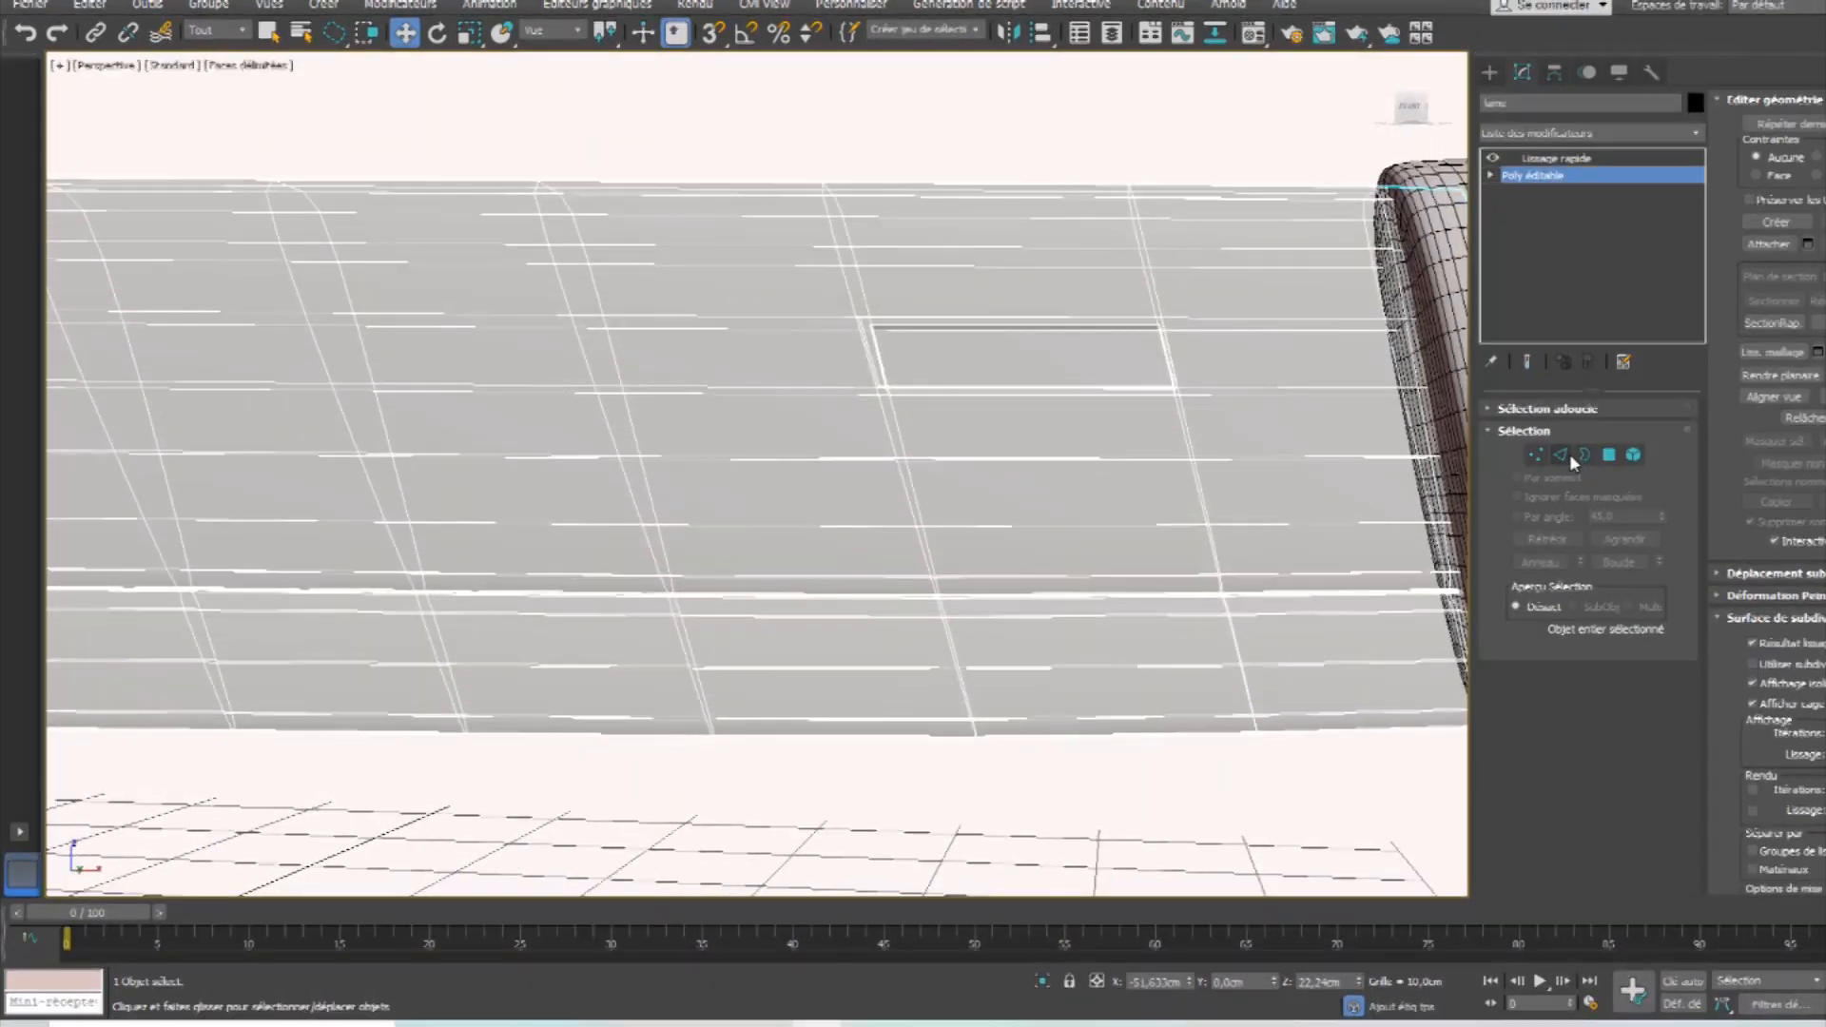
pyautogui.moveTo(964, 143)
pyautogui.mouseDown()
pyautogui.moveTo(1056, 428)
pyautogui.moveTo(1133, 847)
pyautogui.mouseUp()
pyautogui.click(1823, 218)
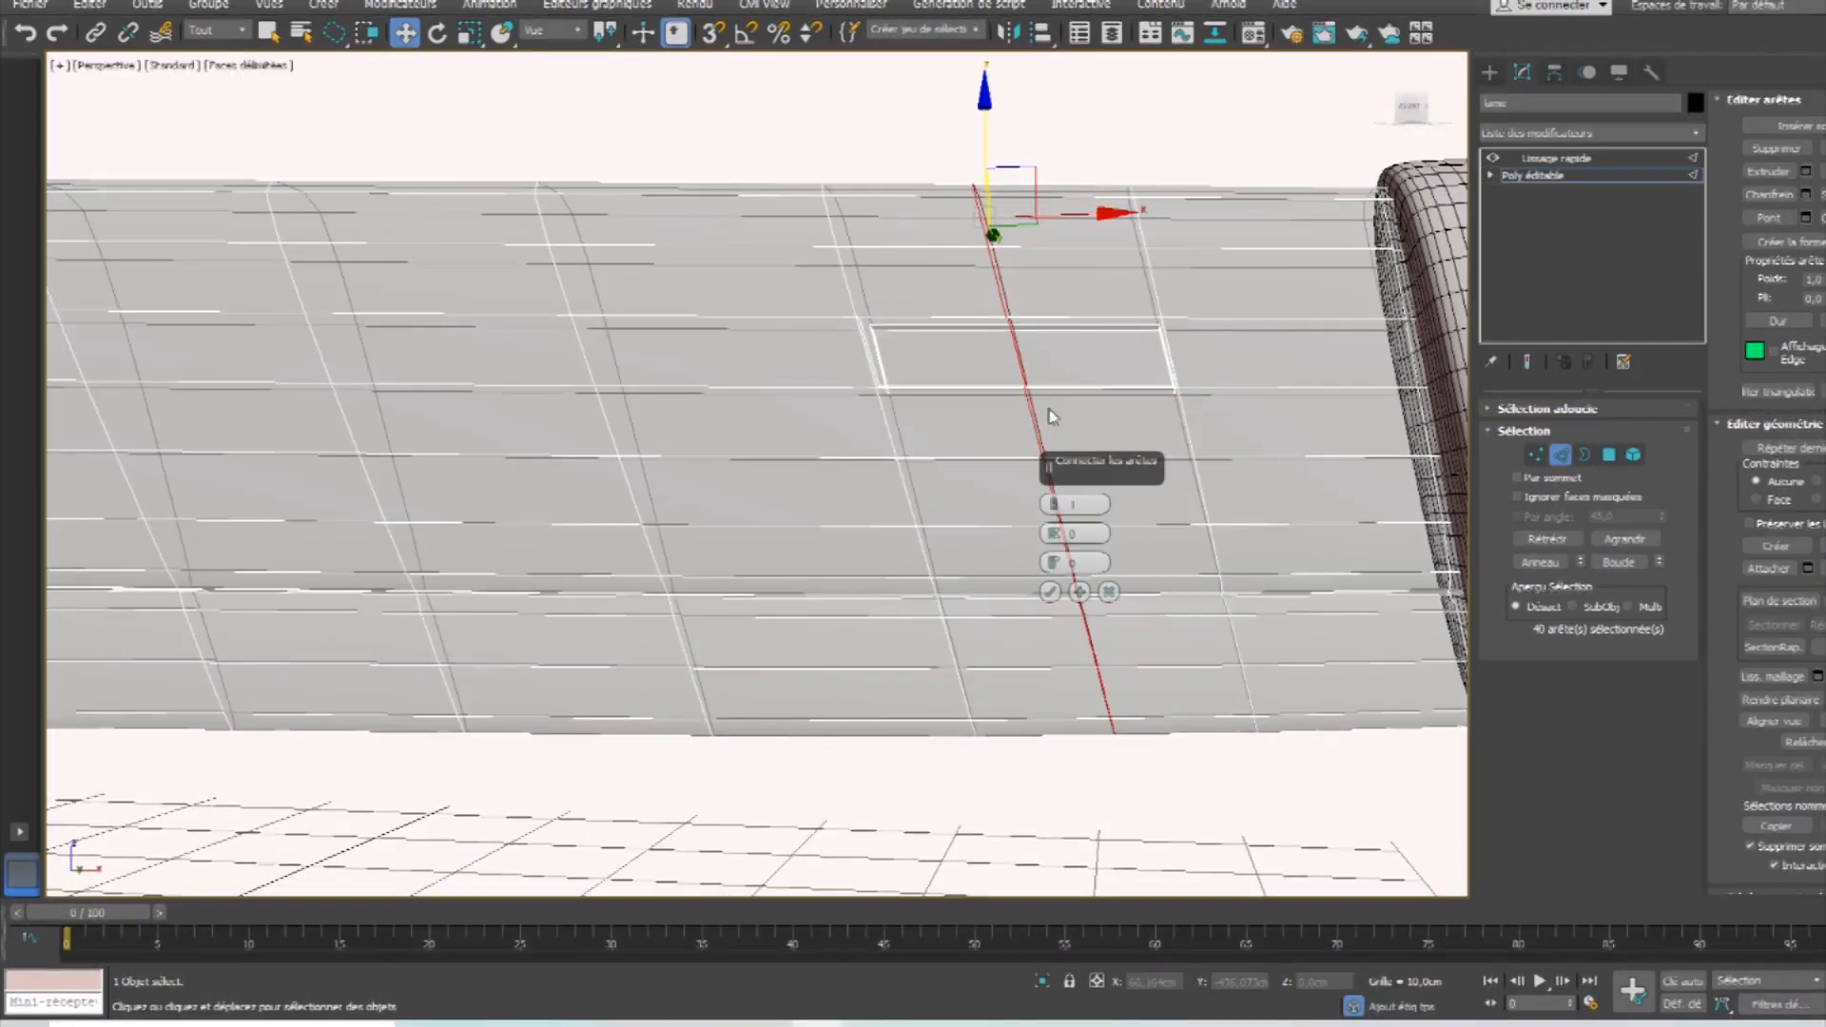
pyautogui.click(1055, 502)
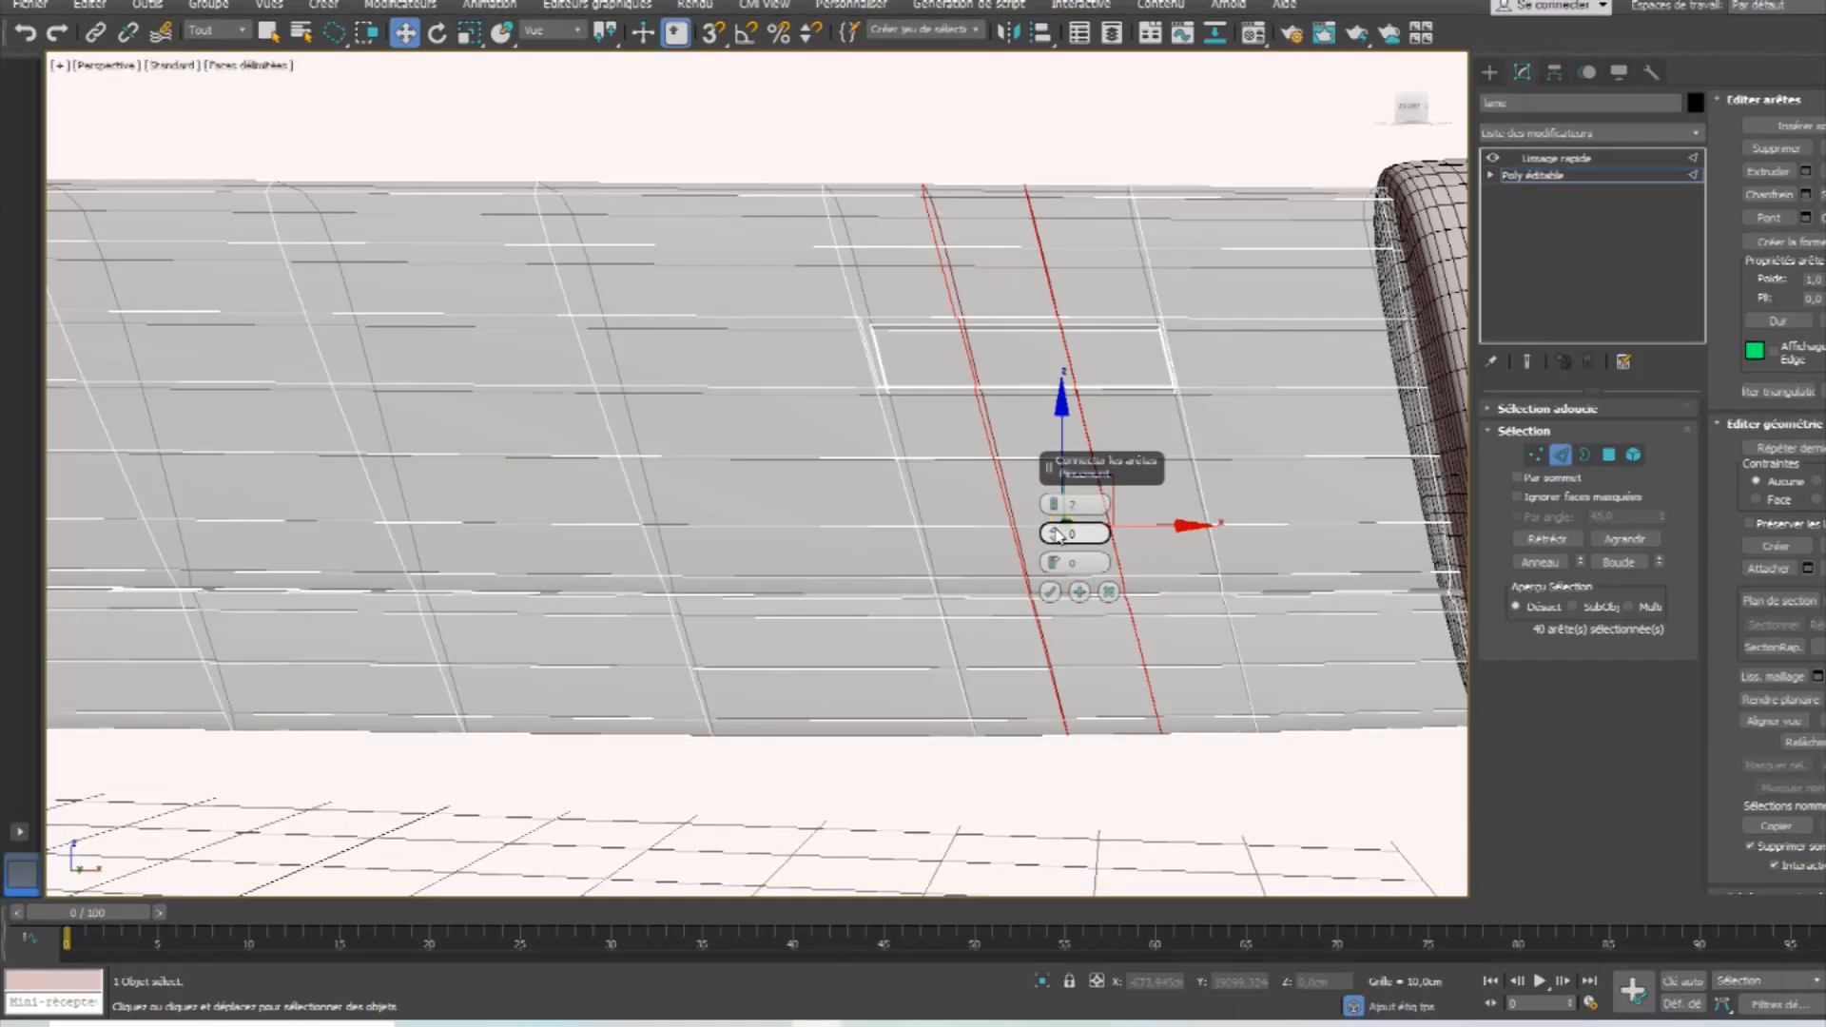
pyautogui.moveTo(1052, 534); pyautogui.dragTo(1044, 195)
pyautogui.click(1050, 592)
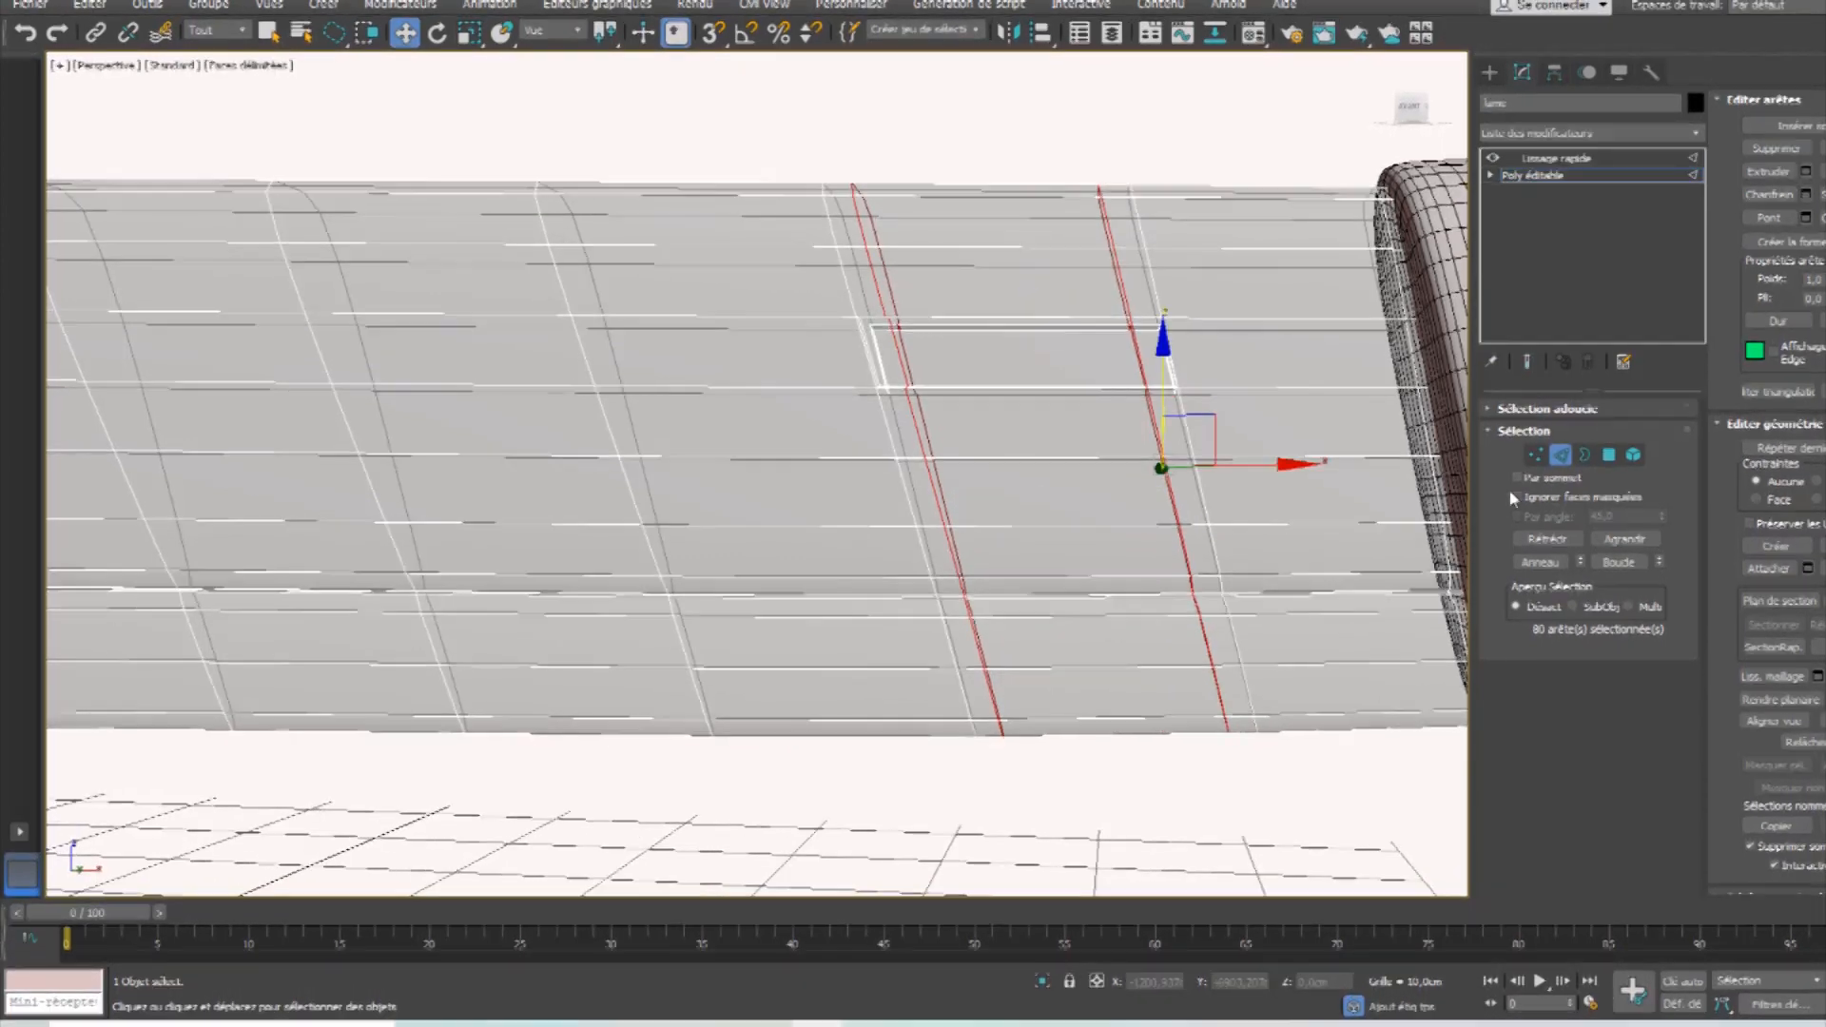
# Return to the Lissage rapide modifier, check the smoothed slot and convert the blade to an editable polygon.
pyautogui.click(1529, 157)
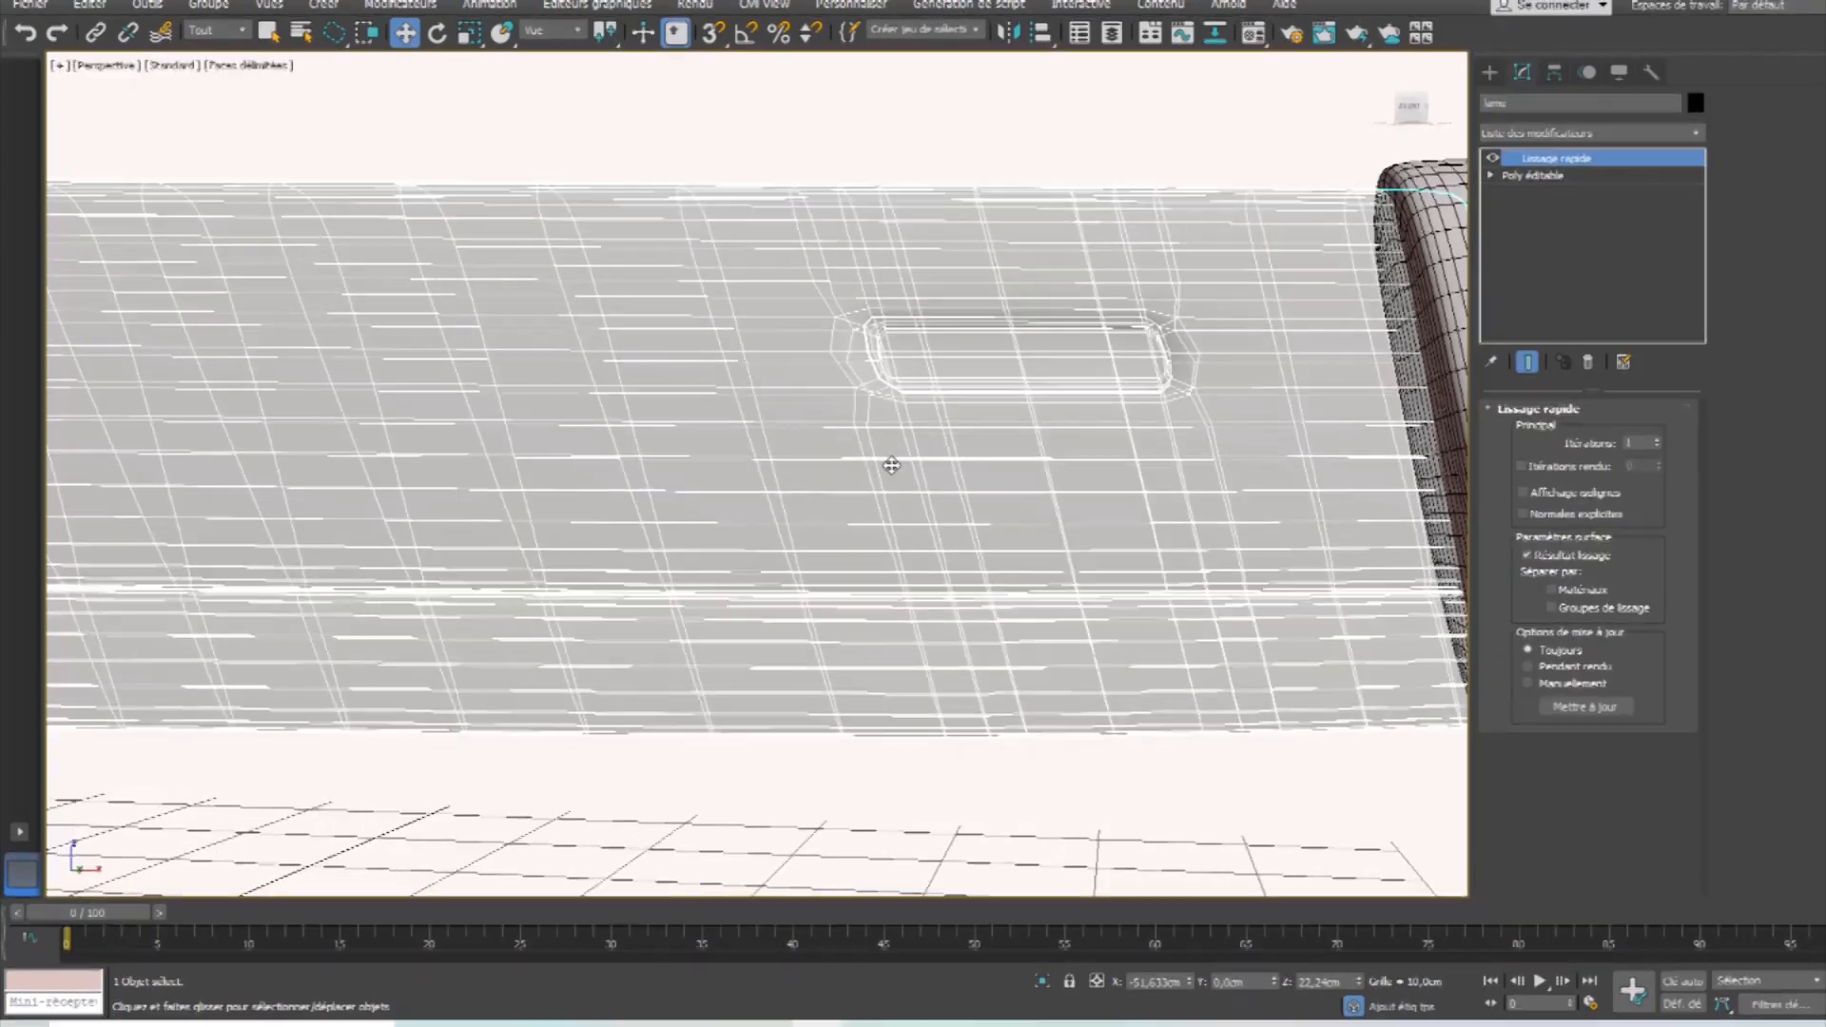
pyautogui.scroll(-3, 1035, 532)
pyautogui.moveTo(1035, 532); pyautogui.dragTo(1499, 582, button='middle')
pyautogui.moveTo(1082, 557); pyautogui.dragTo(799, 494, button='middle')
pyautogui.rightClick(799, 493)
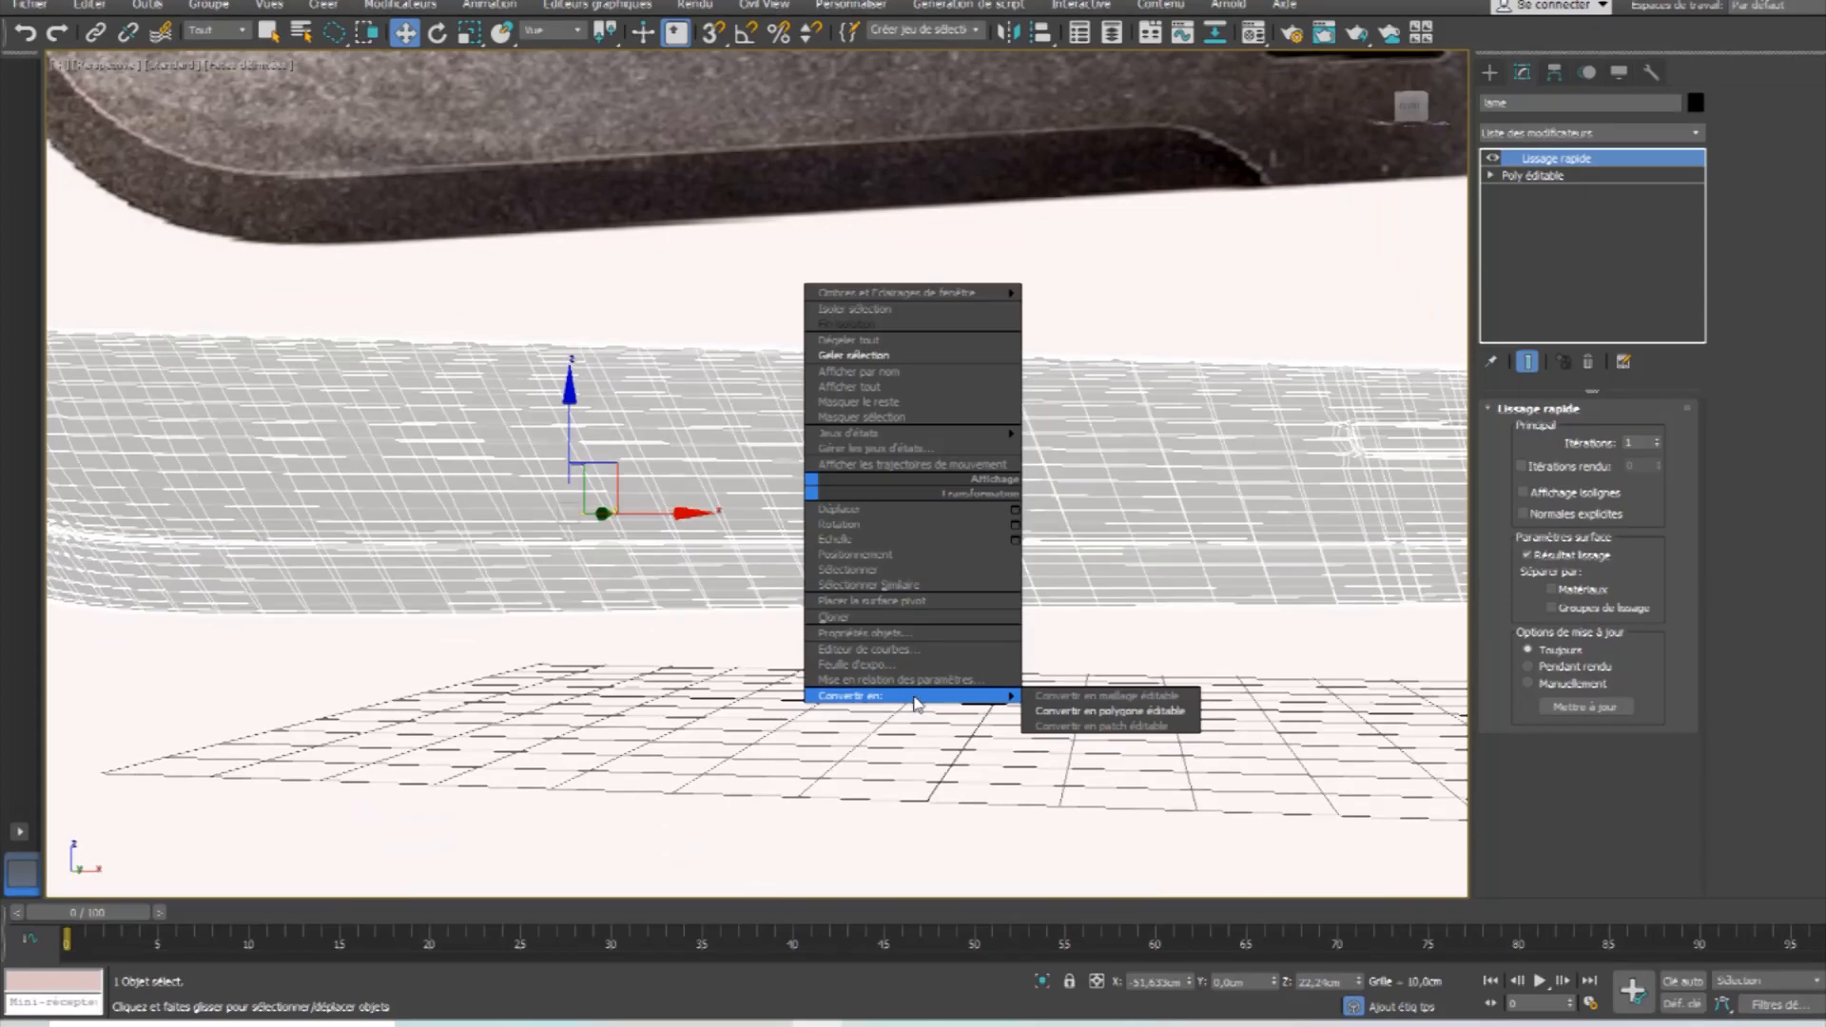
# Select the edges along the blade's spine in the front view, from near the tip to just before the slot.
pyautogui.moveTo(1132, 468); pyautogui.dragTo(747, 506, button='middle')
pyautogui.moveTo(851, 487); pyautogui.dragTo(1087, 515, button='middle')
pyautogui.hotkey('alt', 'w')
pyautogui.click(1046, 295)
pyautogui.hotkey('alt', 'w')
pyautogui.scroll(-4, 970, 551)
pyautogui.scroll(3, 1104, 526)
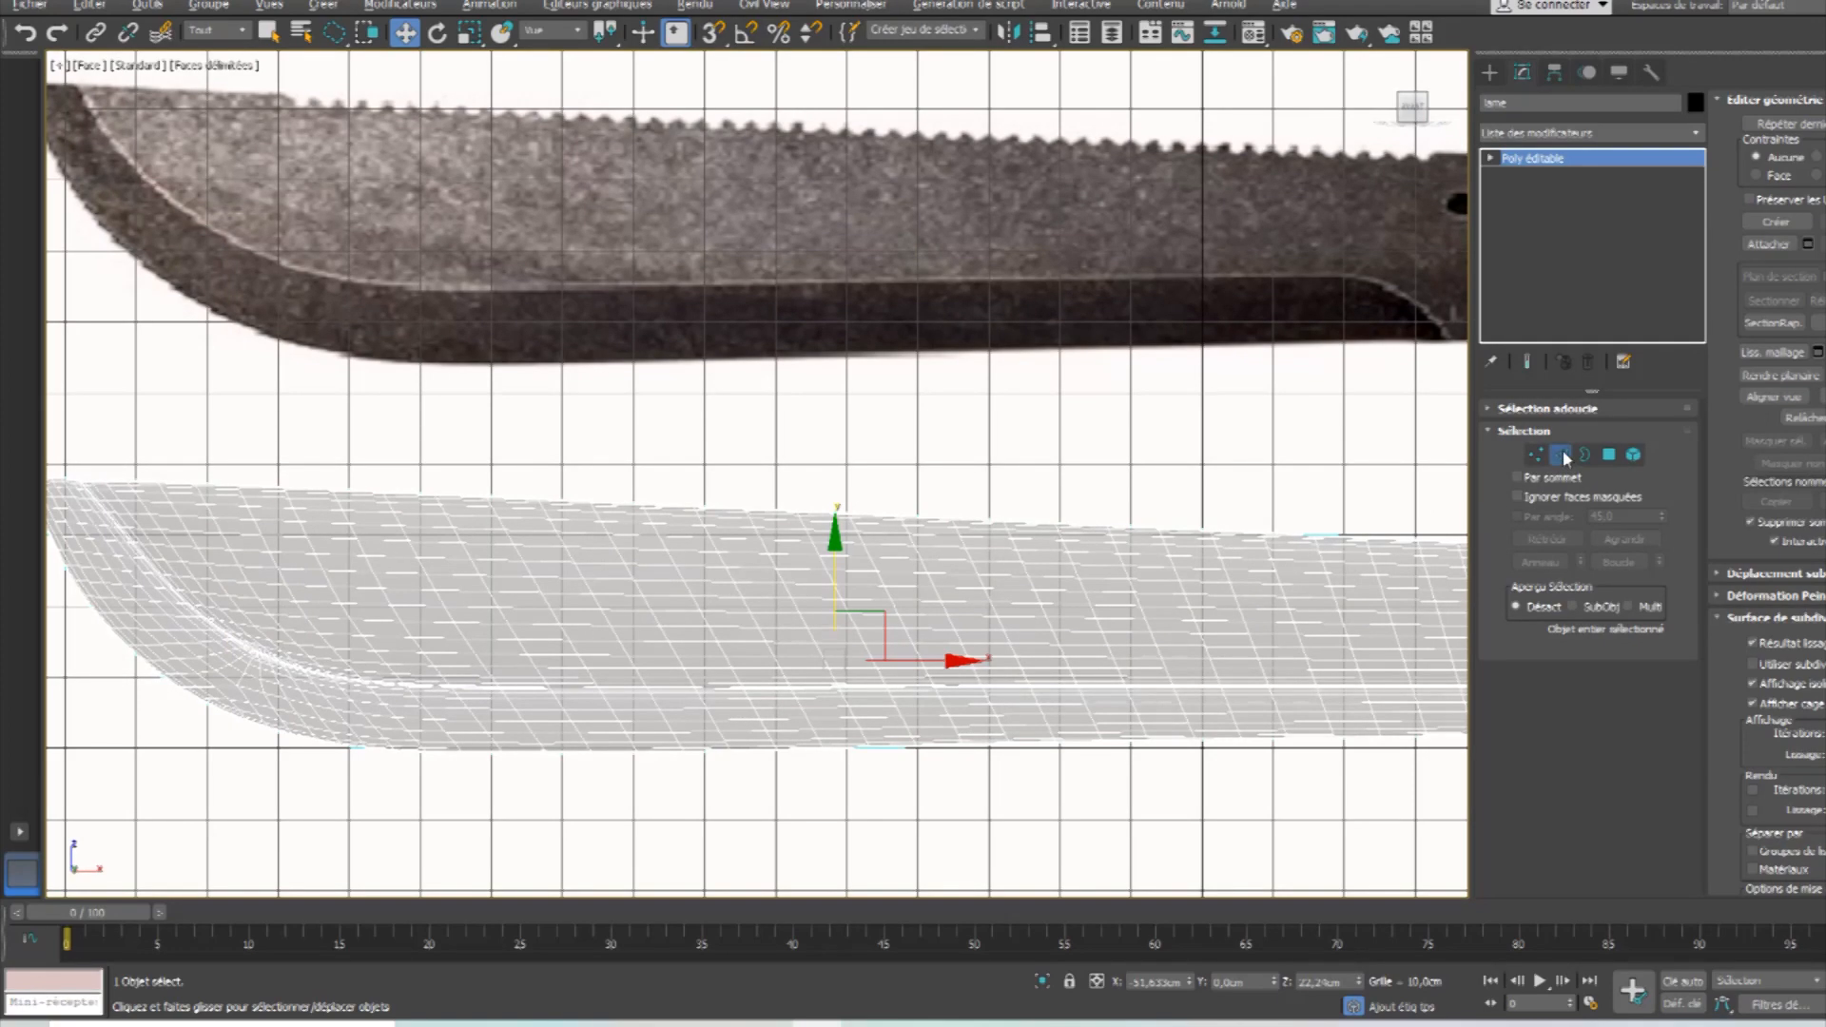
pyautogui.click(1562, 452)
pyautogui.moveTo(1288, 597); pyautogui.dragTo(1047, 580, button='middle')
pyautogui.scroll(3, 1047, 580)
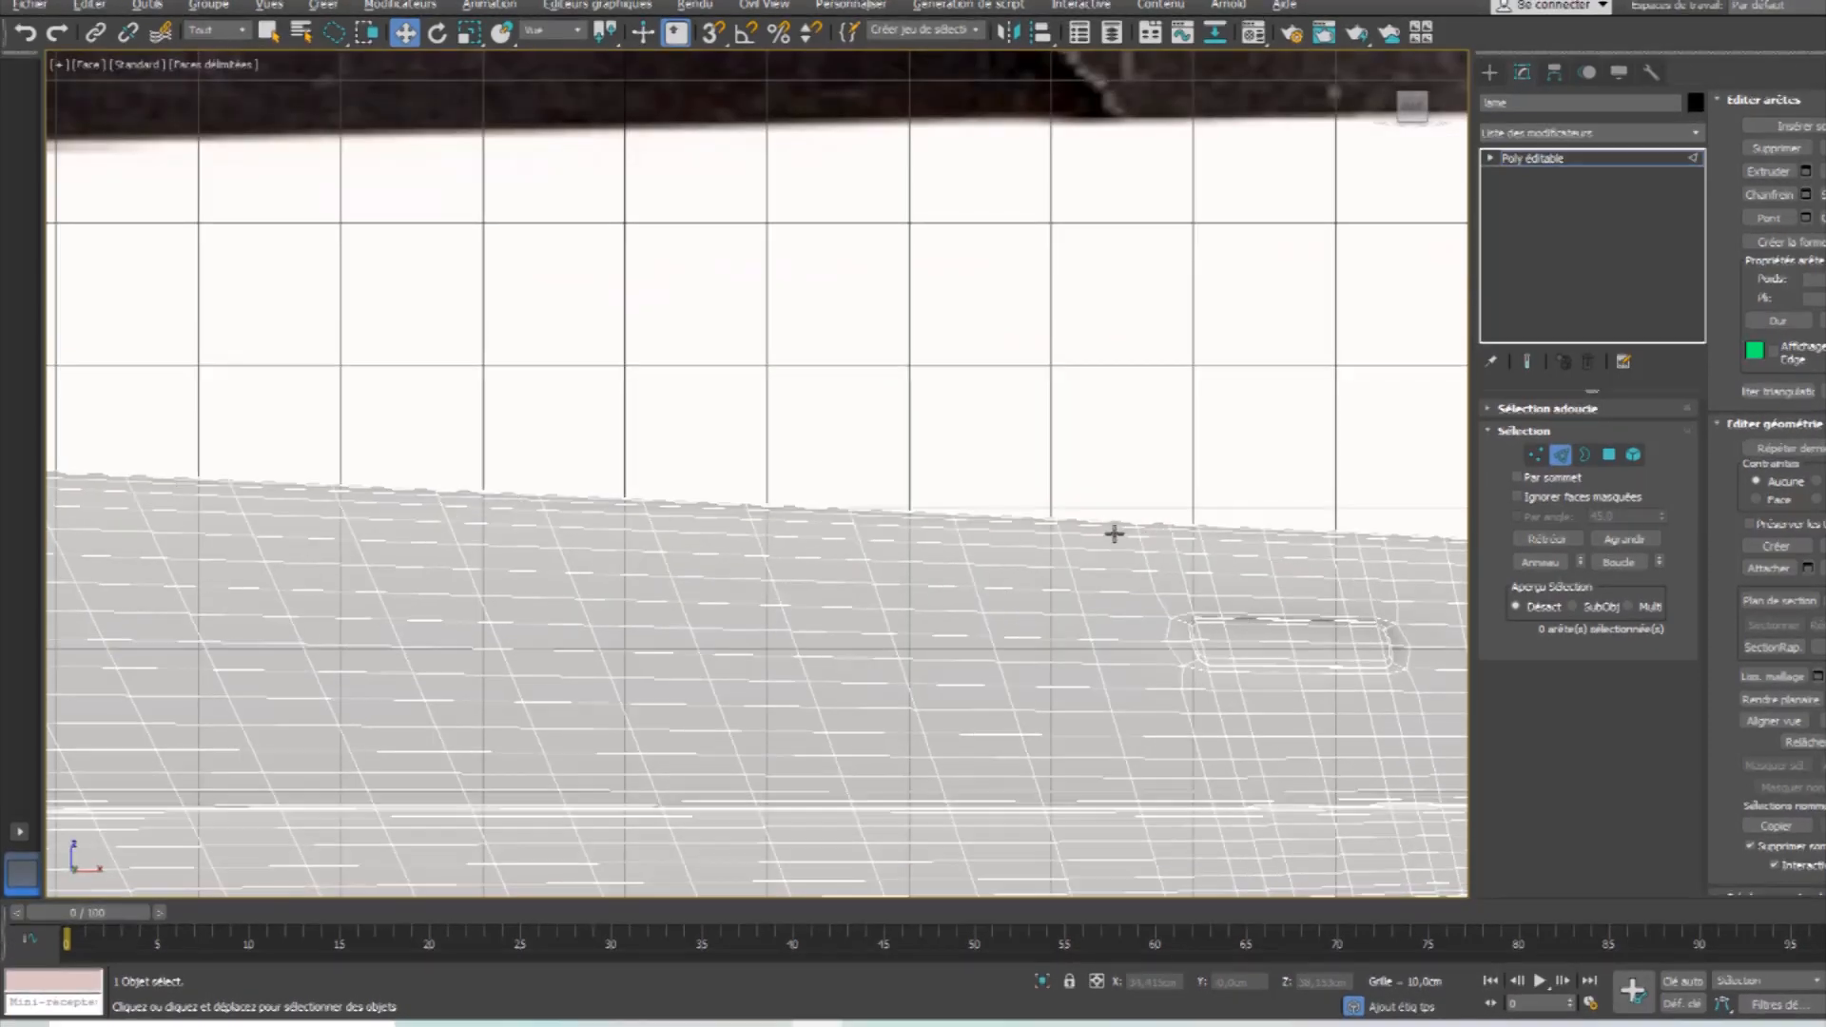
pyautogui.scroll(-5, 1168, 540)
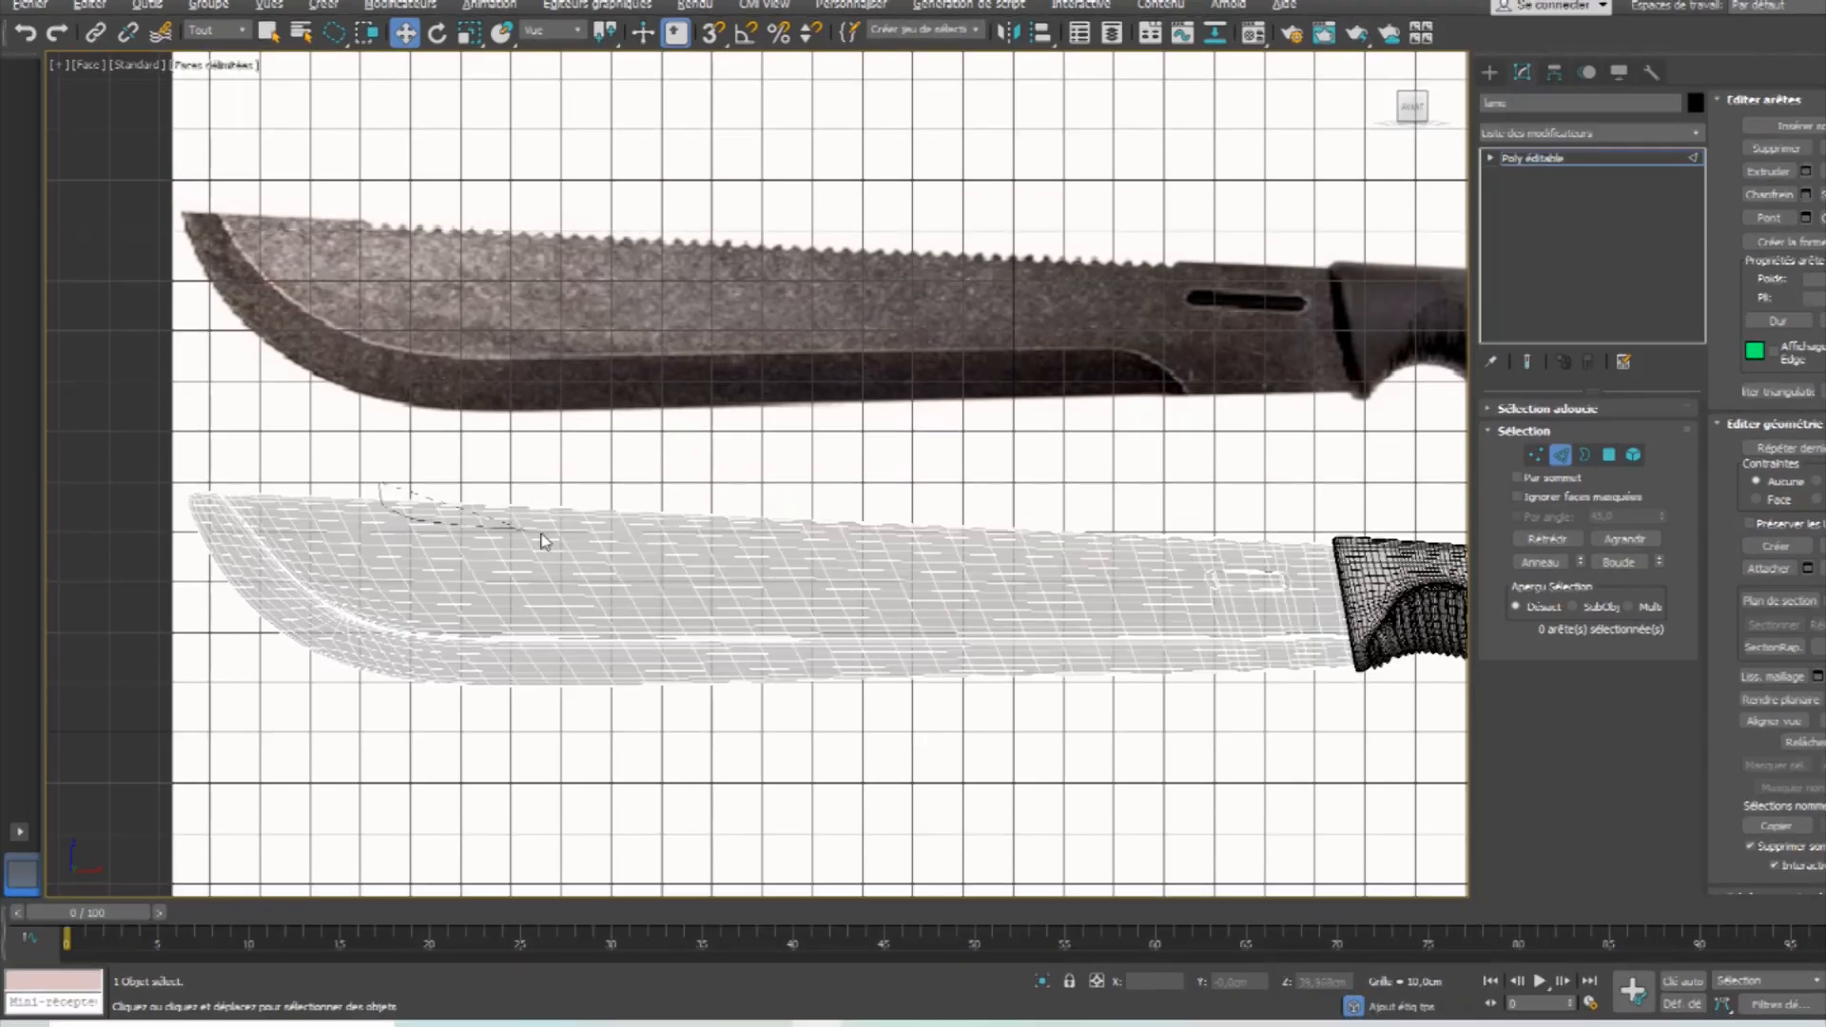
pyautogui.click(1184, 554)
# Trim the edge selection to a narrow band along the spine and adjust its end near the tip.
pyautogui.scroll(3, 1076, 555)
pyautogui.scroll(2, 1076, 556)
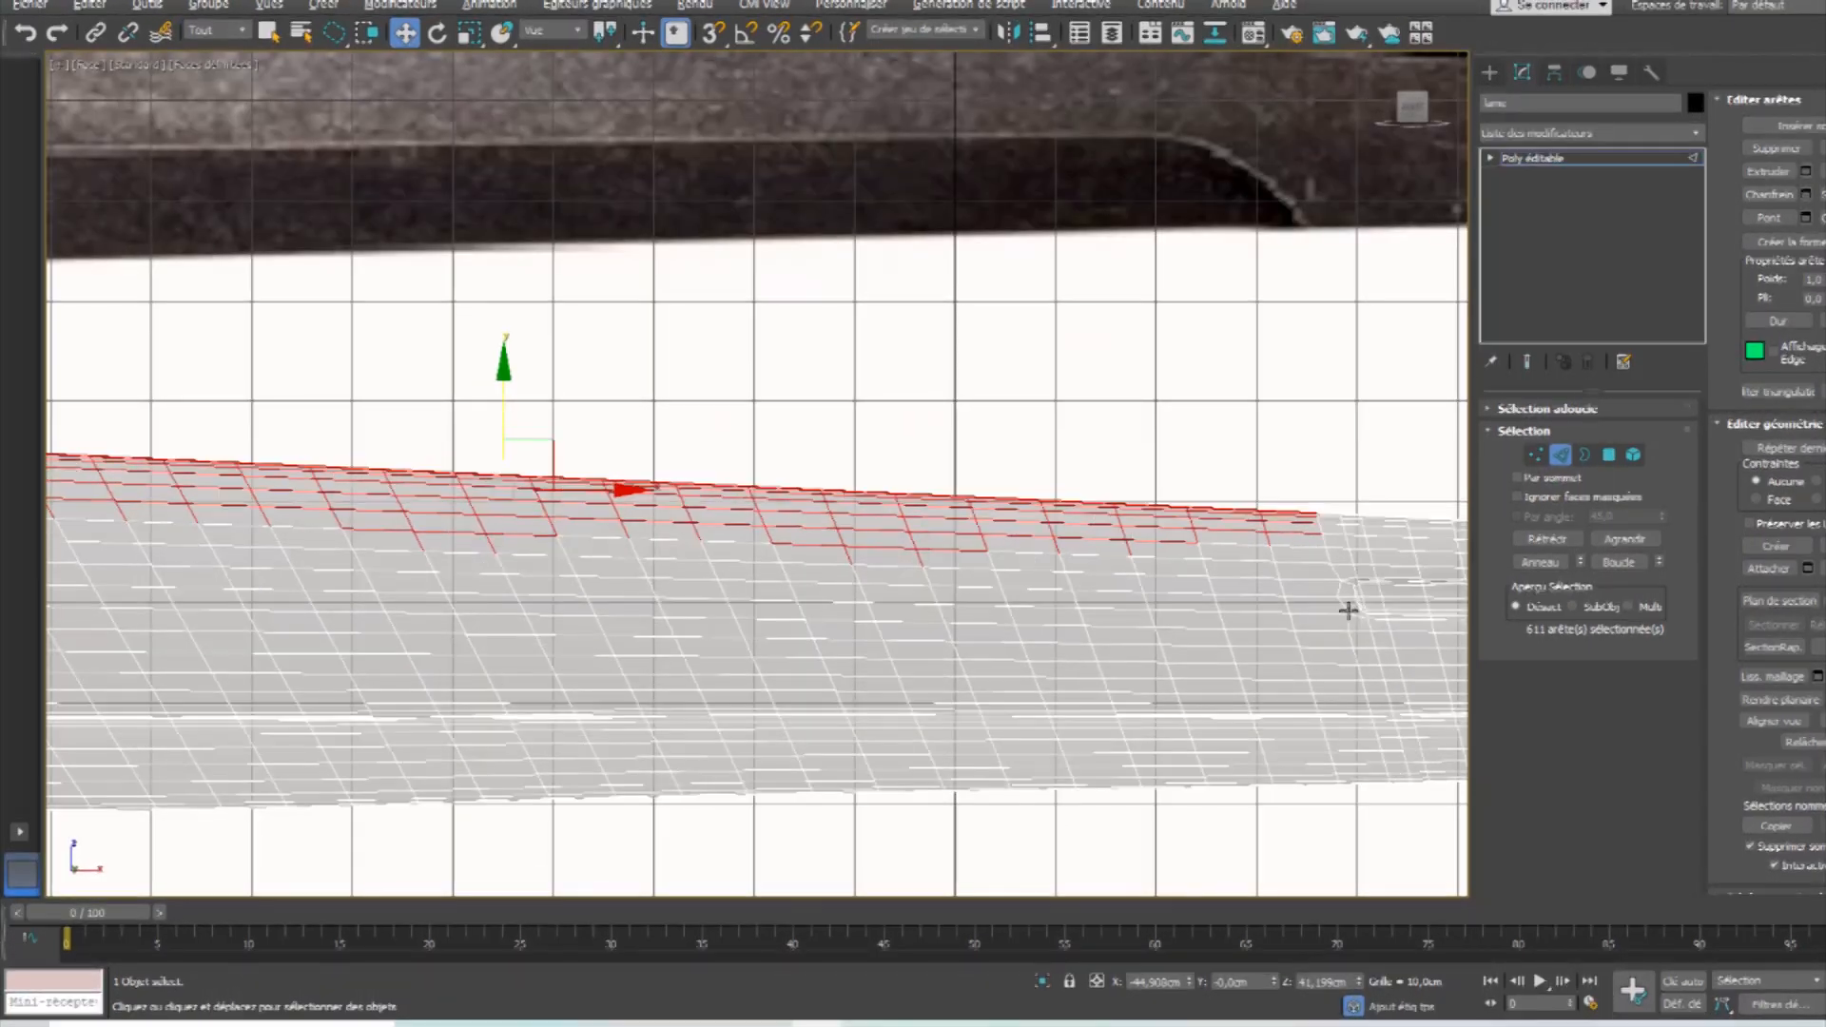
pyautogui.keyDown('alt'); pyautogui.click(1321, 530); pyautogui.keyUp('alt')
pyautogui.scroll(2, 1343, 529)
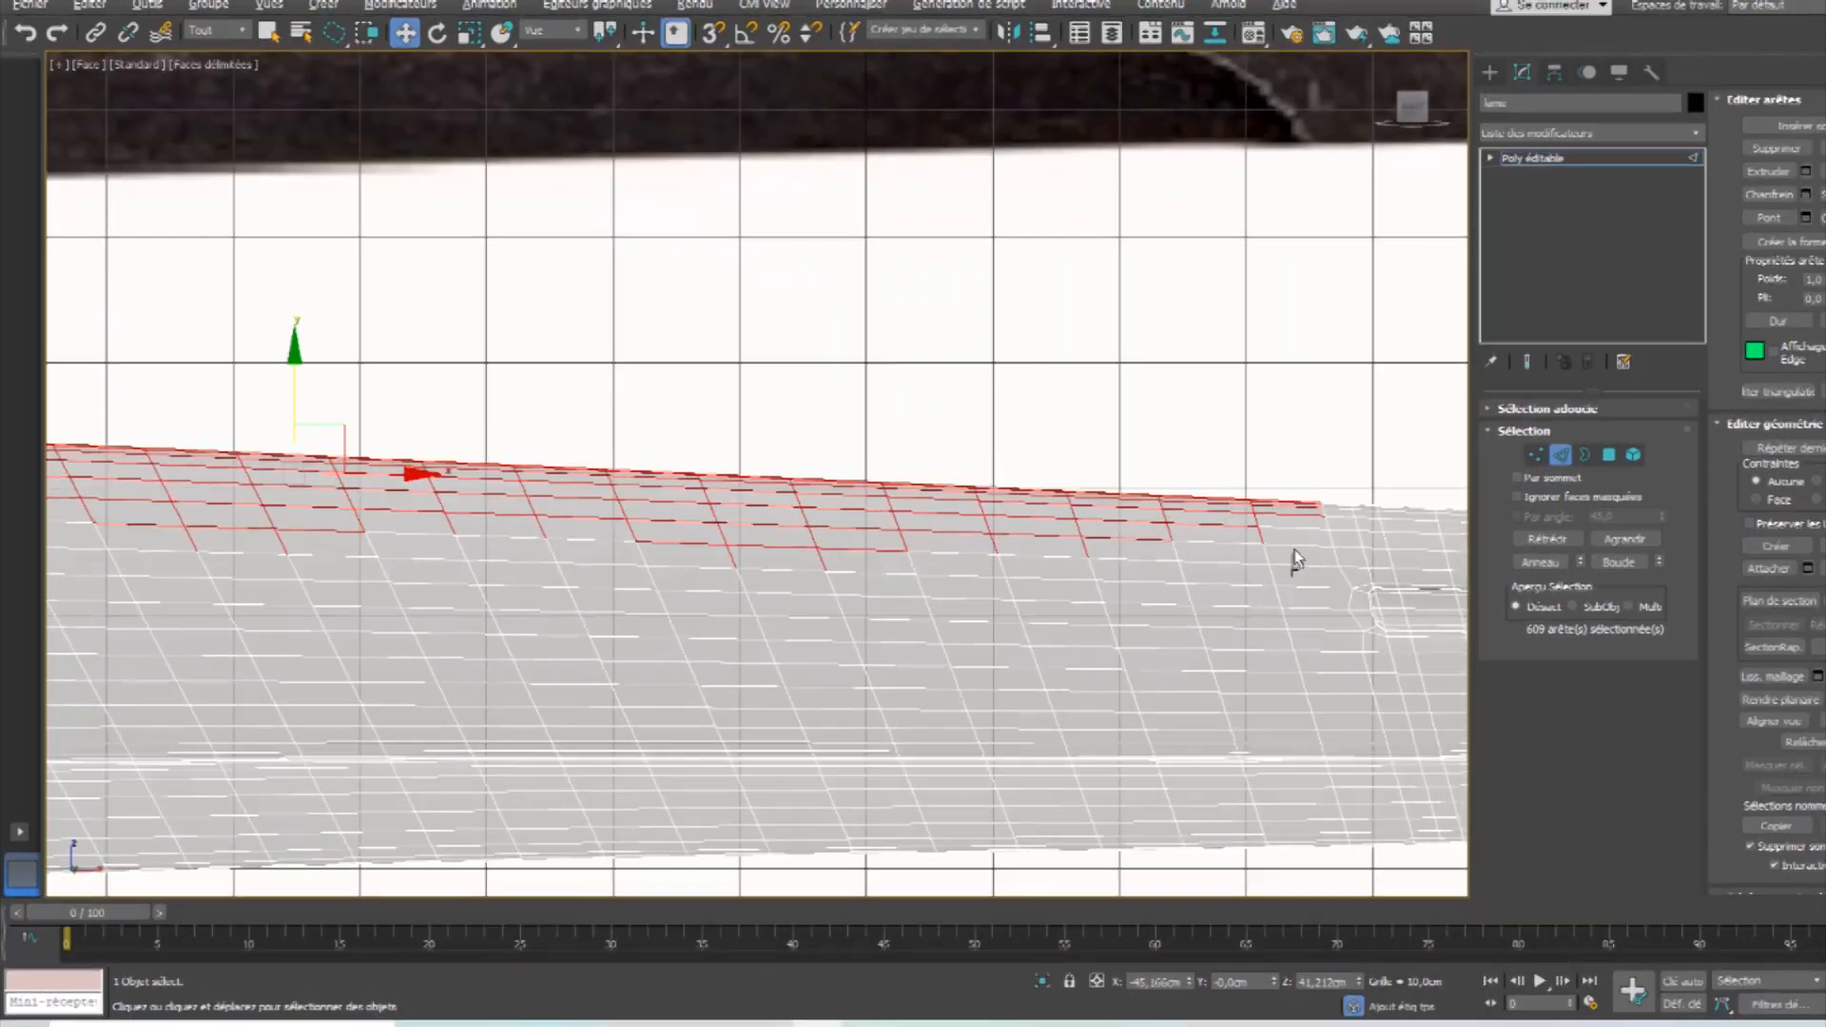
pyautogui.keyDown('alt'); pyautogui.moveTo(1111, 525); pyautogui.dragTo(723, 640); pyautogui.keyUp('alt')
pyautogui.moveTo(1086, 576)
pyautogui.keyDown('alt'); pyautogui.mouseDown()
pyautogui.moveTo(1086, 520)
pyautogui.moveTo(692, 504)
pyautogui.moveTo(630, 657)
pyautogui.mouseUp(); pyautogui.keyUp('alt')
pyautogui.moveTo(751, 536)
pyautogui.mouseDown(button='middle')
pyautogui.moveTo(950, 537)
pyautogui.moveTo(1130, 583)
pyautogui.mouseUp(button='middle')
pyautogui.moveTo(1130, 583)
pyautogui.keyDown('alt'); pyautogui.mouseDown()
pyautogui.moveTo(1094, 542)
pyautogui.moveTo(995, 542)
pyautogui.mouseUp(); pyautogui.keyUp('alt')
pyautogui.keyDown('alt'); pyautogui.moveTo(639, 664); pyautogui.dragTo(641, 666); pyautogui.keyUp('alt')
pyautogui.moveTo(837, 604); pyautogui.dragTo(1130, 627, button='middle')
pyautogui.moveTo(1130, 628)
pyautogui.keyDown('alt'); pyautogui.mouseDown()
pyautogui.moveTo(1156, 571)
pyautogui.moveTo(982, 542)
pyautogui.moveTo(799, 558)
pyautogui.moveTo(808, 633)
pyautogui.mouseUp(); pyautogui.keyUp('alt')
pyautogui.moveTo(1009, 519); pyautogui.dragTo(1376, 619, button='middle')
pyautogui.moveTo(1289, 712)
pyautogui.keyDown('alt'); pyautogui.mouseDown()
pyautogui.moveTo(1316, 701)
pyautogui.moveTo(1308, 663)
pyautogui.moveTo(1203, 640)
pyautogui.moveTo(1042, 668)
pyautogui.mouseUp(); pyautogui.keyUp('alt')
pyautogui.moveTo(1137, 709)
pyautogui.keyDown('alt'); pyautogui.mouseDown()
pyautogui.moveTo(1056, 631)
pyautogui.moveTo(656, 626)
pyautogui.moveTo(1014, 773)
pyautogui.moveTo(1050, 659)
pyautogui.mouseUp(); pyautogui.keyUp('alt')
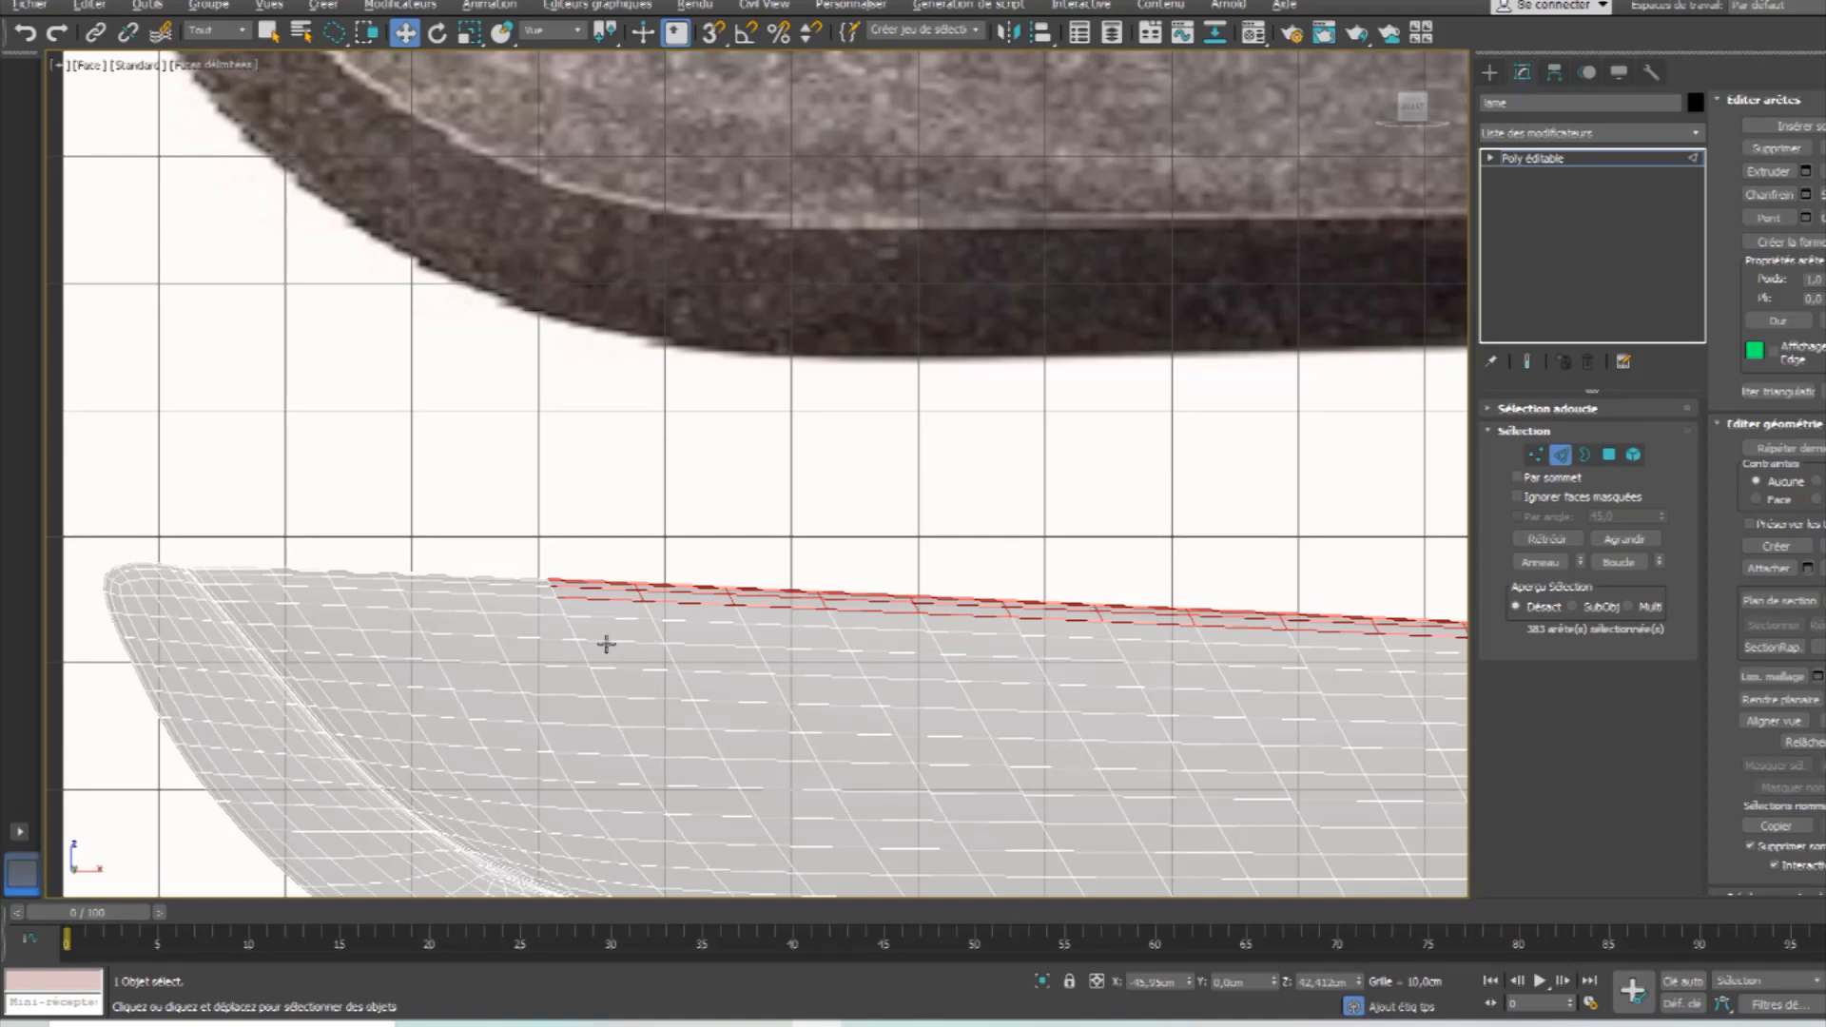
pyautogui.scroll(2, 573, 584)
pyautogui.moveTo(501, 576)
pyautogui.keyDown('ctrl'); pyautogui.mouseDown()
pyautogui.moveTo(540, 627)
pyautogui.moveTo(578, 635)
pyautogui.moveTo(485, 571)
pyautogui.mouseUp(); pyautogui.keyUp('ctrl')
pyautogui.scroll(1, 622, 692)
# Deselect the lengthwise edges of the spine band segment by segment towards the slot, keeping only the short crosswise edges.
pyautogui.keyDown('alt'); pyautogui.moveTo(622, 693); pyautogui.dragTo(618, 564); pyautogui.keyUp('alt')
pyautogui.keyDown('alt'); pyautogui.moveTo(895, 709); pyautogui.dragTo(895, 540); pyautogui.keyUp('alt')
pyautogui.moveTo(1080, 708); pyautogui.dragTo(537, 631, button='middle')
pyautogui.keyDown('alt'); pyautogui.moveTo(515, 577); pyautogui.dragTo(514, 480); pyautogui.keyUp('alt')
pyautogui.keyDown('alt'); pyautogui.moveTo(663, 604); pyautogui.dragTo(639, 504); pyautogui.keyUp('alt')
pyautogui.keyDown('alt'); pyautogui.moveTo(784, 627); pyautogui.dragTo(786, 497); pyautogui.keyUp('alt')
pyautogui.keyDown('alt'); pyautogui.moveTo(949, 613); pyautogui.dragTo(914, 496); pyautogui.keyUp('alt')
pyautogui.keyDown('alt'); pyautogui.moveTo(1082, 623); pyautogui.dragTo(1069, 506); pyautogui.keyUp('alt')
pyautogui.moveTo(1176, 621); pyautogui.dragTo(564, 578, button='middle')
pyautogui.keyDown('alt'); pyautogui.moveTo(598, 582); pyautogui.dragTo(594, 468); pyautogui.keyUp('alt')
pyautogui.keyDown('alt'); pyautogui.moveTo(759, 595); pyautogui.dragTo(749, 450); pyautogui.keyUp('alt')
pyautogui.keyDown('alt'); pyautogui.moveTo(919, 588); pyautogui.dragTo(909, 485); pyautogui.keyUp('alt')
pyautogui.keyDown('alt'); pyautogui.moveTo(1091, 606); pyautogui.dragTo(1062, 490); pyautogui.keyUp('alt')
pyautogui.moveTo(1225, 629); pyautogui.dragTo(560, 587, button='middle')
pyautogui.keyDown('alt'); pyautogui.moveTo(554, 587); pyautogui.dragTo(529, 476); pyautogui.keyUp('alt')
pyautogui.keyDown('alt'); pyautogui.moveTo(687, 600); pyautogui.dragTo(647, 440); pyautogui.keyUp('alt')
pyautogui.keyDown('alt'); pyautogui.moveTo(826, 599); pyautogui.dragTo(795, 459); pyautogui.keyUp('alt')
pyautogui.keyDown('alt'); pyautogui.moveTo(971, 590); pyautogui.dragTo(970, 500); pyautogui.keyUp('alt')
pyautogui.keyDown('alt'); pyautogui.moveTo(1129, 599); pyautogui.dragTo(1108, 490); pyautogui.keyUp('alt')
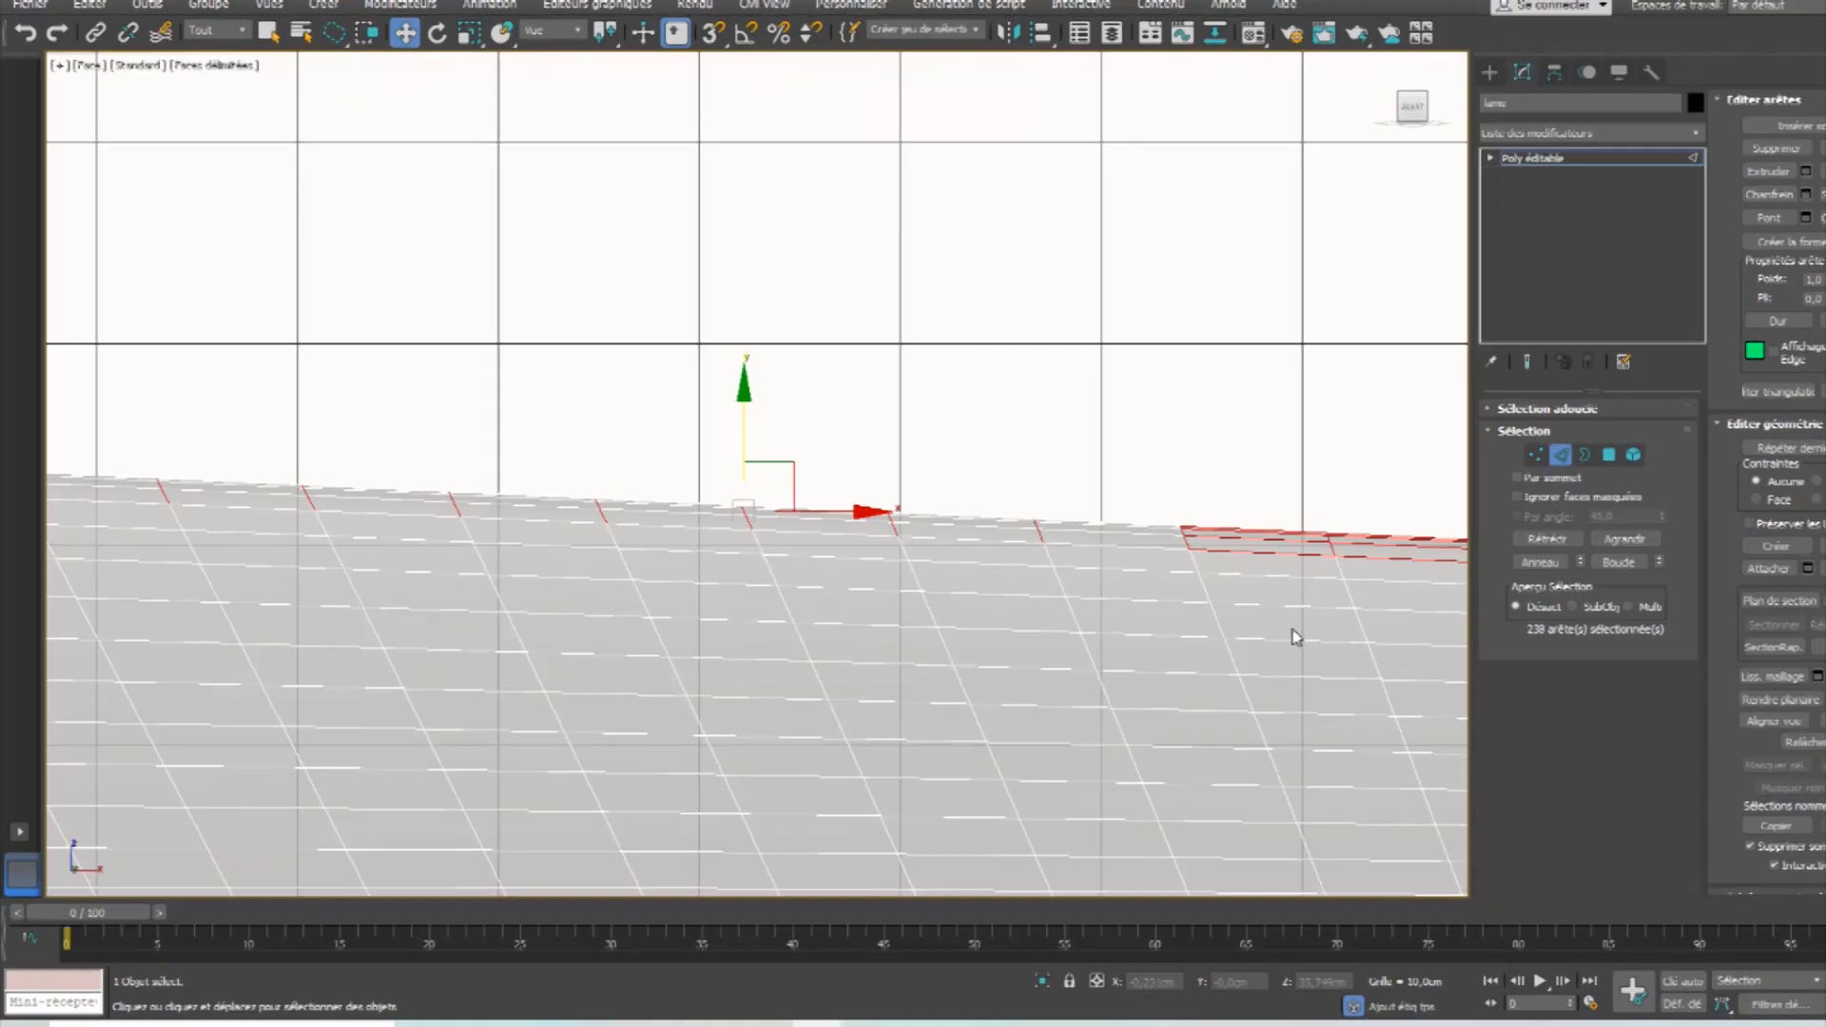
pyautogui.moveTo(1293, 631); pyautogui.dragTo(559, 542, button='middle')
pyautogui.keyDown('alt'); pyautogui.moveTo(571, 568); pyautogui.dragTo(528, 441); pyautogui.keyUp('alt')
pyautogui.keyDown('alt'); pyautogui.moveTo(679, 561); pyautogui.dragTo(684, 496); pyautogui.keyUp('alt')
pyautogui.keyDown('alt'); pyautogui.moveTo(895, 582); pyautogui.dragTo(862, 512); pyautogui.keyUp('alt')
pyautogui.keyDown('alt'); pyautogui.moveTo(1013, 604); pyautogui.dragTo(1016, 498); pyautogui.keyUp('alt')
pyautogui.keyDown('alt'); pyautogui.moveTo(1133, 602); pyautogui.dragTo(1091, 494); pyautogui.keyUp('alt')
pyautogui.moveTo(1234, 628); pyautogui.dragTo(866, 653, button='middle')
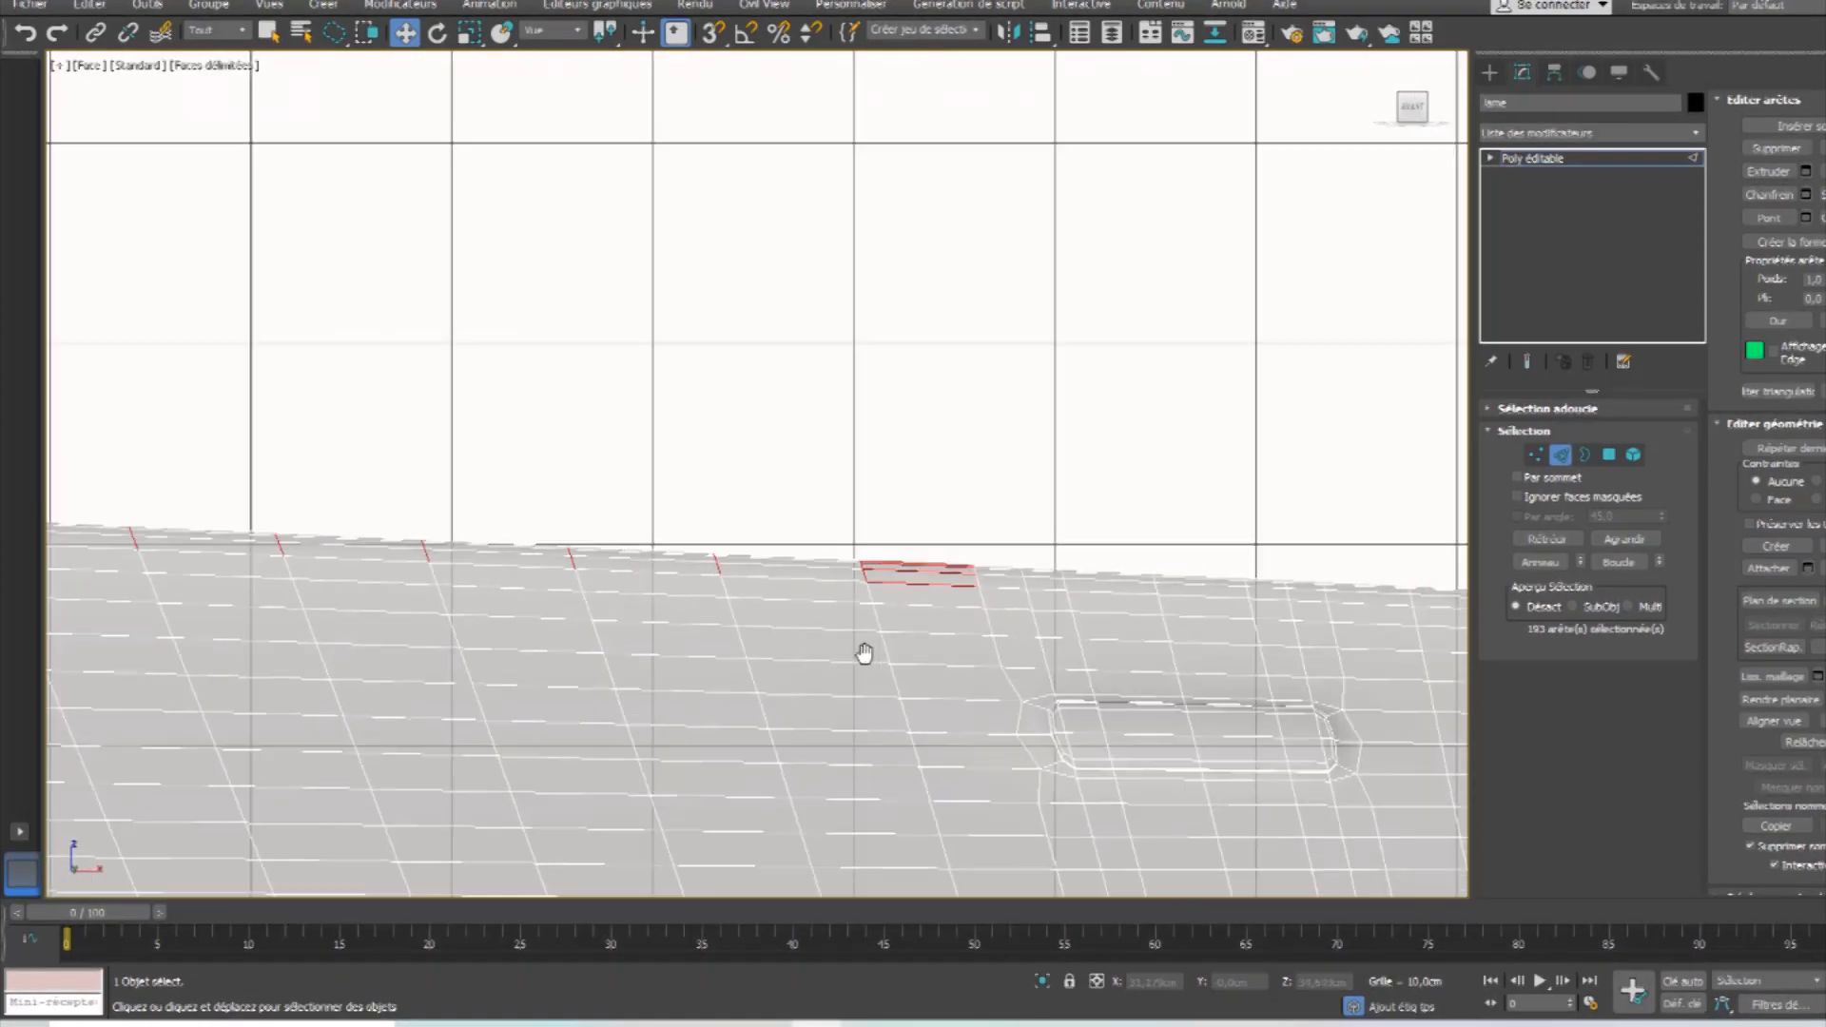
# Extend the spine edge selection to just above the slot's start and deselect the excess, keeping only evenly spaced short crosswise edges.
pyautogui.scroll(4, 980, 611)
pyautogui.moveTo(939, 618)
pyautogui.keyDown('ctrl'); pyautogui.mouseDown()
pyautogui.moveTo(939, 536)
pyautogui.moveTo(1123, 524)
pyautogui.moveTo(1179, 536)
pyautogui.moveTo(1227, 597)
pyautogui.moveTo(1032, 674)
pyautogui.mouseUp(); pyautogui.keyUp('ctrl')
pyautogui.hotkey('ctrl', 'z')
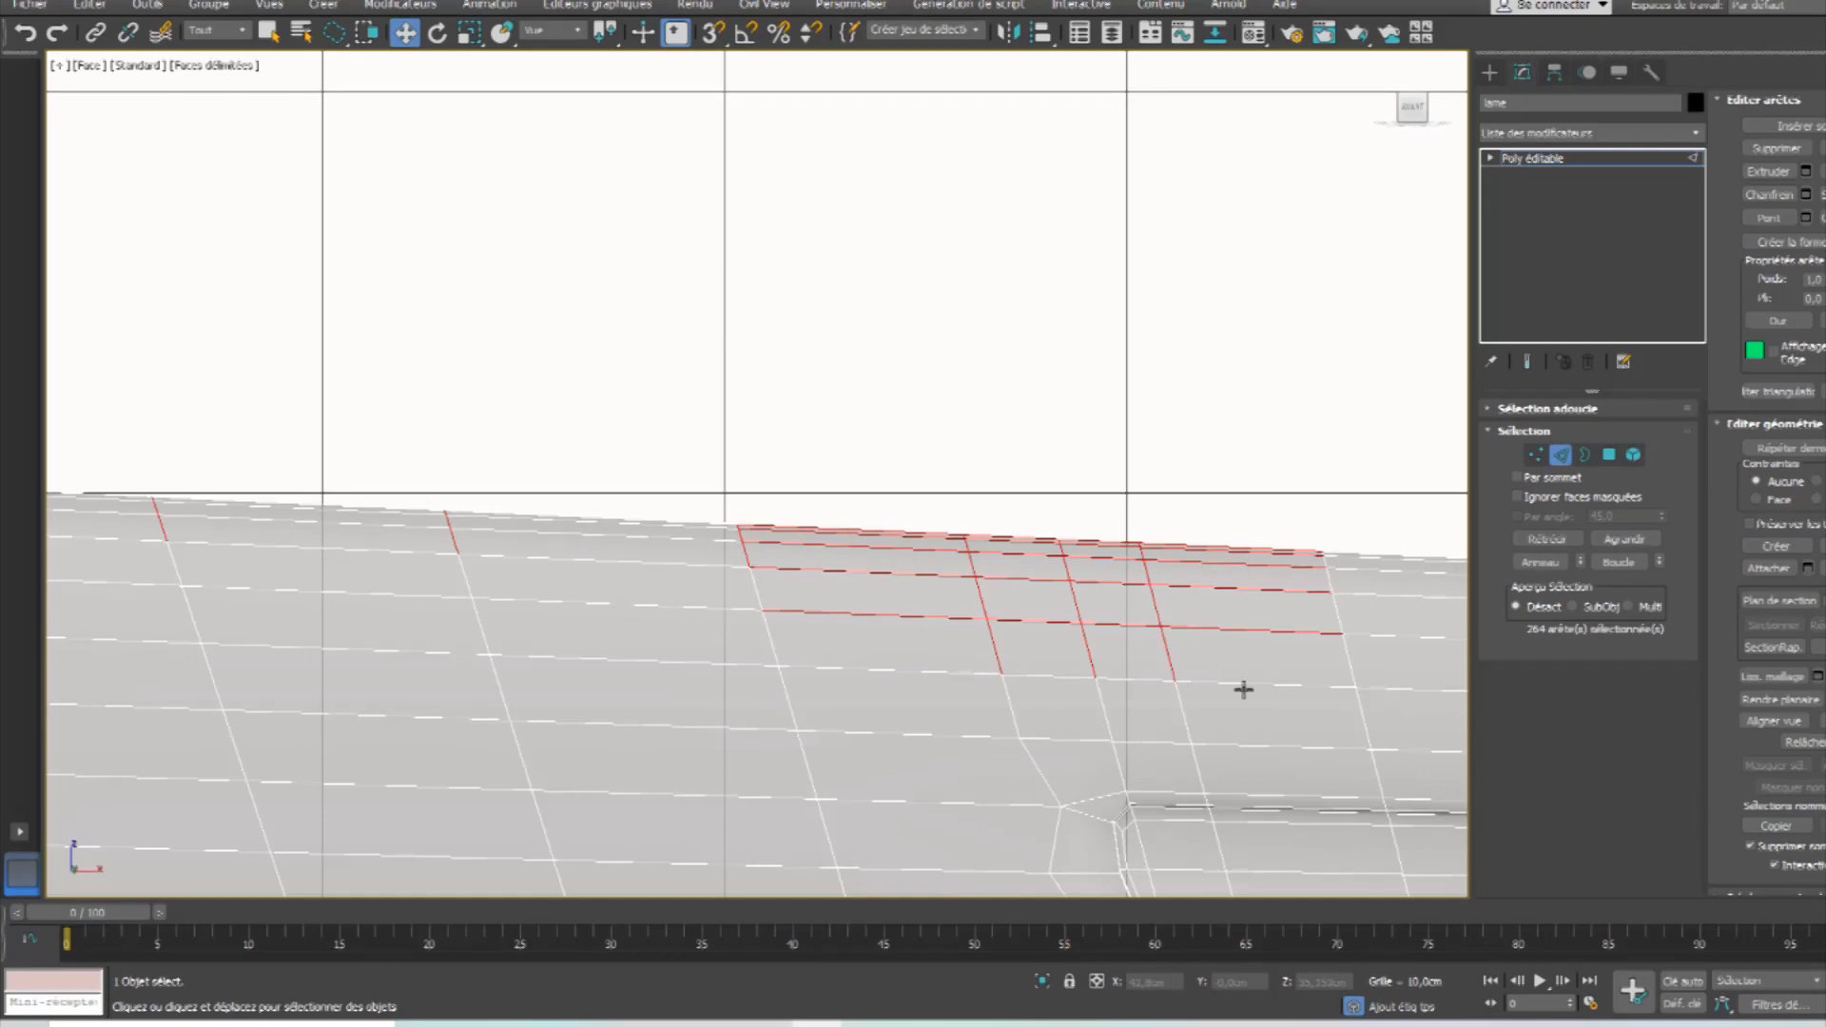
pyautogui.moveTo(1268, 750)
pyautogui.keyDown('alt'); pyautogui.mouseDown()
pyautogui.moveTo(945, 681)
pyautogui.moveTo(1247, 692)
pyautogui.mouseUp(); pyautogui.keyUp('alt')
pyautogui.moveTo(774, 599)
pyautogui.keyDown('alt'); pyautogui.mouseDown()
pyautogui.moveTo(733, 501)
pyautogui.moveTo(1370, 694)
pyautogui.mouseUp(); pyautogui.keyUp('alt')
pyautogui.keyDown('alt'); pyautogui.moveTo(854, 635); pyautogui.dragTo(871, 522); pyautogui.keyUp('alt')
pyautogui.keyDown('alt'); pyautogui.moveTo(1268, 678); pyautogui.dragTo(1231, 537); pyautogui.keyUp('alt')
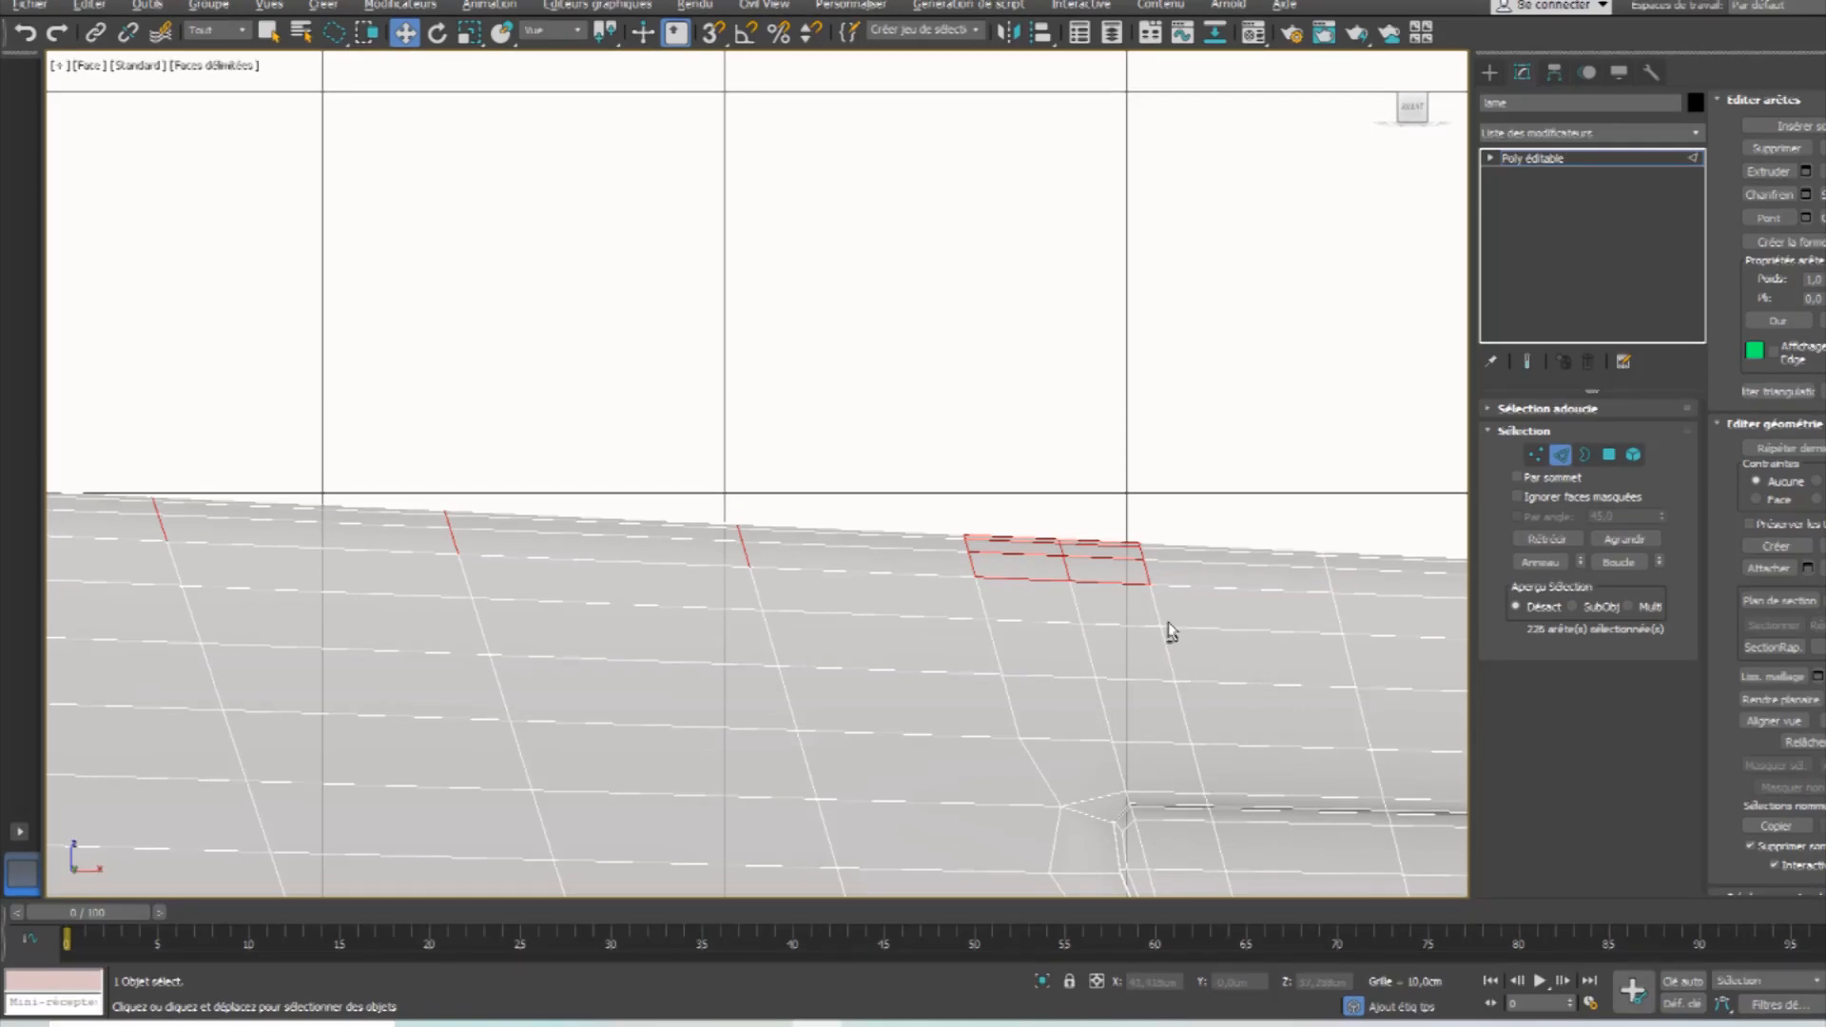
pyautogui.moveTo(1093, 604)
pyautogui.keyDown('alt'); pyautogui.mouseDown()
pyautogui.moveTo(1044, 583)
pyautogui.moveTo(1090, 609)
pyautogui.mouseUp(); pyautogui.keyUp('alt')
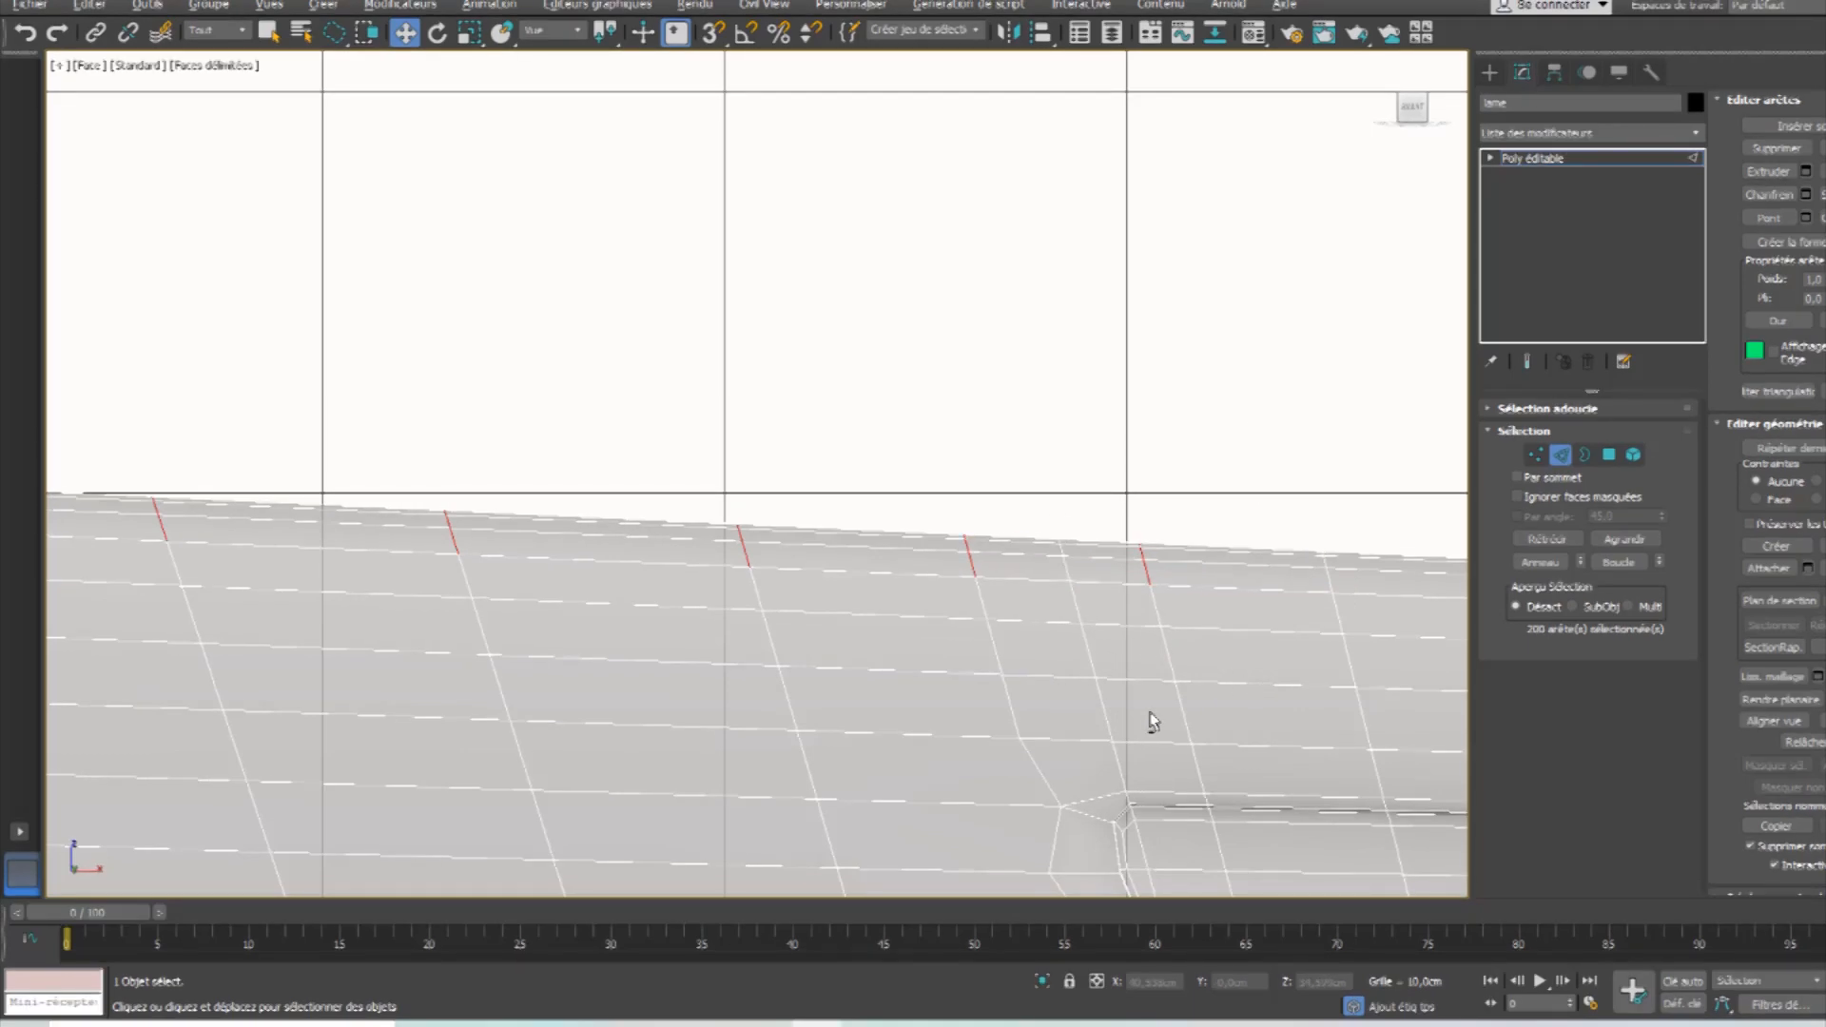
# Extrude the selected crosswise edges outwards along the spine to form pointed saw teeth.
pyautogui.scroll(-8, 1149, 721)
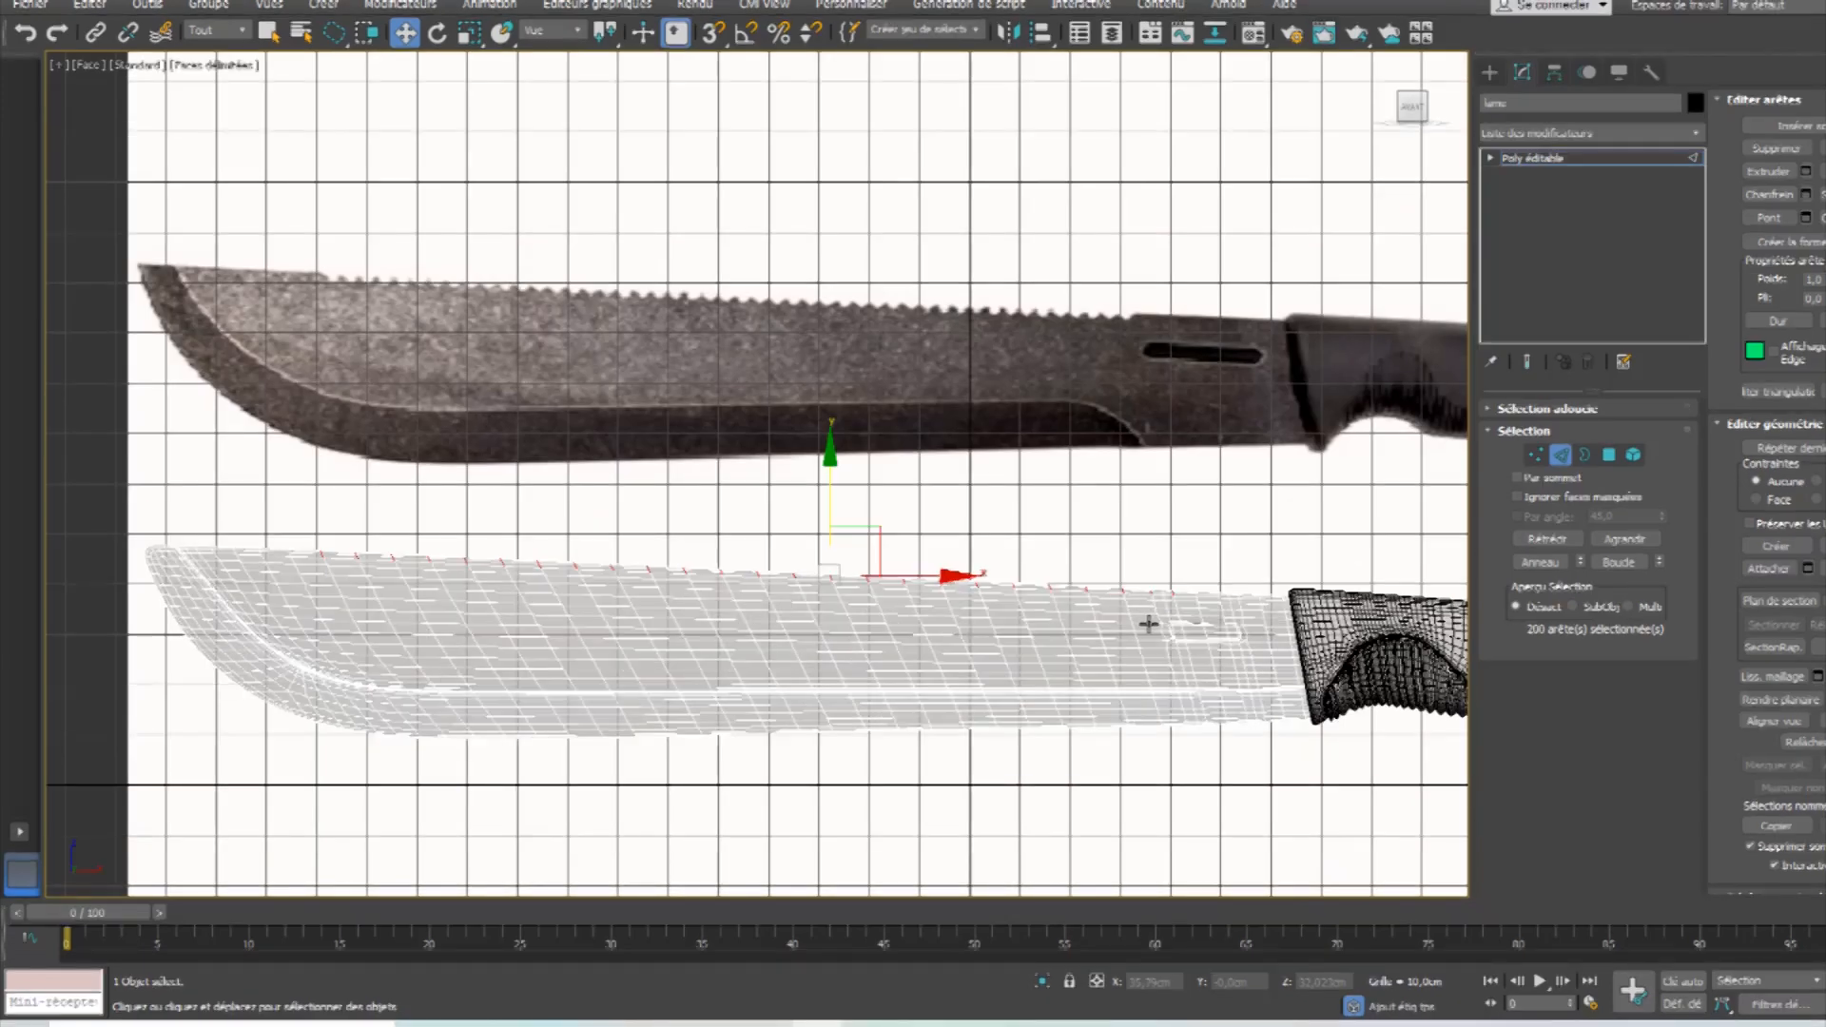
pyautogui.click(1806, 172)
pyautogui.moveTo(1054, 505)
pyautogui.mouseDown()
pyautogui.moveTo(1027, 548)
pyautogui.moveTo(1054, 534)
pyautogui.mouseUp()
pyautogui.moveTo(648, 658); pyautogui.dragTo(722, 616, button='middle')
pyautogui.click(1050, 562)
pyautogui.scroll(5, 1240, 579)
pyautogui.scroll(-2, 1210, 601)
# Grow the edge selection twice to cover the whole row of teeth and lower it slightly in the front view.
pyautogui.click(1625, 540)
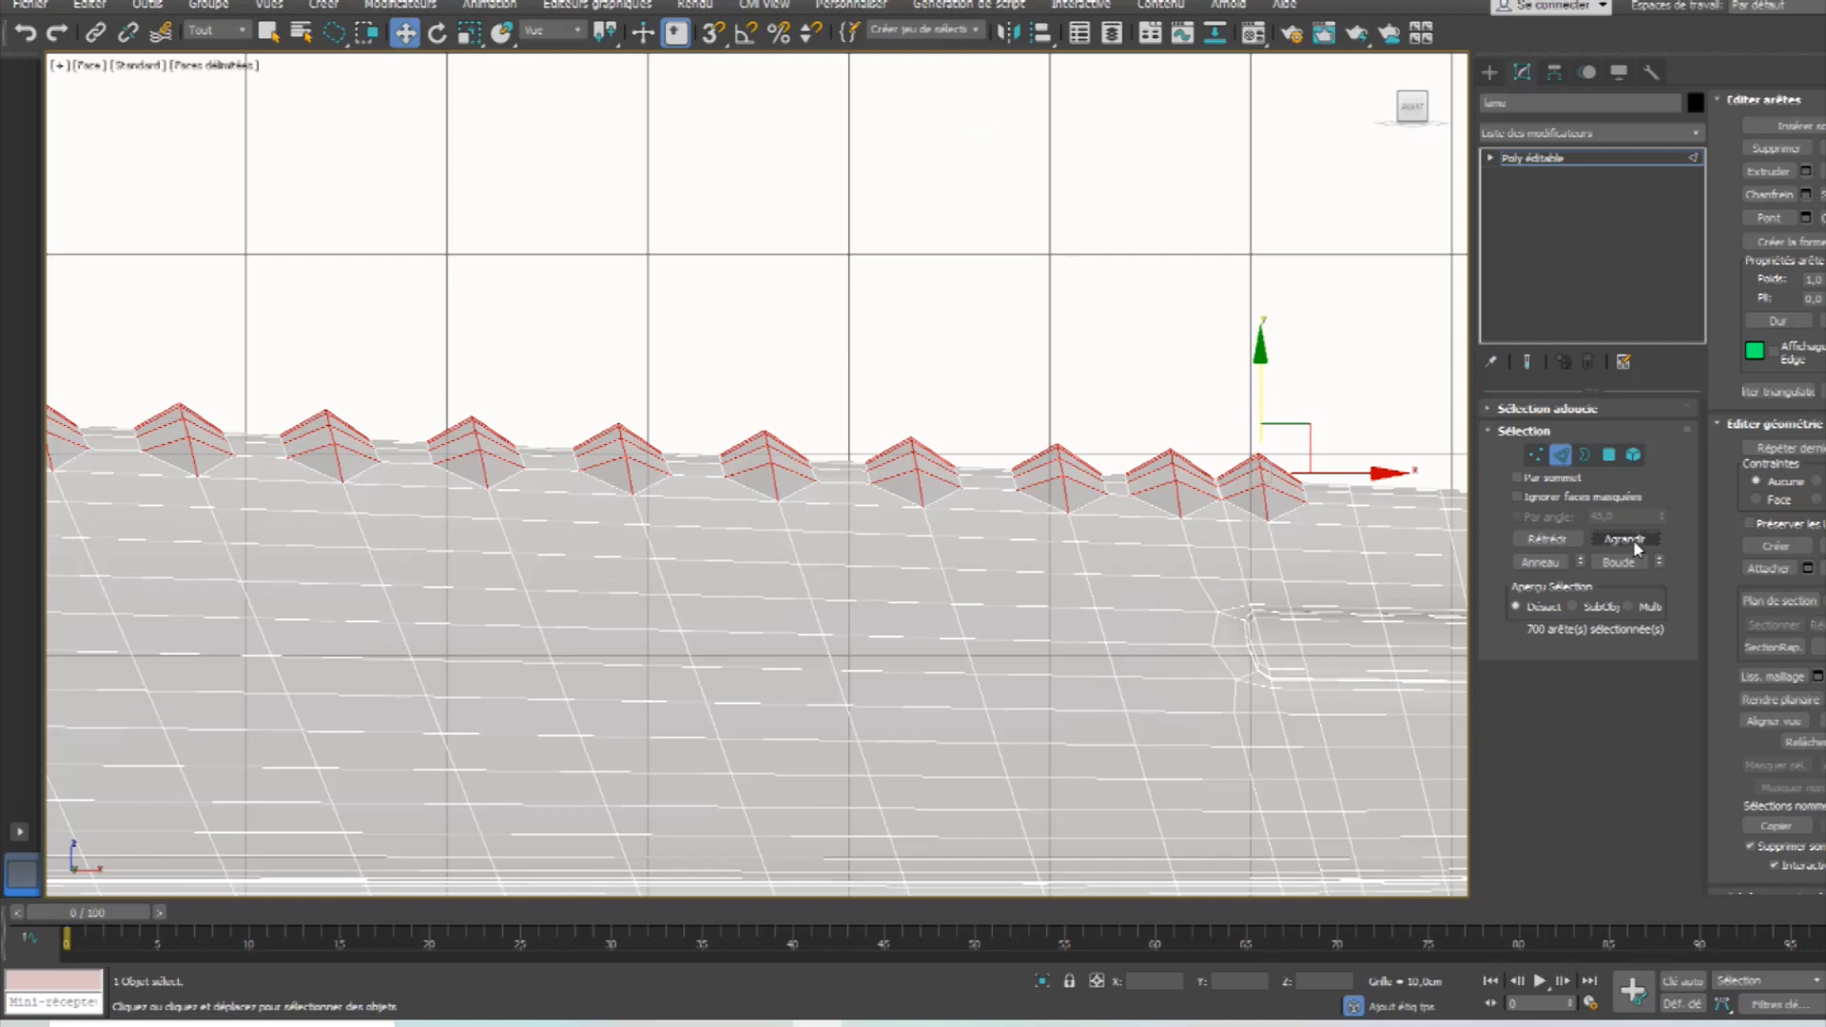
pyautogui.scroll(-3, 1256, 590)
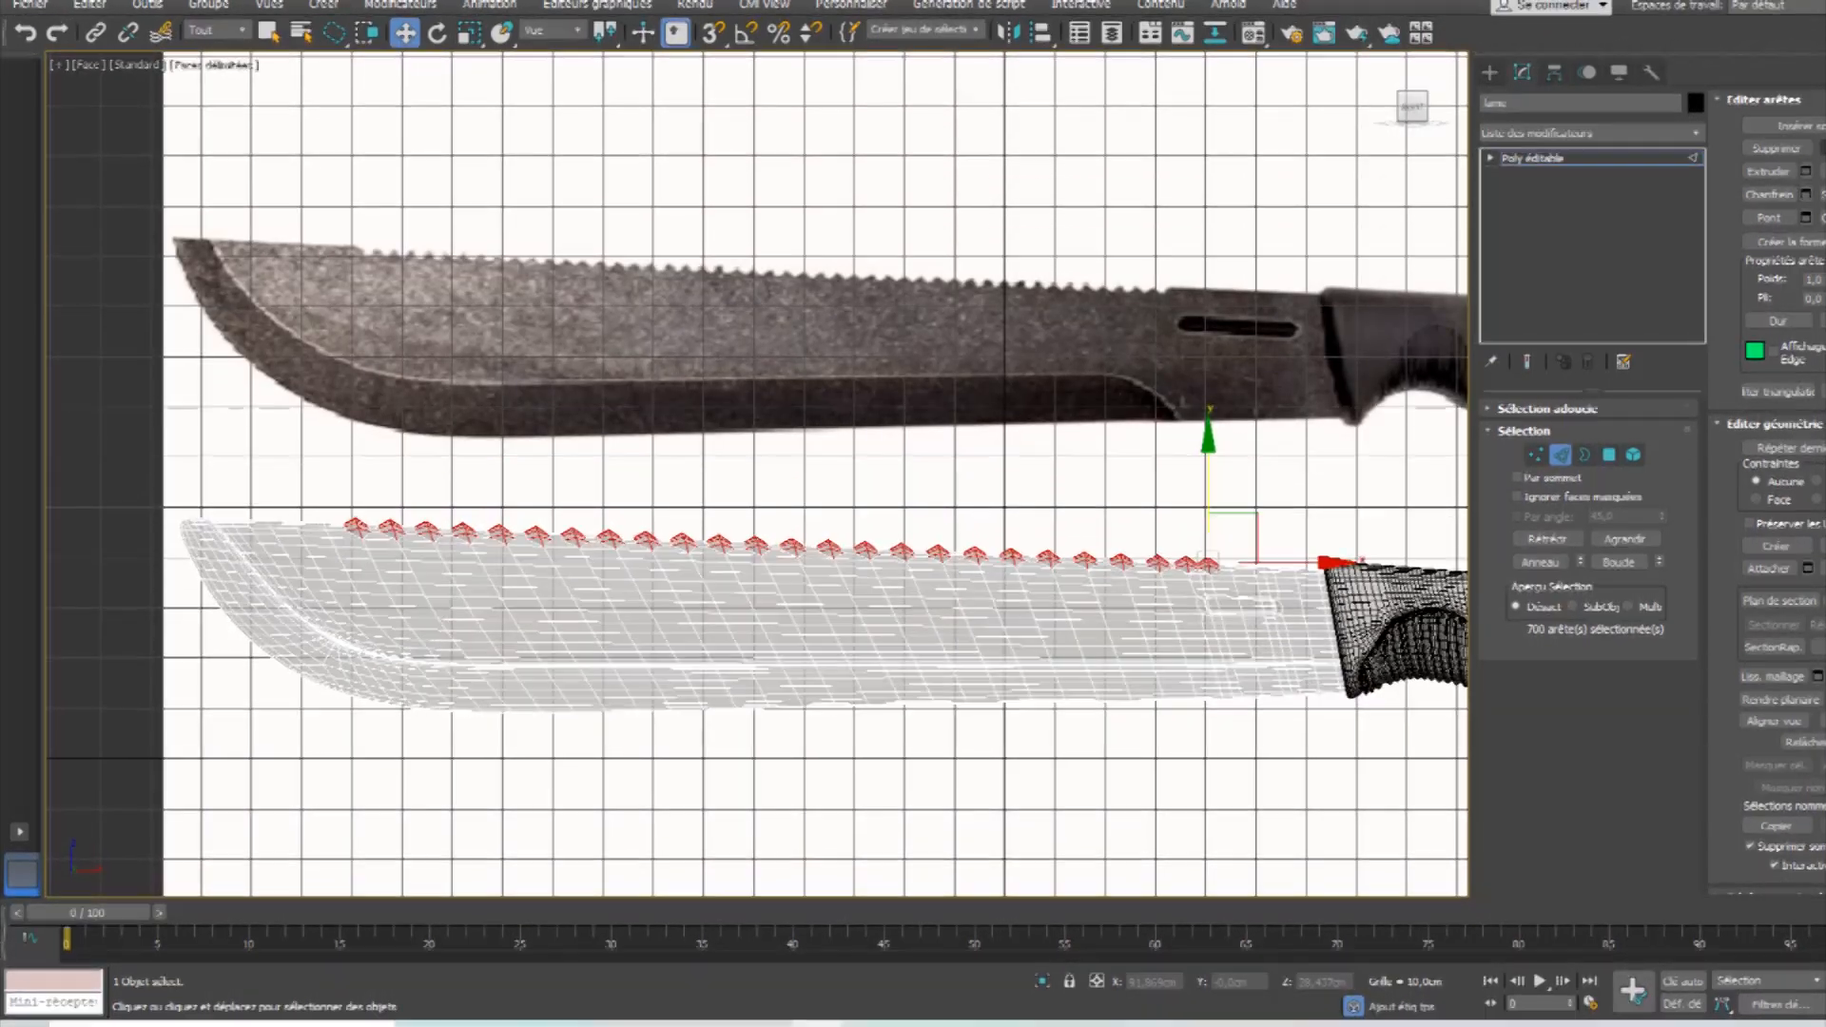
pyautogui.click(1628, 542)
pyautogui.scroll(3, 827, 445)
pyautogui.moveTo(812, 443); pyautogui.dragTo(812, 448)
pyautogui.moveTo(1415, 608); pyautogui.dragTo(1145, 594, button='middle')
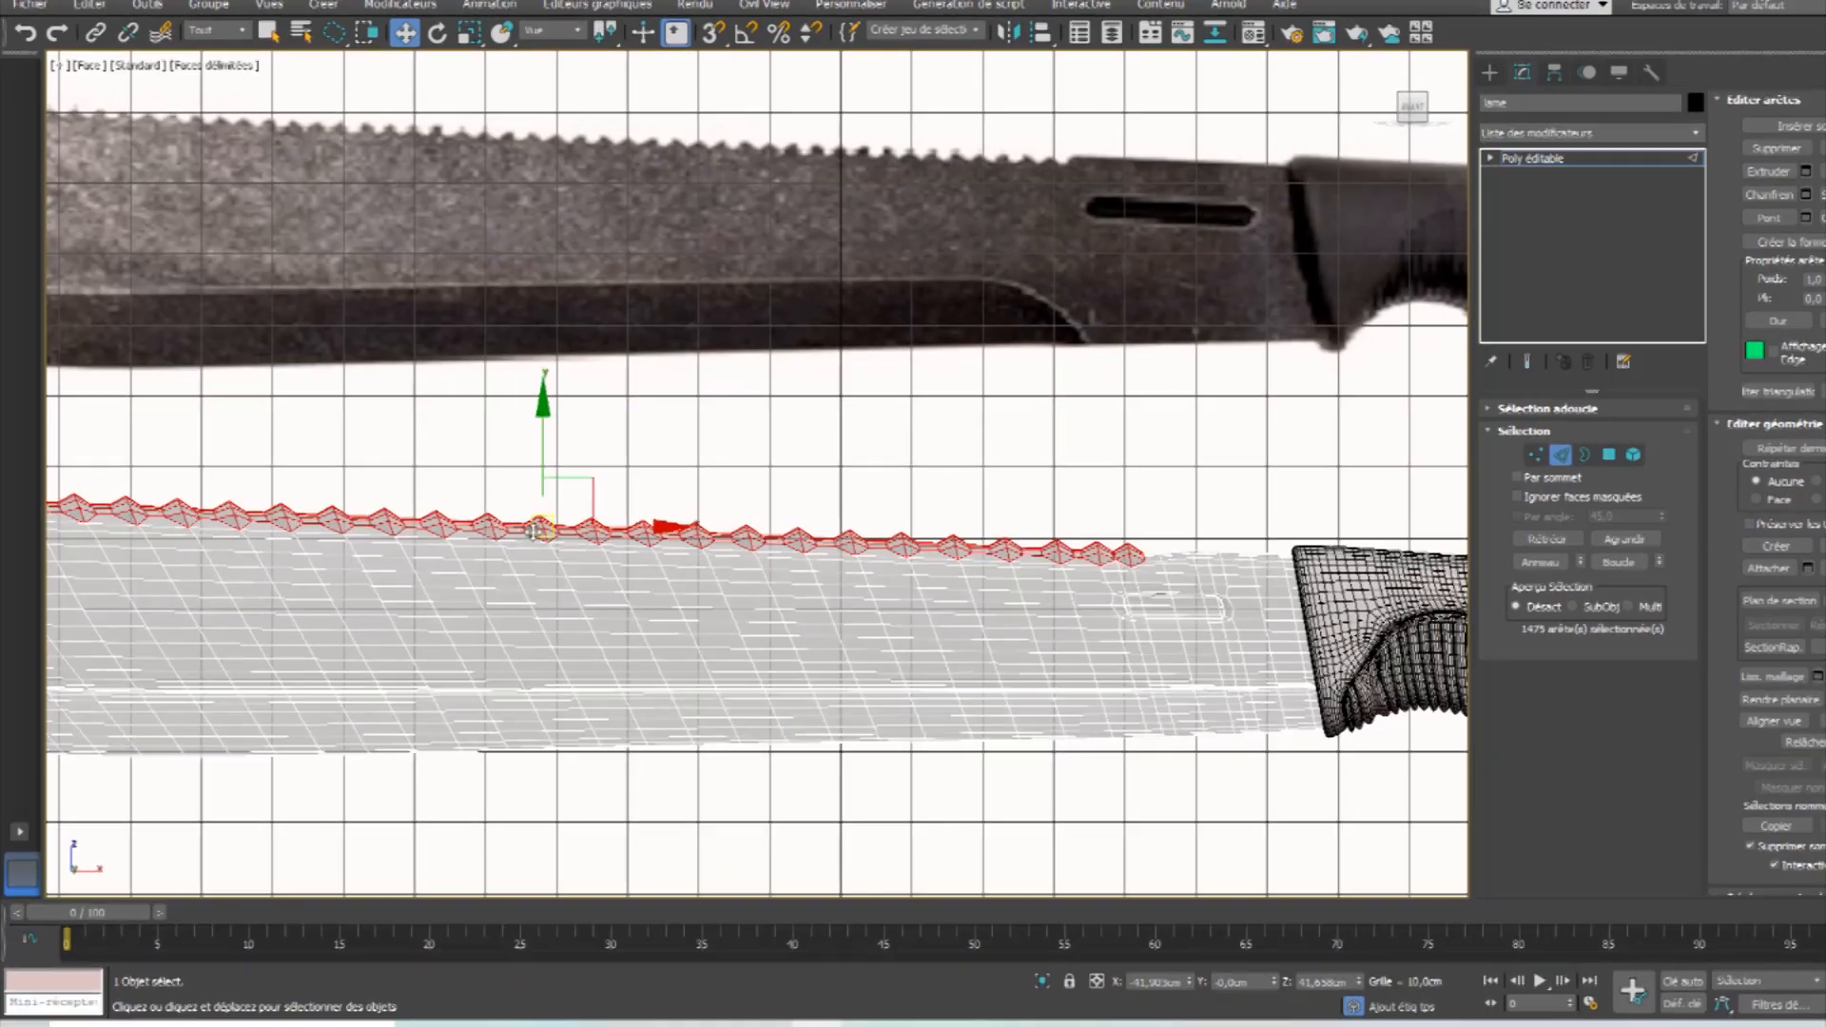
# Select the spine vertices just before the first tooth near the blade tip and raise them slightly.
pyautogui.scroll(-3, 286, 519)
pyautogui.scroll(6, 420, 518)
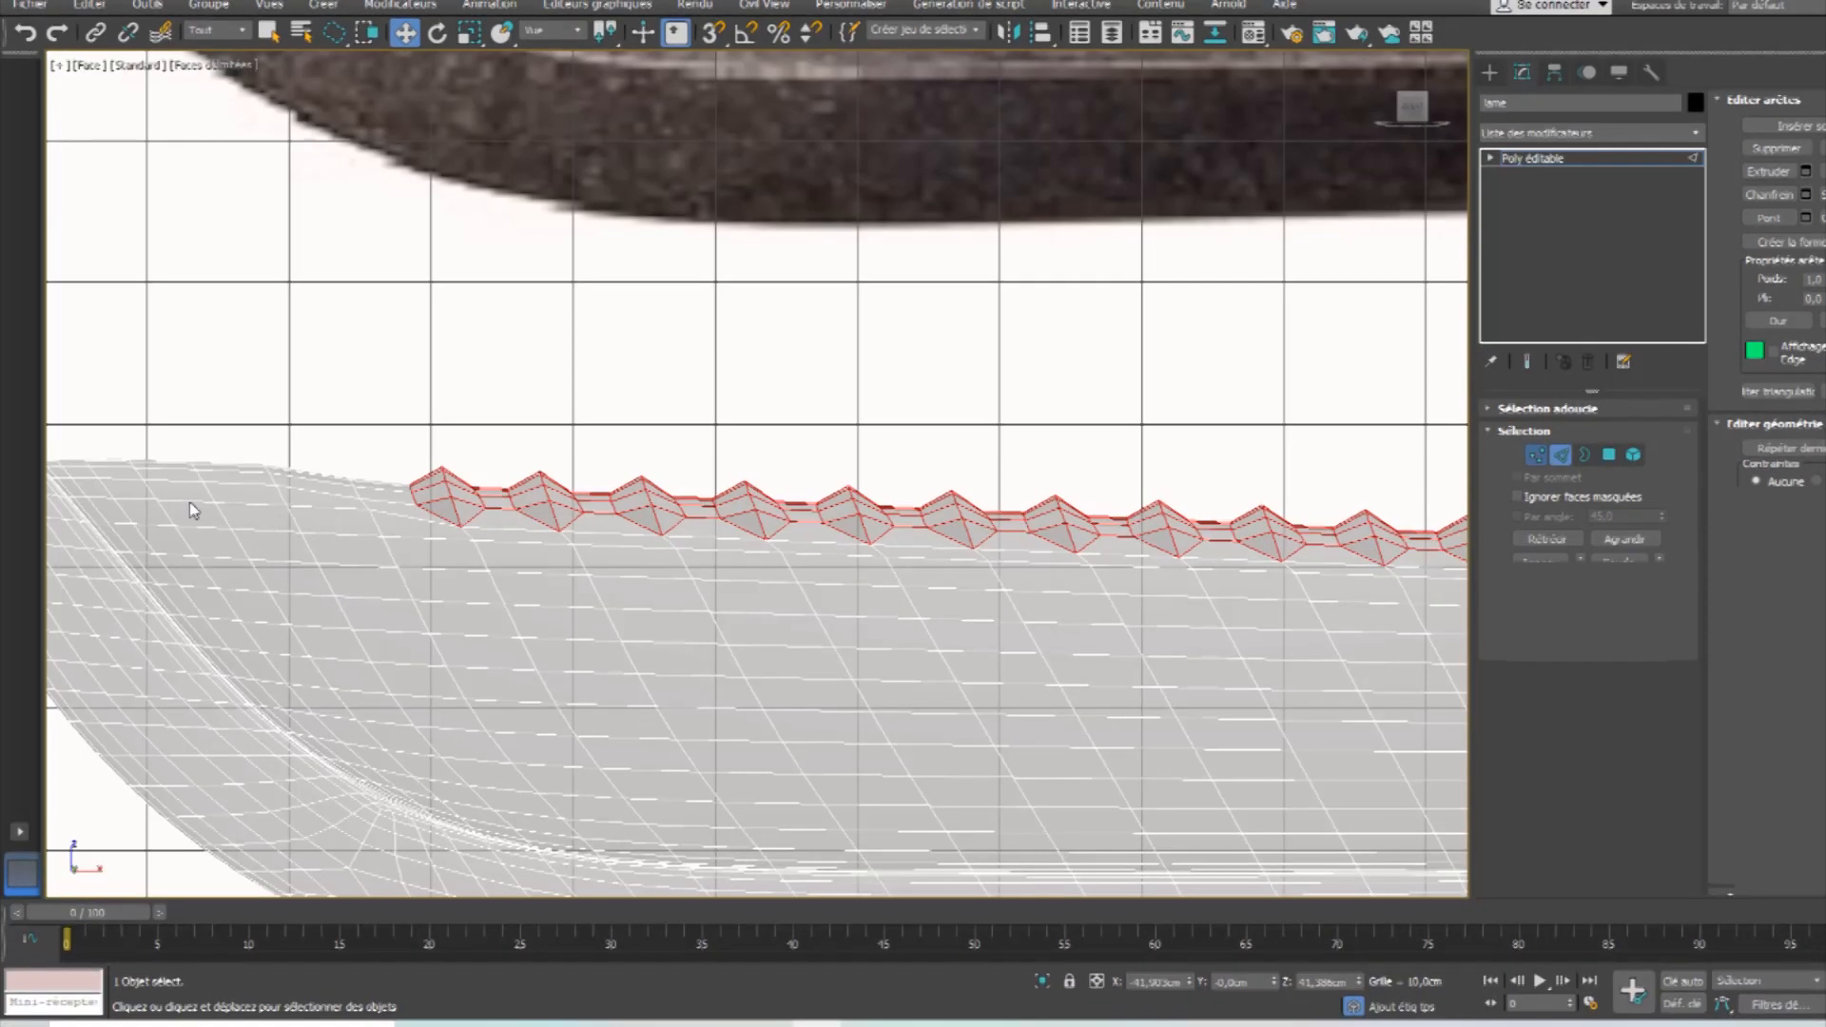
pyautogui.moveTo(328, 459); pyautogui.dragTo(381, 504)
pyautogui.scroll(3, 187, 527)
pyautogui.moveTo(500, 351); pyautogui.dragTo(502, 330)
pyautogui.scroll(-3, 799, 595)
# Select the spine vertices just after the last tooth above the slot and raise them slightly.
pyautogui.scroll(-5, 456, 447)
pyautogui.scroll(8, 920, 472)
pyautogui.moveTo(947, 500)
pyautogui.mouseDown()
pyautogui.moveTo(995, 573)
pyautogui.moveTo(970, 557)
pyautogui.mouseUp()
pyautogui.moveTo(990, 437); pyautogui.dragTo(990, 410)
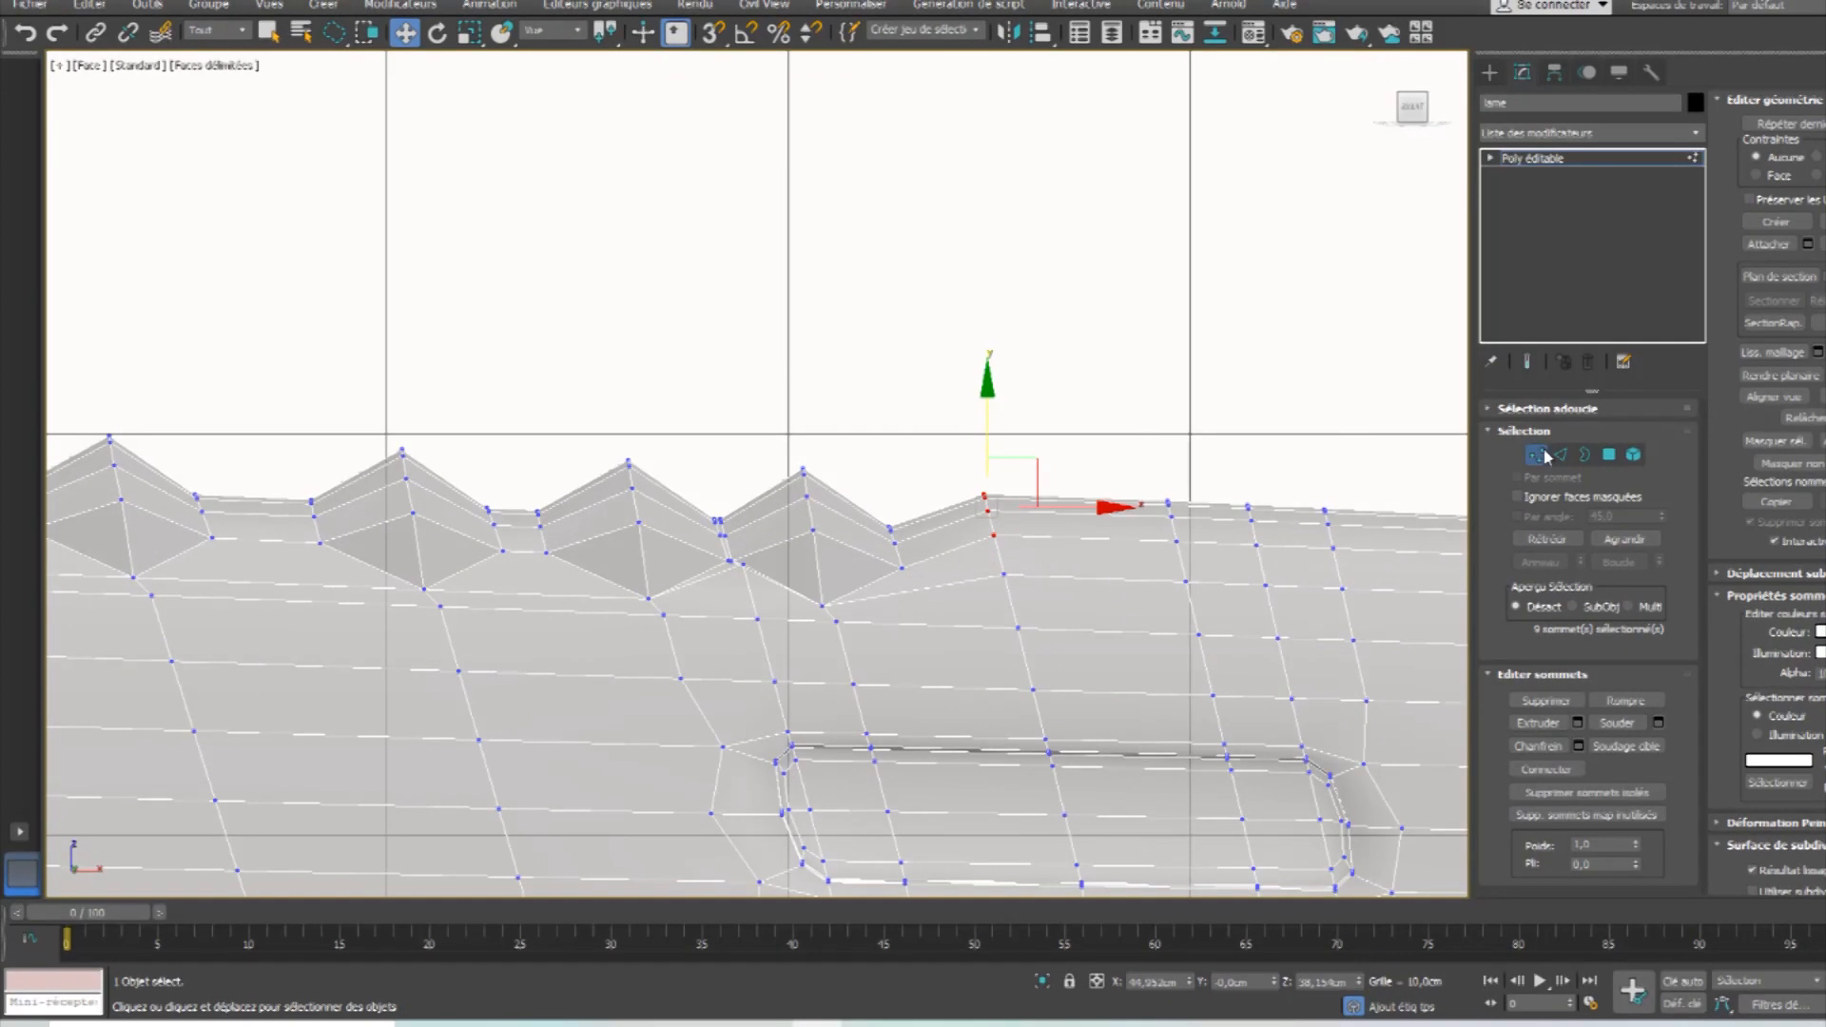